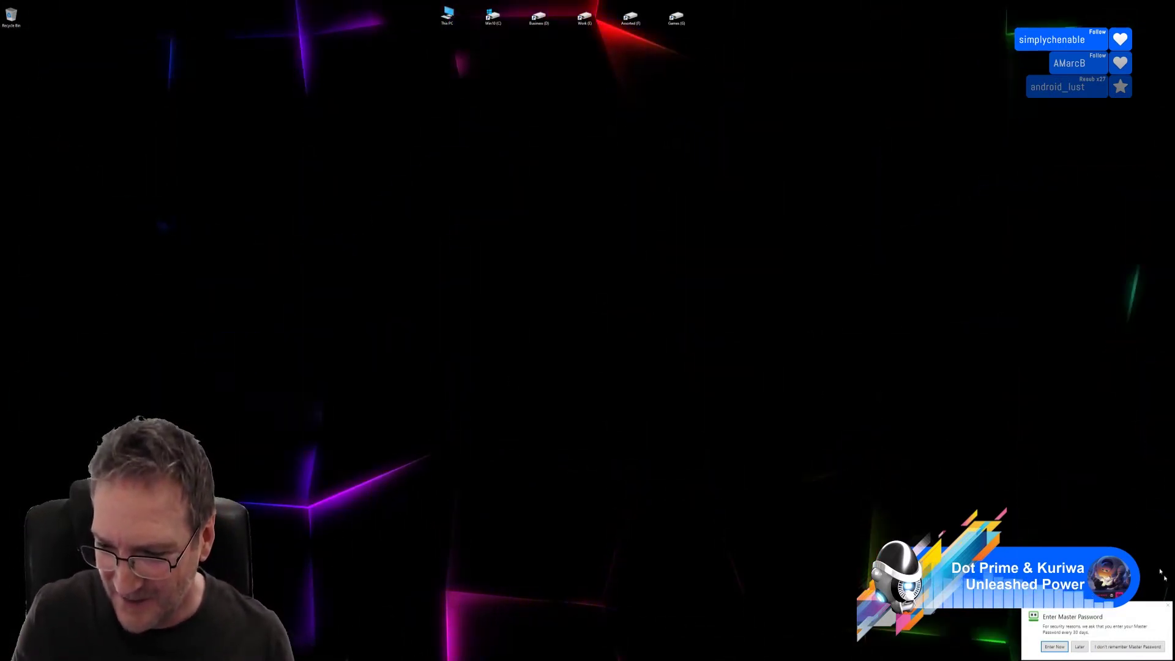
Step: Close the 'Enter Master Password' notification in the bottom-right corner
left_click(1081, 646)
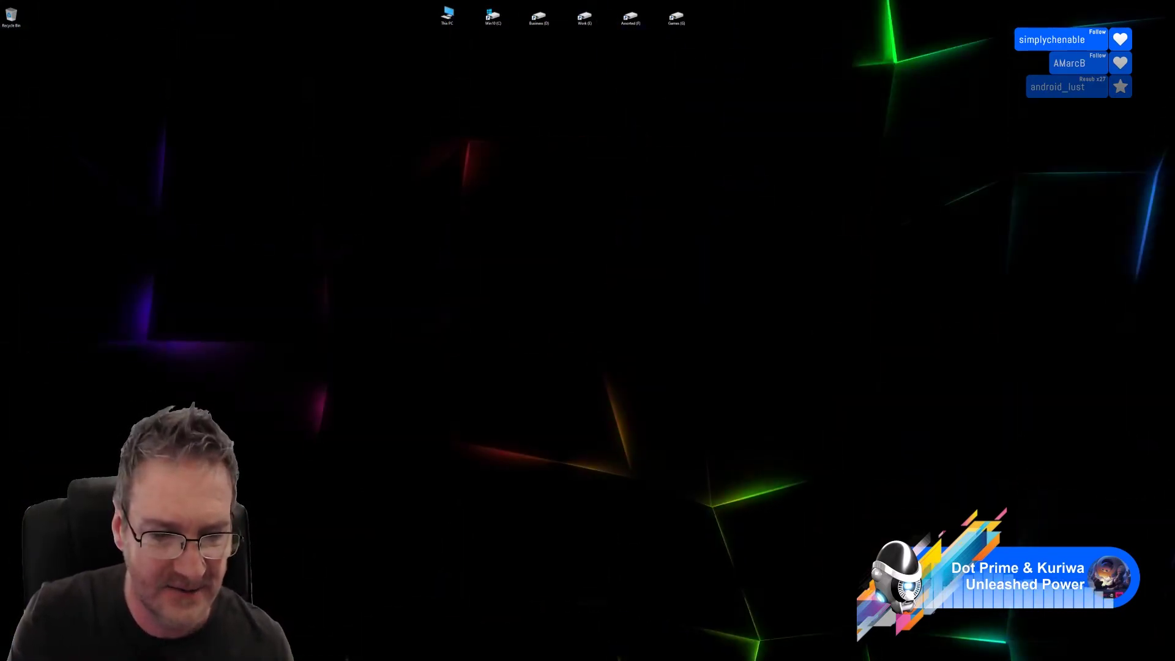
Step: Switch back to the maximized 3ds Max window with the gramophone scene
key("alt+Tab")
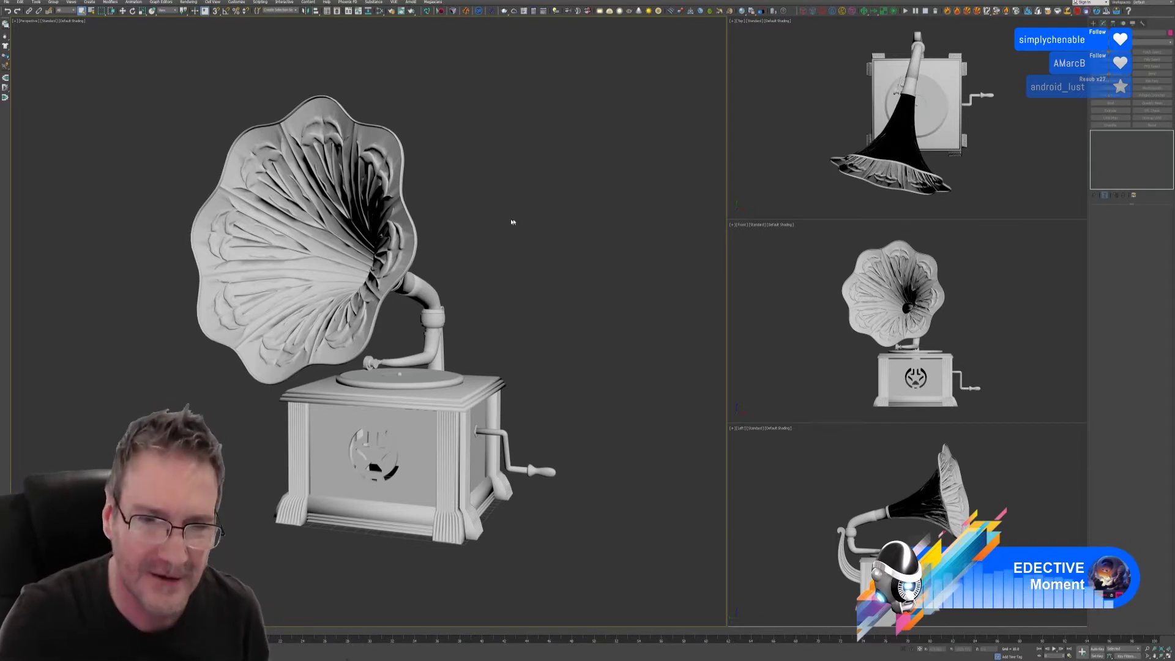
Step: Select the gramophone's tonearm and export it to RizomUV through the RizomUV Bridge
middle_click_drag(512, 222, 441, 146, "alt")
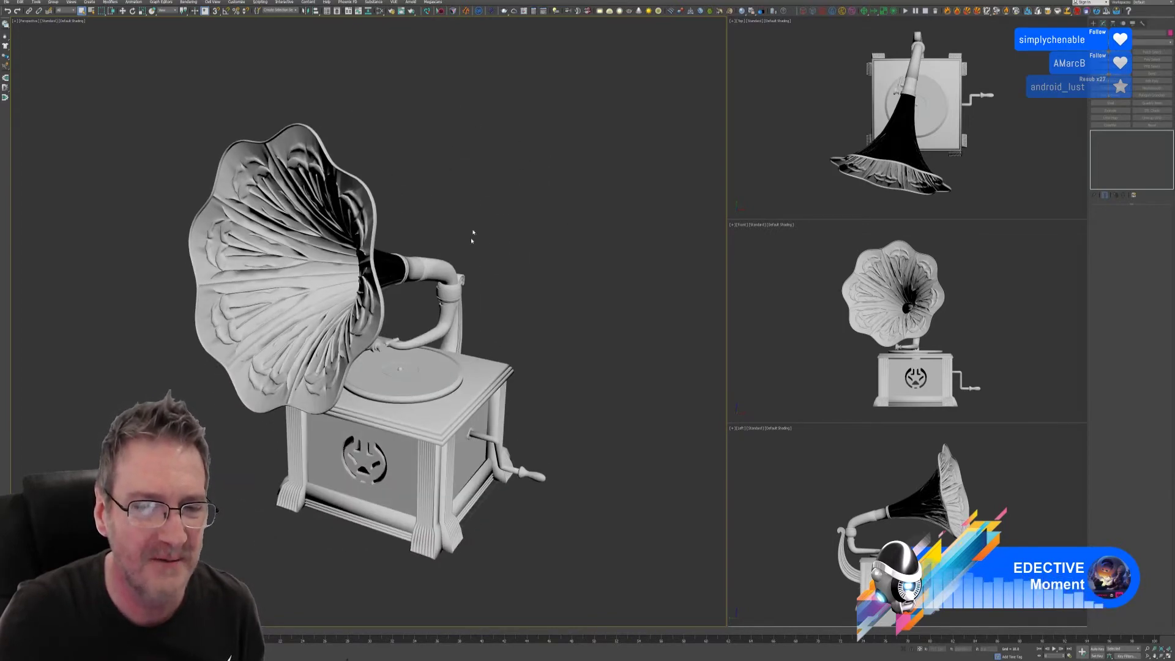
mouse_move(483, 218)
middle_mouse_down("alt")
mouse_move(469, 214)
mouse_move(483, 203)
middle_mouse_up("alt")
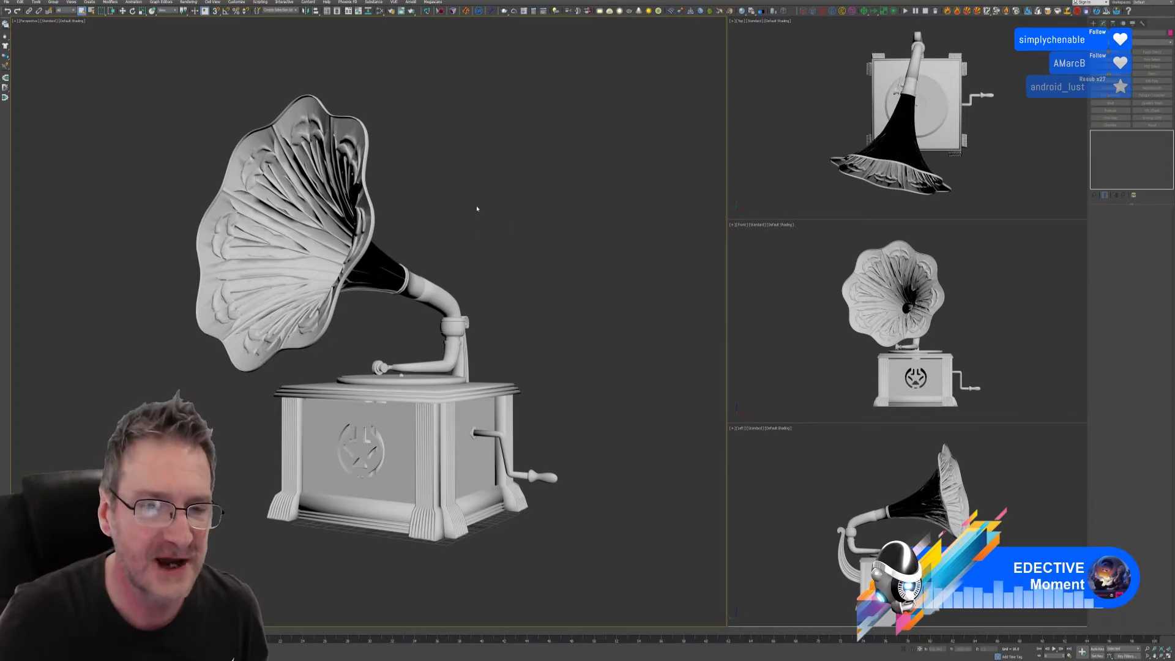
mouse_move(478, 204)
middle_mouse_down("alt")
mouse_move(488, 207)
mouse_move(477, 213)
middle_mouse_up("alt")
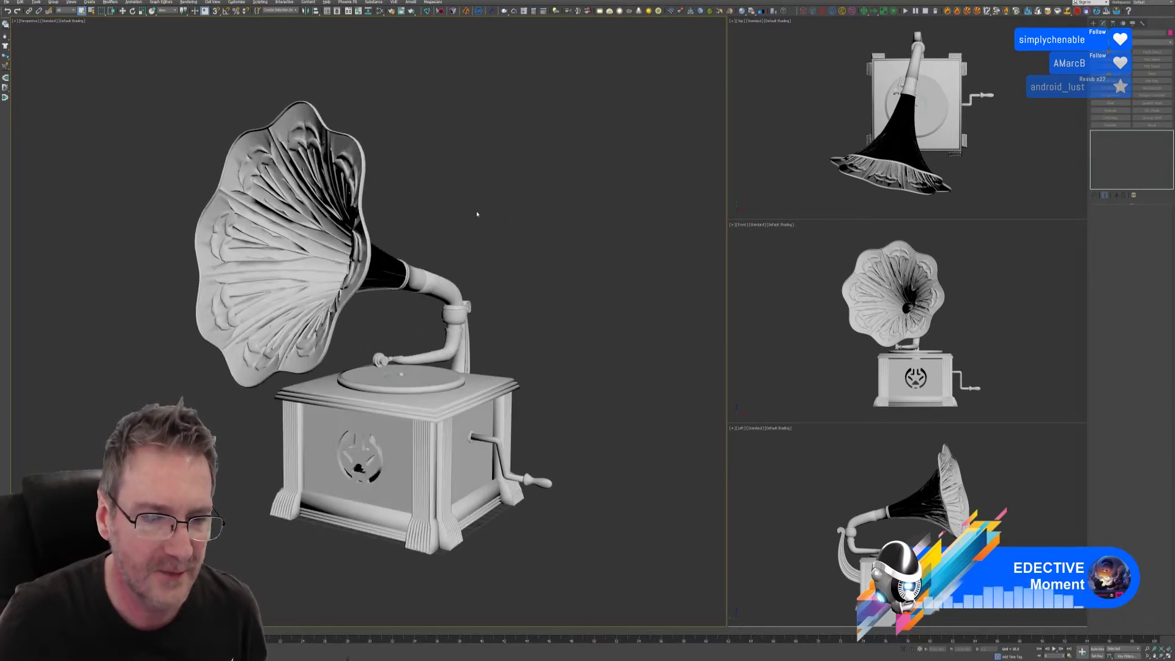
left_click(380, 359)
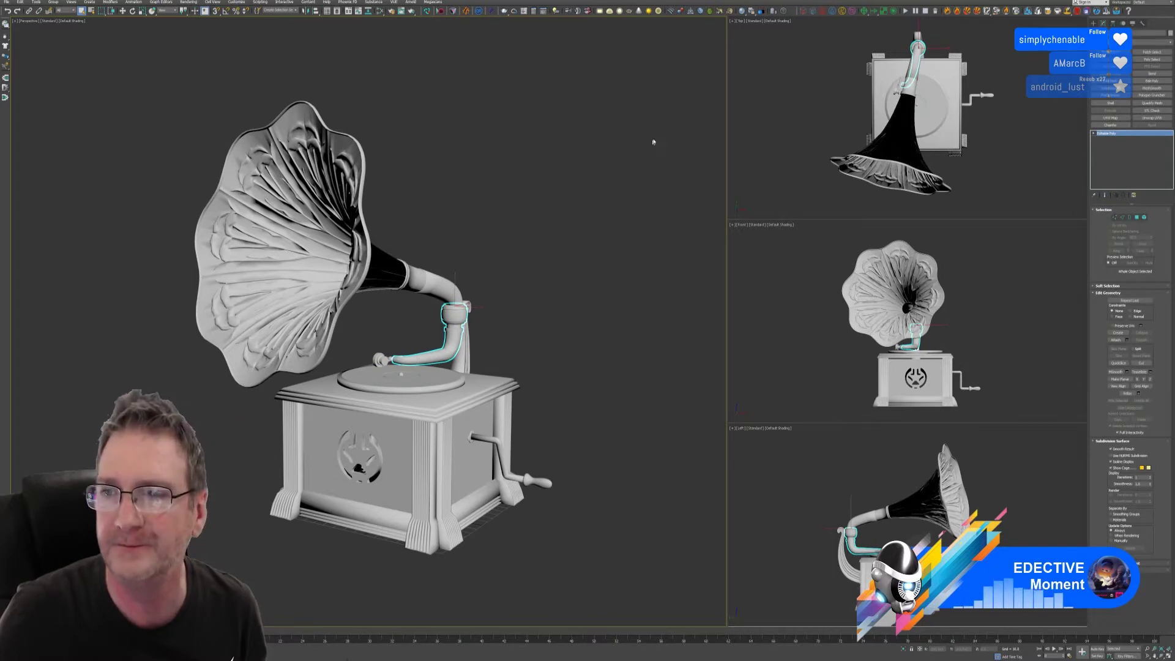
left_click(440, 10)
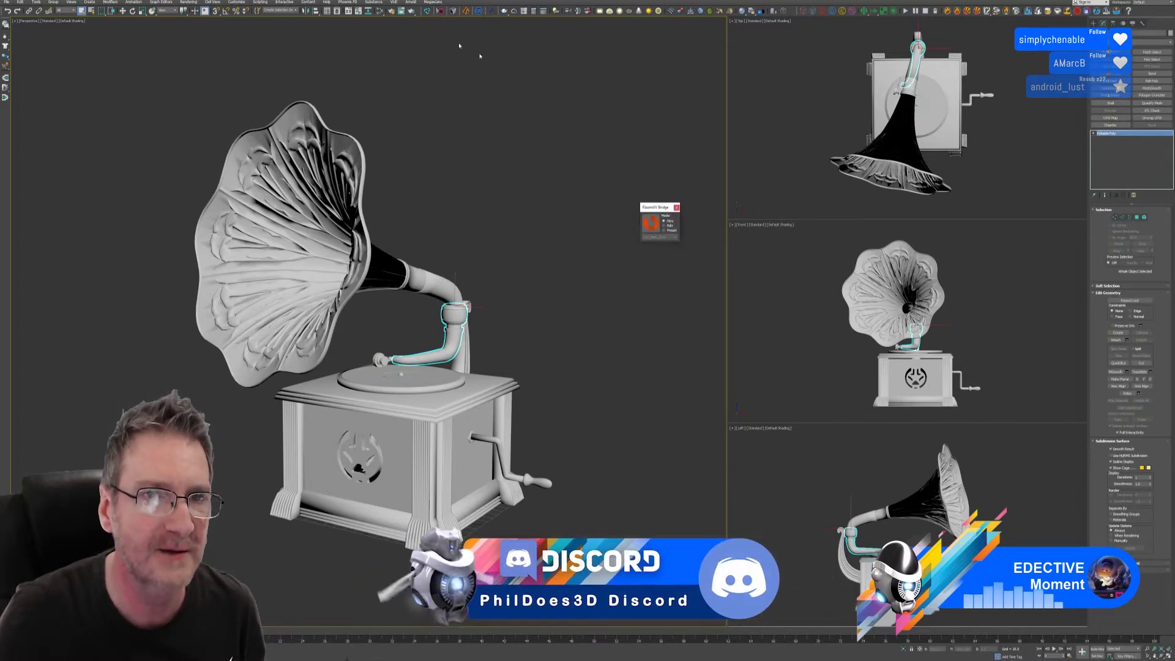
left_click(650, 223)
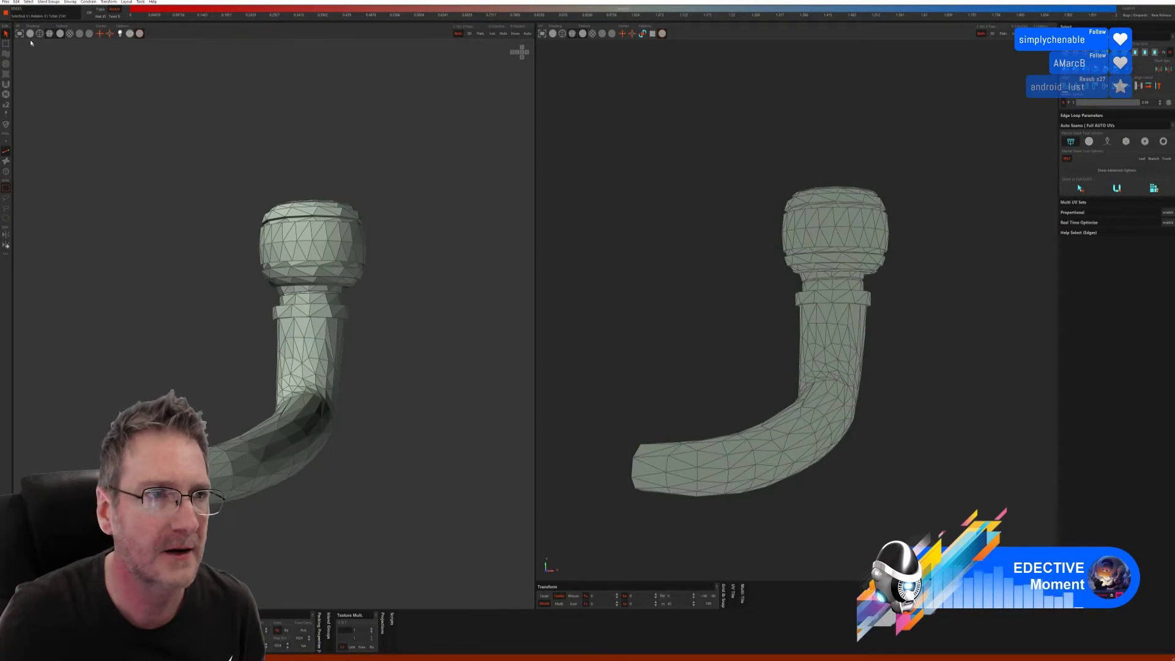
Step: Show the tonearm with dark solid shading instead of wireframe and inspect its top opening
left_click(30, 33)
left_click(70, 33)
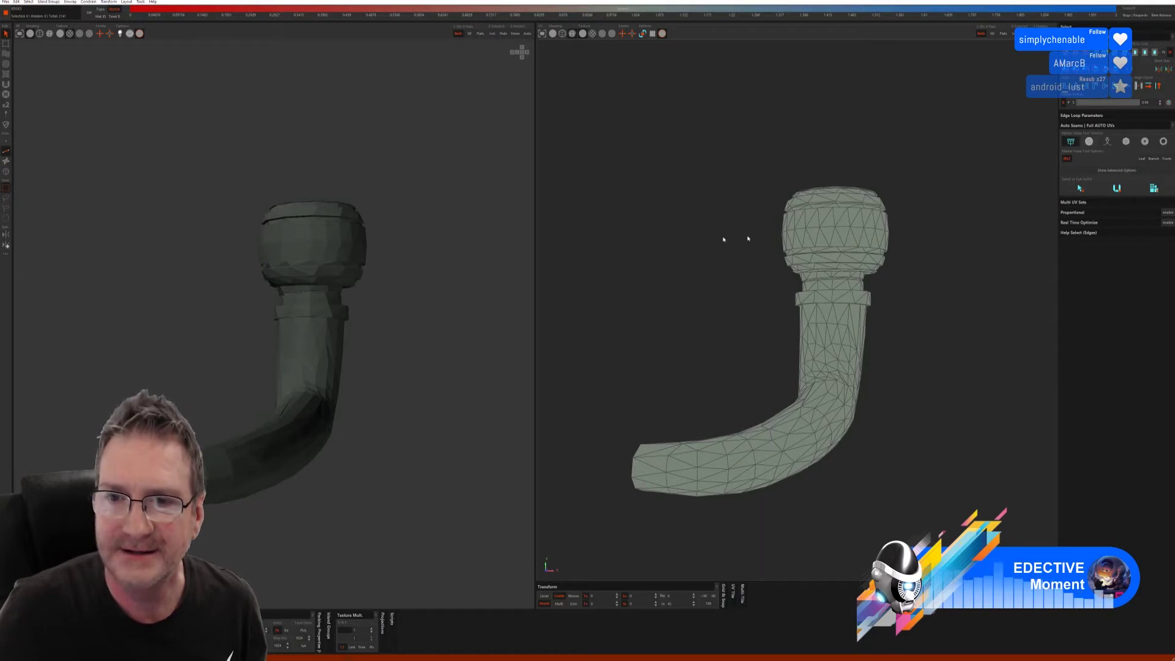
left_click_drag(339, 309, 386, 344, "alt")
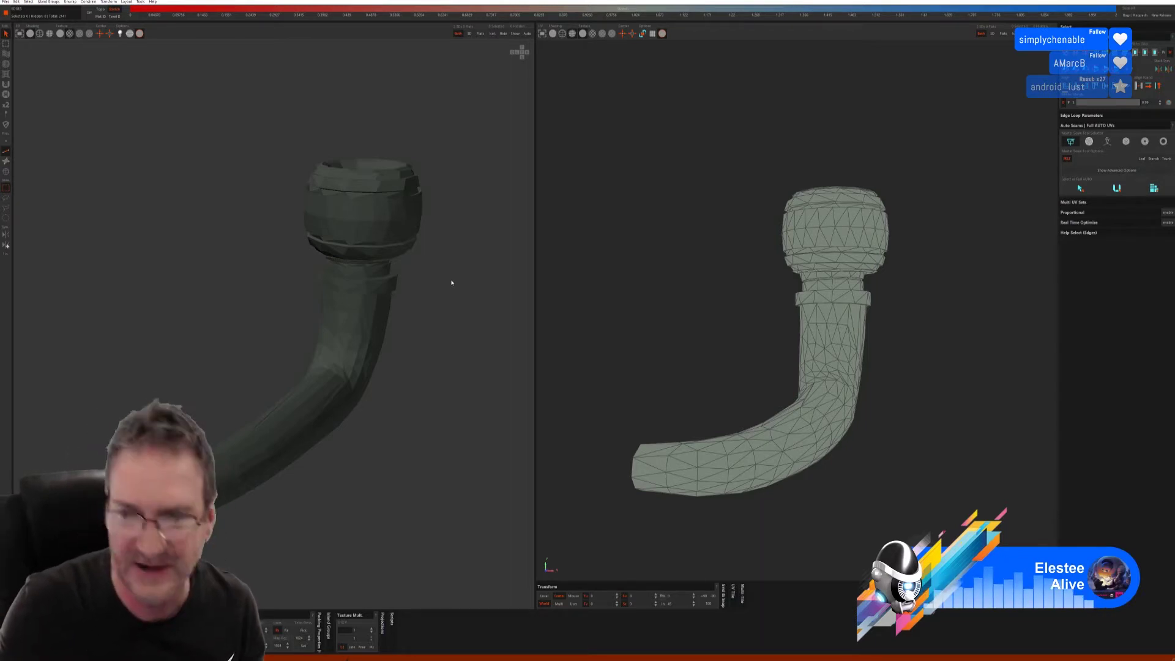
Step: Try different automatic seam methods to preview seam loops across the tonearm
left_click(1088, 142)
left_click(1114, 197)
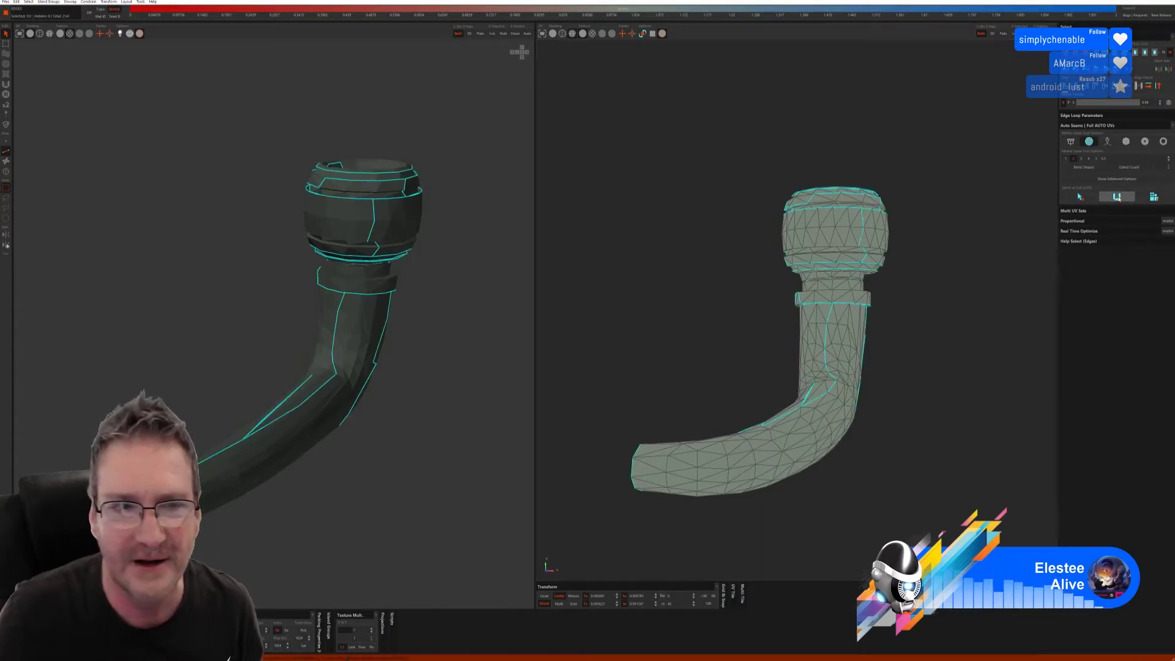
mouse_move(1102, 187)
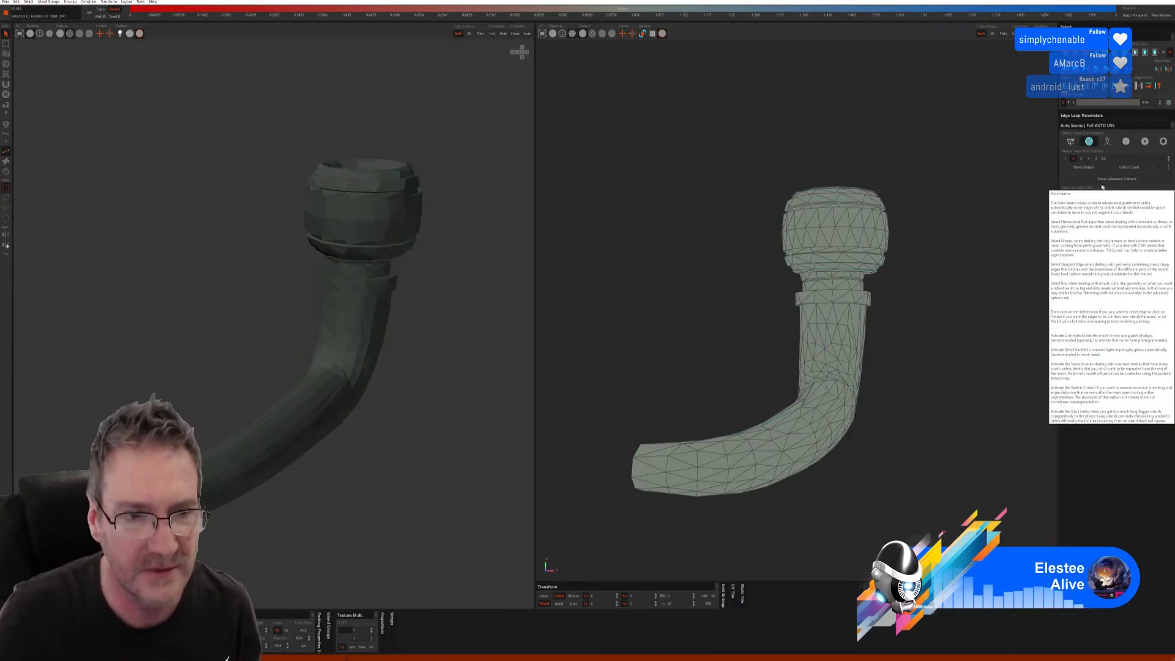
left_click(1107, 141)
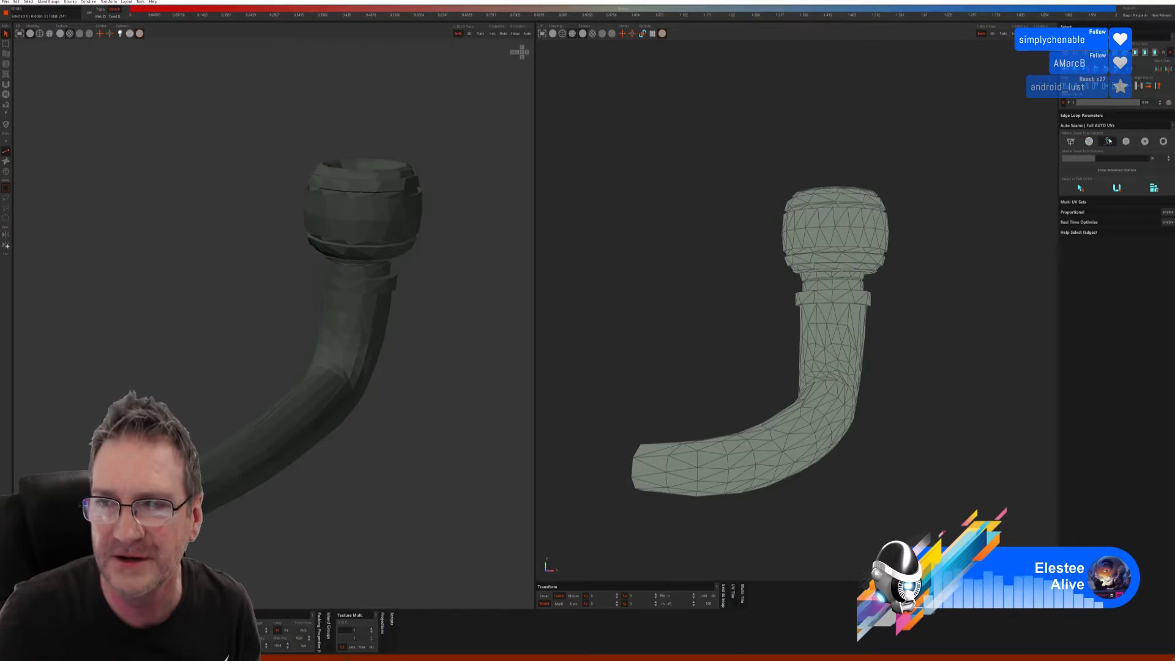
left_click(1117, 187)
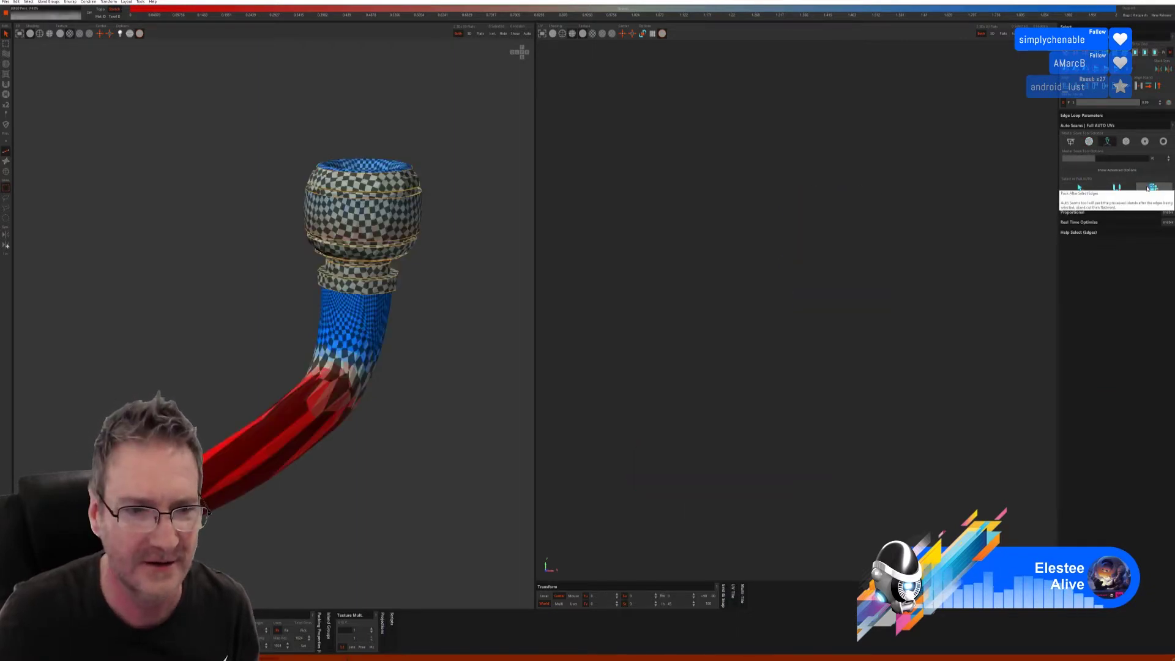
middle_click_drag(498, 242, 451, 311)
Step: Undo the previous tube unwrap, pick an automatic seam mode and clear the edge selection
key("ctrl+z")
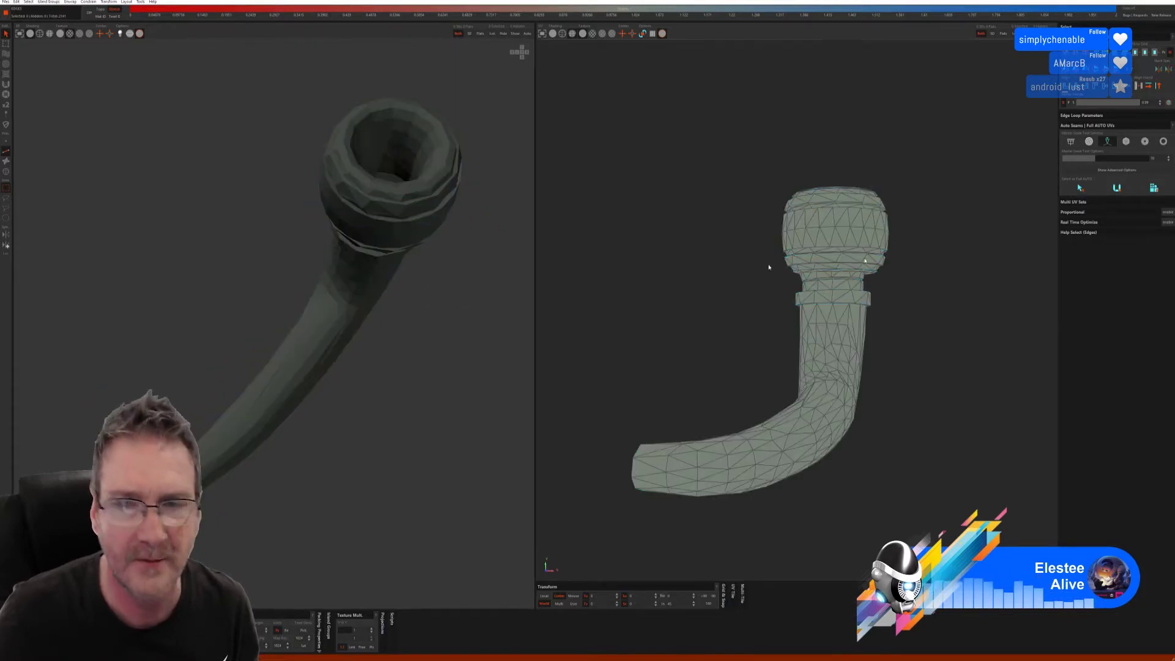
left_click(1126, 141)
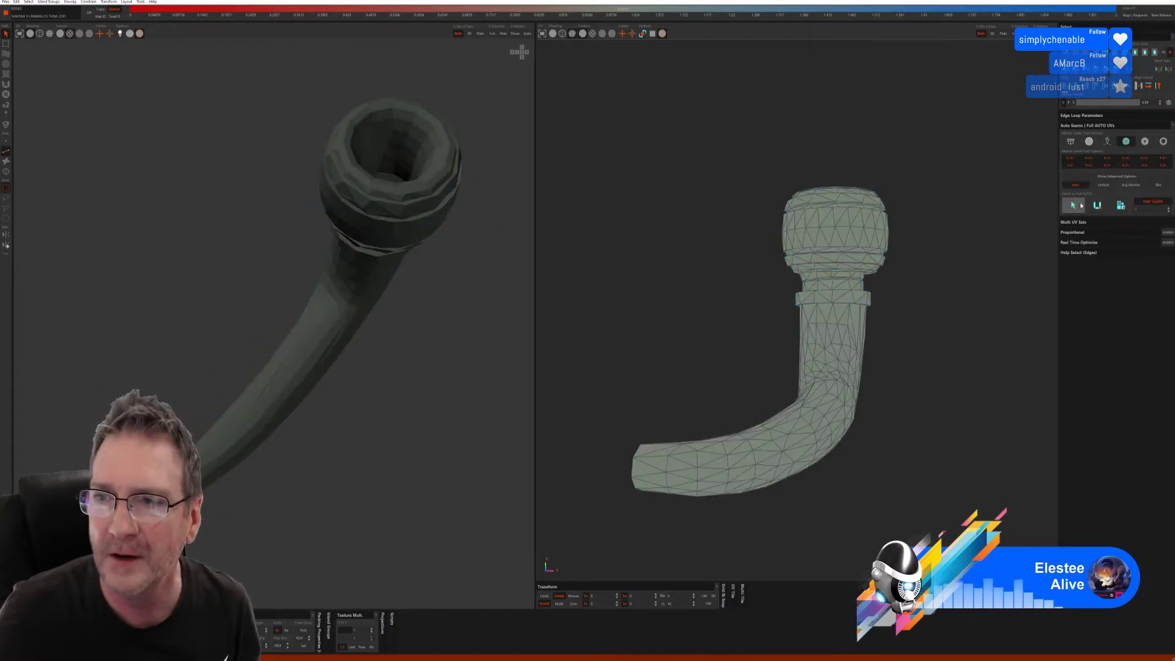
left_click(1096, 205)
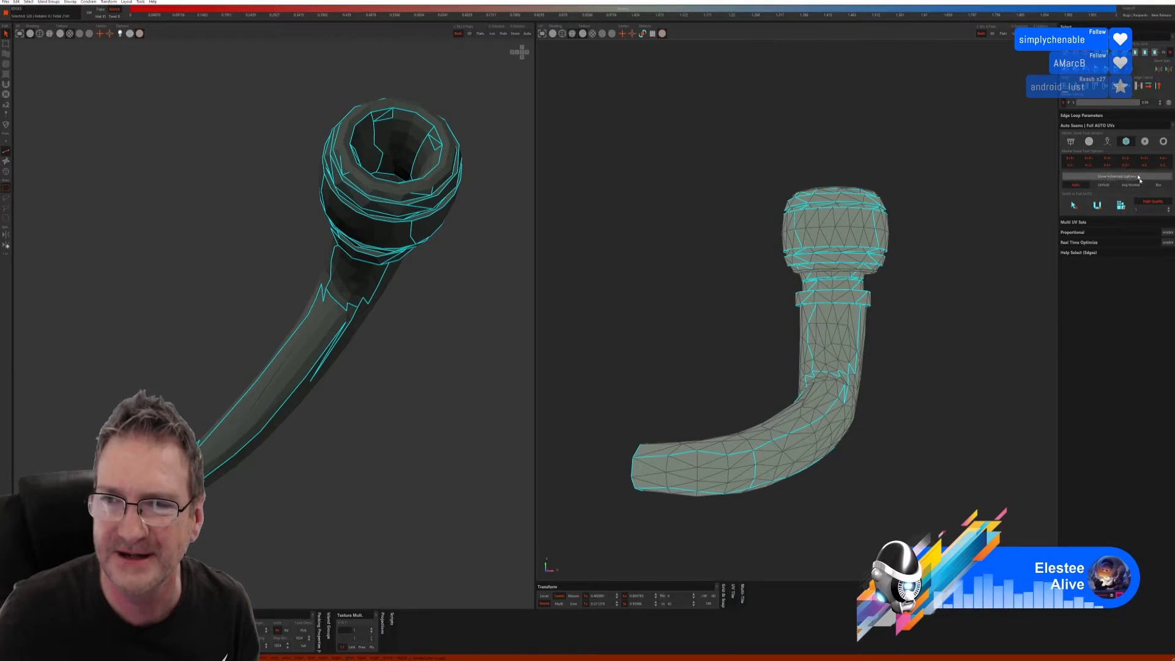
left_click(1039, 233)
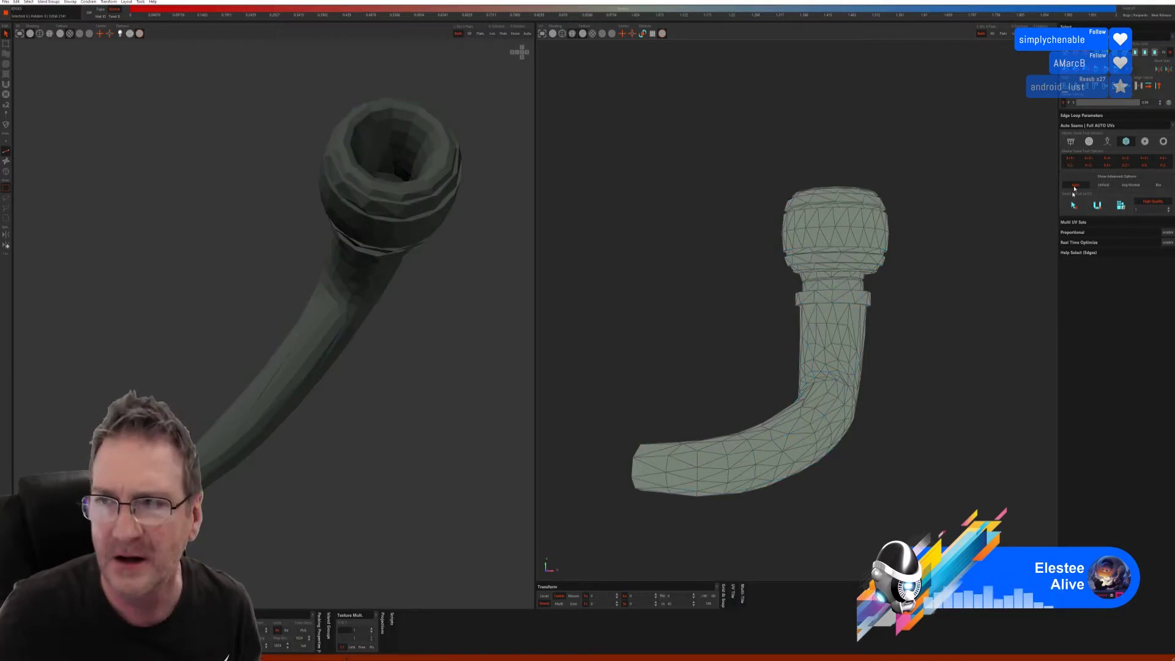
left_click(1145, 141)
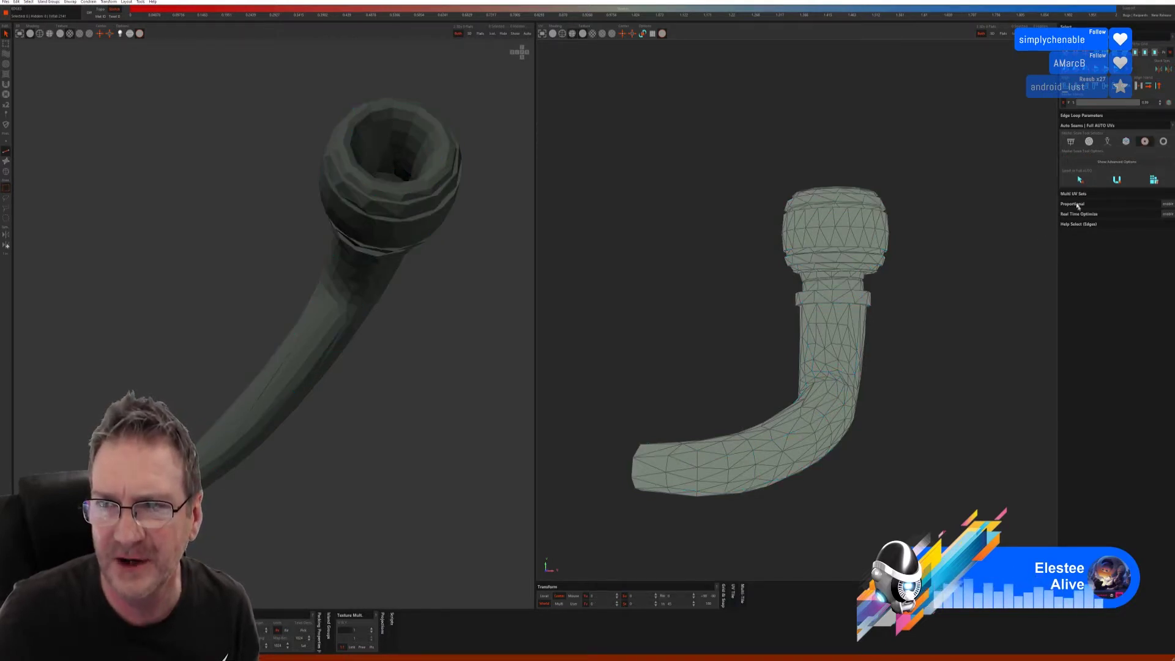
Step: Auto-select seam edges on the tube and unwrap it to show the checker texture
left_click(1082, 181)
left_click(1118, 183)
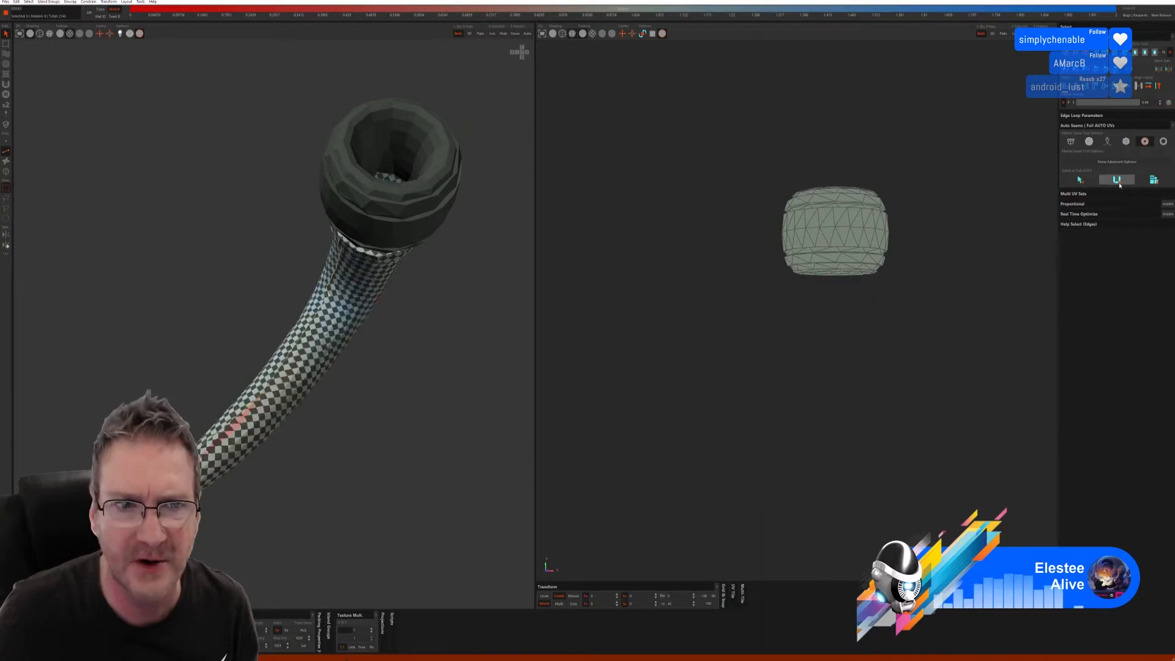
middle_click_drag(438, 309, 445, 196)
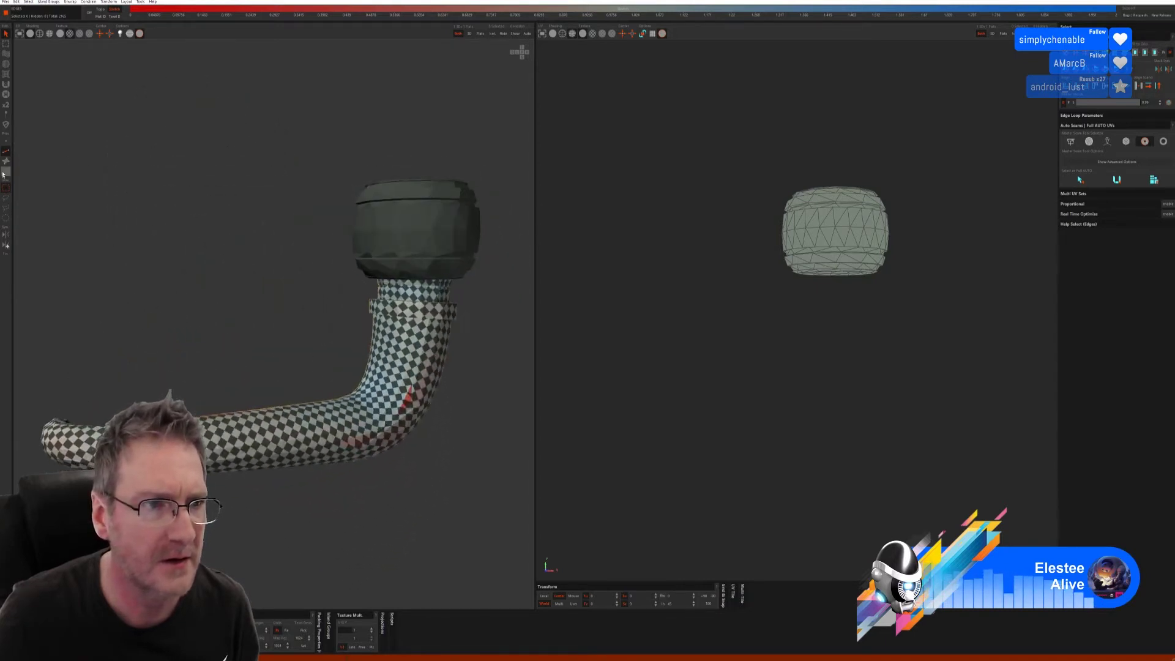
Step: Select the cap island in Island mode and isolate it in the 3D view
key("F4")
left_click(407, 192)
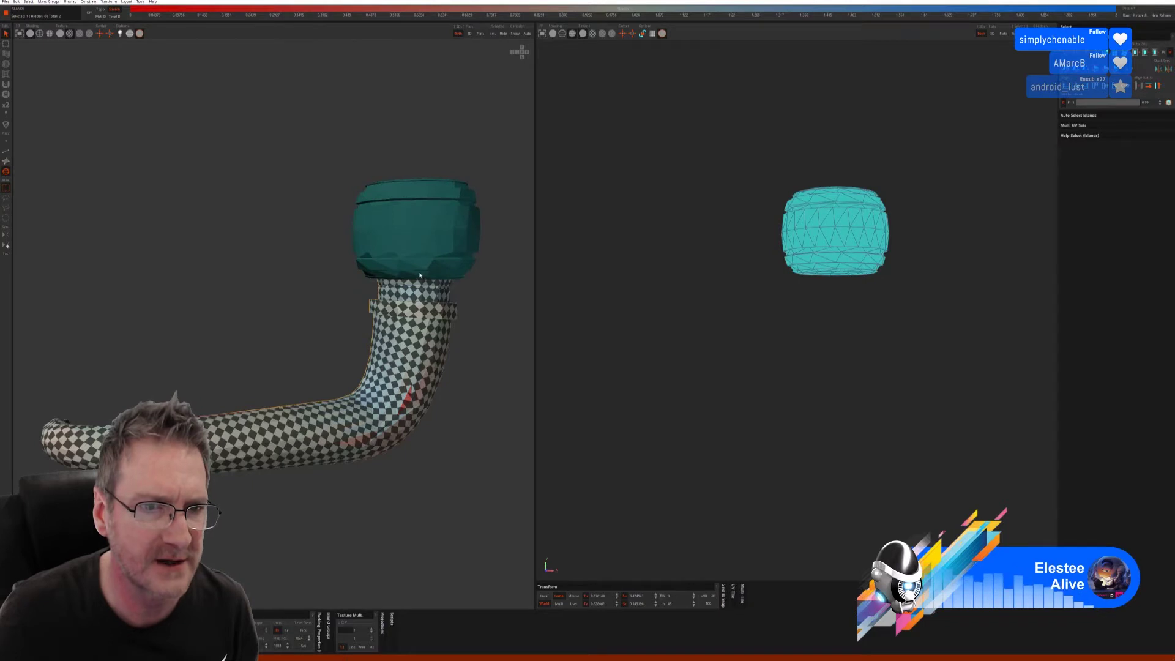
middle_click_drag(432, 409, 432, 367)
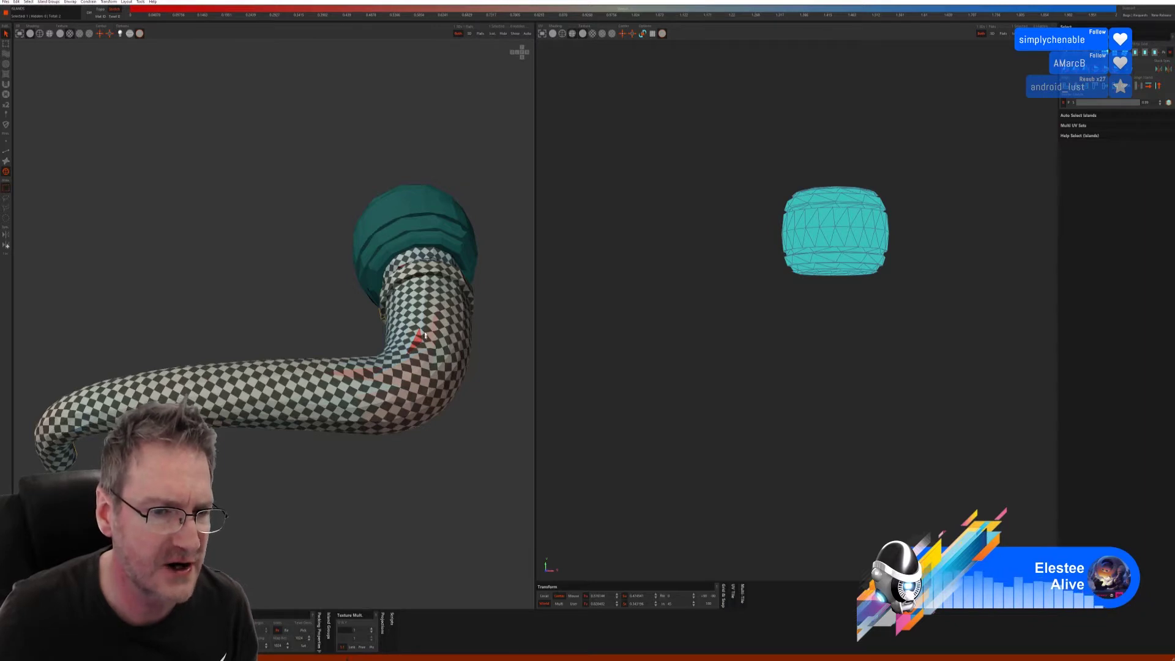
middle_click_drag(365, 442, 361, 493)
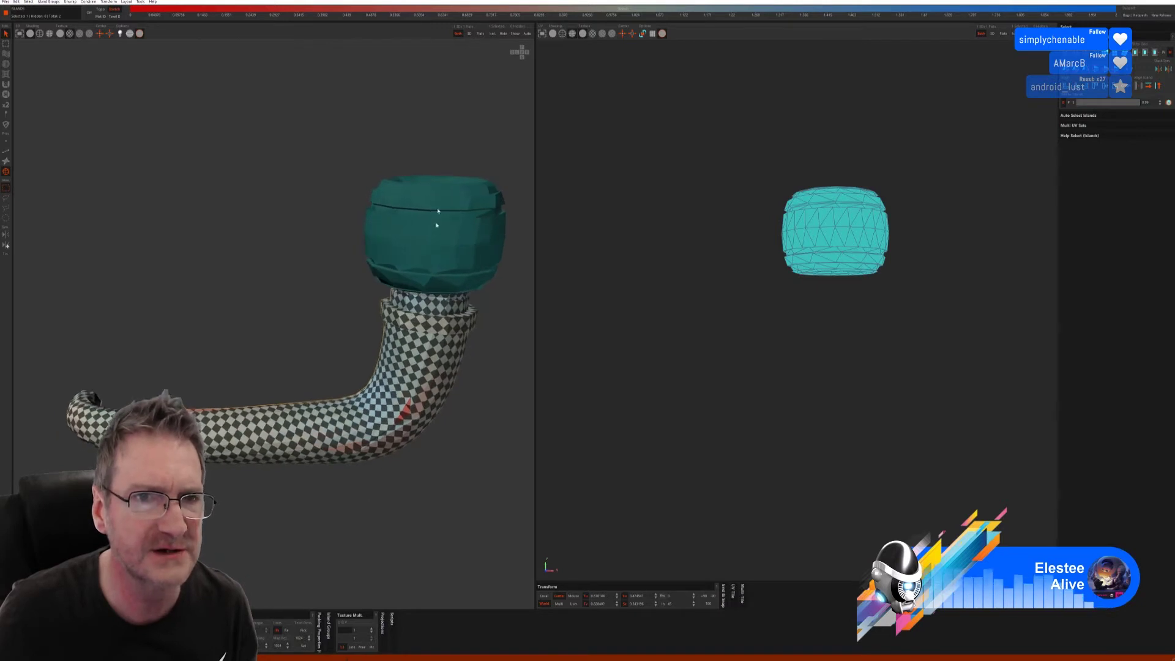
left_click(492, 33)
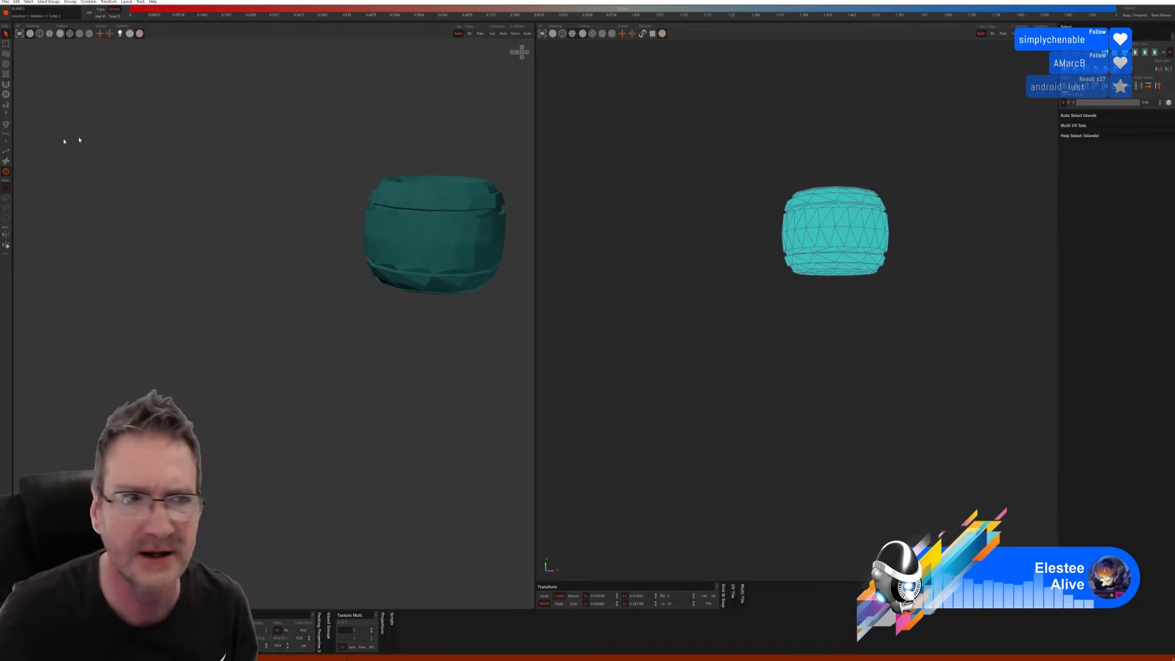
Step: Switch back to Edges selection mode in the left toolbar
left_click(6, 151)
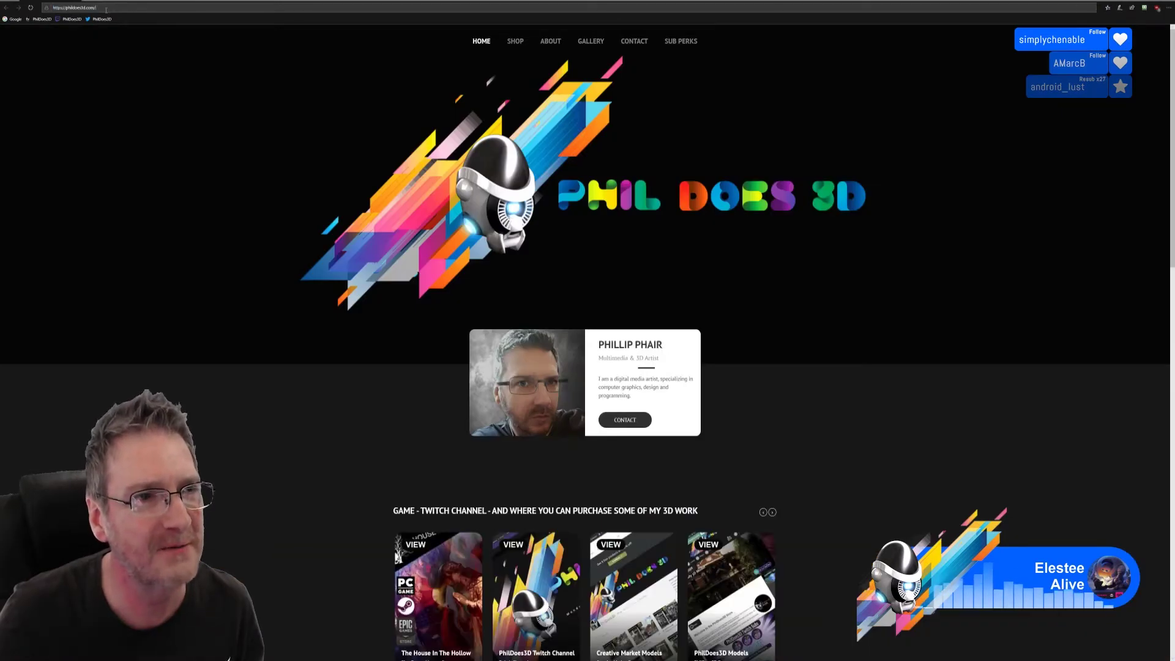
Step: Replace the portfolio page's address with the pasted Discord image link and load it
key("ctrl+l")
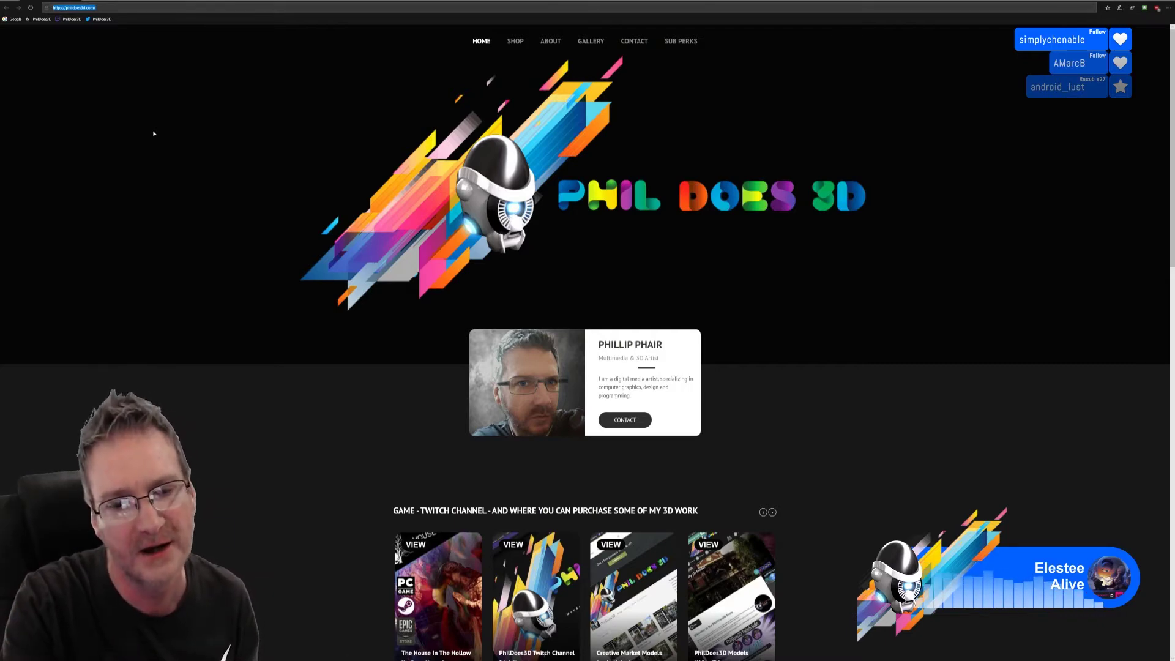
scroll(333, 197, "down", 15)
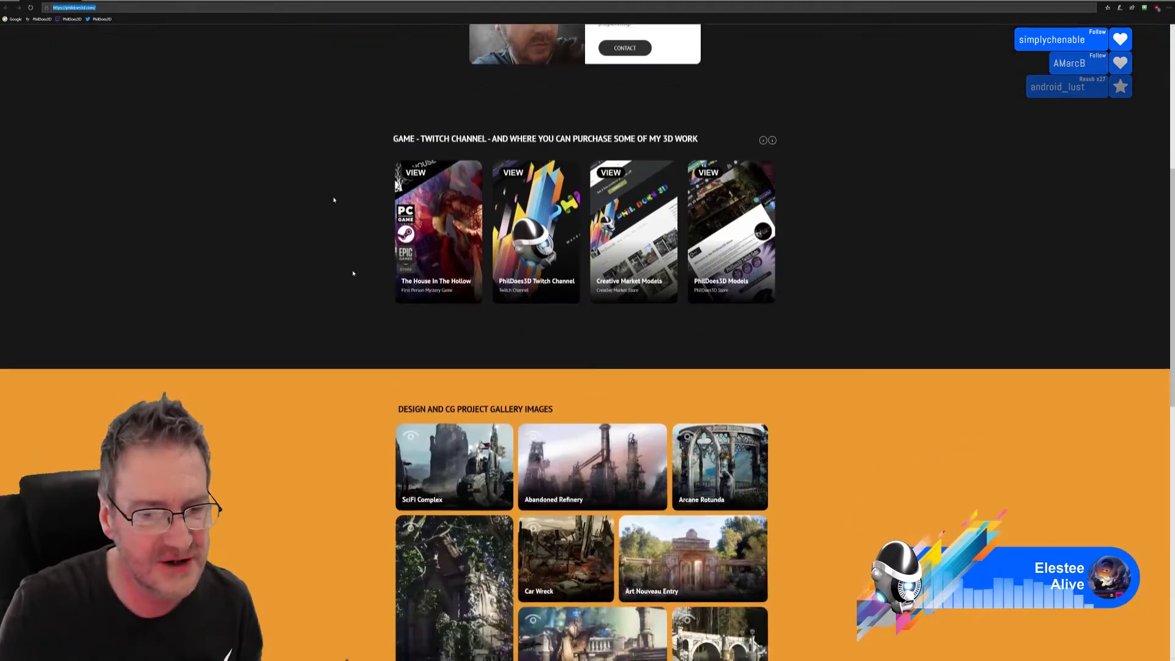
scroll(525, 375, "up", 15)
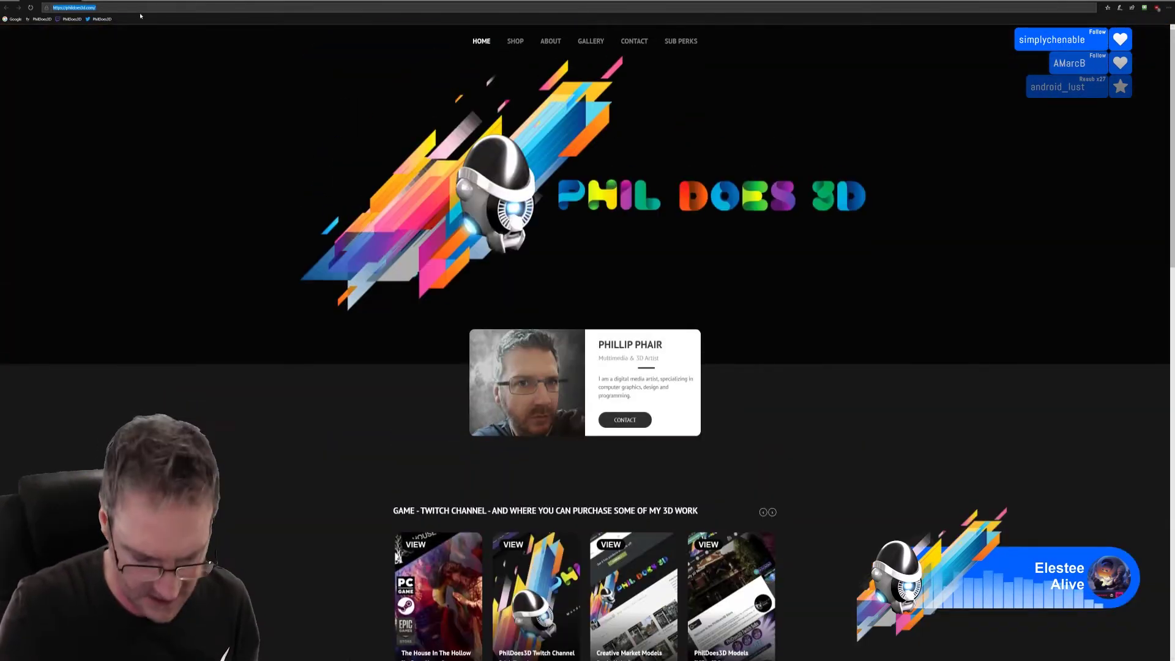
key("ctrl+v")
key("Return")
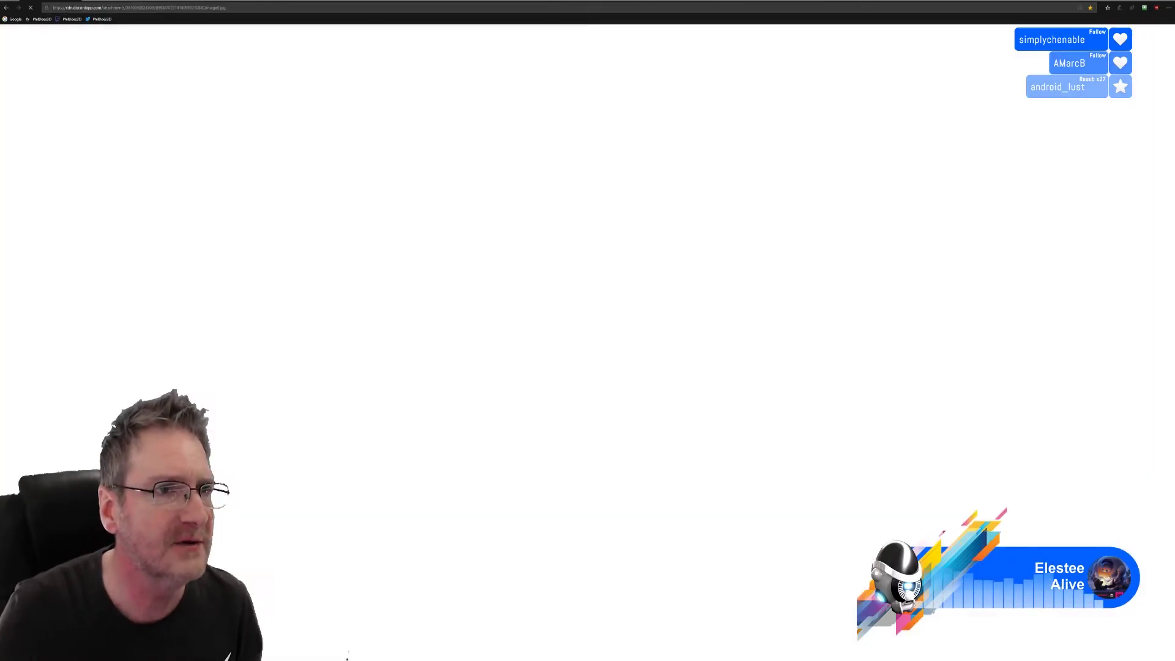
Step: In a new tab, load the pasted Discord image links, ending on the dog-and-cat photo
key("ctrl+t")
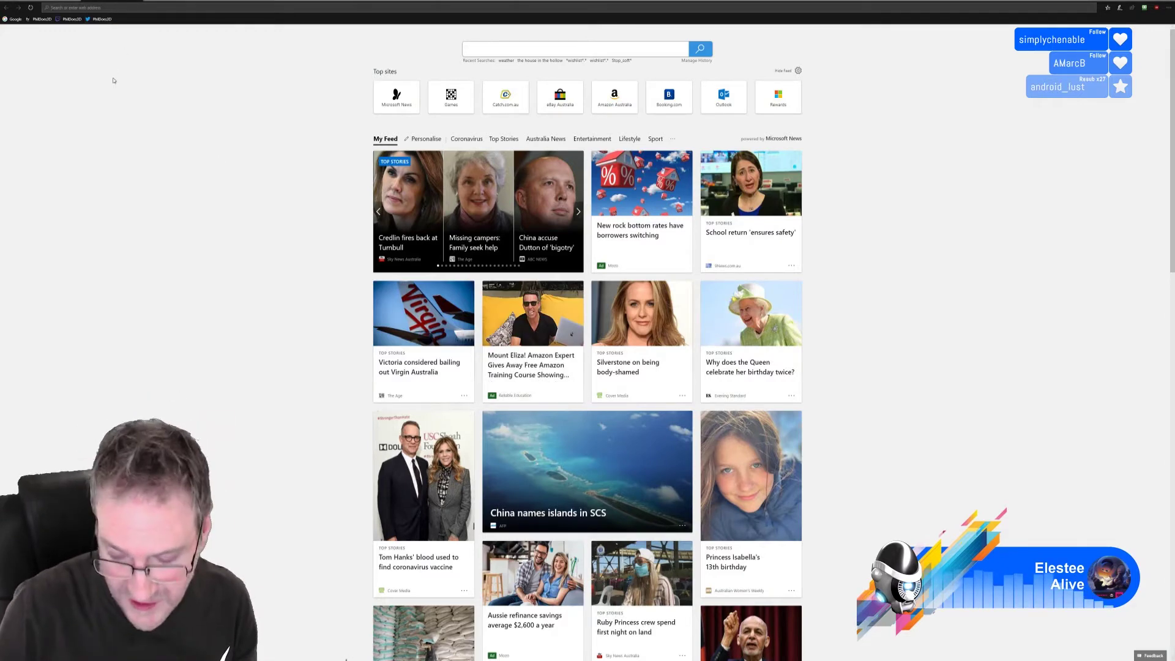
key("ctrl+v")
key("Return")
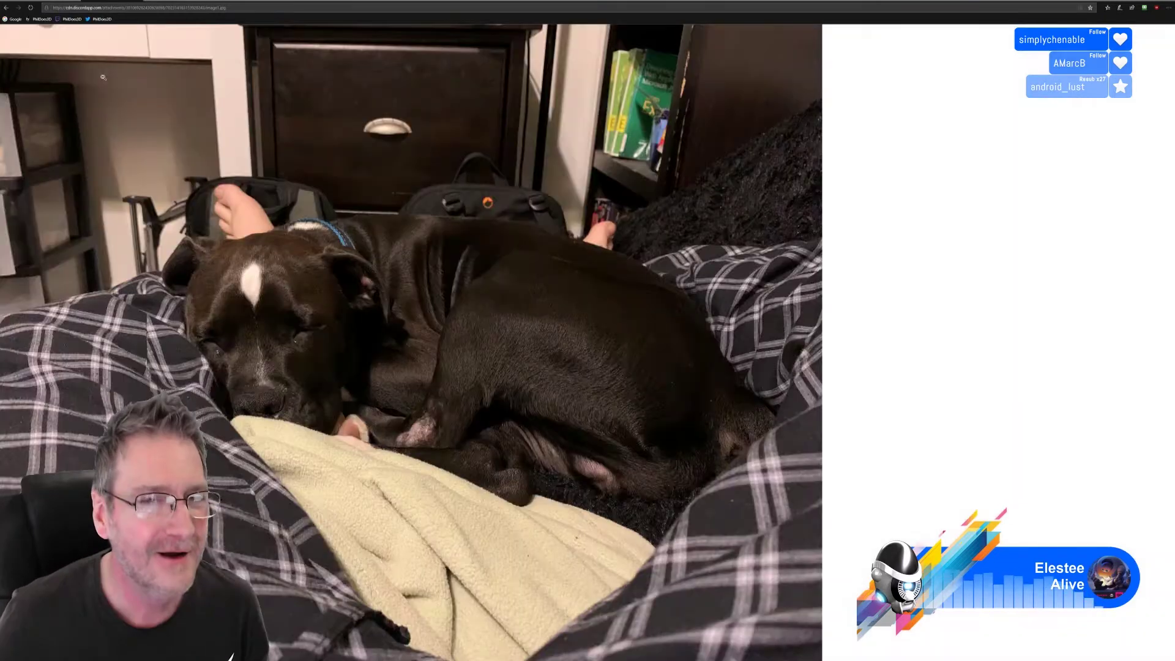
key("ctrl+l")
key("ctrl+v")
key("Return")
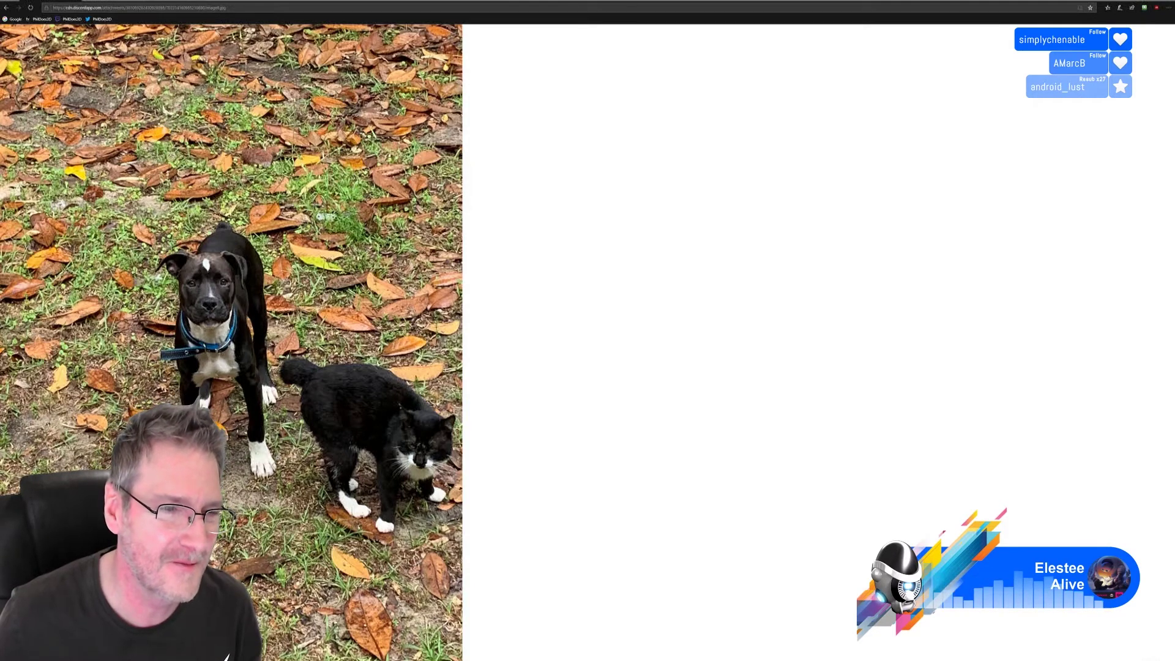
Step: Zoom into the dog-and-cat photo, then switch to the sleeping-dog photo tab
scroll(274, 453, "up", 3, "ctrl")
scroll(305, 469, "up", 2, "ctrl")
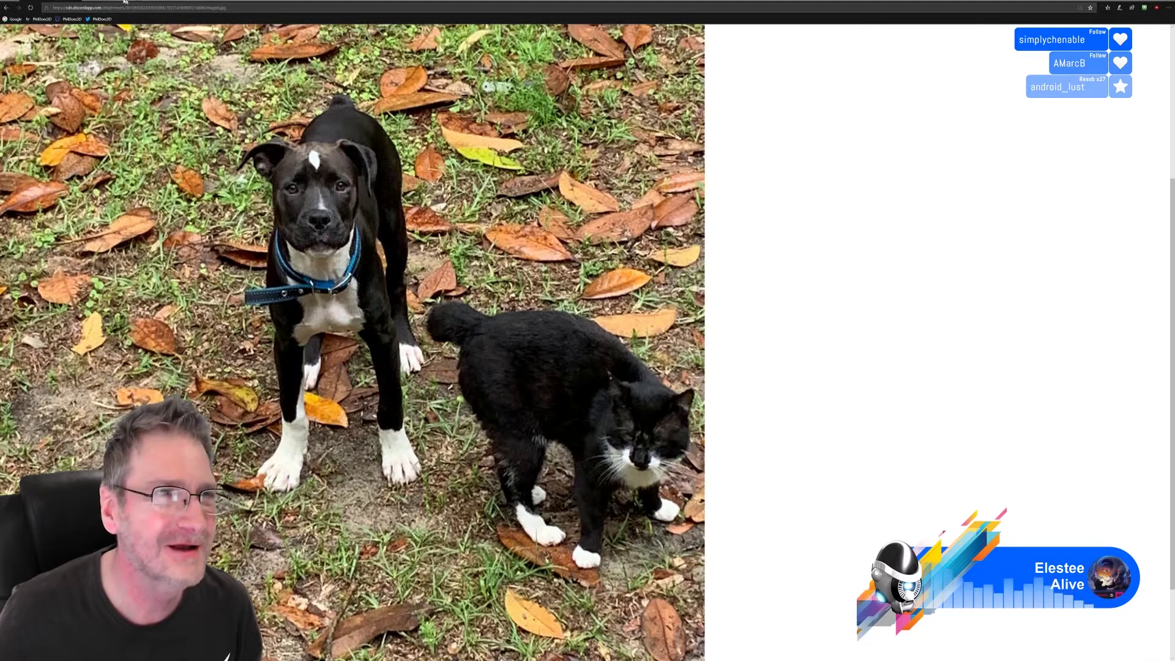
key("ctrl+Tab")
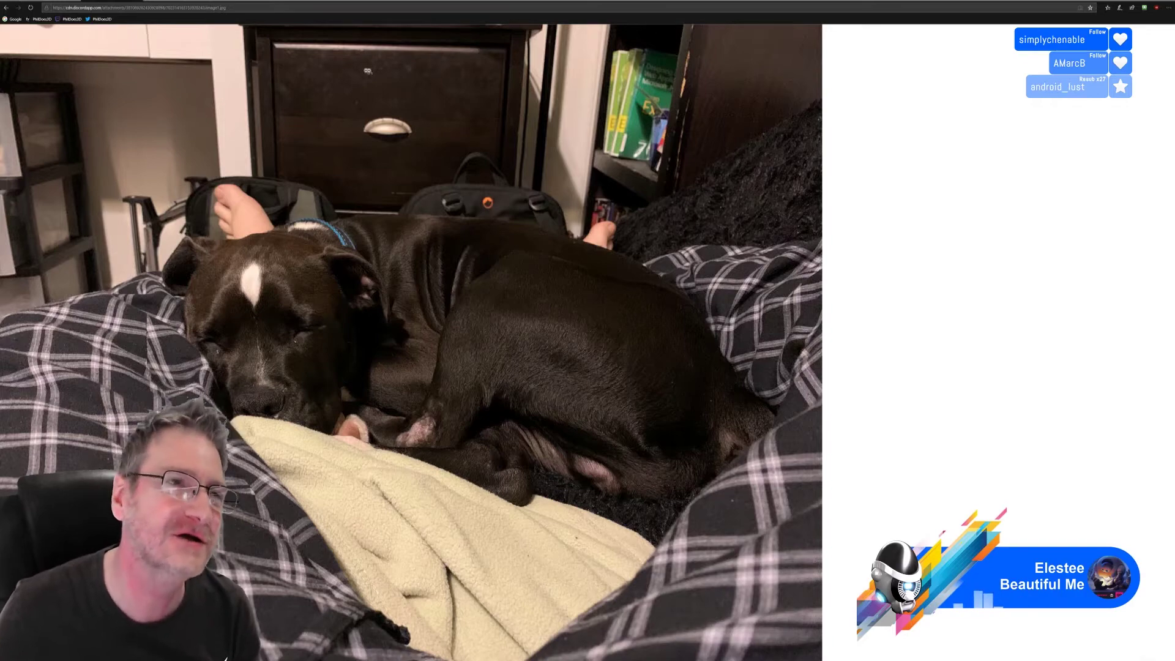
Step: Return Edge to the dog-and-cat photo, then close the browser window to get the close-all-tabs prompt
key("ctrl+Tab")
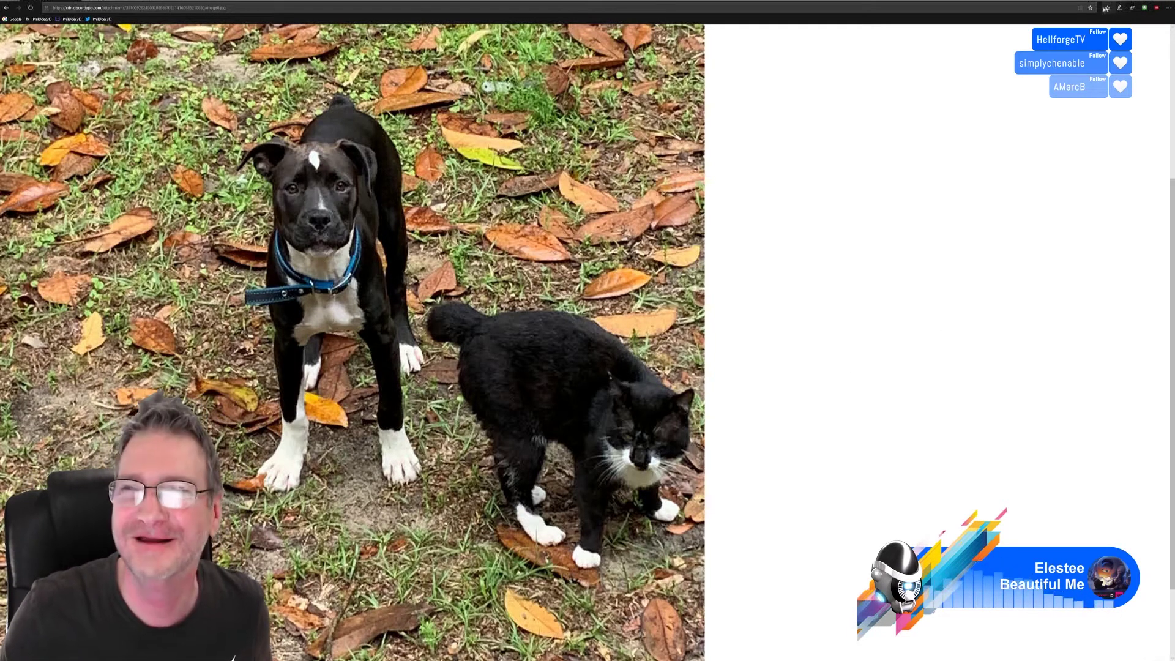
left_click(1169, 3)
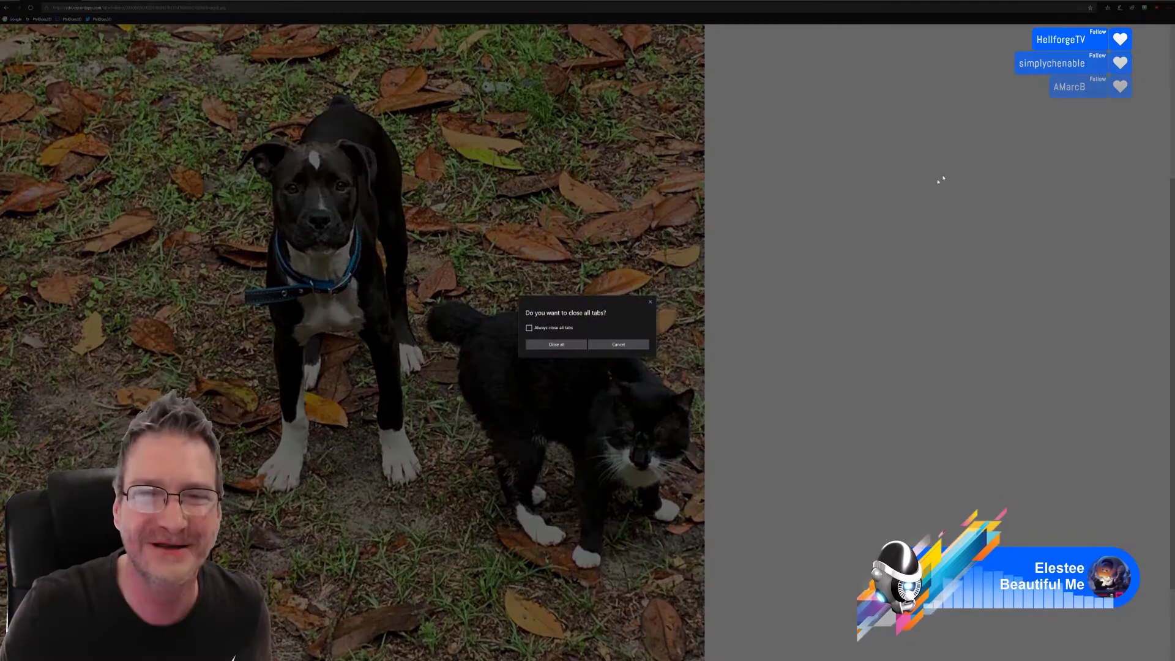
Step: Confirm 'Close all' in Edge to get back to RizomUV's tone-arm cap views
left_click(556, 344)
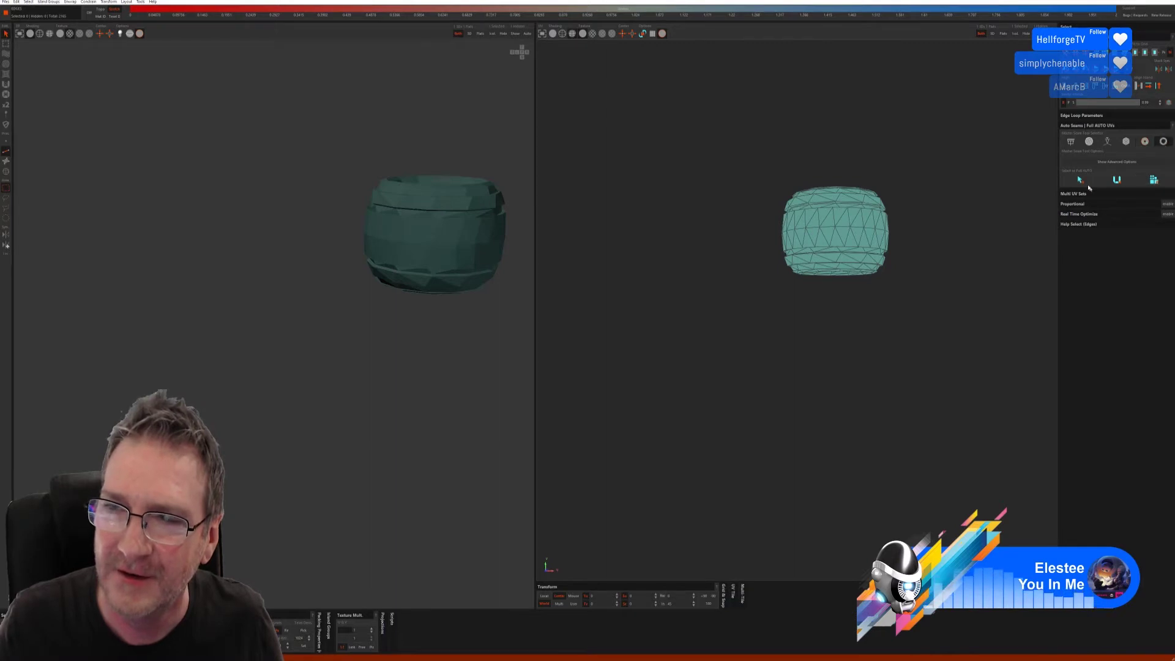
Step: Auto-seam the tone-arm cap with the chosen algorithm, then cut and unwrap it with a checker texture
left_click(1118, 180)
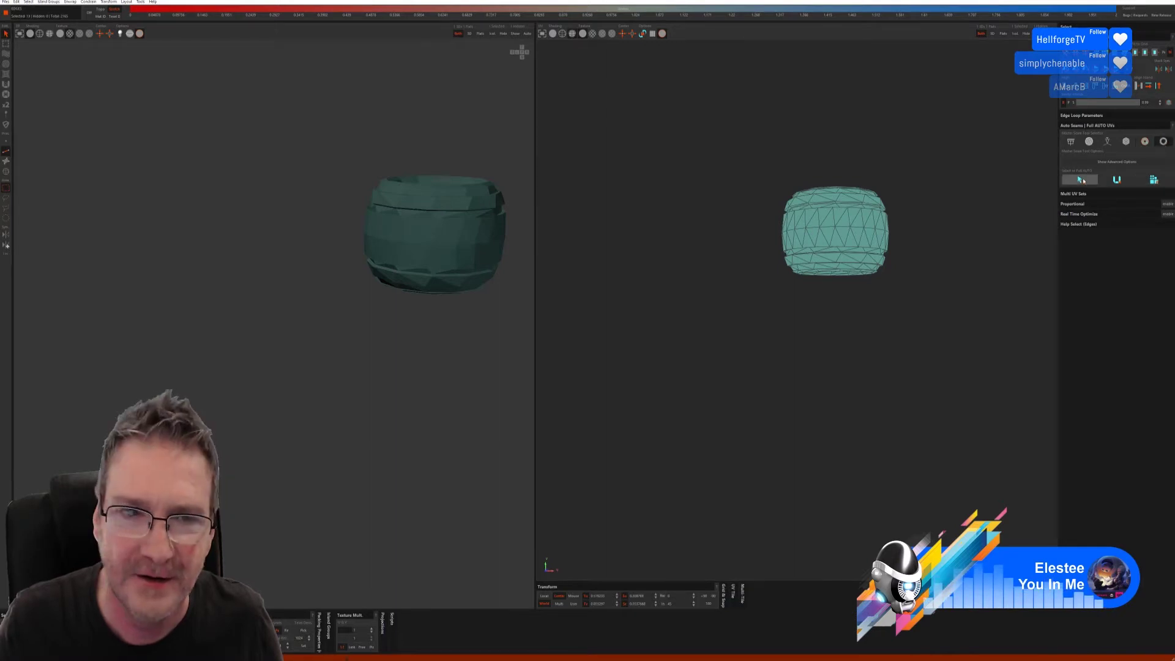
left_click(1089, 141)
left_click(1081, 197)
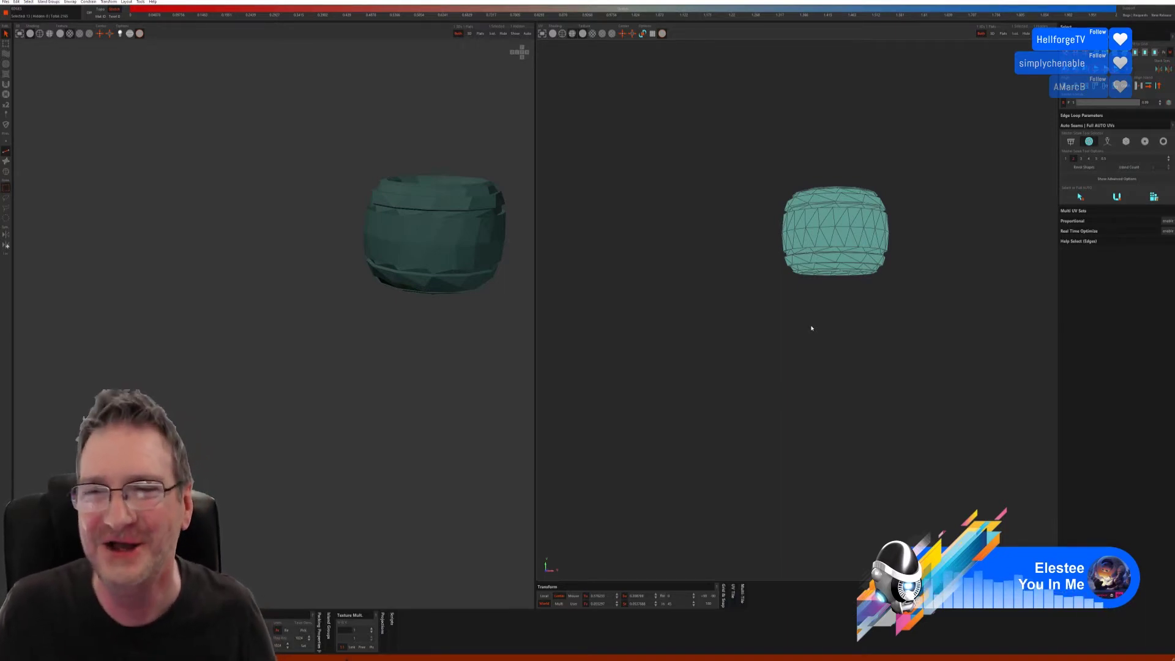
left_click(1107, 143)
left_click(1120, 190)
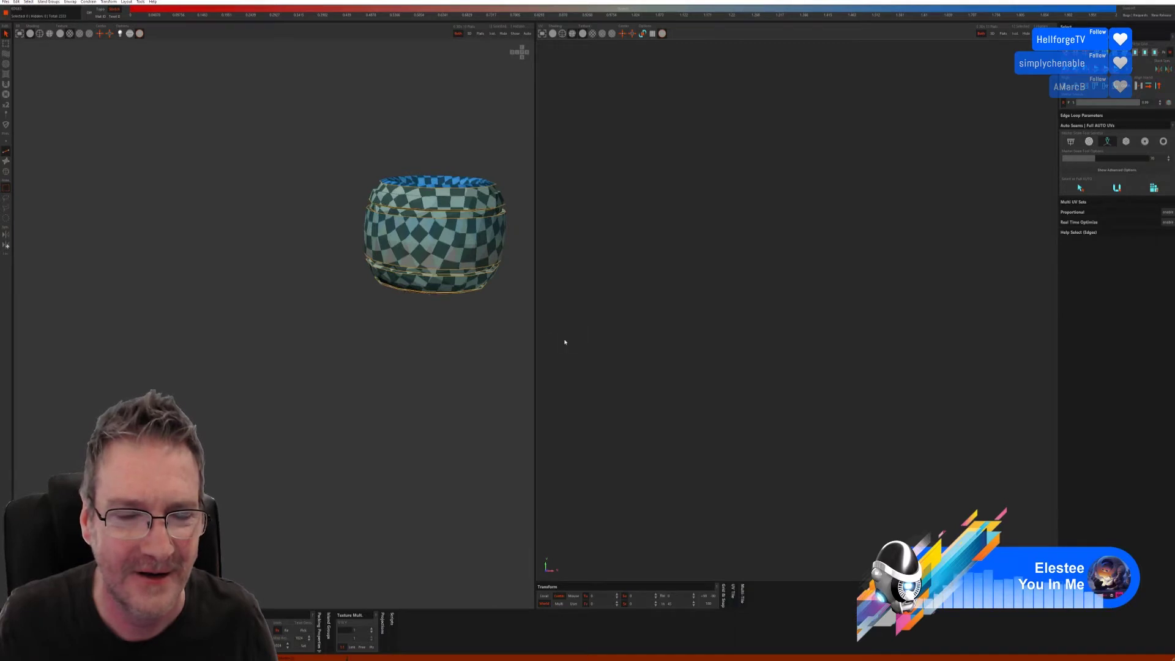
middle_click_drag(526, 336, 472, 302)
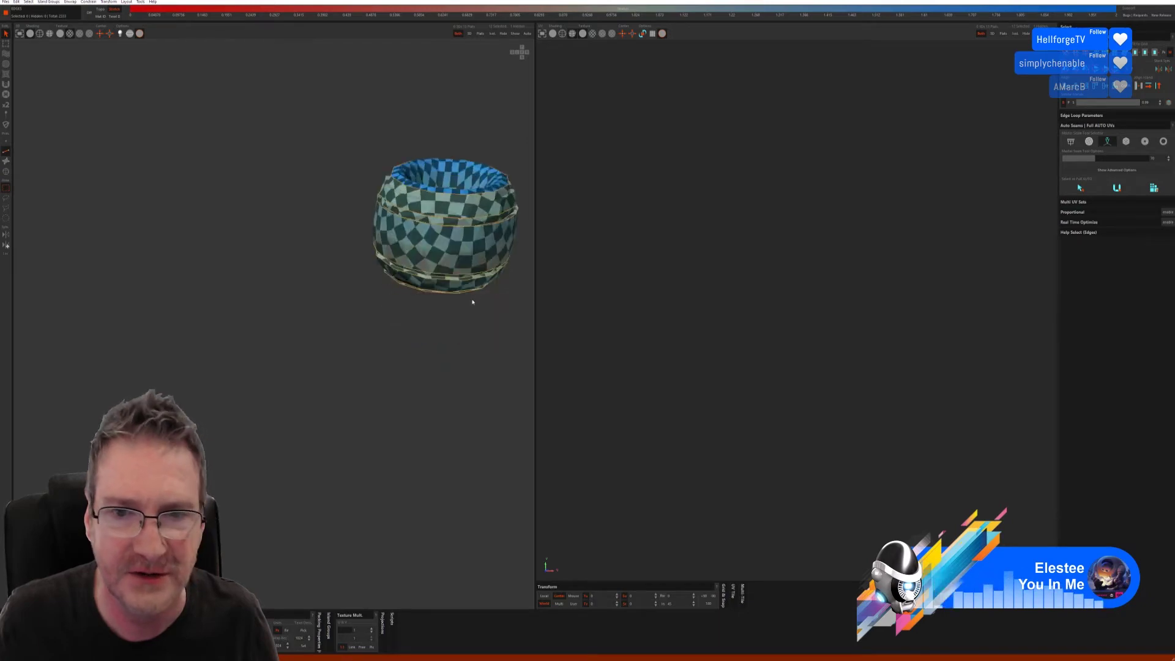
scroll(851, 276, "down", 10)
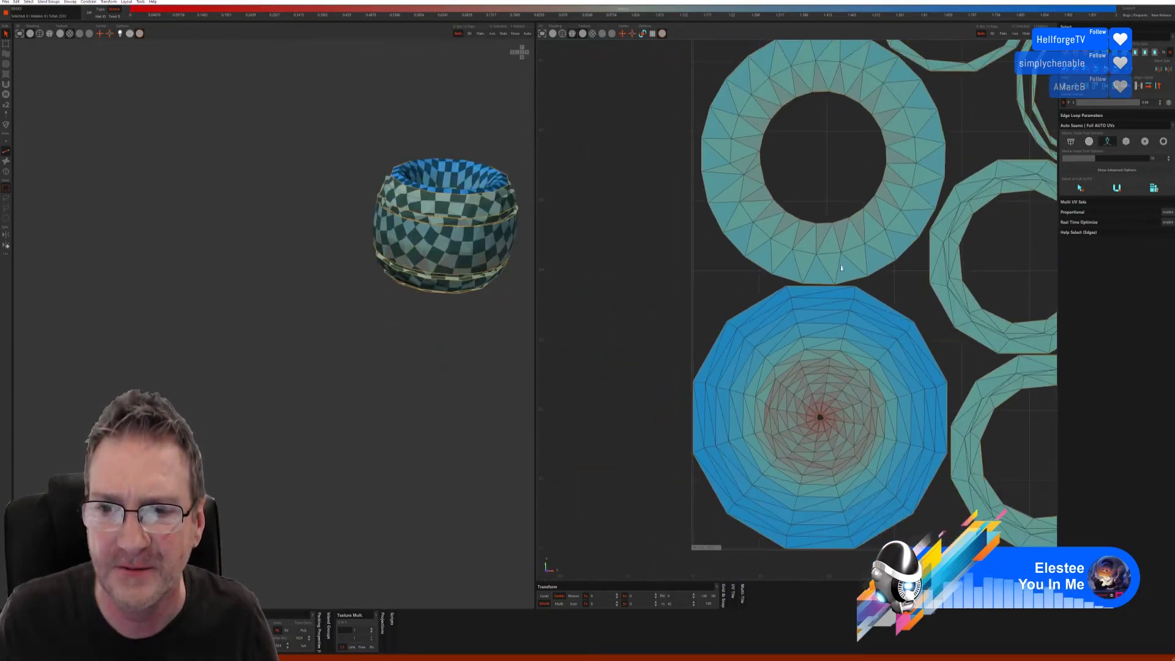
scroll(841, 267, "down", 4)
middle_click_drag(393, 329, 392, 194)
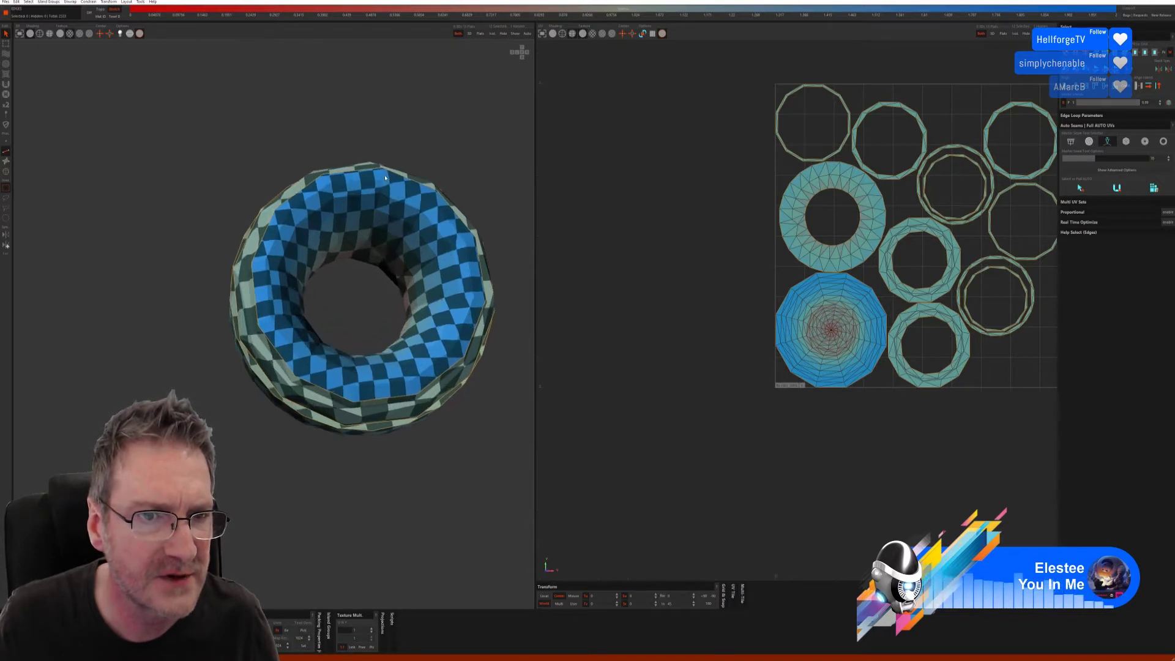
Step: Select an edge path from the top edge down the inner wall of the torus-like part
left_click(385, 177)
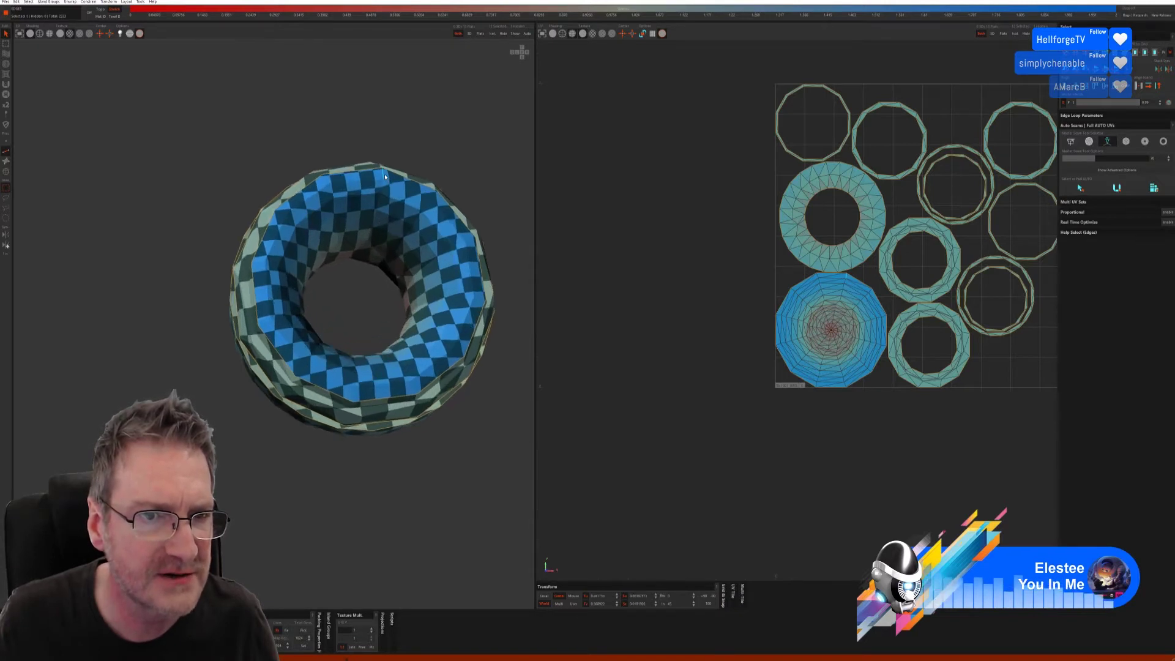
left_click(356, 256)
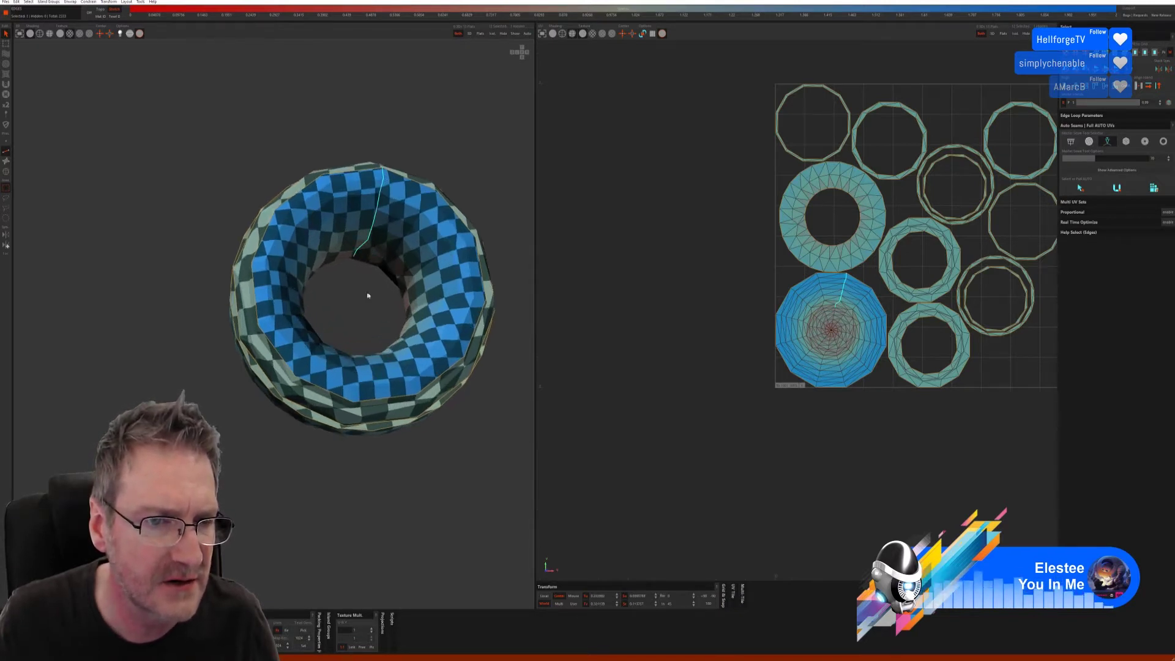
middle_click_drag(368, 296, 371, 219)
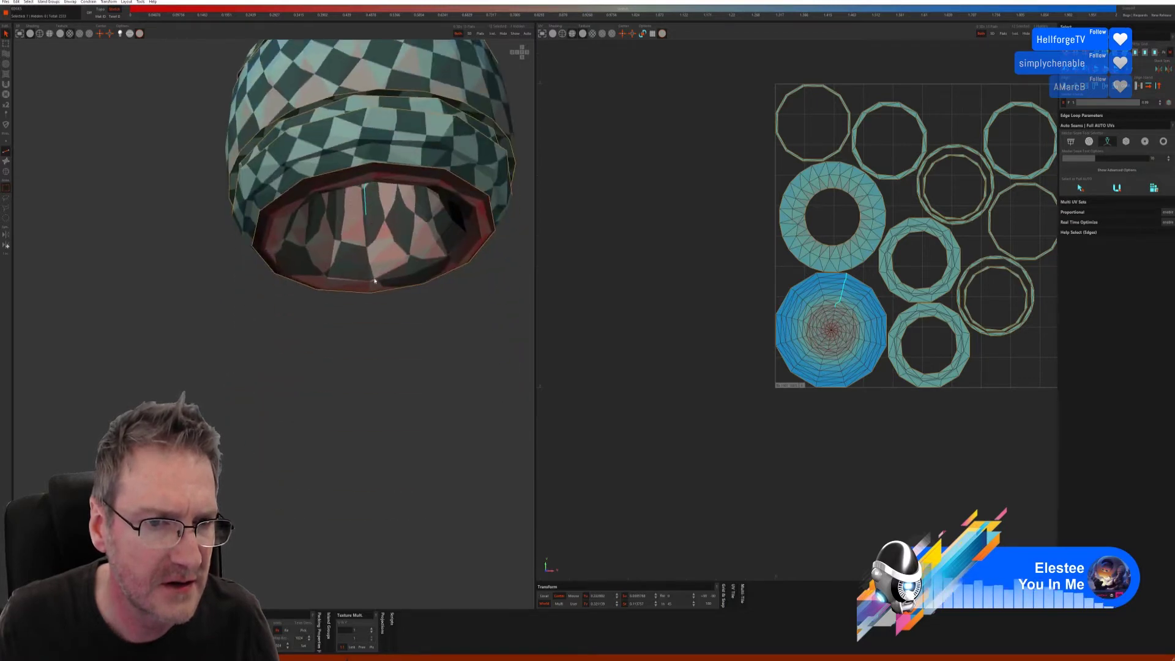
left_click(367, 283)
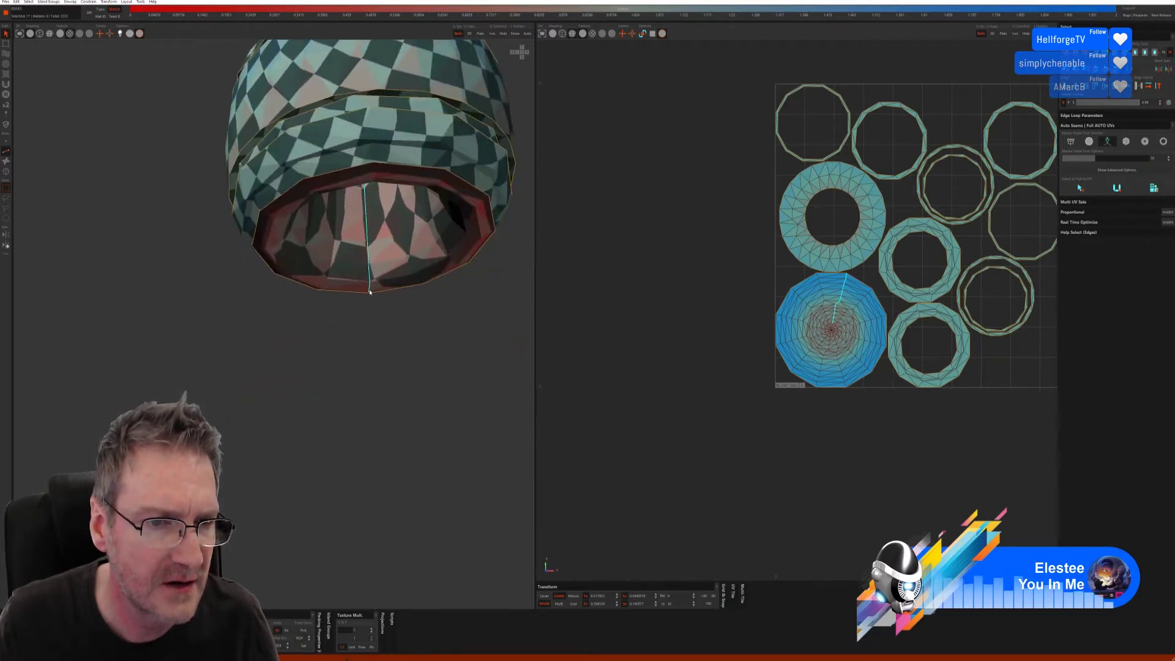
mouse_move(367, 283)
middle_mouse_down()
mouse_move(385, 331)
mouse_move(381, 299)
middle_mouse_up()
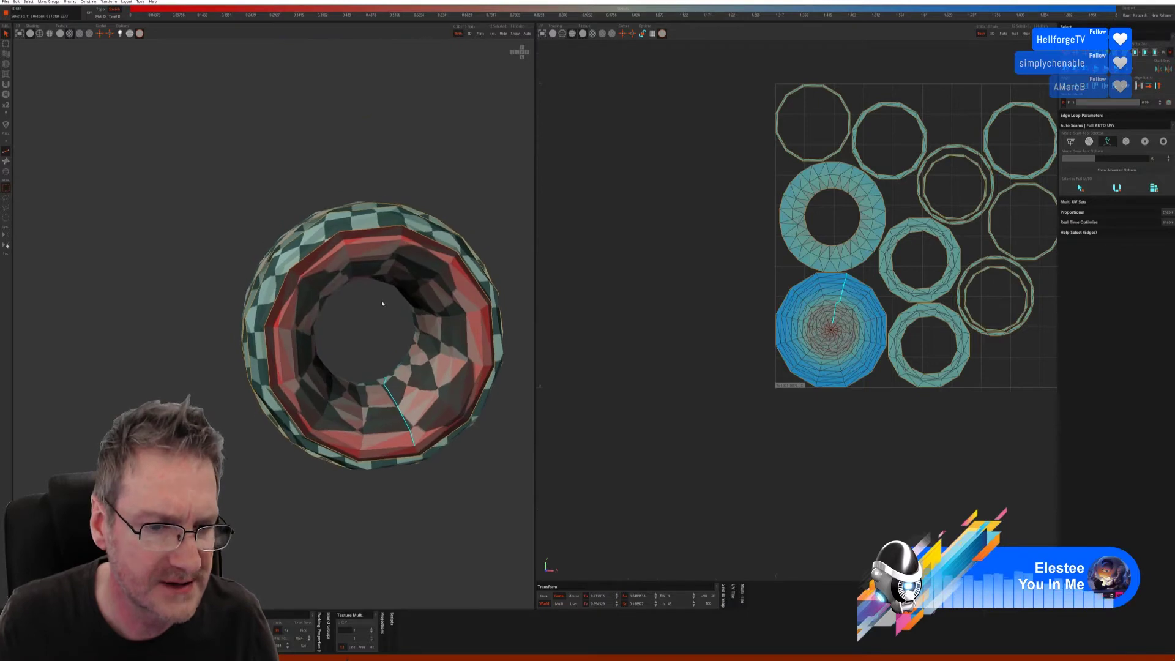
middle_click_drag(452, 487, 436, 503)
scroll(412, 367, "up", 5)
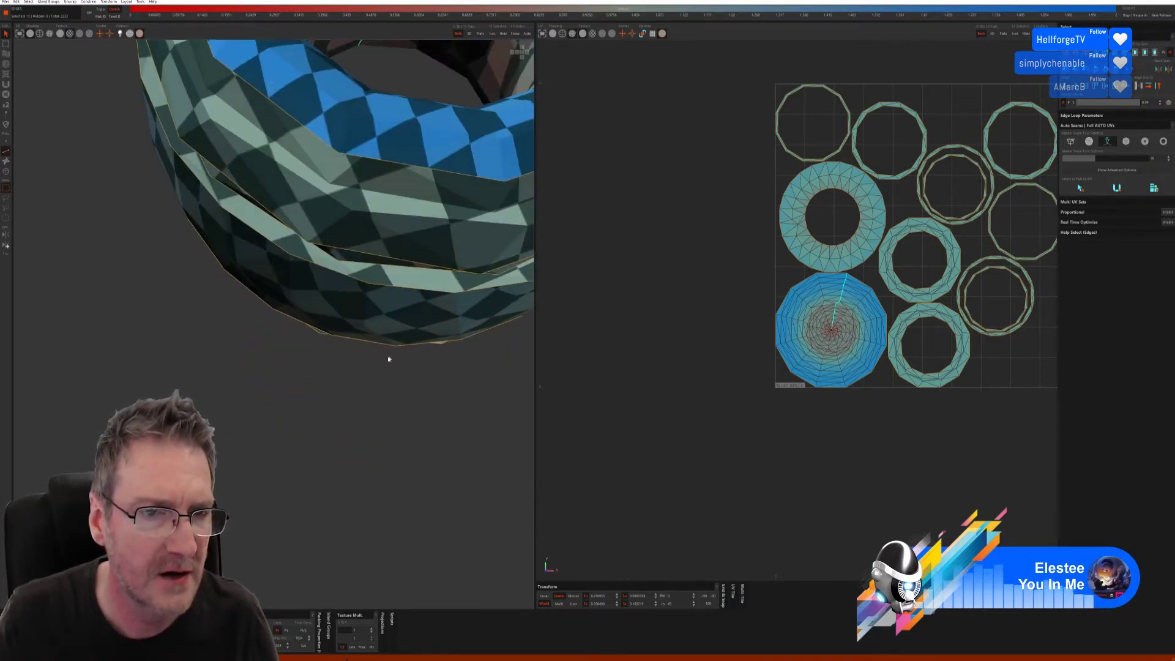
scroll(388, 358, "down", 5)
middle_click_drag(385, 231, 355, 263)
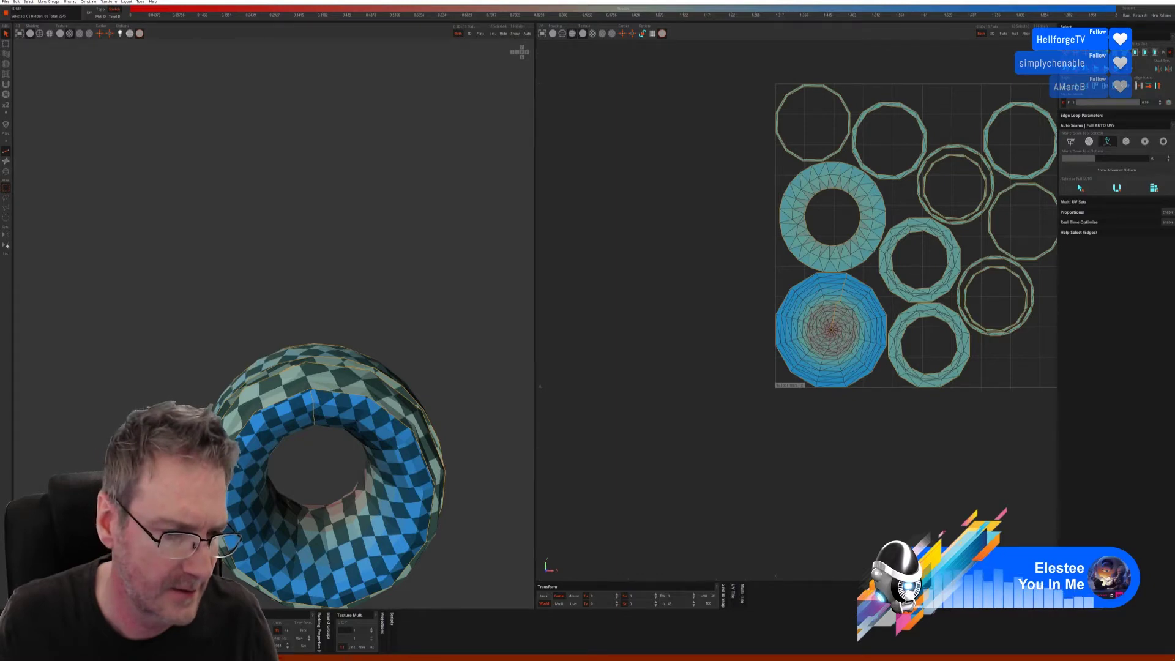
Step: Re-unwrap the torus-like part's inner island and repack all UV islands into the tile
key("u")
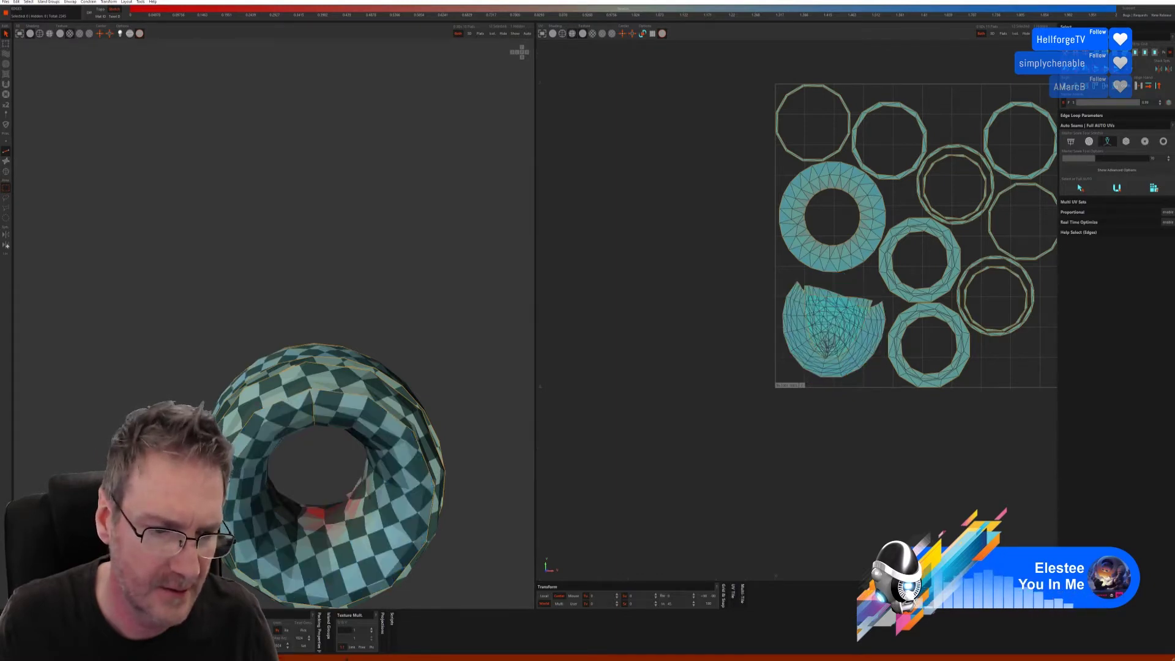
key("p")
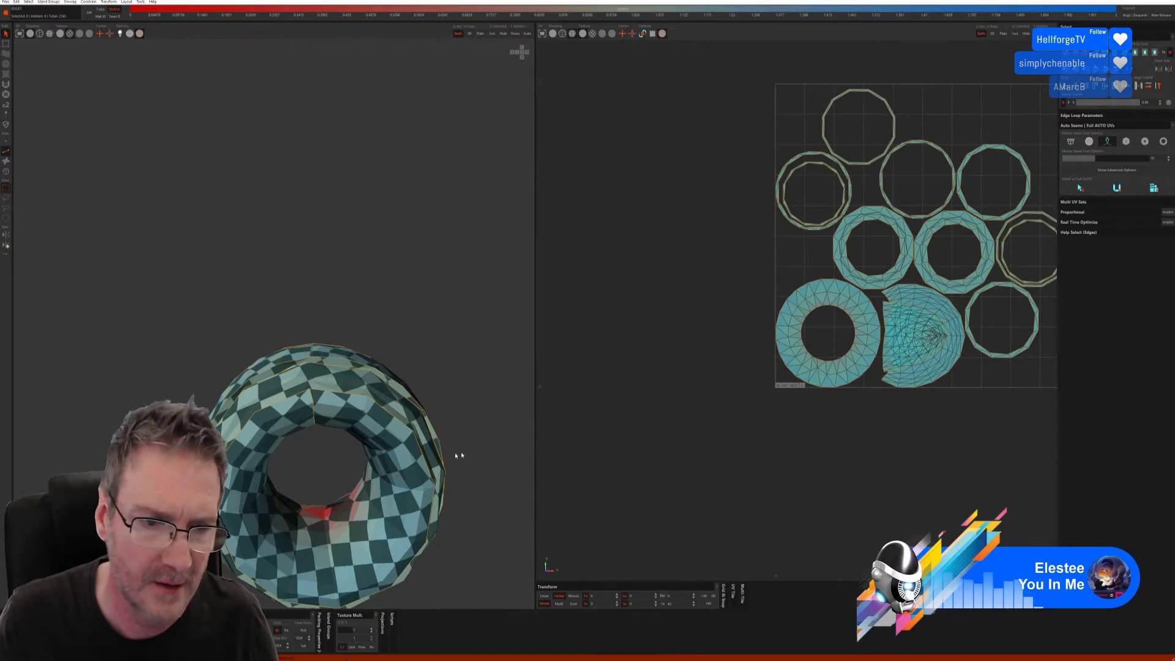
middle_click_drag(461, 455, 281, 373)
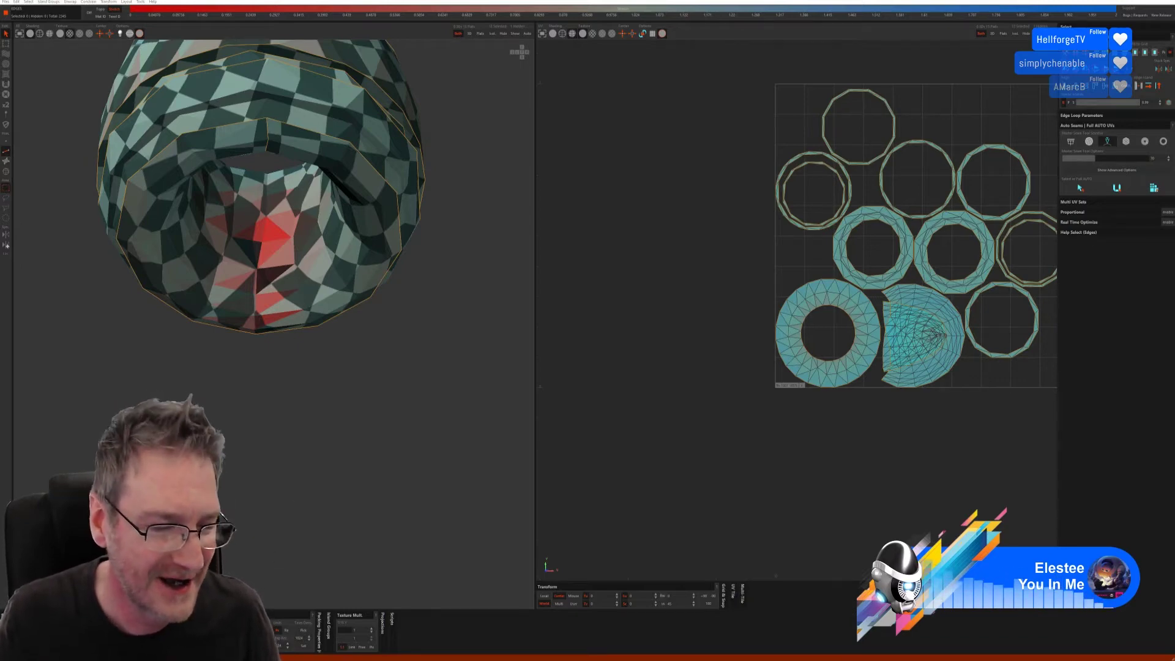
Step: Switch to Edge and open the pasted Discord channel link, reaching Discord's login page
key("alt+Tab")
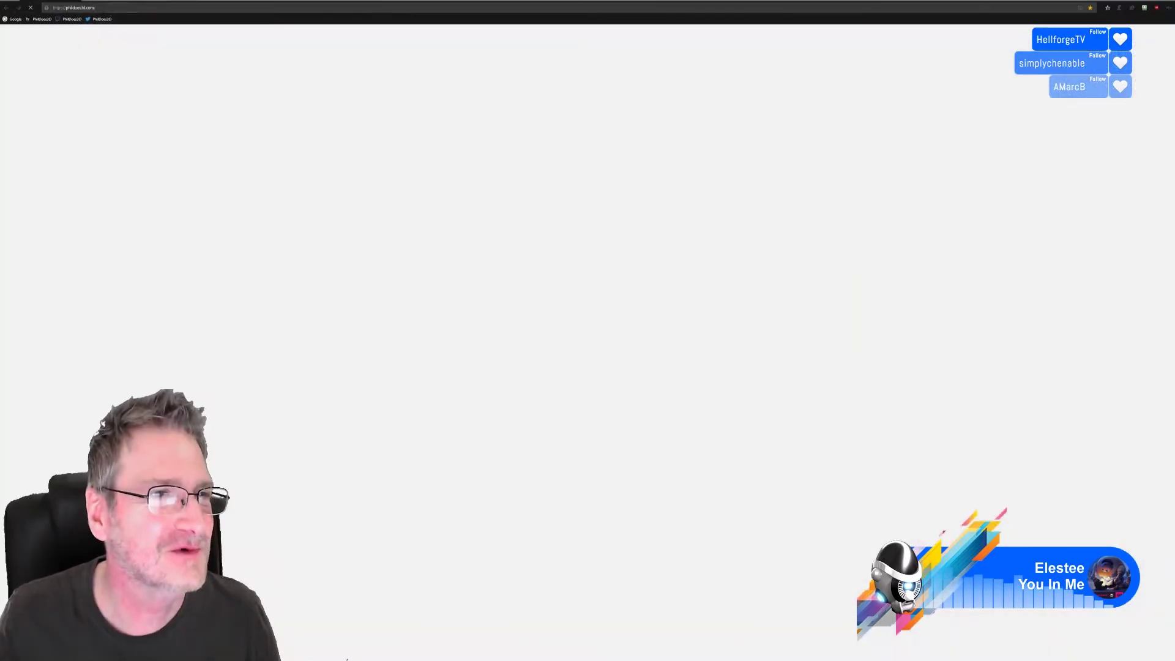
key("ctrl+v")
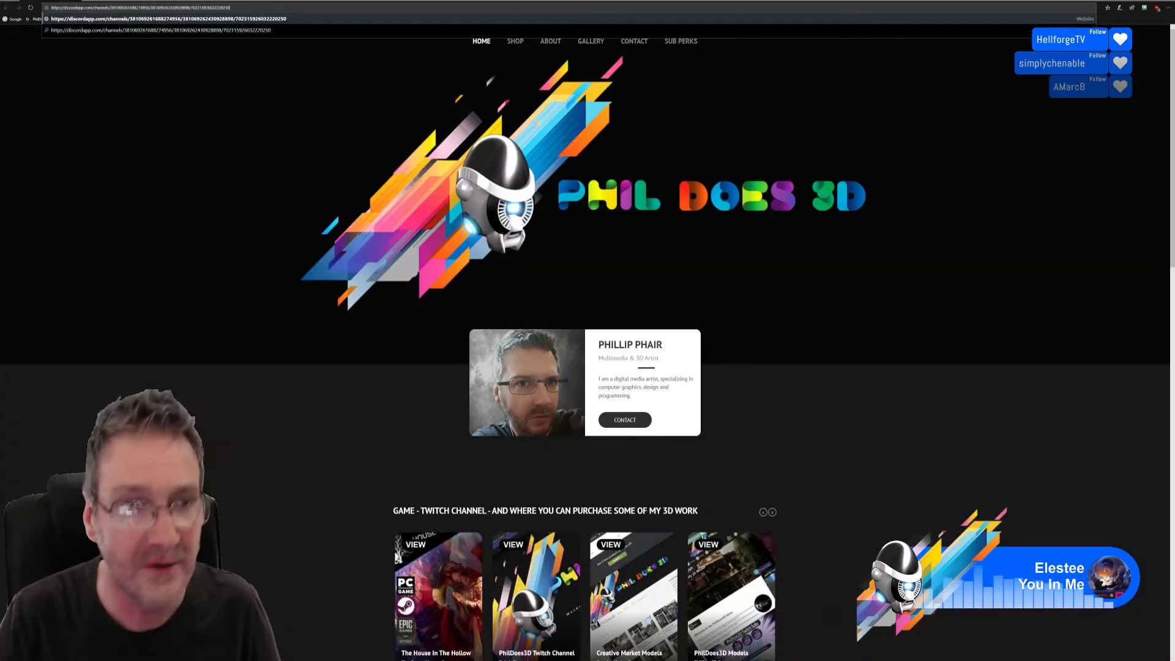
key("Return")
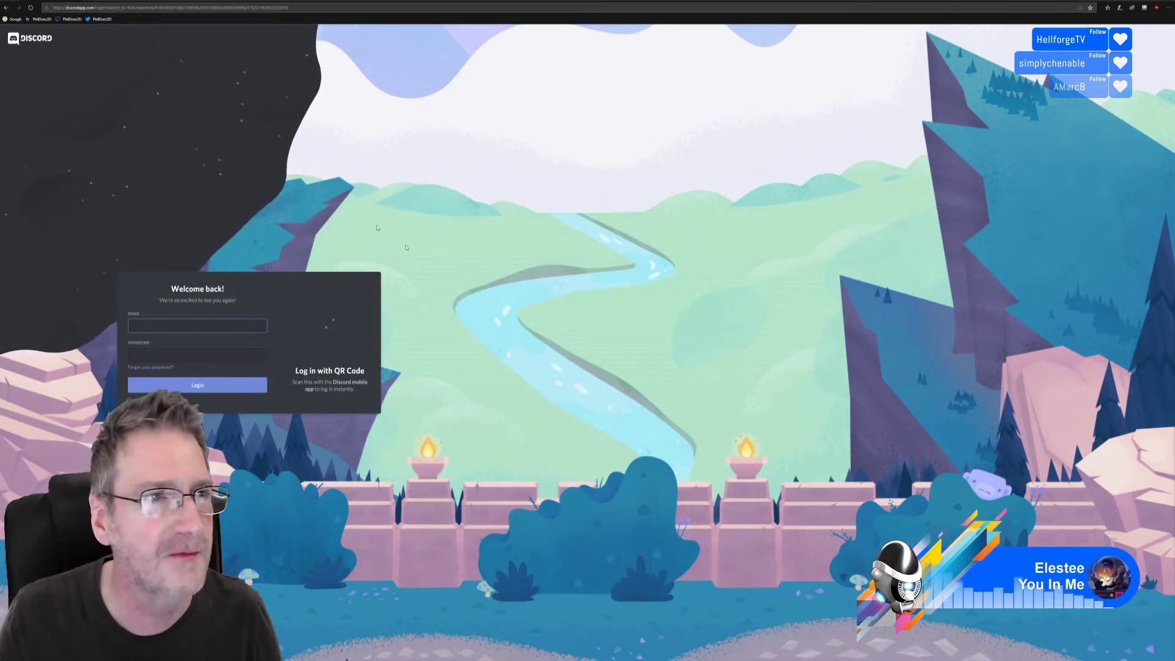
Step: Open the pasted Discord CDN image URL so the shared photo fills the browser
key("ctrl+l")
key("ctrl+v")
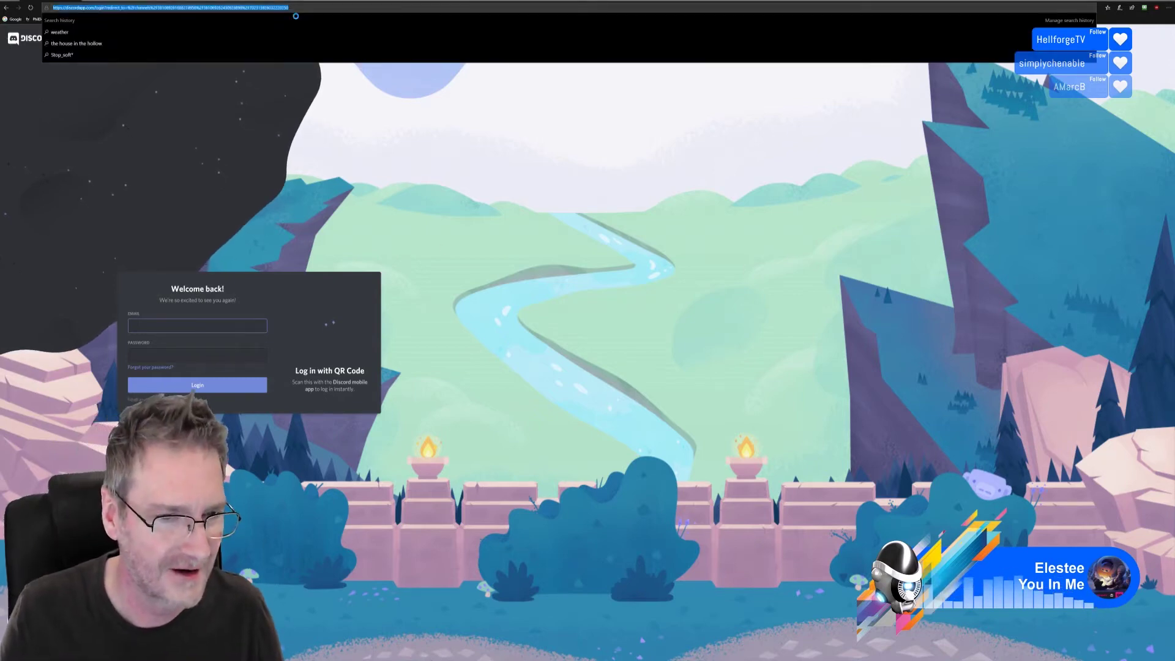
key("Return")
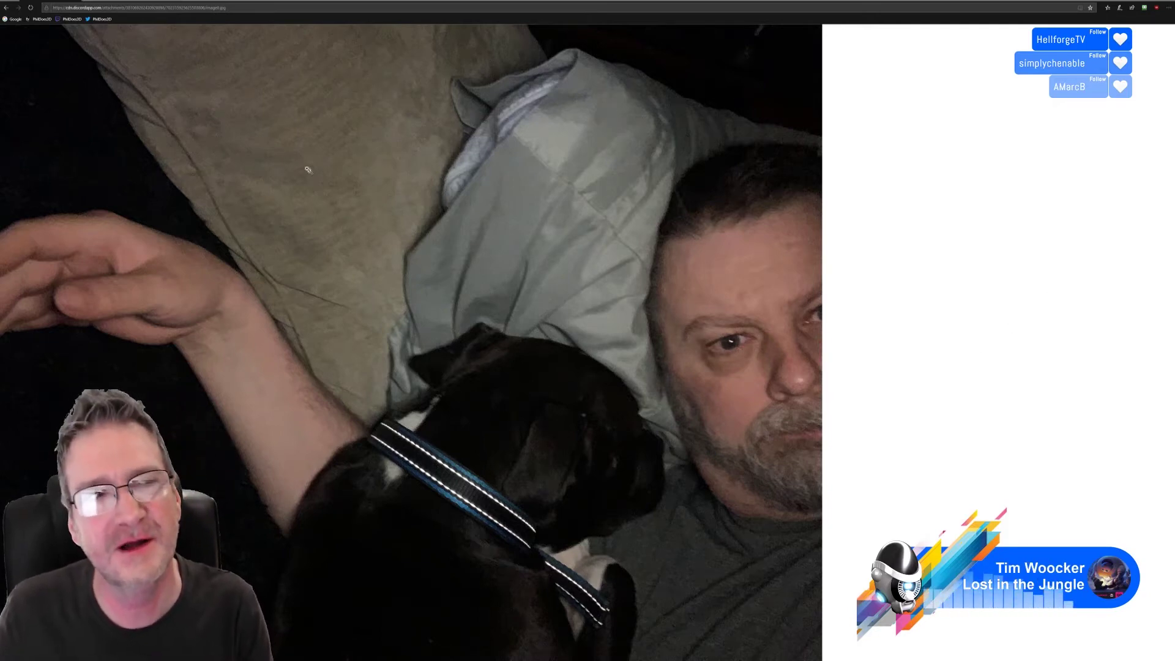
Step: Switch from the Discord photo back to RizomUV
key("alt+Tab")
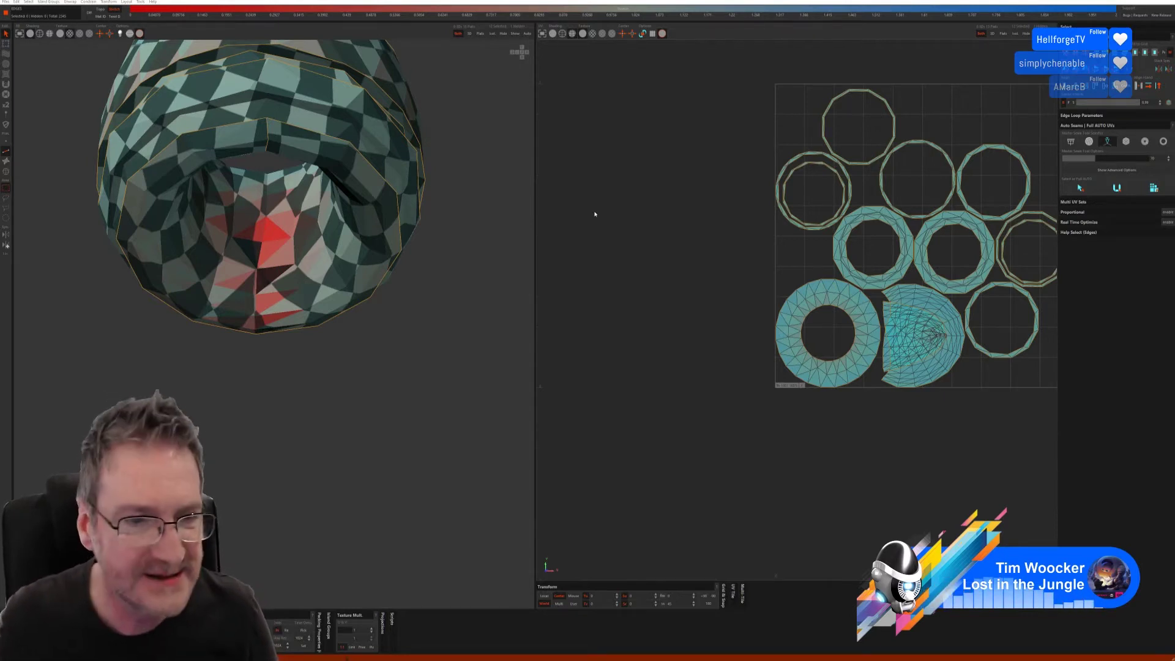
Step: Select the edge path from the torus rim down into its hole, redoing the first pick
middle_click_drag(256, 404, 259, 370)
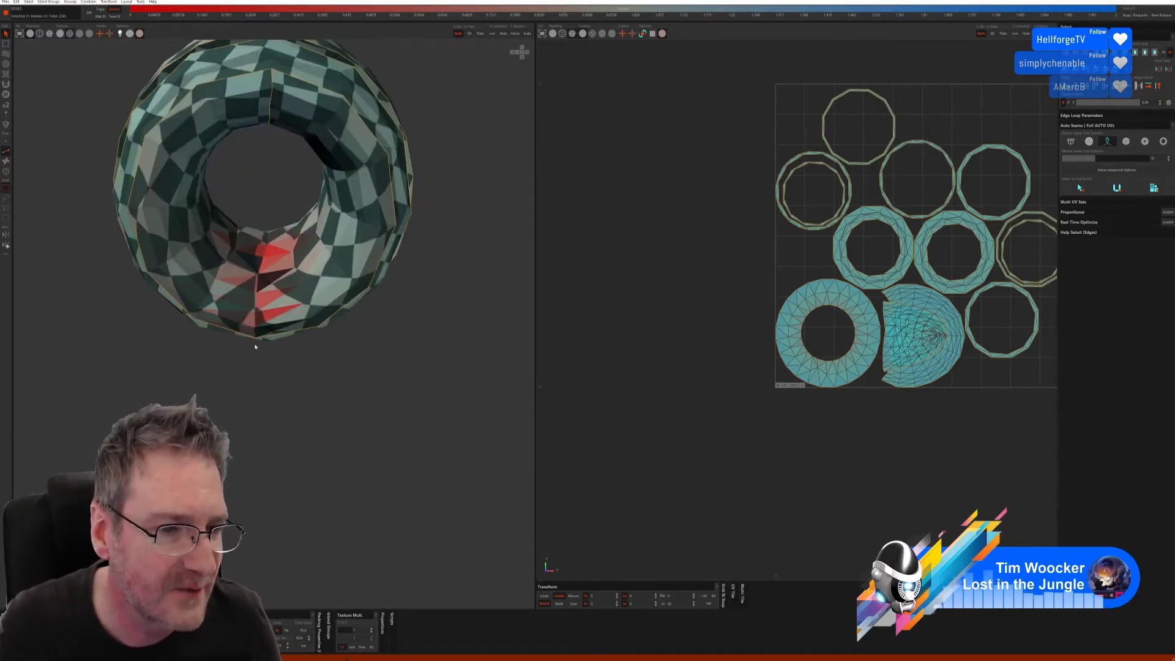
left_click(263, 261)
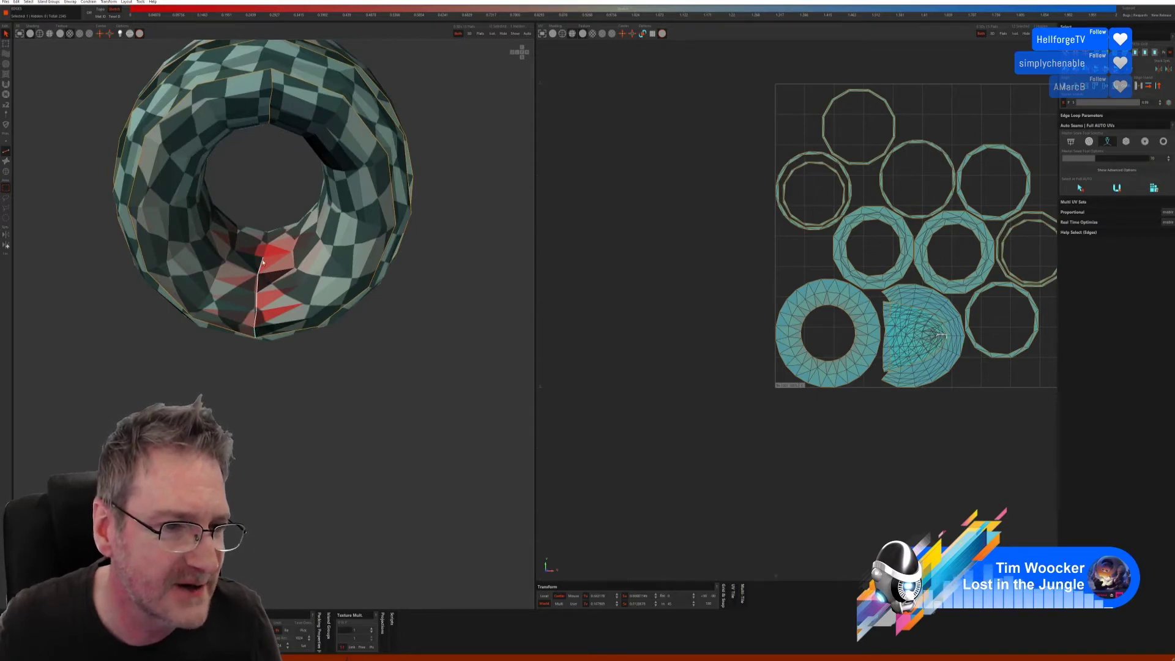
middle_click_drag(336, 373, 215, 240)
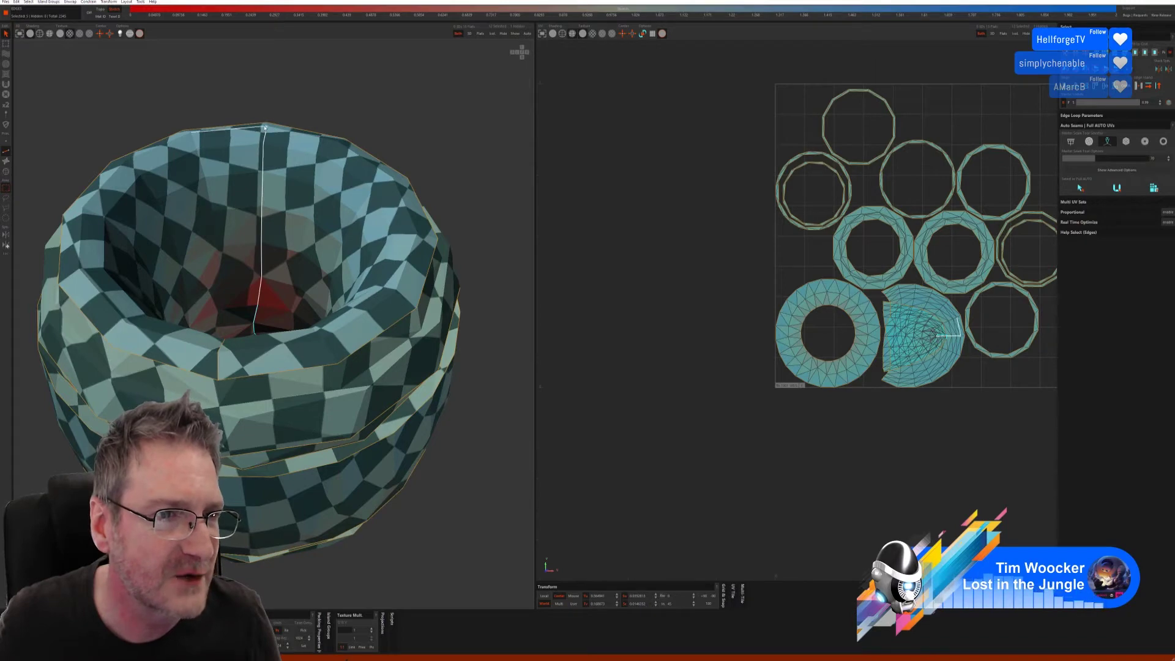
left_click(266, 126)
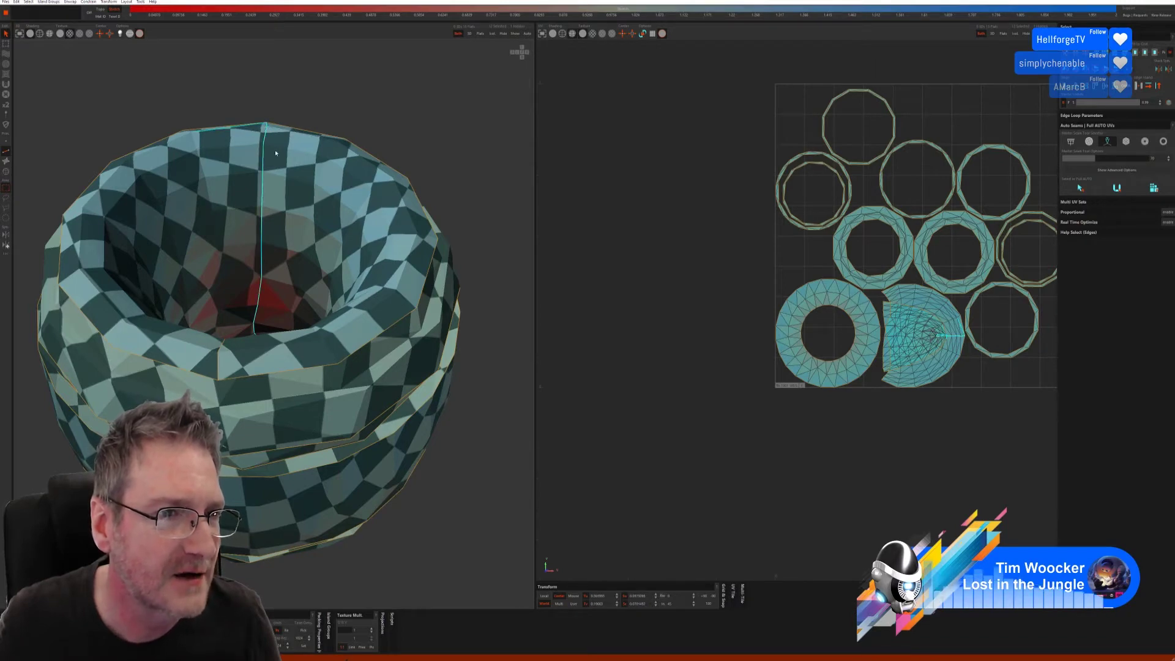
middle_click_drag(419, 124, 425, 145)
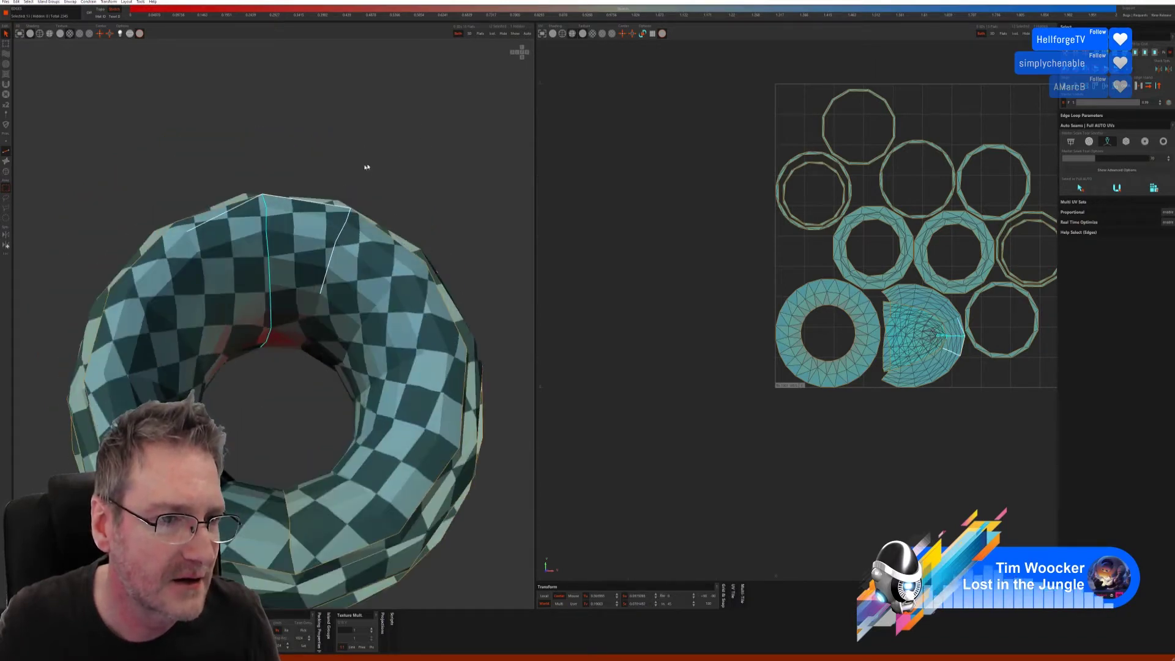
key("ctrl+z")
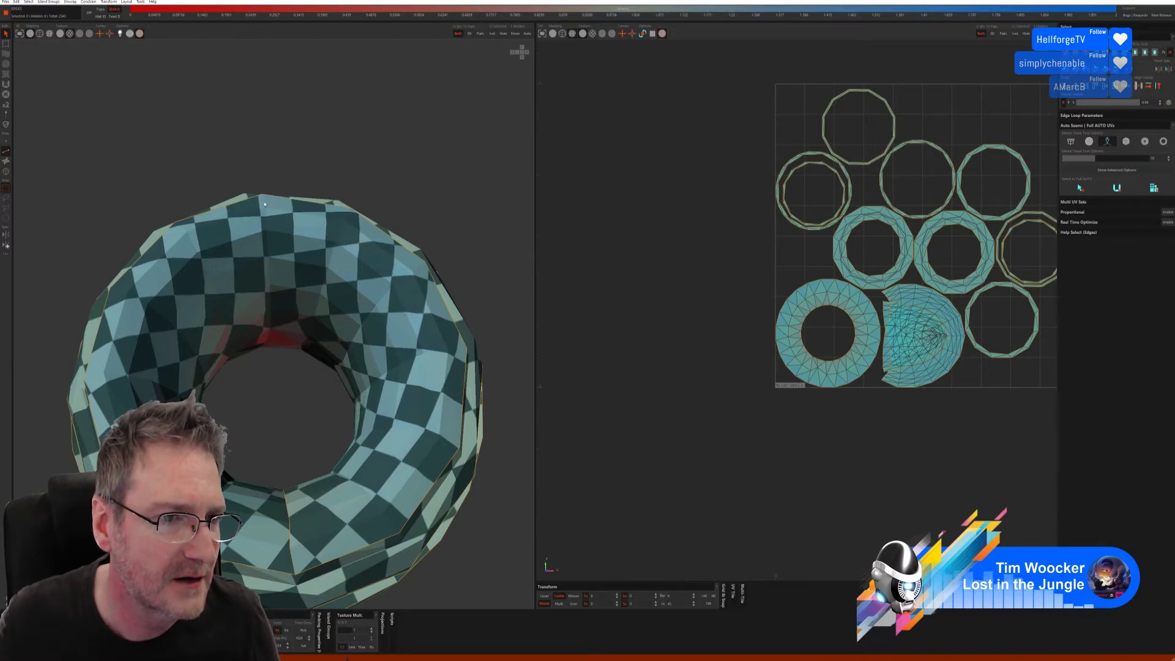
left_click(268, 317)
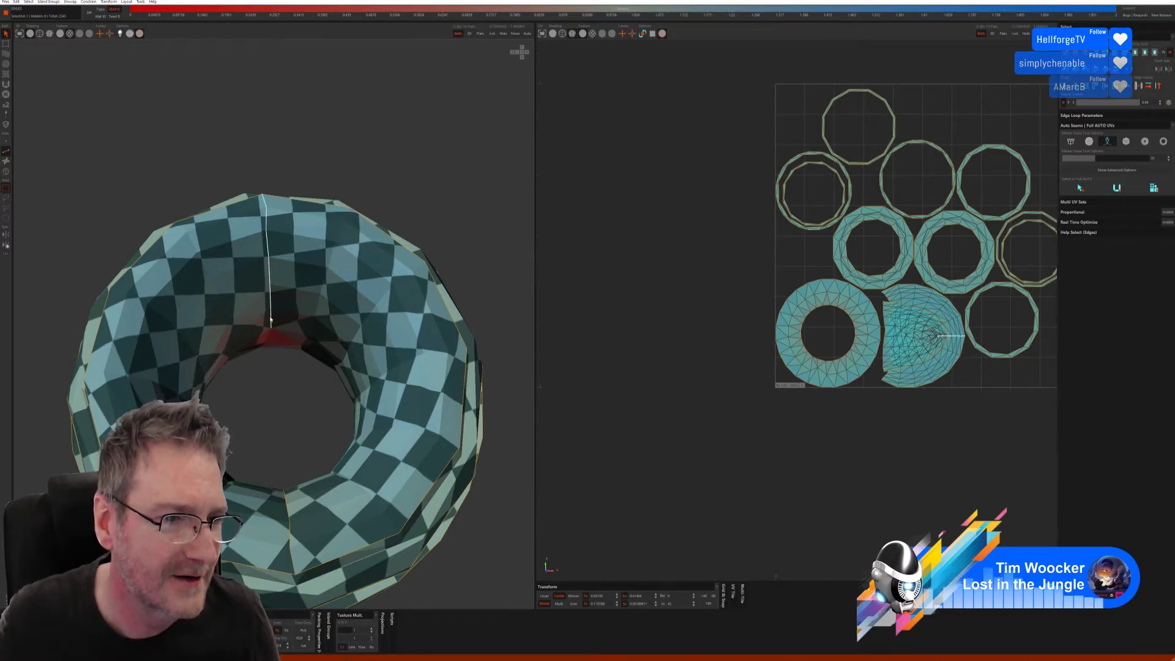
middle_click_drag(283, 362, 260, 336)
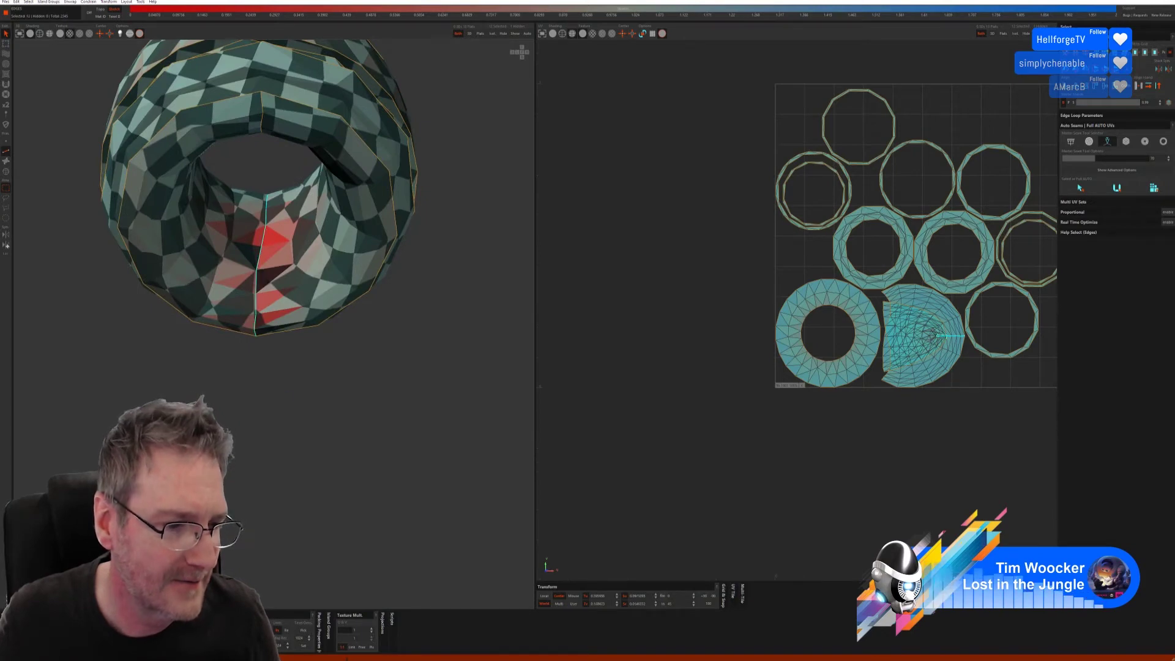
Step: Cut the rim-to-hole seam, unfold and repack the islands, then unhide the curved tube part
key("c")
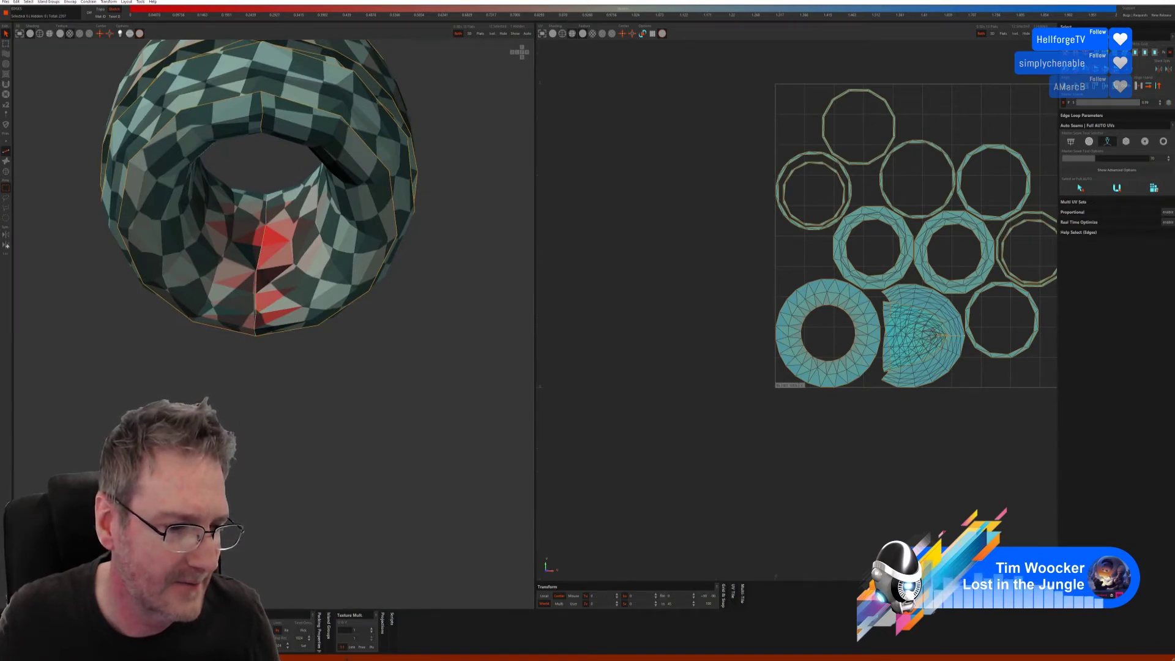
key("u")
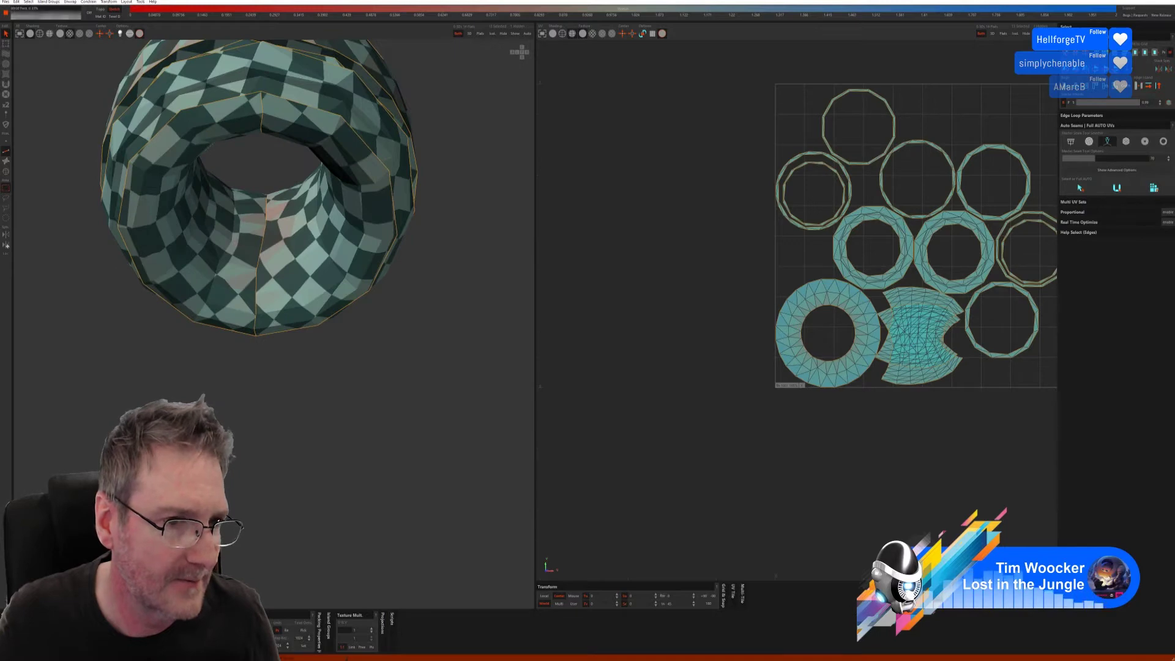
key("p")
middle_click_drag(257, 428, 289, 440)
scroll(288, 420, "down", 5)
middle_click_drag(417, 435, 334, 350)
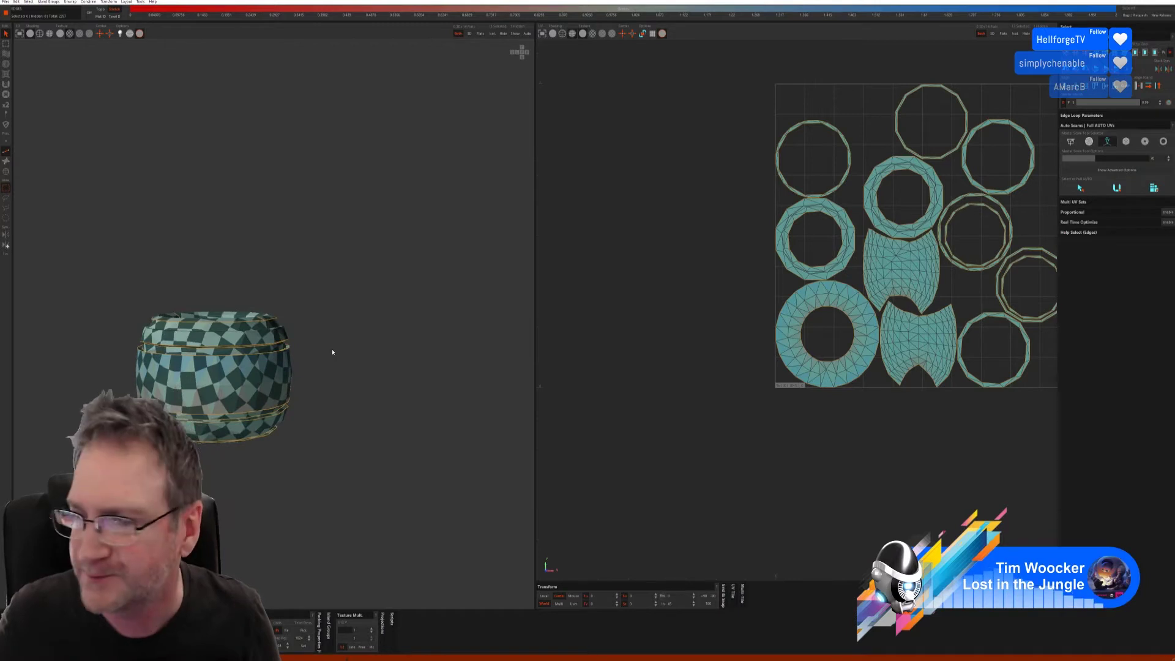
left_click(516, 34)
scroll(374, 355, "down", 3)
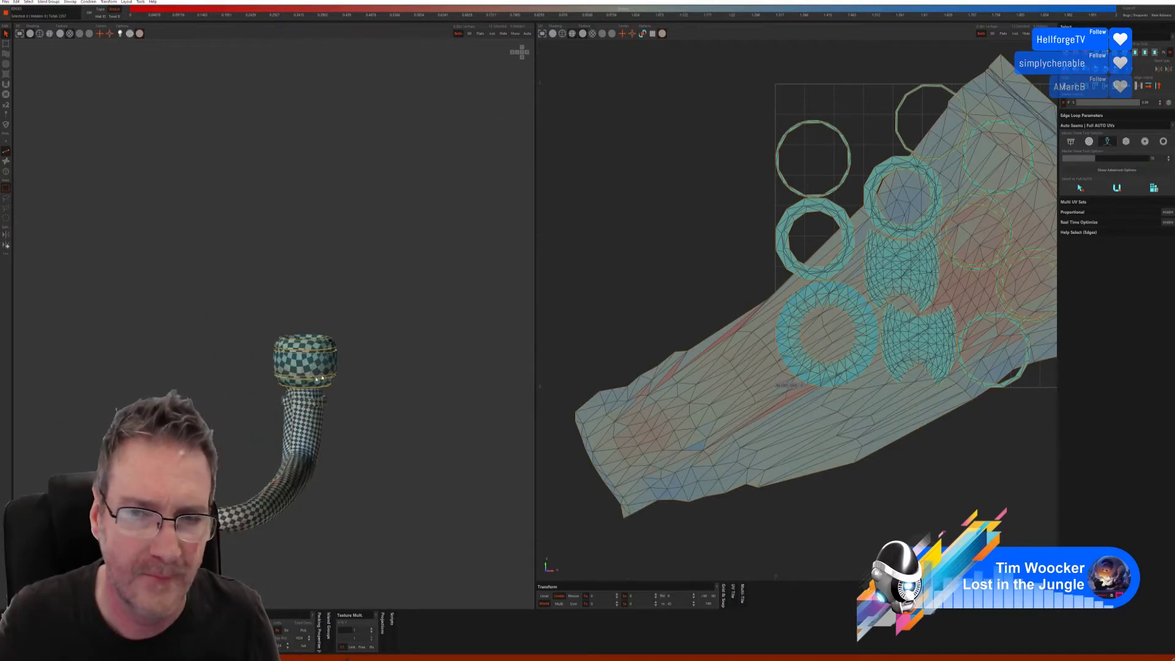
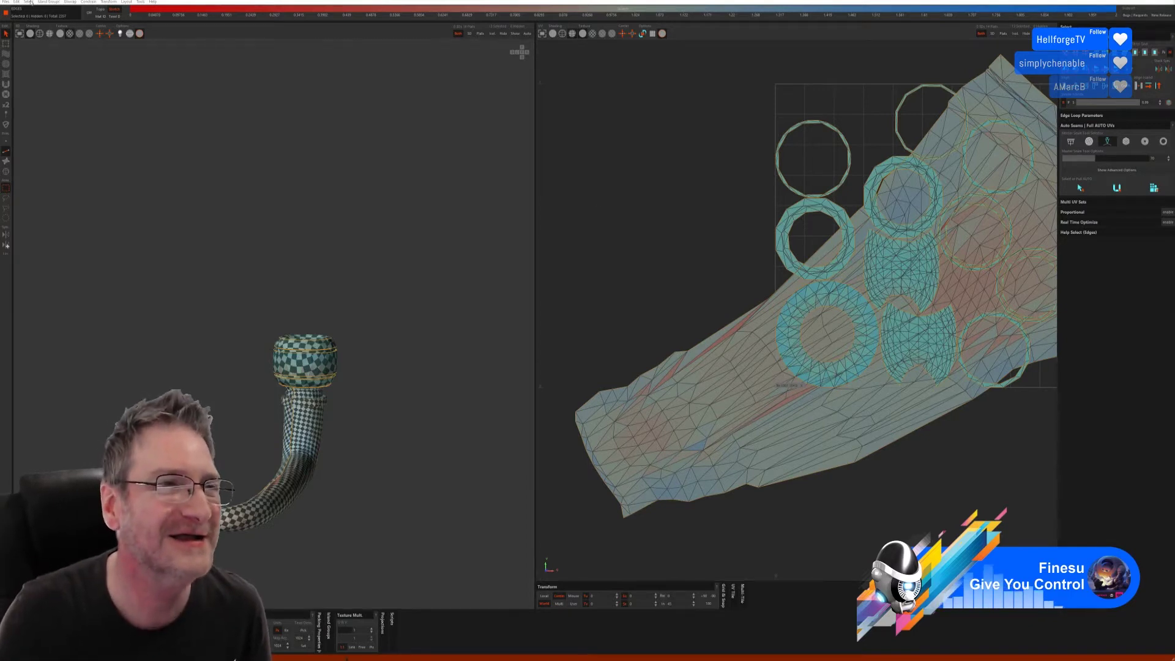
Step: Save the finished arm UVs in RizomUV back to 3ds Max through the bridge
left_click(3, 2)
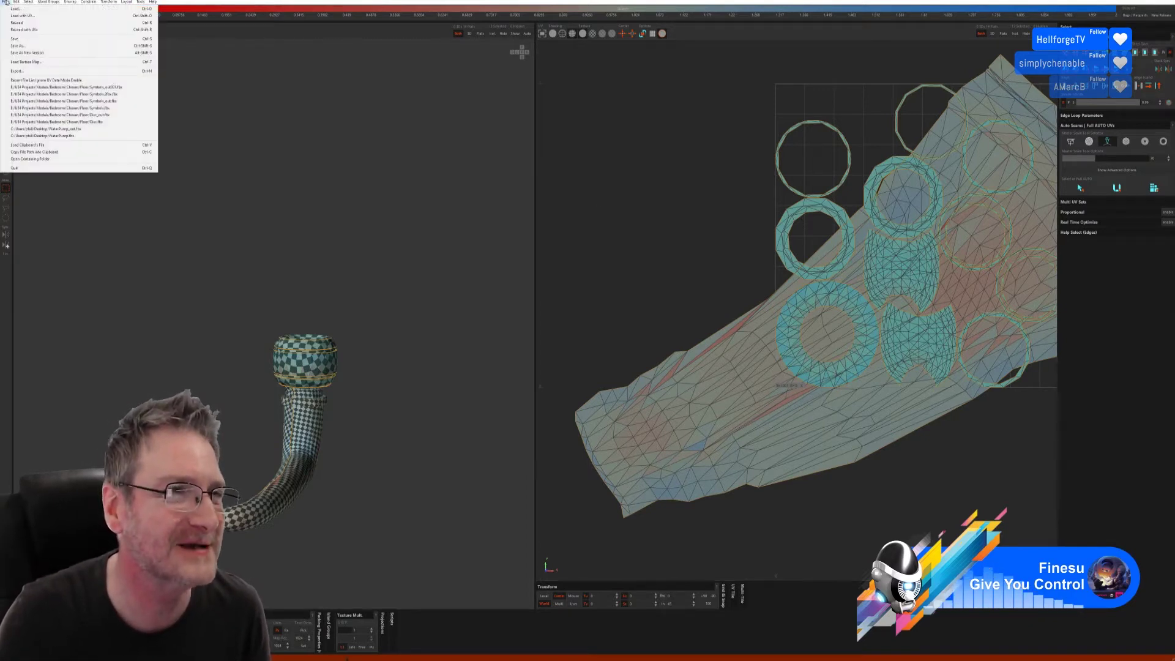
left_click(29, 39)
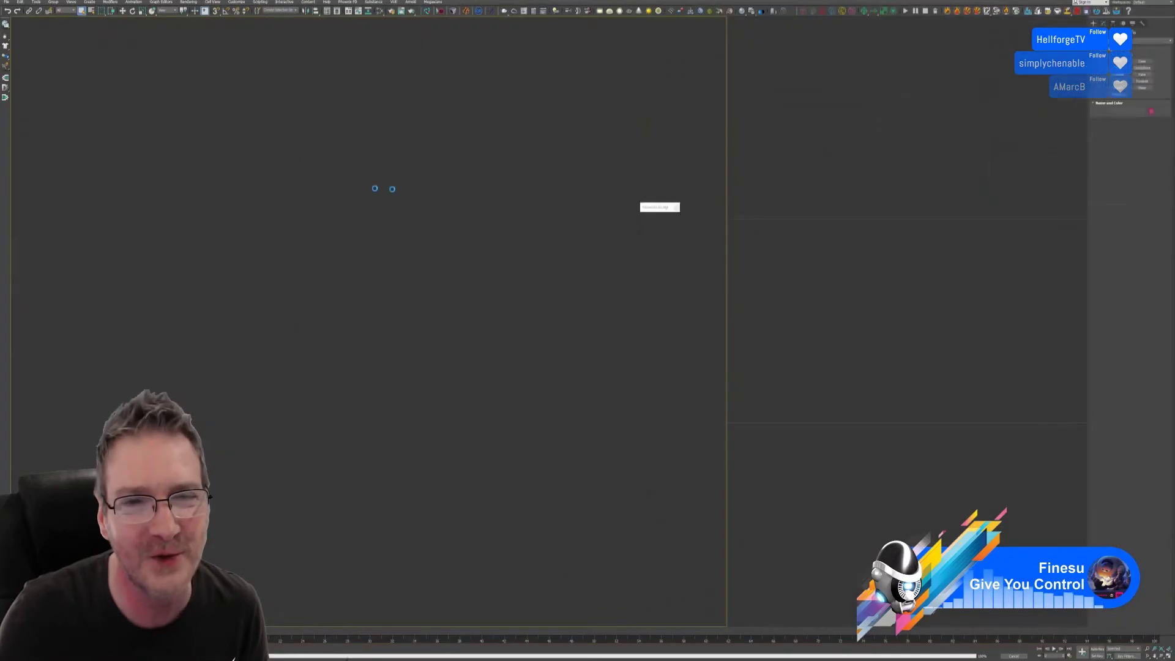
Step: Select the horn-and-bracket object and convert it to Editable Poly after the bridge warning
scroll(547, 290, "down", 3)
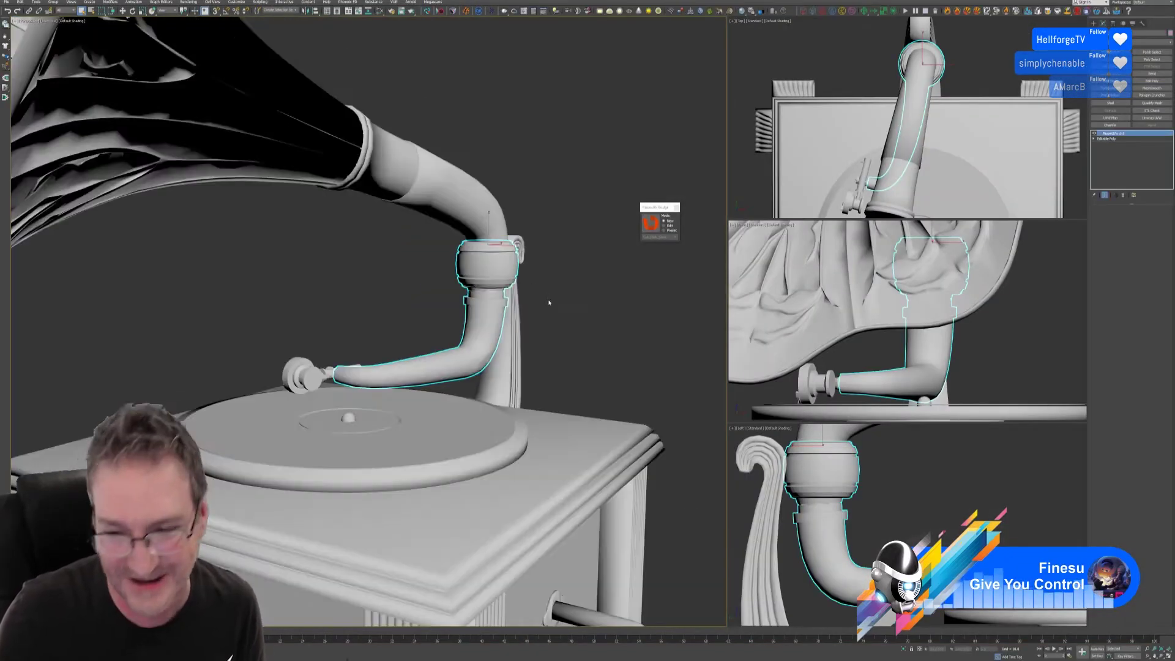
middle_click_drag(548, 263, 562, 355, "alt")
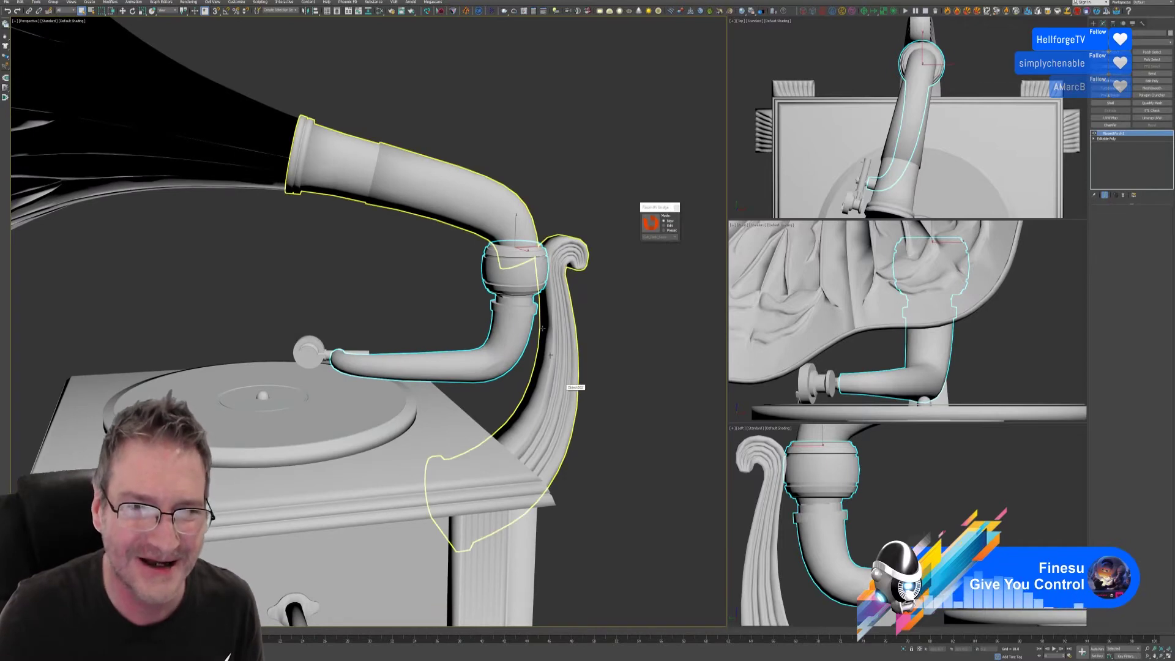
left_click(475, 207)
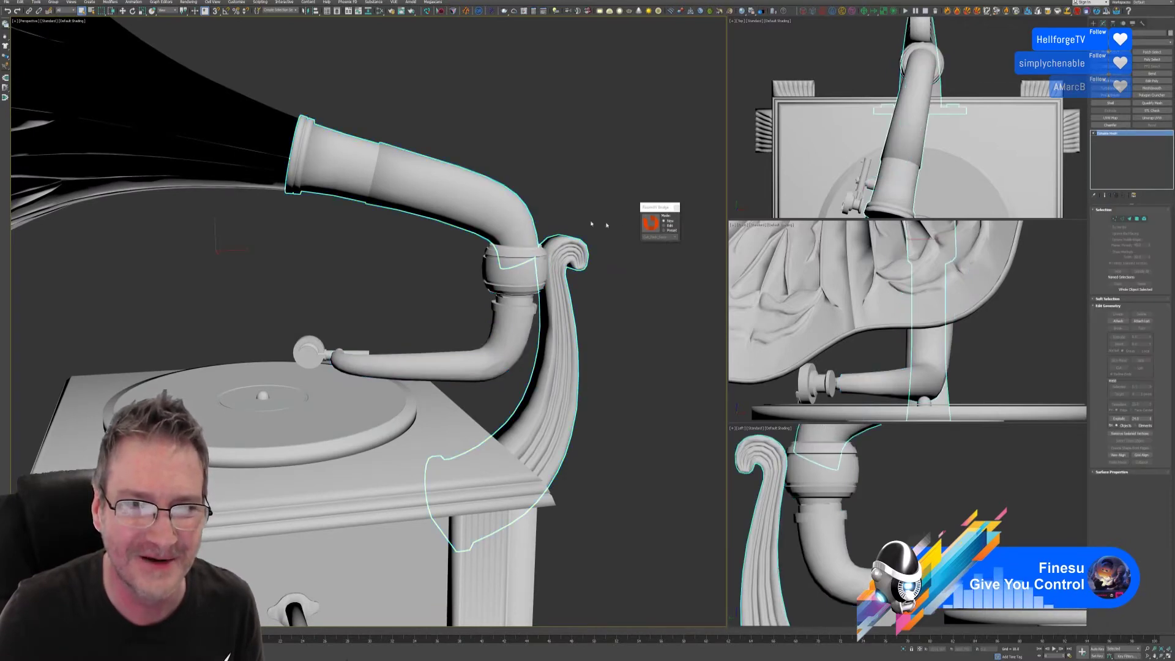
left_click(650, 224)
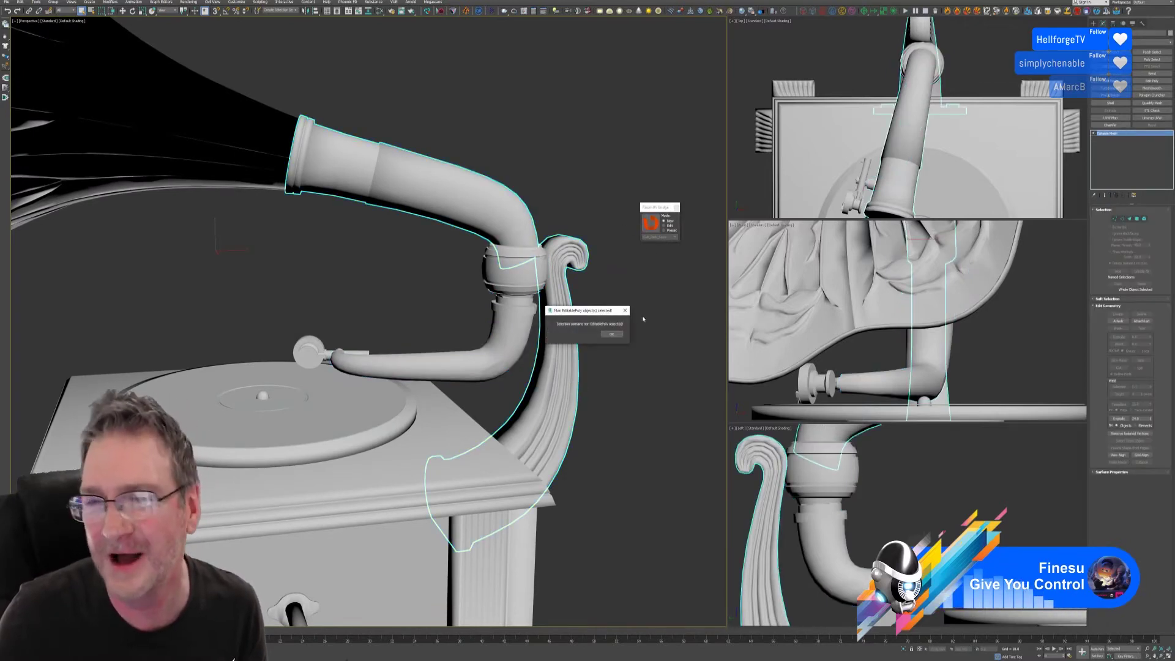
left_click(611, 333)
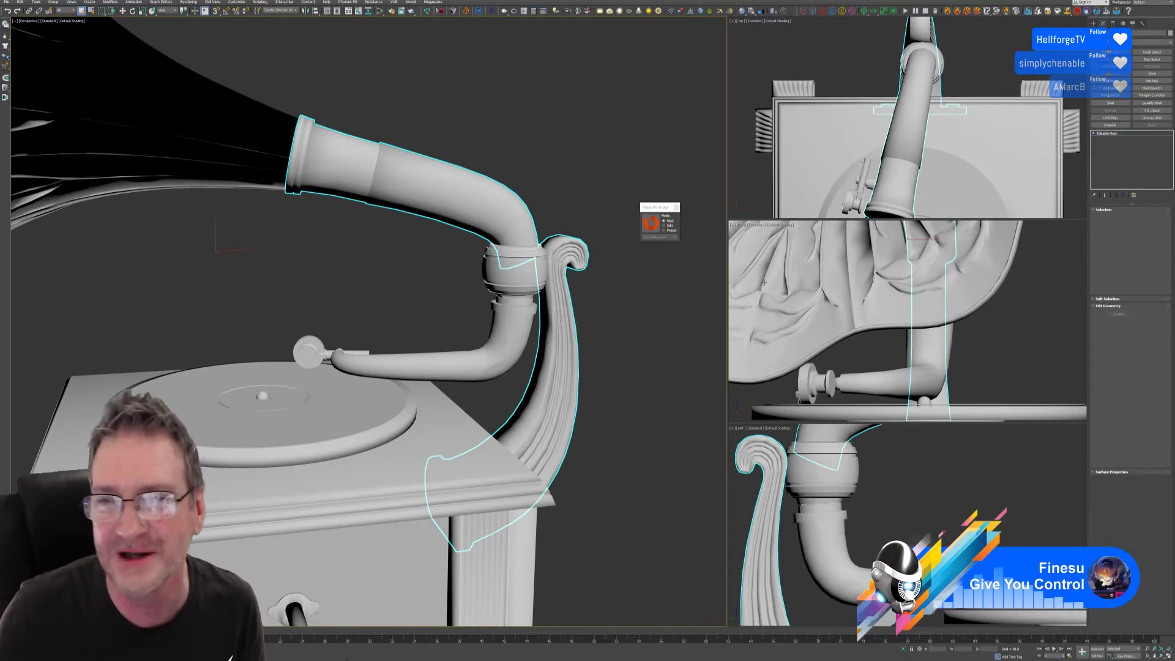
right_click(1115, 137)
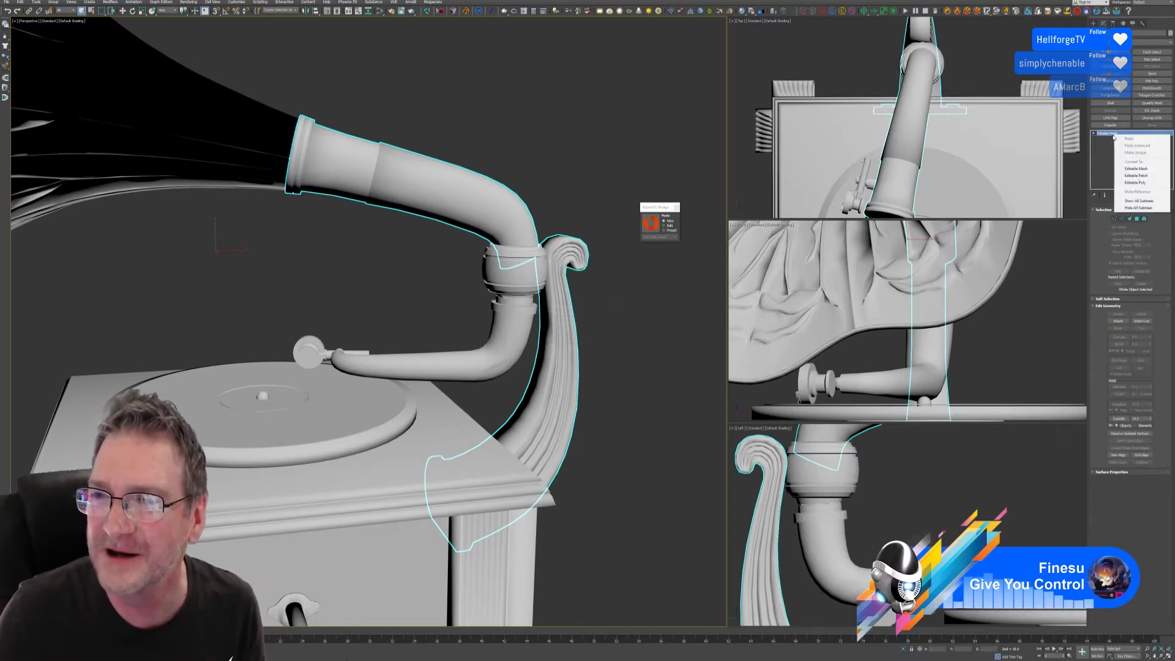
left_click(1135, 183)
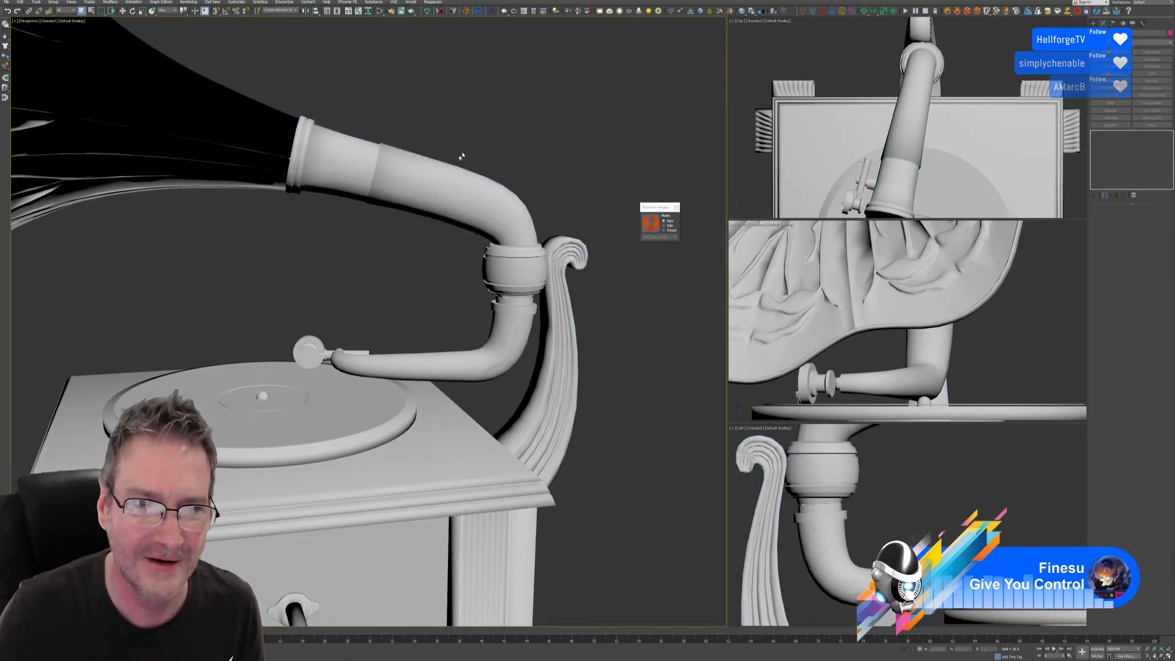
Step: Detach the pipe and horn neck elements into their own object
middle_click_drag(588, 380, 571, 414, "alt")
key("5")
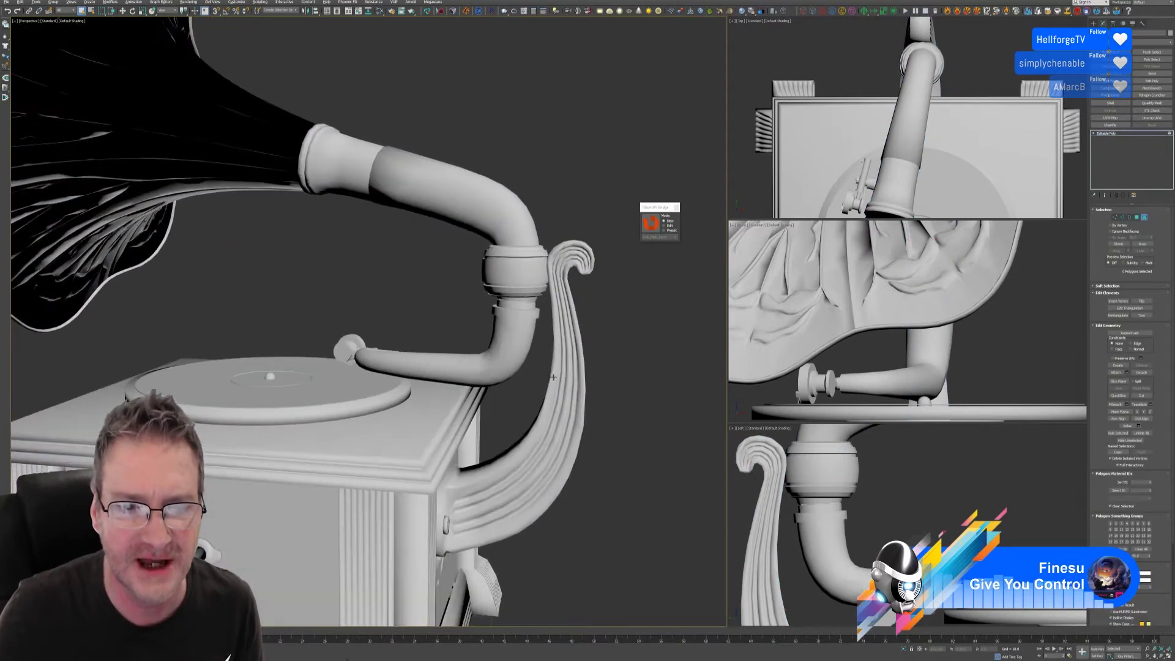
left_click(464, 182)
left_click(352, 173, "ctrl")
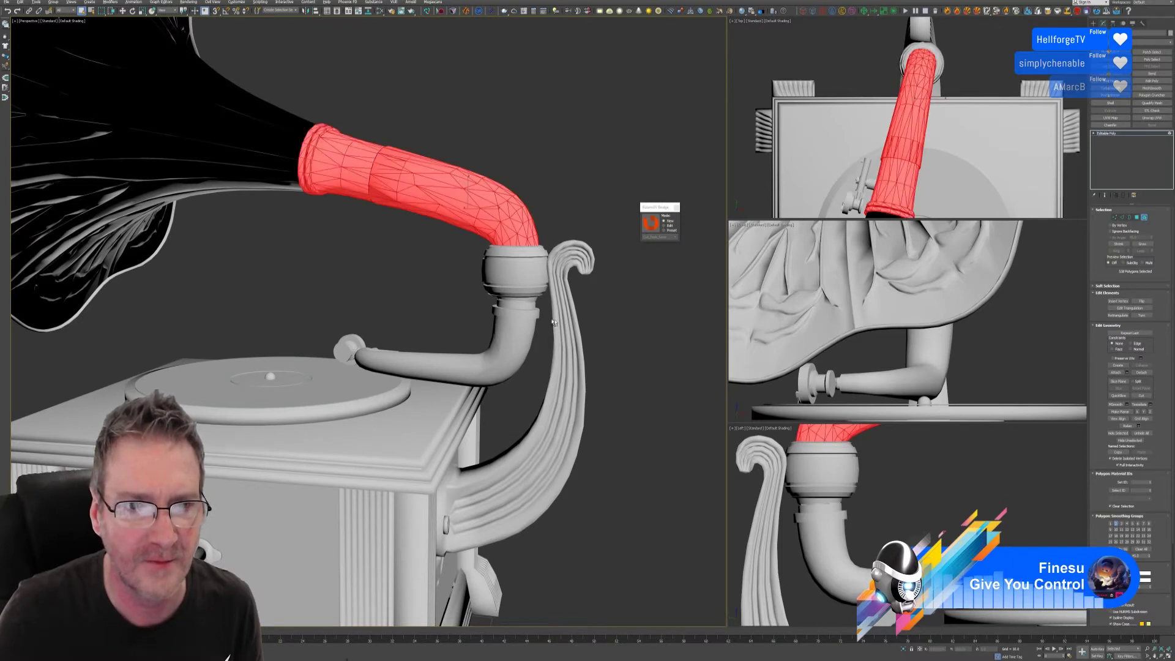
middle_click_drag(352, 172, 373, 183, "alt")
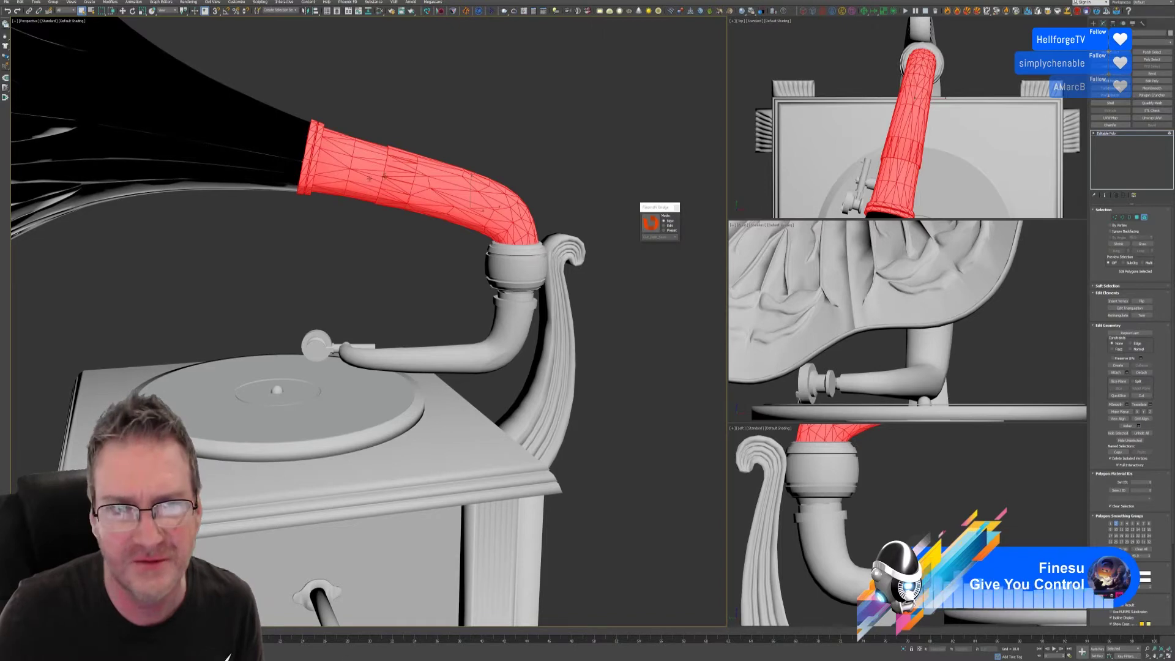
left_click(1140, 373)
key("Return")
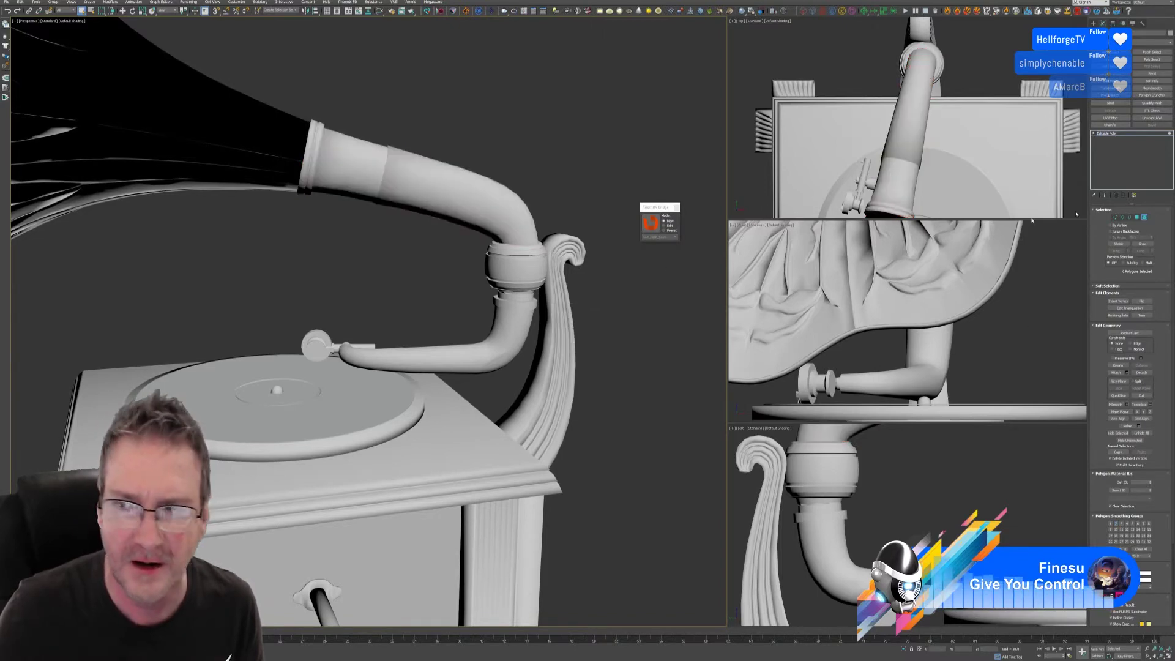
Step: Select the detached horn neck object and send it to RizomUV
left_click(1143, 218)
left_click(900, 141)
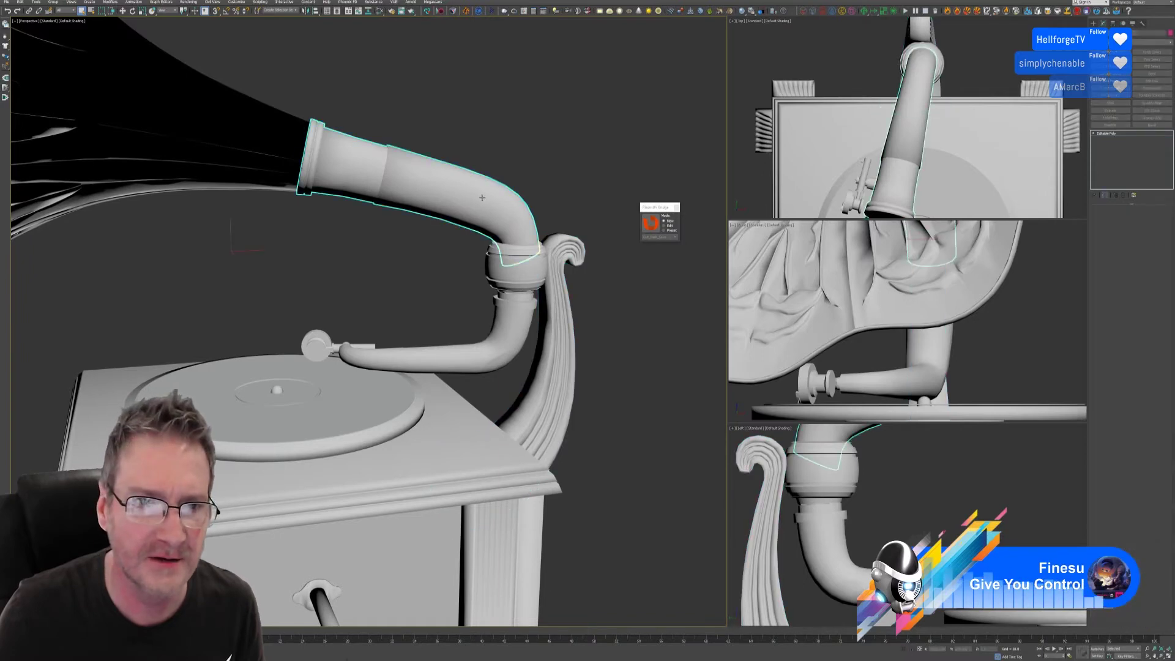
left_click(650, 223)
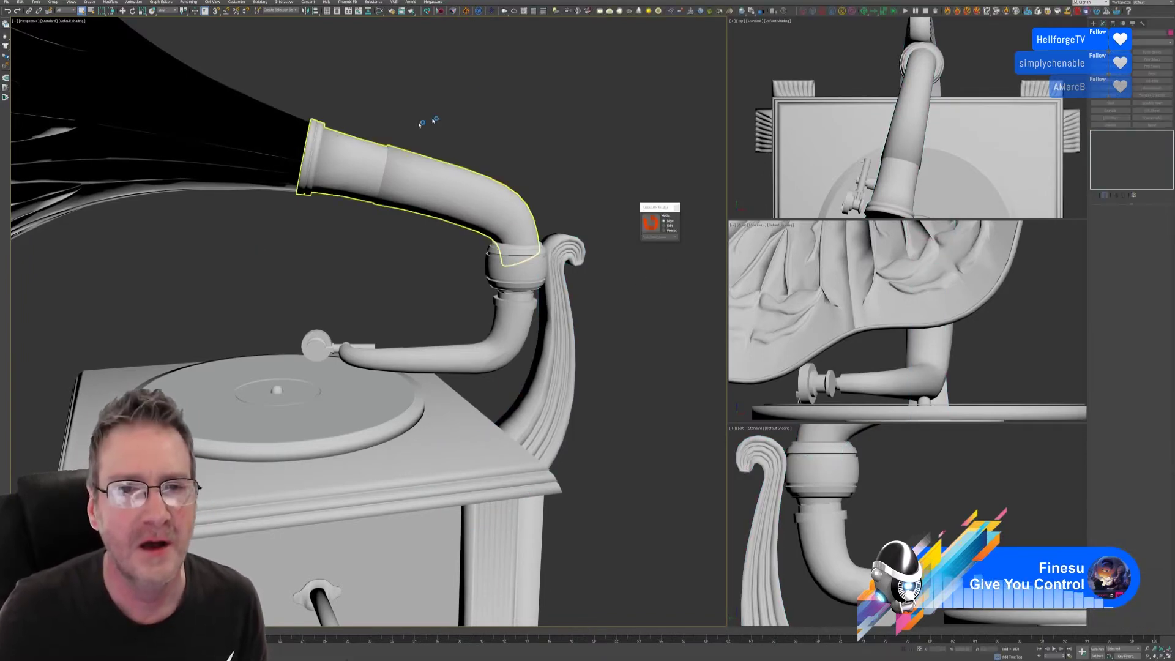
left_click(476, 90)
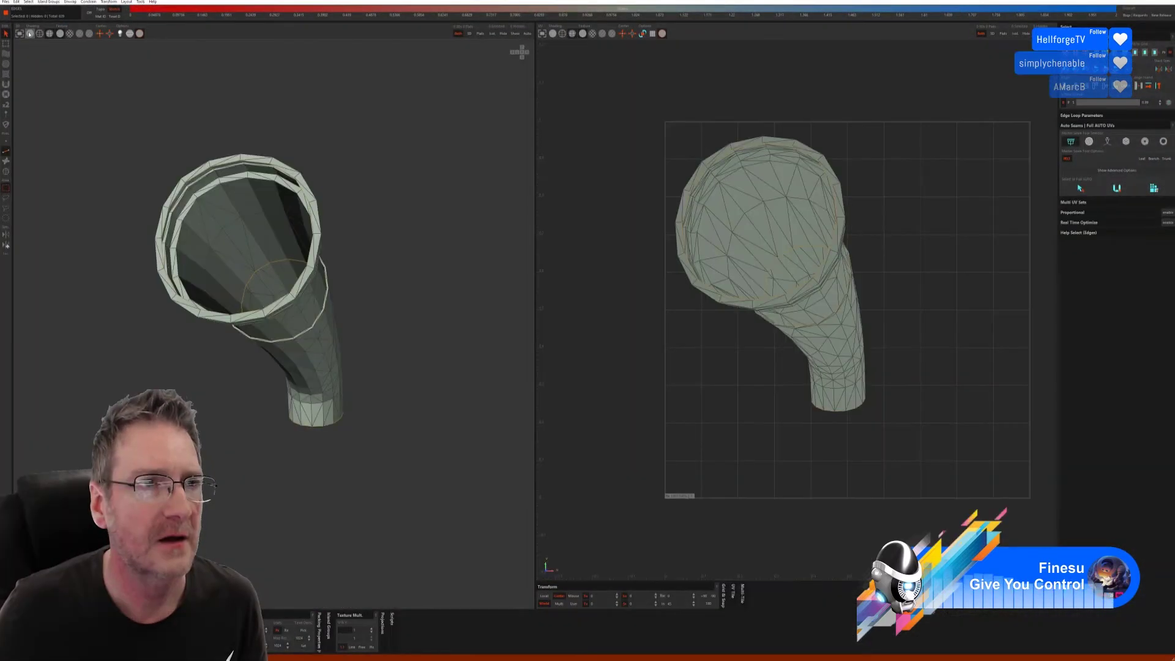
Step: Give the horn neck dark solid shading and orbit it to a side view
left_click(69, 34)
middle_click_drag(286, 137, 377, 223)
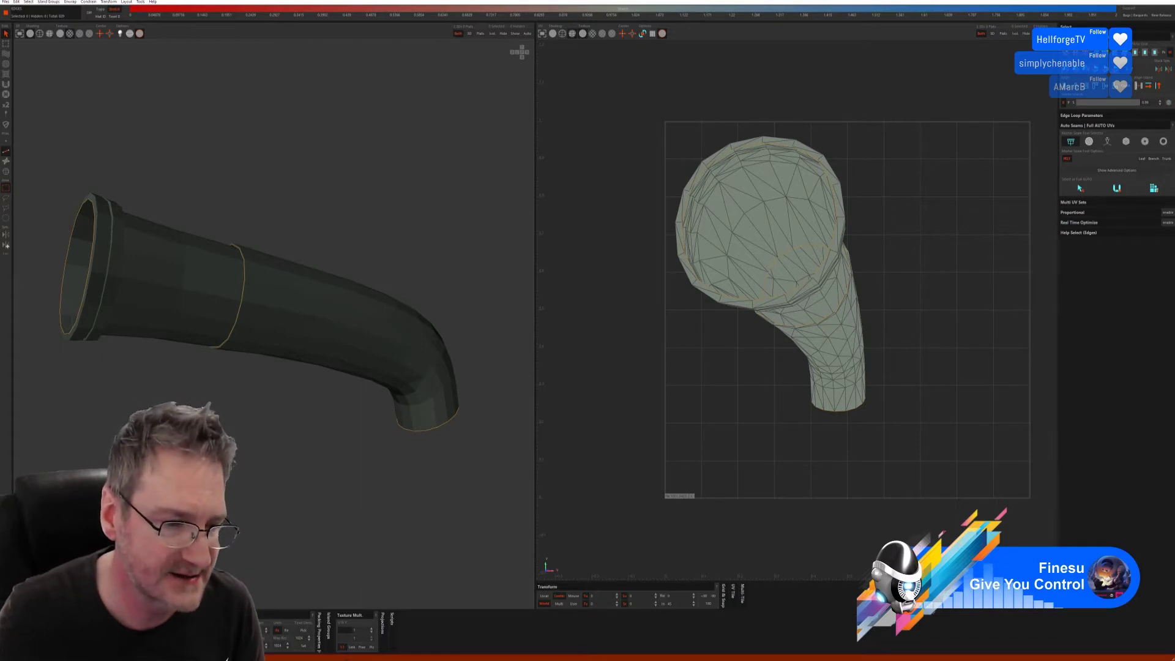
key("super")
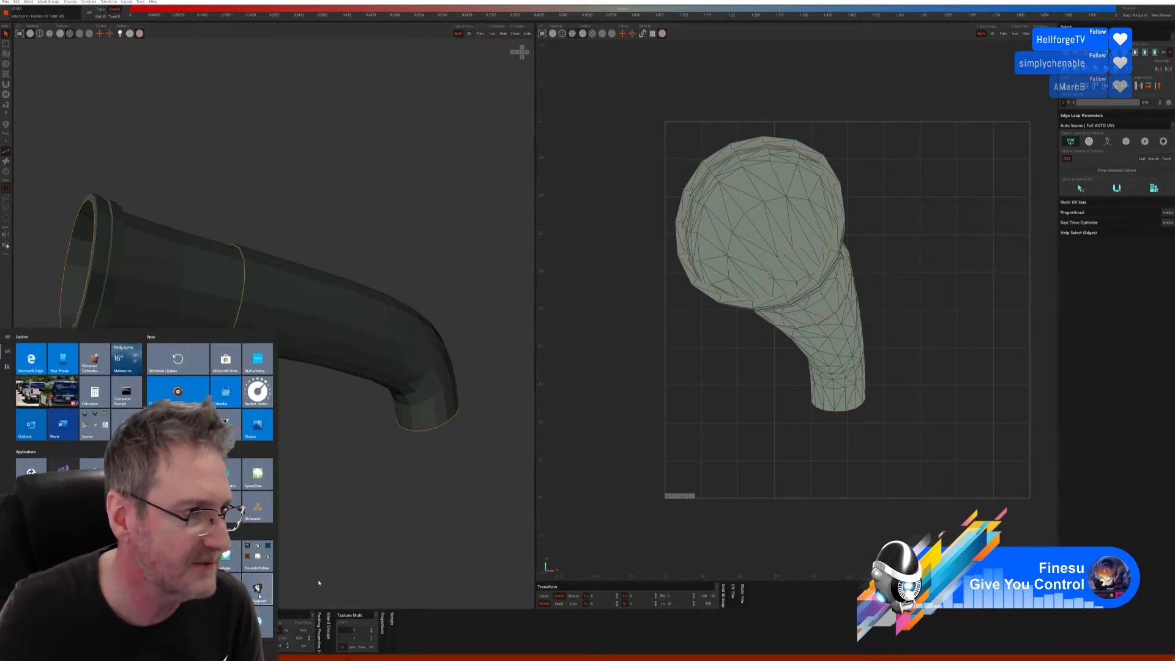
left_click(590, 216)
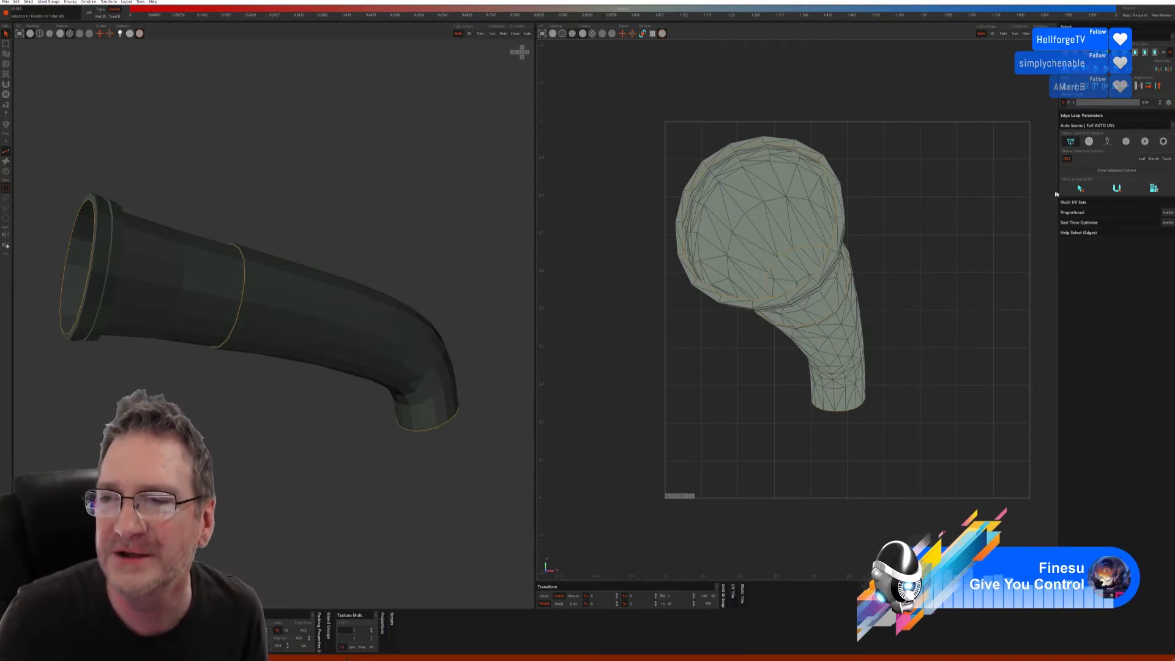
Step: Full-auto unwrap the horn neck into two UV islands and save it back to 3ds Max
left_click(1142, 142)
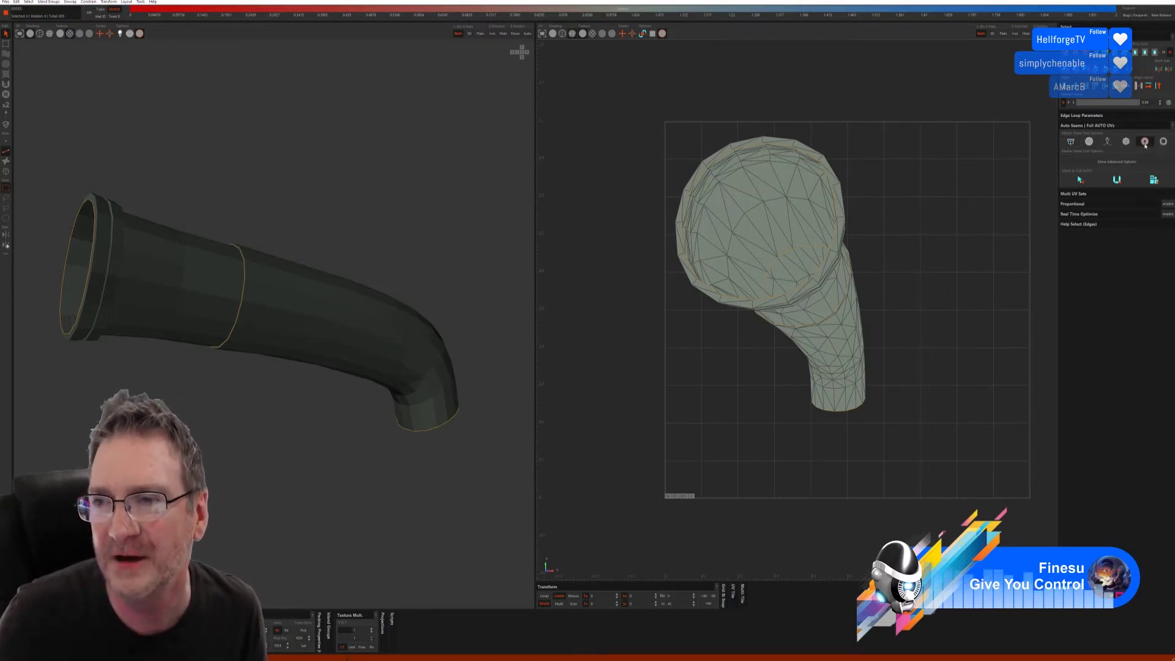
left_click(1077, 180)
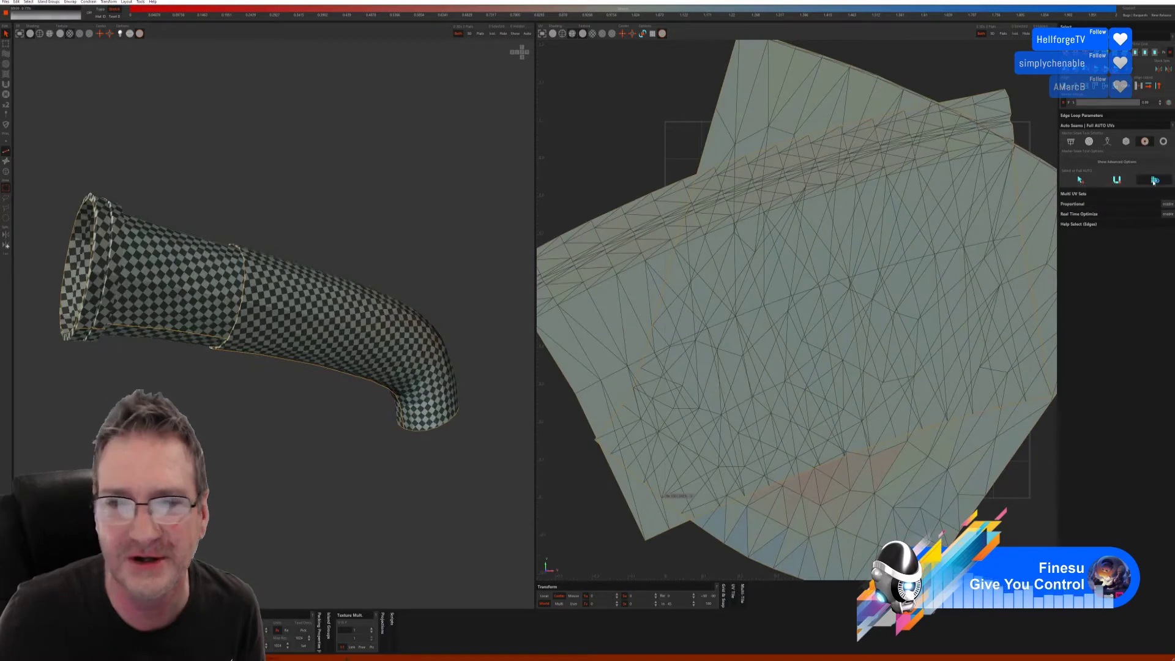
middle_click_drag(178, 217, 208, 198)
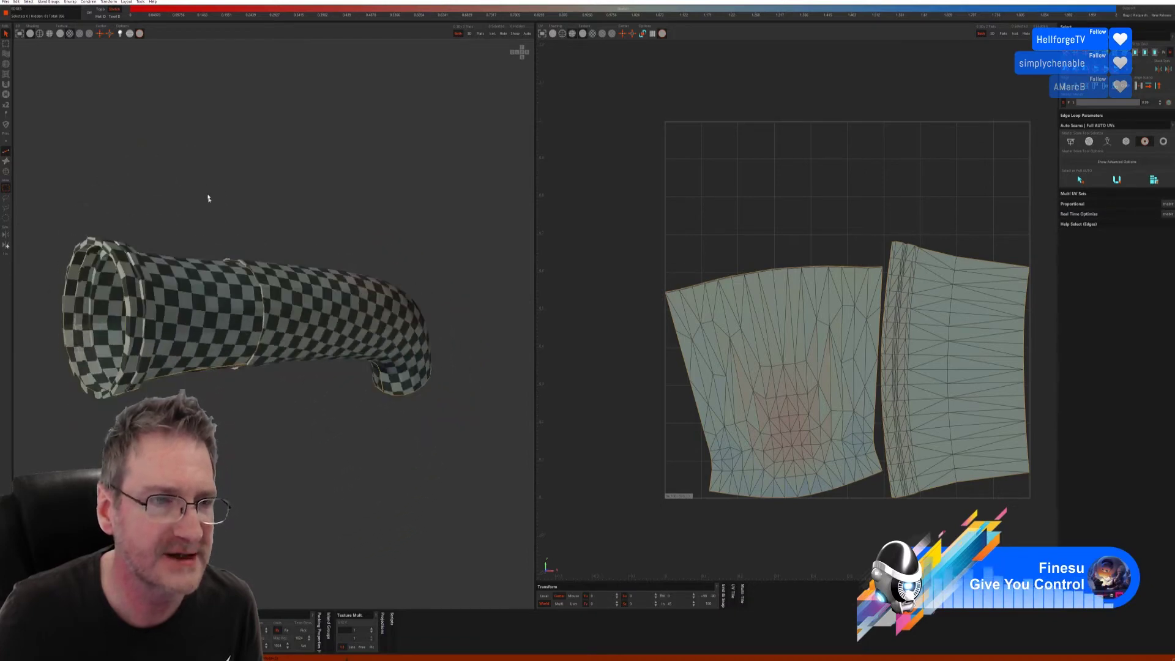
left_click(5, 2)
left_click(37, 40)
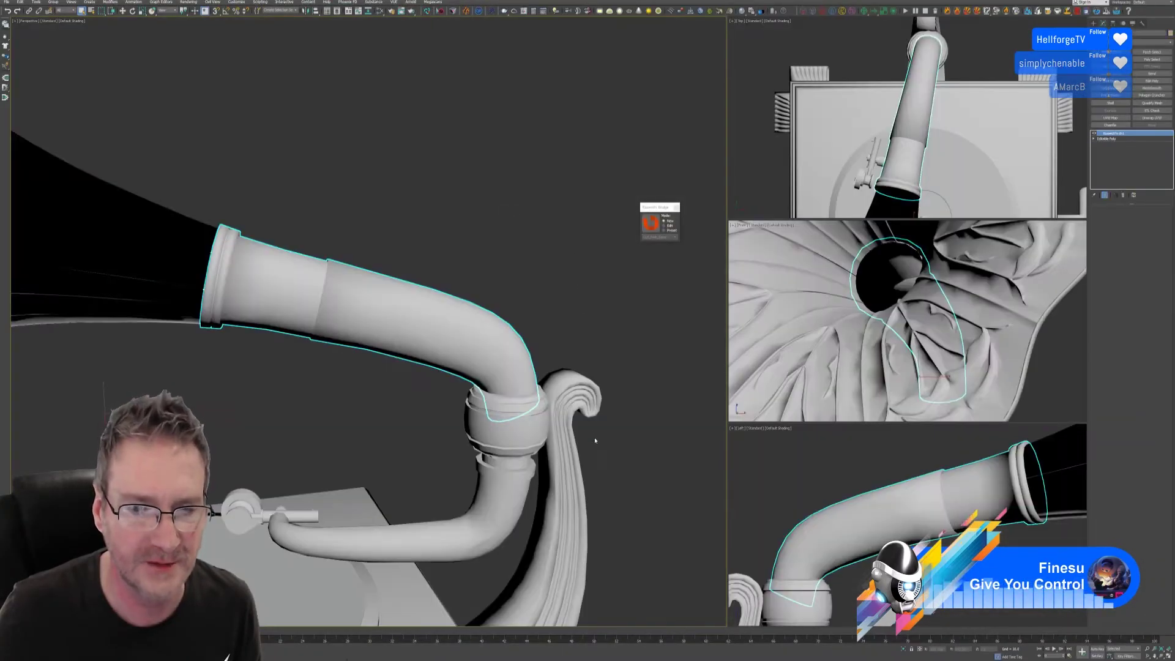
Step: Select the curved horn-support bracket and send it to RizomUV
middle_click_drag(588, 454, 470, 378, "alt")
left_click(470, 378)
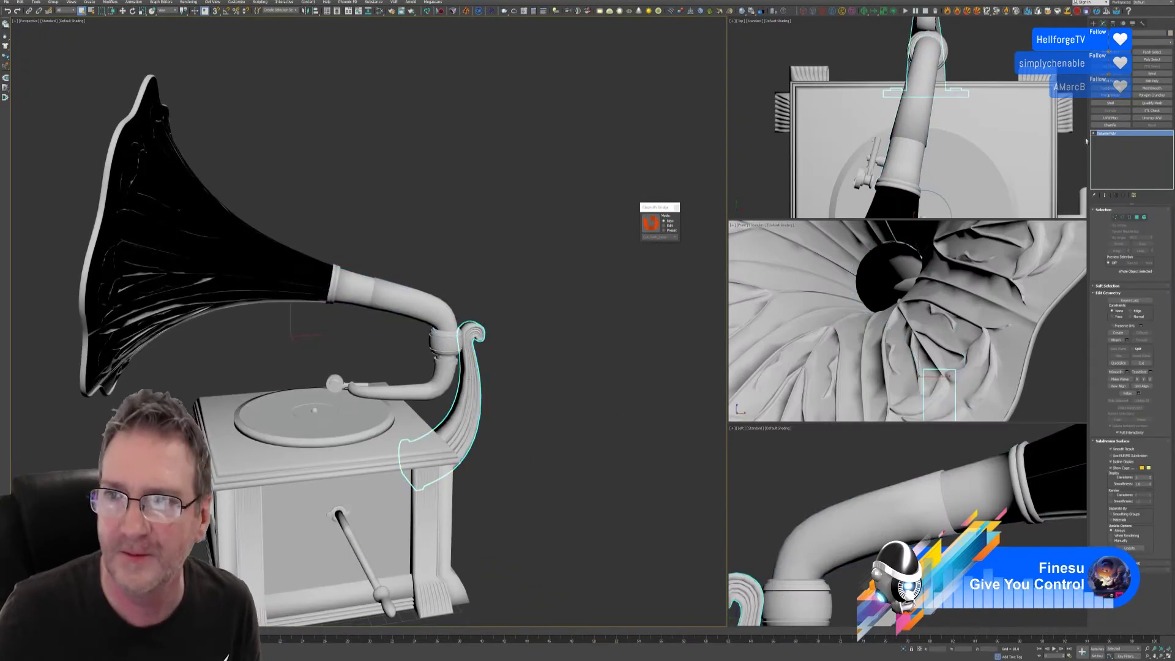
left_click(650, 223)
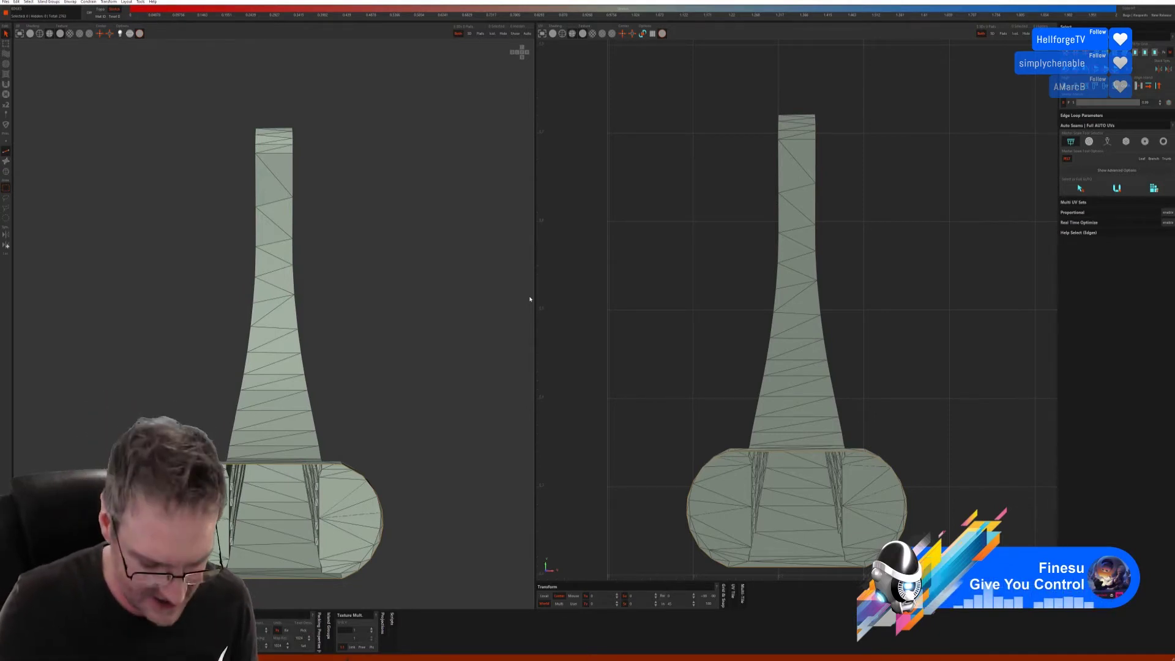
left_click(40, 34)
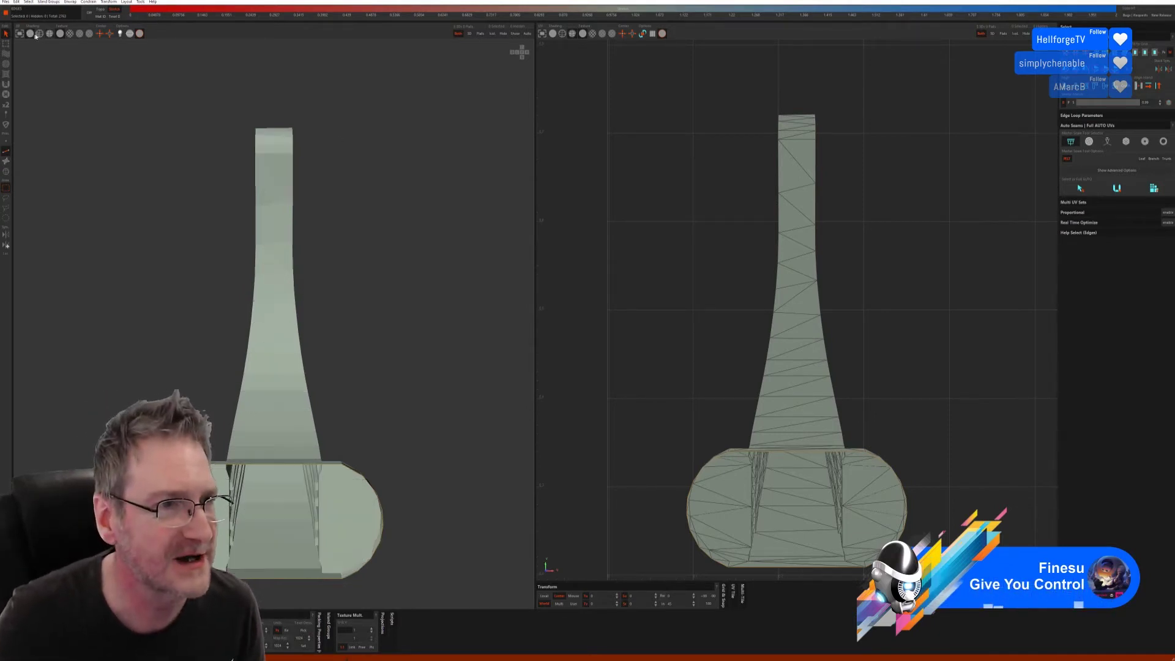
left_click(70, 34)
mouse_move(380, 210)
middle_mouse_down()
mouse_move(336, 262)
mouse_move(276, 252)
mouse_move(344, 261)
middle_mouse_up()
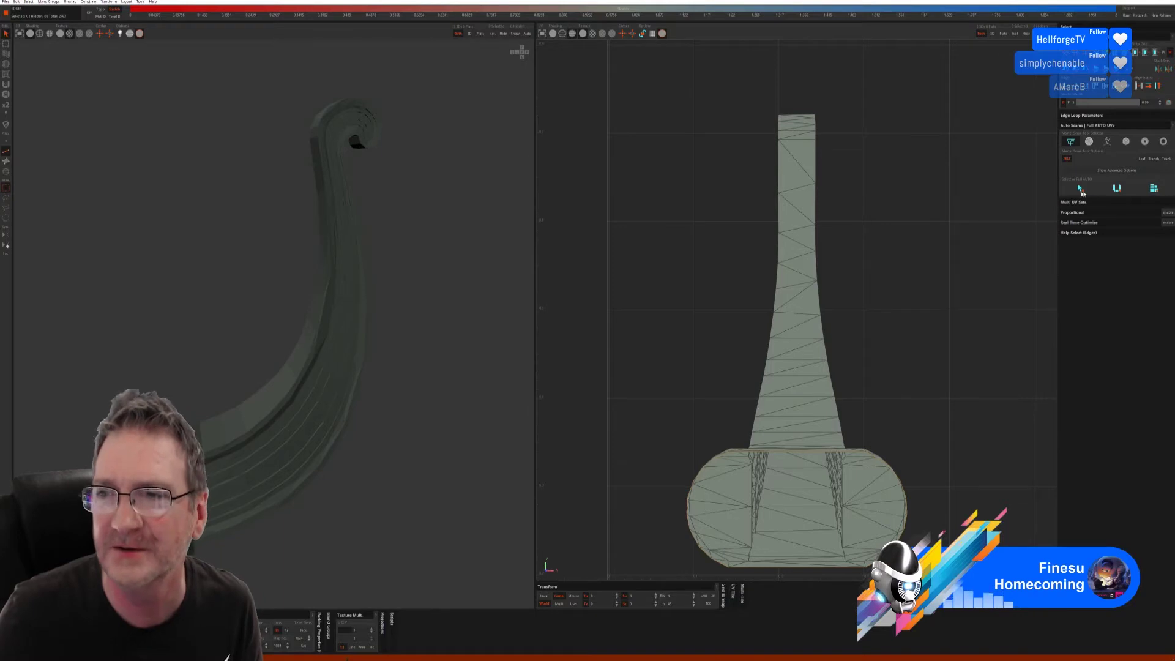
left_click(1129, 143)
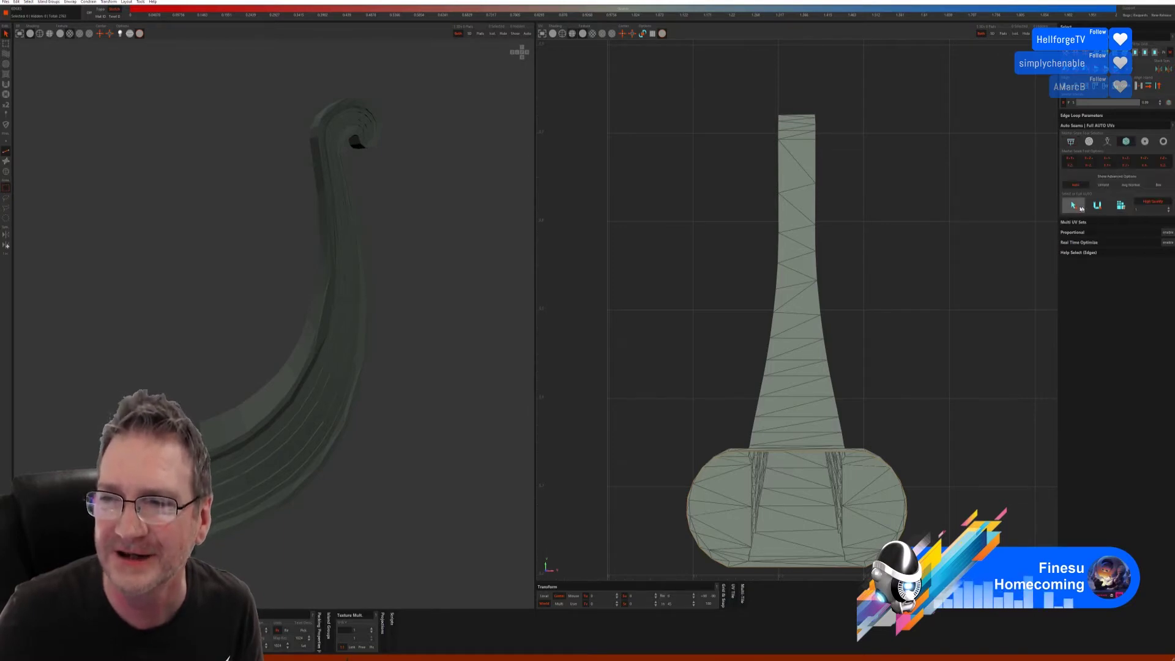
left_click(1072, 205)
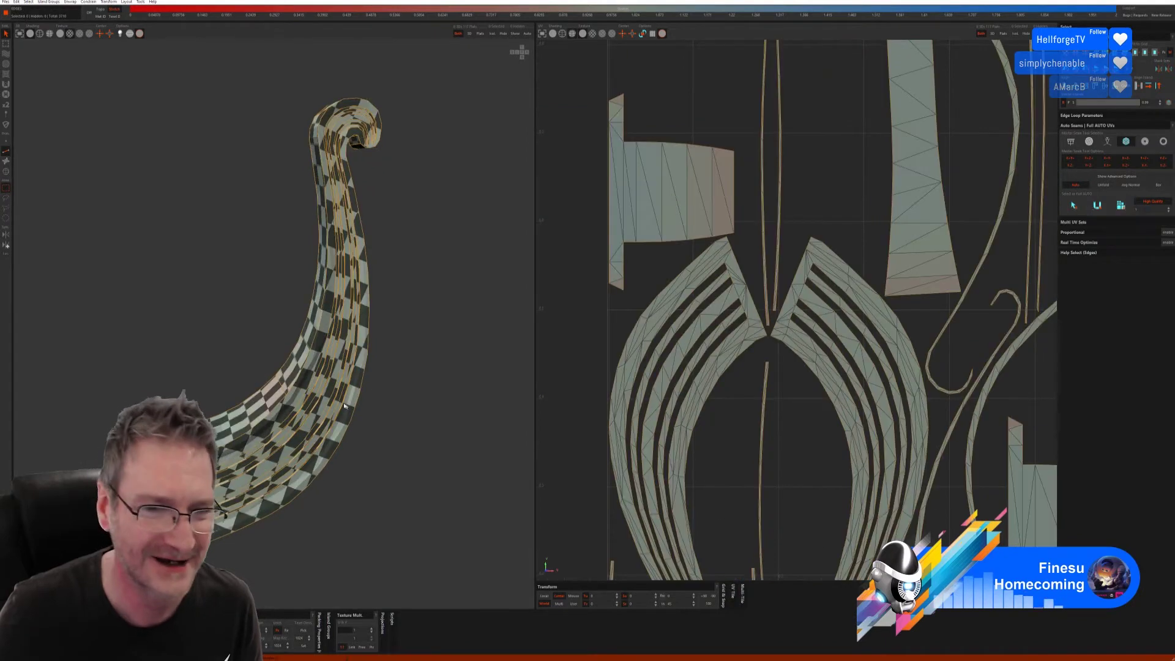
middle_click_drag(344, 406, 406, 459)
scroll(475, 487, "up", 3)
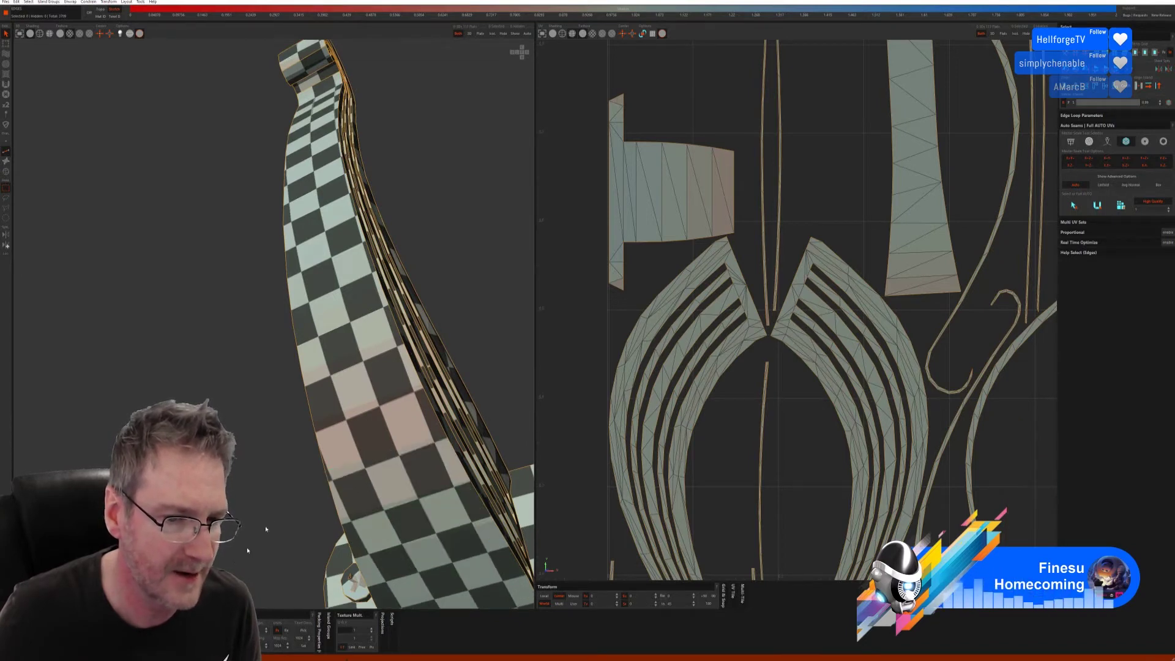
middle_click_drag(255, 532, 245, 392)
scroll(239, 458, "down", 3)
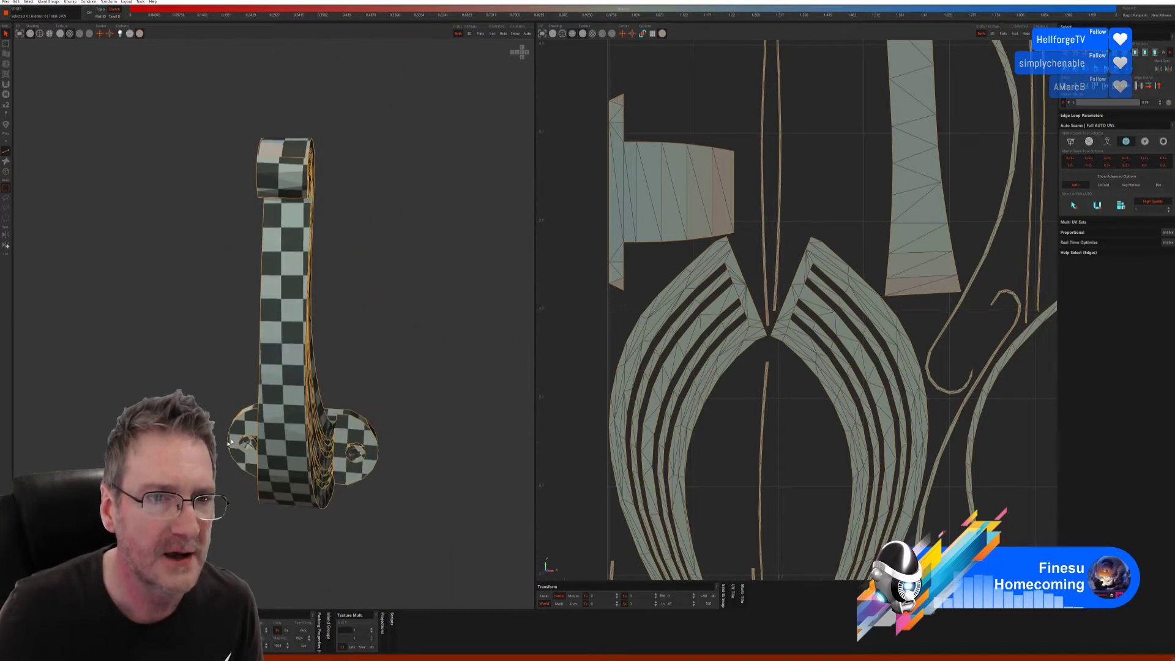
scroll(790, 276, "down", 3)
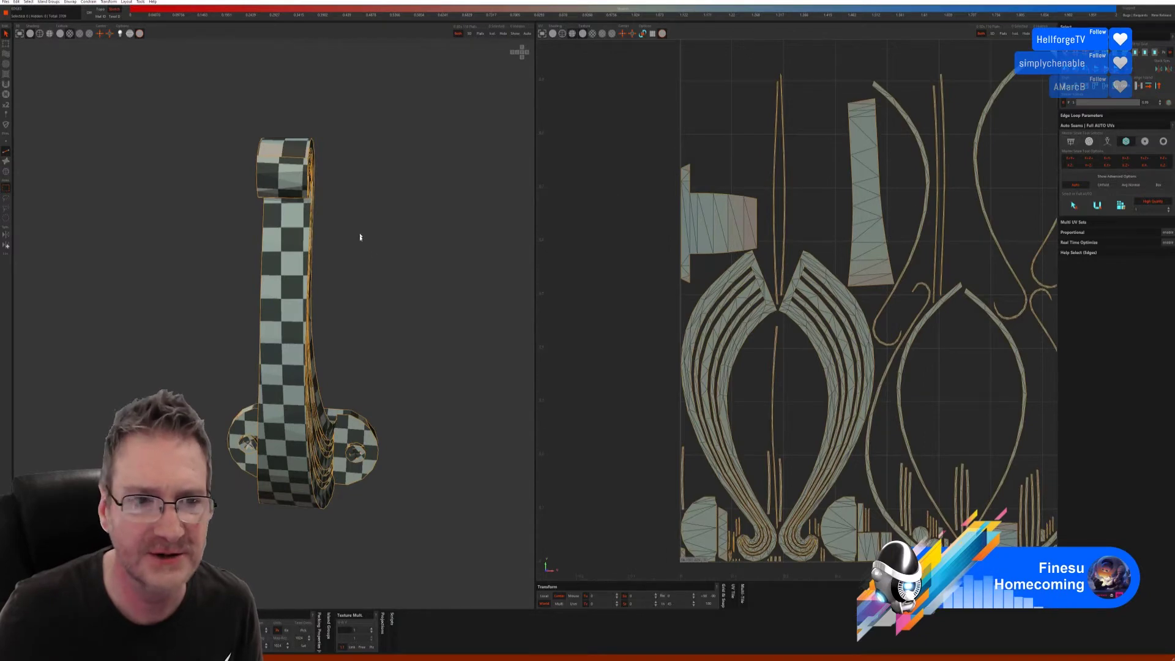
Step: Weld the edge across the bracket strip, cut its top edge, and unfold it into one long island
middle_click_drag(359, 238, 302, 309)
left_click(290, 313)
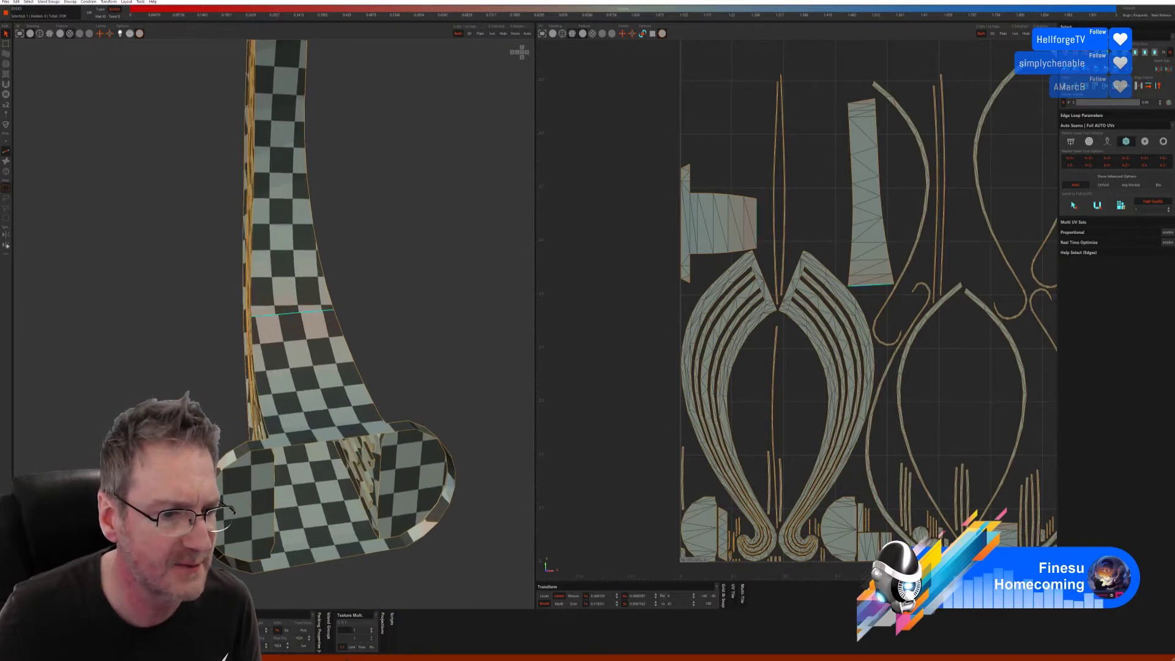
key("w")
middle_click_drag(290, 313, 269, 269)
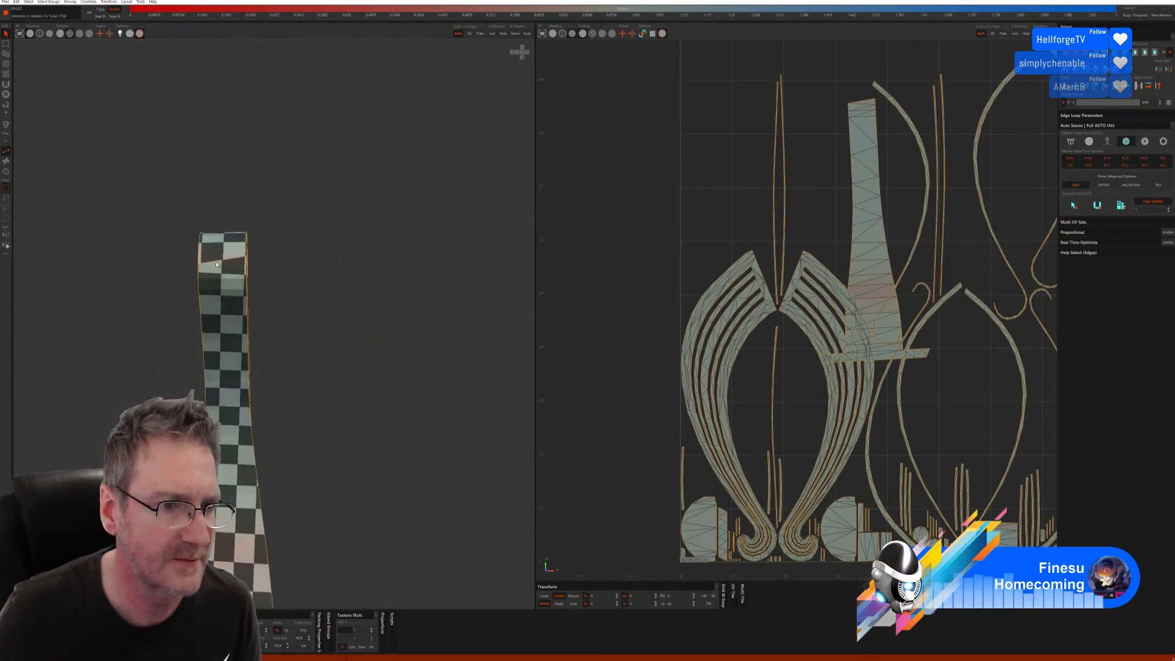
key("c")
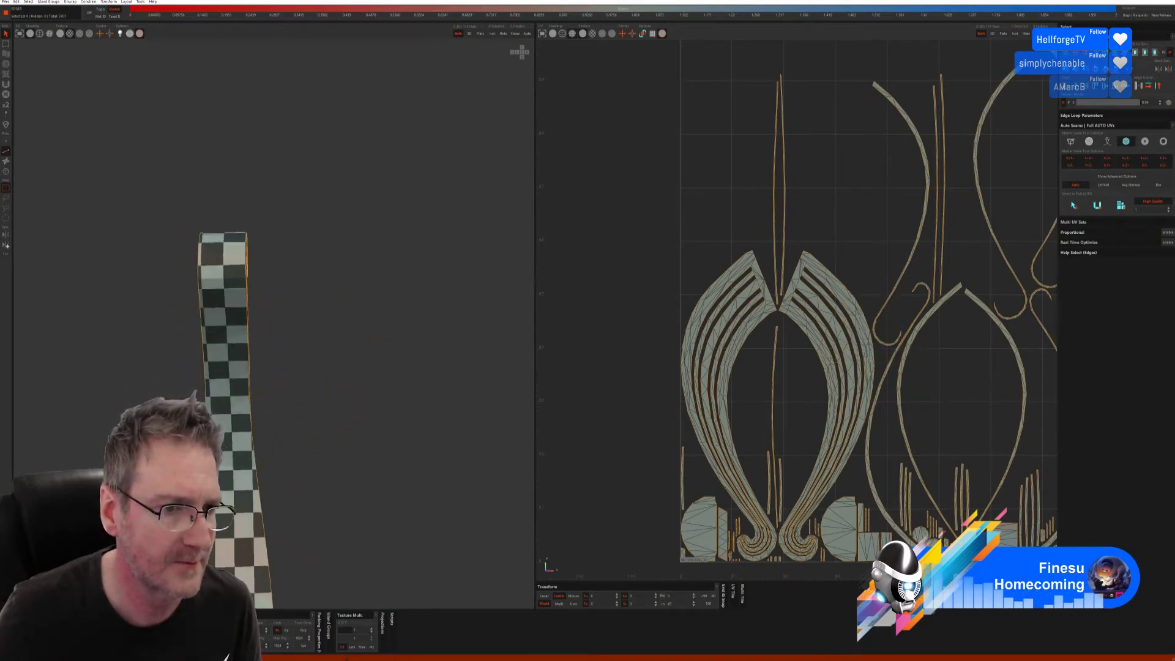
middle_click_drag(107, 402, 282, 355)
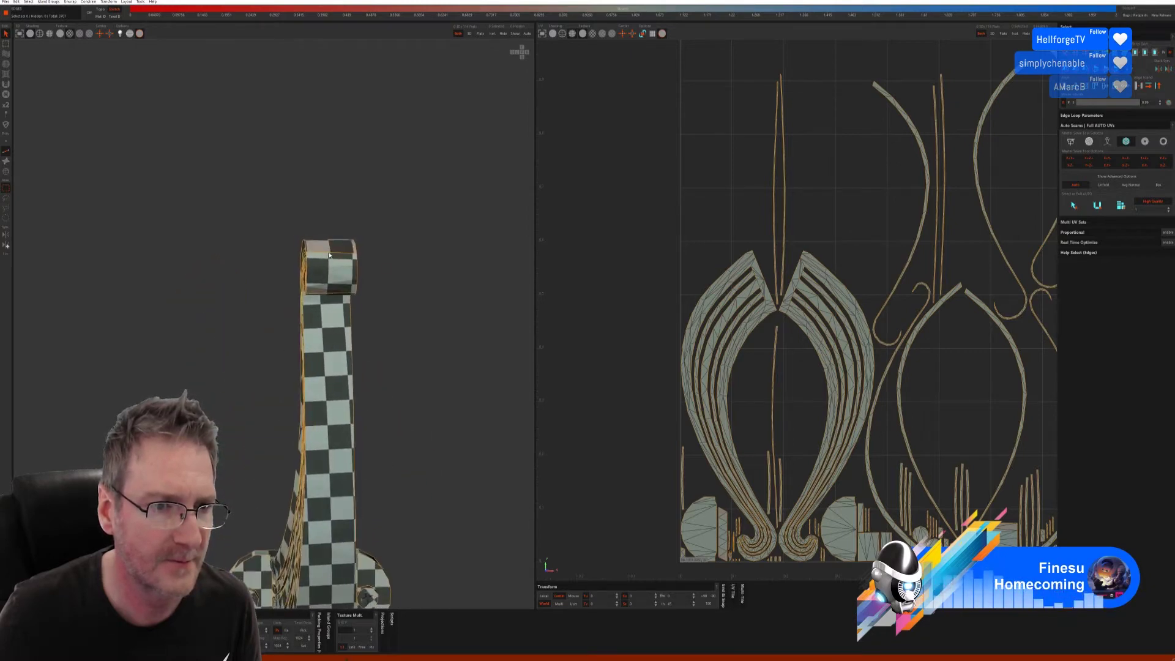
key("u")
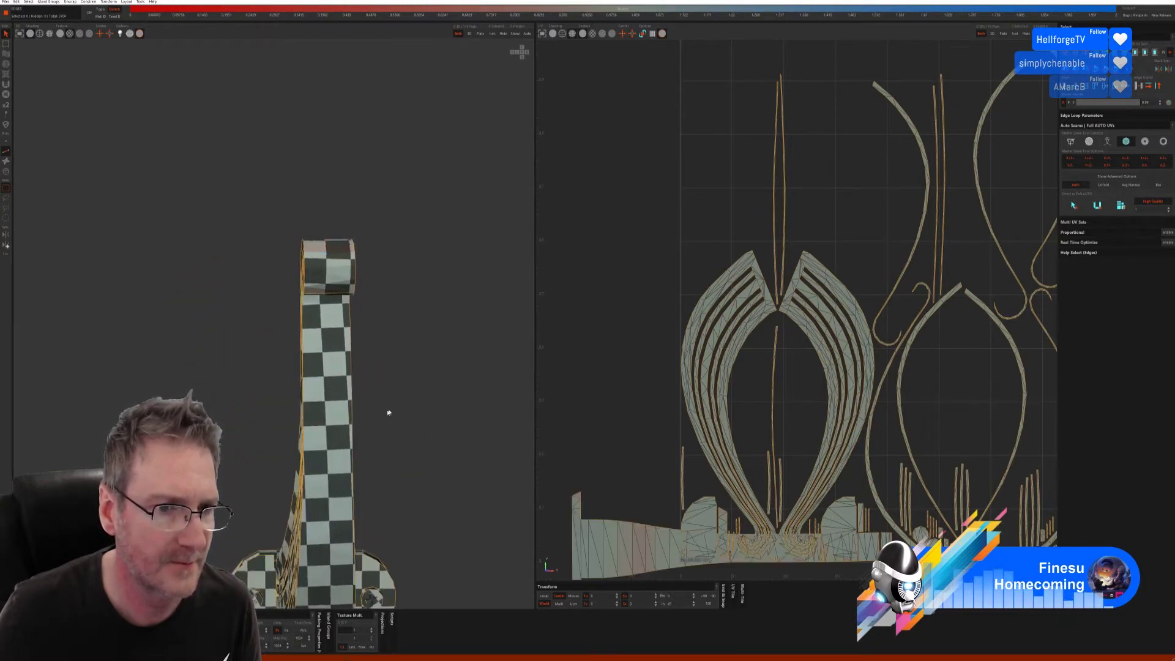
middle_click_drag(388, 412, 361, 357)
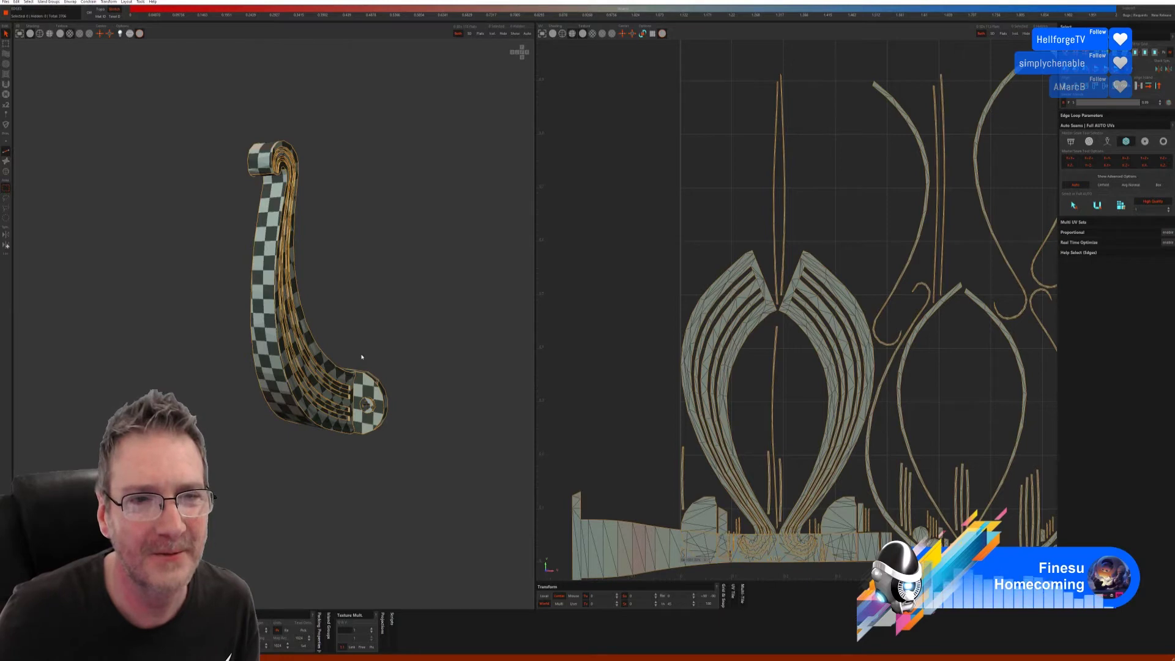
Step: Clear the bracket edge selection and save its UVs back to the 3ds Max scene
left_click_drag(335, 307, 310, 317)
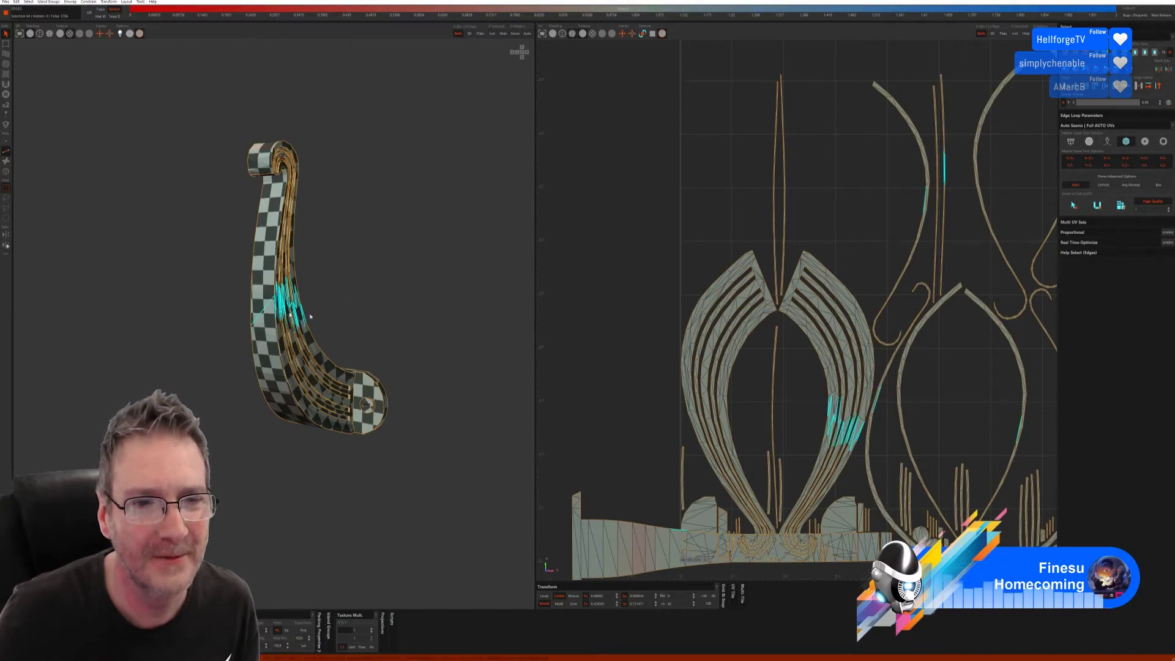
left_click(377, 273)
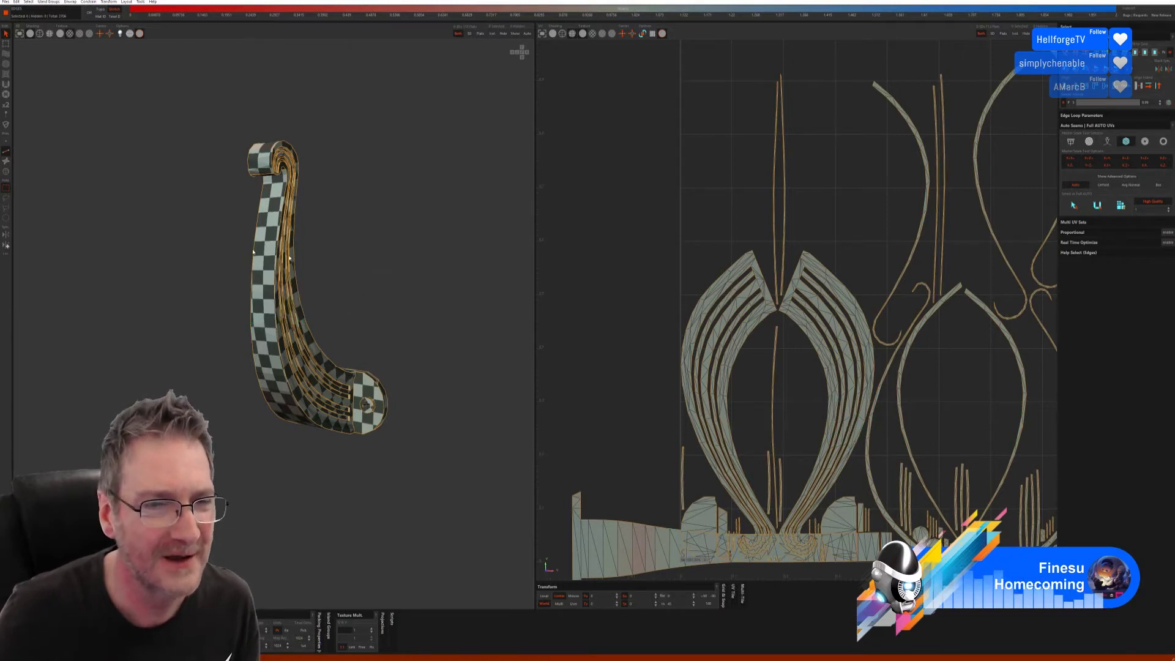
left_click(8, 7)
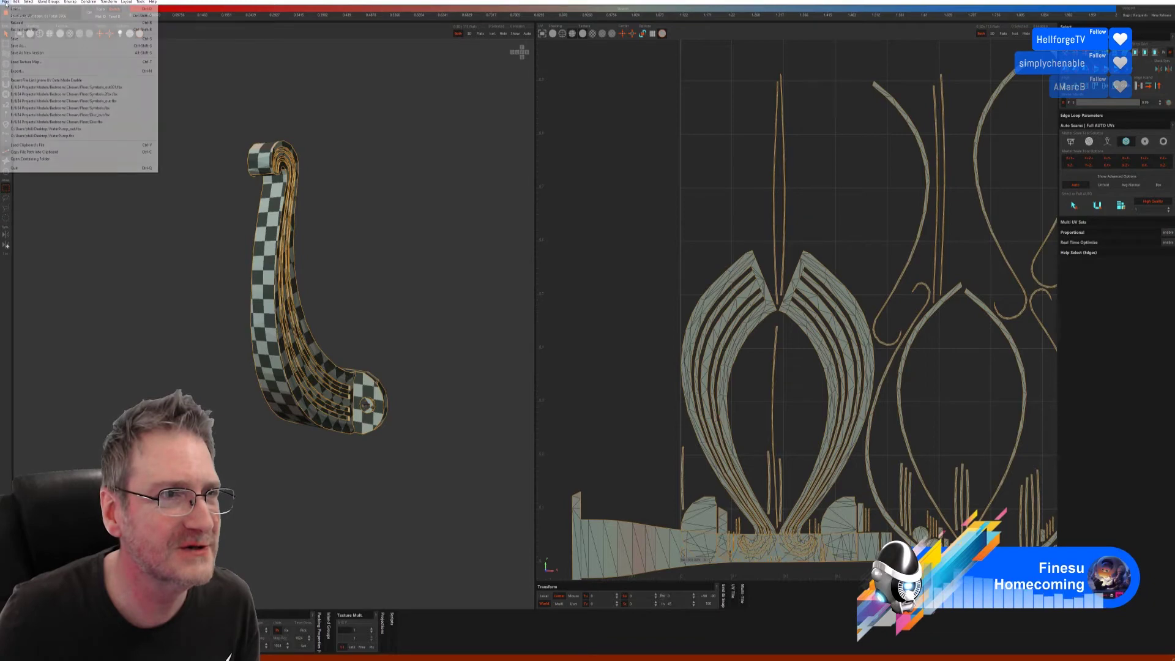
left_click(36, 42)
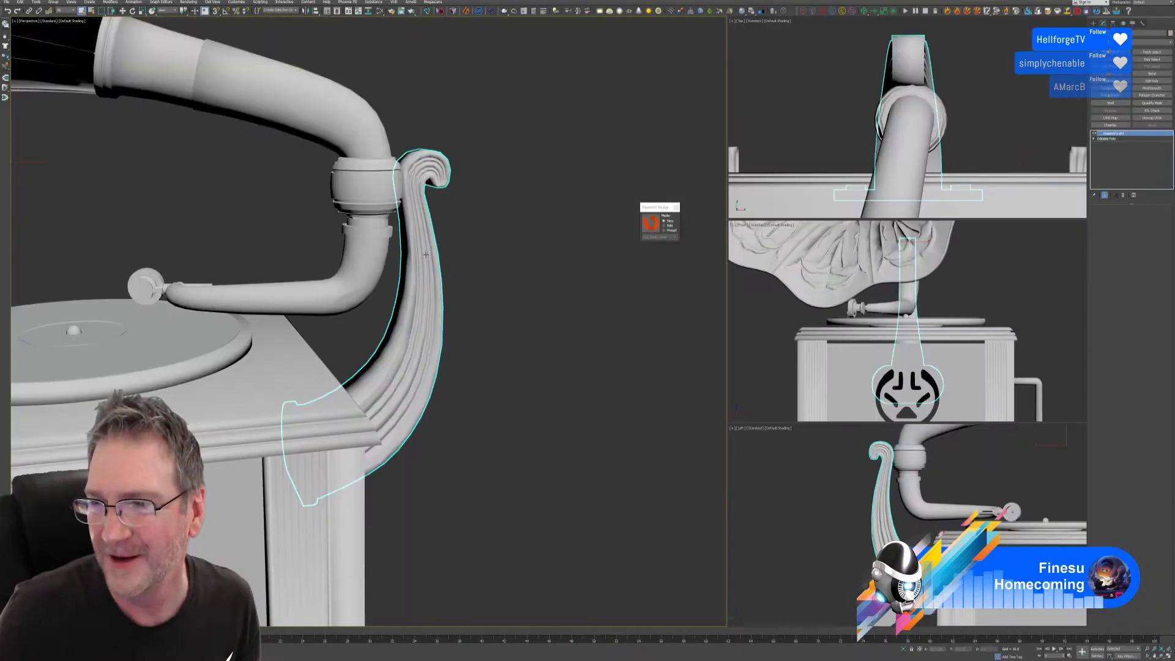
Step: Select the gramophone horn and send it to RizomUV for unwrapping
scroll(423, 305, "down", 5)
scroll(469, 331, "up", 2)
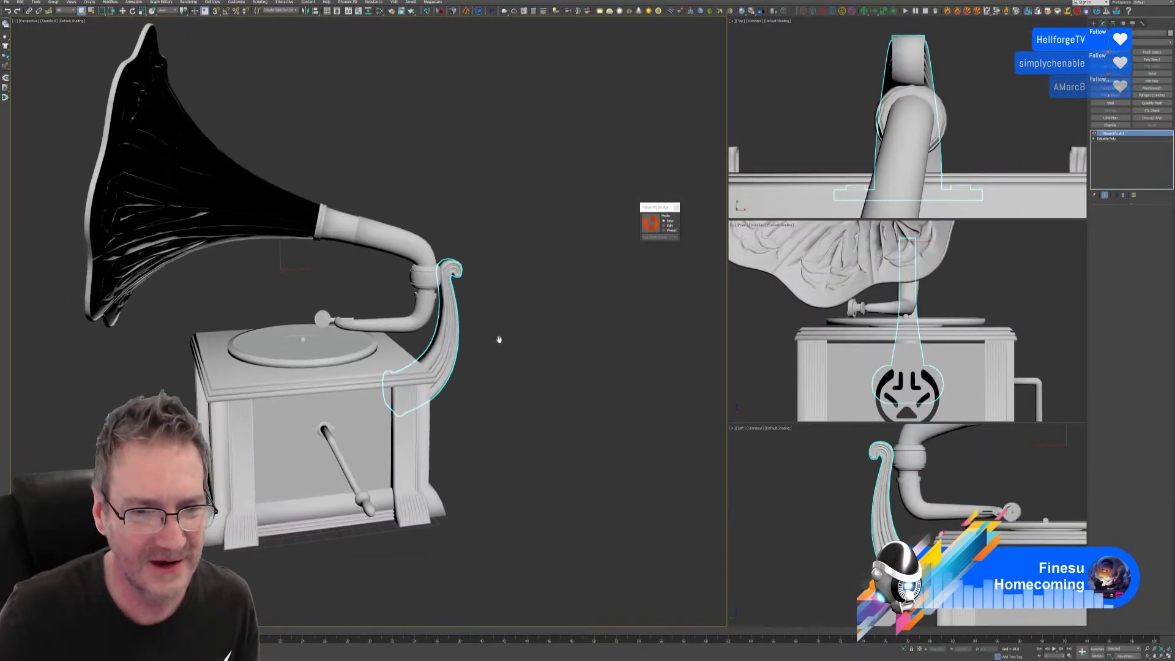
left_click(263, 204)
middle_click_drag(466, 227, 519, 230, "alt")
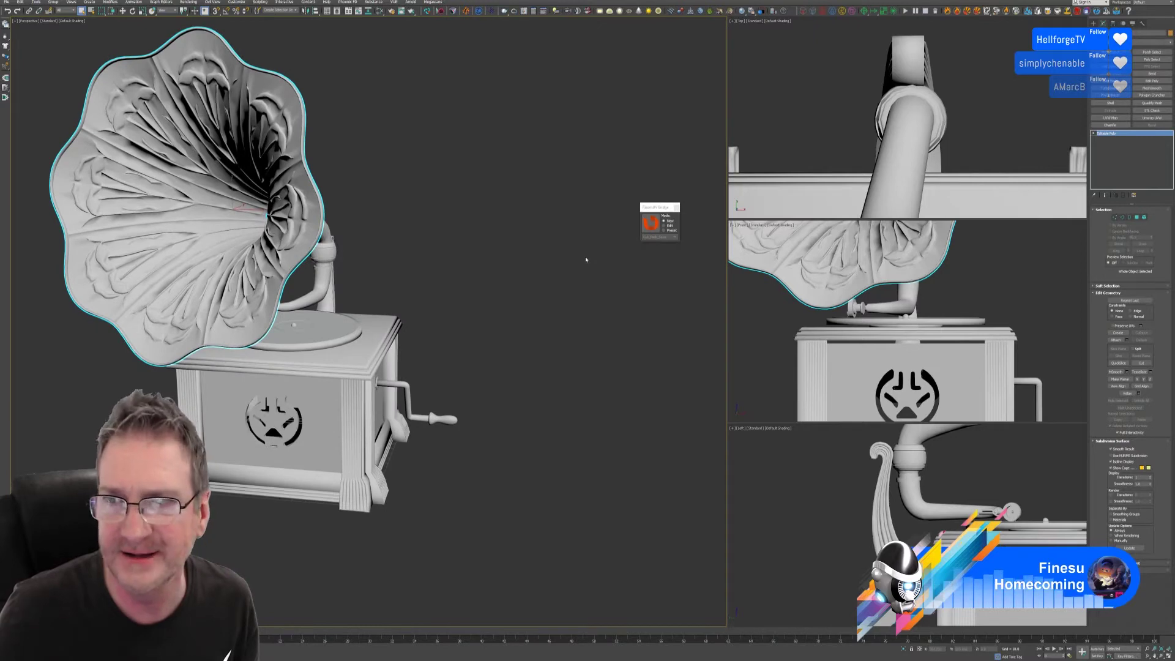
left_click(651, 223)
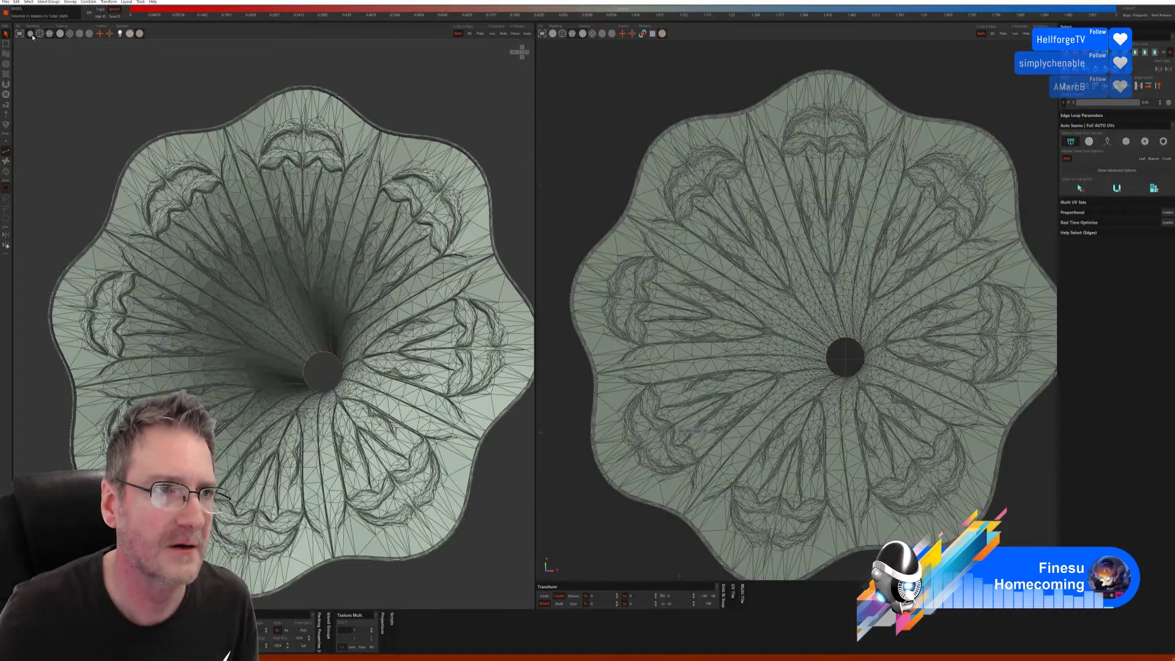
Step: Hide the wireframe and change the 3D horn's shading, viewing it from the side
left_click(80, 35)
left_click(72, 34)
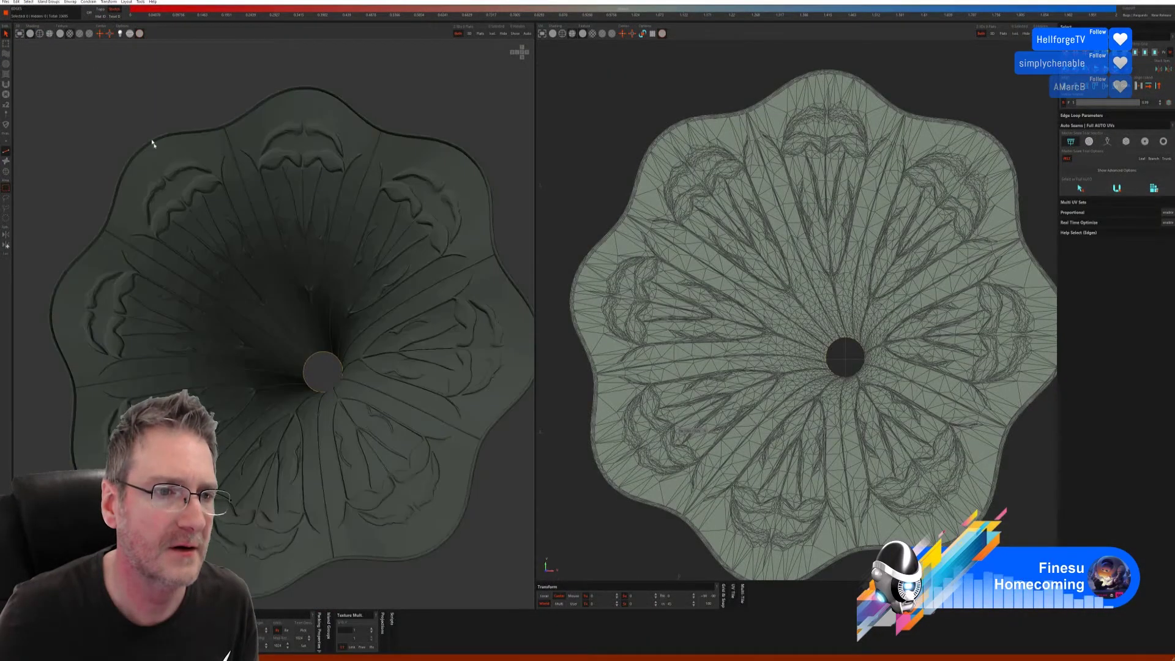
mouse_move(150, 140)
middle_mouse_down()
mouse_move(318, 341)
mouse_move(251, 328)
middle_mouse_up()
scroll(324, 356, "down", 3)
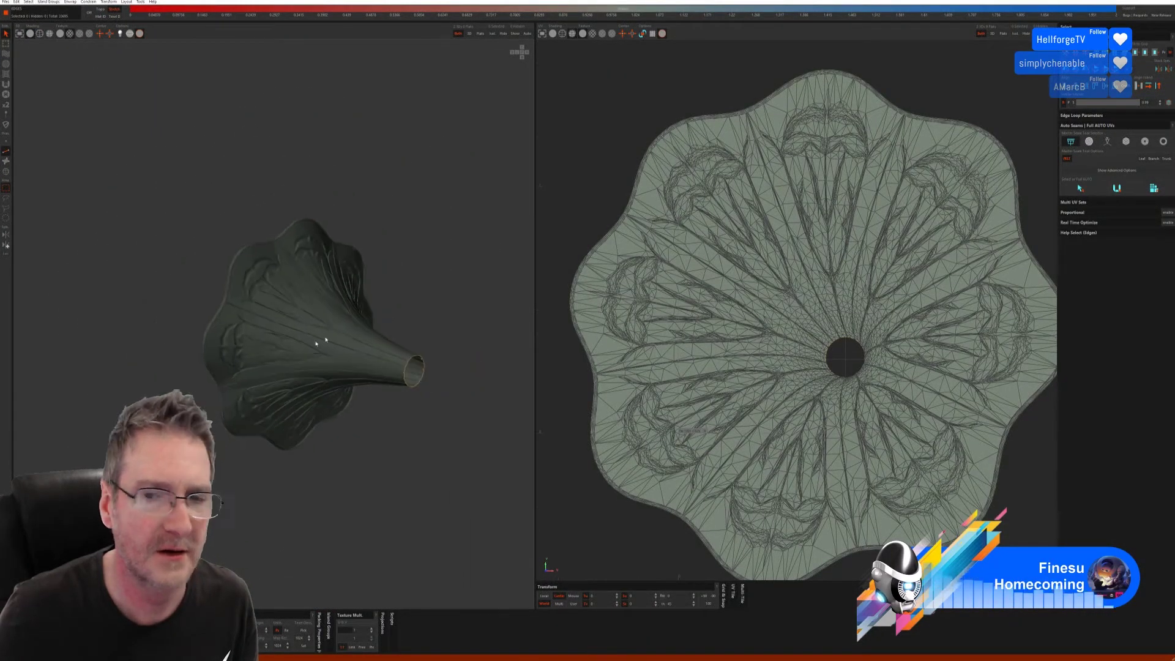
Step: Auto-seam, cut and flatten, then optimize the horn into a fan-shaped UV island
left_click(1145, 142)
left_click(1080, 179)
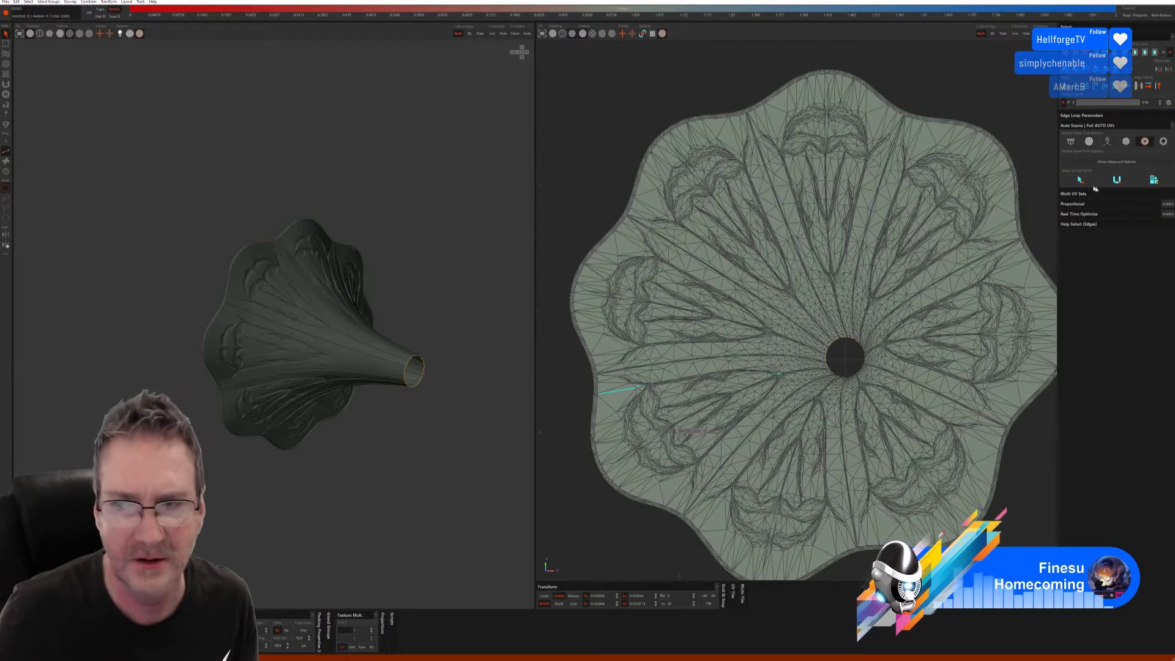
left_click(1118, 181)
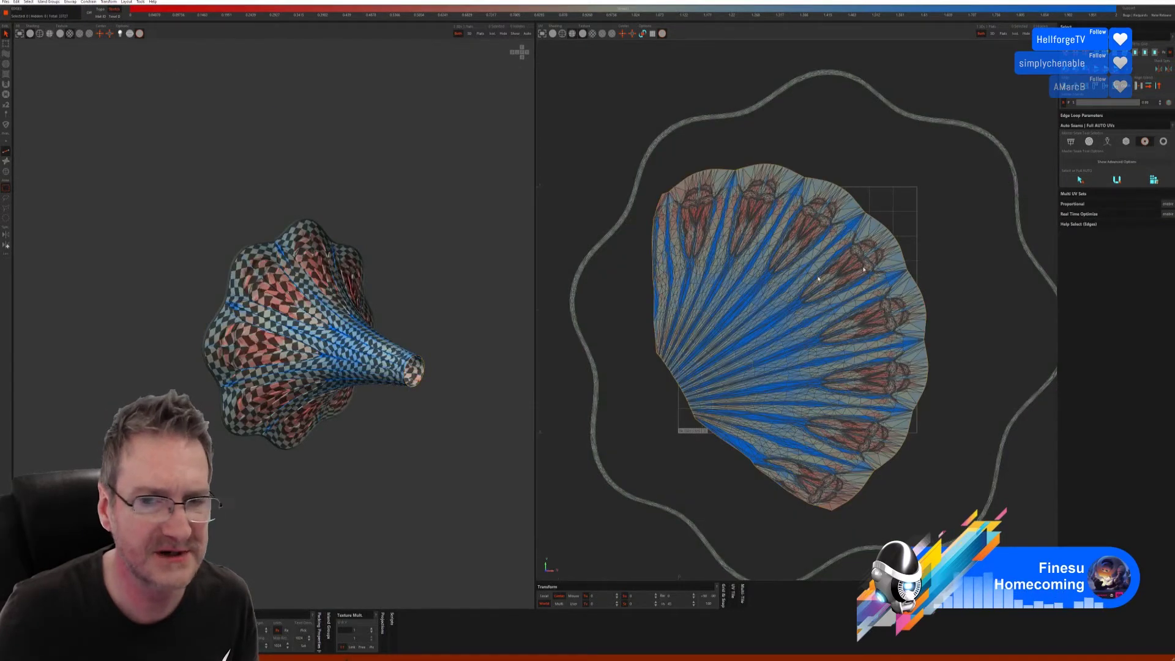
left_click(1153, 179)
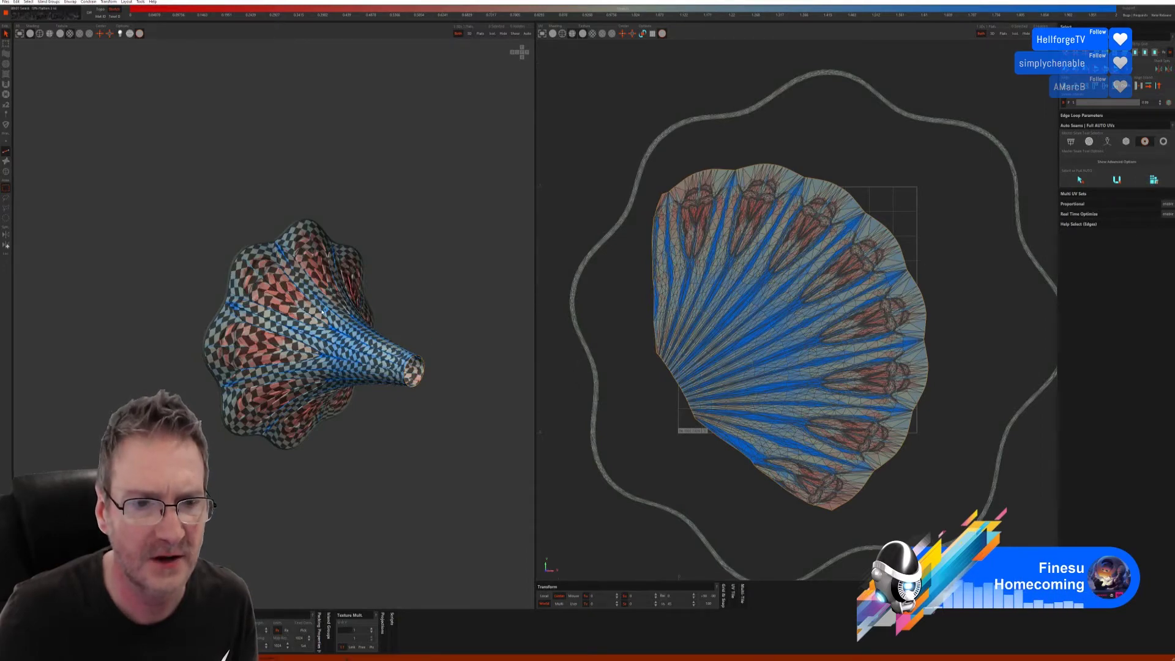
mouse_move(314, 298)
left_mouse_down("alt")
mouse_move(376, 314)
mouse_move(427, 300)
mouse_move(351, 307)
mouse_move(279, 294)
mouse_move(299, 292)
left_mouse_up("alt")
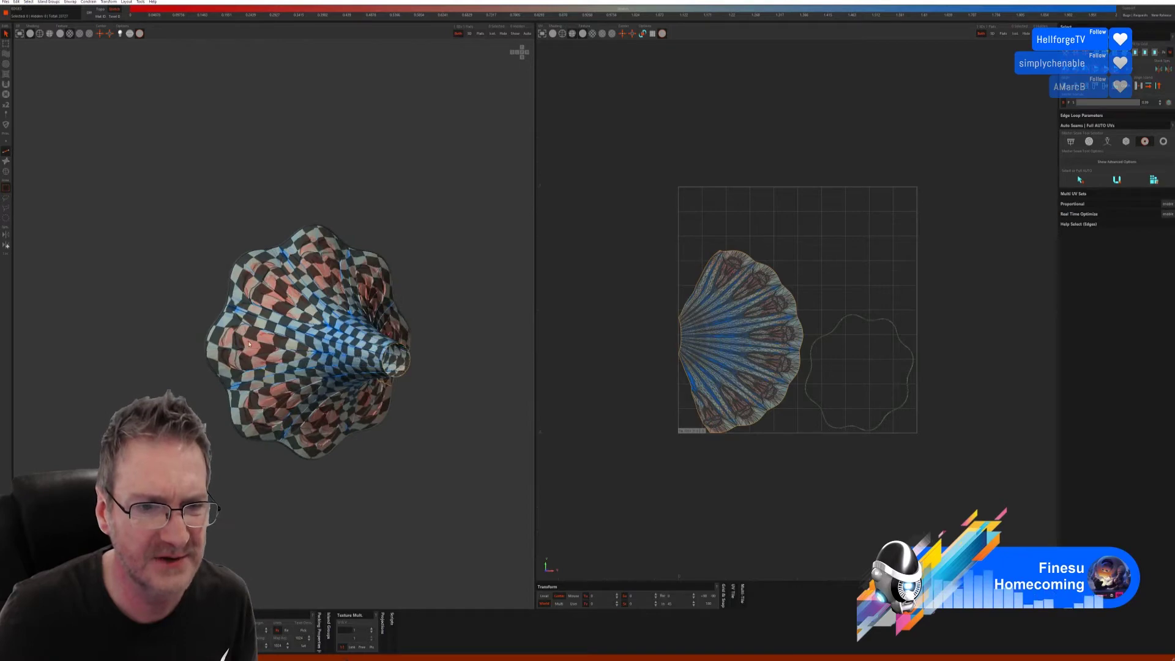
left_click_drag(273, 350, 227, 331, "alt")
scroll(293, 345, "up", 4)
scroll(269, 327, "down", 3)
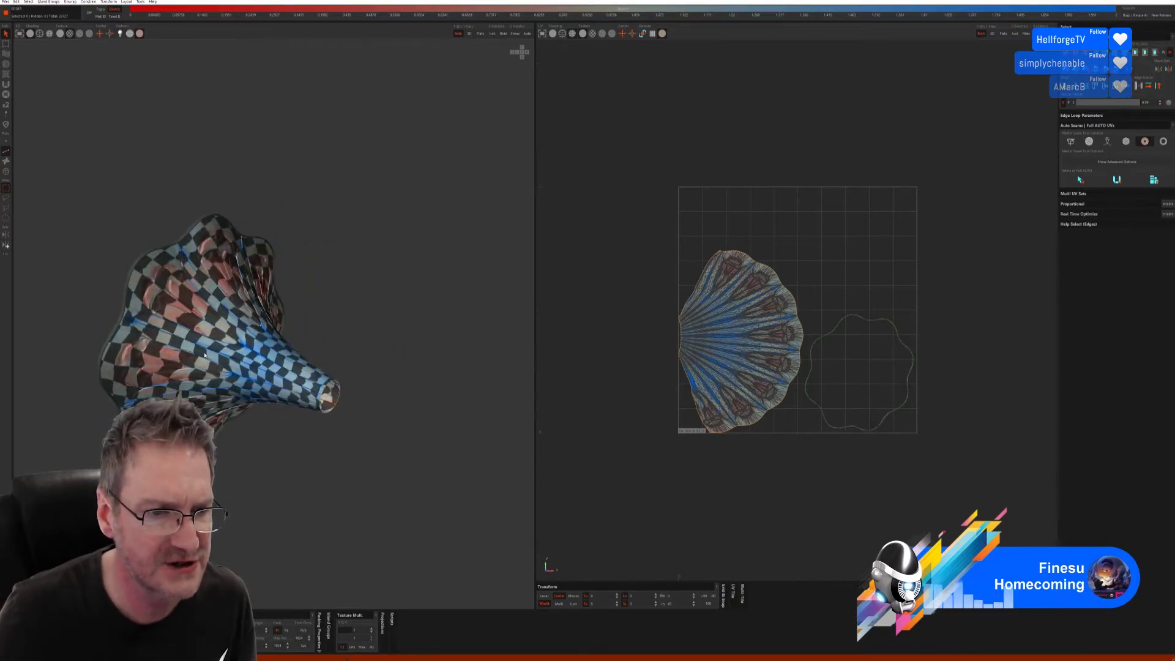
left_click_drag(229, 365, 226, 293, "alt")
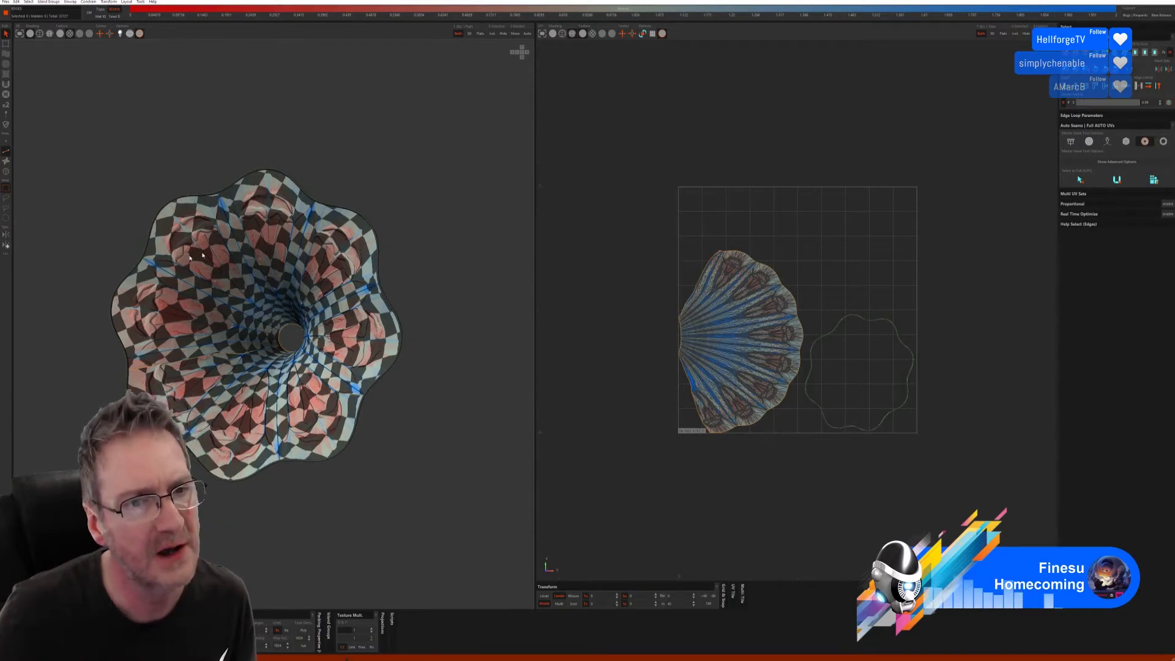
mouse_move(319, 262)
left_mouse_down("alt")
mouse_move(294, 269)
mouse_move(304, 280)
mouse_move(288, 269)
left_mouse_up("alt")
left_click(312, 276)
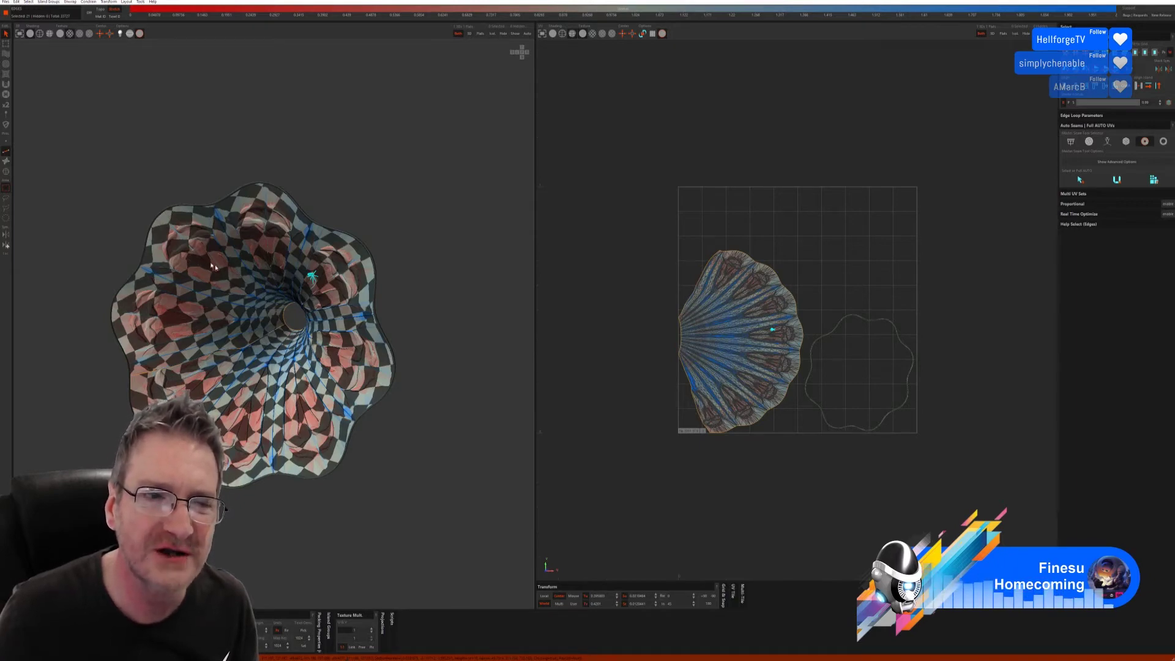
mouse_move(219, 270)
left_mouse_down("alt")
mouse_move(152, 269)
mouse_move(250, 263)
mouse_move(224, 268)
mouse_move(239, 262)
left_mouse_up("alt")
middle_click_drag(253, 261, 276, 206)
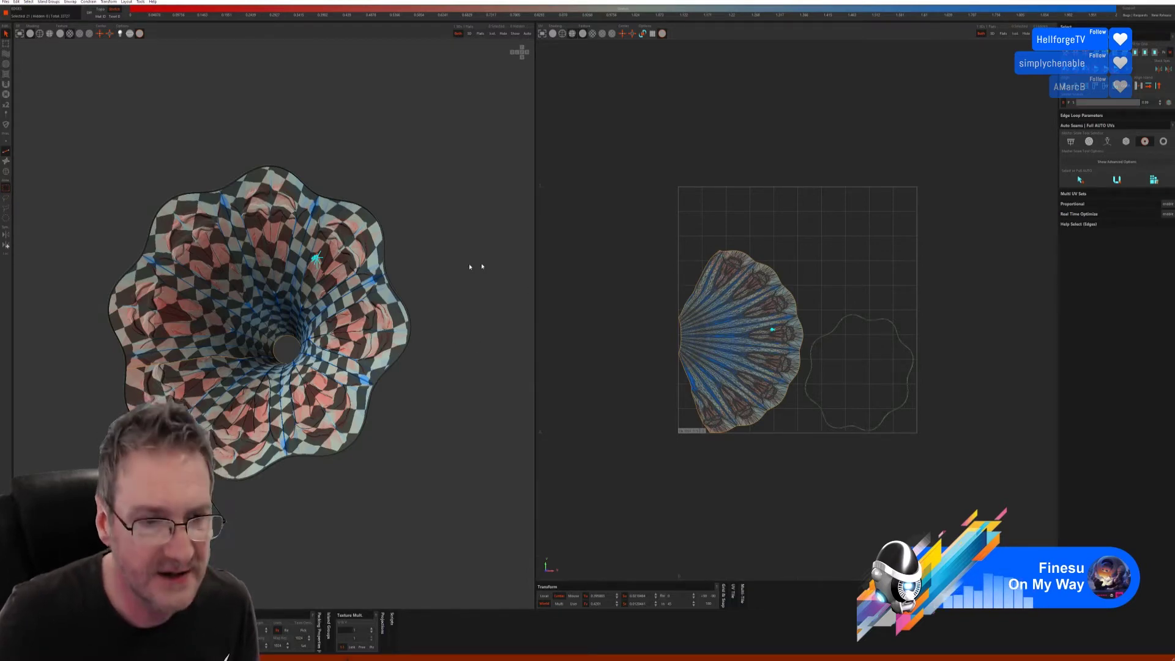
mouse_move(411, 265)
middle_mouse_down()
mouse_move(438, 255)
mouse_move(404, 270)
middle_mouse_up()
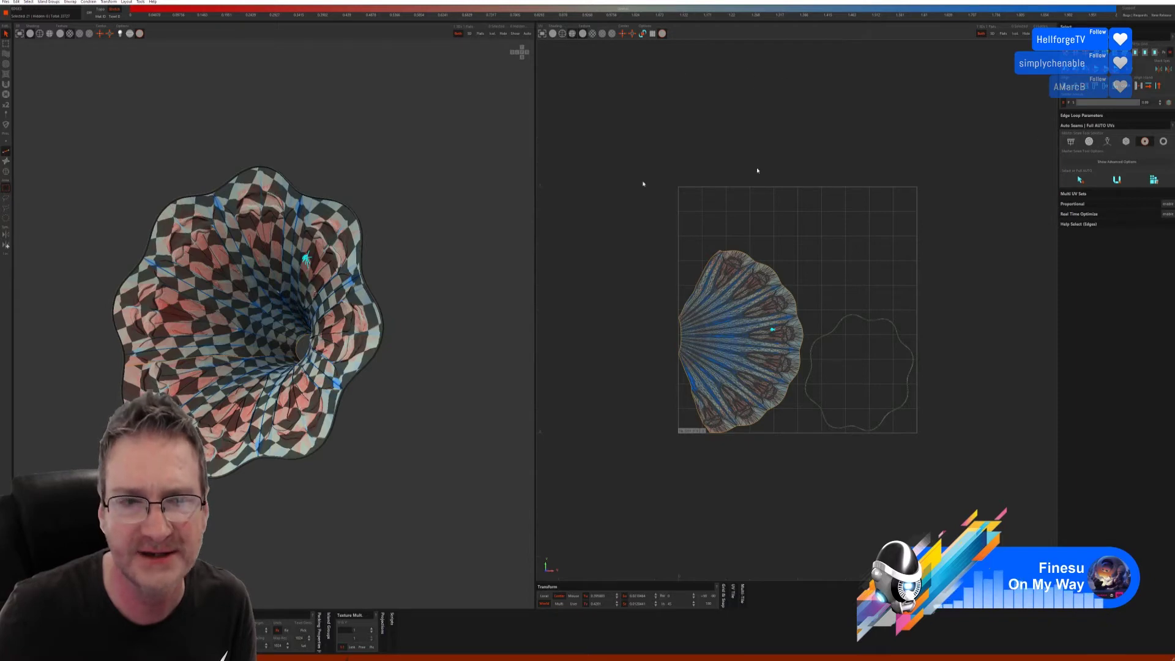
Step: Revert the horn's UVs, pick a different auto-seam method, and cut and flatten it again
key("u")
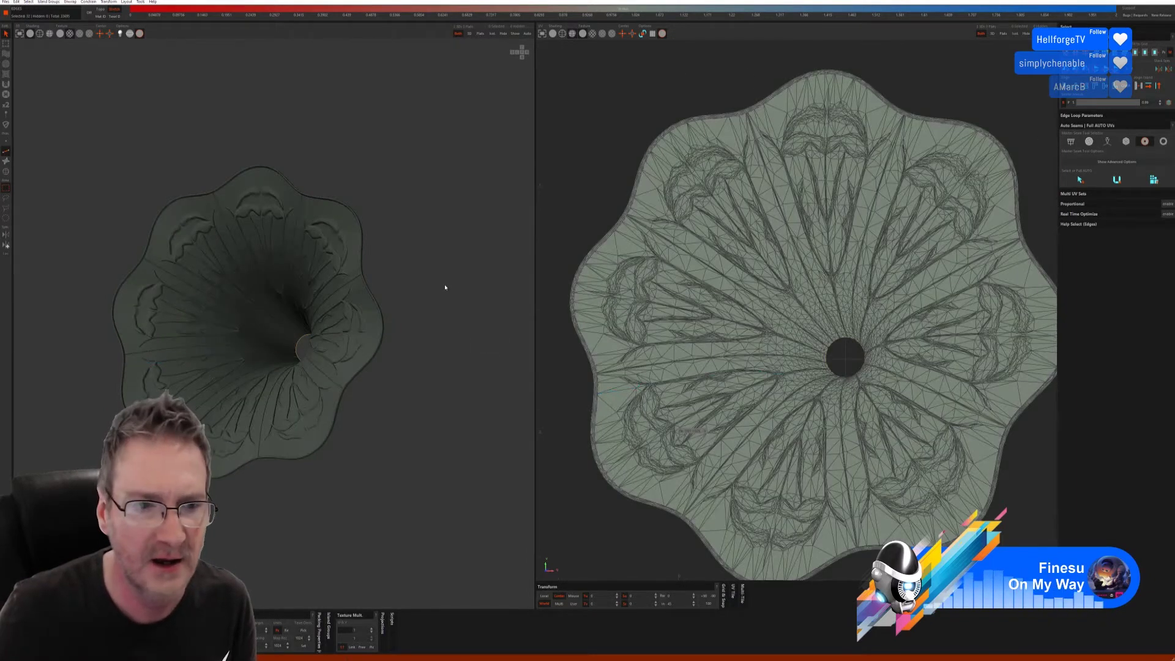
left_click(1089, 141)
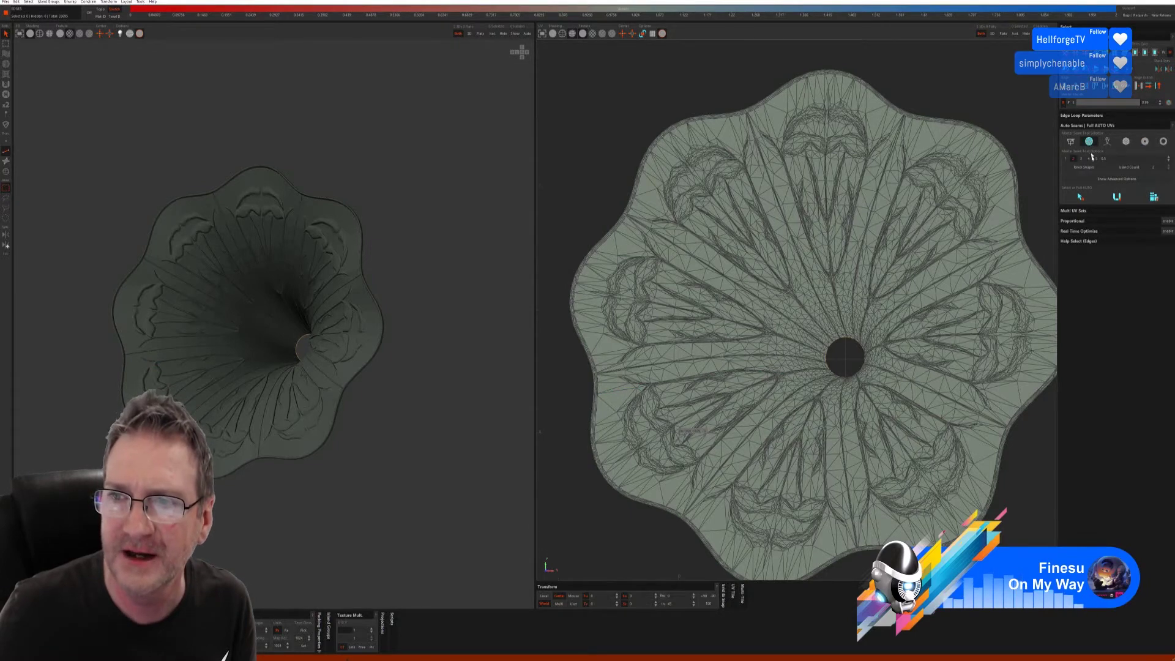
left_click(1082, 196)
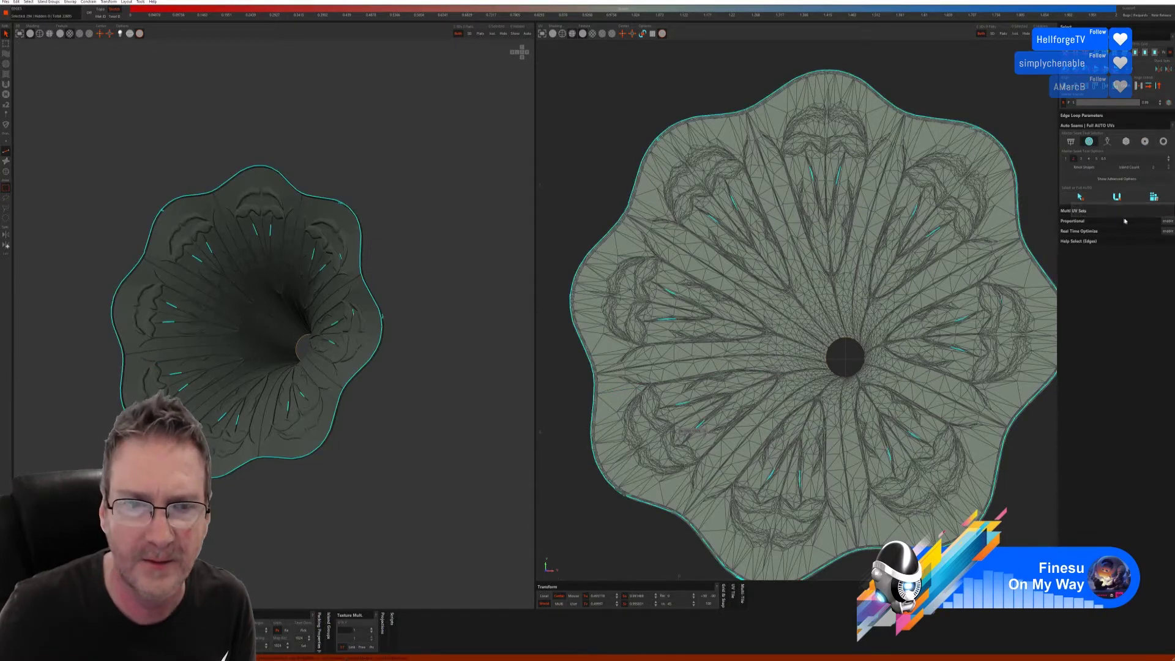
left_click(1117, 197)
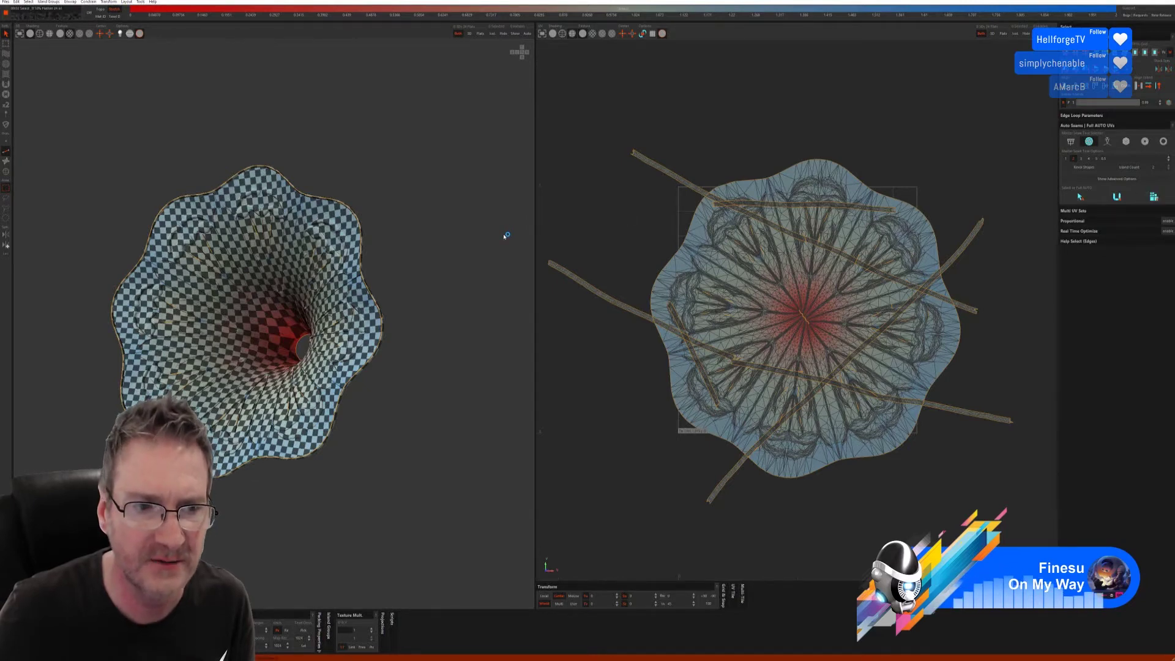
Step: Orbit around the horn and into its flared bell to check the packed checker pattern, then frame the UV island
middle_click_drag(433, 218, 317, 243)
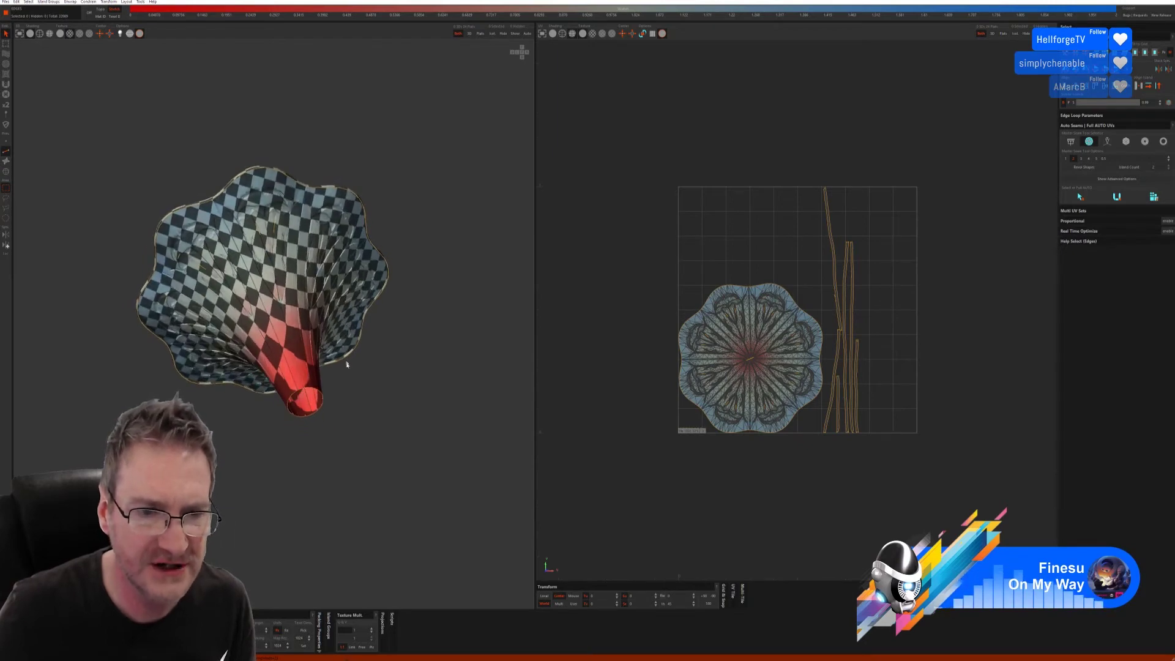
middle_click_drag(325, 387, 166, 223)
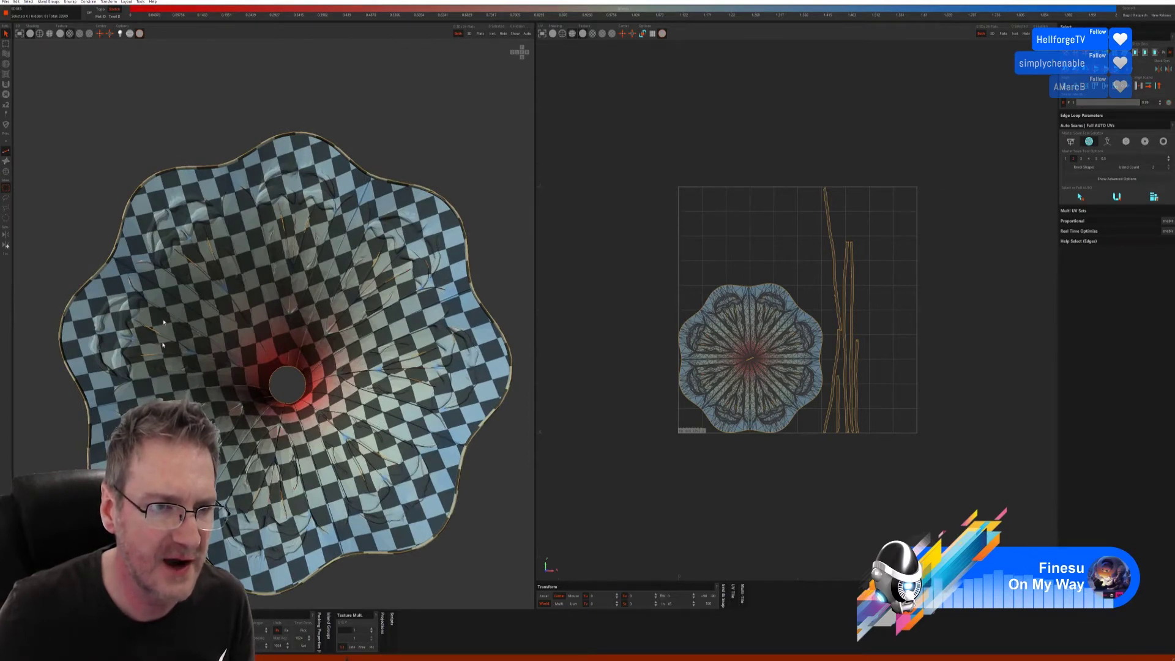
middle_click_drag(448, 278, 170, 341)
scroll(169, 341, "up", 6)
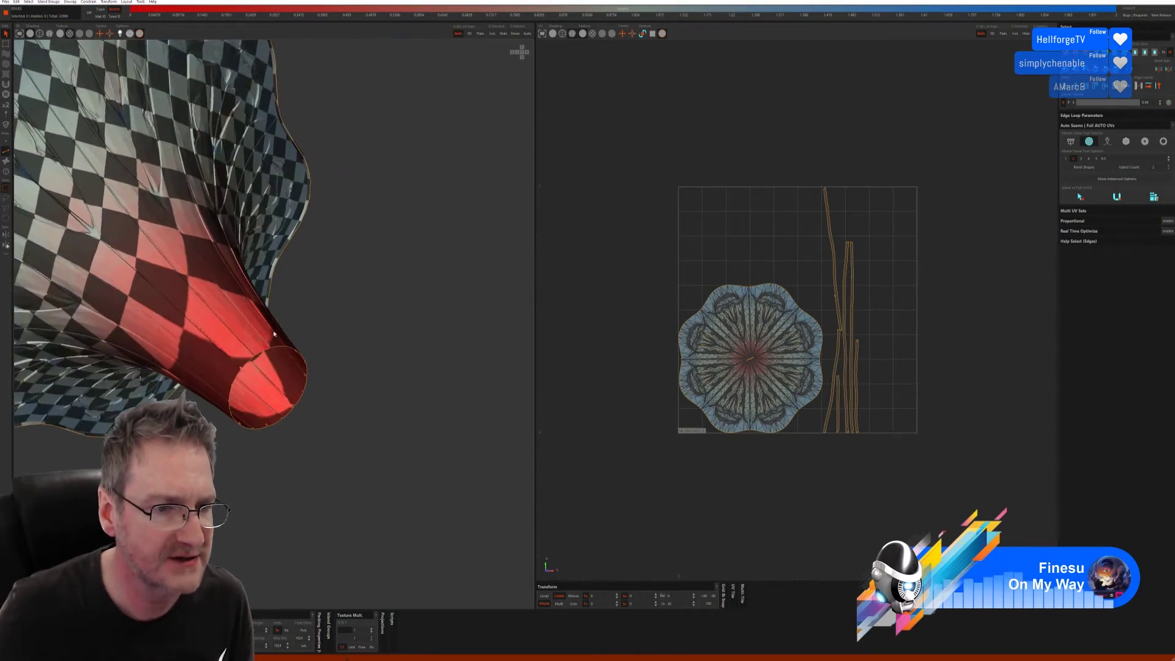
scroll(297, 389, "down", 4)
middle_click_drag(297, 390, 403, 406)
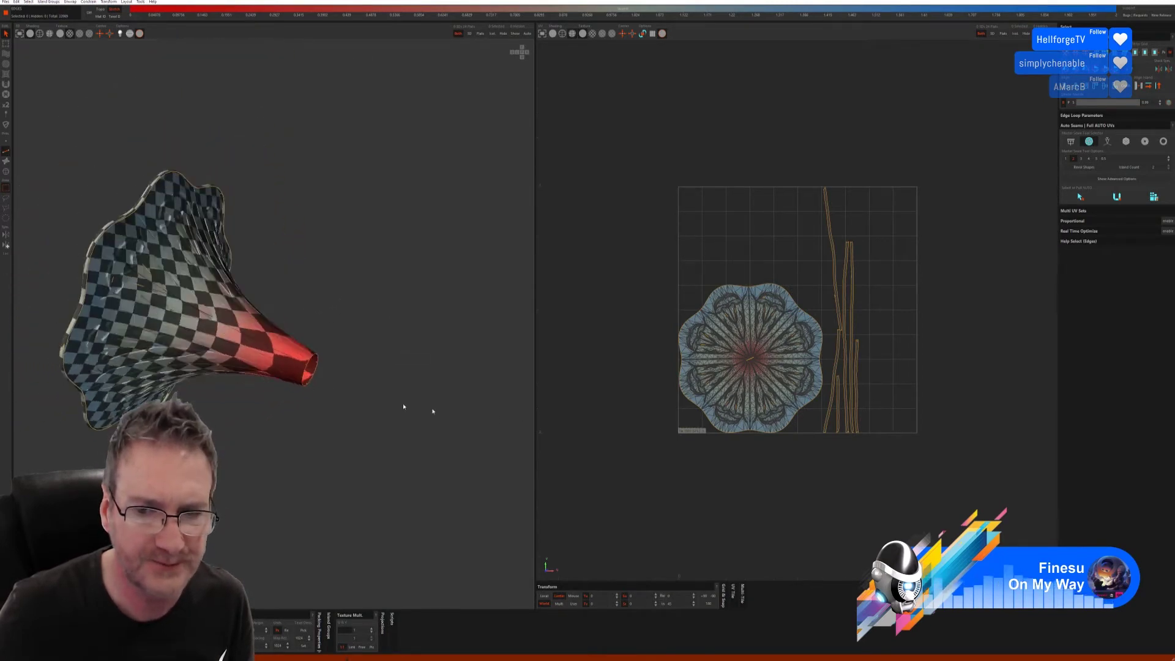
scroll(766, 356, "up", 5)
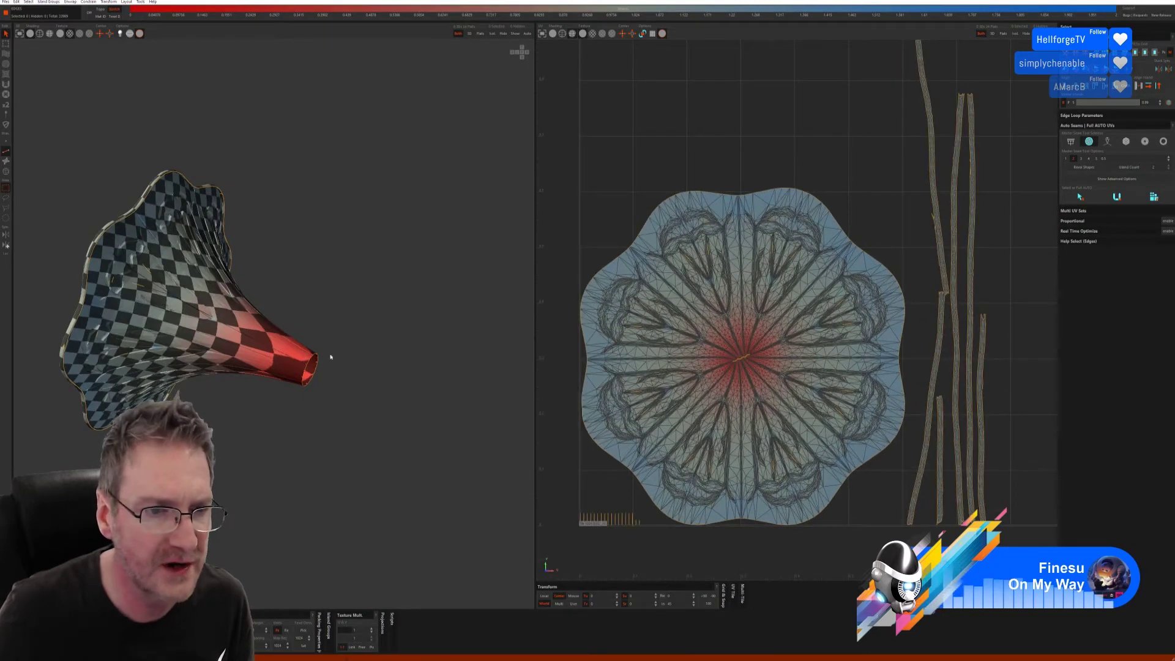
middle_click_drag(331, 357, 309, 331)
scroll(771, 364, "up", 4)
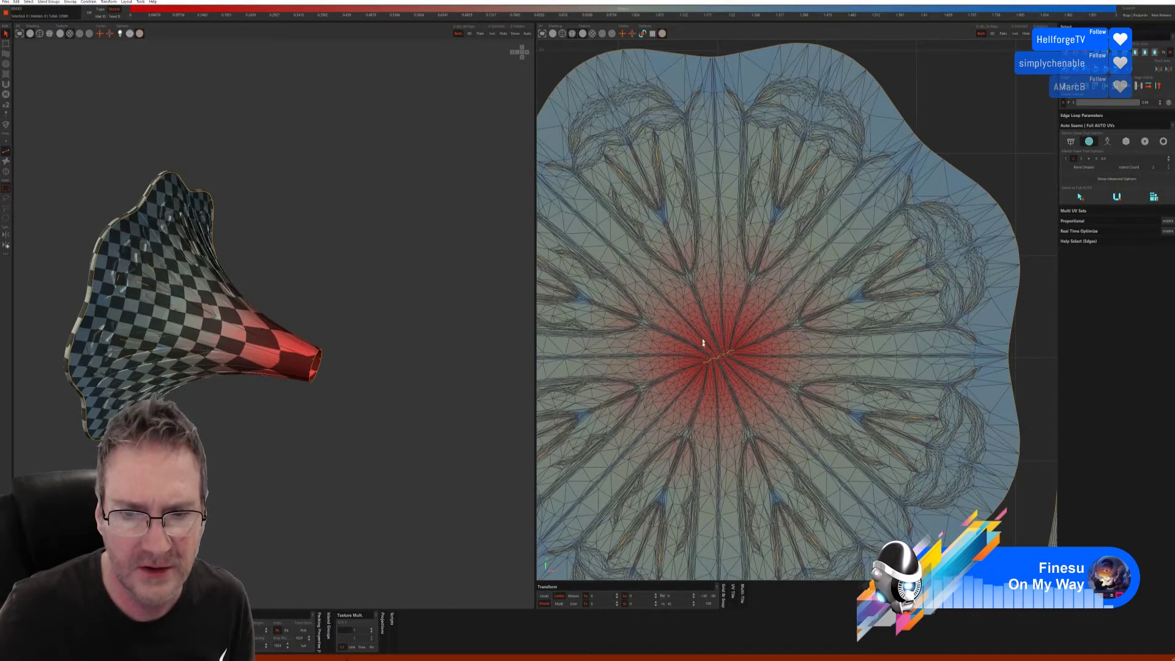
middle_click_drag(359, 352, 412, 336)
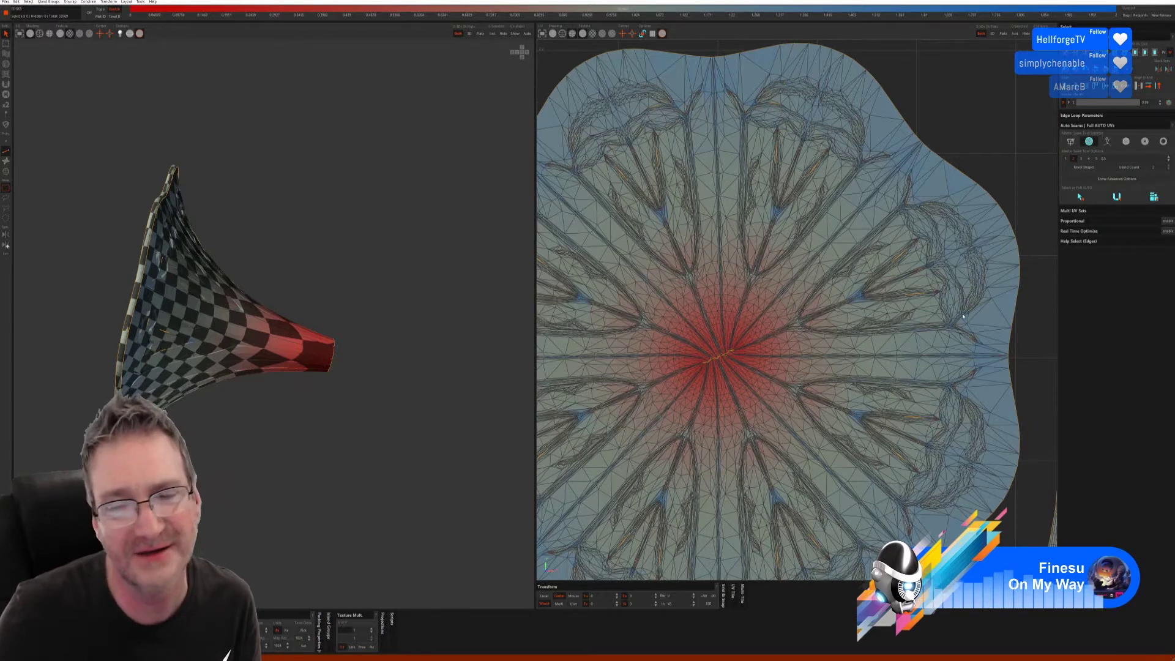
middle_click_drag(333, 317, 386, 314)
key("f")
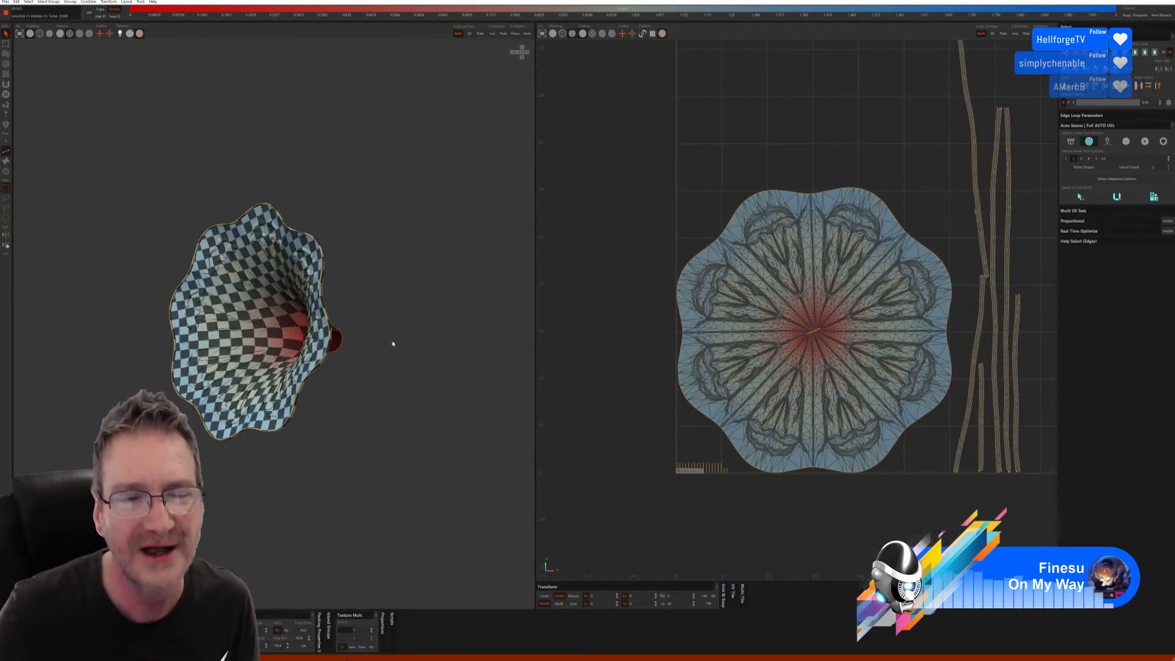
middle_click_drag(383, 299, 298, 311)
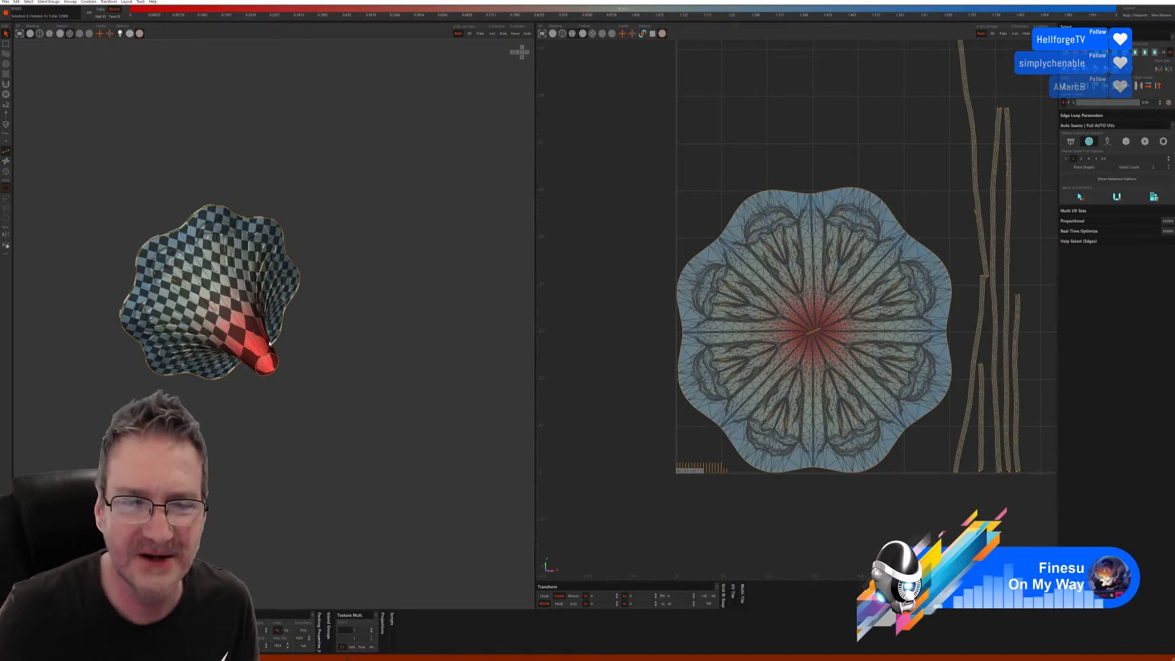
middle_click_drag(305, 375, 303, 334)
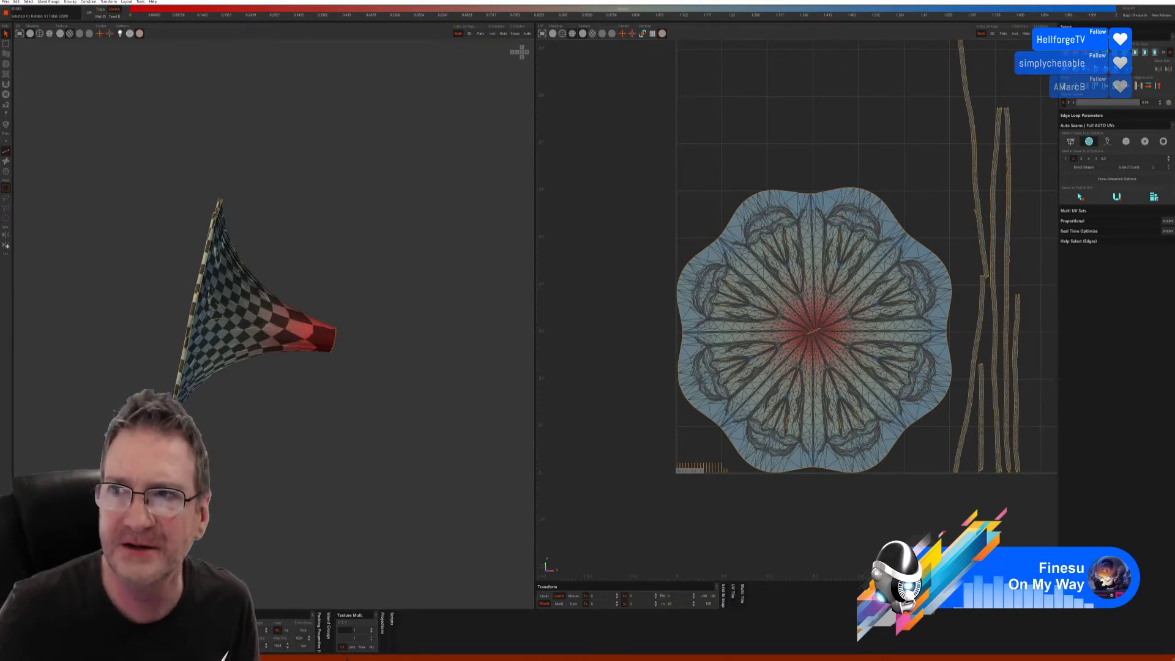
key("alt+Tab")
middle_click_drag(367, 245, 375, 208, "alt")
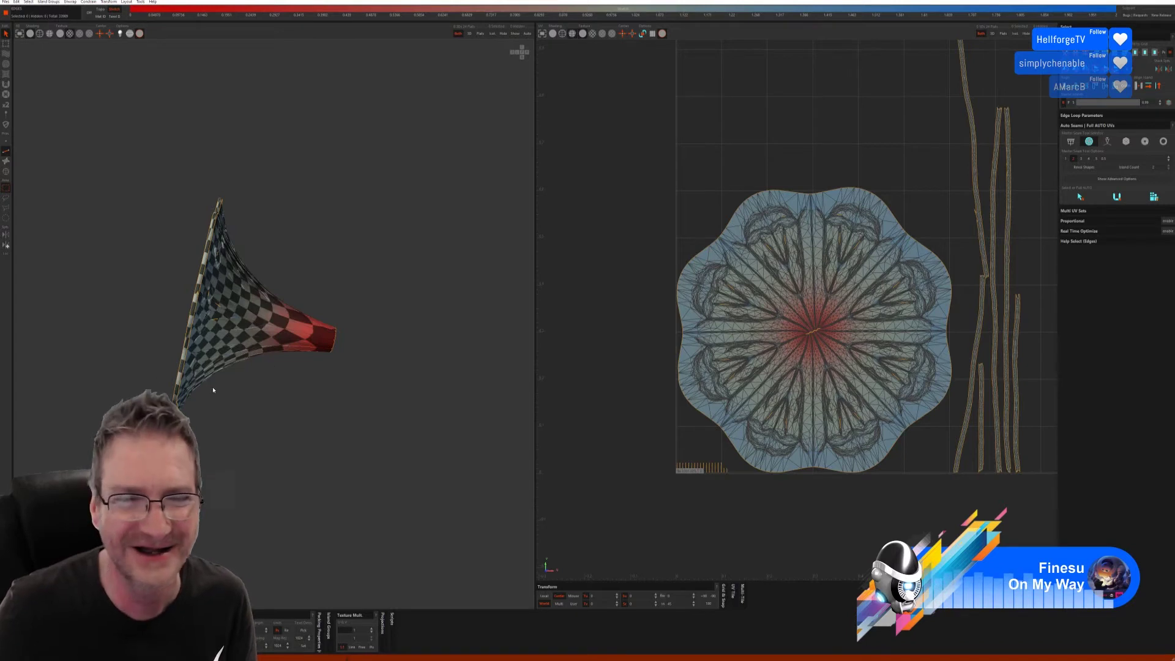
middle_click_drag(262, 368, 293, 345)
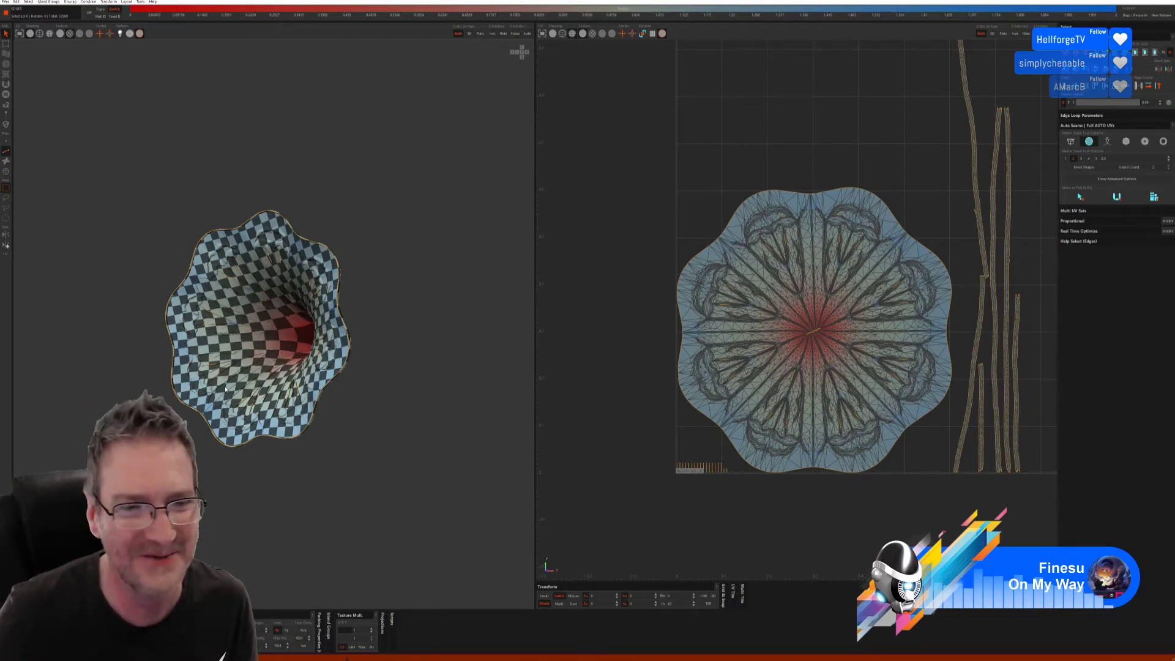
middle_click_drag(319, 395, 191, 342)
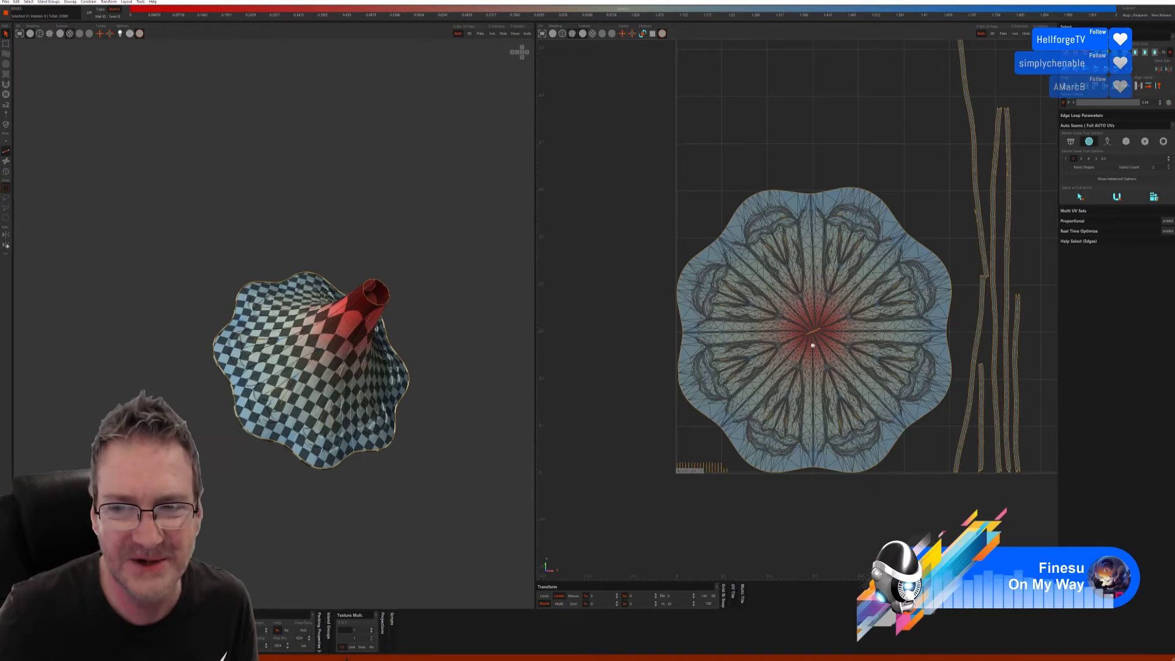
scroll(812, 346, "up", 6)
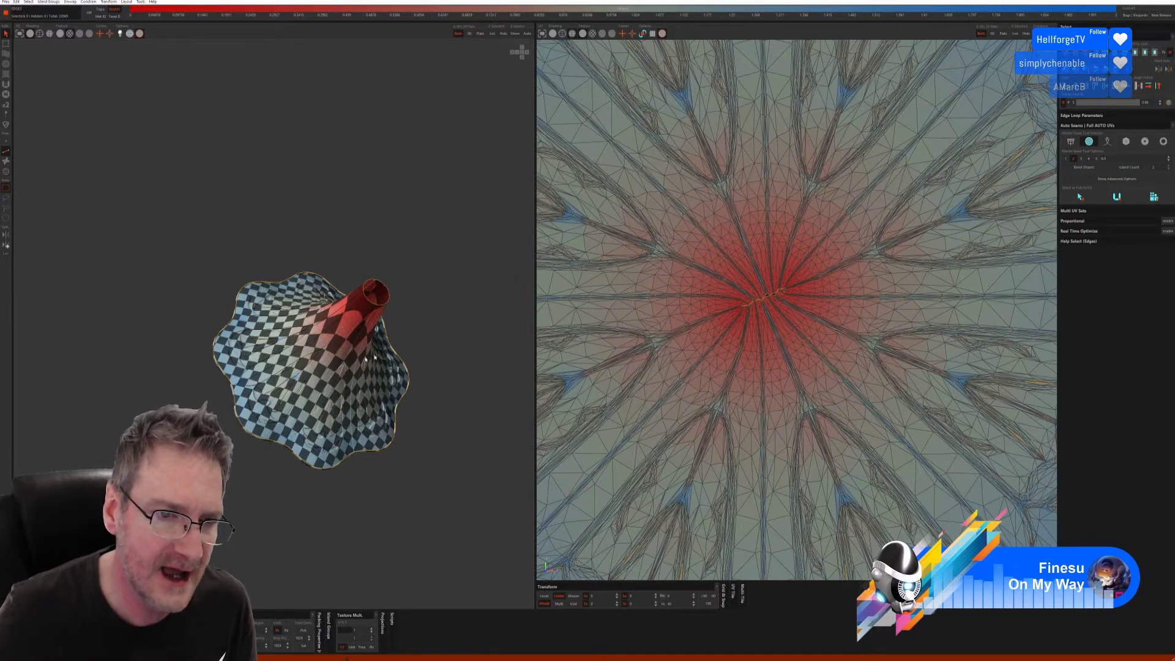
Step: Stand the horn upright and select the shortest edge path from the spout rim to the bell's bottom rim
middle_click_drag(300, 312, 401, 332)
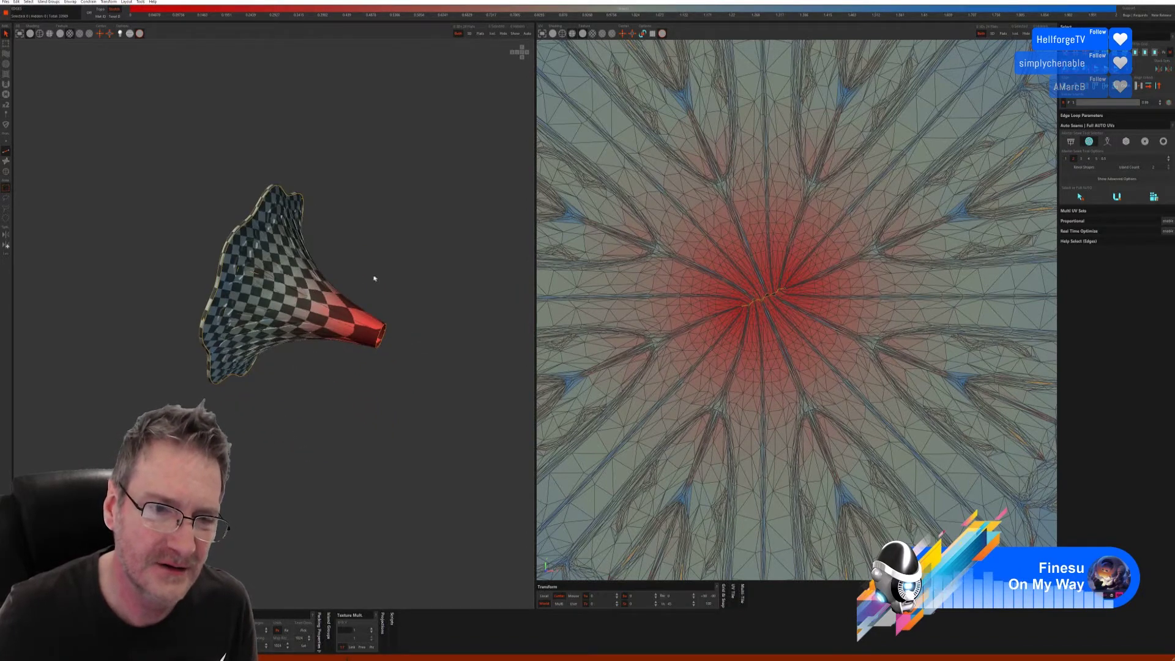
middle_click_drag(370, 280, 370, 213)
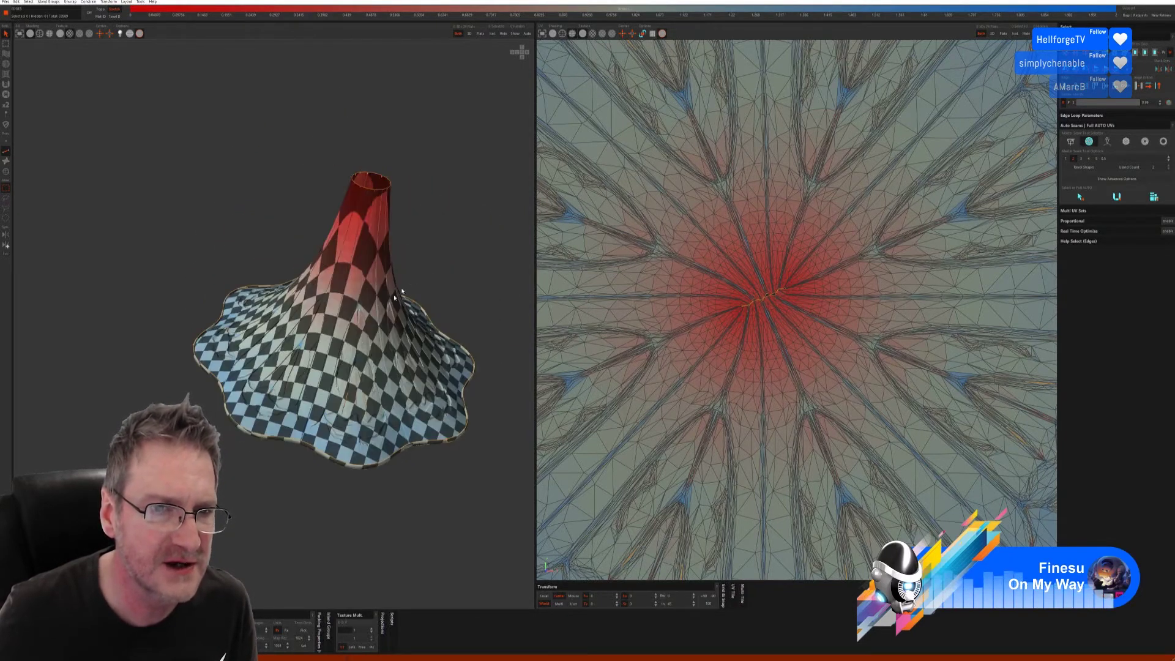
left_click(372, 191)
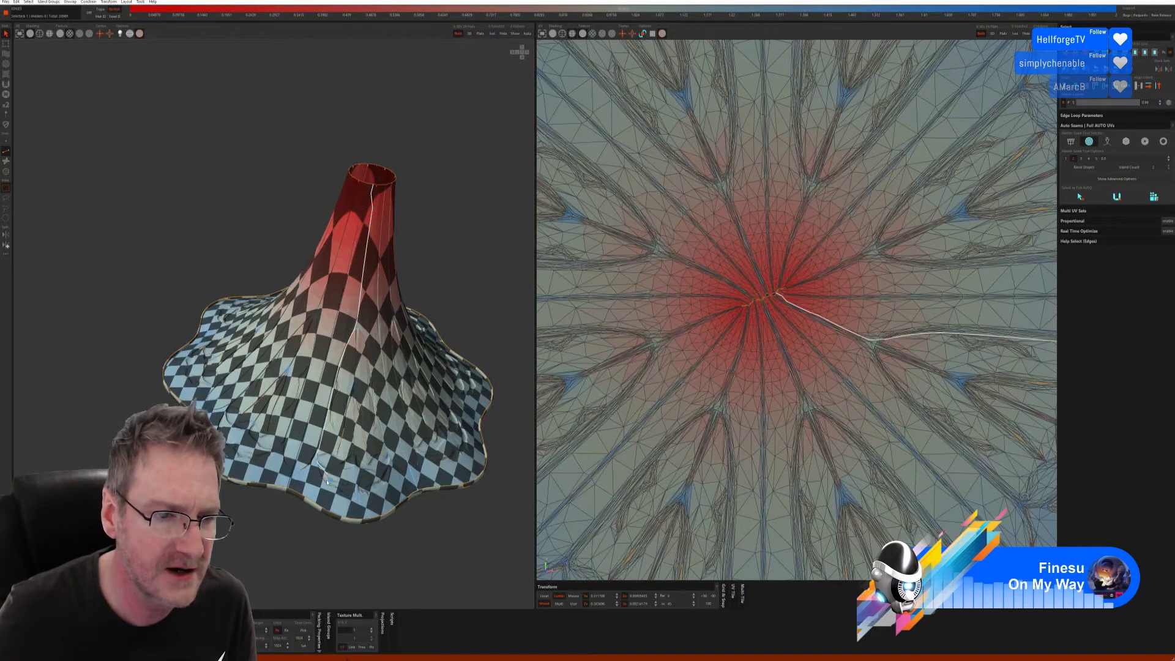
left_click(303, 497, "shift")
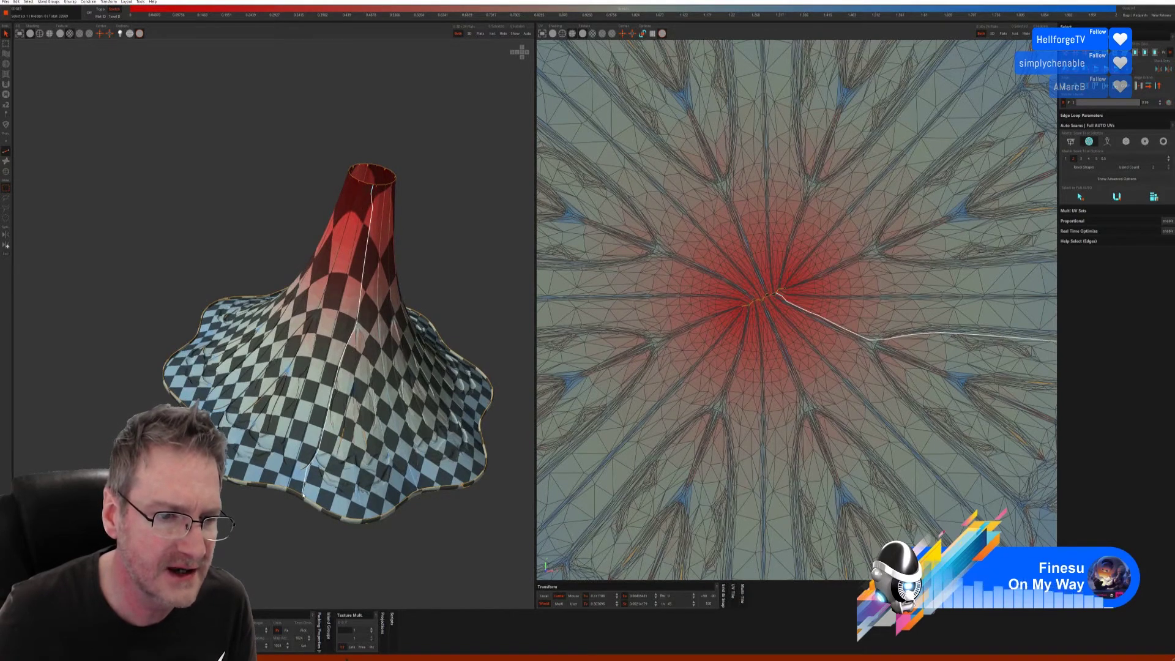
left_click(303, 497, "shift")
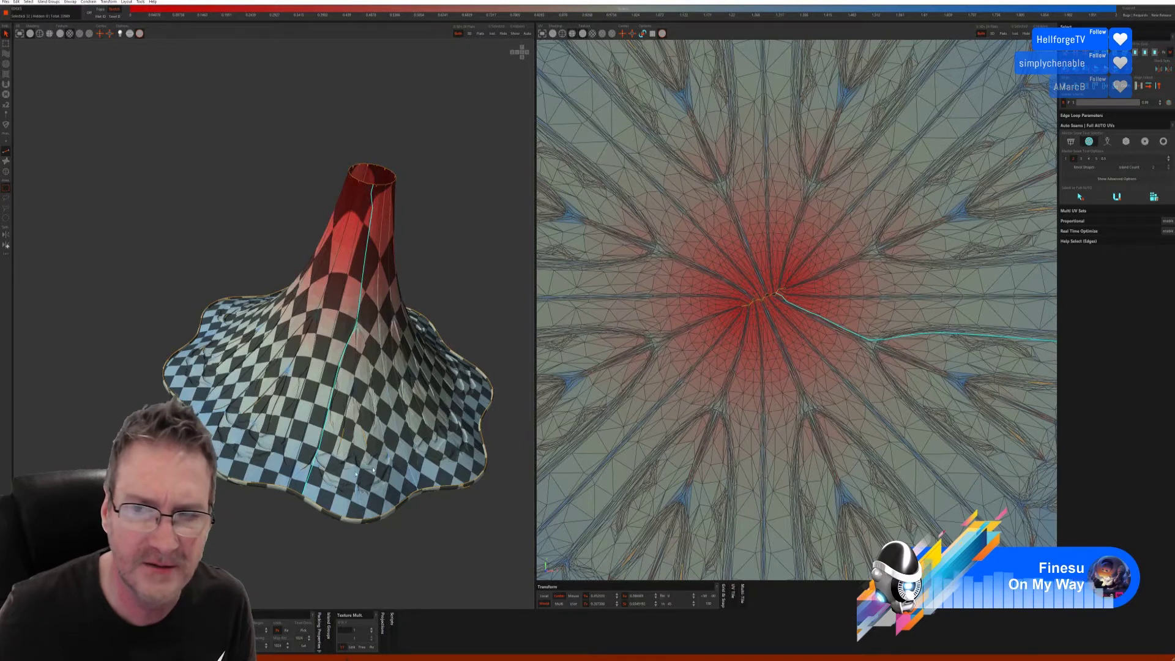
Step: Cut a seam along the selected spout-to-rim edge path
key("f")
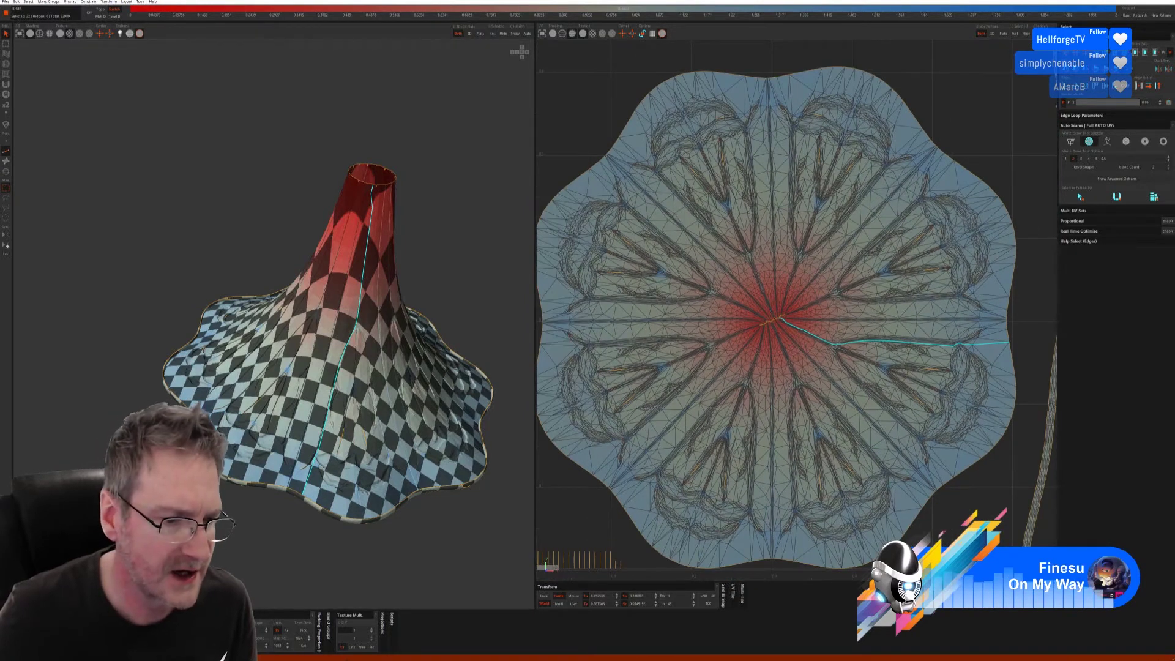
key("c")
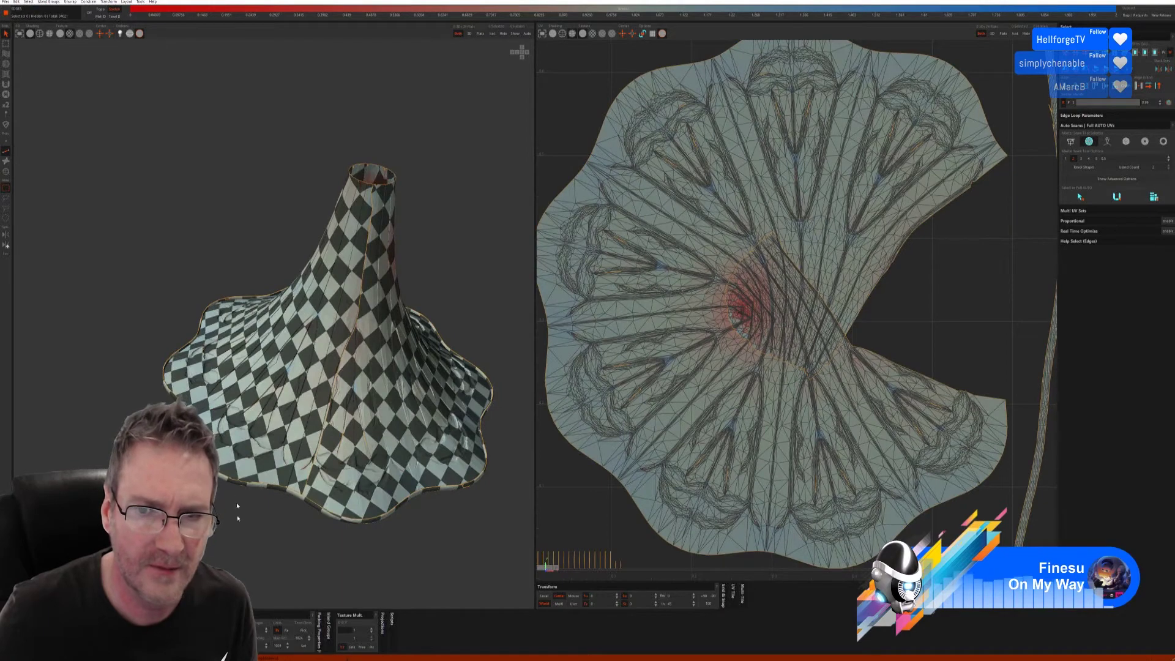
middle_click_drag(343, 306, 358, 392)
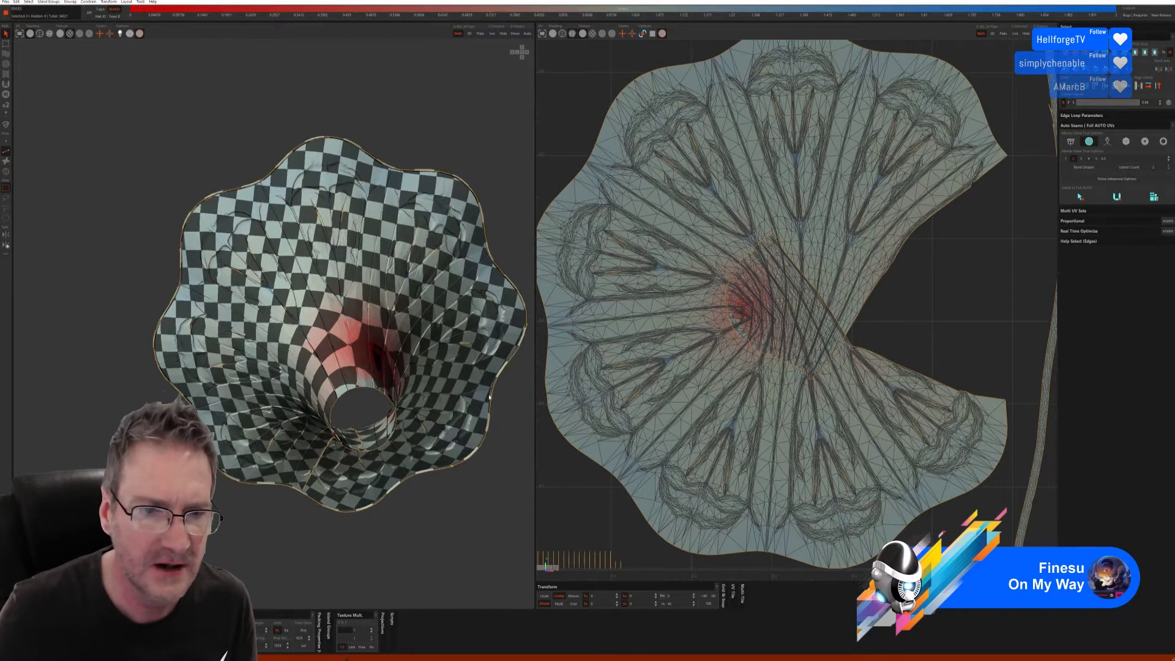
Step: Relax the cut island four times with Optimize, then inspect the flared opening from several angles
key("o")
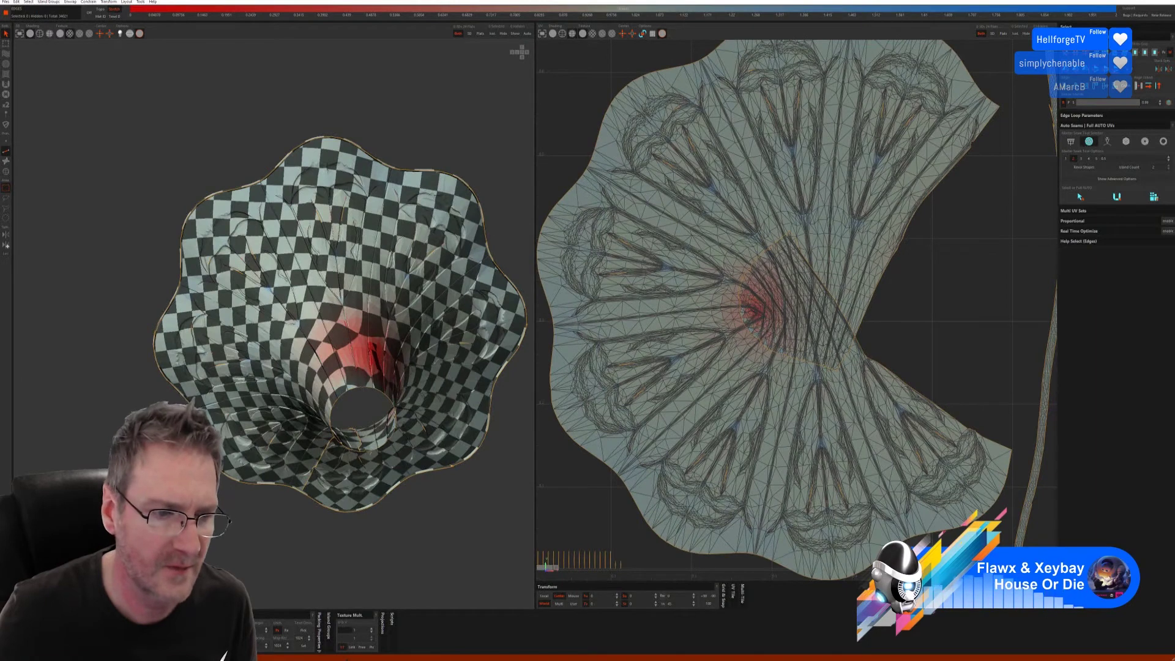
key("o")
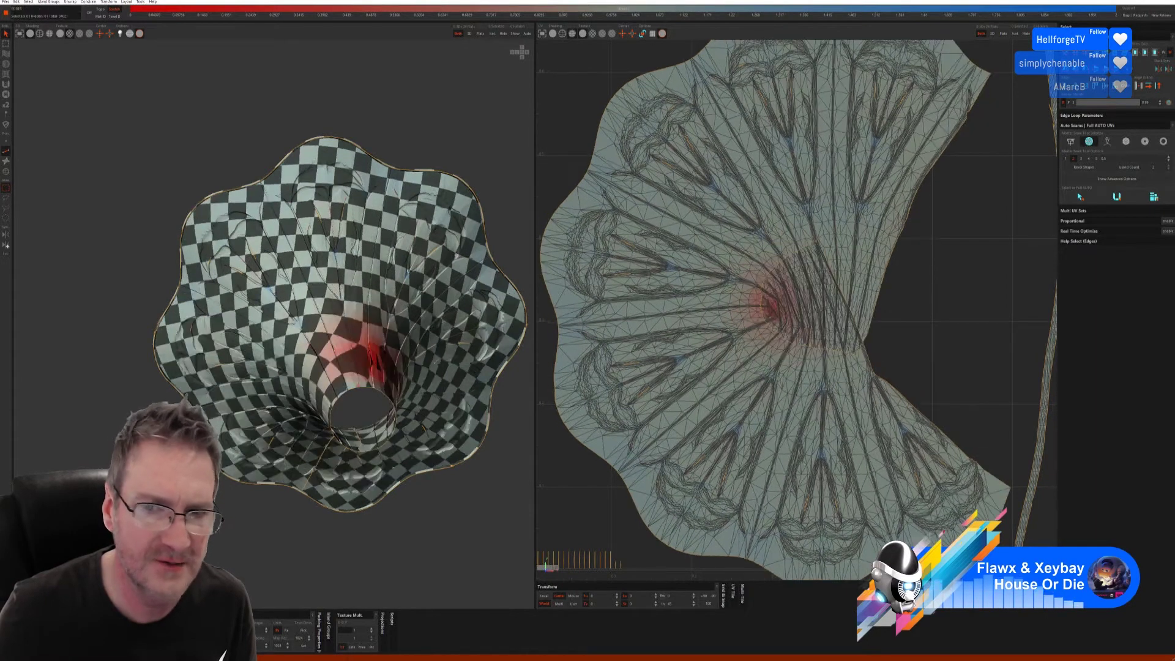
key("o")
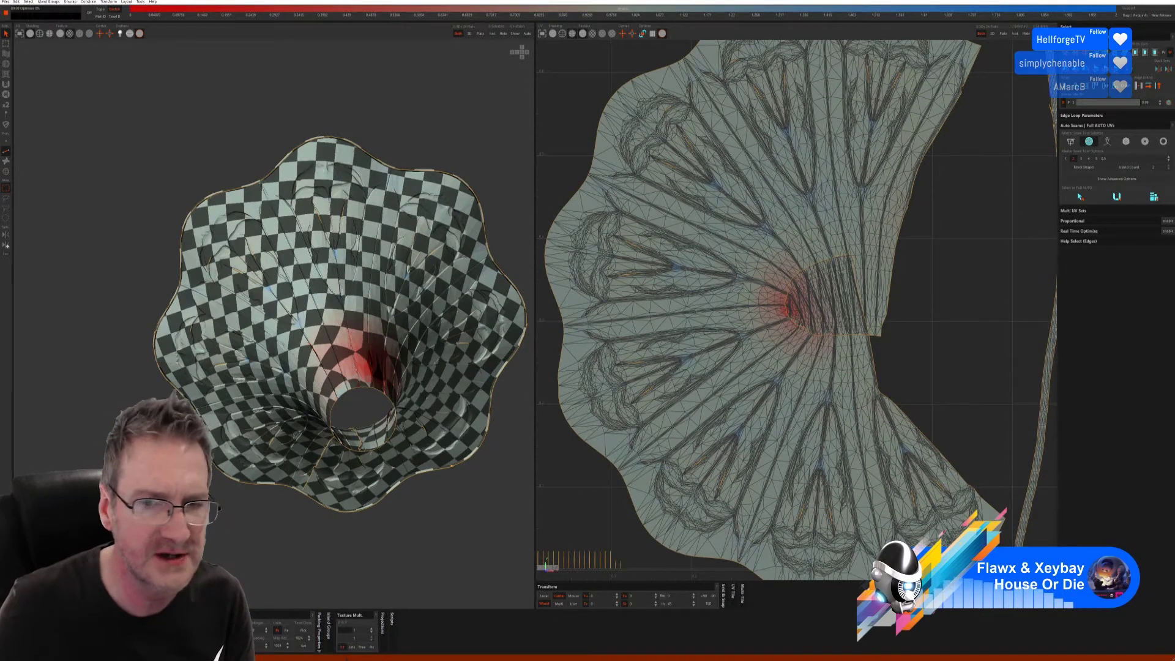
key("o")
key("o")
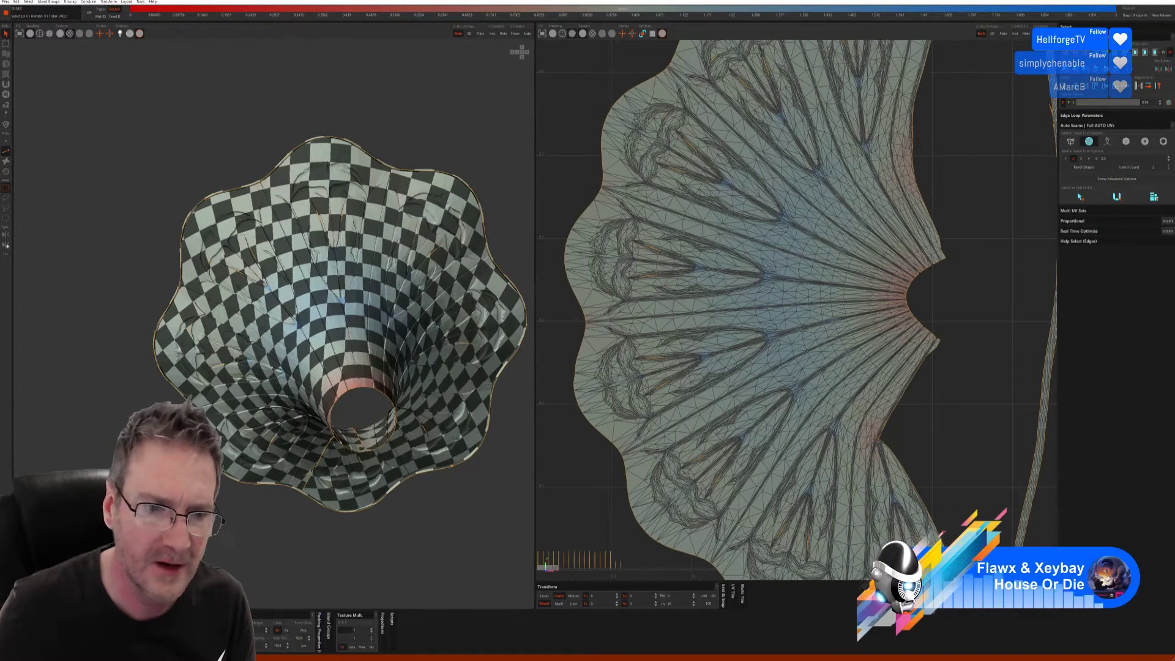
middle_click_drag(324, 465, 344, 232)
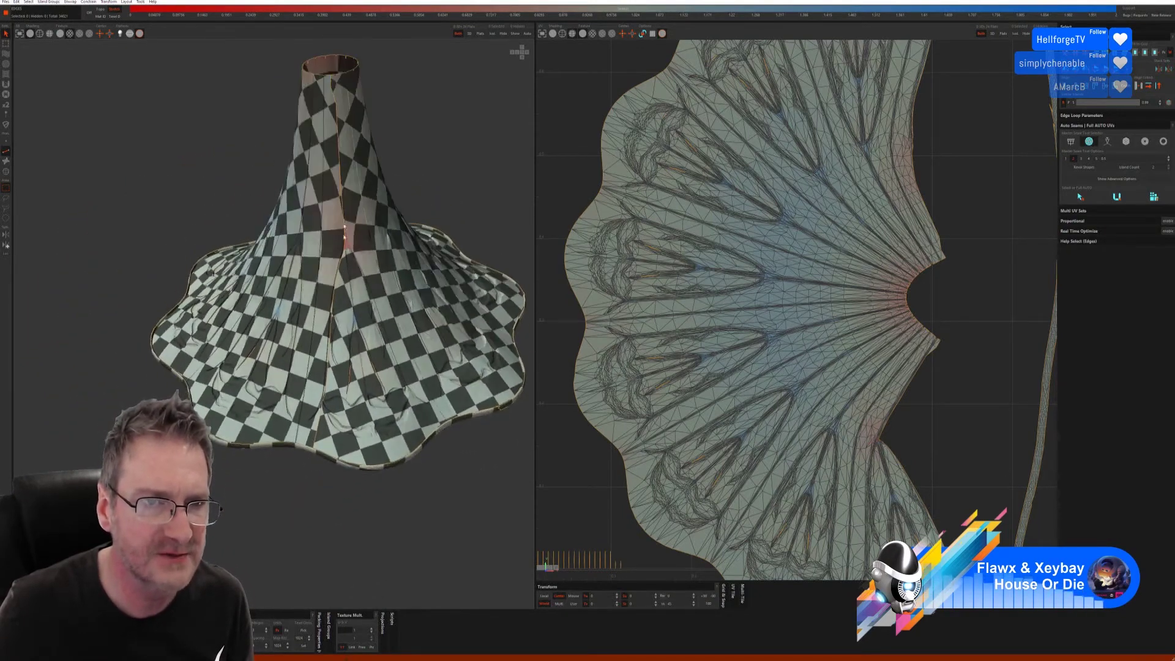
middle_click_drag(304, 406, 253, 358)
middle_click_drag(347, 370, 390, 344)
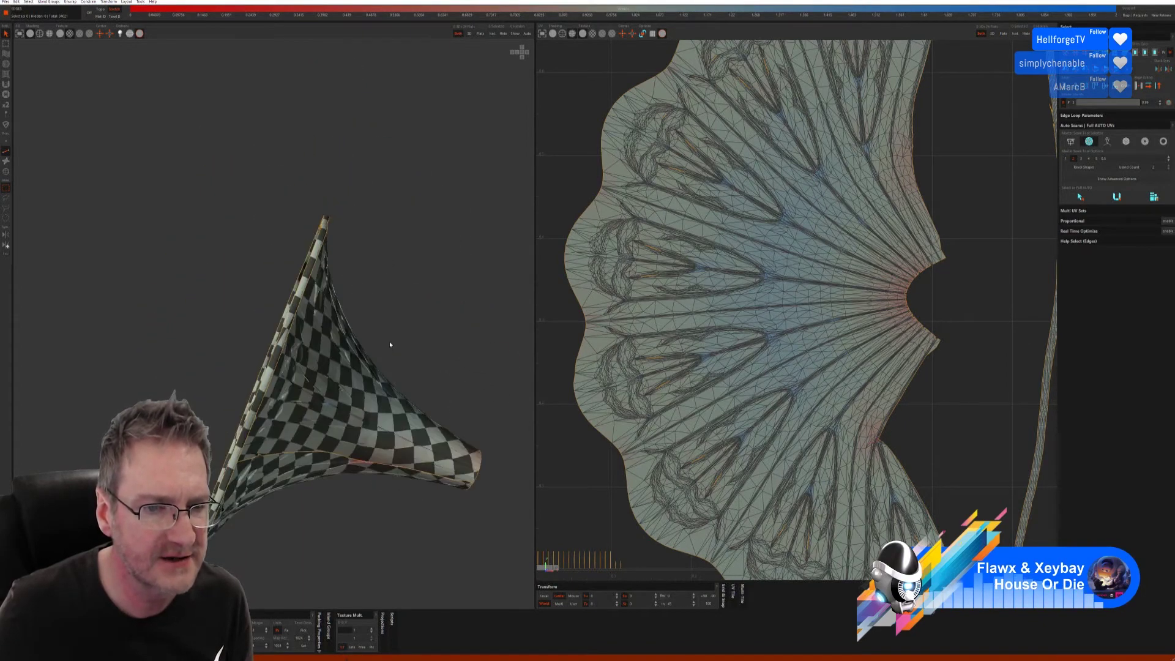
middle_click_drag(331, 391, 407, 341)
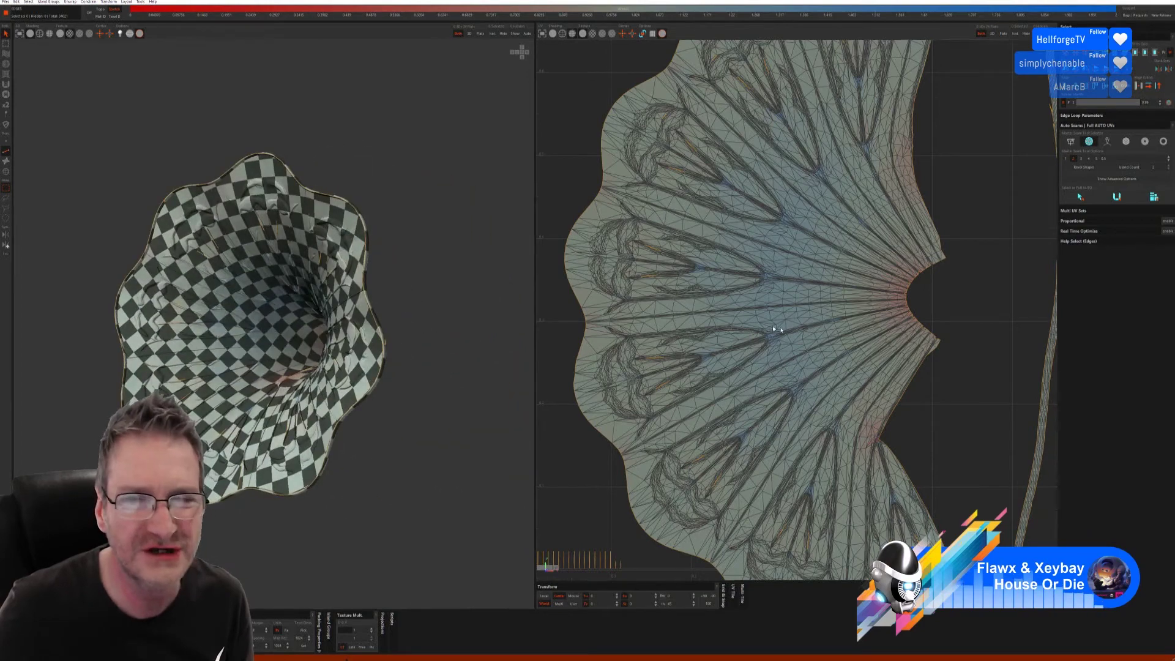
scroll(781, 353, "down", 3)
scroll(781, 354, "down", 1)
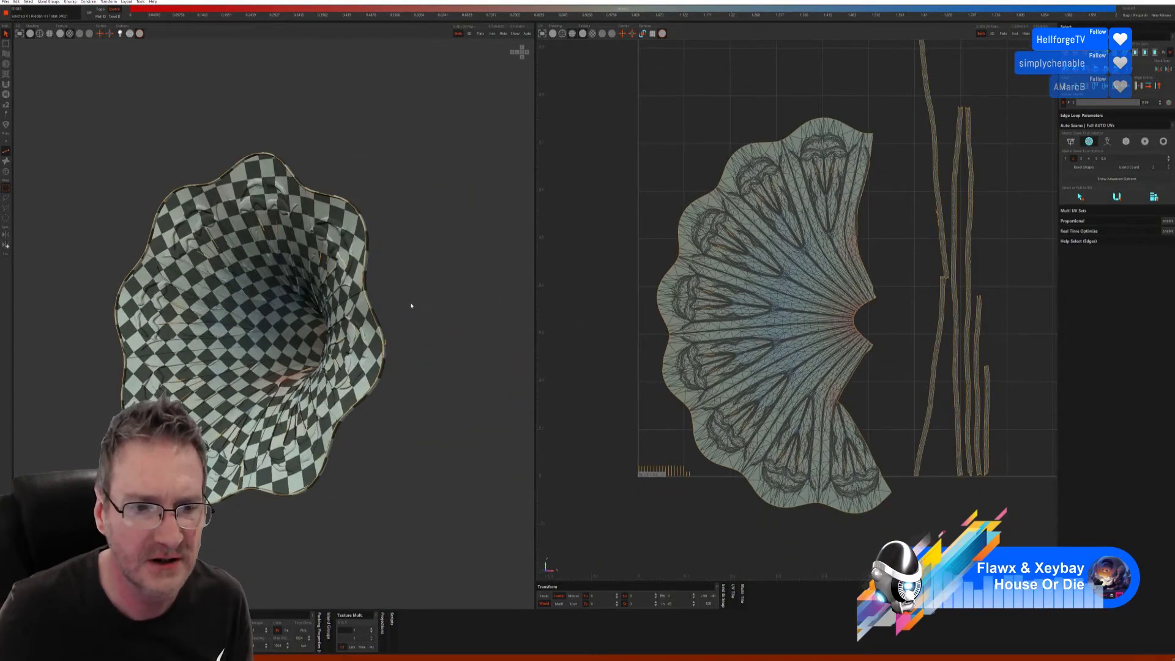
middle_click_drag(412, 307, 395, 388)
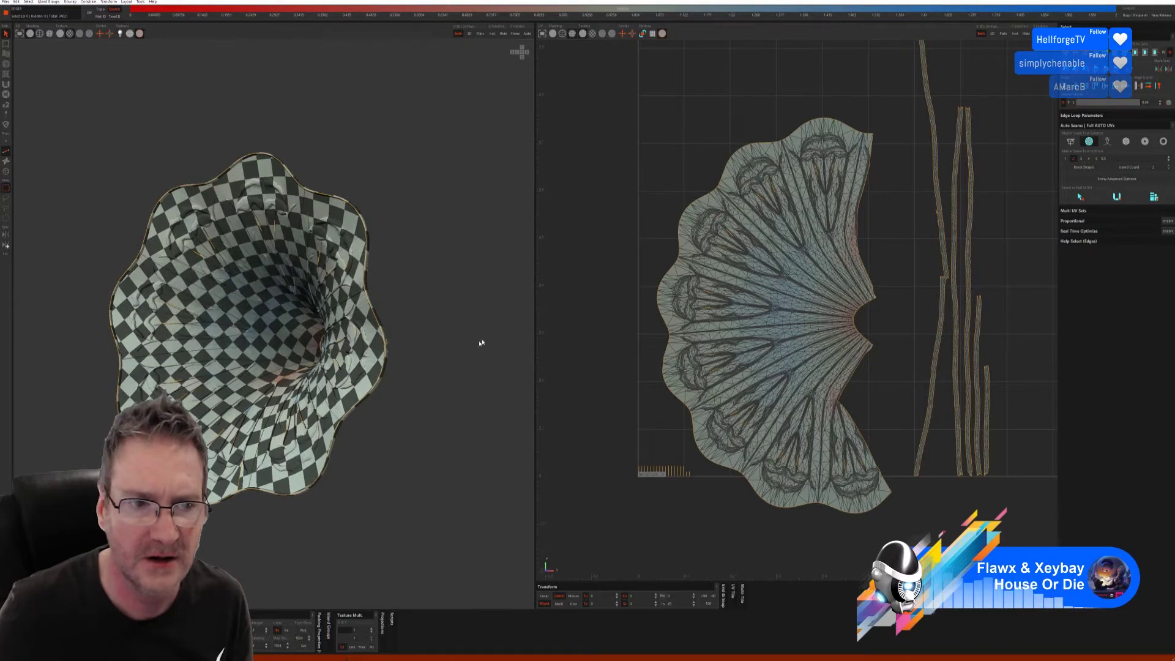
scroll(1003, 168, "down", 2)
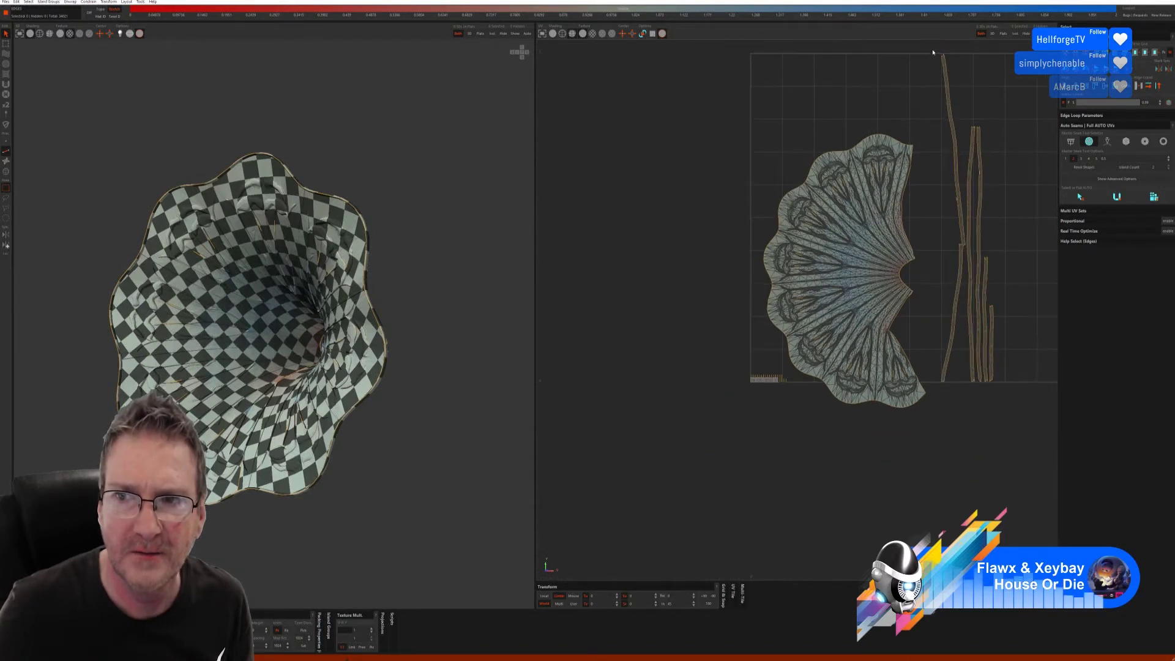
left_click_drag(932, 53, 1019, 395)
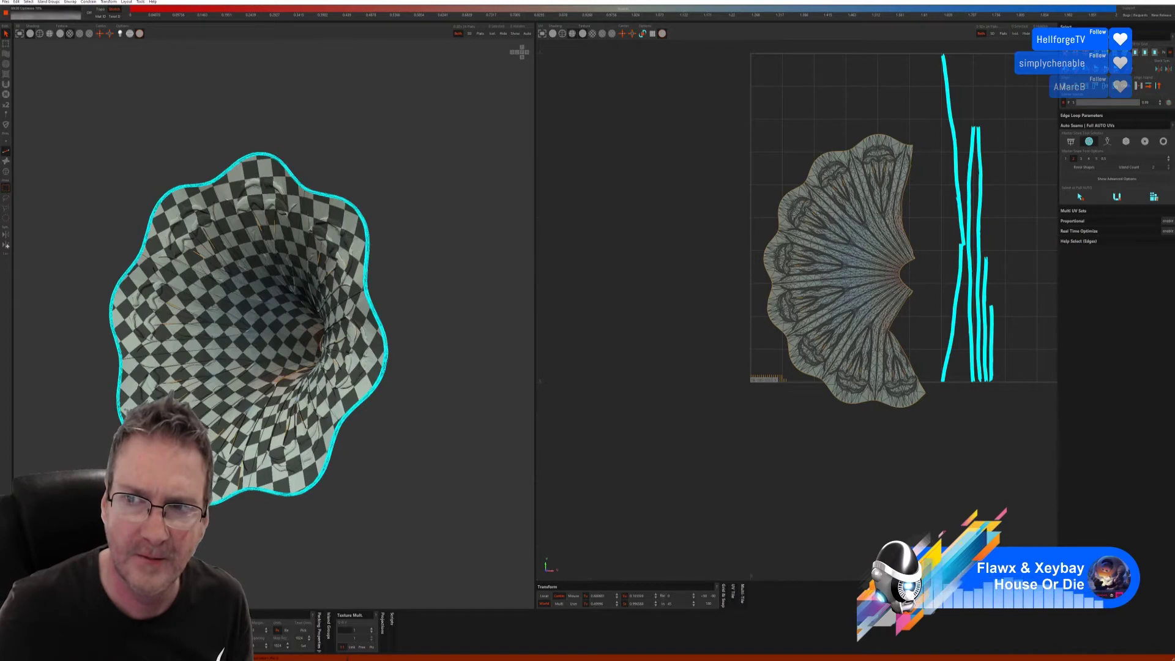
left_click(402, 170)
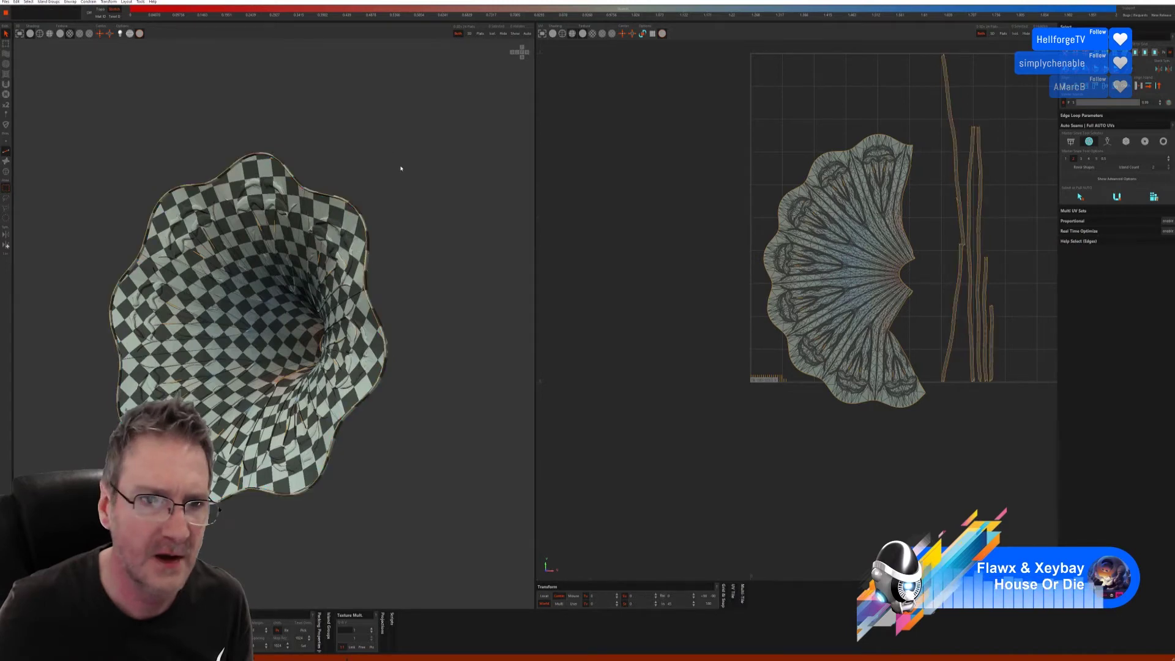
left_click(4, 2)
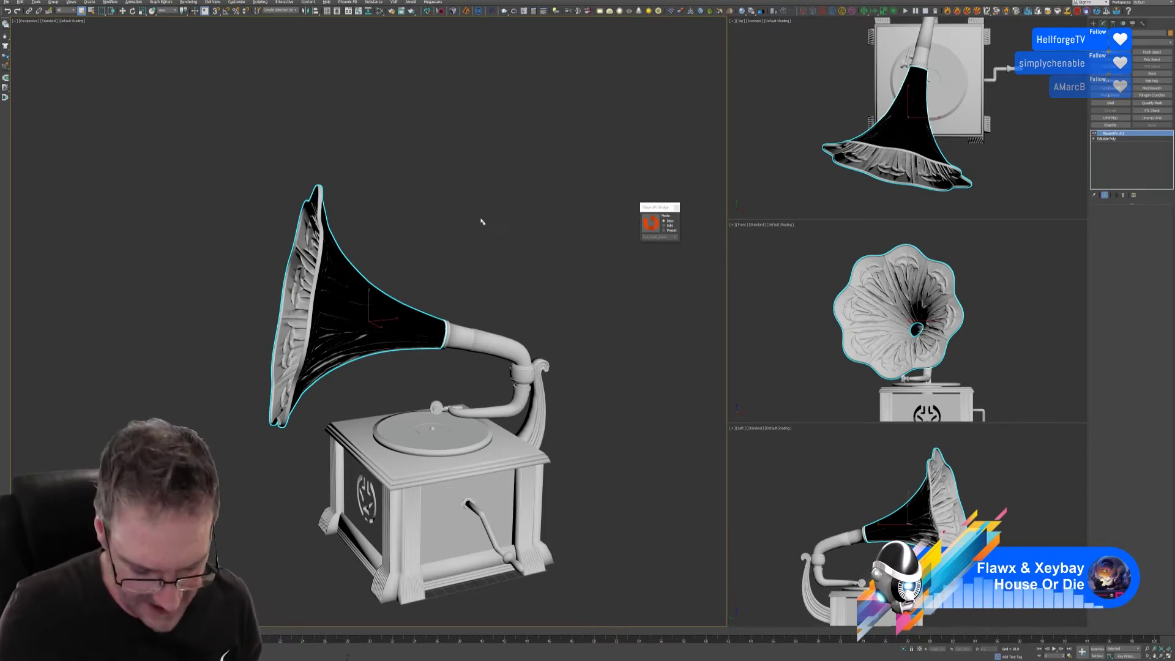
Step: Orbit the Perspective view to face the returned horn, then see the gramophone from the side
middle_click_drag(475, 204, 514, 203, "alt")
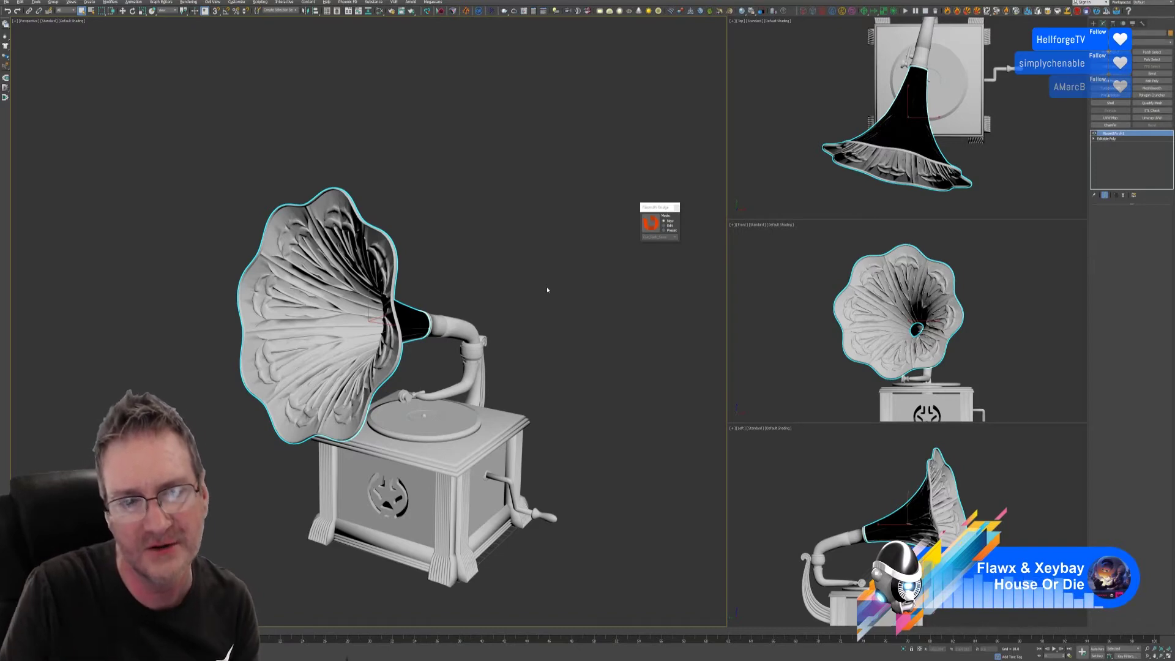
middle_click_drag(535, 365, 474, 283, "alt")
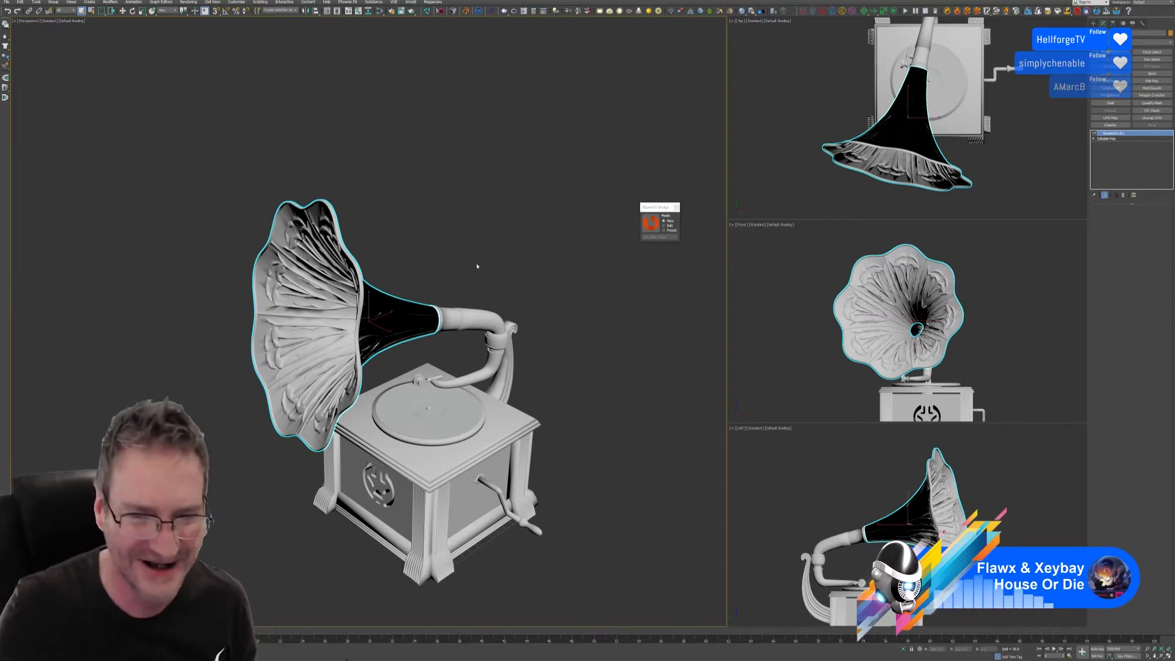
middle_click_drag(460, 237, 371, 250, "alt")
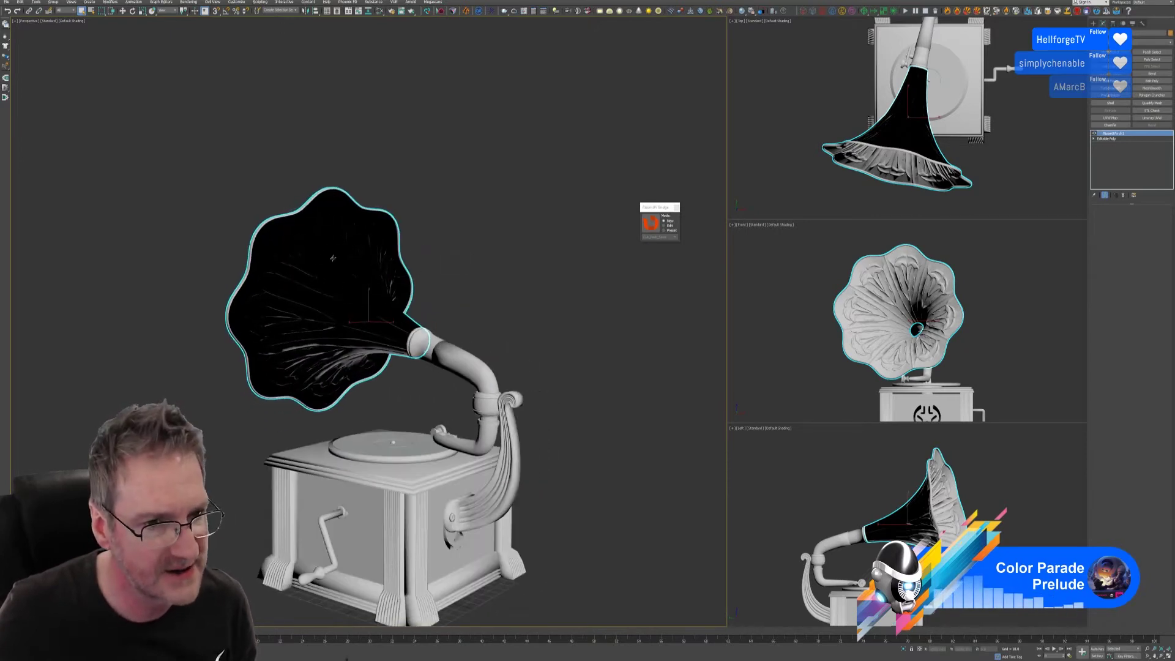
middle_click_drag(463, 252, 518, 257, "alt")
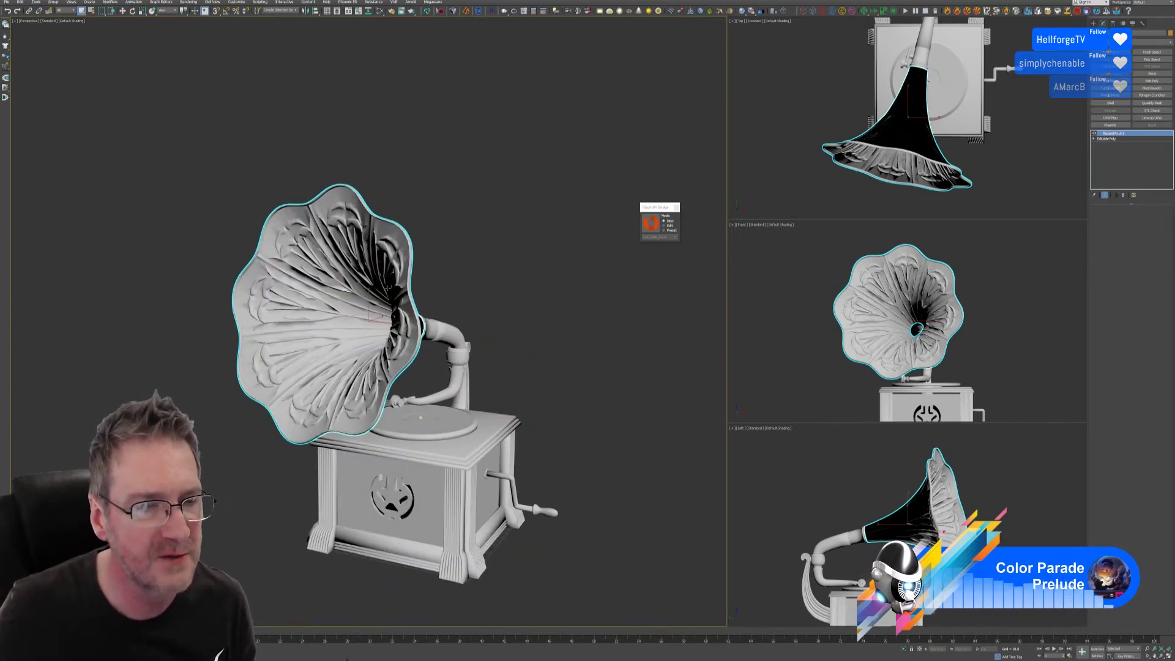
middle_click_drag(467, 277, 399, 265, "alt")
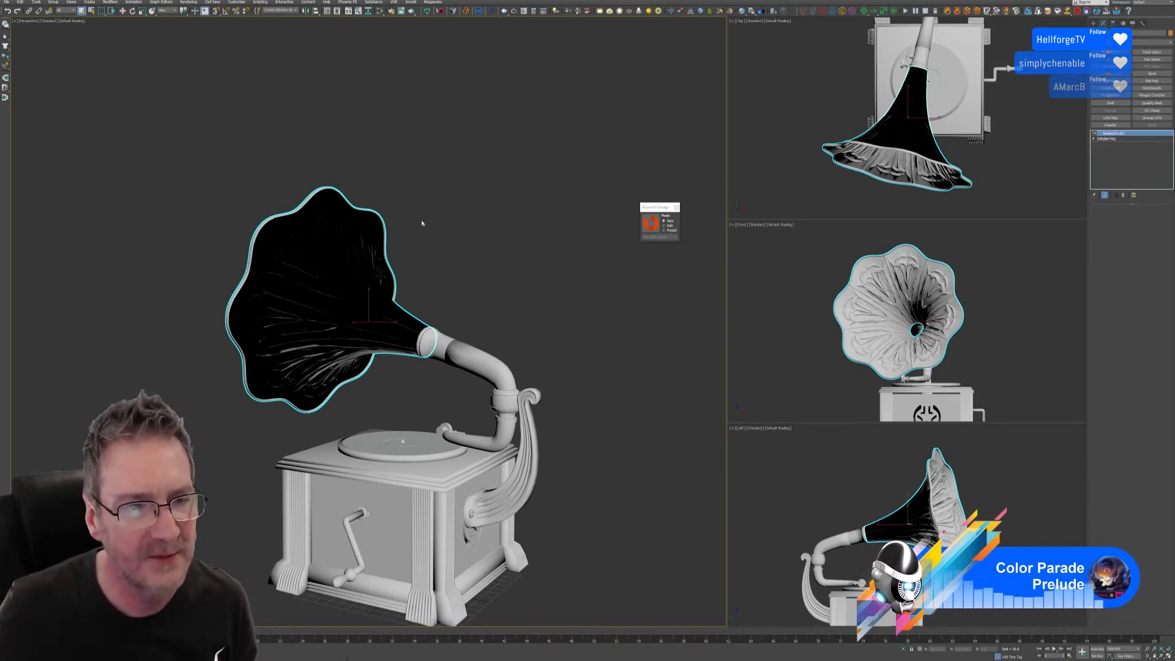
mouse_move(419, 223)
middle_mouse_down("alt")
mouse_move(483, 223)
mouse_move(405, 223)
middle_mouse_up("alt")
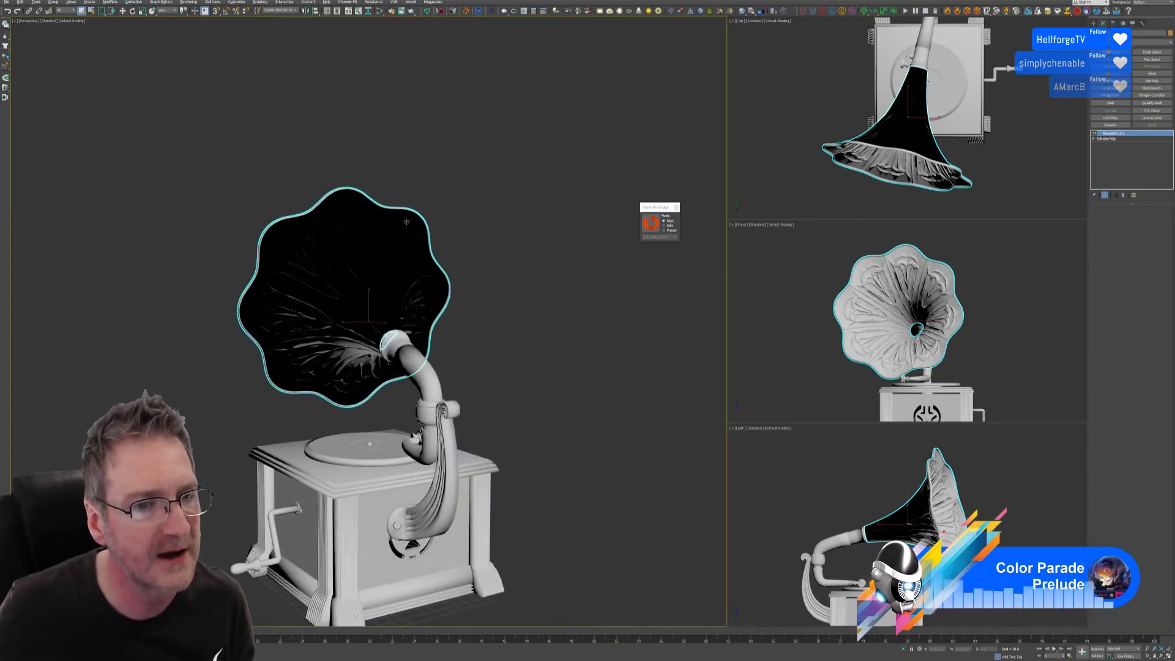
middle_click_drag(451, 367, 428, 392, "alt")
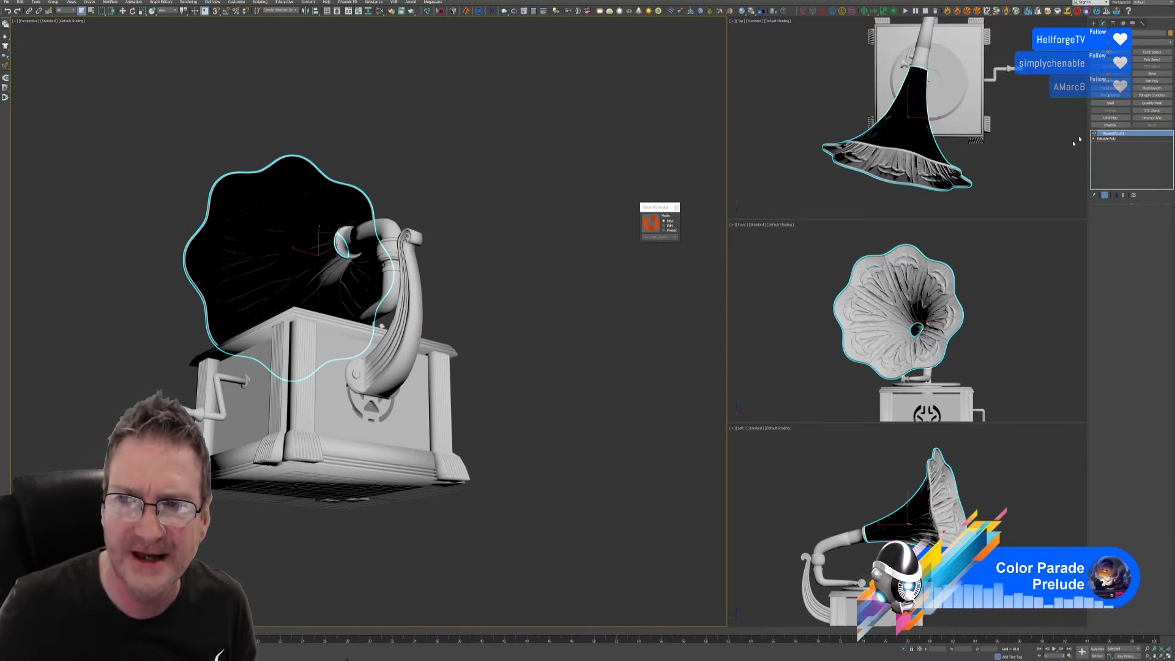
Step: Close the RizomUV bridge and check the cabinet body, inner box and crank handle
left_click(677, 206)
left_click(538, 511)
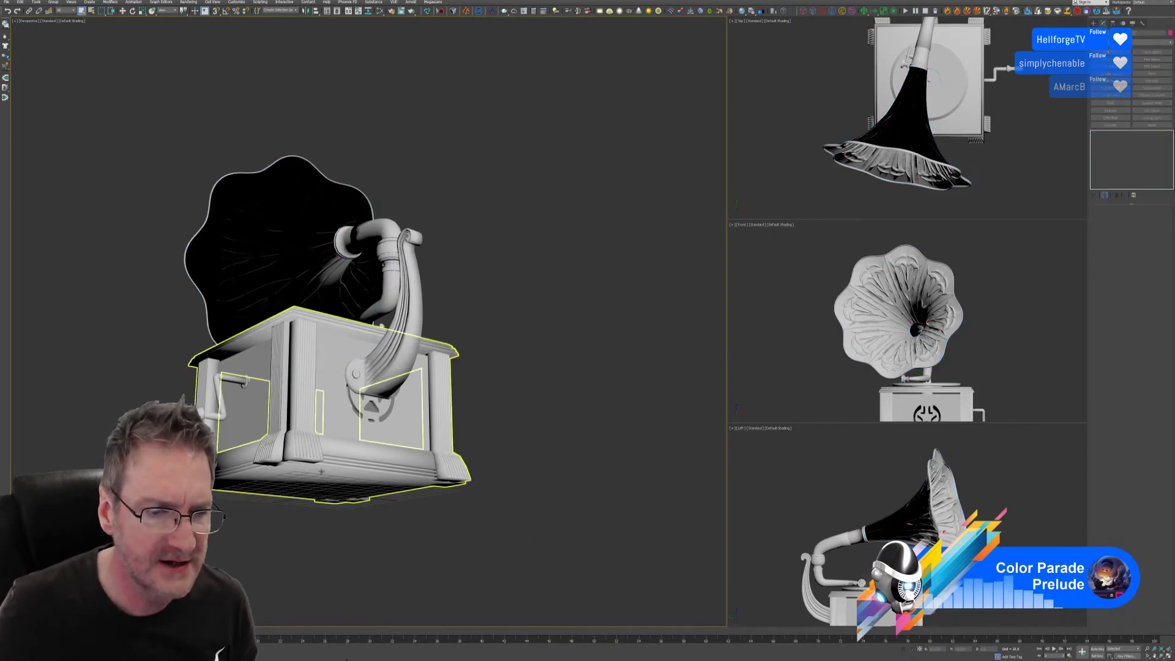
middle_click_drag(327, 544, 393, 546, "alt")
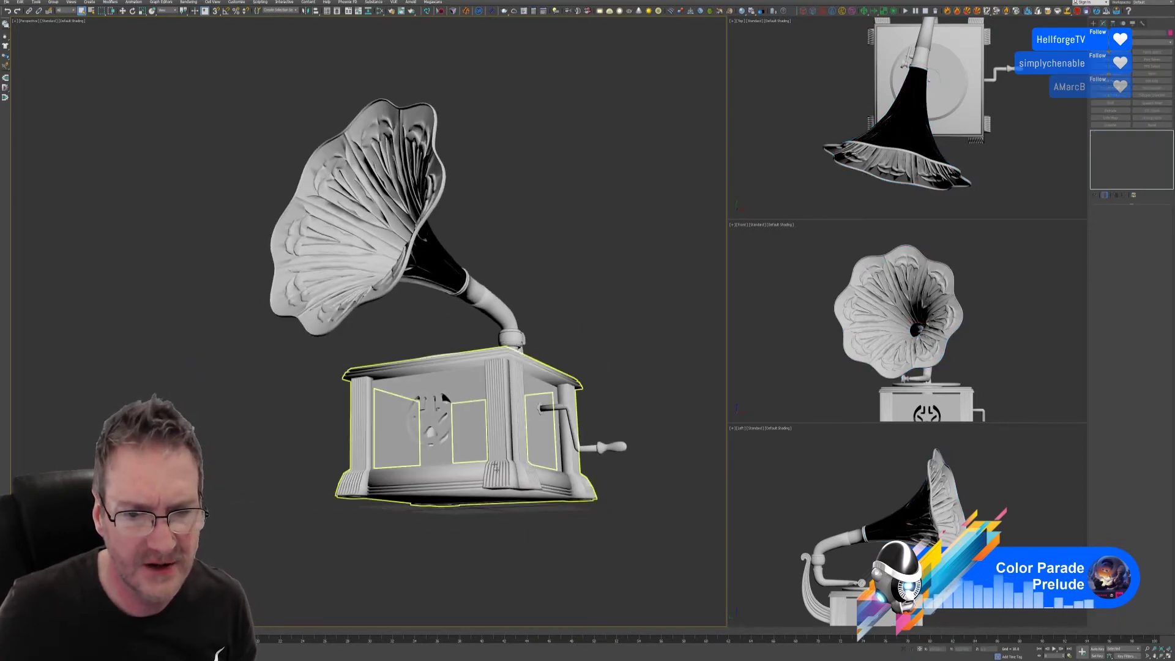
left_click(465, 429)
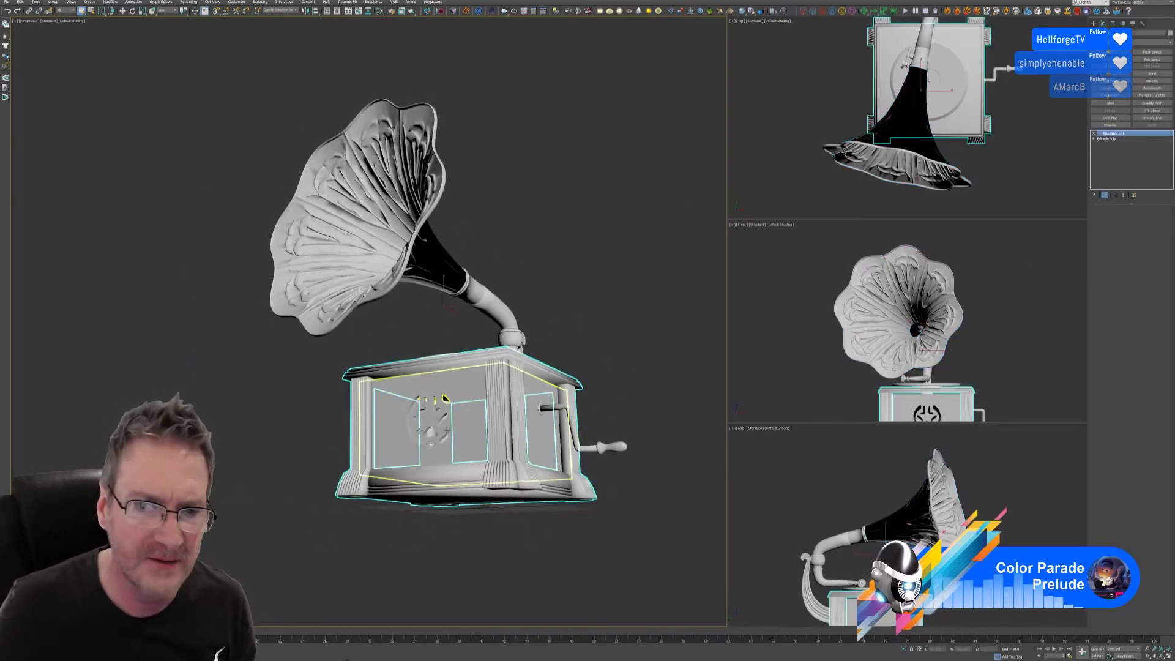
left_click(458, 382)
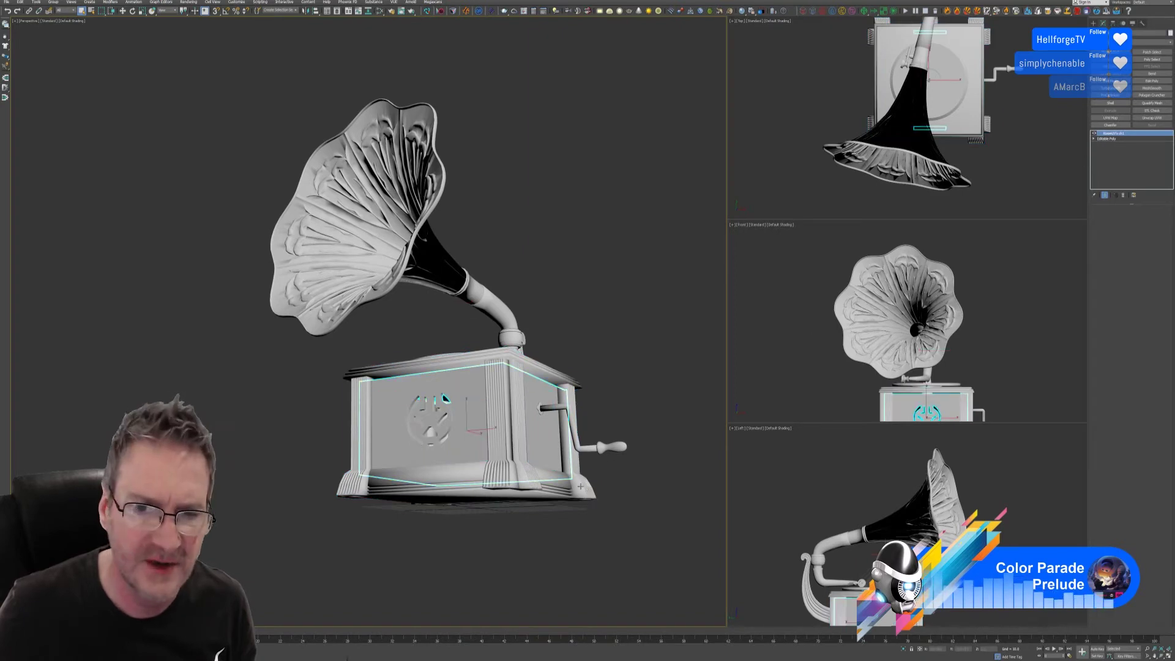
left_click(554, 409)
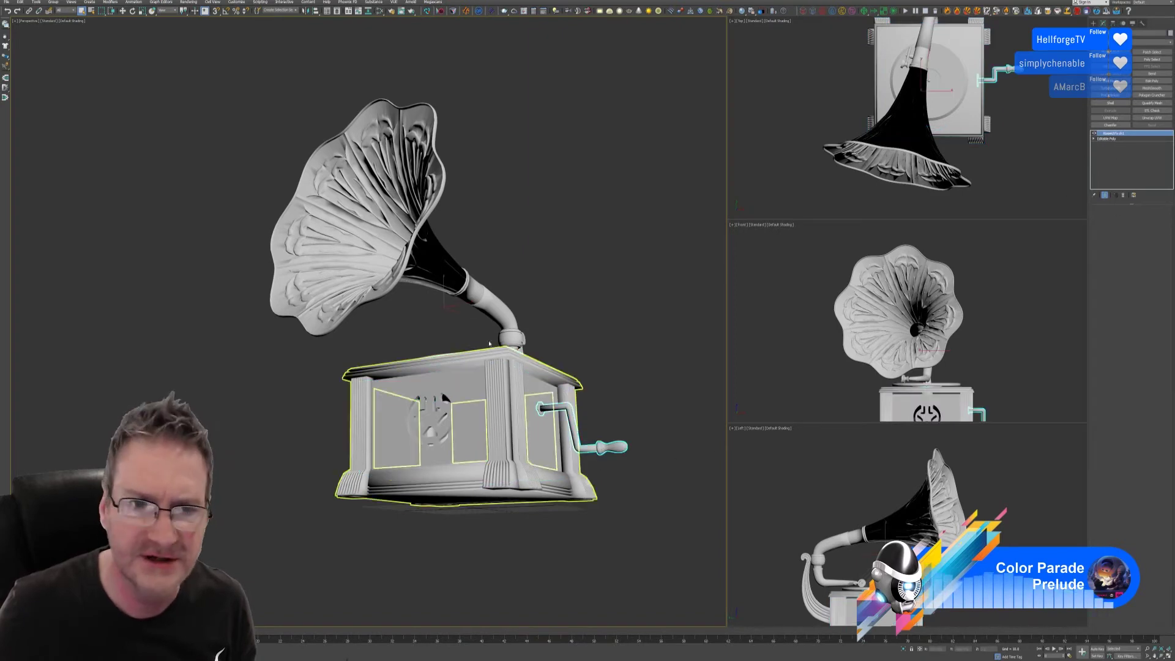
middle_click_drag(489, 344, 484, 353, "alt")
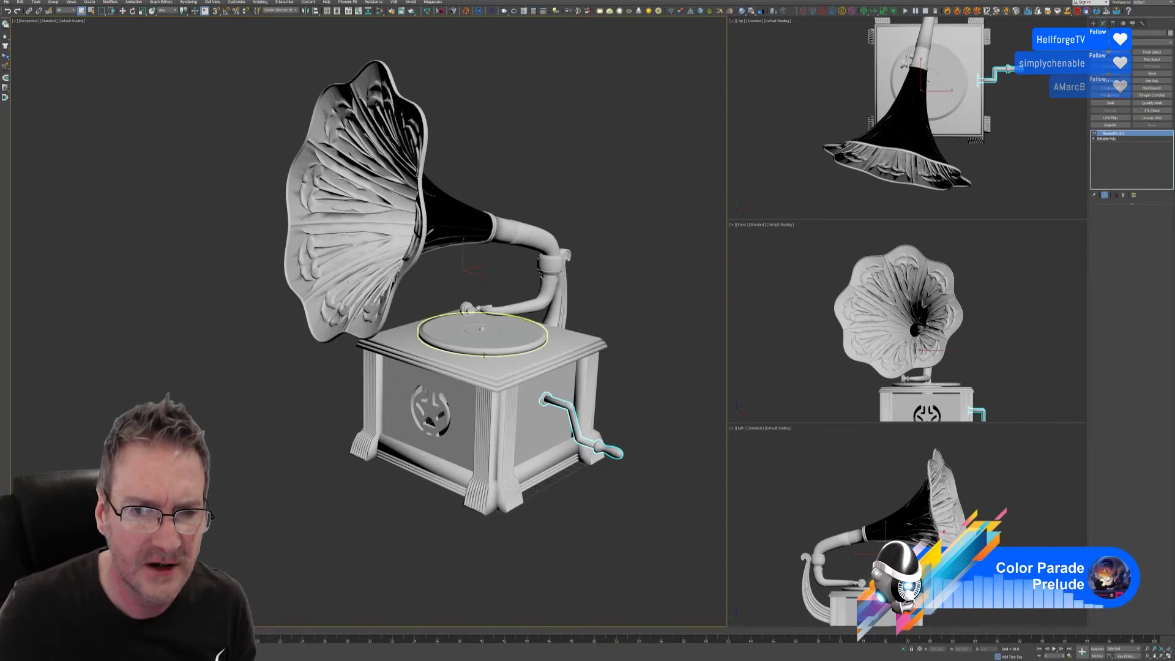
Step: Check the turntable, tonearm head, tonearm tube, support piece and horn one by one
left_click(483, 354)
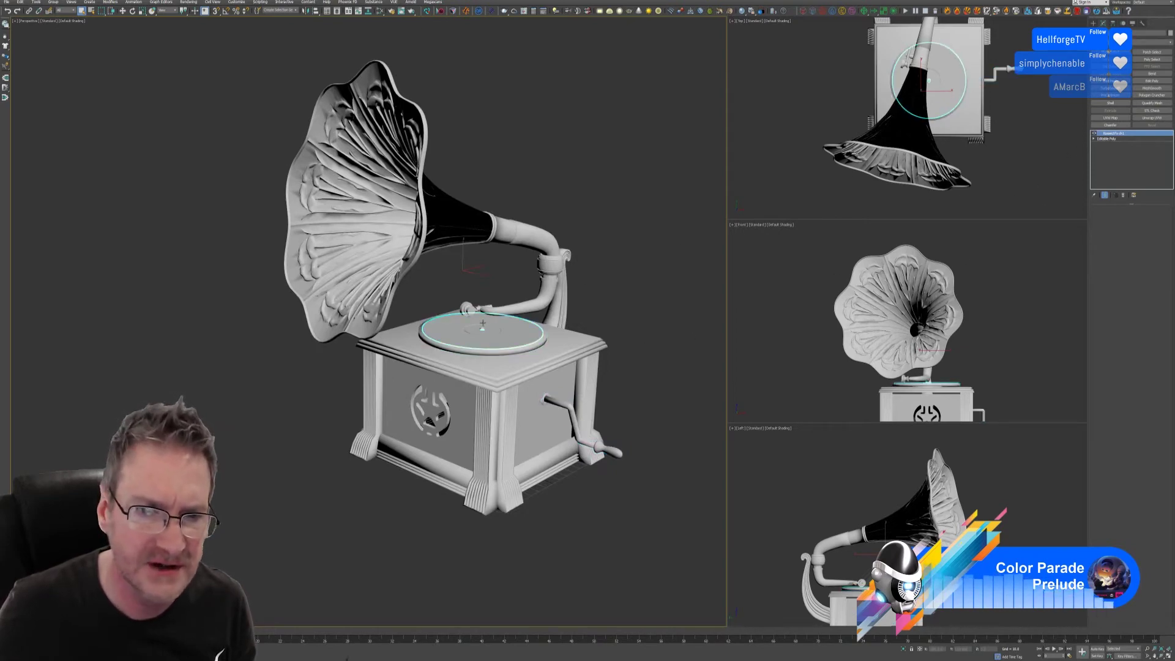
left_click(468, 309)
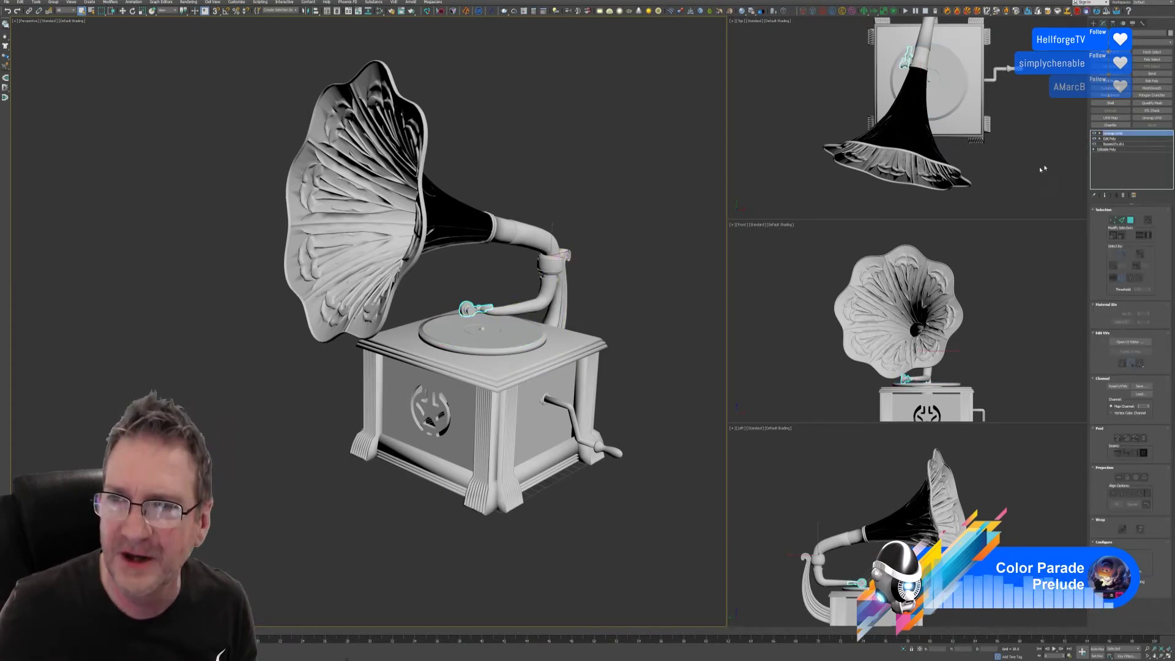
left_click(541, 289)
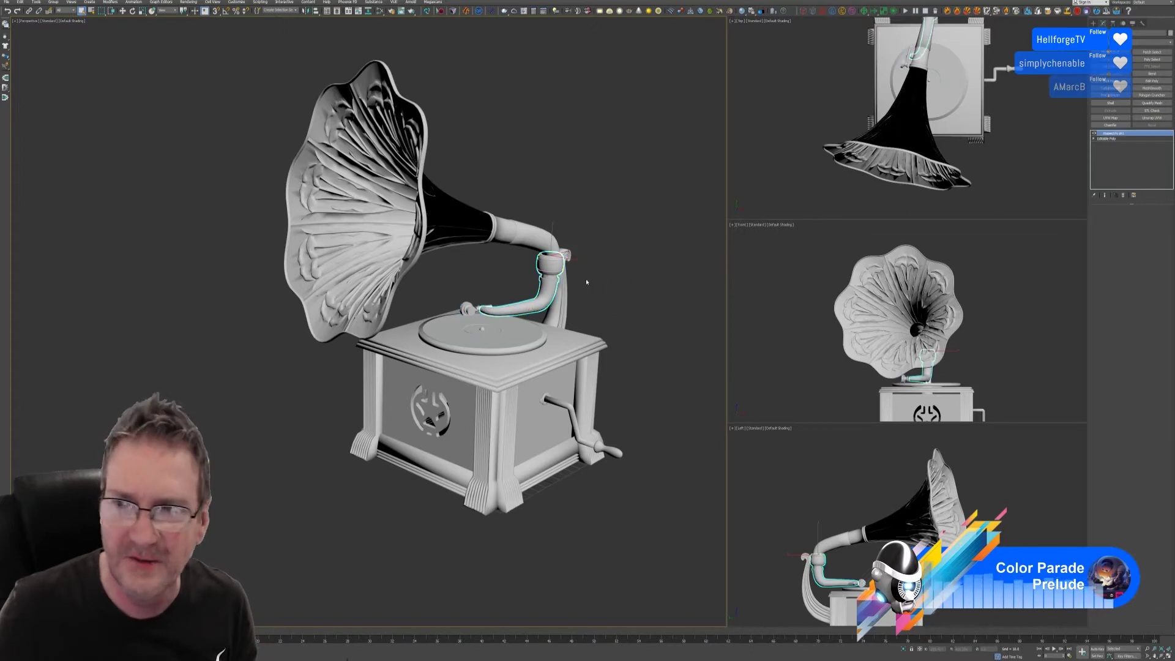
left_click(566, 288)
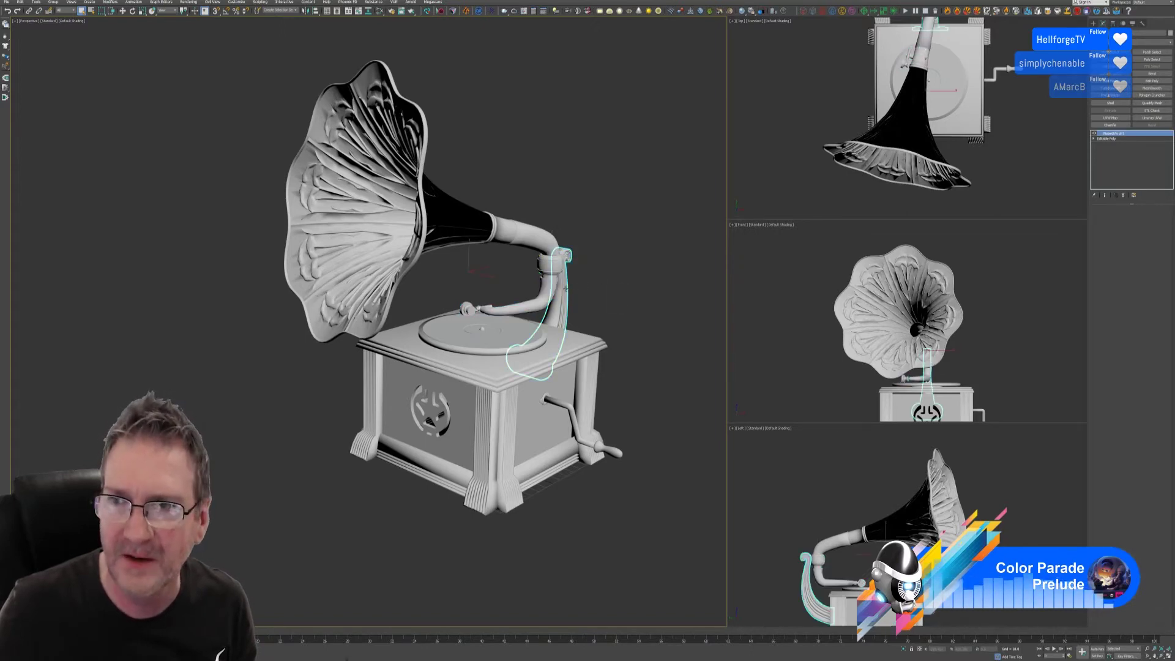
left_click(526, 235)
left_click(487, 227)
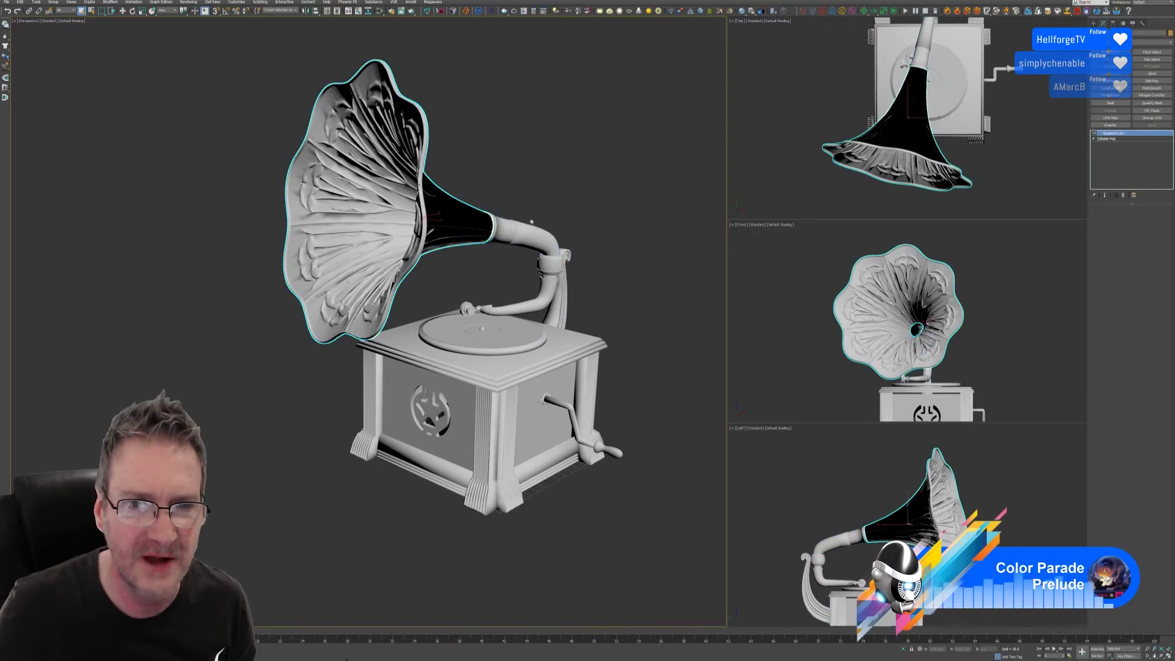
middle_click_drag(531, 222, 585, 195, "alt")
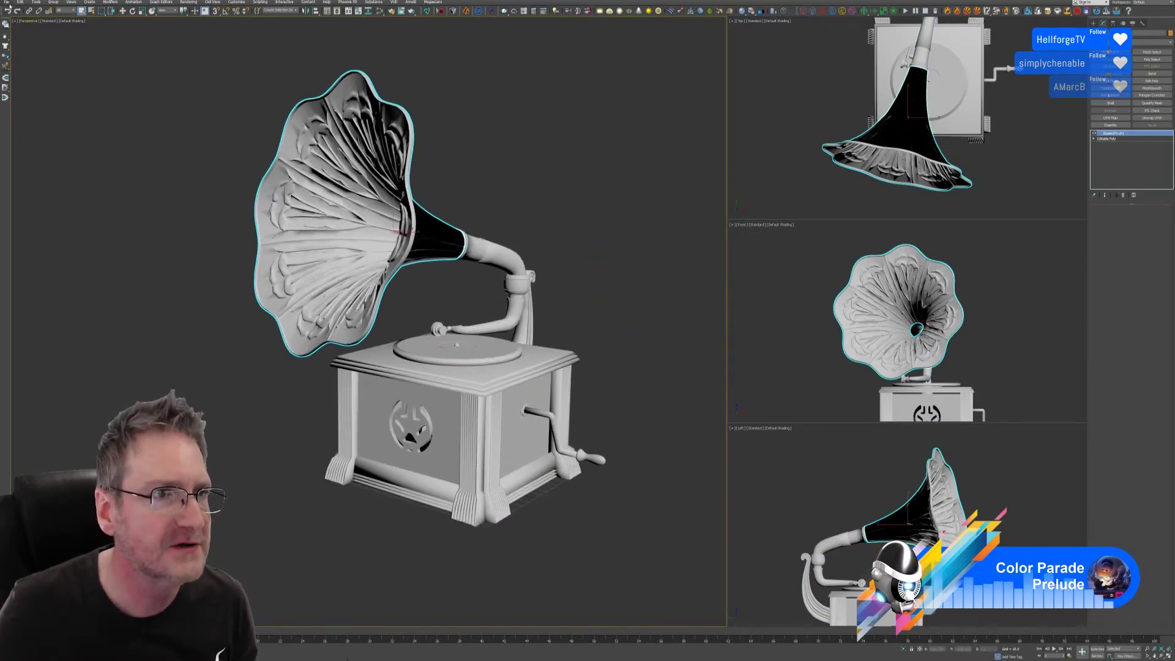
Step: Save the scene, then select the turntable platter and bring up its pivot settings
left_click(6, 2)
left_click(22, 52)
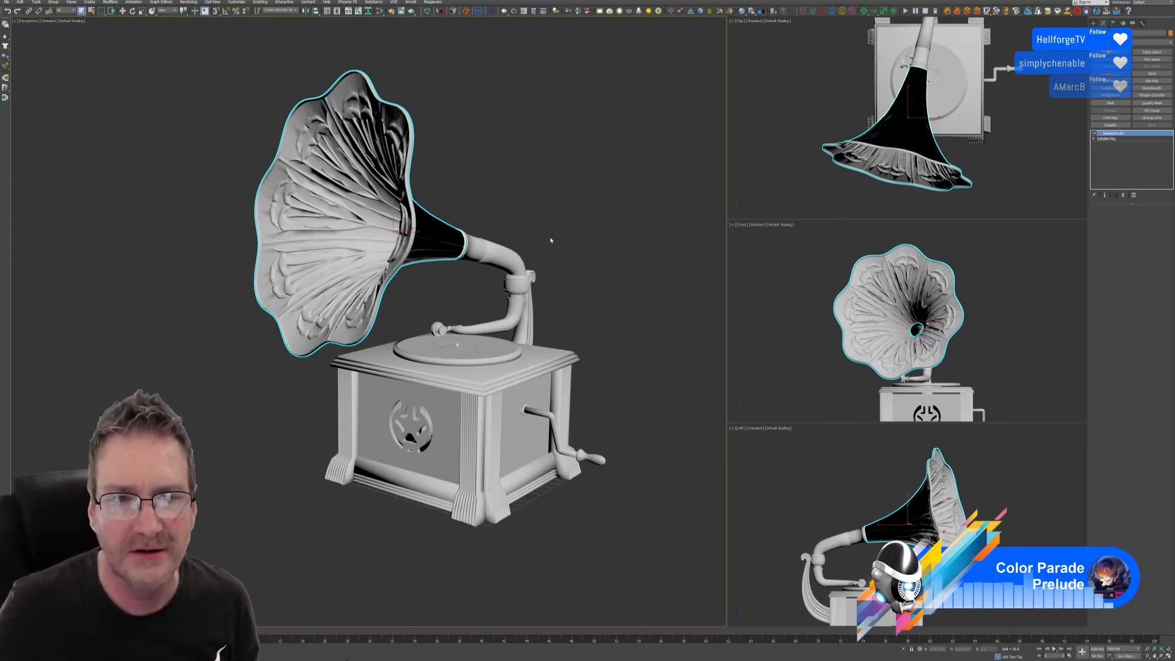
left_click(620, 290)
left_click(493, 350)
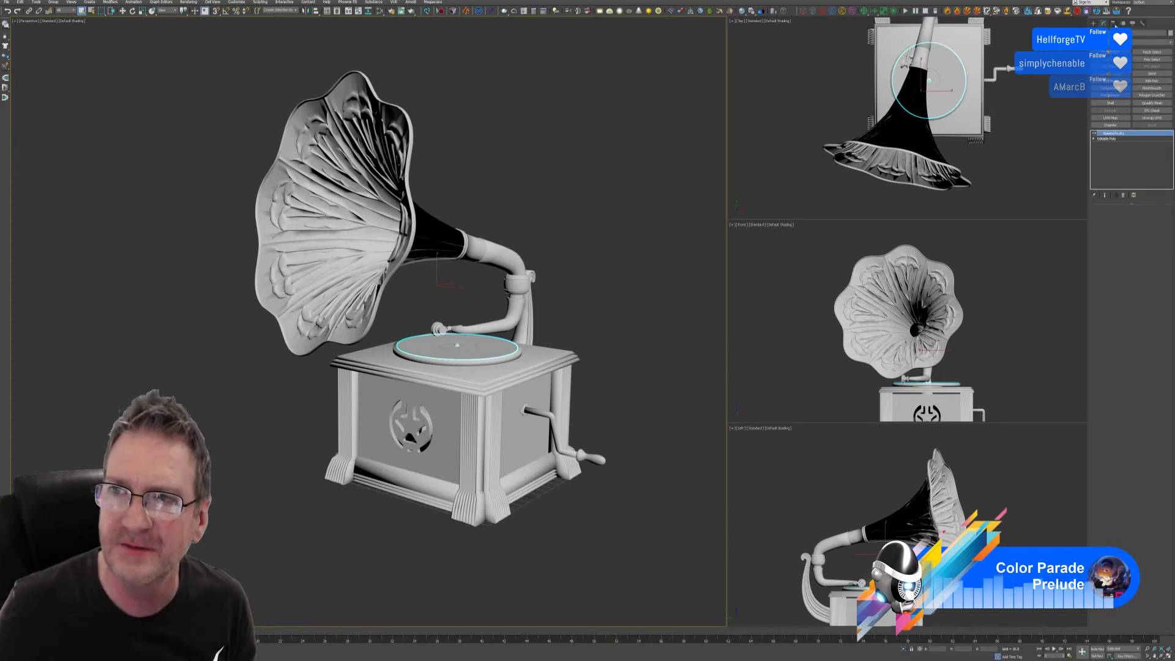
left_click(1114, 23)
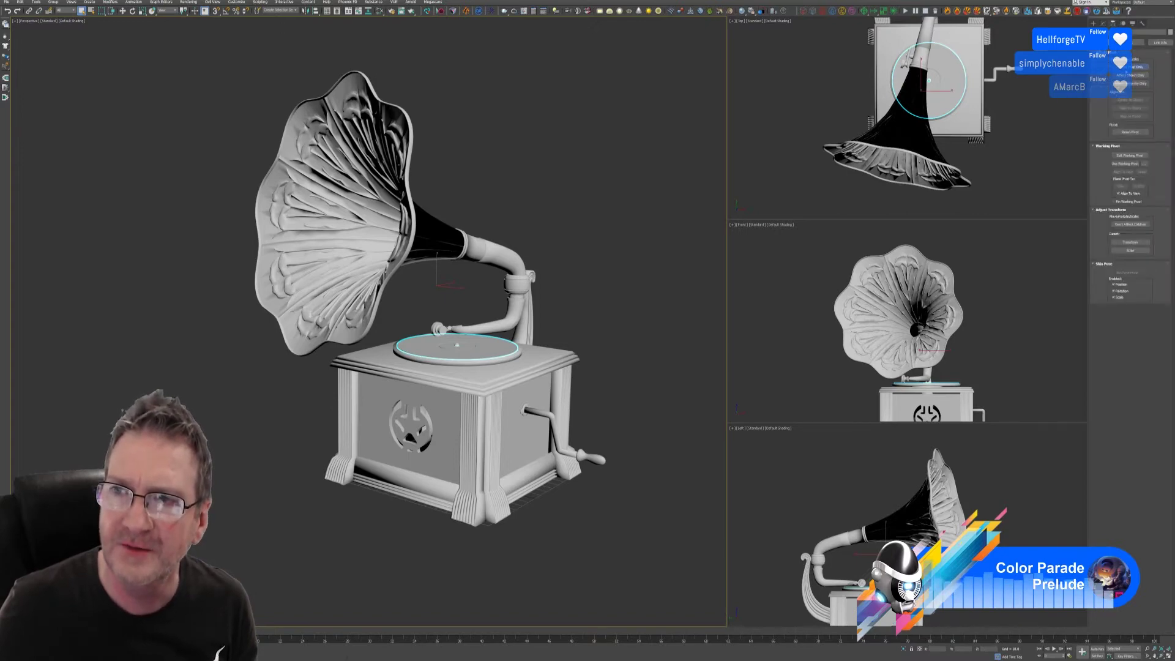
Step: Centre the turntable's pivot on the object with Affect Pivot Only
left_click(1131, 66)
left_click(1132, 99)
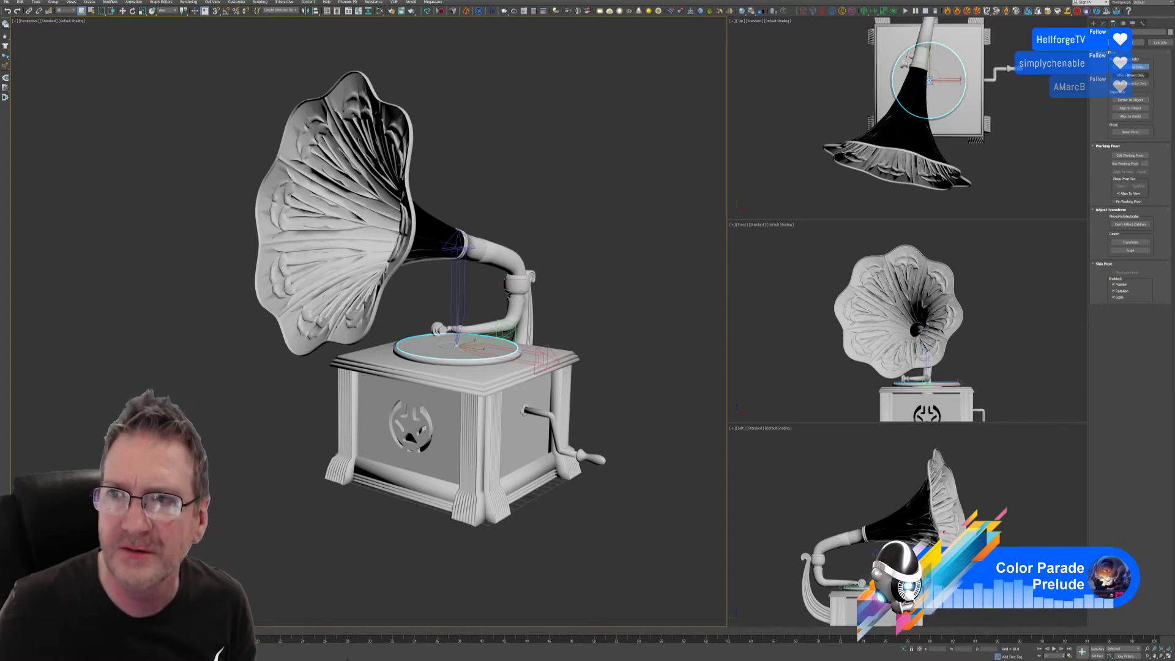
left_click(1131, 66)
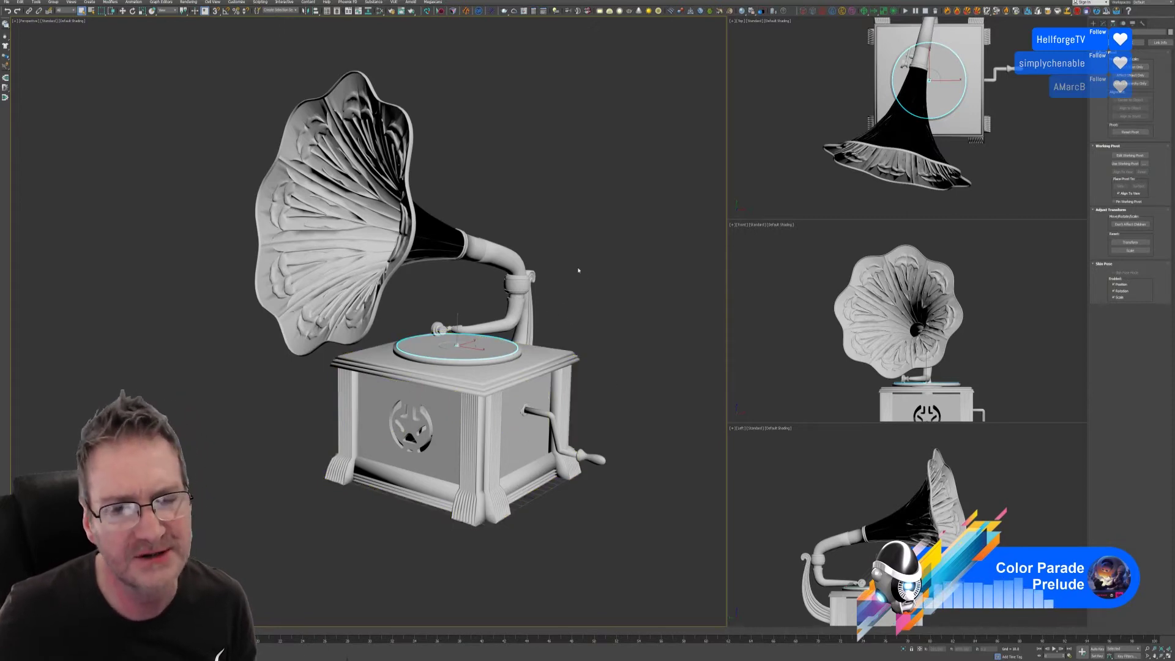
Step: Collapse the cabinet's stack to an editable poly and attach the crank handle to it
middle_click_drag(612, 244, 598, 238, "alt")
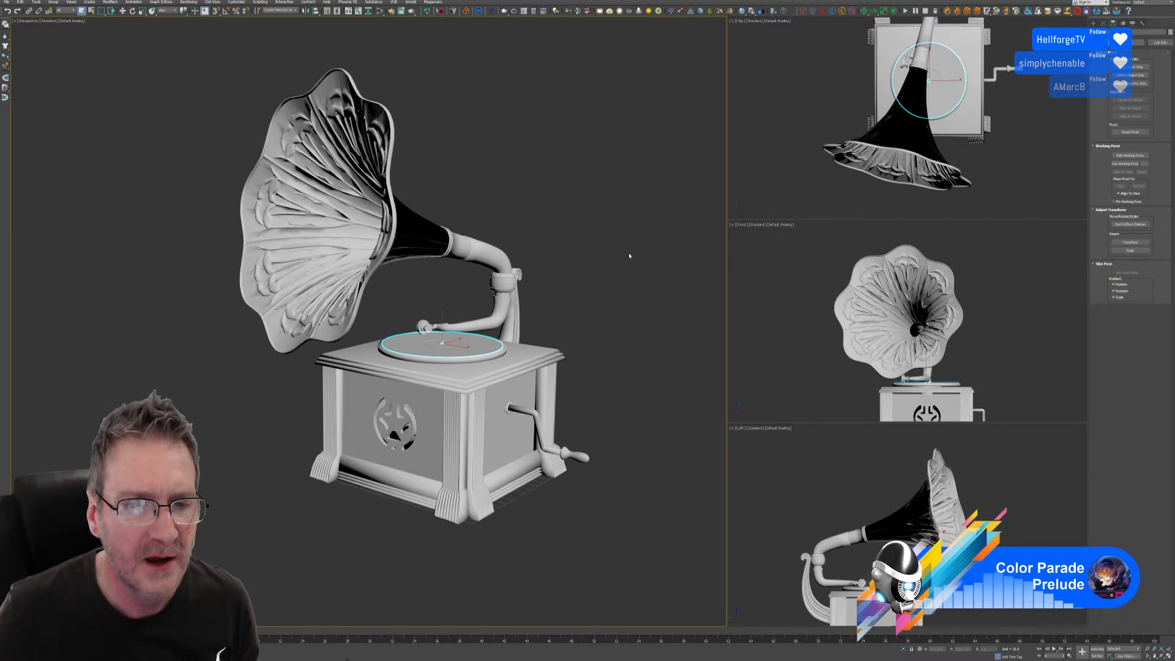
left_click(468, 450)
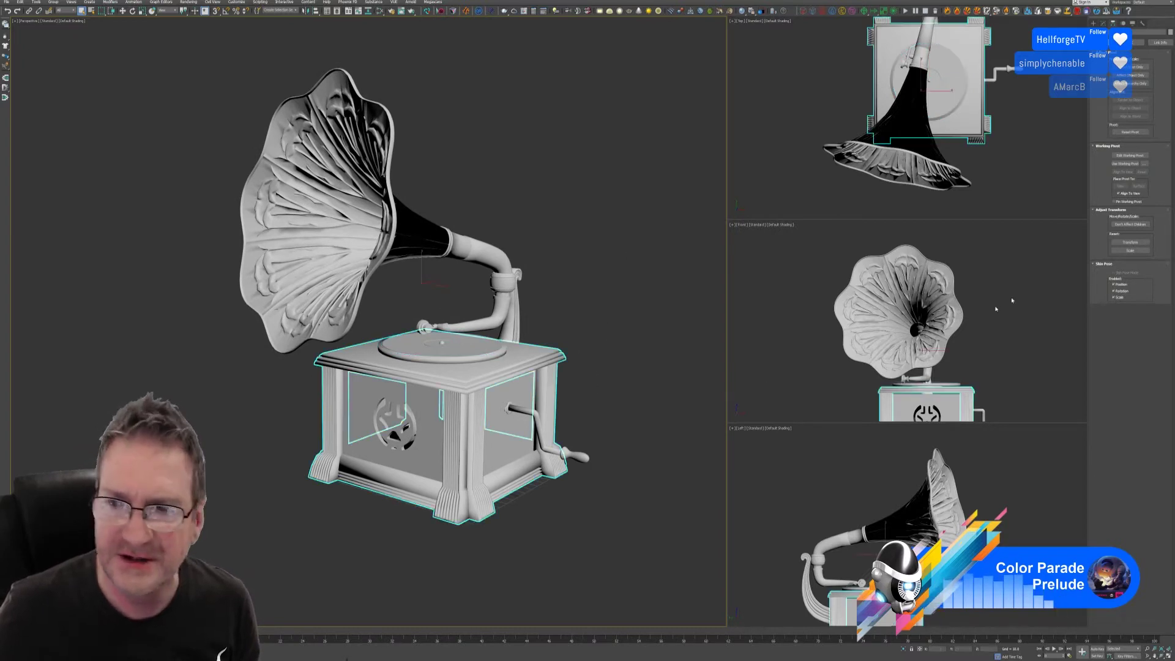
left_click(1103, 22)
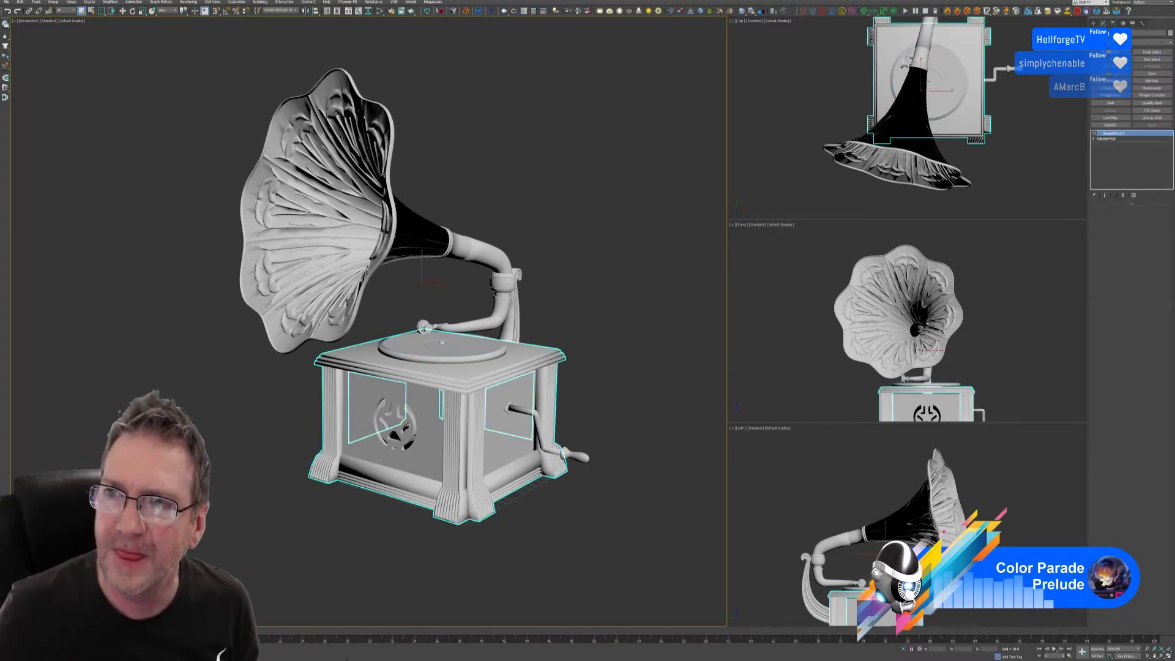
right_click(1113, 133)
left_click(1126, 195)
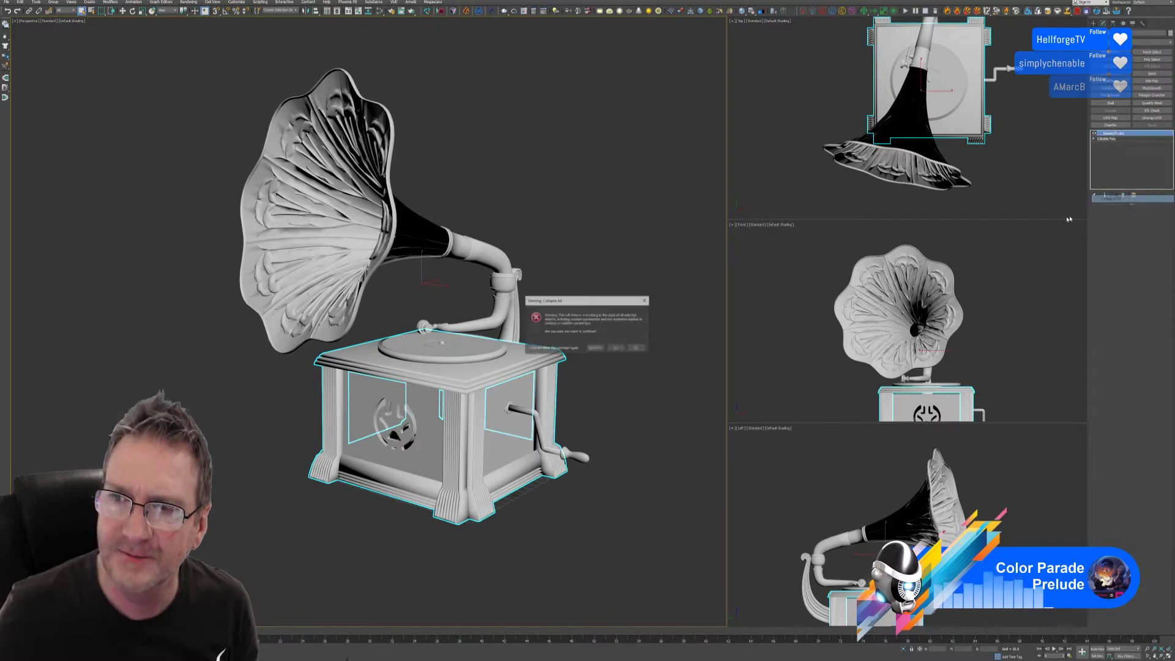
left_click(617, 349)
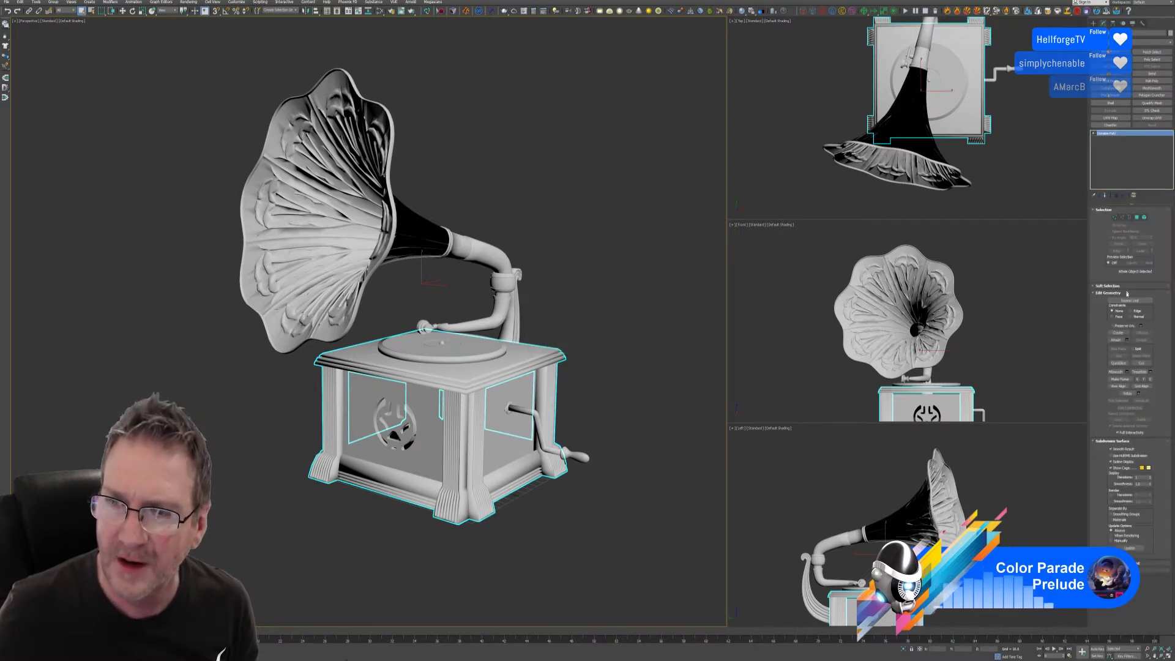
left_click(1116, 339)
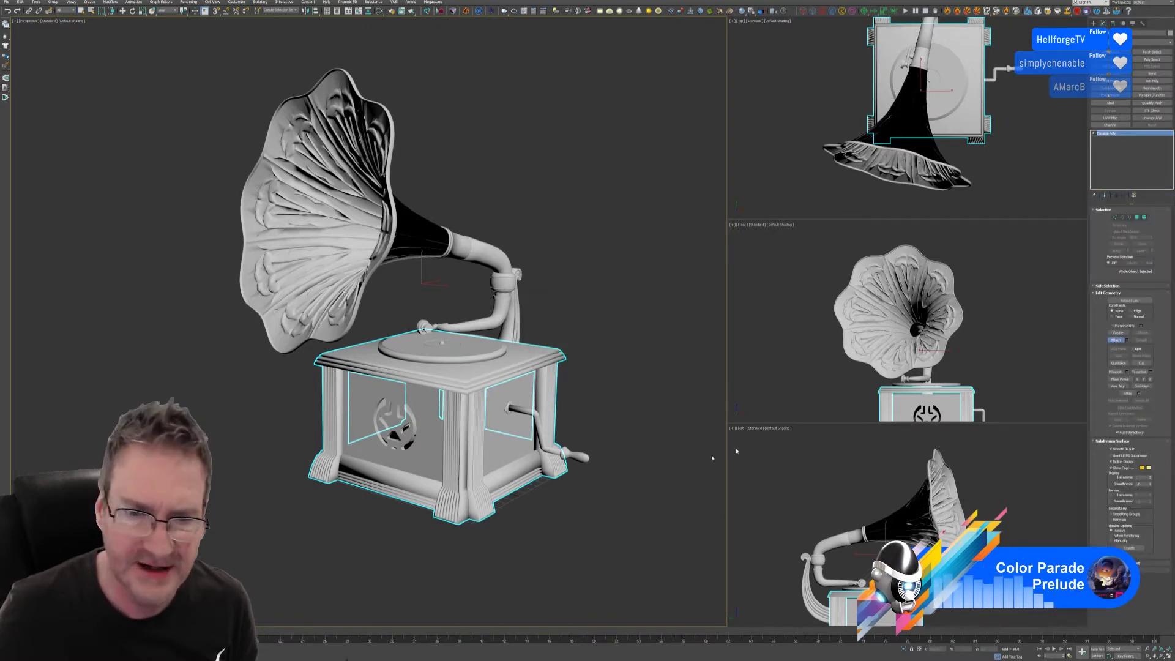
left_click(575, 461)
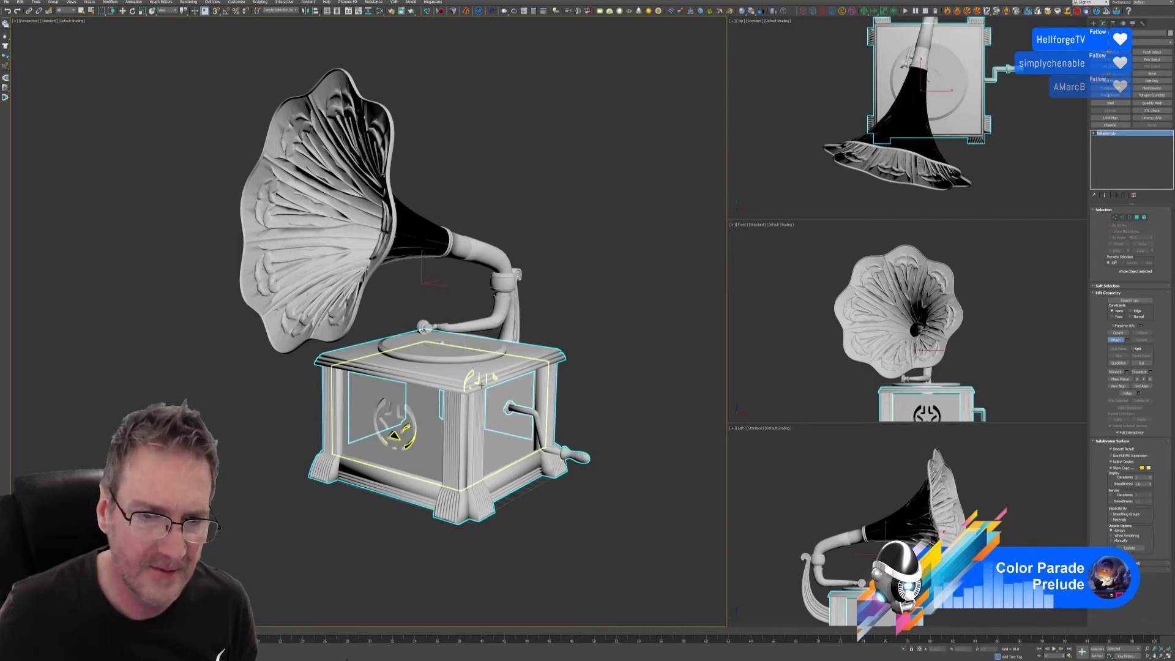
Step: Attach the next part, the turntable disc and the horn's support pipe to the cabinet
left_click(457, 366)
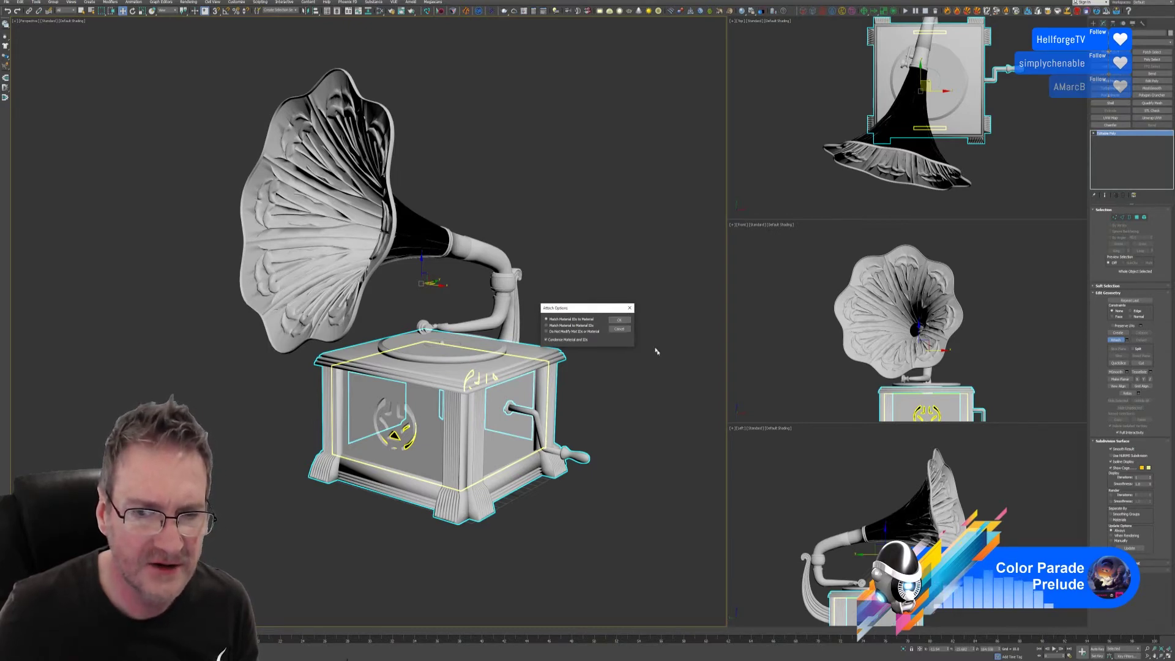
left_click(620, 320)
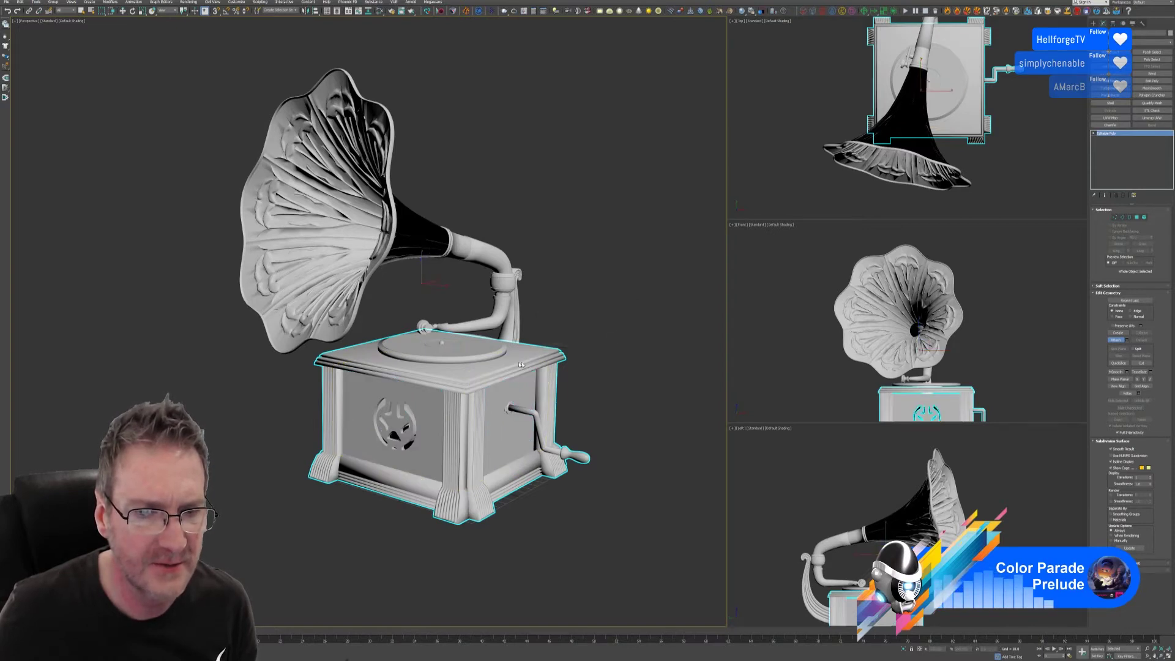
left_click(461, 361)
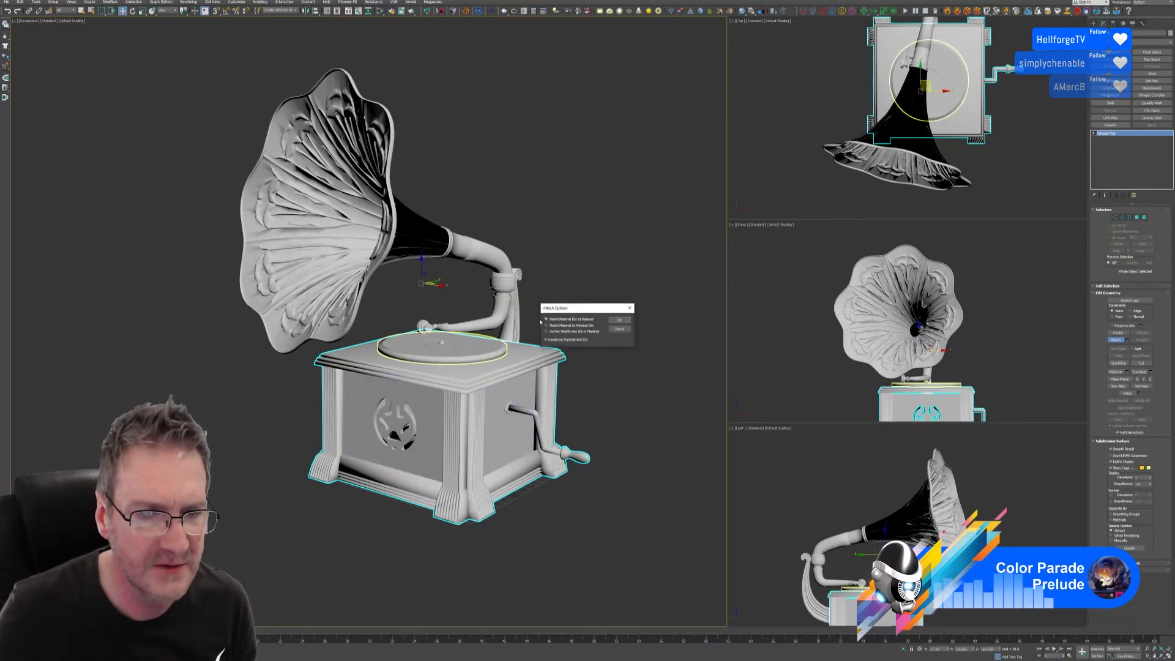
left_click(603, 317)
middle_click_drag(603, 317, 582, 336)
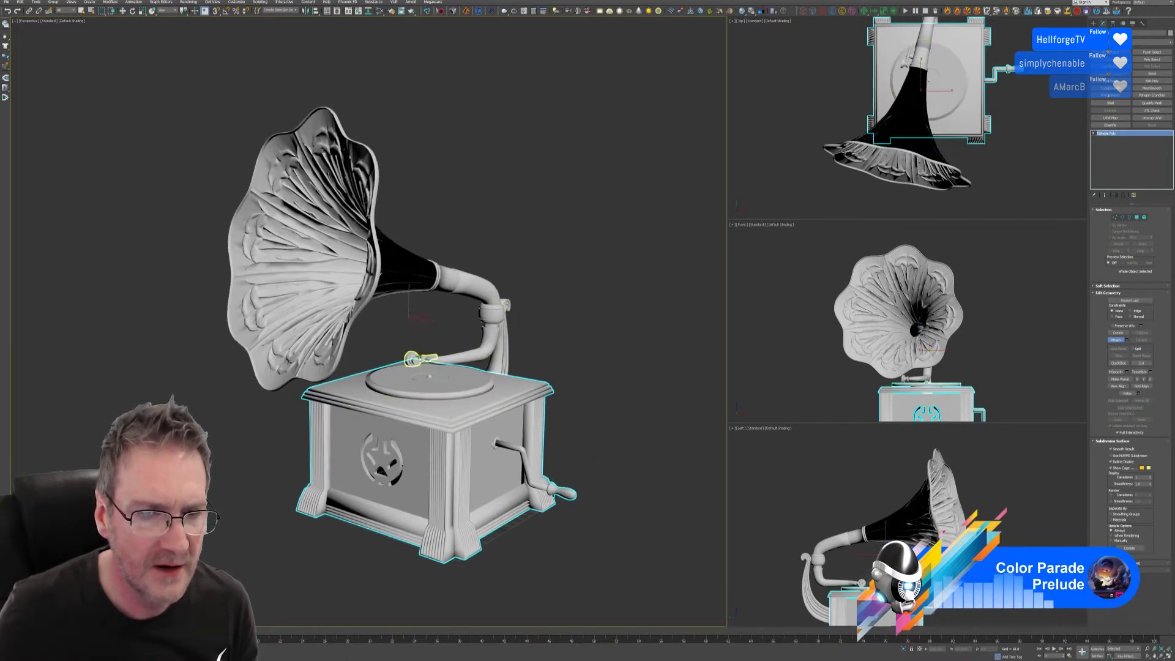
left_click(504, 353)
left_click(619, 319)
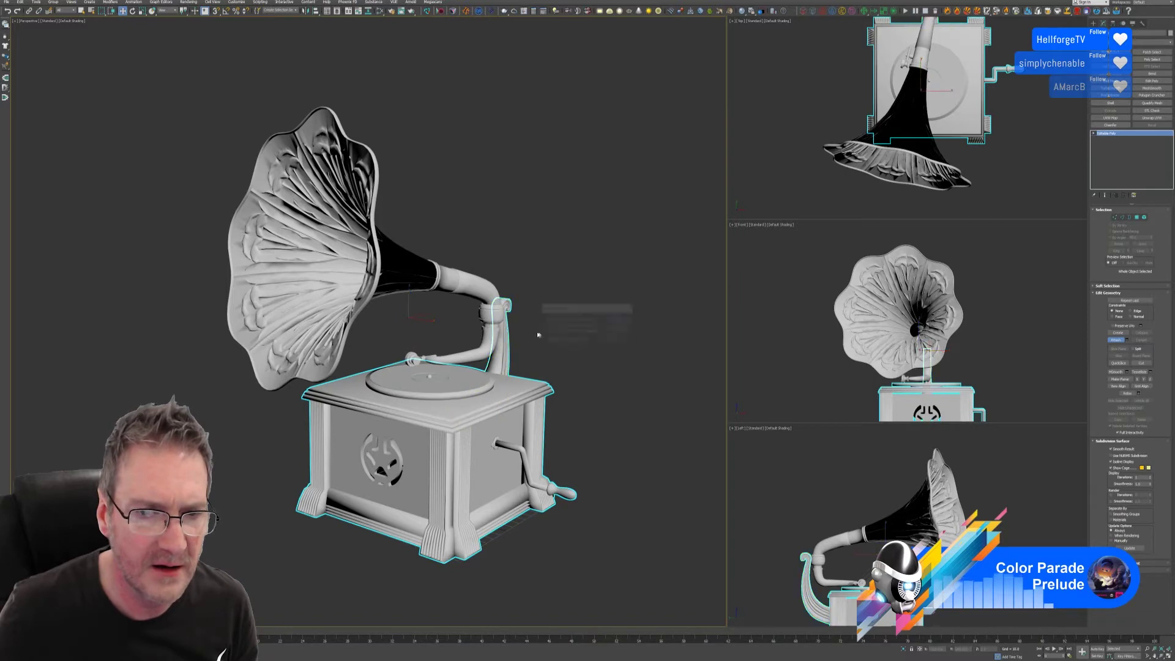
Step: Attach the needle arm, tone-arm knob, horn neck and horn, then drag the merged gramophone along X
left_click(493, 348)
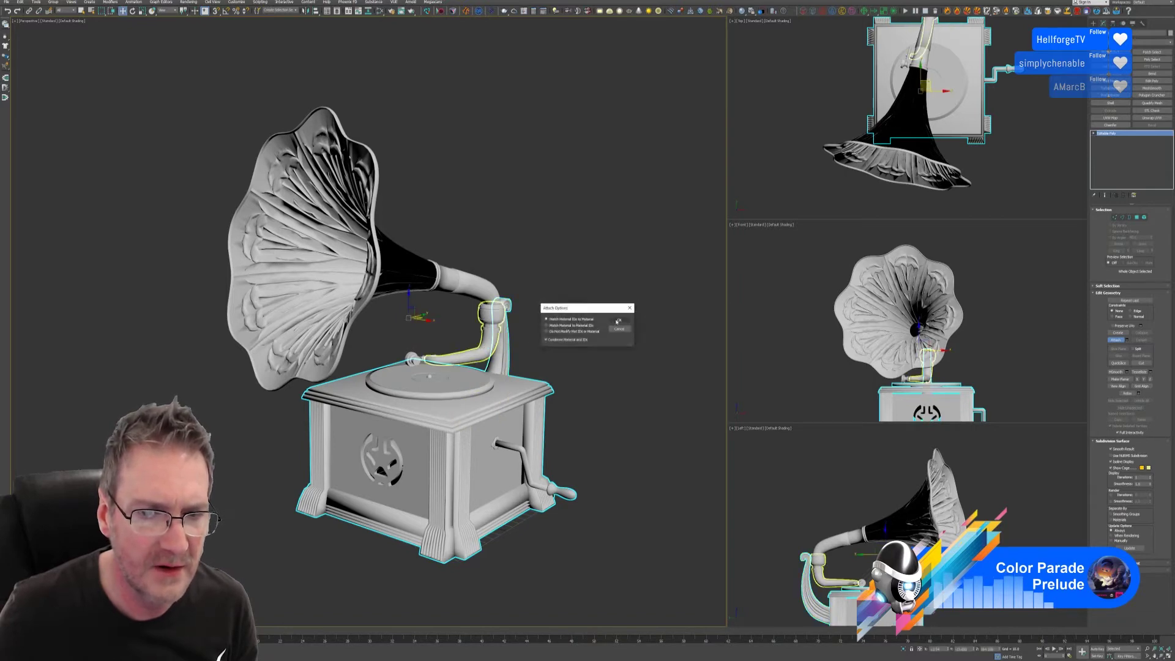
left_click(619, 320)
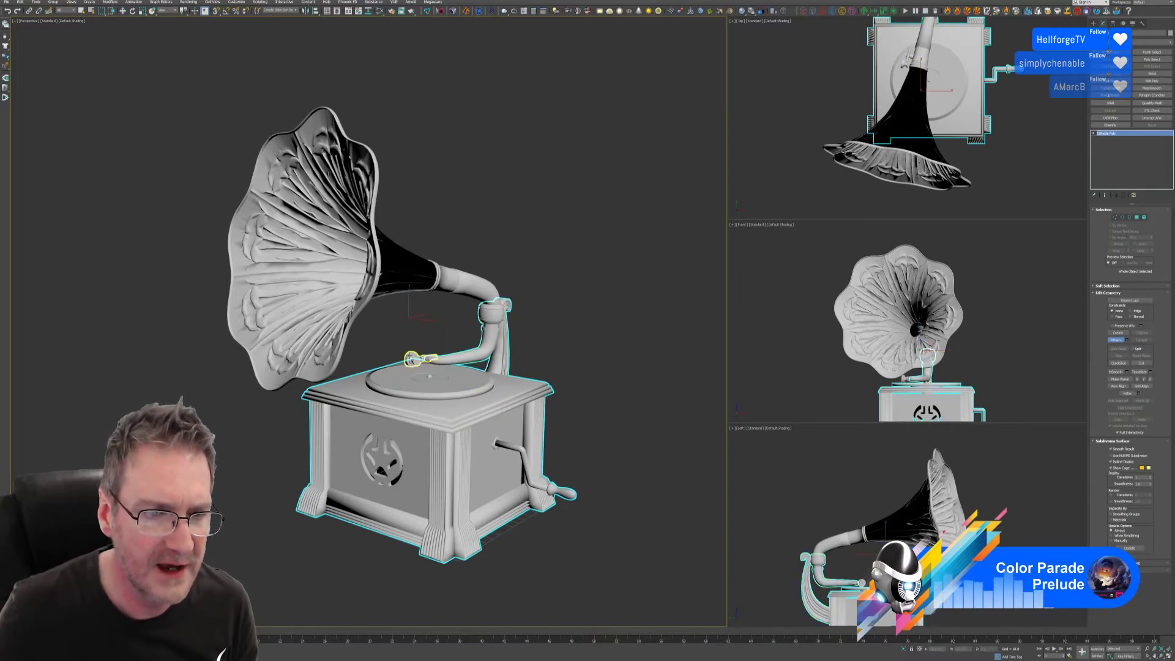
left_click(412, 359)
left_click(619, 319)
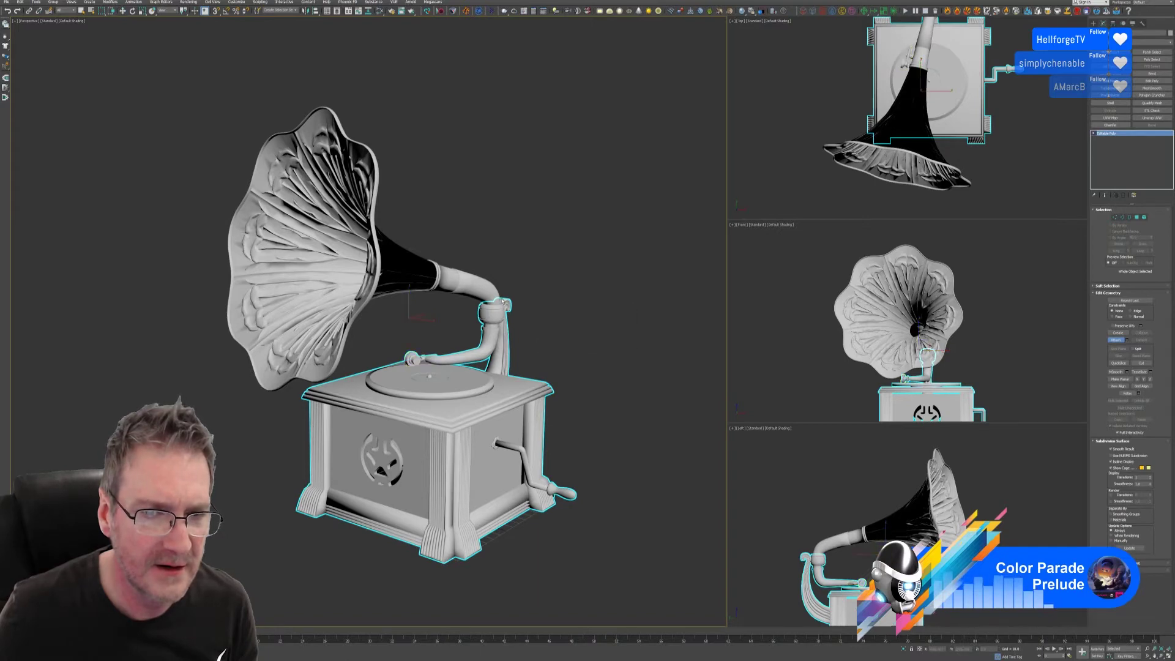
left_click(503, 301)
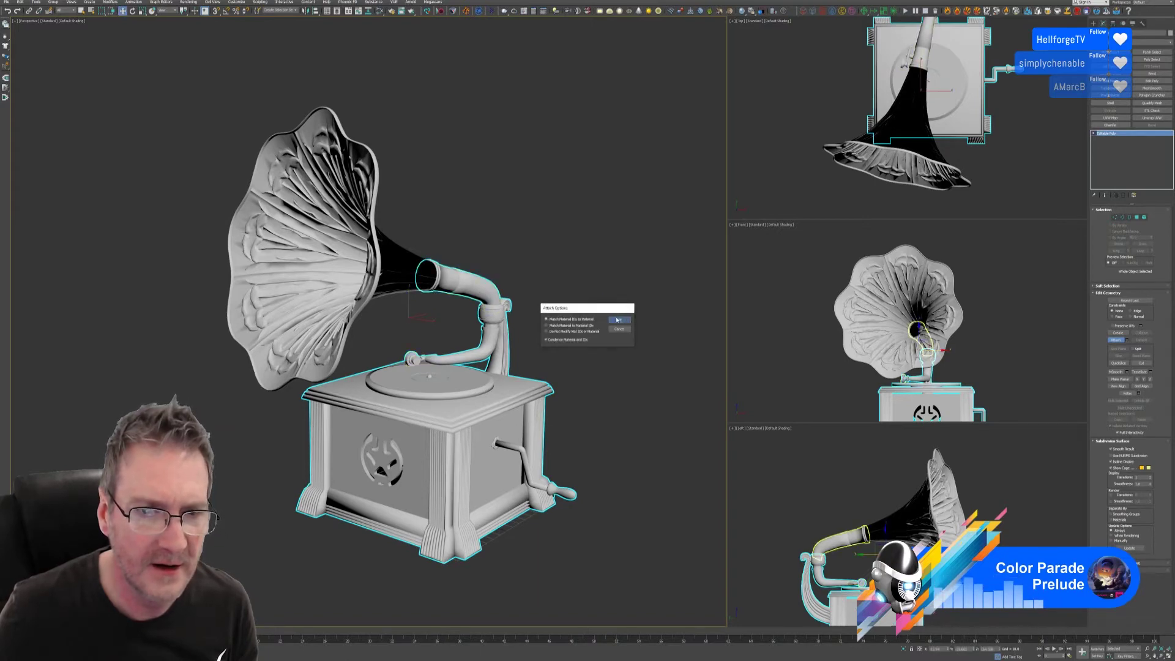
left_click(618, 320)
left_click(393, 267)
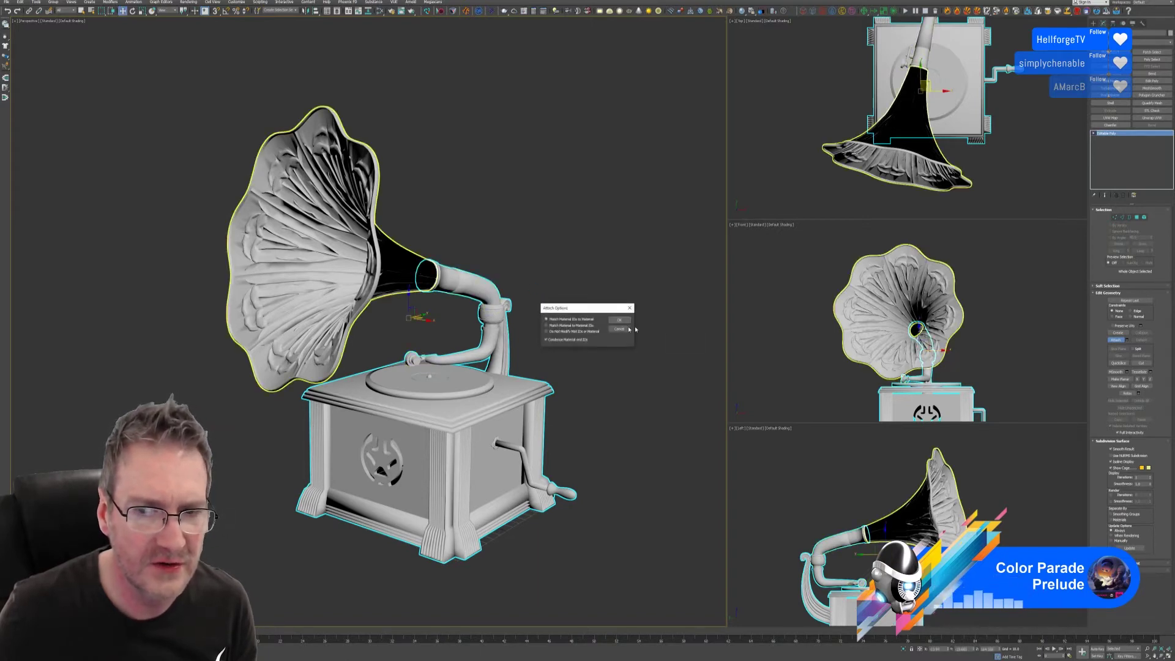
left_click(619, 320)
middle_click_drag(618, 336, 592, 361, "alt")
left_click(1115, 340)
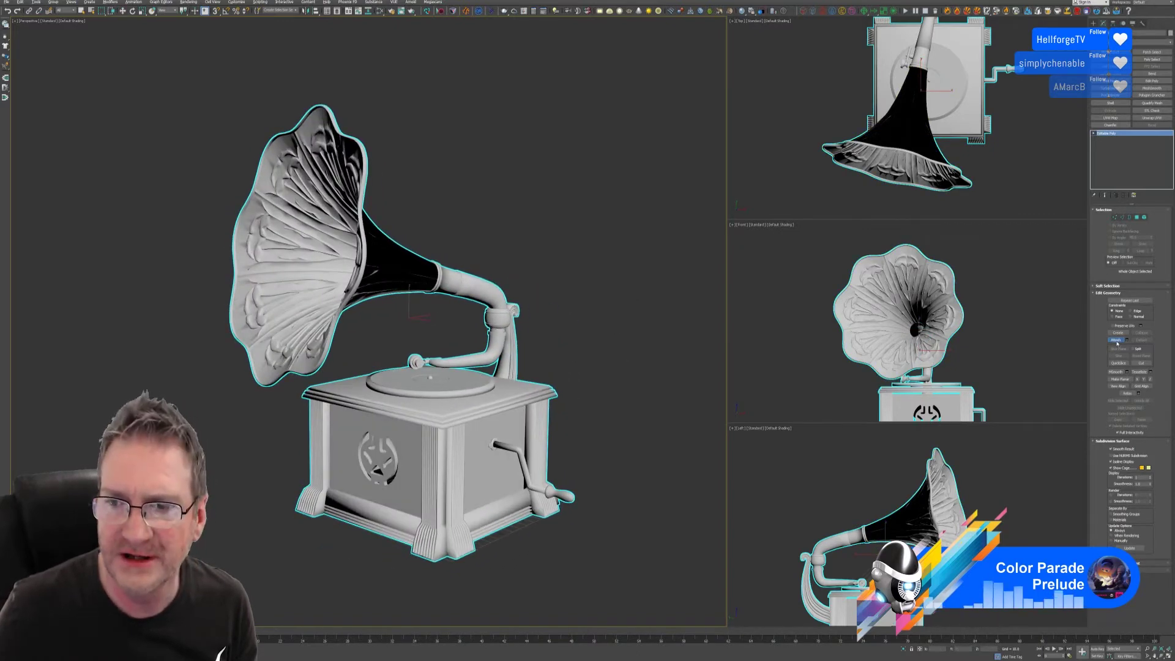
key("w")
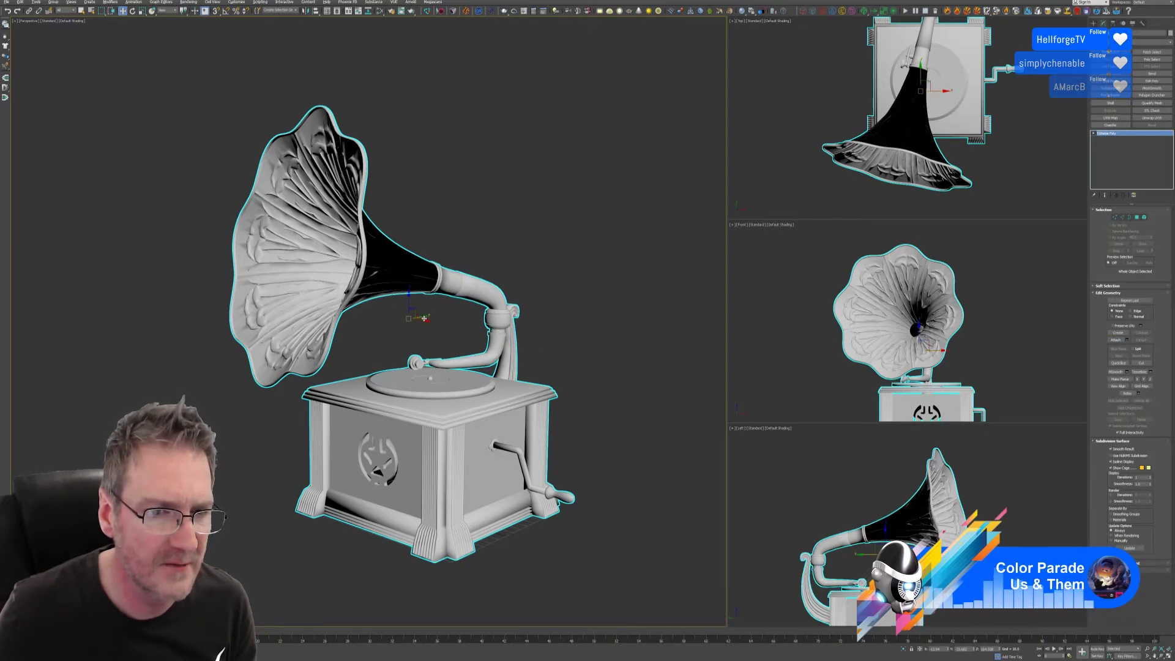
left_click_drag(427, 318, 929, 374)
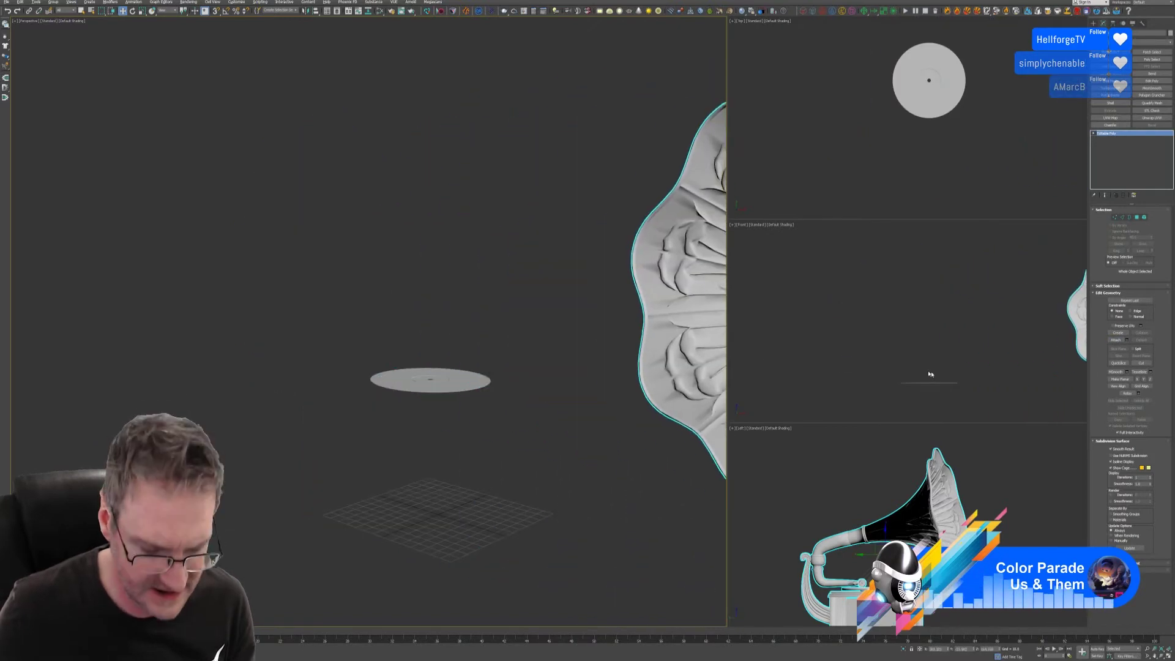
Step: Cancel the move and drag the gramophone's pivot down to the cabinet's base using Affect Pivot Only
right_click(912, 361)
middle_click_drag(562, 282, 551, 273, "alt")
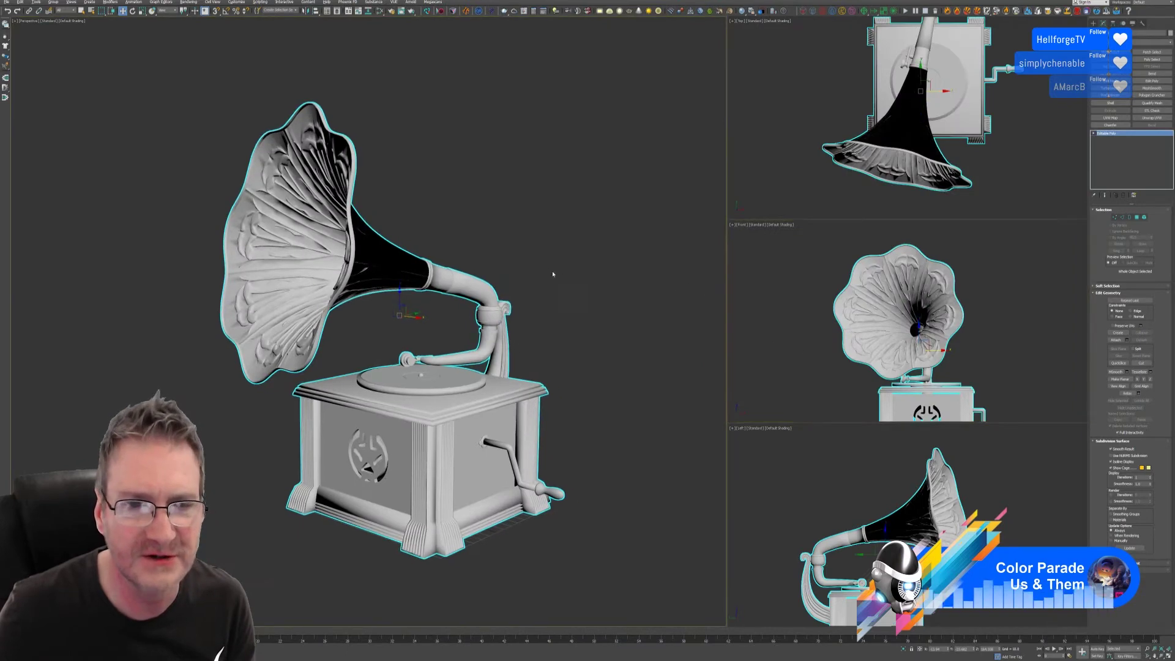
left_click(1113, 23)
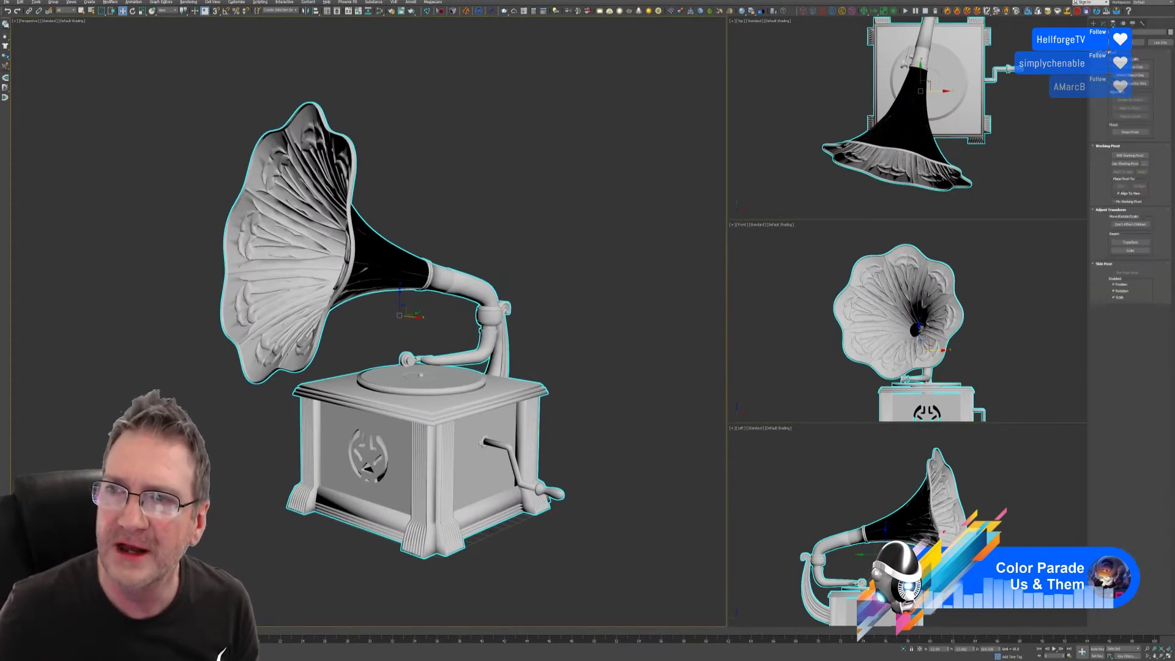
left_click(1132, 67)
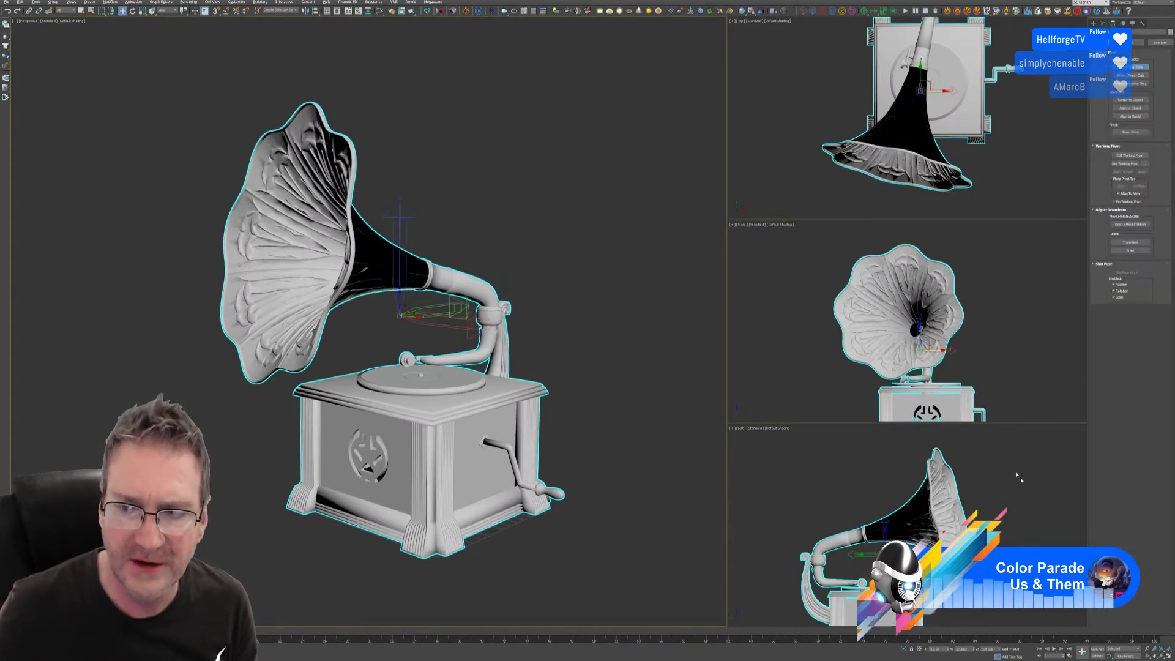
middle_click_drag(881, 547, 881, 465)
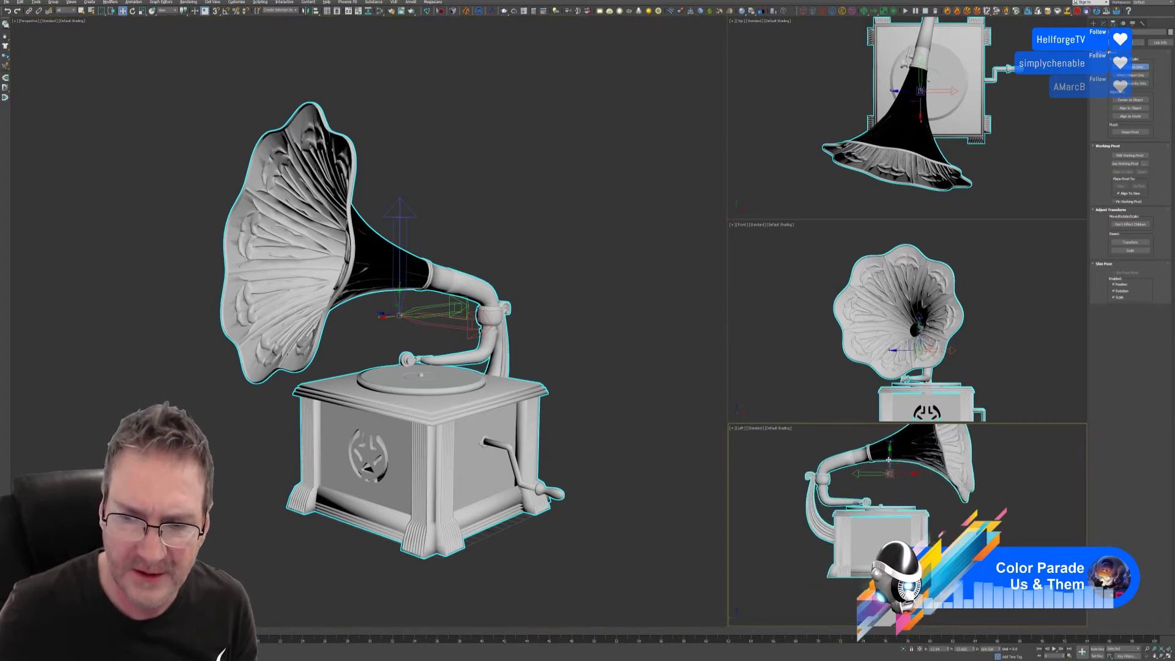
left_click_drag(890, 473, 889, 566)
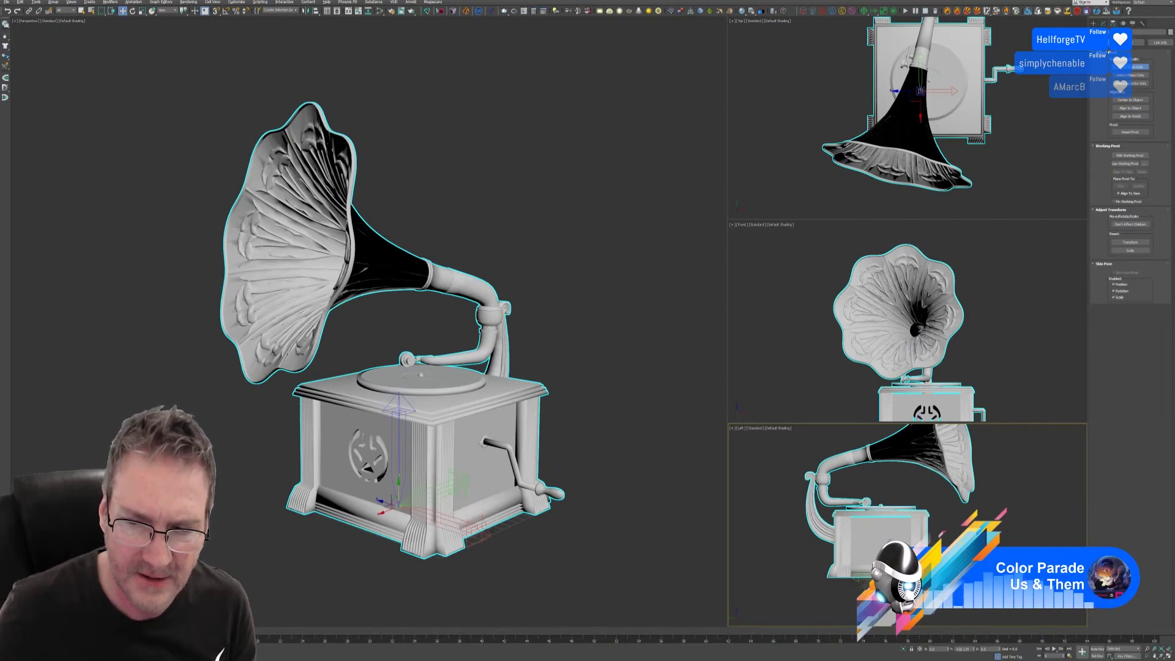
mouse_move(514, 560)
middle_mouse_down("alt")
mouse_move(608, 543)
mouse_move(533, 563)
mouse_move(508, 538)
middle_mouse_up("alt")
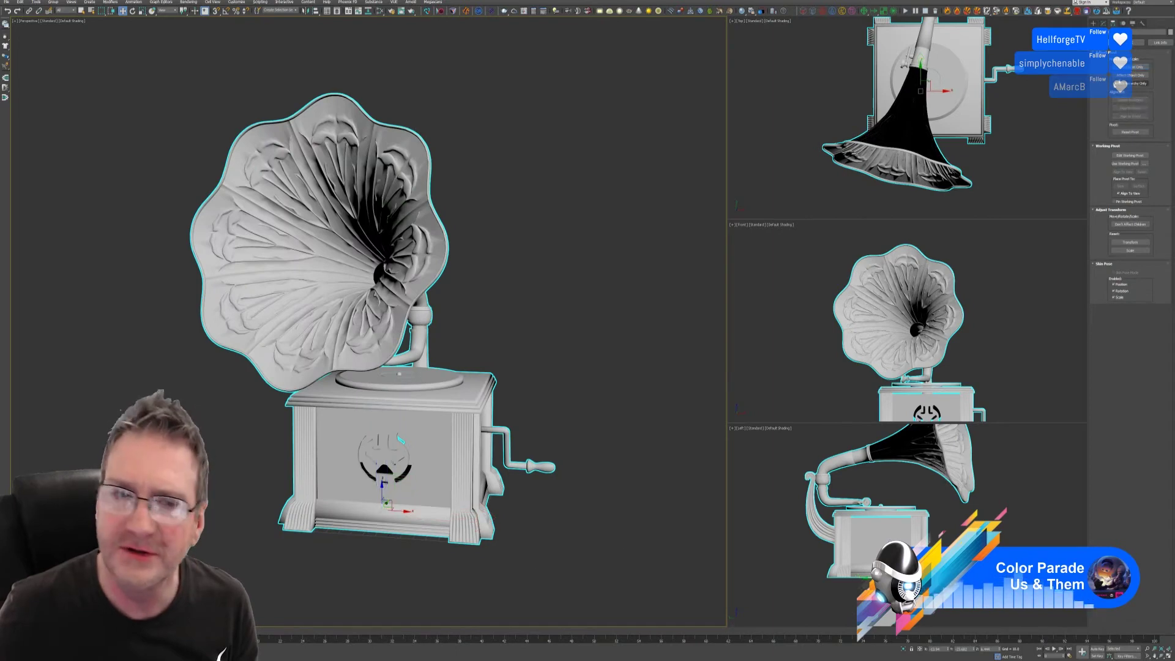
middle_click_drag(467, 372, 547, 276, "alt")
key("m")
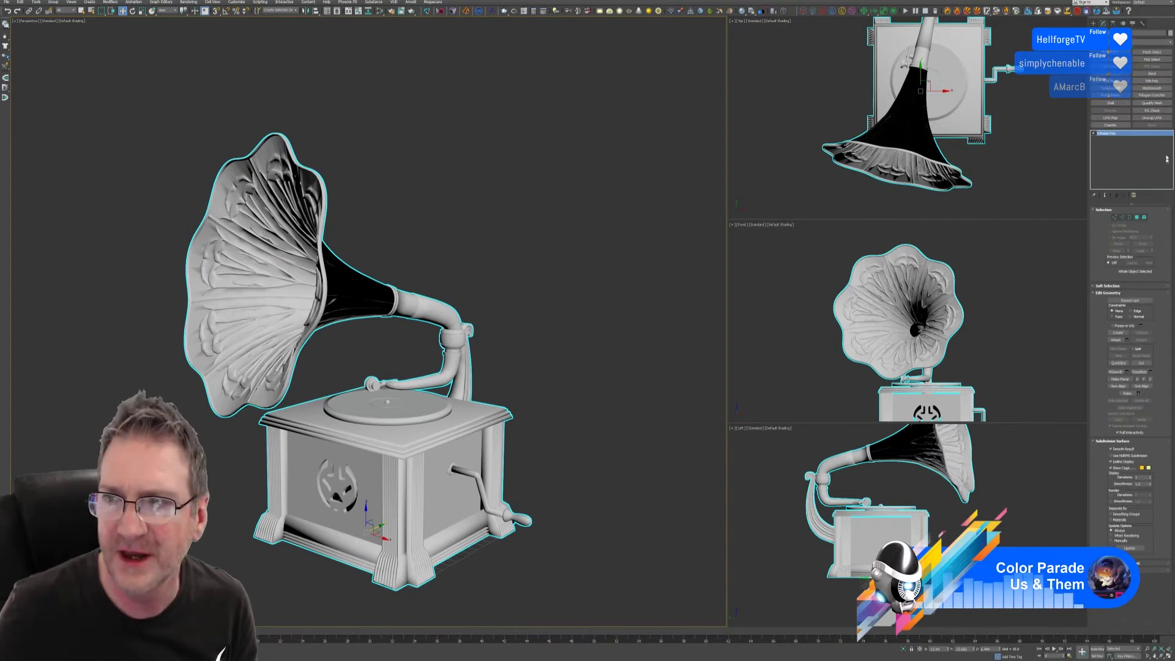
Step: Add an Unwrap UVW modifier, select all UV faces in the UV Editor to review them, then close it
left_click(1151, 117)
left_click(1127, 343)
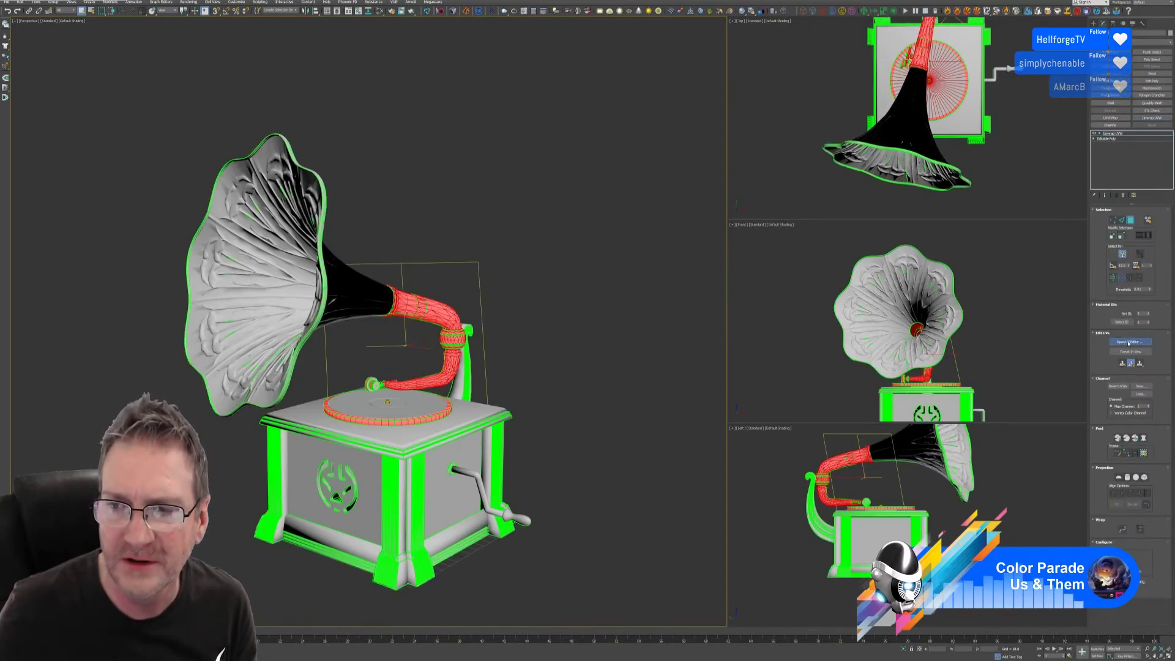
key("ctrl+a")
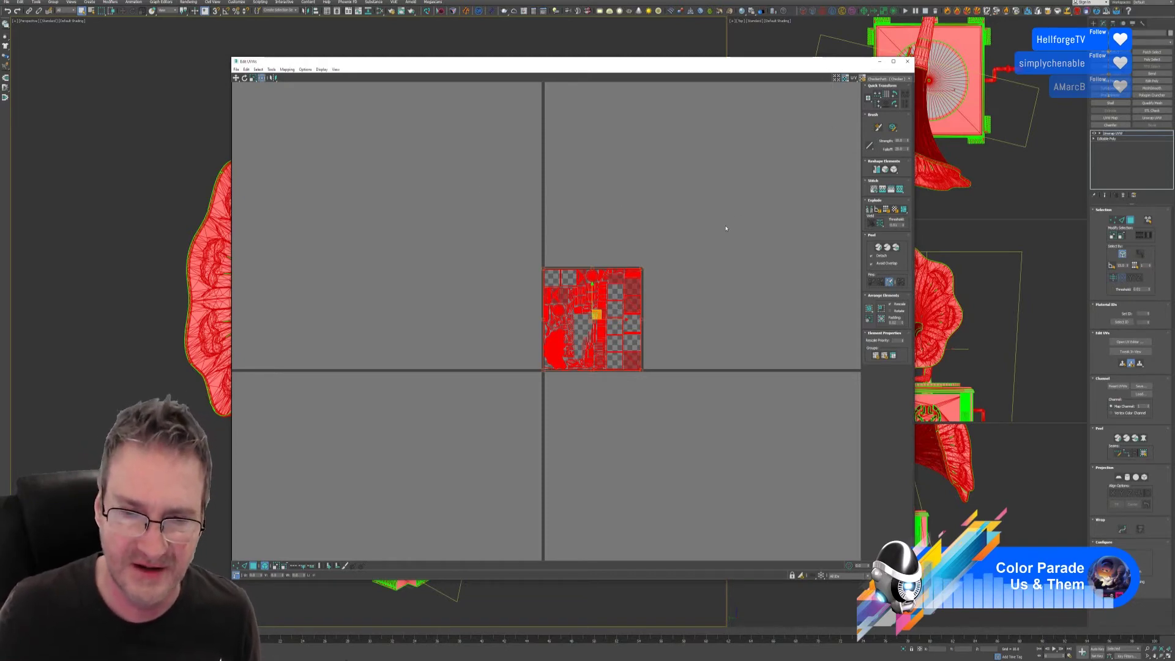
left_click(907, 61)
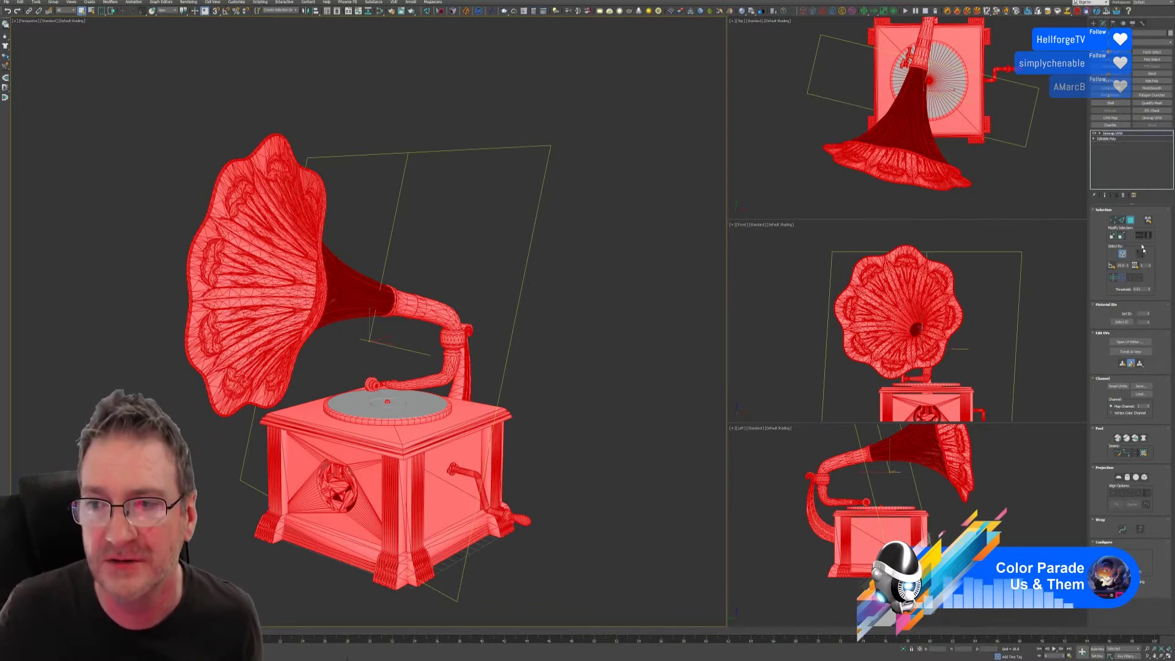
Step: Collapse the Unwrap UVW modifier into the editable poly and switch to Element sub-object mode
left_click(1131, 220)
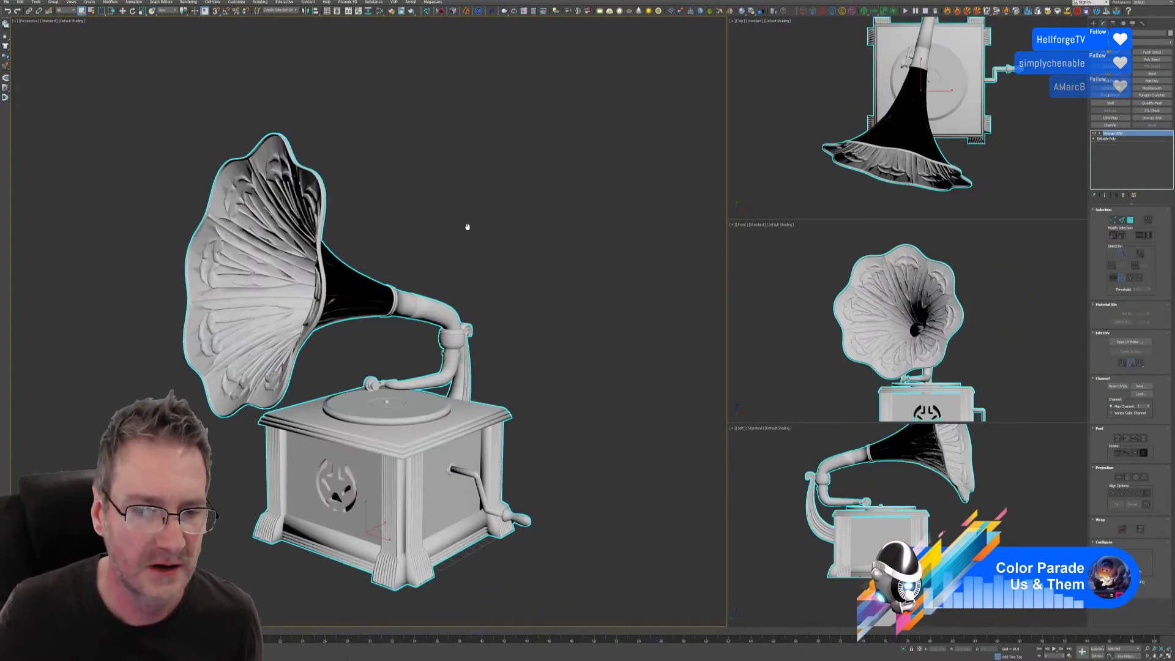
middle_click_drag(467, 226, 477, 192)
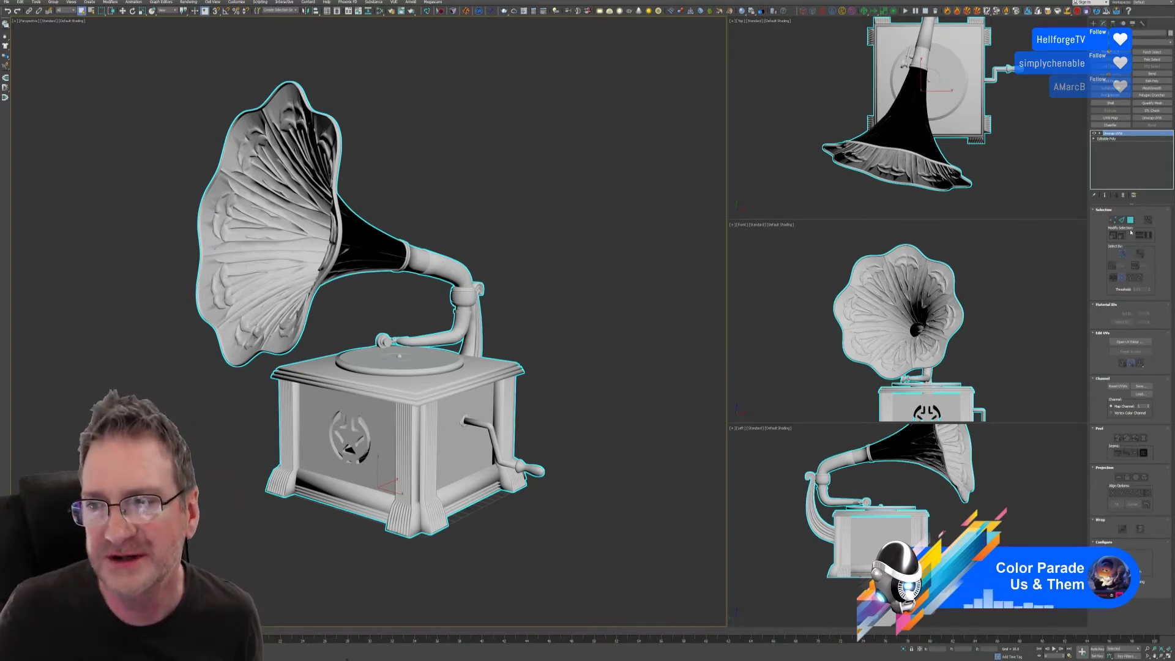
right_click(1118, 137)
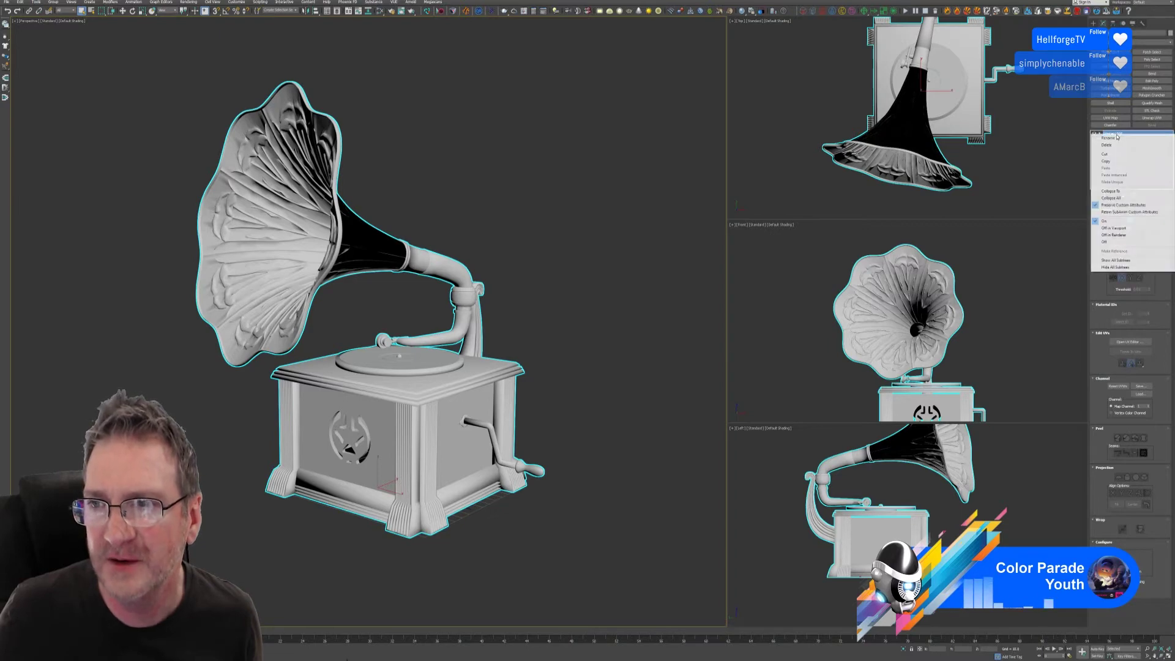
left_click(1120, 200)
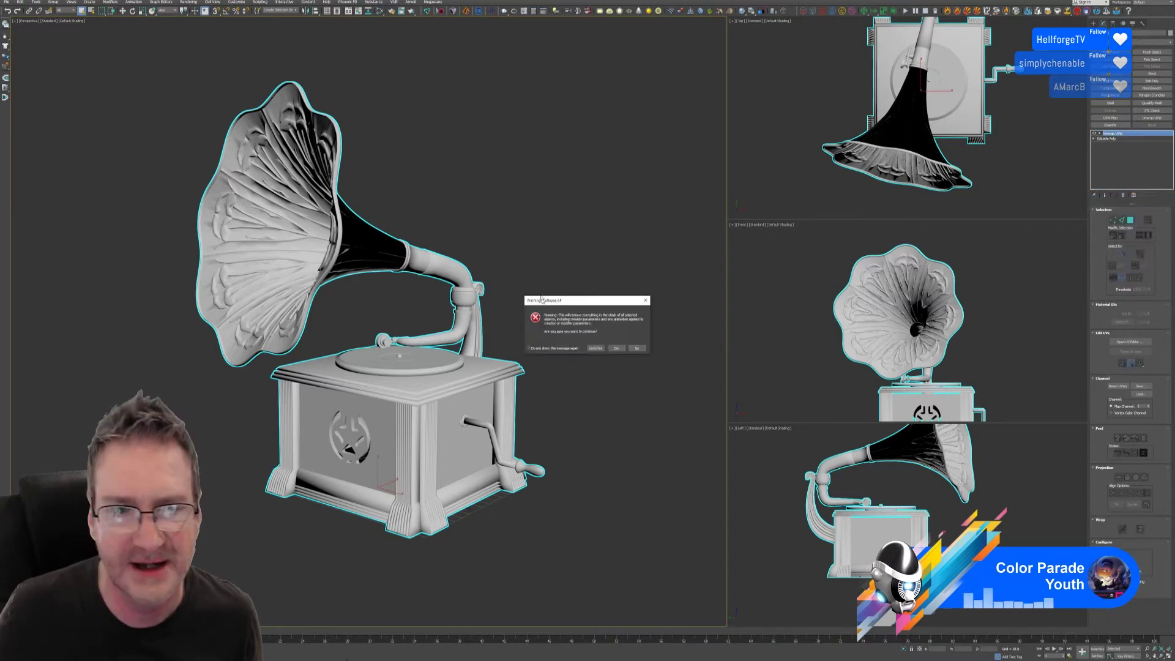
left_click(617, 350)
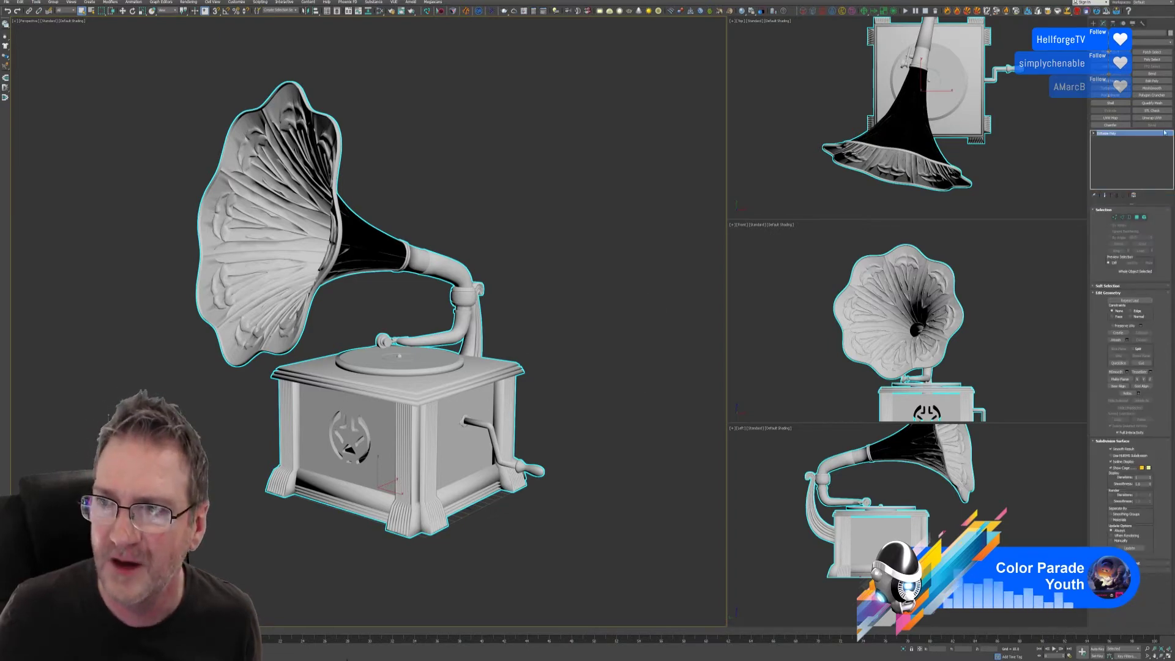
left_click(1145, 217)
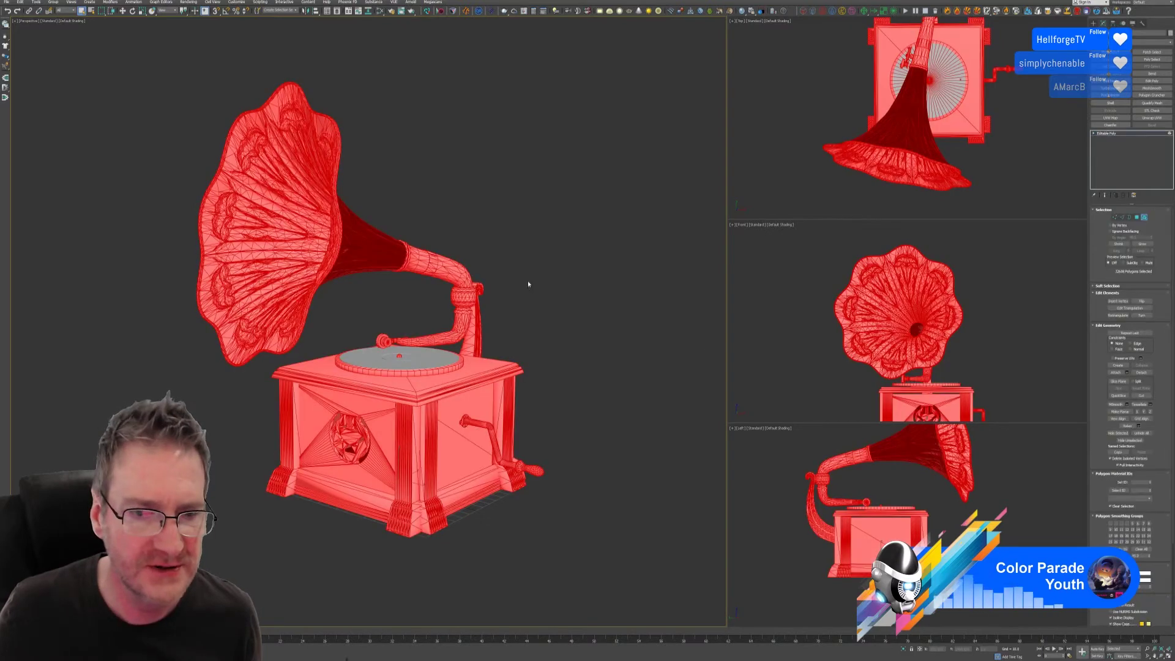
Step: Select all the cabinet's corner posts, both halves of each
middle_click_drag(527, 283, 558, 336, "alt")
left_click(558, 507)
left_click(423, 485)
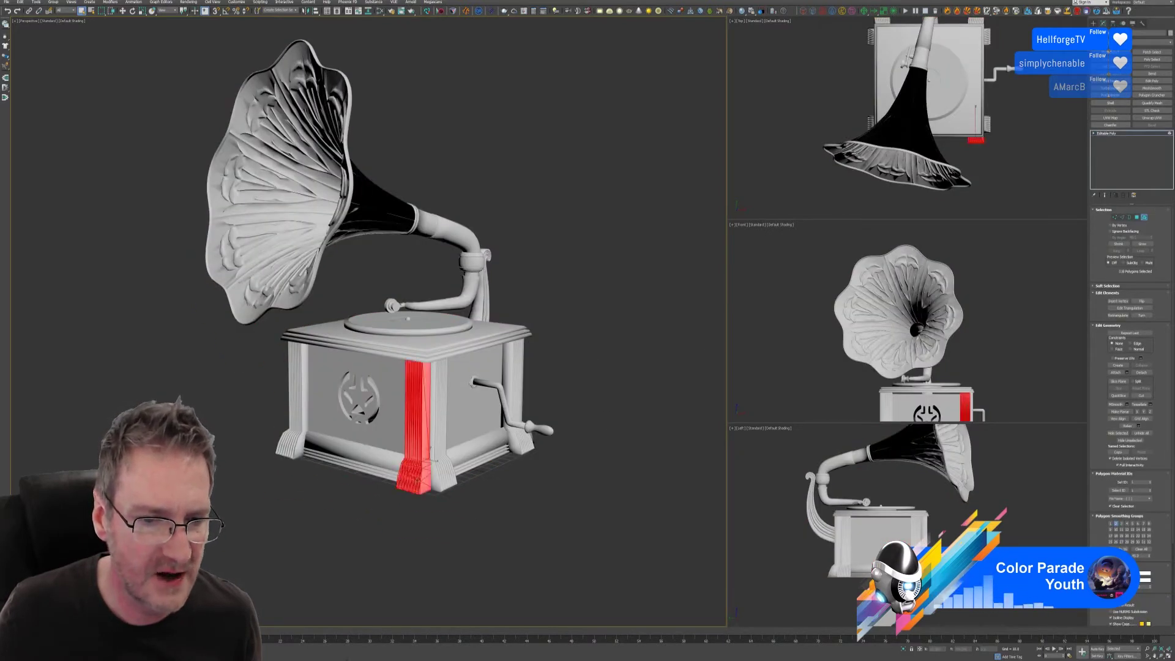
left_click(435, 485, "ctrl")
left_click(298, 451, "ctrl")
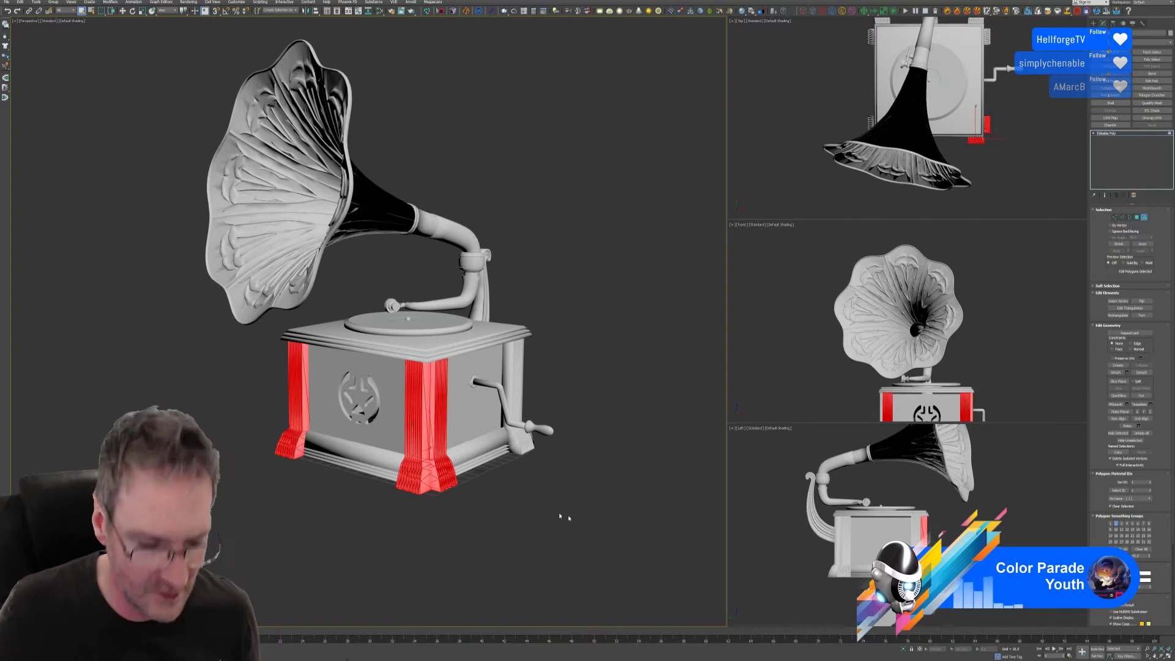
middle_click_drag(614, 520, 567, 520, "alt")
left_click(534, 503, "ctrl")
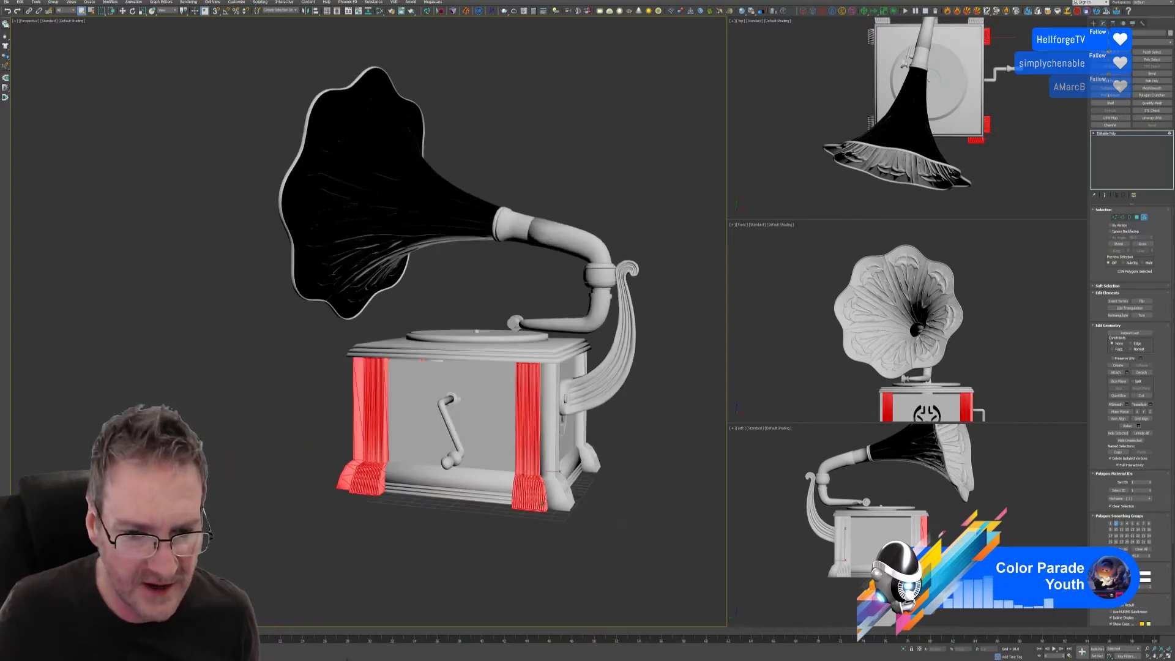
left_click(559, 504, "ctrl")
middle_click_drag(647, 486, 558, 495, "alt")
left_click(443, 509, "ctrl")
left_click(470, 508, "ctrl")
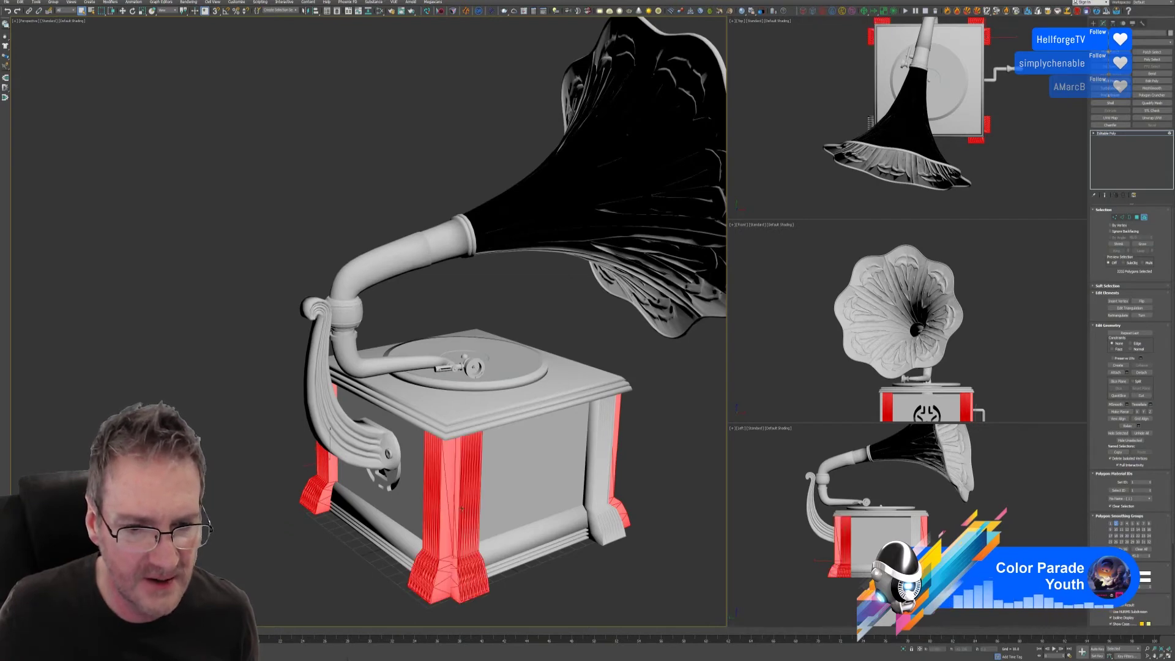
Step: Give the selected corner posts a fully saturated blue vertex colour
left_click(1145, 575)
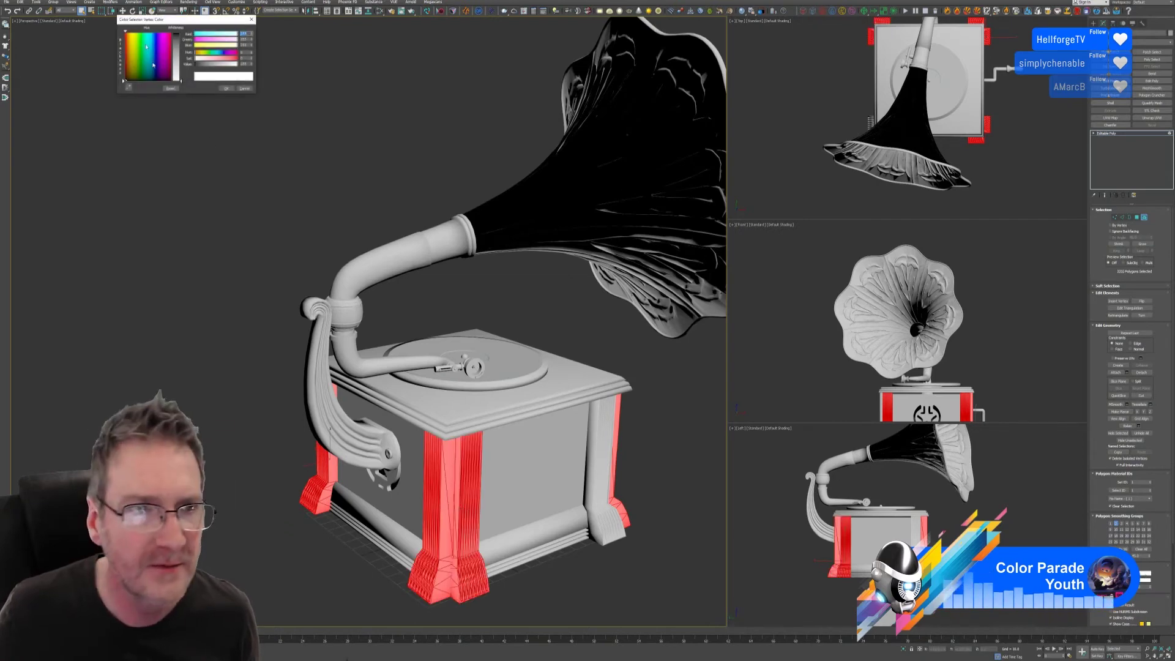
left_click(159, 40)
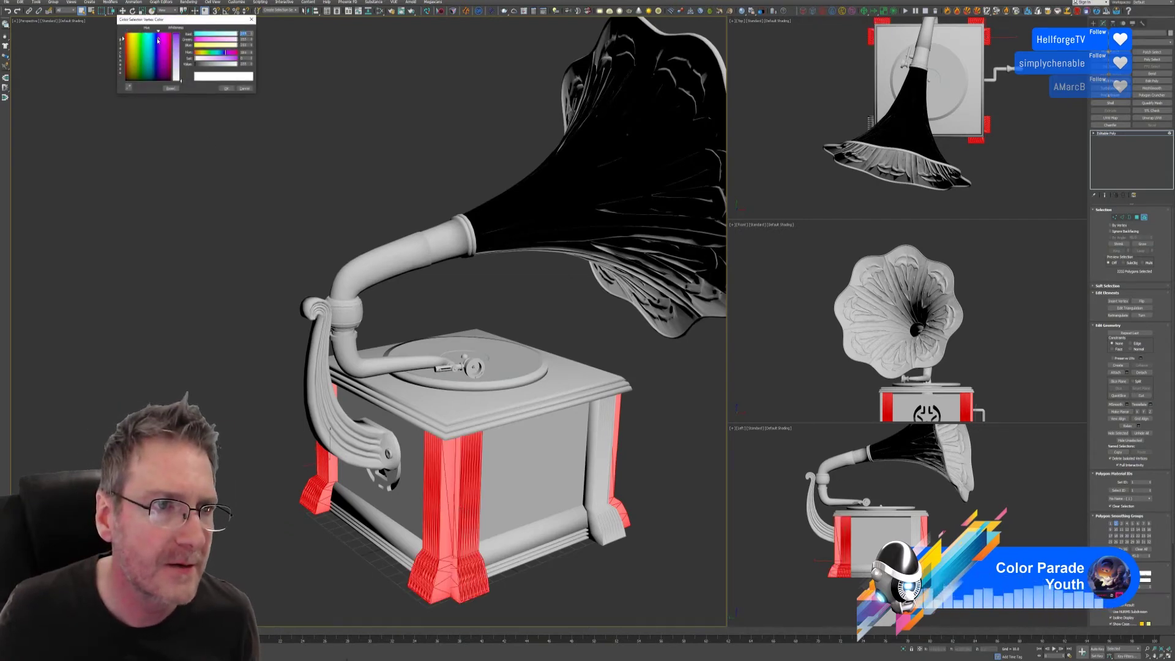
left_click(177, 33)
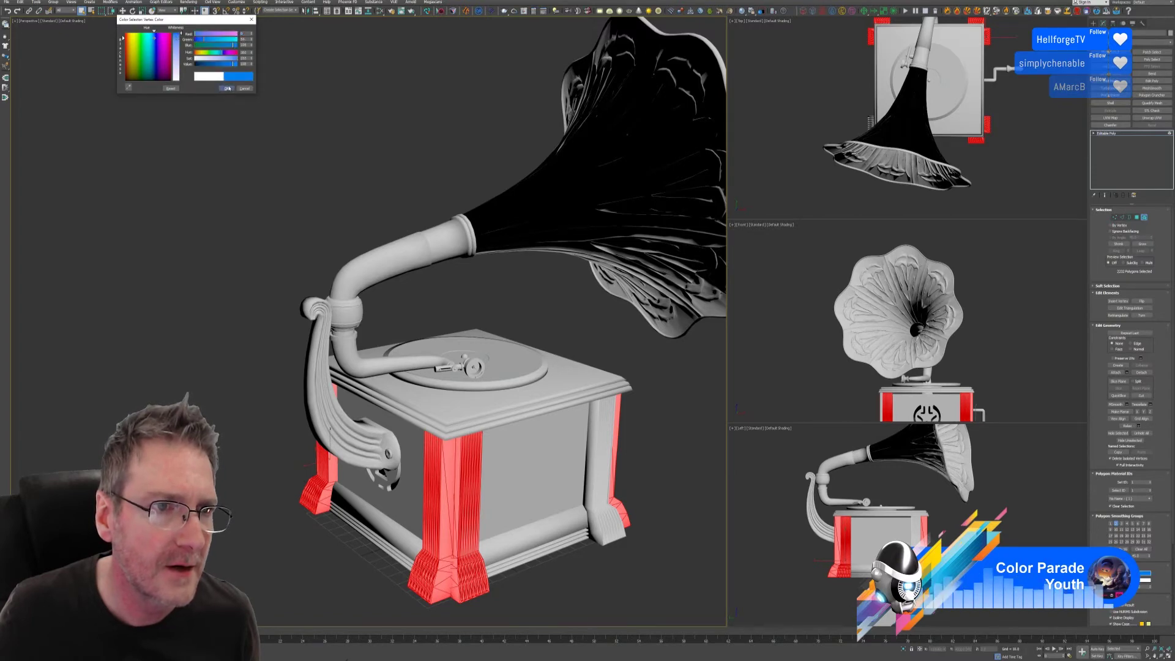
left_click(227, 89)
Step: Colour the cabinet side panels and the lower front strip red
left_click(516, 491)
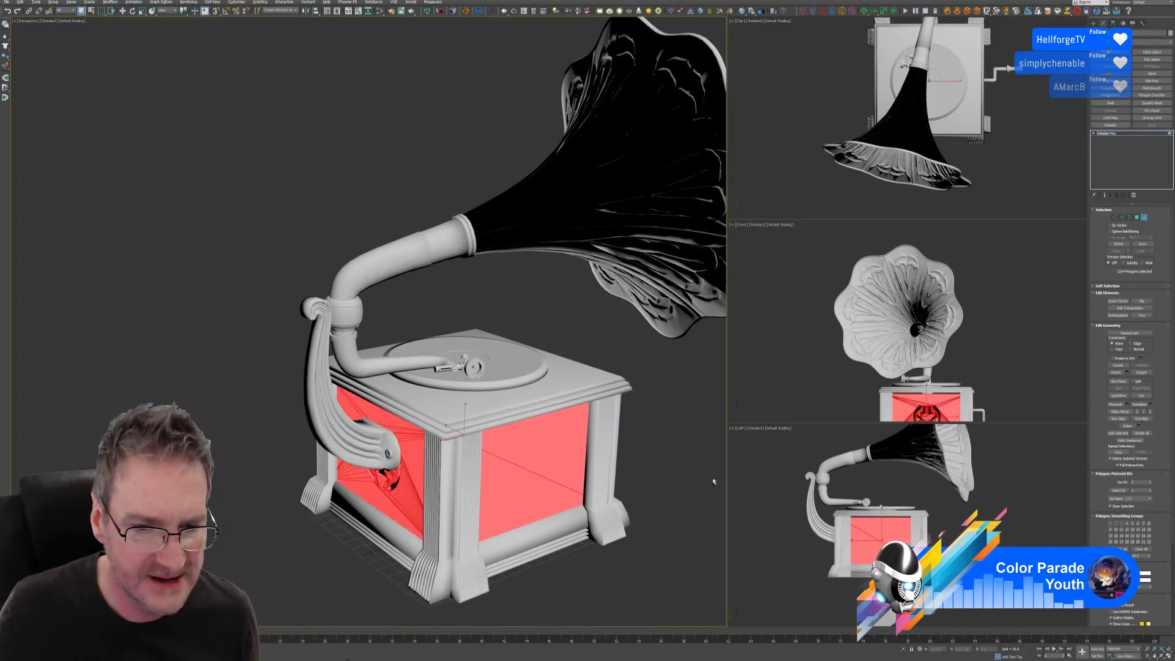
middle_click_drag(713, 482, 677, 474, "alt")
left_click(471, 528, "ctrl")
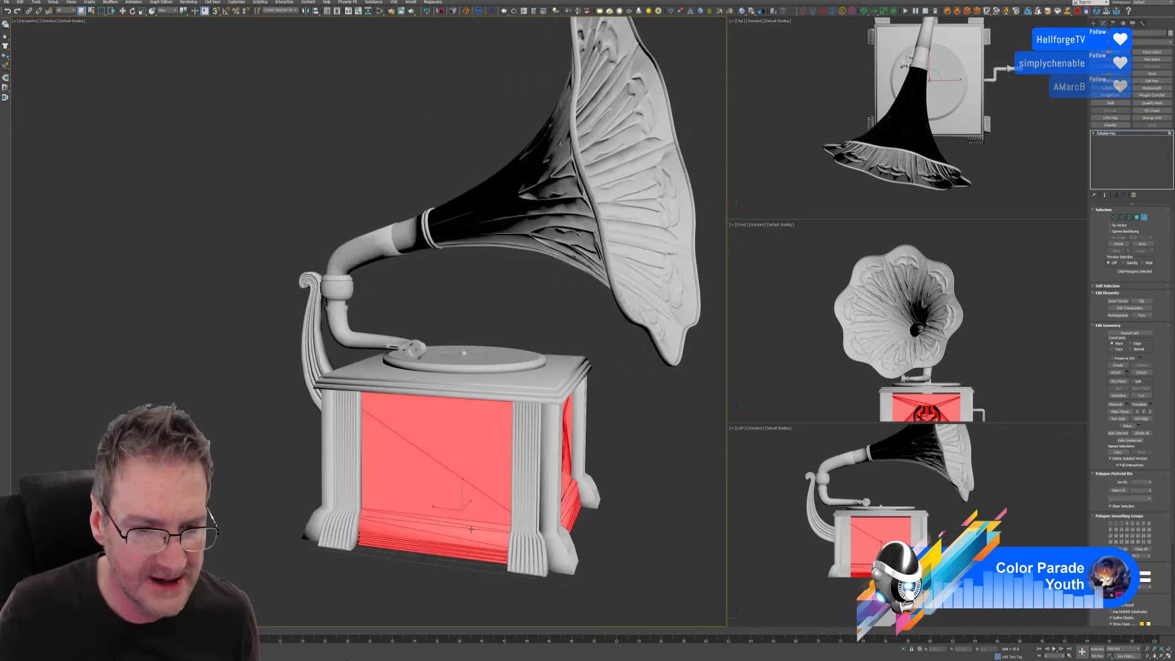
middle_click_drag(565, 560, 615, 559, "alt")
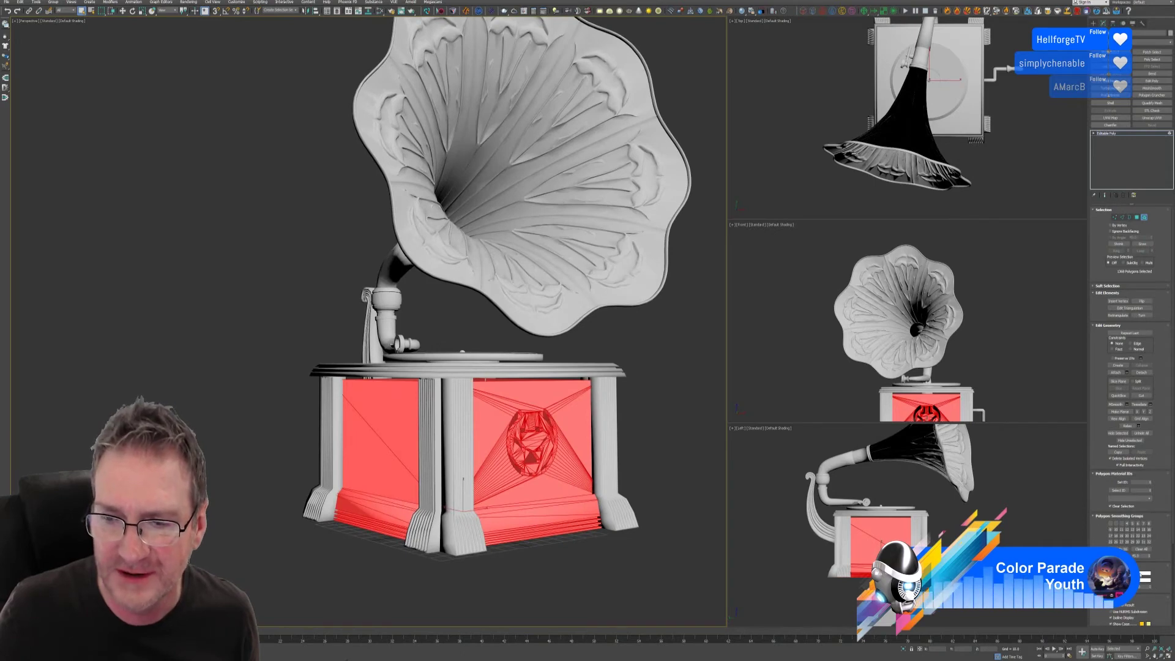
left_click(1129, 577)
left_click(125, 35)
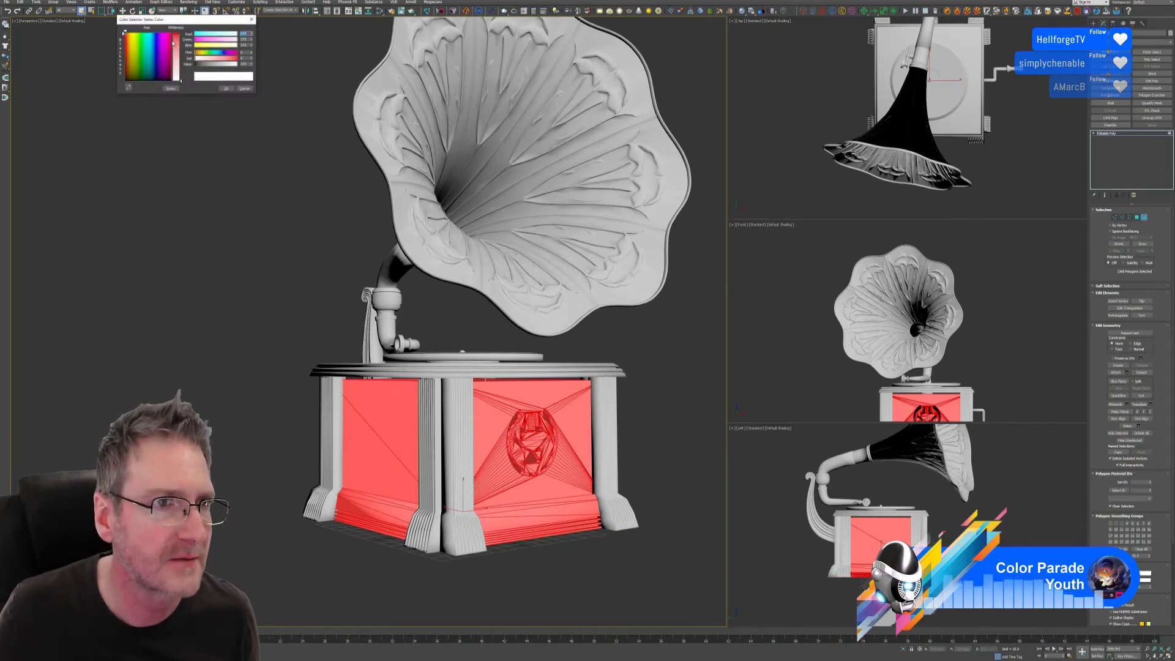
left_click(176, 78)
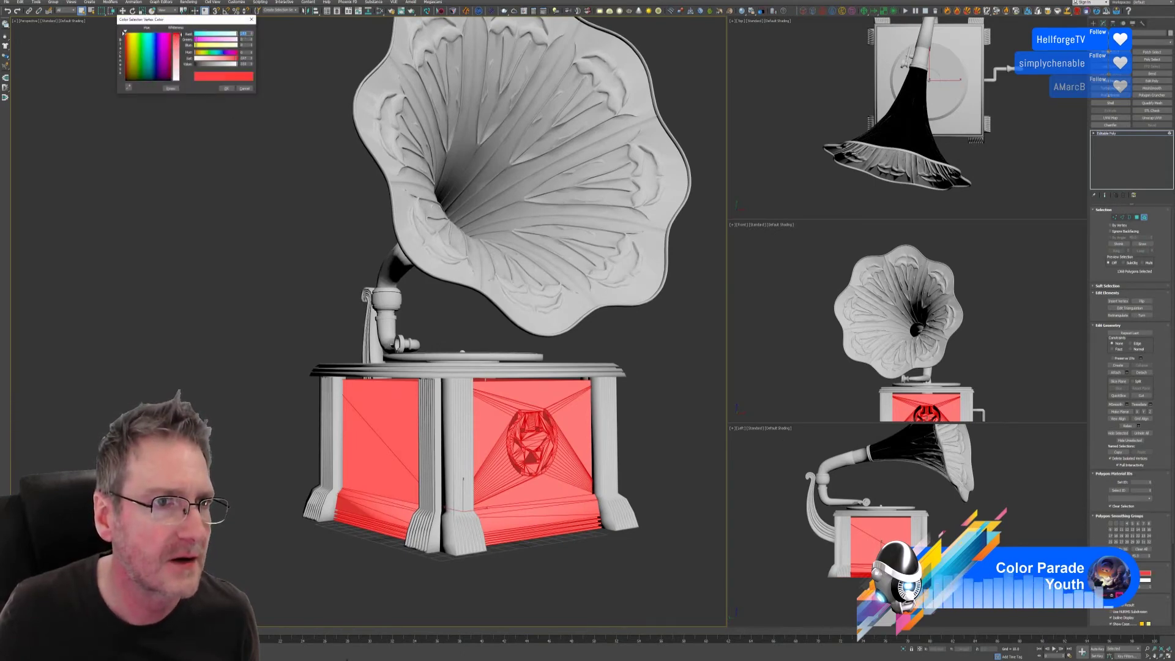
left_click(226, 89)
Step: Colour the lid top slab a strong cyan
middle_click_drag(604, 359, 452, 389, "alt")
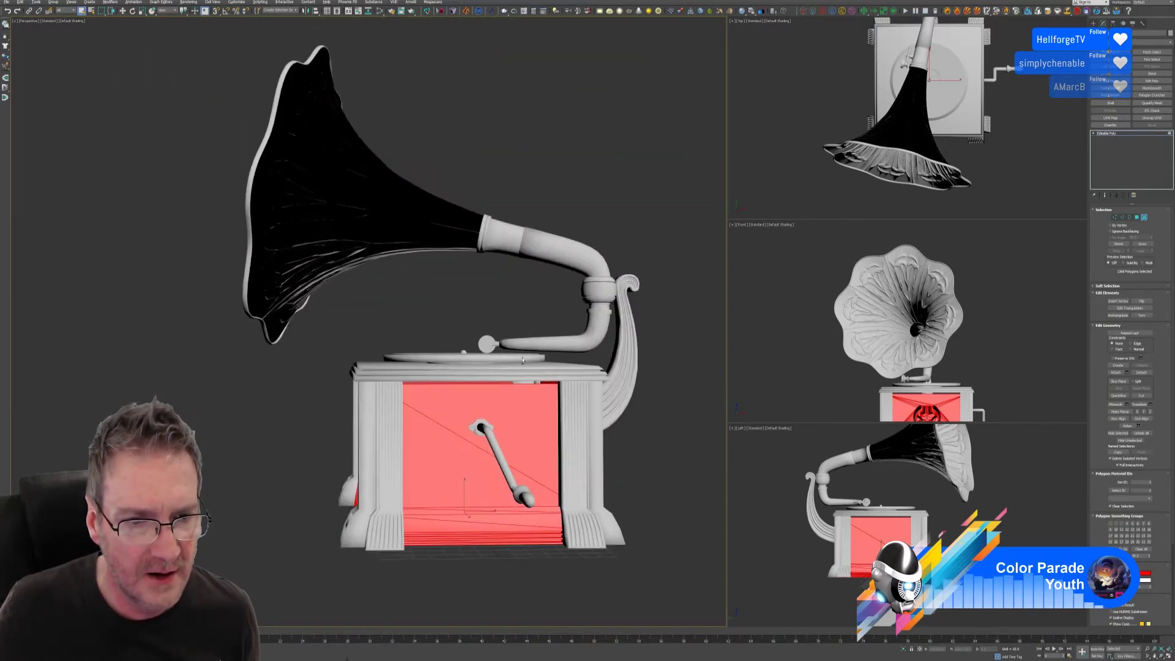
left_click(382, 377)
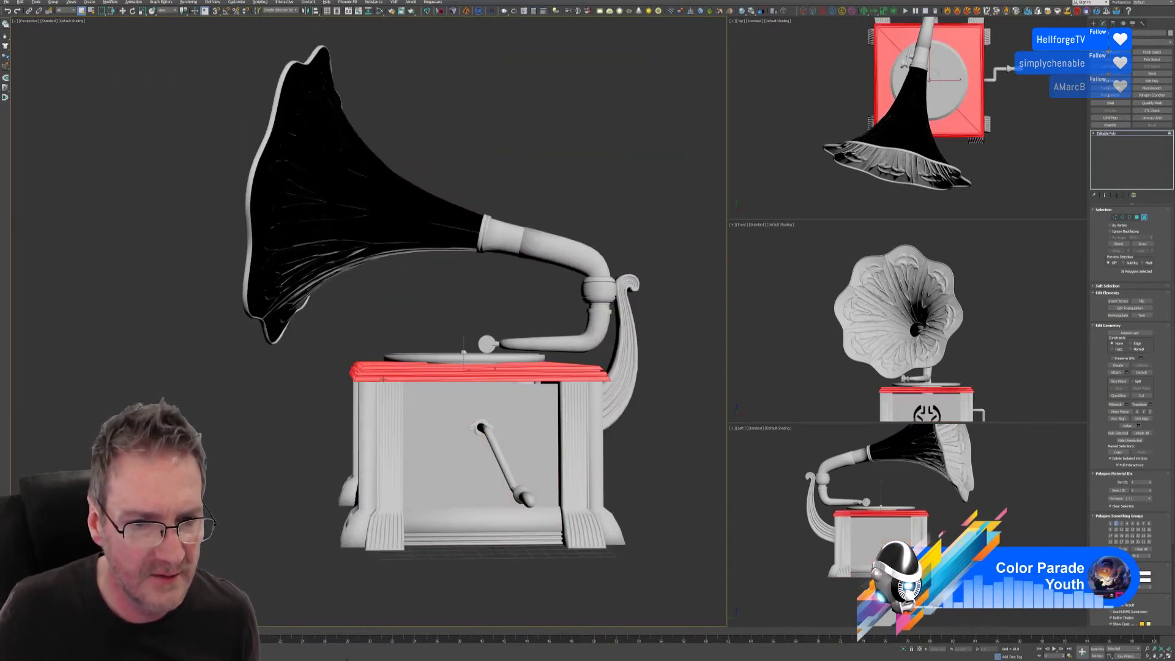
middle_click_drag(382, 377, 329, 432, "alt")
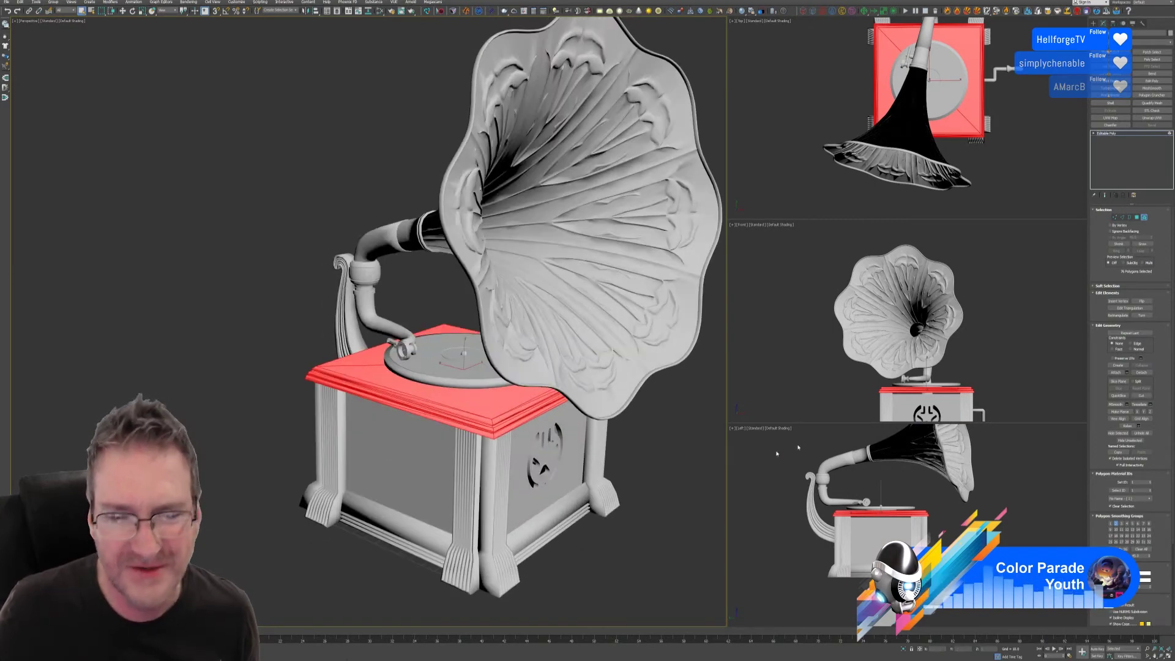
left_click(1143, 576)
left_click(147, 46)
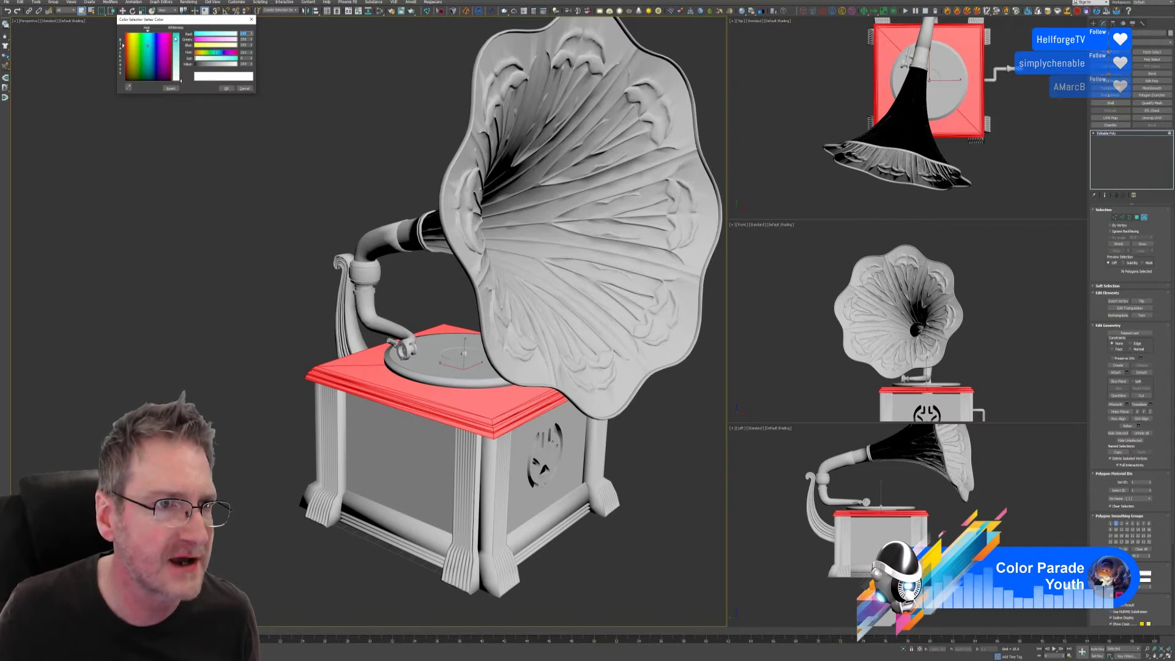
left_click_drag(181, 80, 181, 34)
left_click(224, 89)
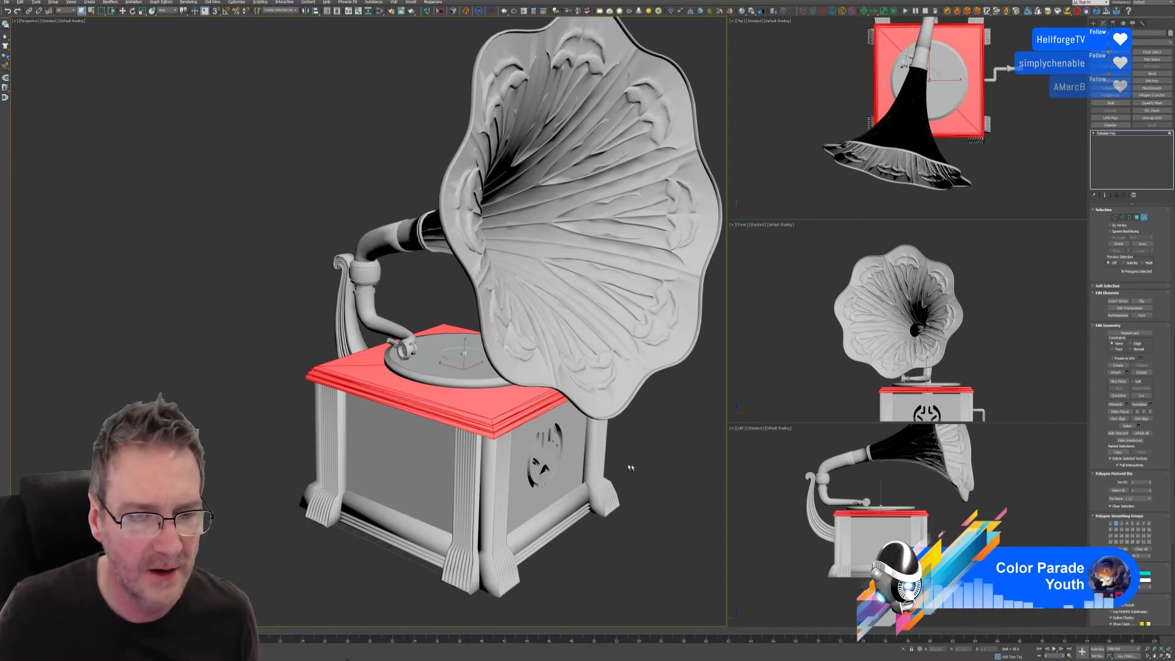
Step: Select the turntable's outer rim polygons
middle_click_drag(631, 468, 551, 467, "alt")
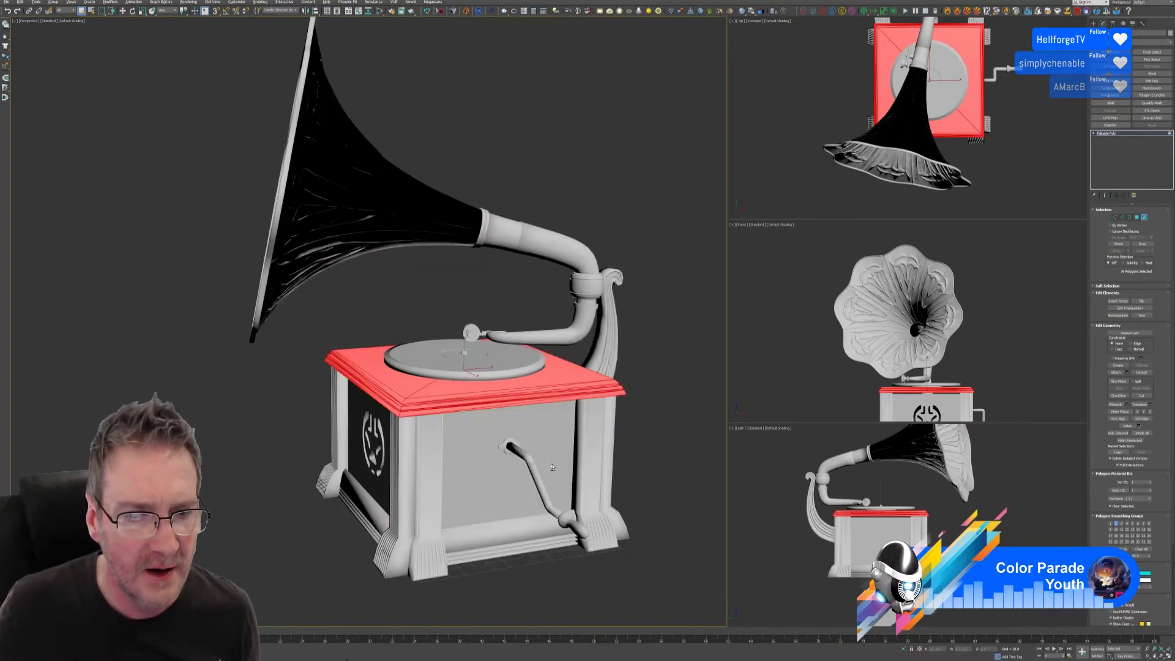
left_click(505, 375)
middle_click_drag(495, 384, 492, 419, "alt")
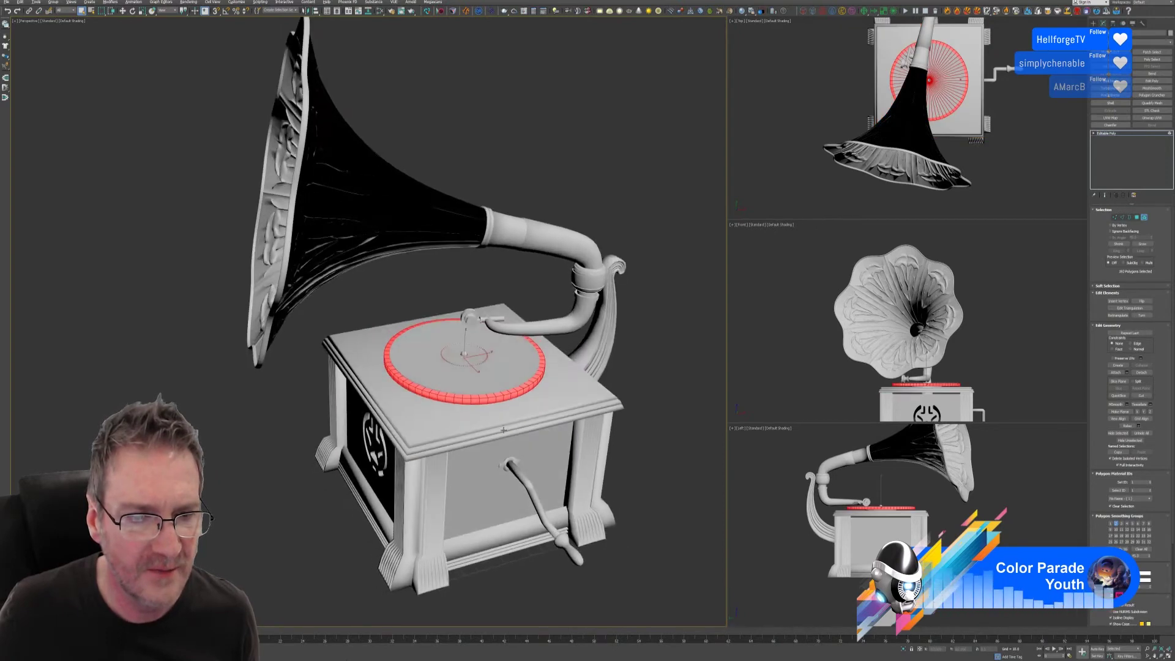
scroll(477, 380, "up", 3)
scroll(478, 381, "up", 2)
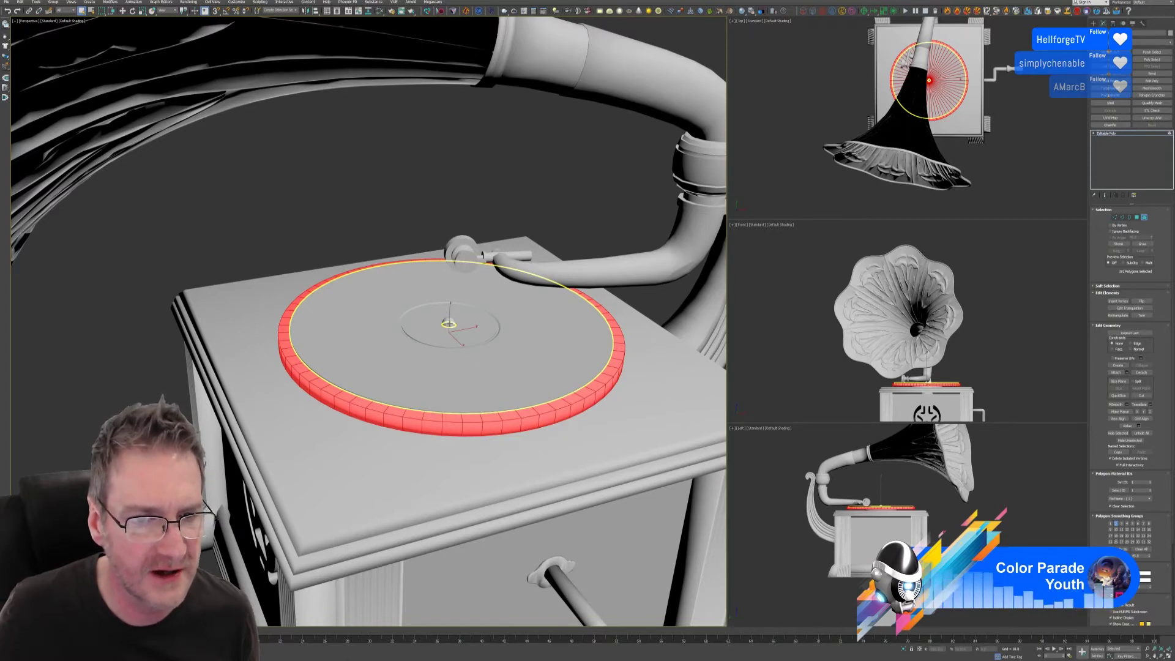
Step: Give the turntable rim polygons a deep red vertex colour
left_click(449, 323)
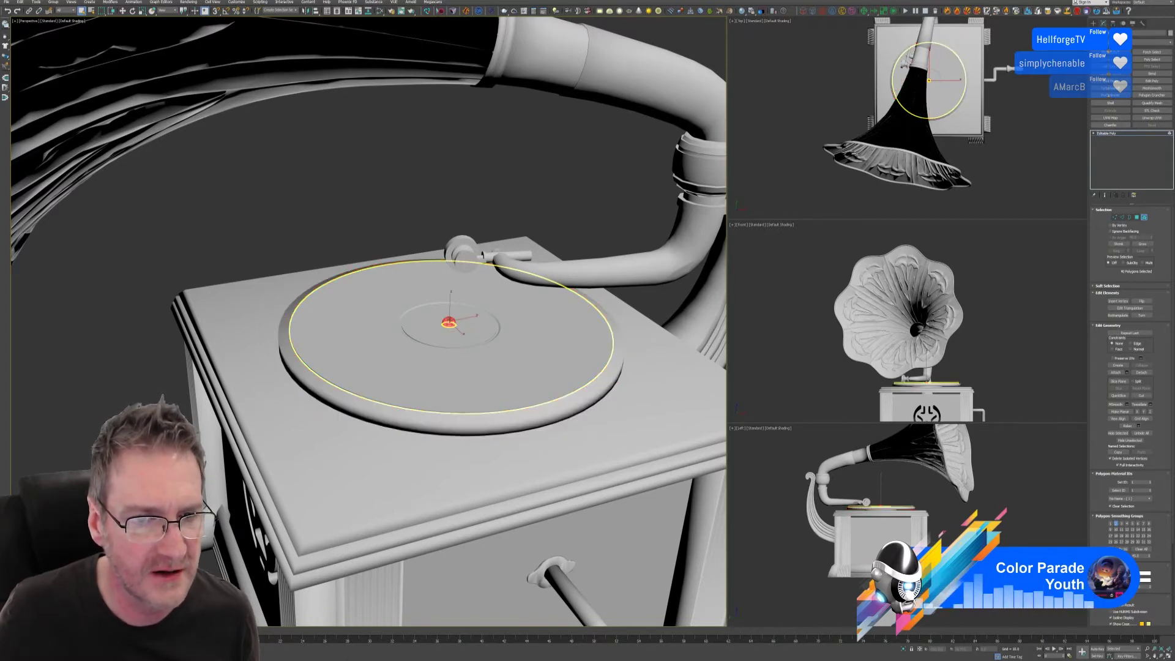
left_click(365, 405)
left_click(451, 323)
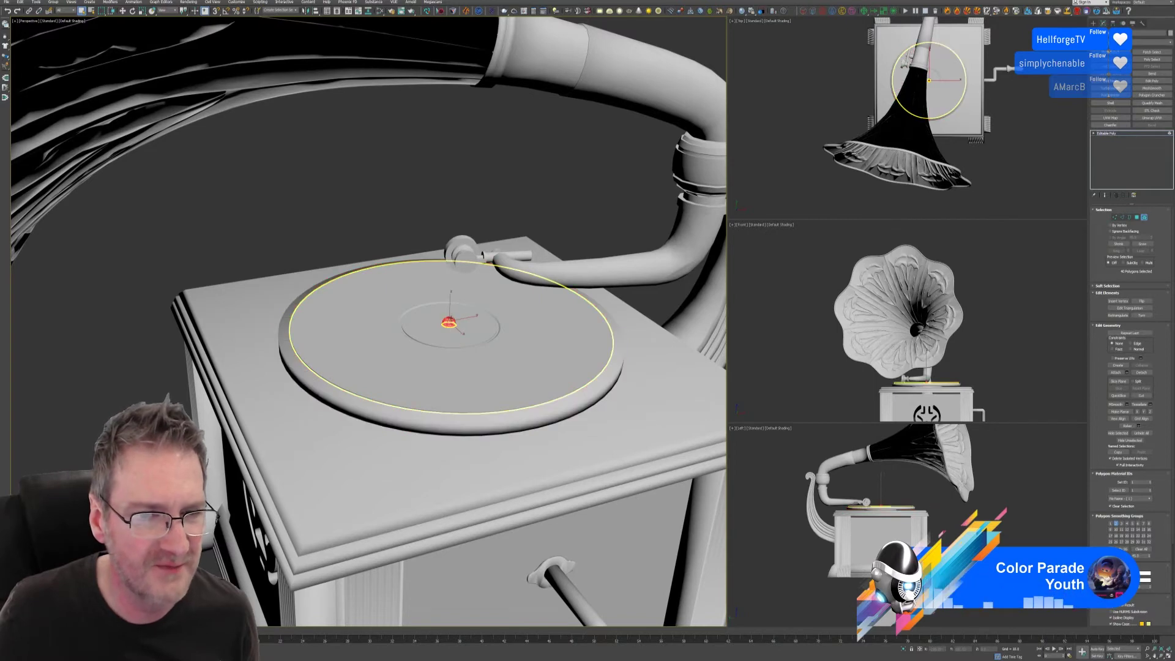
left_click(389, 415)
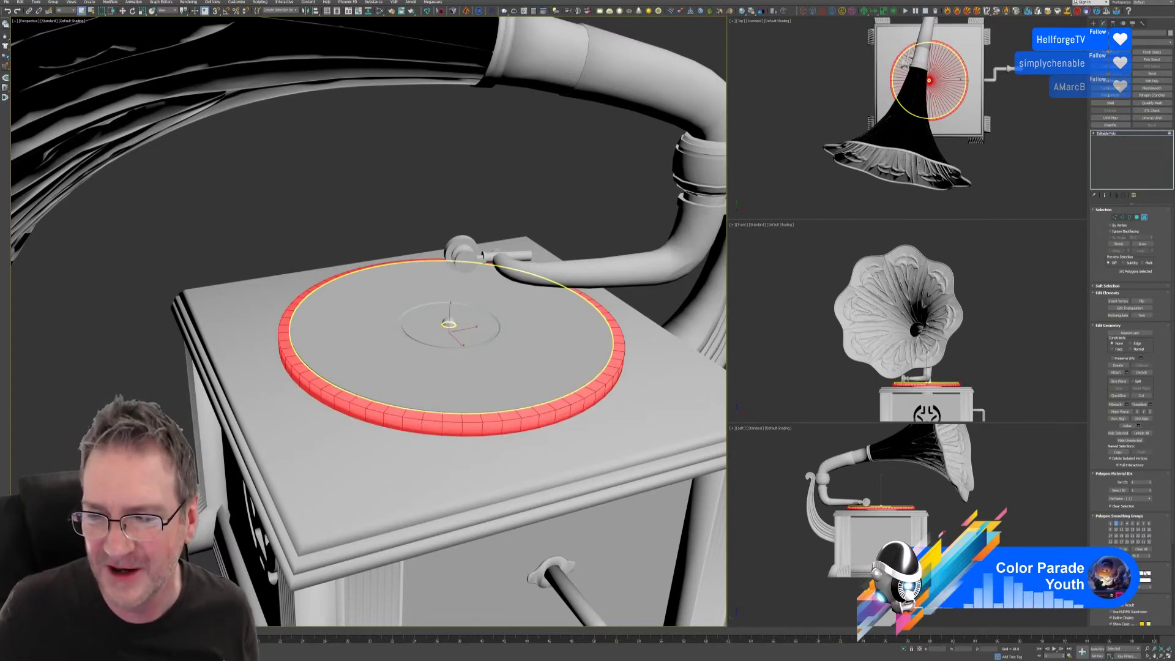
key("alt+c")
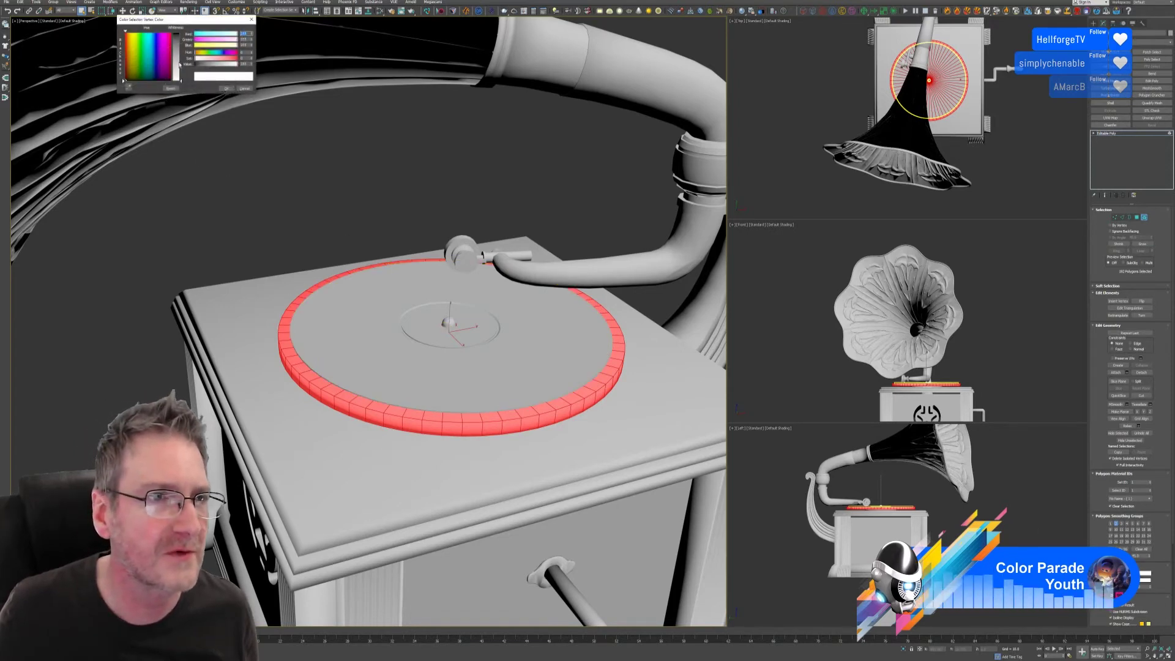
left_click_drag(177, 50, 181, 35)
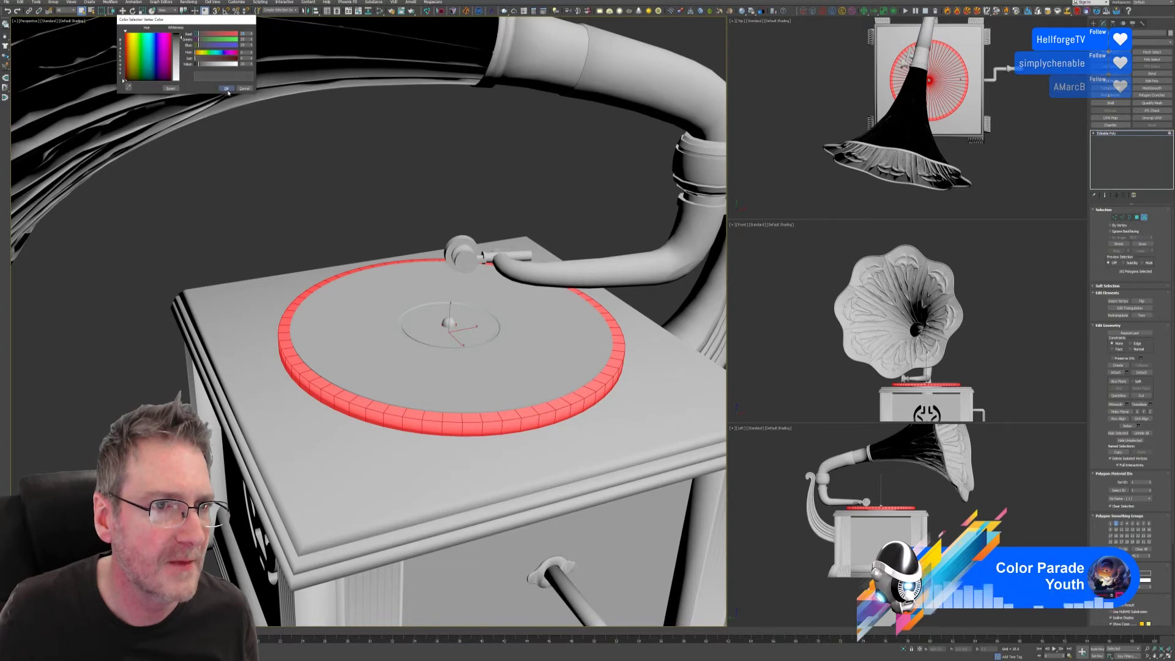
left_click(225, 89)
Step: Give the centre spindle its own vertex colour, then zoom out to the whole gramophone
left_click(447, 322)
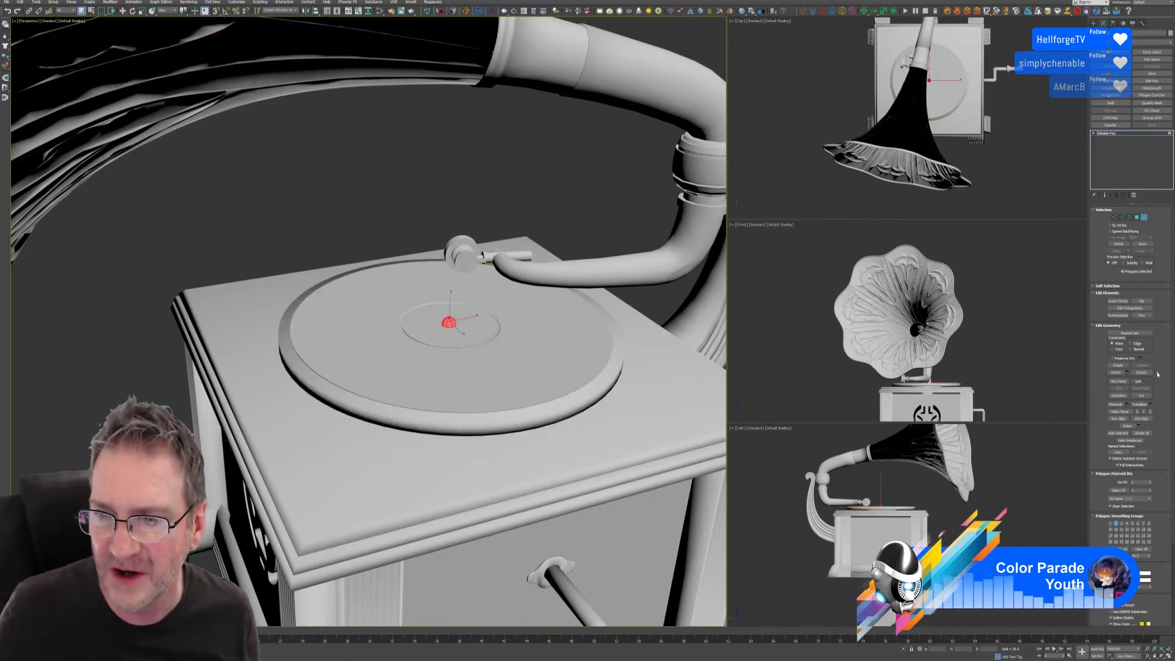
left_click(1142, 577)
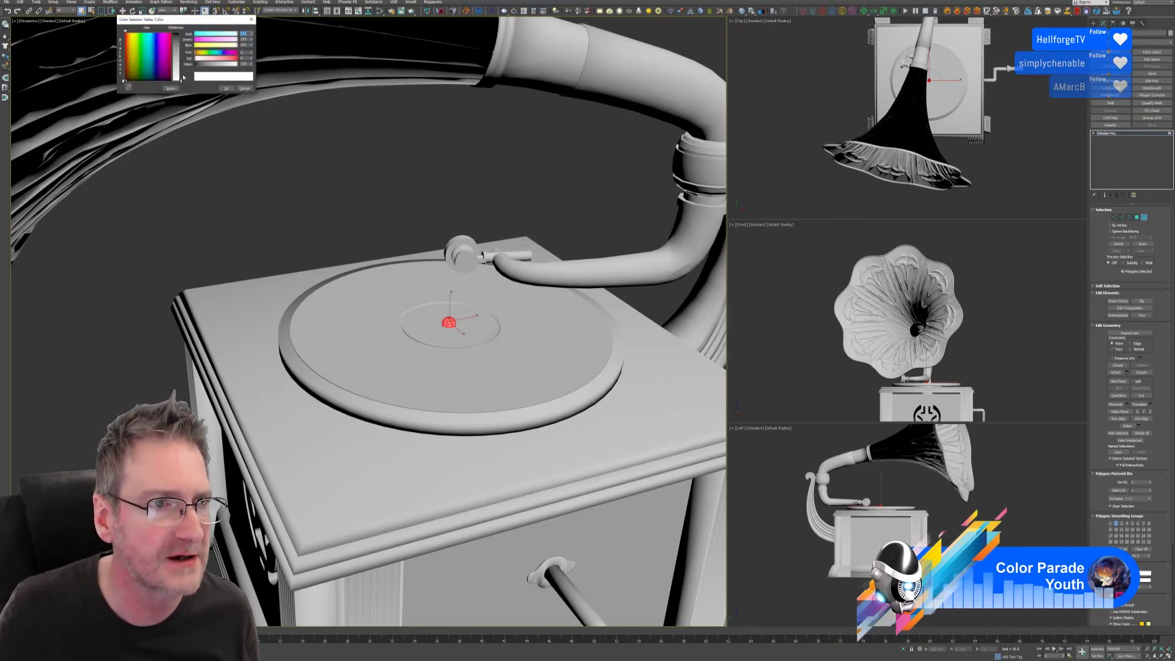
left_click(130, 41)
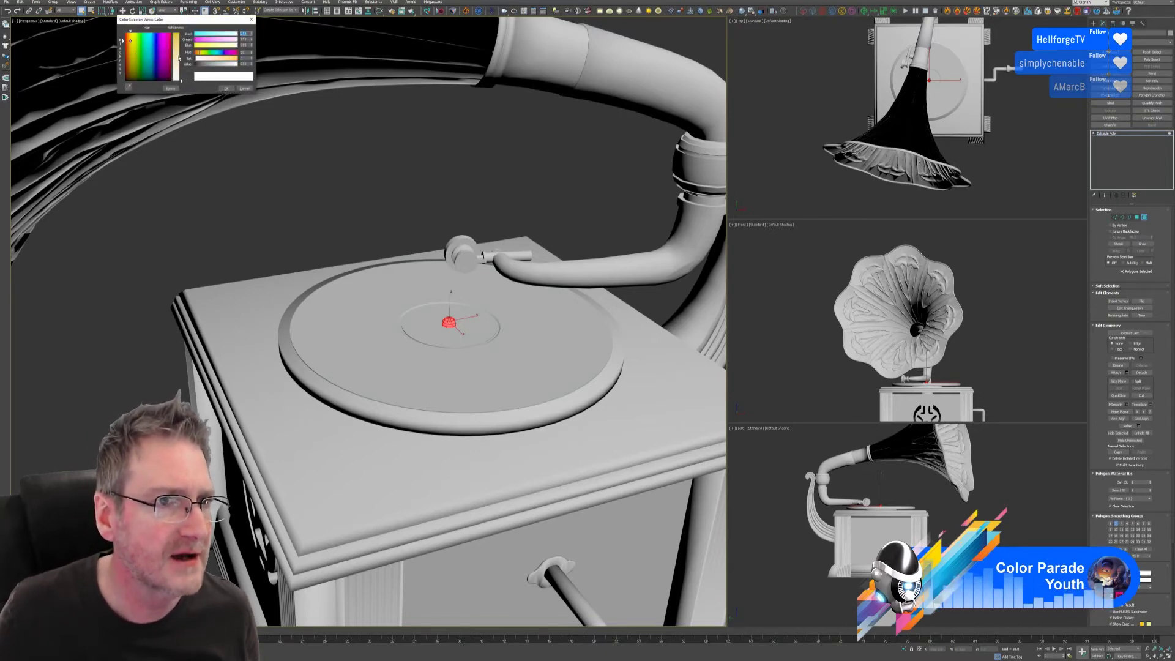
left_click(225, 89)
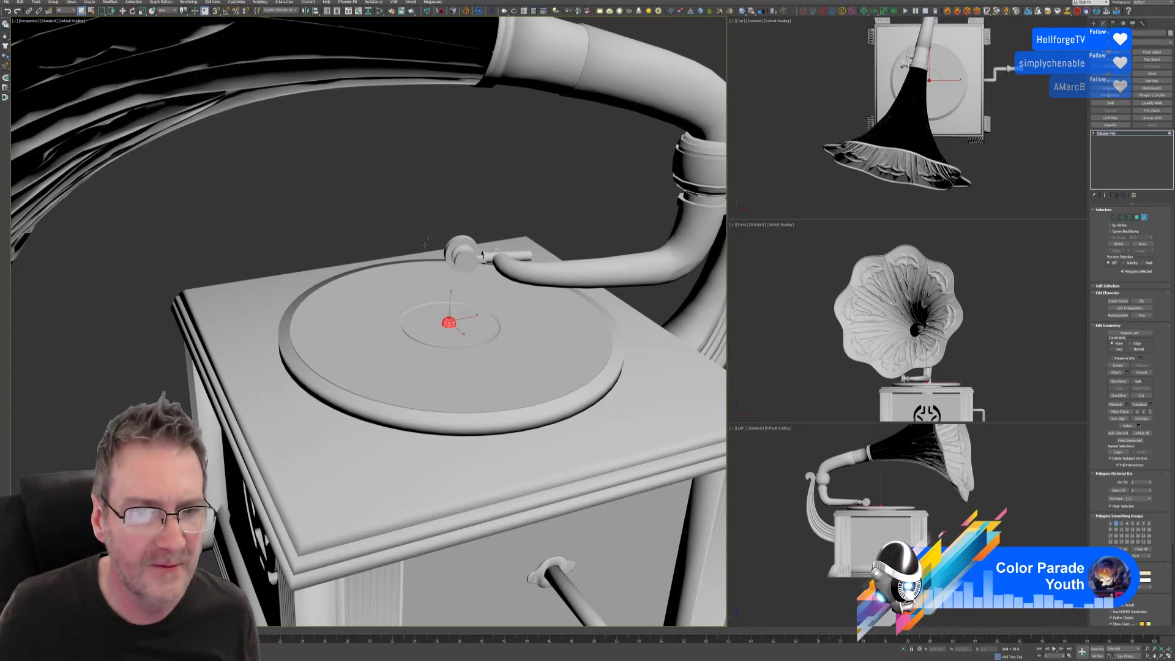
middle_click_drag(426, 242, 422, 241)
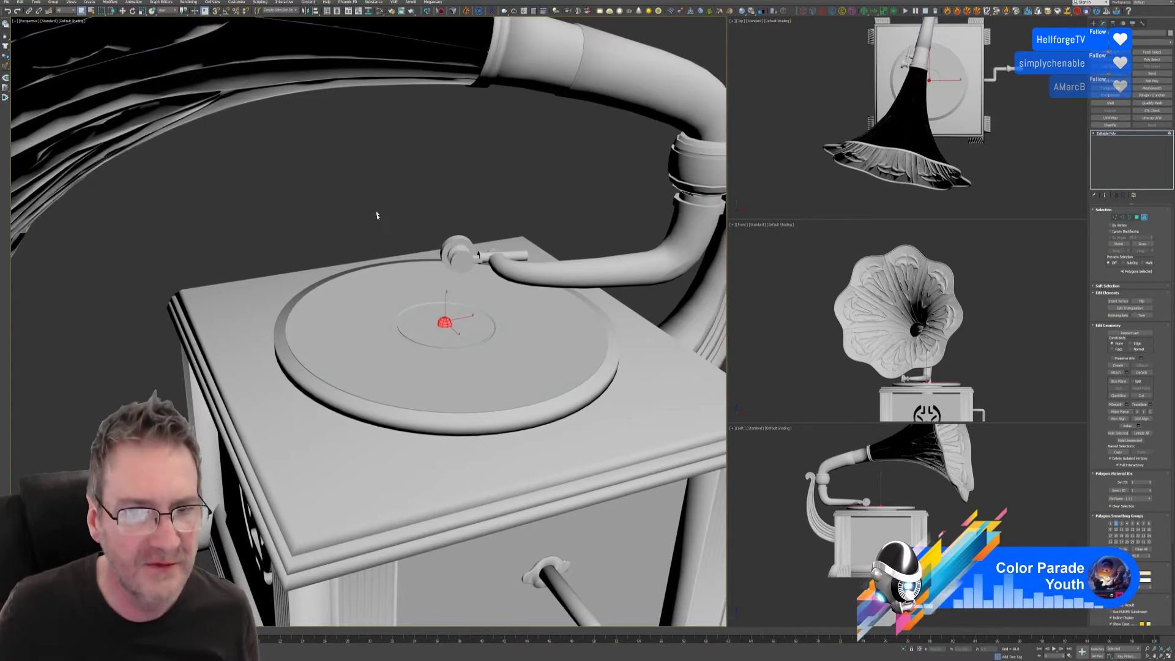
scroll(376, 215, "down", 6)
middle_click_drag(367, 202, 340, 197)
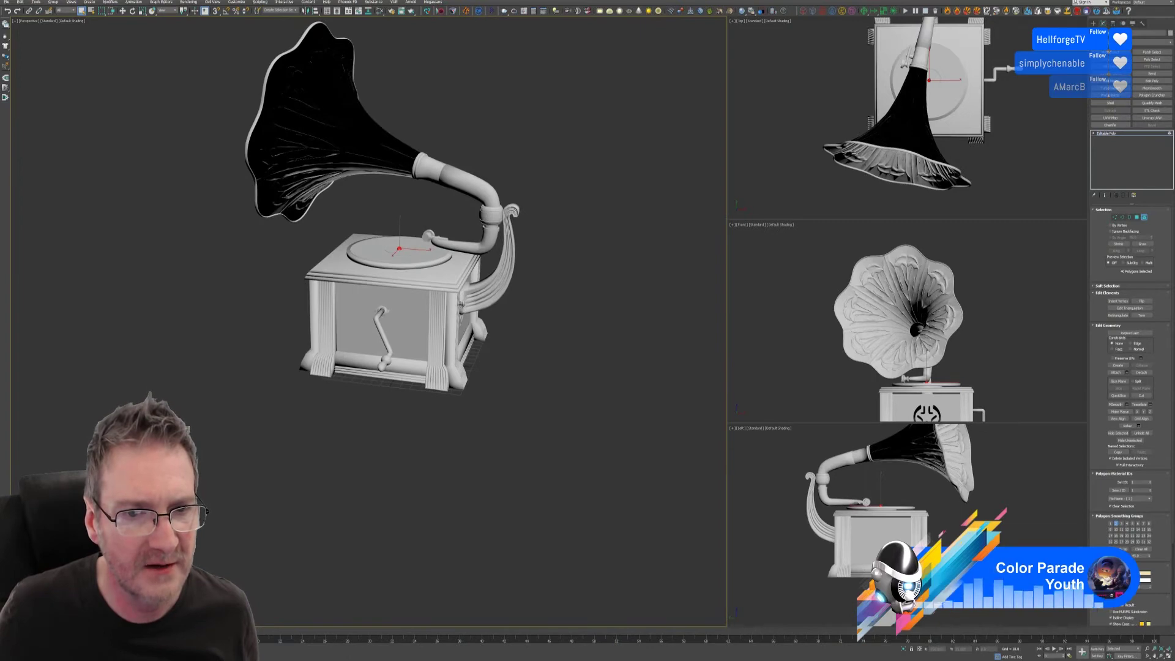
Step: Select both box side panels together with the curved horn support
scroll(551, 305, "up", 5)
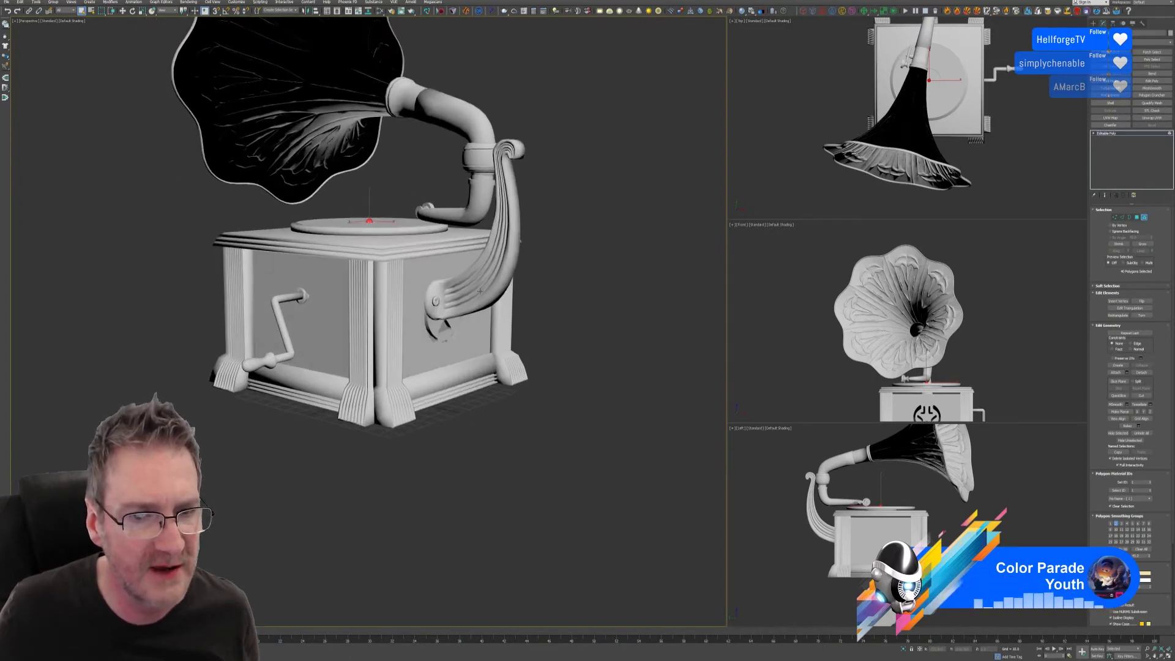
left_click(480, 290)
middle_click_drag(557, 333, 554, 334, "alt")
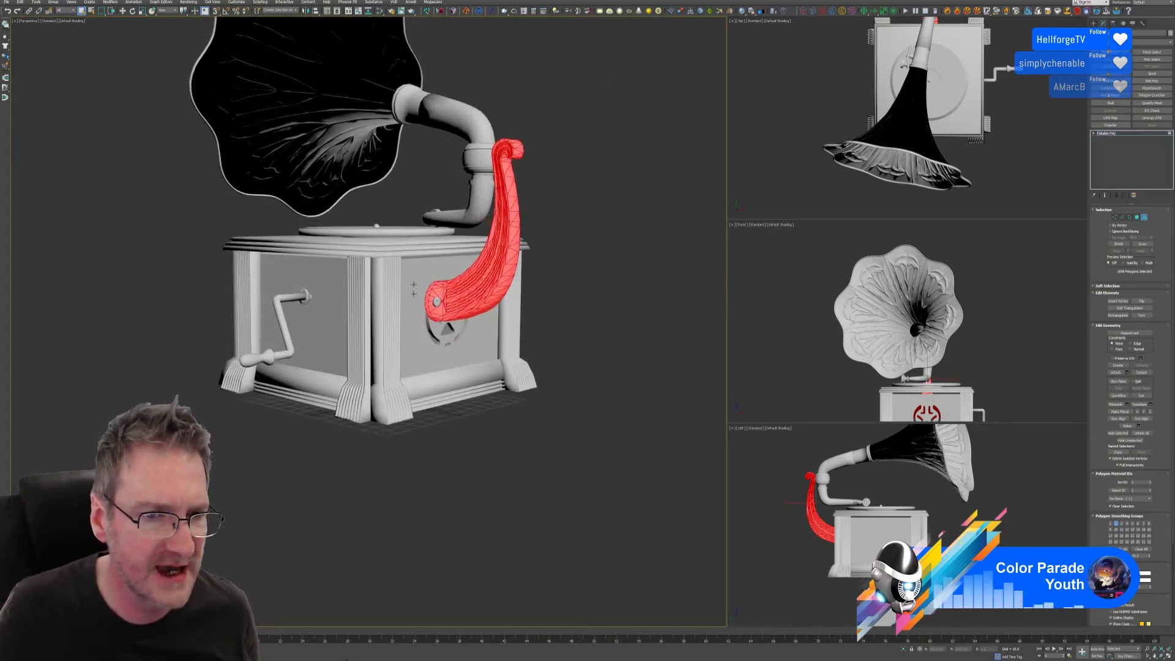
left_click(334, 276, "ctrl")
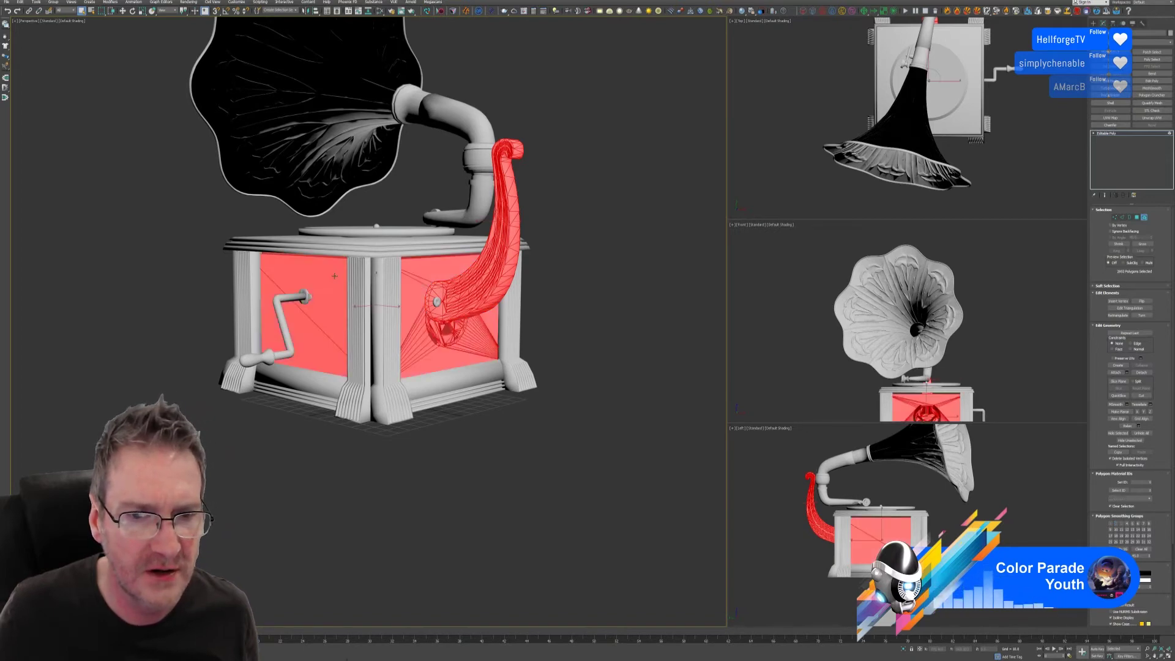
left_click(578, 429)
left_click(450, 365)
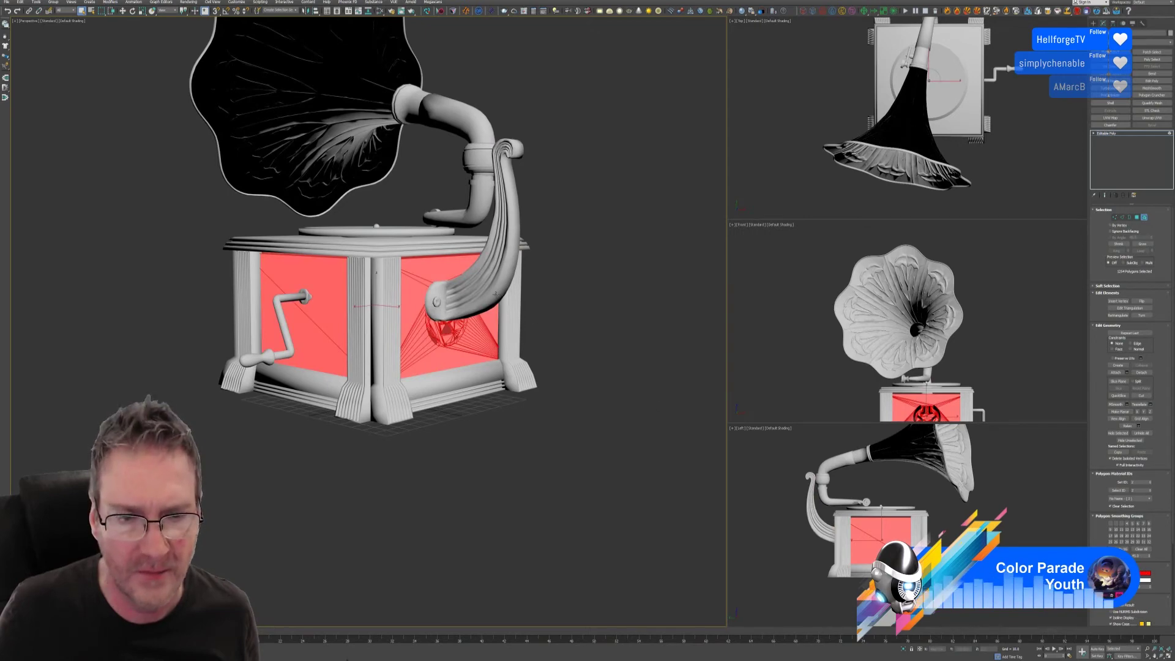
left_click(495, 293, "ctrl")
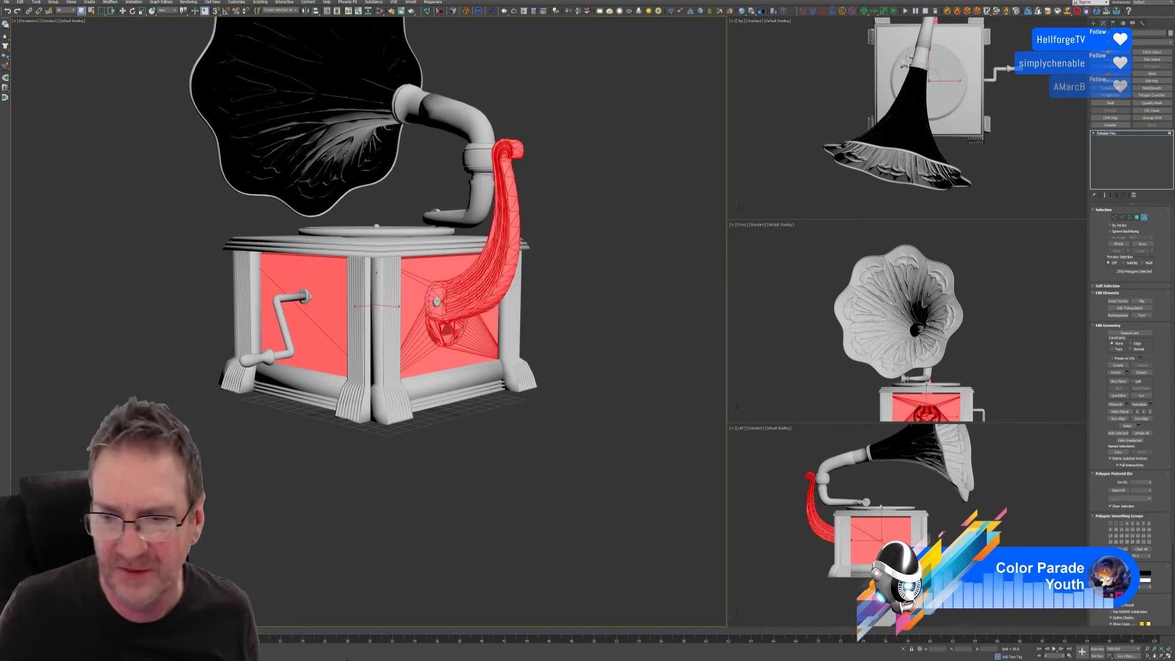
Step: Colour the selected panels and support red, then clear the selection
left_click(1144, 577)
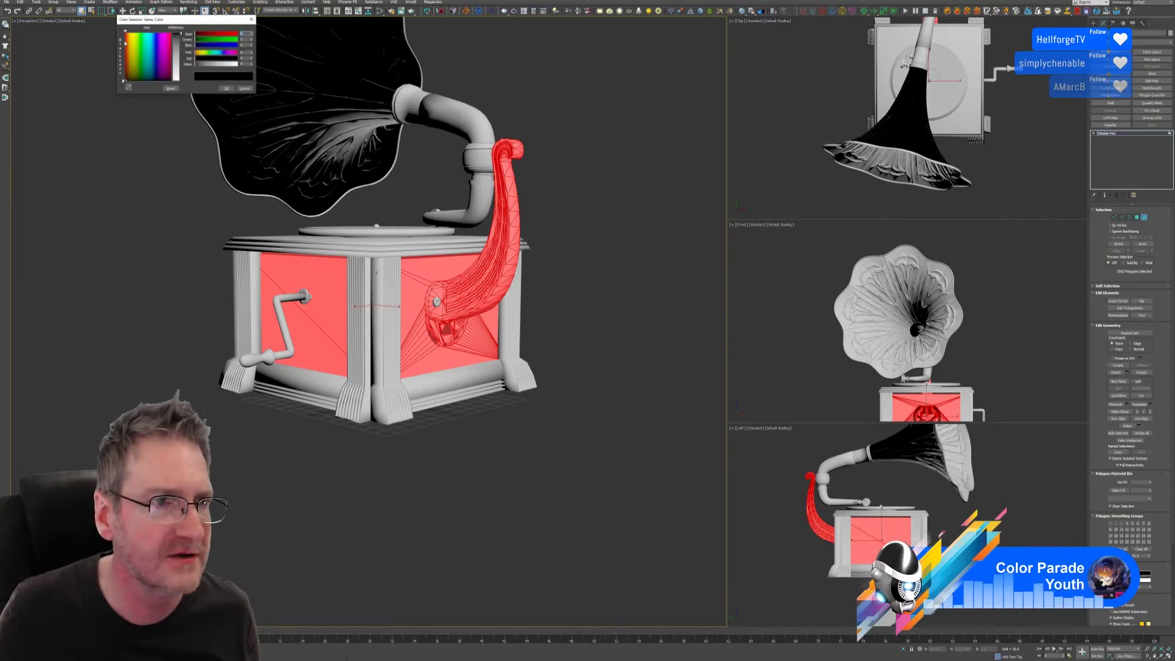
left_click(125, 42)
left_click(226, 89)
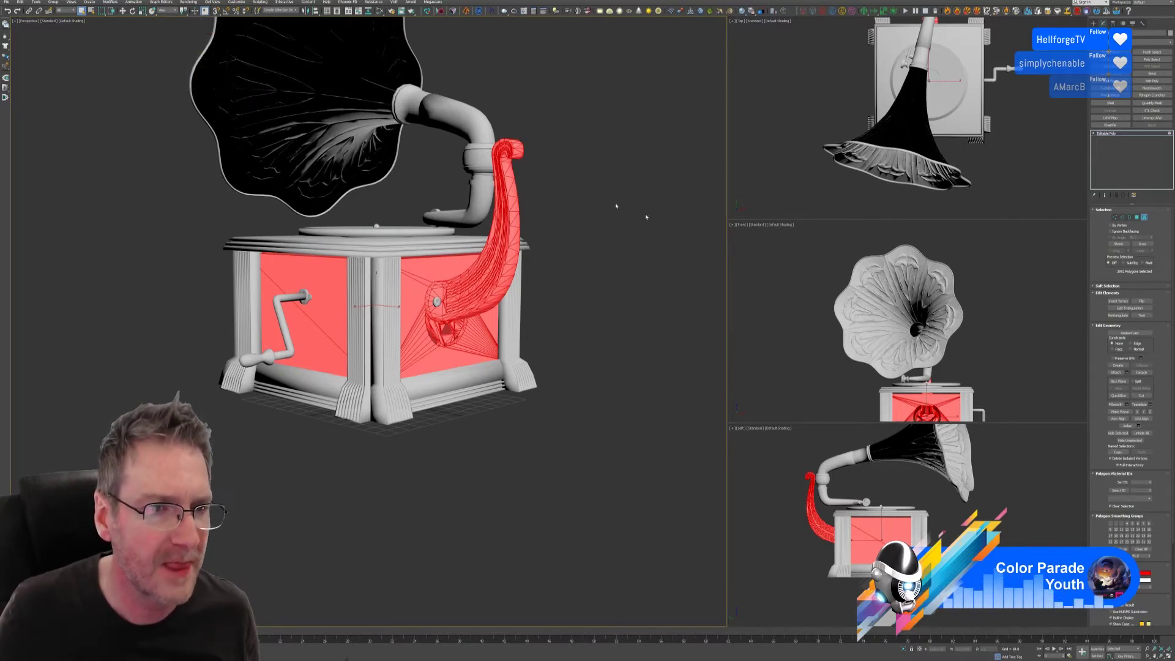
left_click(608, 291)
middle_click_drag(608, 291, 498, 292, "alt")
middle_click_drag(230, 247, 294, 304, "alt")
scroll(298, 289, "up", 5)
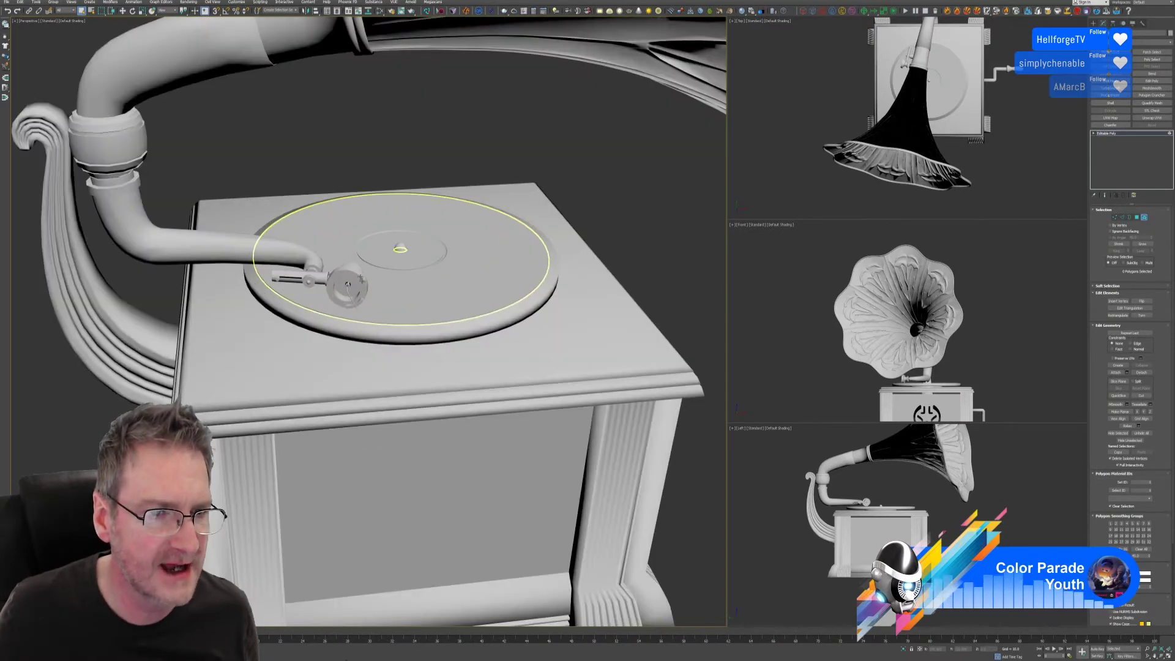
Step: Select the soundbox disc, the flange and the tonearm
left_click(346, 270)
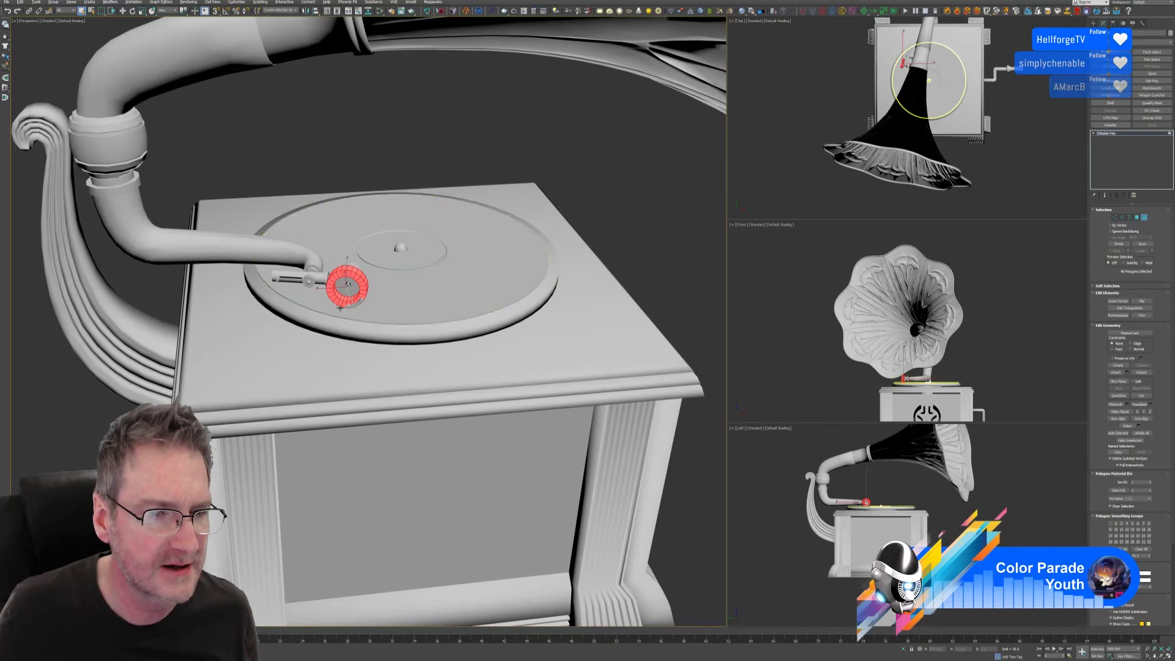
mouse_move(346, 270)
middle_mouse_down("alt")
mouse_move(380, 262)
mouse_move(343, 288)
middle_mouse_up("alt")
scroll(362, 288, "up", 5)
scroll(361, 293, "down", 3)
scroll(343, 288, "up", 4)
mouse_move(336, 327)
middle_mouse_down("alt")
mouse_move(244, 320)
mouse_move(336, 329)
middle_mouse_up("alt")
scroll(266, 317, "up", 3)
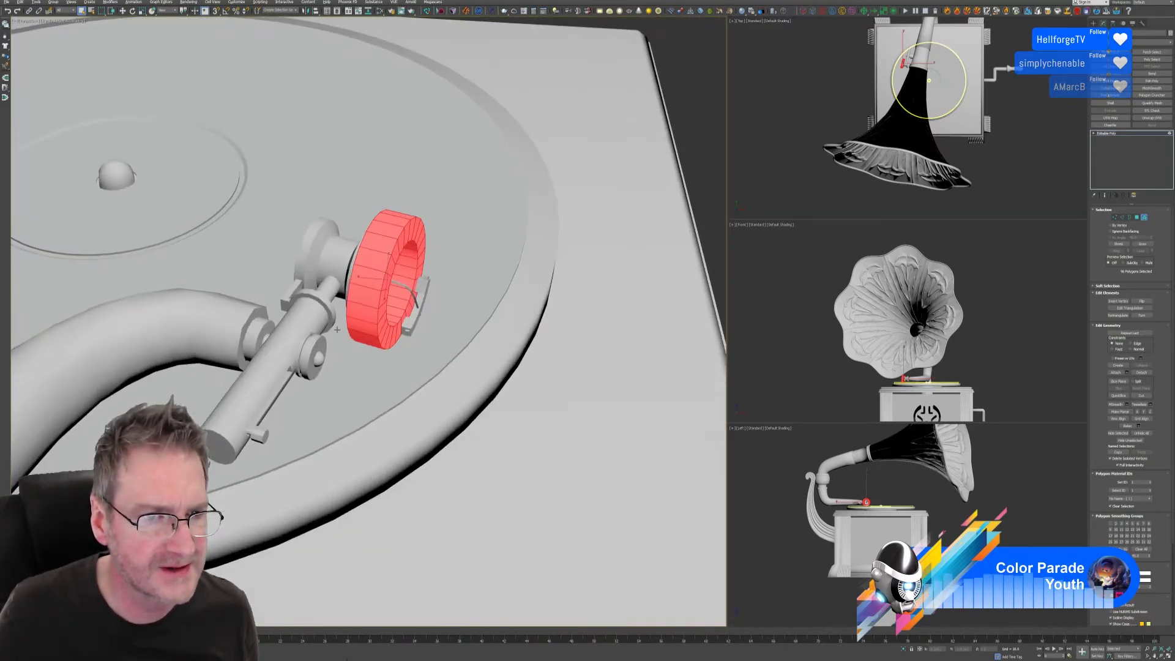
left_click(312, 251, "ctrl")
mouse_move(401, 351)
middle_mouse_down("alt")
mouse_move(431, 339)
mouse_move(398, 350)
middle_mouse_up("alt")
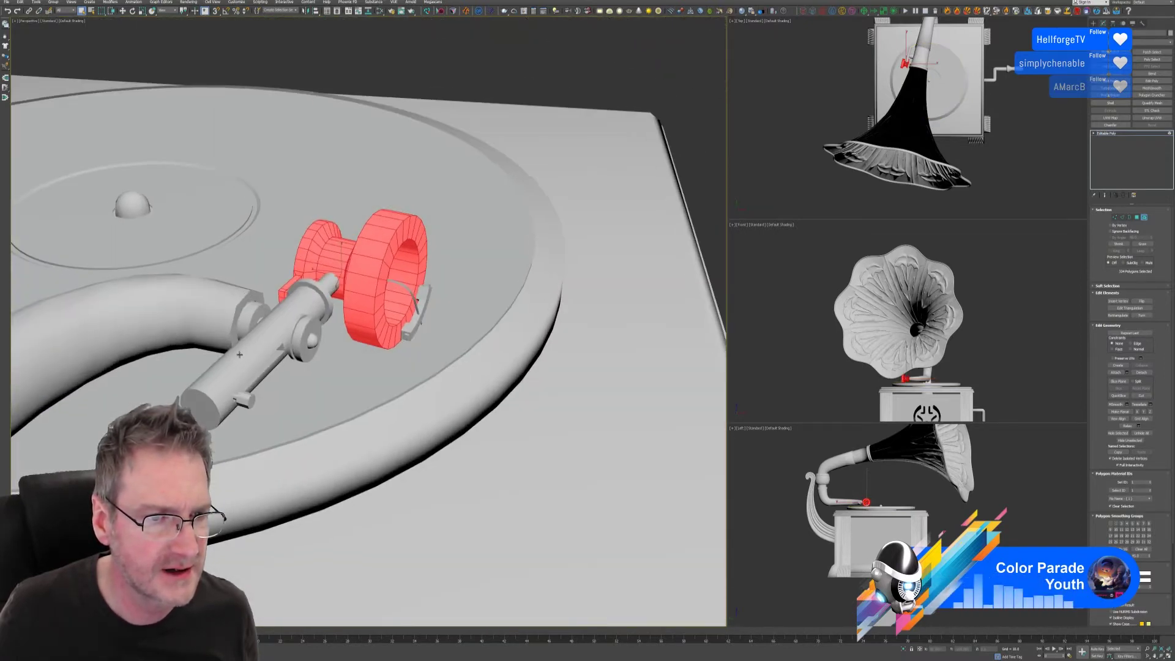
left_click(260, 343, "ctrl")
middle_click_drag(261, 343, 400, 365, "alt")
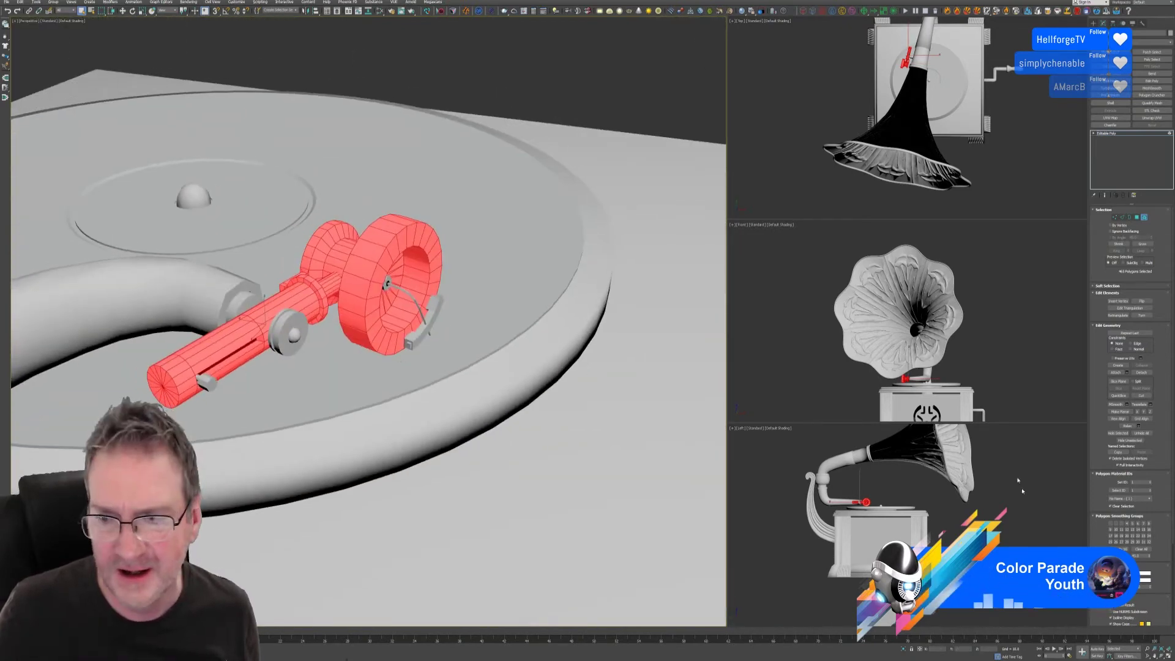
Step: Give the soundbox, flange and tonearm a brown vertex colour
left_click(1146, 577)
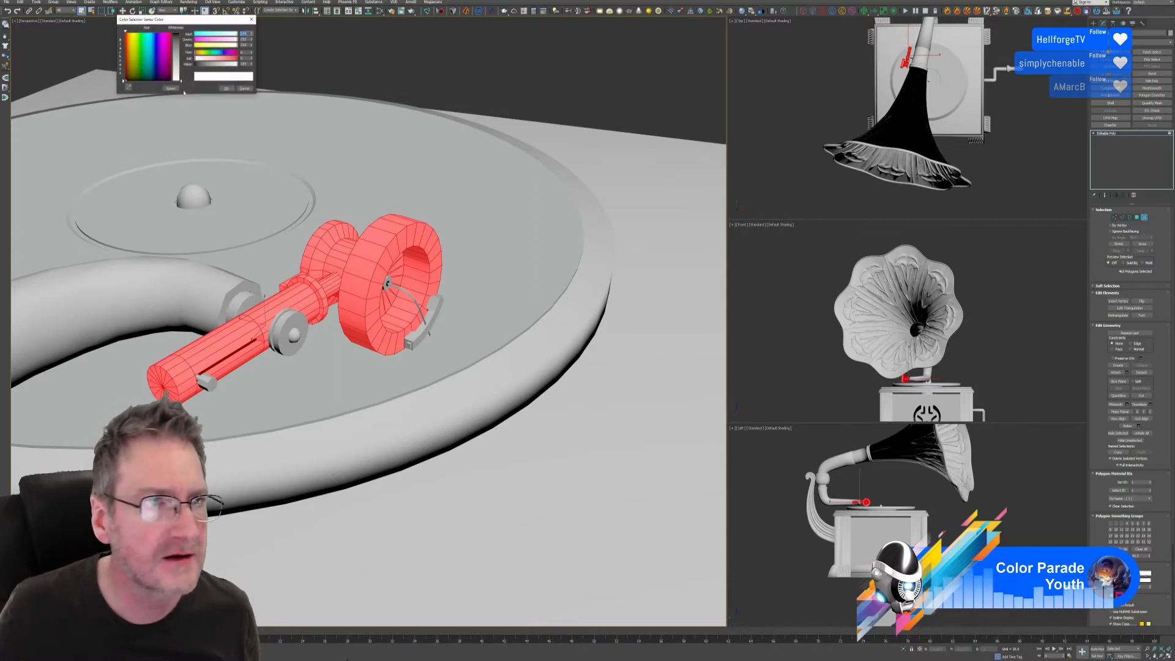
left_click_drag(140, 67, 181, 46)
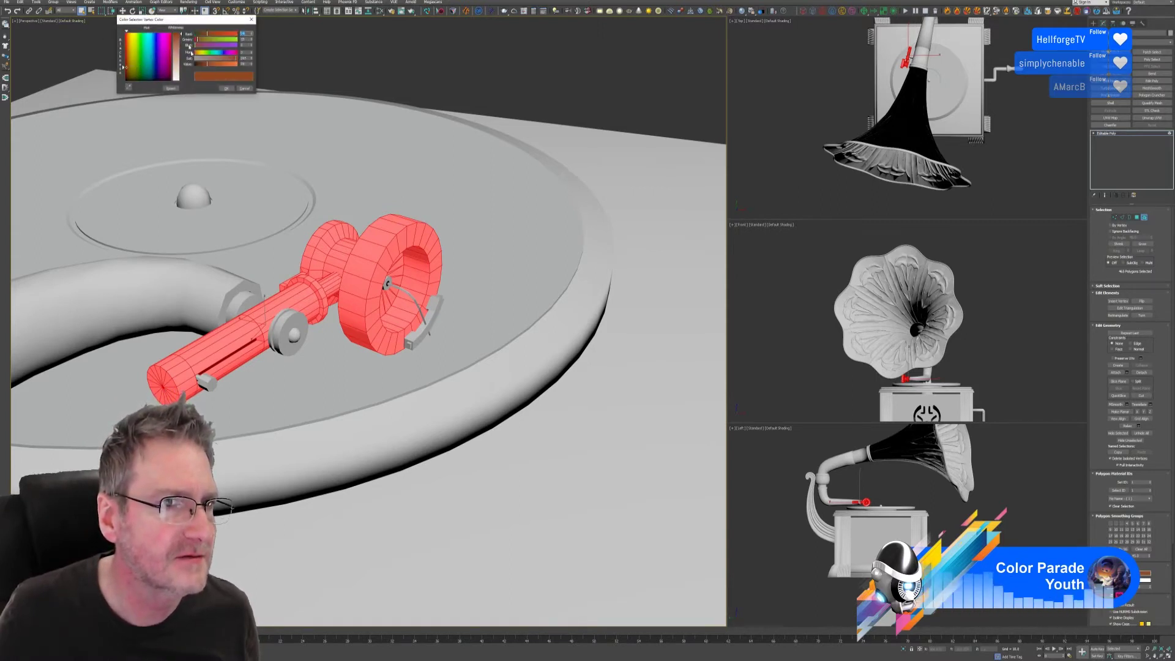
left_click(226, 89)
Step: Select the soundbox nut, stylus bar and bracket, arm-end nut and the hub
scroll(422, 325, "up", 4)
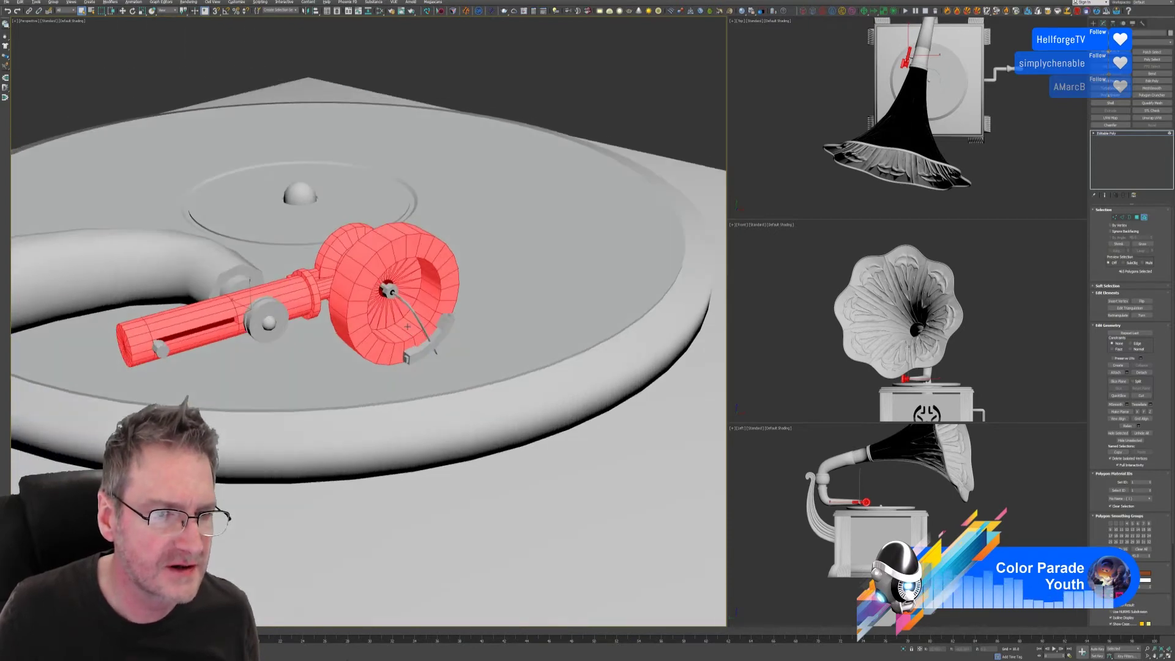
left_click(382, 273)
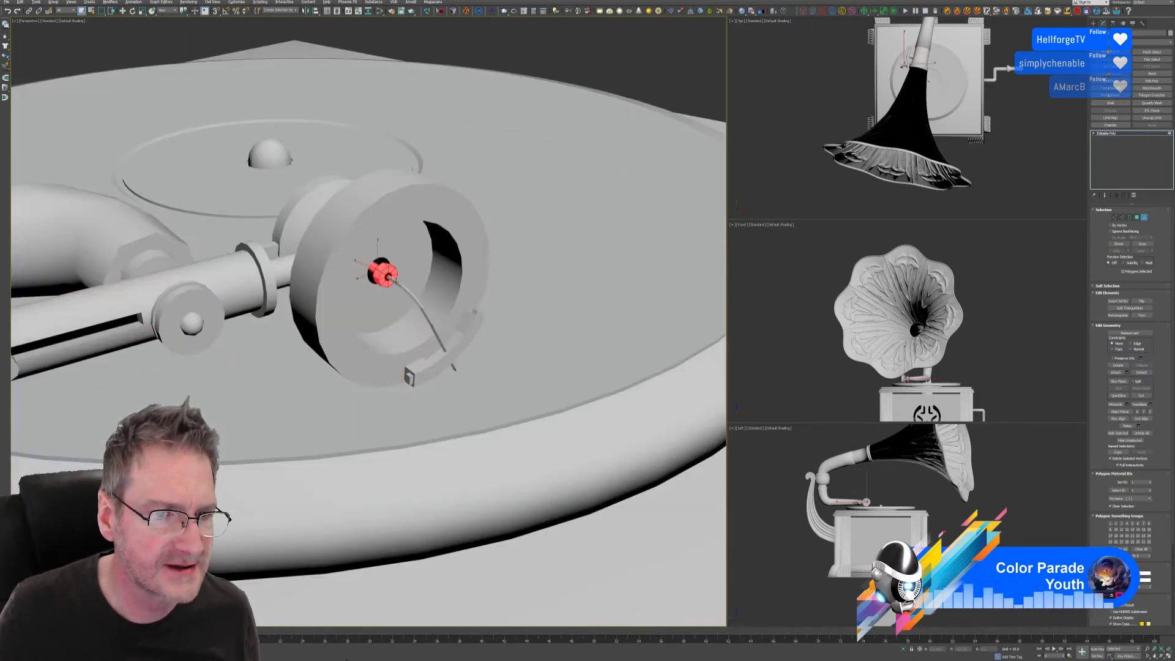
left_click(423, 318, "ctrl")
left_click(436, 367, "ctrl")
scroll(249, 355, "down", 5)
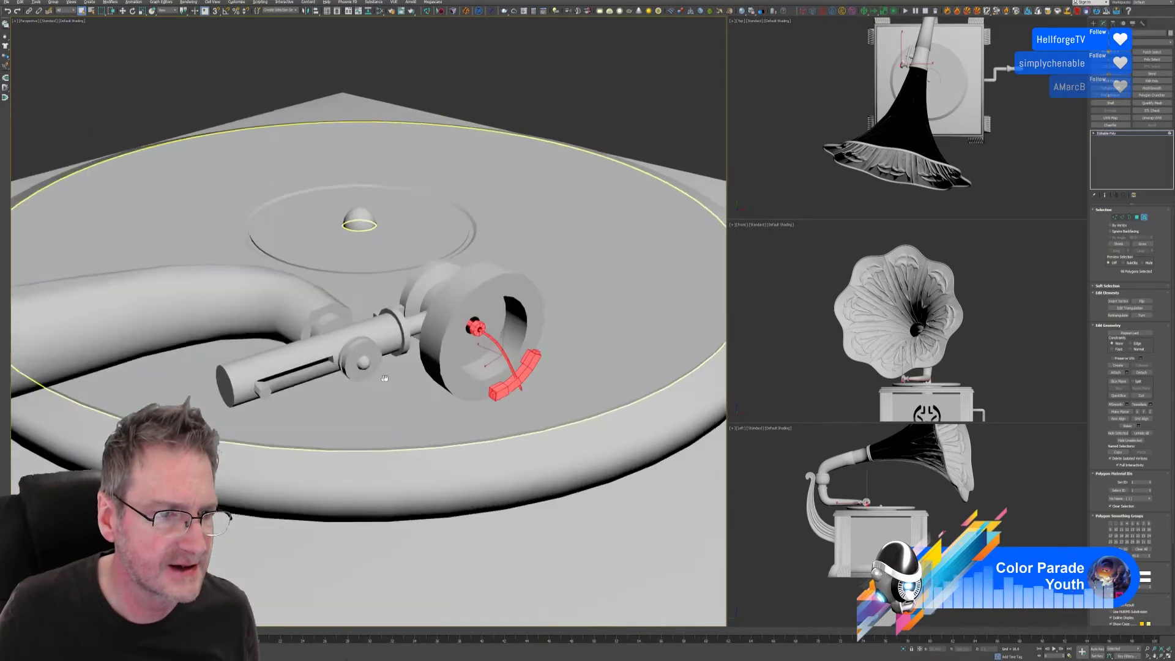
scroll(278, 375, "up", 4)
left_click(207, 380, "ctrl")
left_click(345, 317, "ctrl")
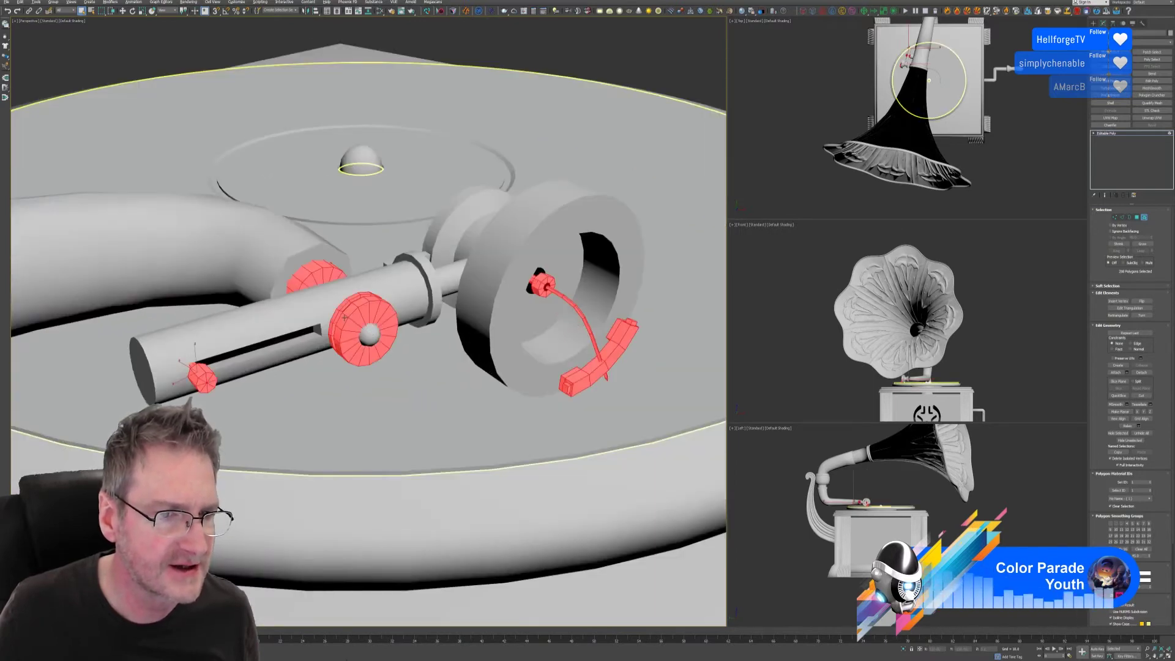
middle_click_drag(369, 335, 408, 366, "alt")
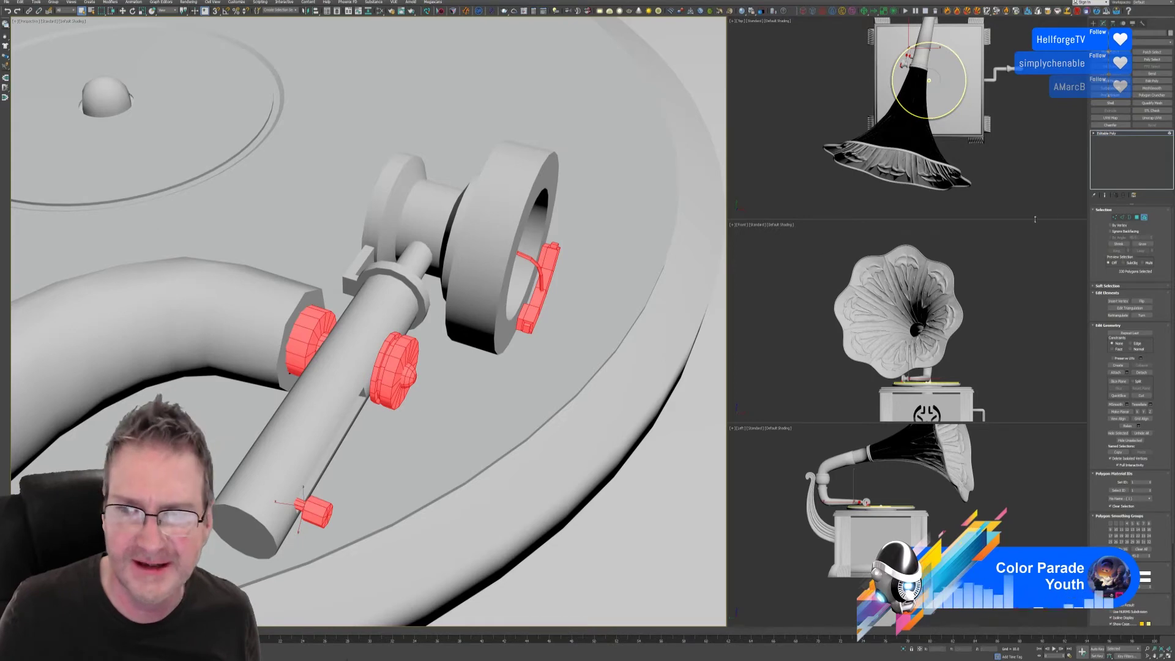
Step: Turn off Vertex Channel Display Shaded in Object Properties so colours show unshaded
right_click(507, 224)
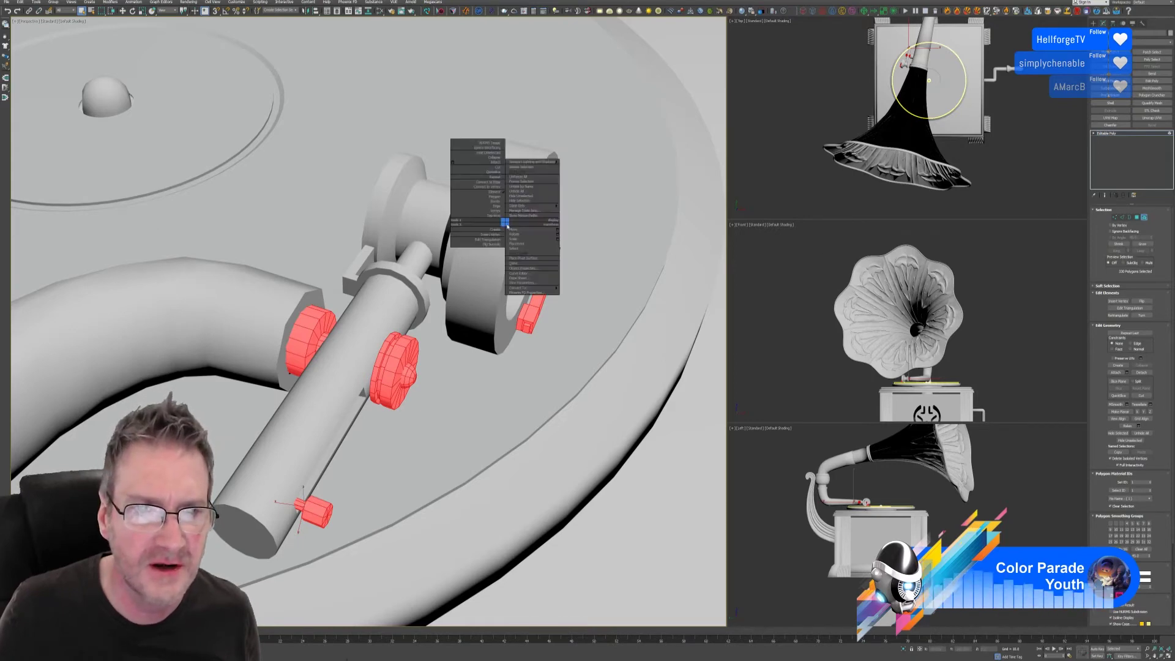
left_click(523, 268)
left_click(573, 390)
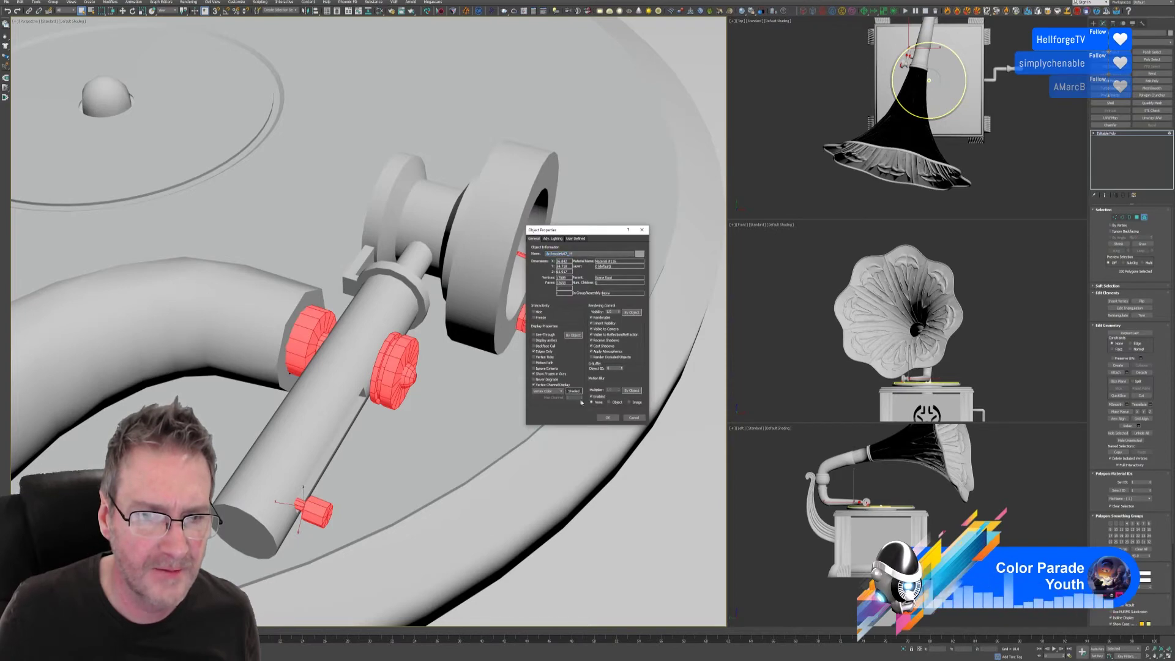
left_click(607, 418)
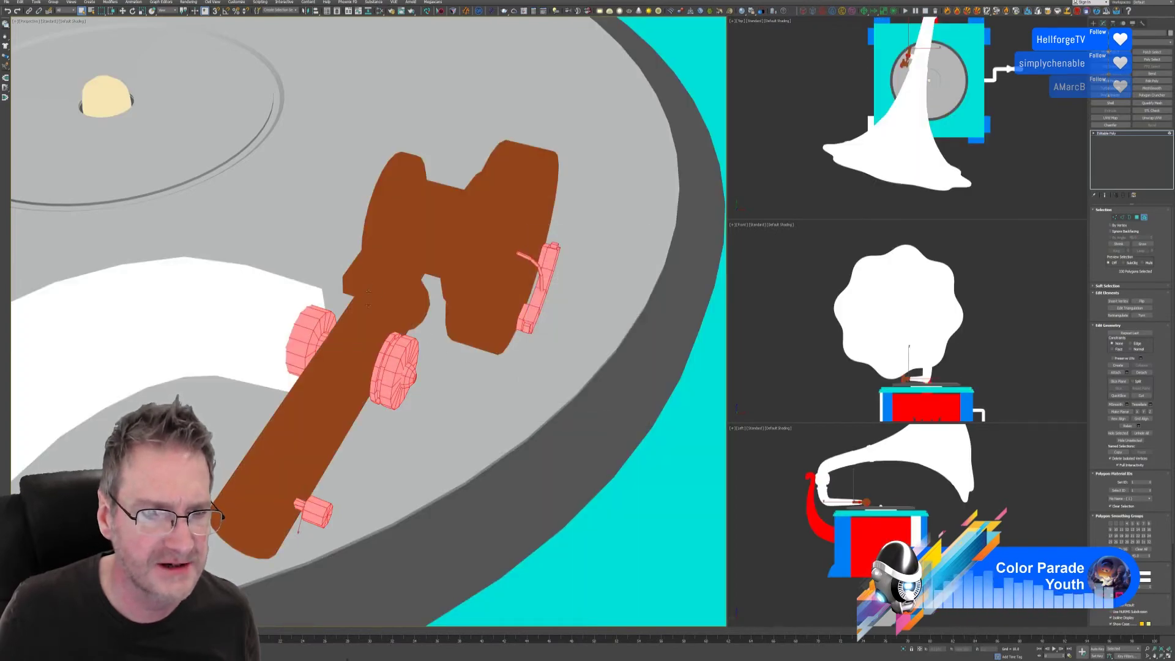
scroll(430, 366, "down", 5)
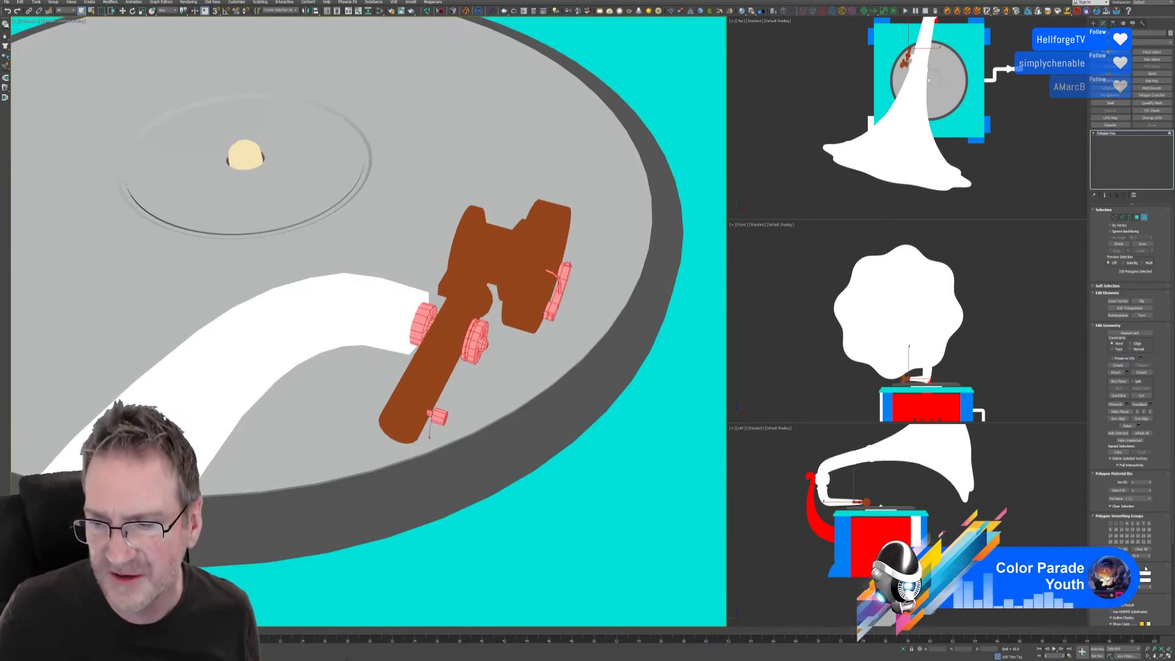
left_click(1142, 574)
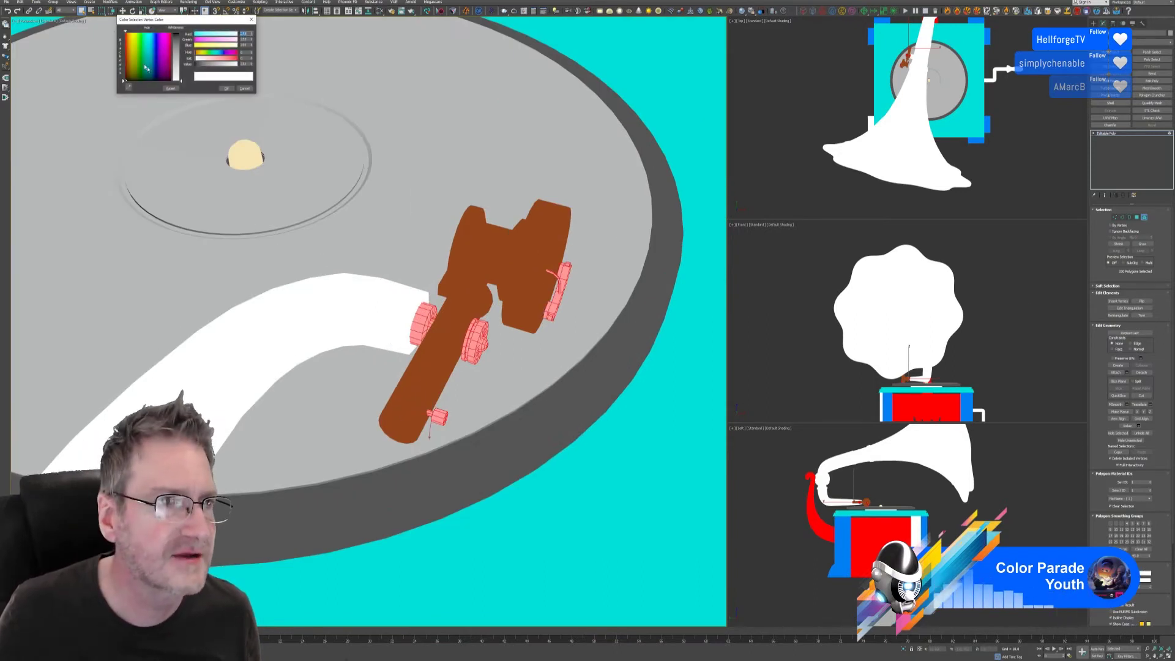
Step: Colour the selected tone-arm fittings purple
left_click(164, 67)
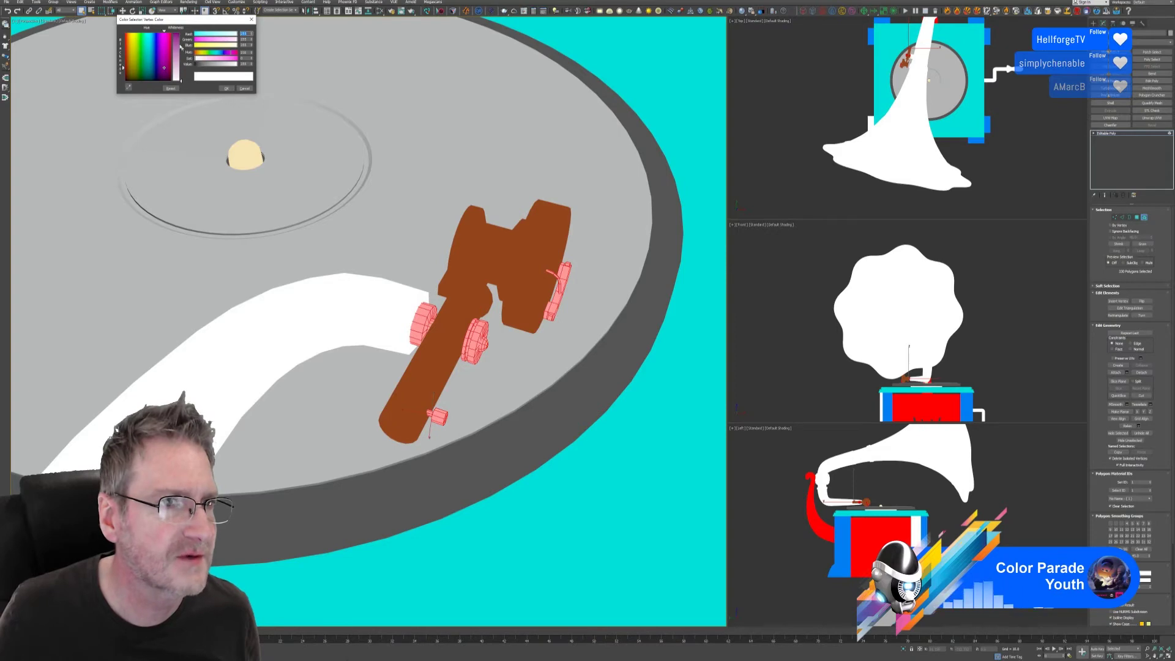
left_click(181, 48)
left_click(226, 88)
middle_click_drag(343, 257, 469, 382, "alt")
scroll(311, 228, "down", 4)
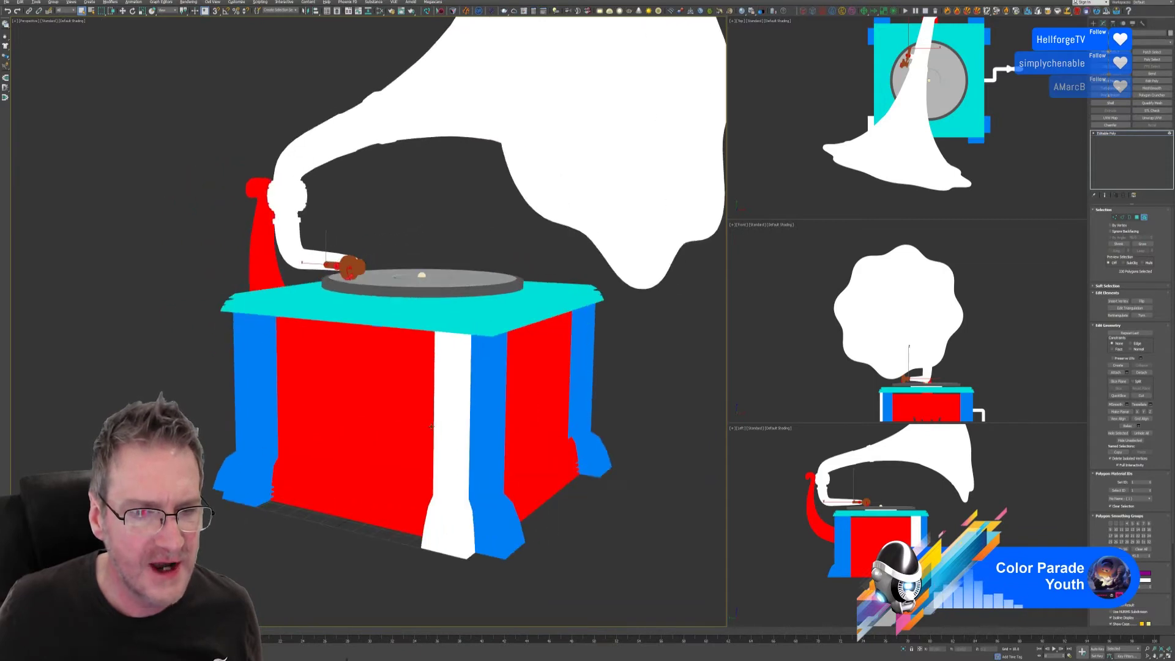
Step: Recolour the cabinet's white front strip with the leg's blue, sampled by eyedropper
left_click(461, 386)
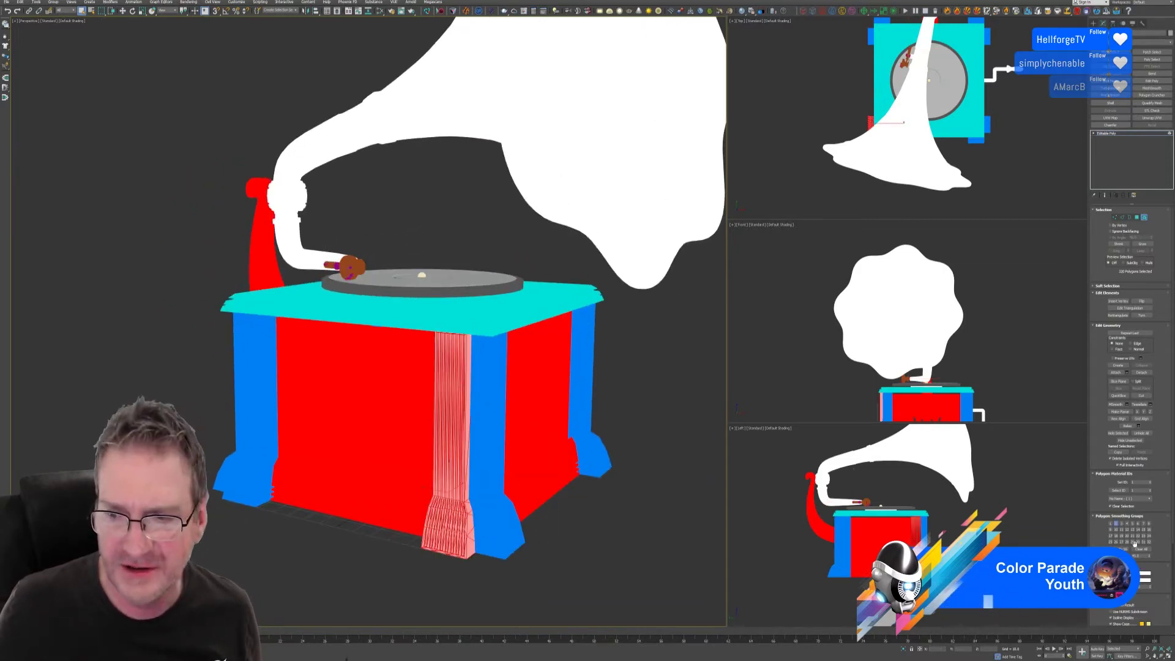
left_click(1144, 576)
left_click(129, 87)
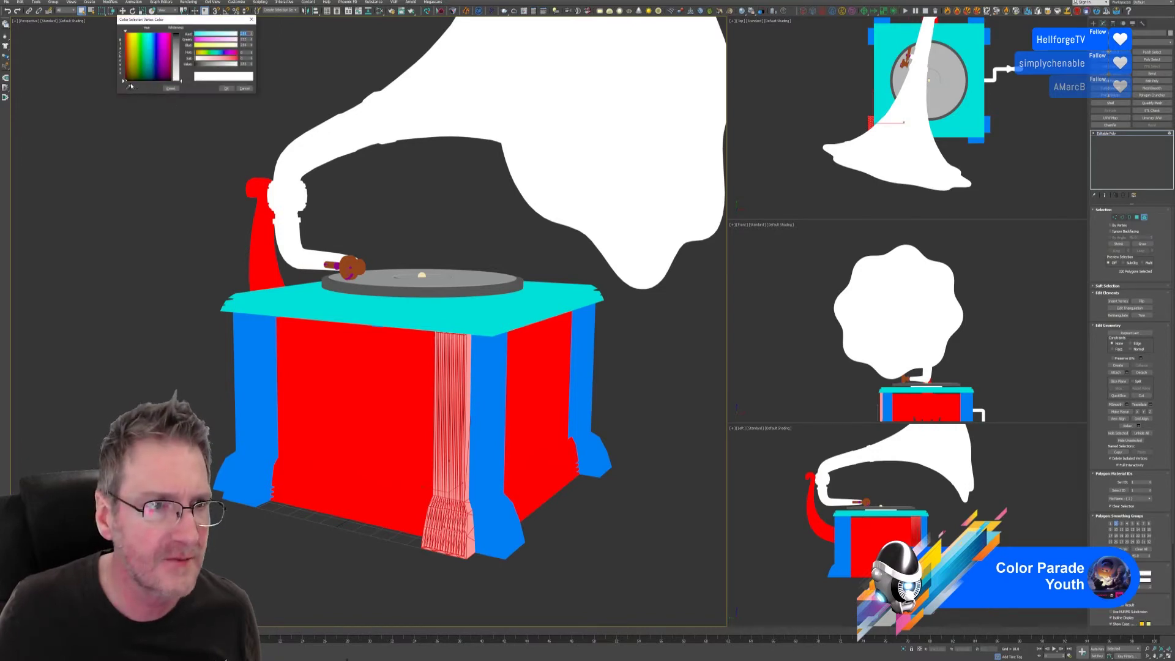
left_click(491, 350)
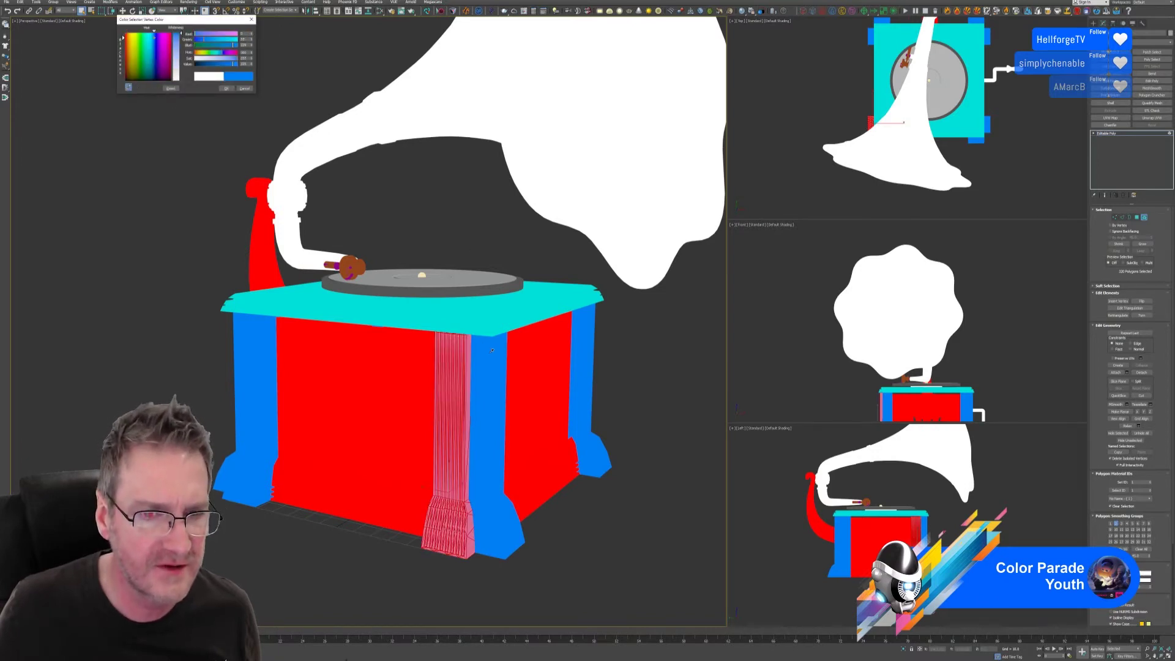
left_click(226, 88)
left_click(163, 183)
middle_click_drag(321, 318, 344, 340, "alt")
Step: Colour the lower and upper tone-arm pipes dark green
scroll(259, 298, "up", 2)
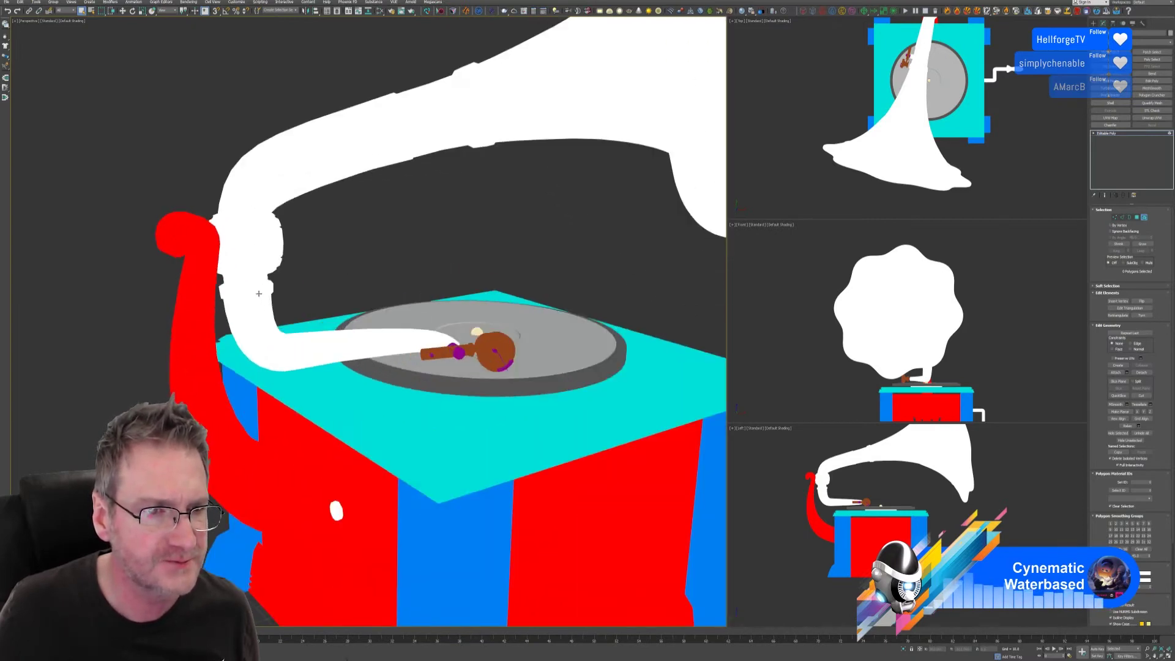
left_click(364, 350)
left_click(259, 192, "ctrl")
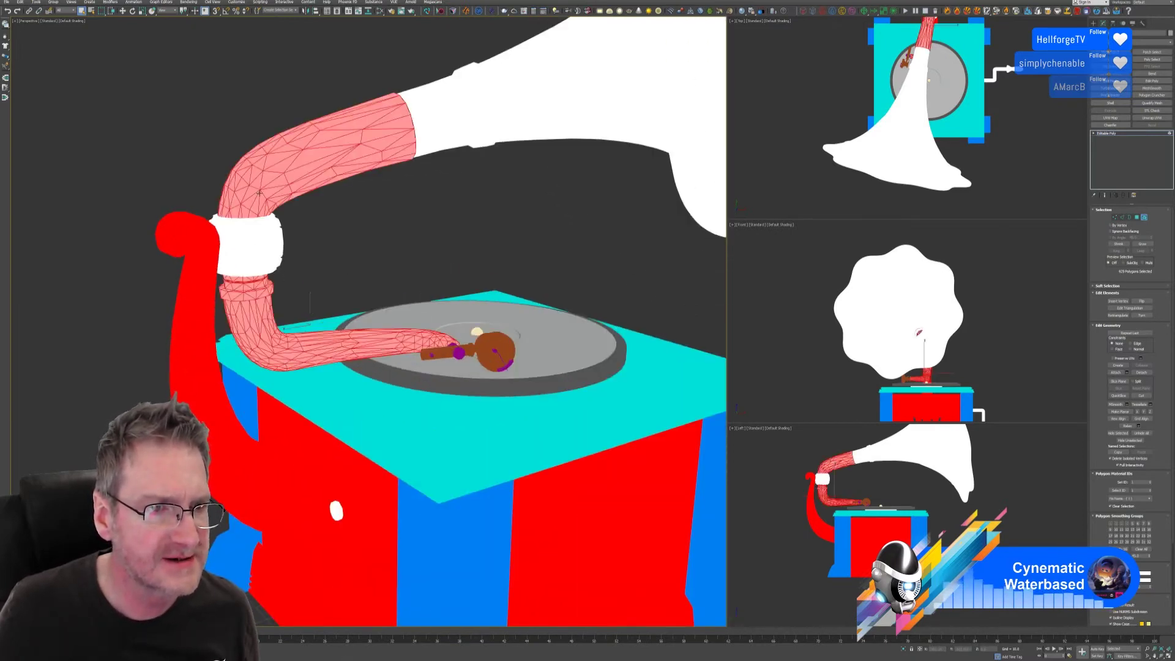
scroll(425, 211, "down", 5)
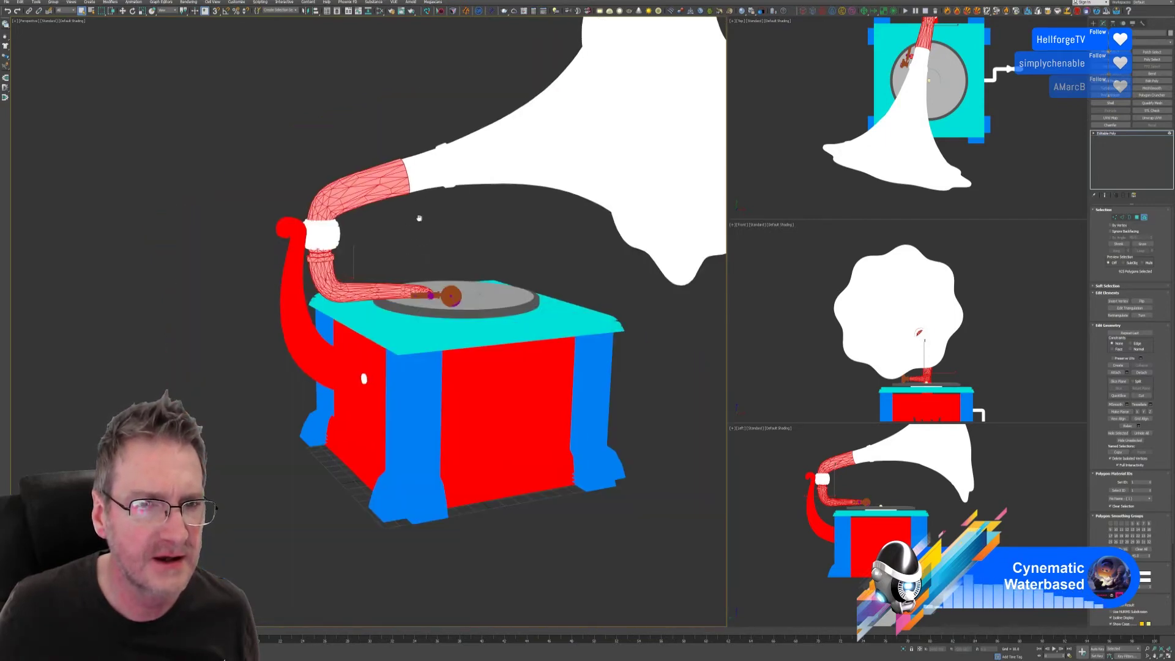
scroll(398, 214, "up", 5)
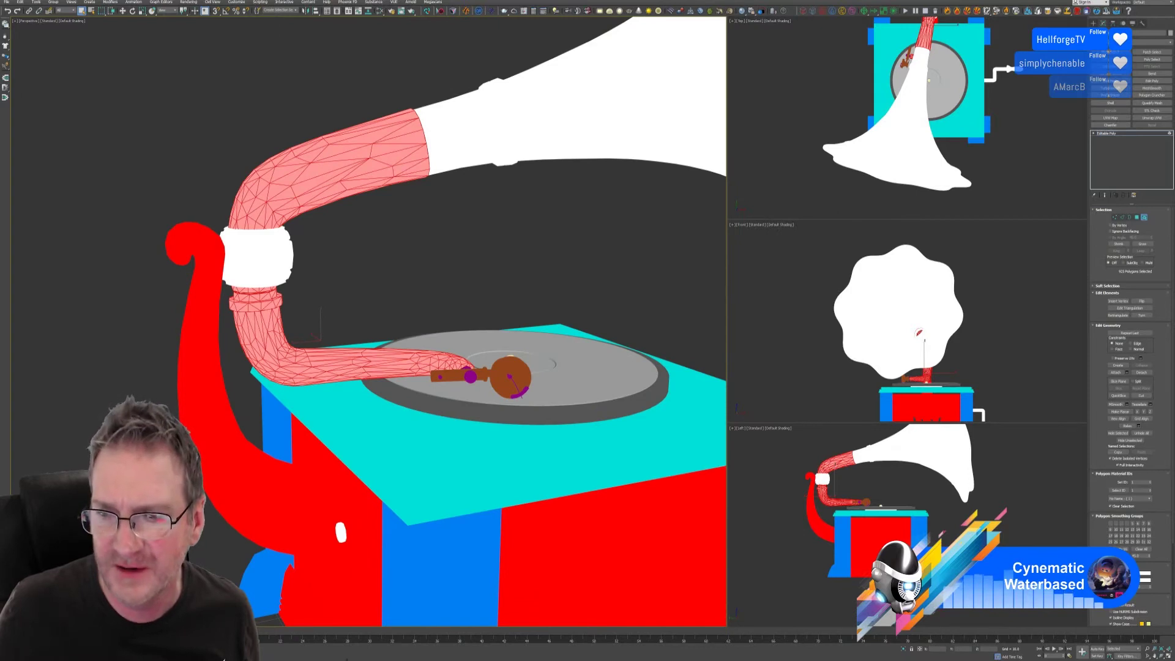
left_click(1144, 576)
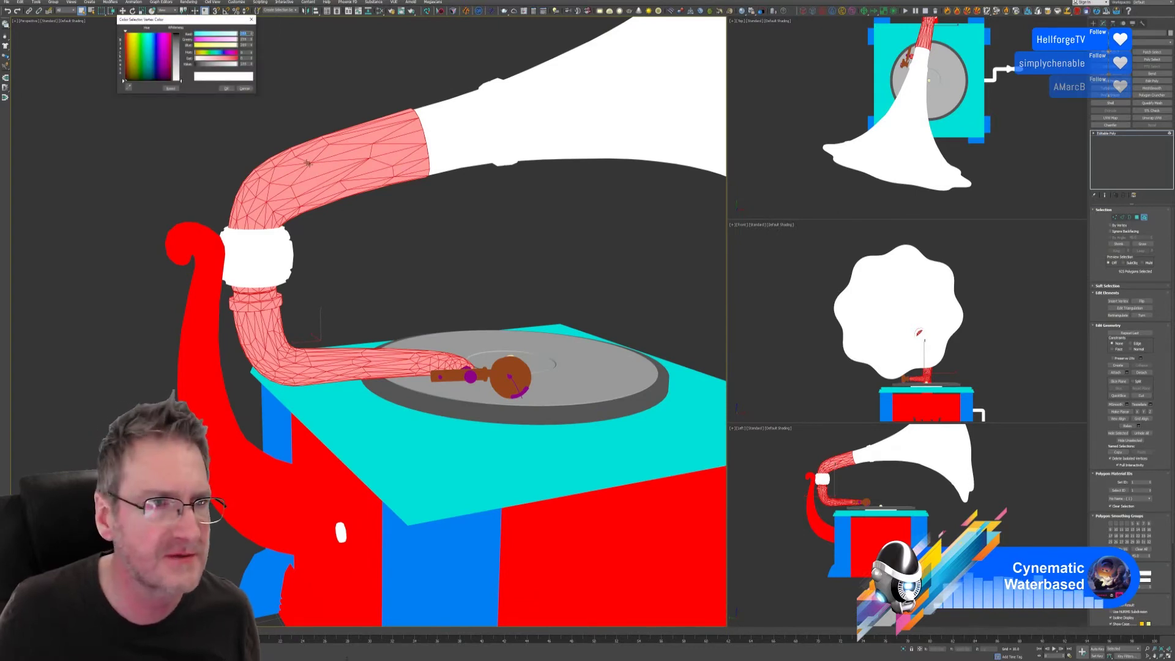
left_click_drag(180, 80, 181, 33)
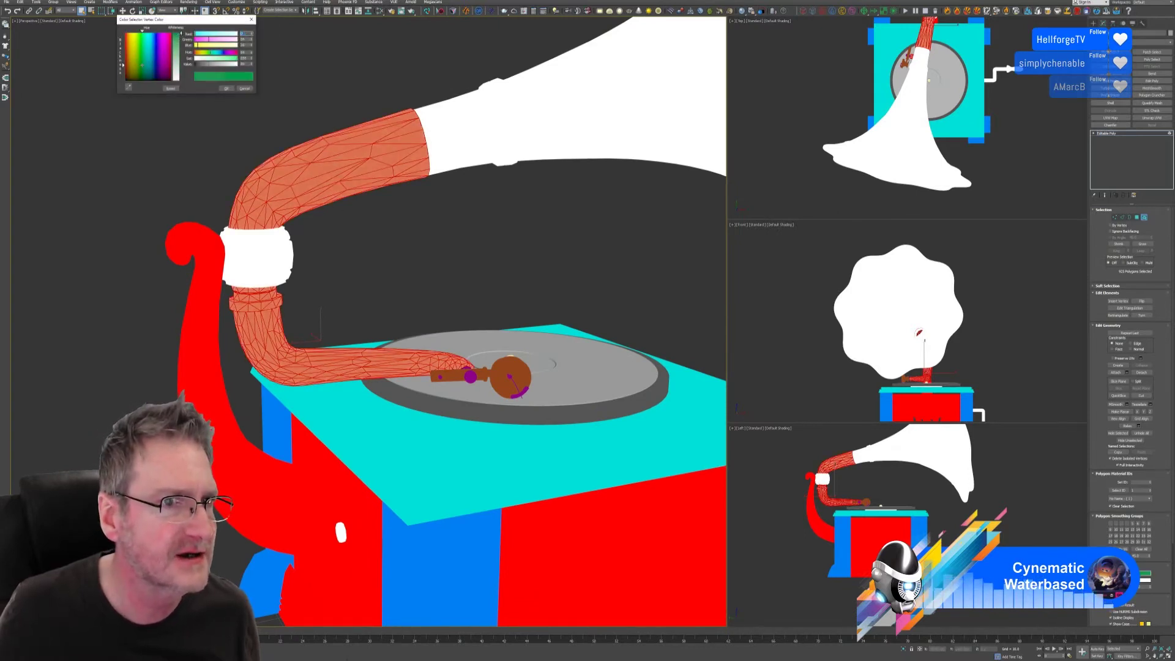
left_click(226, 88)
Step: Colour the collar on the tone arm deep purple
left_click(270, 252)
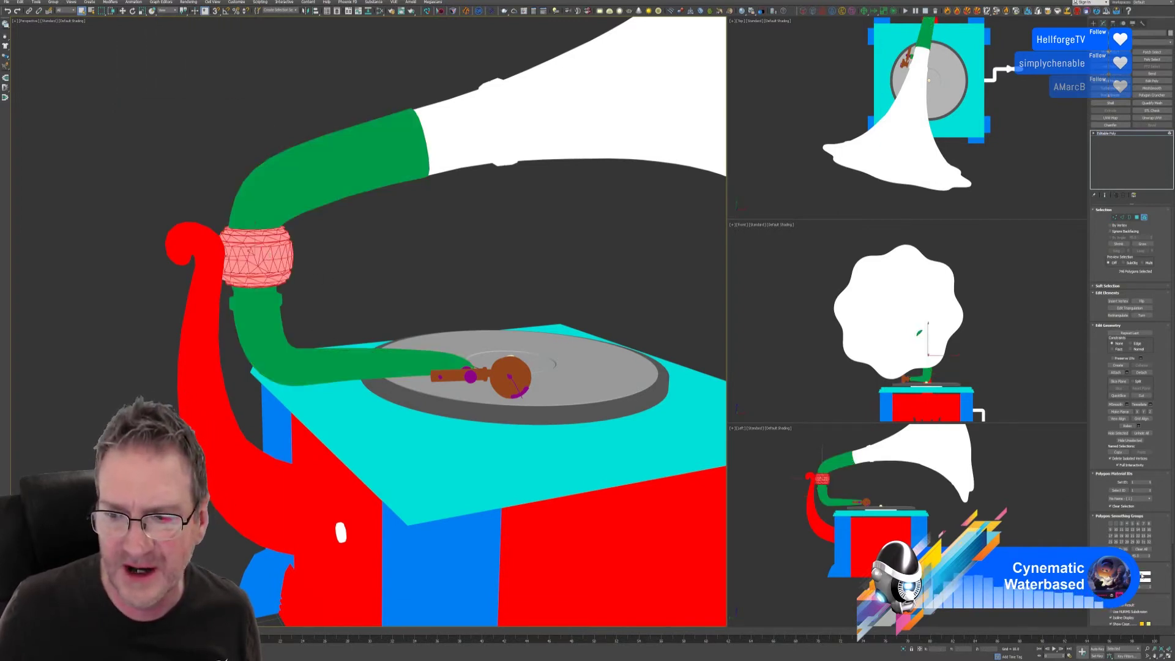
left_click(1144, 575)
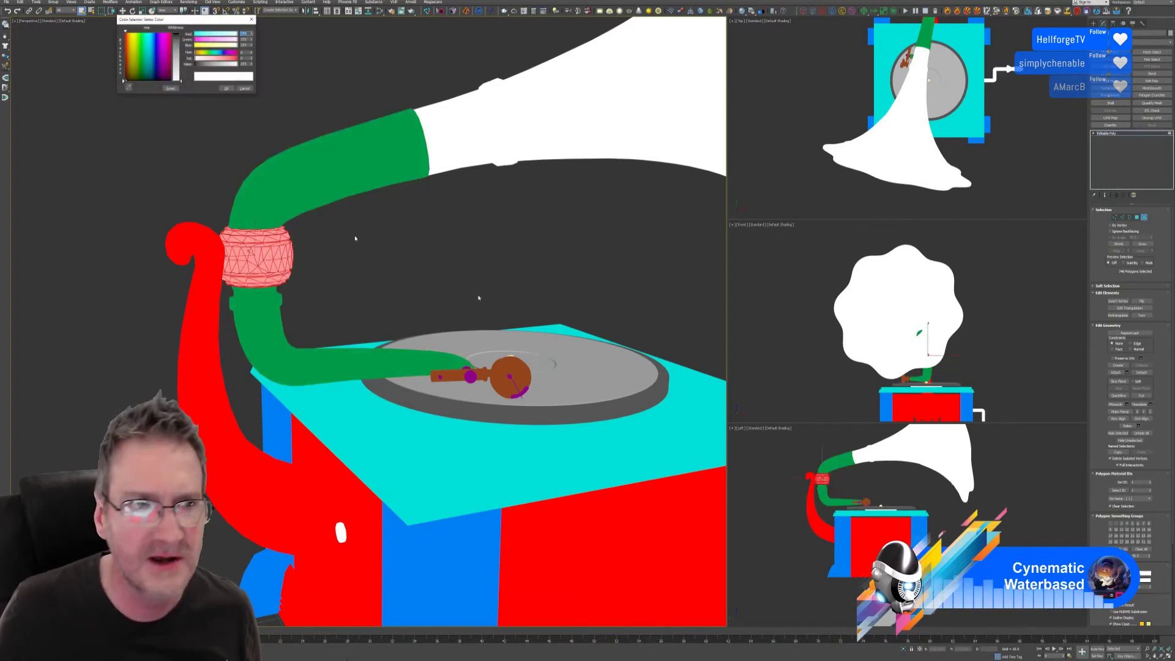
left_click(157, 73)
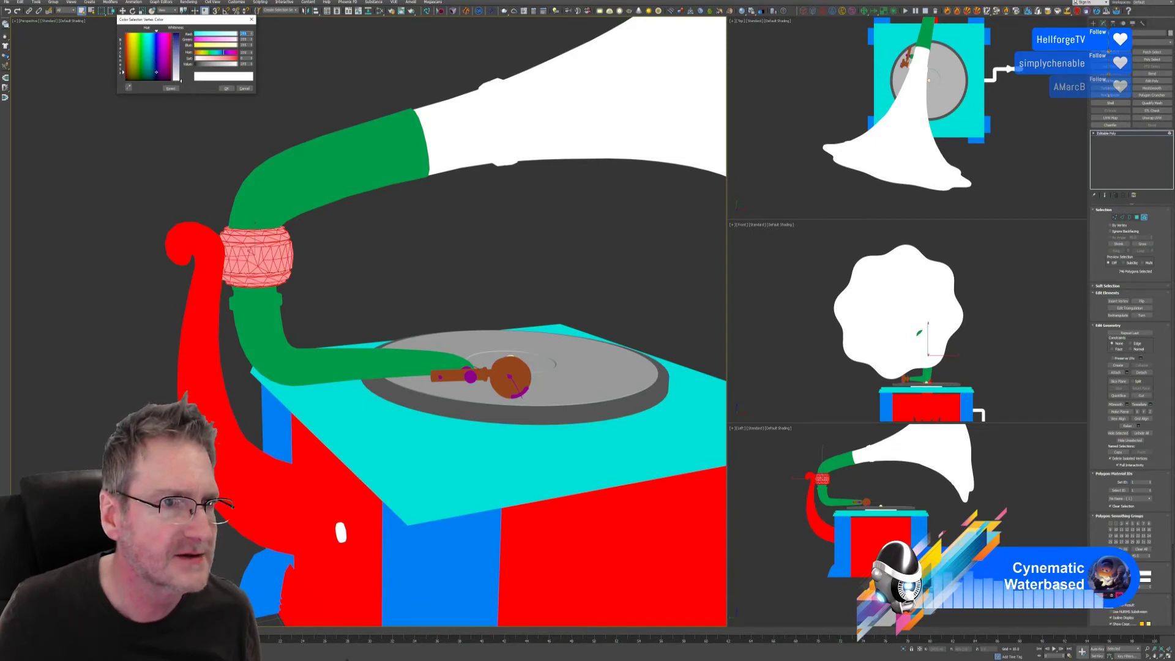
left_click_drag(176, 74, 175, 35)
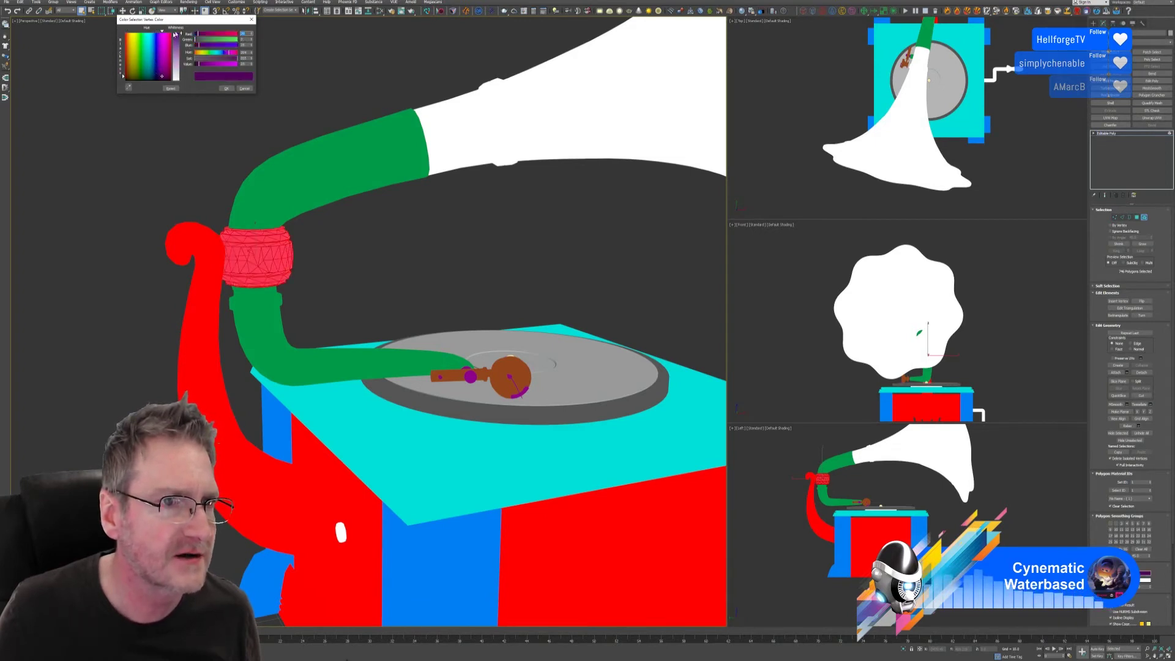
left_click(225, 88)
scroll(267, 118, "down", 6)
middle_click_drag(428, 275, 484, 211, "alt")
key("ctrl+a")
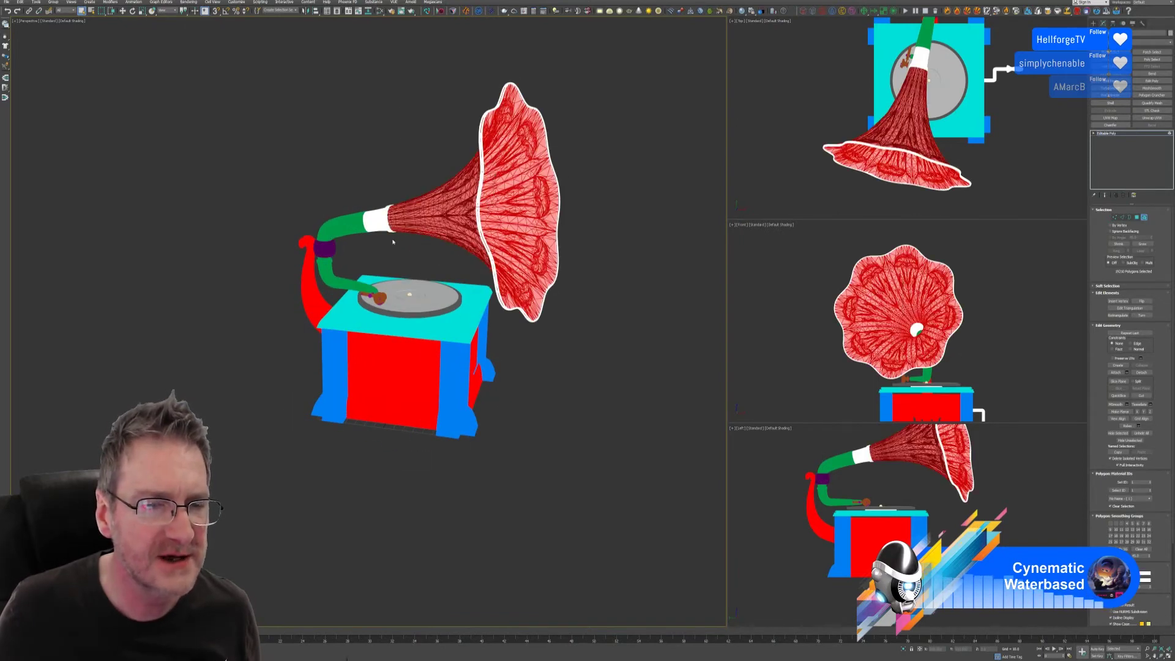
Step: Invert the selection to the horn-base ring and eyedrop the other collar's purple onto it
scroll(393, 242, "up", 10)
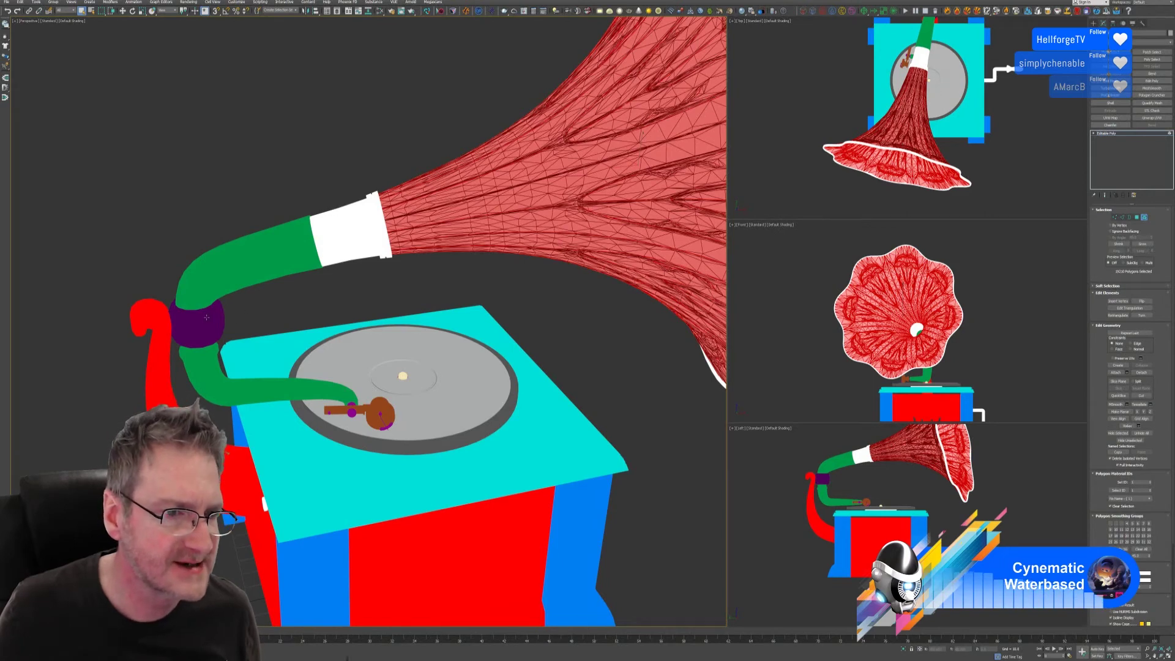
key("ctrl+i")
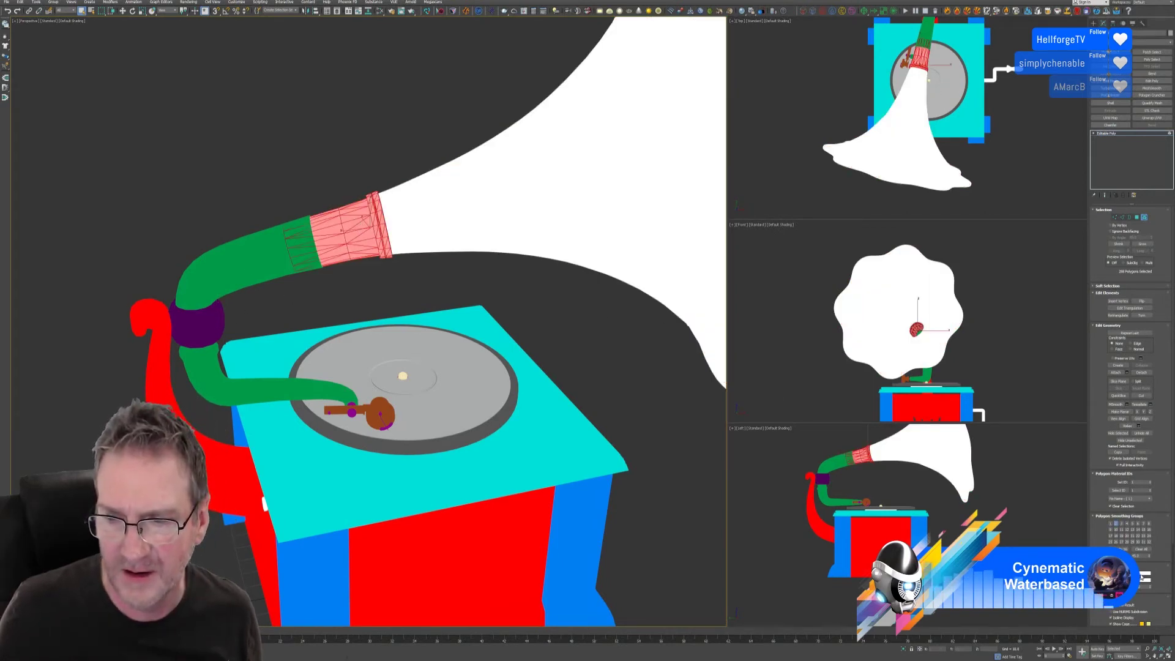
key("ctrl+shift+c")
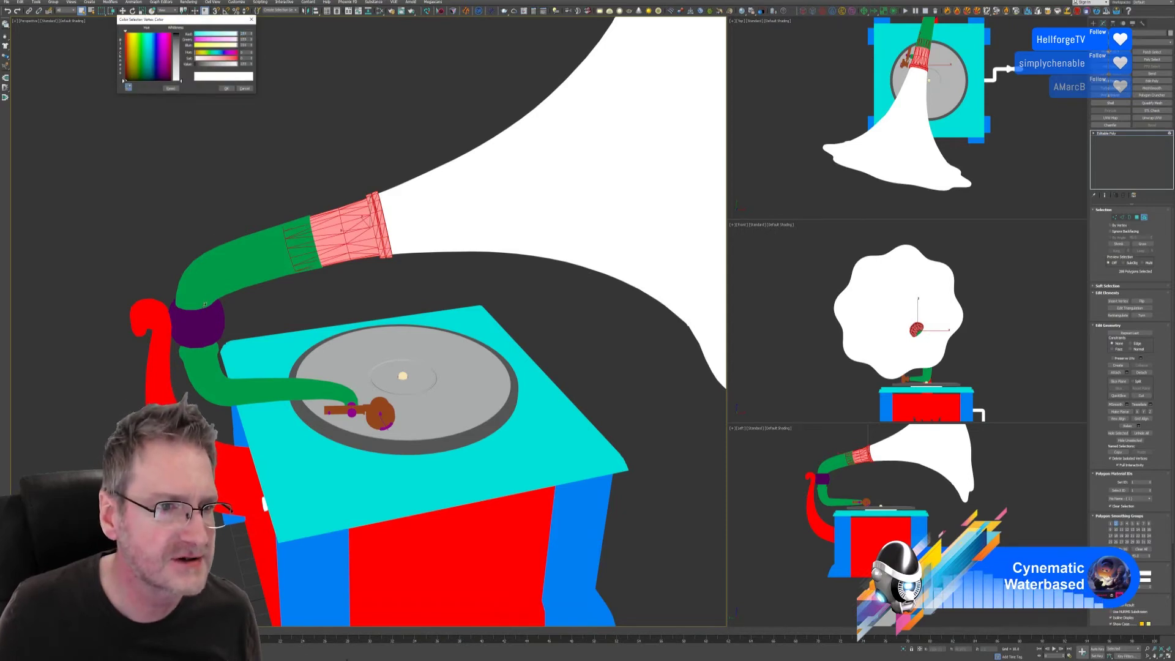
left_click(205, 304)
left_click(226, 88)
left_click(289, 123)
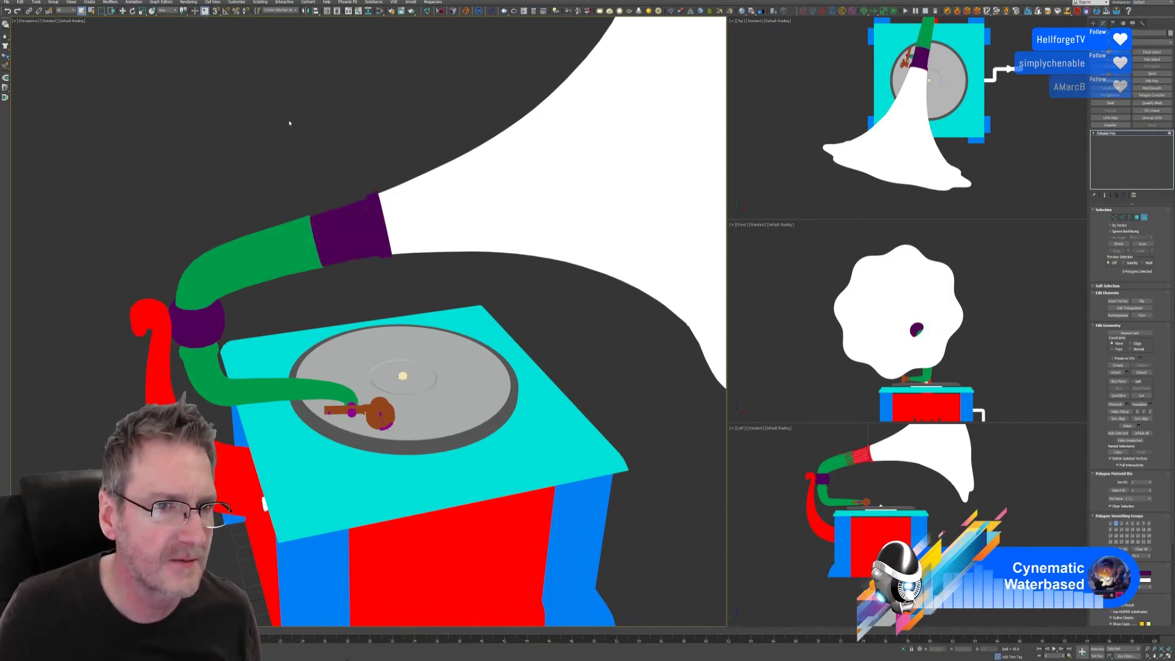
scroll(406, 231, "down", 3)
middle_click_drag(406, 231, 404, 199, "alt")
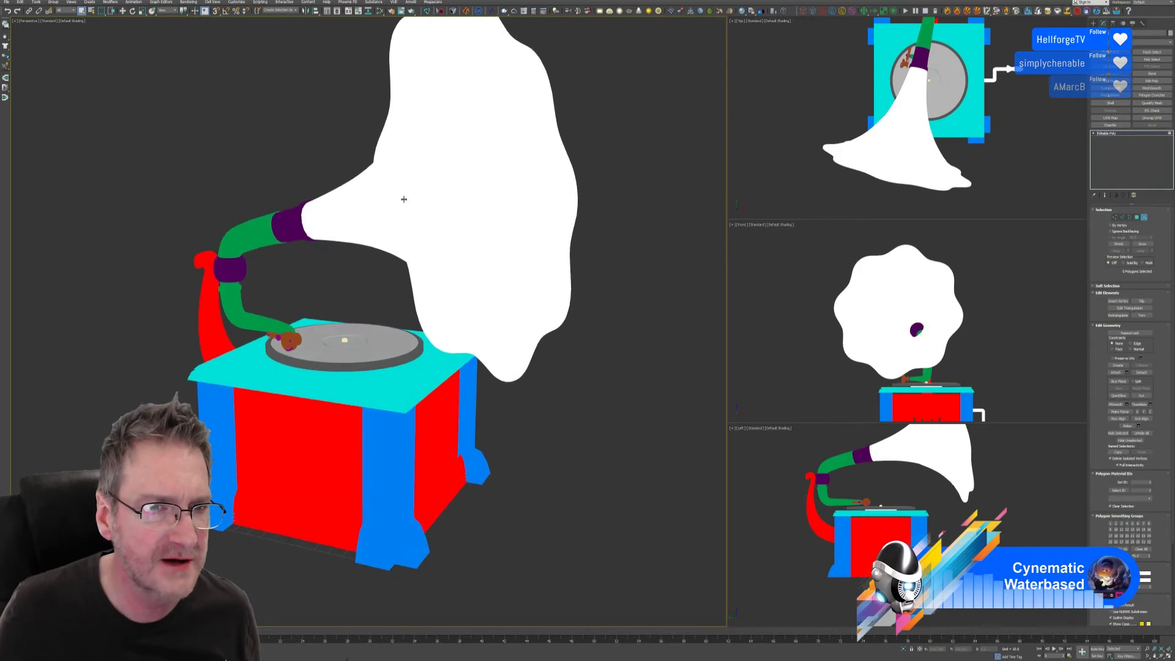
left_click(404, 199)
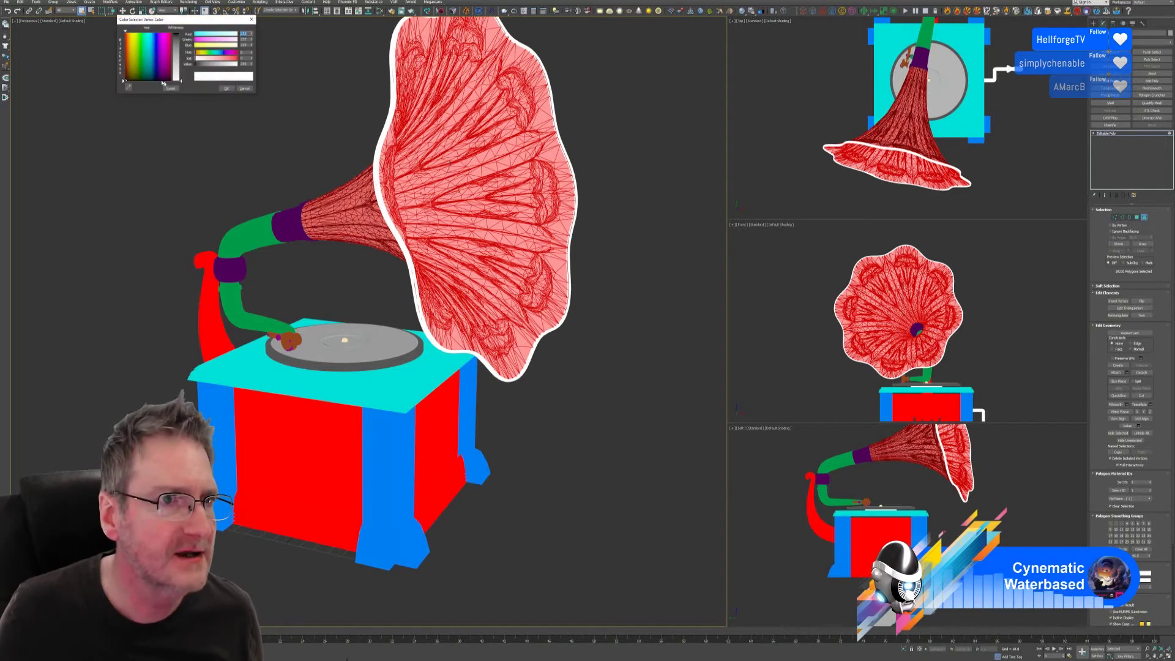
Step: Give the horn a very dark, almost black vertex colour
left_click_drag(142, 76, 175, 33)
left_click(174, 50)
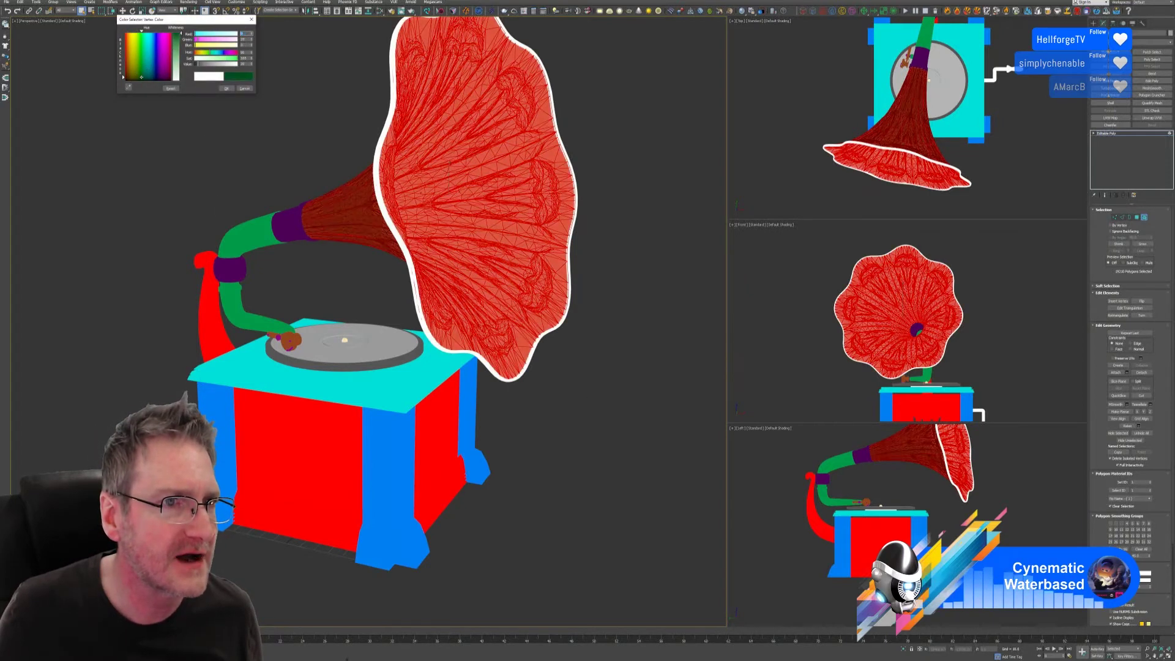
left_click(145, 69)
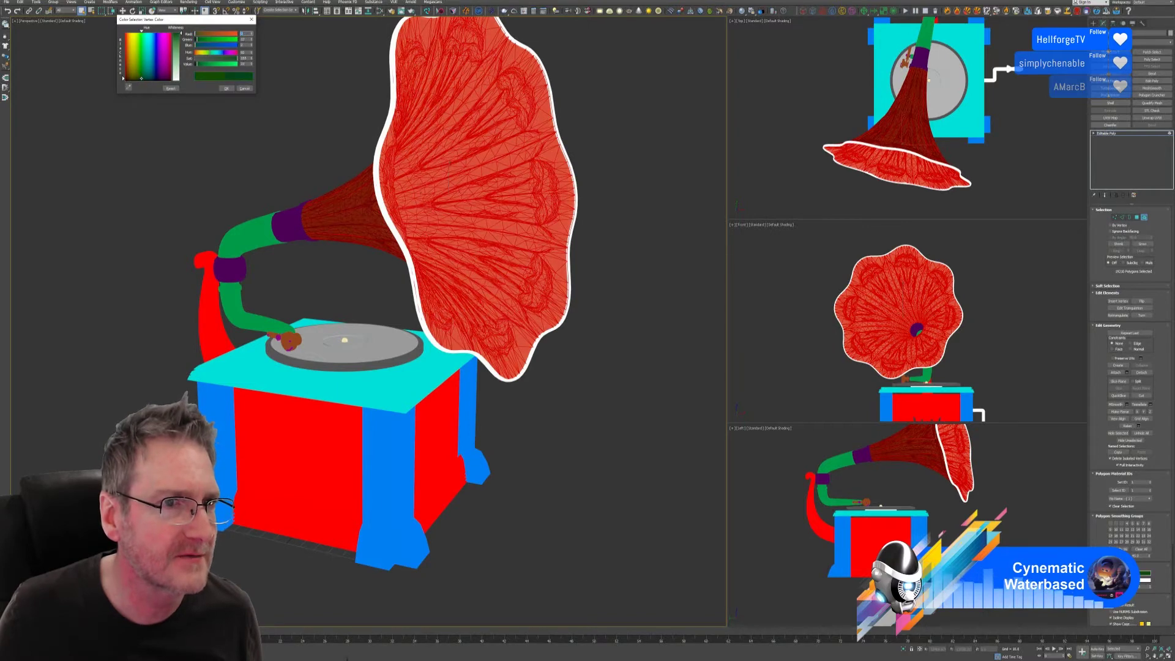
left_click_drag(141, 79, 148, 80)
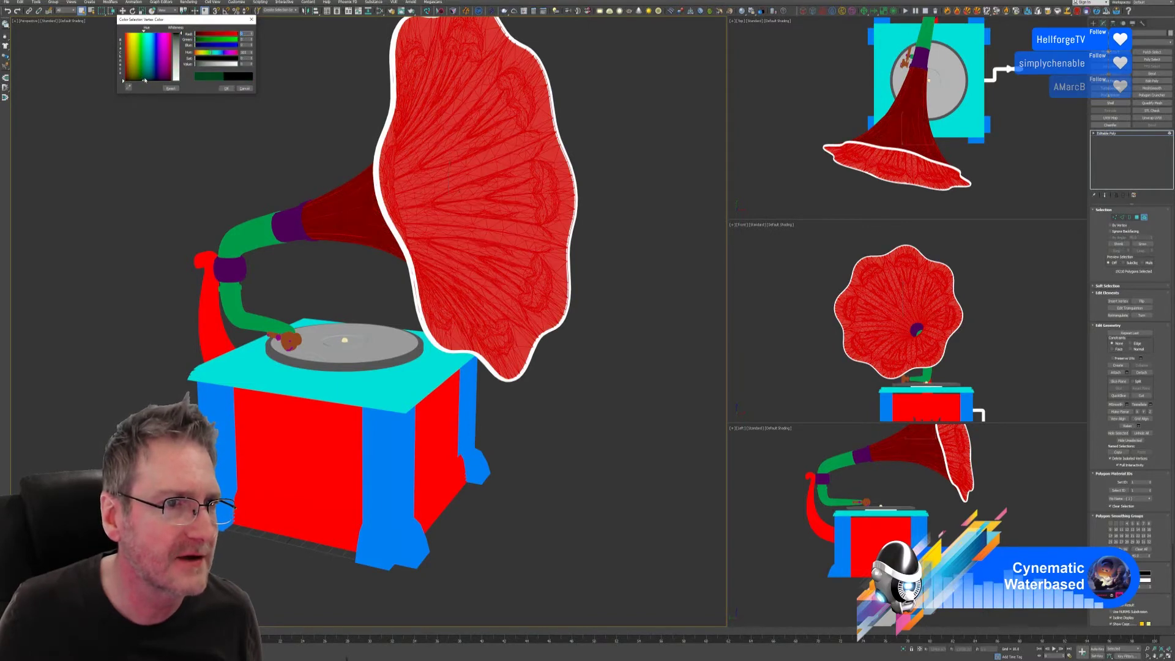
left_click(226, 88)
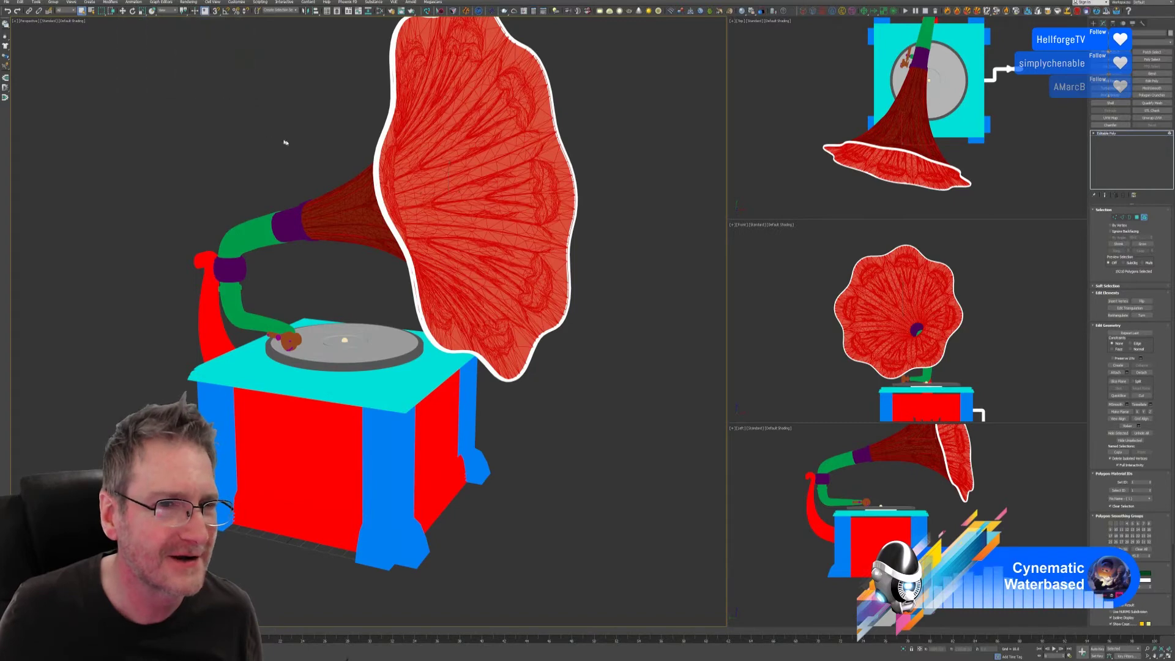
Step: Select the whole horn including its rim and colour it pink
key("ctrl+a")
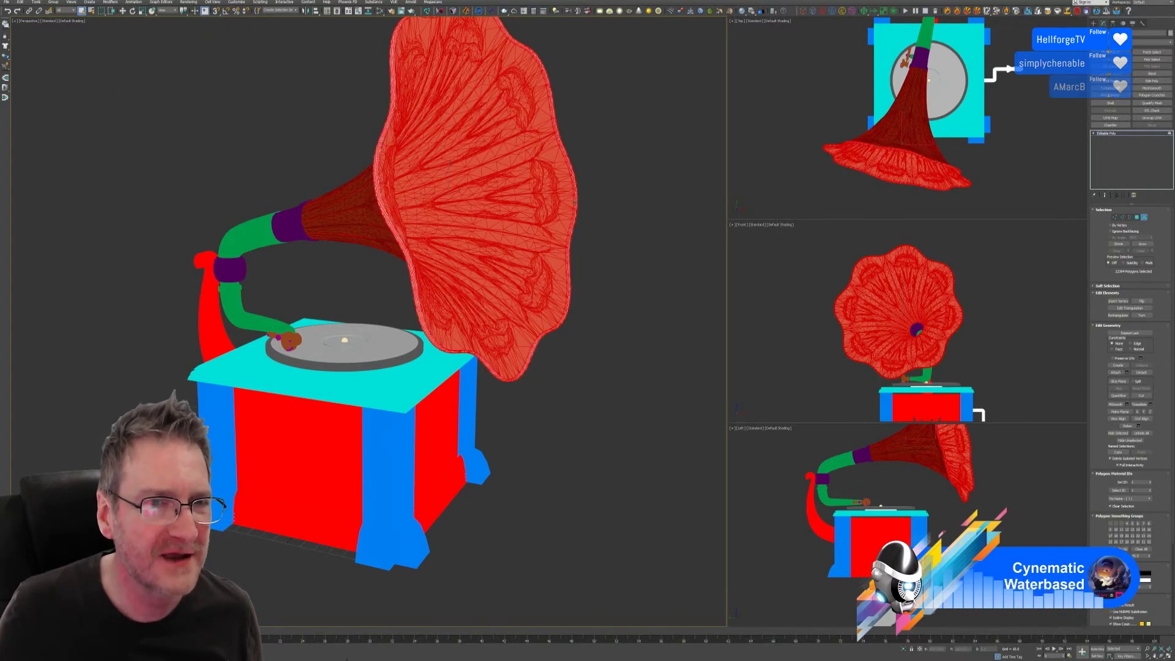
left_click(1144, 572)
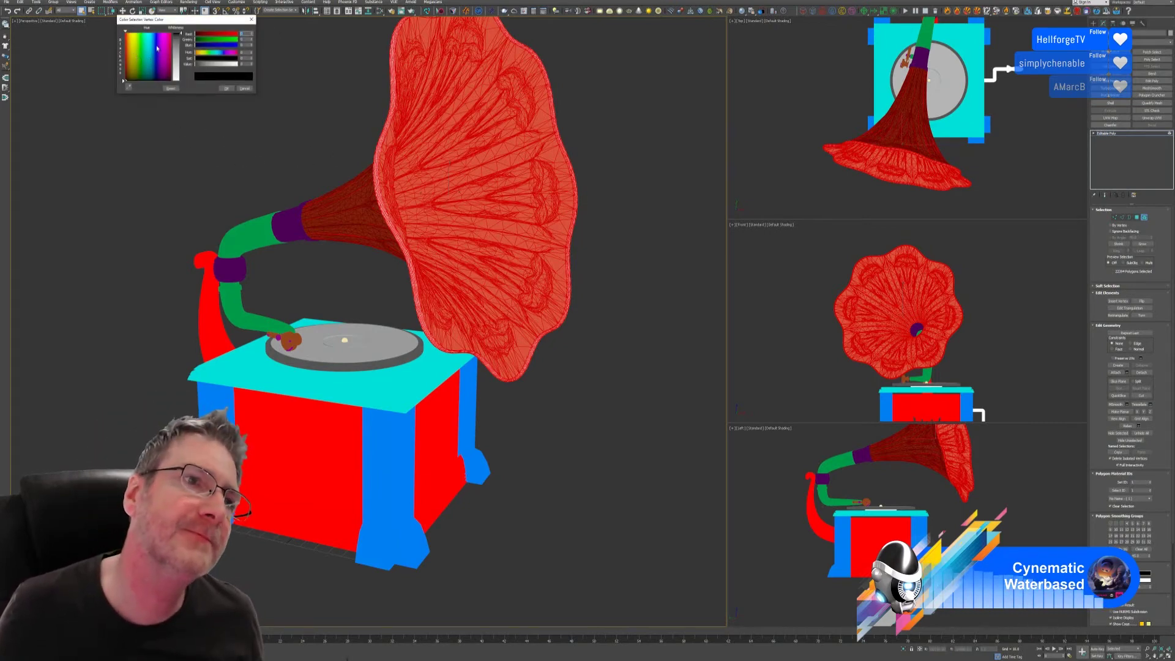
left_click_drag(150, 44, 167, 35)
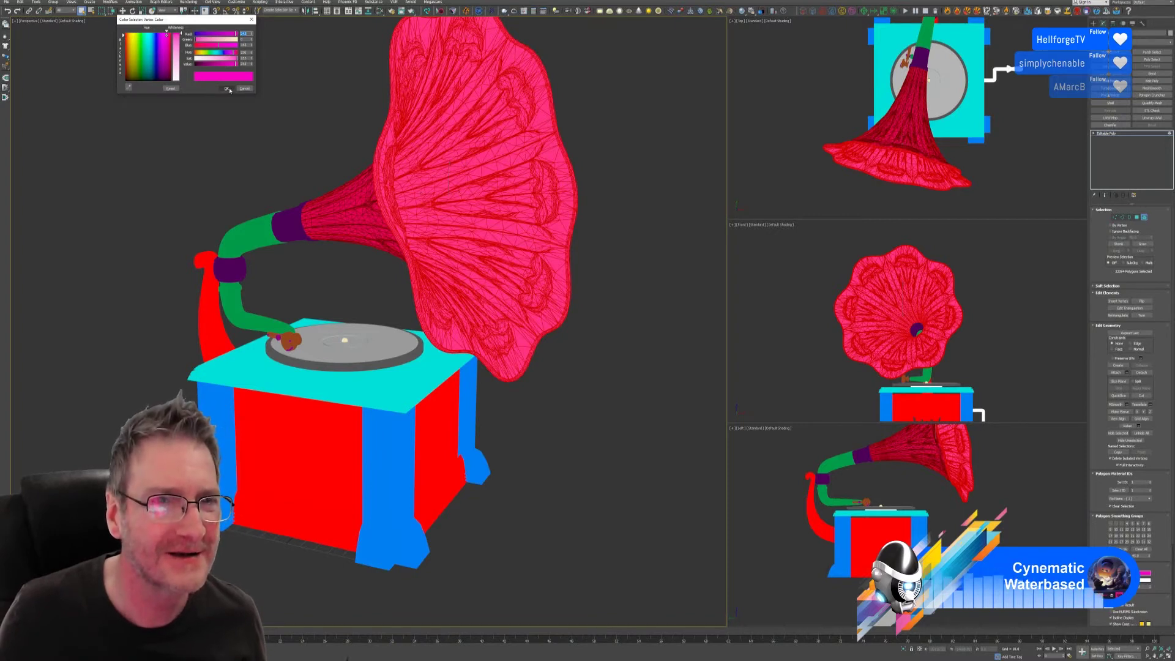
left_click(361, 115)
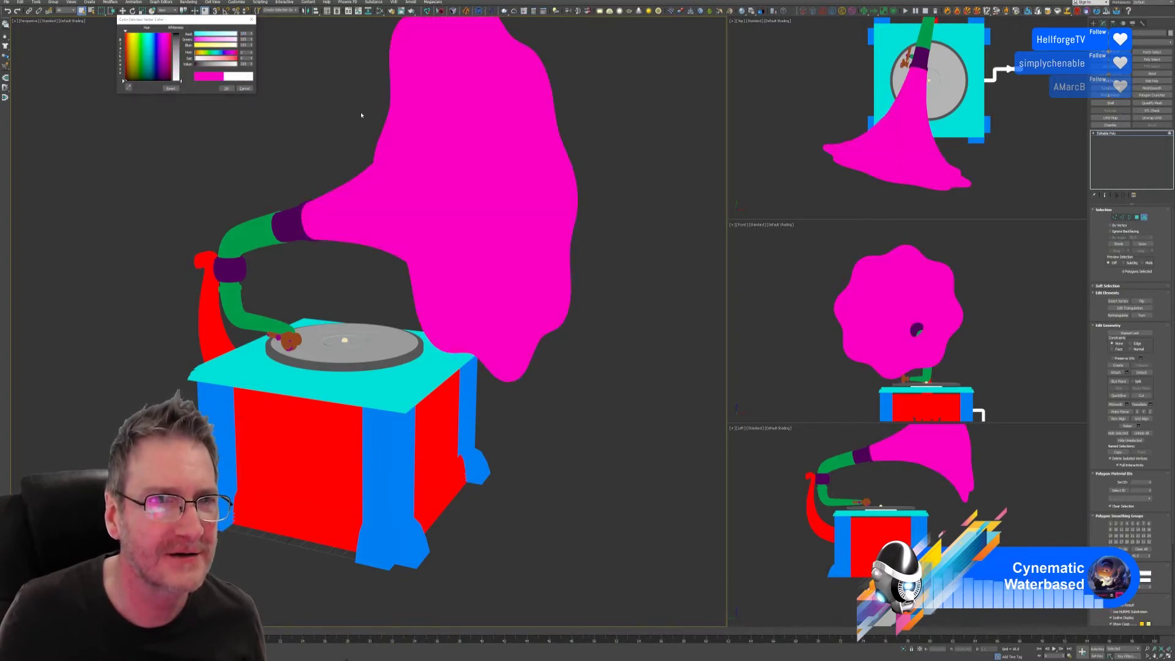
left_click(392, 64)
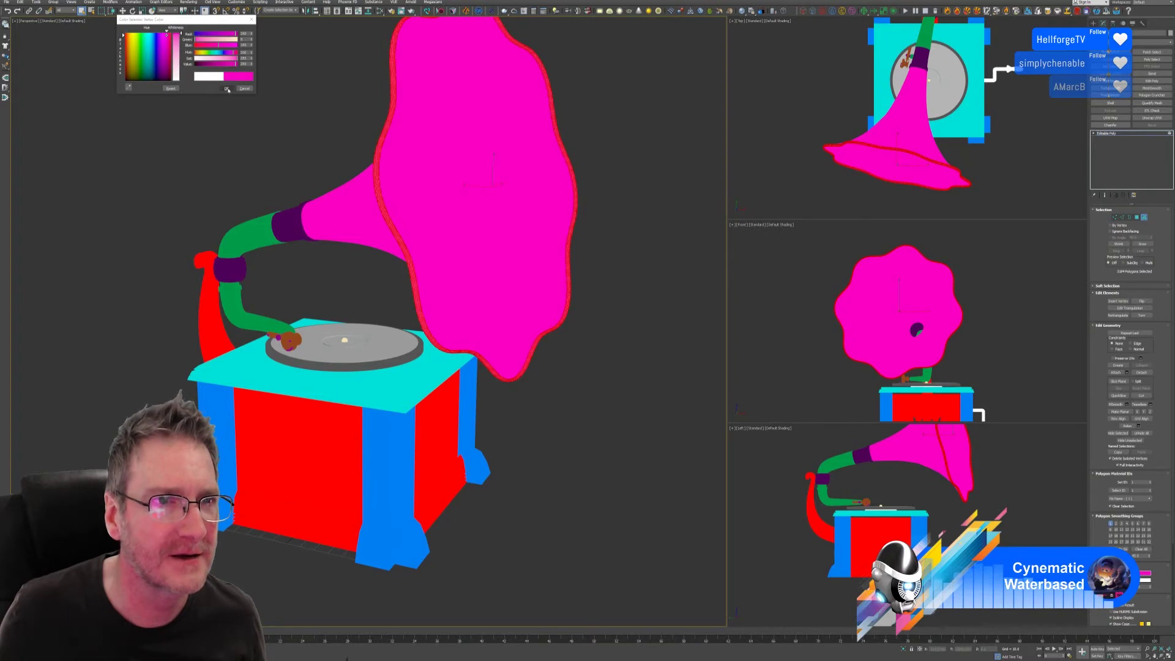
left_click(227, 90)
Step: Select all the horn's polygons and recolour them dark green
left_click(355, 220)
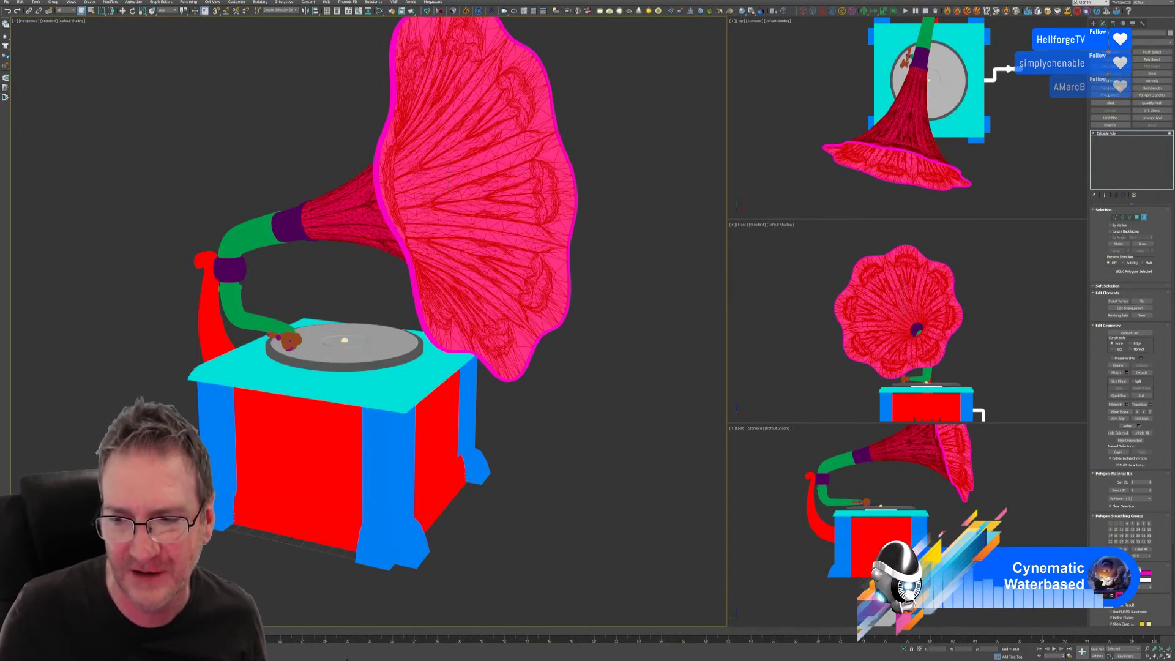
left_click(1144, 574)
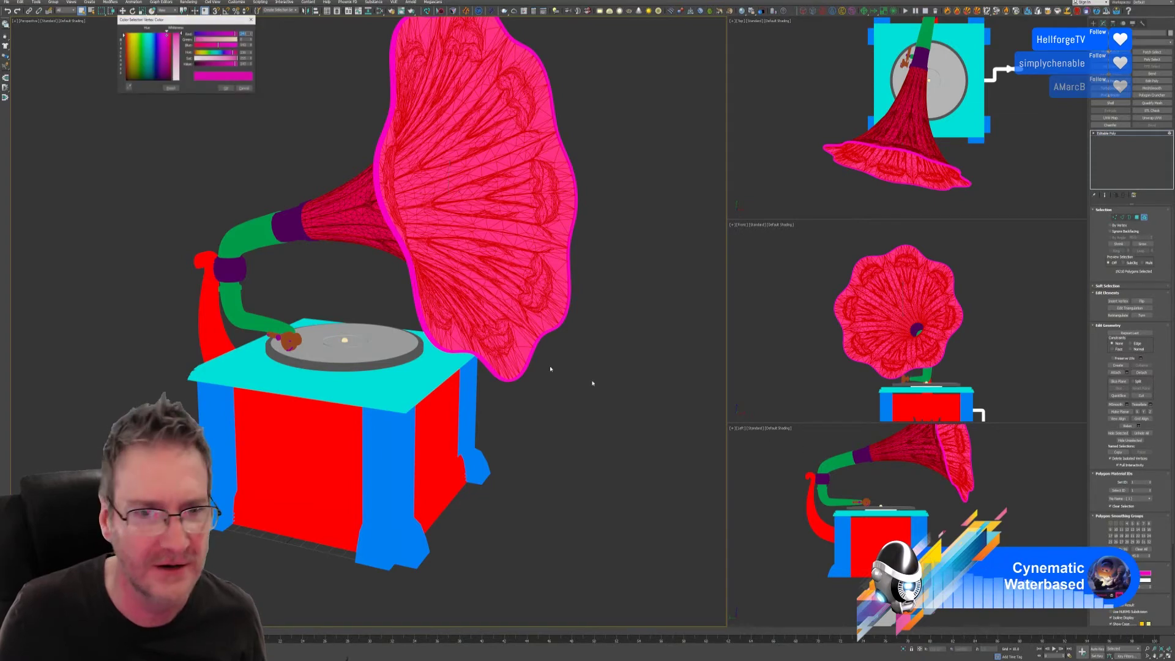
left_click(140, 78)
left_click(226, 88)
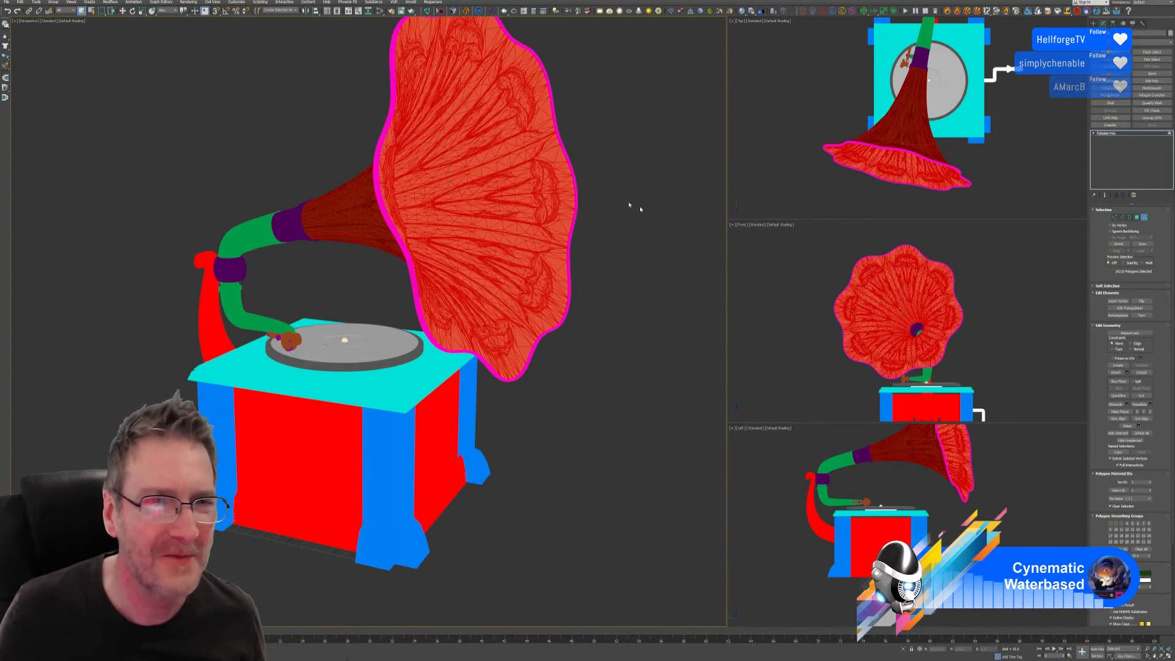
Step: Leave polygon mode and orbit around the recoloured gramophone from several sides
left_click(1142, 216)
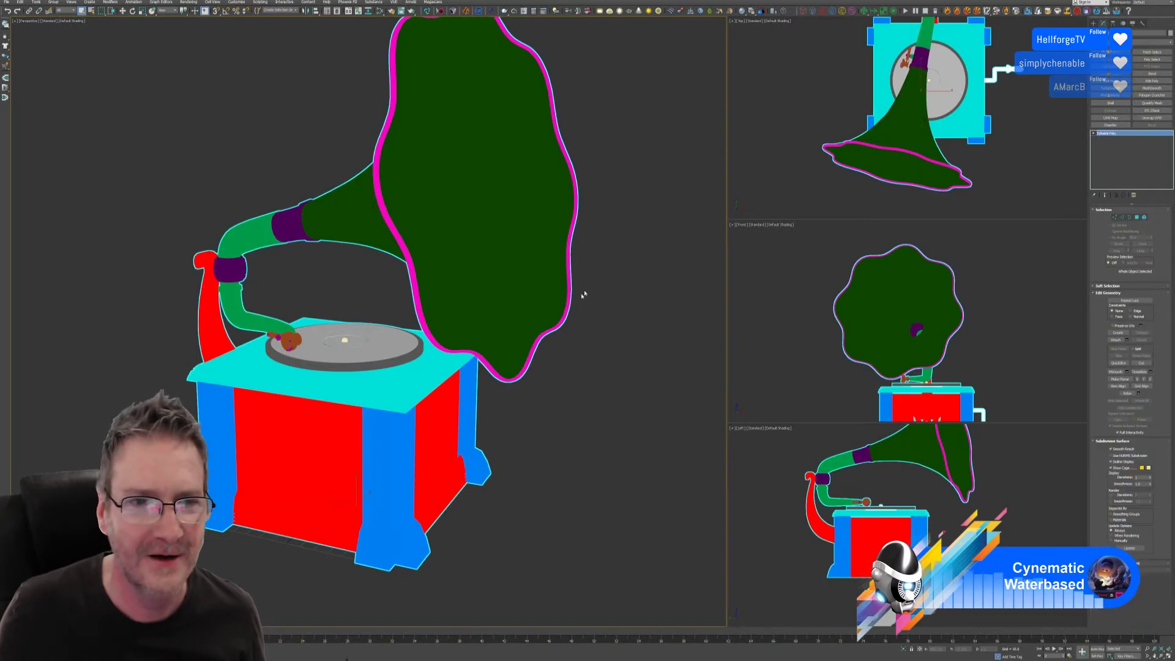
middle_click_drag(343, 379, 413, 375, "alt")
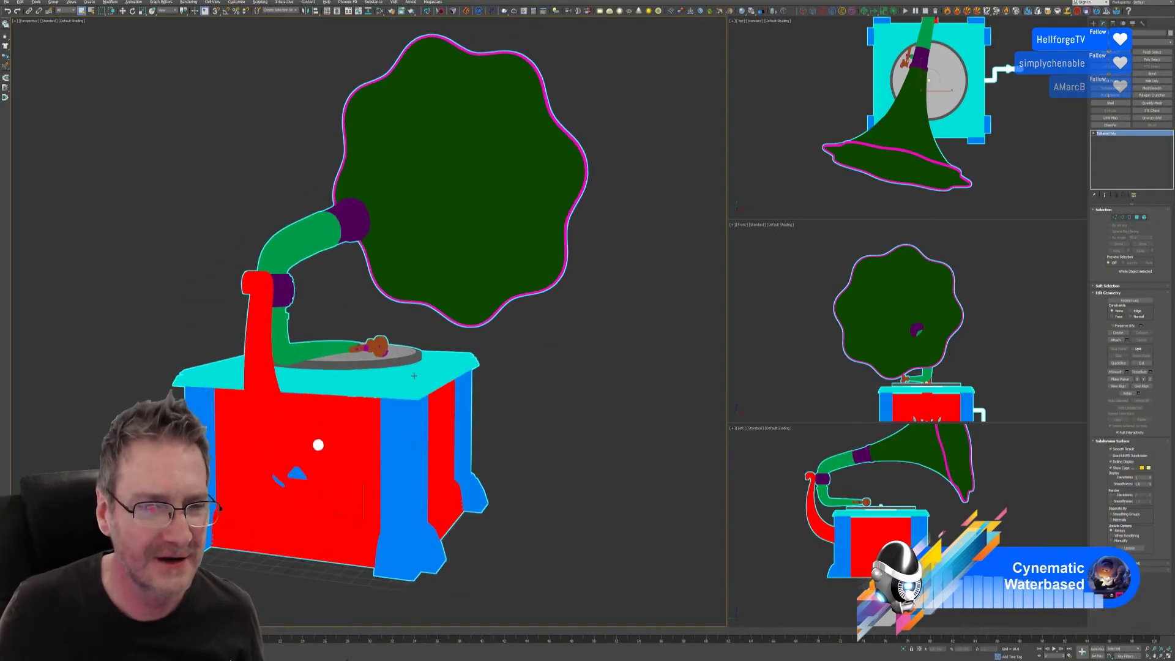
middle_click_drag(350, 493, 380, 498, "alt")
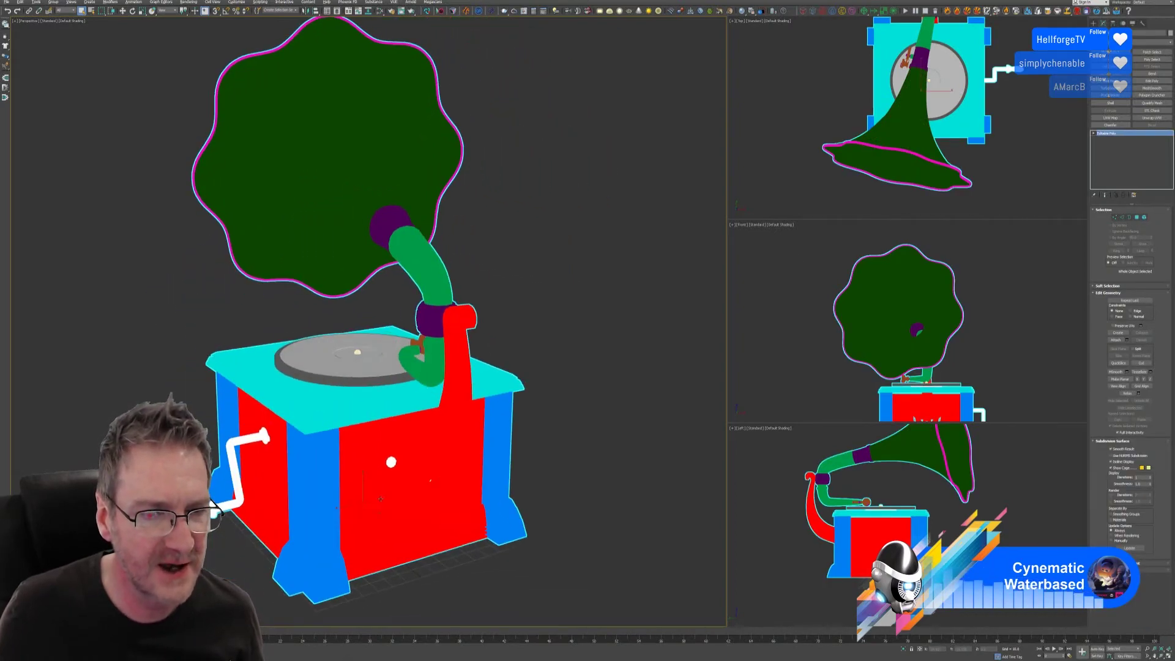
scroll(377, 489, "up", 3)
middle_click_drag(411, 424, 400, 404, "alt")
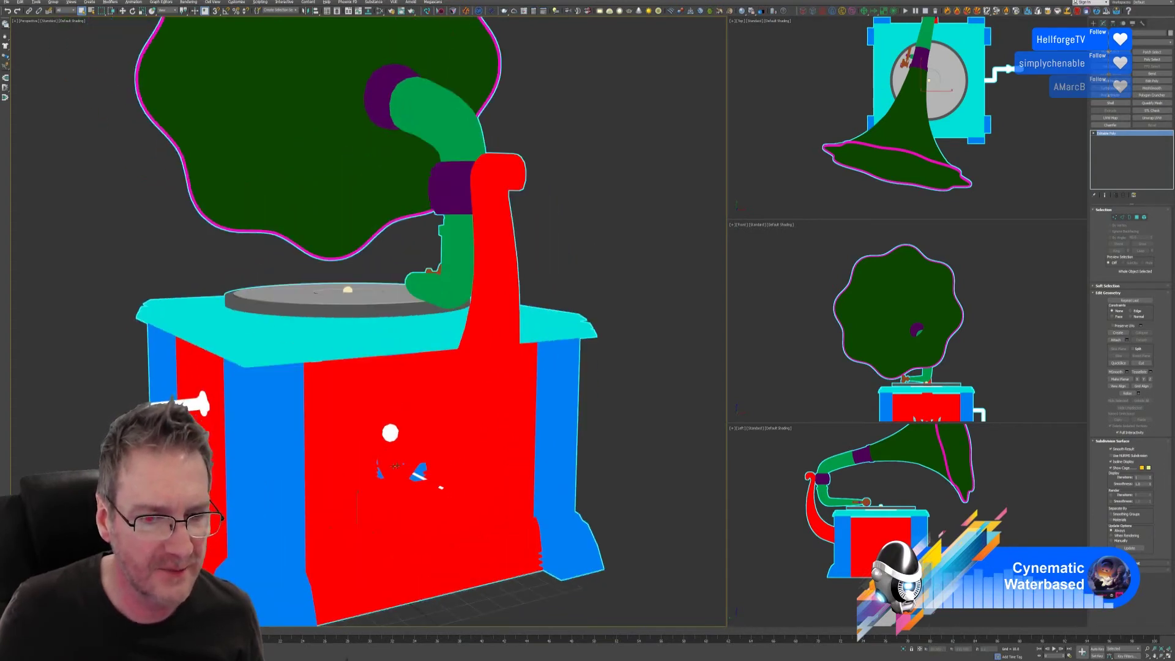
middle_click_drag(396, 465, 381, 463, "alt")
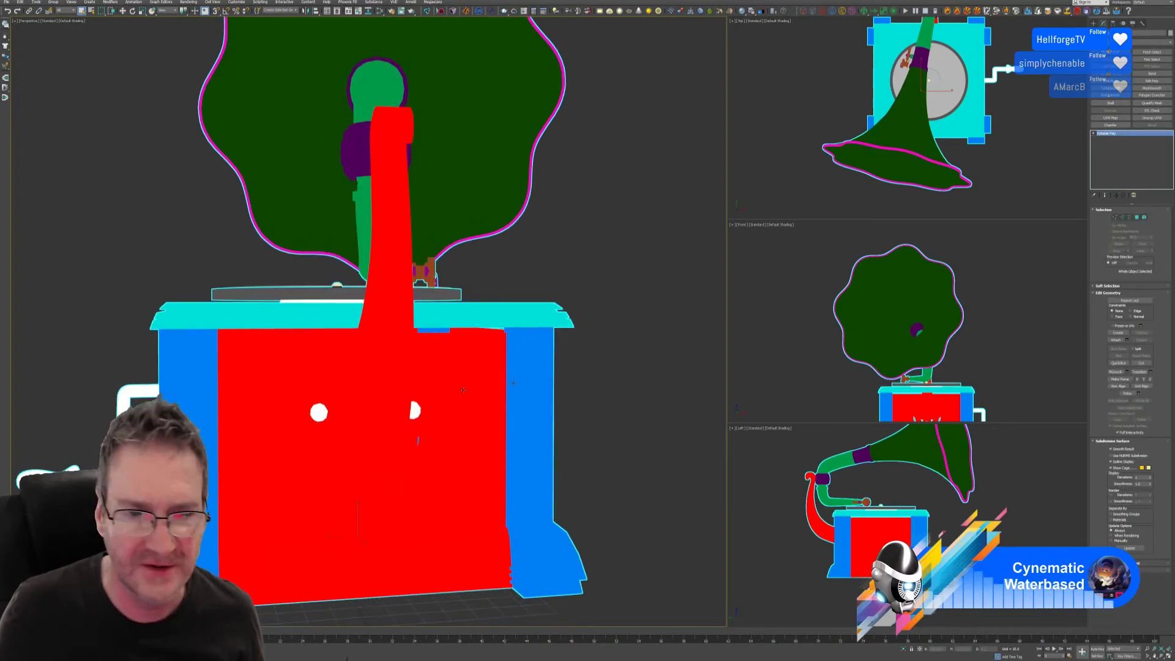
middle_click_drag(399, 410, 252, 380, "alt")
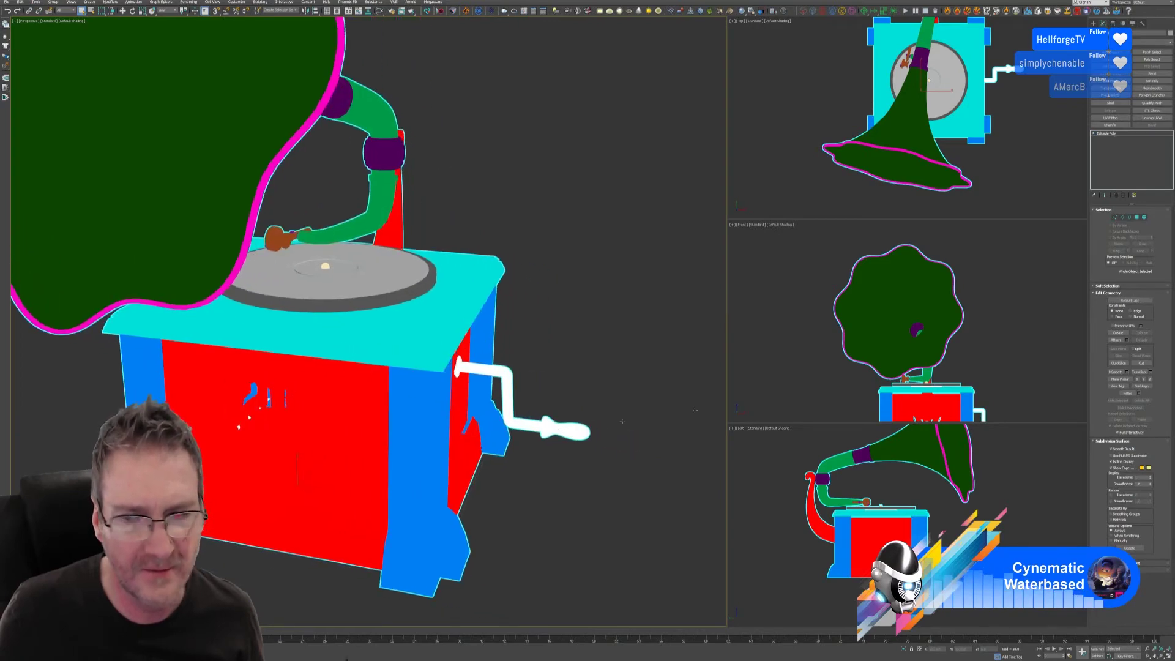
Step: Return to polygon mode, zoom onto the crank, and select its grip polygons
left_click(1145, 217)
scroll(582, 361, "up", 5)
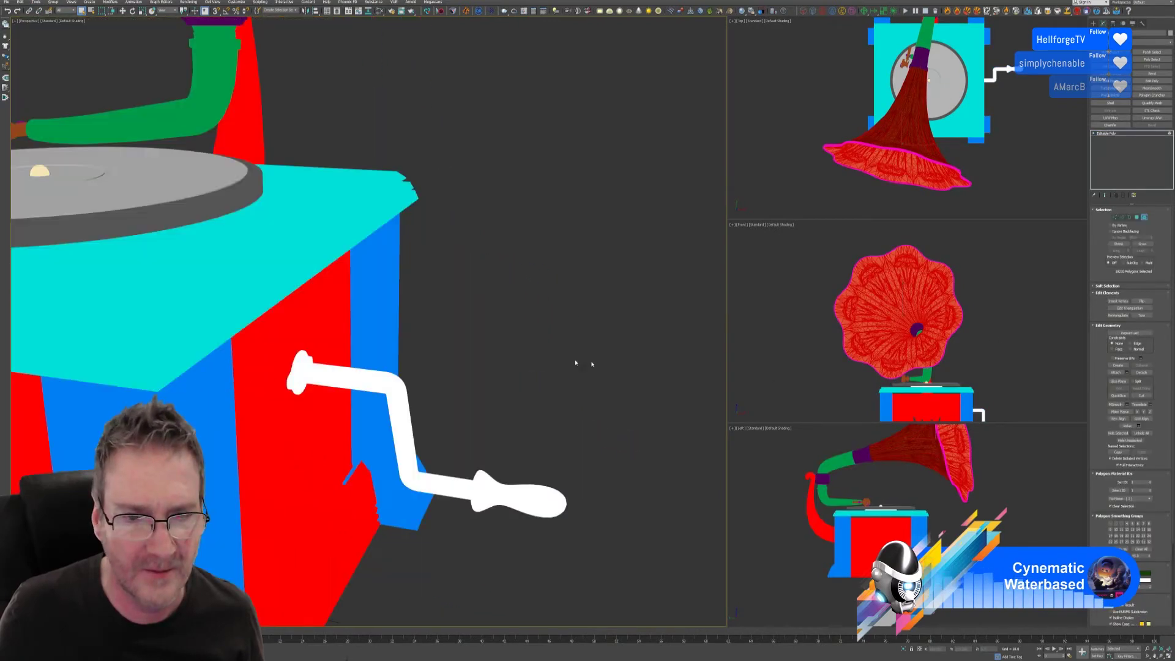
left_click(532, 416)
double_click(530, 416)
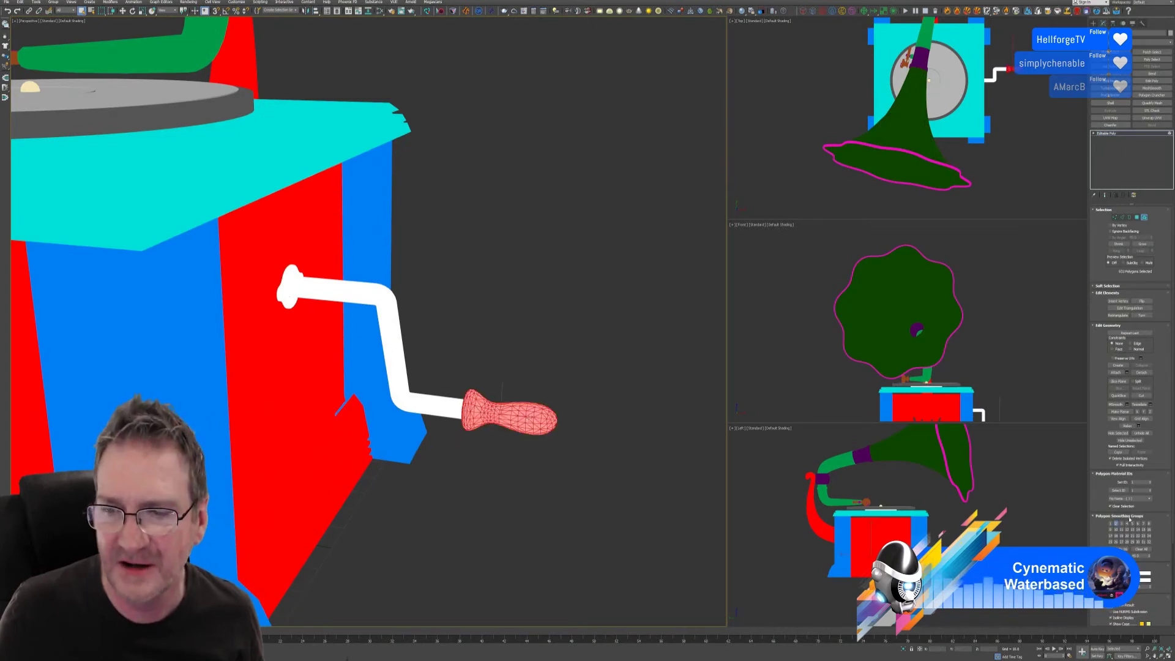
Step: Colour the crank handle's grip dark blue
left_click(1142, 577)
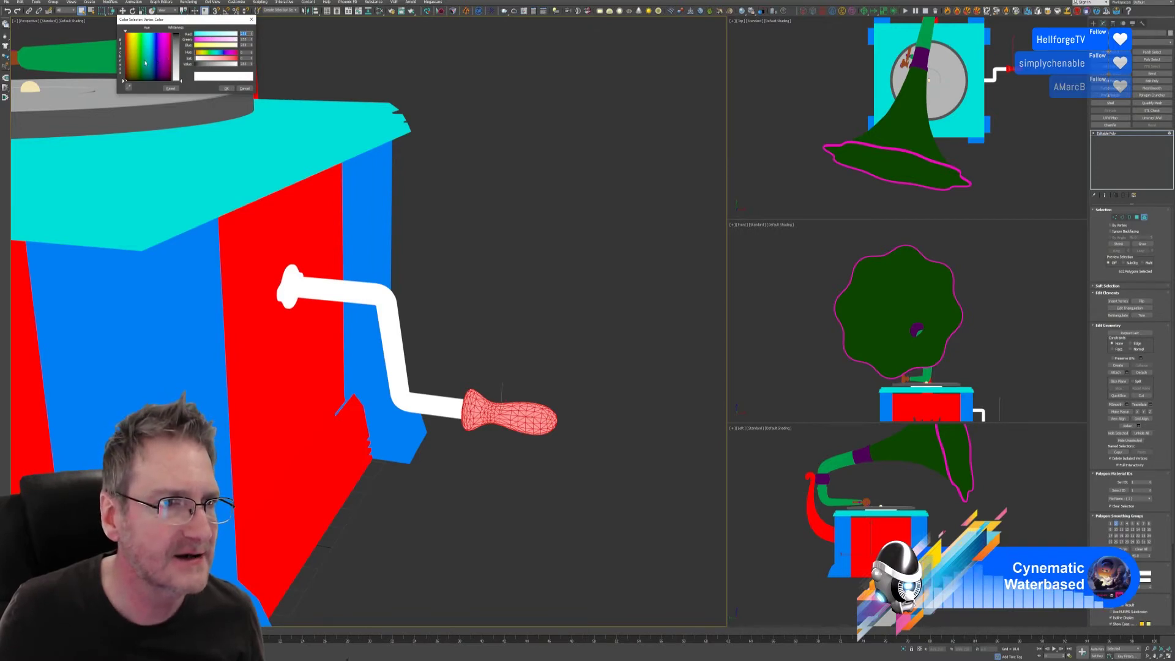
mouse_move(135, 74)
left_mouse_down()
mouse_move(131, 61)
mouse_move(177, 34)
left_mouse_up()
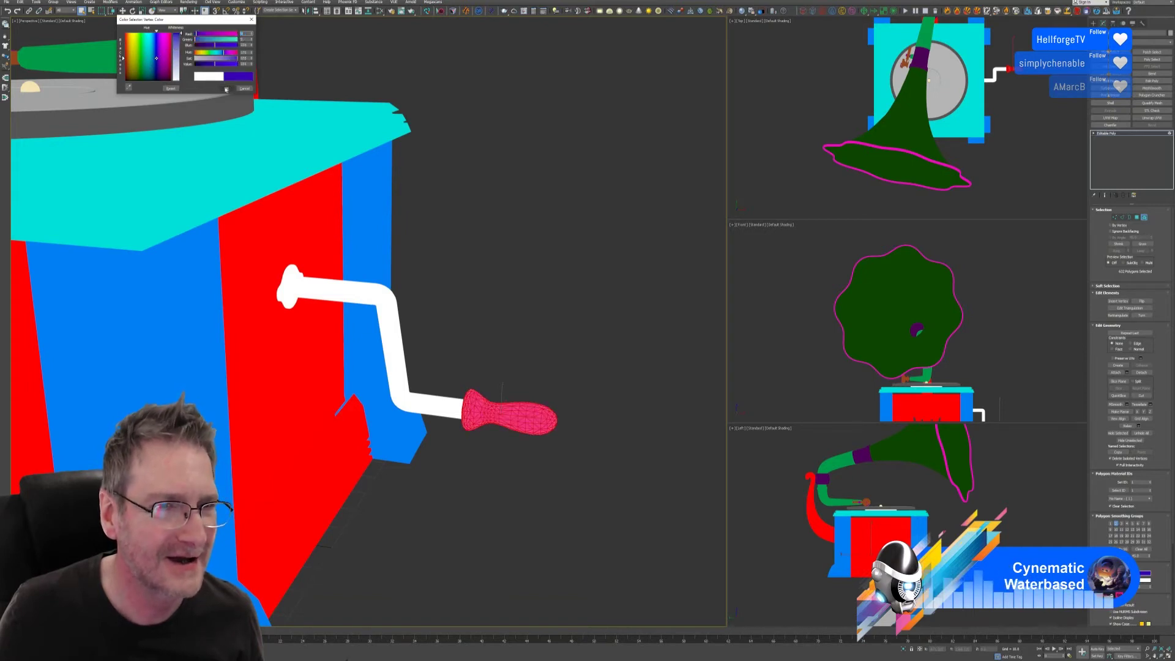
left_click(225, 89)
Step: Select the crank arm and its base knob and apply a new vertex colour
left_click(289, 278)
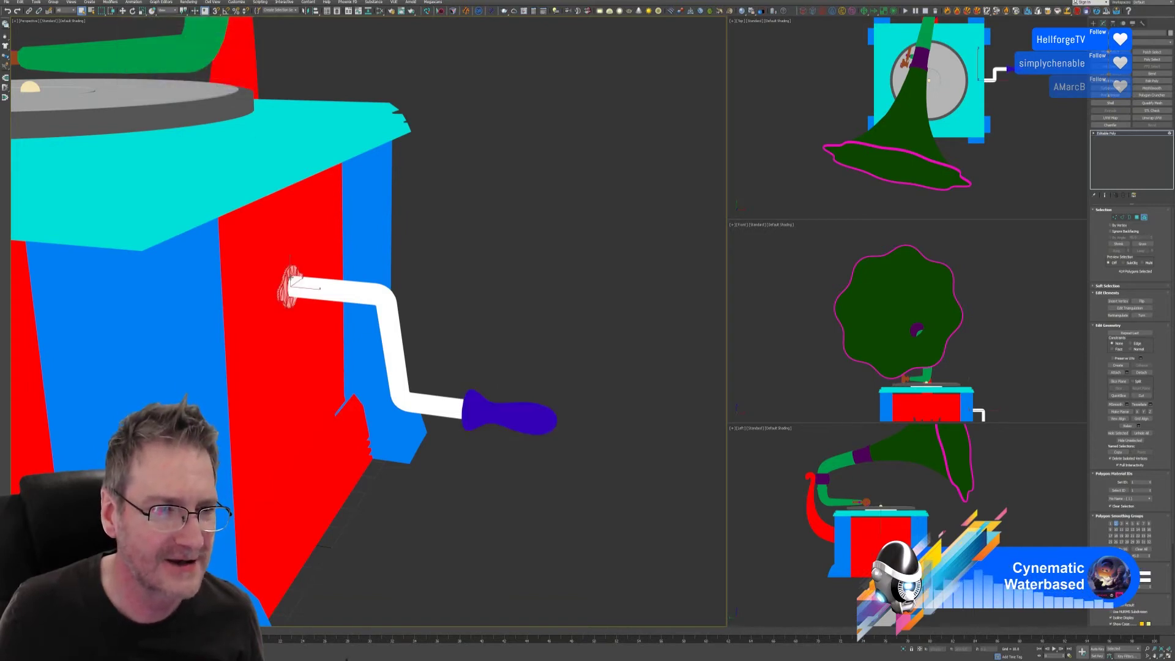
left_click(328, 288)
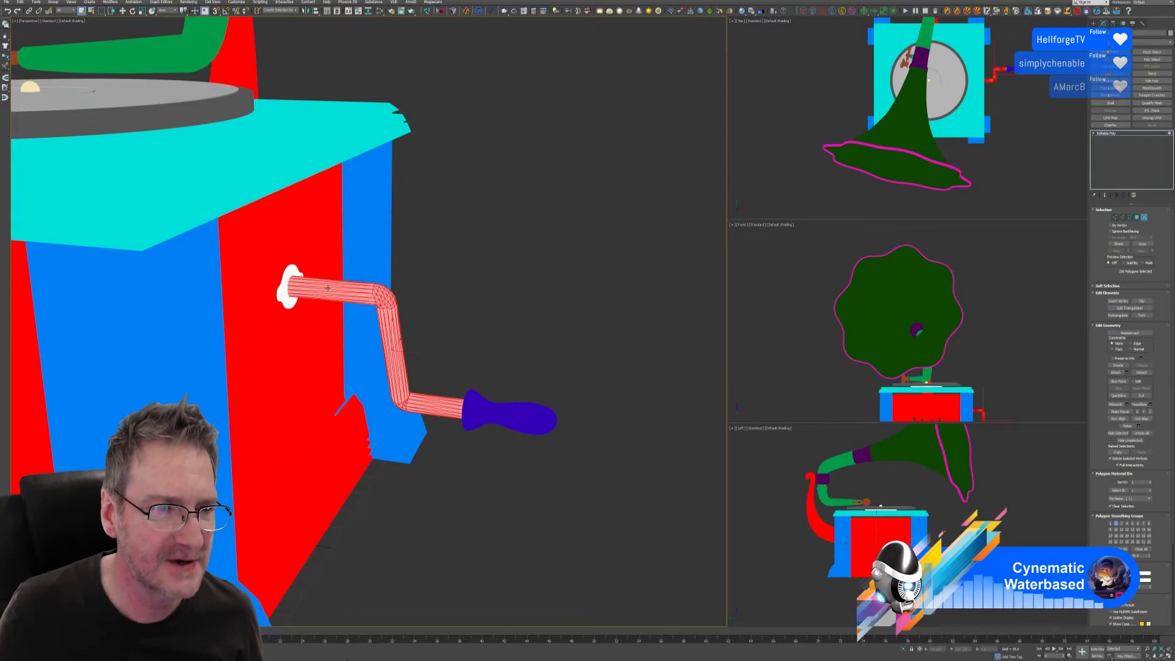
left_click(289, 275, "ctrl")
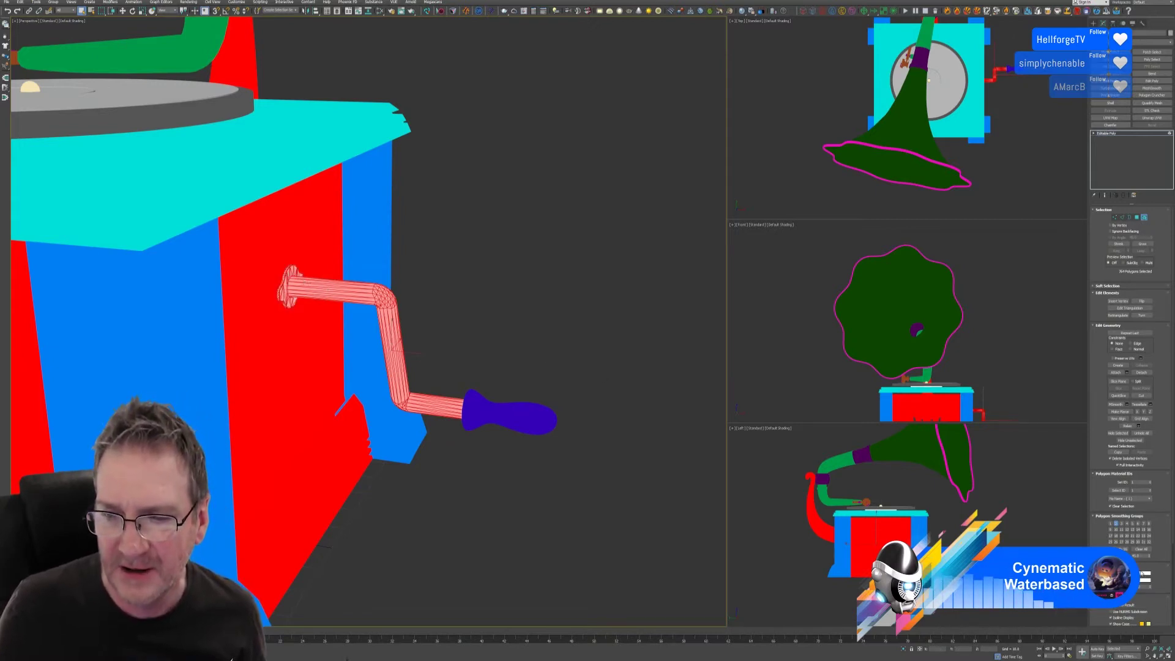
left_click(1144, 574)
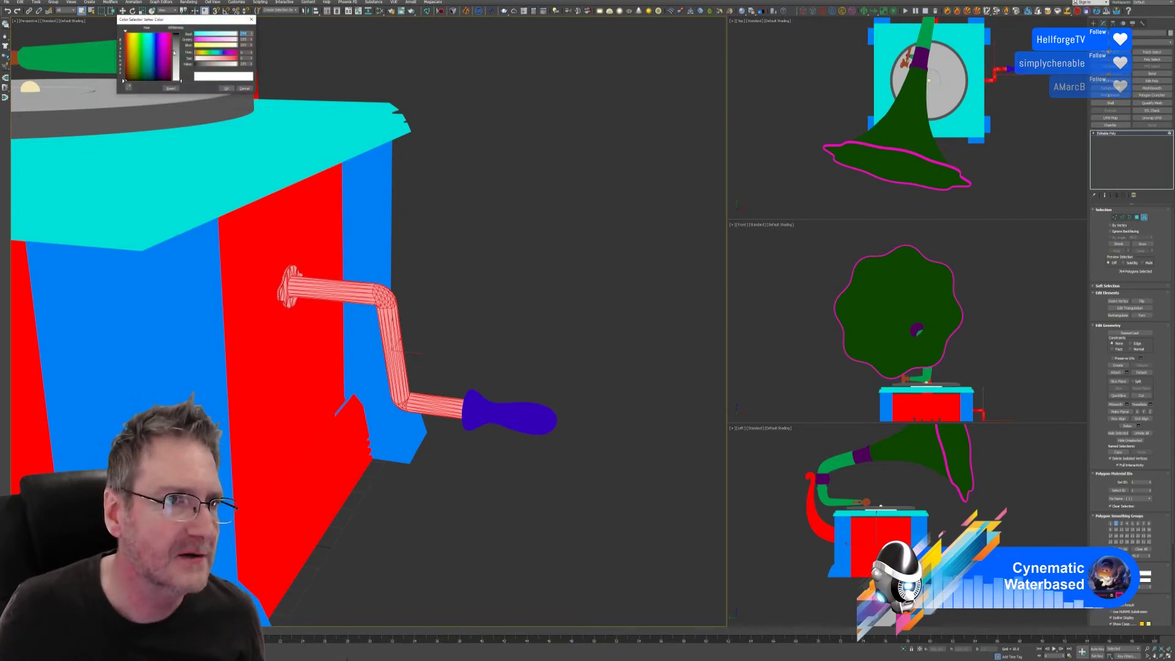
left_click(225, 88)
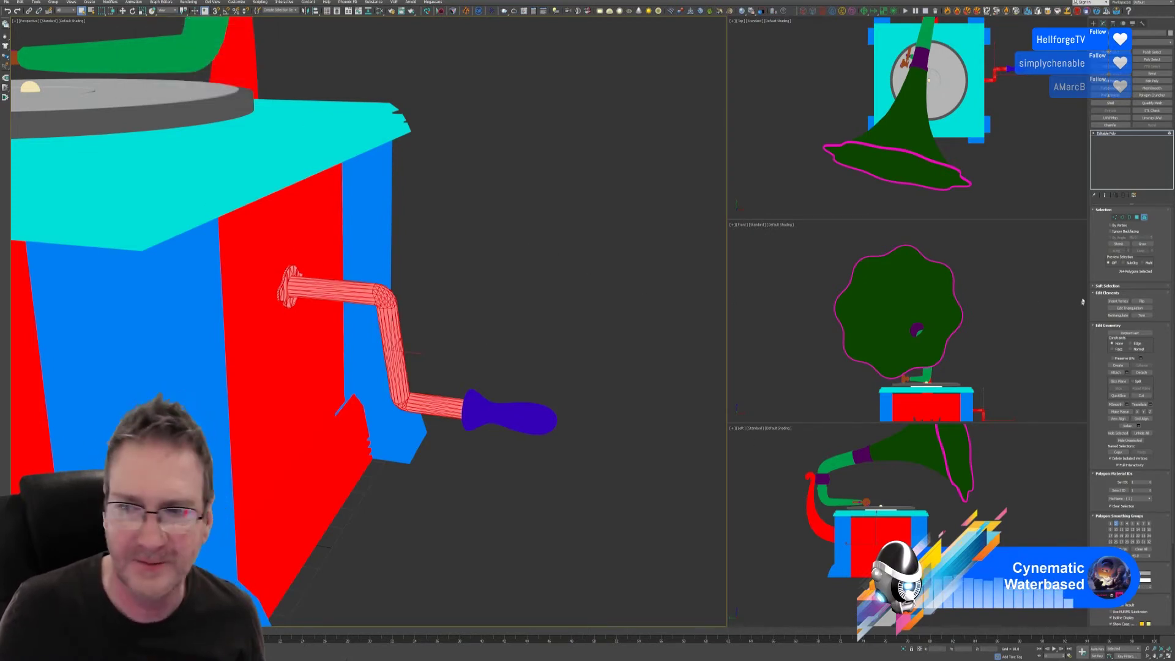
left_click(677, 254)
scroll(523, 263, "down", 6)
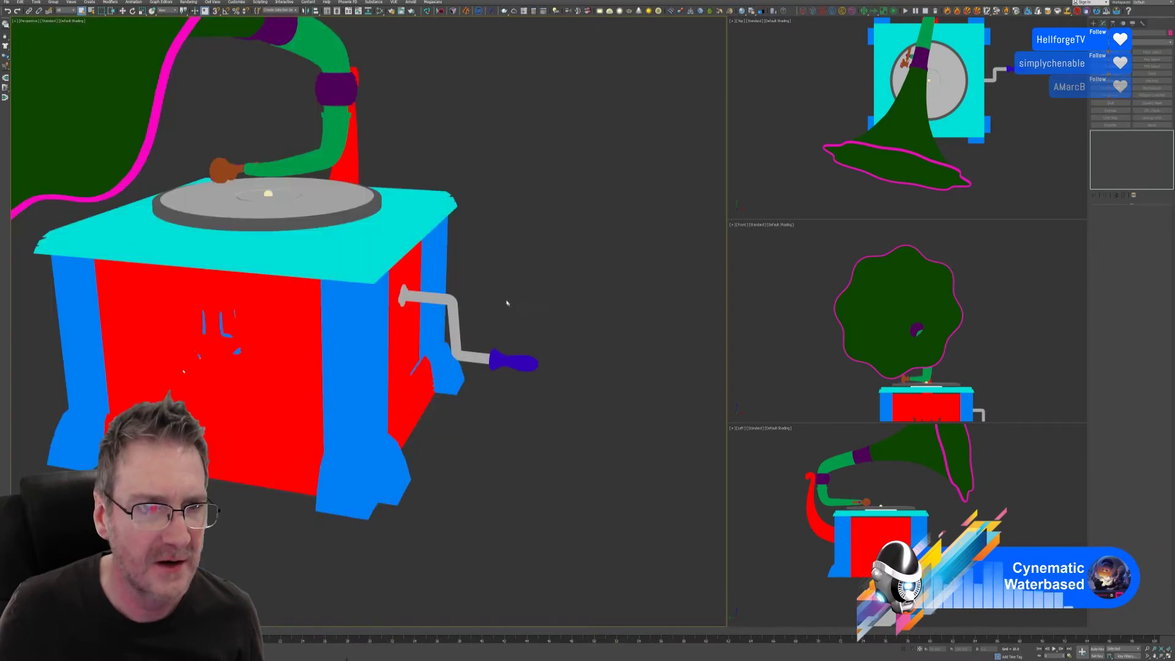
mouse_move(524, 267)
middle_mouse_down("alt")
mouse_move(428, 257)
mouse_move(527, 265)
mouse_move(508, 266)
middle_mouse_up("alt")
middle_click_drag(409, 234, 504, 275, "alt")
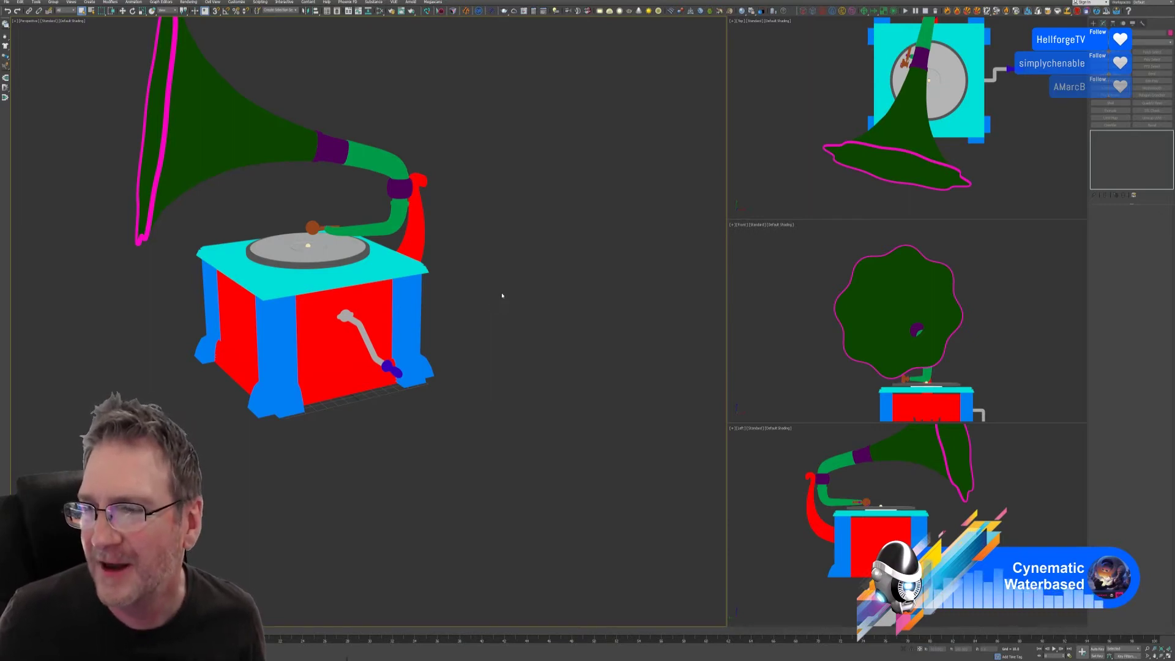
left_click(347, 301)
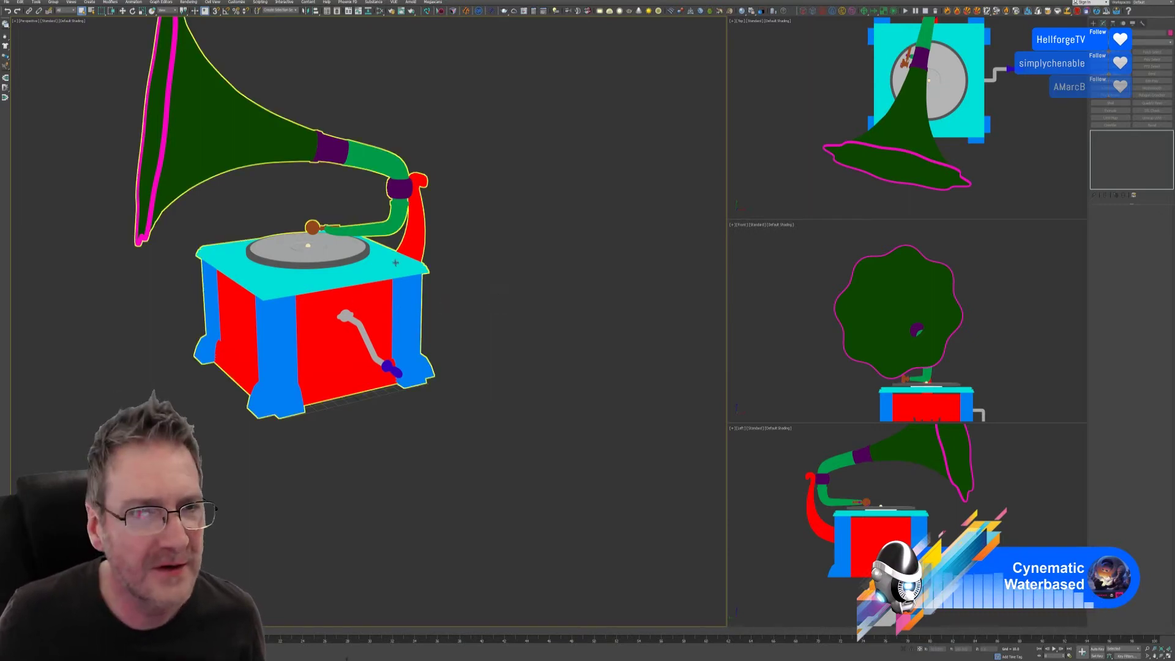
middle_click_drag(480, 265, 451, 265, "alt")
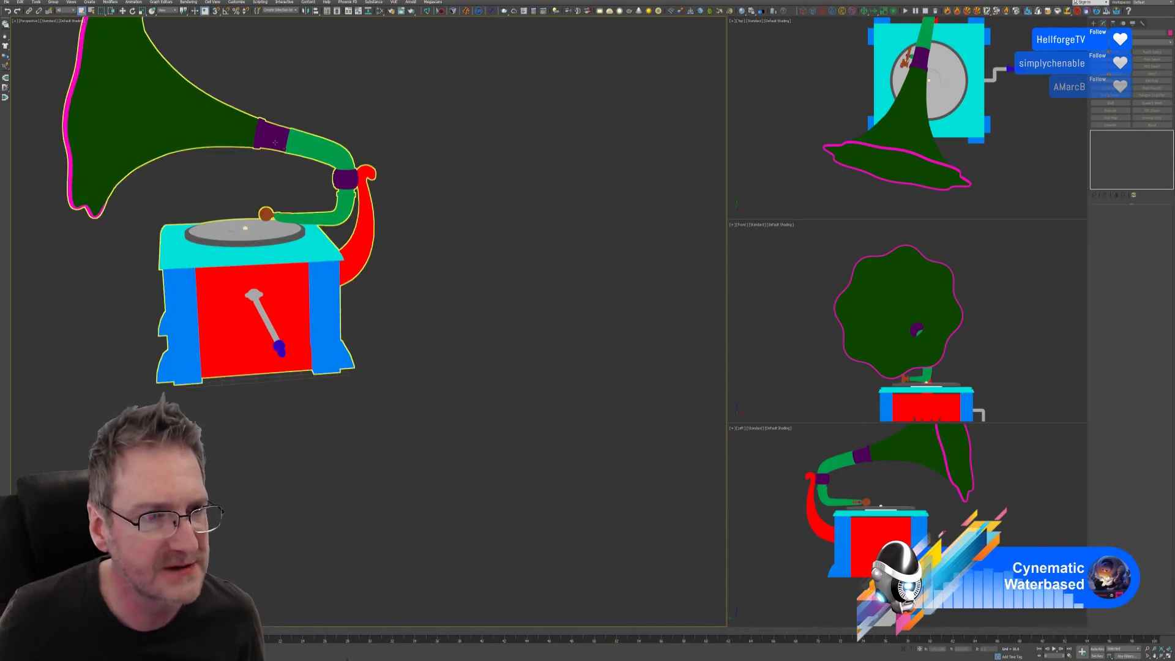
middle_click_drag(243, 183, 464, 215, "alt")
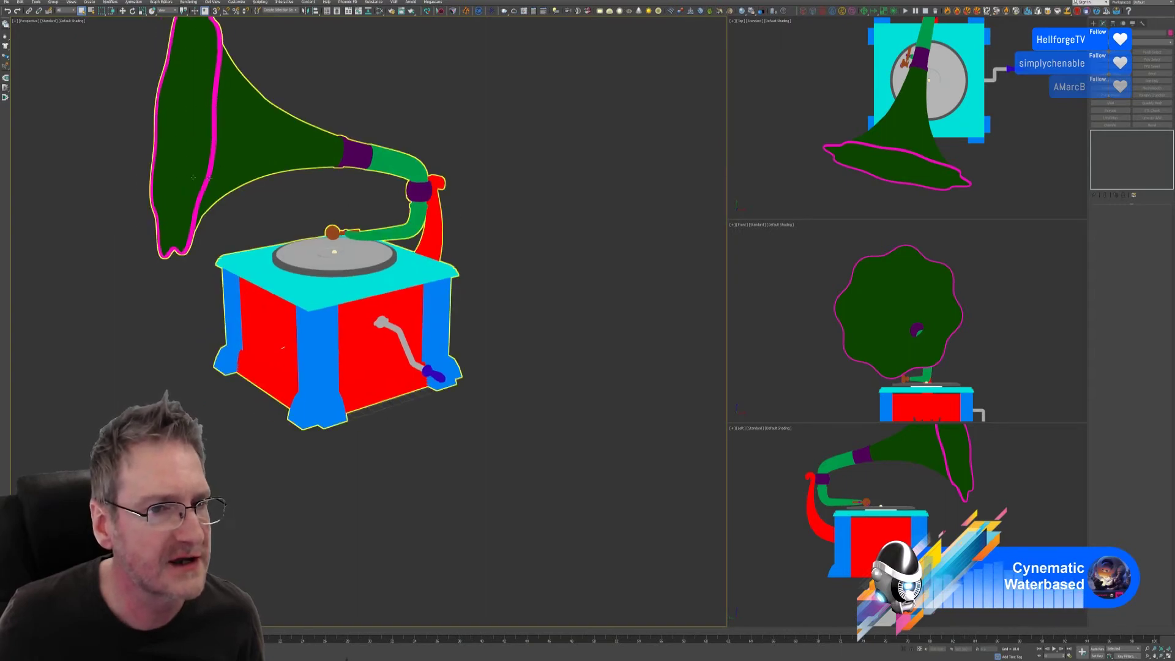
middle_click_drag(498, 284, 575, 310, "alt")
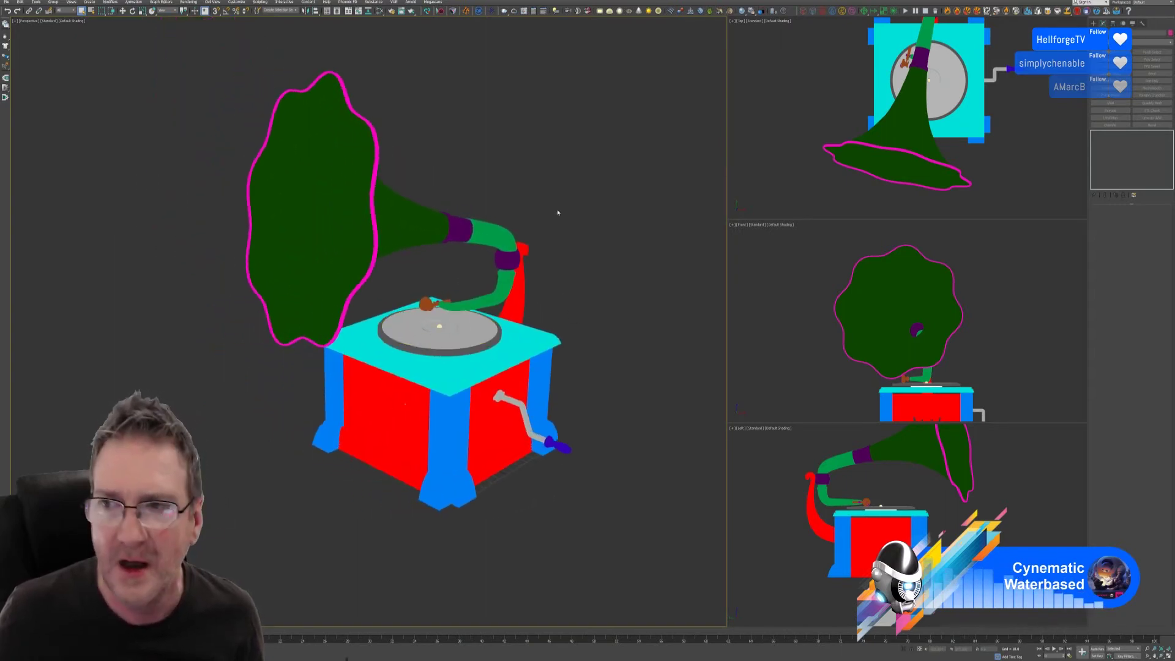
Step: Select the whole gramophone and turn off vertex colour display in Object Properties
key("ctrl+a")
right_click(431, 225)
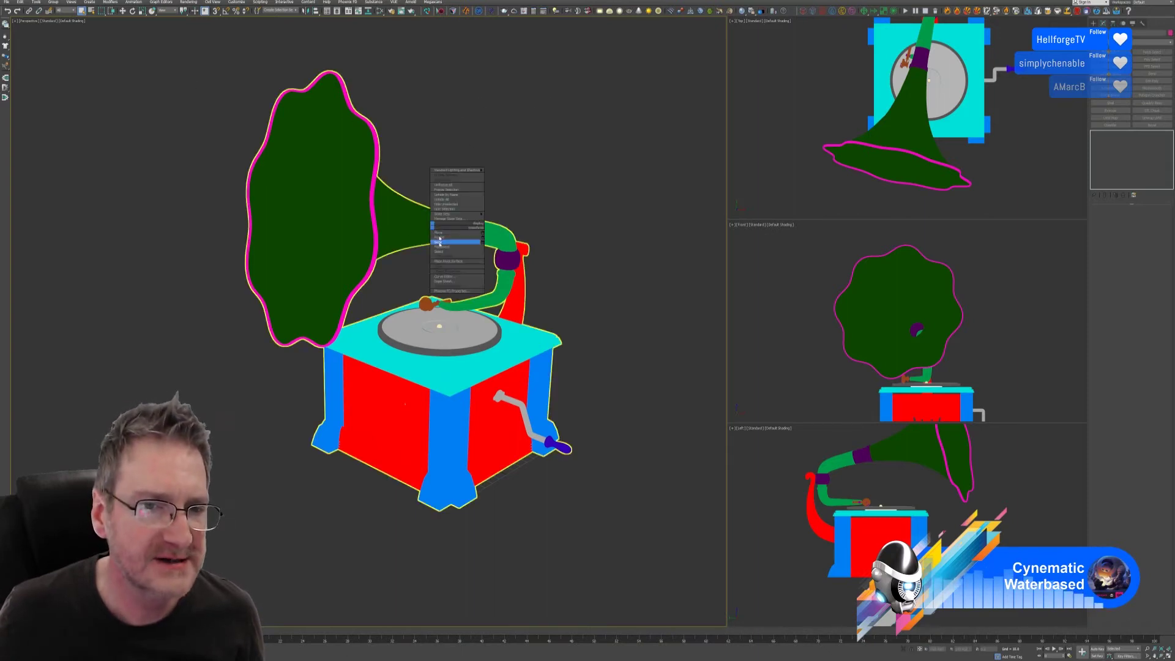
left_click(456, 277)
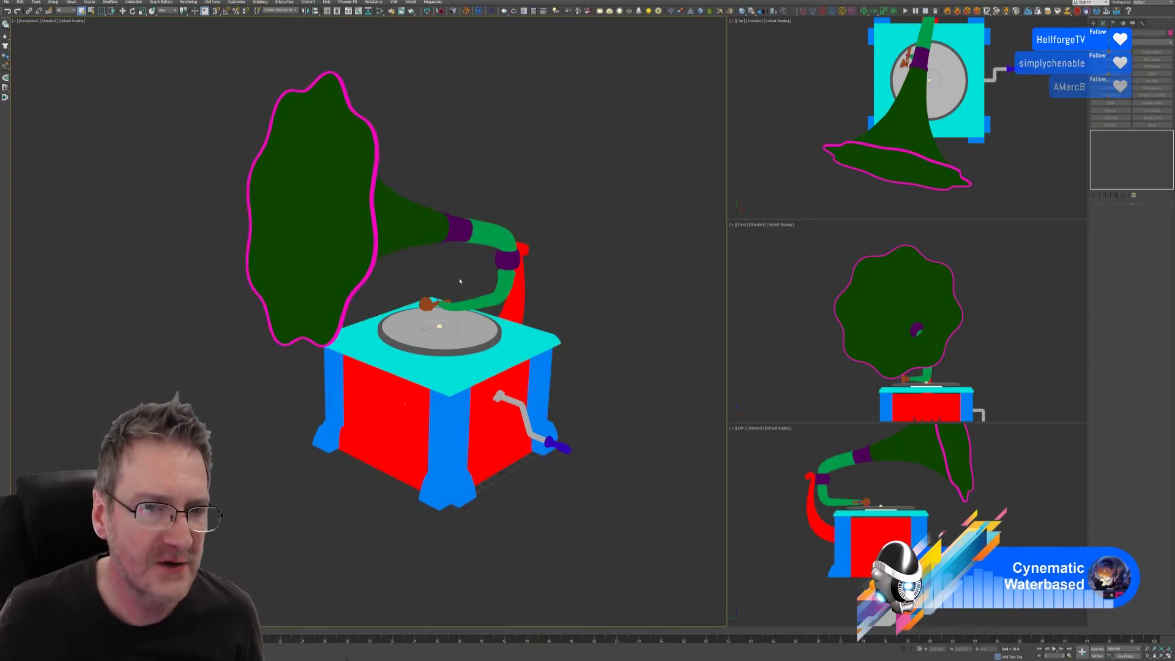
key("ctrl+a")
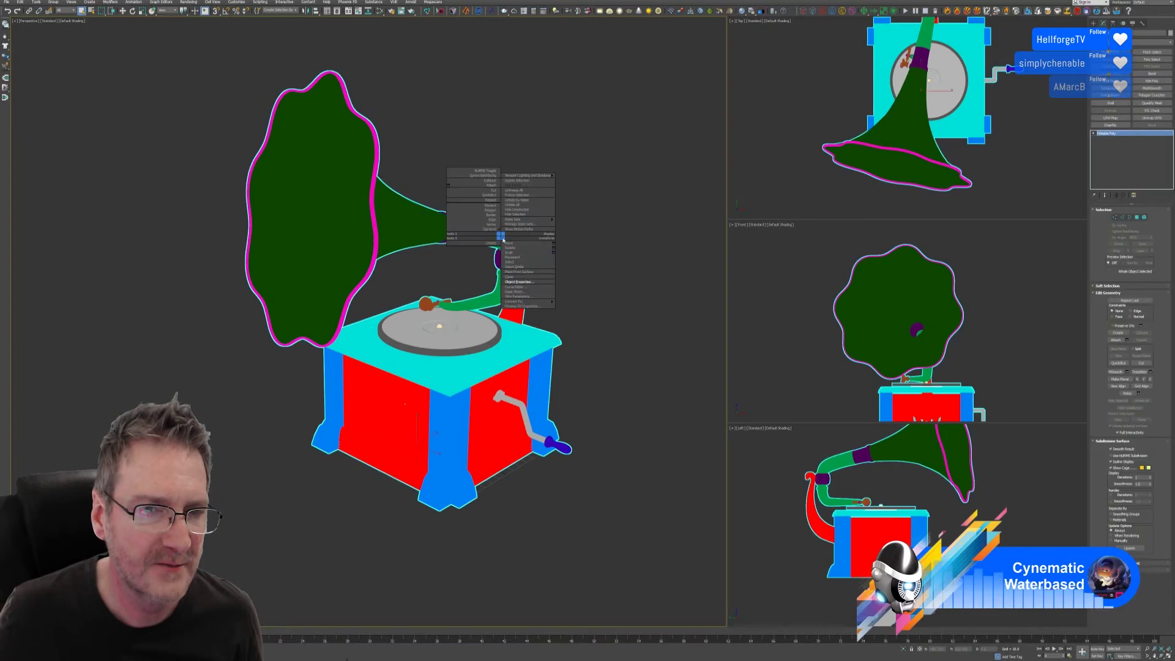
right_click(500, 236)
left_click(516, 282)
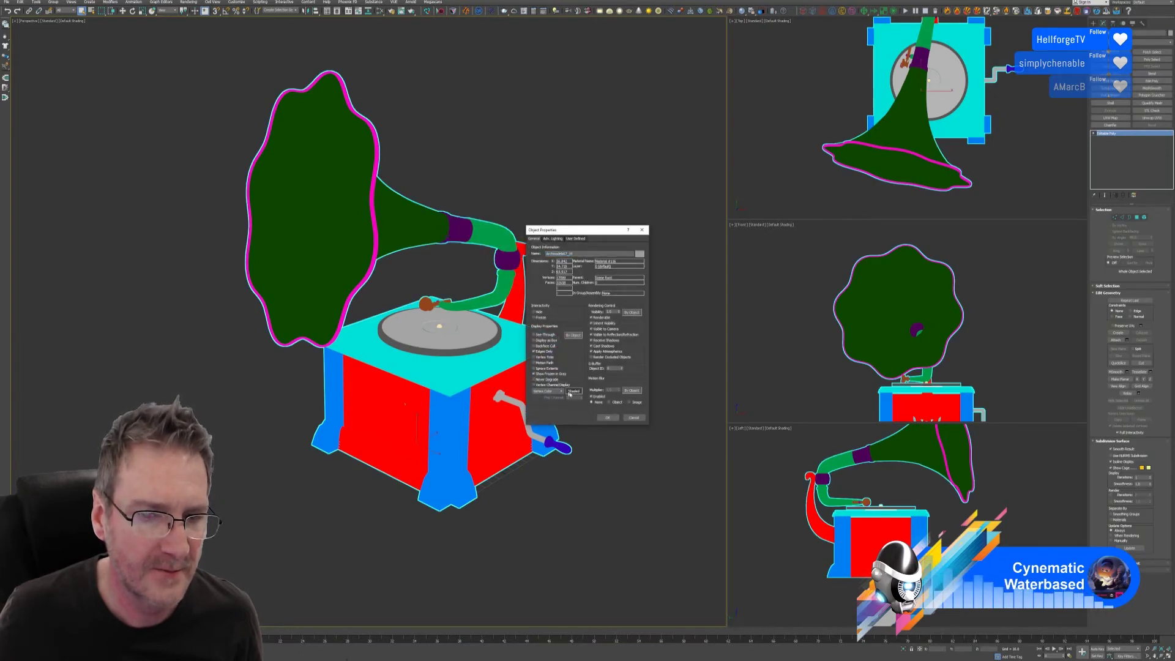
left_click(605, 418)
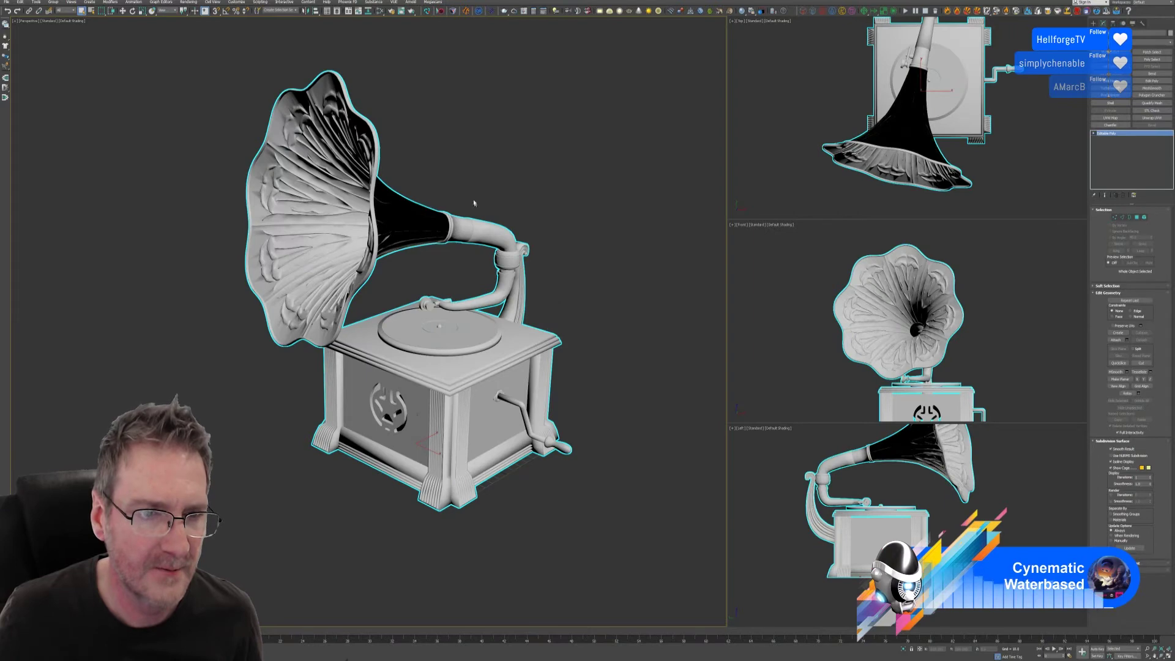
Step: Open the File menu to look for the export commands
left_click(5, 2)
left_click(80, 64)
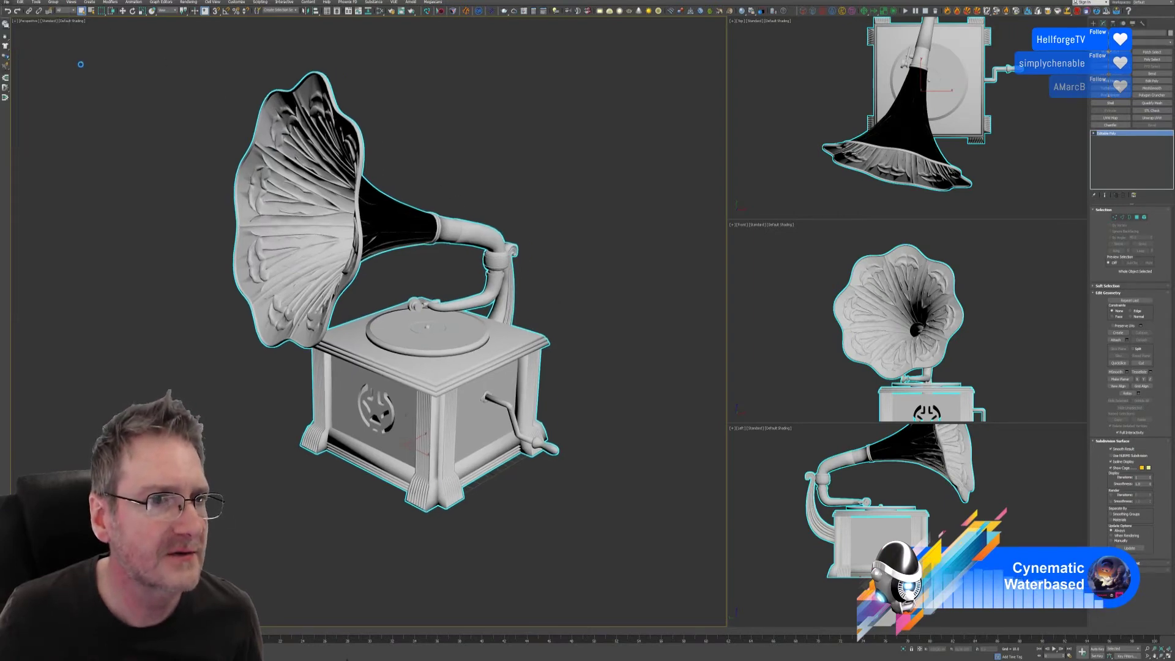
left_click(6, 3)
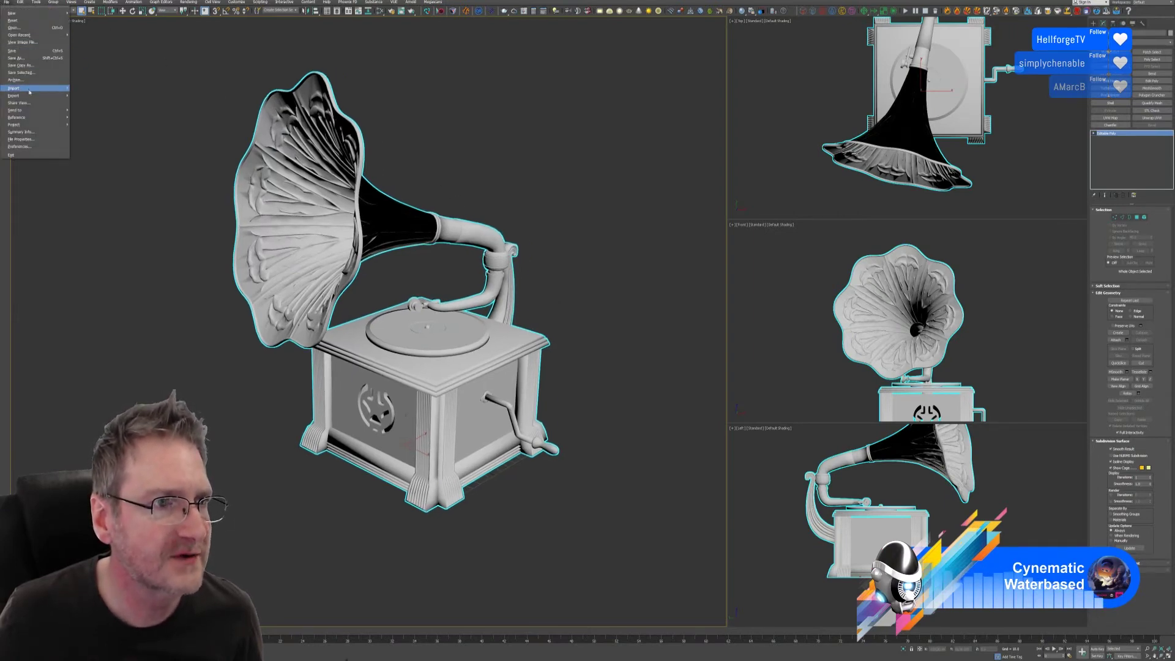
Step: Export the selected gramophone as Gramaphone.fbx into the Chosen > Gramophone folder
mouse_move(37, 96)
left_click(92, 103)
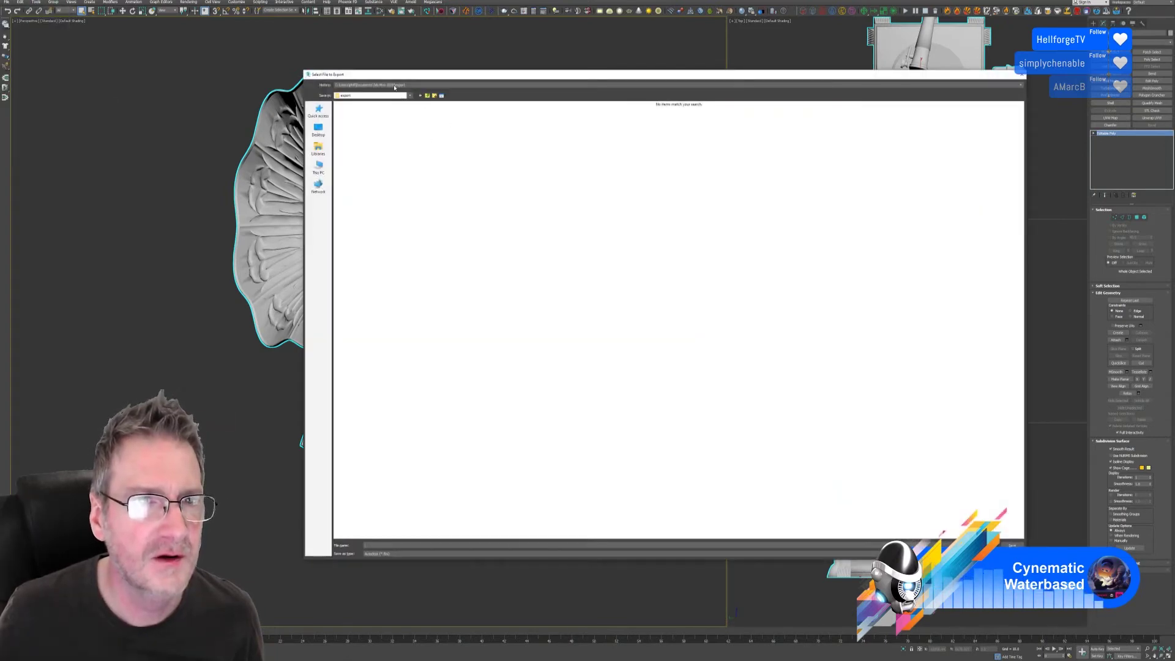
left_click(395, 86)
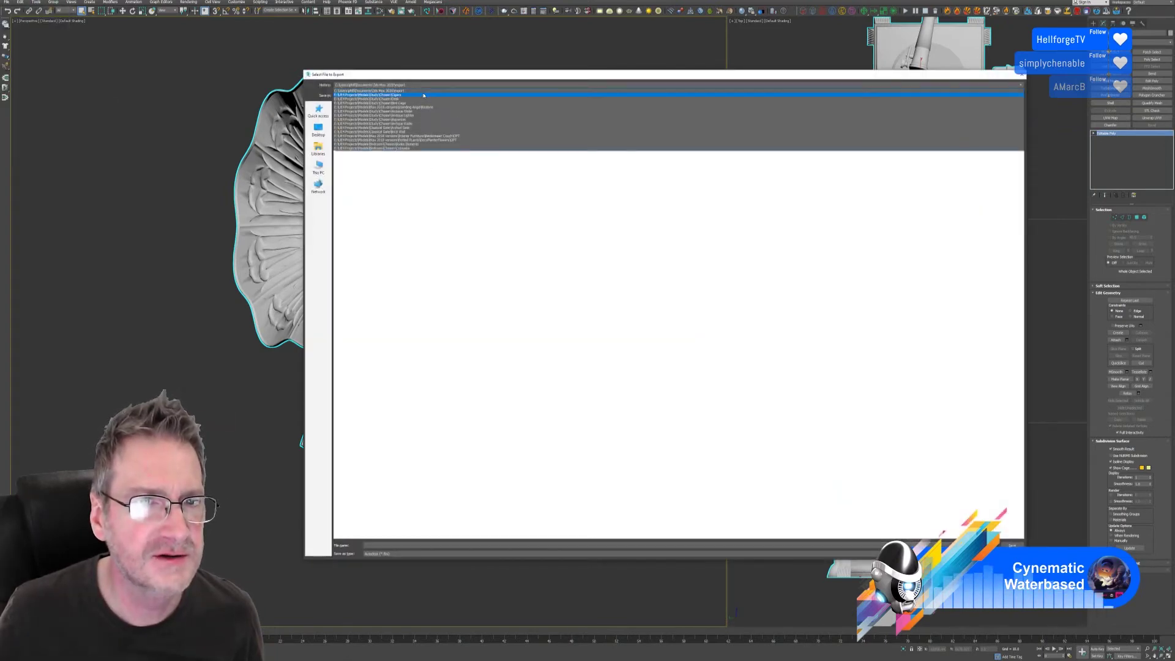
left_click(421, 95)
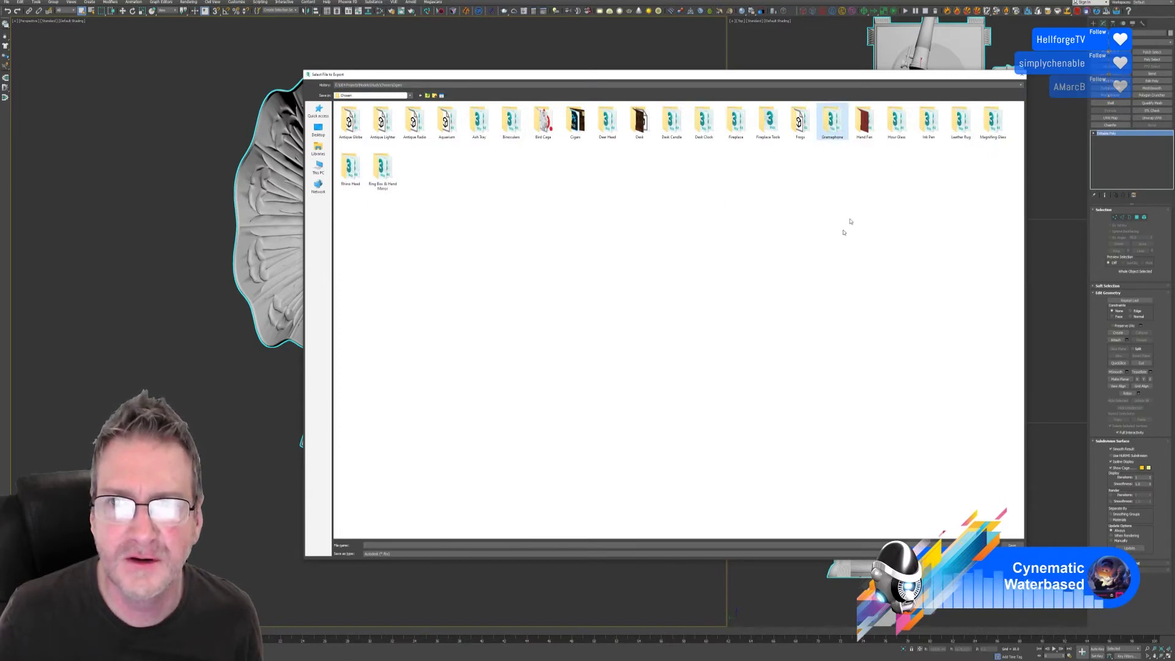
double_click(831, 119)
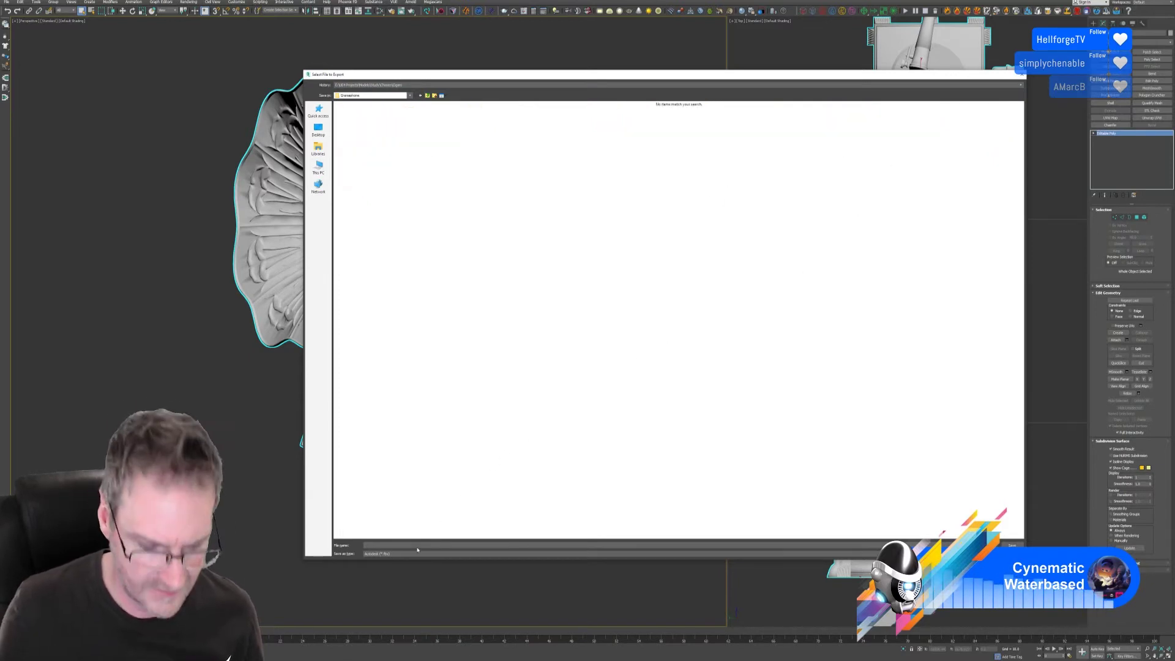
type("Gramaphone")
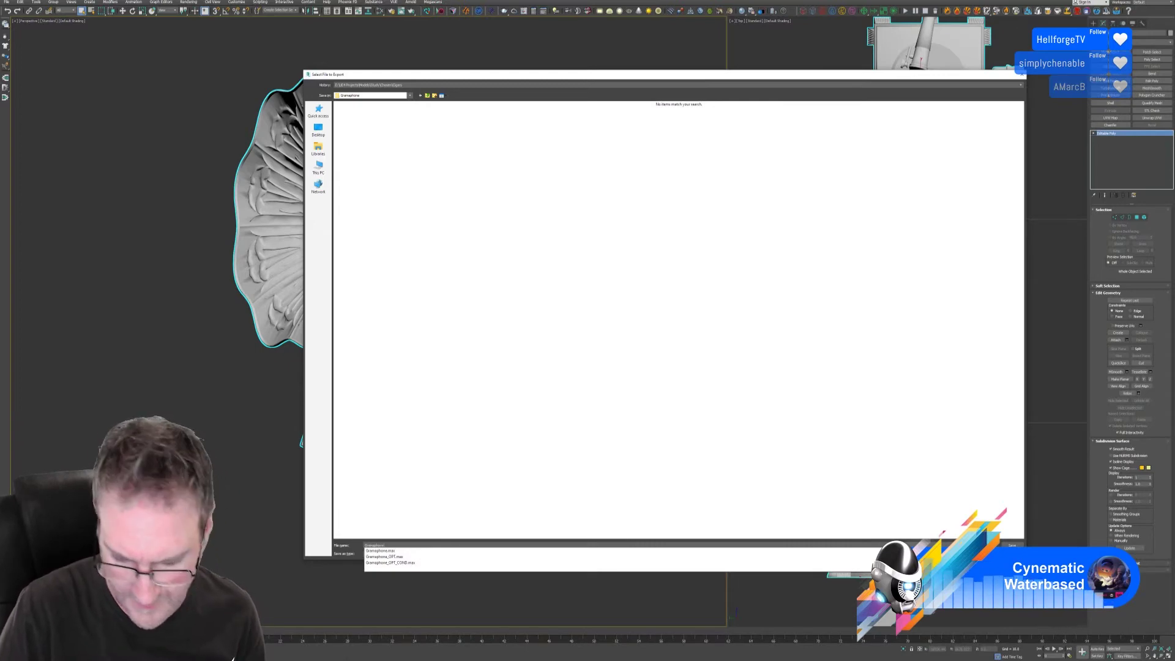
key("Return")
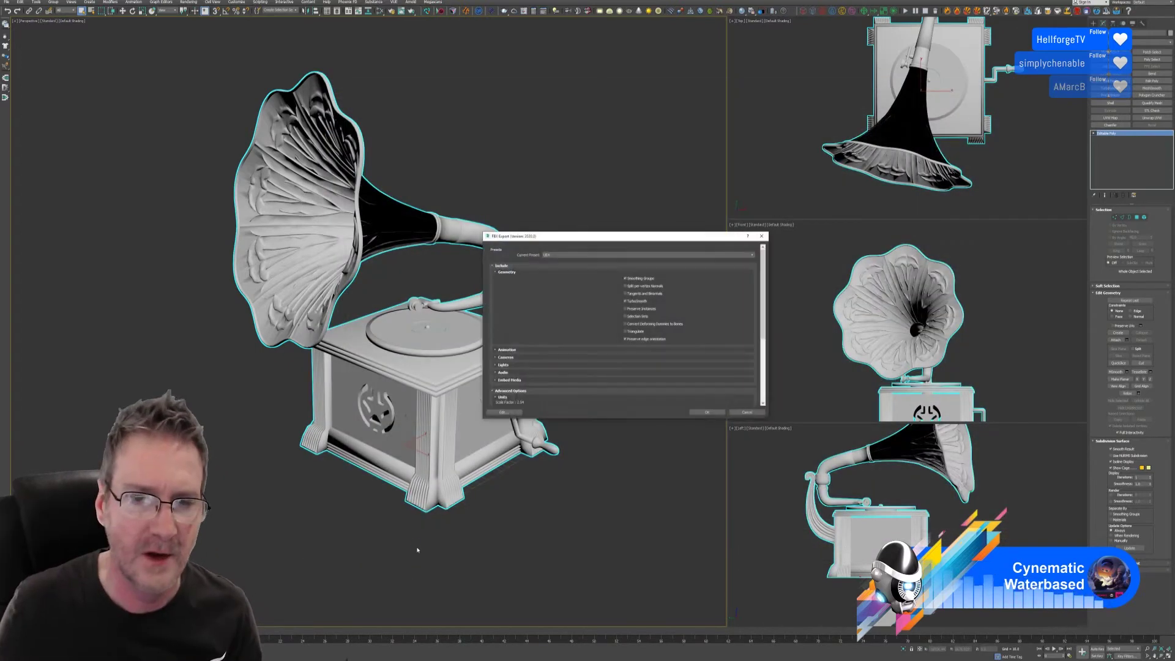
left_click(698, 412)
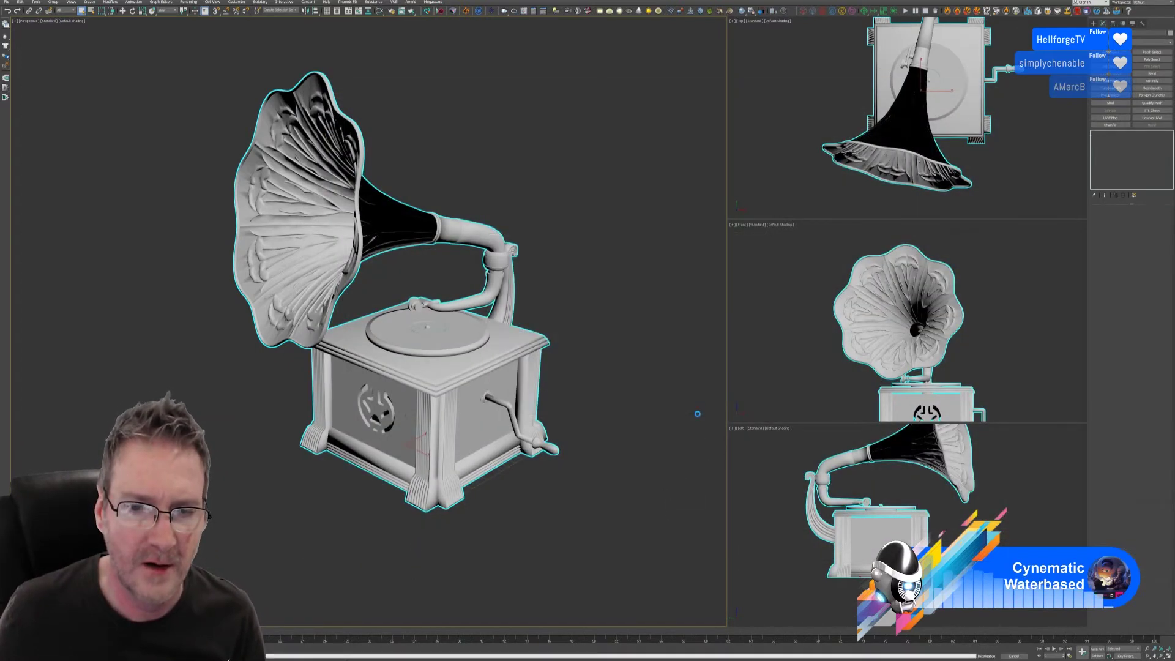
Step: Switch from 3ds Max to Substance Painter and start a new project
key("super+d")
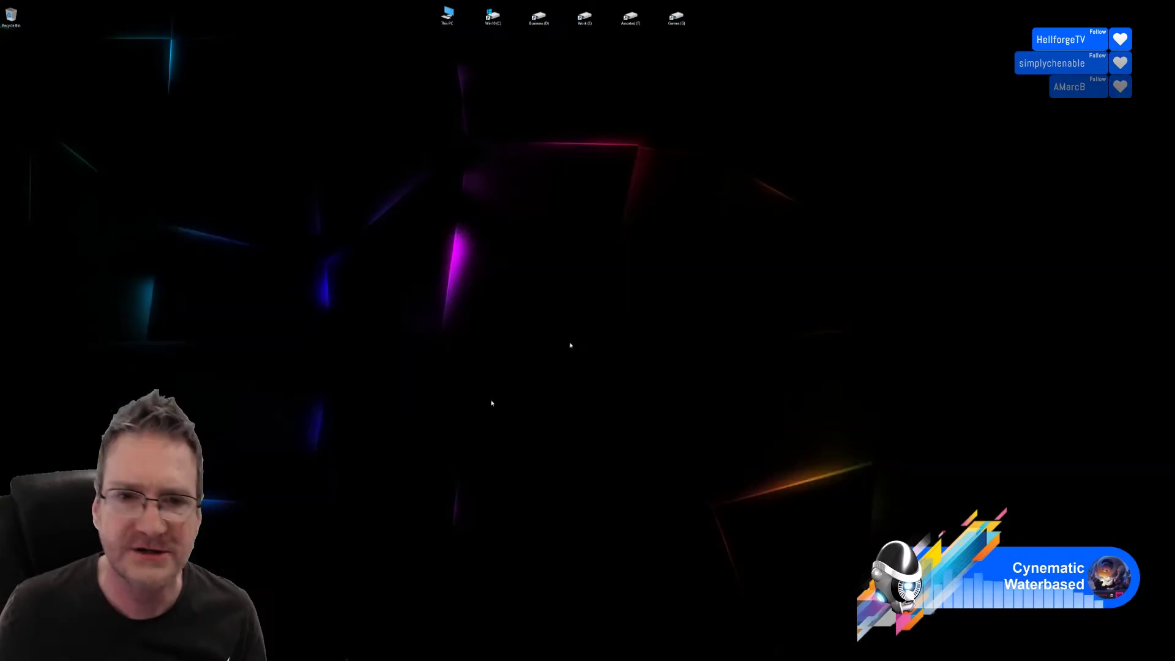
key("alt+Tab")
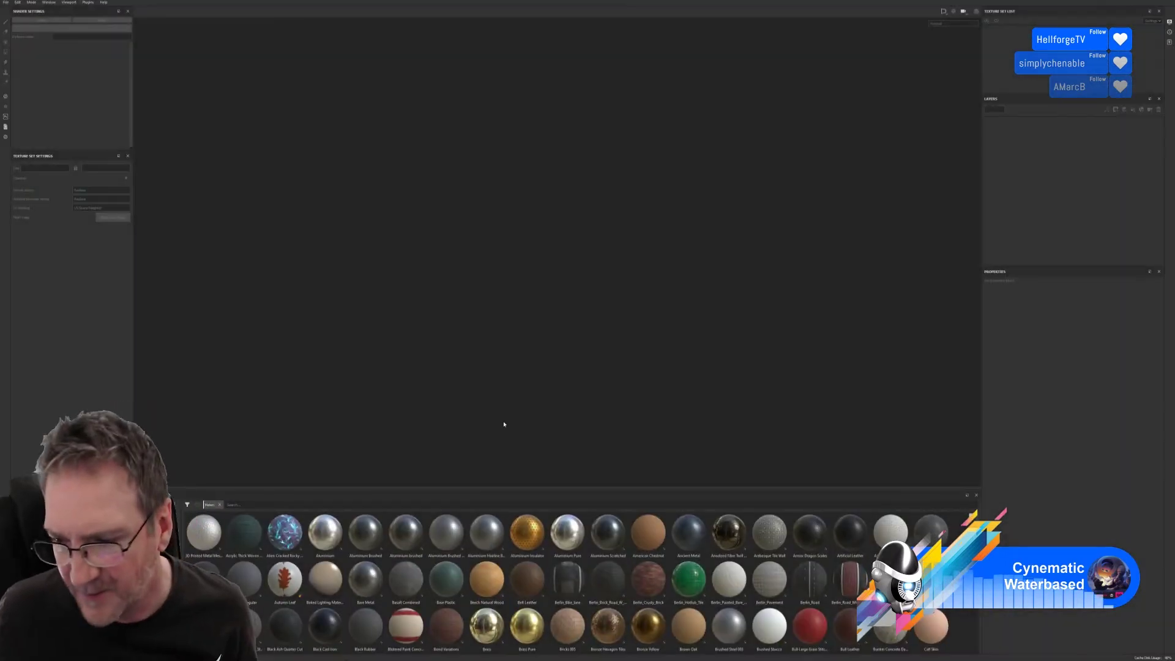
left_click(6, 3)
left_click(18, 13)
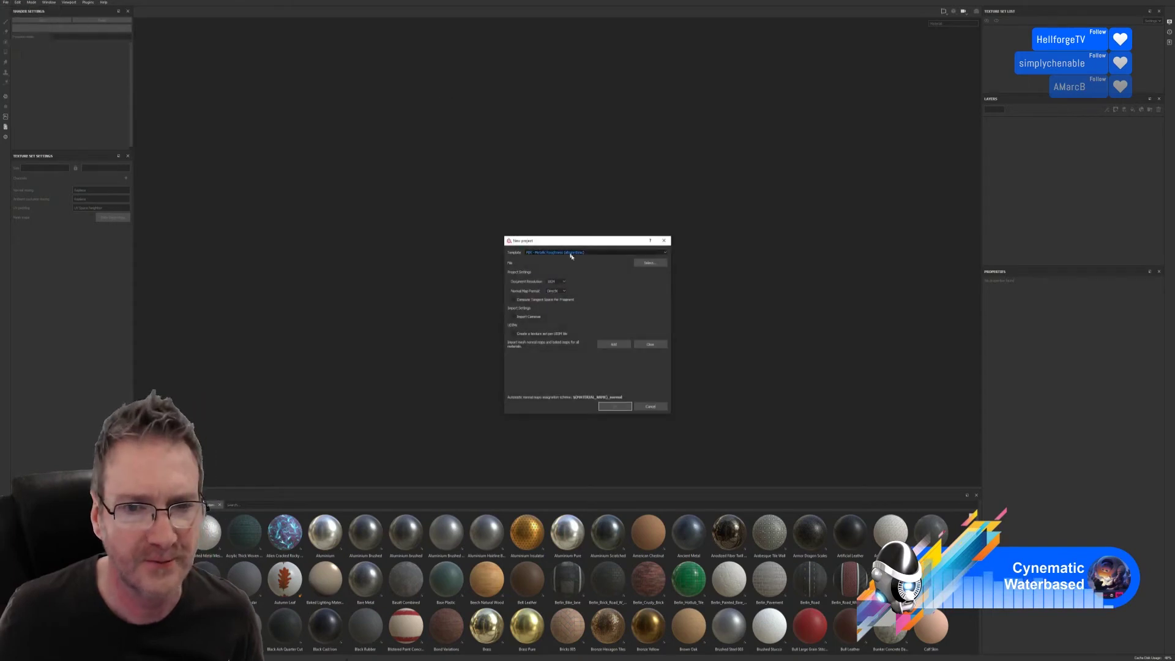
Step: Choose Chosen > Gramaphone > Gramaphone.fbx as the mesh and set resolution to 2048
left_click(650, 262)
left_click_drag(670, 222, 473, 159)
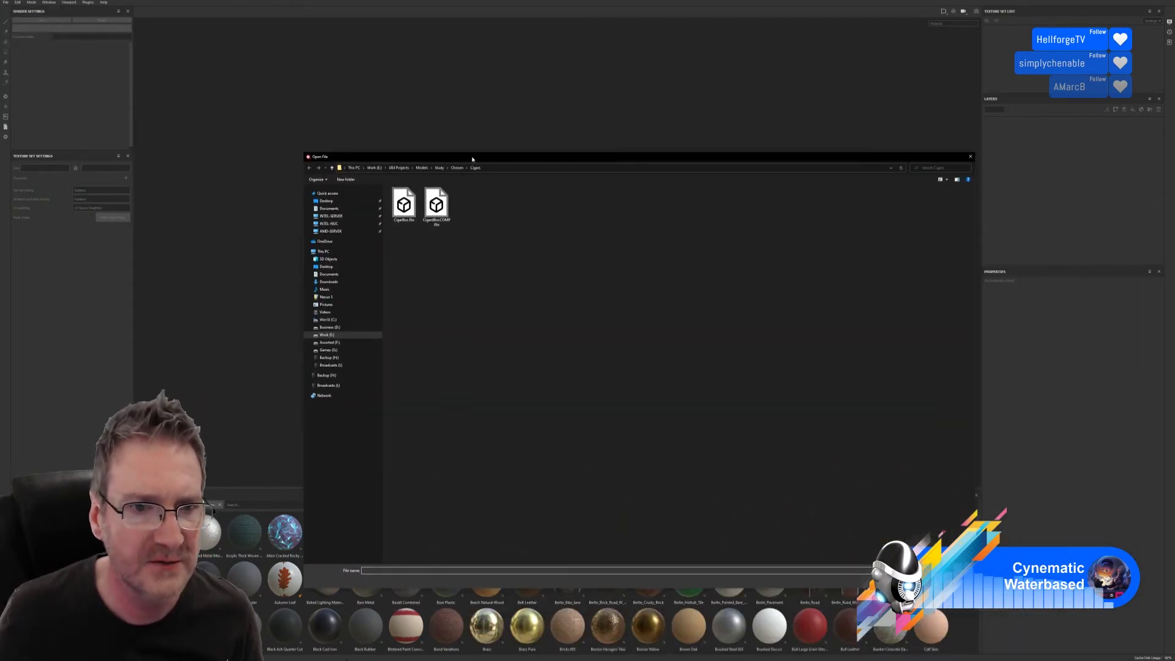
left_click(457, 167)
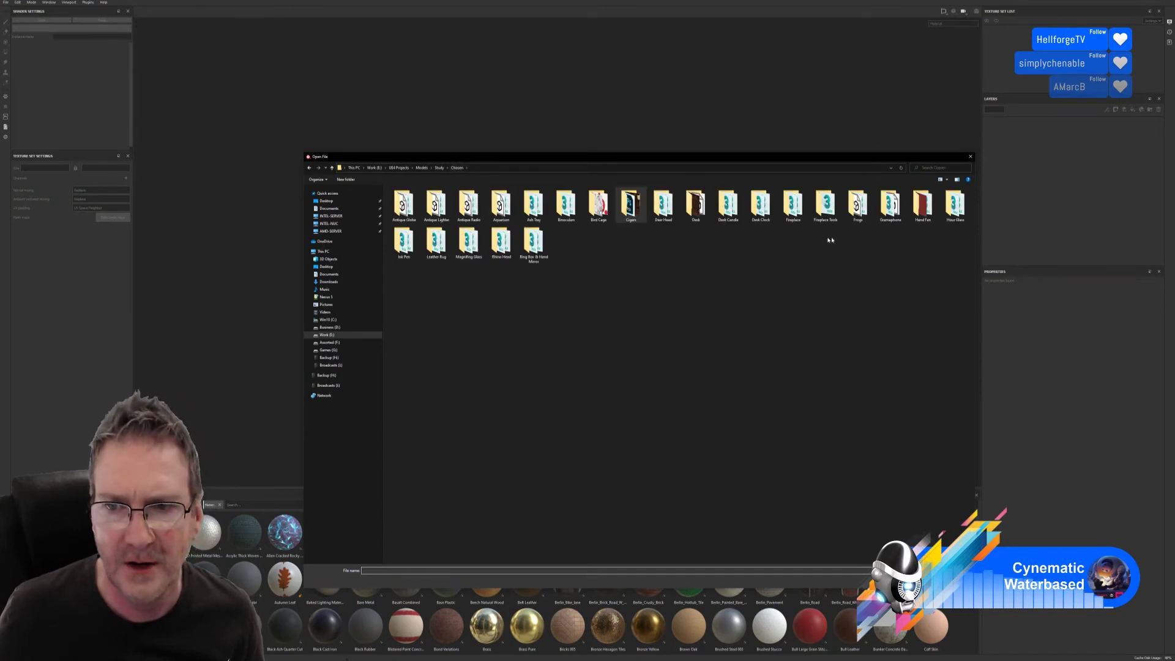
double_click(890, 205)
double_click(404, 204)
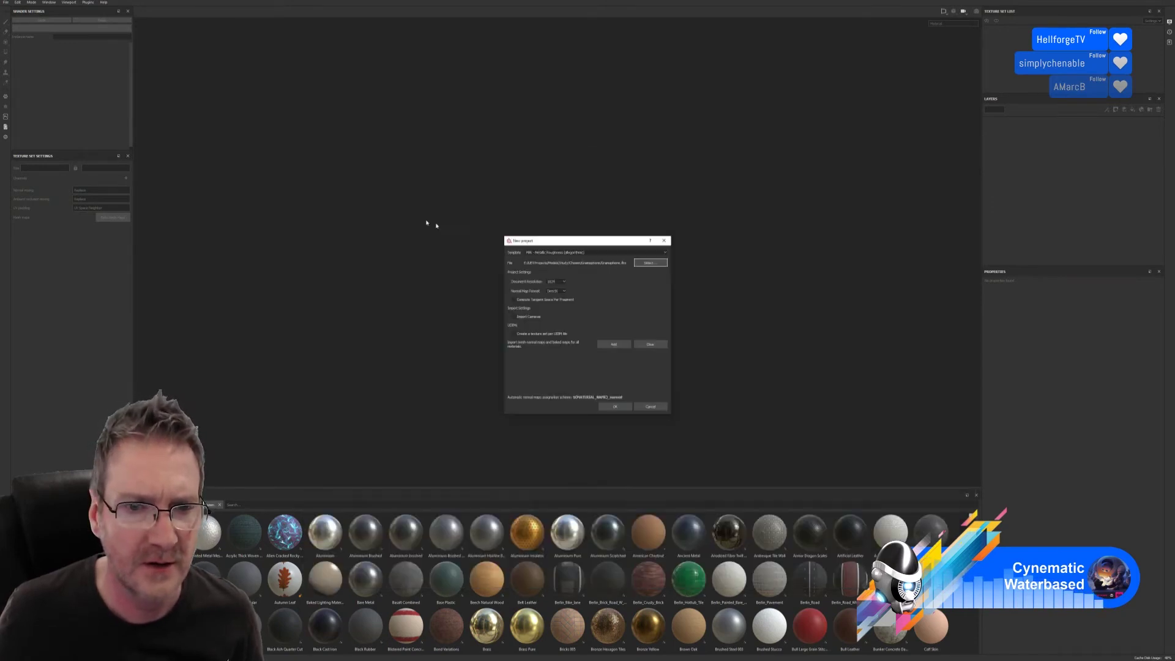
left_click(561, 282)
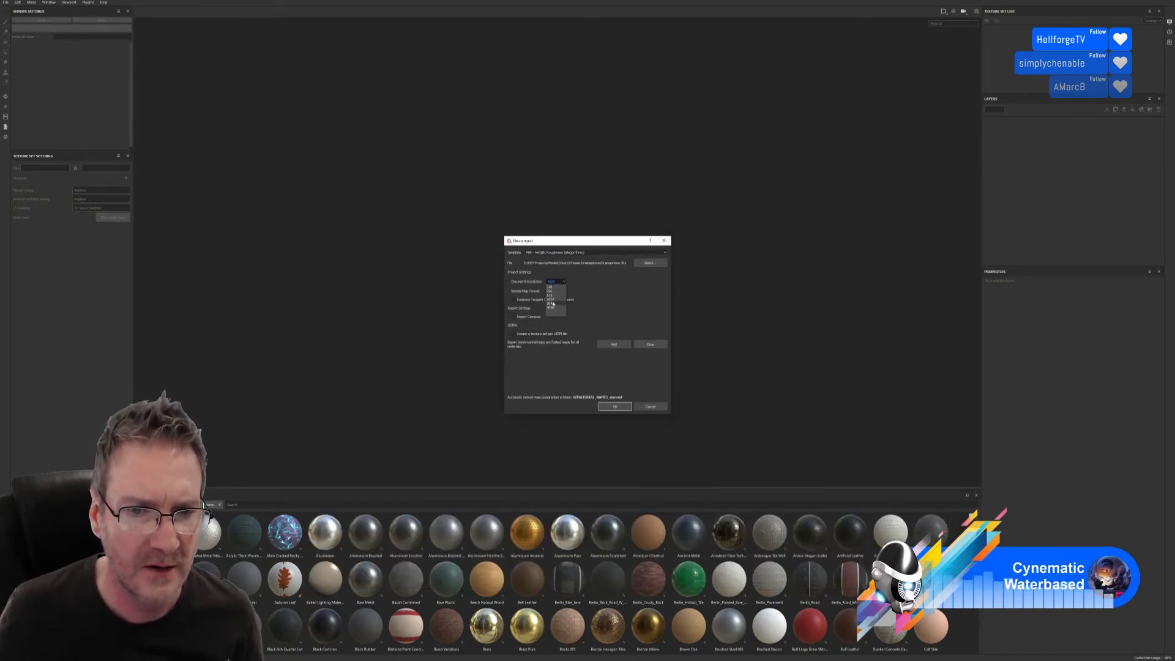
left_click(553, 303)
Step: Create the project, orbit the loaded gramophone to check it, and open Bake Mesh Maps
left_click(615, 406)
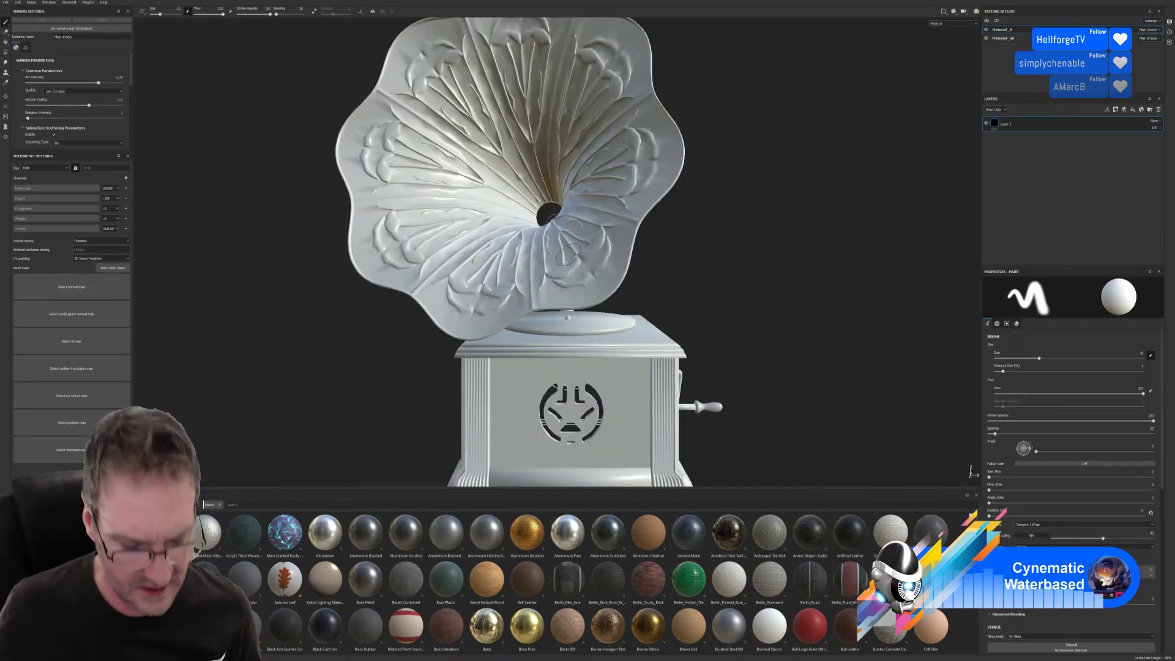
mouse_move(701, 255)
left_mouse_down("alt")
mouse_move(687, 294)
mouse_move(150, 288)
left_mouse_up("alt")
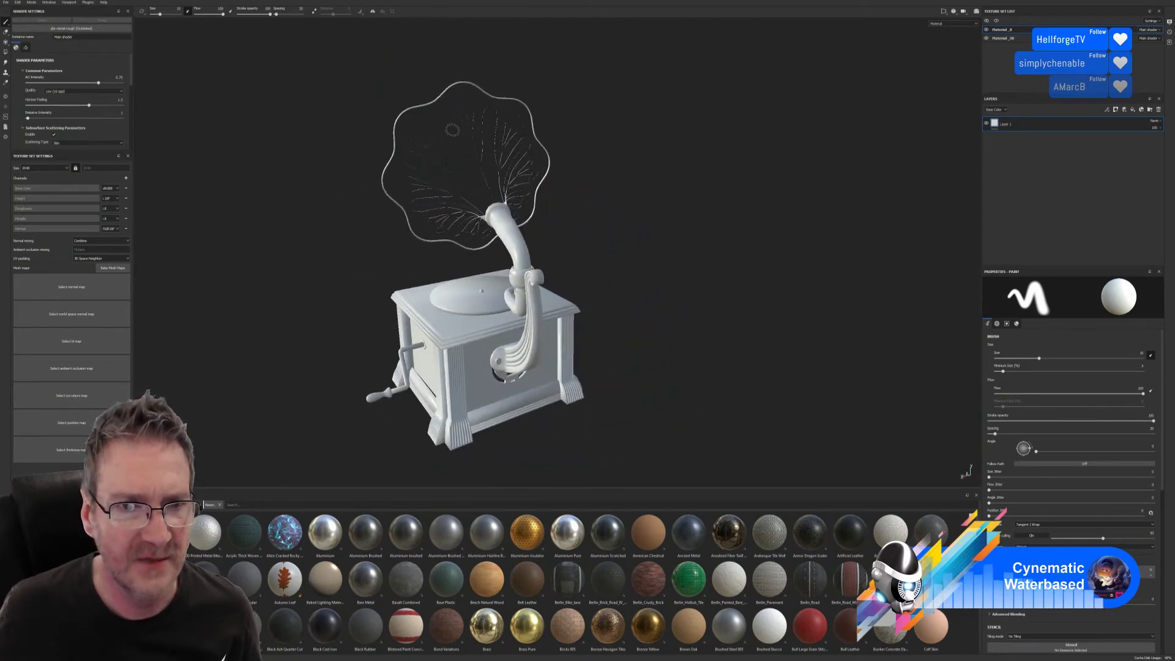
left_click_drag(554, 190, 622, 189, "alt")
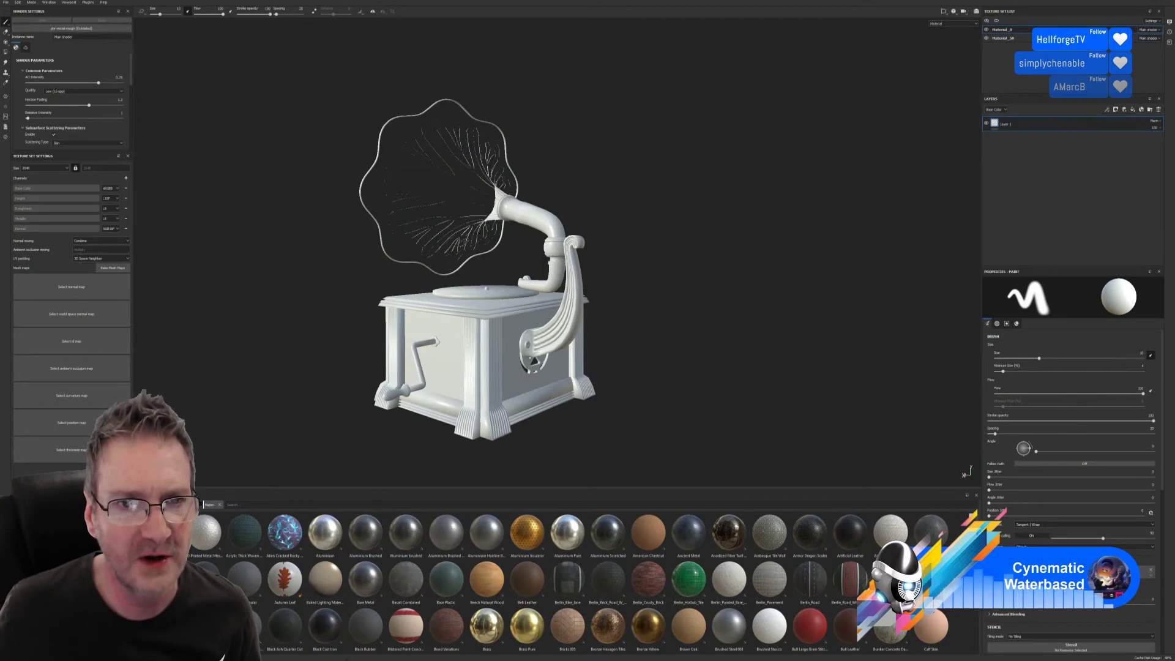
left_click_drag(567, 149, 637, 149, "alt")
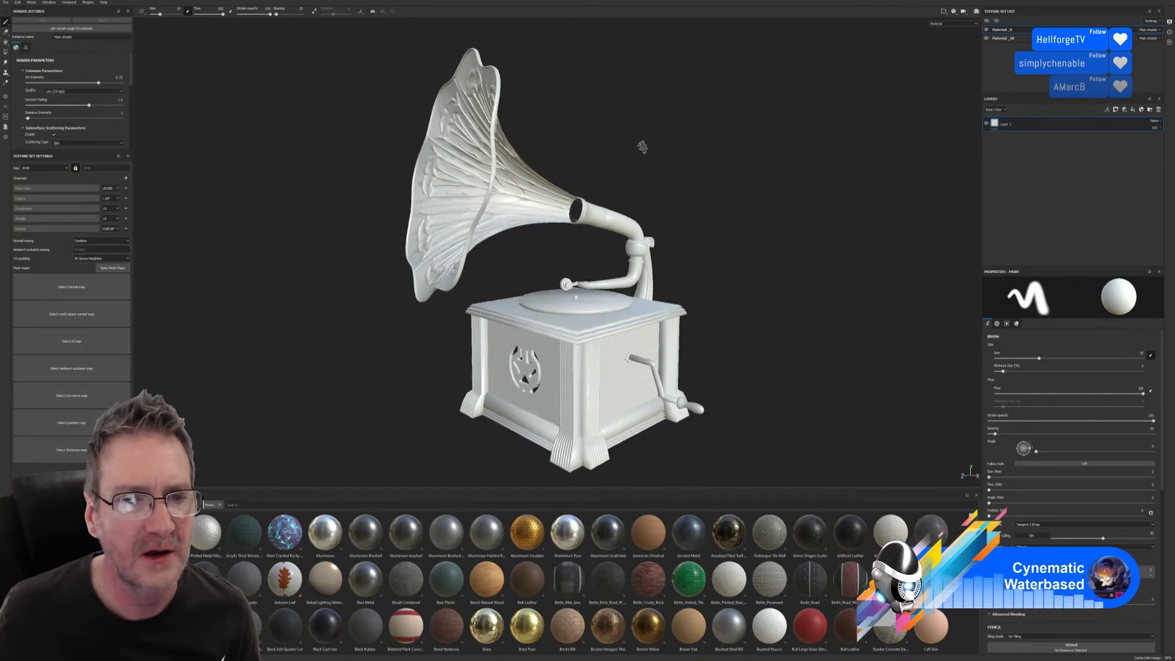
left_click(113, 268)
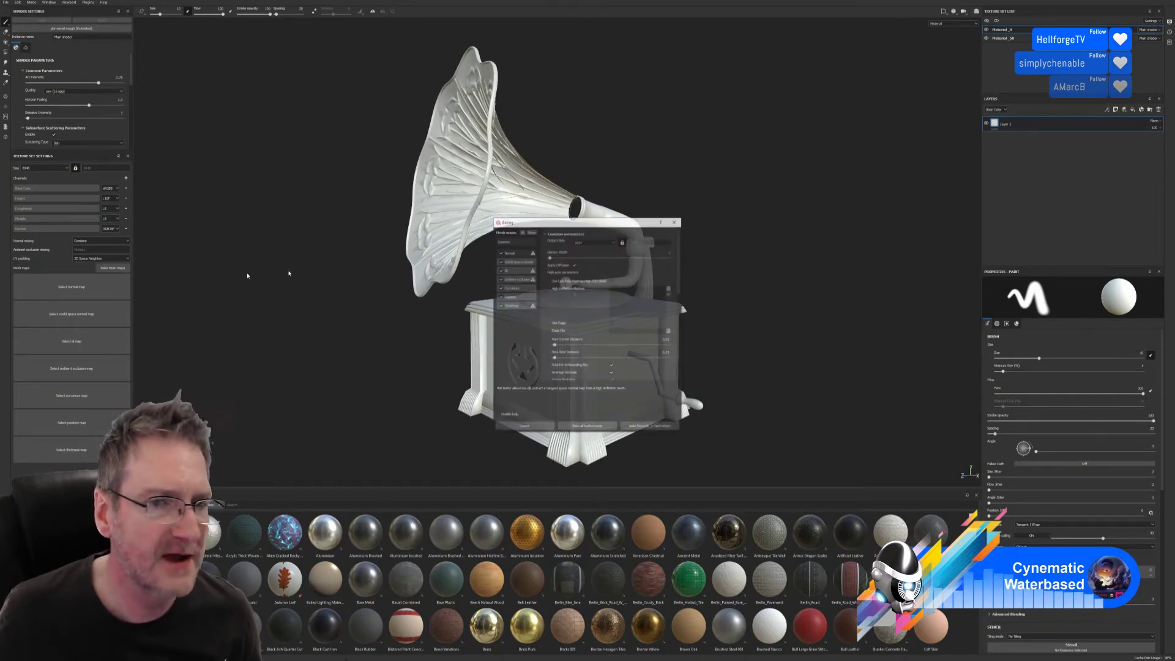
Step: Set the bake output size to 2048 and use the low-poly mesh as high-poly
left_click(613, 244)
left_click(594, 274)
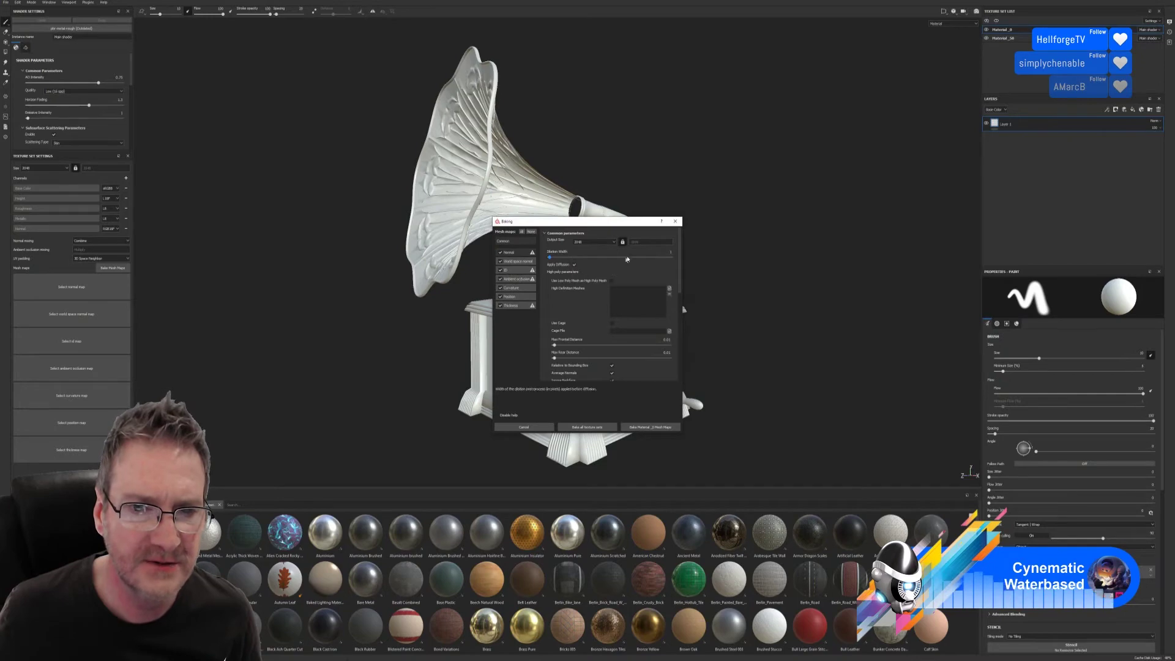
left_click(612, 281)
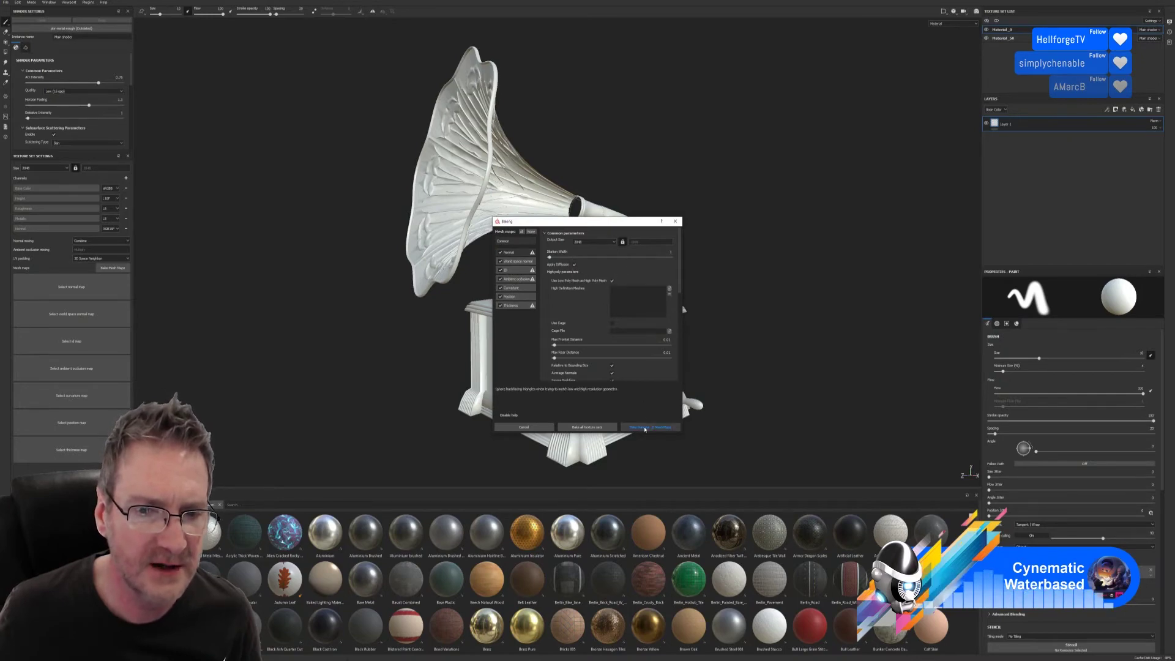
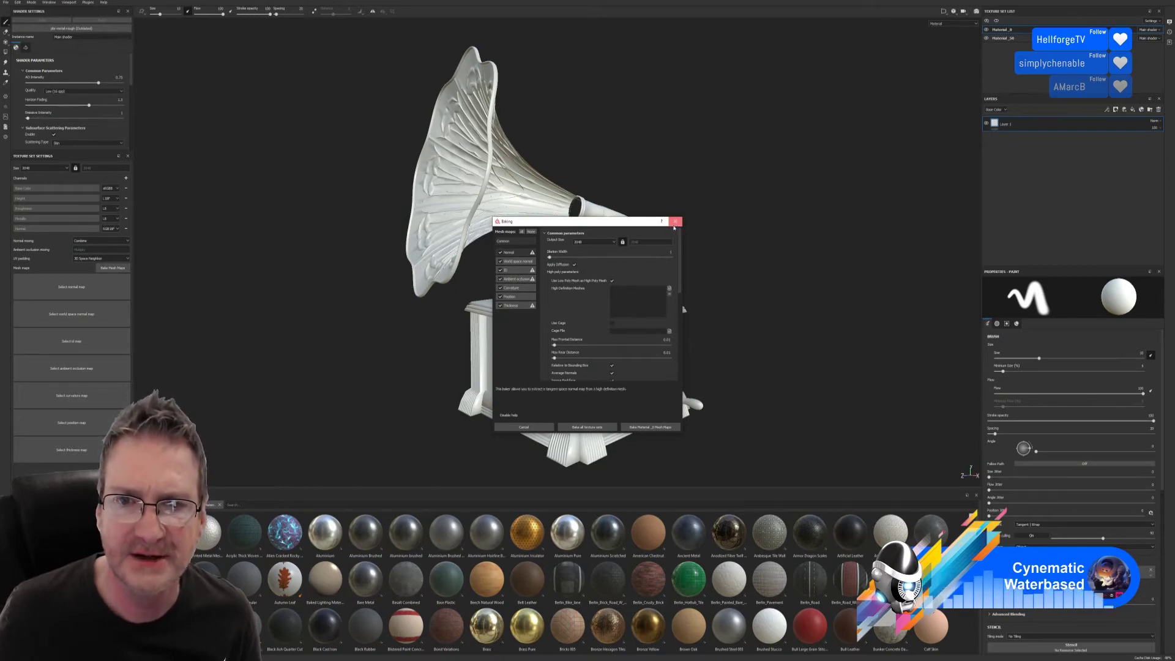
Step: Close the Baking dialog so the full gramophone model shows again
left_click(674, 223)
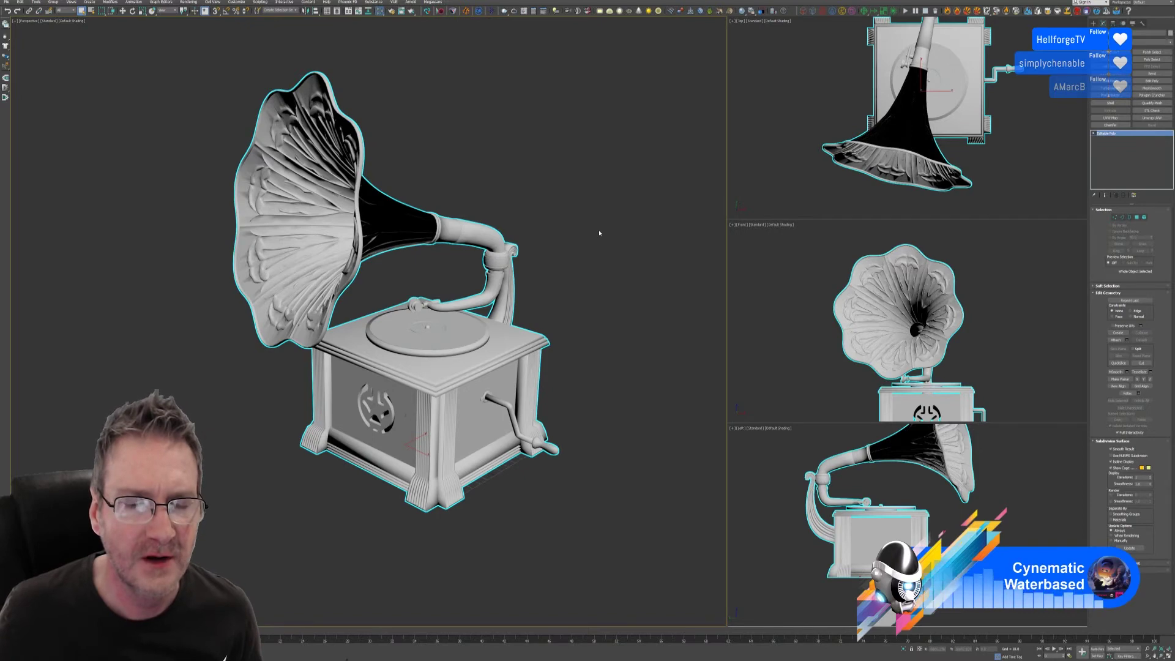
Step: Create a Standard material named Gramaphone and assign it to the selected gramophone
key("m")
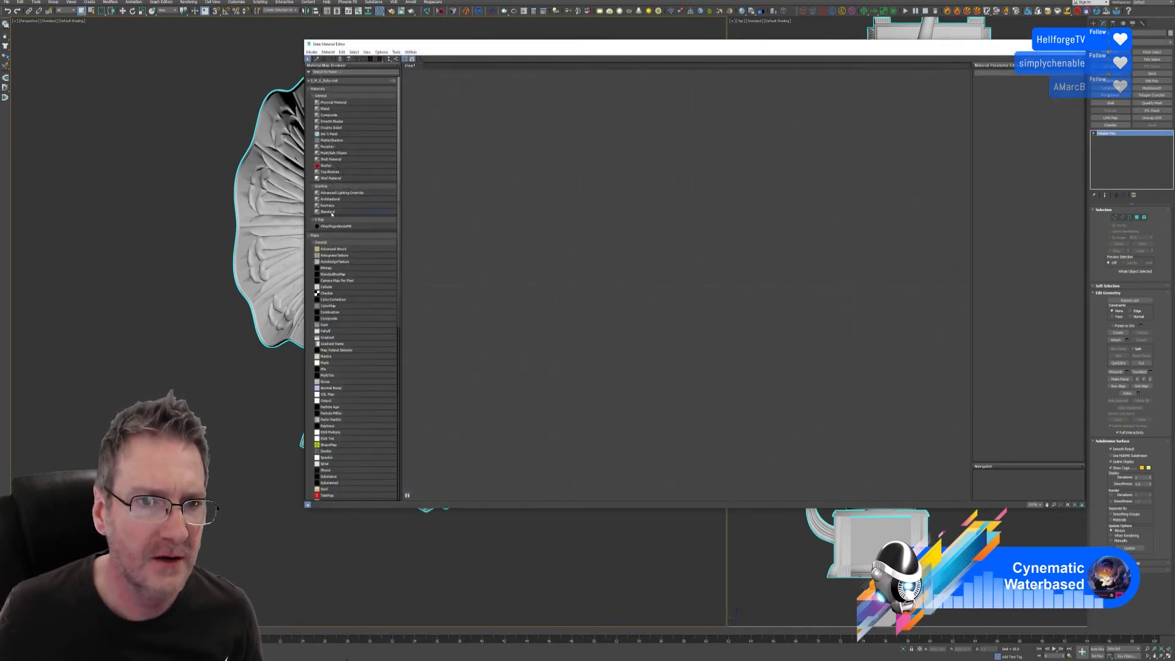
double_click(330, 212)
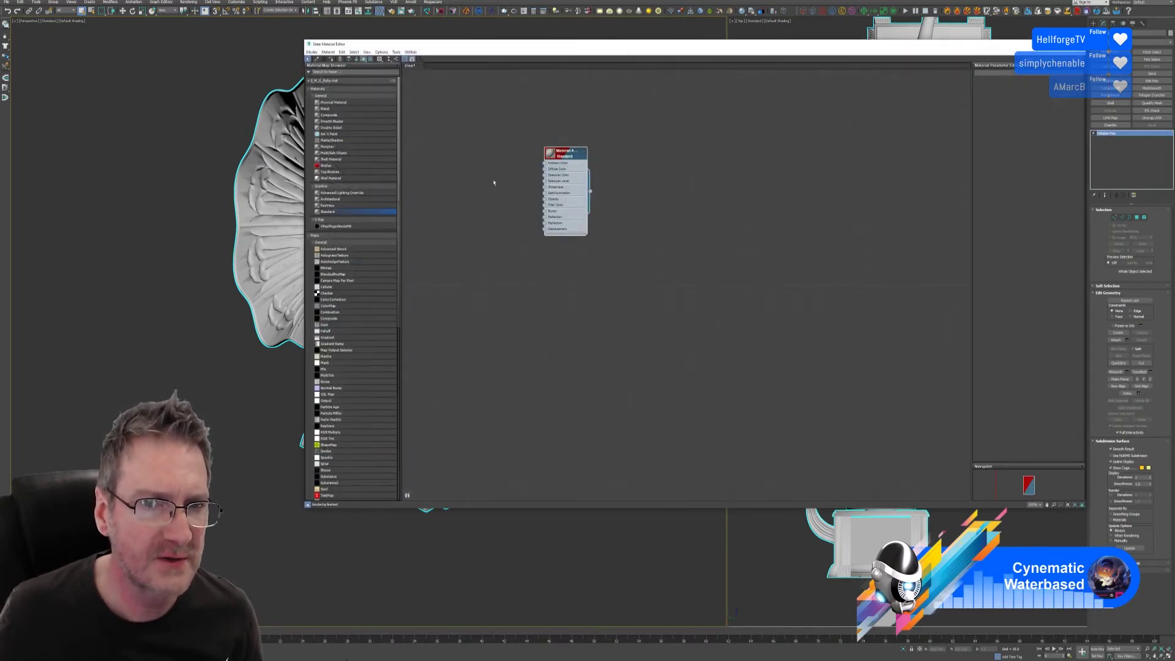
double_click(561, 153)
right_click(561, 150)
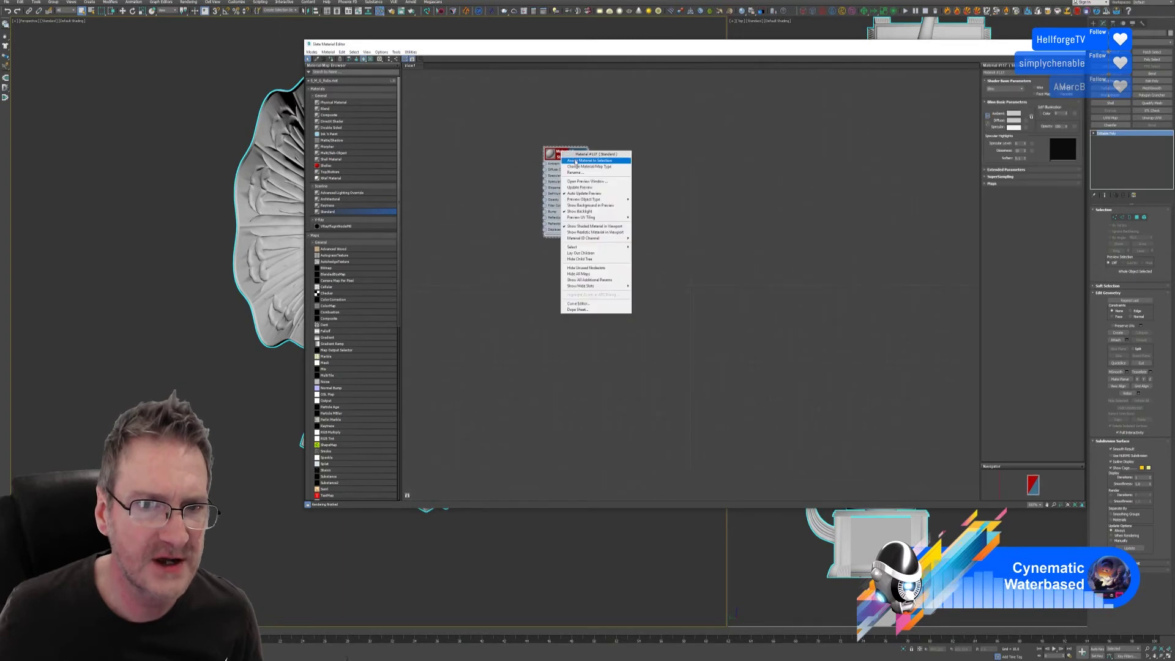
left_click(615, 161)
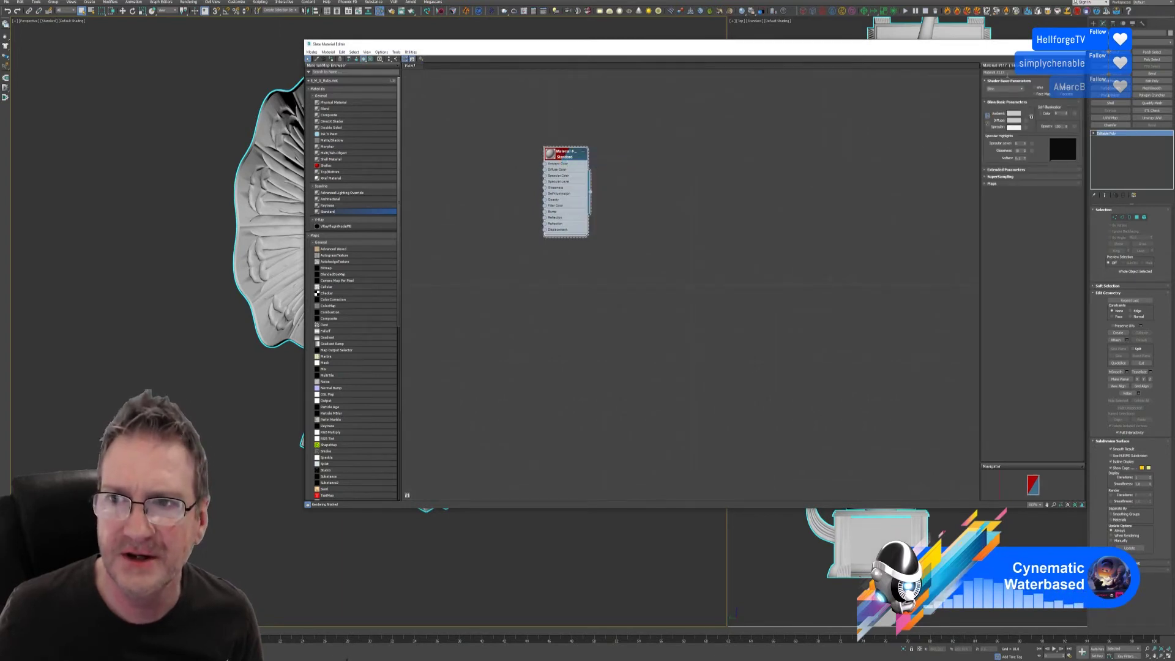
type("Gla")
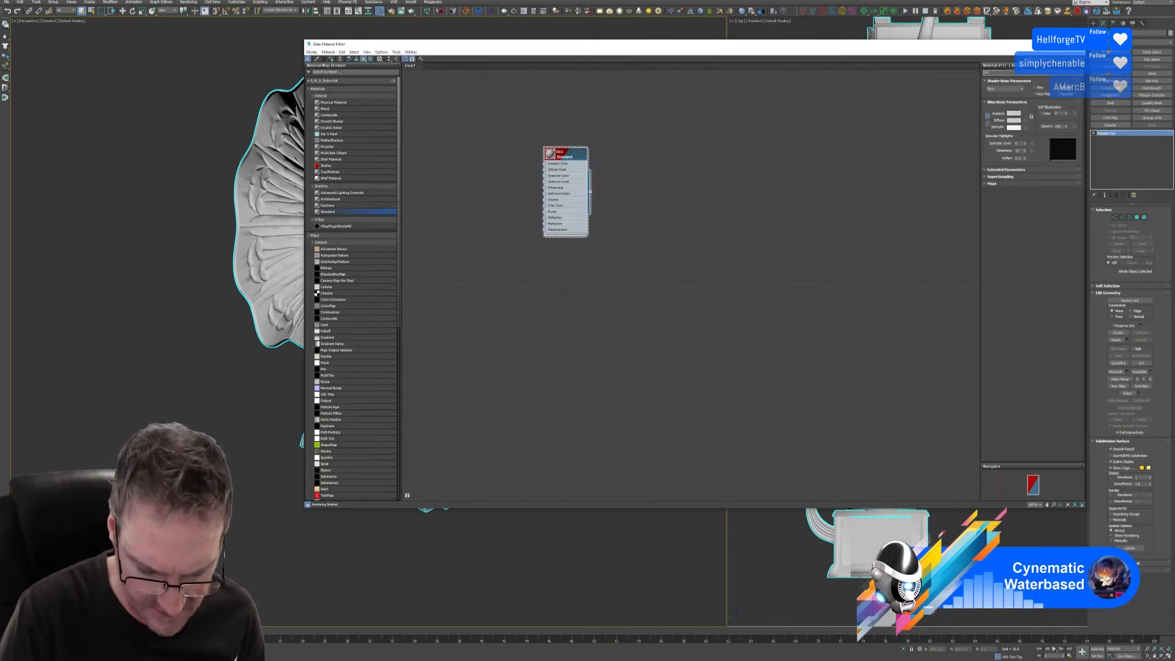
key("BackSpace")
key("BackSpace")
type("ramaphone")
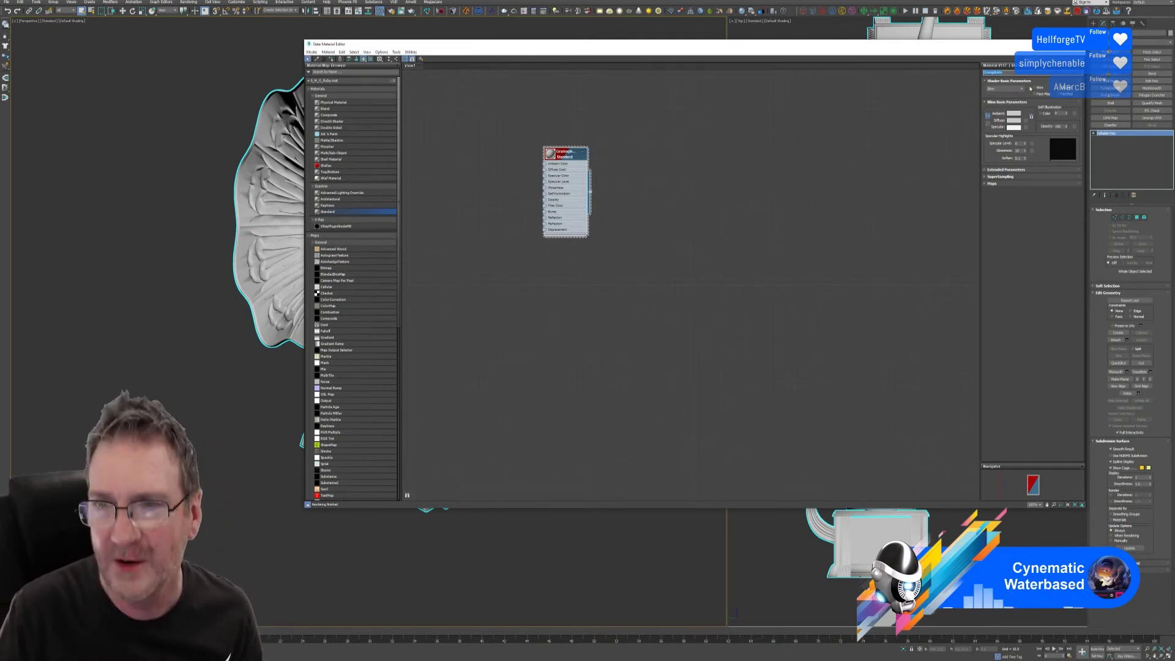
key("Return")
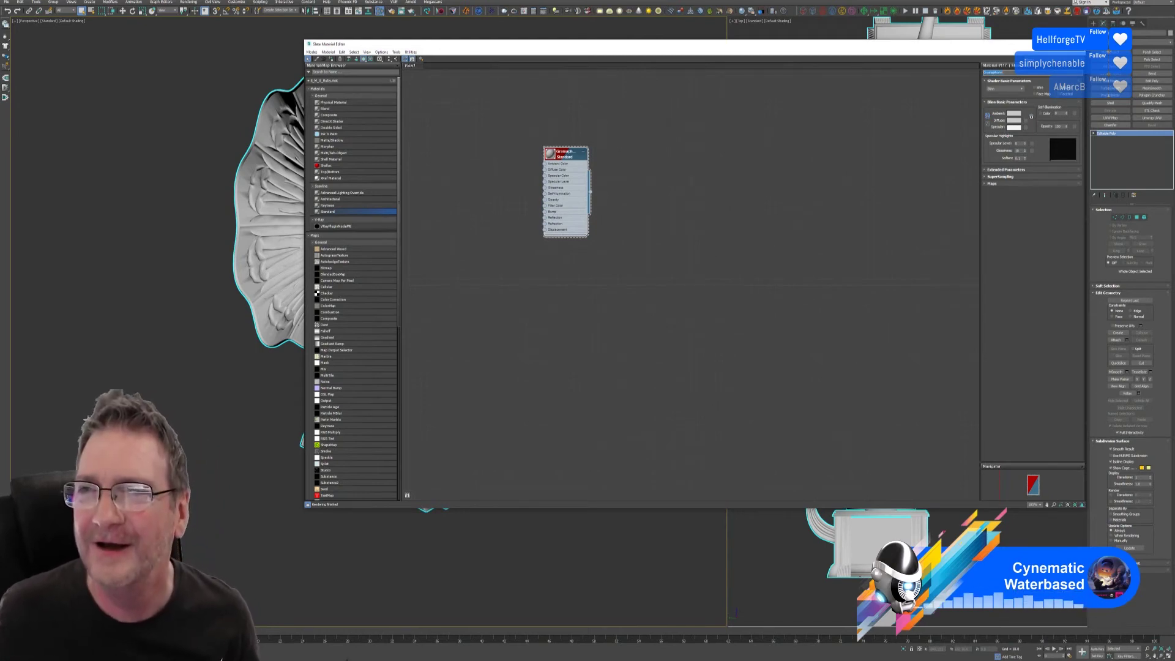
left_click(1081, 43)
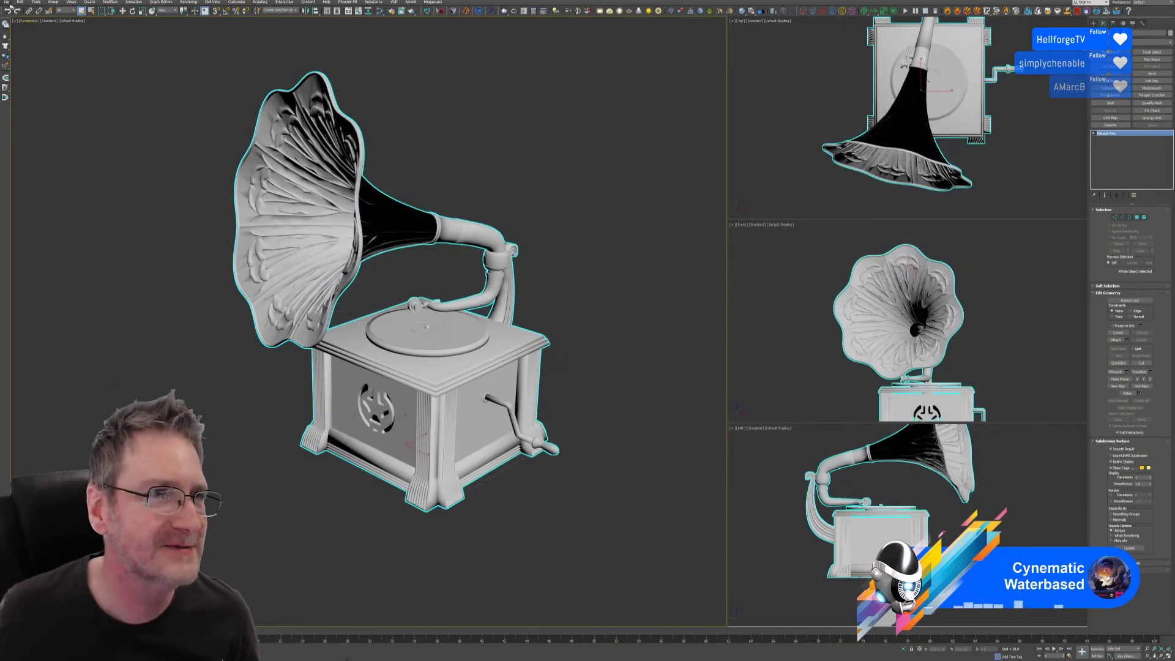
Step: Export the selected gramophone over Gramaphone.fbx with the default FBX settings
left_click(8, 4)
mouse_move(58, 96)
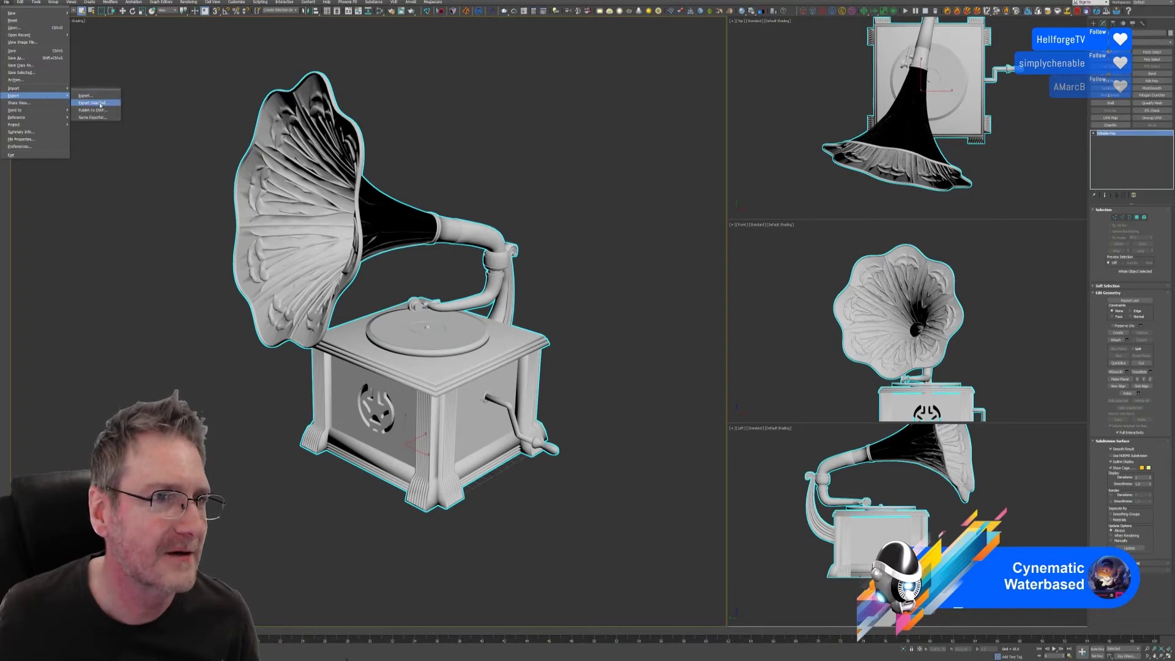
left_click(91, 102)
left_click(353, 132)
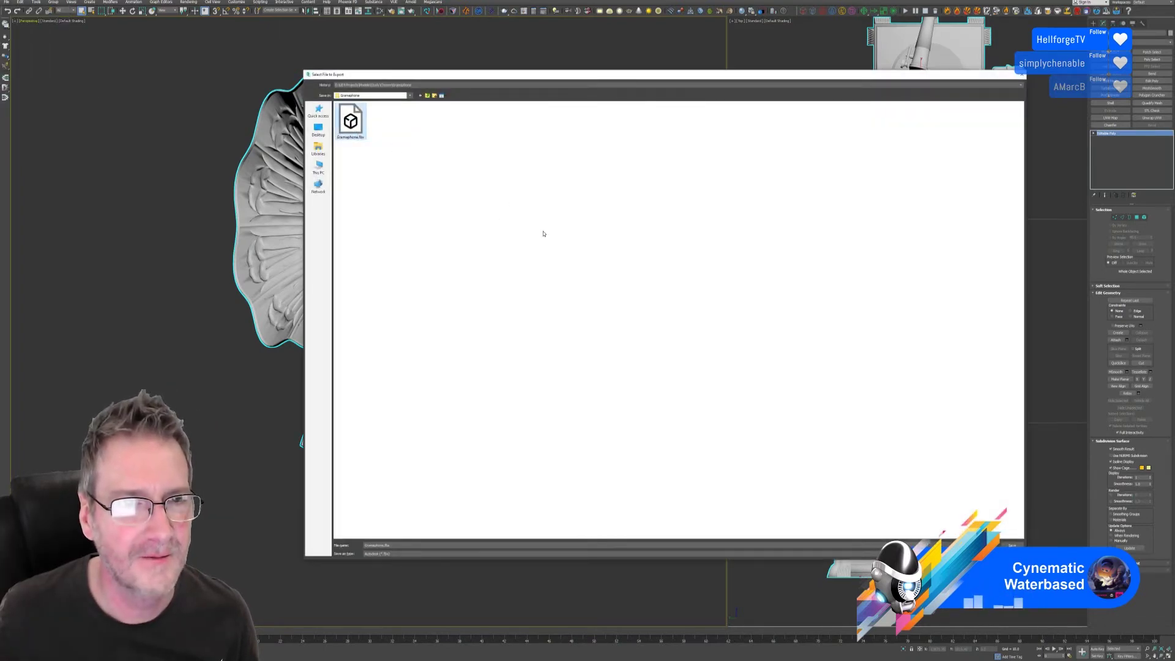
key("Return")
left_click(622, 338)
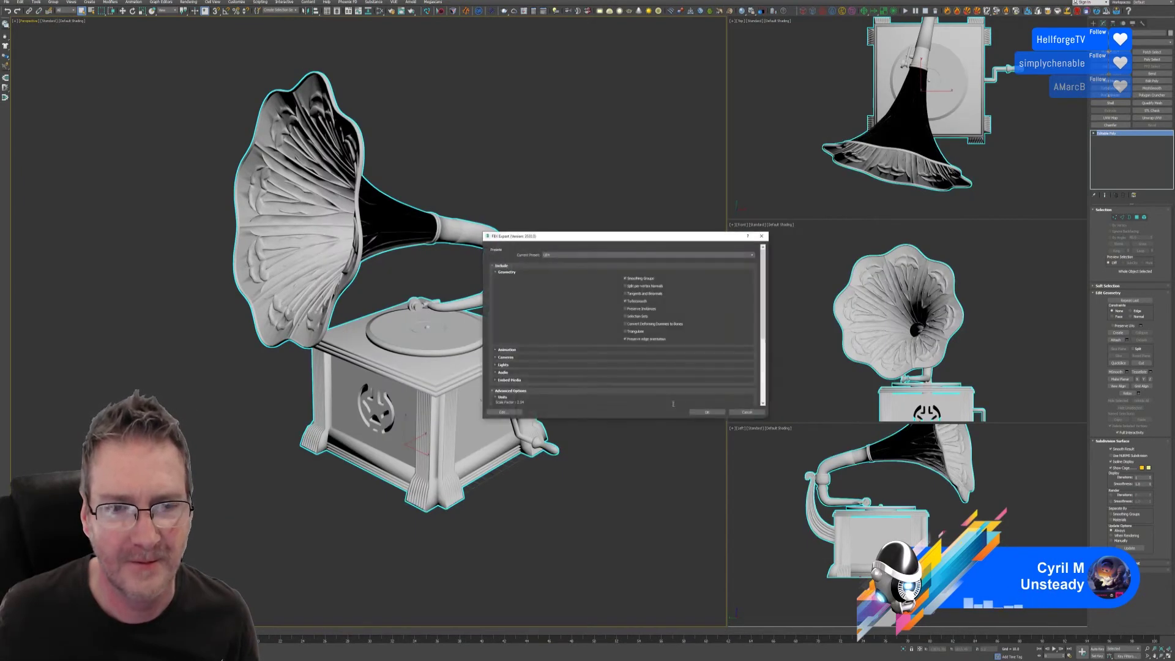
left_click(705, 414)
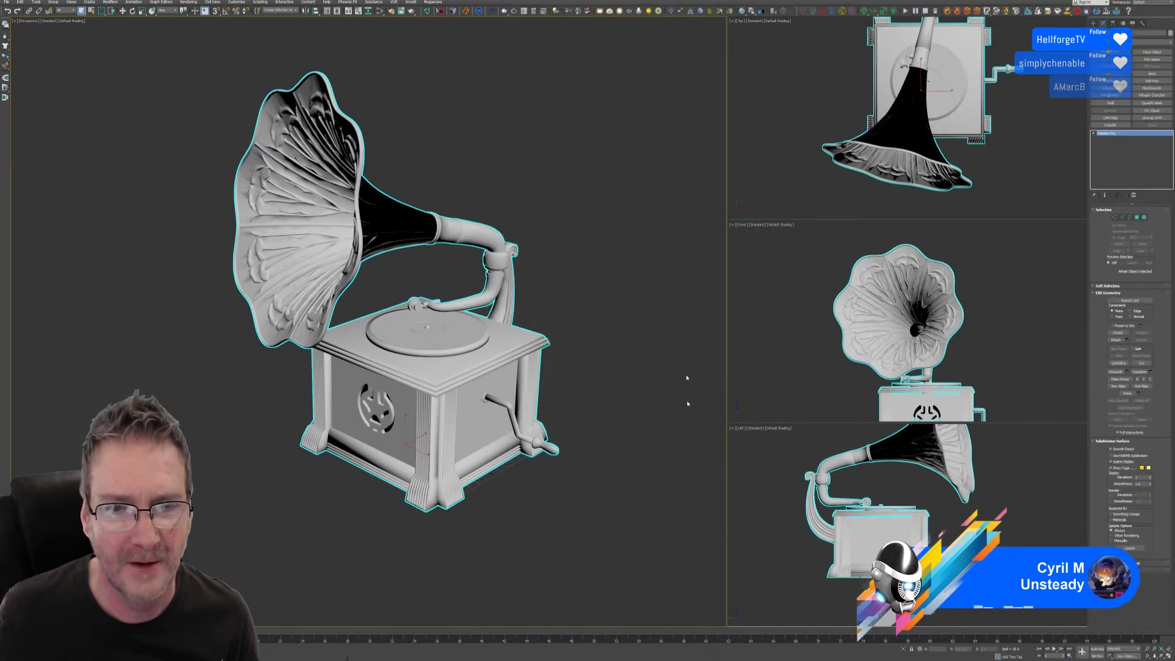
key("alt+Tab")
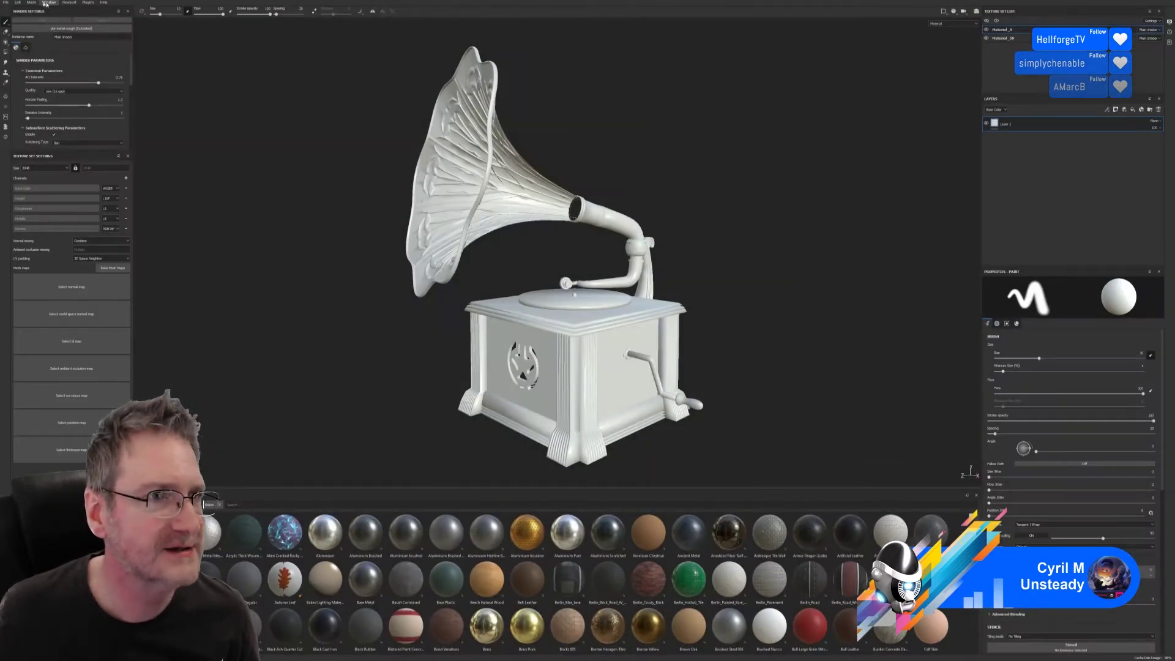
Step: Reload the project mesh with the re-exported gramophone through Project Configuration
left_click(18, 3)
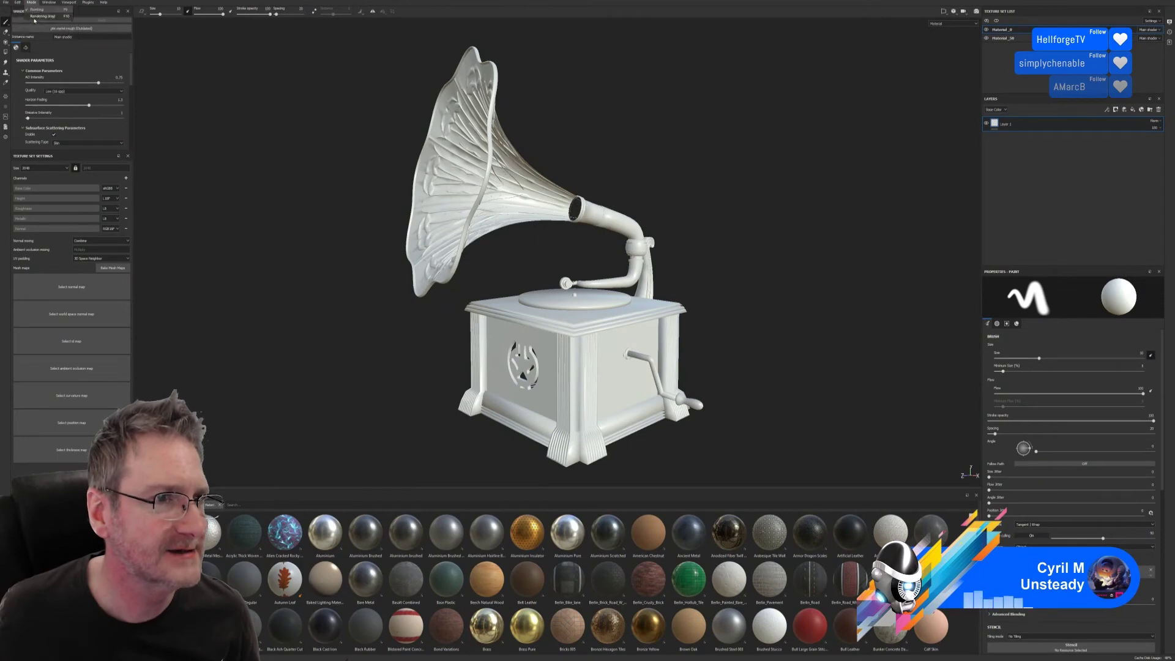
left_click(34, 22)
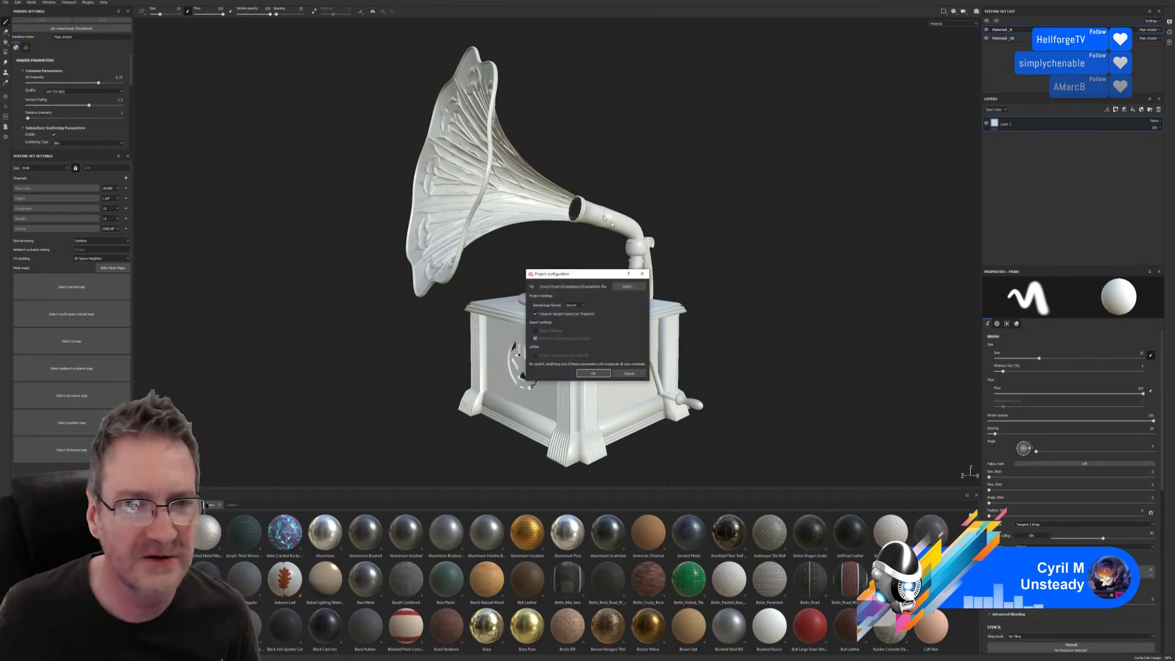
left_click(628, 286)
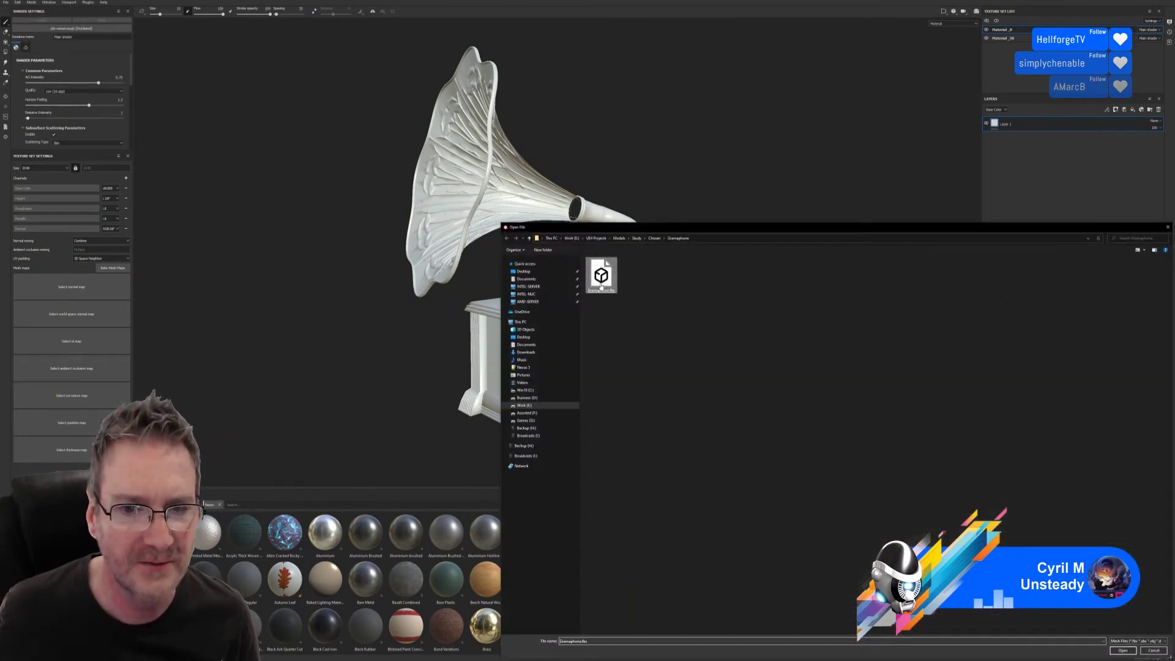
double_click(600, 277)
left_click(593, 373)
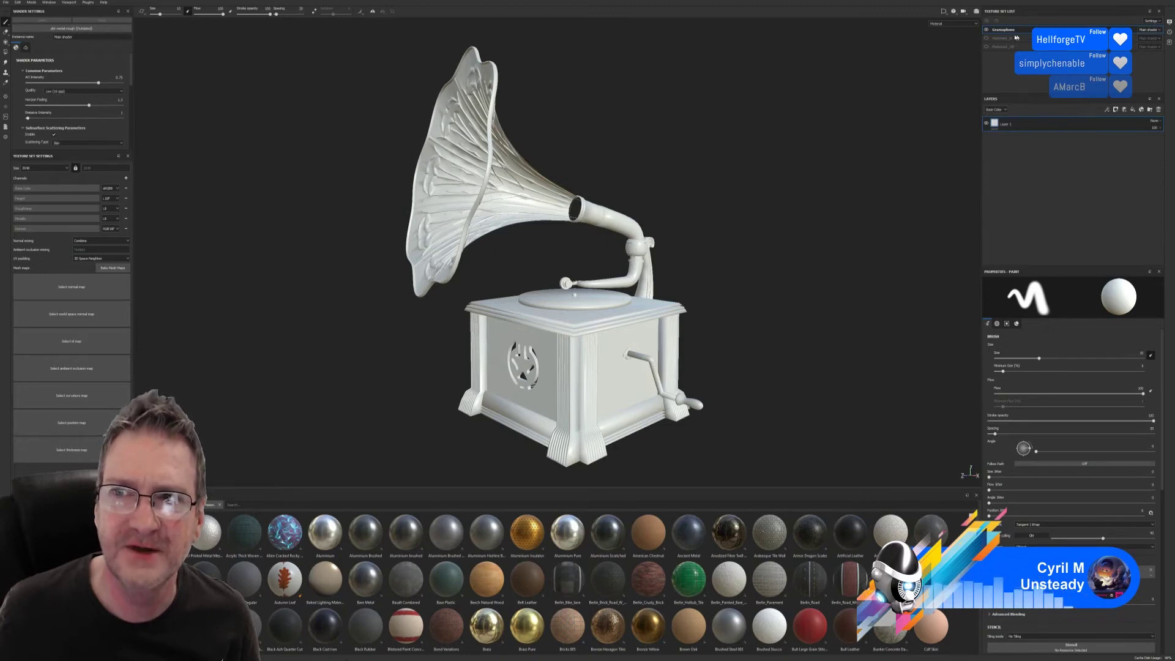
Step: Create a new project from Gramaphone.fbx at 2048 resolution and bring up Bake Mesh Maps
left_click(7, 2)
left_click(10, 10)
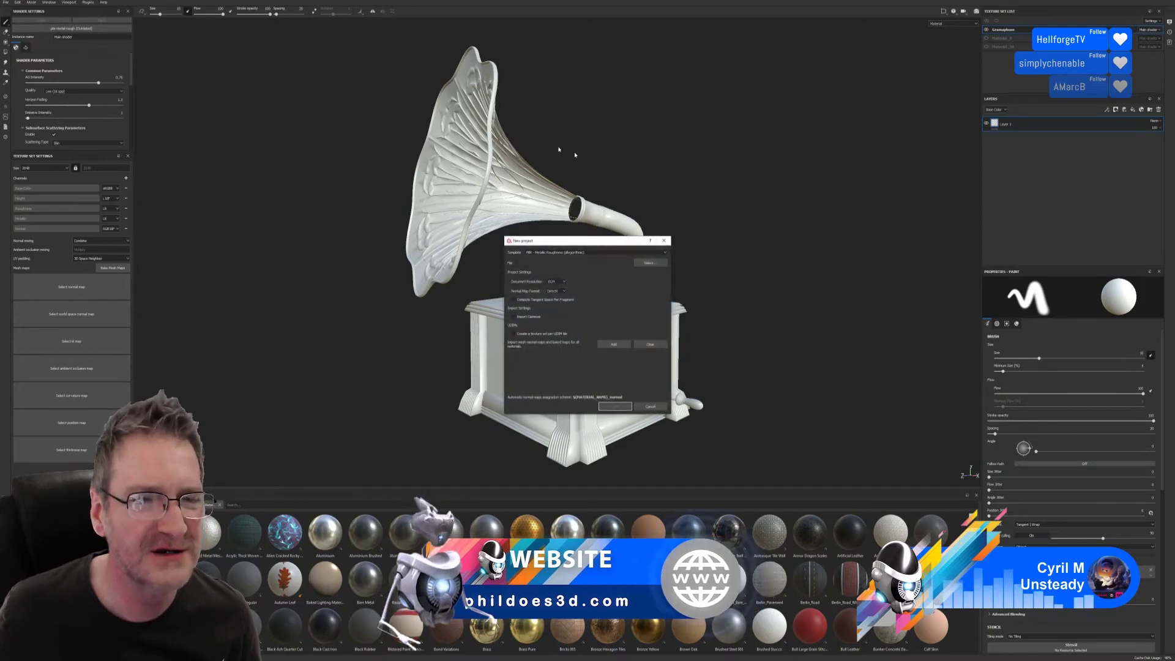
left_click(648, 266)
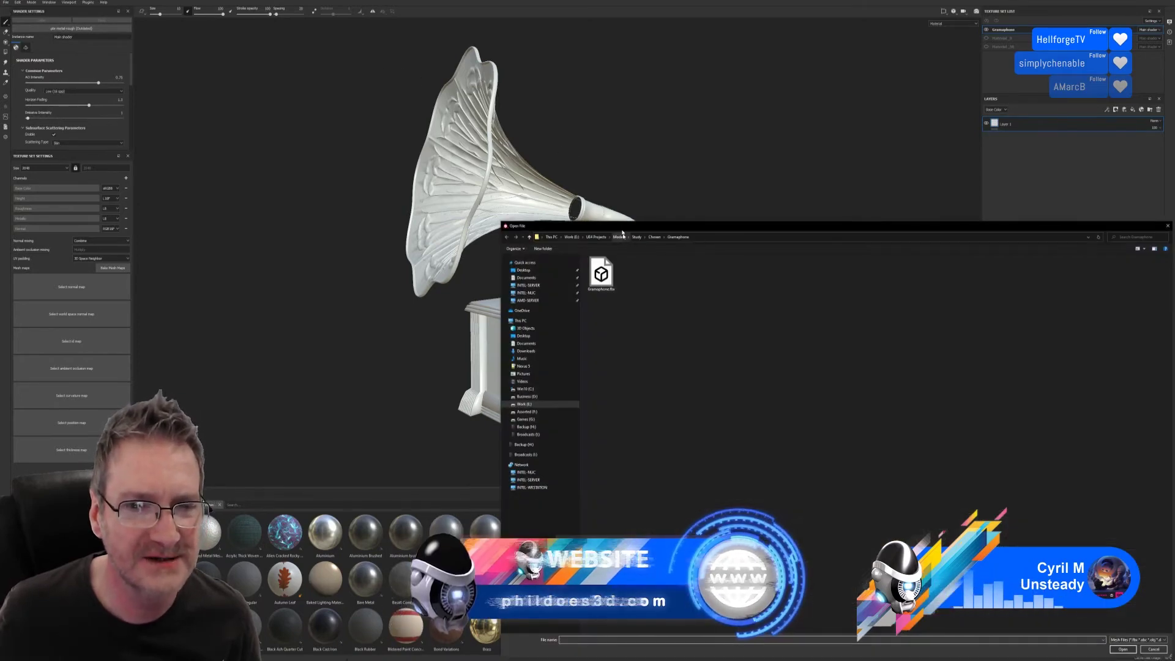
left_click_drag(612, 226, 448, 135)
double_click(428, 192)
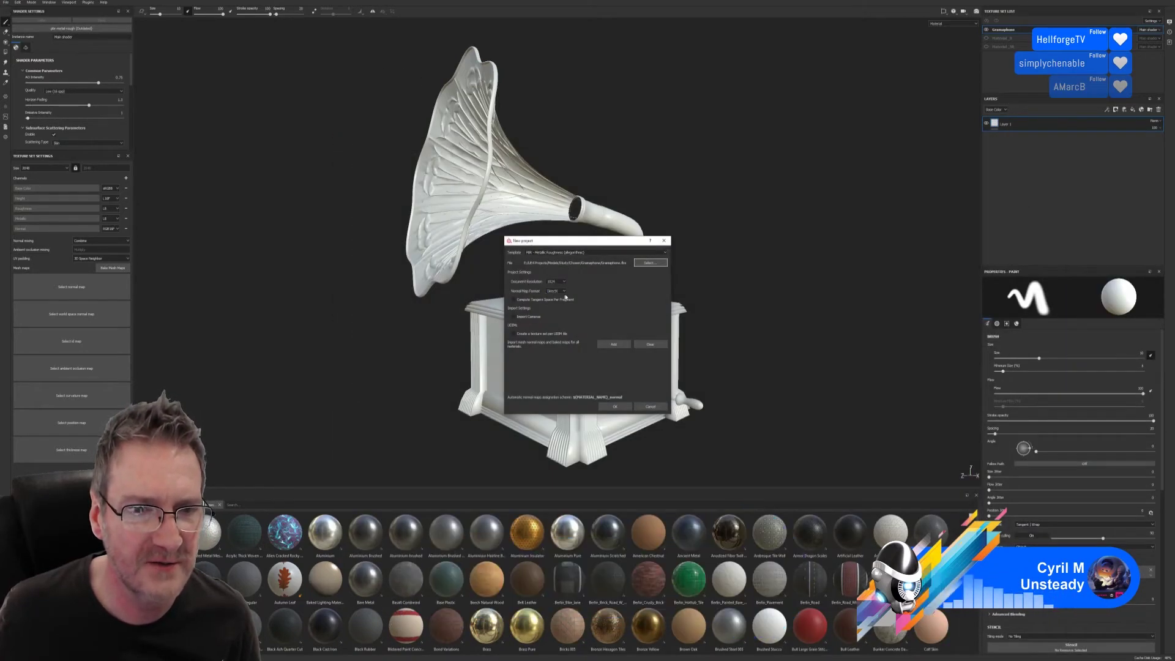
left_click(563, 281)
left_click(549, 303)
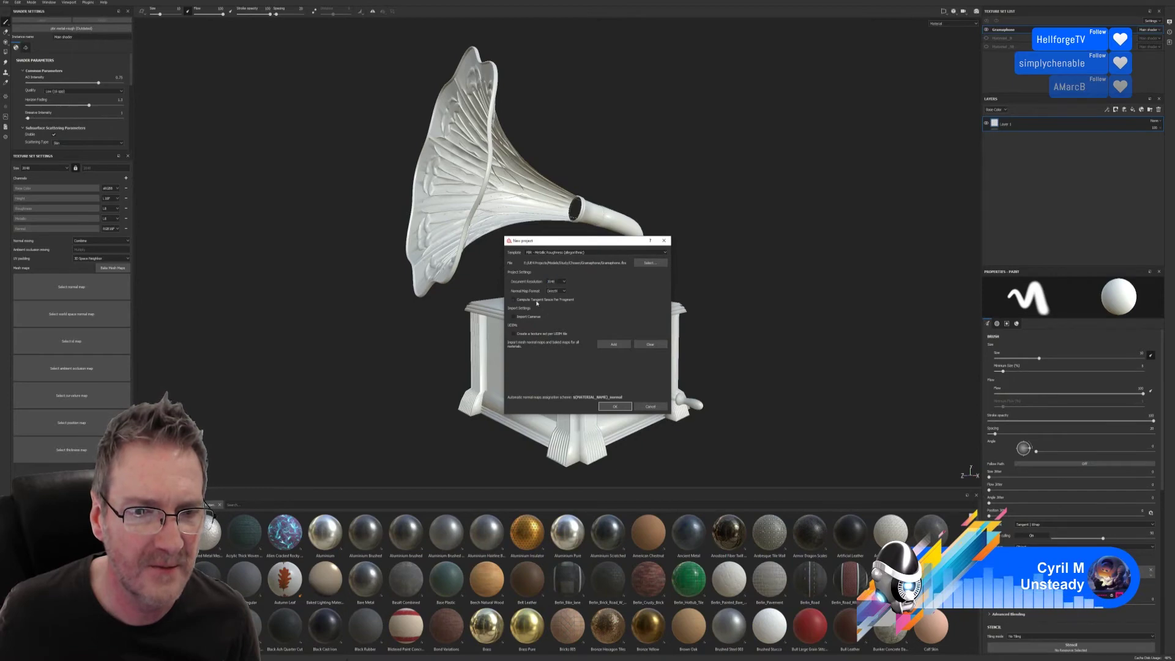
left_click(616, 408)
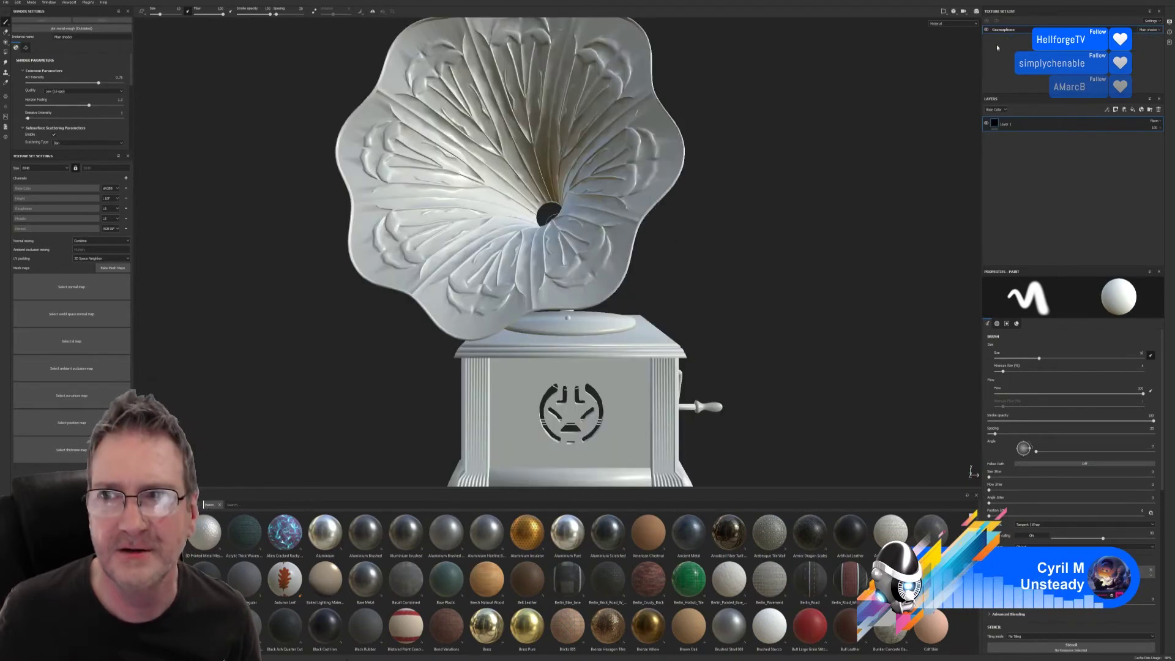
left_click_drag(777, 273, 555, 303, "alt")
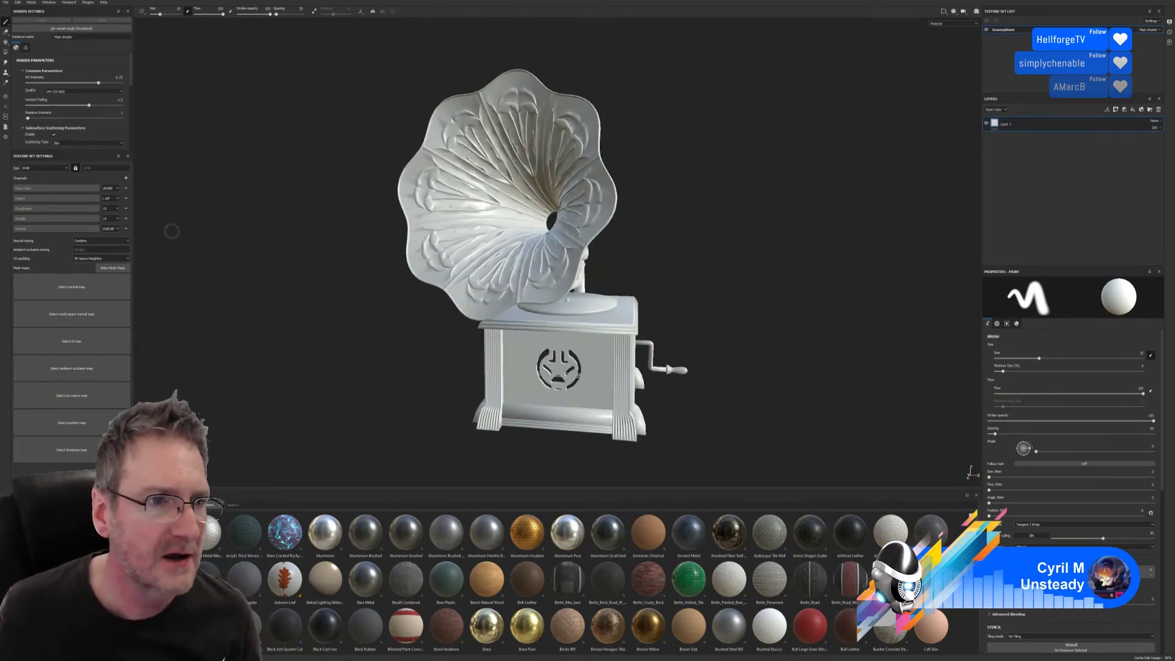
left_click(112, 267)
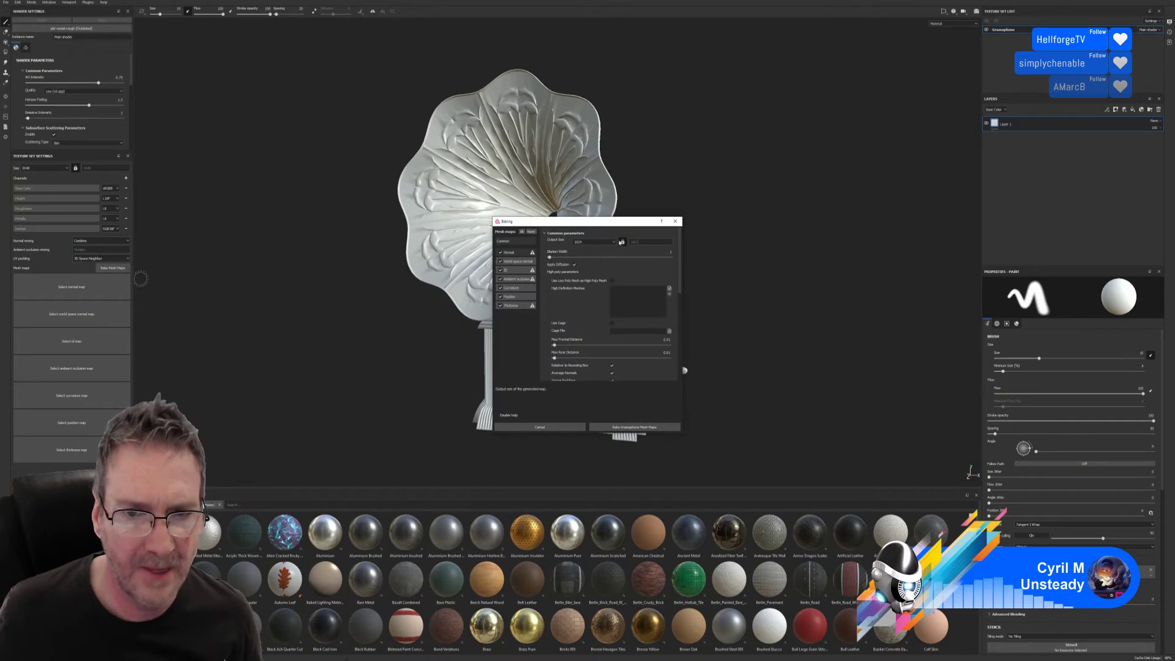
Step: Bake all Gramophone mesh maps at 2048 output size and dismiss the finished report
left_click(612, 242)
left_click(602, 262)
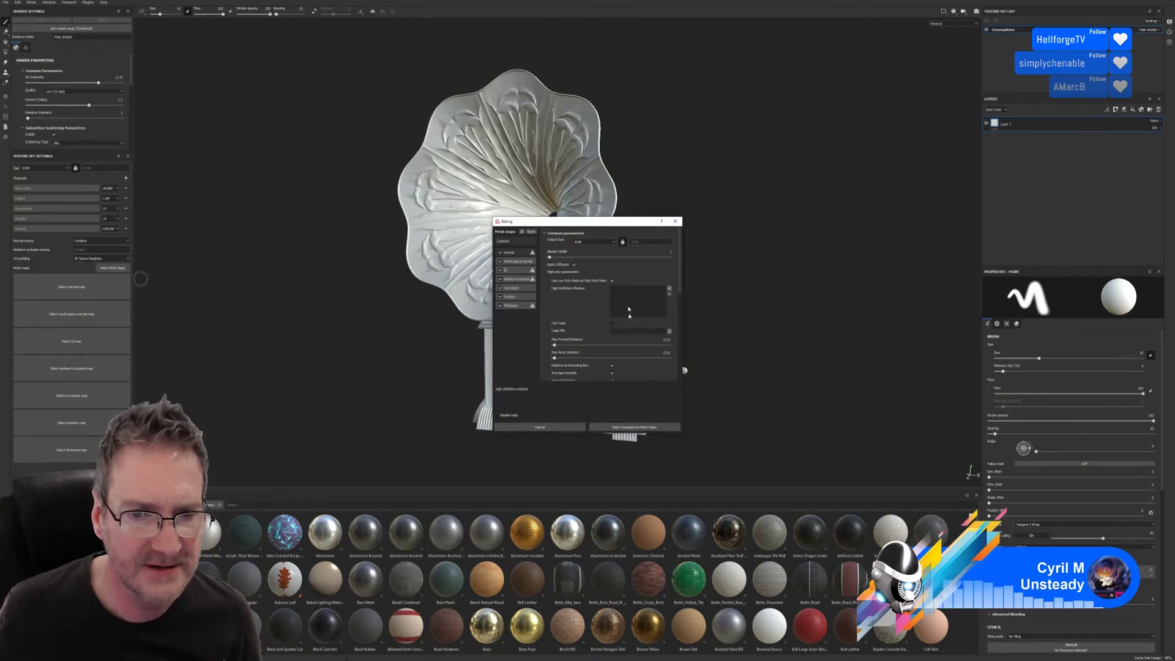
left_click(624, 427)
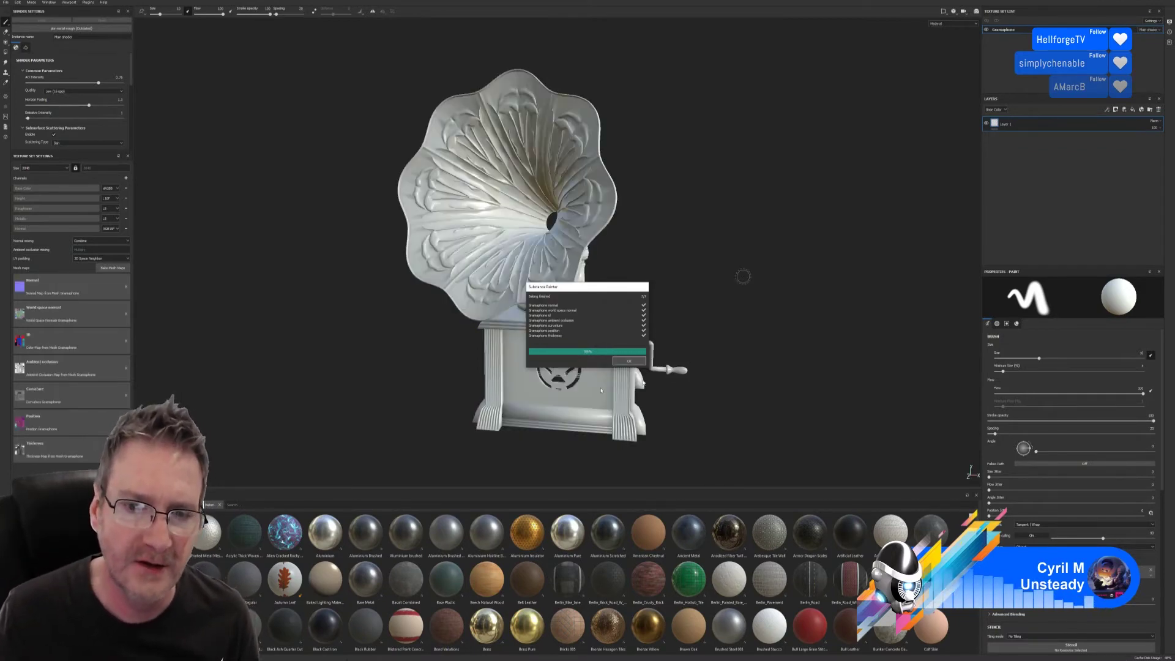
left_click(628, 361)
left_click_drag(715, 372, 726, 331, "alt")
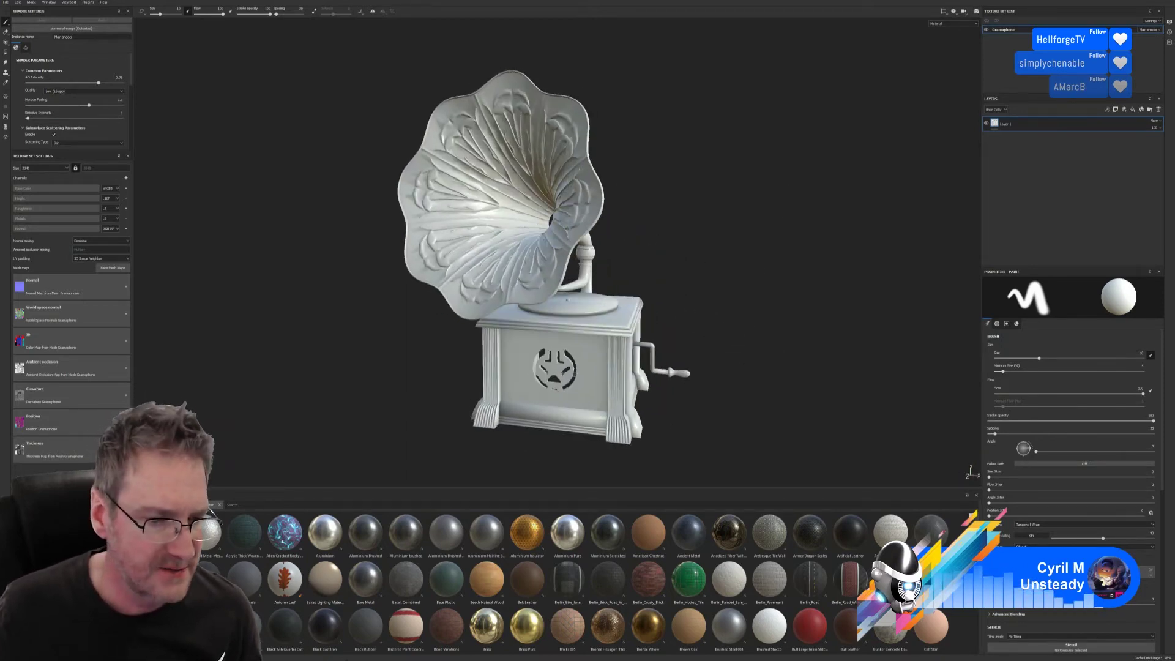
Step: Apply a brown wood material from the House shelf to the gramophone
left_click(210, 510)
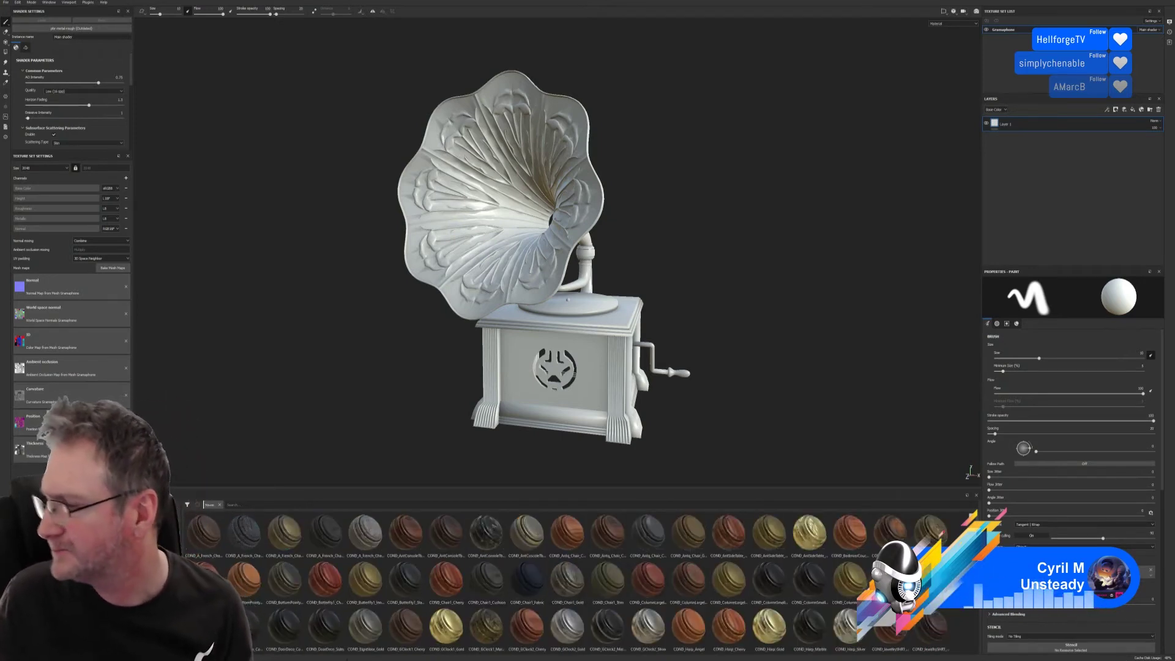
left_click_drag(891, 531, 596, 388)
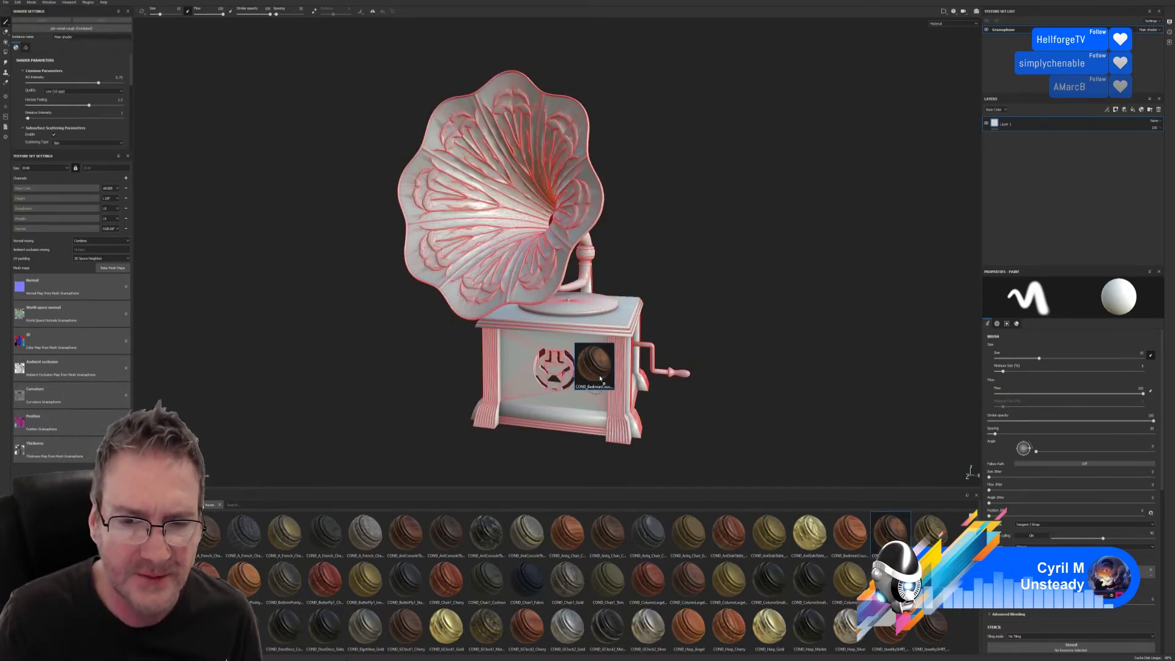
left_click(1049, 124)
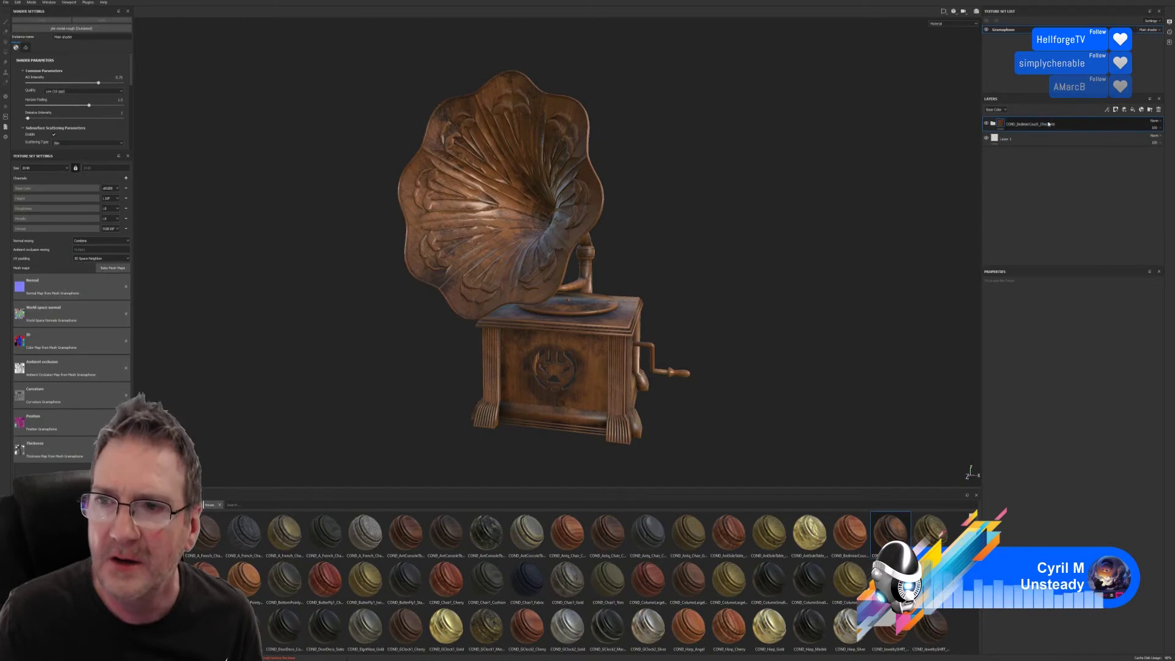
Step: Mask the COND group with a colour selection of the red ID areas
right_click(1064, 129)
left_click(1084, 151)
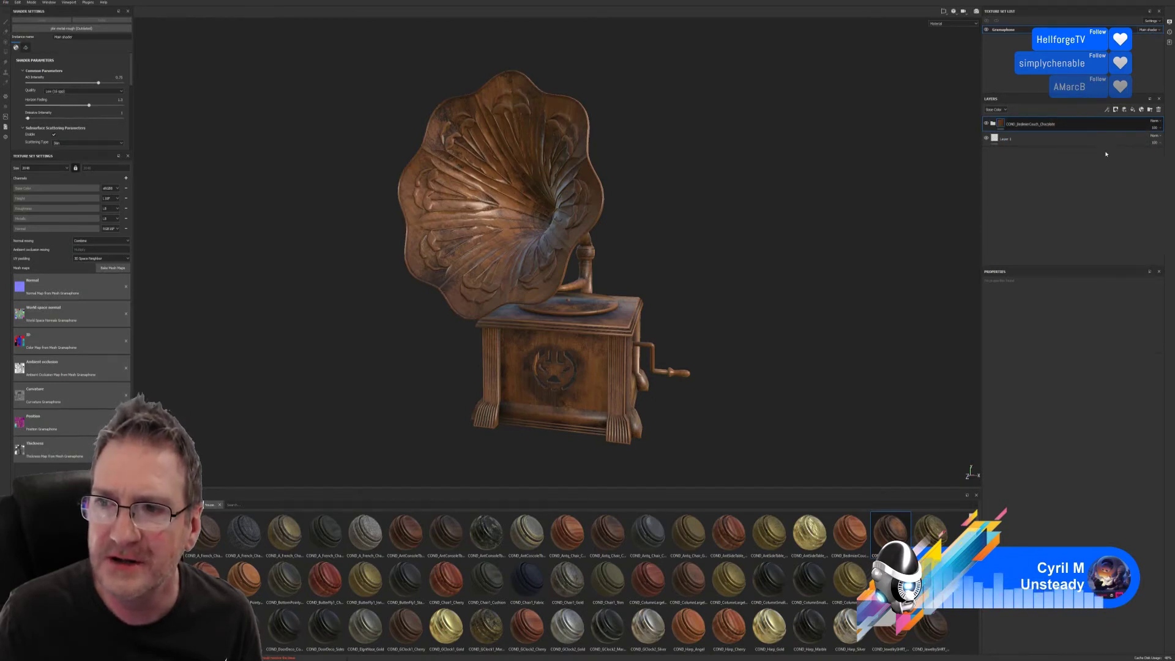
left_click(1149, 346)
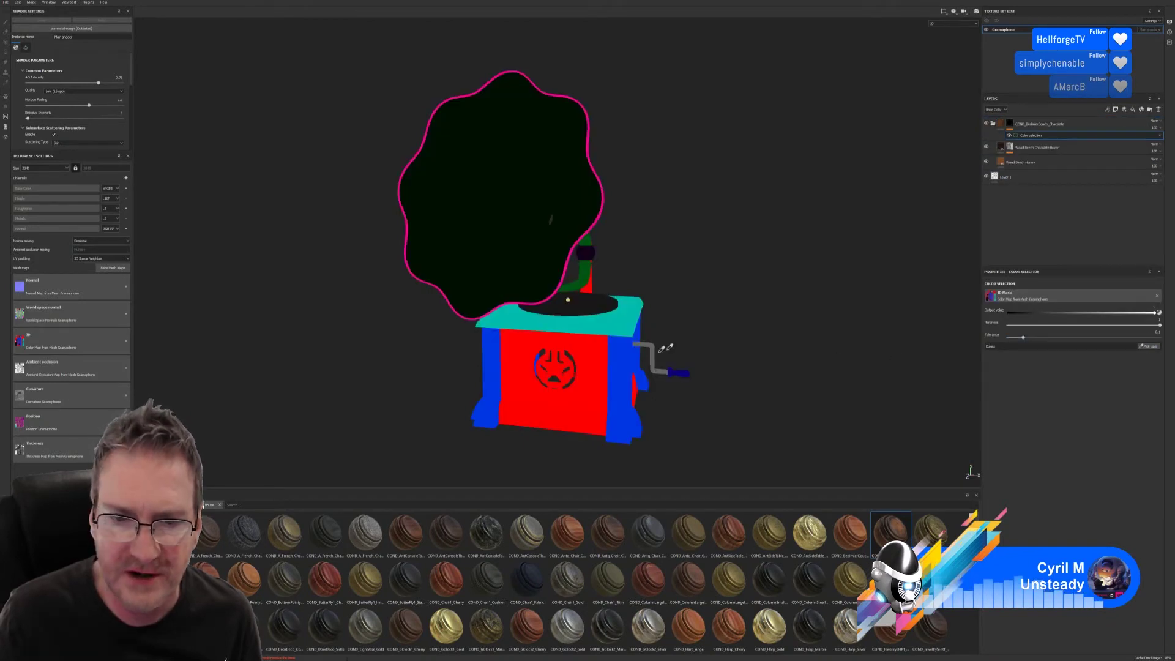
left_click(593, 355)
left_click_drag(593, 355, 722, 292, "alt")
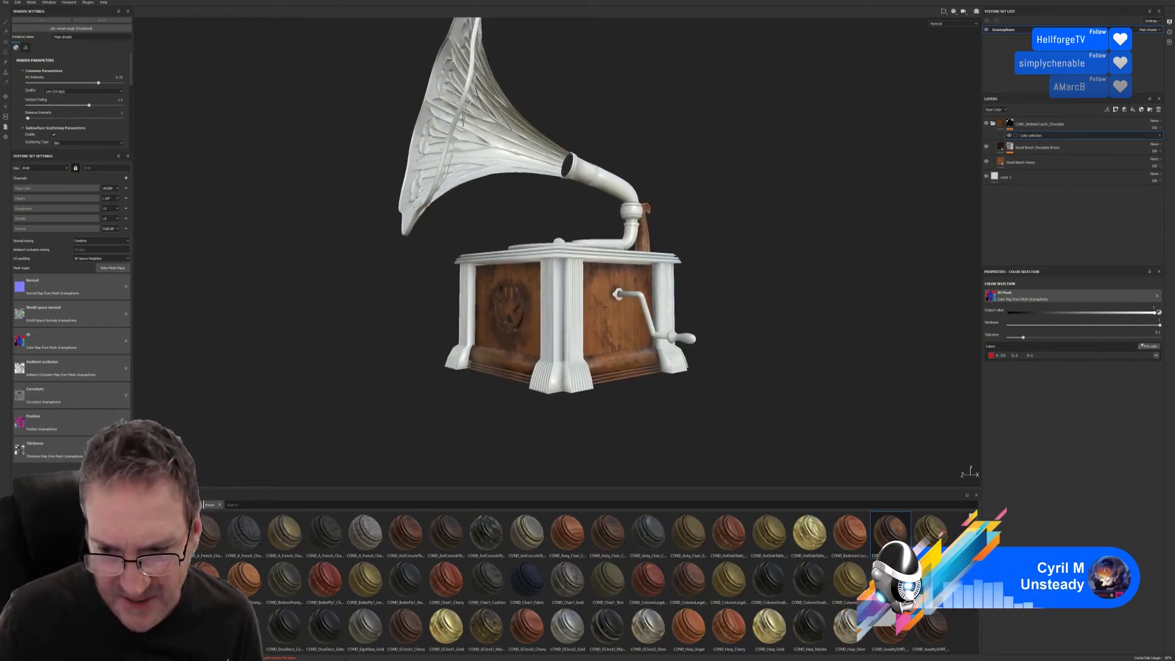
Step: Drop the COND_MediumFrame material onto the gramophone
scroll(979, 614, "down", 3)
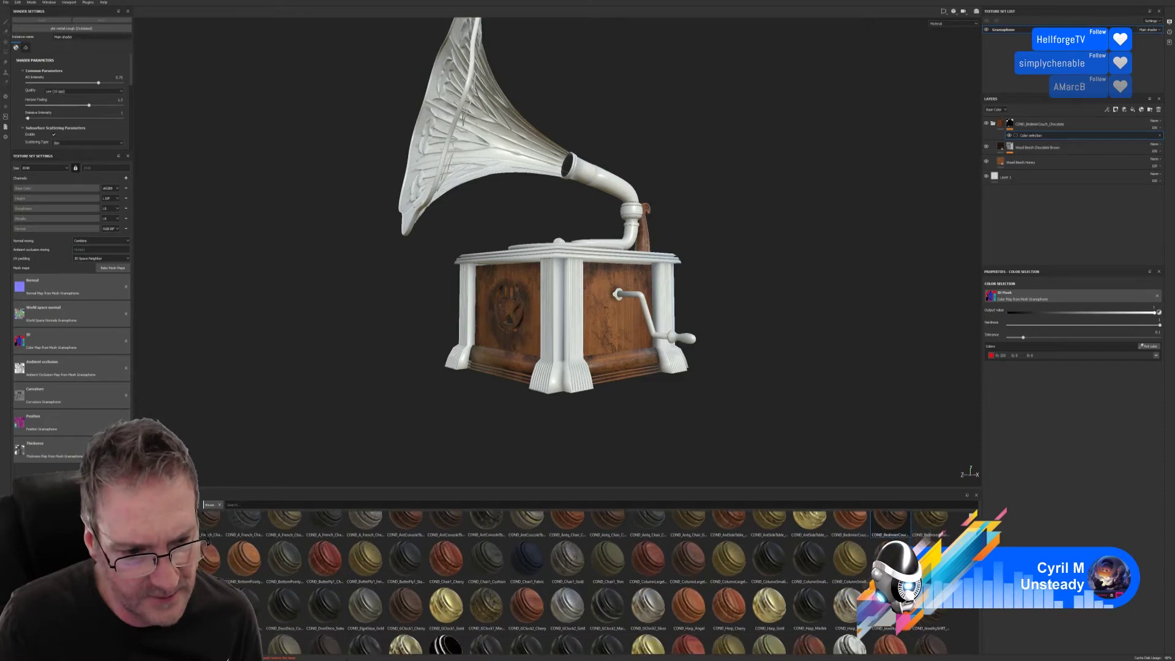
scroll(979, 618, "down", 1)
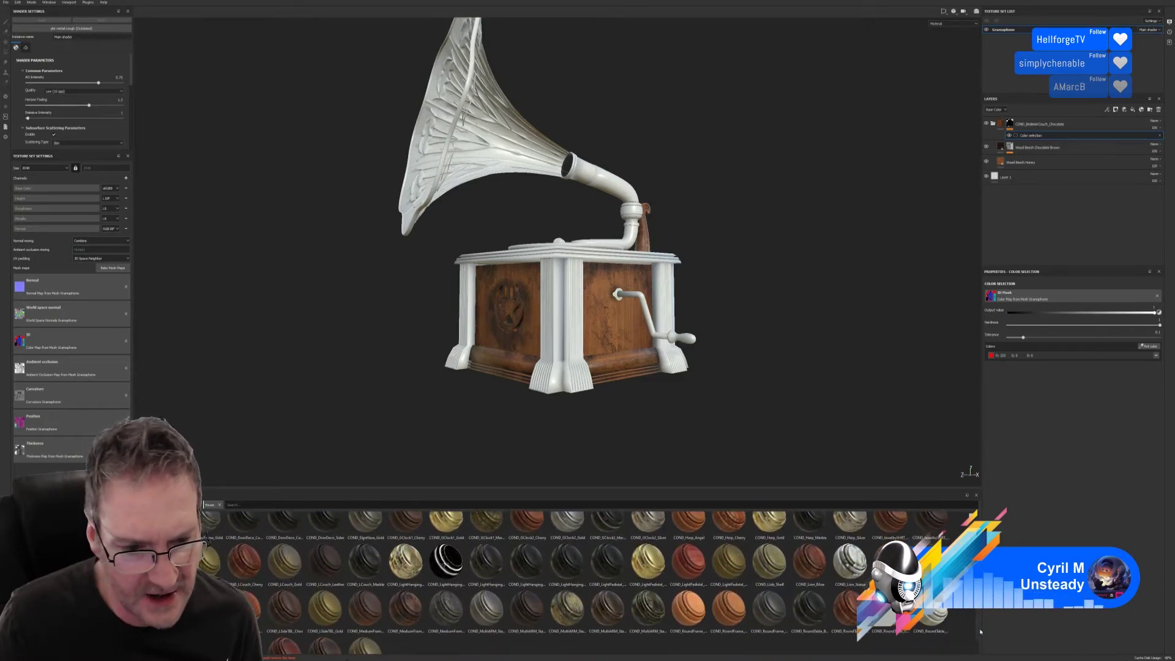
scroll(980, 632, "down", 1)
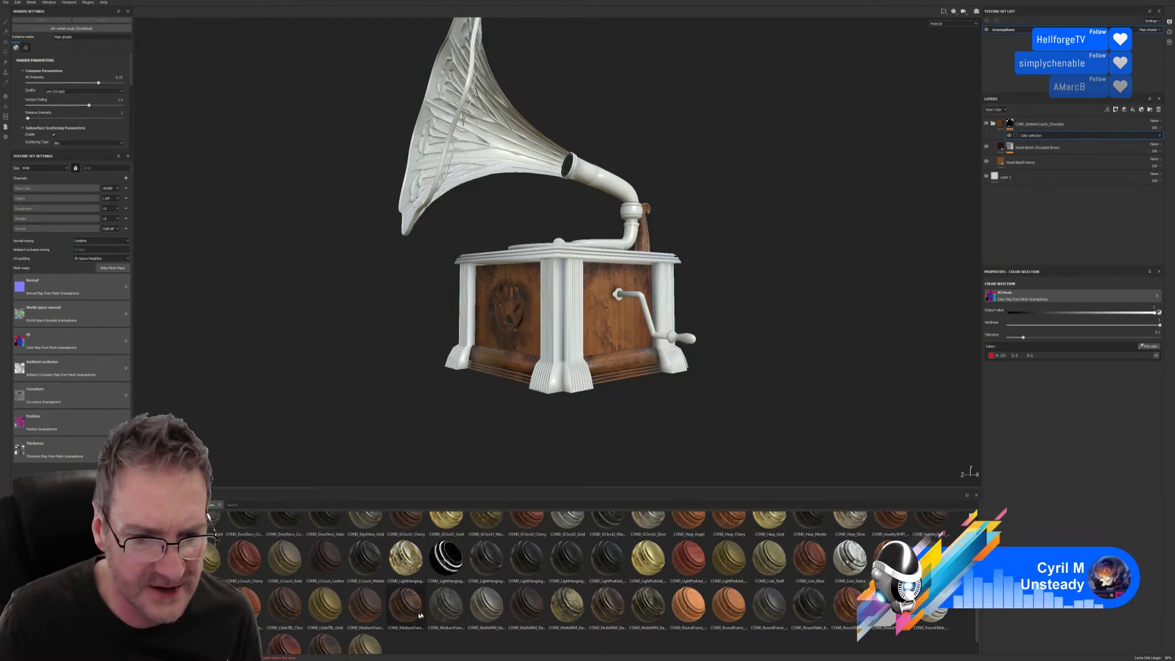
left_click_drag(404, 612, 573, 381)
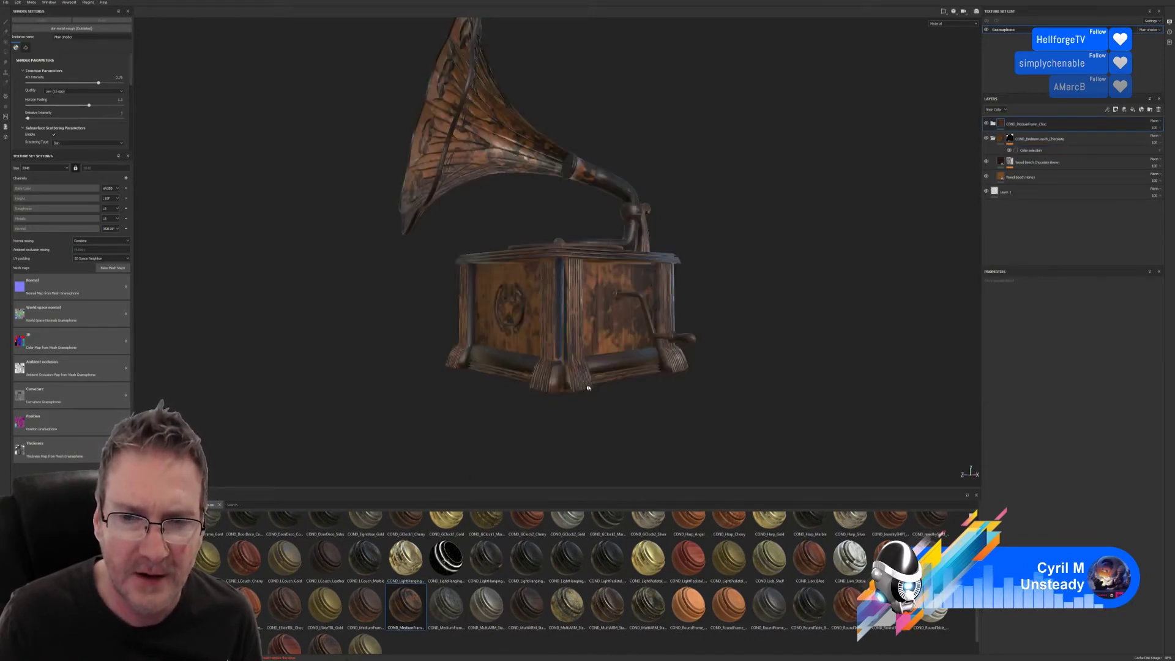
Step: Undo the COND_MediumFrame layer, try COND_MediumFrame_Cherry, and undo that too
key("ctrl+z")
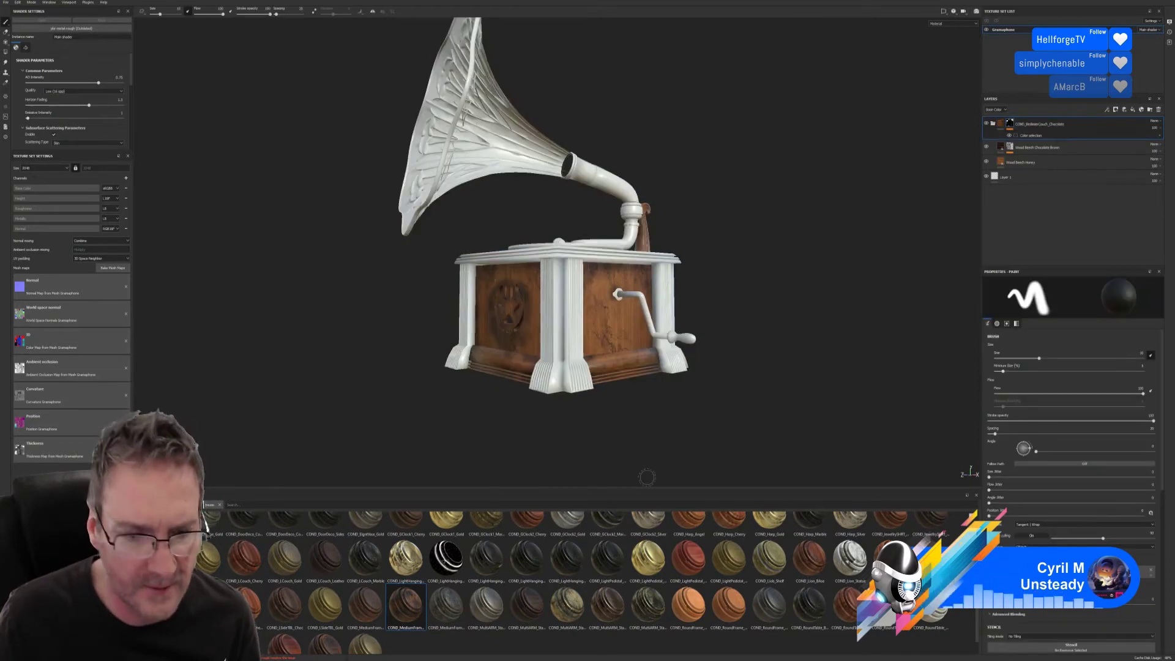
left_click_drag(366, 606, 575, 369)
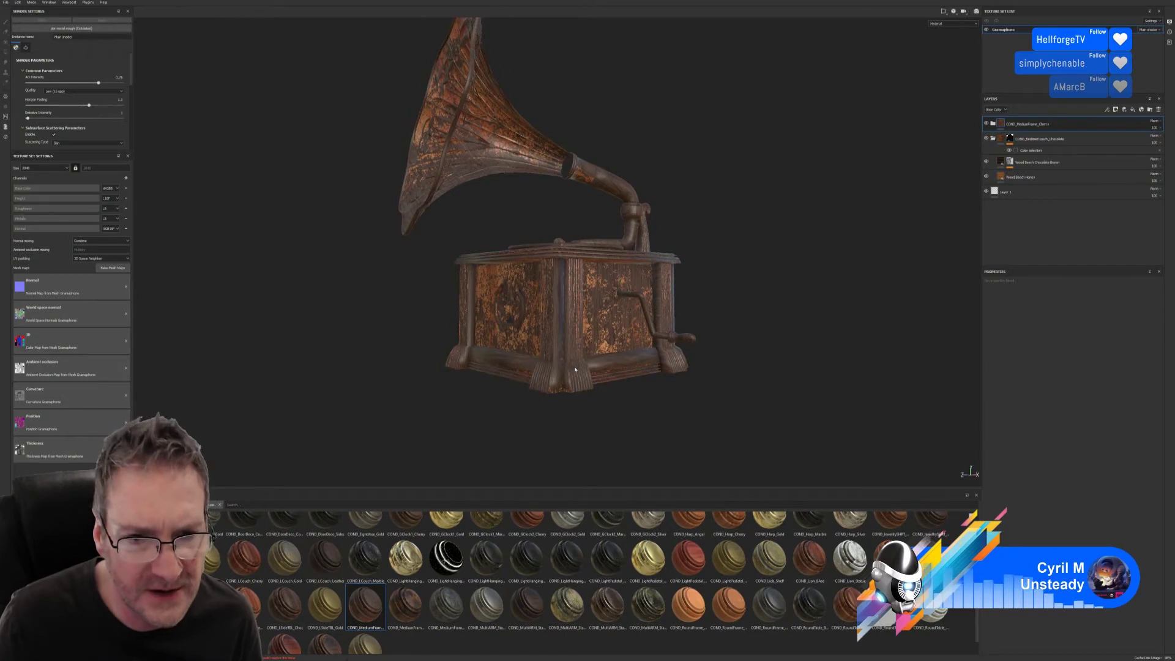
key("ctrl+z")
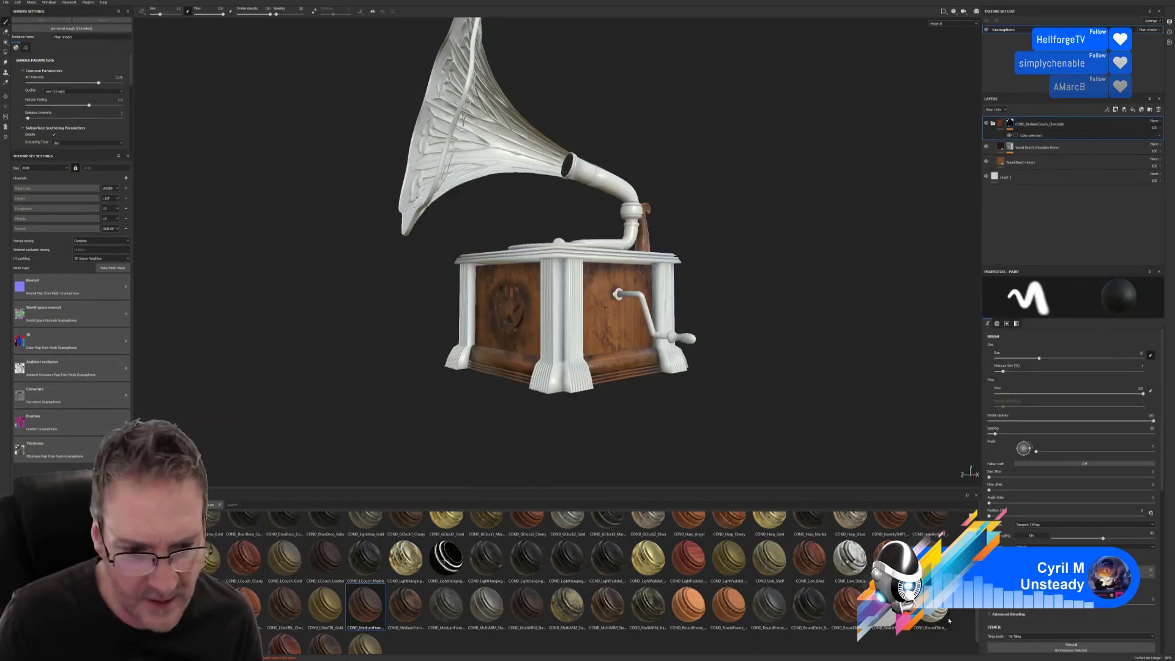
Step: Apply COND_TopPointy_Frame_Choc and mask it to the blue-ID pillars and feet
scroll(343, 618, "down", 1)
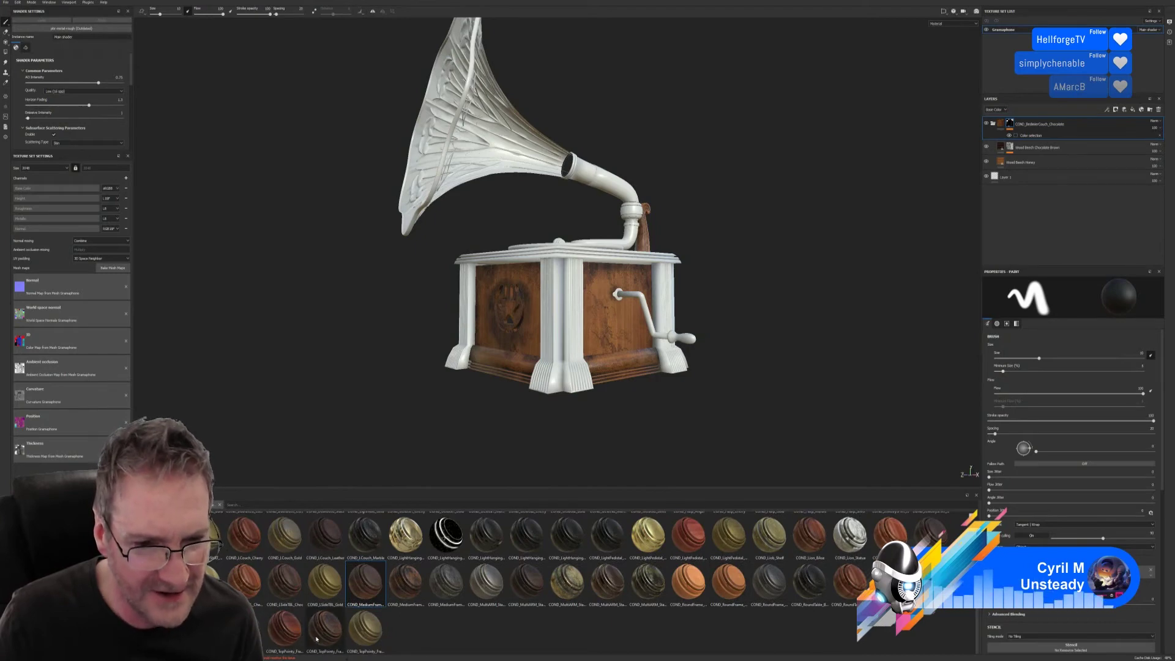
left_click_drag(316, 638, 566, 346)
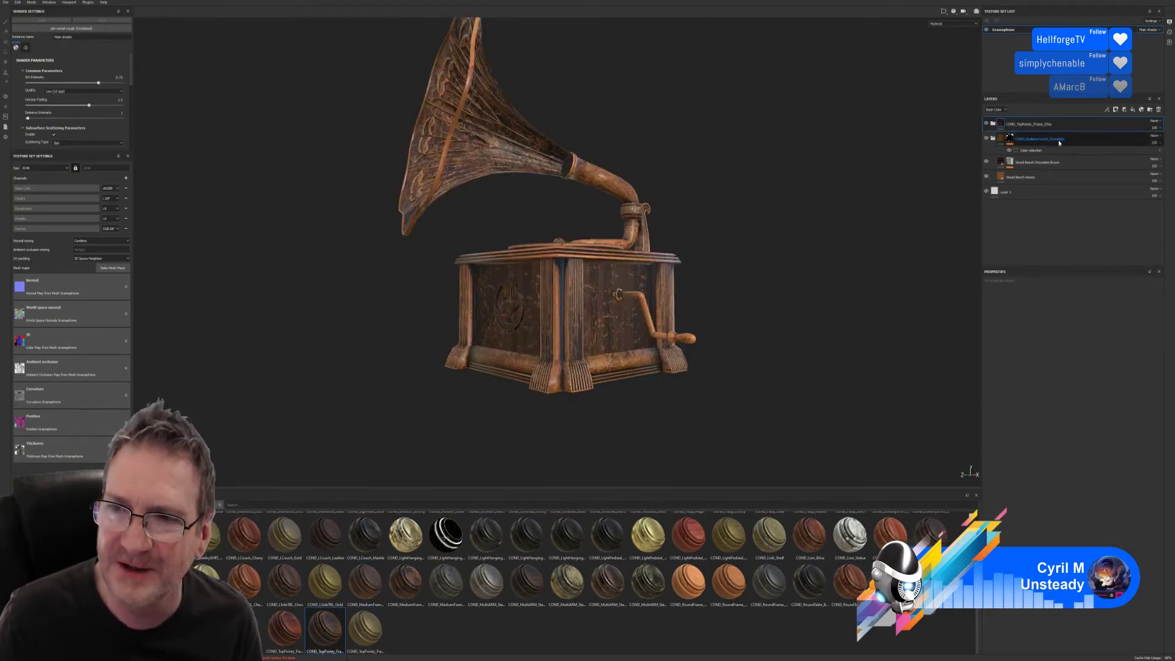
right_click(1071, 124)
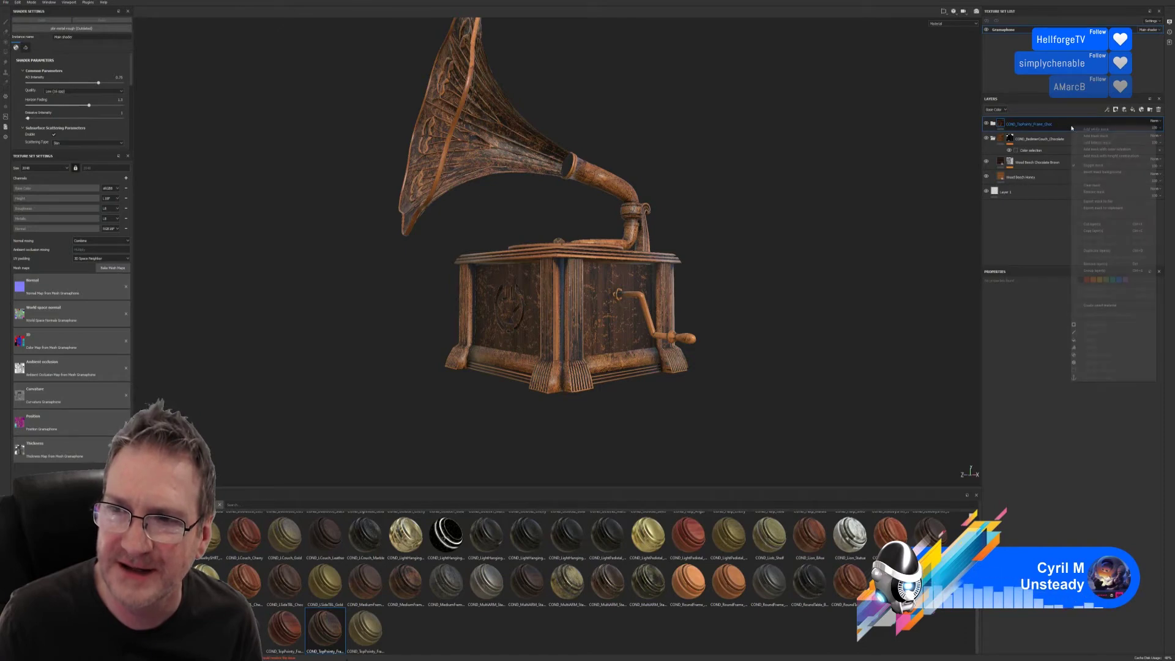
left_click(1108, 149)
left_click(1150, 346)
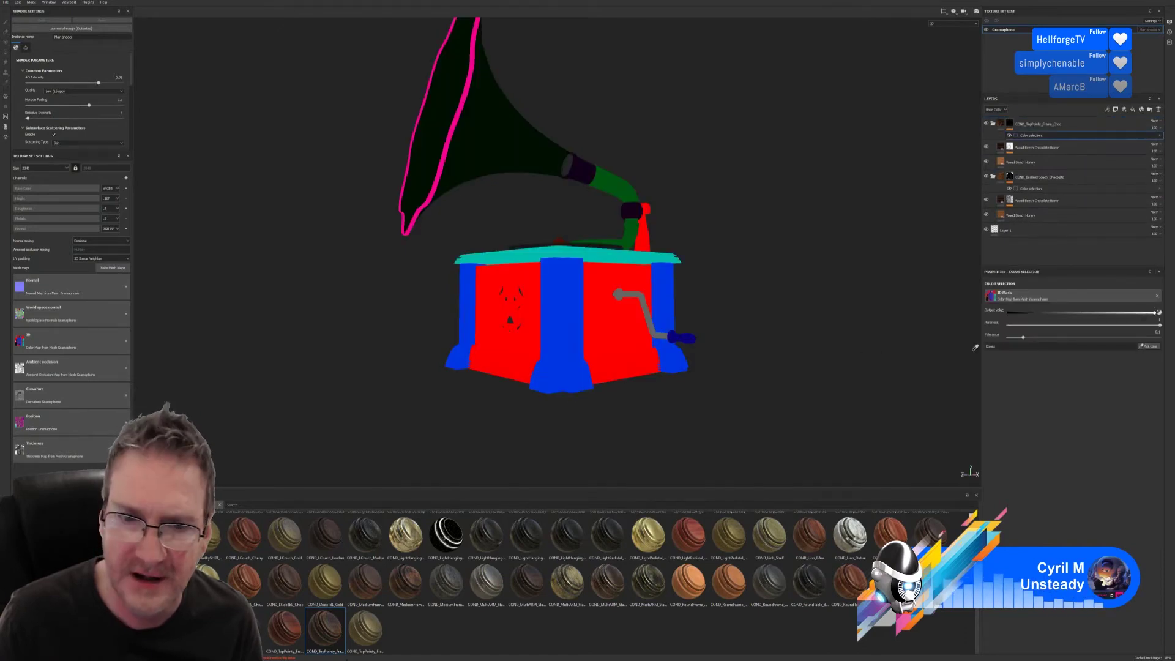
left_click(559, 299)
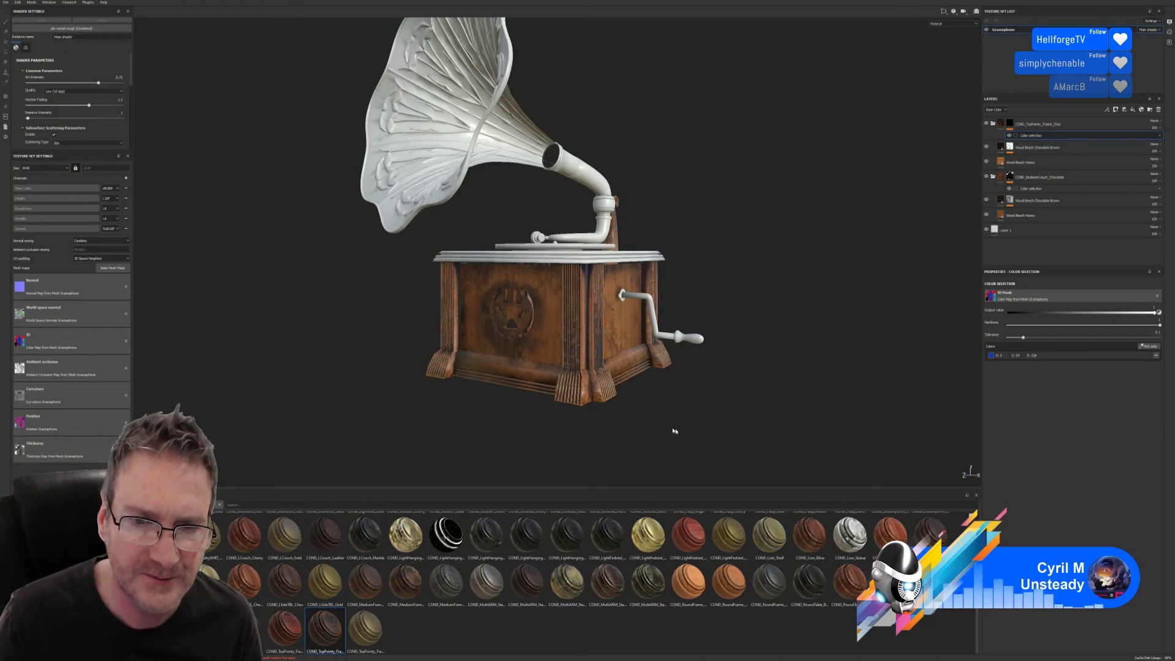
scroll(759, 424, "up", 3)
left_click_drag(760, 423, 590, 378, "alt")
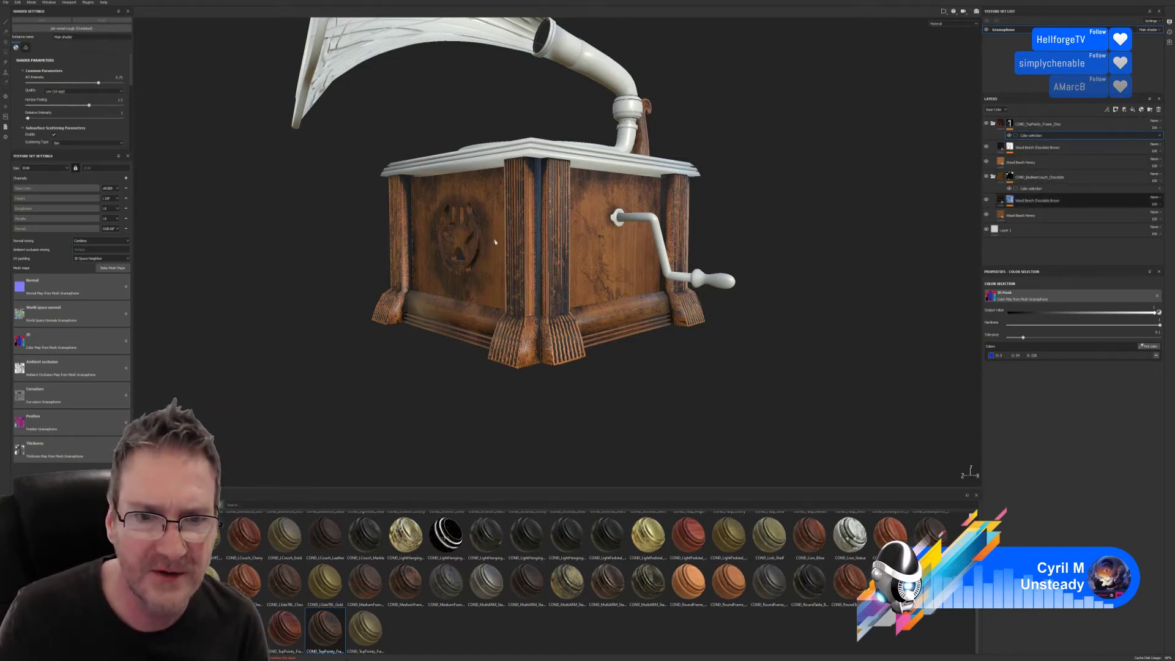
left_click(1037, 200)
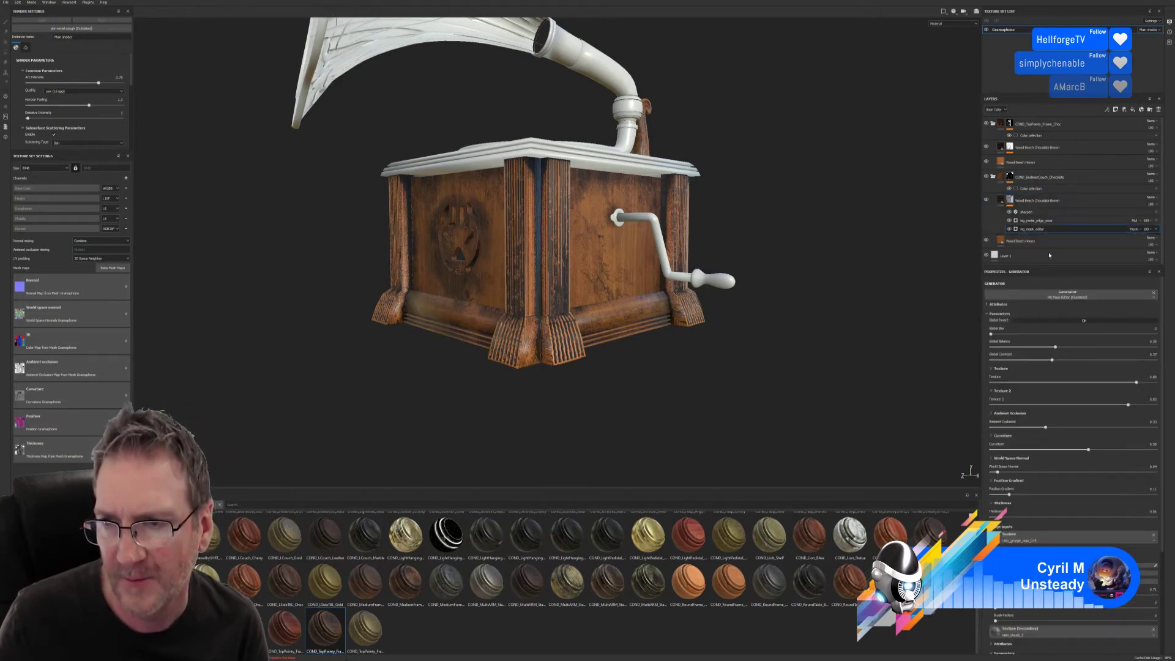
Step: Set the wood layer mask editor's Global Balance to about 0.3, reducing grime on the box
left_click_drag(1057, 348, 1031, 361)
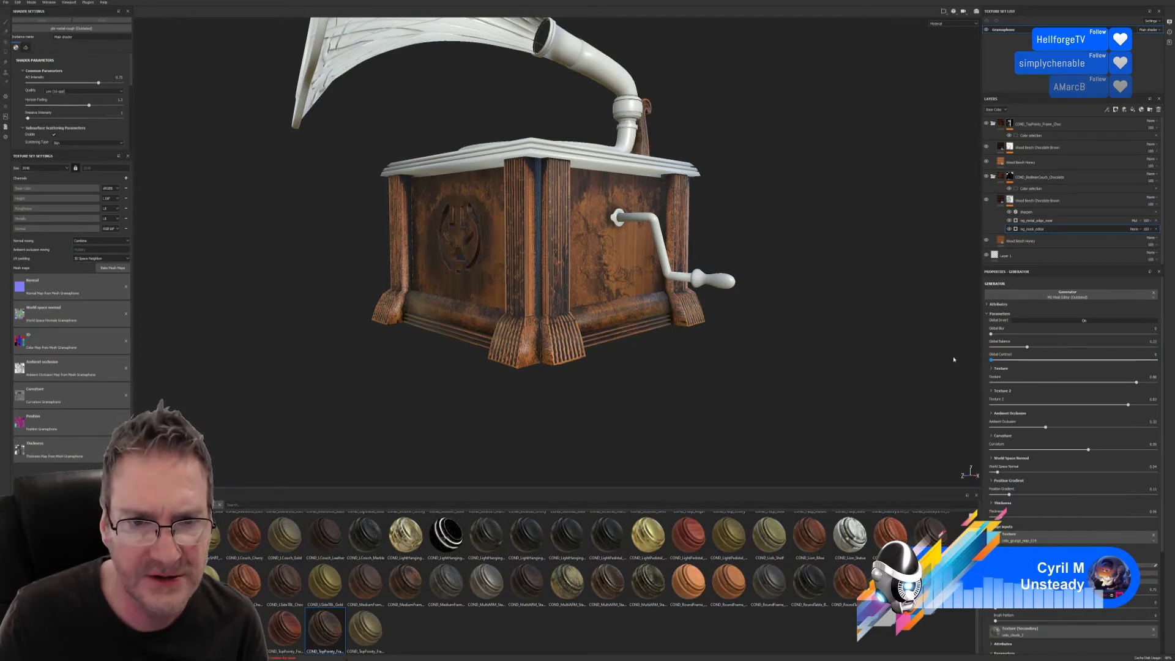
mouse_move(1029, 348)
left_mouse_down()
mouse_move(1042, 350)
mouse_move(1008, 355)
mouse_move(1044, 355)
left_mouse_up()
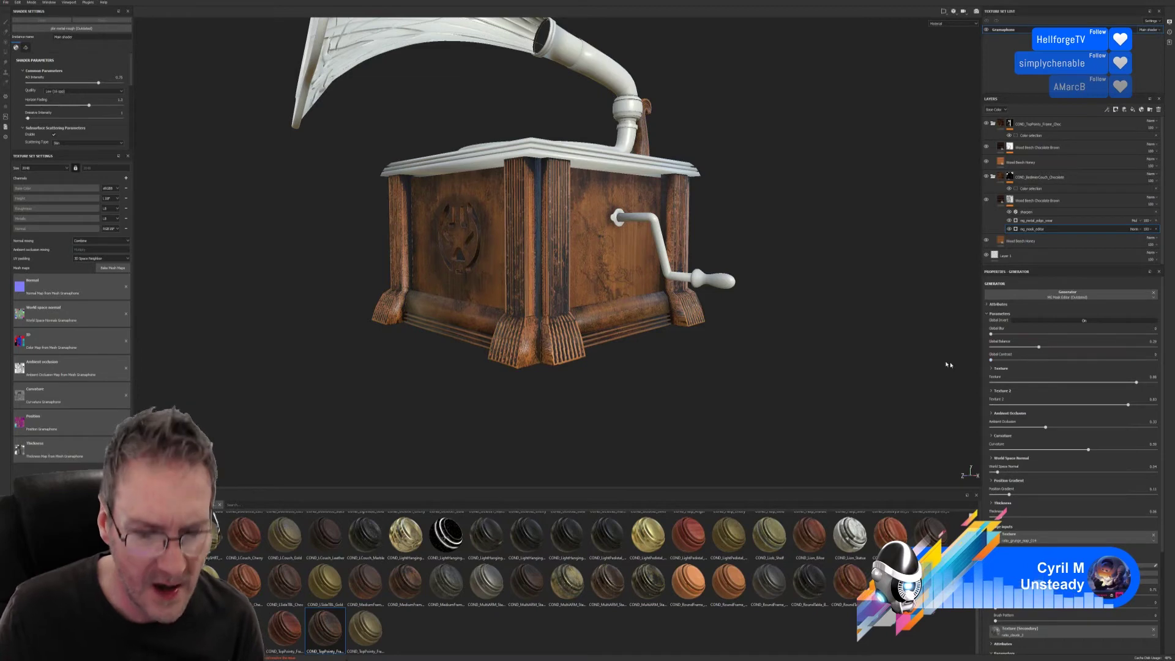
left_click_drag(770, 263, 806, 211, "alt")
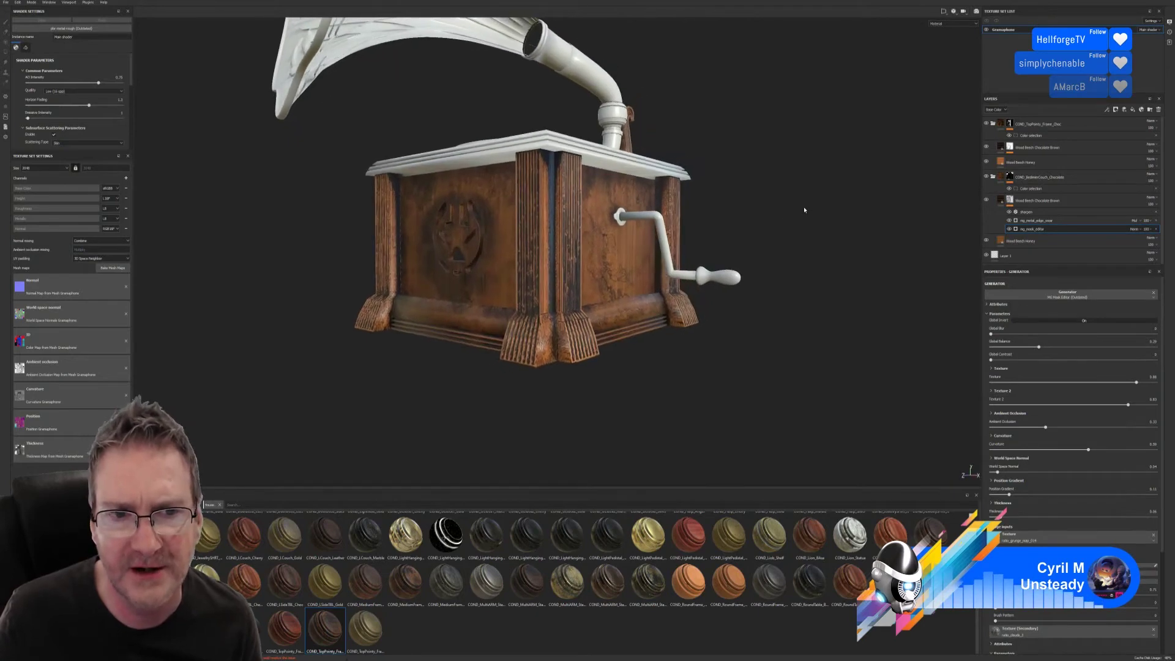
Step: Set edge wear: Wear Level 0.18, Triplanar Contrast 0.31, Grunge 0.23, Scale 8, AO 0.4, Curvature 0.89
left_click(1035, 220)
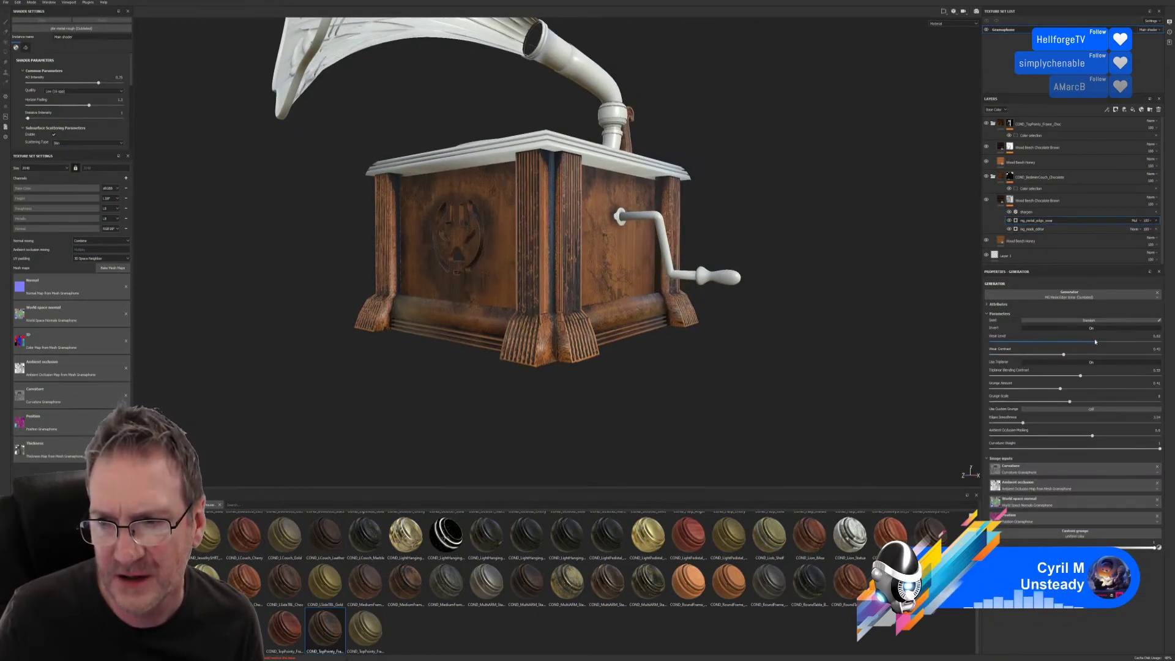
left_click_drag(1096, 341, 1035, 337)
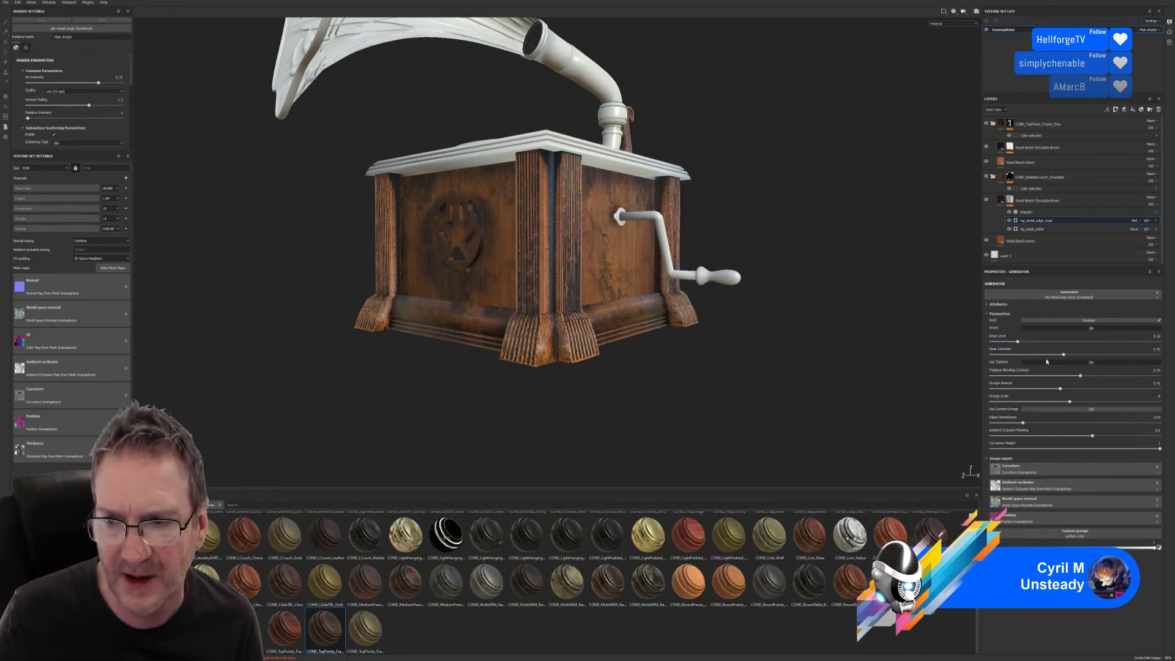
left_click_drag(1065, 356, 1038, 364)
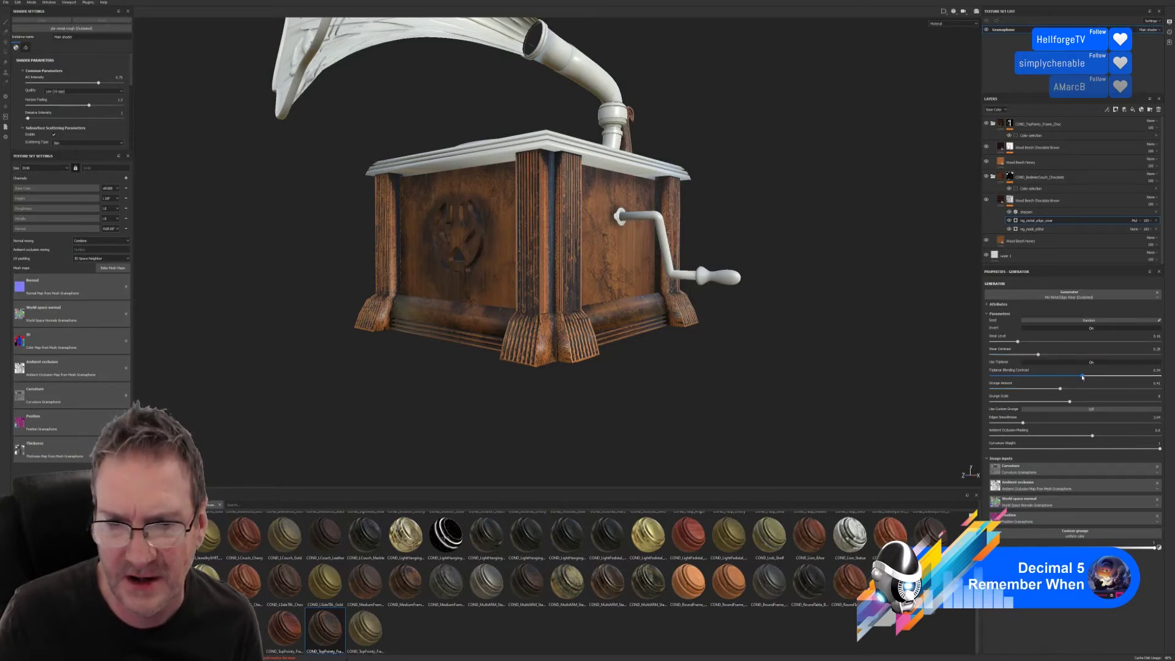
left_click_drag(1134, 375, 1044, 378)
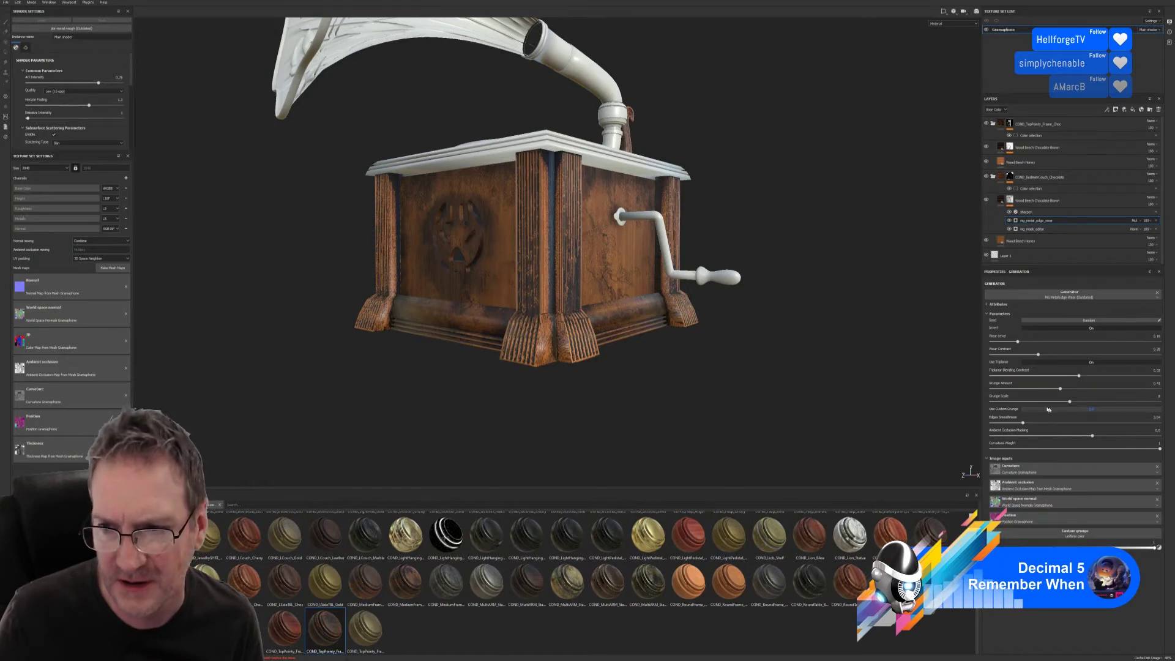
left_click_drag(1139, 388, 1028, 390)
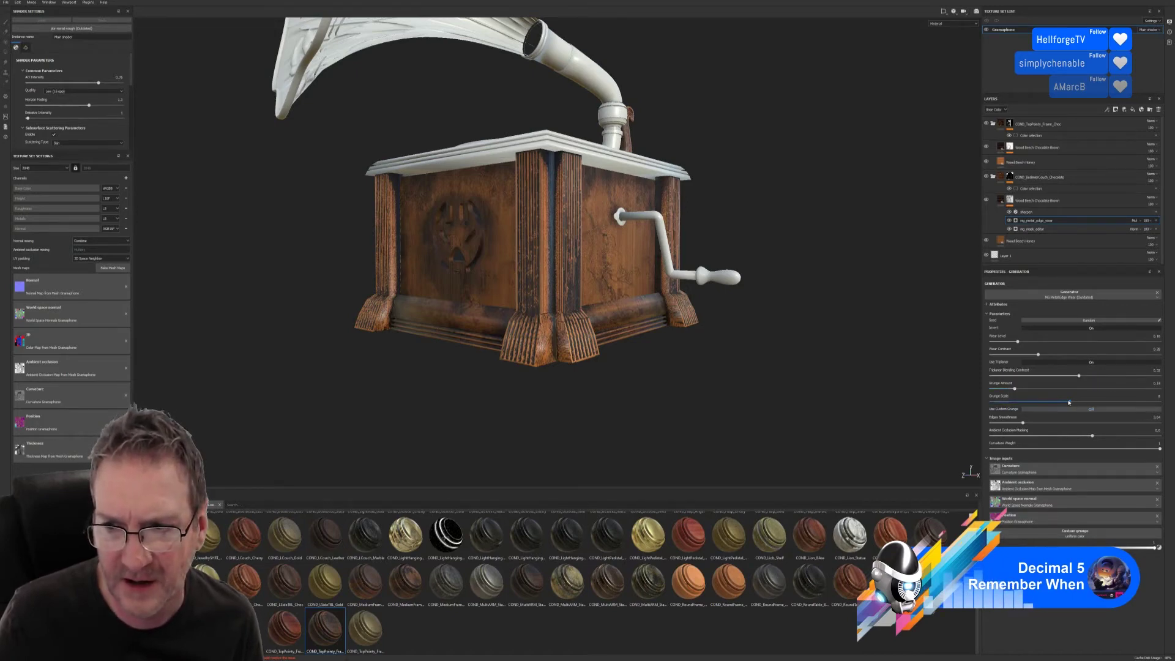
left_click_drag(1119, 401, 1031, 403)
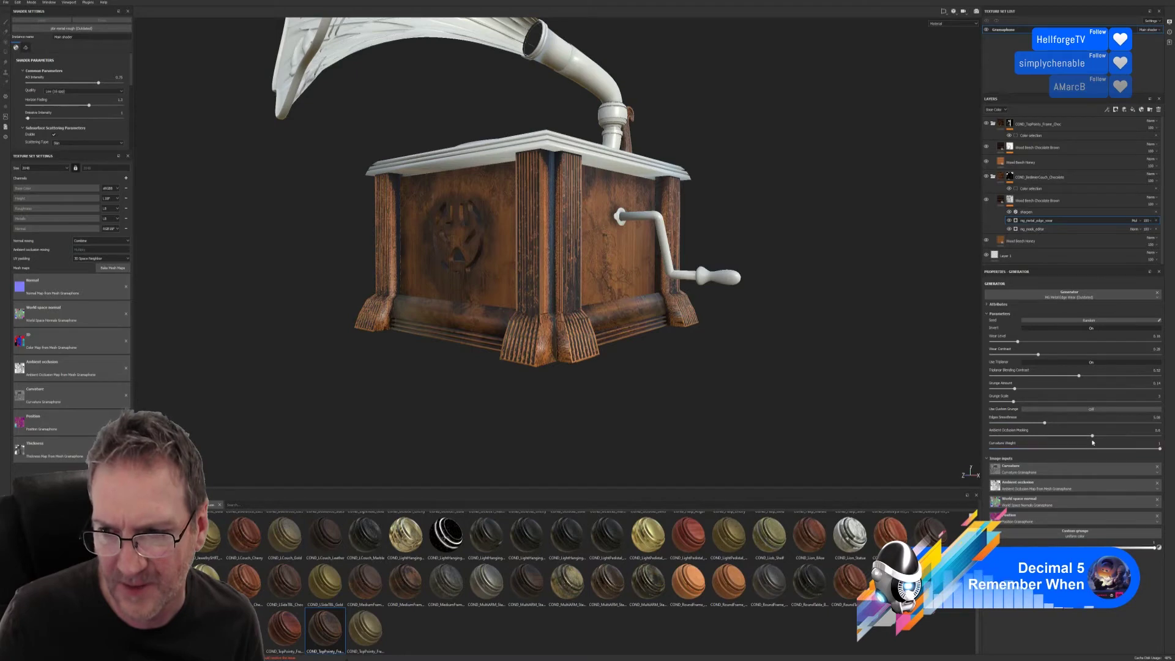
left_click_drag(1095, 437, 1034, 430)
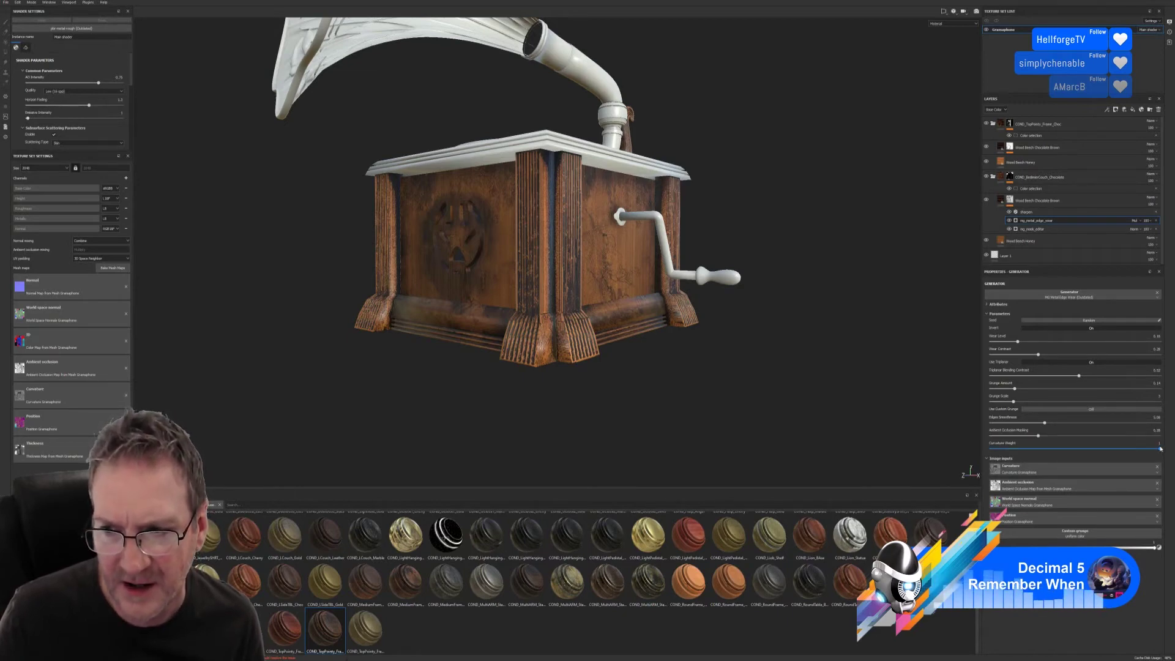
left_click_drag(991, 460, 1142, 456)
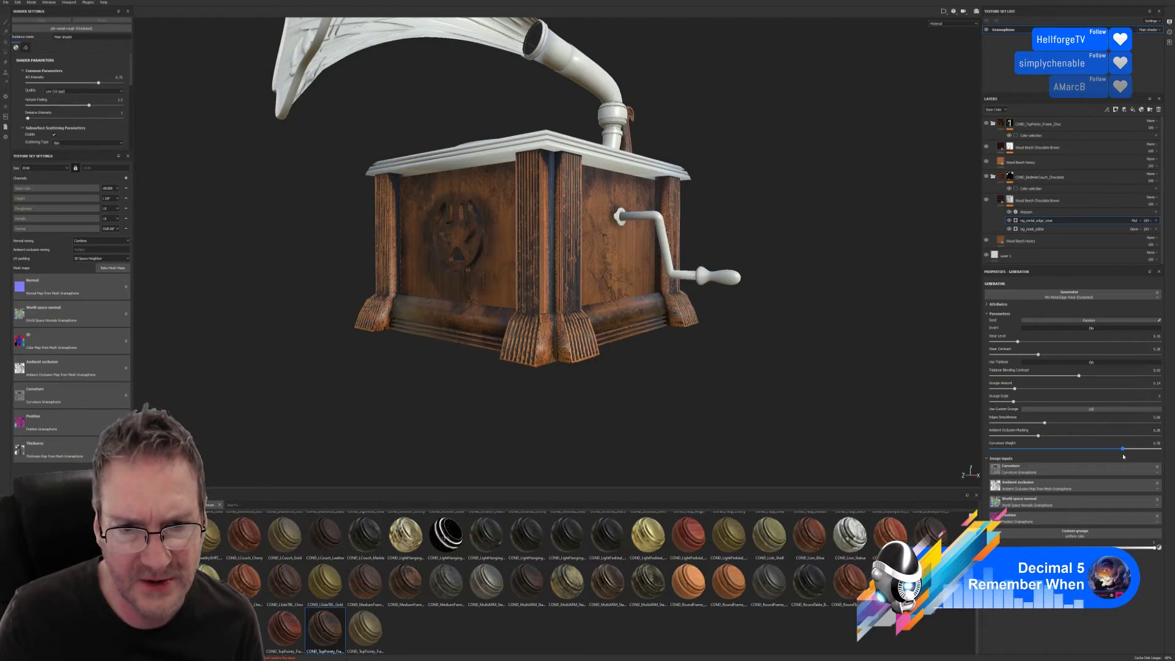
left_click_drag(765, 411, 622, 372, "alt")
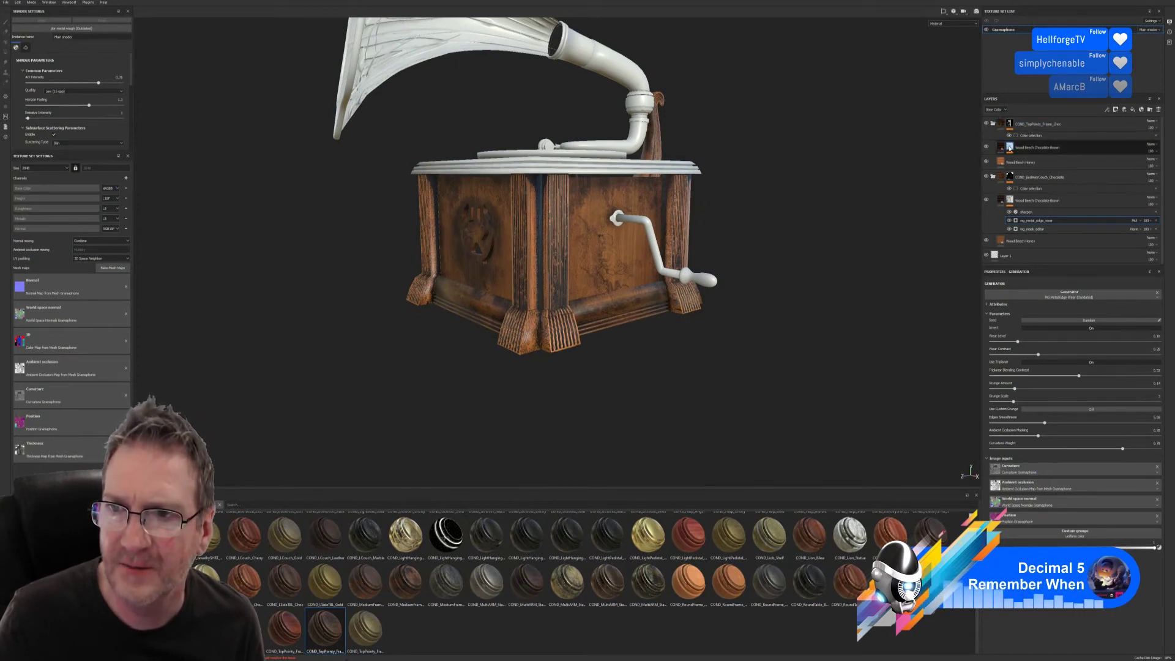
Step: On the other wood layer's edge wear, set Wear Level 0.17, contrast 0.58, triplanar contrast 0.38
left_click(1010, 148)
left_click(1036, 167)
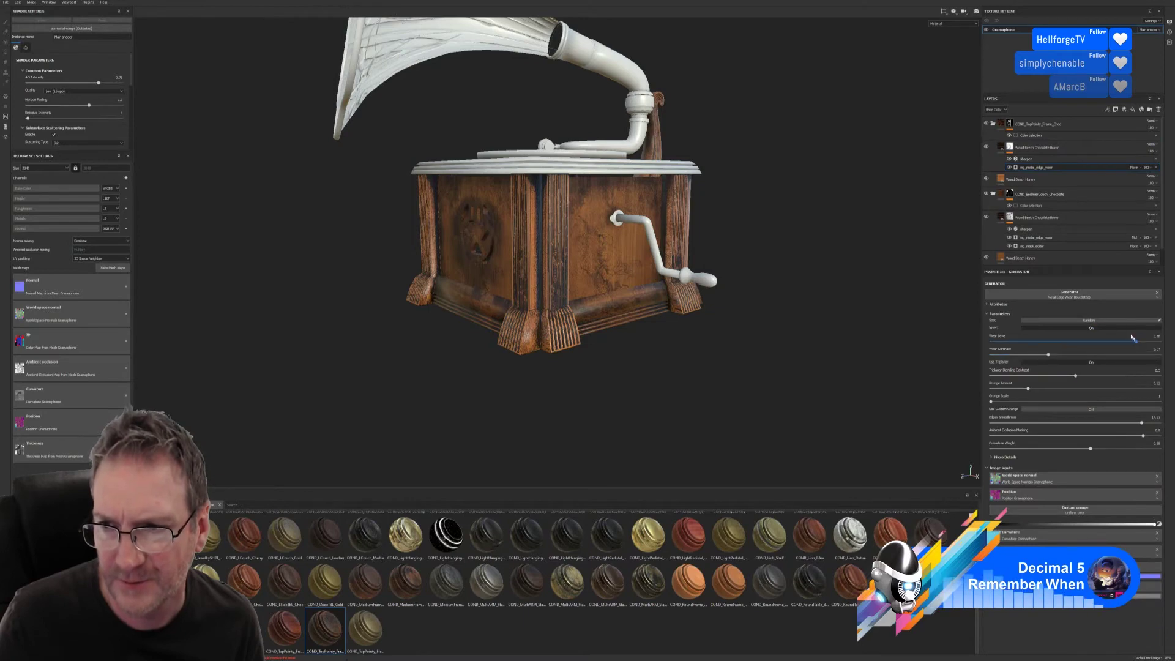
left_click_drag(1137, 346, 1020, 346)
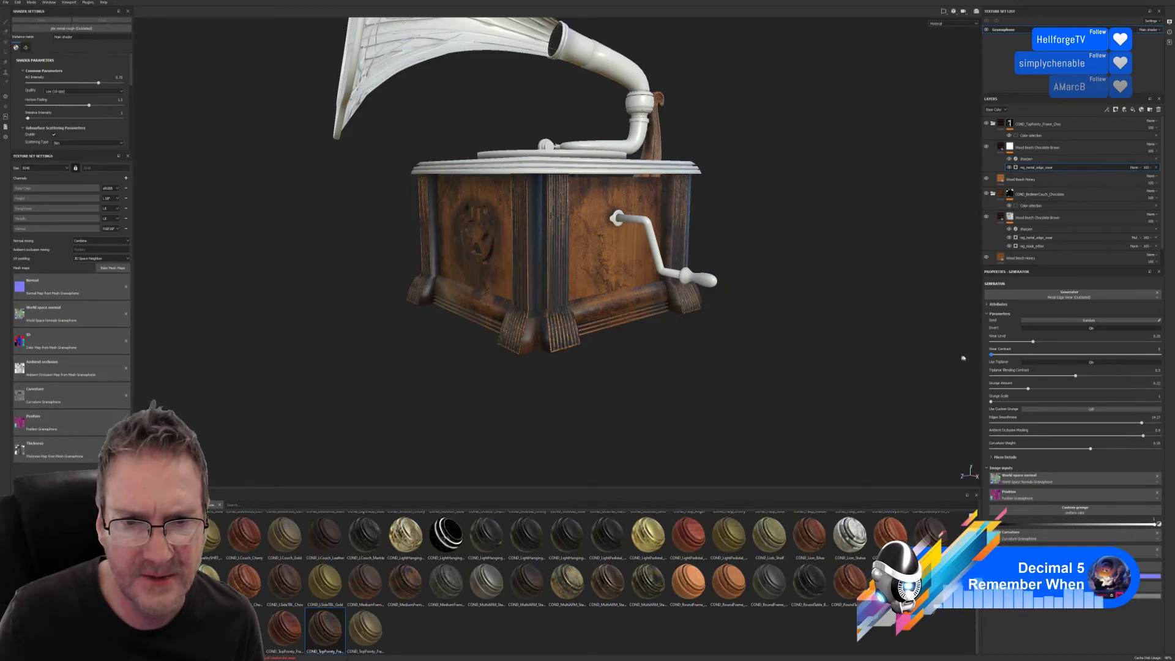
mouse_move(991, 354)
left_mouse_down()
mouse_move(1089, 354)
mouse_move(991, 367)
left_mouse_up()
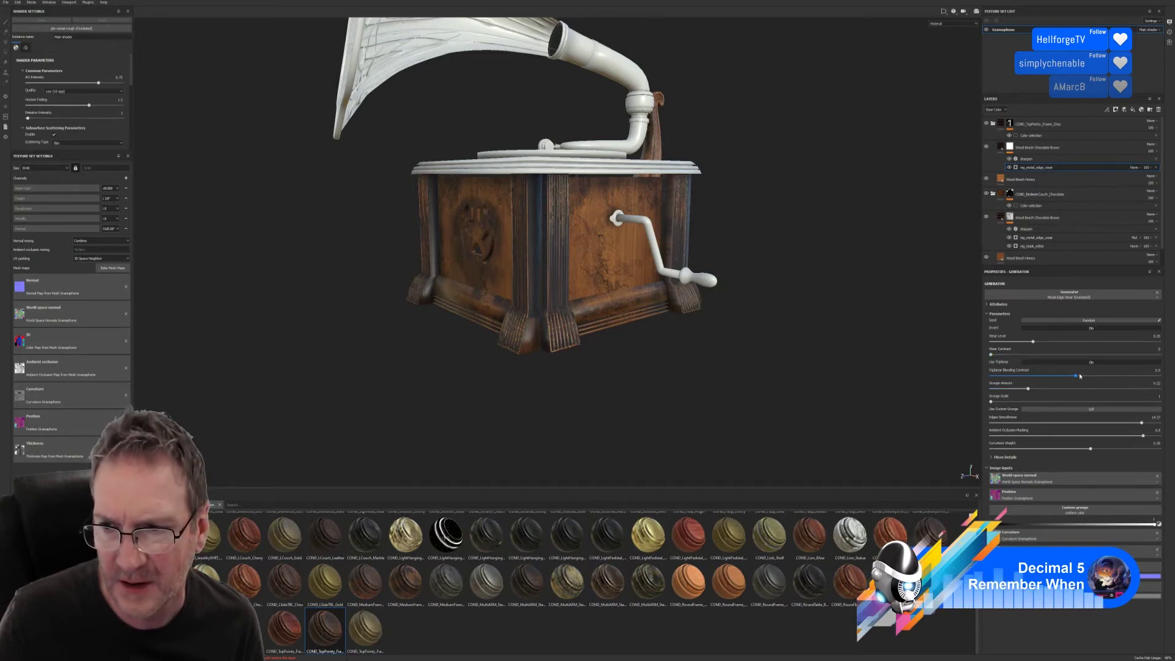
left_click_drag(1076, 376, 1027, 390)
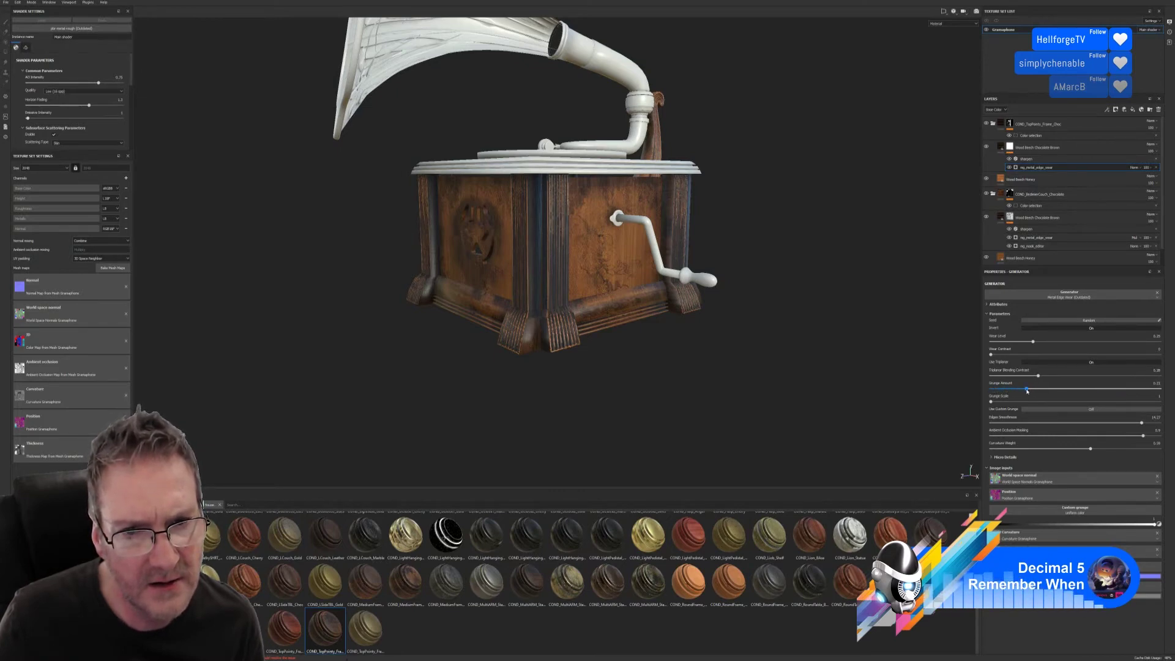
left_click_drag(650, 375, 551, 276, "alt")
scroll(542, 227, "up", 5)
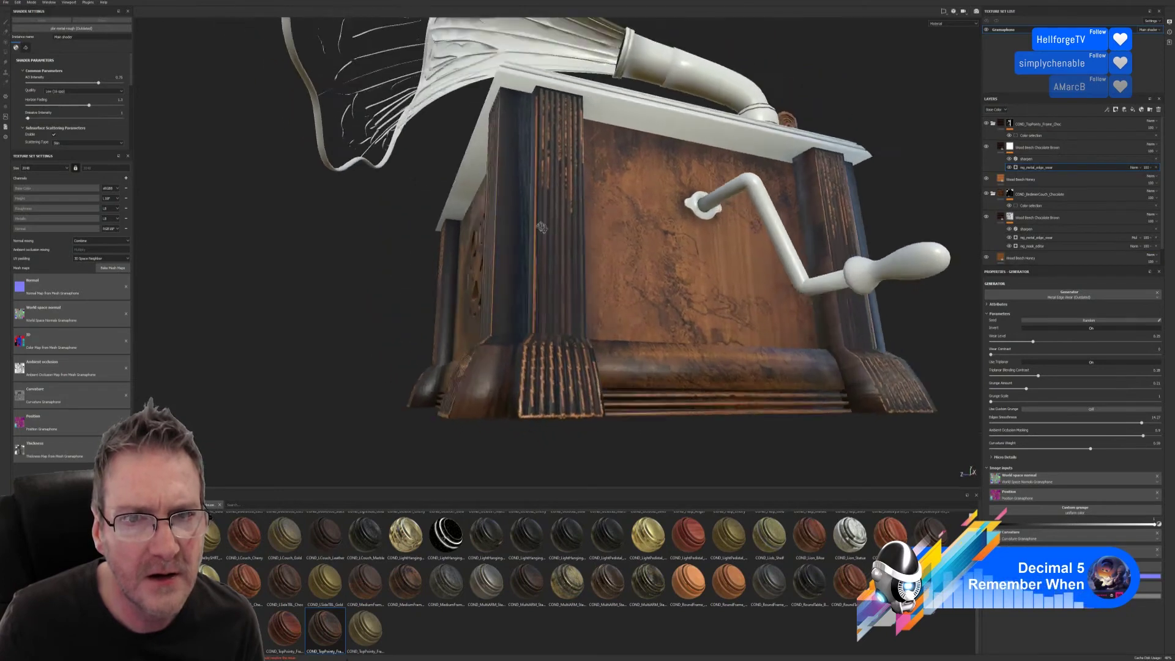
left_click_drag(542, 227, 410, 398, "alt")
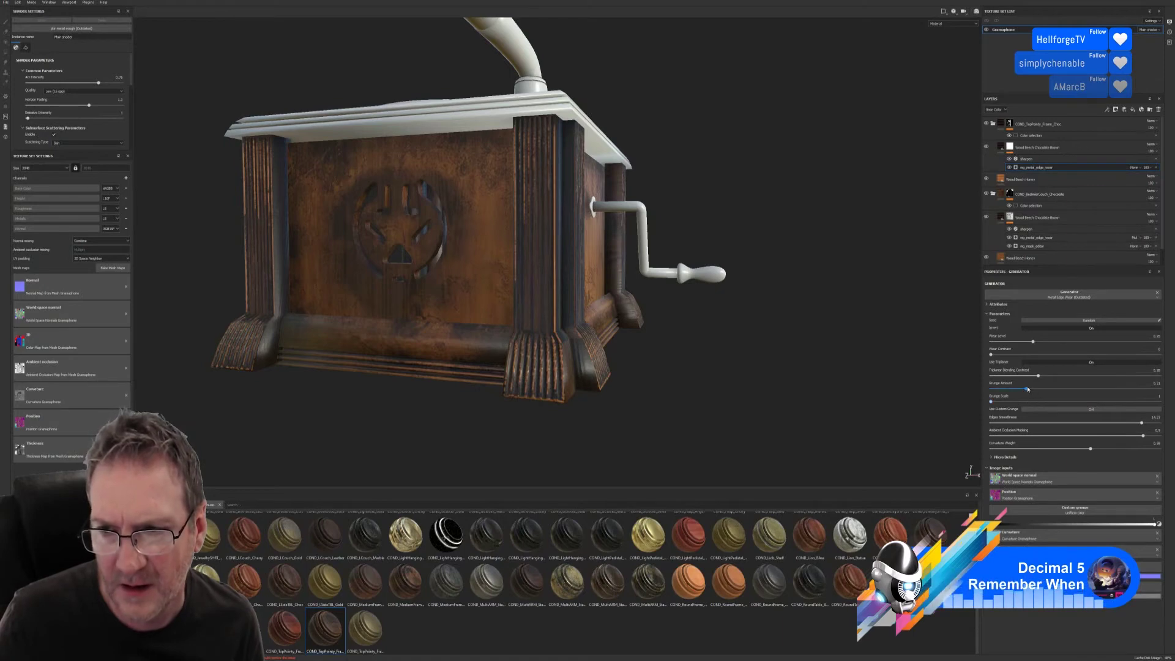
Step: Raise grunge amount to ~0.93 and edge smoothness to ~0.58, lower AO masking to ~0.76, show Grunges
left_click_drag(1028, 389, 963, 433)
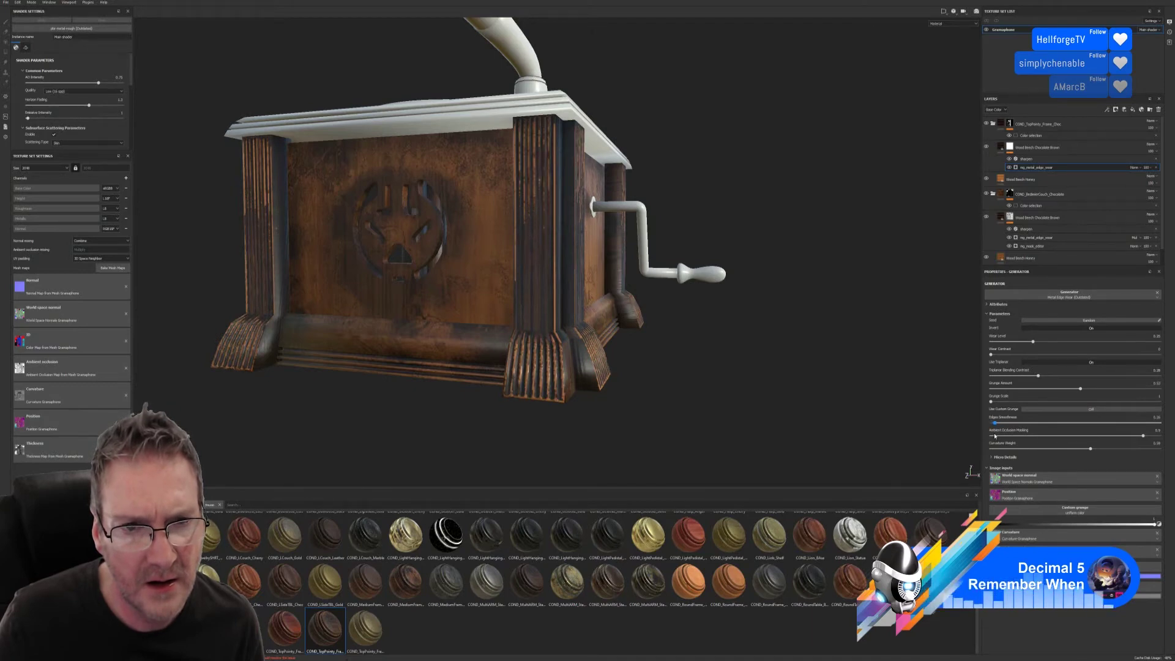
left_click_drag(551, 331, 486, 325, "alt")
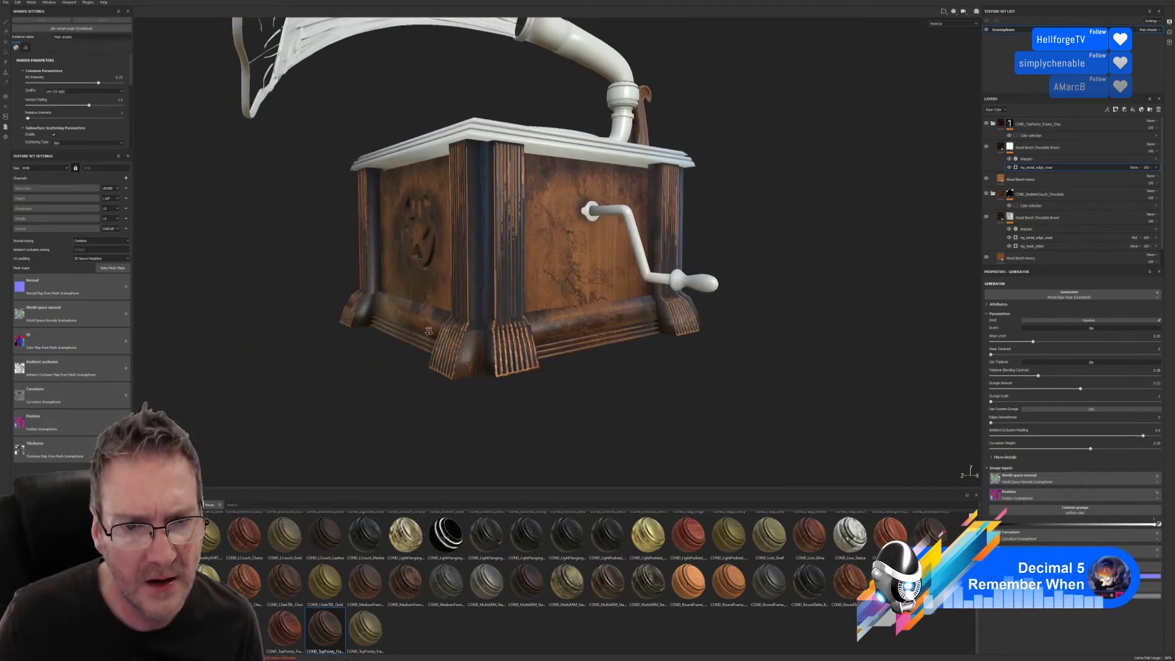
left_click_drag(992, 423, 1062, 423)
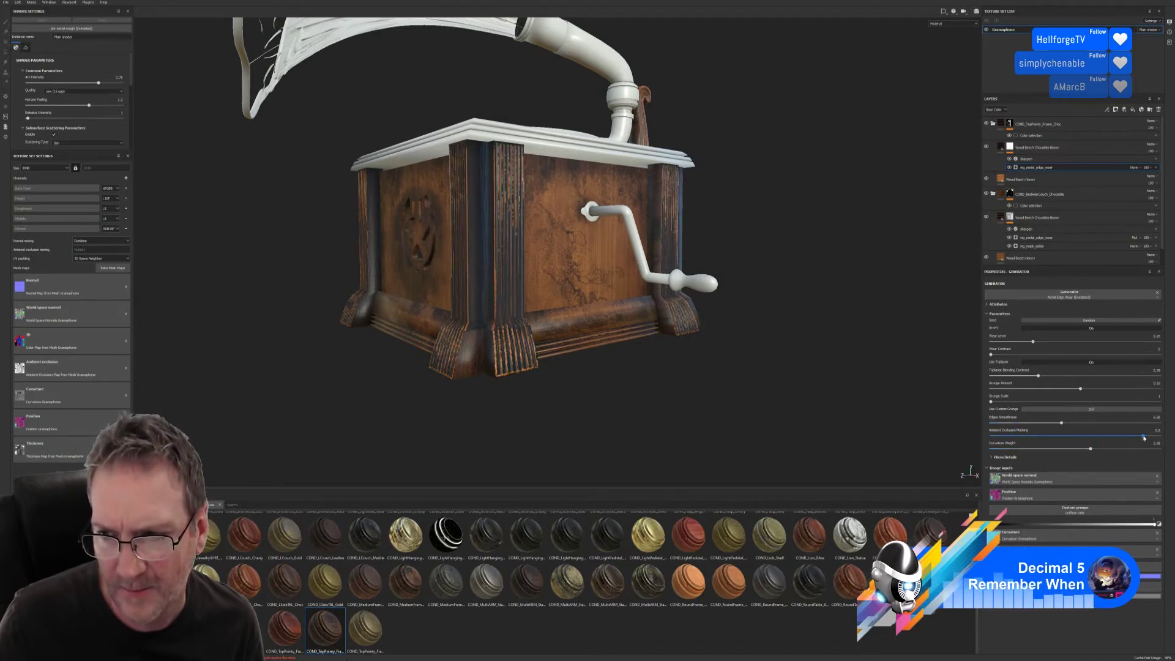
left_click_drag(1144, 448, 1045, 449)
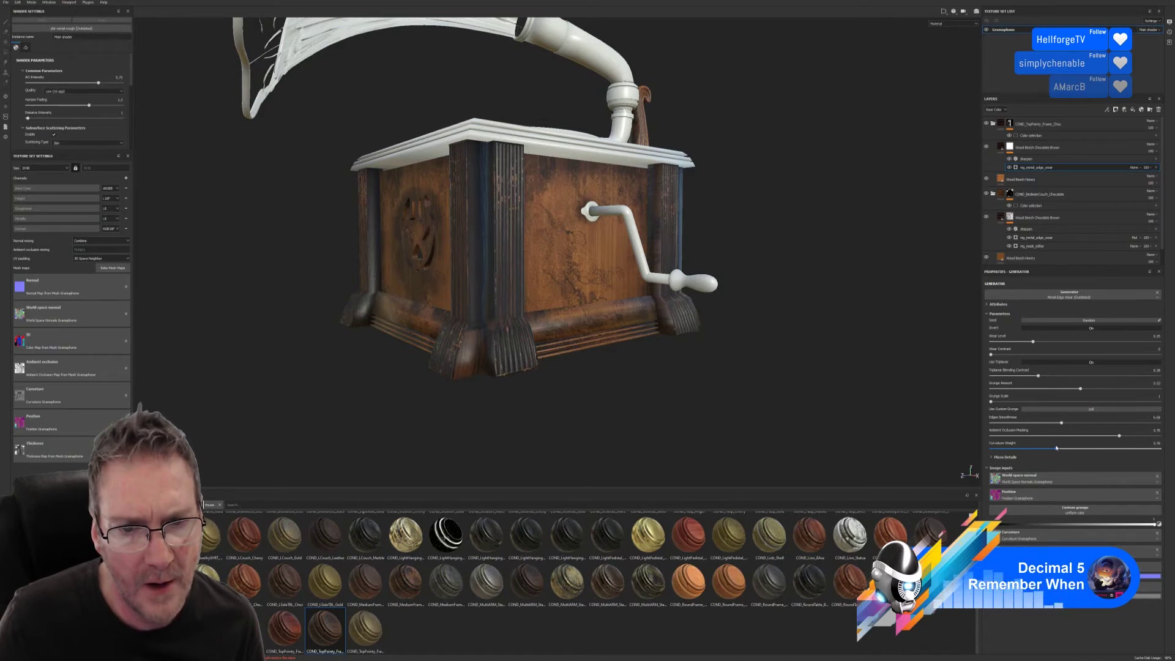
left_click_drag(1055, 448, 1053, 449)
left_click_drag(685, 306, 533, 324, "alt")
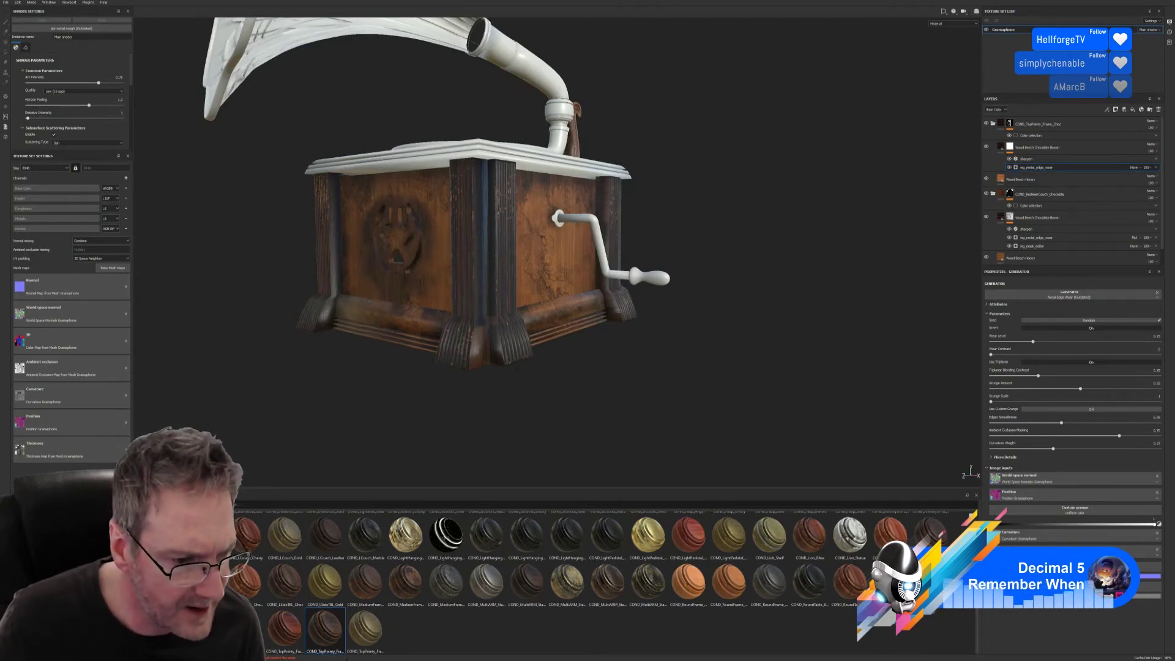
left_click(196, 569)
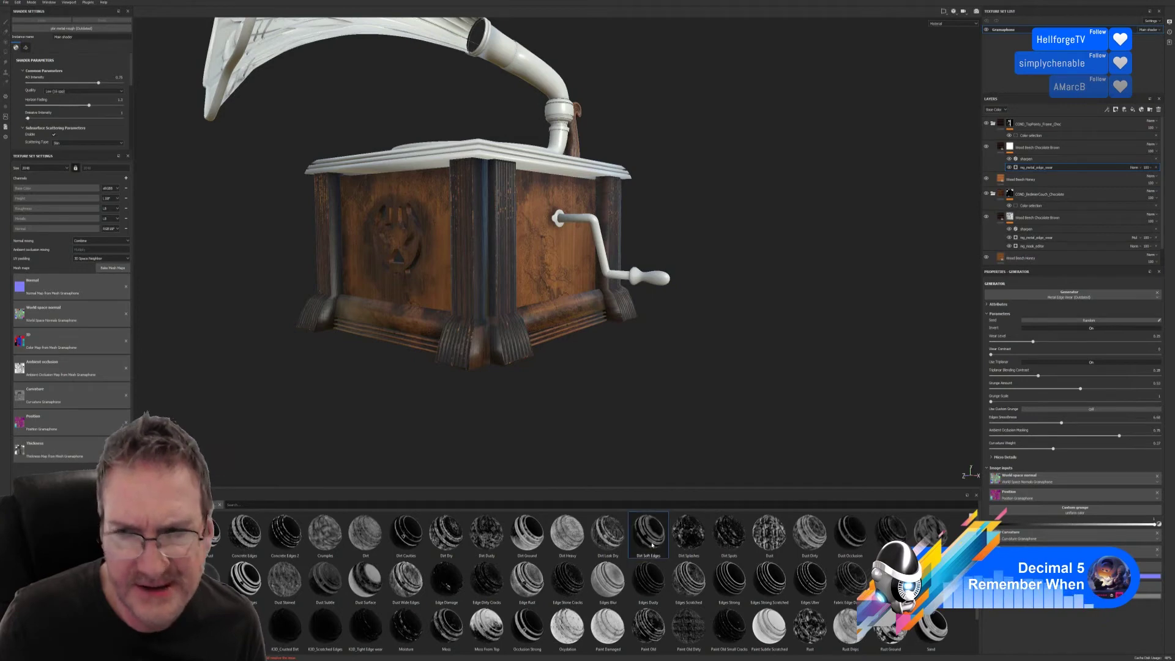
Step: Drop Dirt Soft Edges onto the wood layer and try an inverted curvature generator at full balance
left_click_drag(648, 532, 1045, 156)
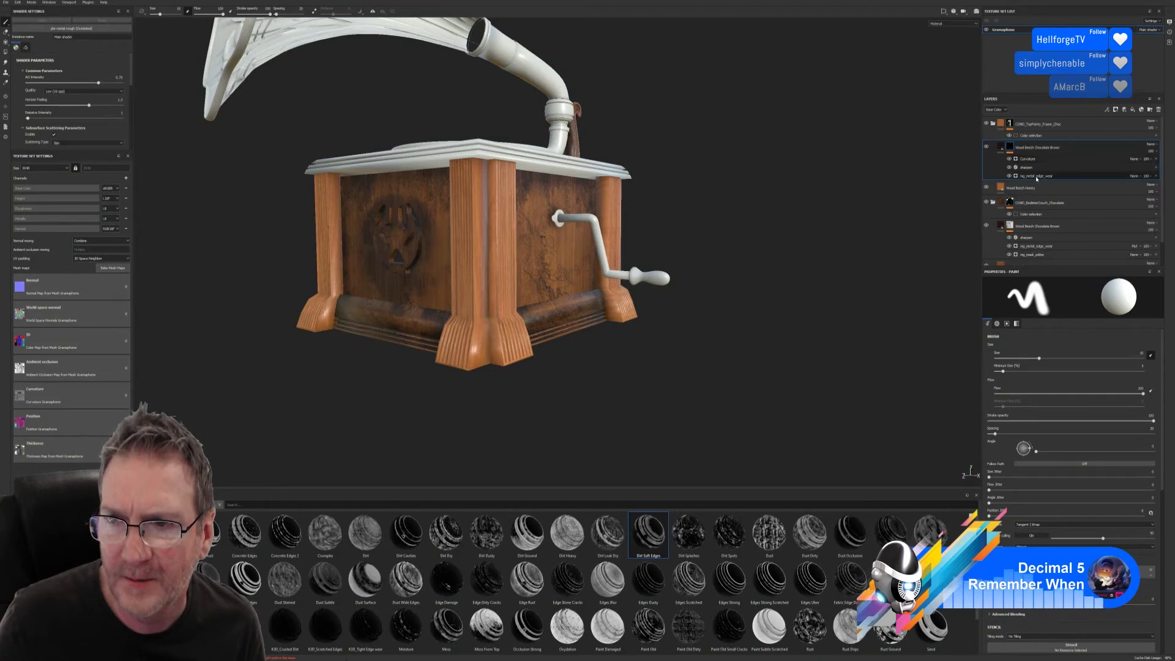
left_click(1029, 159)
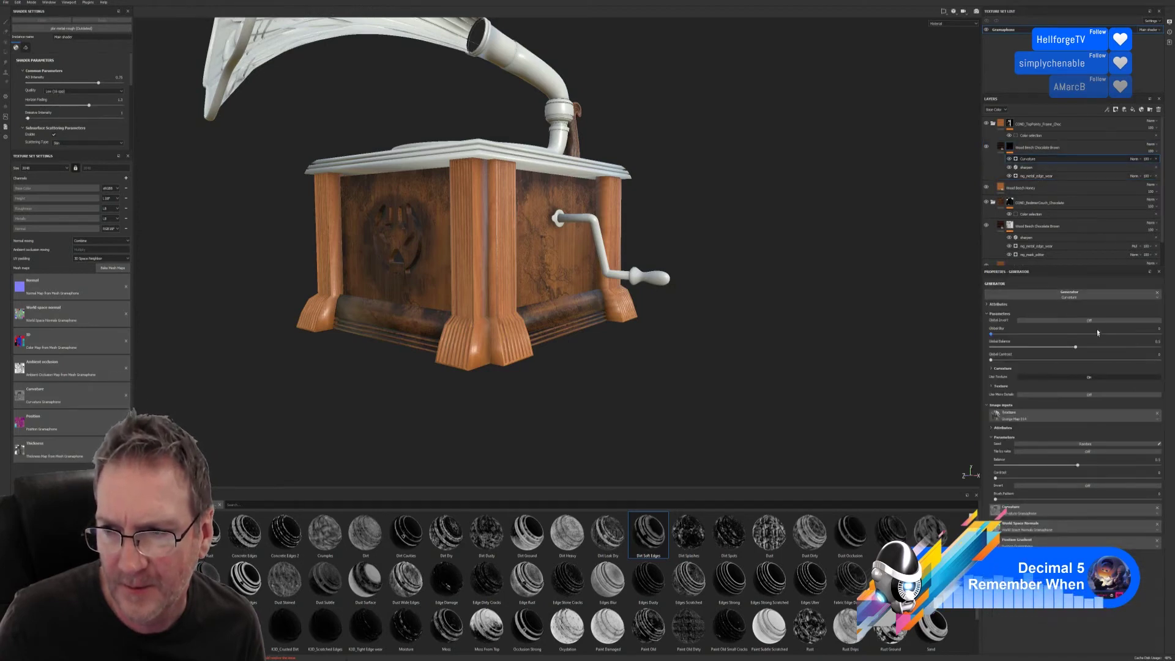
left_click(1088, 321)
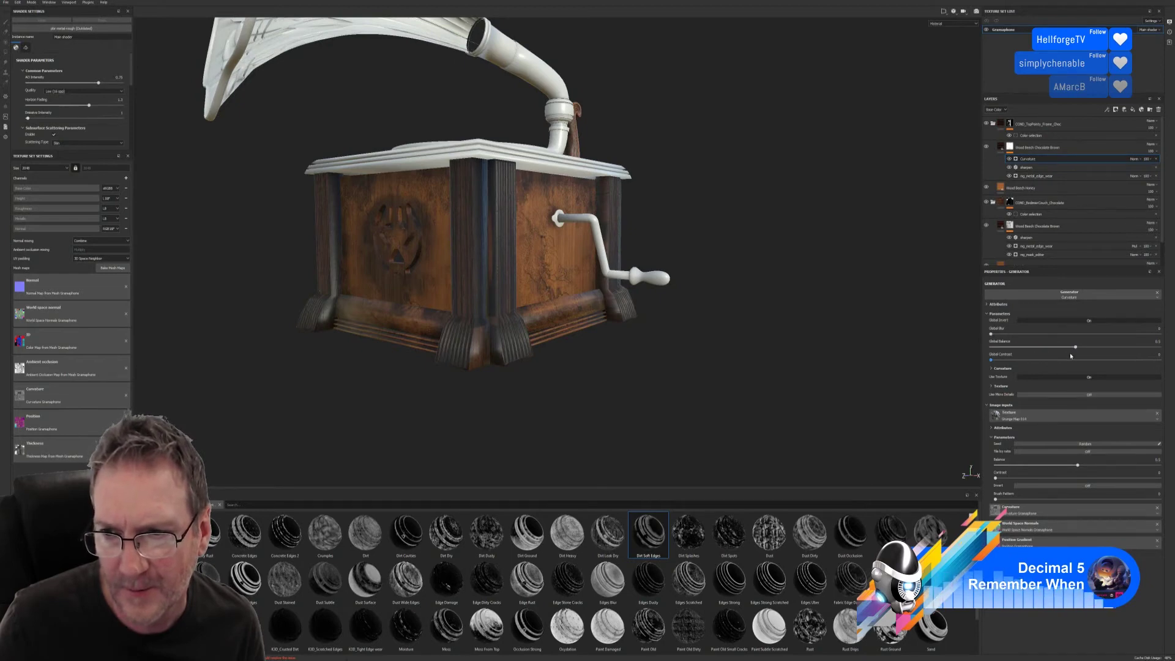
left_click_drag(1074, 347, 1145, 347)
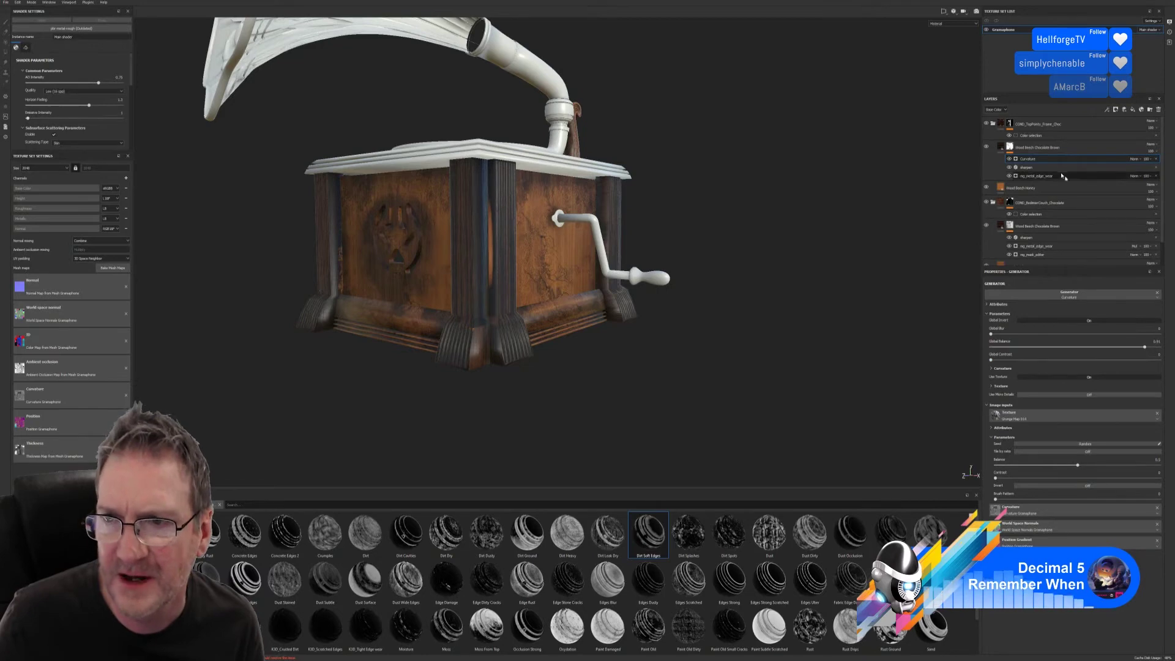
Step: Delete the curvature generator and the sharpen effect from the layer's mask
left_click(1155, 159)
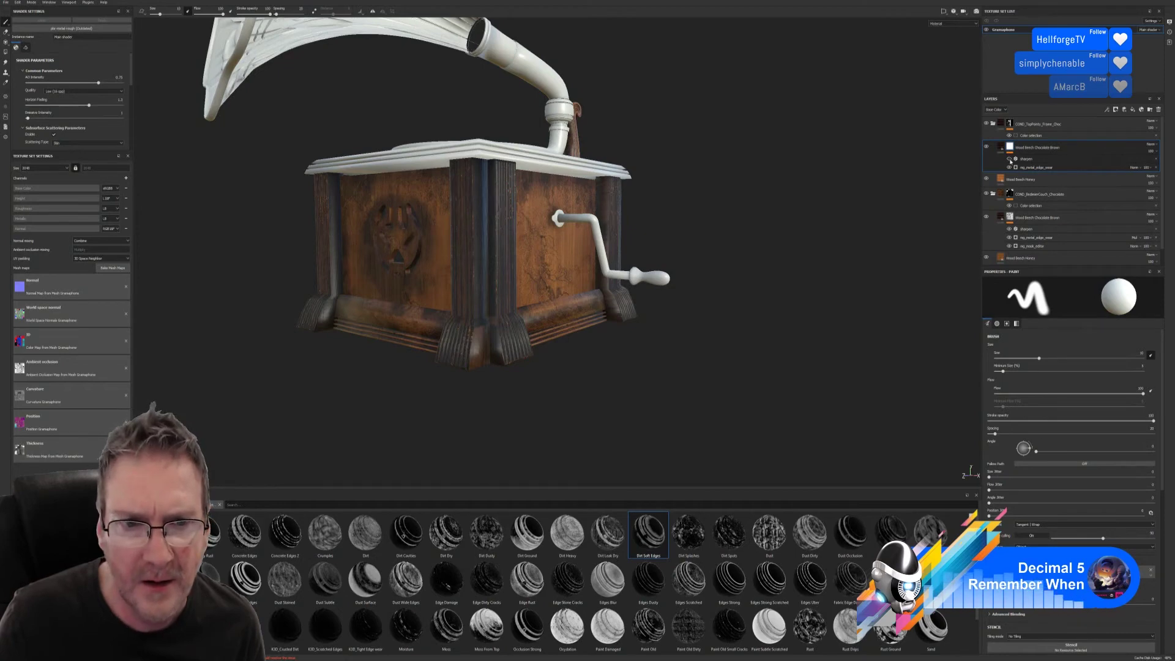
left_click(1030, 159)
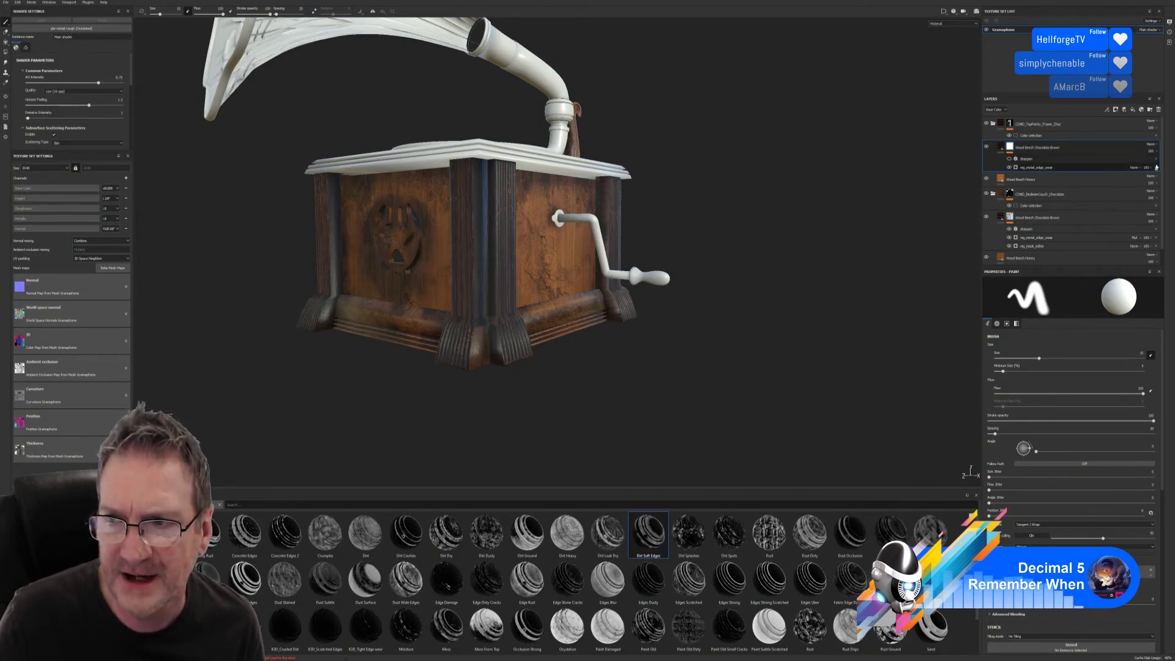
key("Delete")
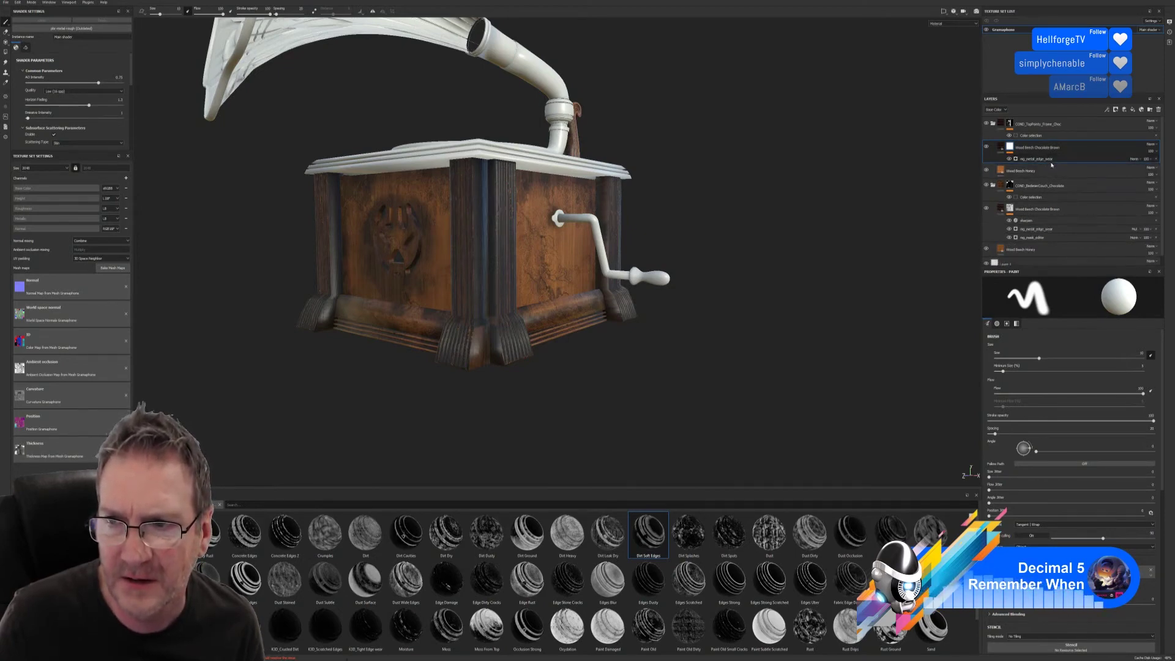
Step: Raise mg_metal_edge_wear's Metal Level from 0.25 to 0.46, then collapse the COND_TopPainty_Frame_Choc folder
left_click(1038, 159)
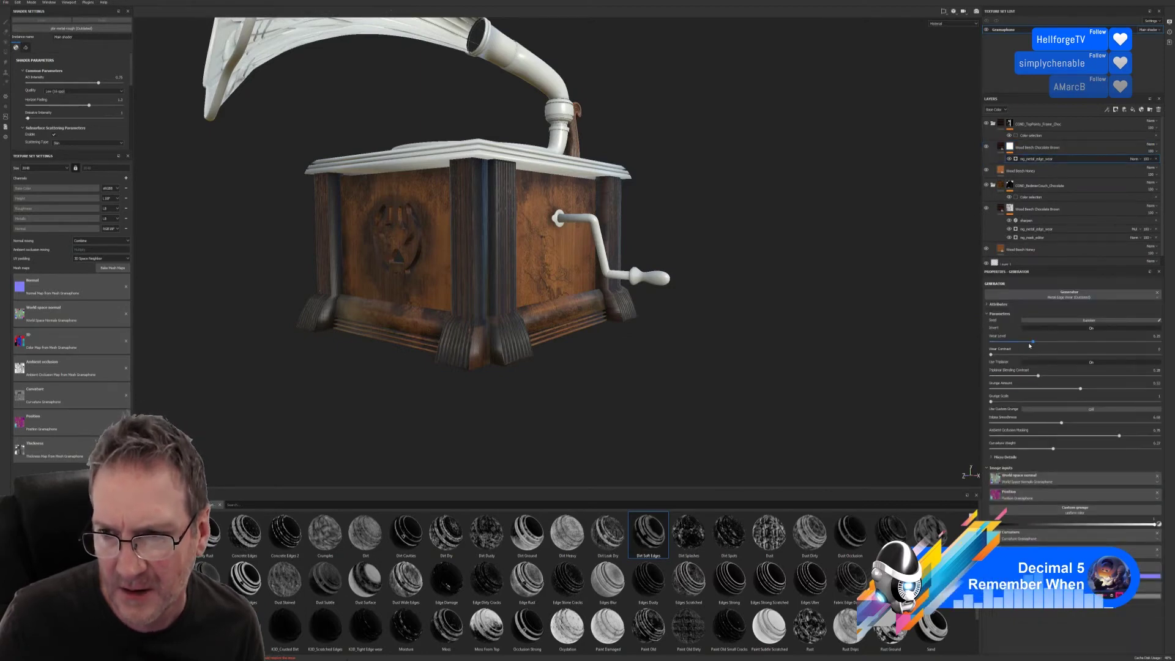
mouse_move(1033, 343)
left_mouse_down()
mouse_move(1113, 343)
mouse_move(1056, 346)
left_mouse_up()
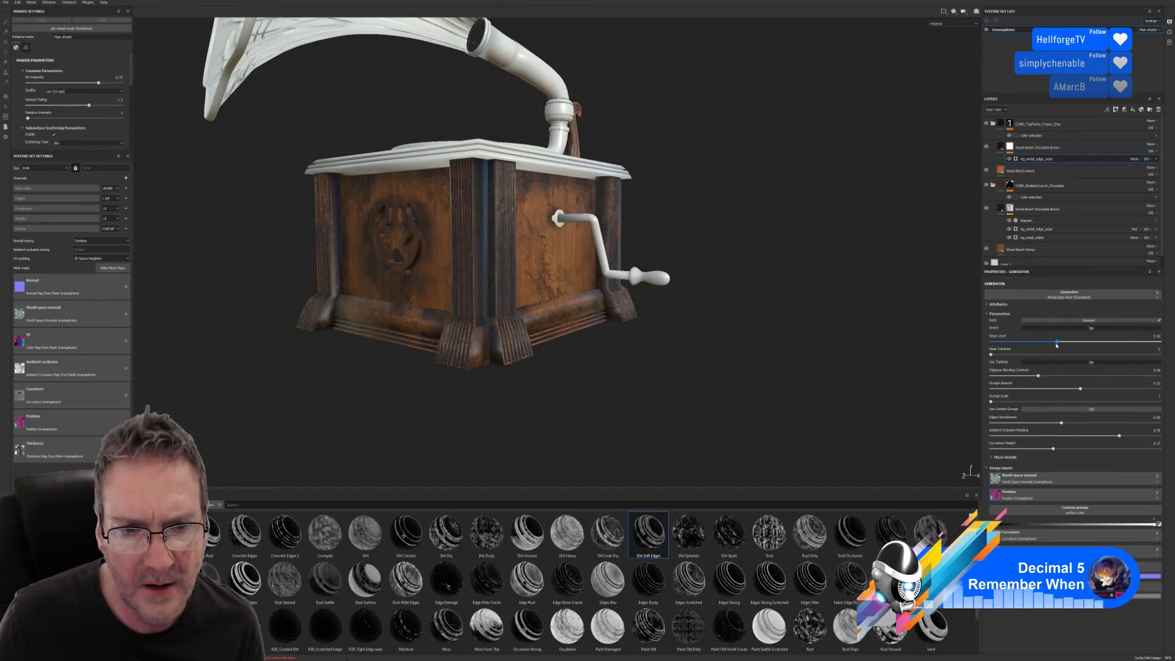
left_click_drag(629, 302, 697, 310, "alt")
scroll(698, 310, "up", 8)
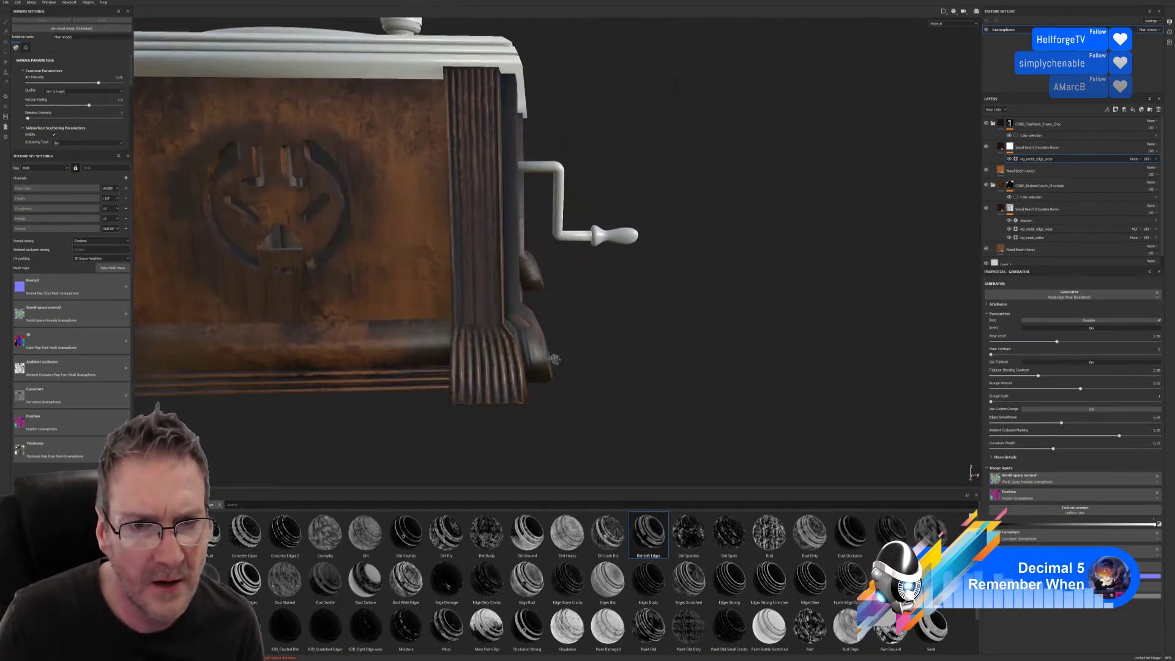
scroll(672, 365, "down", 8)
left_click_drag(673, 366, 591, 330, "alt")
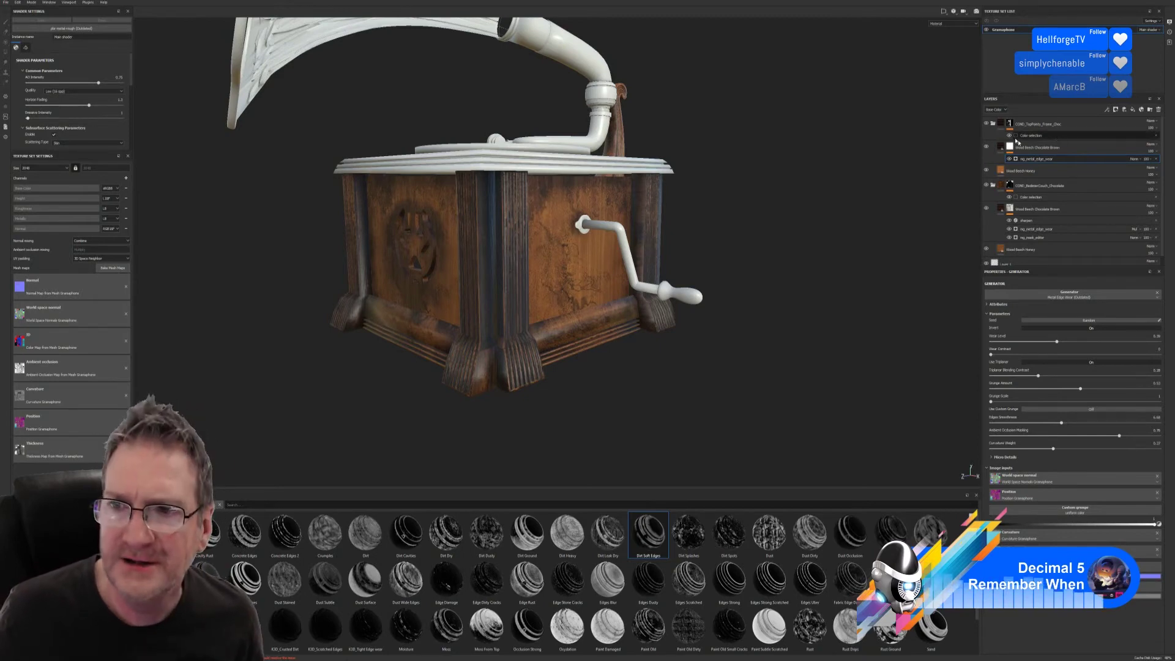
left_click(994, 123)
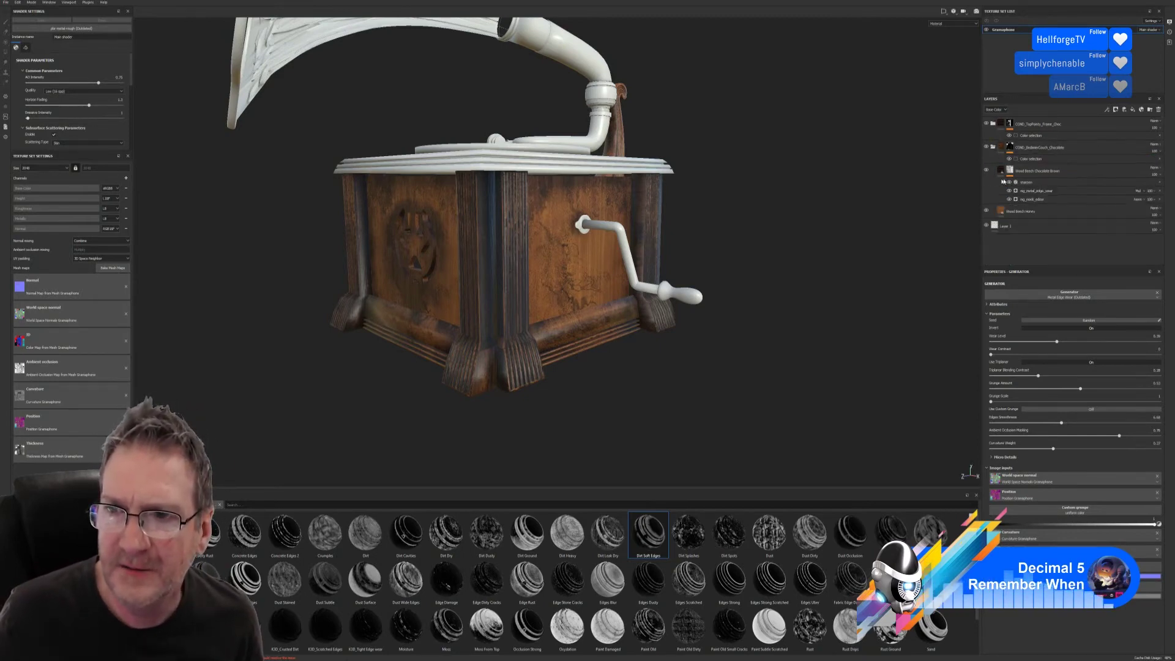
Step: Darken the Wood Color in the Wood Beech Honey fill's advanced parameters
left_click(1003, 213)
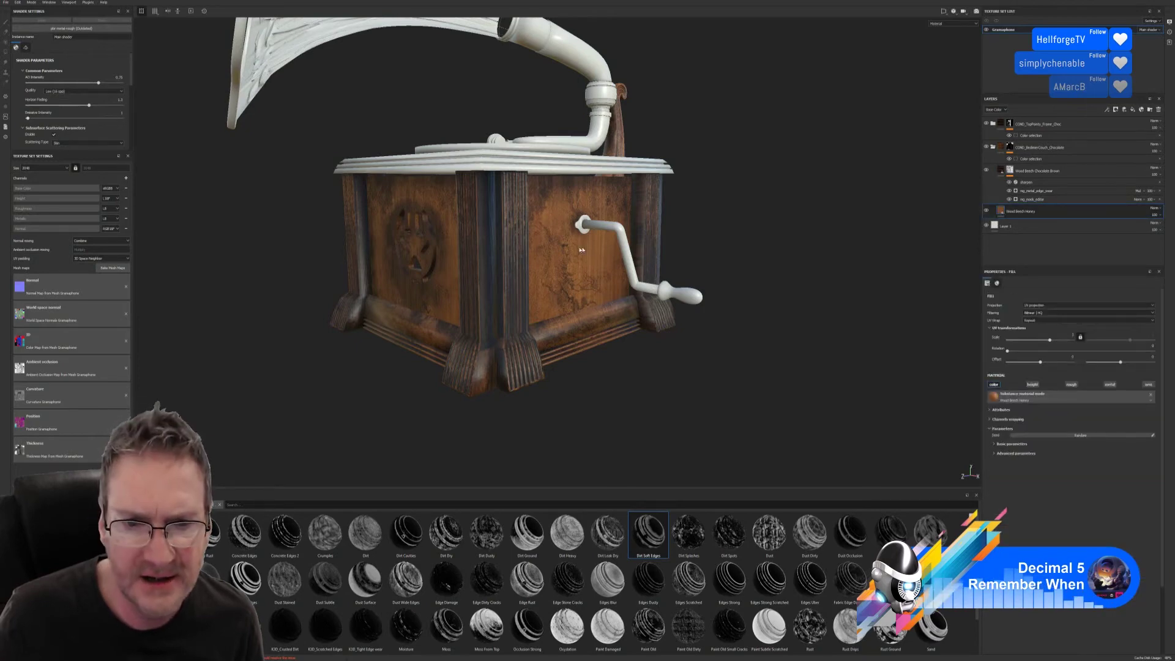
left_click(1000, 454)
left_click(1091, 487)
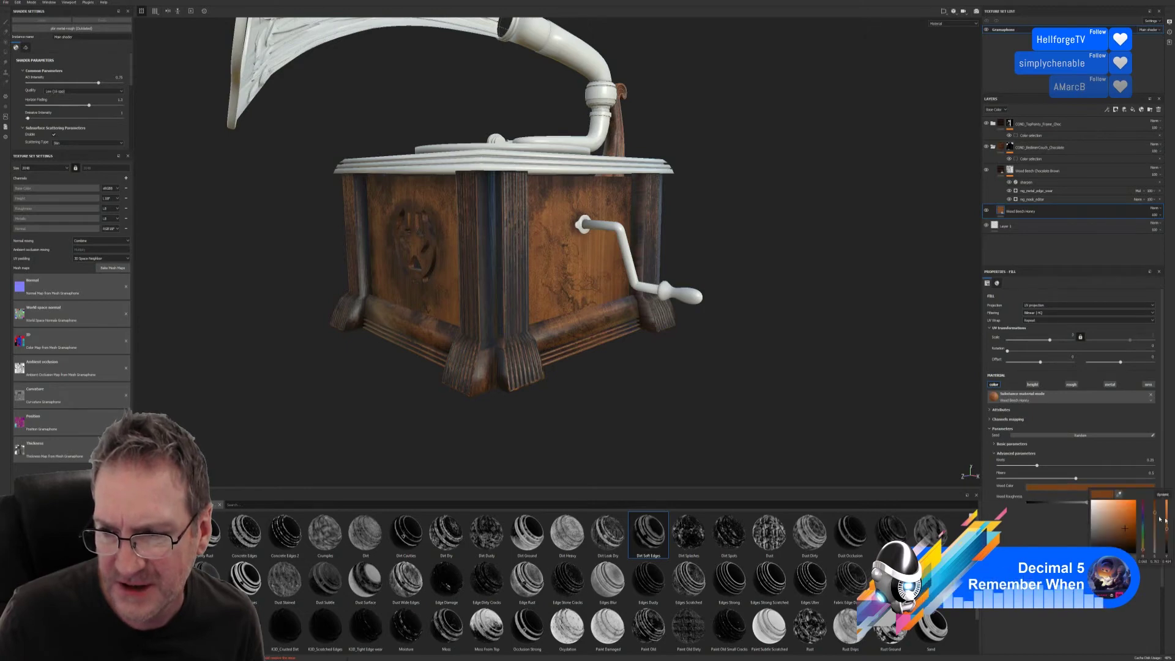
left_click_drag(1167, 536, 1166, 536)
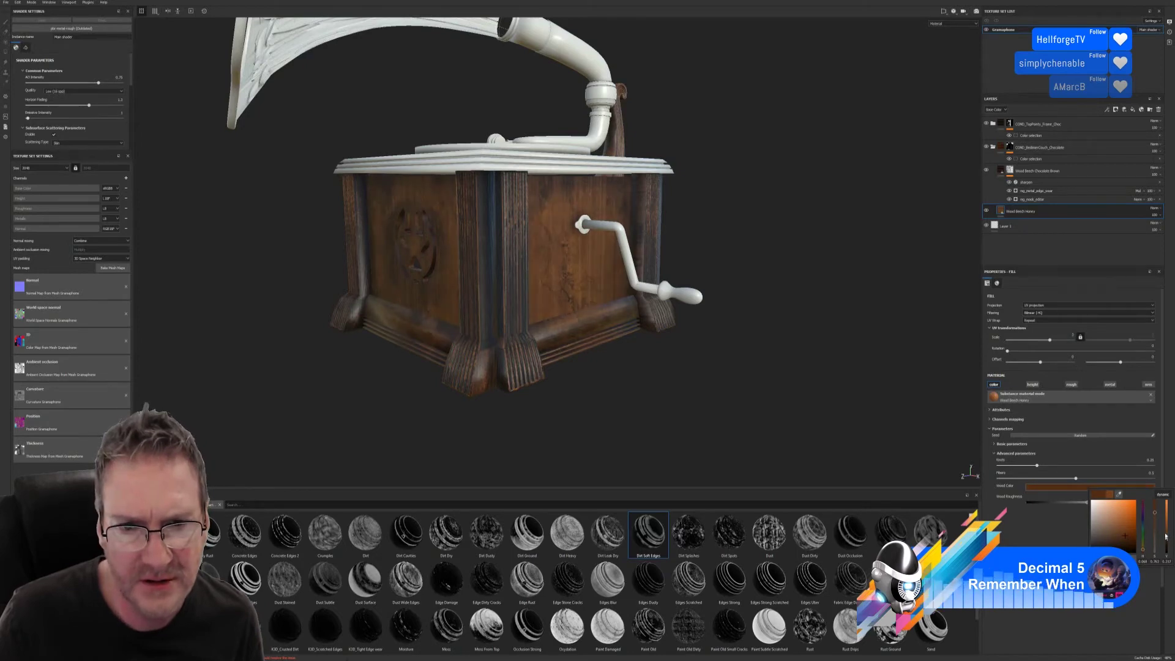
left_click(820, 452)
Step: Review the darker wood around the gramophone and collapse the COND_EndlineCouch_Chocolate folder
left_click_drag(618, 412, 361, 385, "alt")
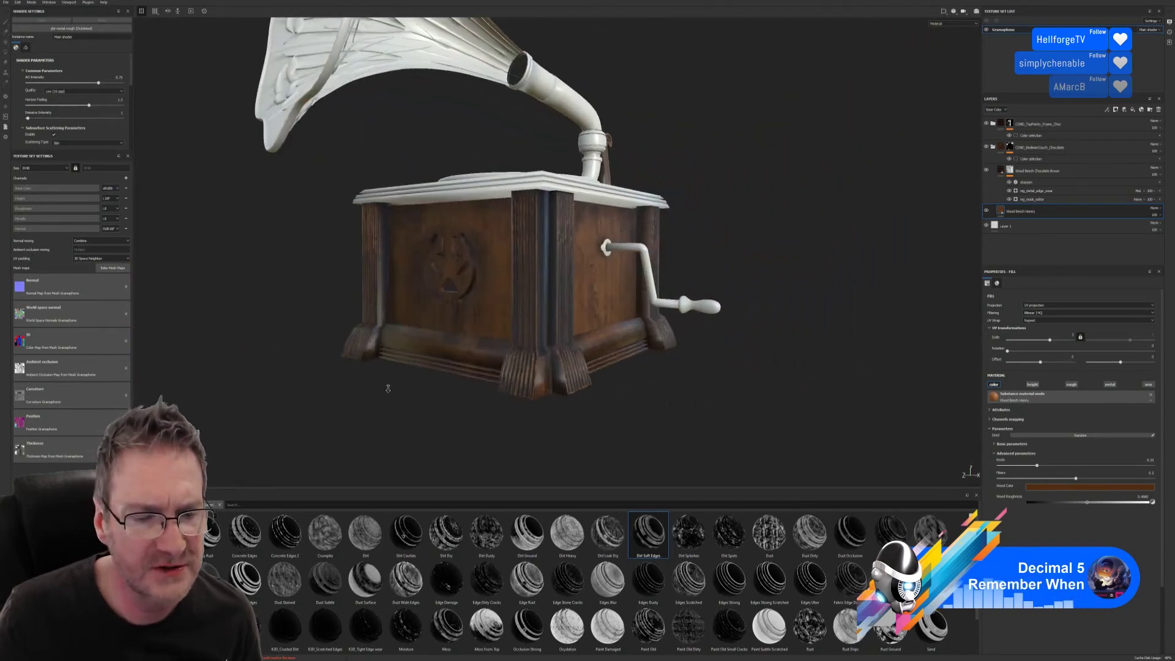
right_click_drag(361, 386, 361, 394, "alt")
left_click_drag(361, 395, 514, 318, "alt")
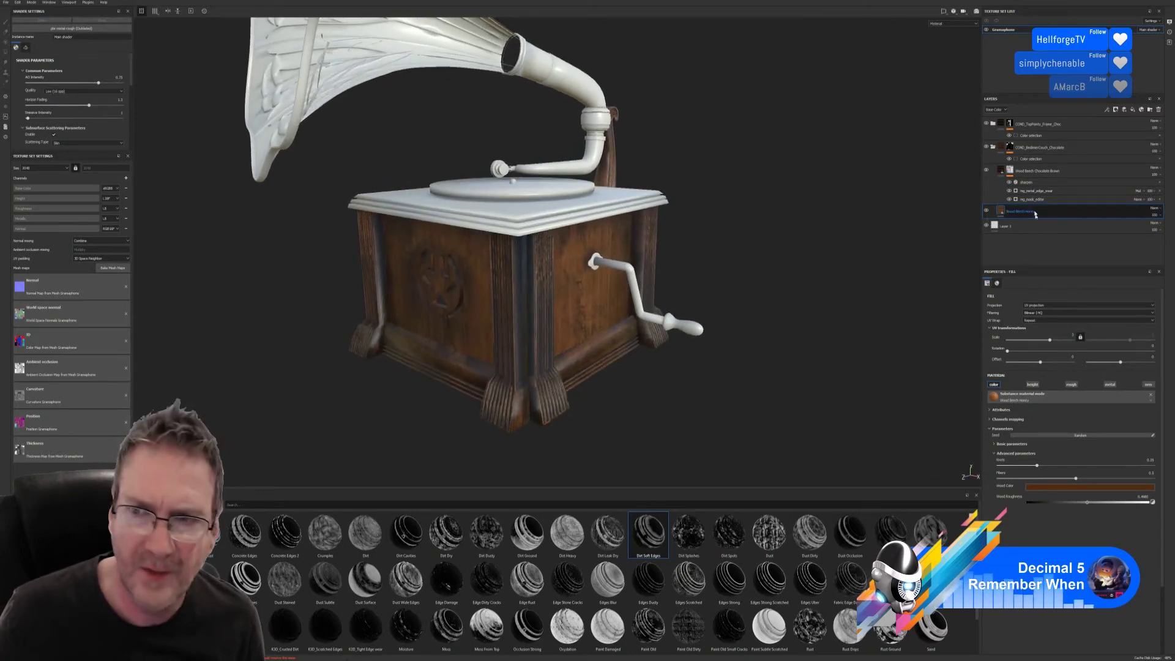
left_click(993, 148)
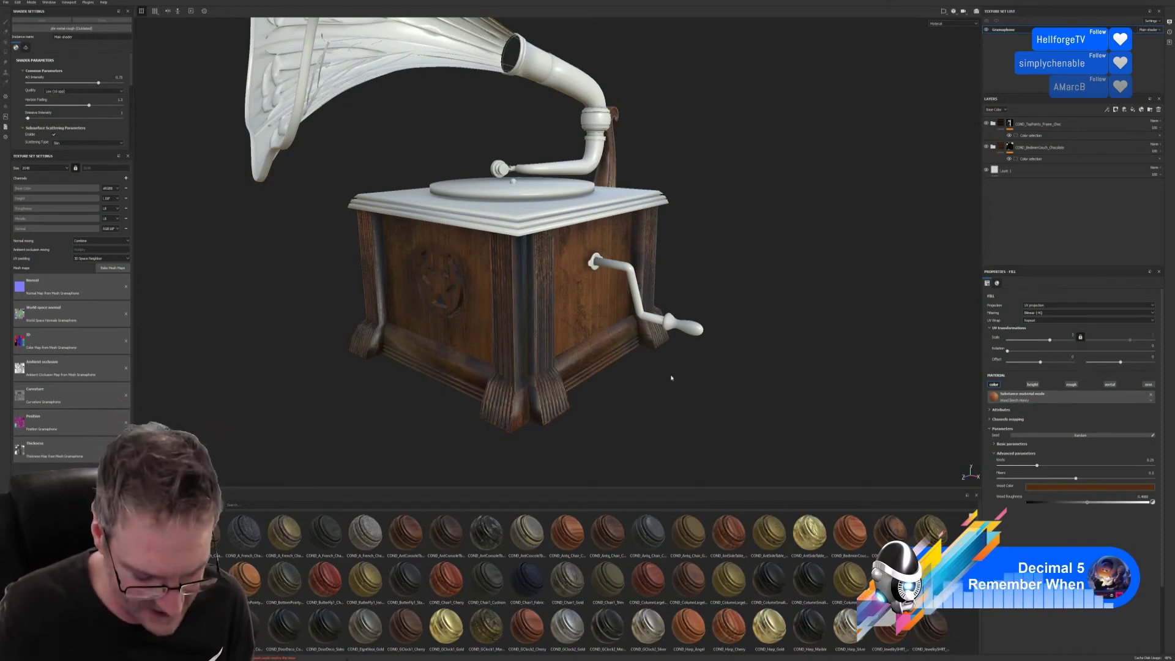
left_click_drag(629, 415, 560, 394, "alt")
left_click_drag(624, 205, 603, 211, "alt")
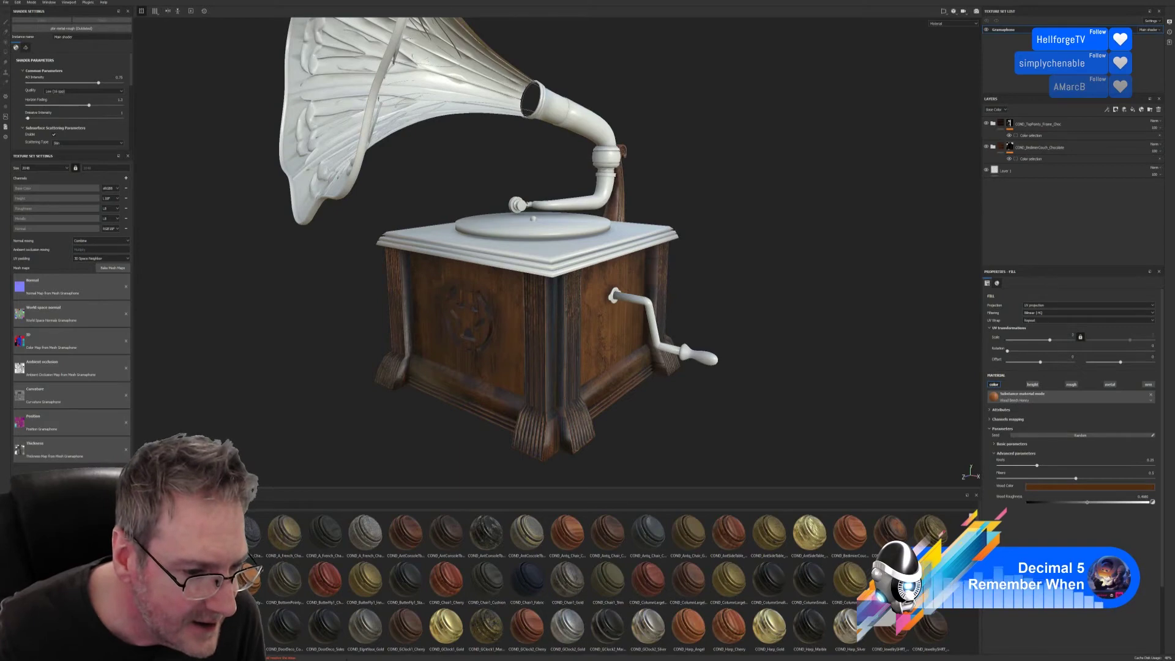
mouse_move(340, 544)
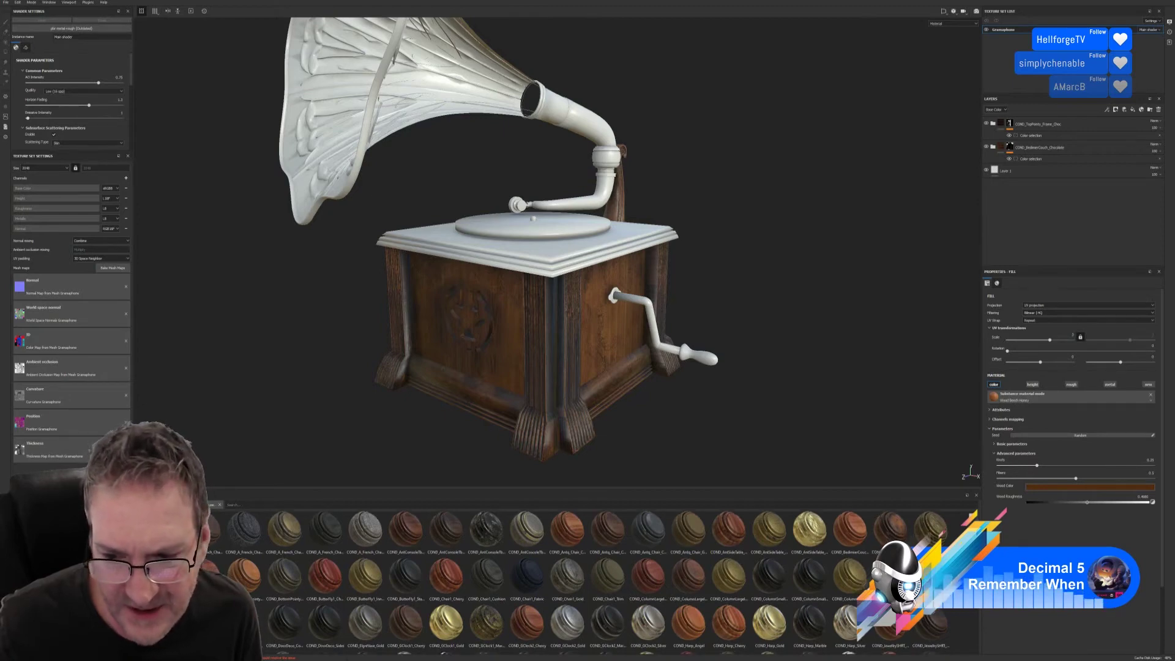
scroll(596, 581, "down", 2)
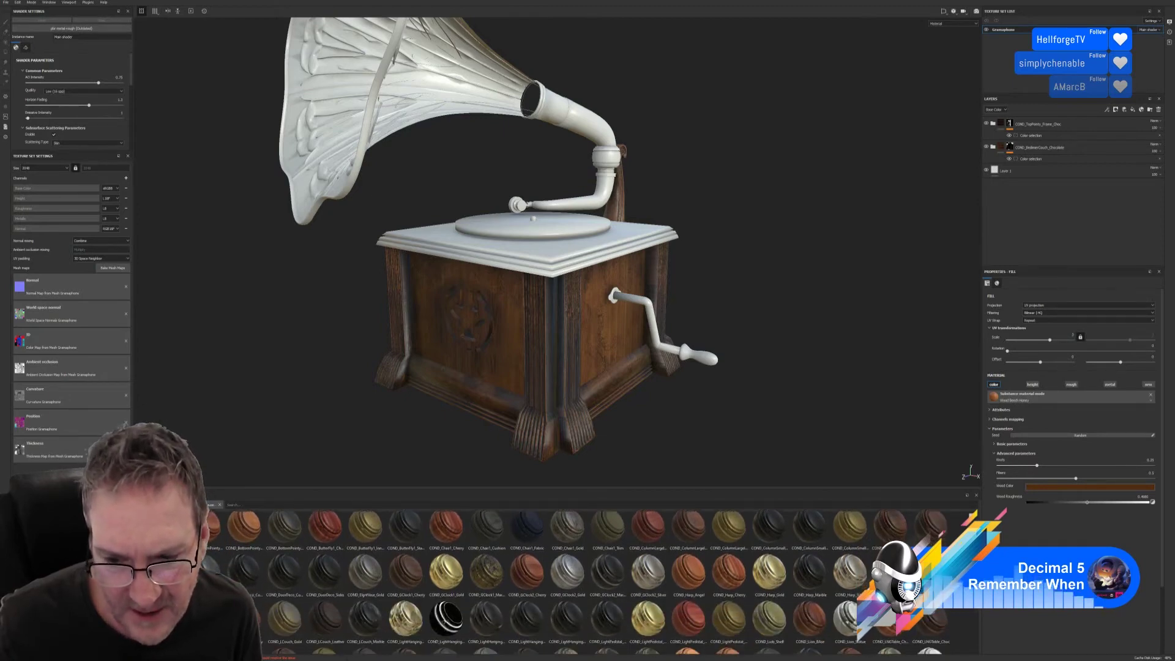
scroll(597, 581, "down", 1)
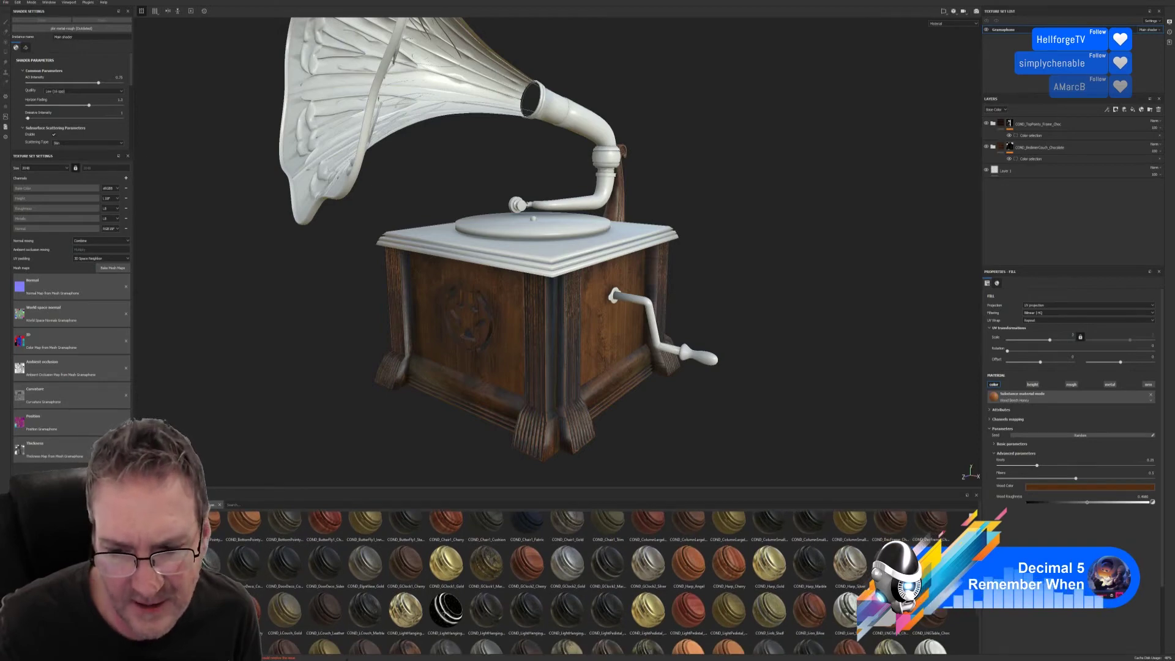
scroll(688, 551, "up", 1)
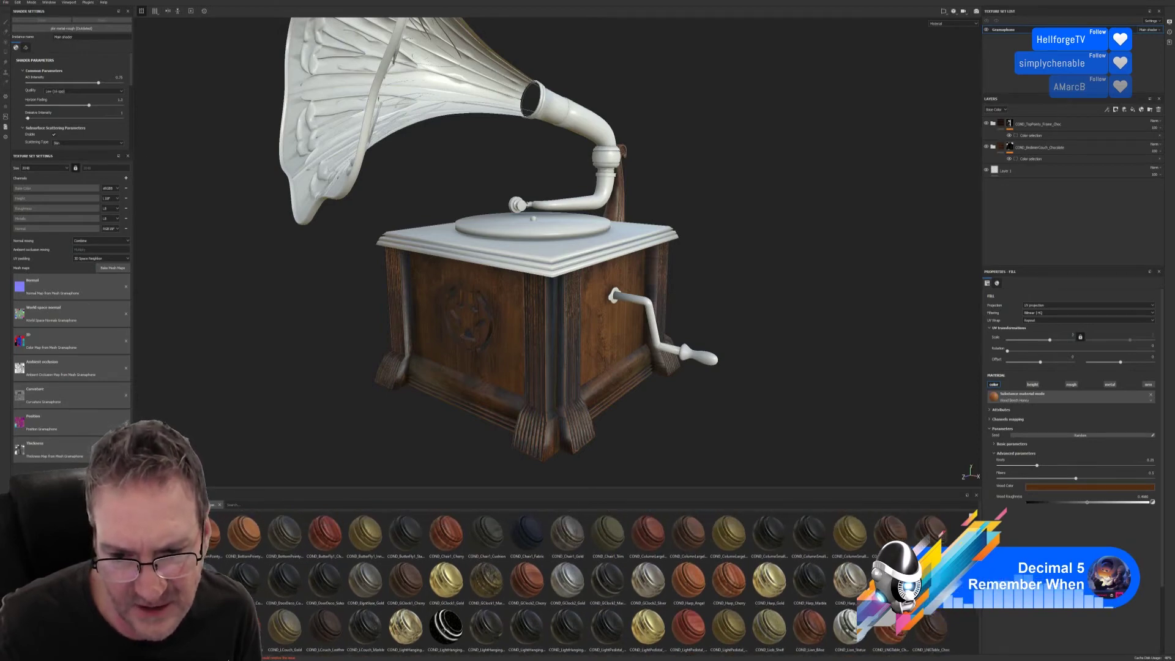
mouse_move(688, 550)
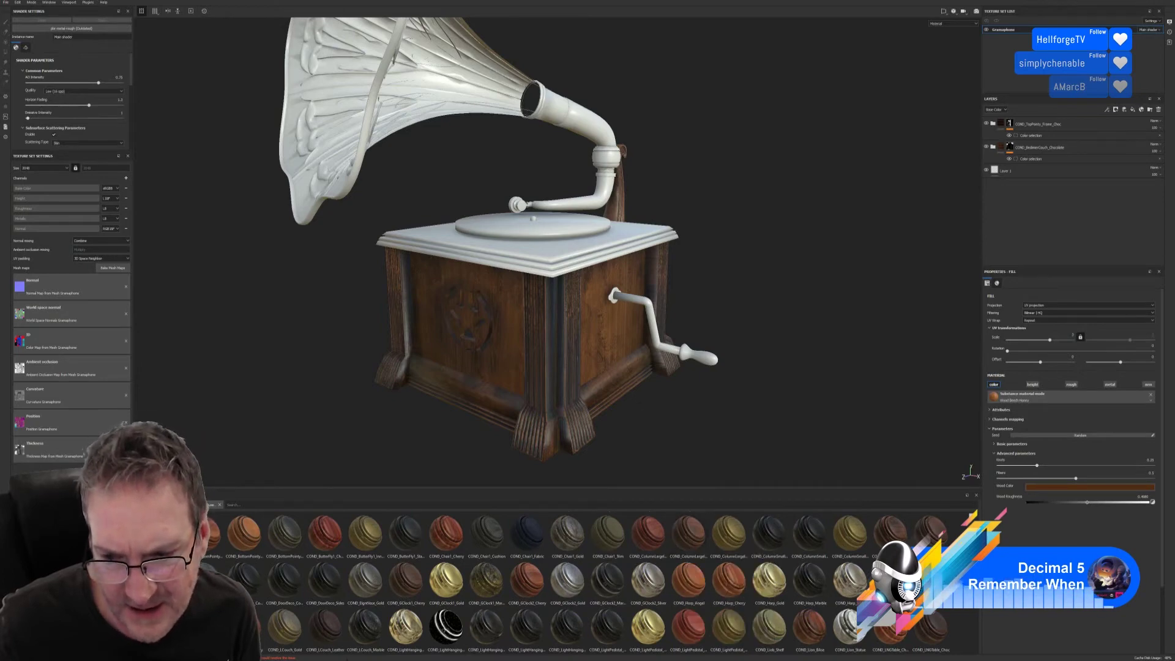
scroll(597, 582, "down", 1)
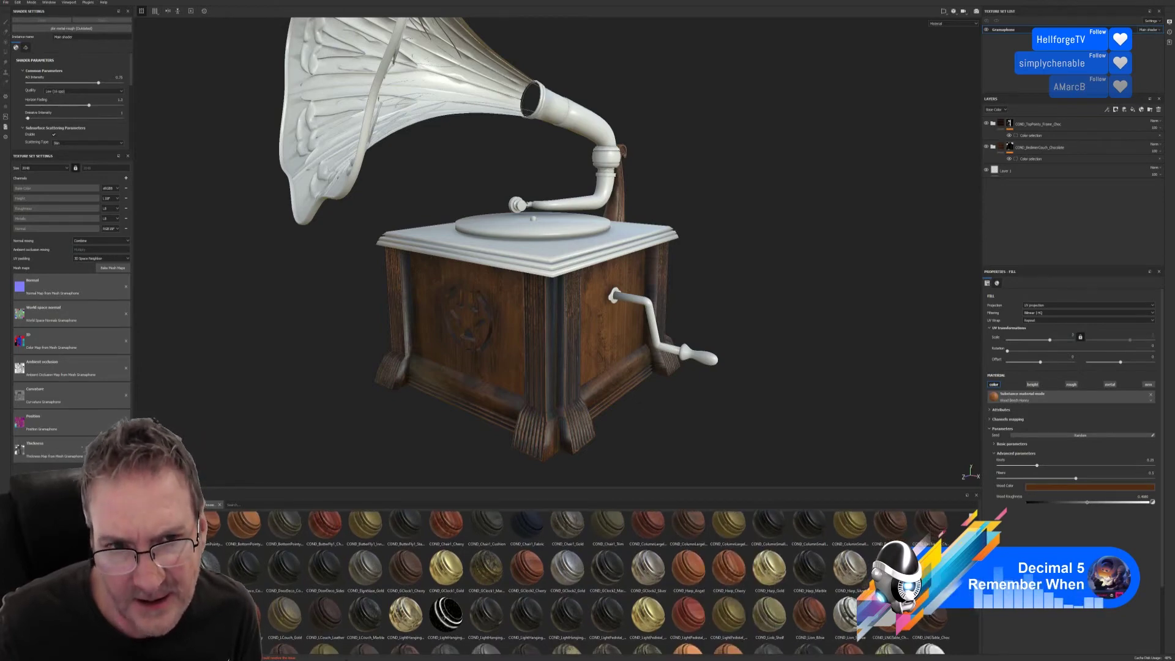
scroll(597, 581, "down", 1)
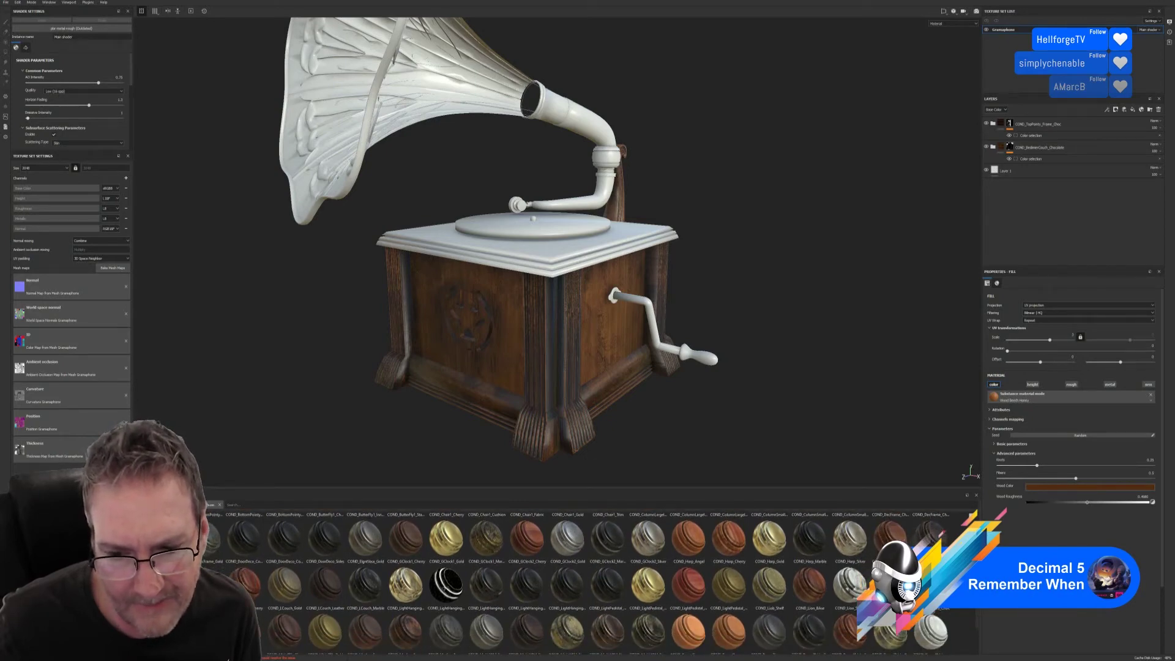
scroll(588, 582, "down", 1)
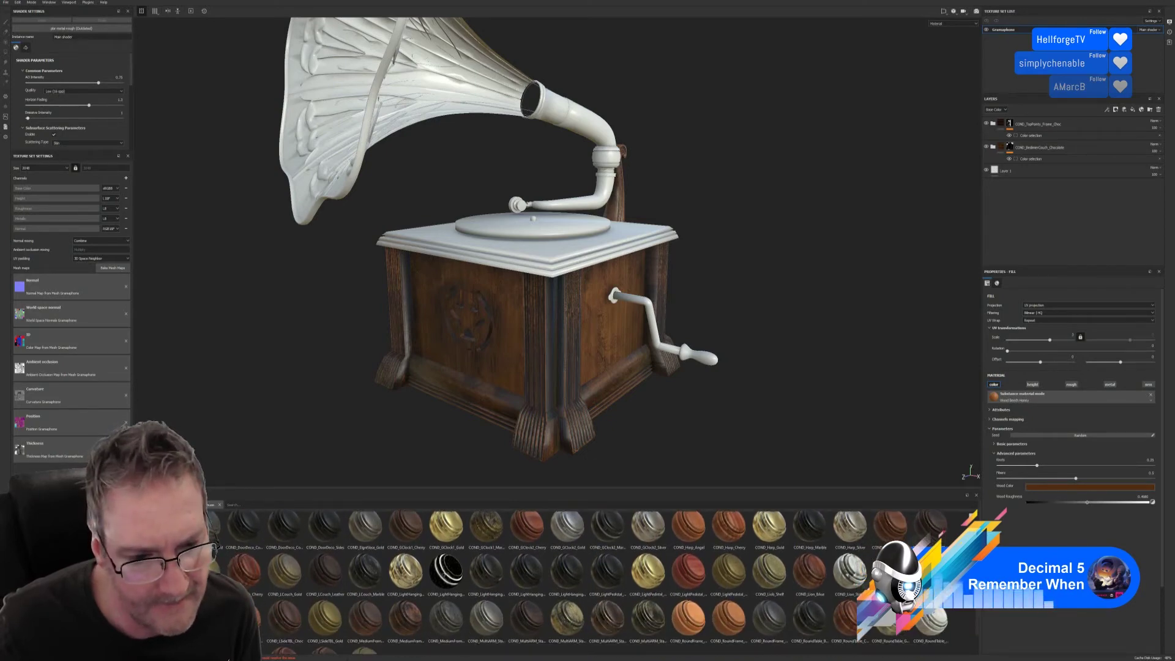
mouse_move(818, 578)
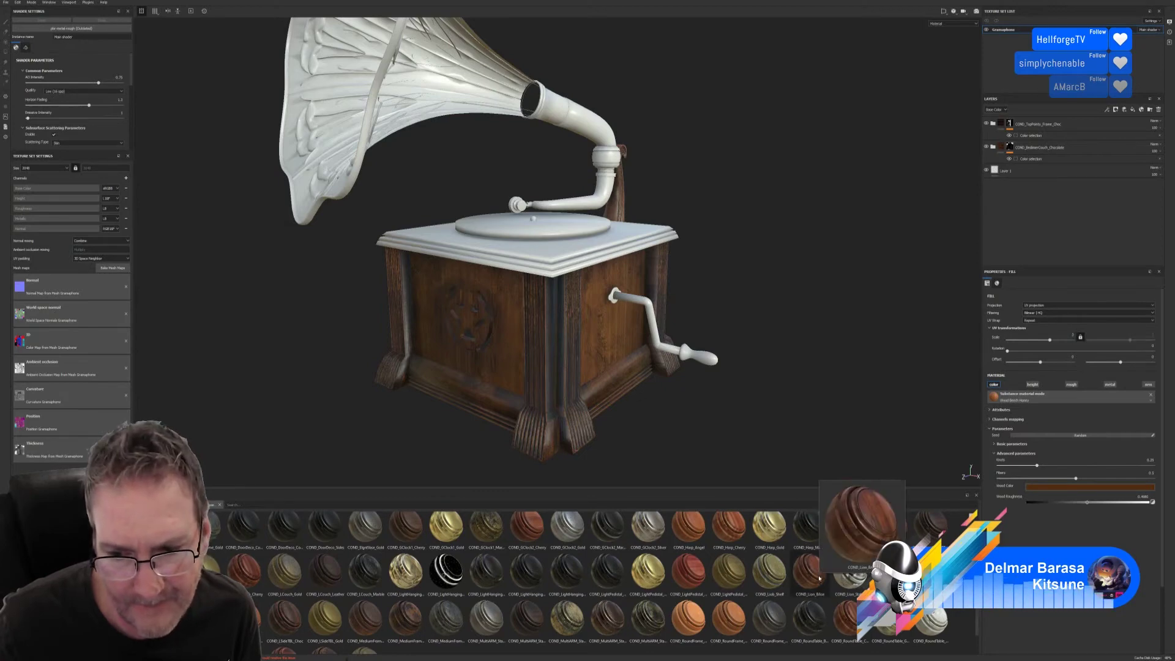
Step: Drop COND_Lion_BAse on the model and mask it to the teal box-top ID colour
left_click_drag(819, 578, 561, 256)
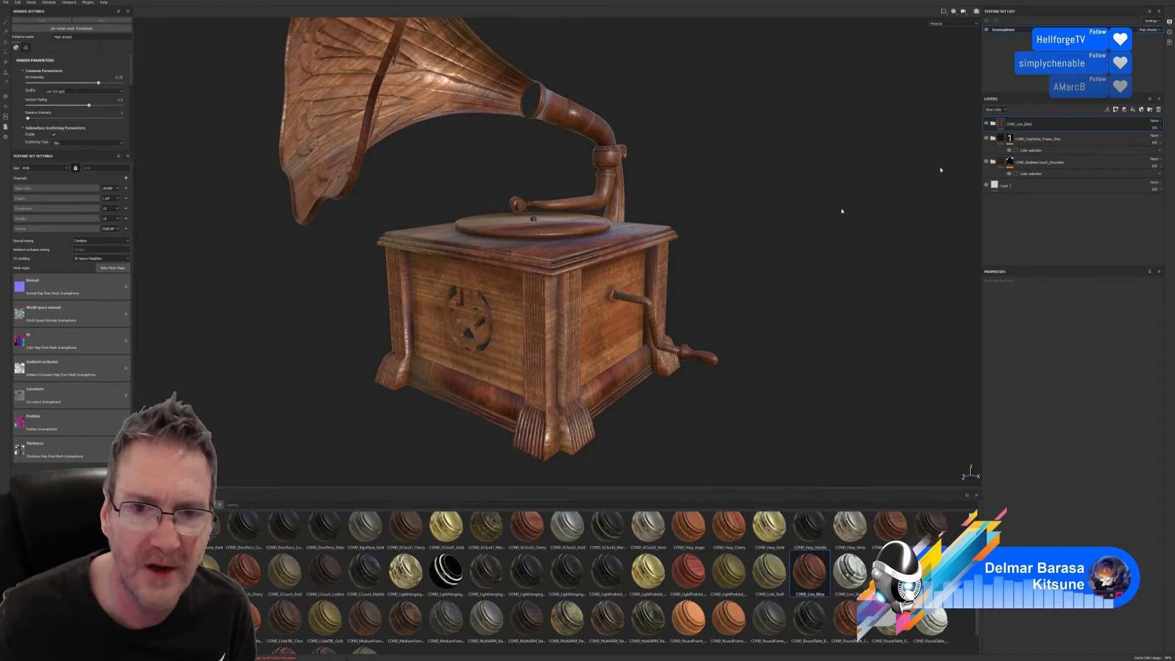
right_click(1061, 124)
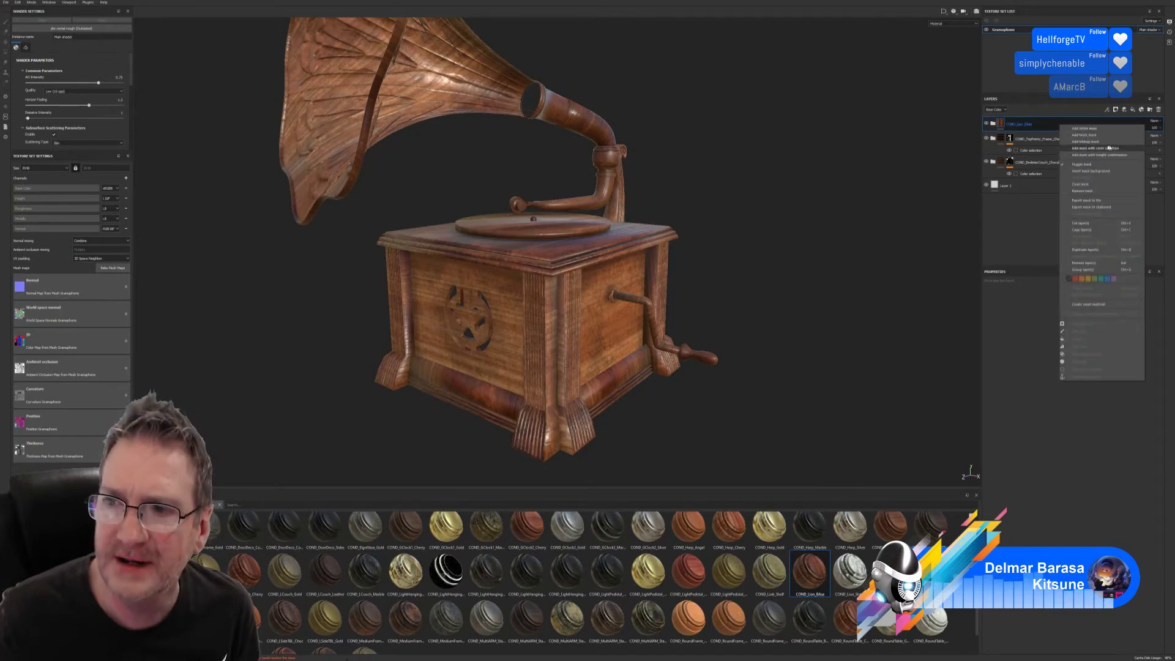
left_click(1095, 149)
left_click(1144, 346)
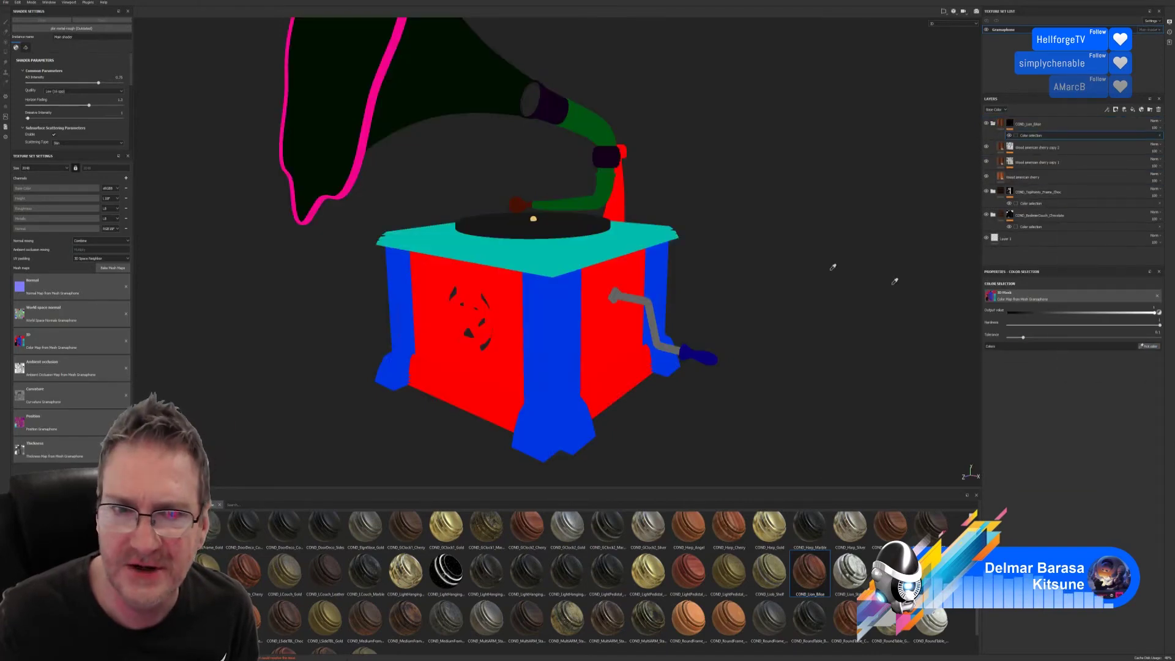
left_click(566, 245)
Step: Orbit the gramophone from several angles to inspect the new cherry wood top
left_click_drag(776, 294, 669, 292, "alt")
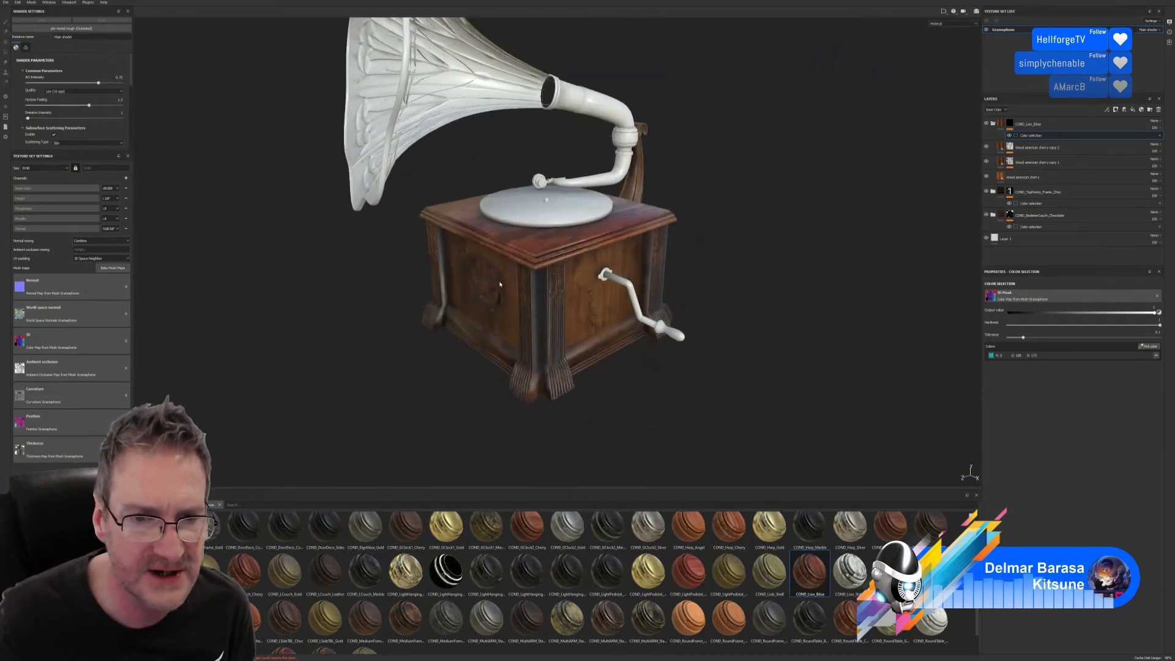
left_click_drag(524, 293, 732, 338, "alt")
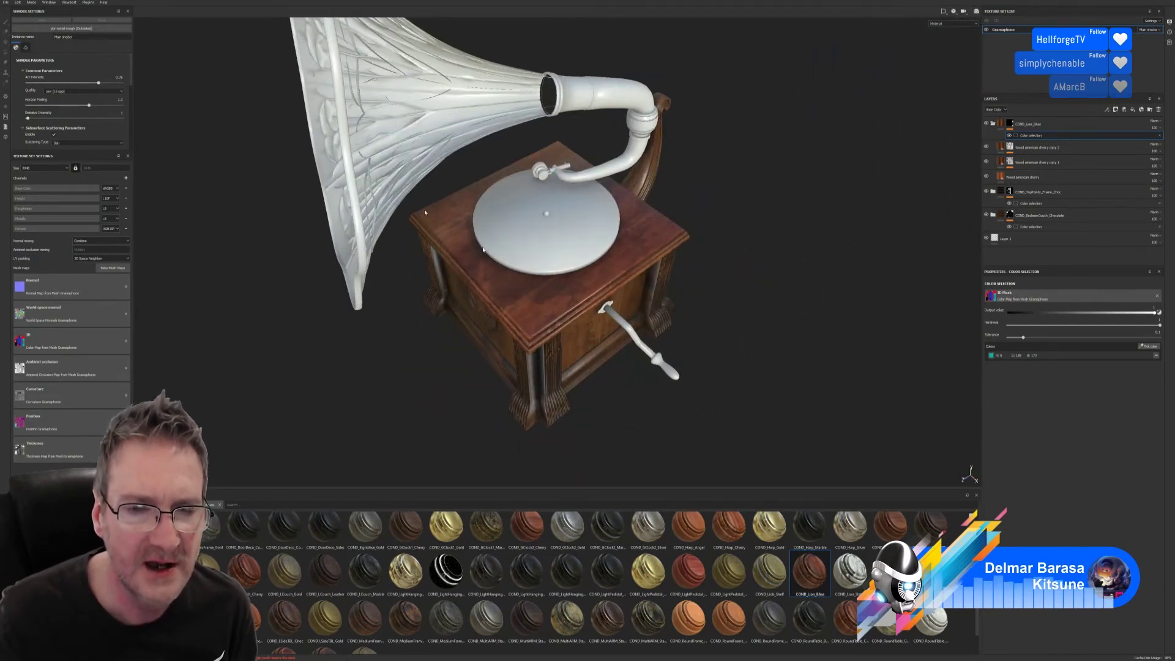
left_click_drag(379, 433, 514, 308, "alt")
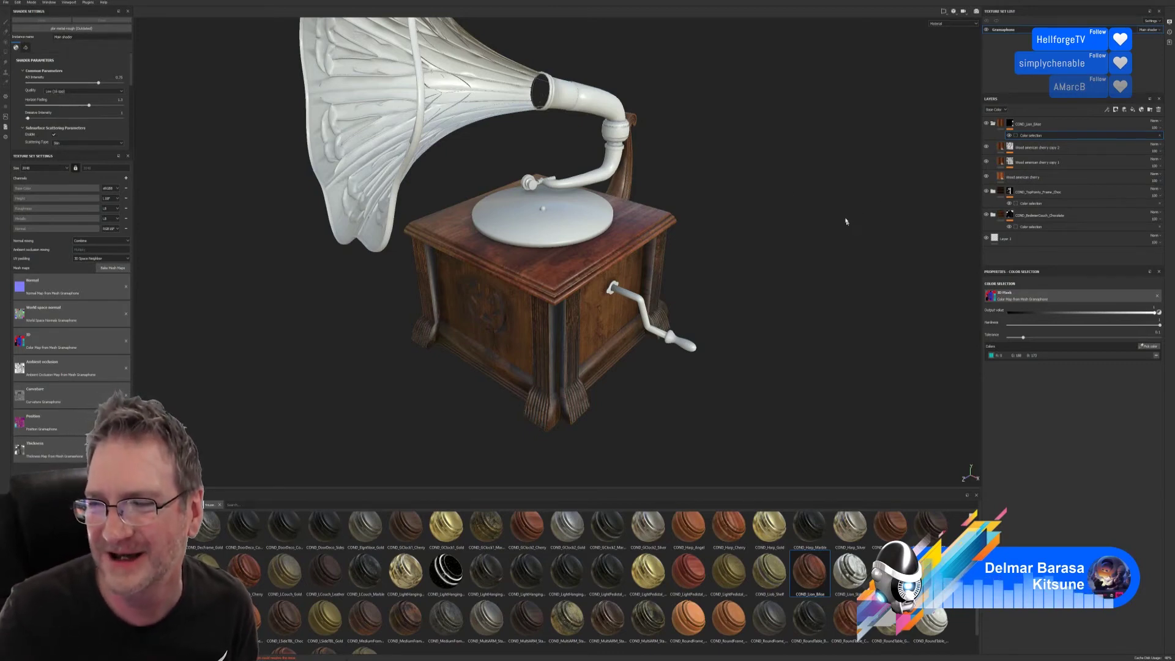
mouse_move(731, 281)
left_mouse_down("alt")
mouse_move(747, 265)
mouse_move(722, 255)
mouse_move(710, 275)
left_mouse_up("alt")
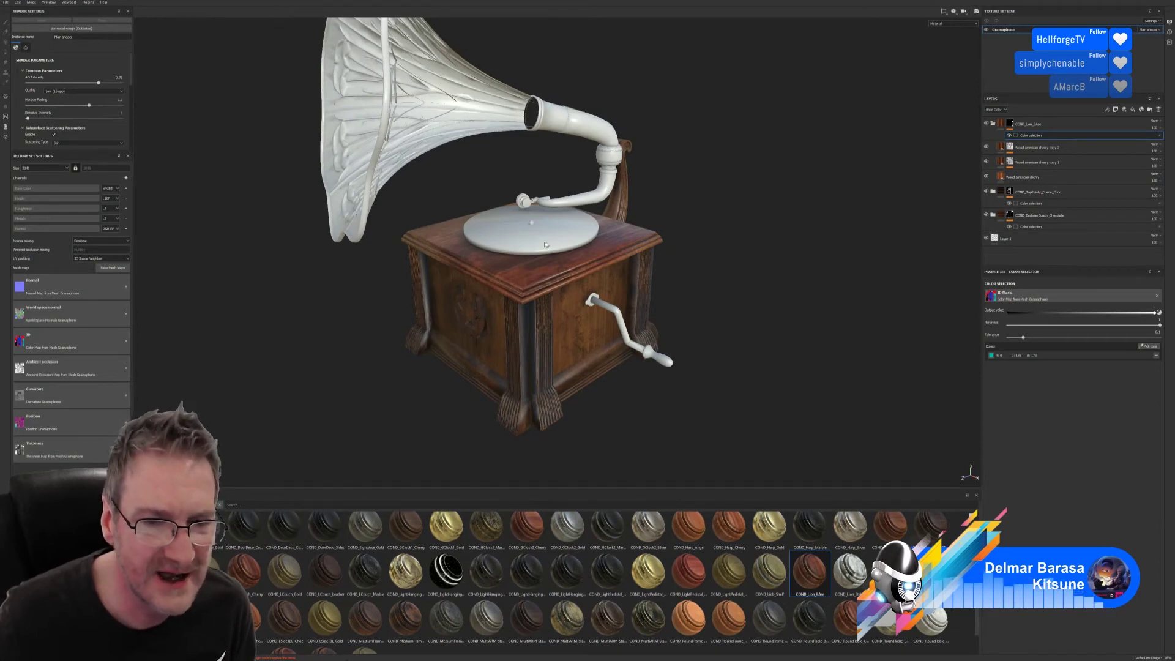
left_click_drag(753, 242, 735, 289, "alt")
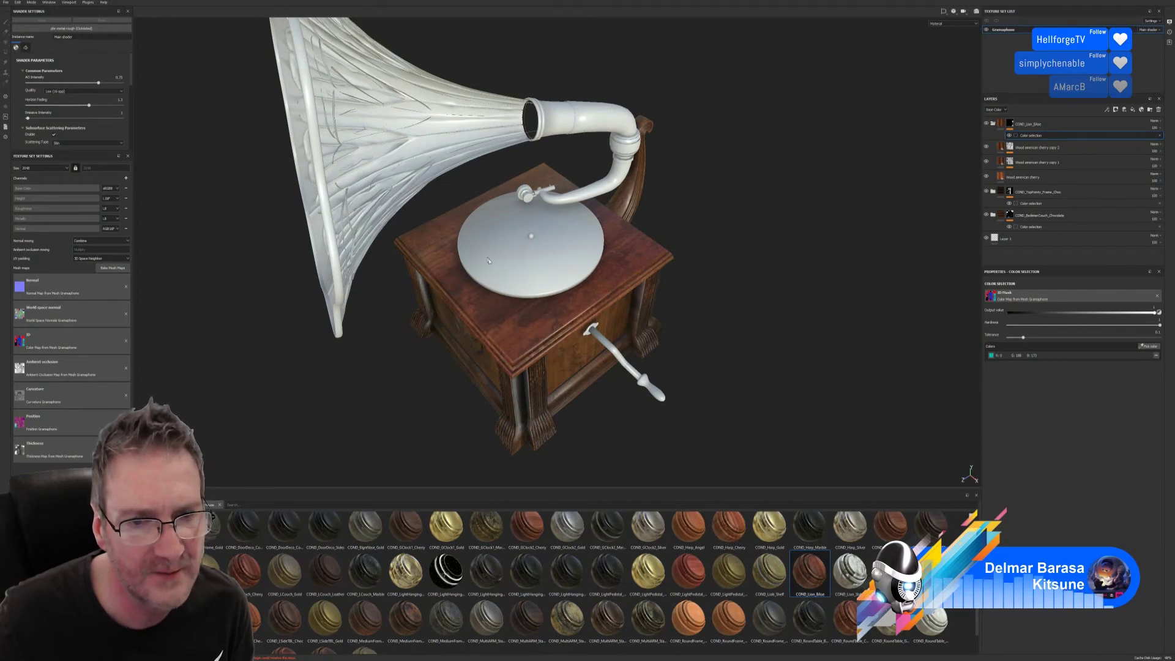
left_click_drag(827, 368, 805, 320, "alt")
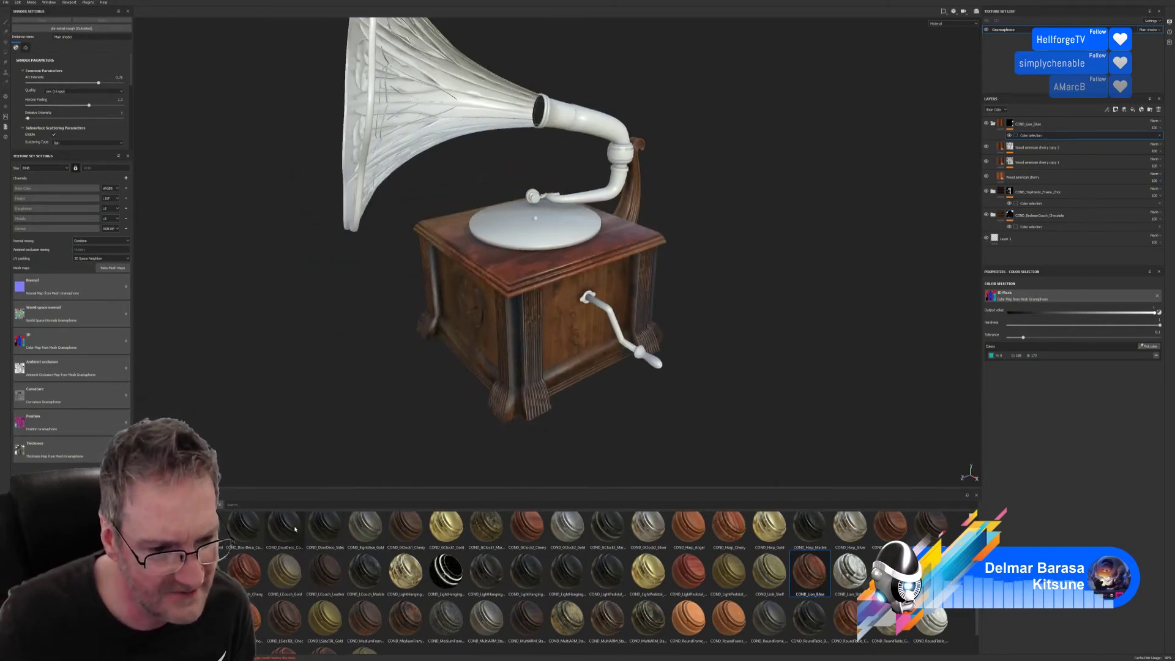
Step: Browse the COND_ shelf materials, then switch the shelf to the built-in library materials
mouse_move(294, 529)
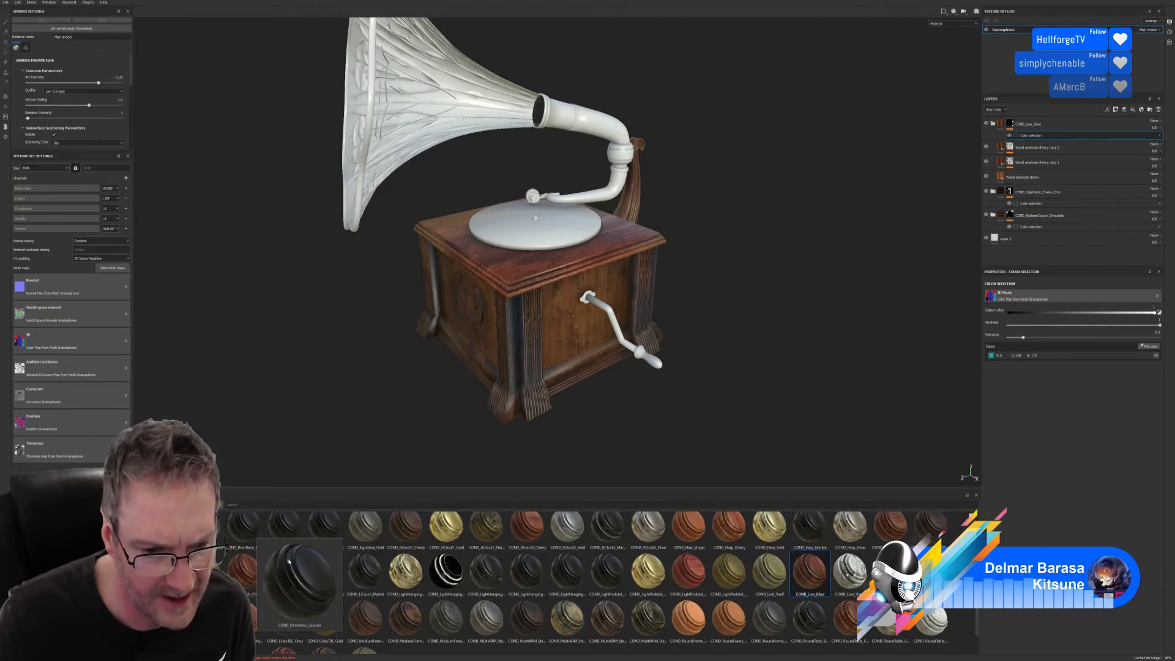
mouse_move(447, 577)
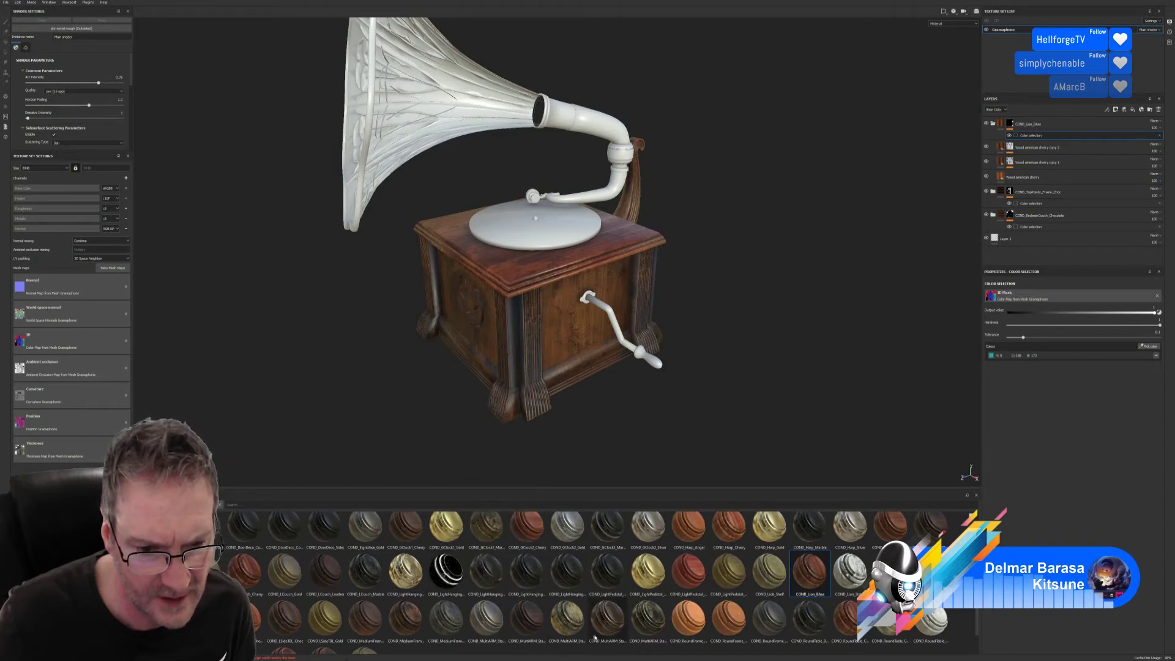
mouse_move(607, 631)
mouse_move(494, 576)
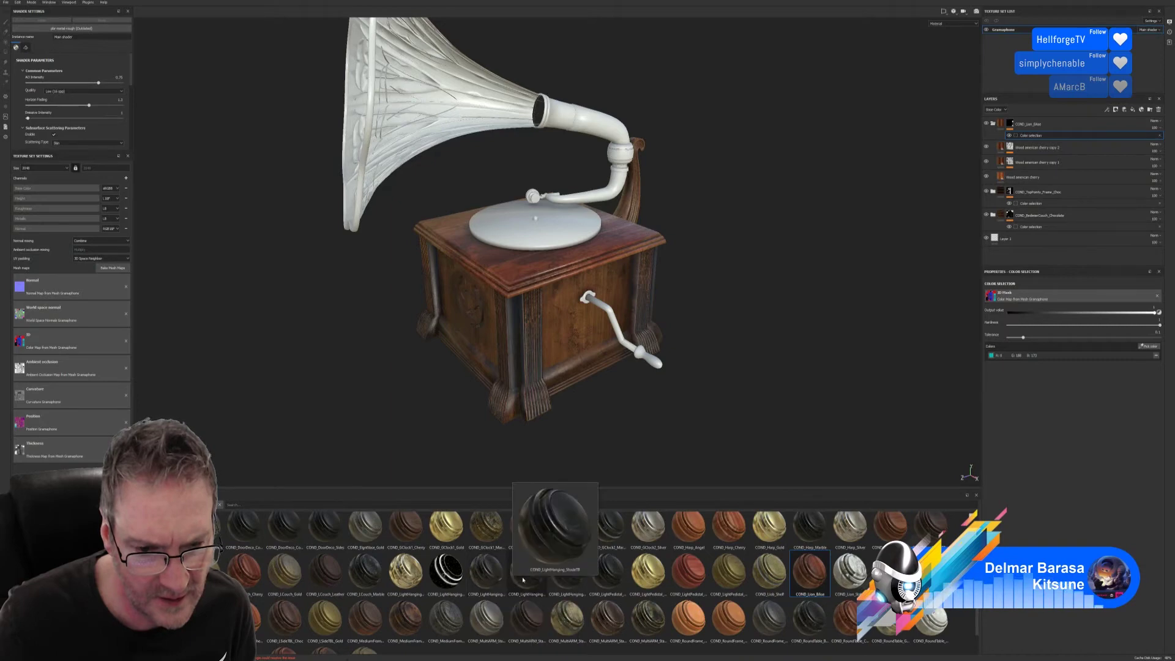
mouse_move(575, 586)
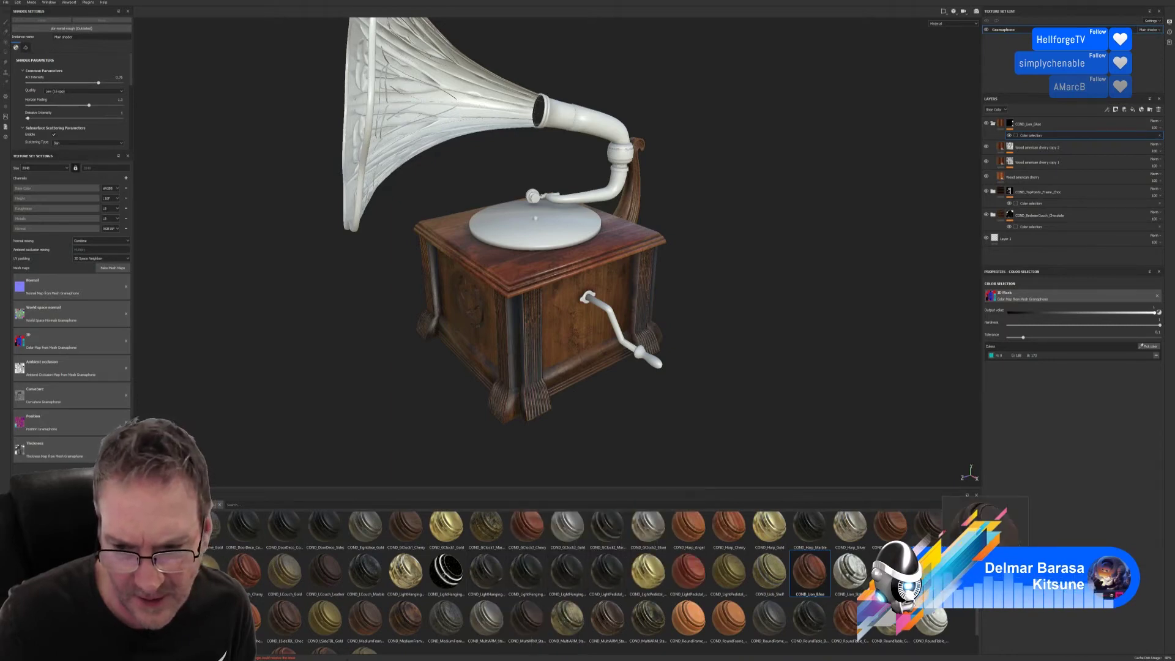
scroll(575, 587, "down", 1)
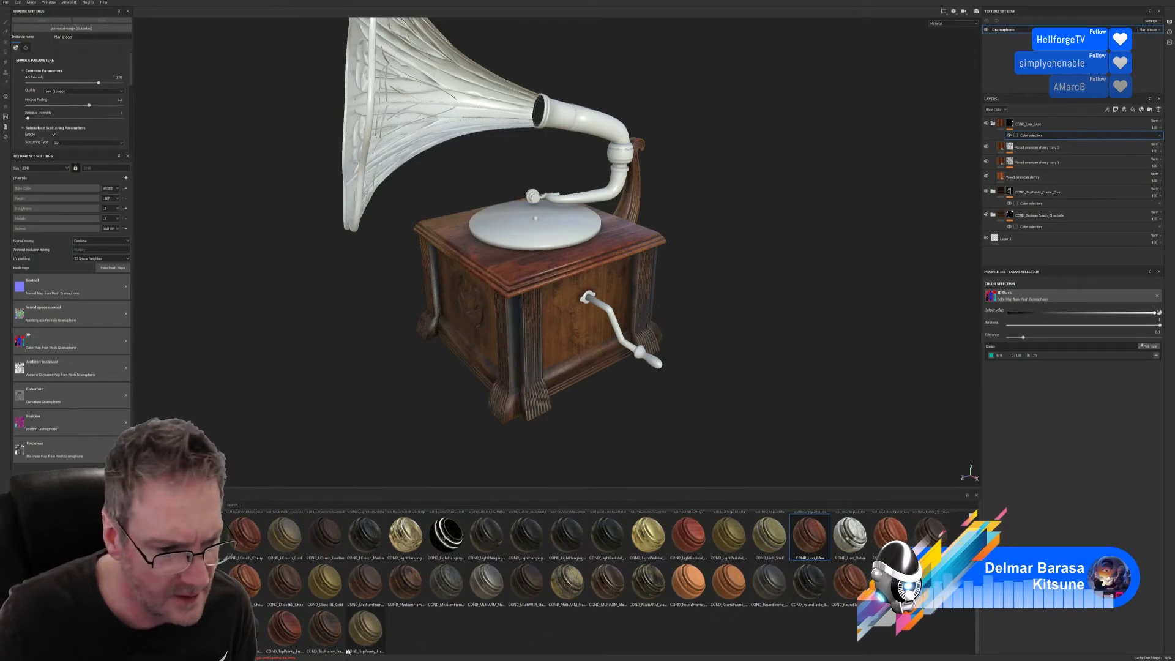
mouse_move(256, 644)
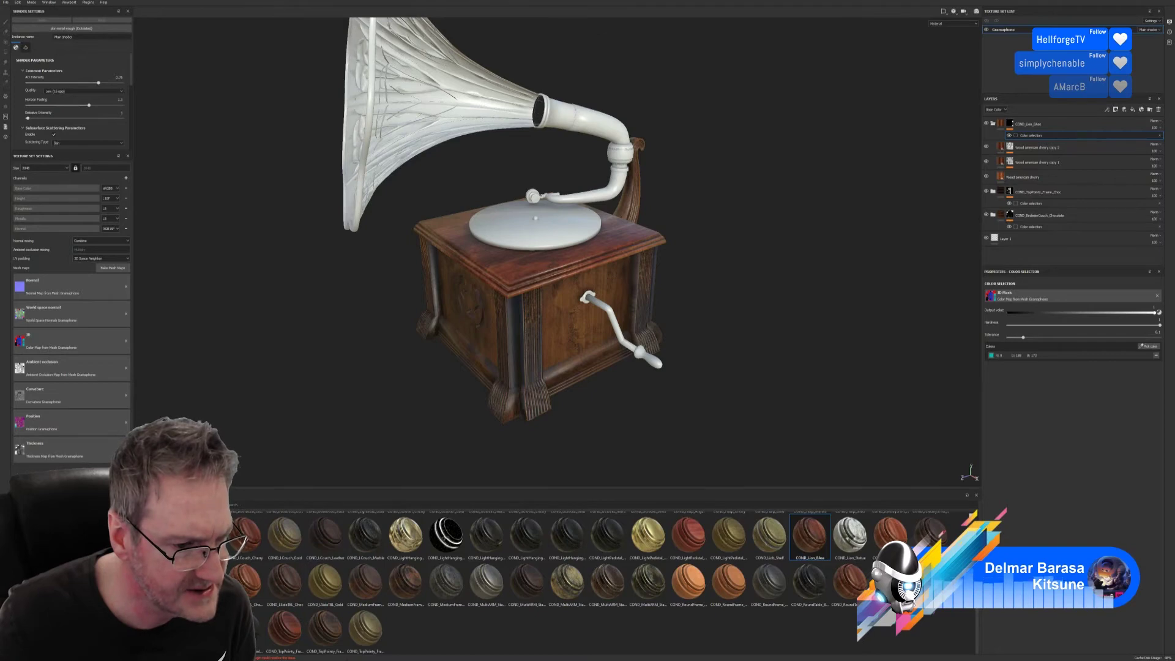
left_click(221, 656)
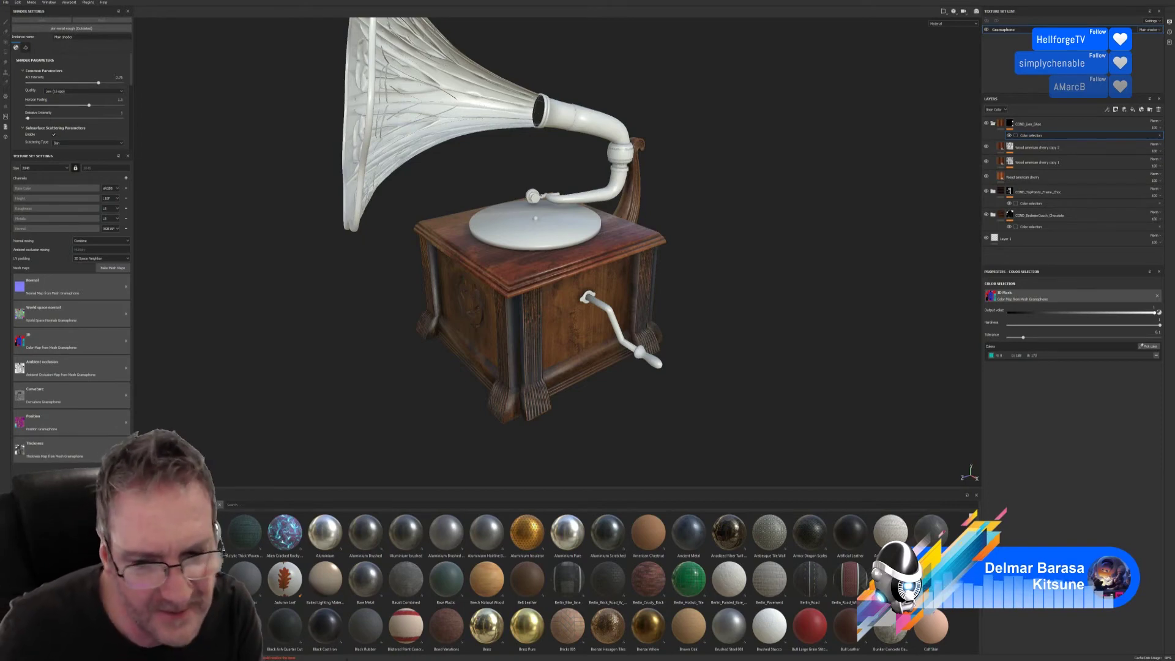
Step: Scroll the library materials down to Industrial Rubber
scroll(587, 581, "down", 3)
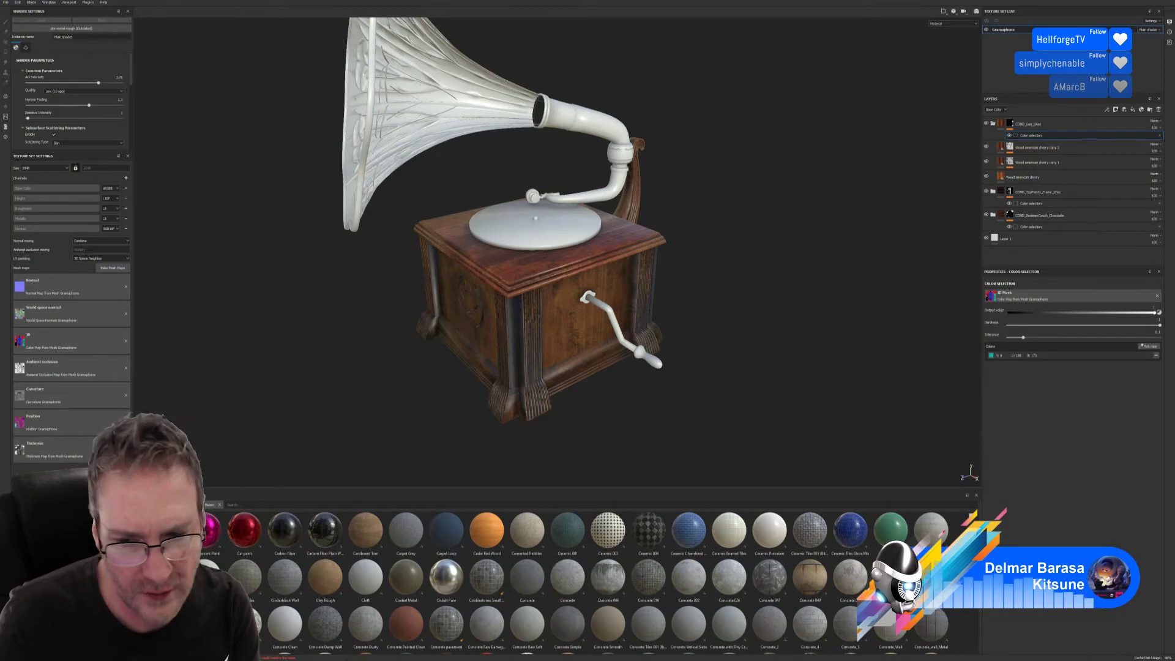
scroll(587, 581, "down", 3)
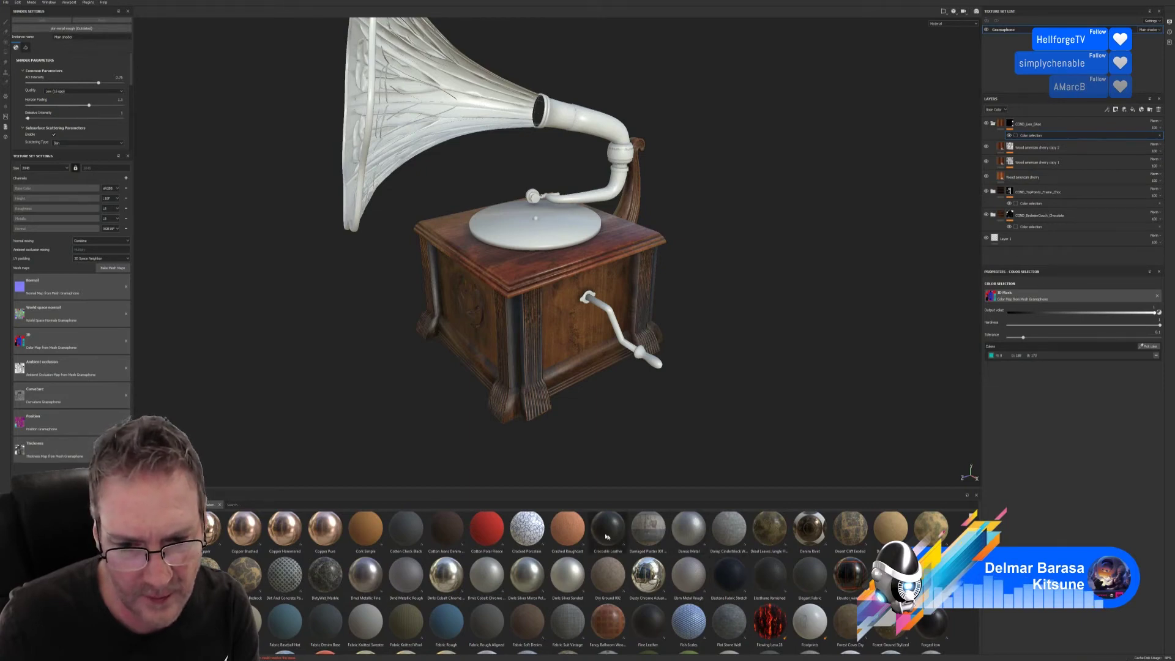
mouse_move(606, 535)
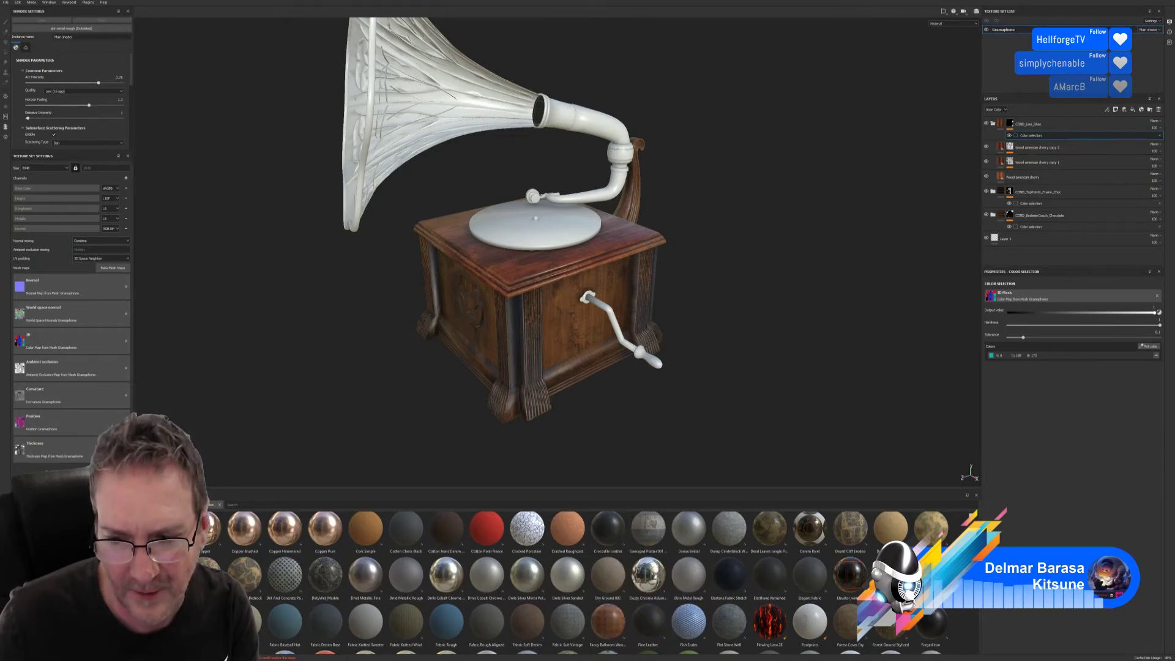
scroll(606, 536, "down", 3)
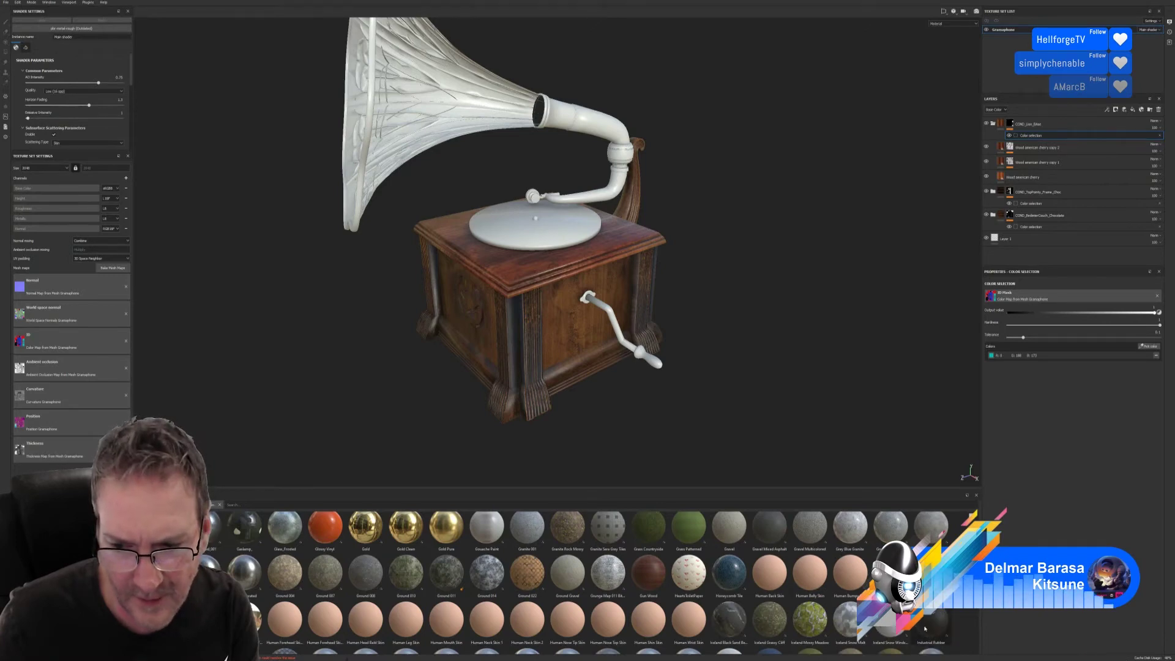
Step: Drop Industrial Rubber on the model and mask it by colour selection to the platter's ID colour
mouse_move(925, 629)
left_click_drag(925, 628, 543, 240)
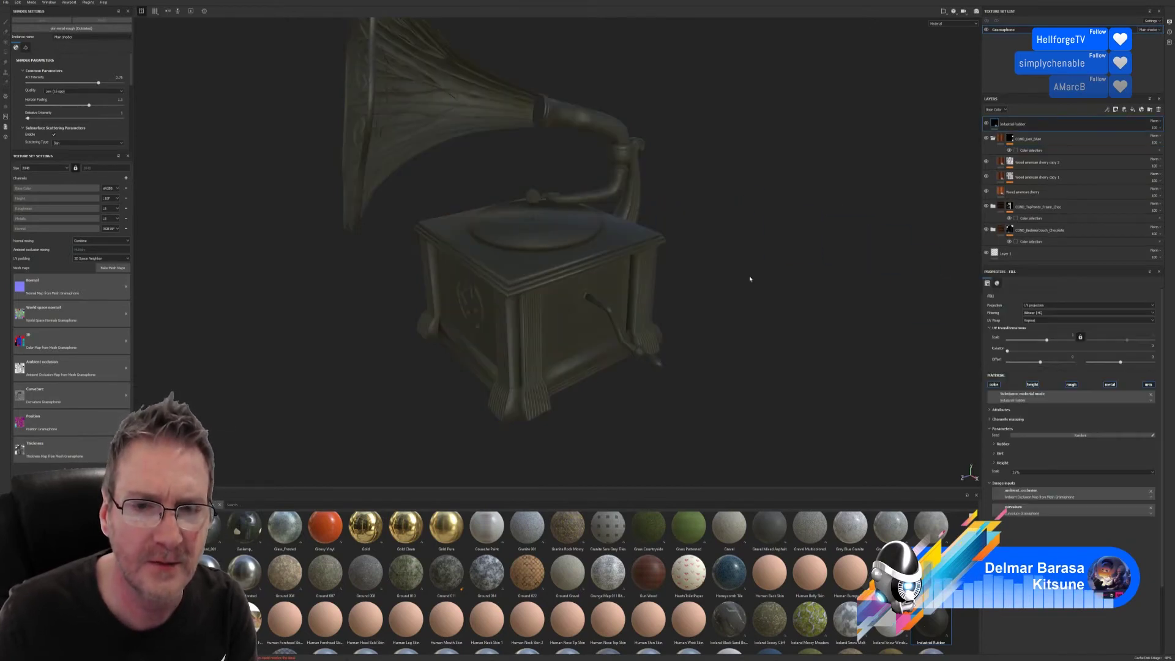
right_click(1149, 125)
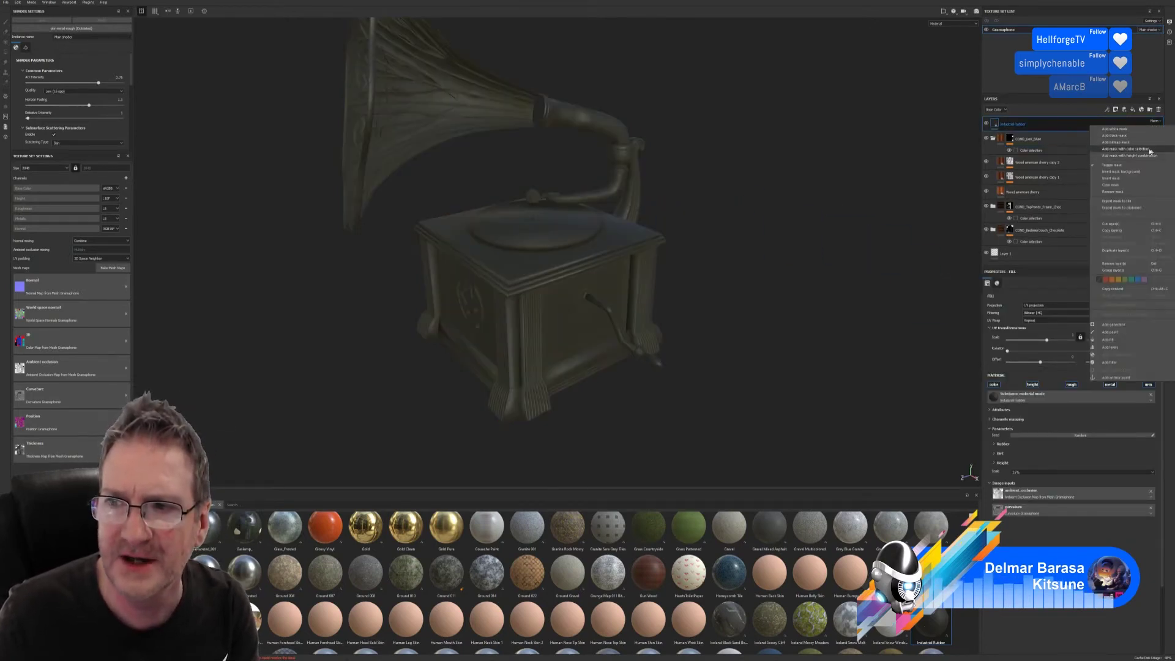
left_click(1149, 150)
left_click(1149, 346)
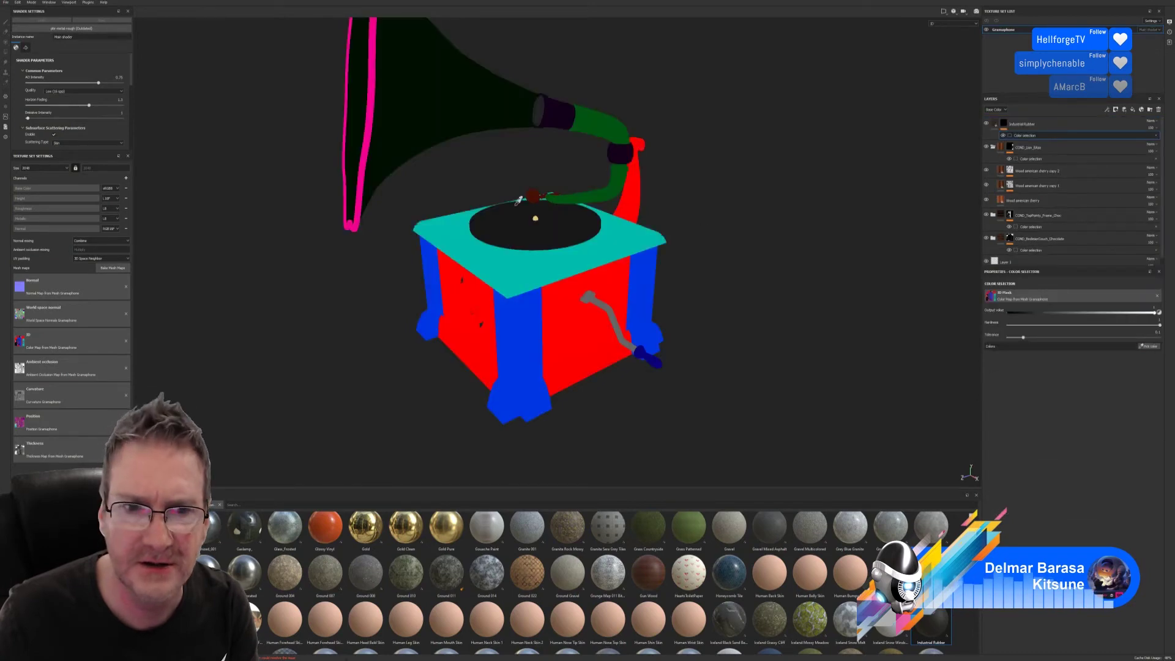
left_click(569, 230)
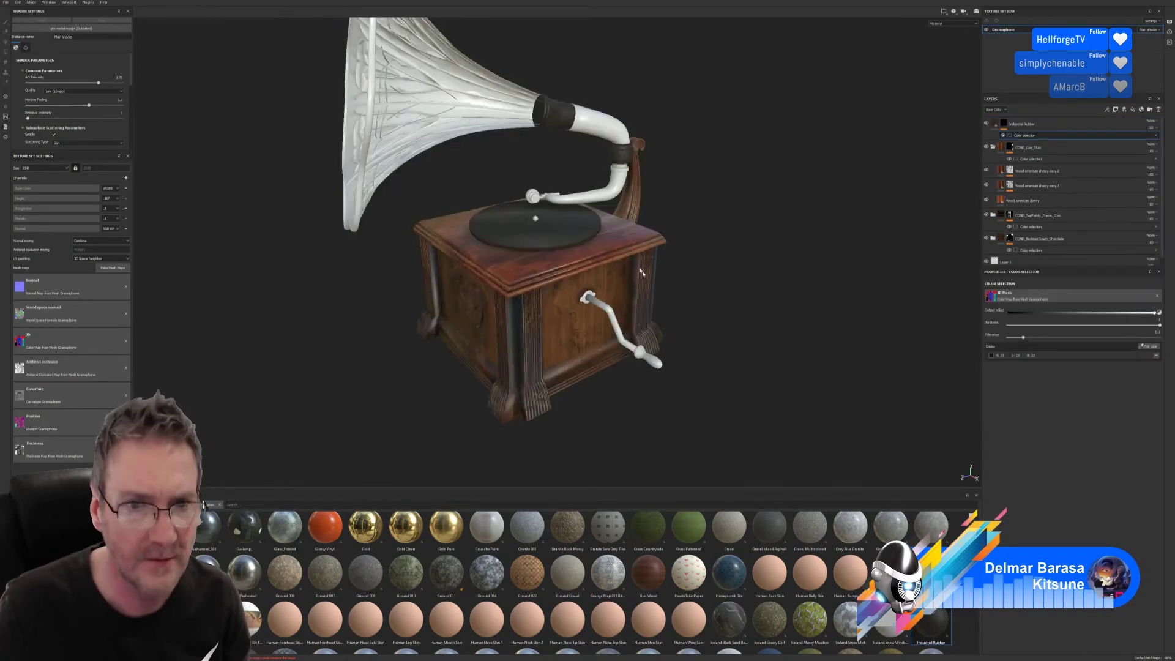
scroll(702, 273, "up", 3)
left_click_drag(539, 257, 397, 191, "alt")
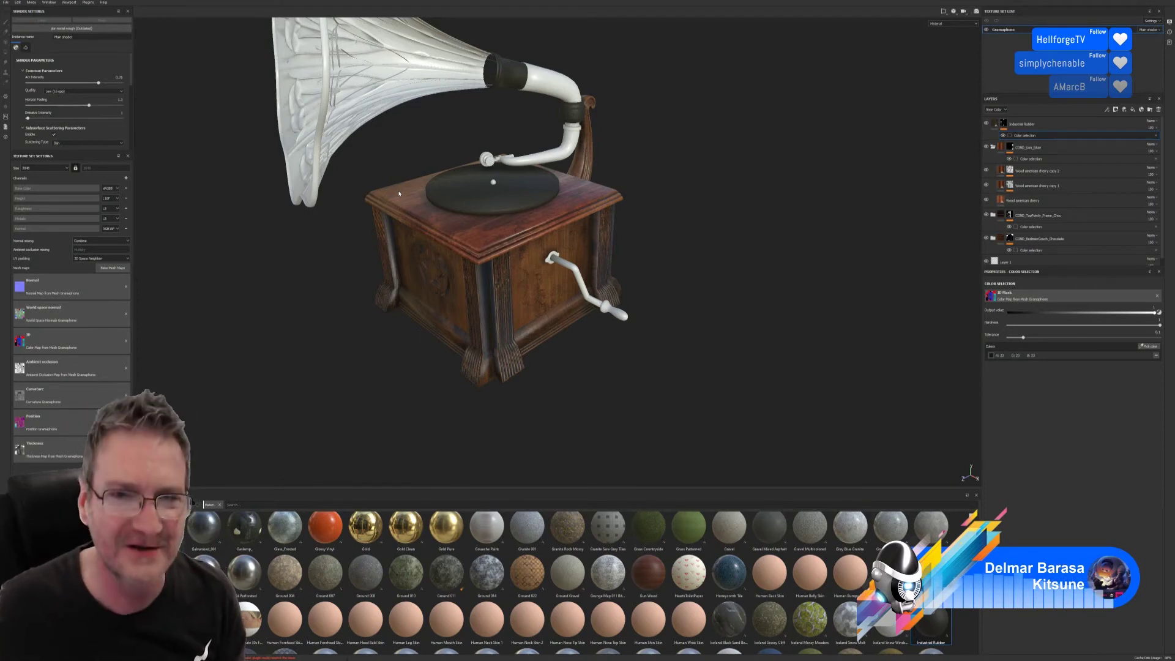
left_click_drag(615, 206, 847, 222, "alt")
left_click(1003, 126)
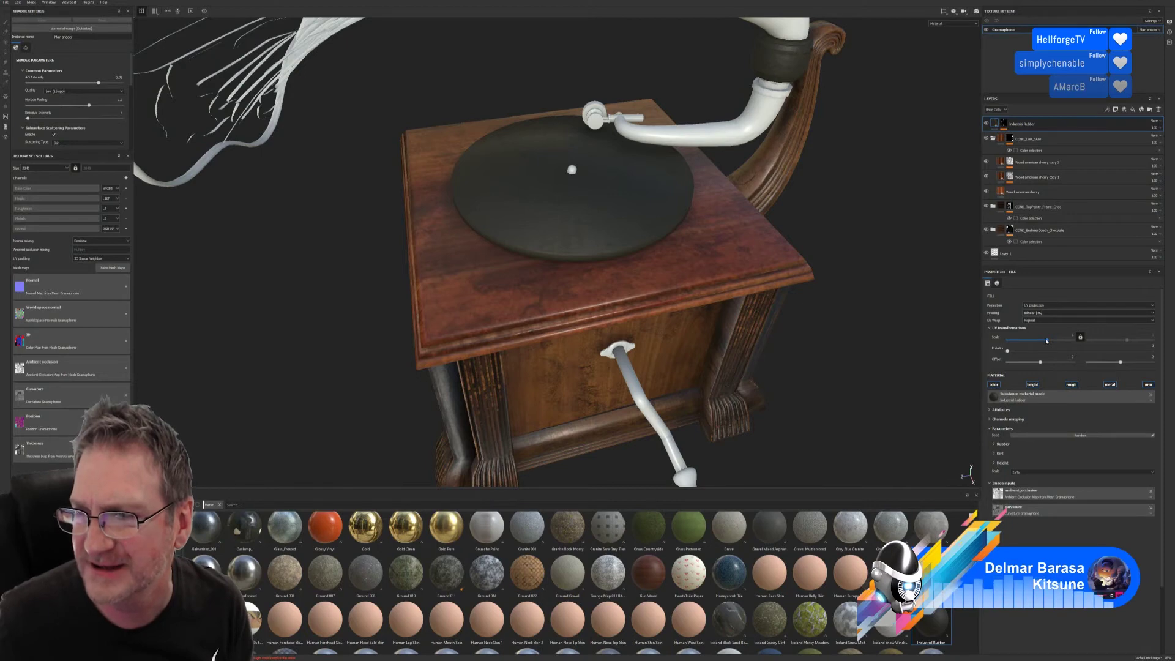
left_click_drag(673, 306, 708, 309, "alt")
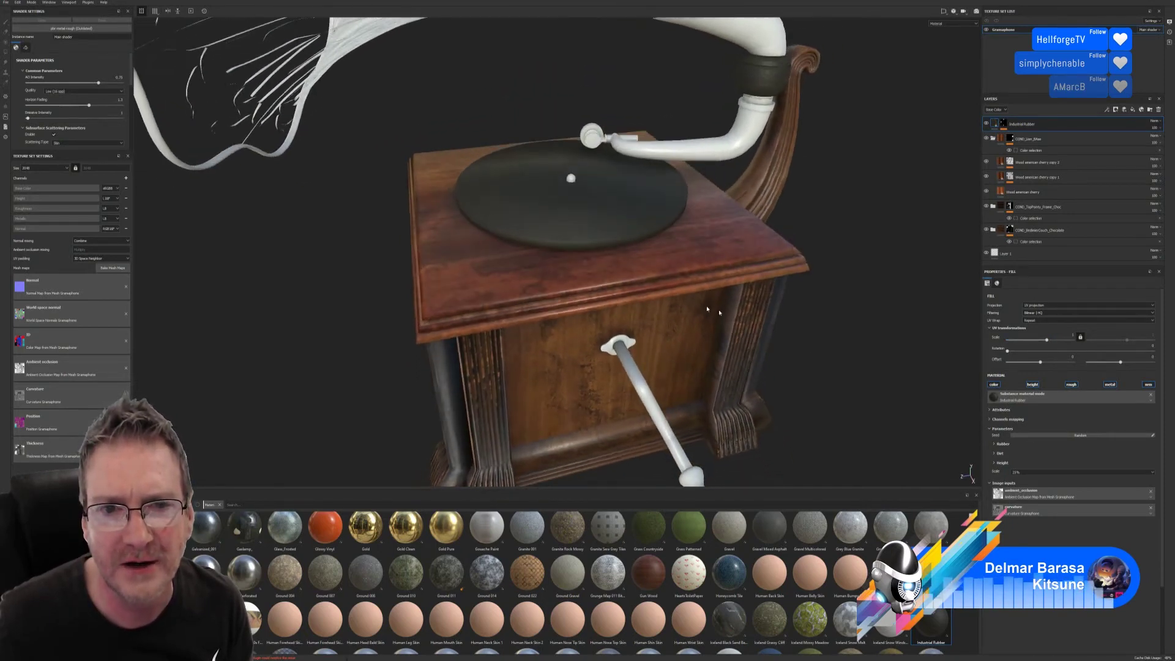
left_click_drag(1046, 341, 1048, 342)
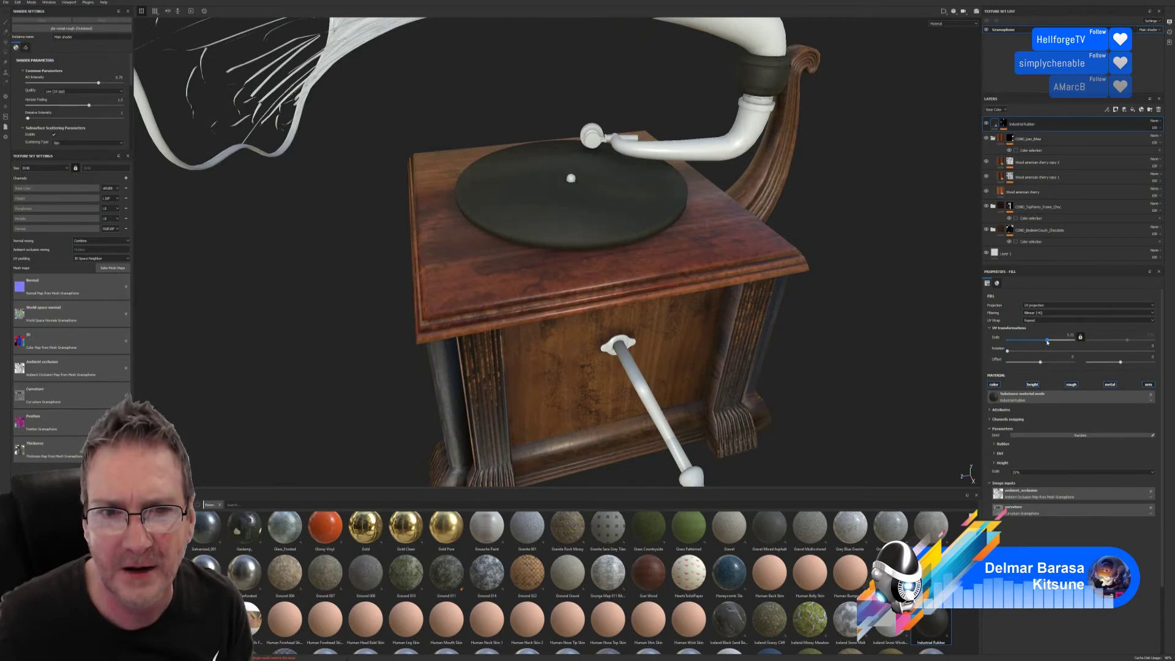
left_click_drag(654, 300, 724, 328, "alt")
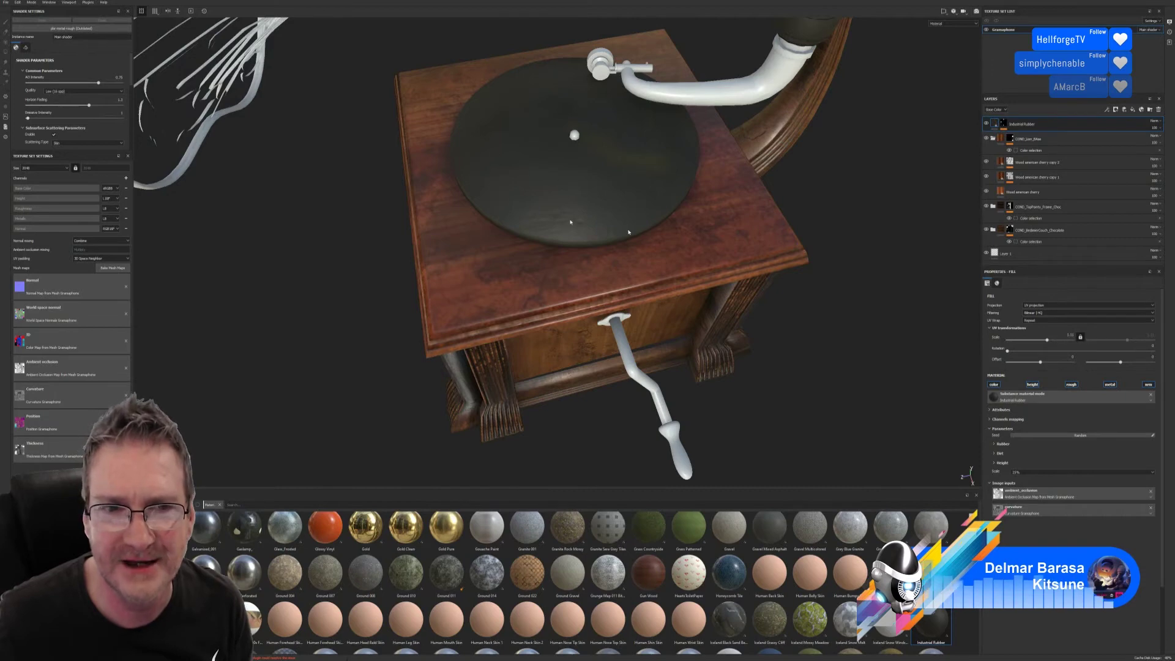
left_click_drag(628, 232, 524, 300, "alt")
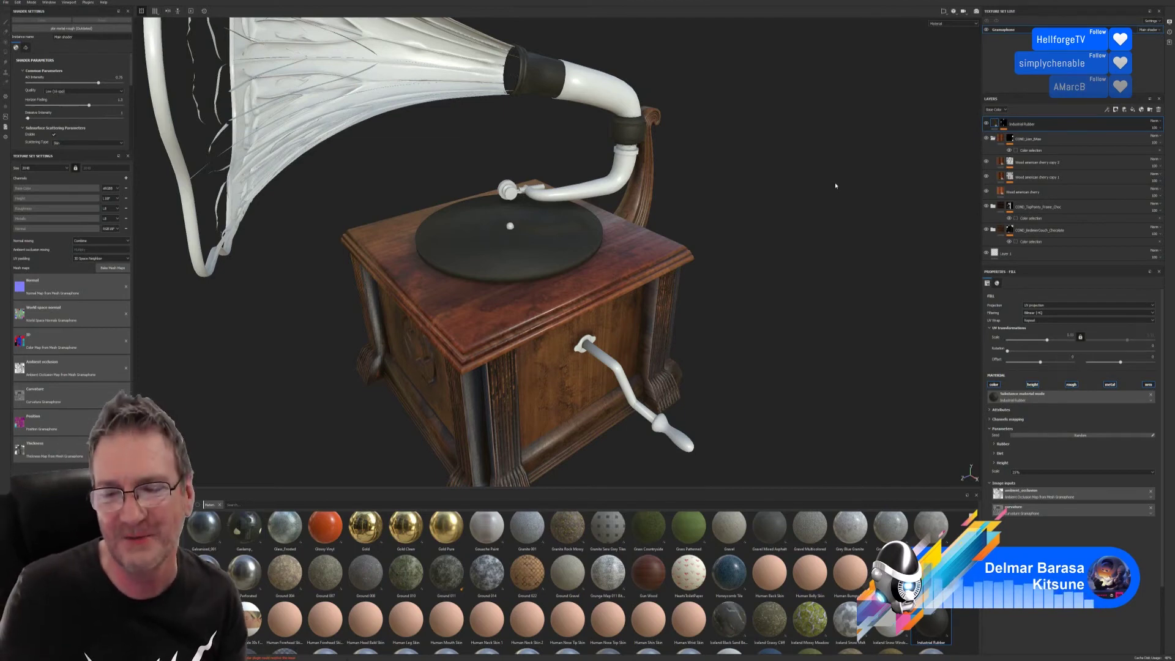
left_click_drag(836, 185, 730, 263, "alt")
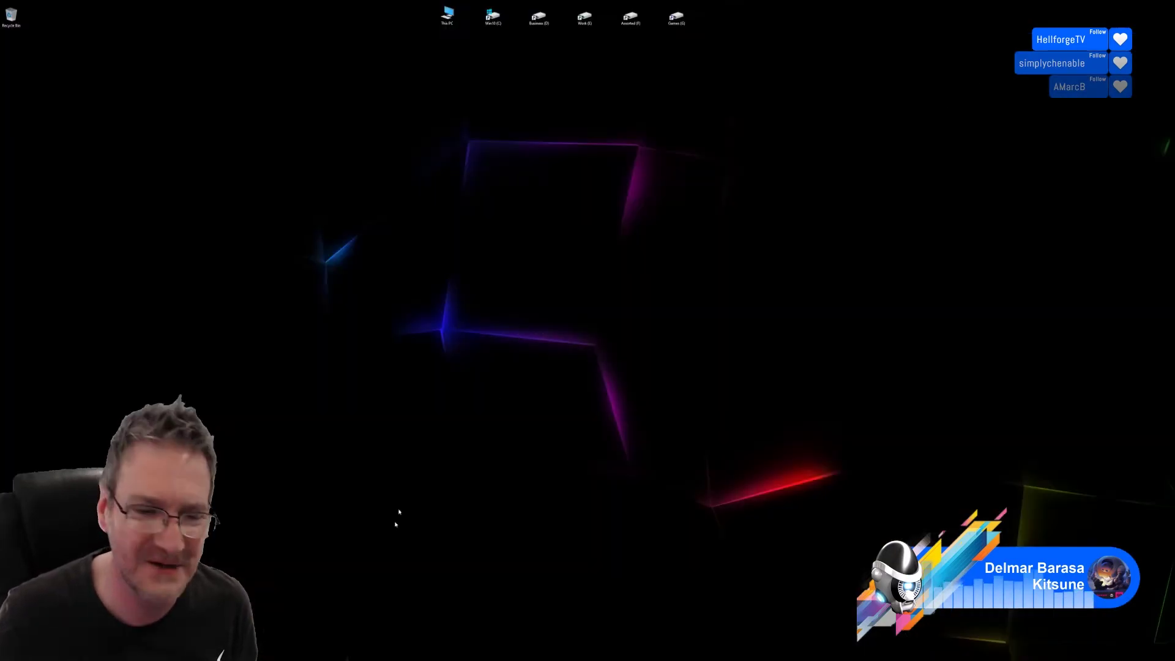
Step: In 3ds Max, select the turntable platter's rim polygons, excluding the horn-support faces
left_click(342, 630)
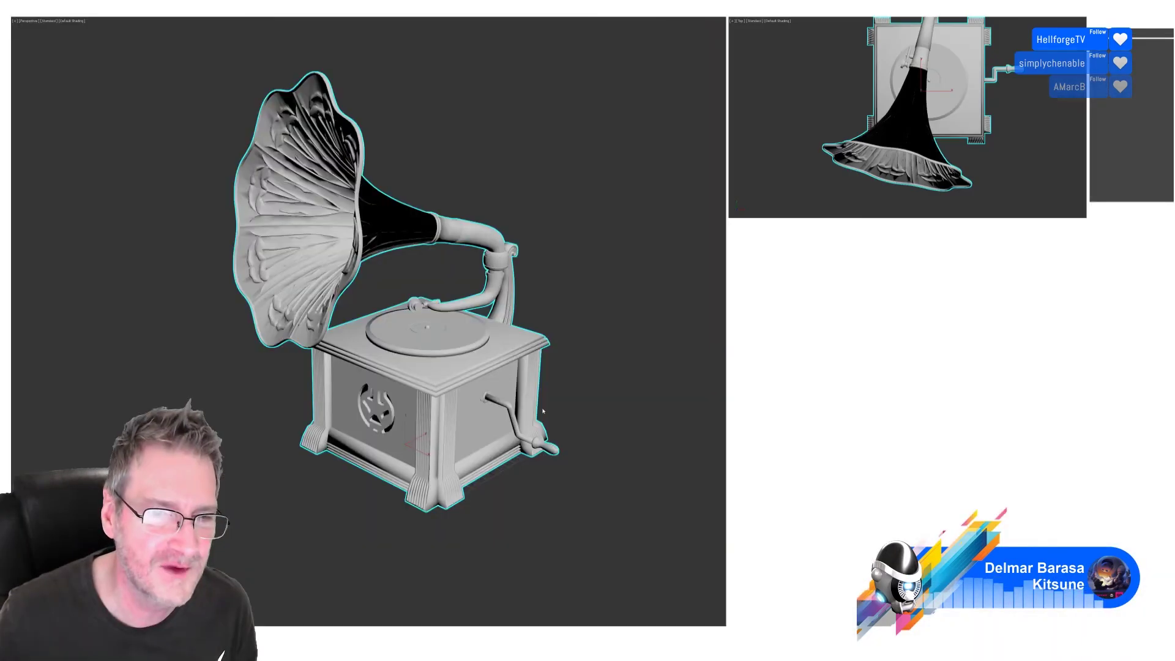
scroll(404, 368, "up", 3)
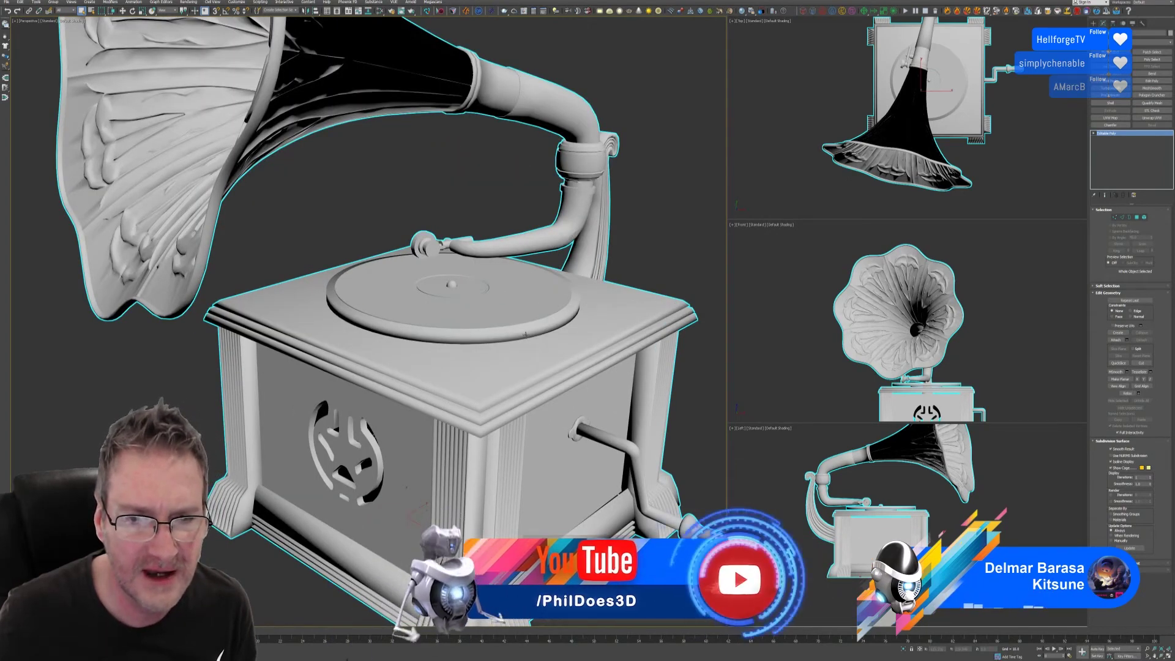
left_click(1144, 217)
left_click(606, 447)
left_click(530, 330)
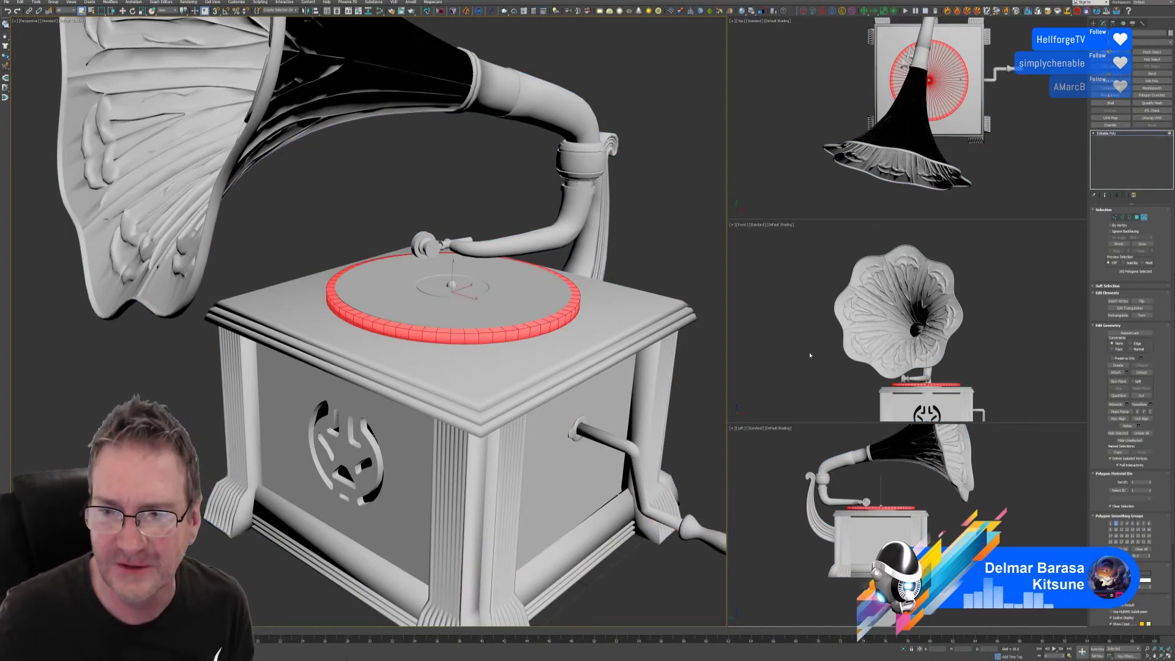
scroll(936, 389, "up", 4)
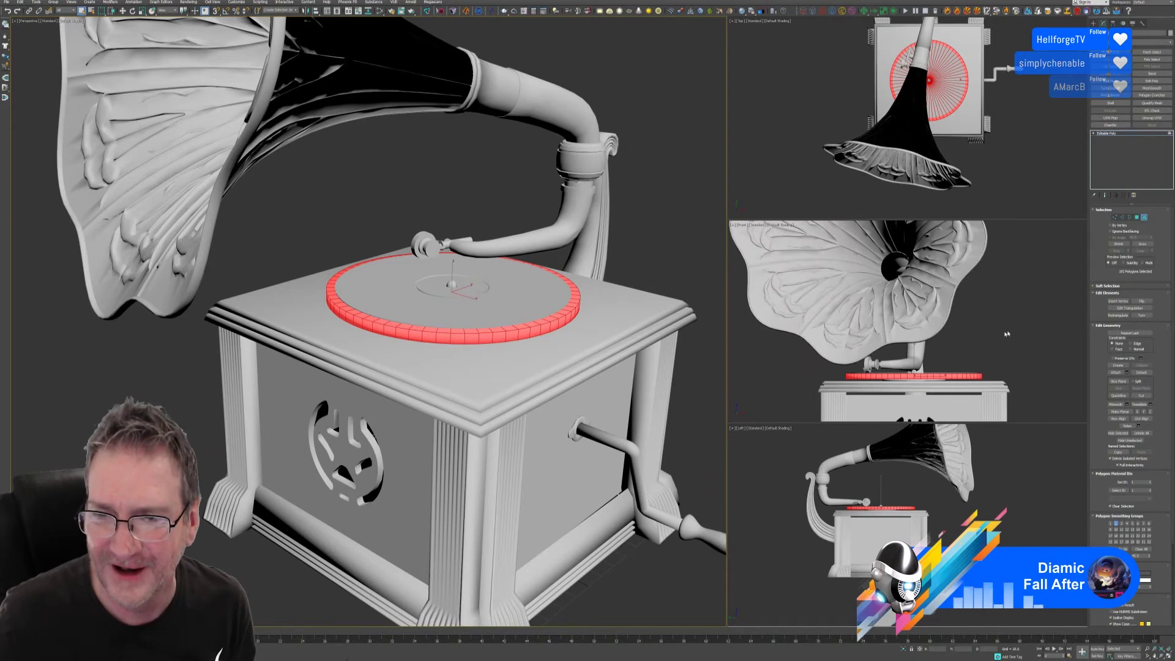
left_click(1137, 217)
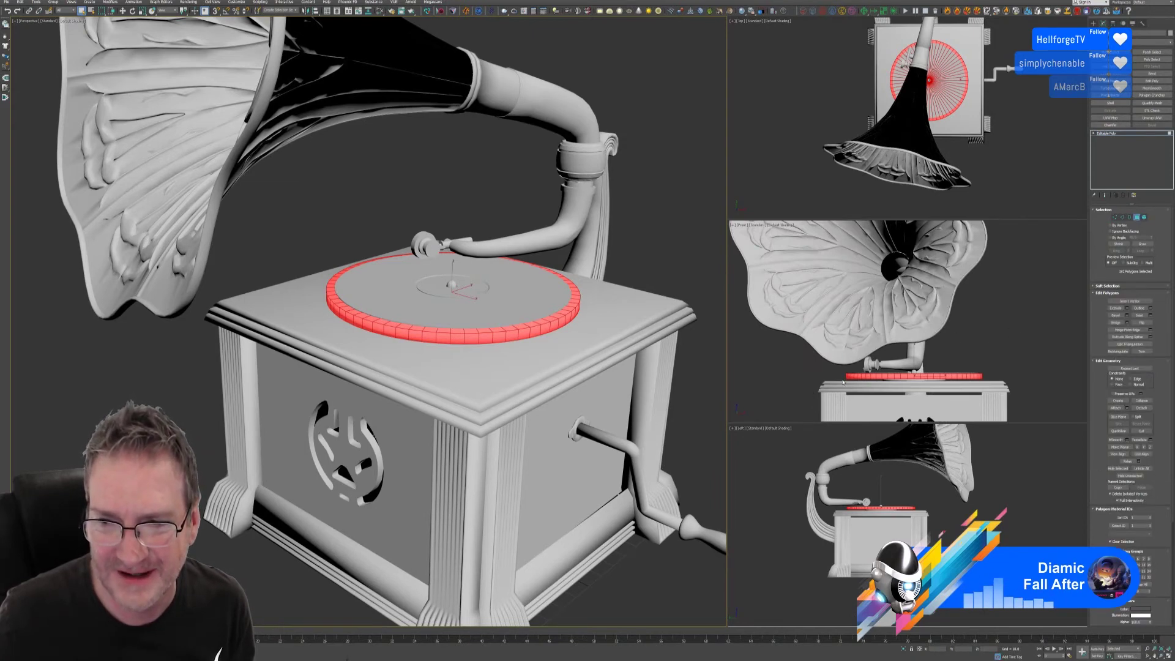
left_click_drag(842, 380, 996, 378)
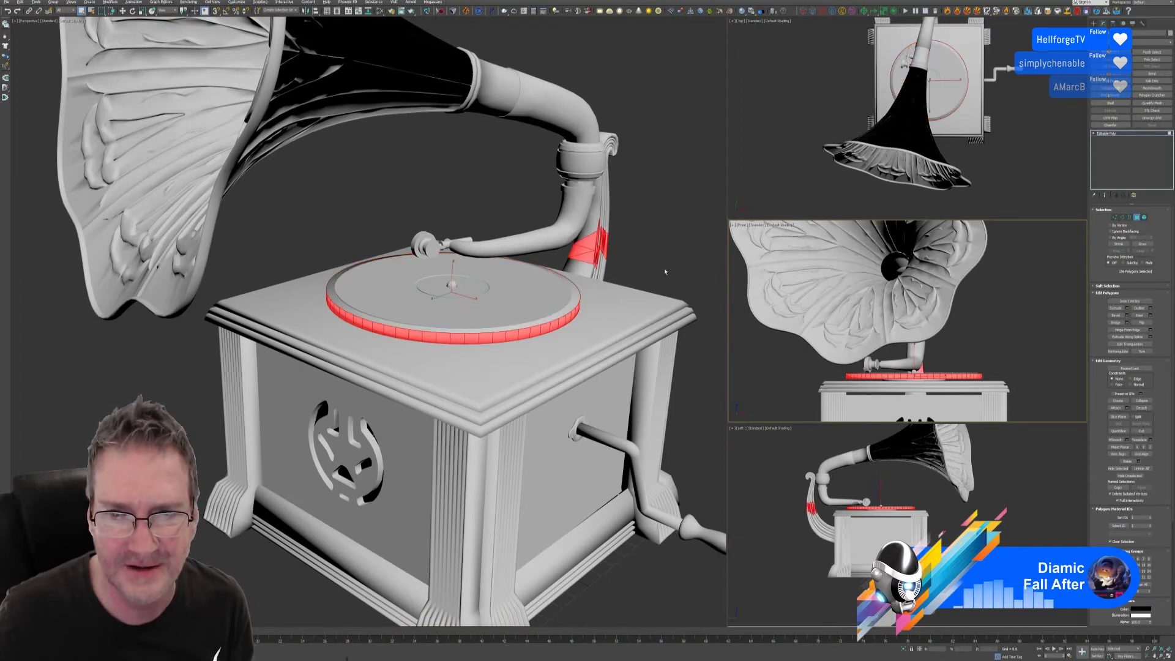
middle_click_drag(666, 272, 697, 237, "alt")
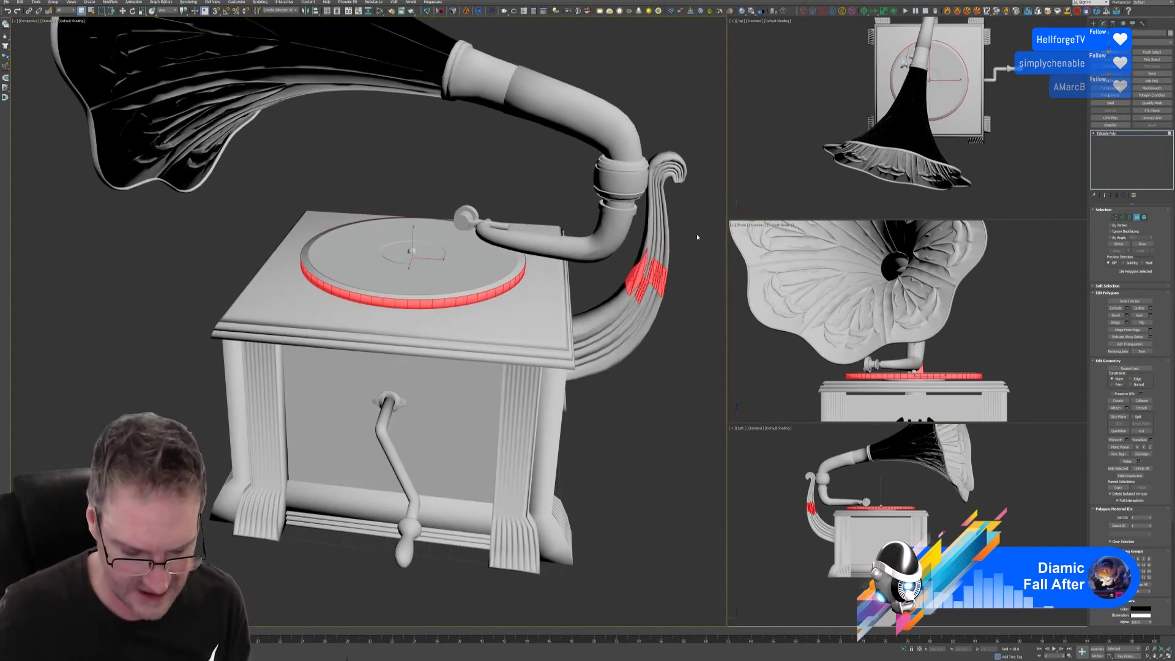
left_click_drag(612, 339, 612, 343, "alt")
mouse_move(607, 377)
middle_mouse_down("alt")
mouse_move(600, 393)
mouse_move(615, 428)
mouse_move(623, 380)
middle_mouse_up("alt")
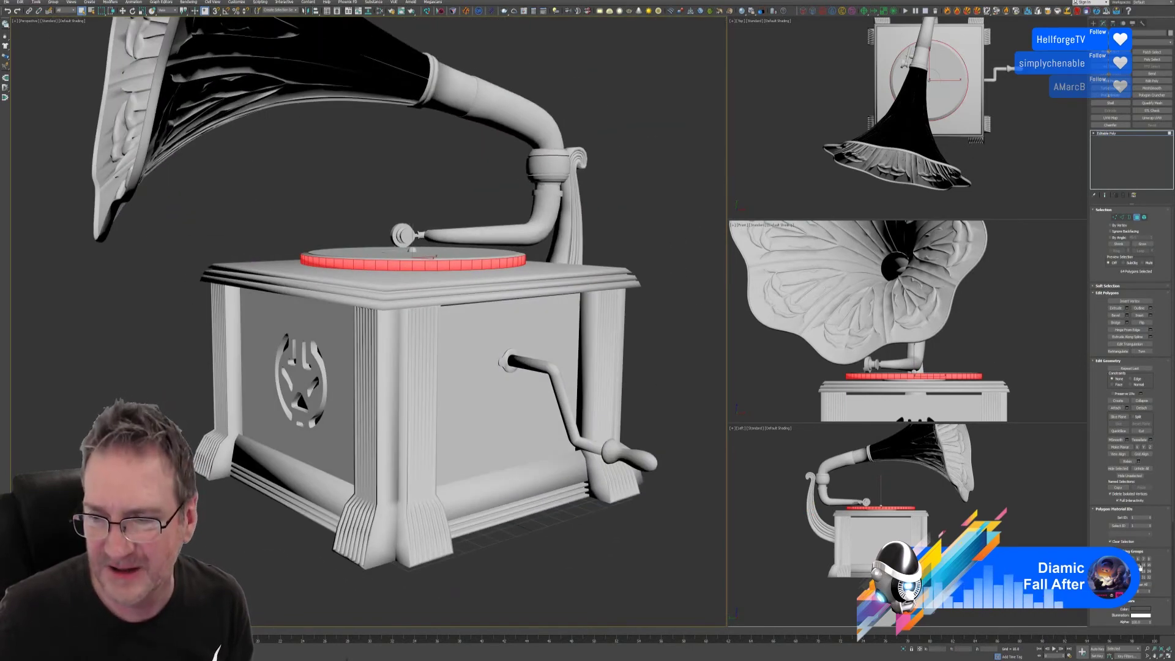
Step: Give the selected rim polygons a light pink vertex colour and return to object level
left_click(1141, 609)
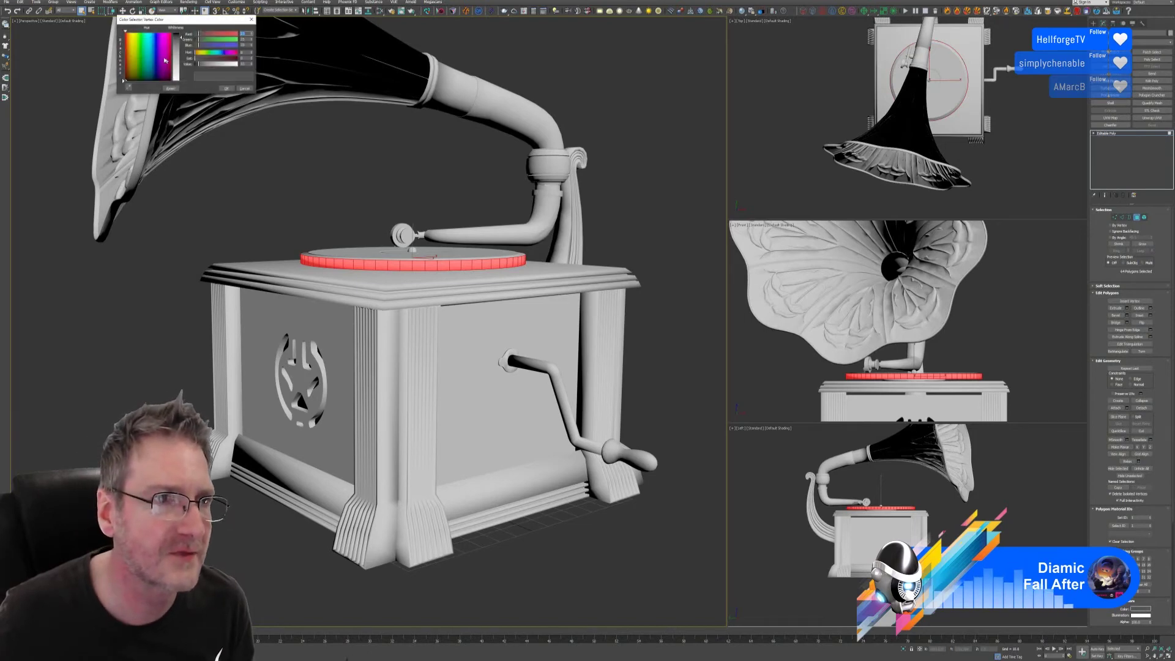
left_click(164, 51)
left_click_drag(178, 38, 179, 51)
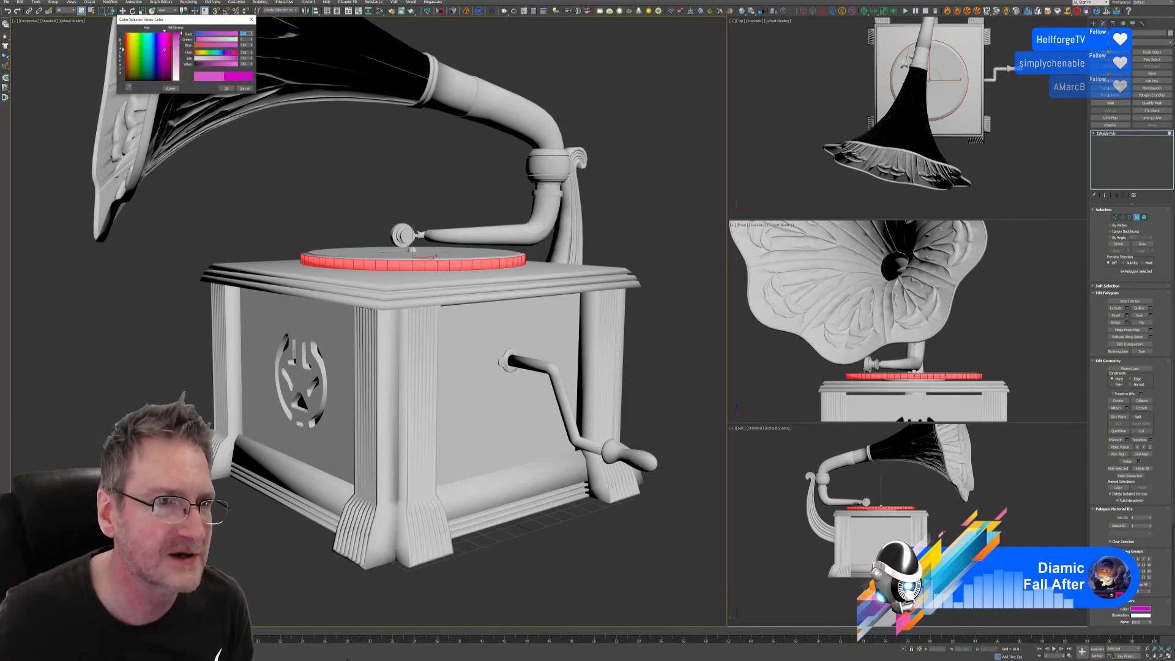
left_click(226, 88)
left_click(1137, 218)
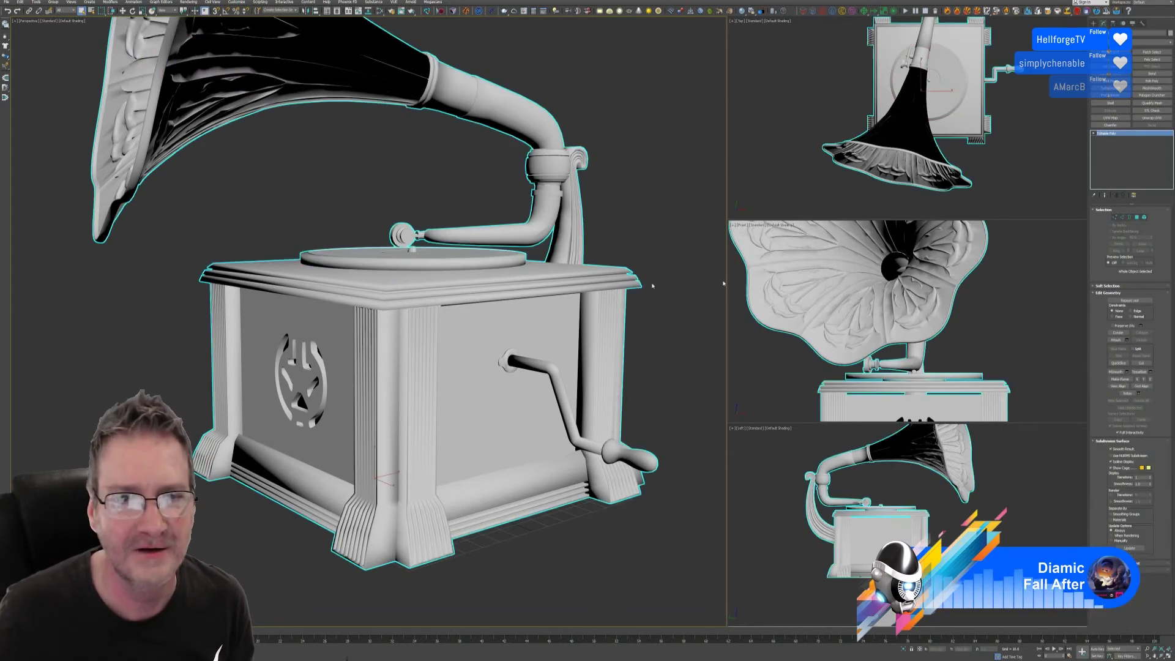
scroll(380, 288, "down", 3)
mouse_move(380, 288)
middle_mouse_down("alt")
mouse_move(361, 286)
mouse_move(383, 285)
middle_mouse_up("alt")
scroll(383, 285, "up", 1)
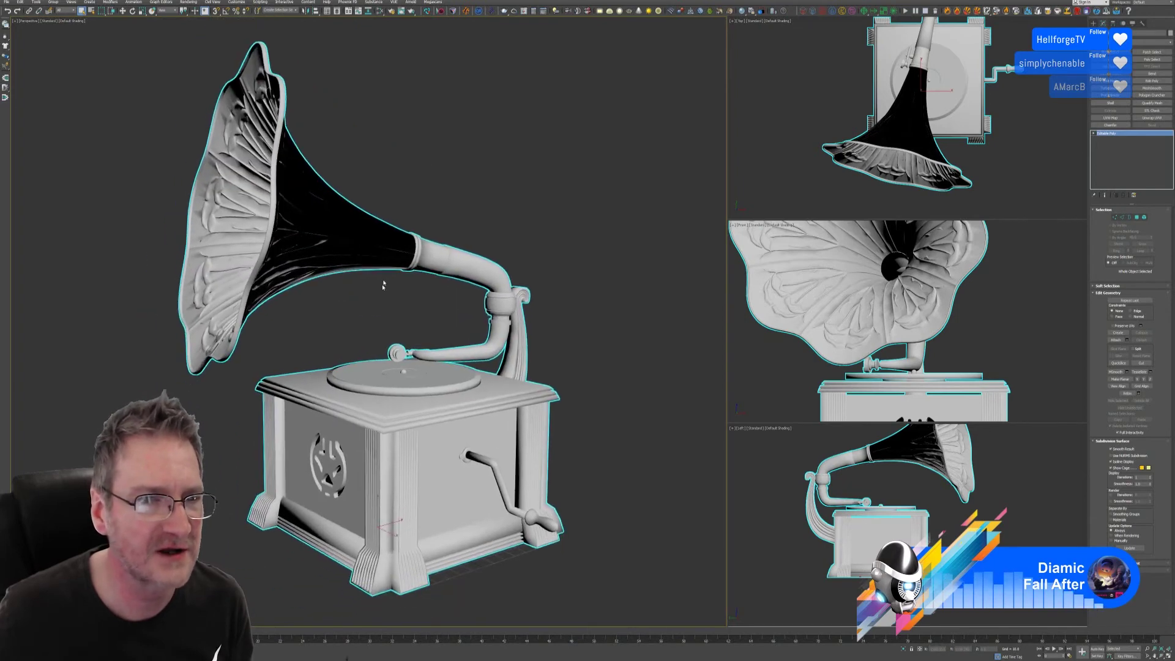
Step: Export the gramophone over the existing export file and switch back to Substance 3D Painter
left_click(6, 1)
mouse_move(36, 96)
left_click(86, 98)
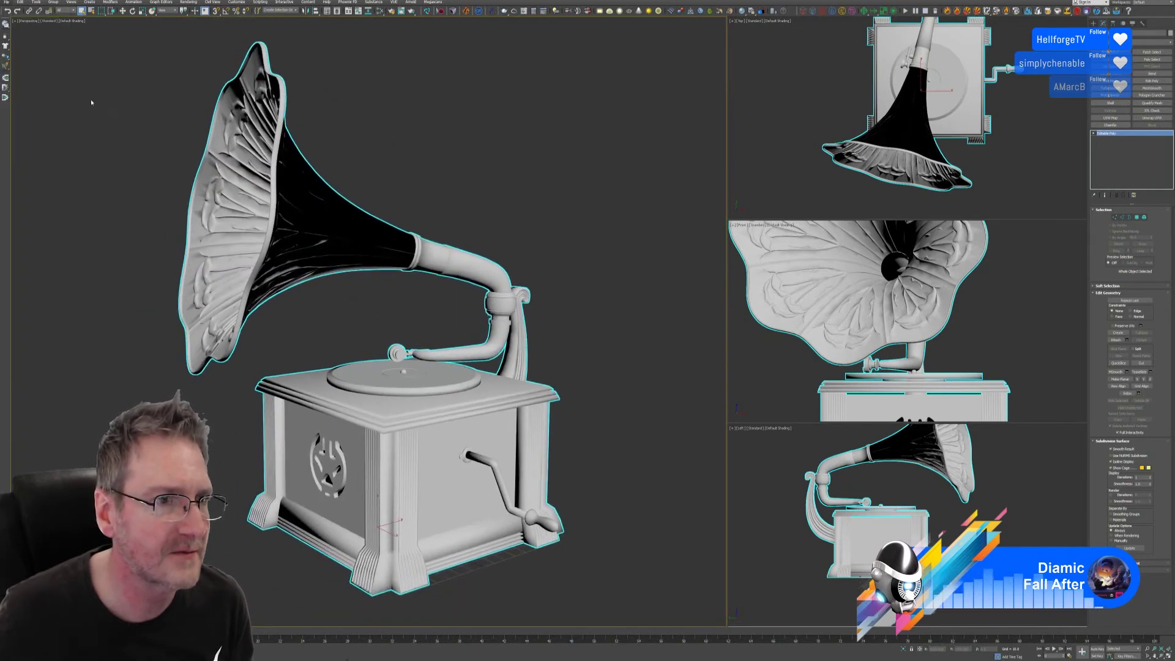
key("Return")
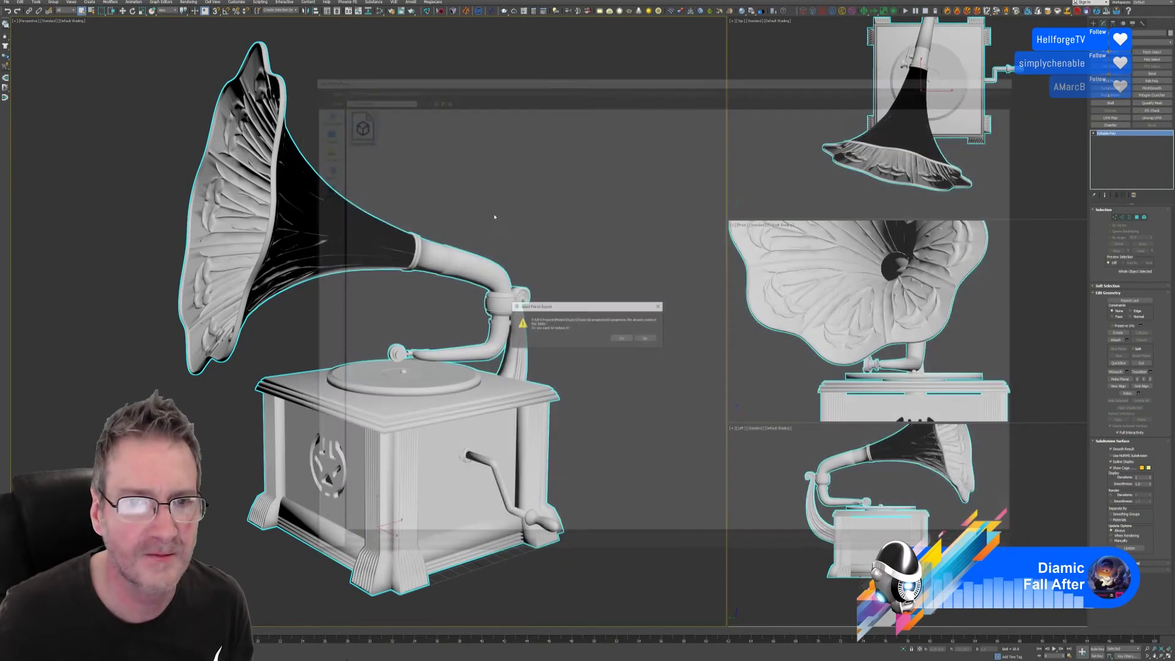
left_click(625, 337)
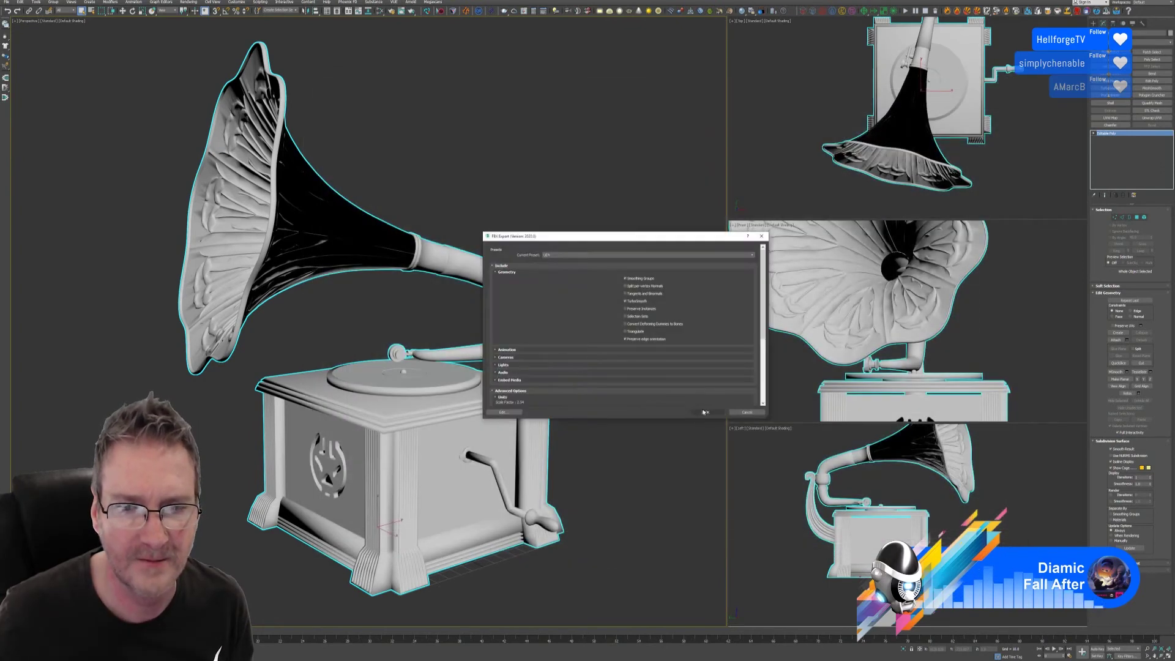
key("alt+Tab")
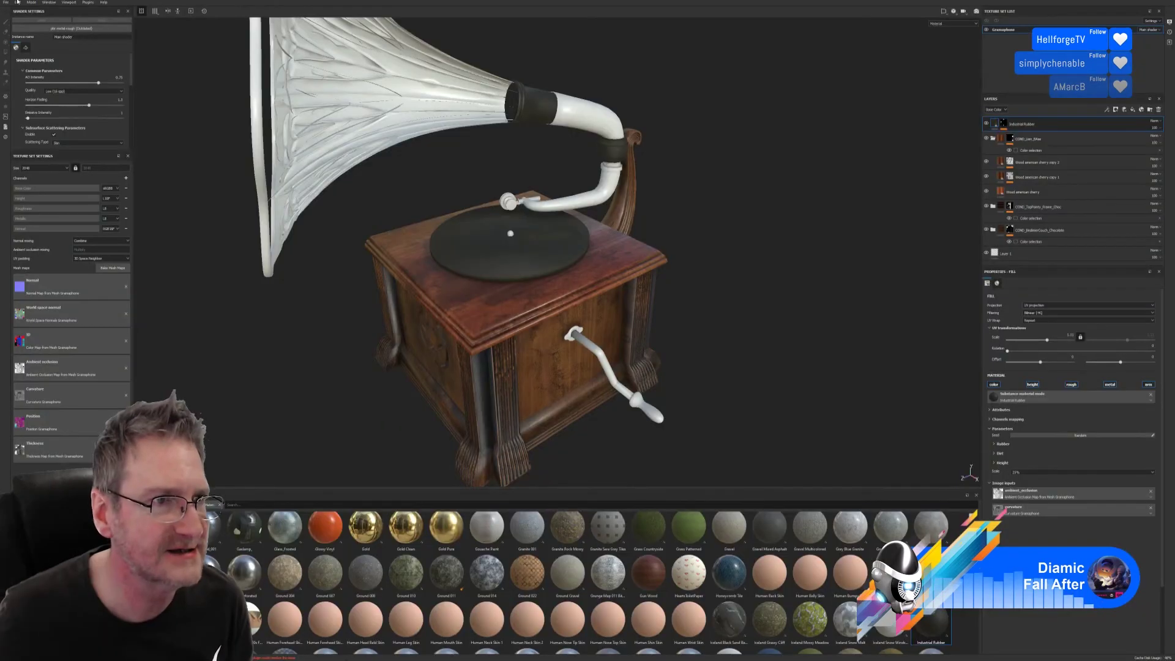
Step: Save the project as 'Gramaph' inside the Gramaphone folder using Save As
left_click(6, 2)
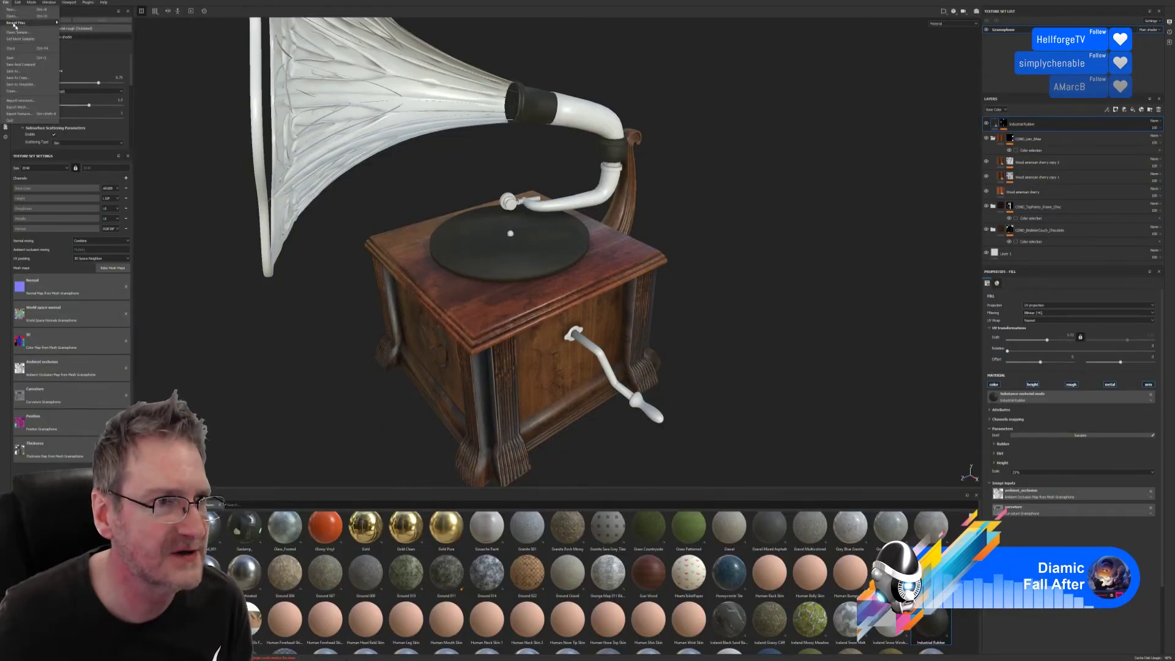
left_click(16, 71)
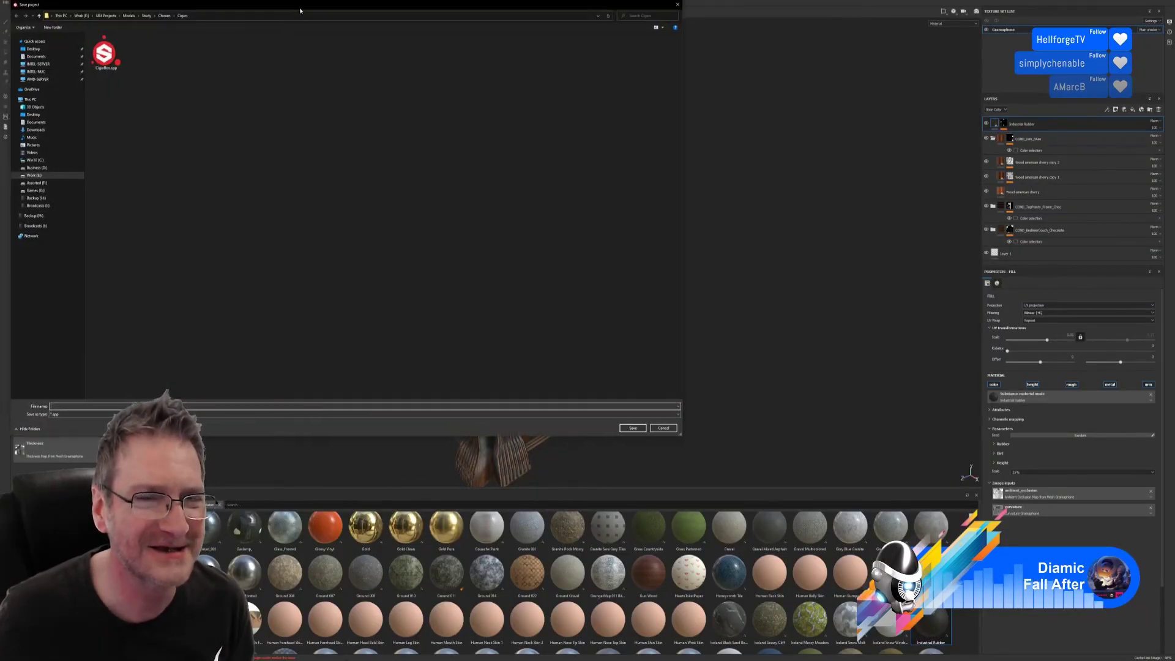
left_click_drag(299, 11, 553, 101)
left_click(418, 106)
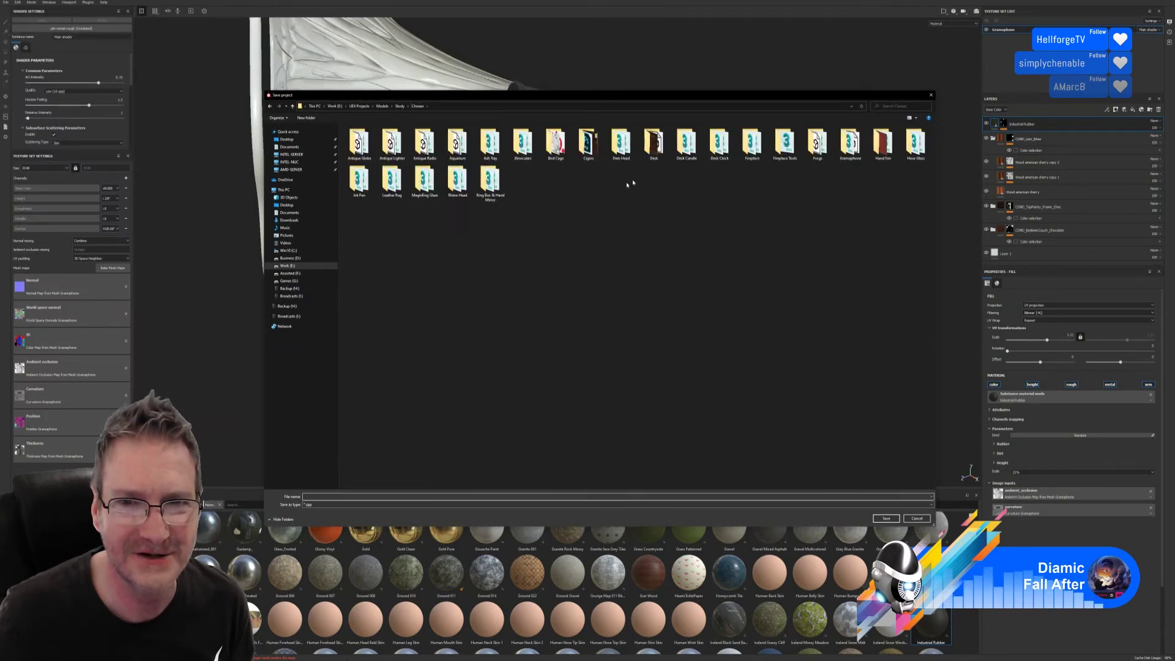
double_click(850, 142)
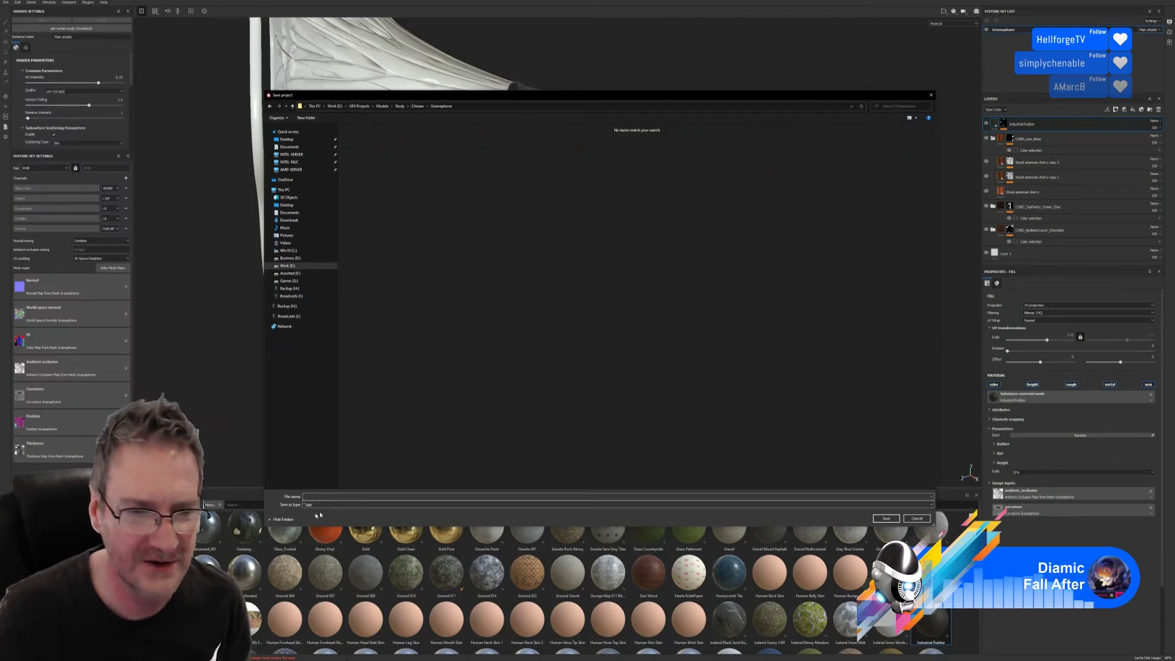
type("Gramaphone")
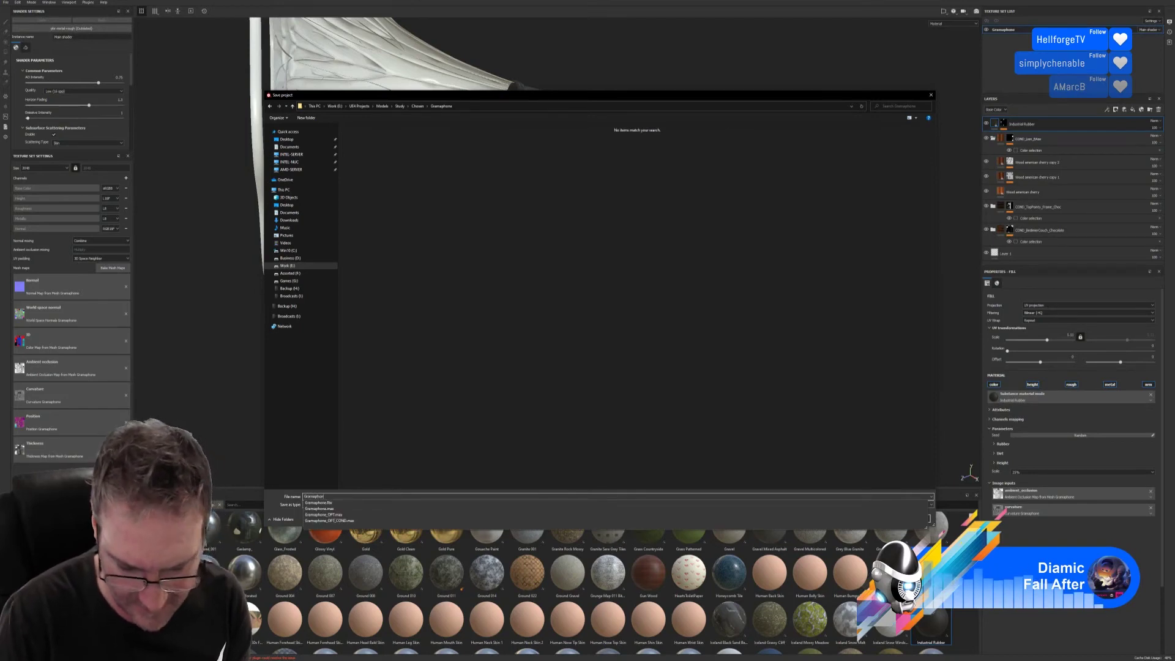
key("Return")
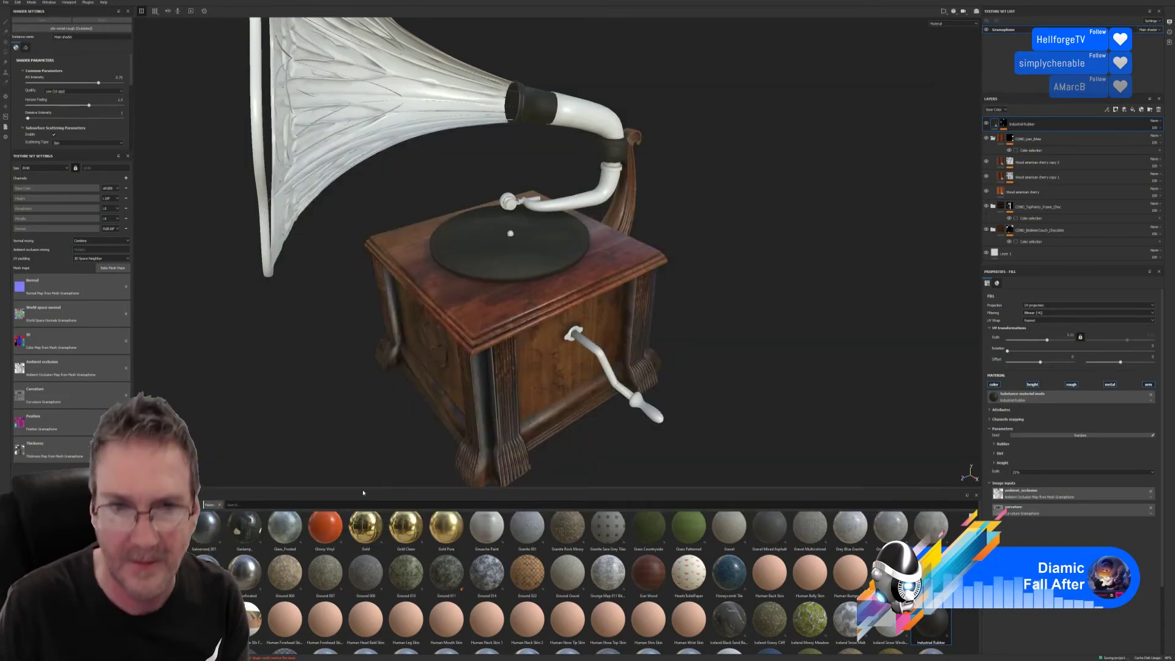
left_click(22, 2)
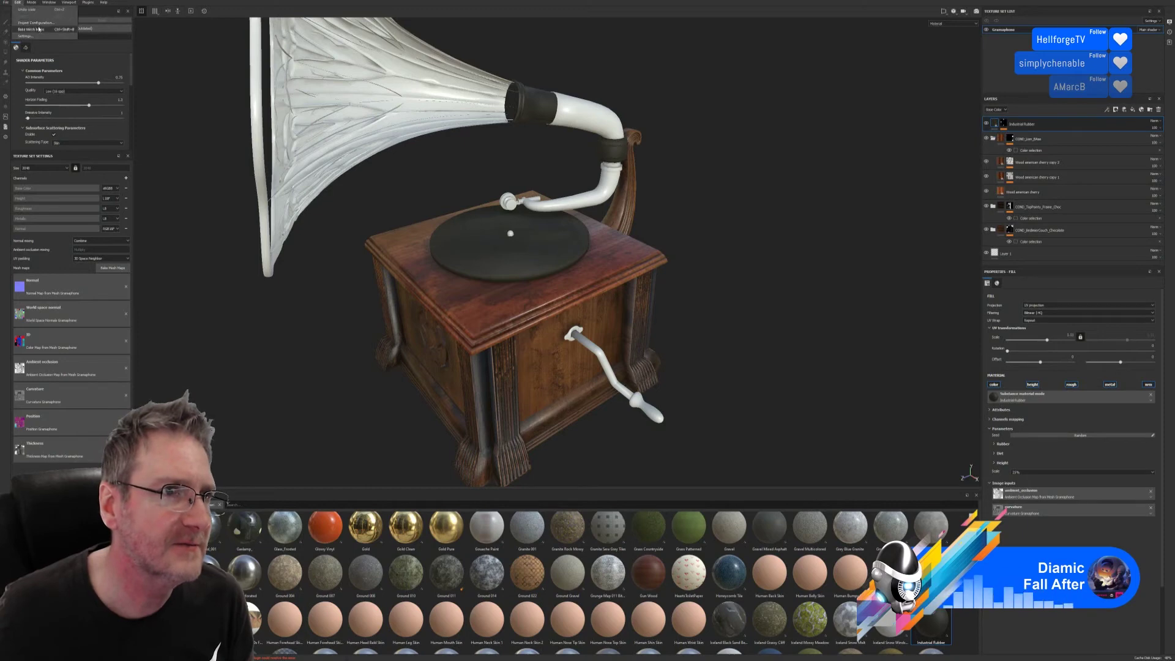
left_click(38, 26)
Step: Replace the project mesh with the updated Gramophone.fbx
left_click(628, 289)
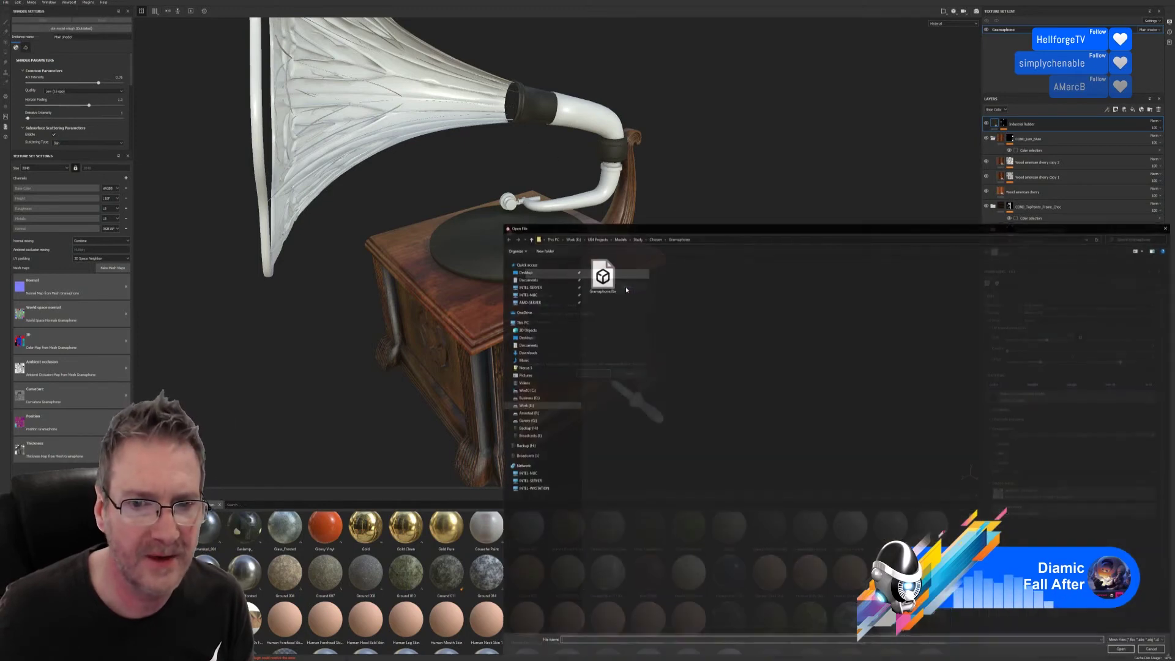
left_click(601, 283)
double_click(601, 283)
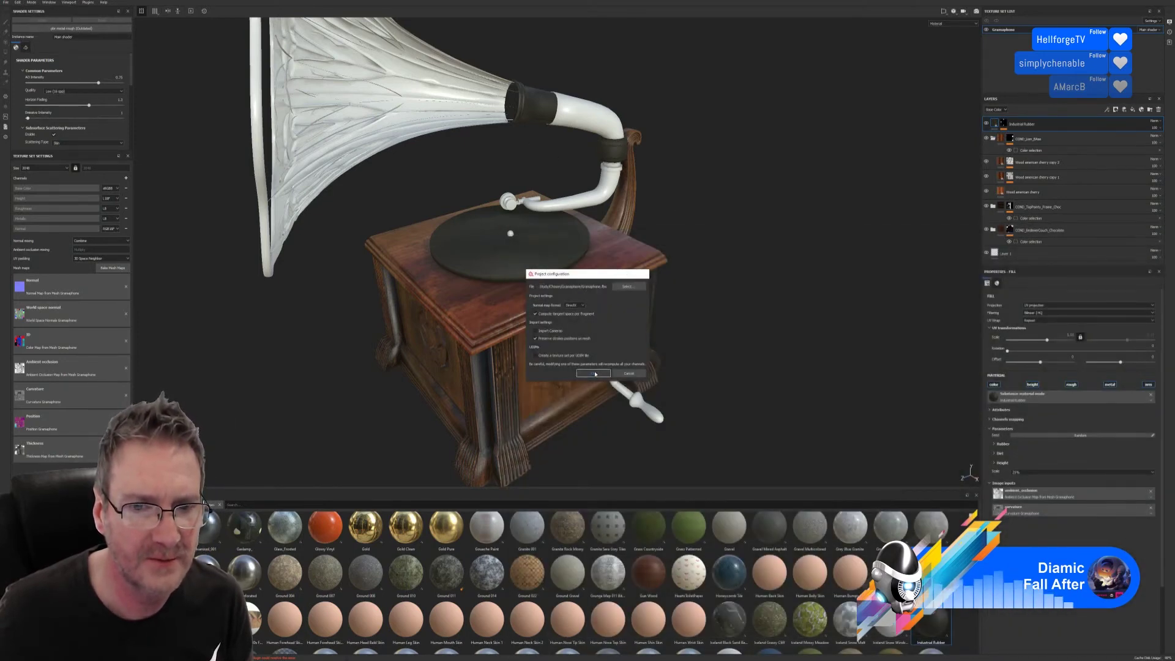
left_click(594, 374)
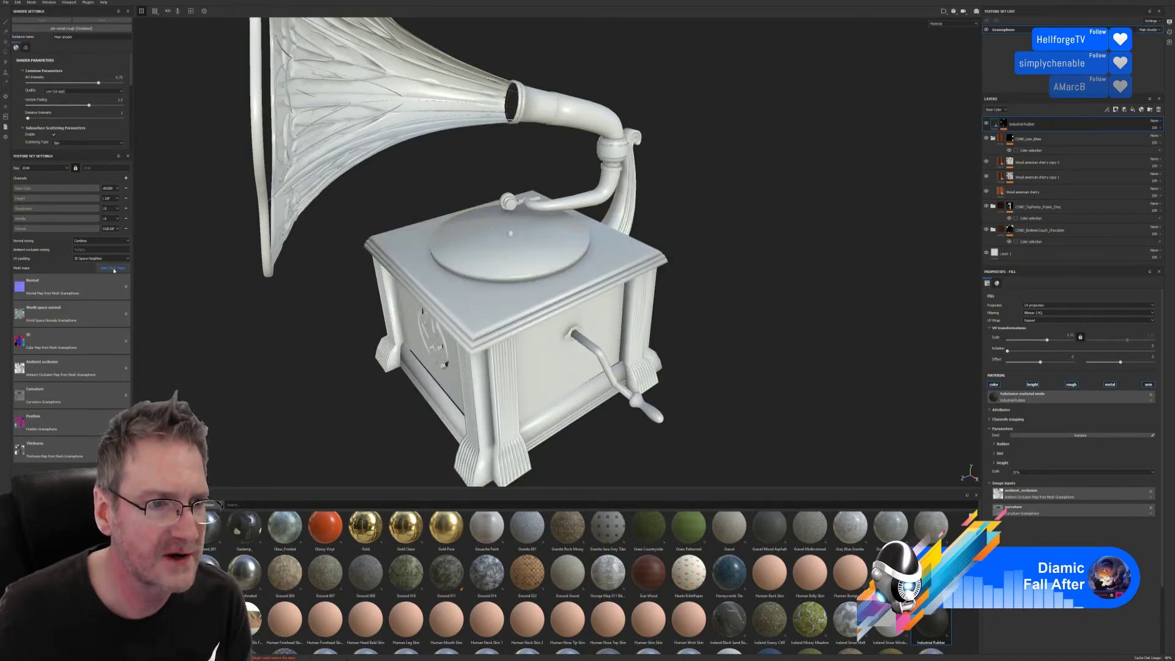
Step: Bake all mesh maps for the new mesh from Texture Set Settings
left_click(113, 269)
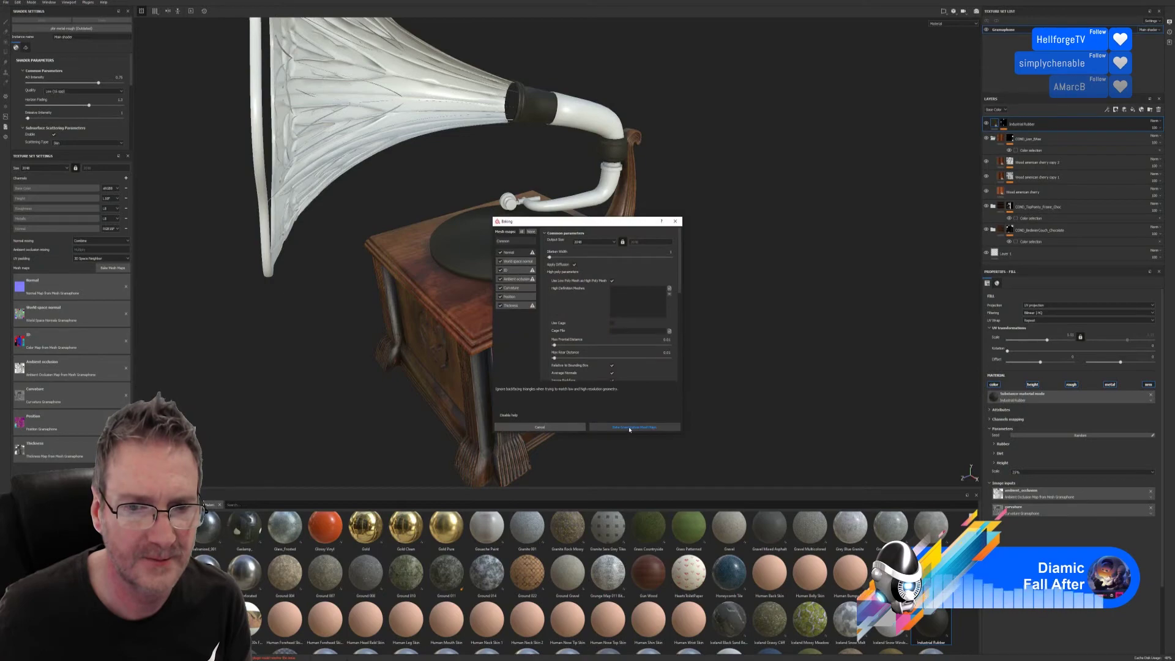
left_click(630, 428)
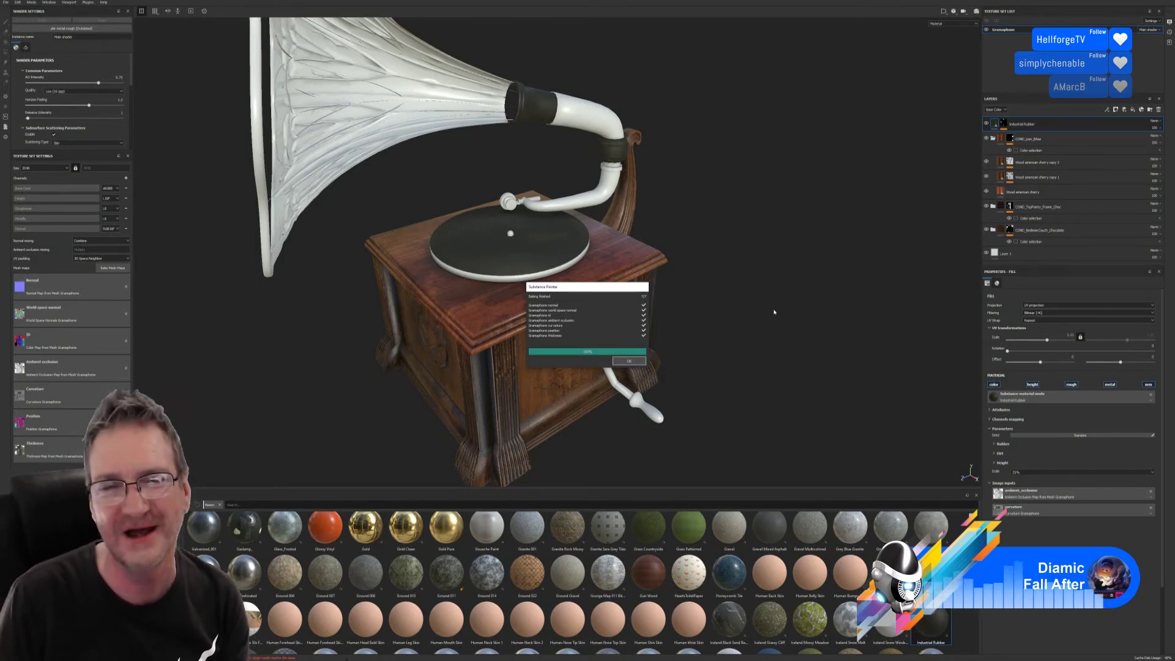
left_click(630, 362)
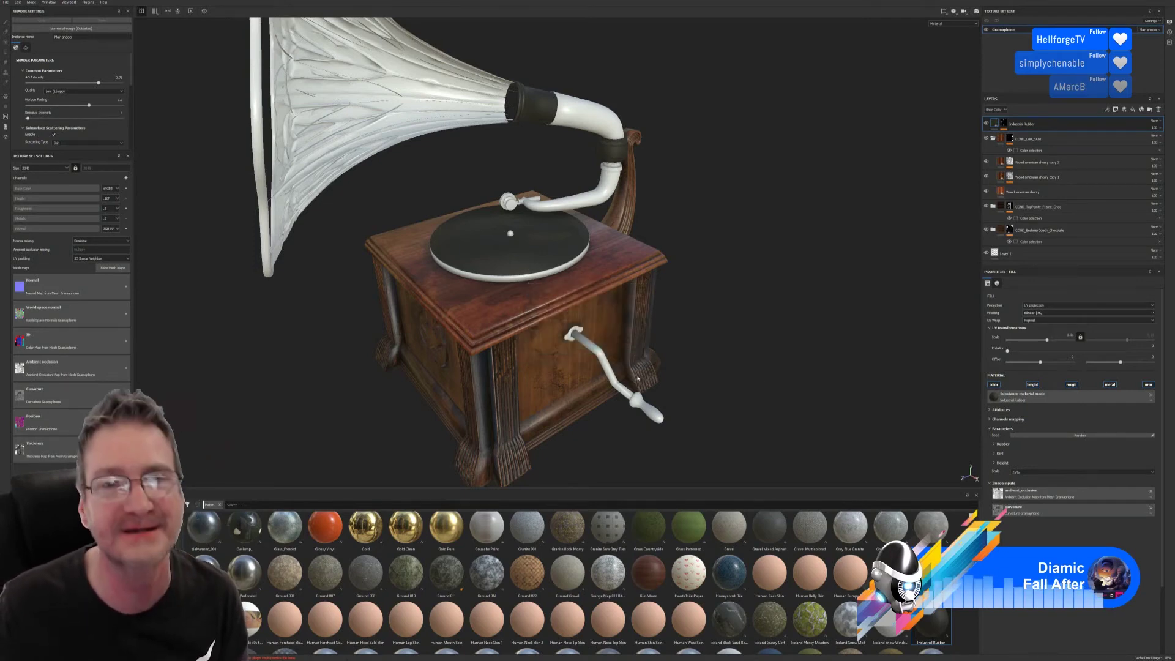
Step: Browse the material shelf to locate Aluminium Brushed
scroll(710, 153, "up", 2)
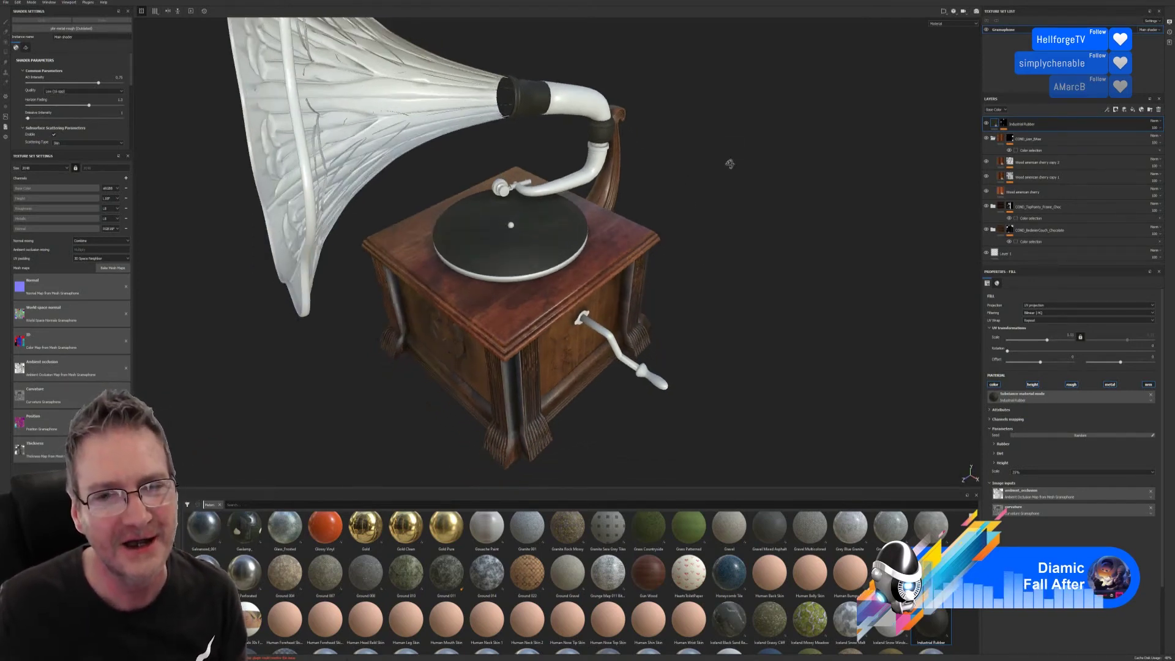
scroll(532, 261, "up", 3)
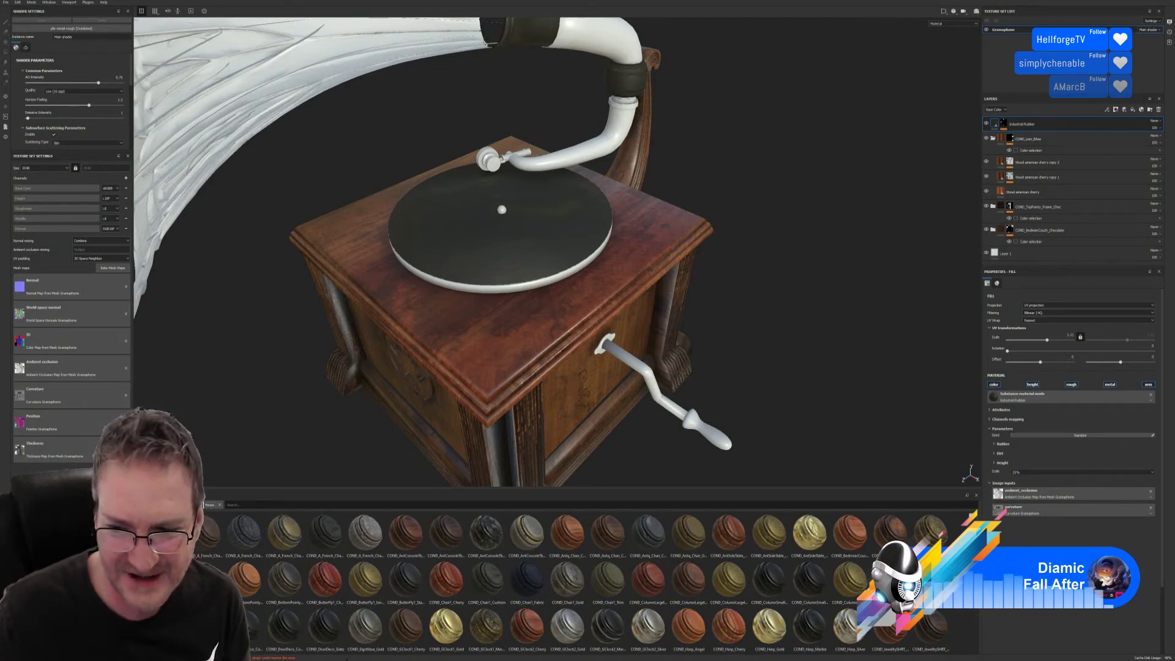
scroll(594, 582, "down", 1)
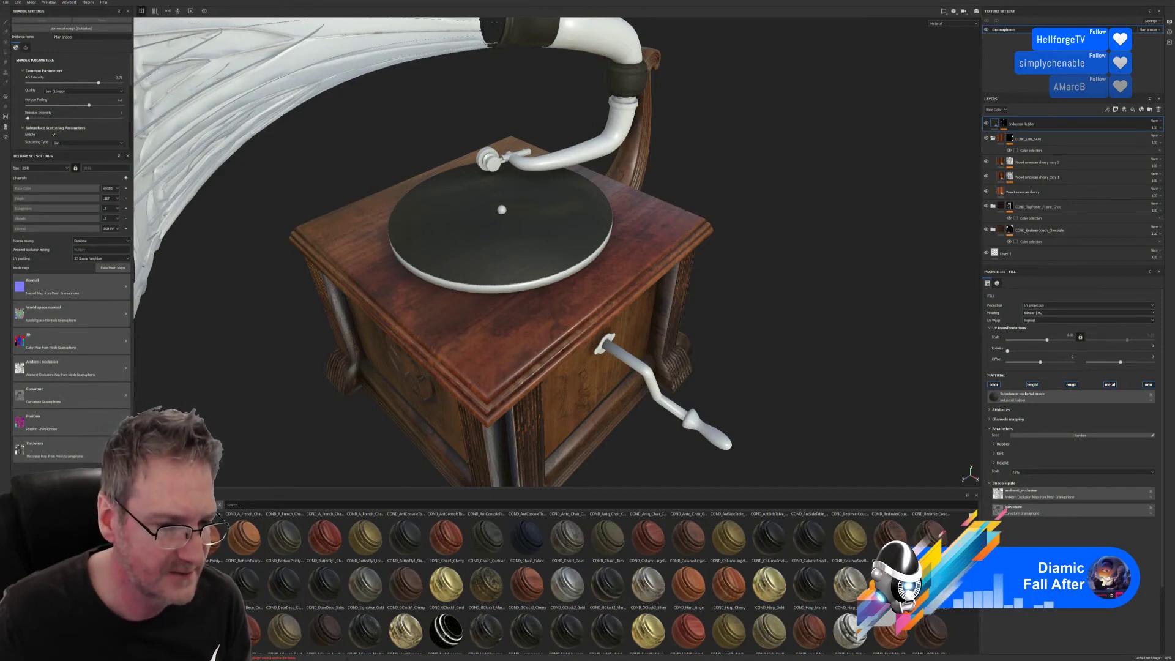
scroll(594, 582, "up", 5)
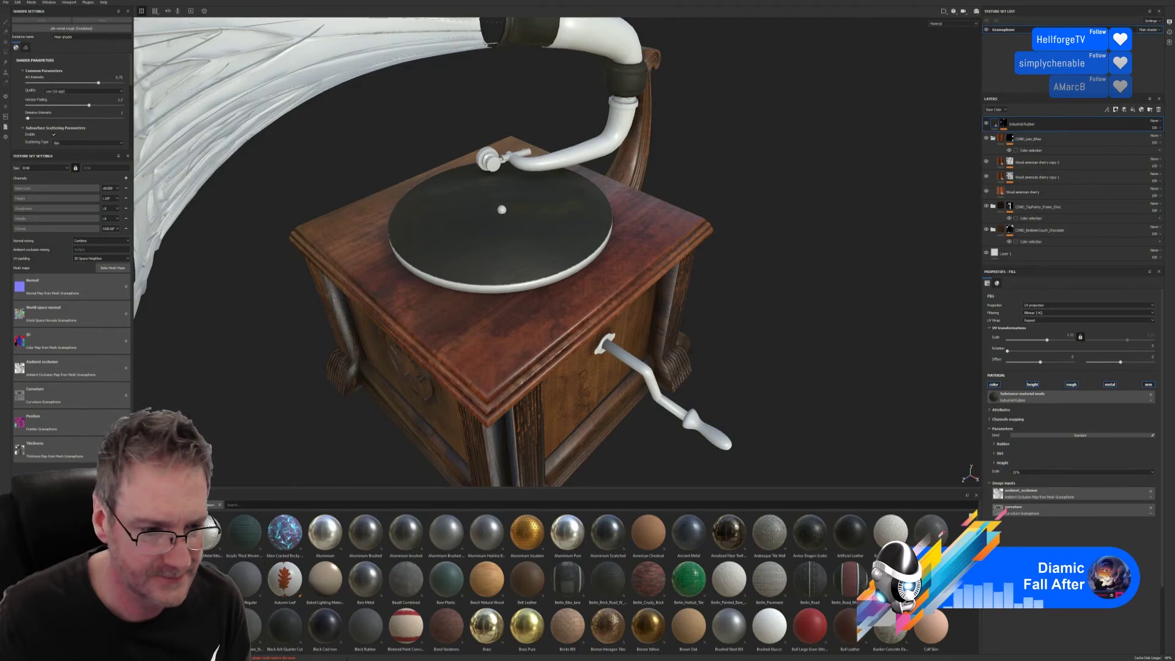
scroll(575, 612, "down", 5)
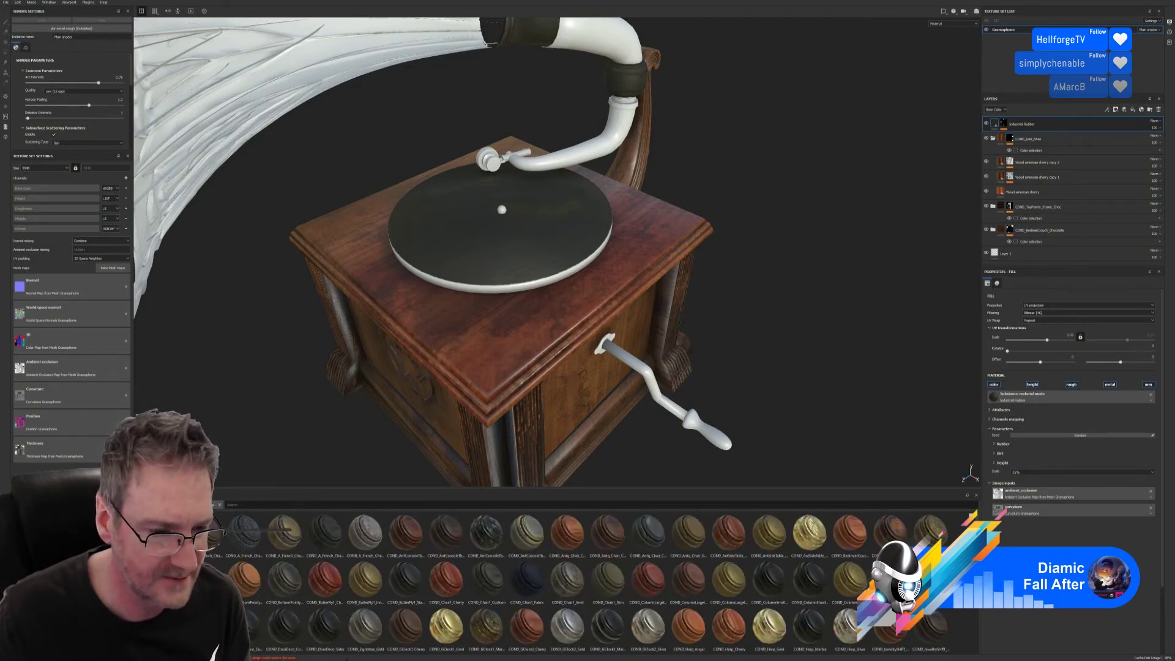
mouse_move(244, 532)
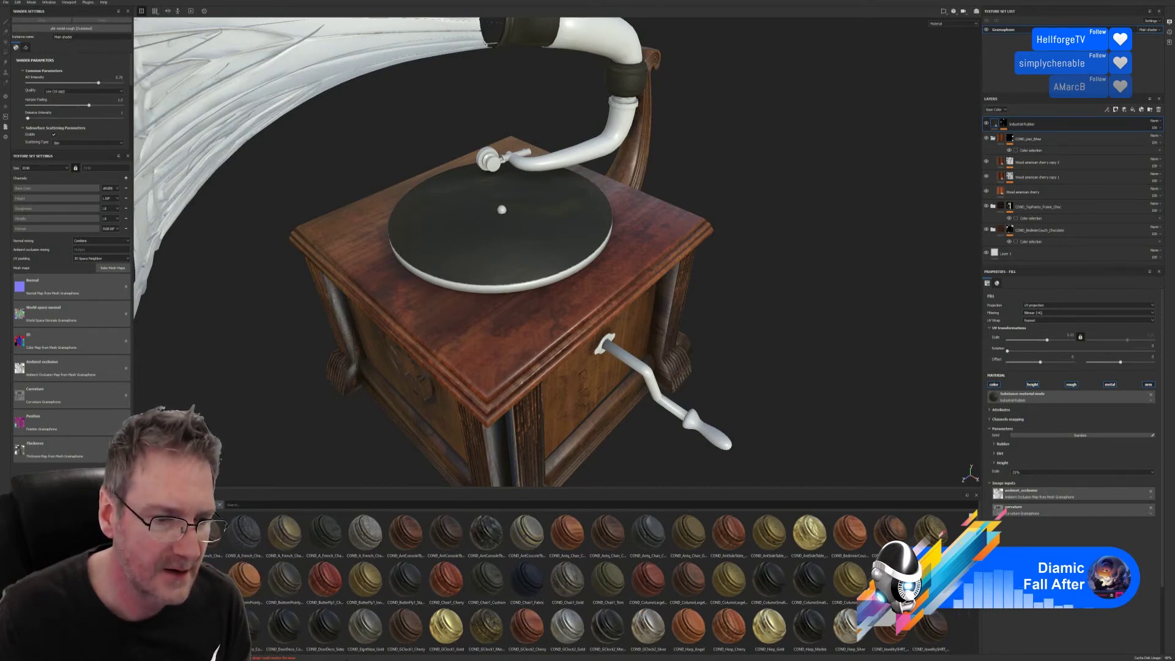
scroll(507, 576, "up", 10)
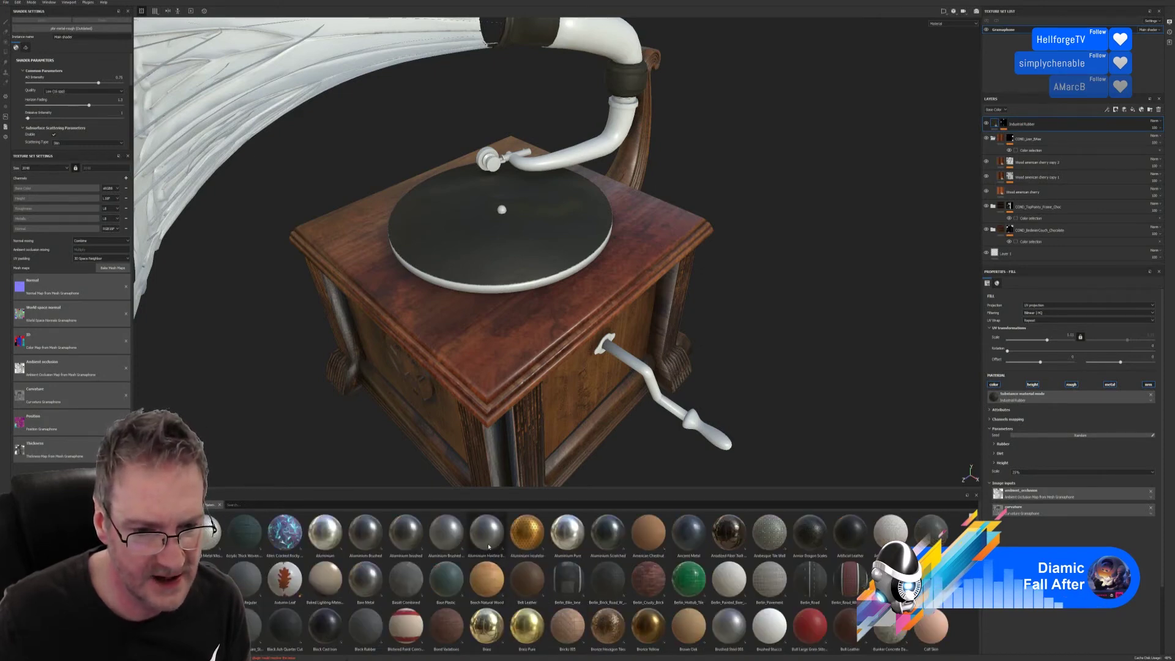
mouse_move(488, 546)
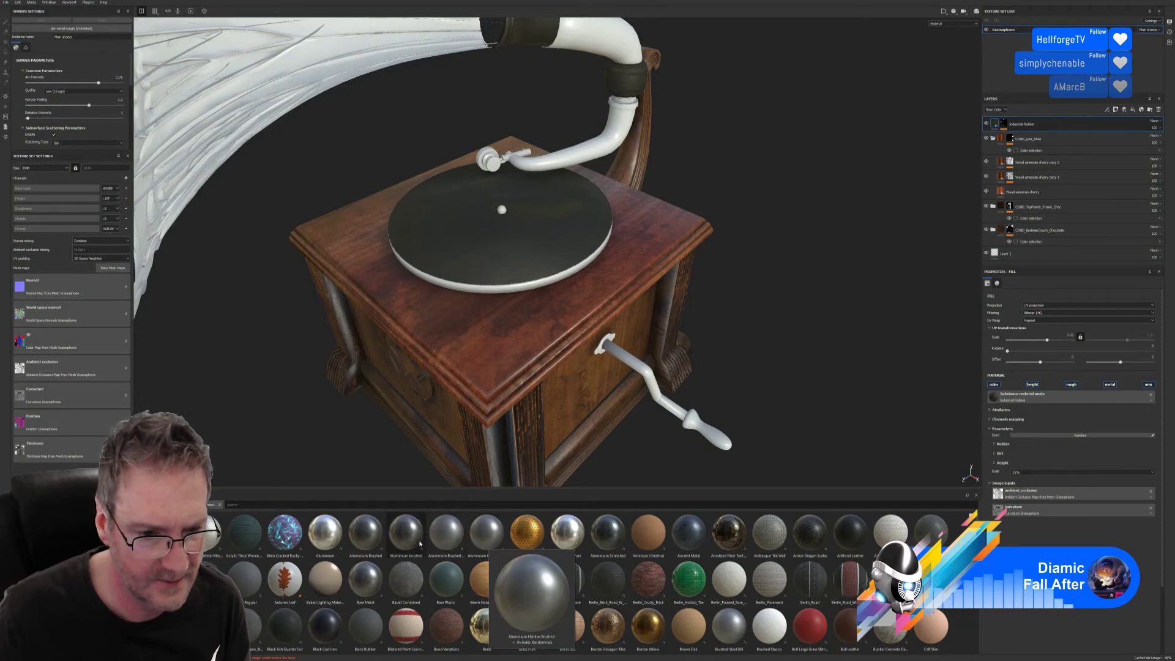
Step: Drop Aluminium Brushed onto the gramophone, undoing two trial drops before keeping the fill layer
mouse_move(417, 542)
left_mouse_down()
mouse_move(554, 288)
mouse_move(538, 295)
left_mouse_up()
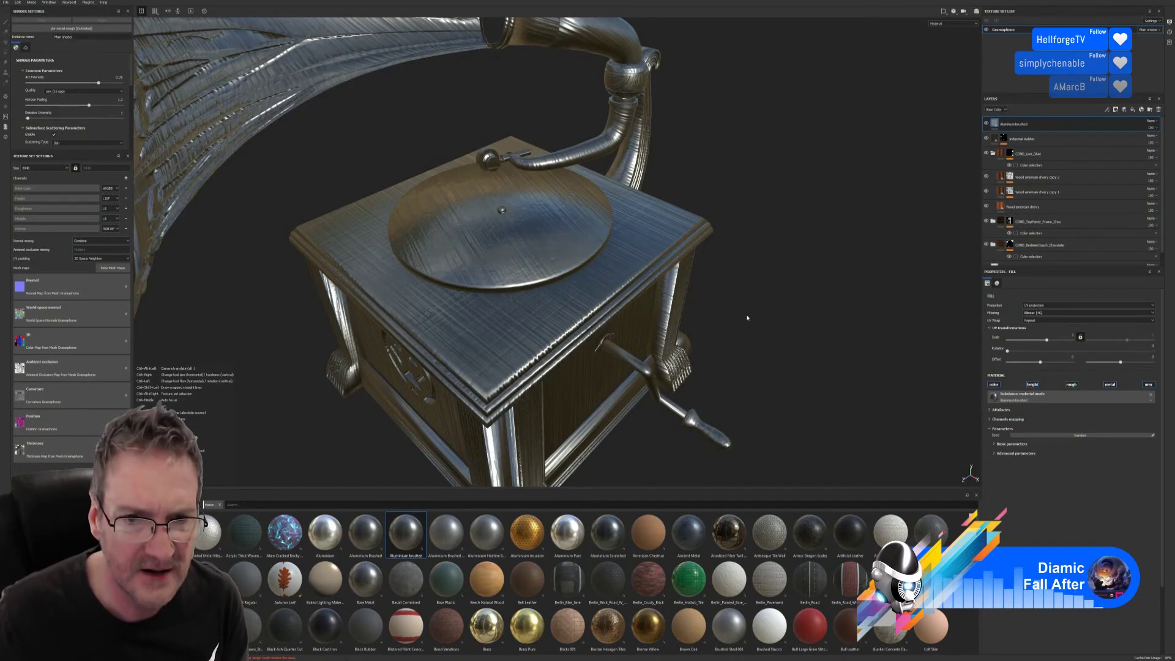
key("ctrl+z")
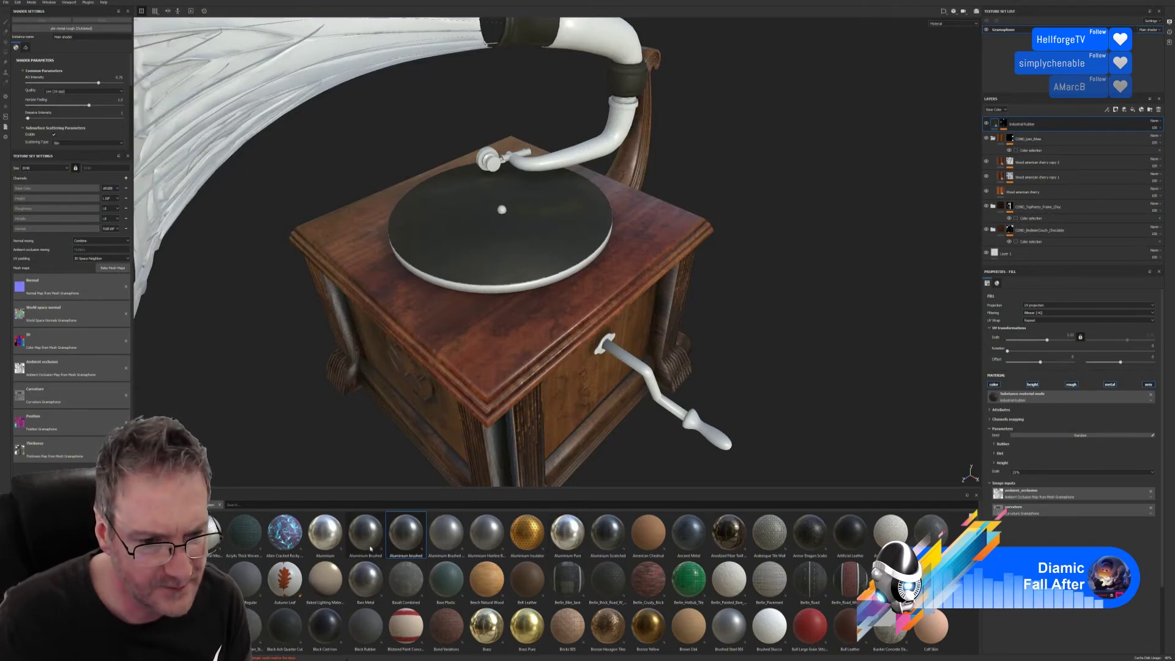
mouse_move(367, 545)
left_mouse_down()
mouse_move(513, 315)
mouse_move(513, 292)
left_mouse_up()
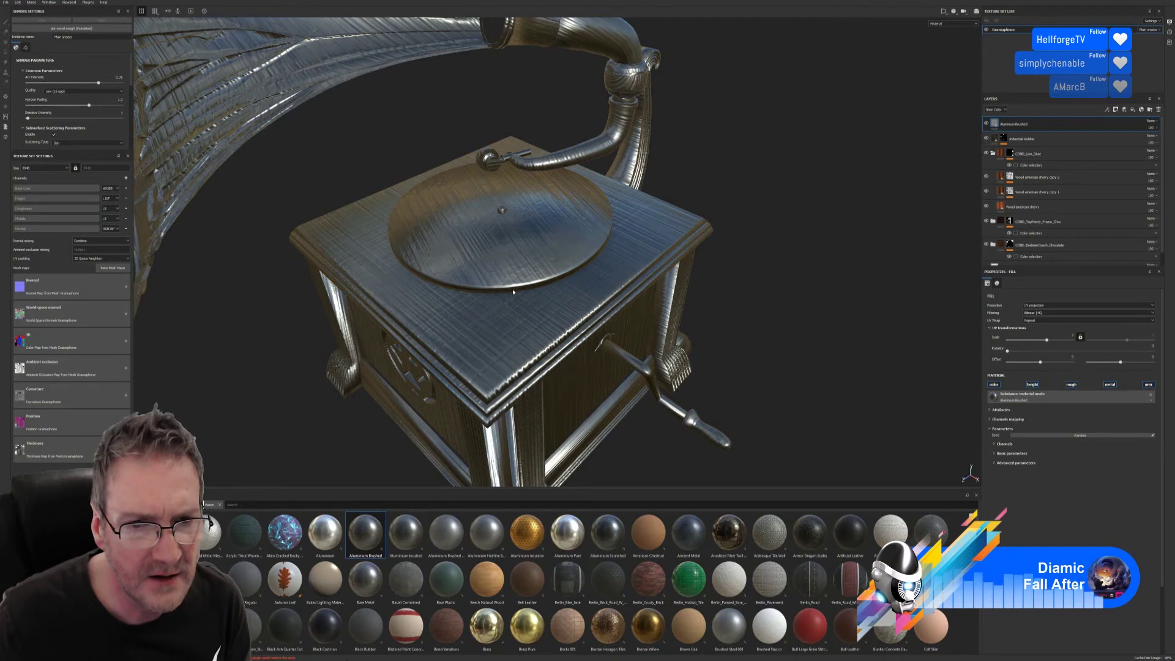
key("ctrl+z")
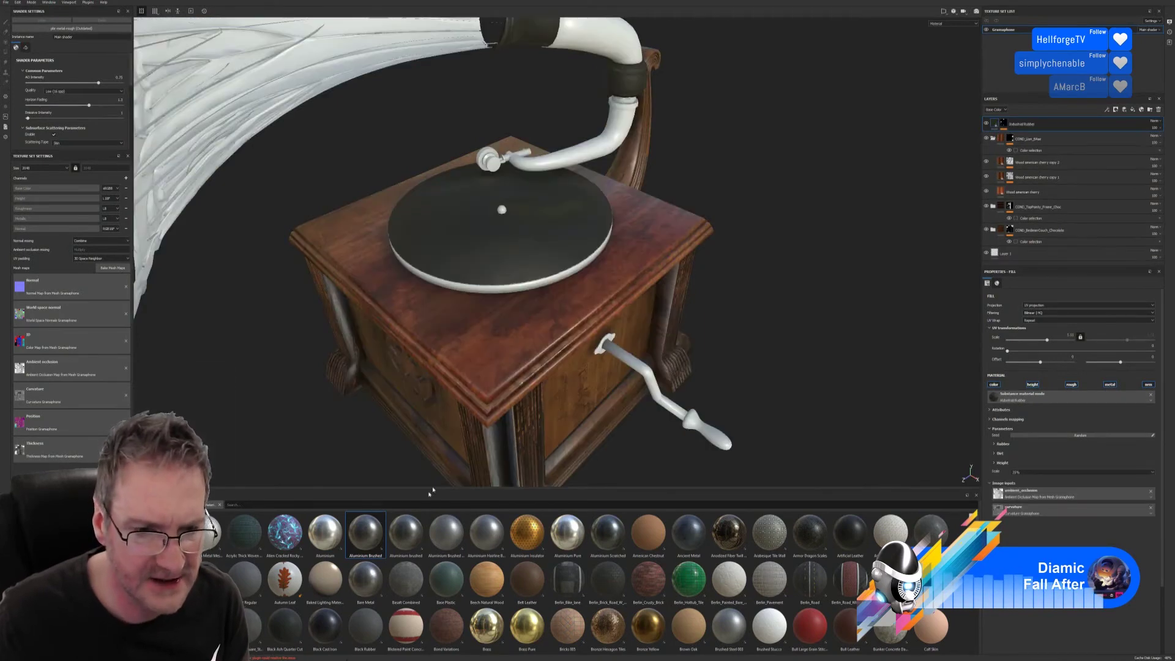
mouse_move(408, 534)
left_mouse_down()
mouse_move(533, 296)
mouse_move(517, 286)
left_mouse_up()
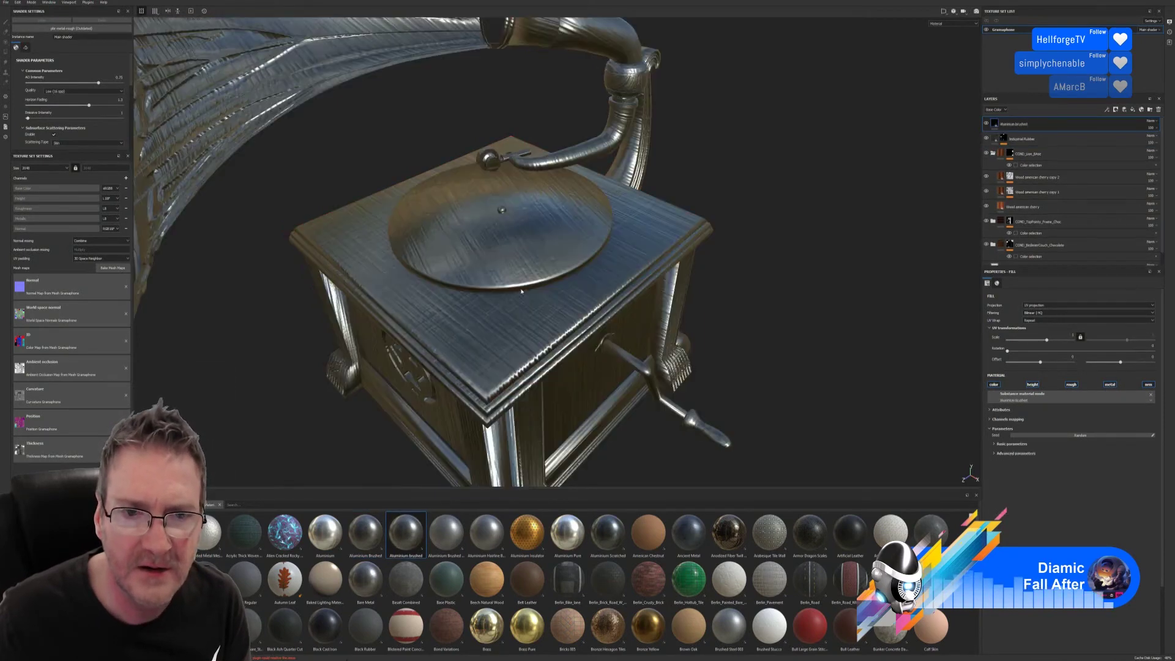
Step: Mask the Aluminium Brushed layer by colour selection to the pink turntable ring ID
right_click(1066, 124)
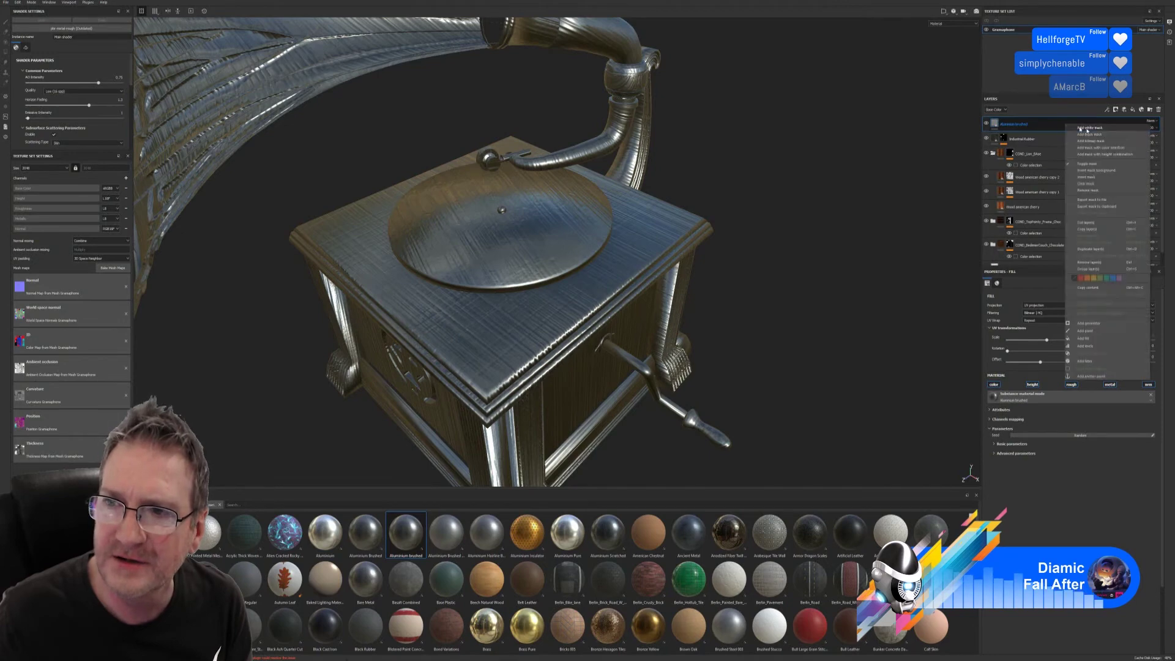
left_click(1112, 148)
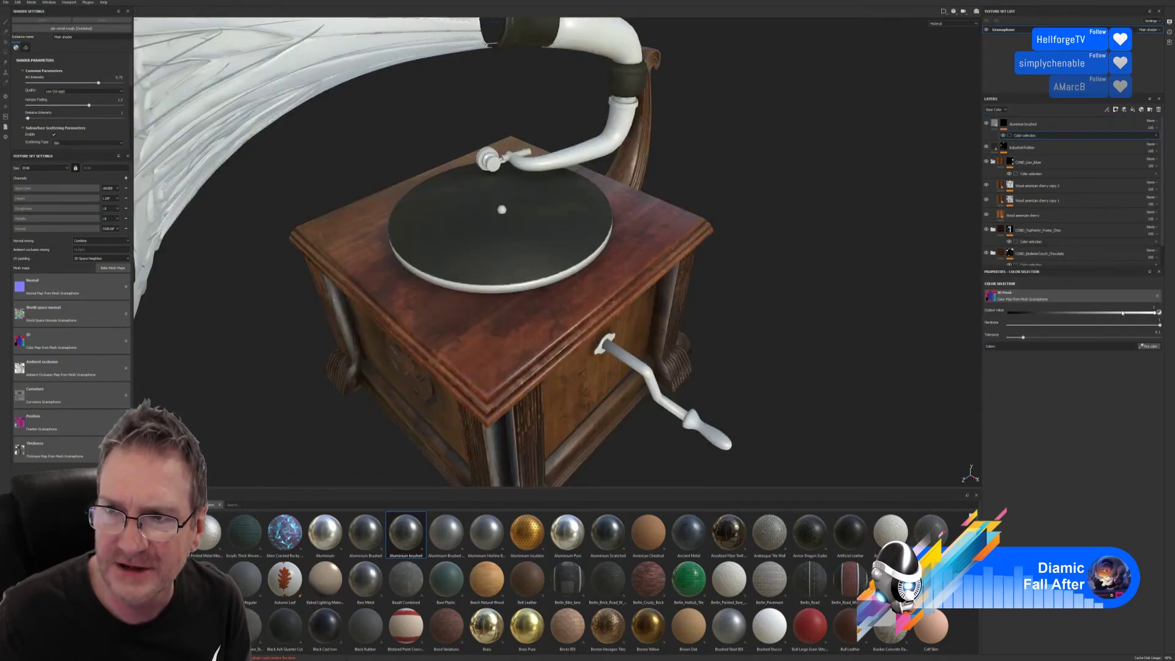
left_click(1145, 345)
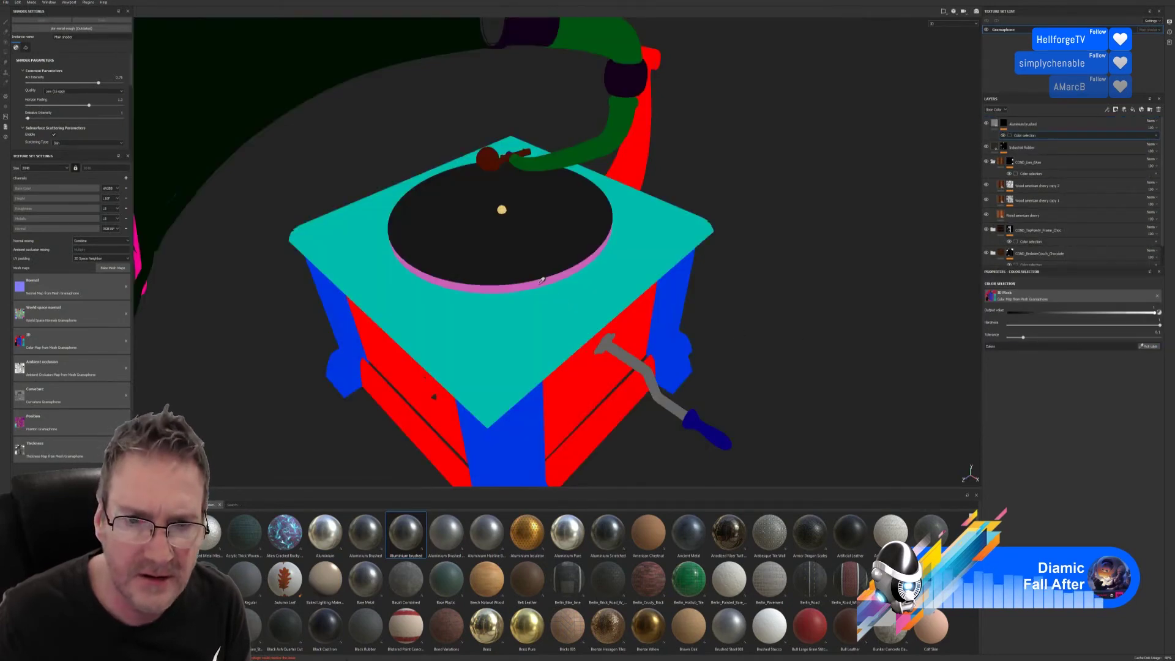
left_click(541, 280)
left_click_drag(541, 280, 572, 214, "alt")
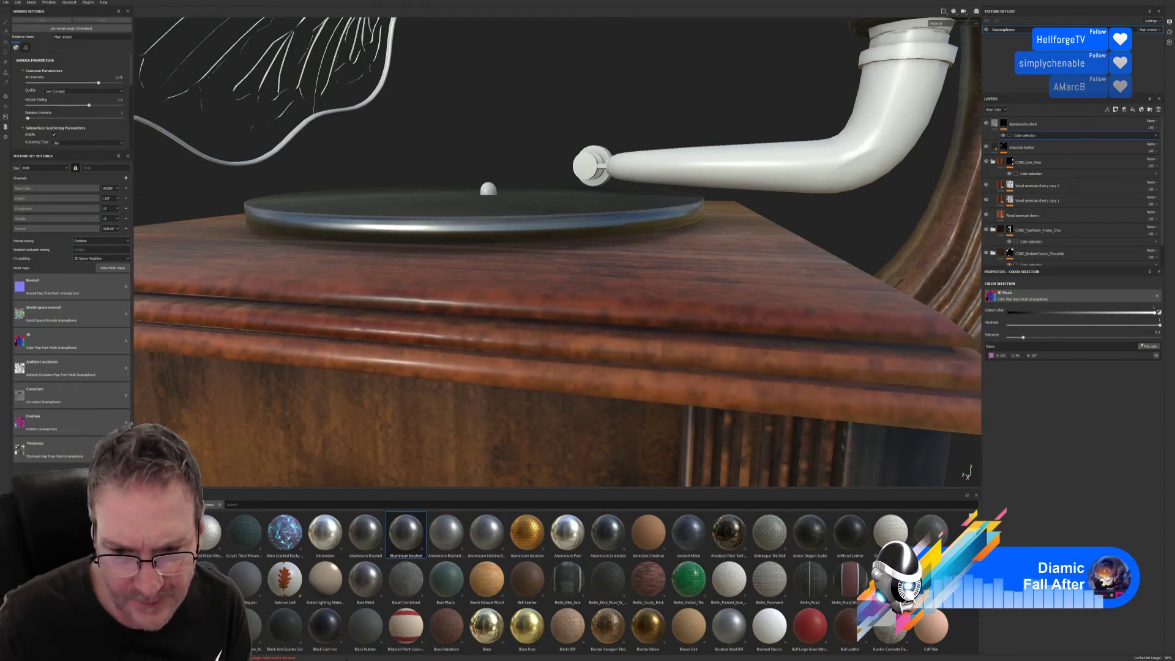
Step: Apply the Metal Grinded material from the shelf to the gramophone
scroll(592, 582, "down", 1)
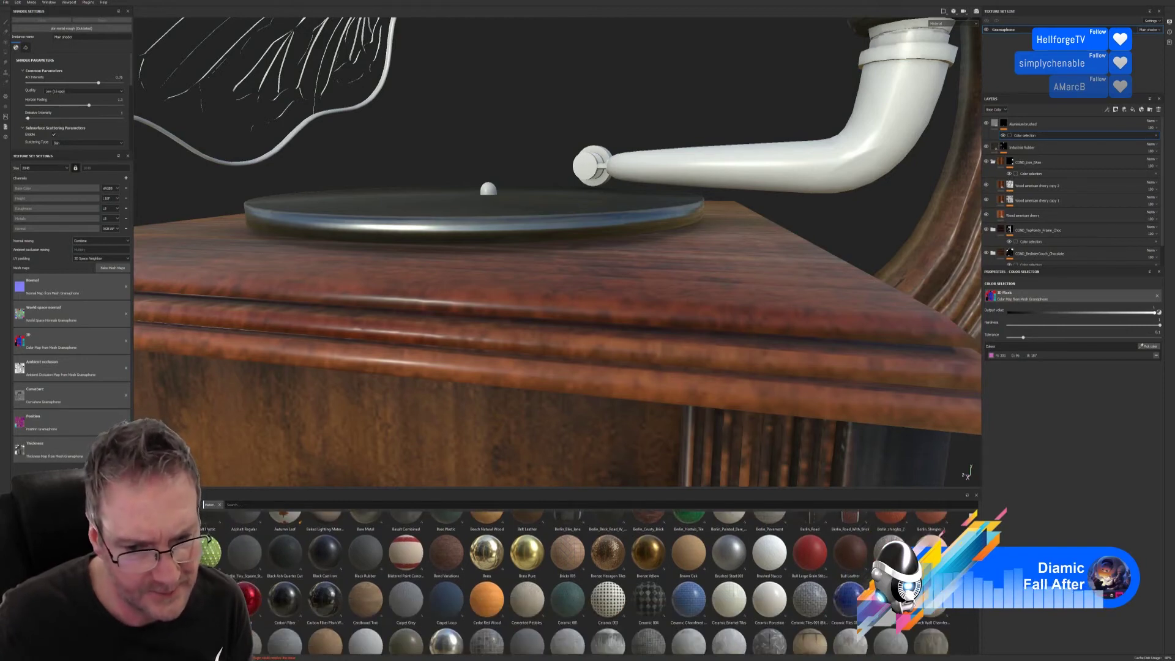
scroll(595, 582, "down", 5)
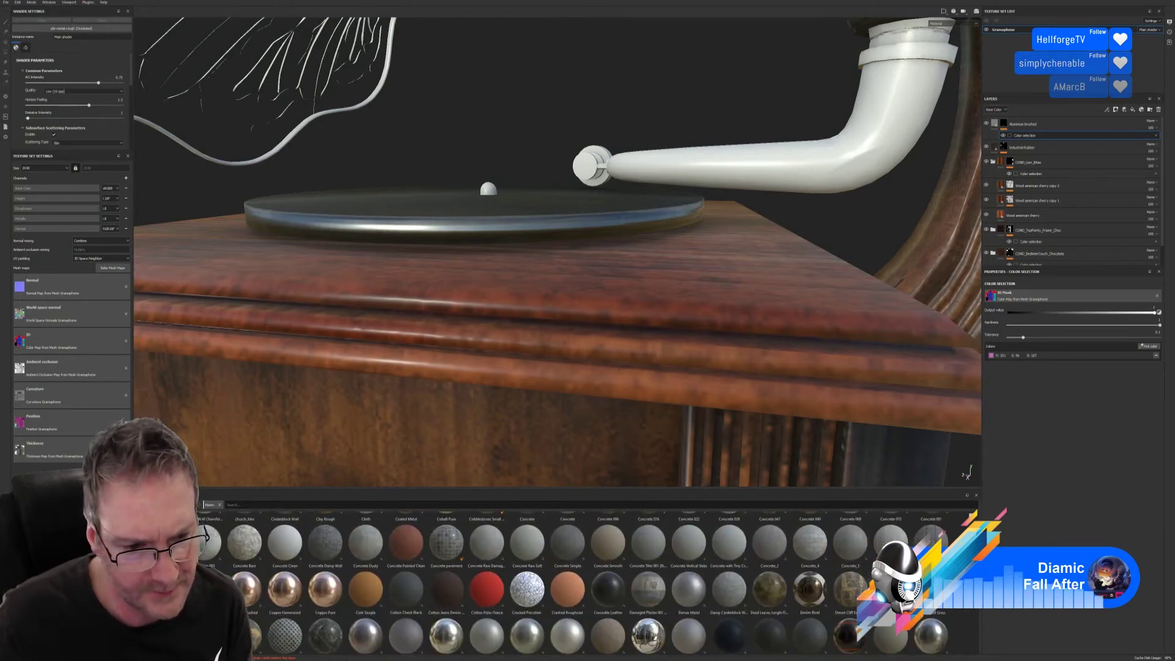
scroll(595, 583, "down", 3)
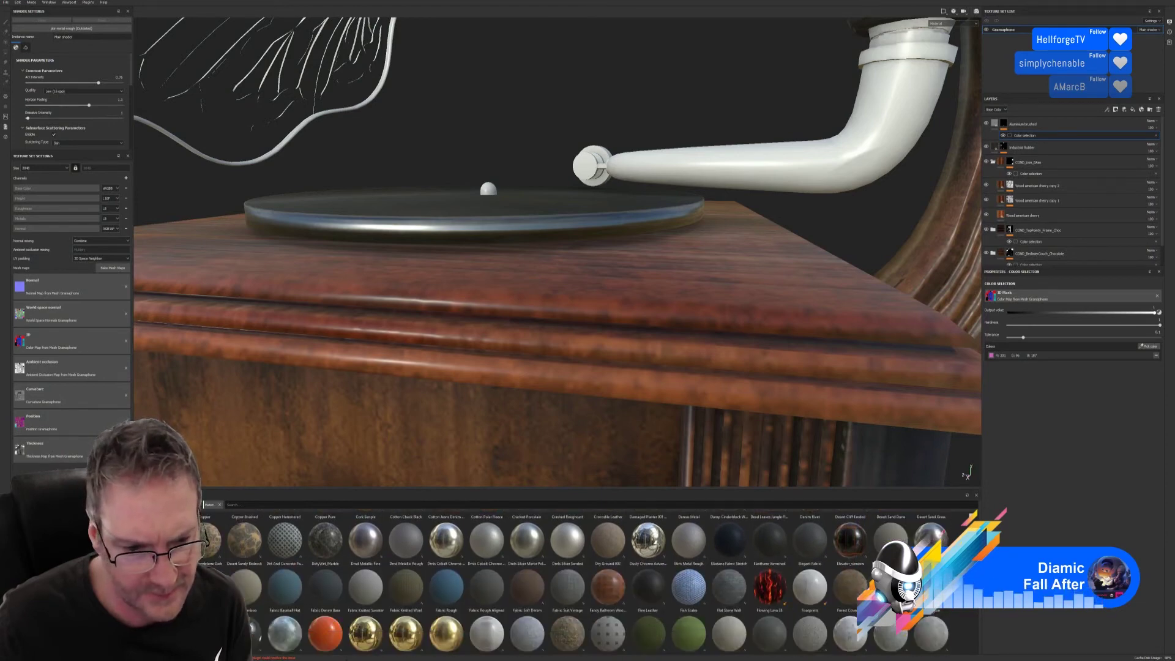
scroll(595, 583, "down", 1)
scroll(595, 583, "down", 1)
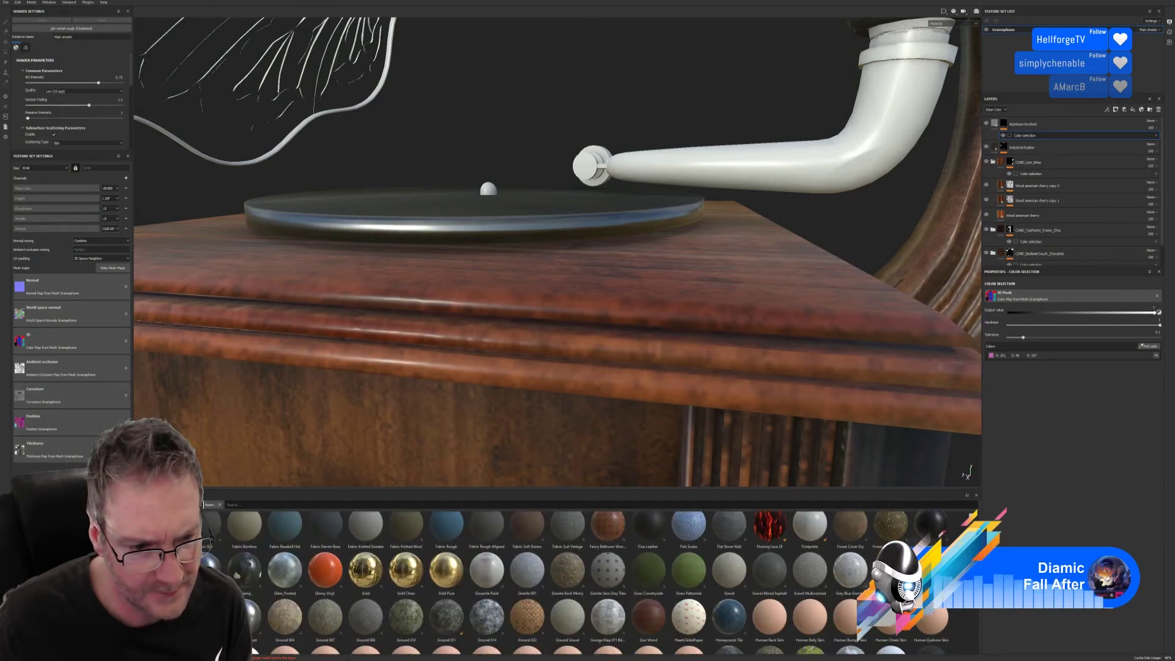
scroll(595, 583, "down", 3)
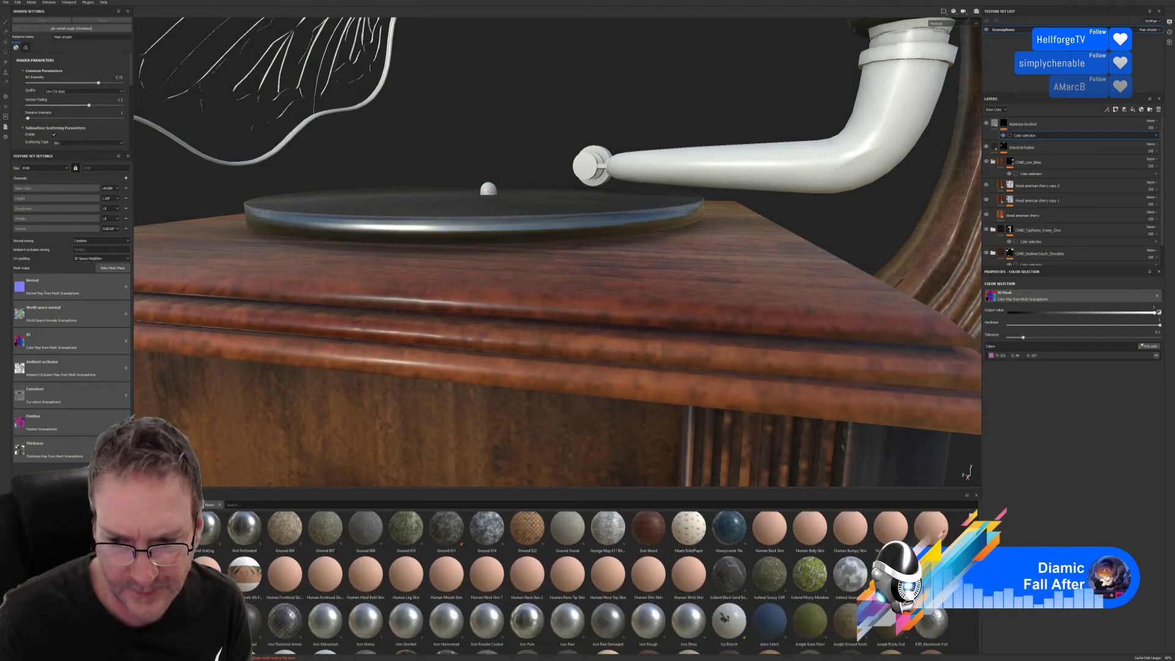
scroll(595, 582, "down", 2)
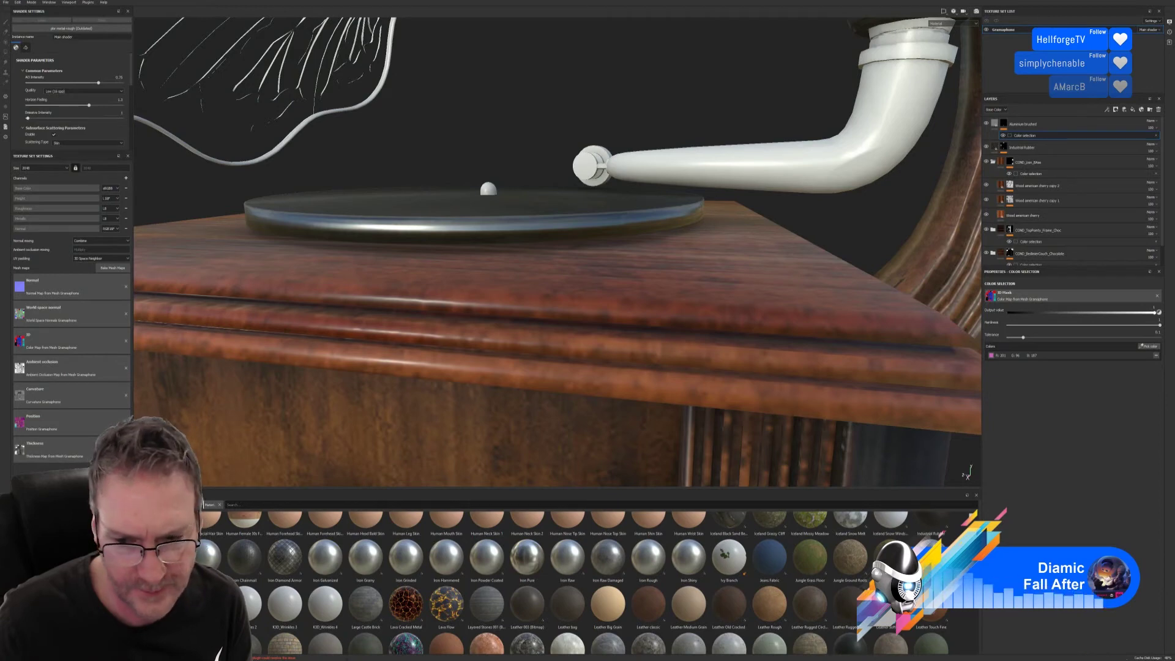
scroll(595, 583, "down", 3)
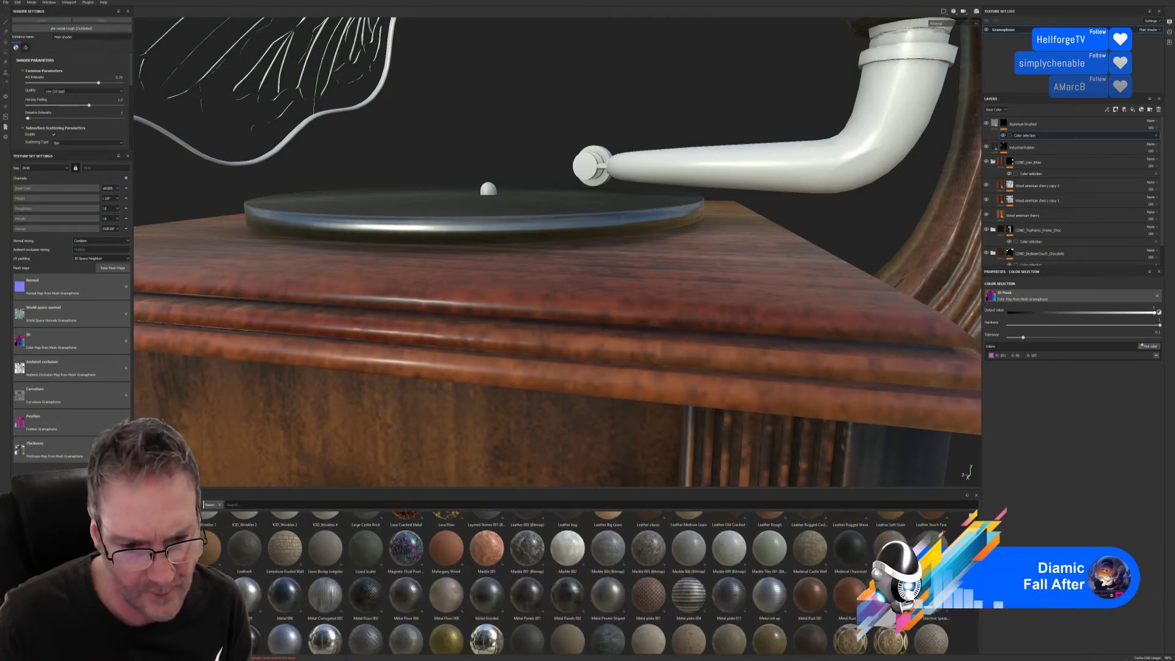
scroll(513, 582, "down", 1)
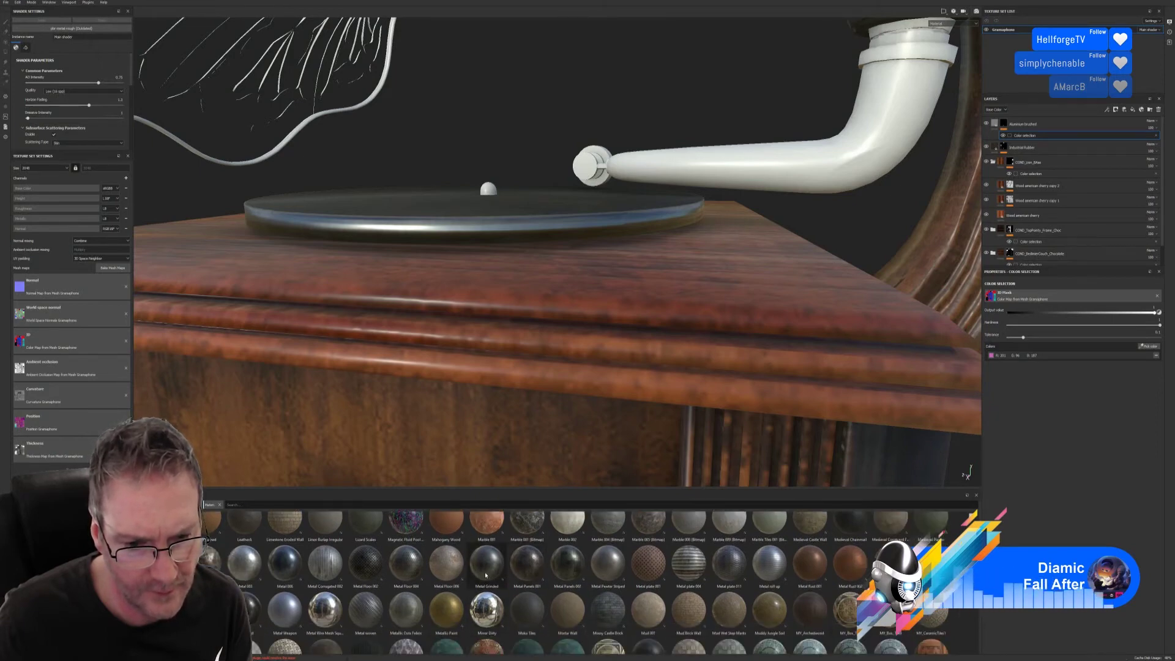
mouse_move(486, 574)
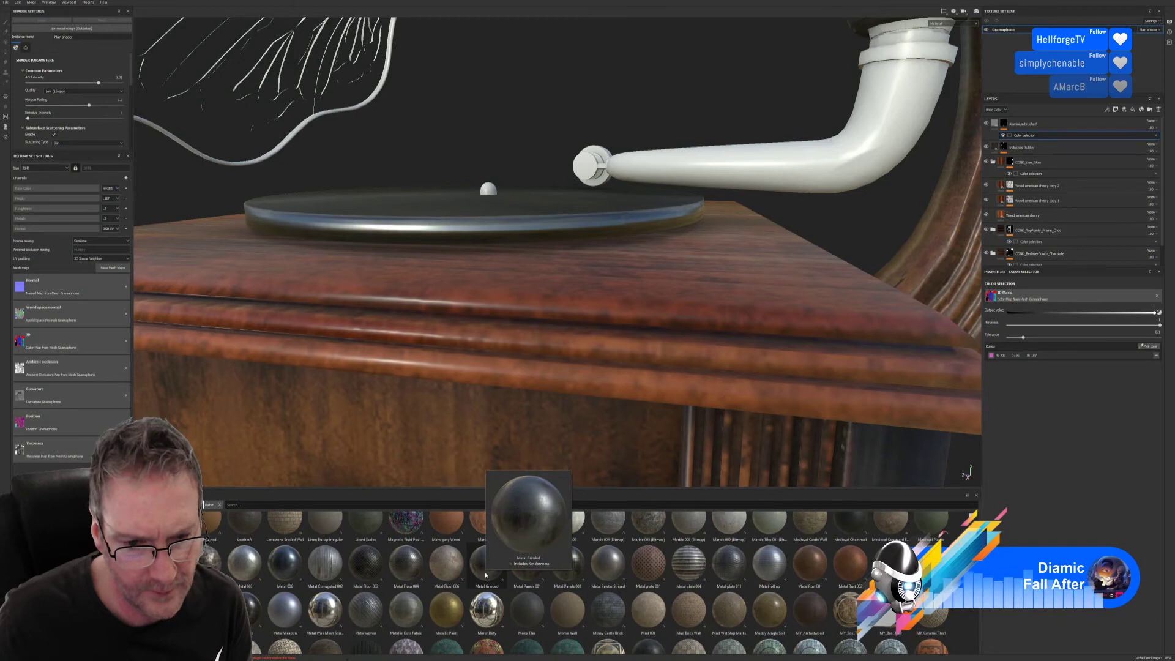
left_click_drag(486, 574, 593, 234)
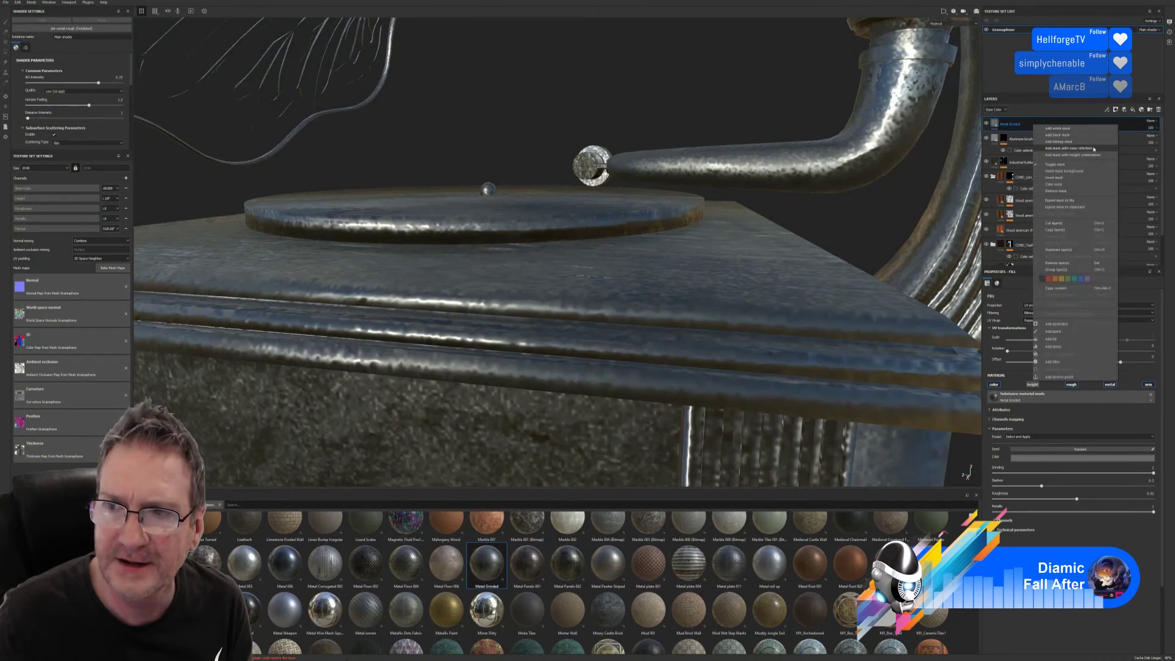
Step: Add a colour-selection mask limiting Metal Grinded to the turntable's pink rim
key("ctrl+v")
left_click(1150, 347)
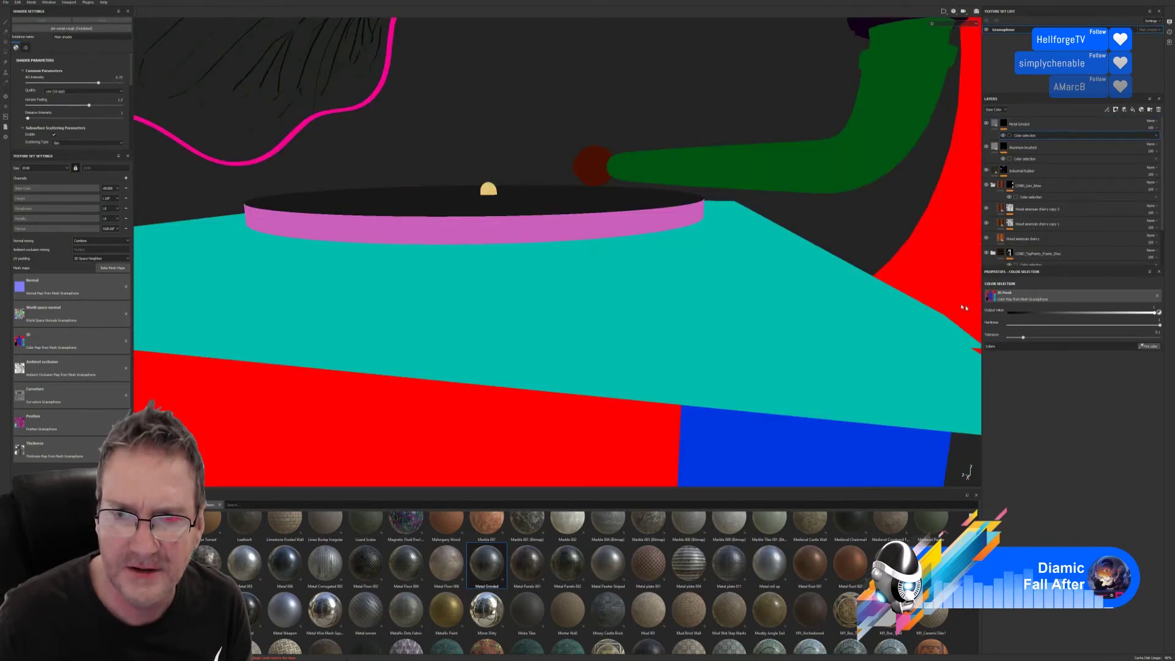
left_click(662, 215)
left_click_drag(427, 288, 551, 276, "alt")
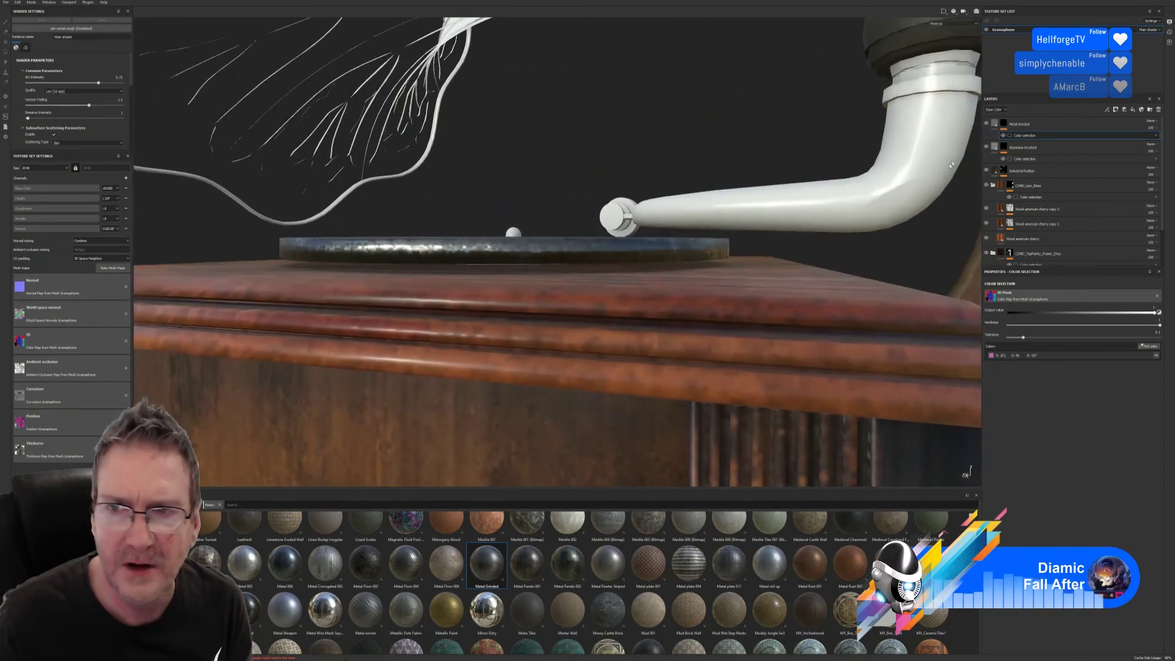
Step: Increase the UV Scale of the Metal Grinded fill so the rim texture tiles finer
left_click(1031, 129)
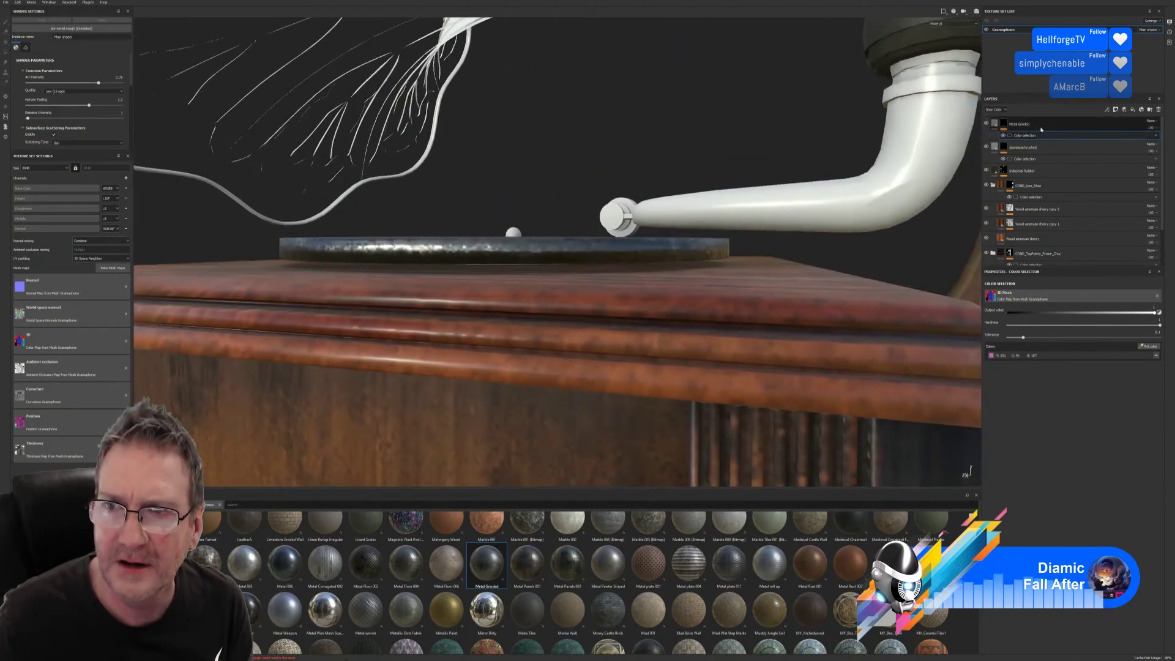
left_click(986, 124)
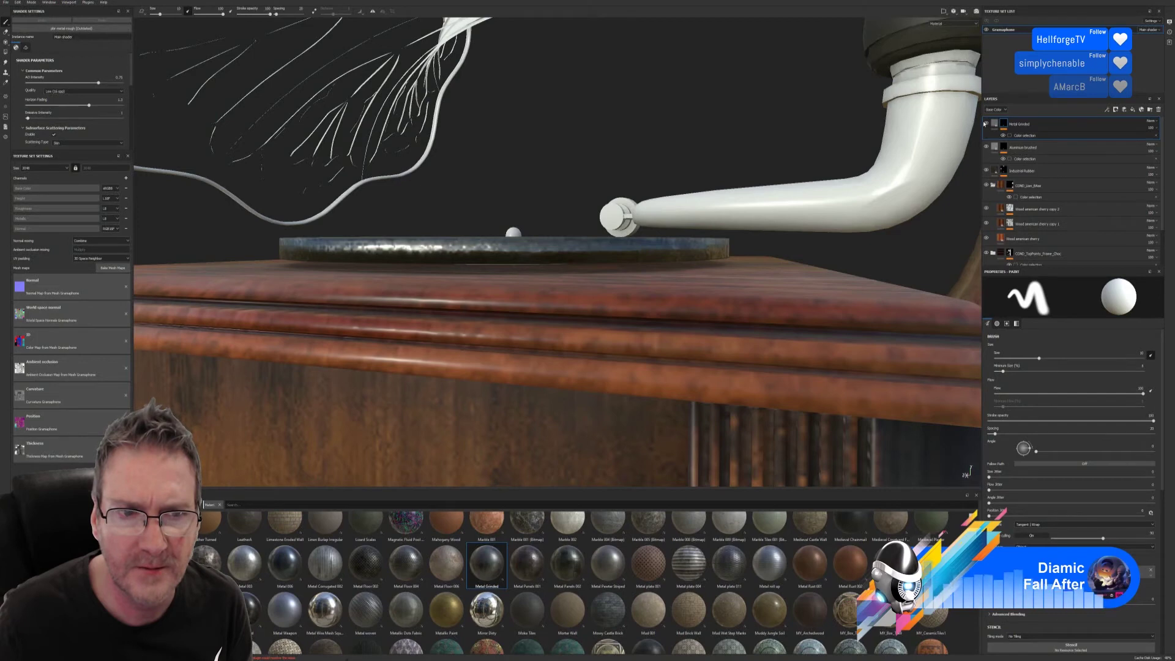
left_click(994, 124)
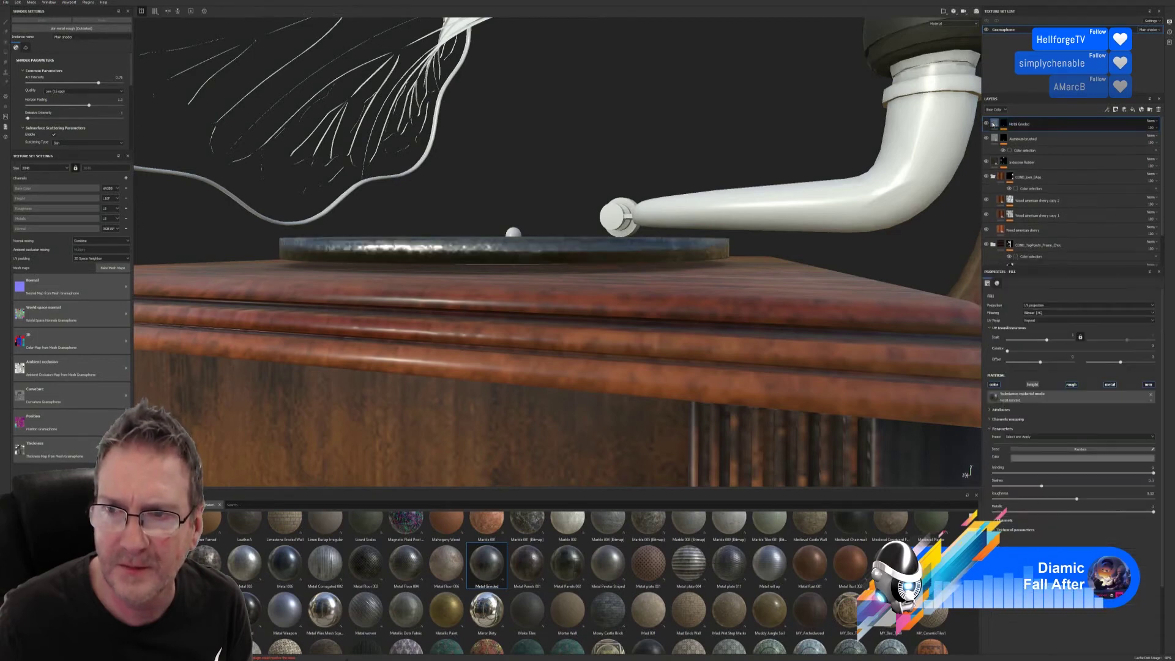
left_click_drag(1046, 340, 1054, 339)
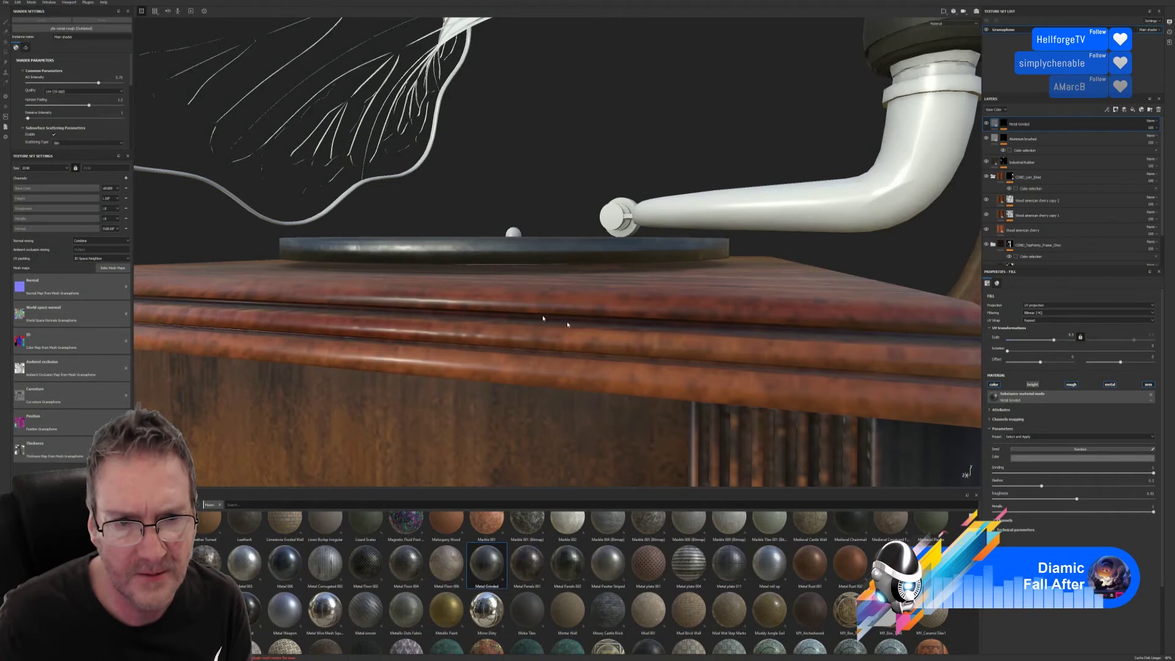
Step: Orbit around the gramophone to review the cabinet side, crank, horn and tone arm
left_click_drag(543, 318, 327, 358, "alt")
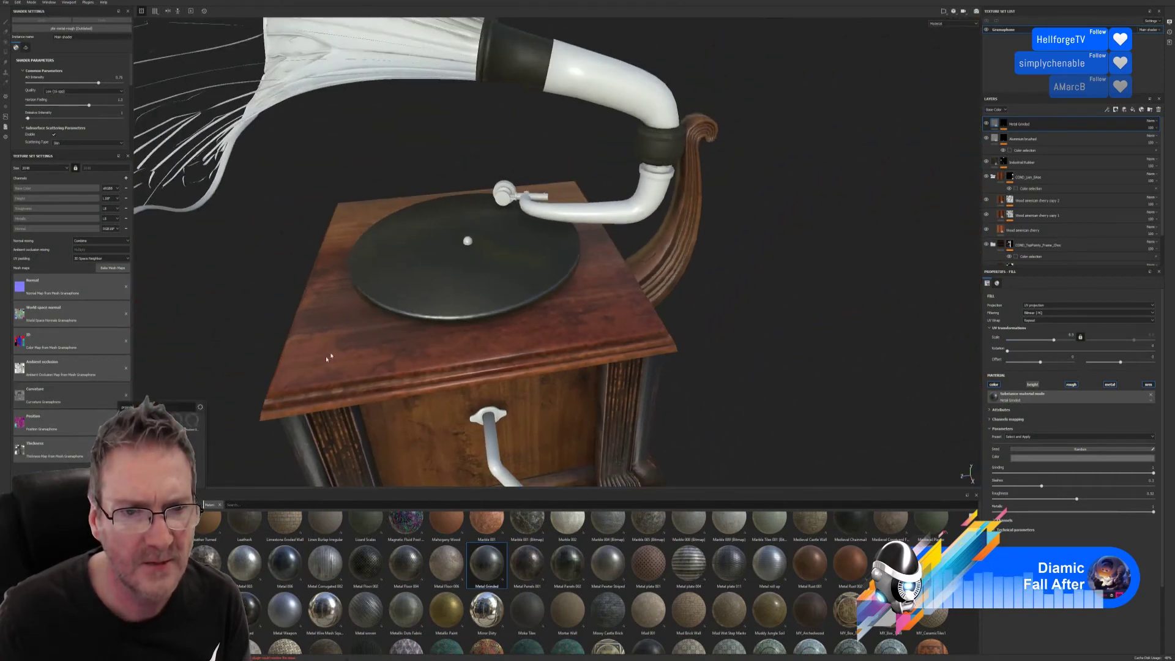
left_click_drag(637, 386, 736, 362, "alt")
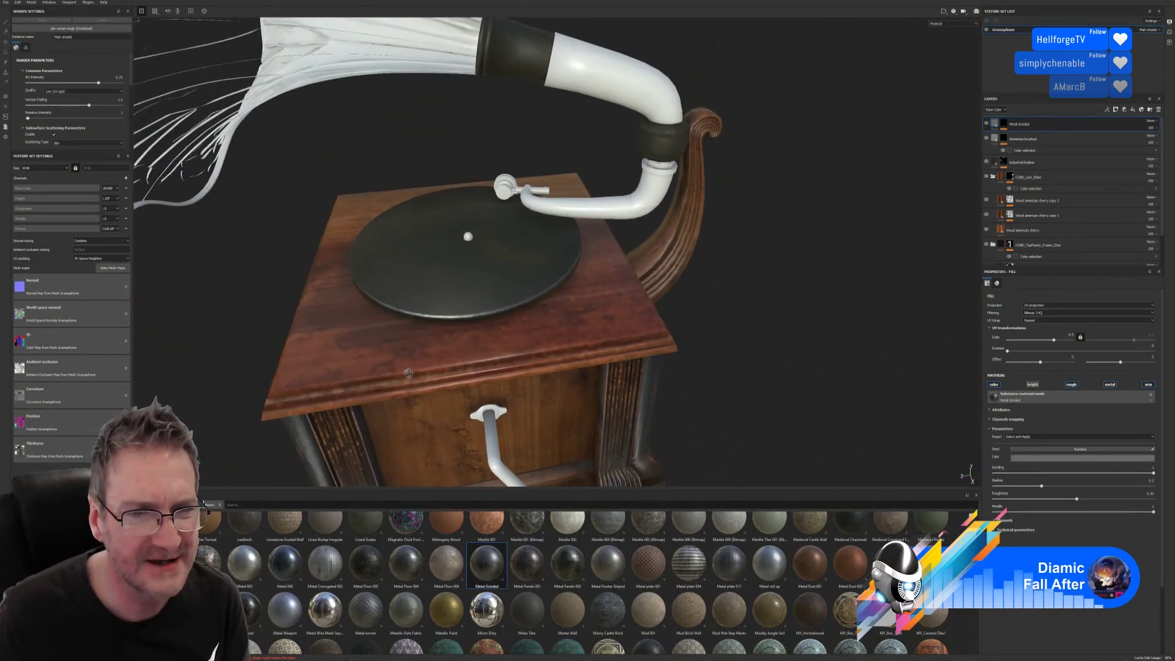
left_click_drag(408, 373, 421, 312, "alt")
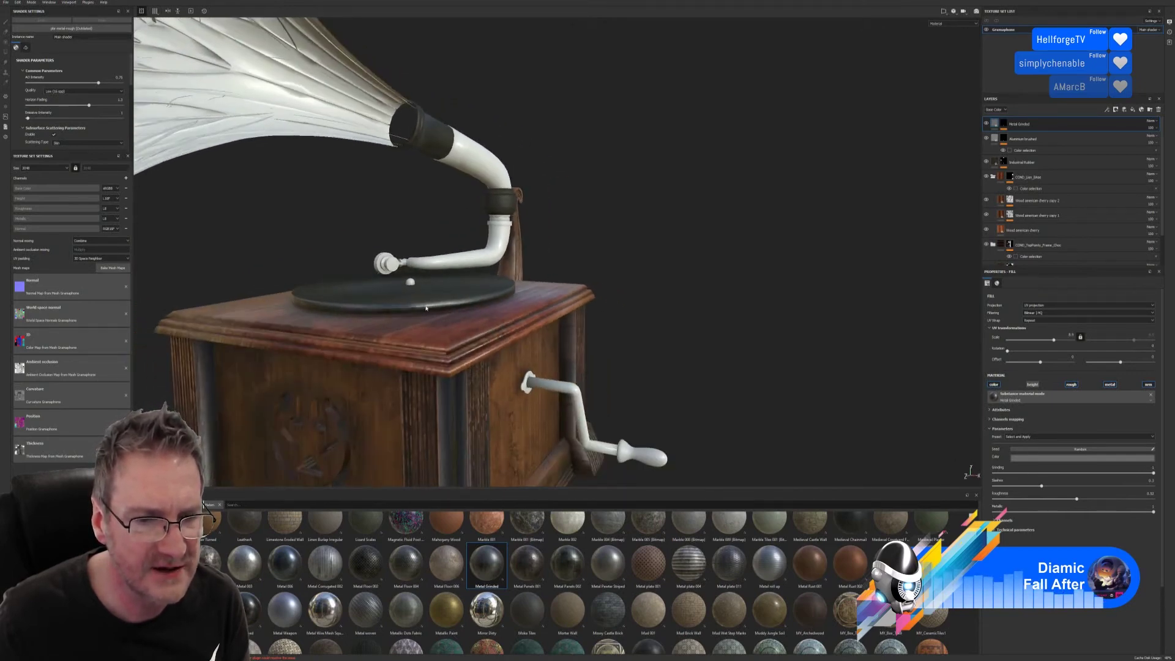
left_click_drag(364, 345, 554, 320, "alt")
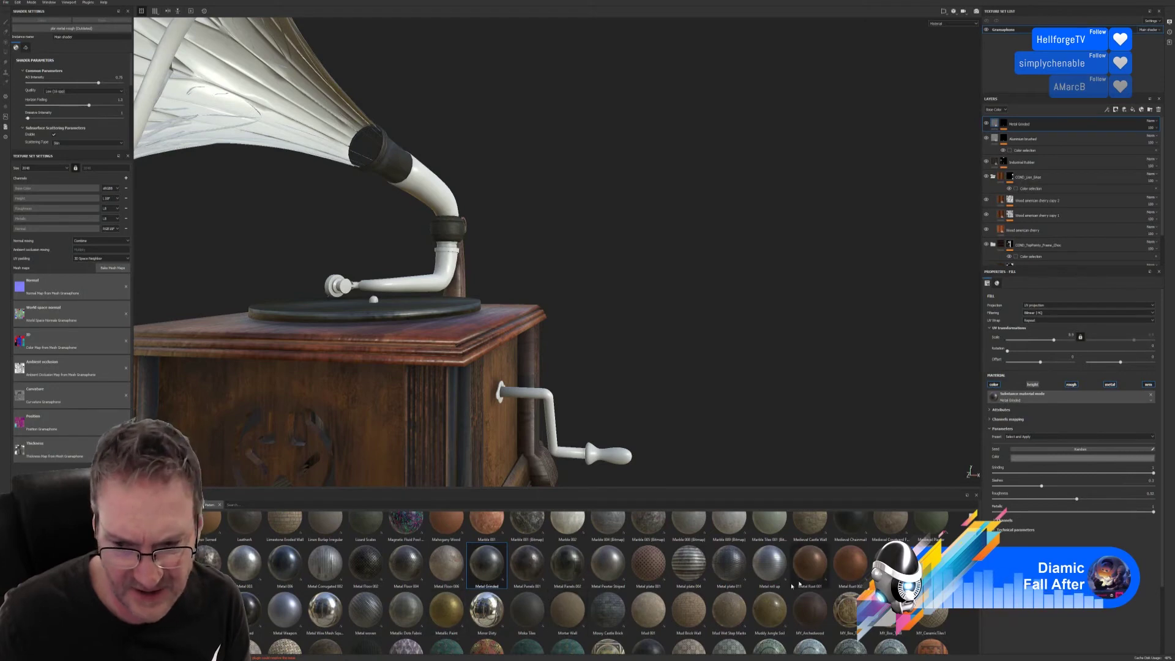
Step: Drop a worn gold metal material onto the gramophone and raise its UV Scale for finer wear
scroll(487, 563, "down", 3)
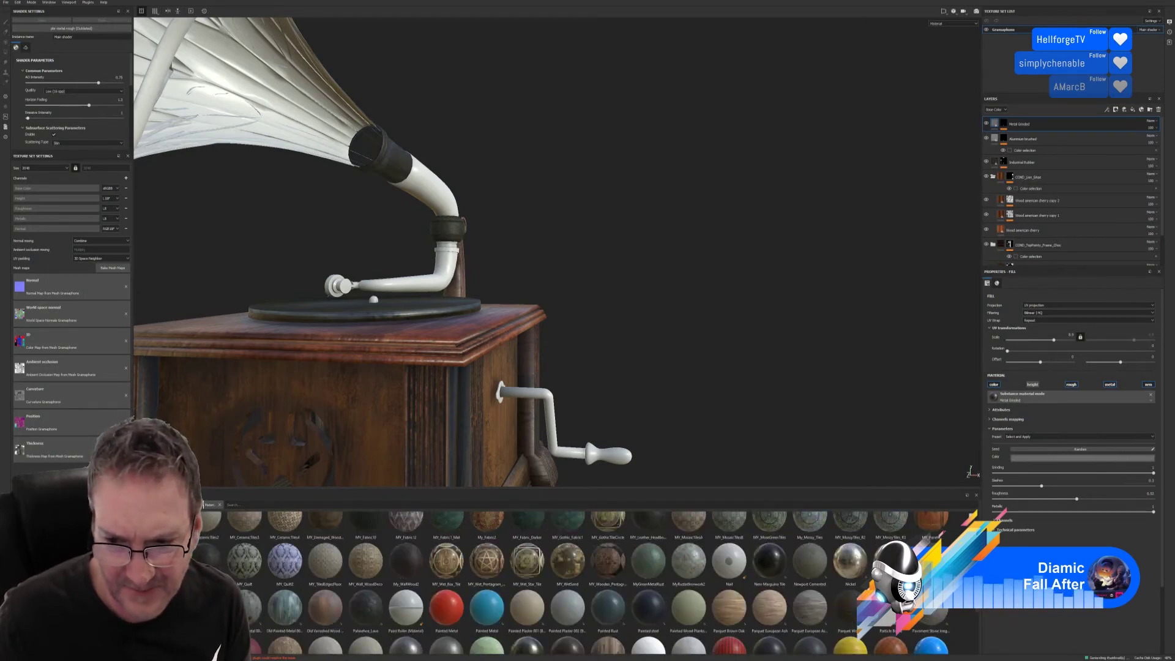
scroll(587, 581, "down", 3)
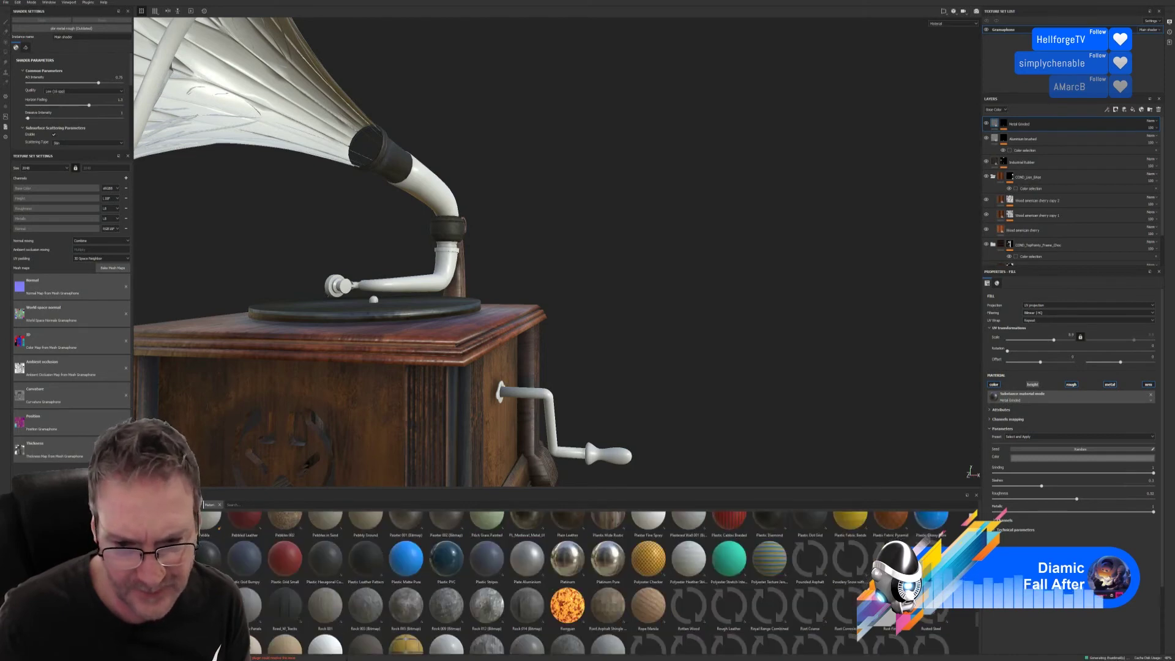
scroll(587, 581, "down", 3)
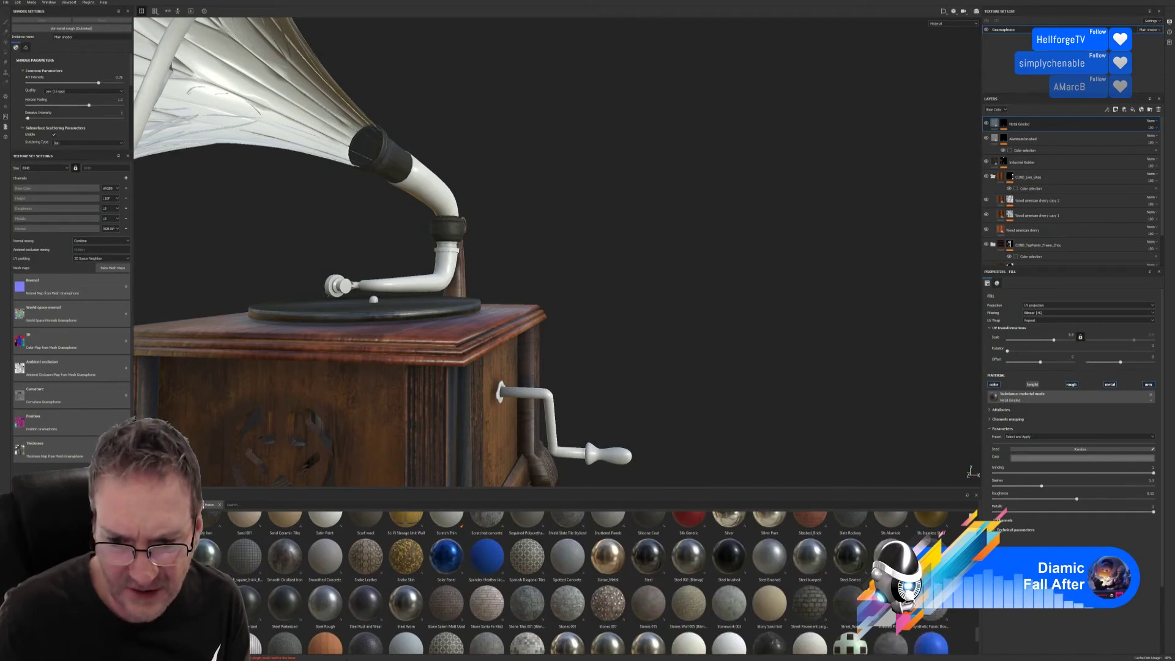
scroll(606, 582, "down", 3)
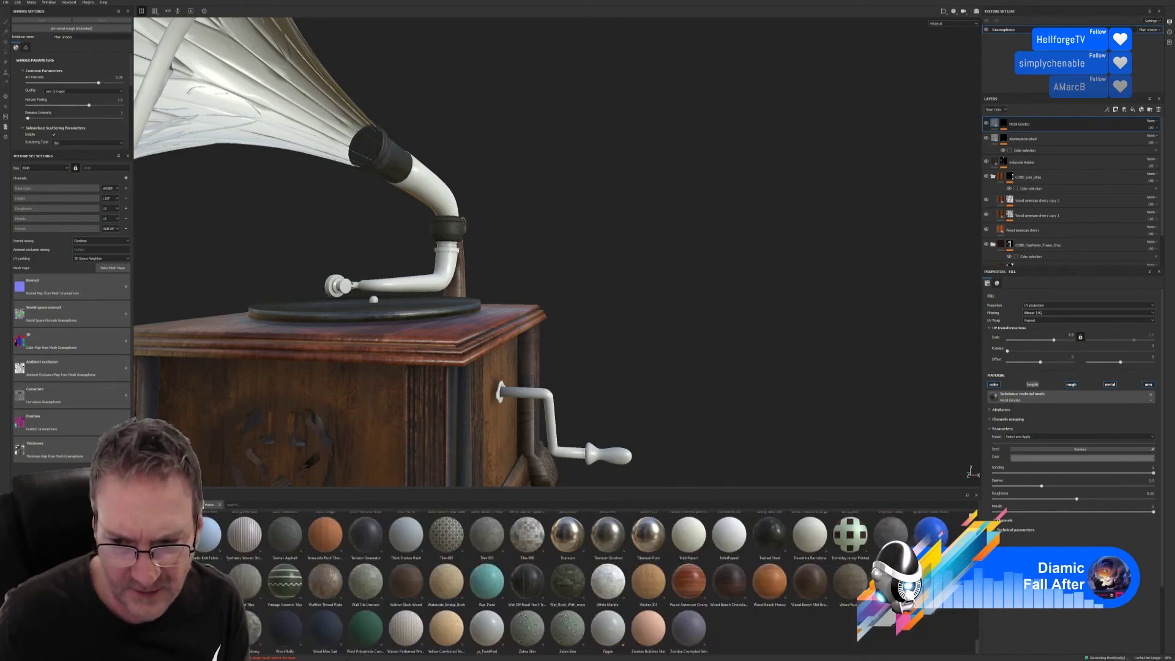
scroll(587, 581, "up", 3)
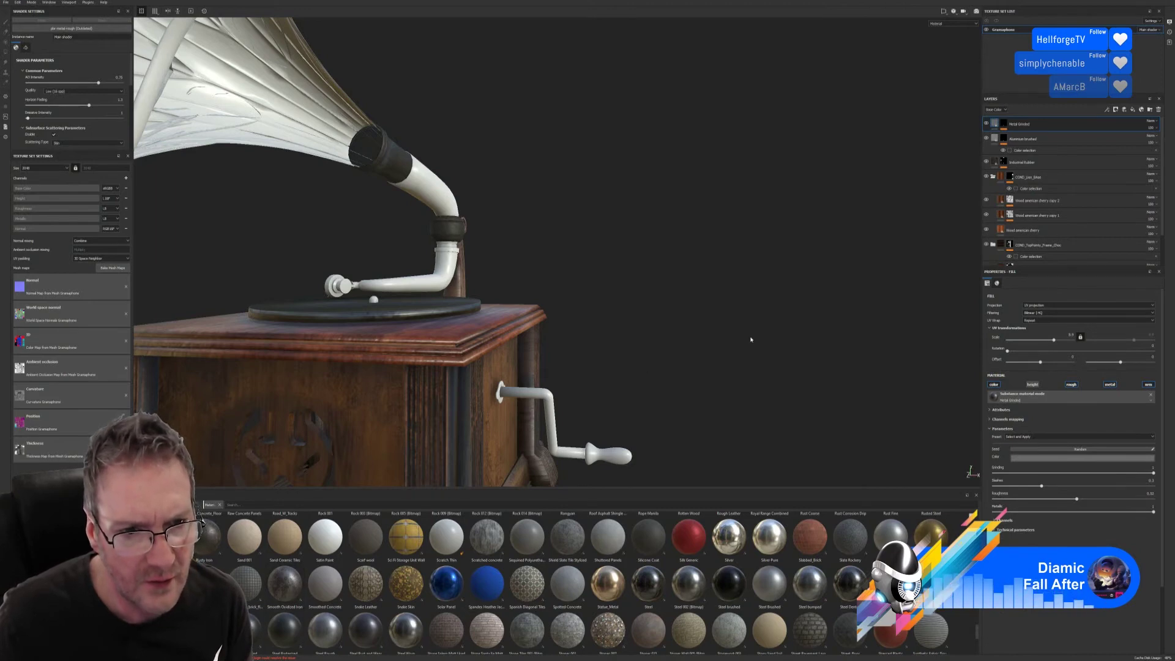
left_click_drag(930, 533, 421, 327)
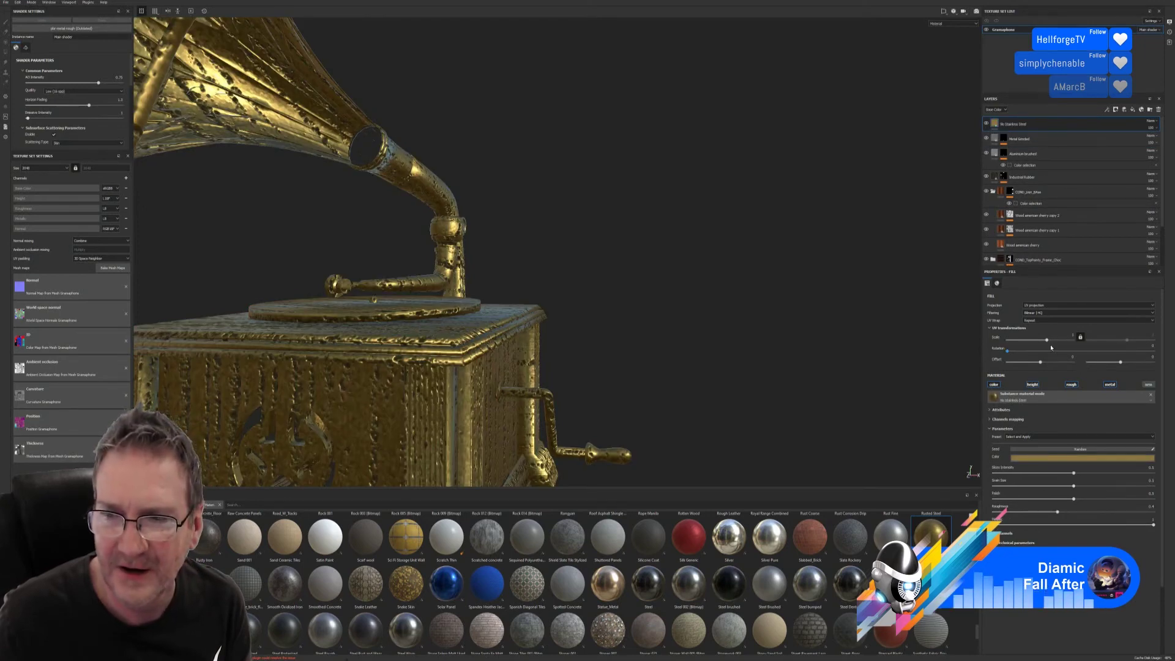
left_click_drag(1049, 341, 1063, 347)
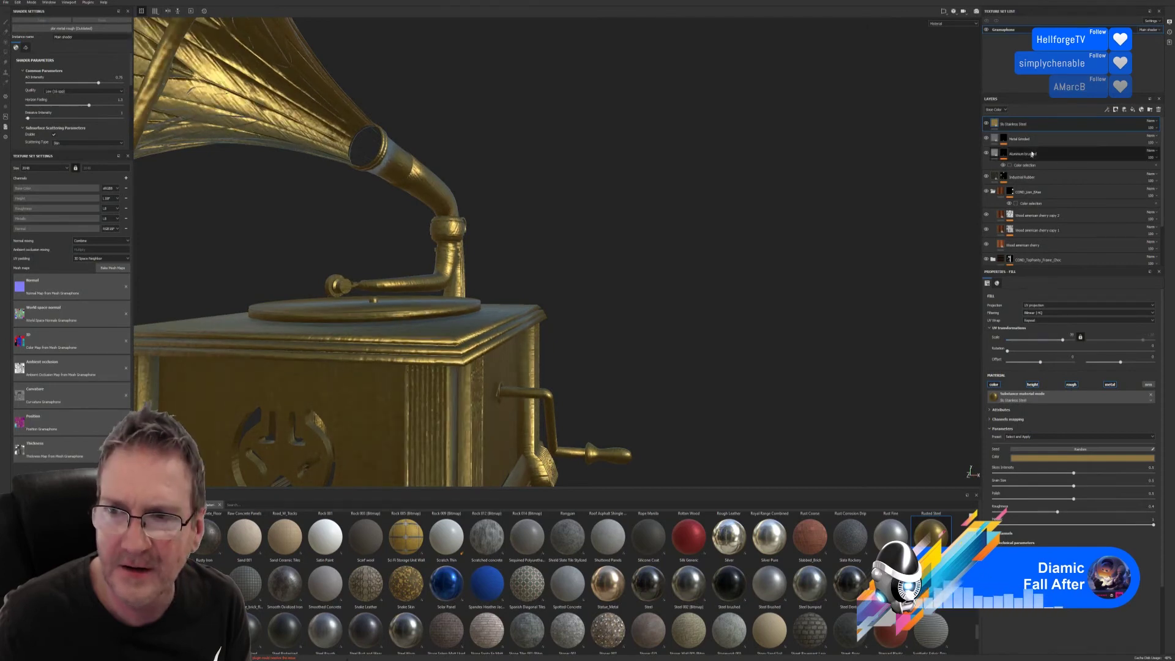
Step: Mask the gold layer to the turntable rim's ID colour with a colour selection
right_click(1043, 129)
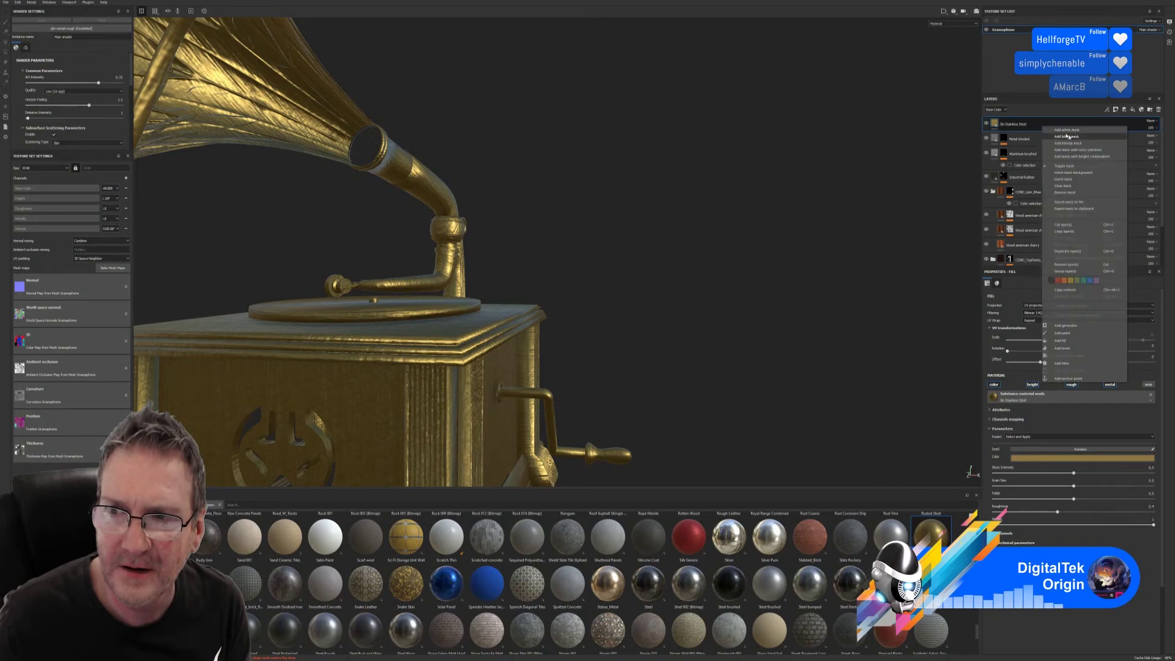
left_click(1084, 153)
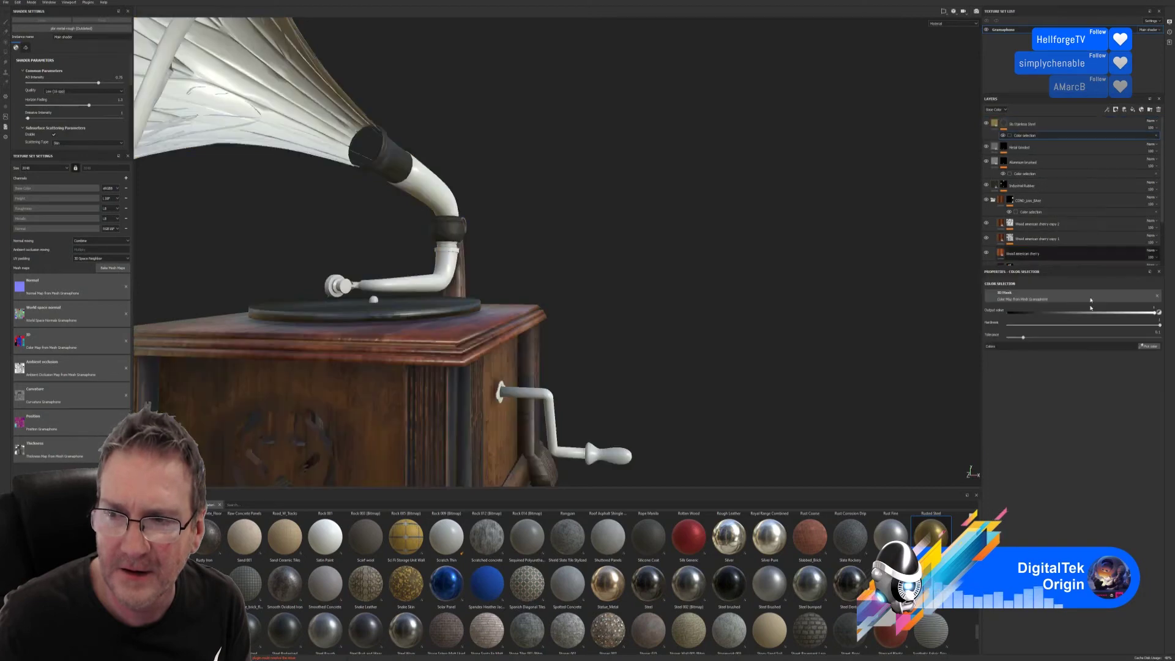
left_click(1149, 346)
left_click(422, 318)
left_click_drag(422, 318, 642, 294, "alt")
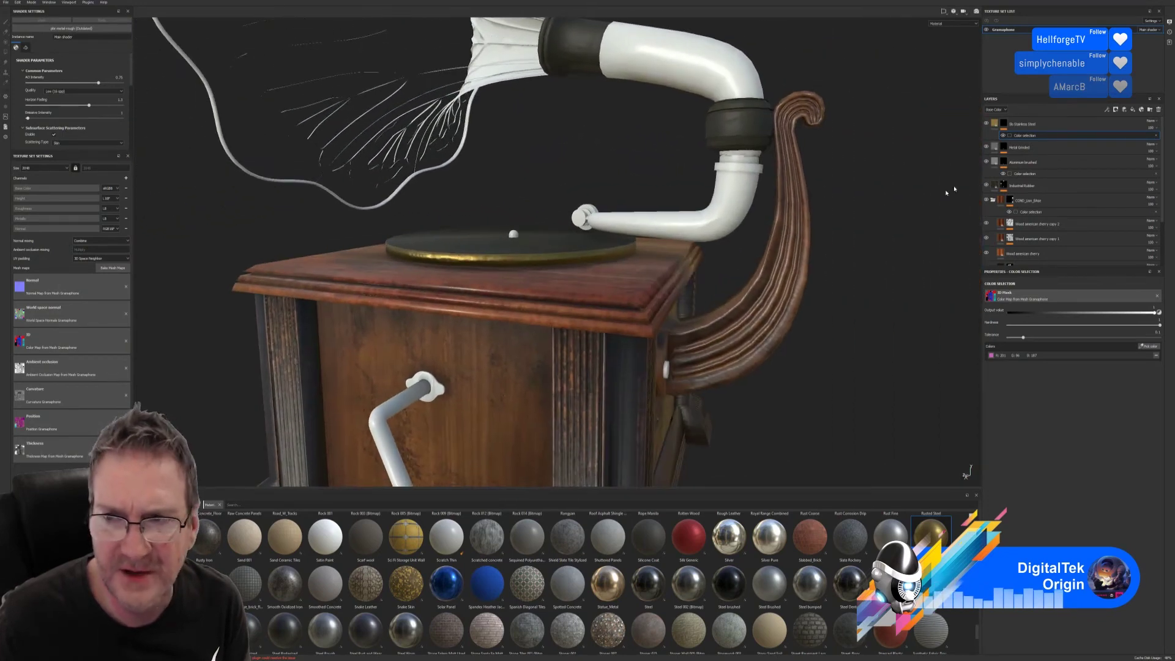
Step: Group the Stainless Steel and other two metal layers into a folder
left_click(1034, 126)
left_click(1021, 162, "shift")
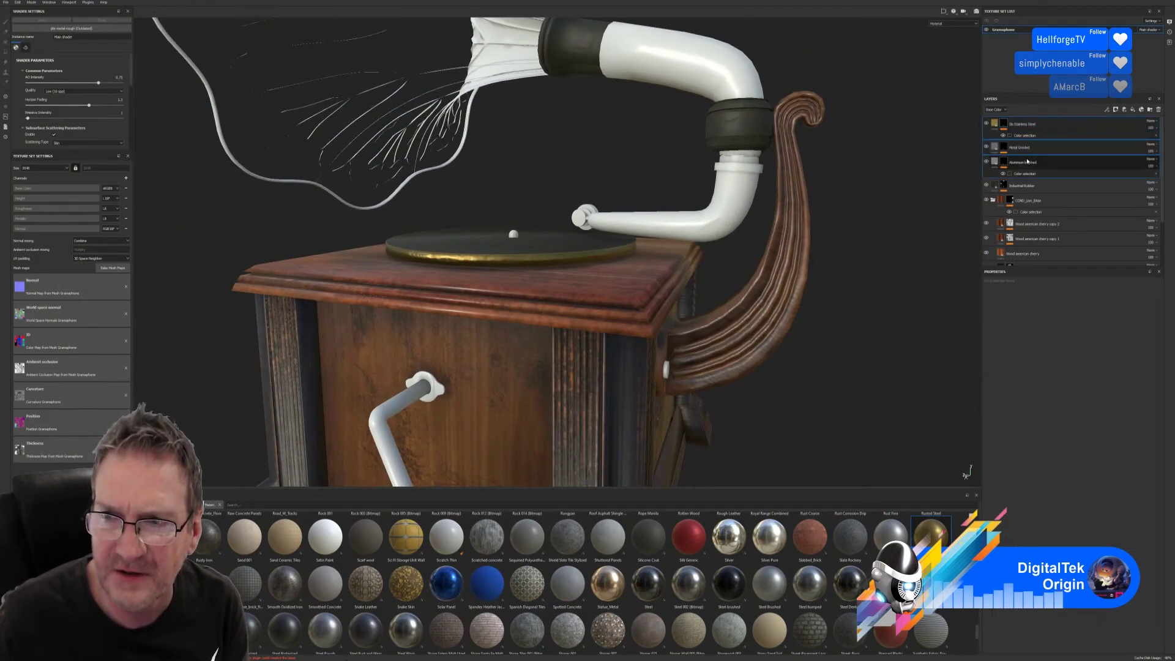
right_click(1027, 158)
left_click(1051, 207)
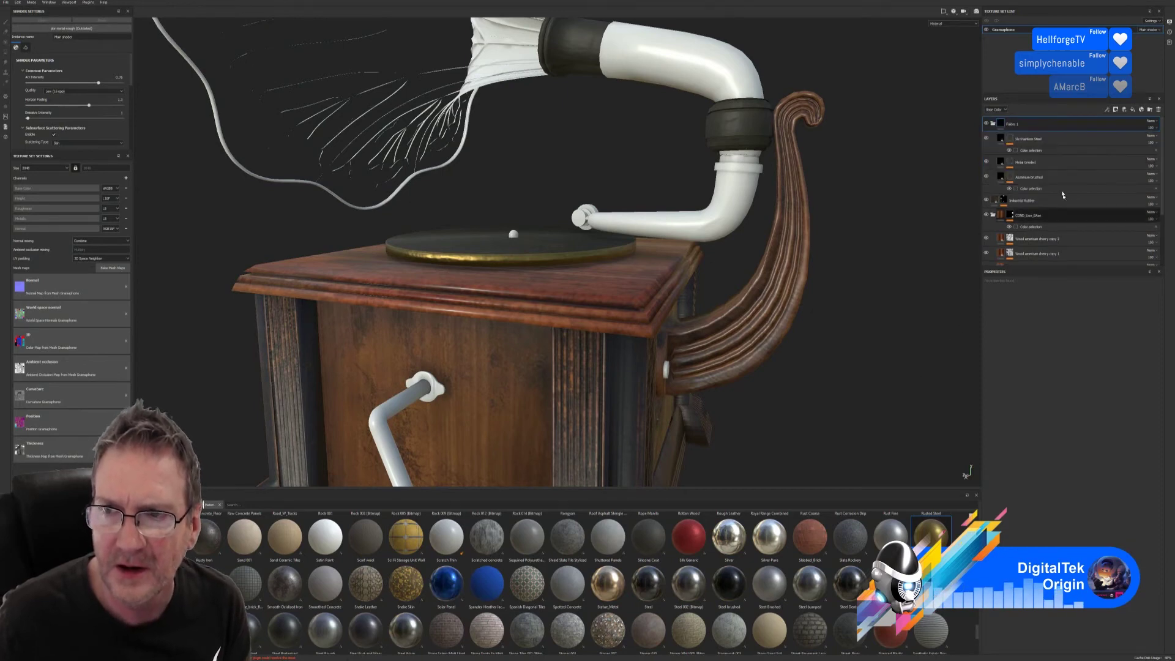
Step: Add a colour-selection mask to the new folder using the platter rim's ID colour
right_click(1042, 129)
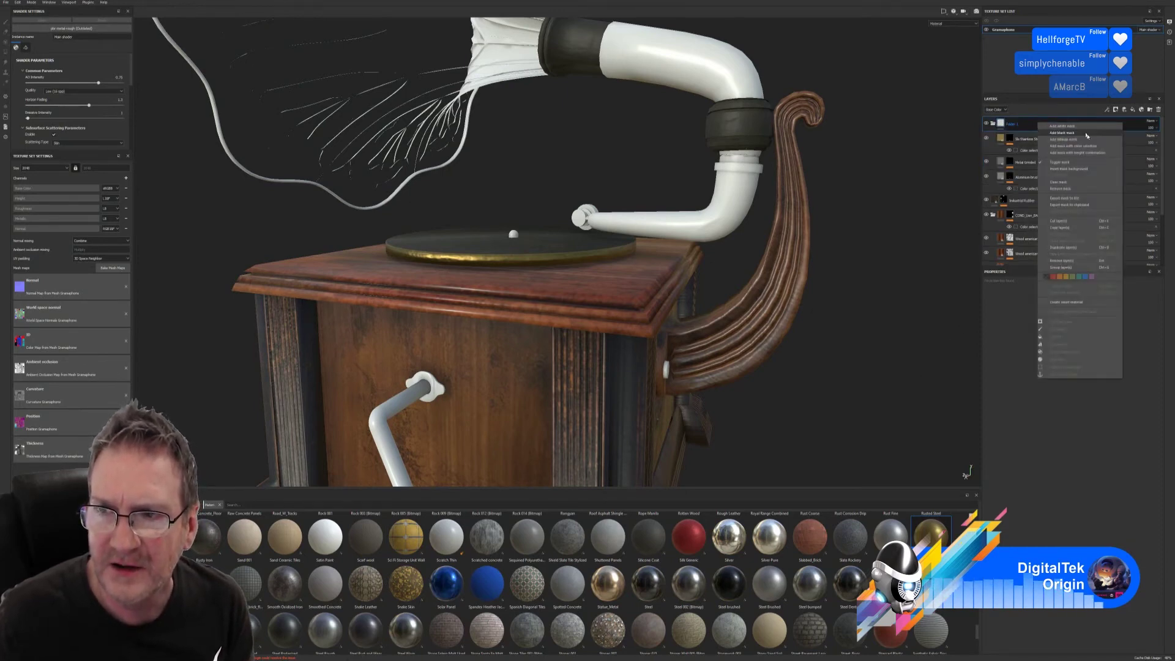
left_click(1108, 200)
left_click(1136, 346)
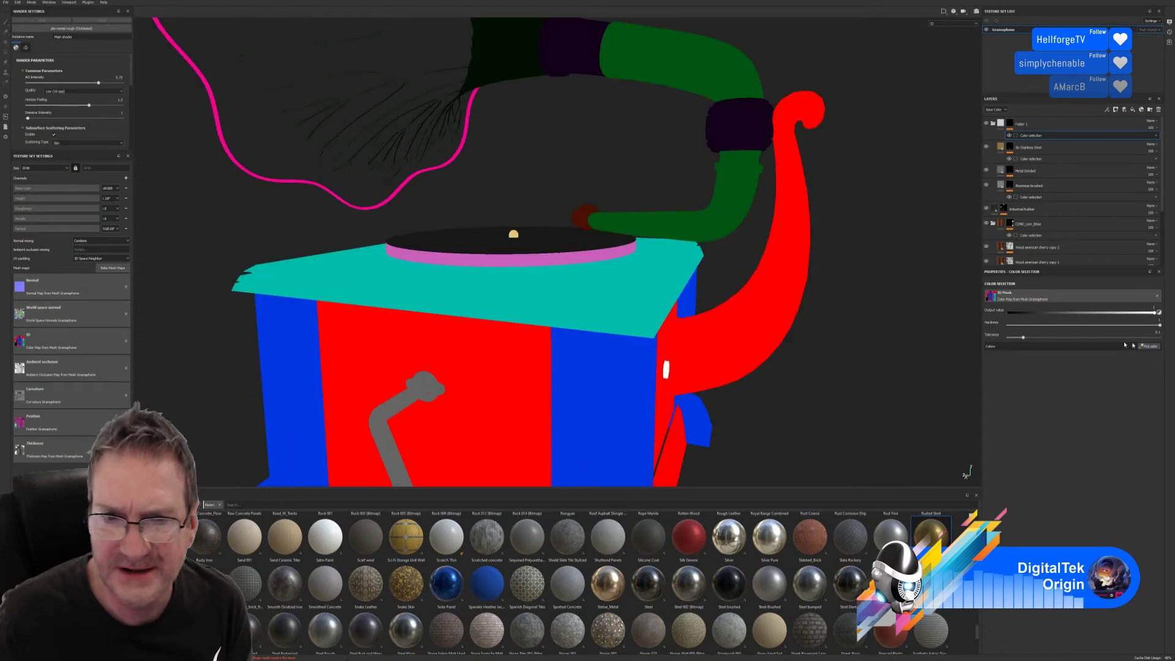
left_click(542, 262)
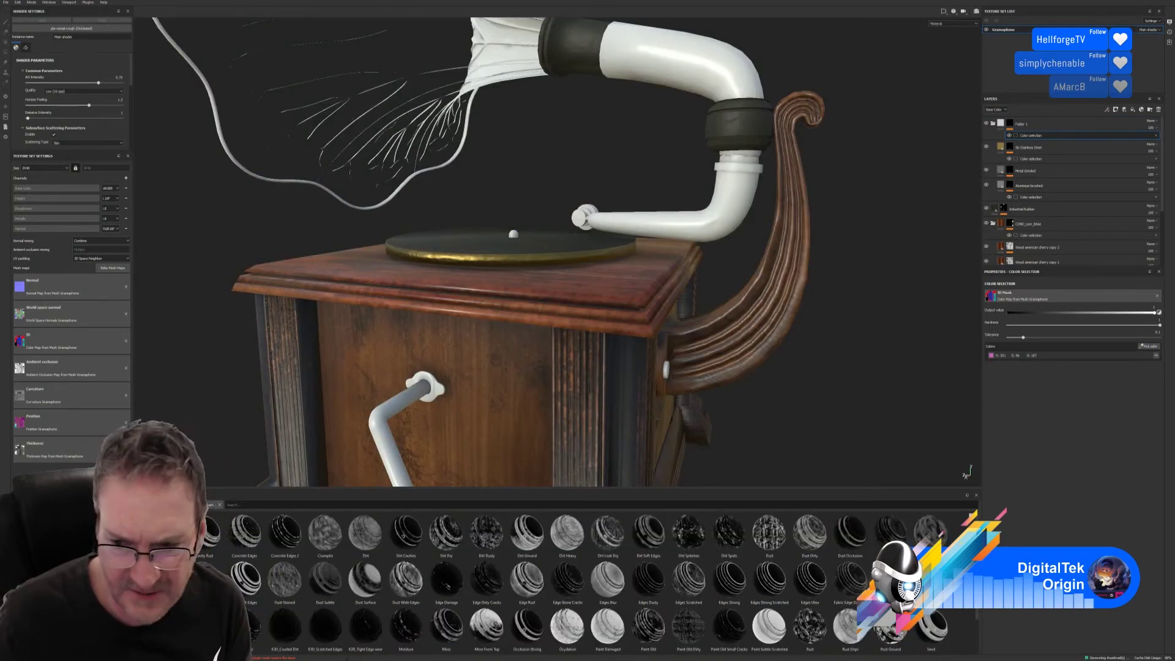
Step: Drop the Surface Worn smart mask onto the gold layer and bring up its generator settings
scroll(600, 630, "down", 1)
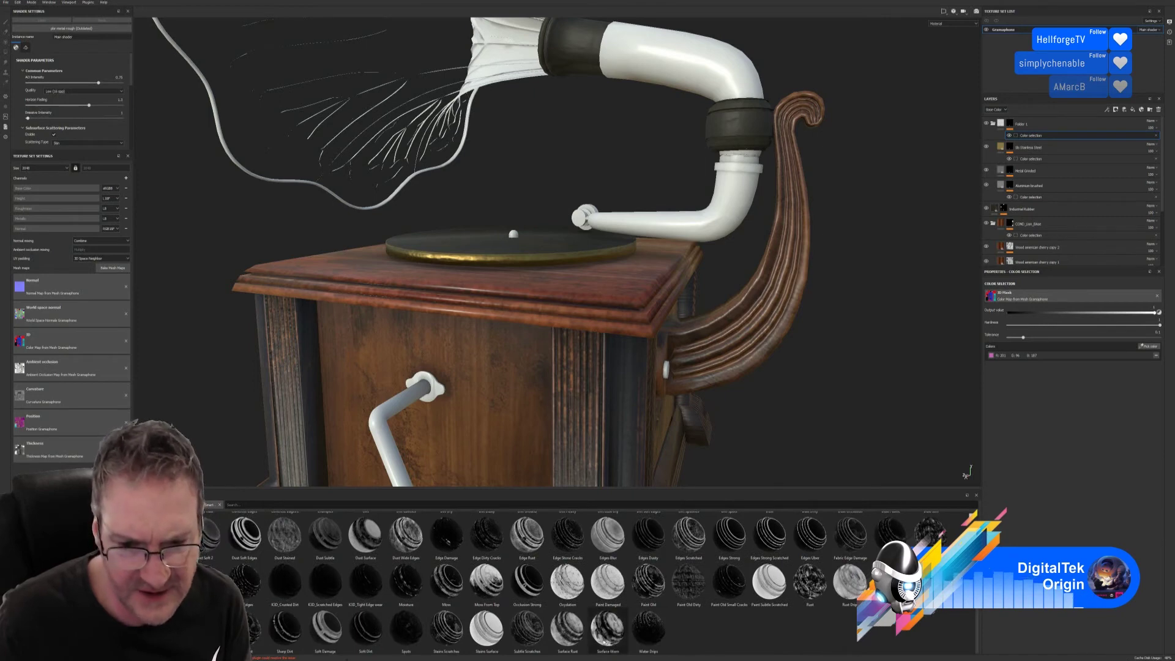
mouse_move(605, 641)
left_mouse_down()
mouse_move(1051, 132)
mouse_move(1088, 207)
mouse_move(1064, 156)
mouse_move(1042, 150)
left_mouse_up()
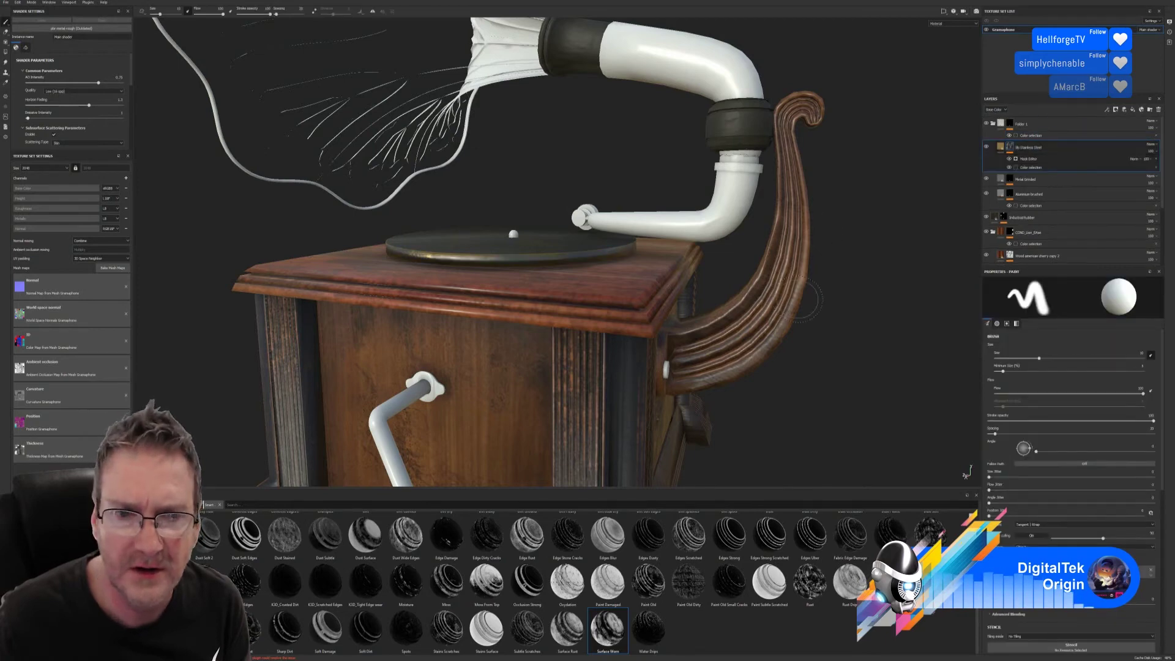
scroll(664, 284, "up", 6)
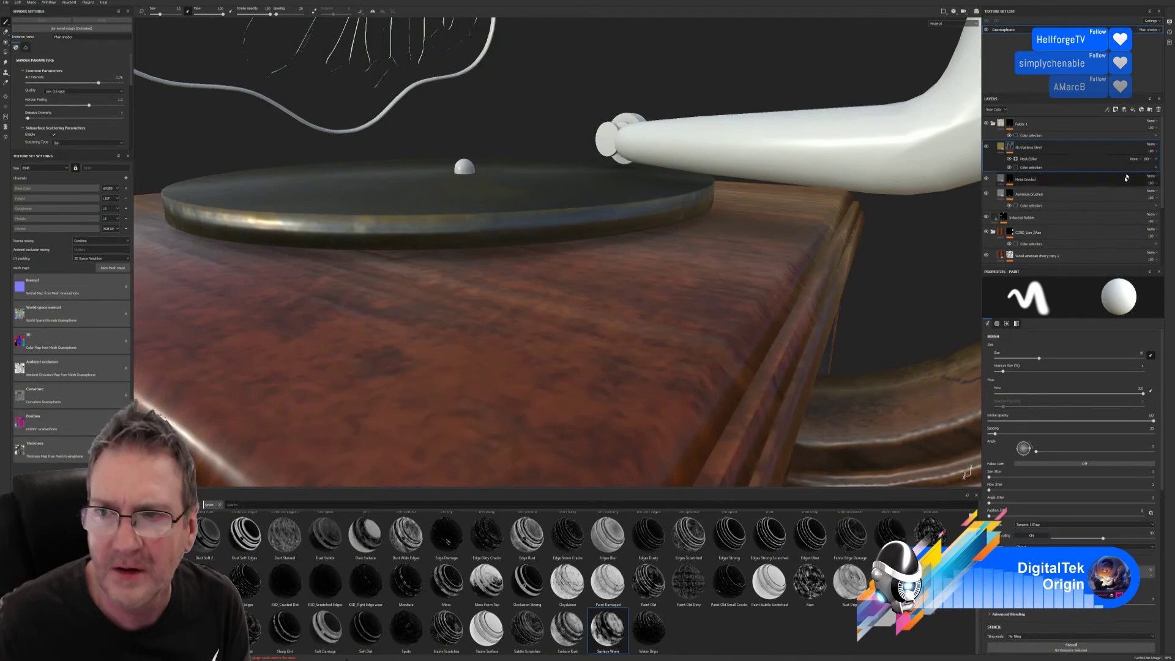
left_click(1037, 168)
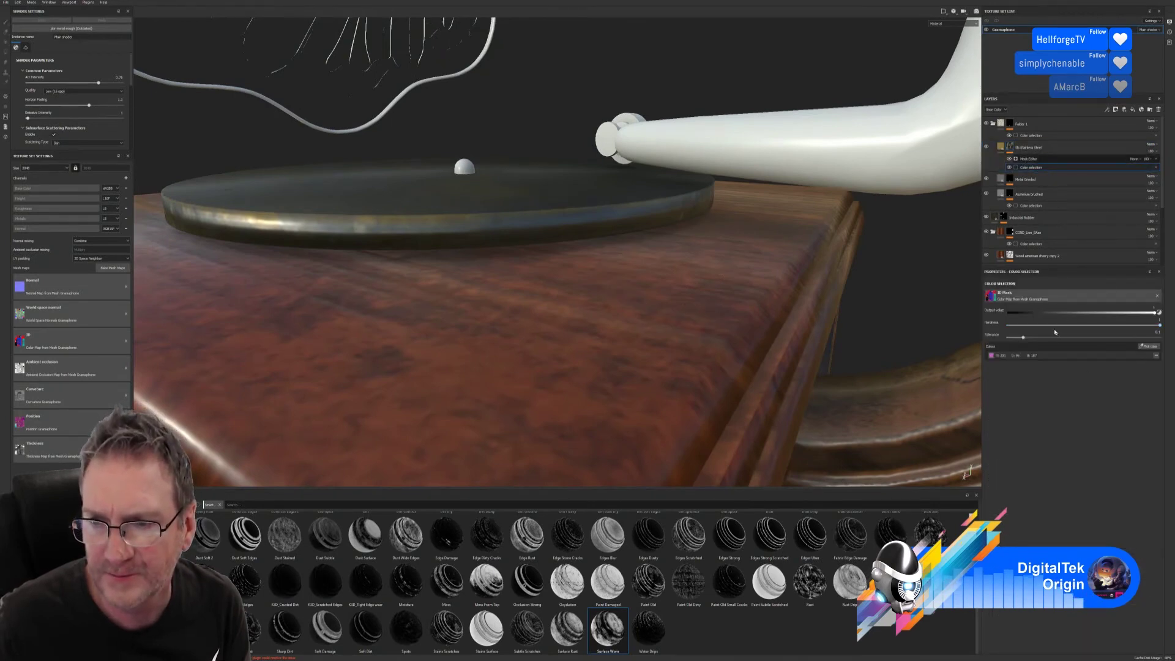
left_click(1028, 158)
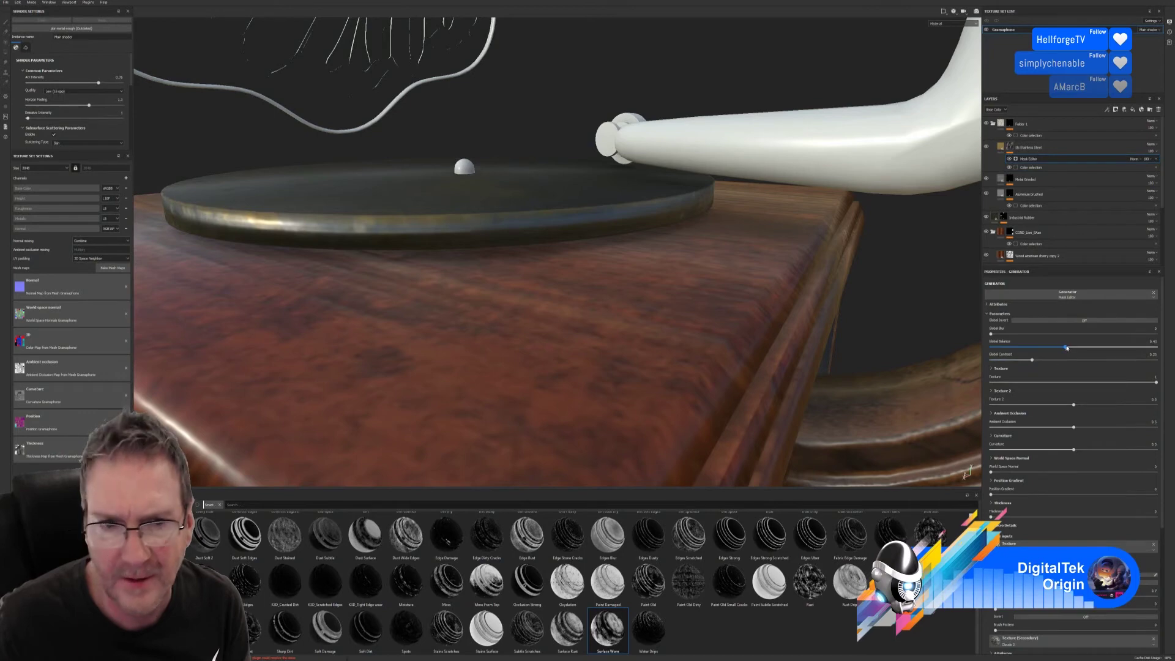
Step: Raise Global Balance, set Curvature to about 0.38 and World Space Normal to about 0.8
left_click_drag(1066, 348, 1160, 371)
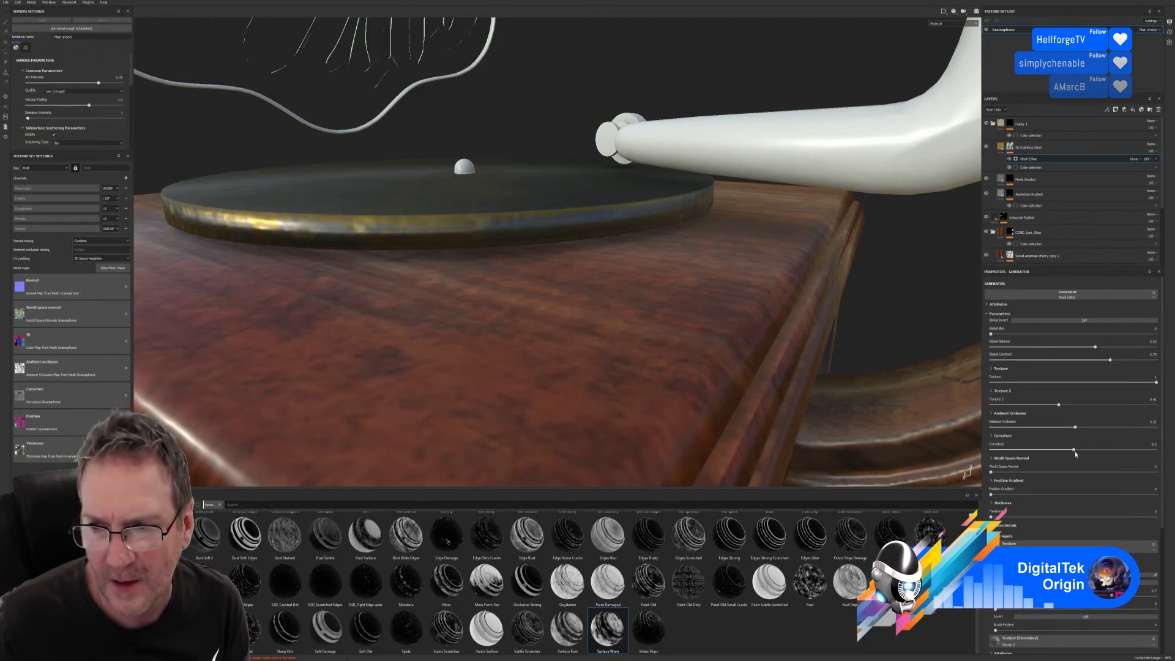
left_click_drag(1075, 451, 1168, 451)
left_click_drag(1082, 456, 1052, 455)
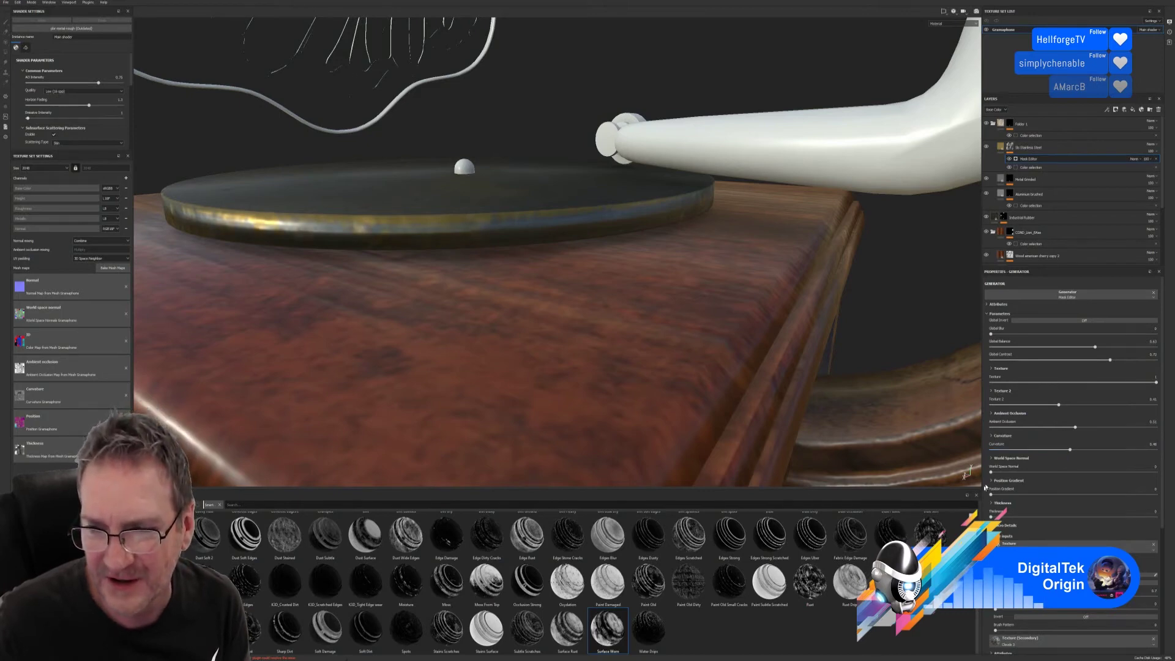
left_click_drag(992, 473, 1142, 472)
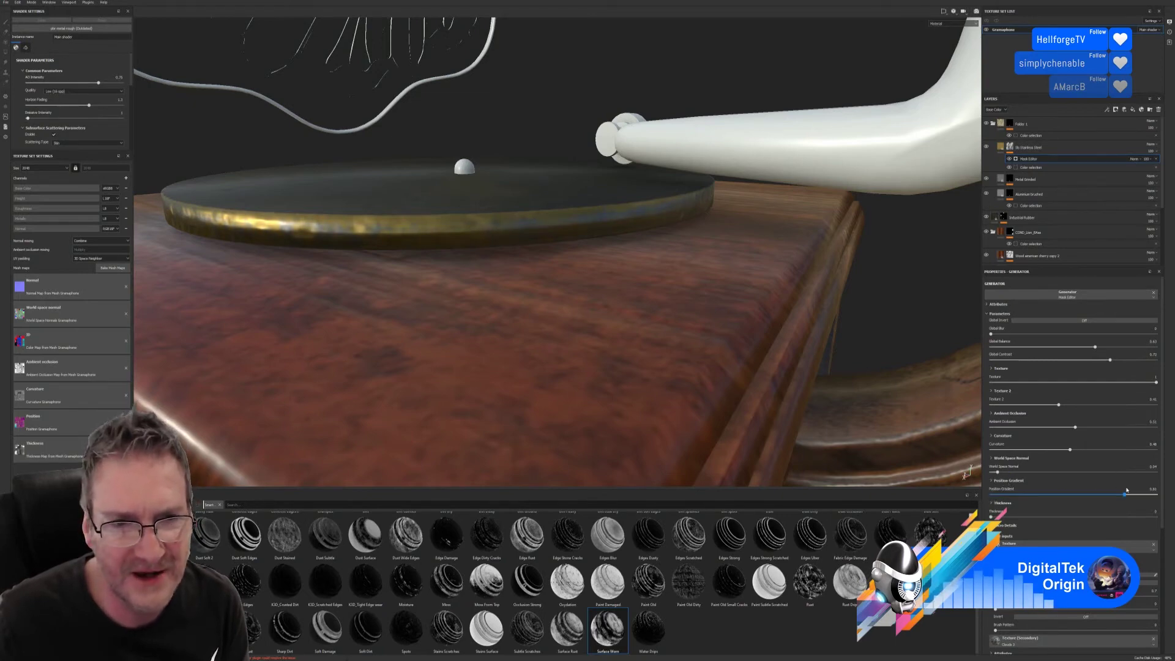
Step: Zoom out and orbit to inspect the horn and the worn gold turntable rim
scroll(520, 374, "down", 3)
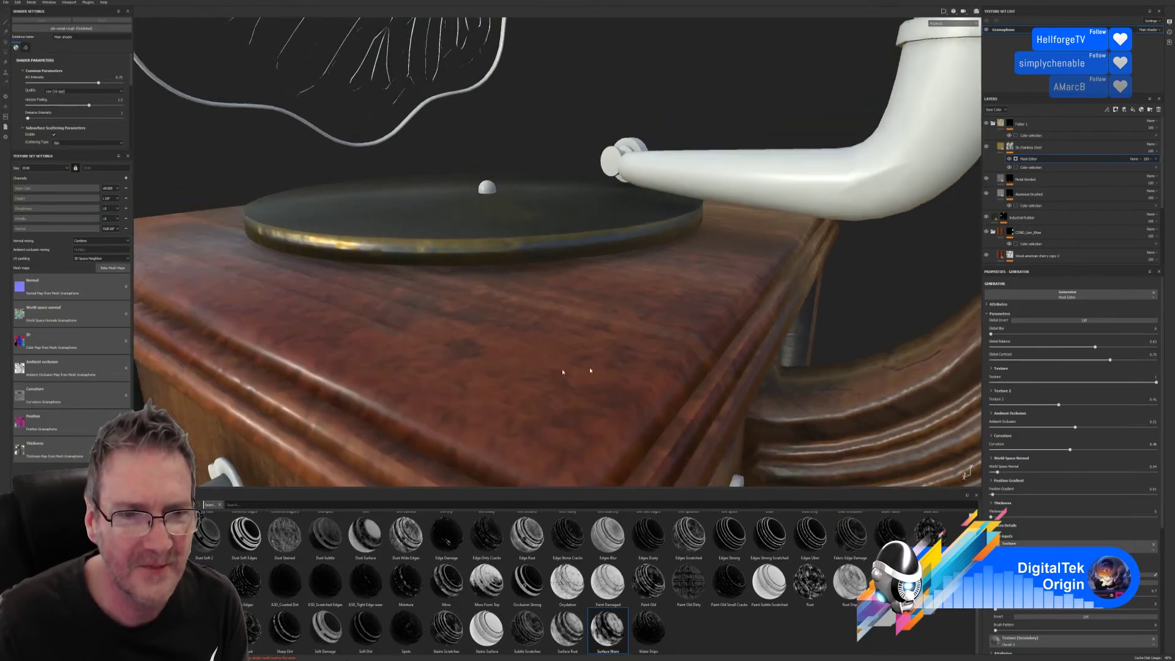
left_click_drag(520, 373, 630, 439, "alt")
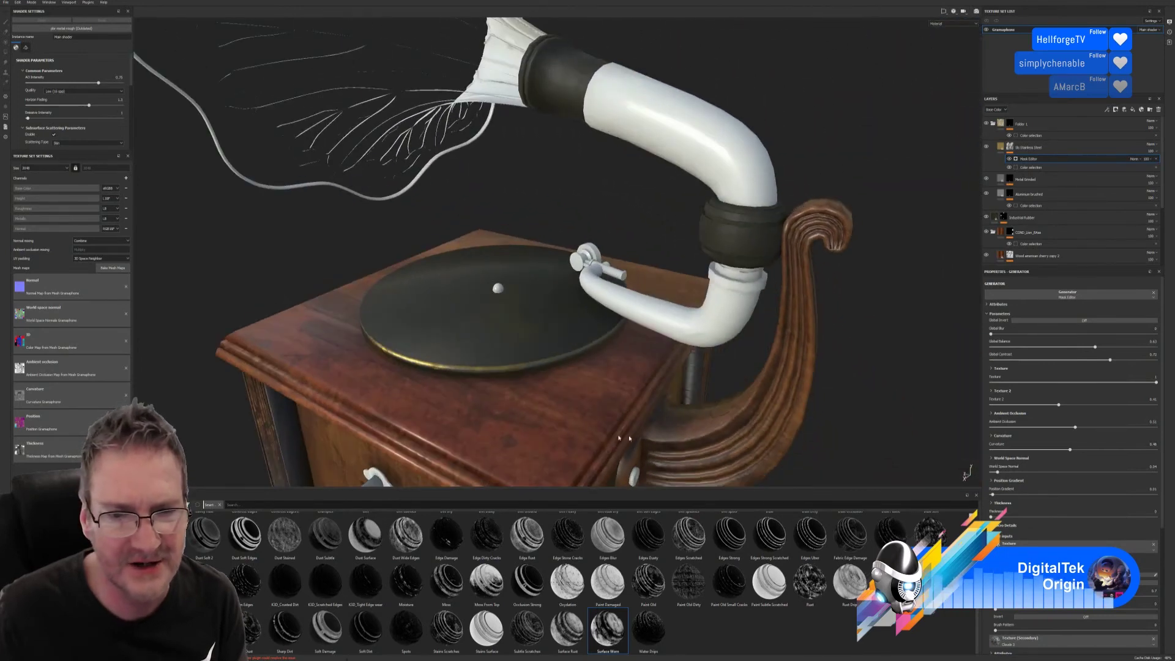
left_click_drag(427, 394, 56, 440, "alt")
left_click_drag(626, 377, 501, 282, "alt")
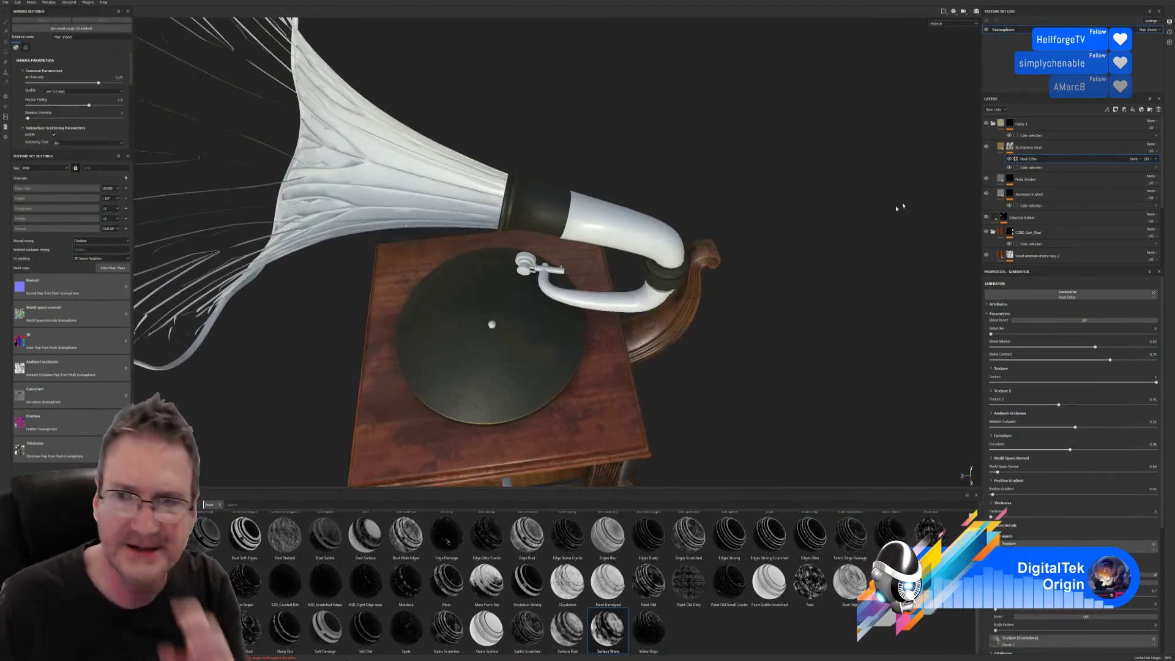
Step: Collapse Folder 1 and COND_Lean_BAse, check Industrial Rubber's coverage, and select that layer
left_click(994, 124)
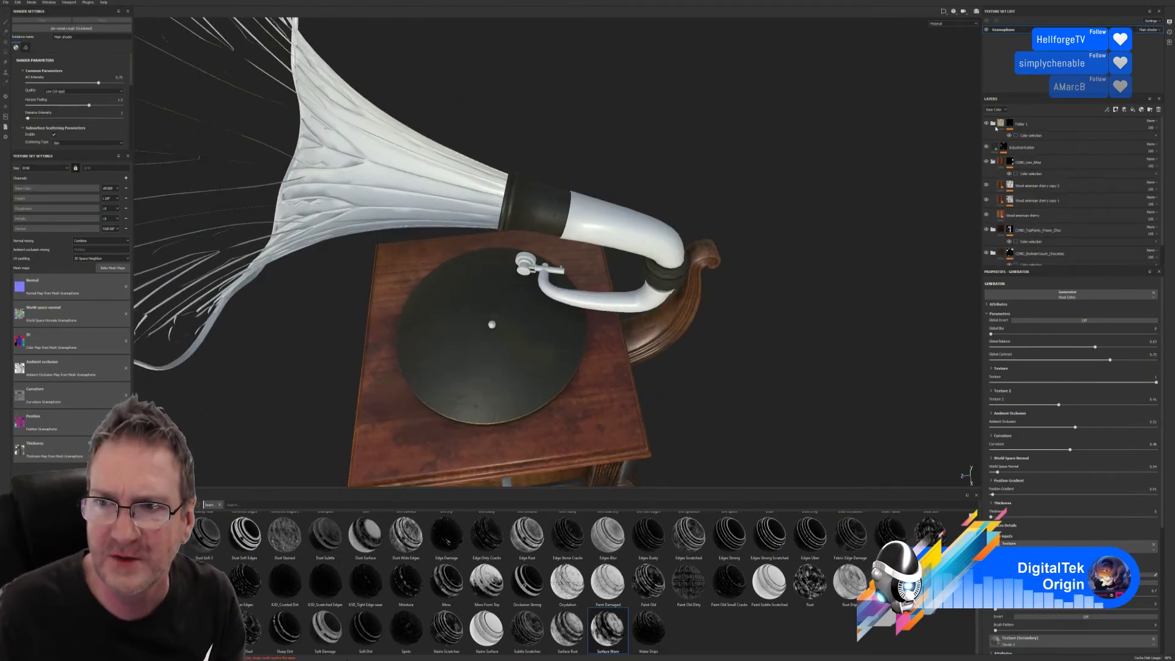
left_click(993, 162)
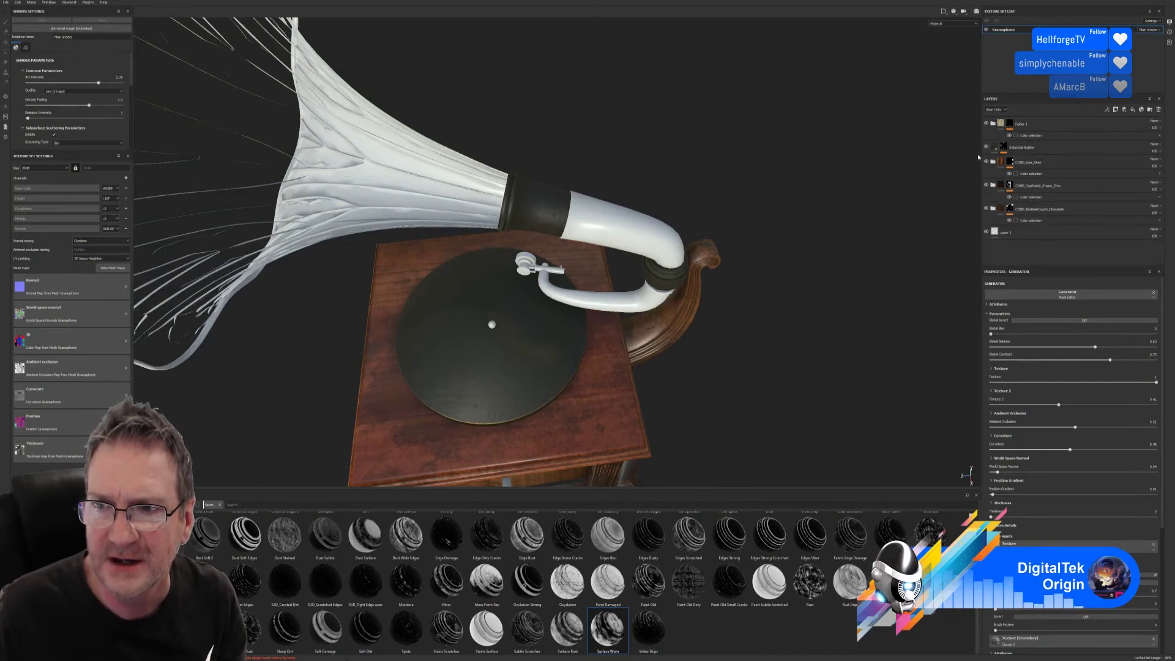
left_click(986, 147)
left_click(987, 147)
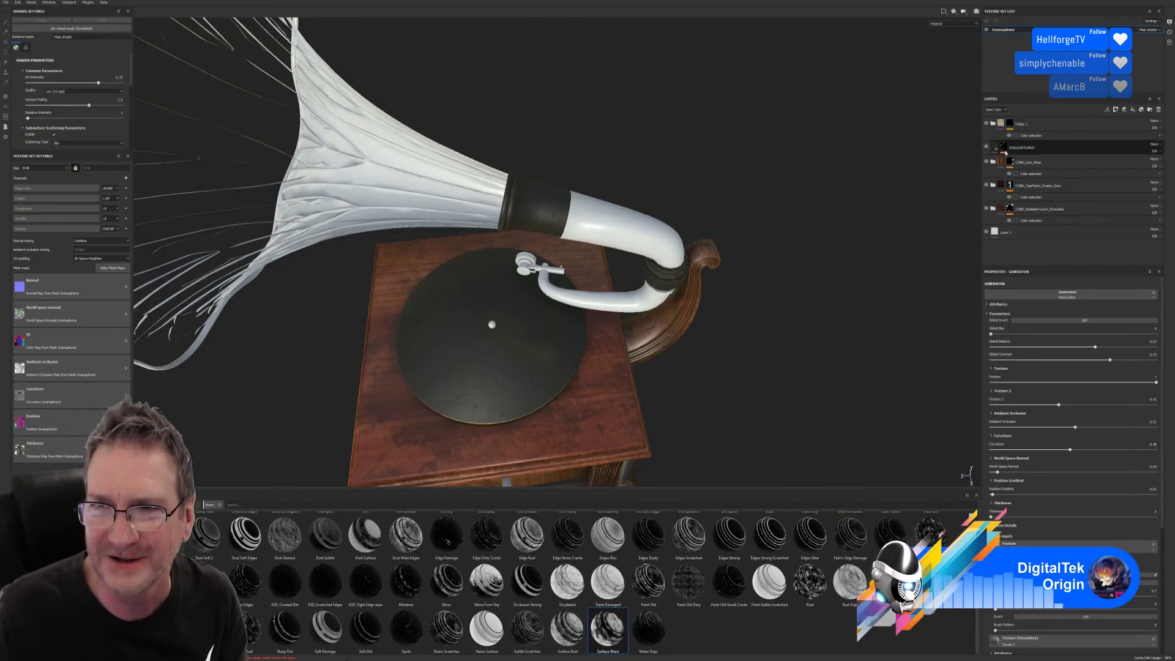
left_click(1007, 149)
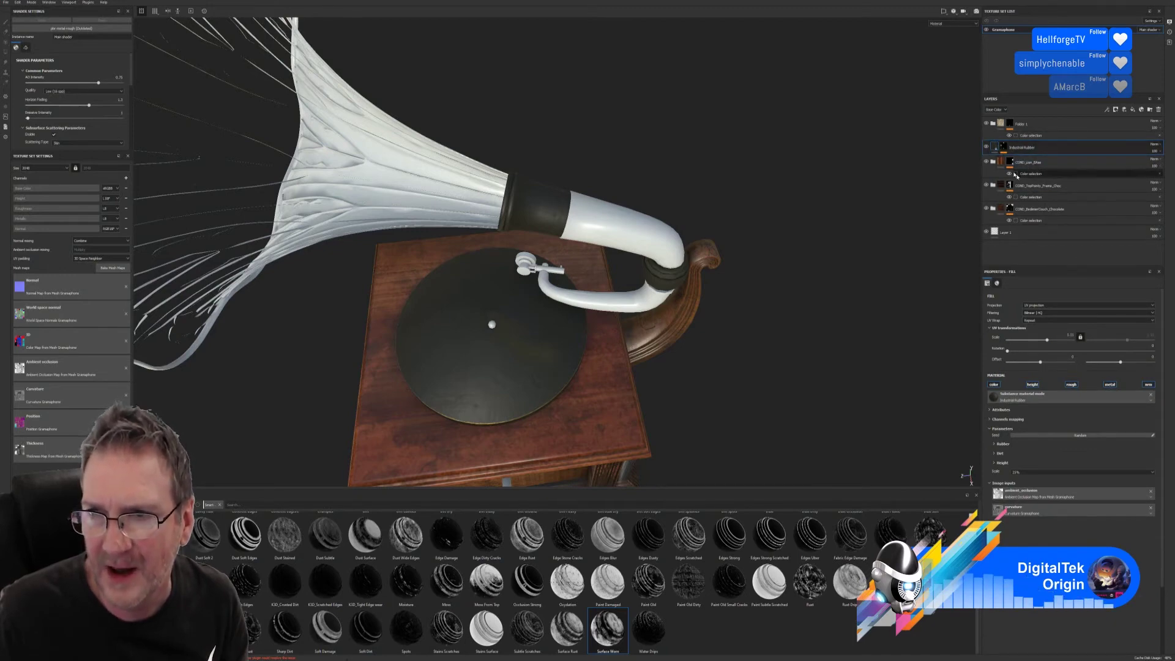
Step: Add a colour-selection mask to Industrial Rubber with tolerance lowered to about 0.05
left_click_drag(1017, 174, 1010, 153)
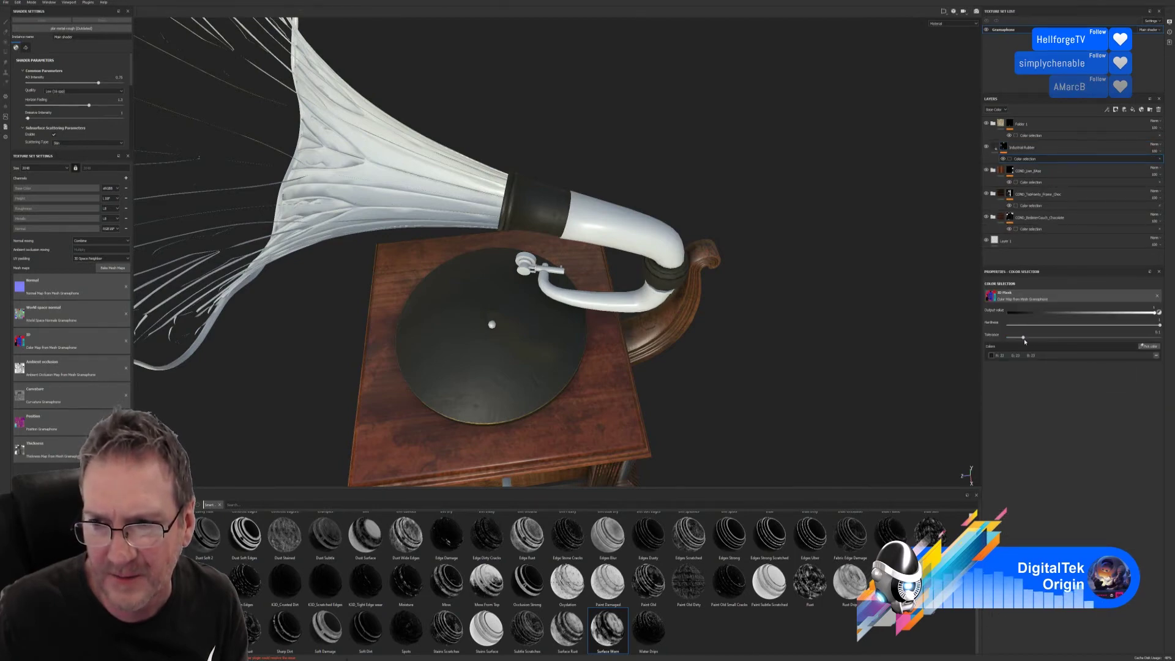
left_click_drag(1025, 338, 1015, 337)
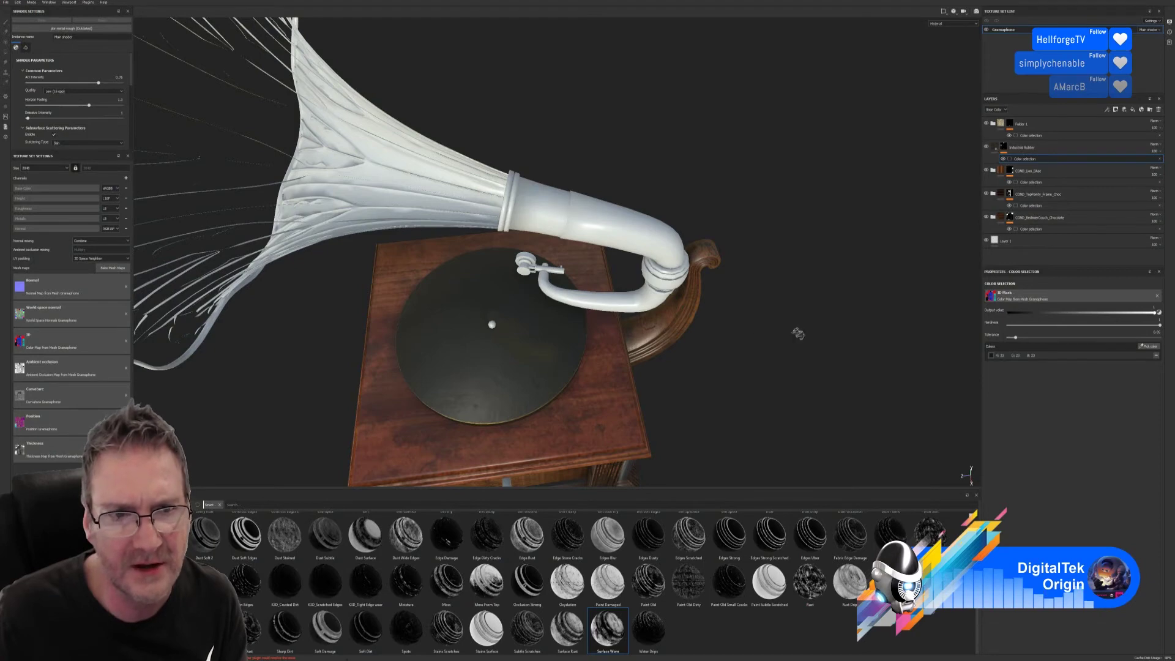
left_click_drag(794, 333, 766, 297, "alt")
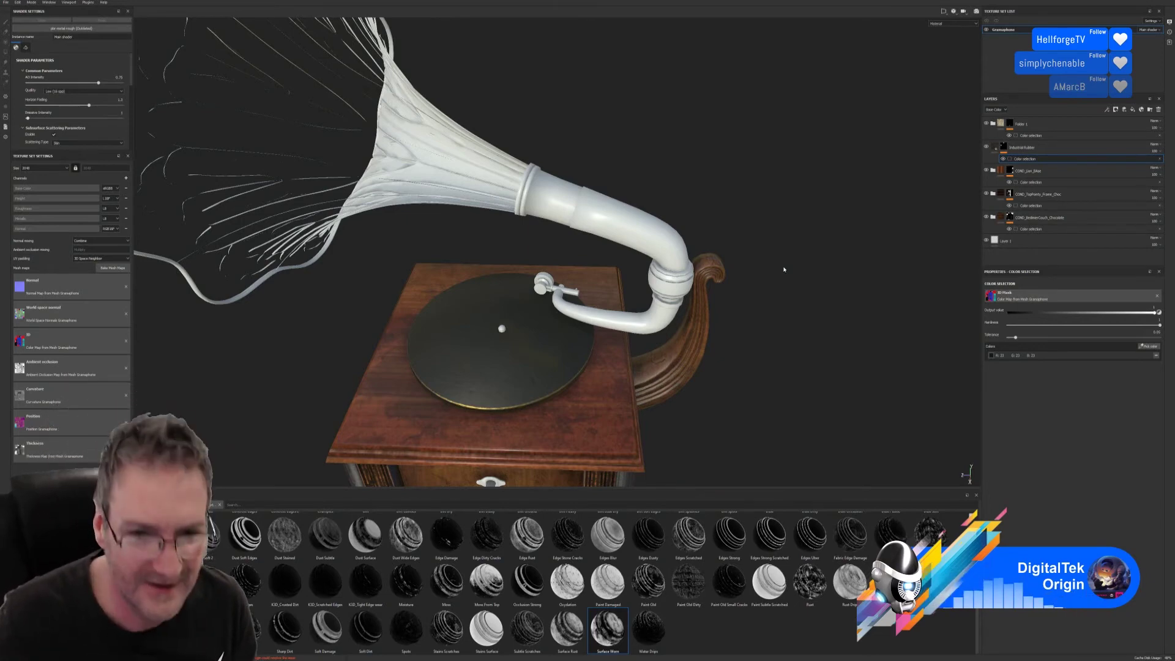
Step: Move Industrial Rubber above Folder 1 and check its Rubber material parameters
left_click(1056, 152)
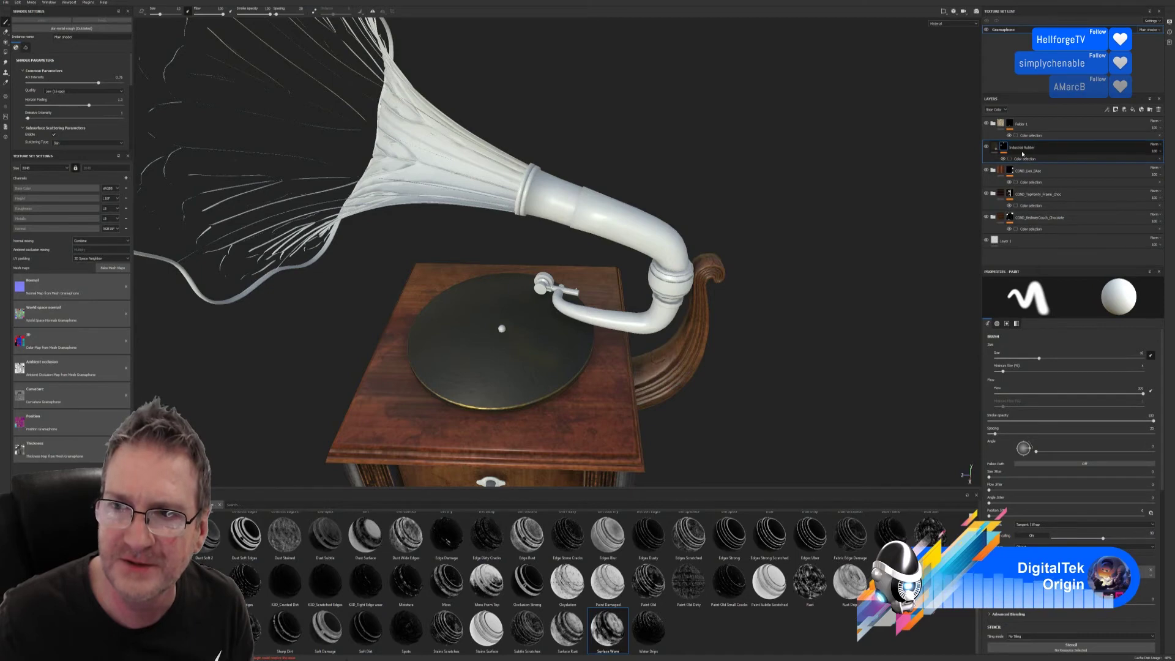
left_click_drag(1031, 148, 1026, 120)
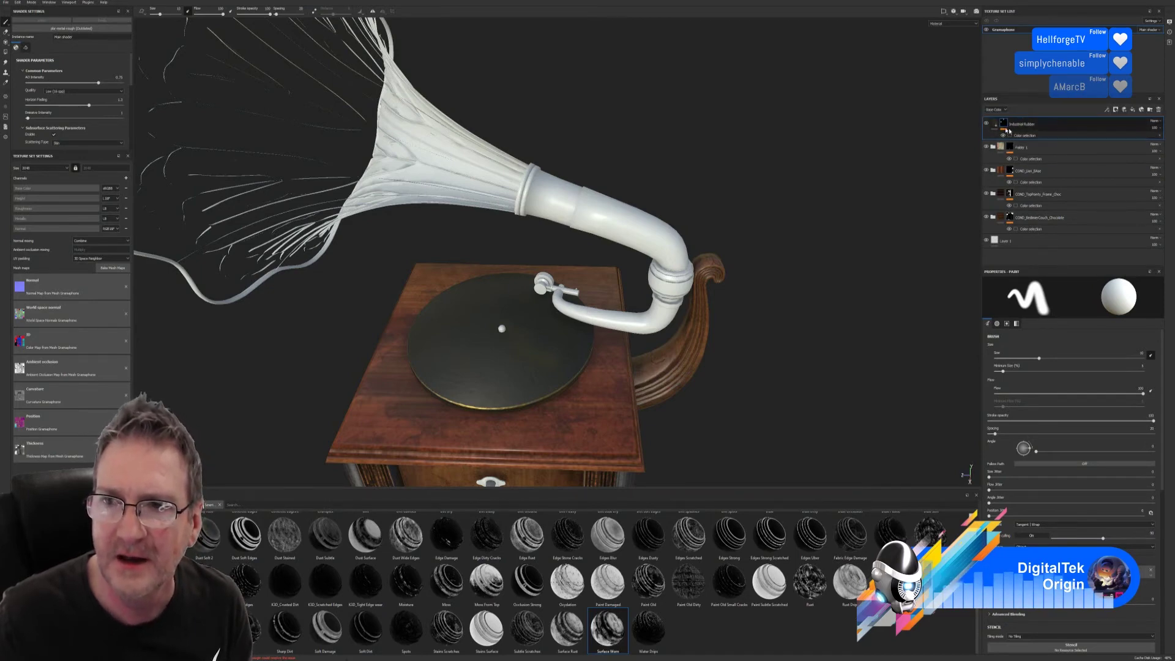
left_click(998, 125)
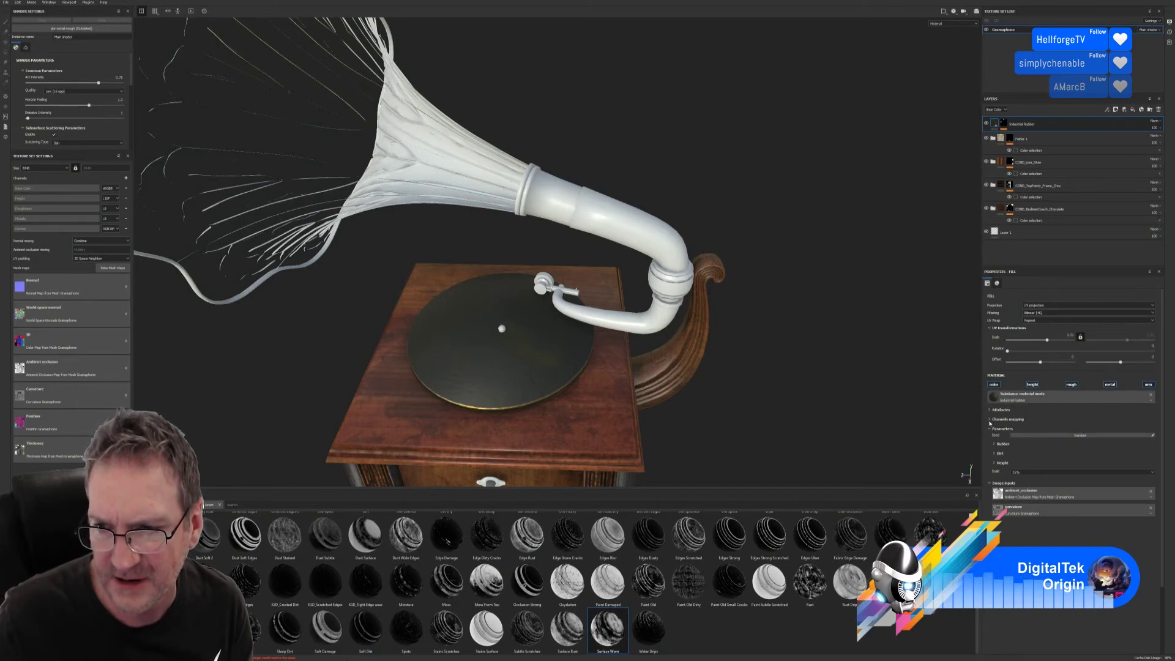
left_click(996, 445)
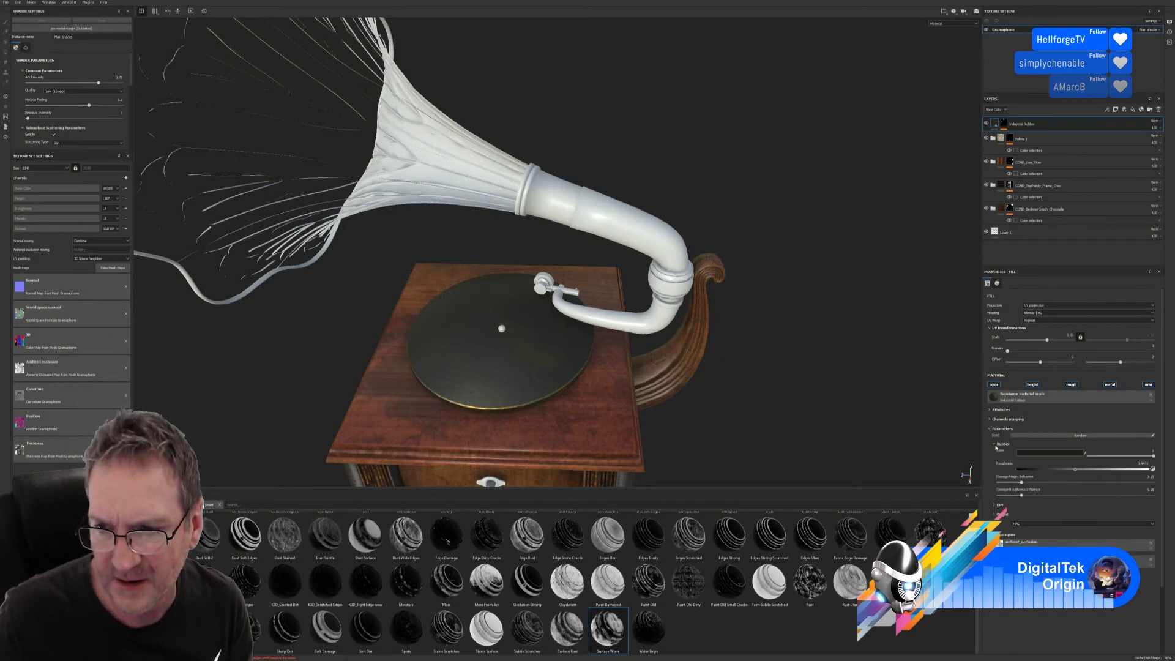
left_click(995, 444)
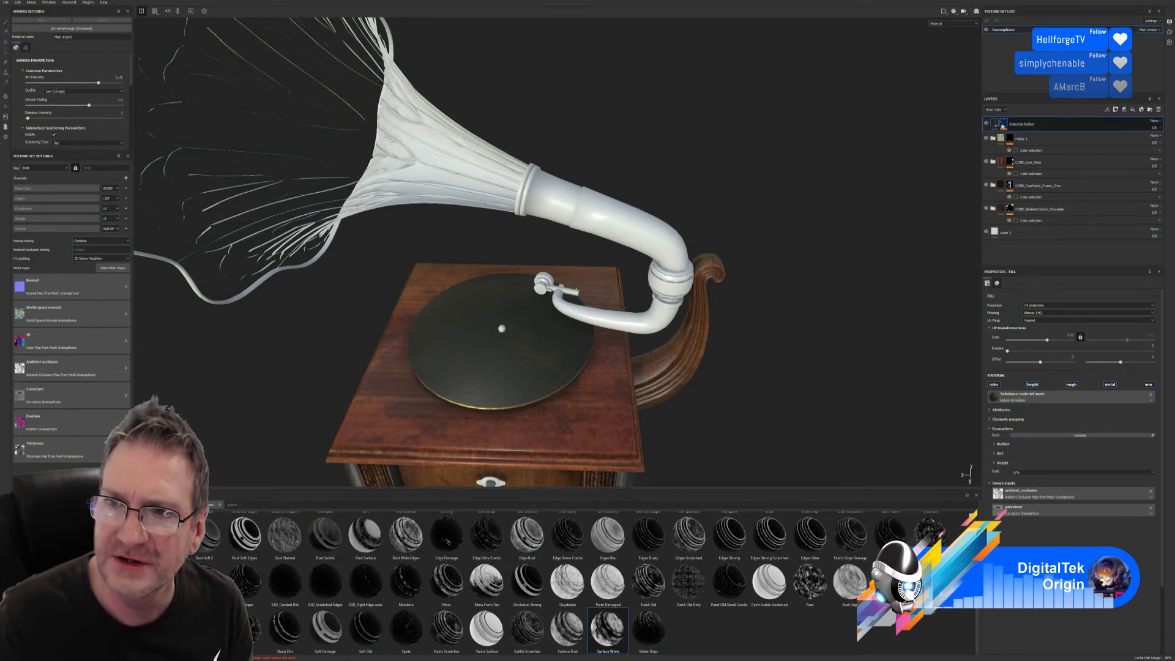
Step: Duplicate Industrial Rubber, lighten the copy's colour, and set damage height and roughness influence near 0
right_click(996, 125)
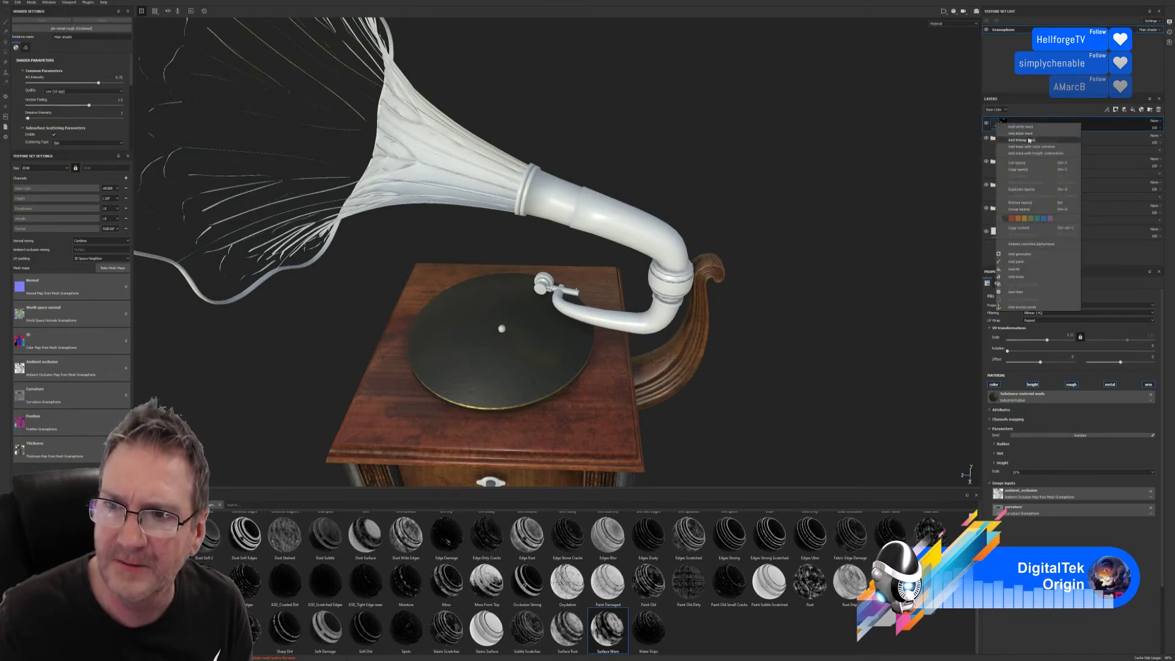
left_click(1021, 189)
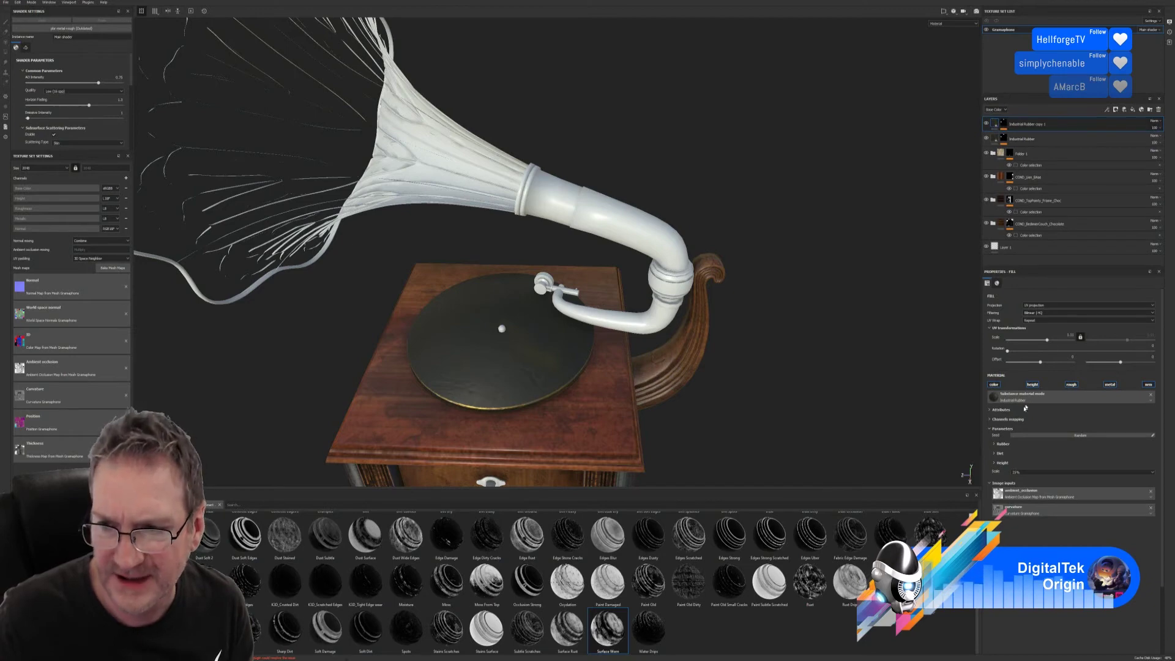
left_click(995, 444)
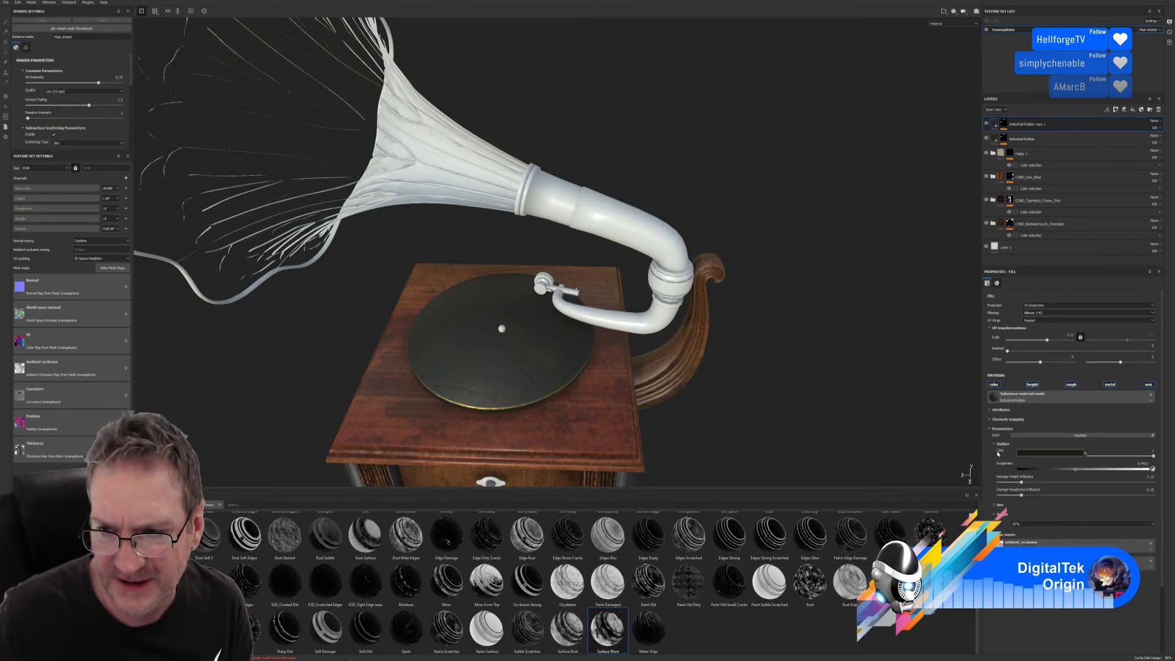
left_click(1053, 455)
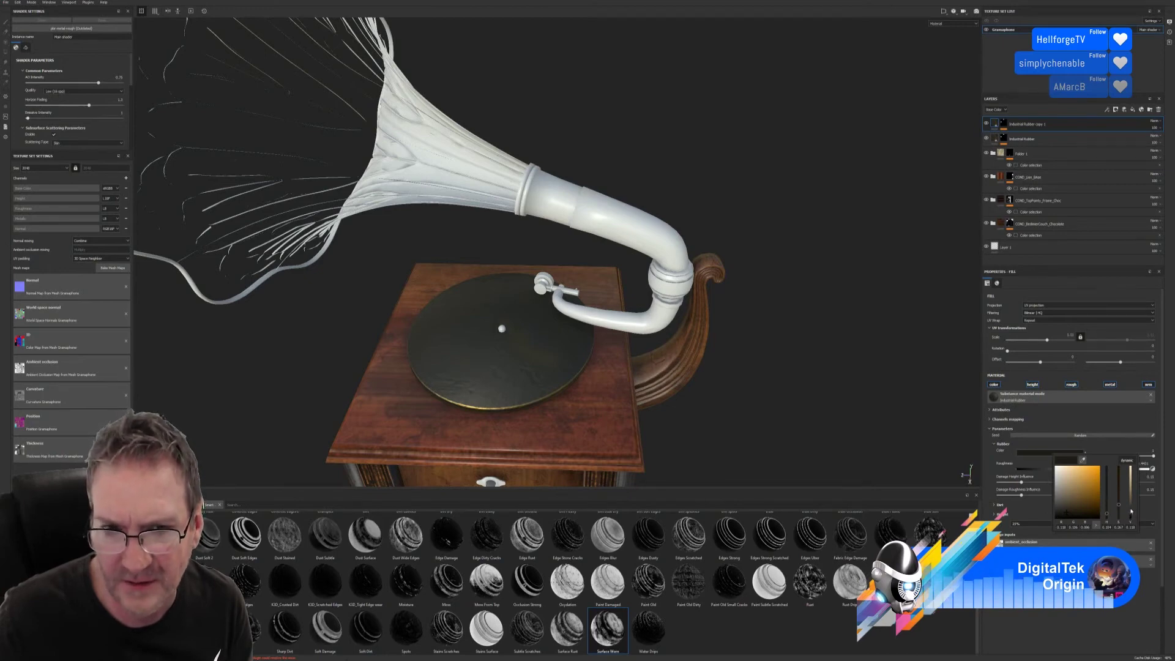
left_click_drag(1131, 512, 1131, 509)
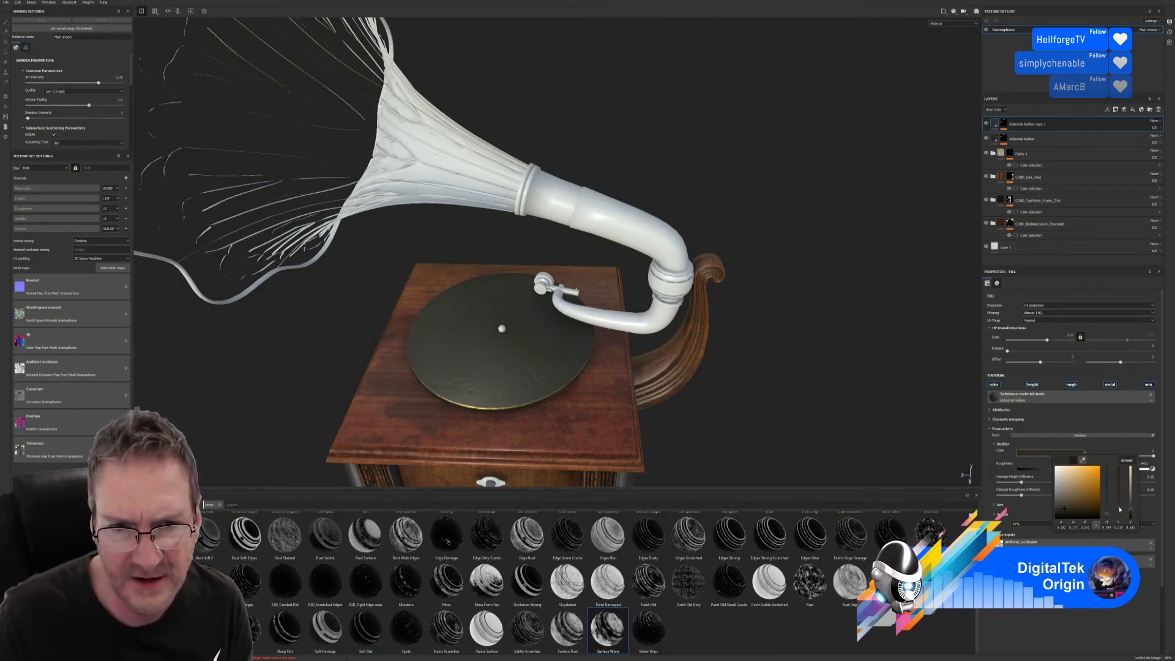
left_click_drag(1131, 507, 1131, 507)
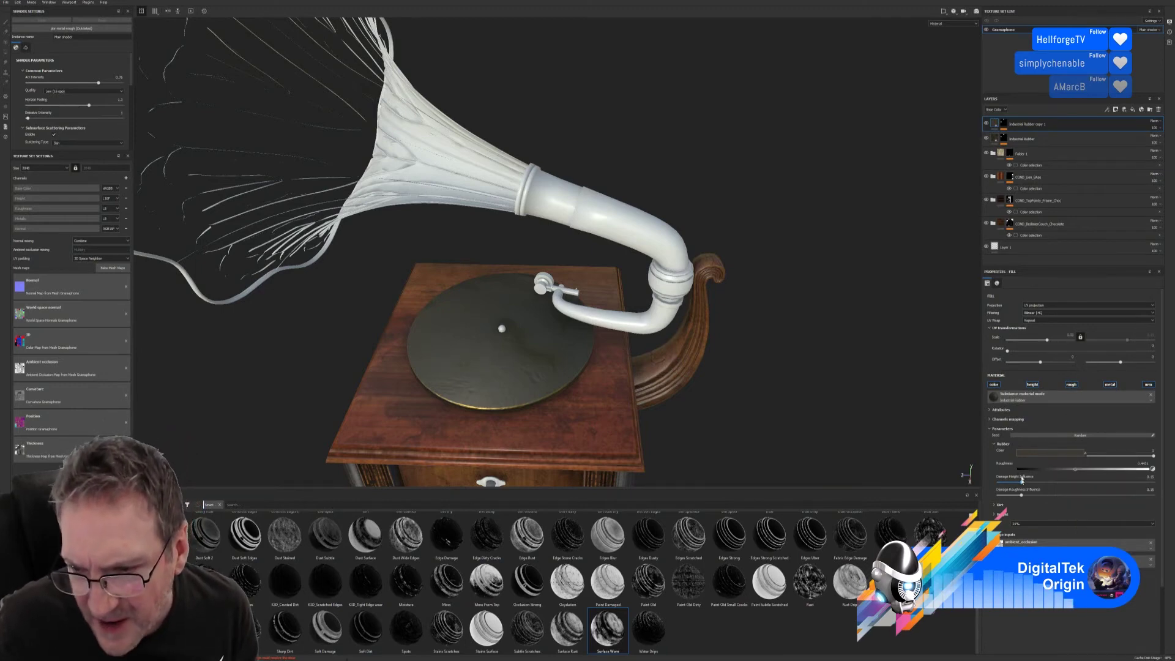
mouse_move(1021, 482)
left_mouse_down()
mouse_move(1004, 483)
mouse_move(1151, 483)
mouse_move(1012, 483)
left_mouse_up()
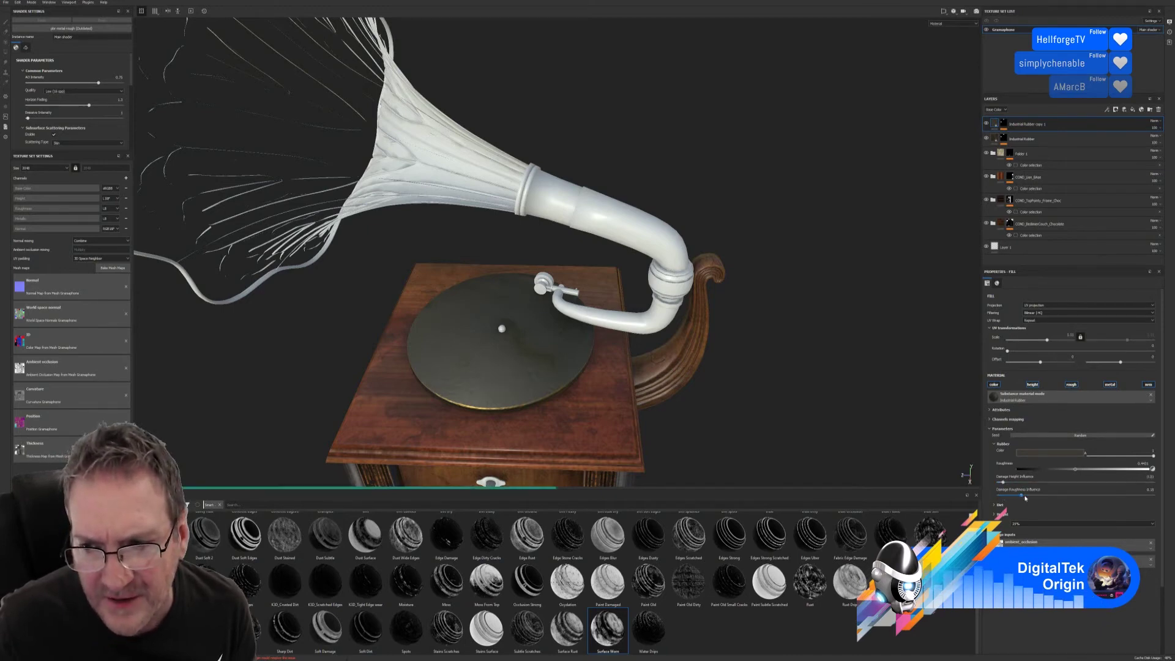
mouse_move(1023, 495)
left_mouse_down()
mouse_move(1000, 497)
mouse_move(1096, 506)
mouse_move(1034, 509)
mouse_move(1086, 510)
left_mouse_up()
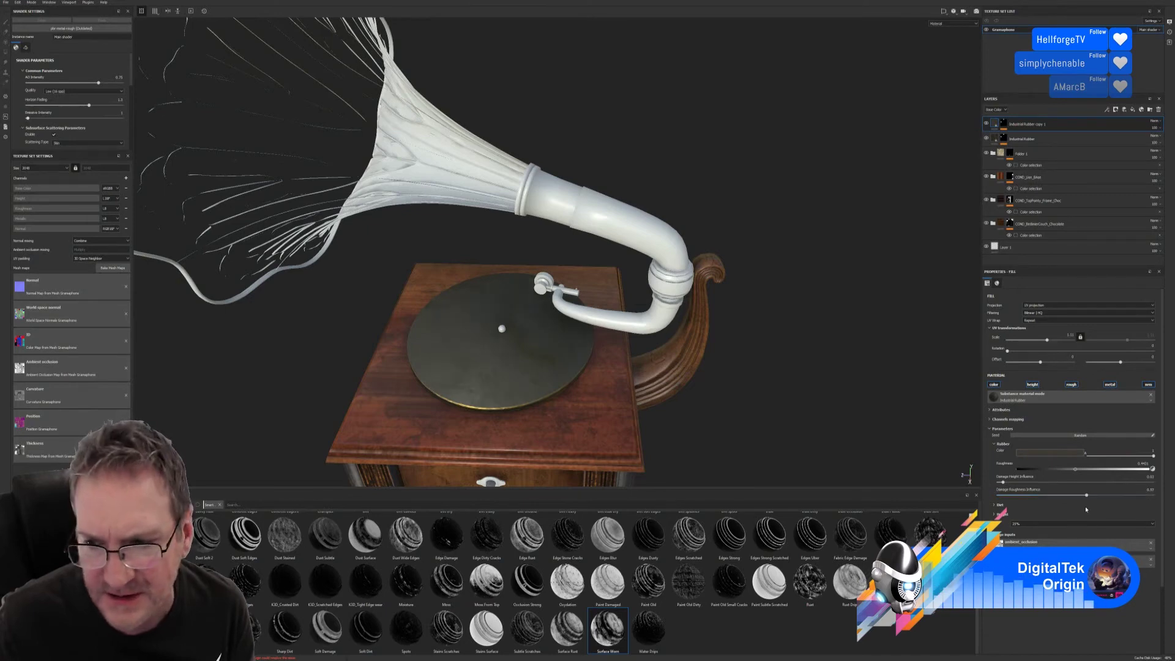
Step: Lower the copy's AO dirt intensity and slightly adjust its curvature dirt intensity
left_click(996, 445)
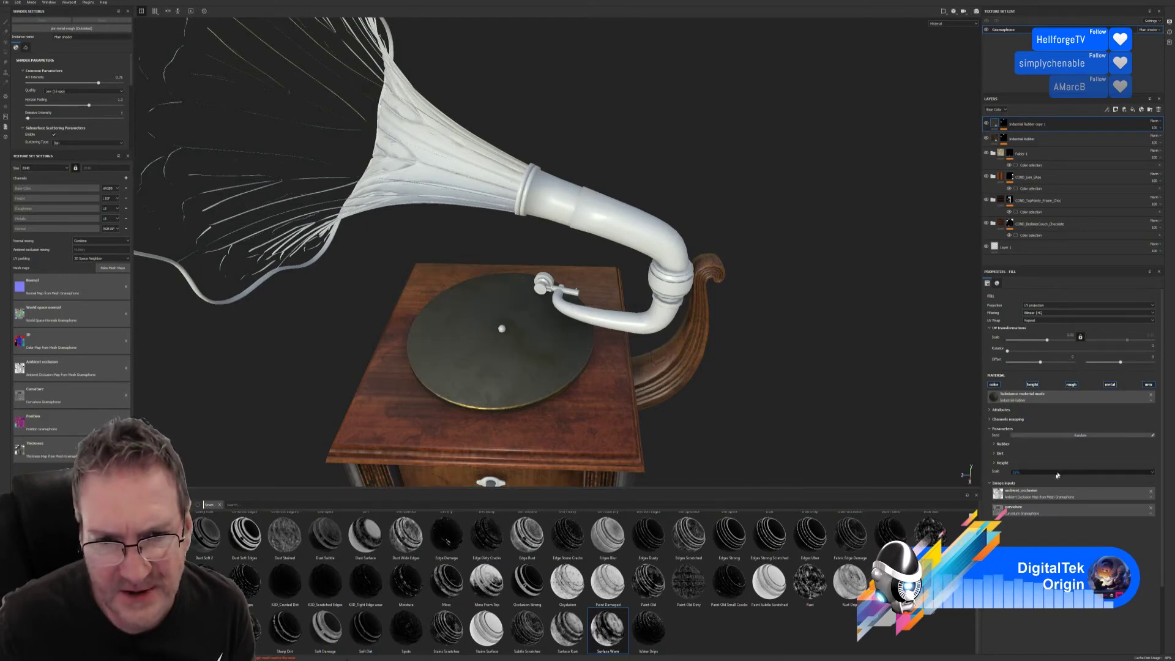
left_click(995, 454)
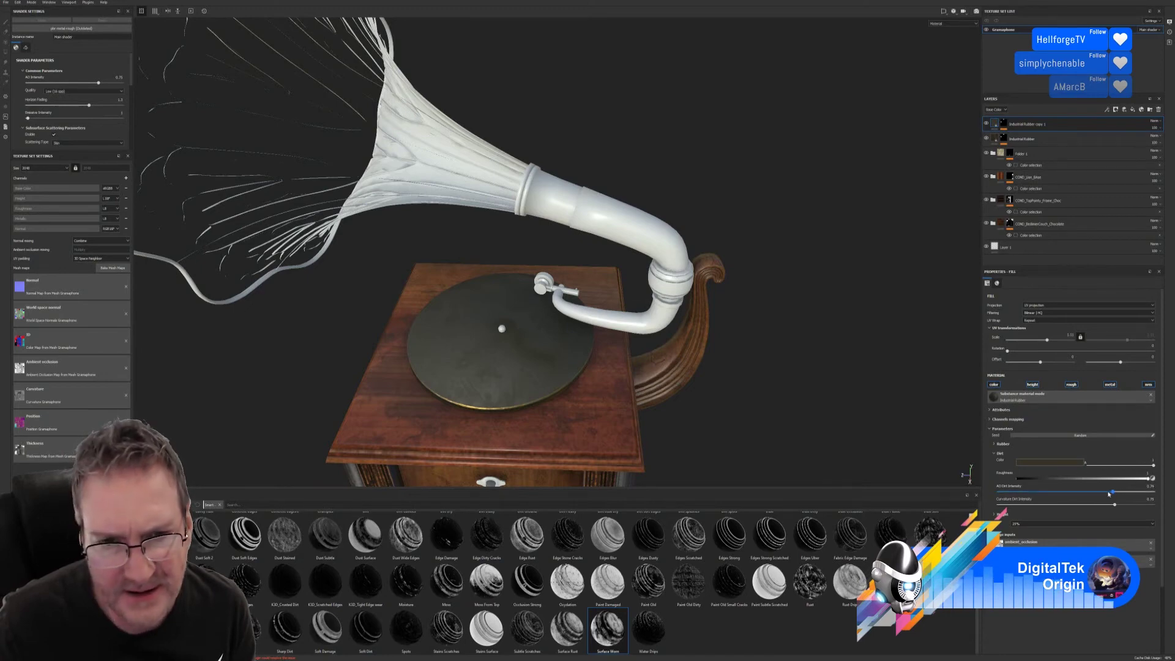
left_click_drag(1109, 494, 1059, 506)
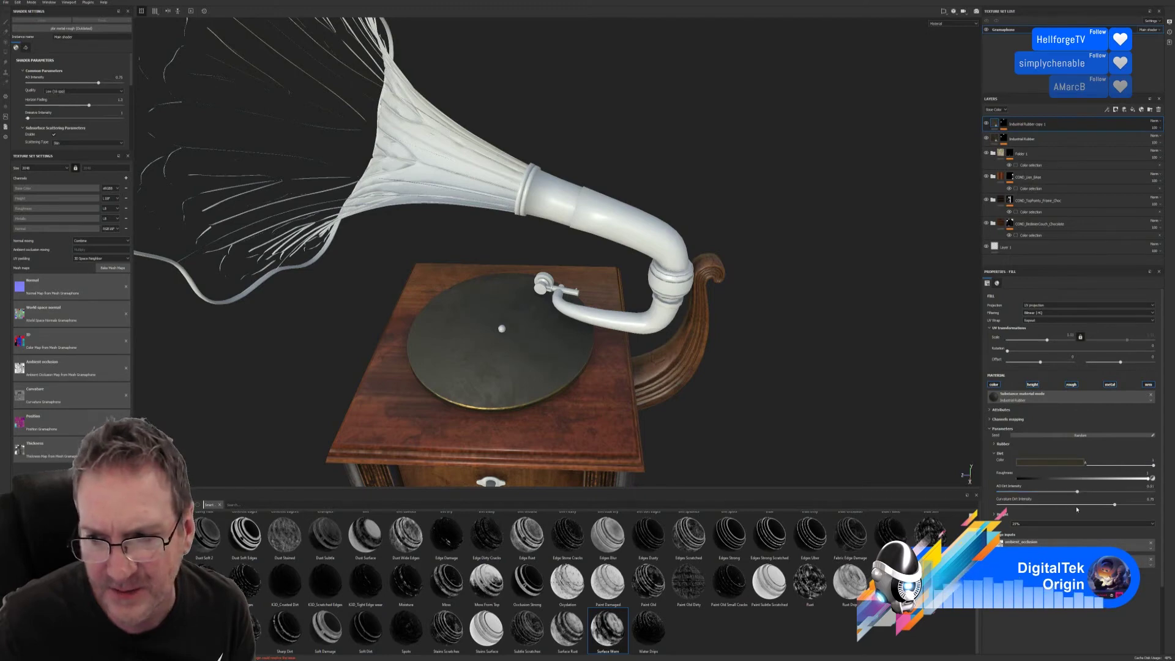
mouse_move(1113, 505)
left_mouse_down()
mouse_move(1052, 506)
mouse_move(1120, 509)
left_mouse_up()
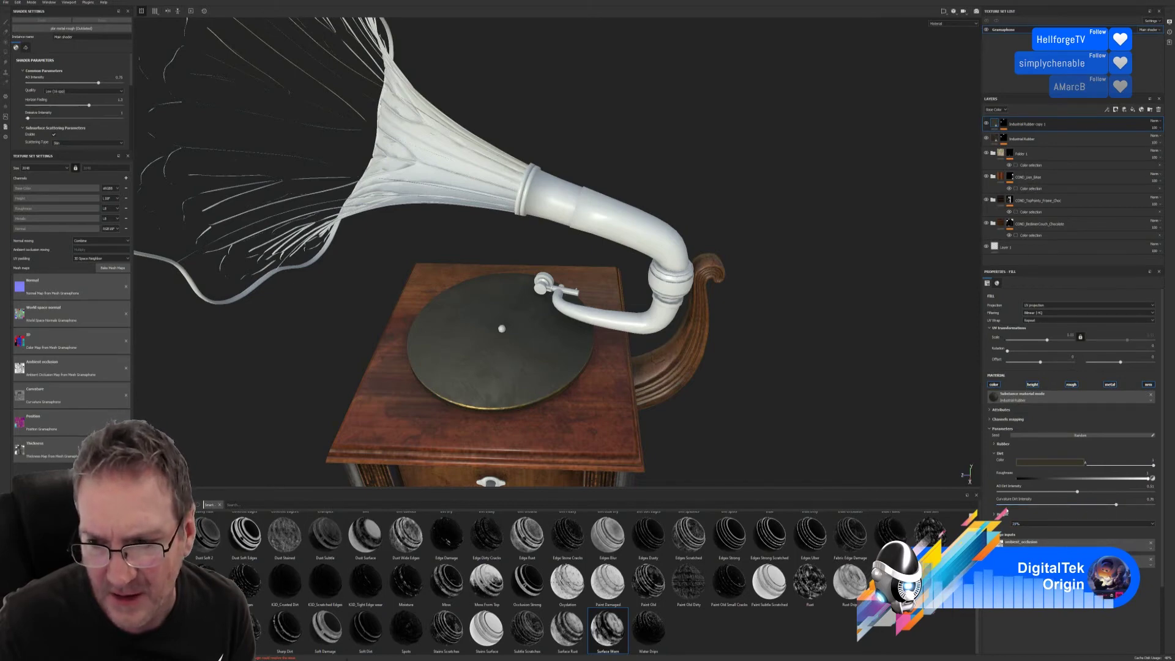
left_click(995, 455)
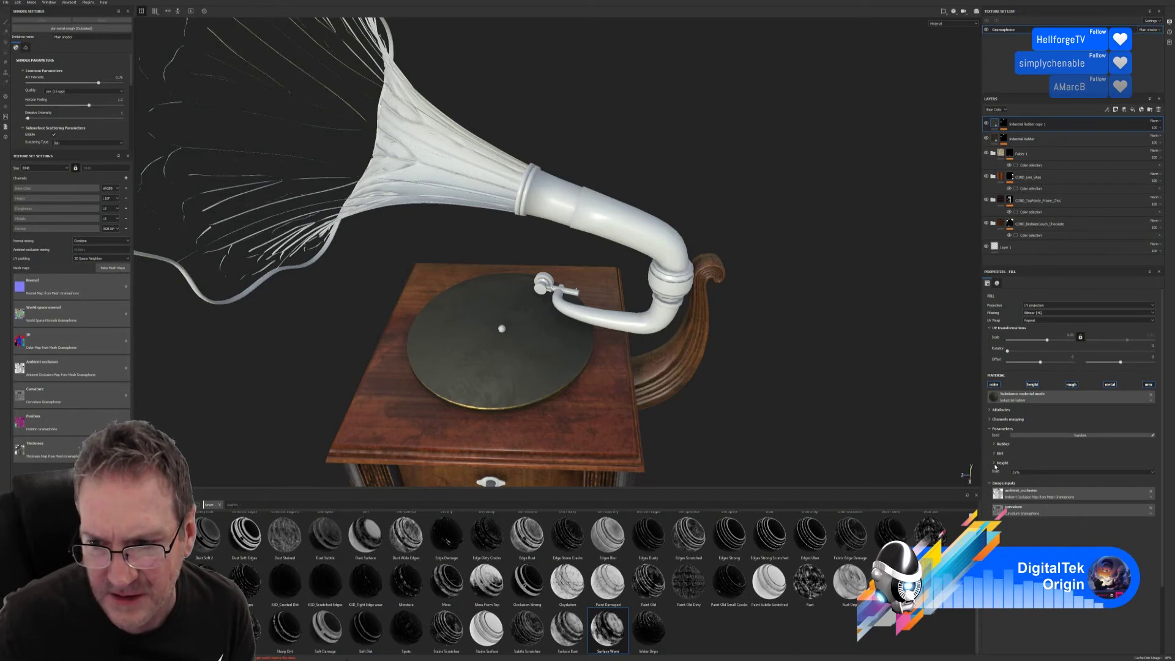
left_click(996, 463)
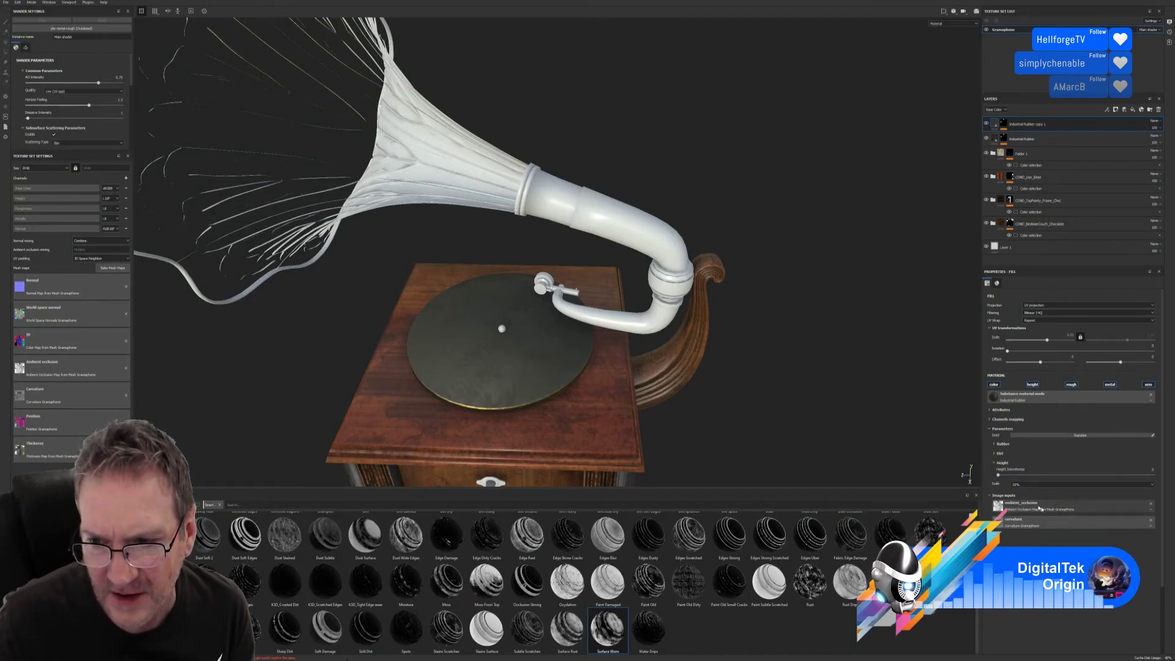
left_click(994, 463)
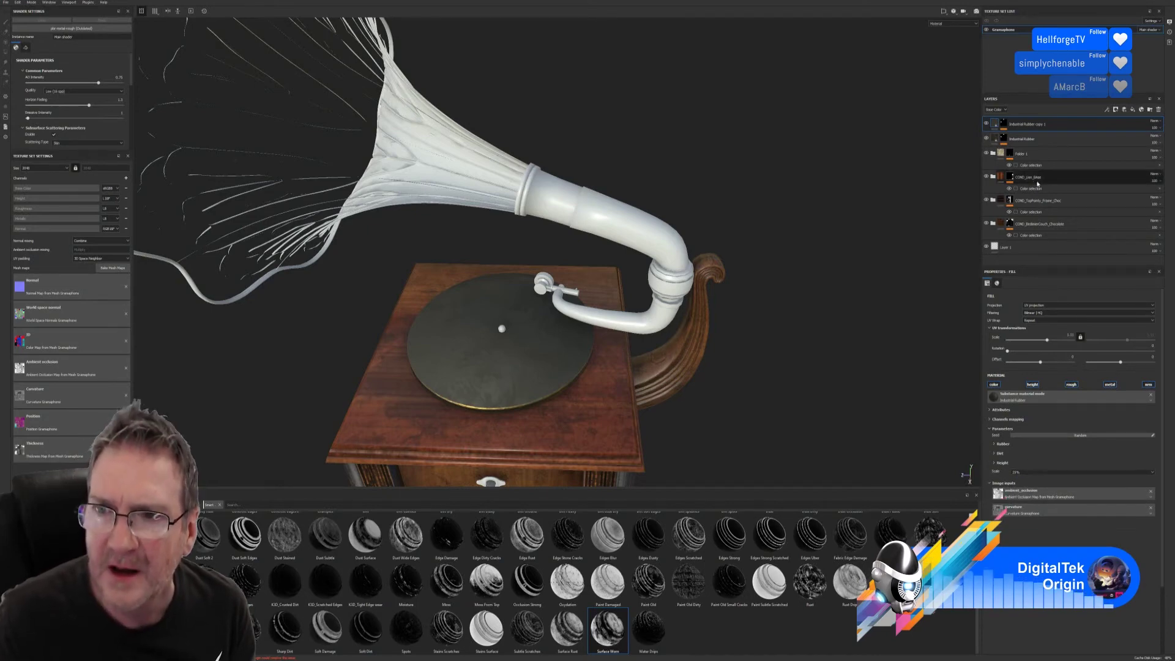
left_click(1044, 139, "ctrl")
right_click(1044, 139)
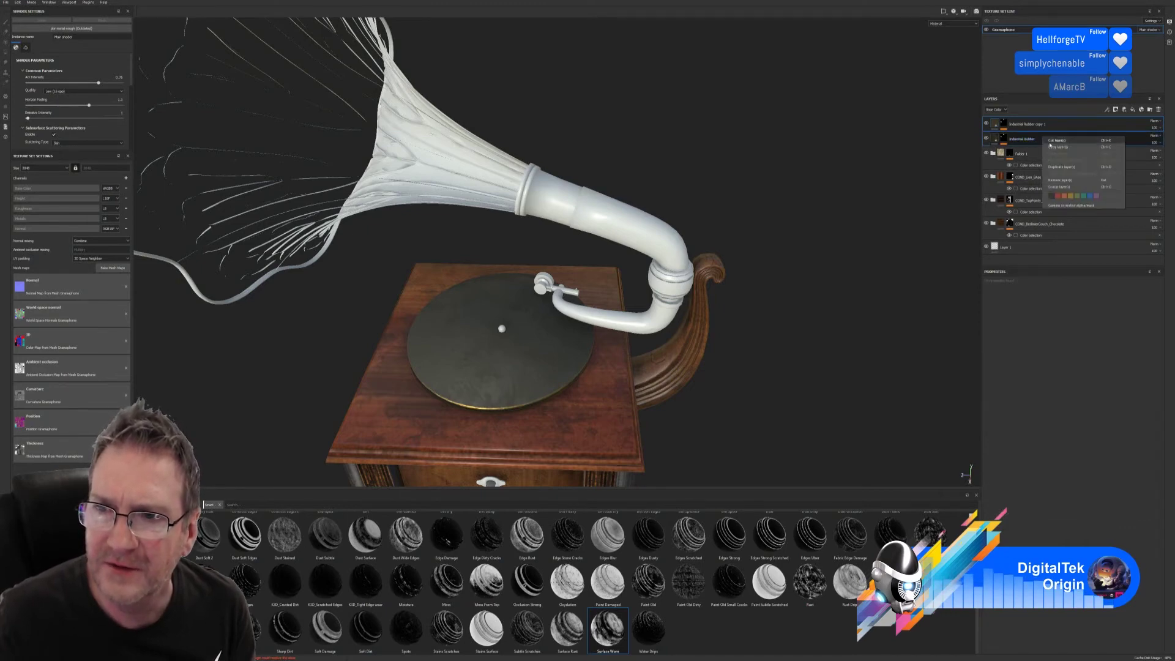
left_click(1063, 186)
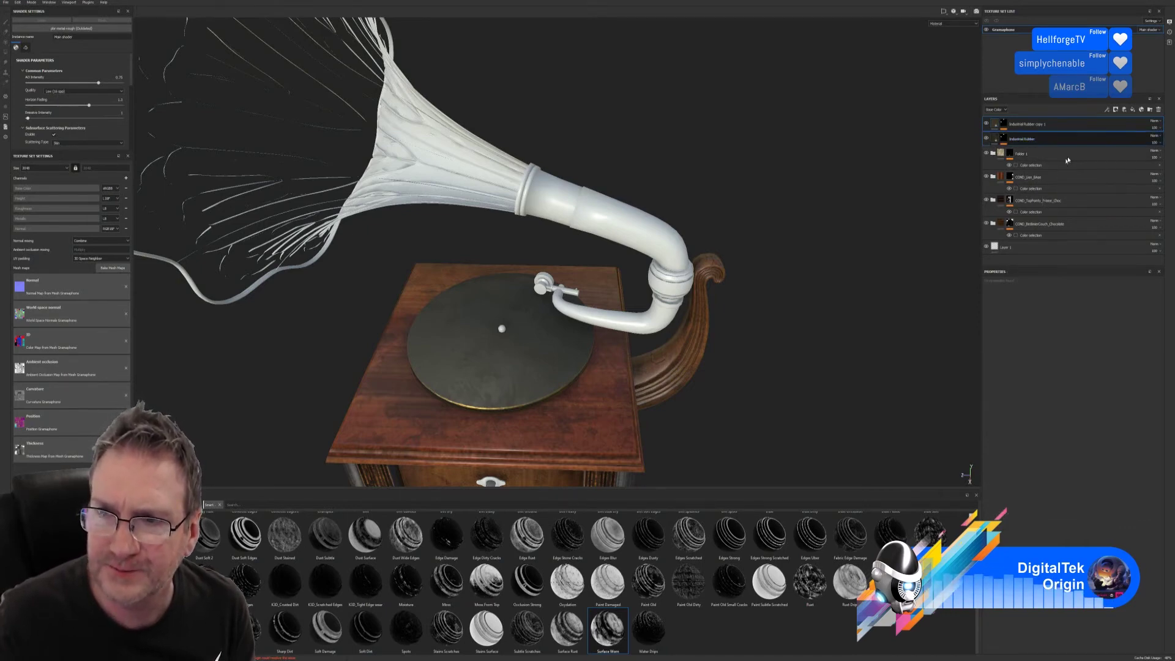
right_click(1047, 129)
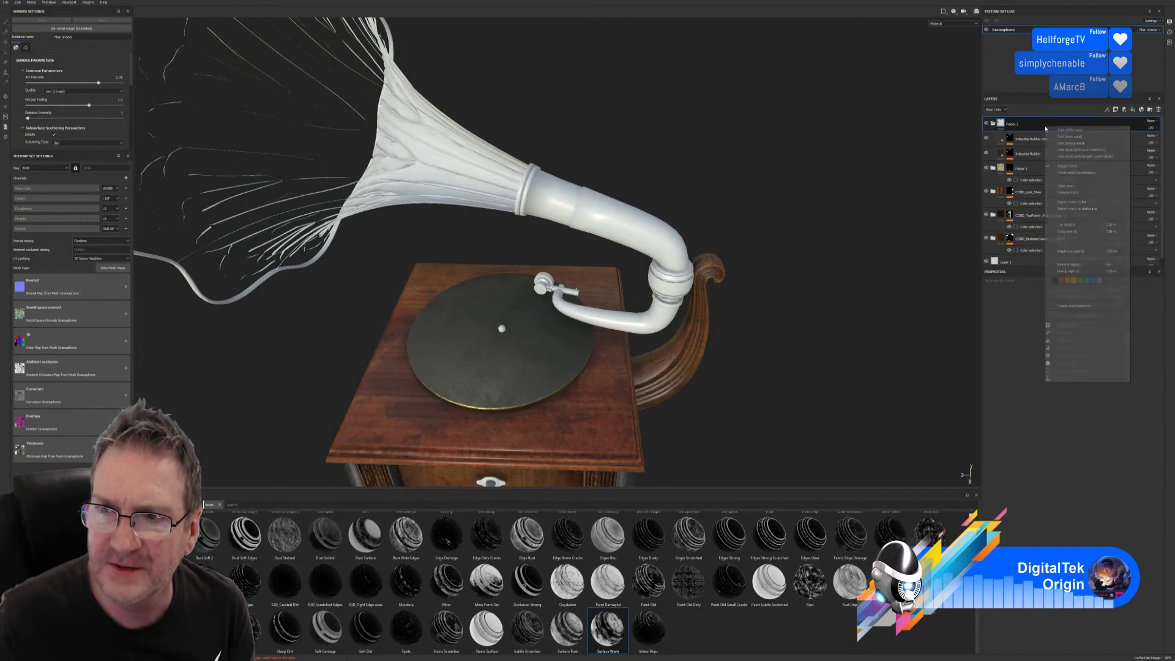
left_click(1085, 149)
left_click(1149, 346)
left_click(554, 352)
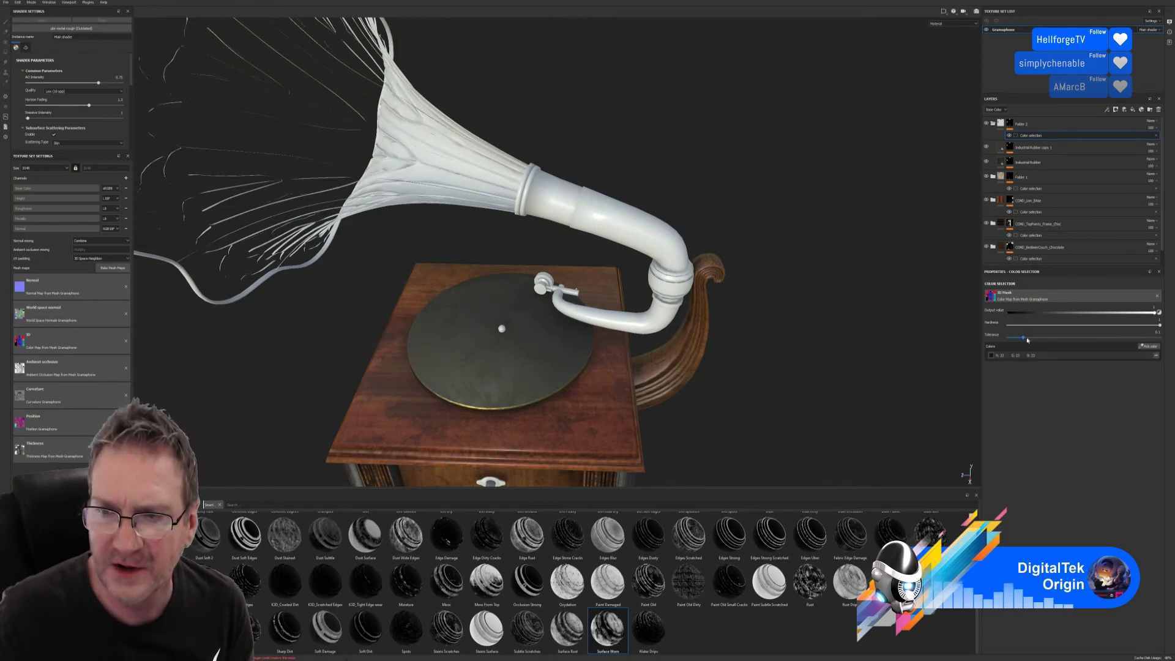
left_click_drag(1023, 338, 1008, 338)
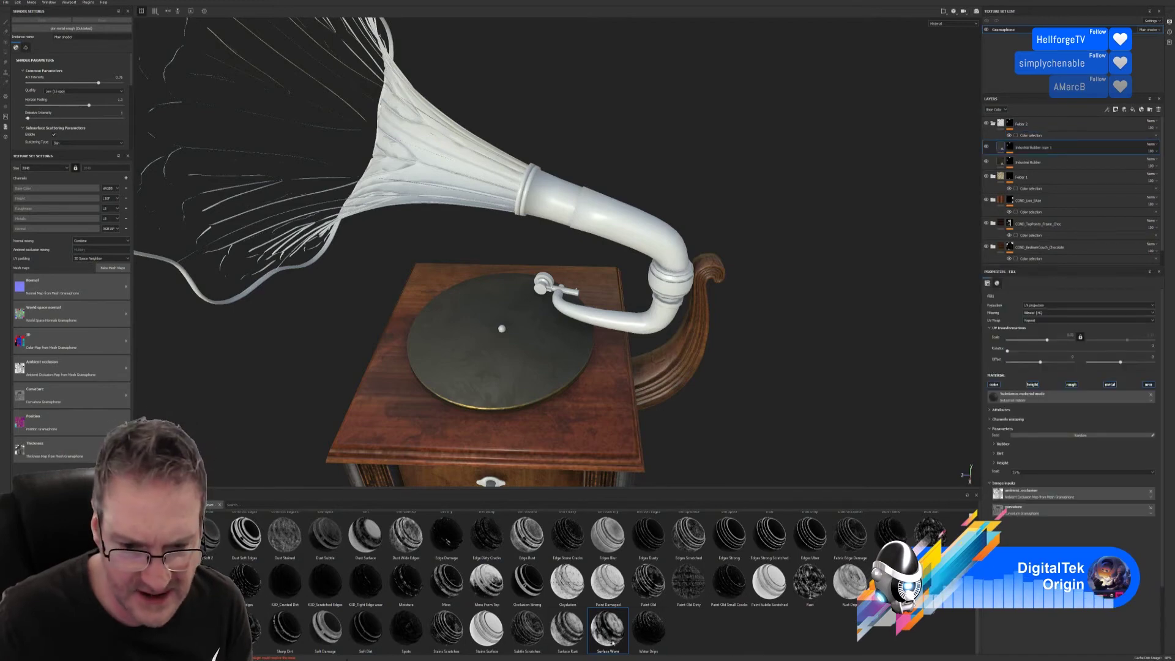
left_click_drag(608, 641, 1077, 156)
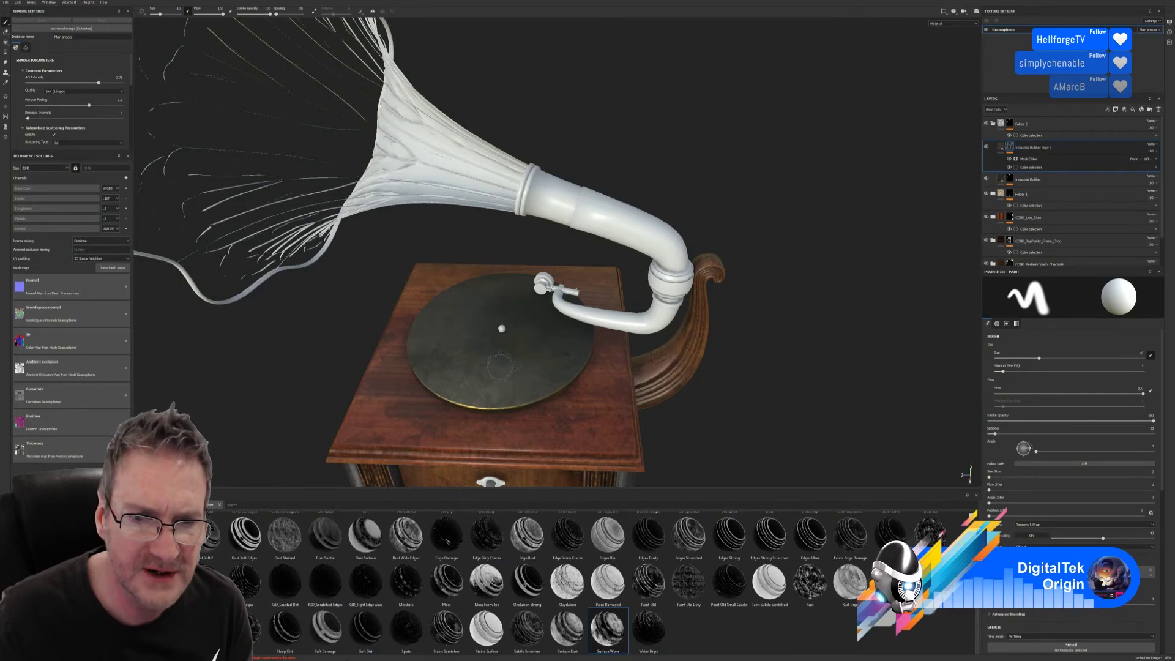
left_click_drag(758, 401, 842, 288, "alt")
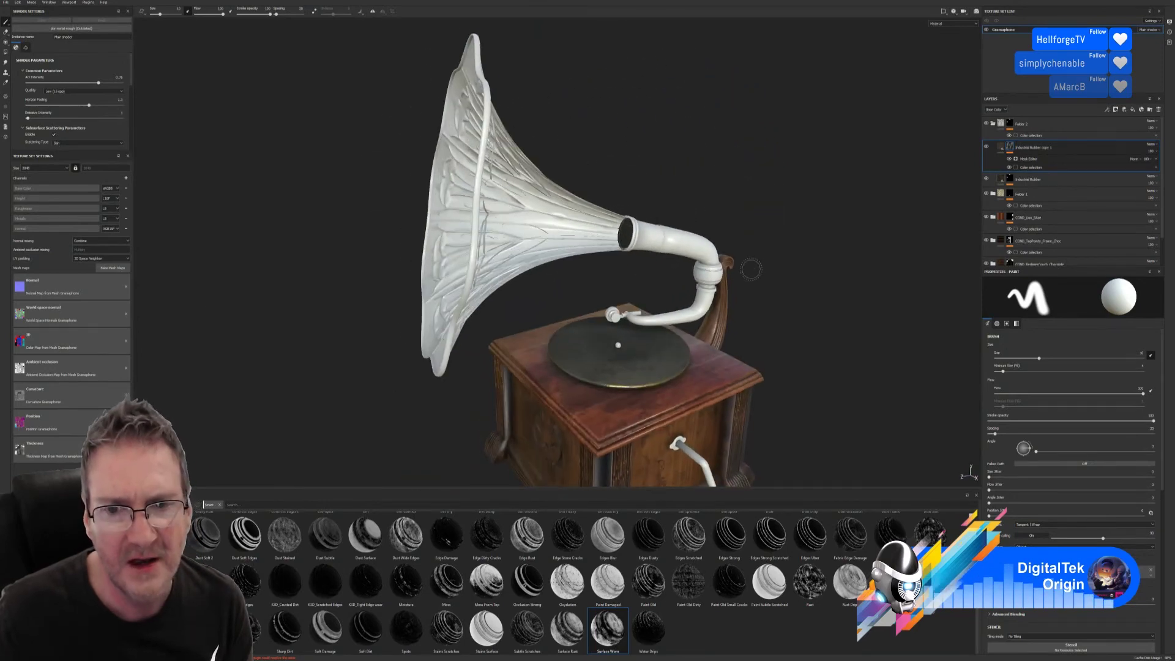
left_click_drag(753, 269, 741, 268, "alt")
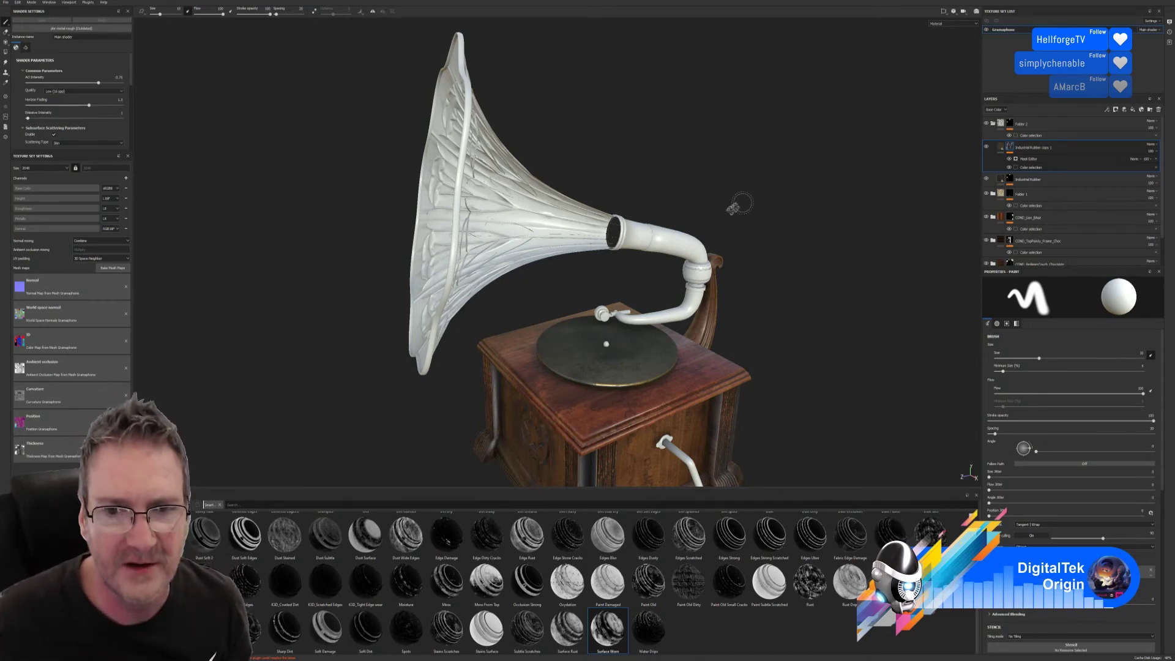
left_click_drag(740, 204, 639, 263, "alt")
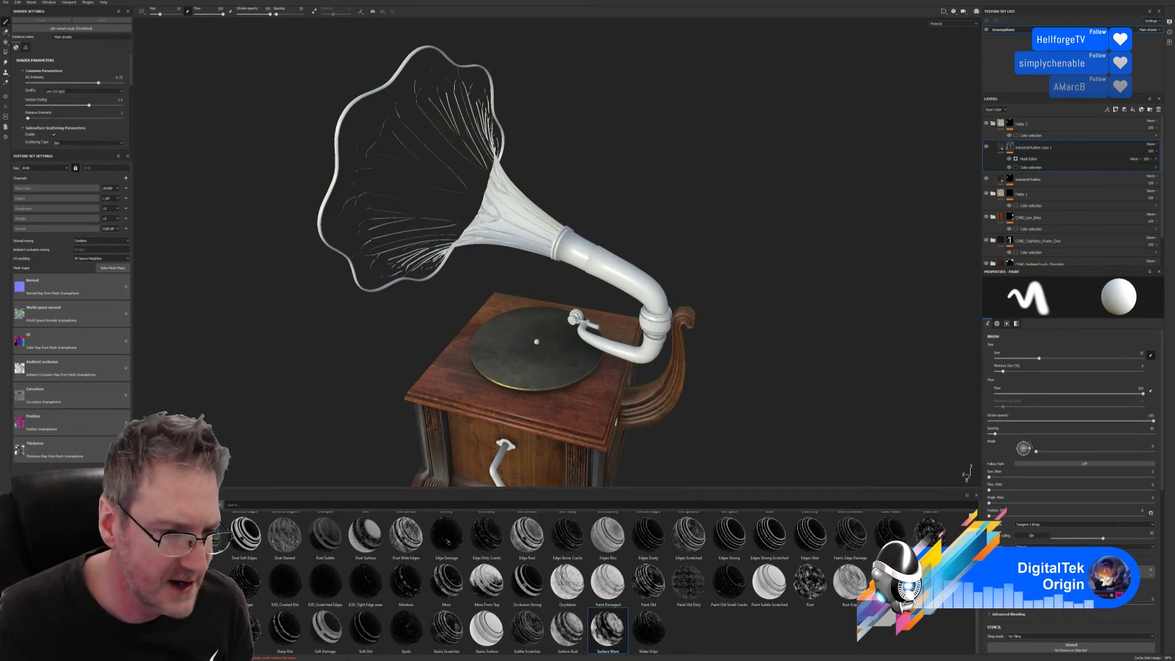
Step: Switch the shelf from smart masks to the Materials collection and browse it
left_click(183, 554)
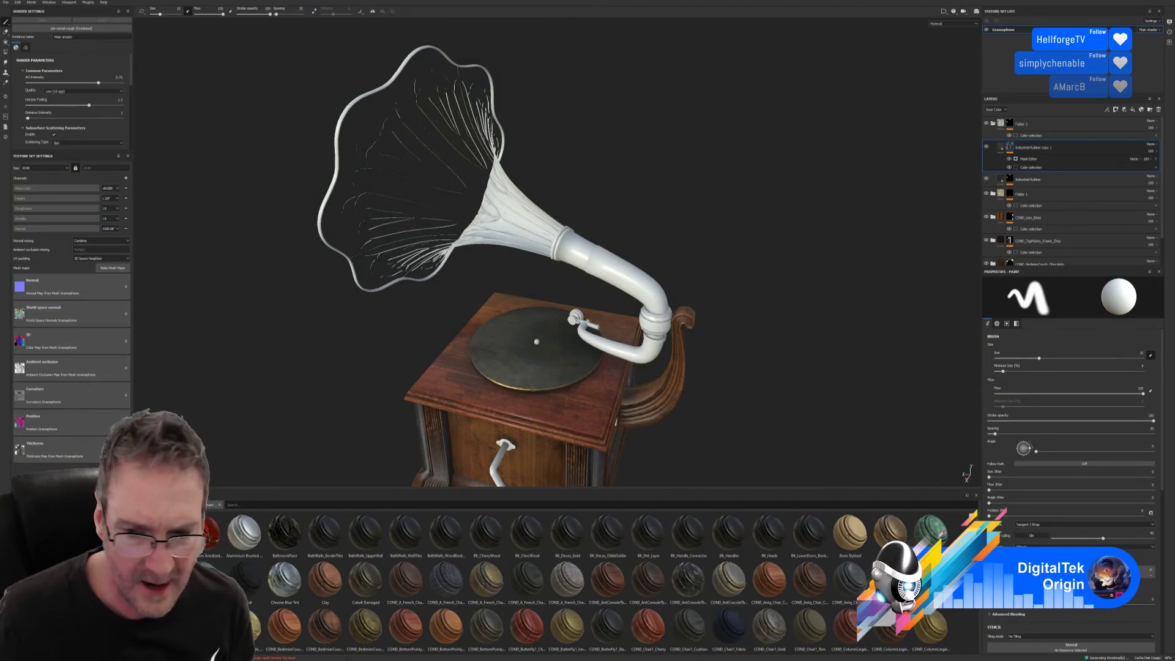
scroll(587, 582, "down", 3)
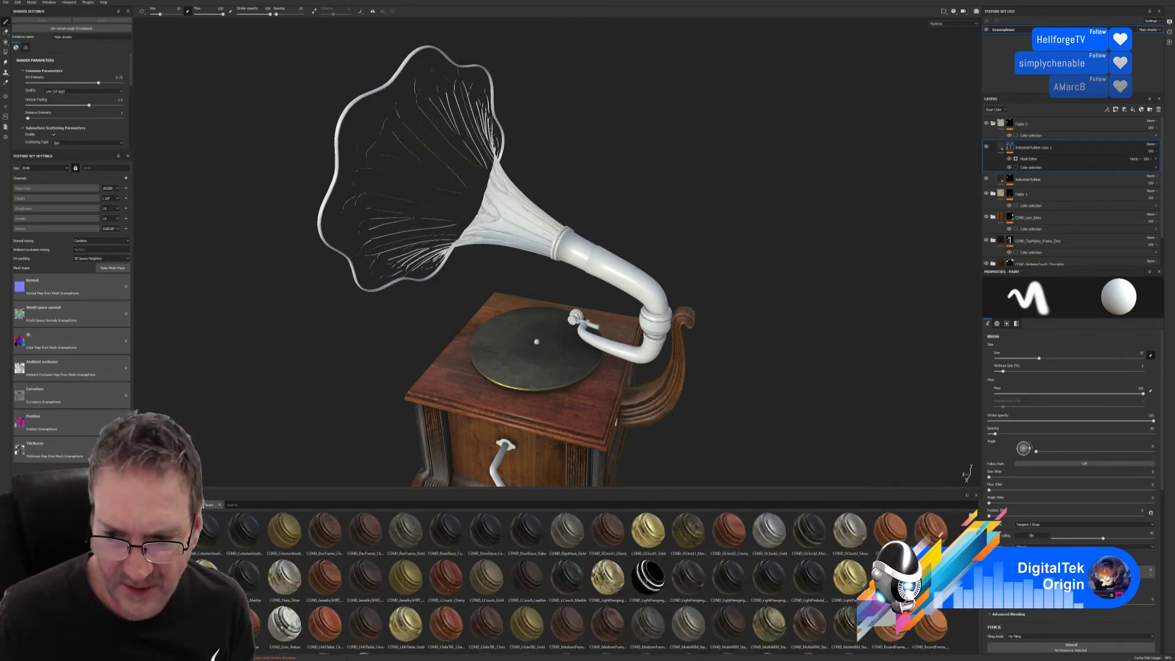
scroll(588, 581, "down", 2)
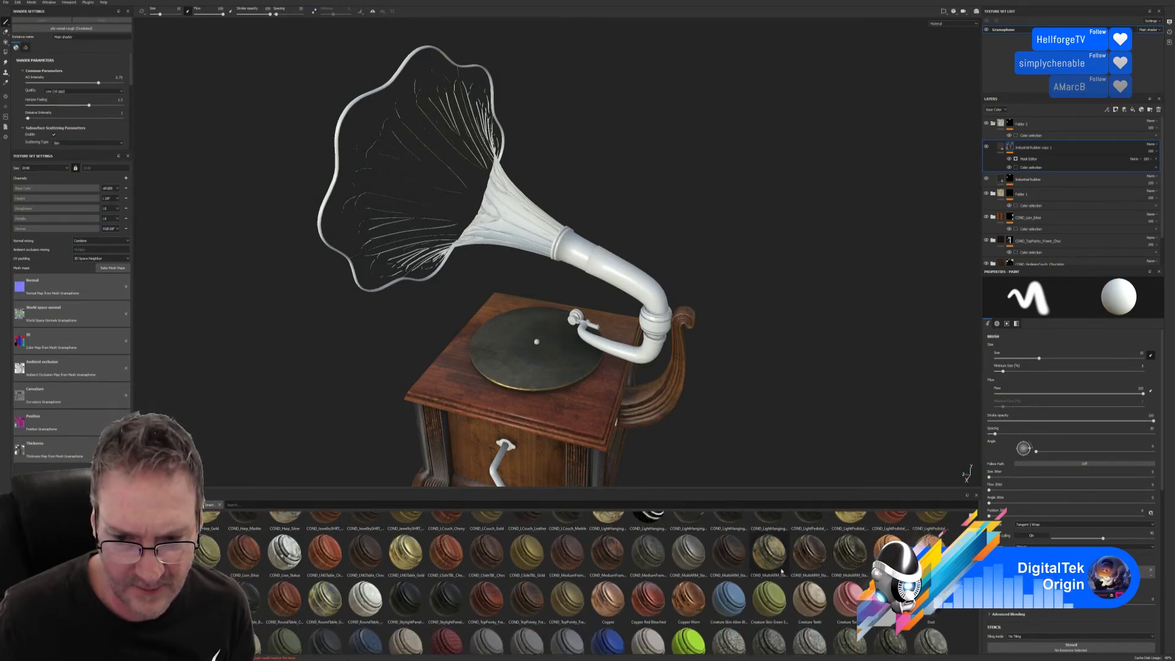
mouse_move(781, 571)
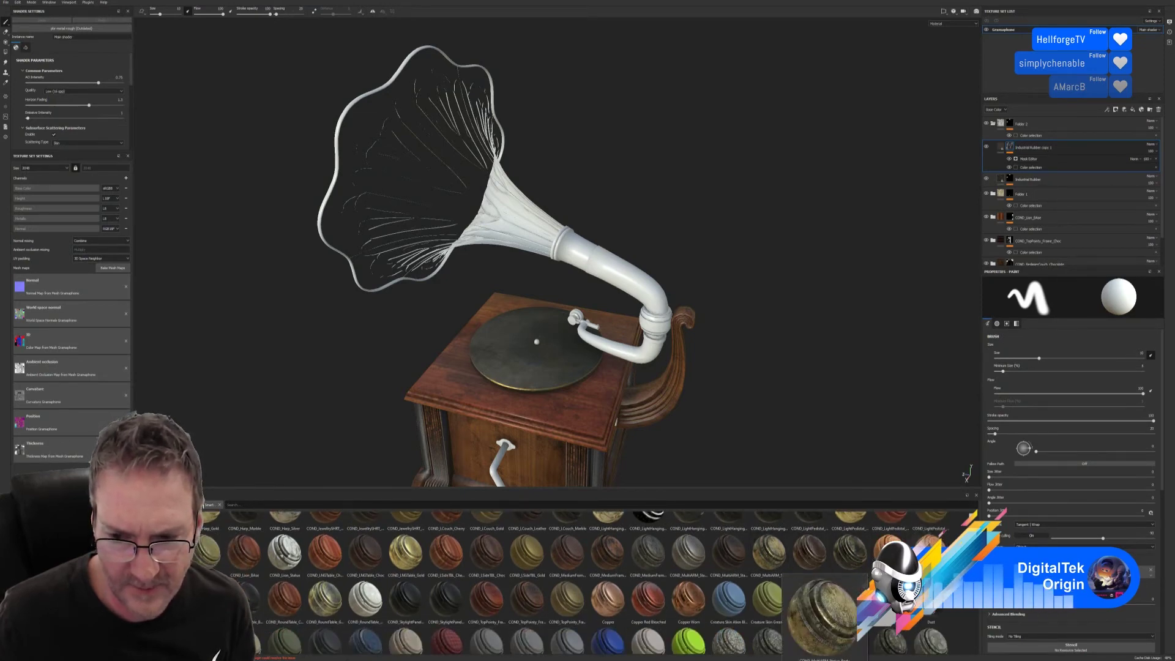
mouse_move(848, 559)
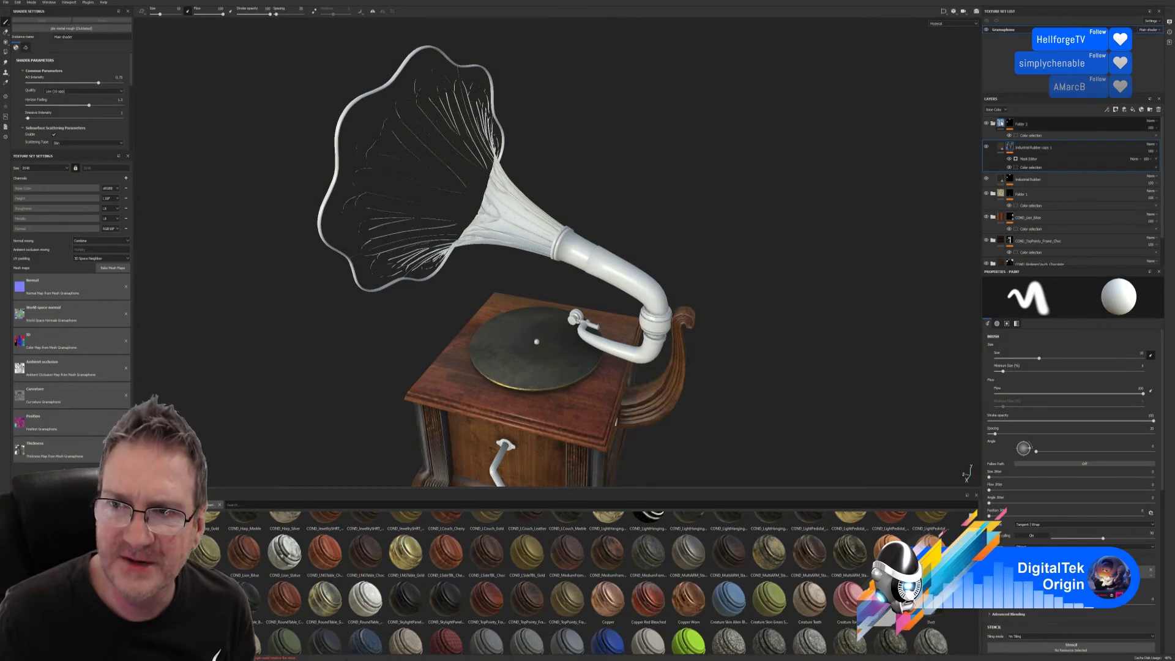
Step: Delete both Industrial Rubber layers and Layer 1, then save the project
key("Delete")
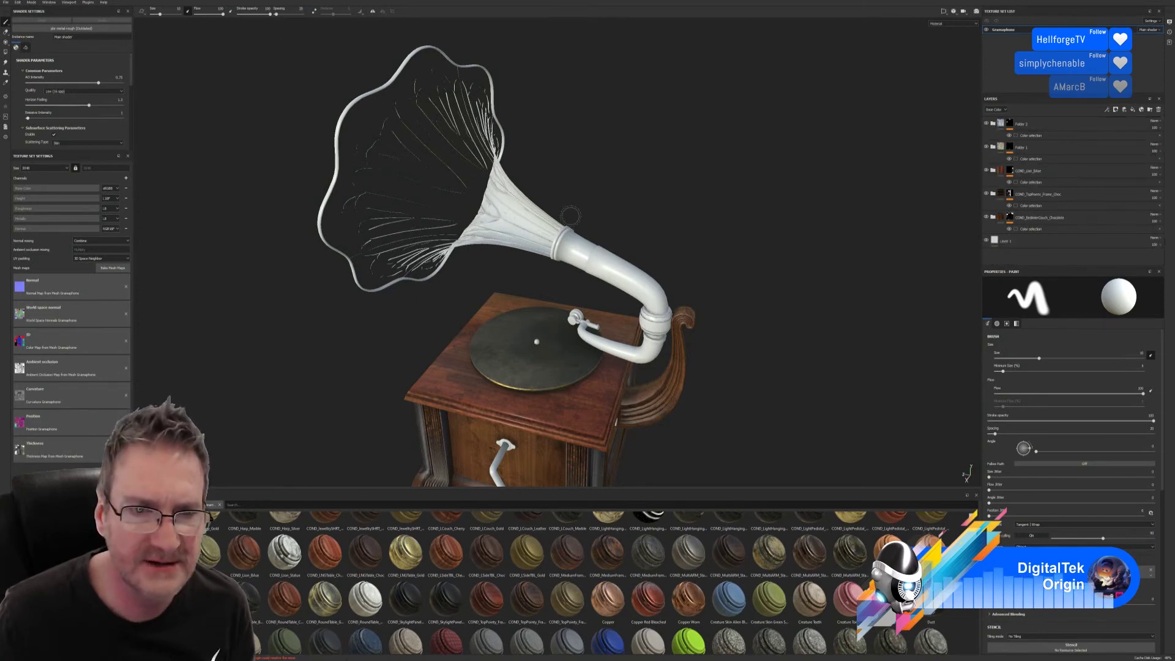
left_click(1019, 243)
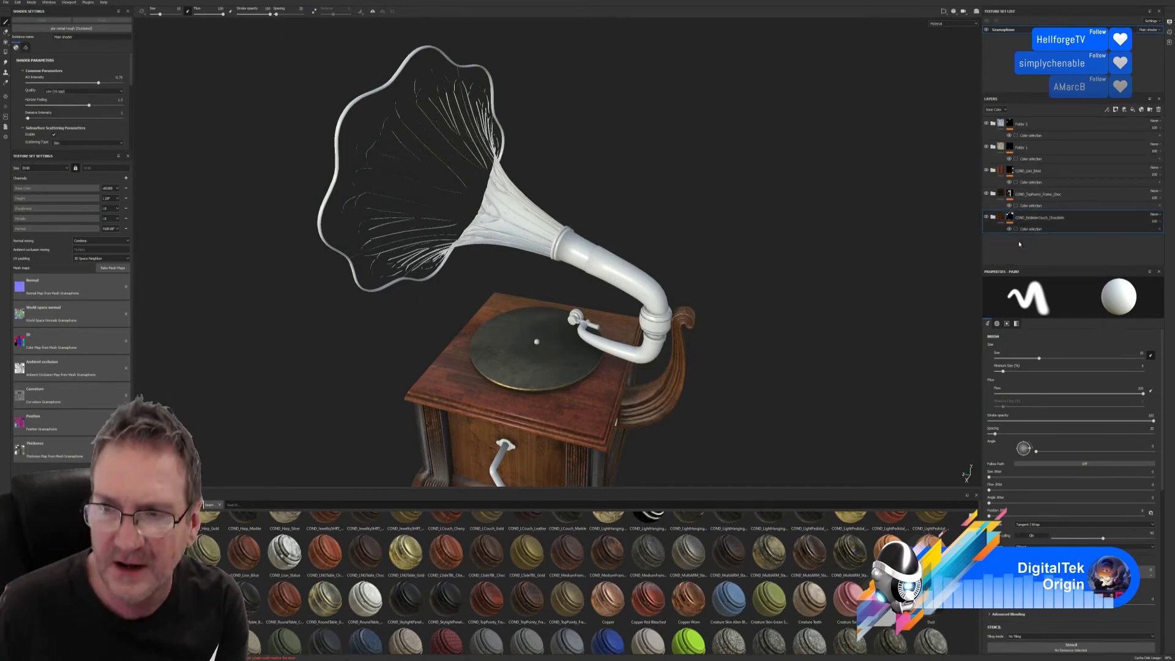
key("Delete")
left_click(7, 3)
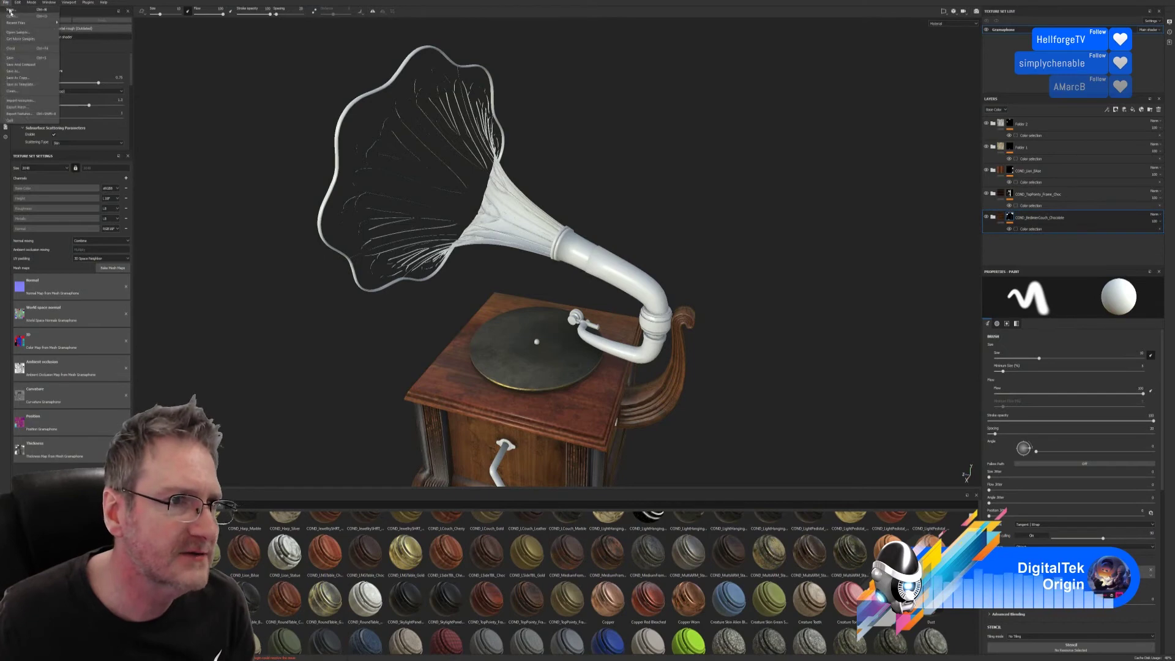
left_click(9, 58)
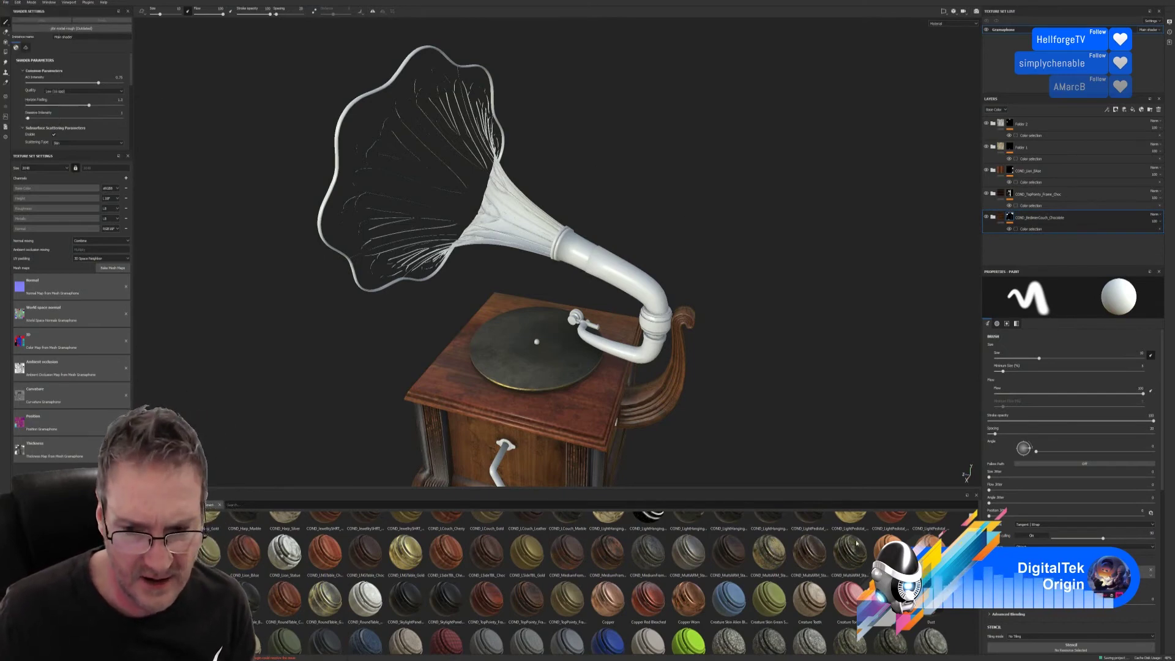
Step: Apply the COND_MultiARM worn brass material, masked to the tone arm pipe's ID colour
left_click_drag(857, 545, 628, 281)
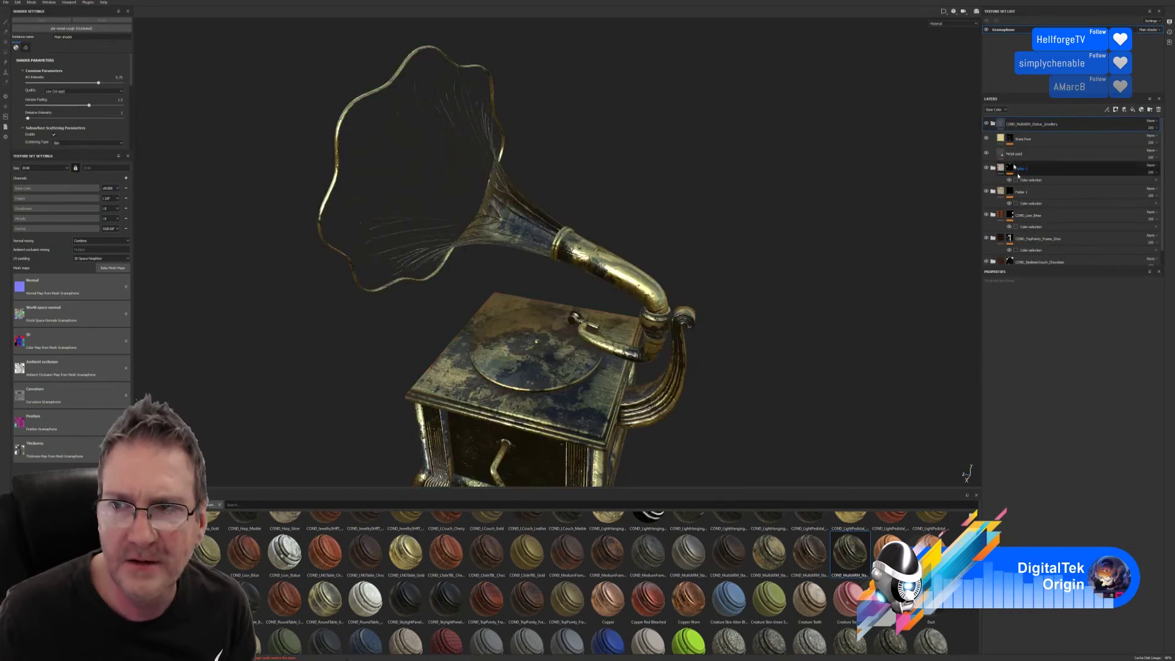
right_click(1089, 126)
left_click(1147, 286)
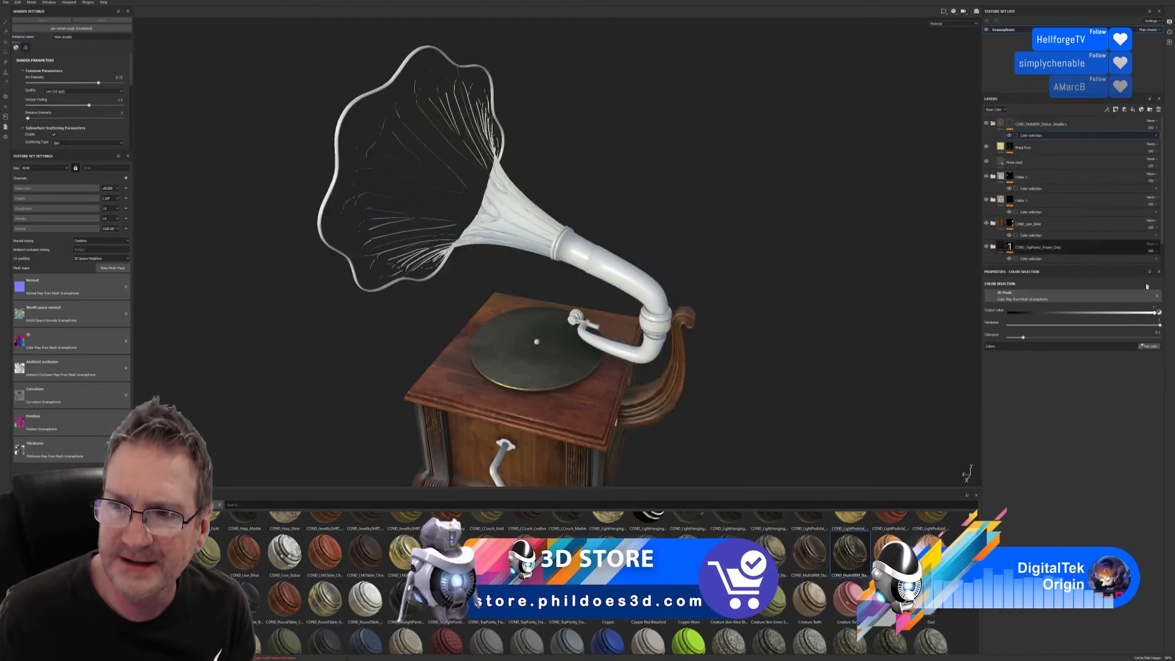
left_click(1149, 347)
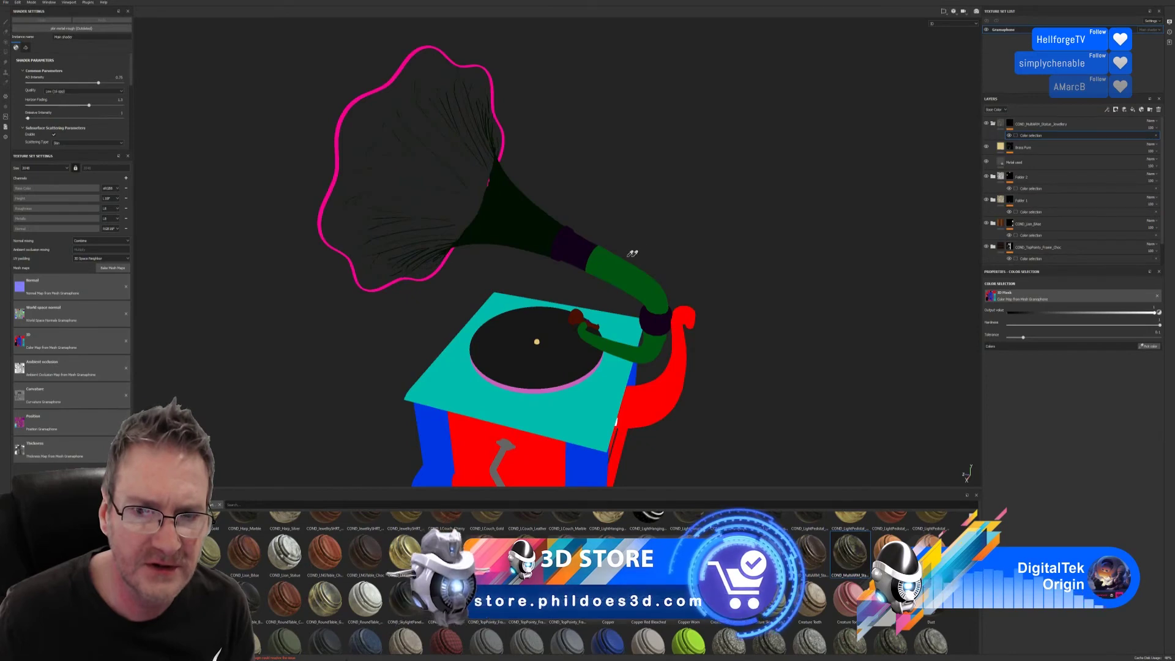
left_click(633, 266)
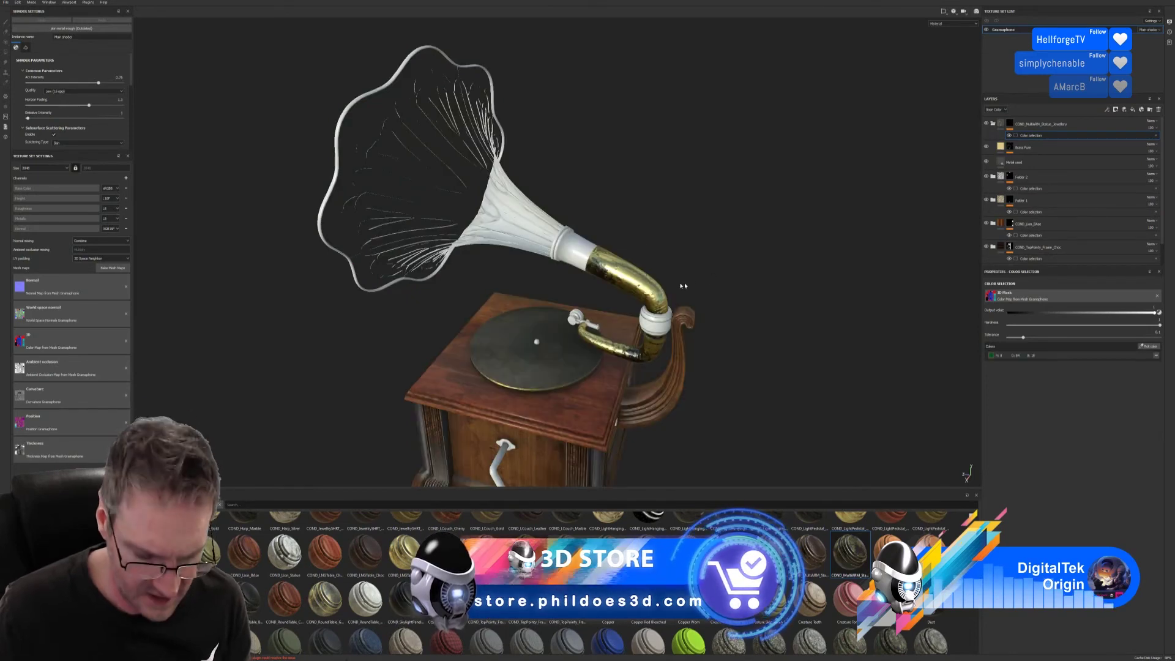
left_click_drag(683, 286, 561, 266, "alt")
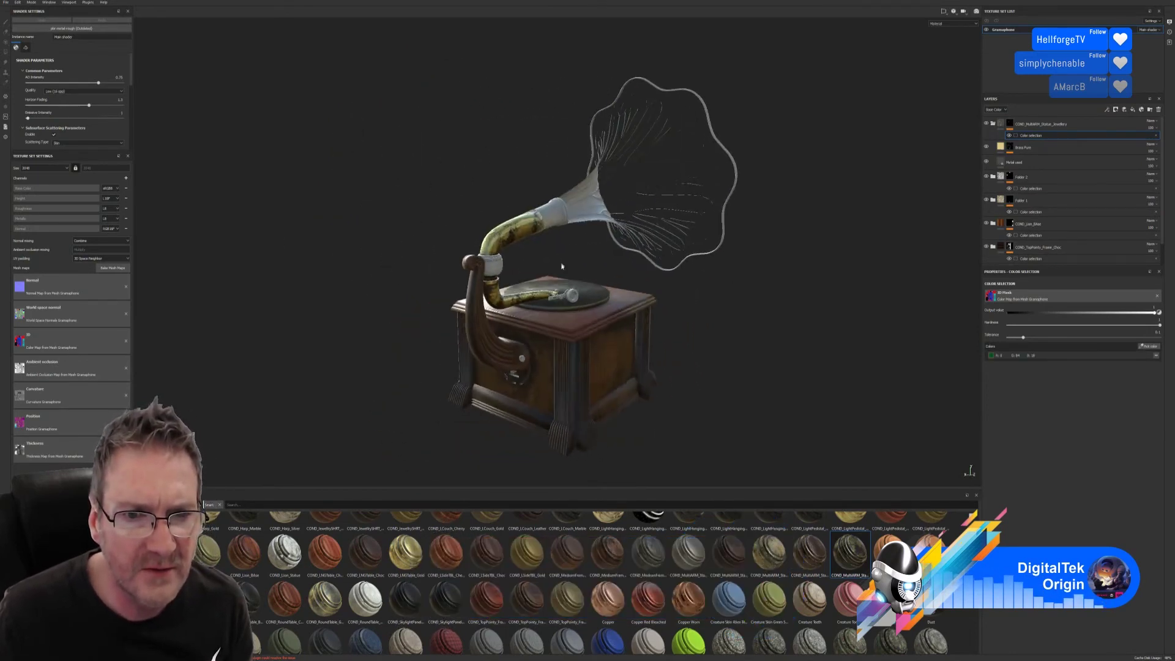
scroll(562, 267, "up", 6)
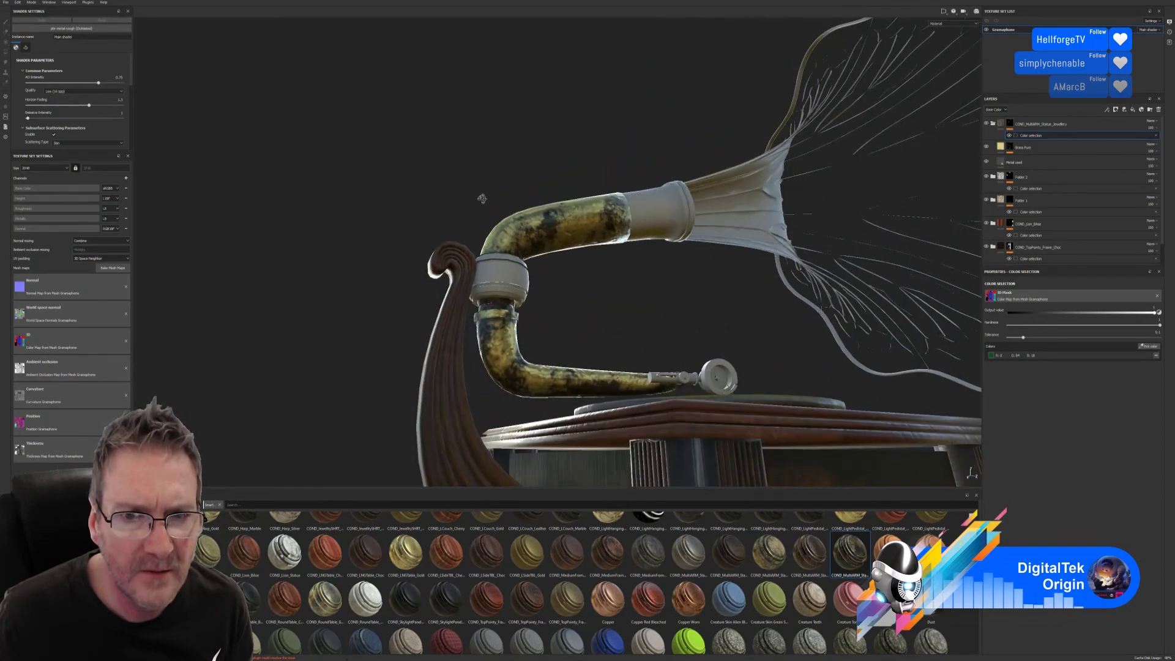
left_click_drag(483, 198, 441, 159, "alt")
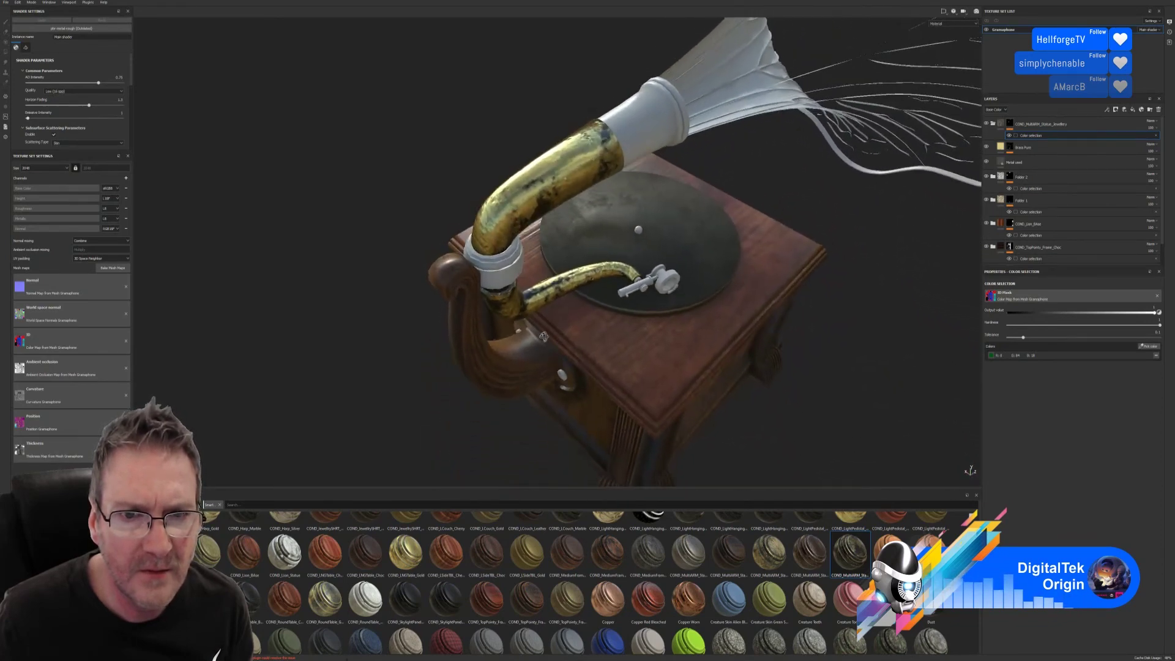
Step: Raise the Metal used layer's UV Scale and disable its height channel
left_click(986, 147)
left_click(984, 147)
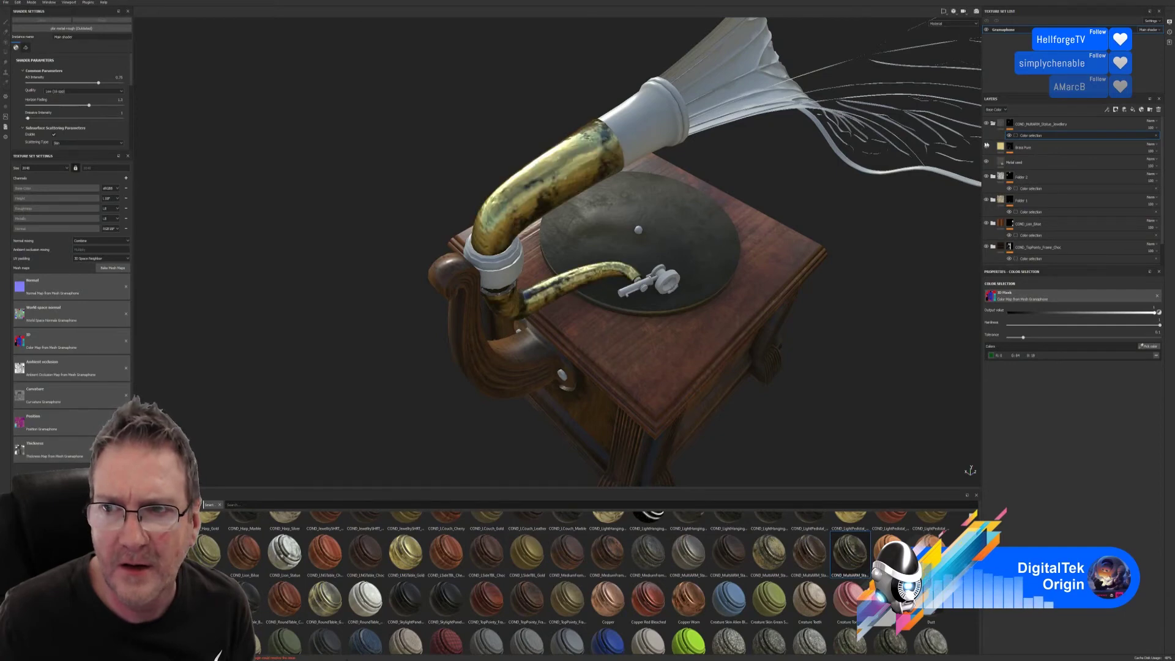
left_click(986, 161)
left_click(986, 162)
left_click(1001, 164)
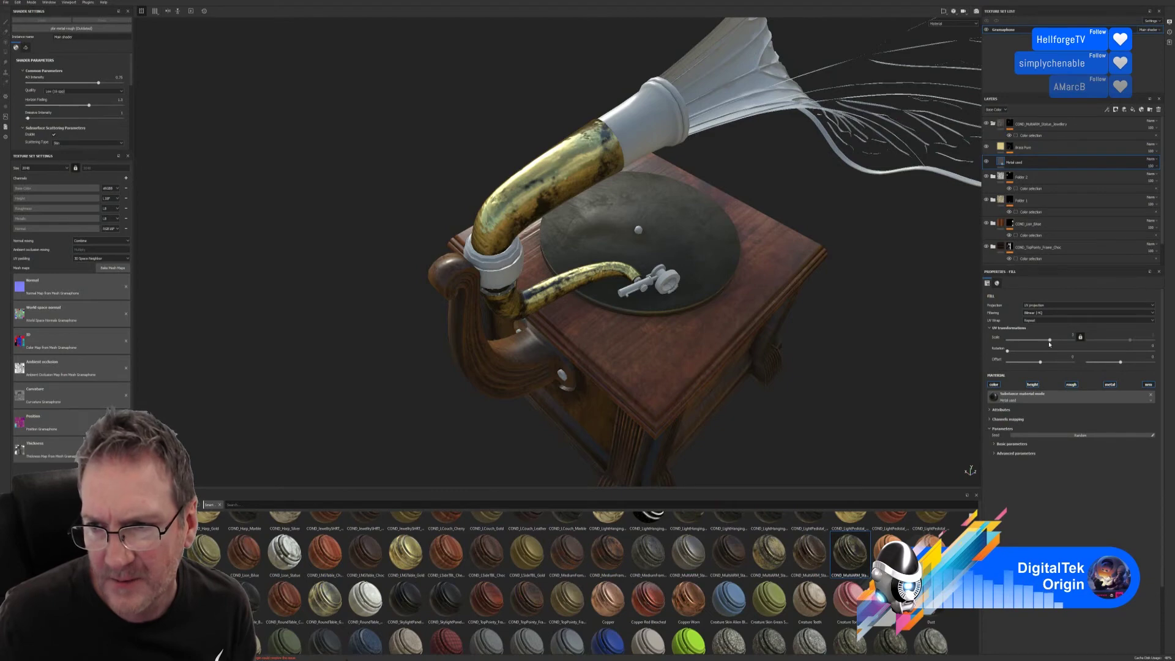
left_click_drag(1050, 340, 1063, 344)
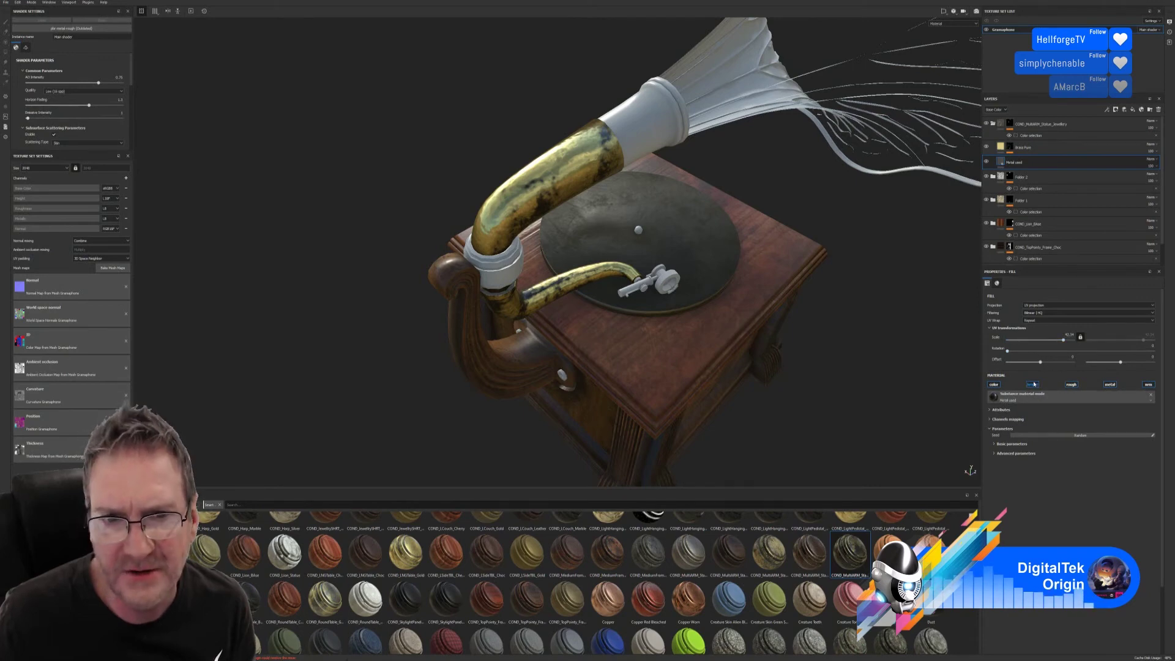
left_click(1033, 385)
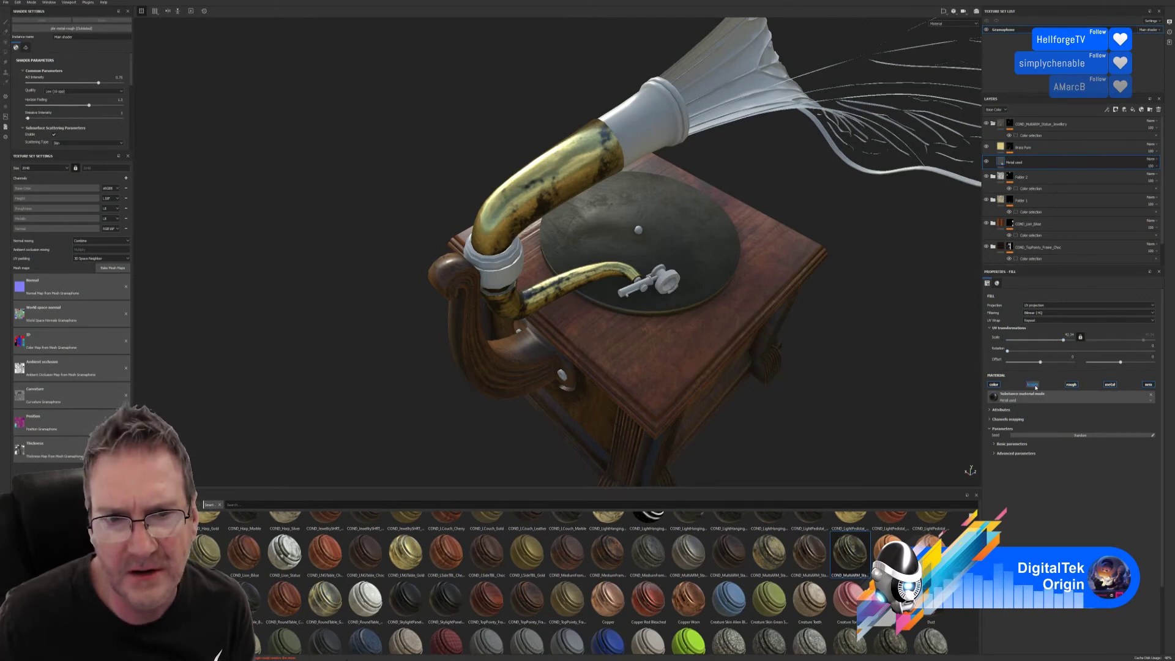
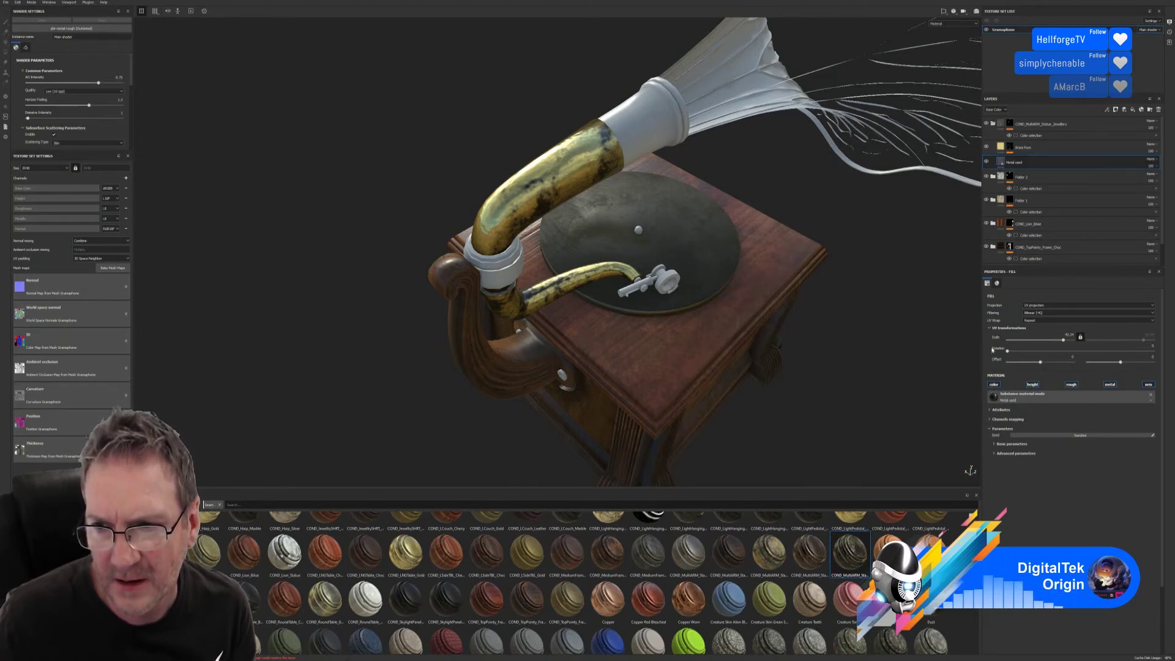
Step: On the Metal used fill, toggle Channels mapping open and closed and expand Basic parameters
left_click(990, 420)
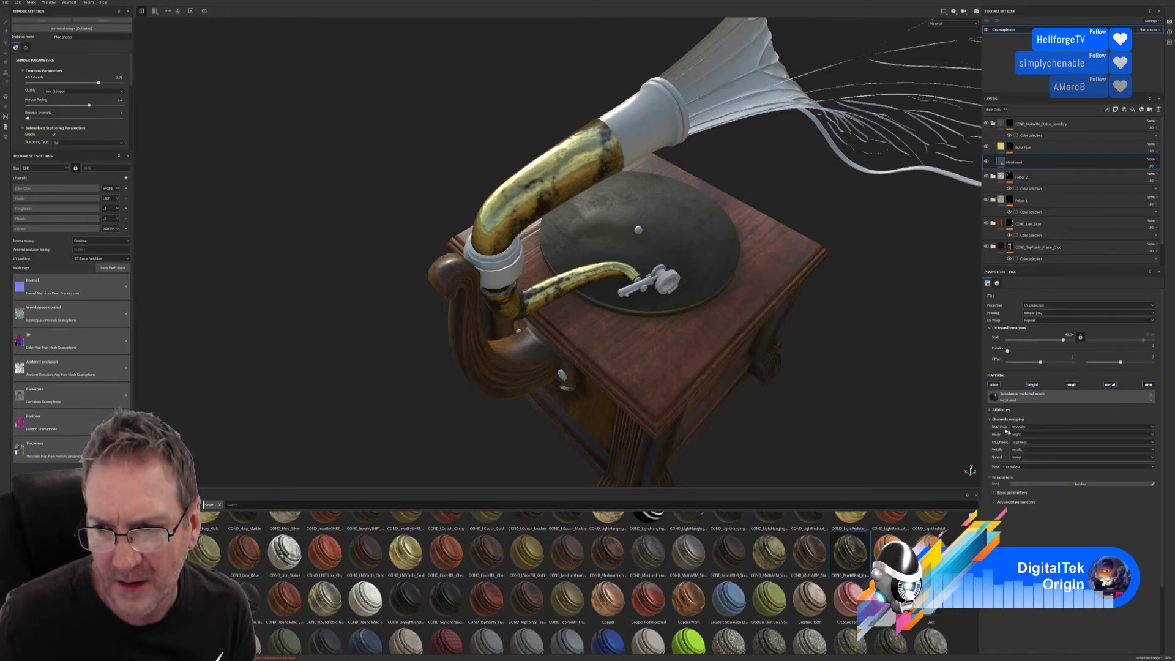
left_click(990, 420)
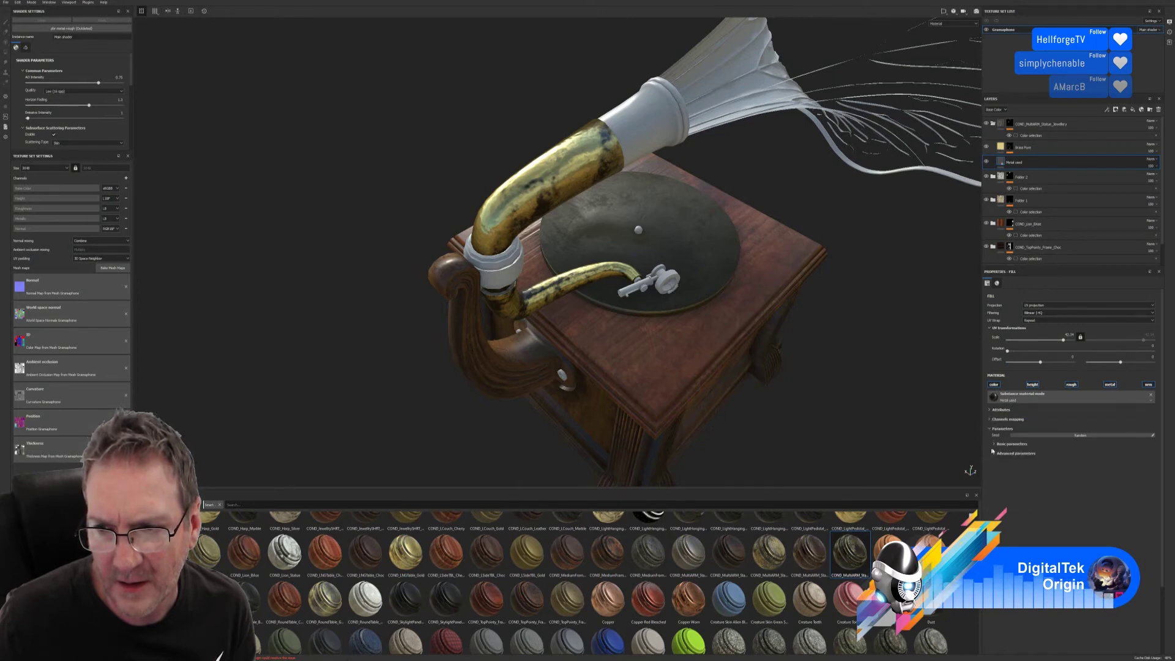
left_click(994, 445)
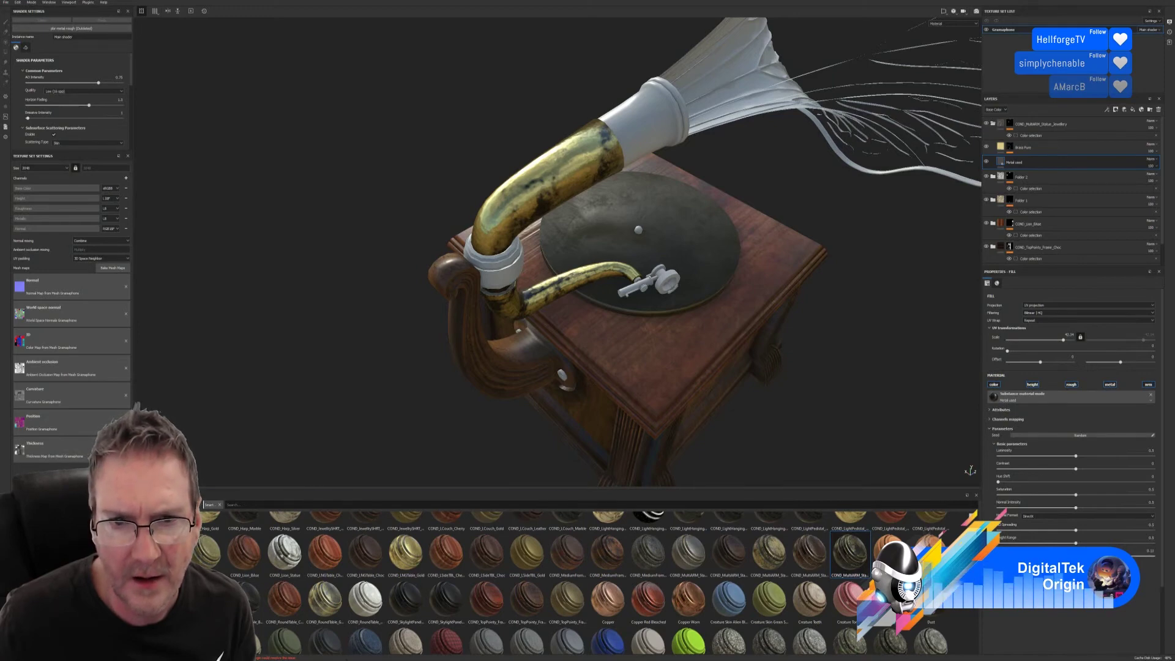
Step: Select the Brass Pure layer to show its base colour, roughness and metallic settings
left_click_drag(612, 263, 690, 262, "alt")
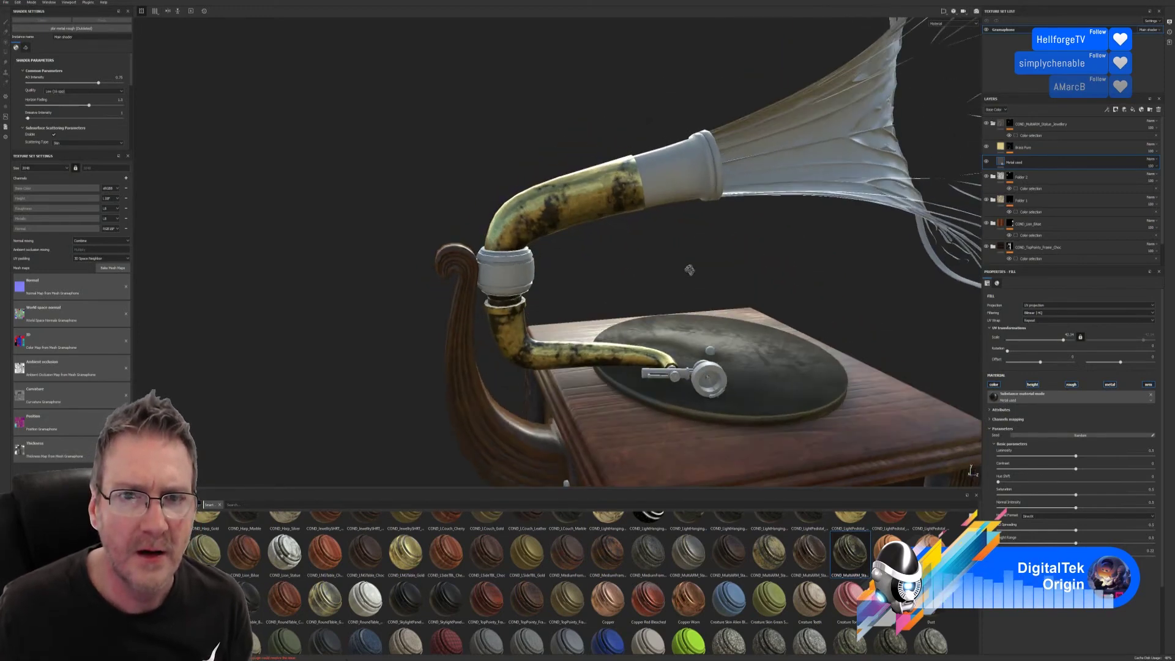
right_click_drag(690, 262, 542, 284, "alt")
left_click_drag(541, 285, 727, 269, "alt")
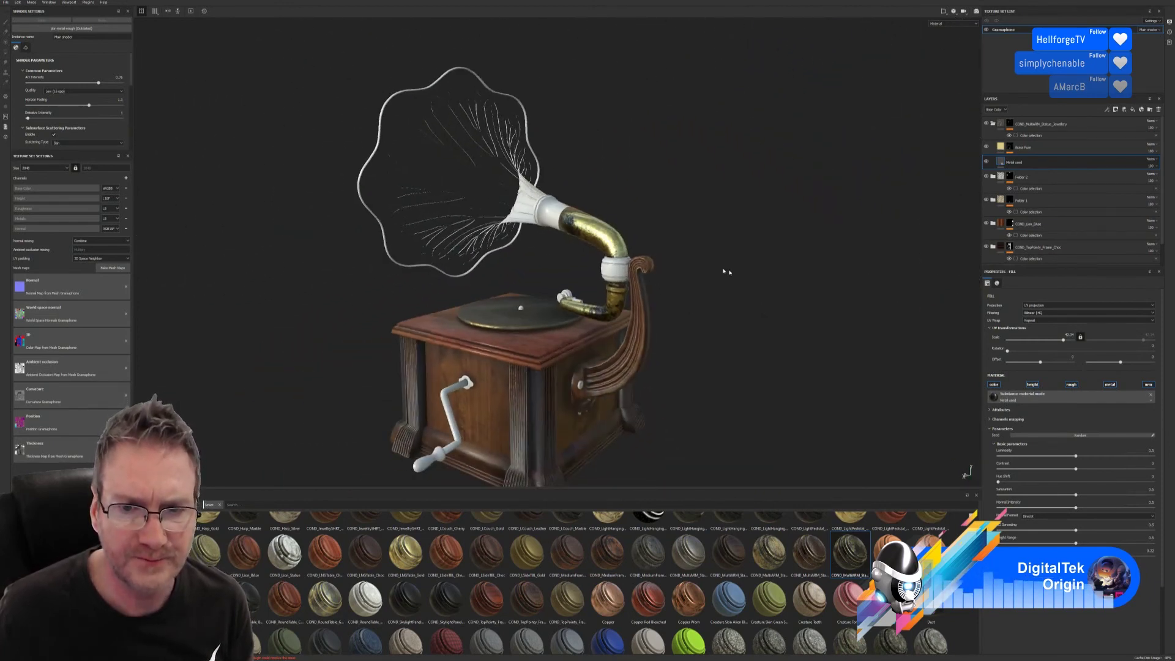
left_click(1001, 149)
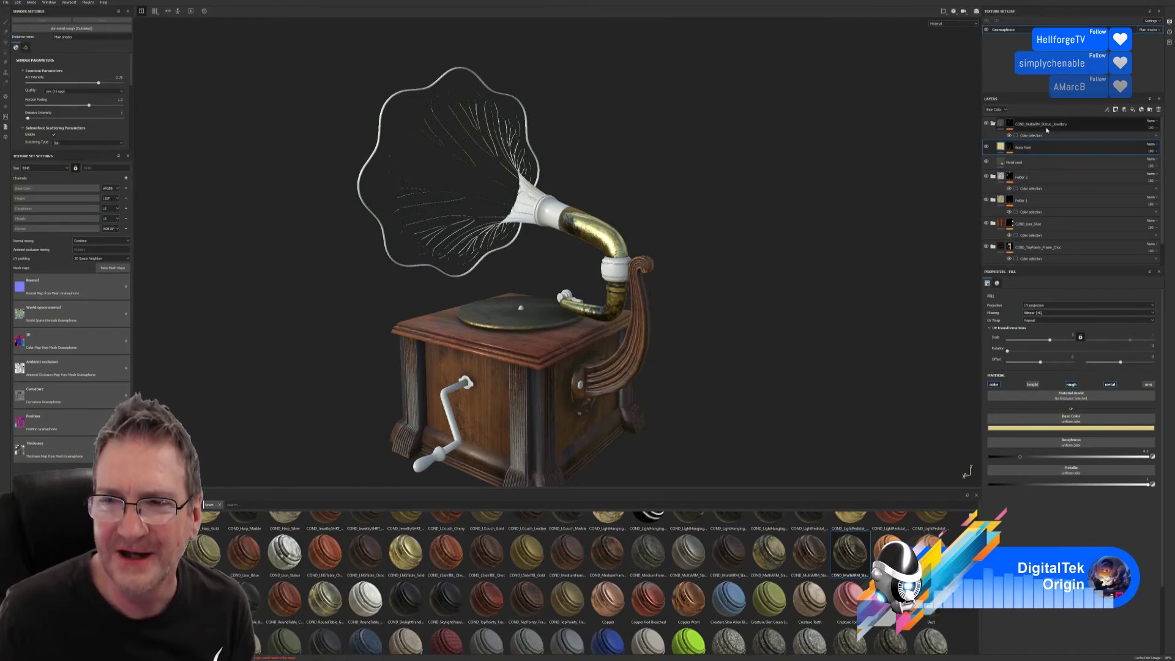
Step: Duplicate the jewellery layer folder
double_click(1026, 148)
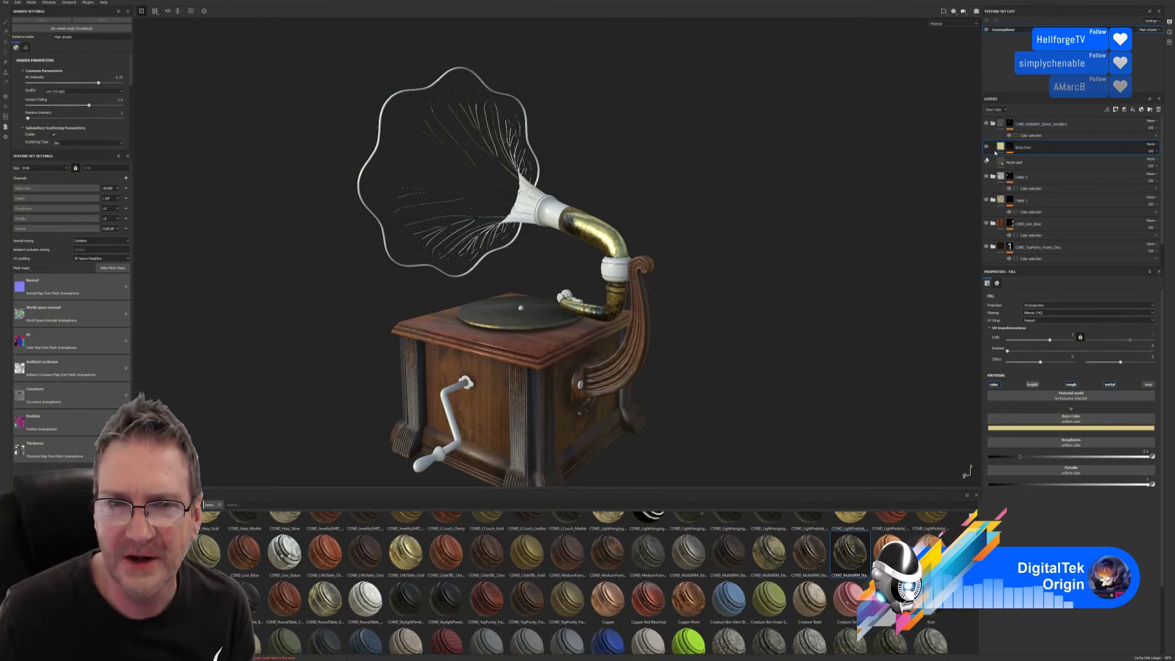
left_click_drag(671, 238, 737, 289, "alt")
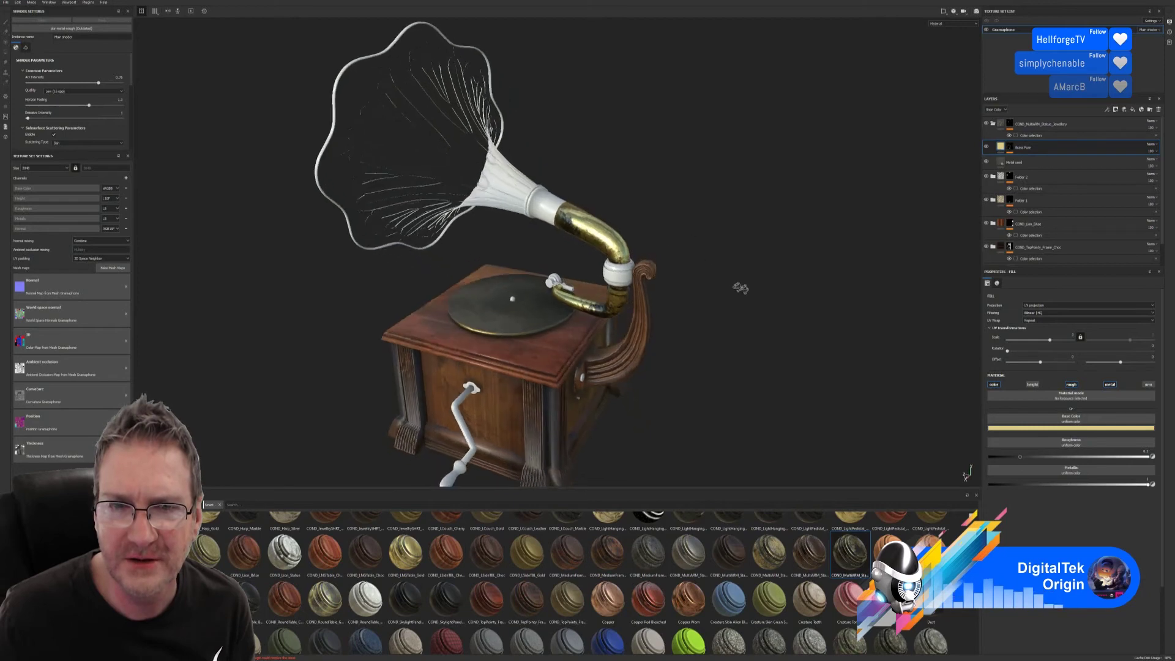
left_click(994, 125)
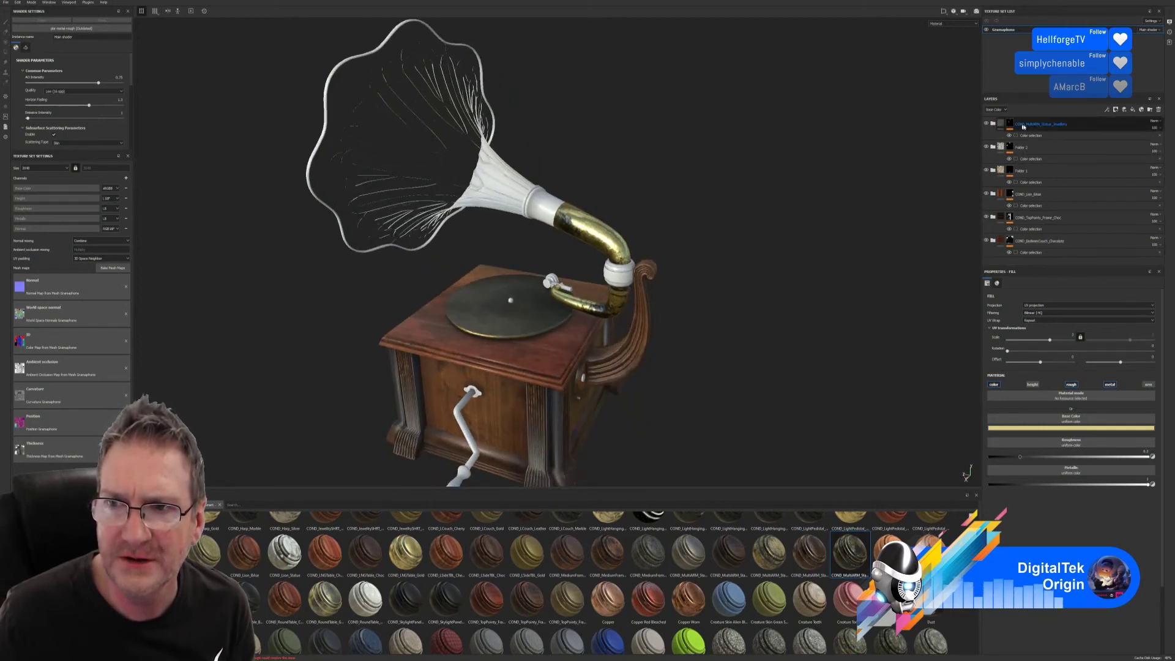
right_click(1031, 124)
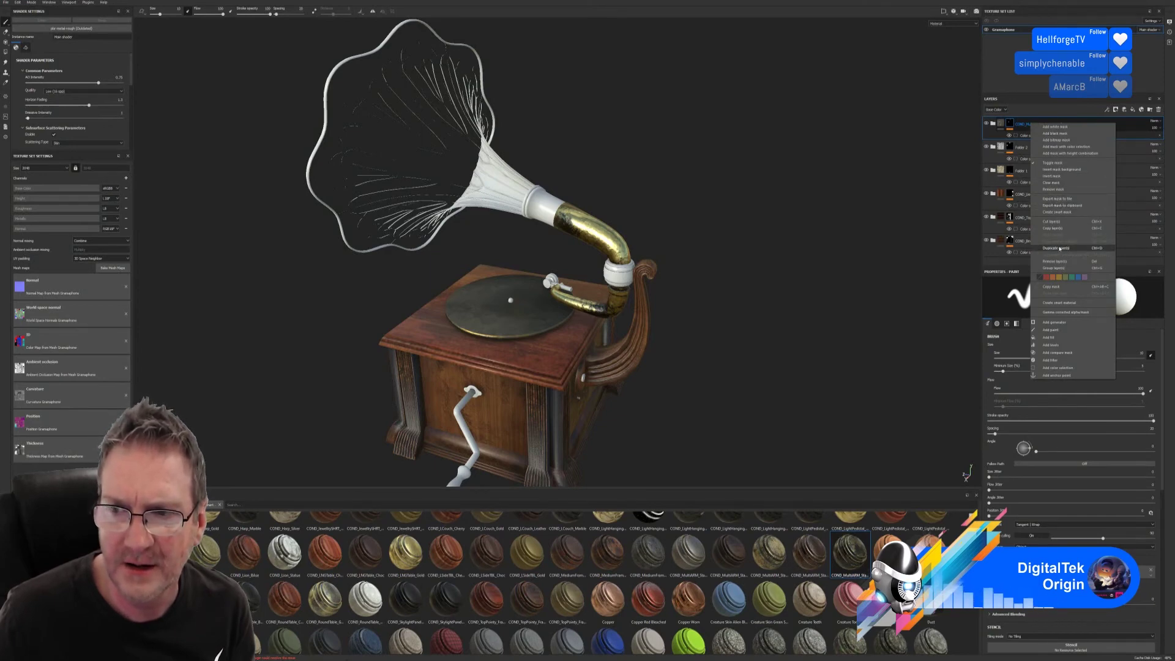
left_click(1066, 249)
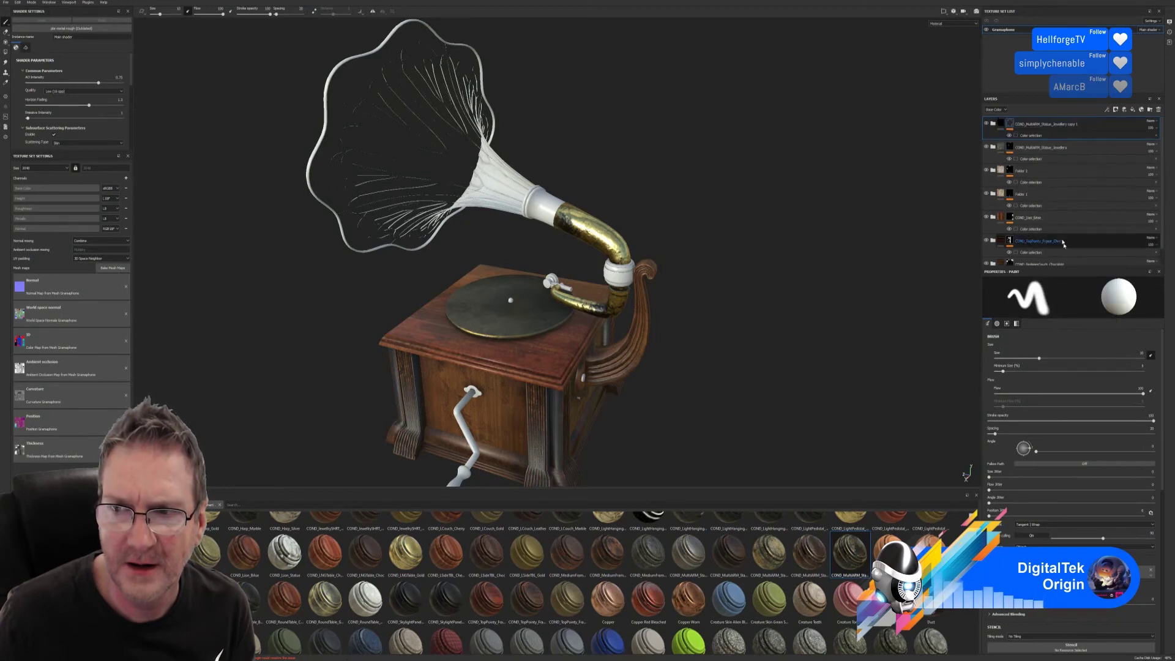
Step: In the copied folder, darken the Brass Pure base colour in the colour picker
left_click(994, 124)
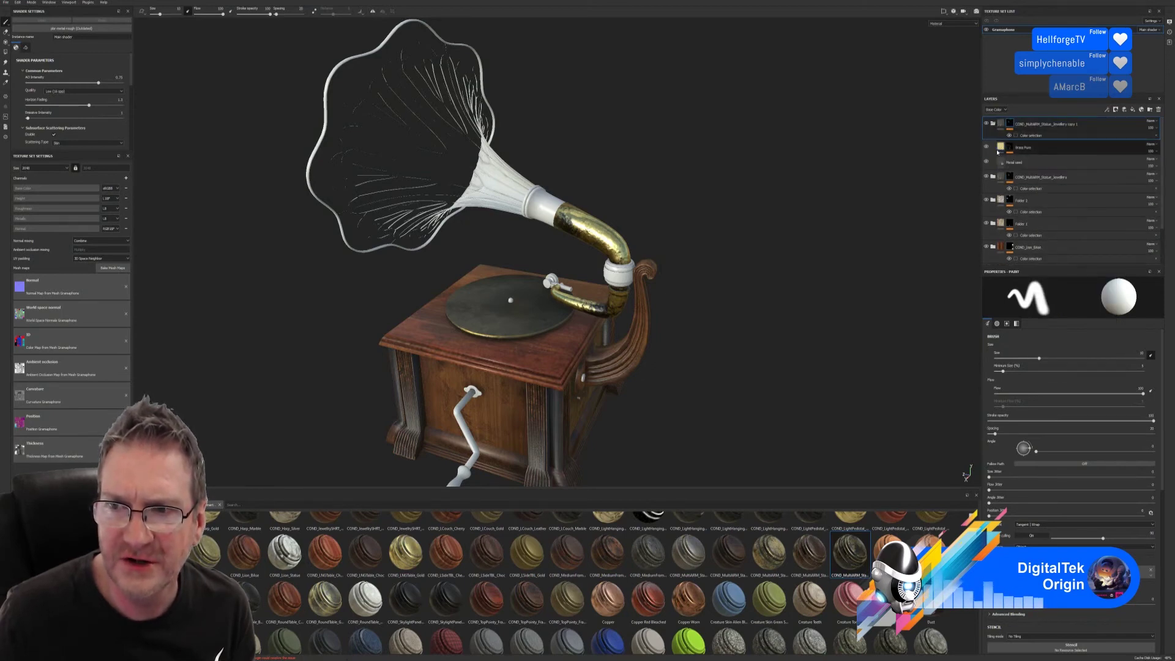
left_click(1000, 148)
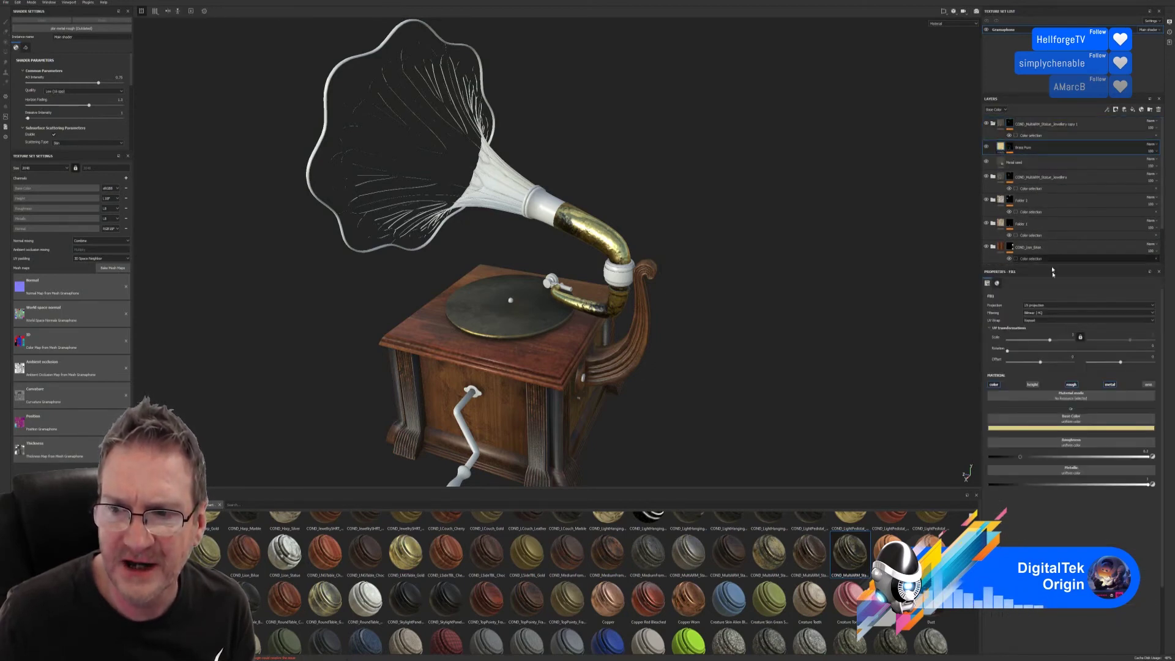
left_click(1060, 428)
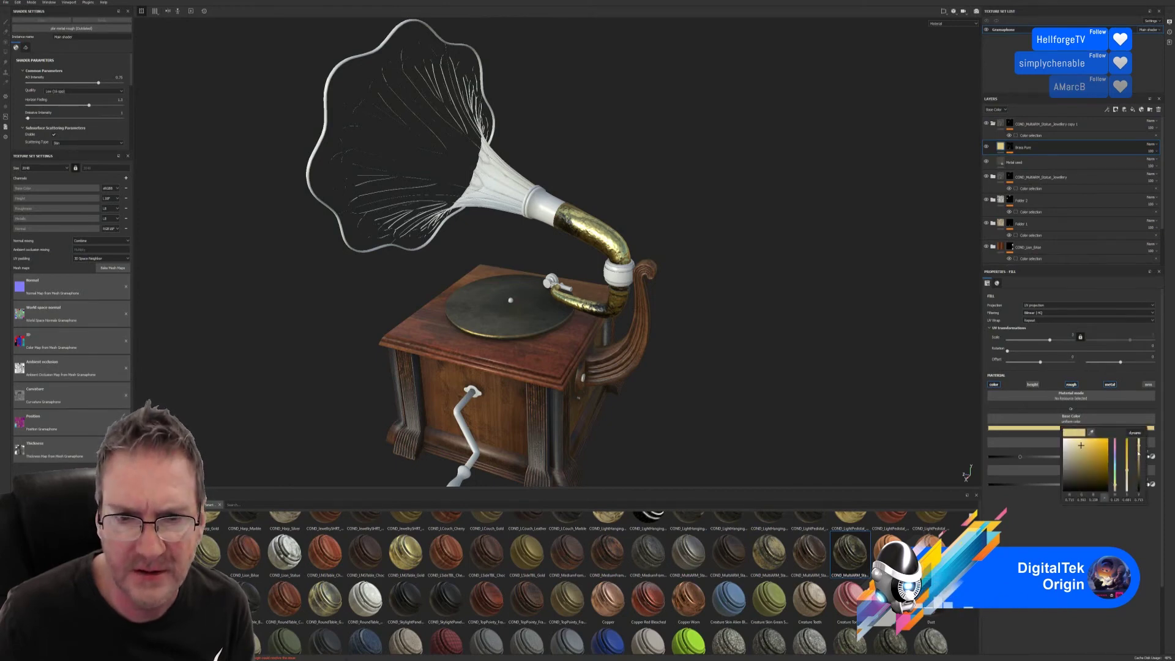
left_click_drag(1081, 445, 1081, 454)
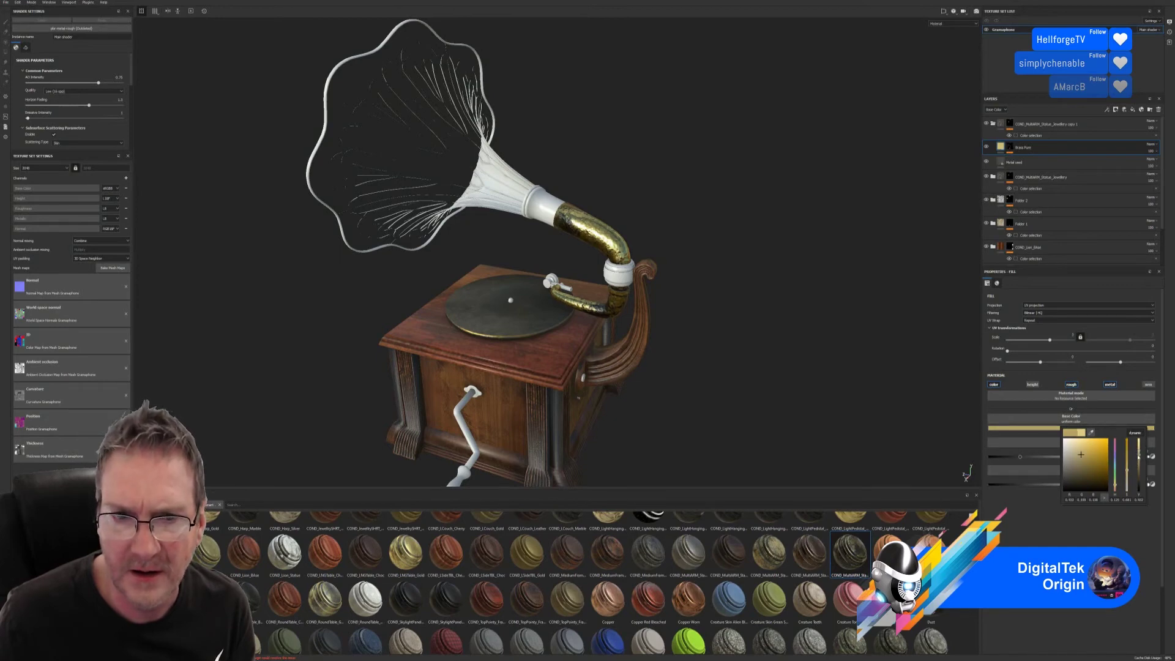
left_click(1002, 392)
left_click_drag(714, 234, 800, 197, "alt")
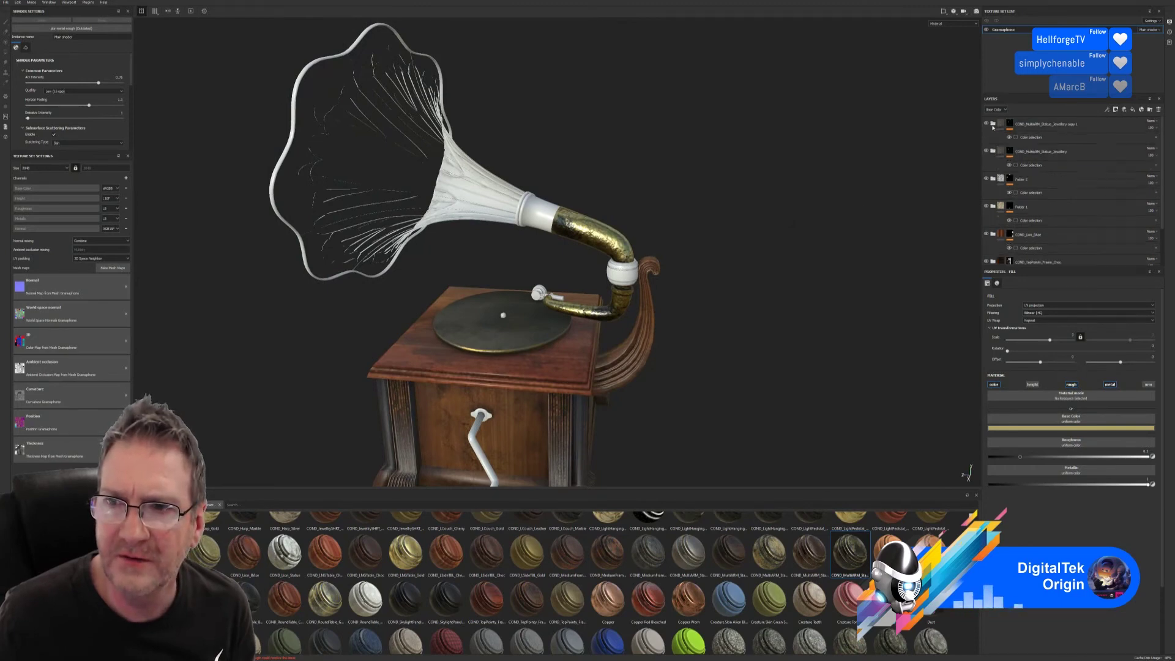
Step: Group the jewellery layers into Folder 3 and drop Surface Worn onto the jewellery copy
left_click(1027, 125)
right_click(1027, 125)
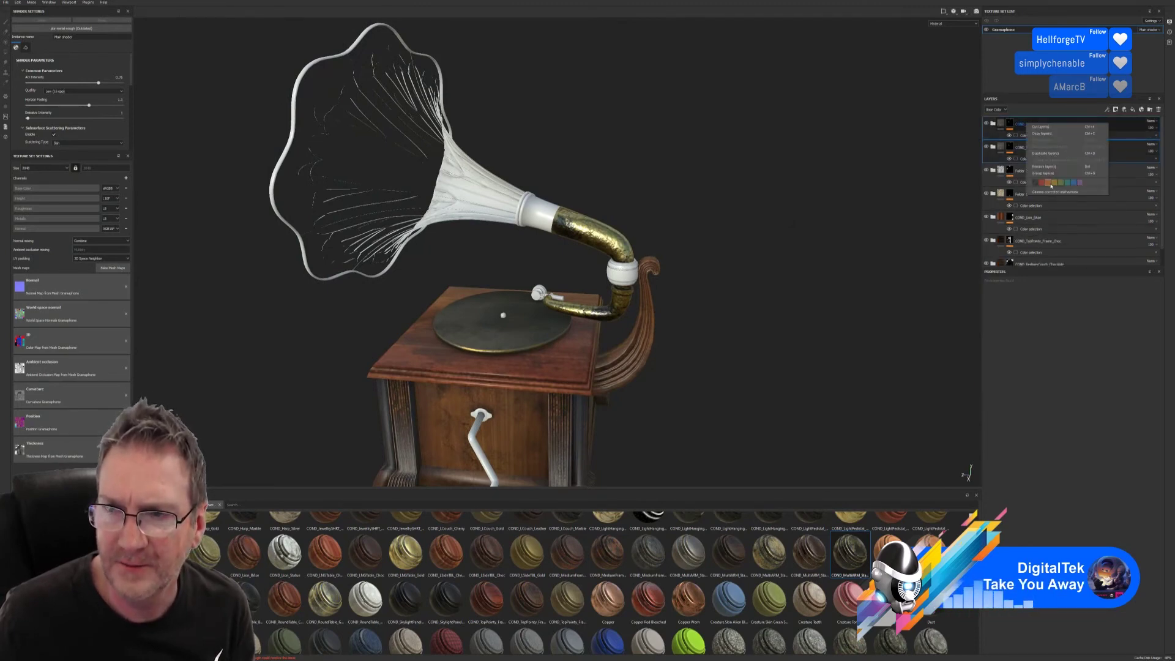
left_click(1044, 173)
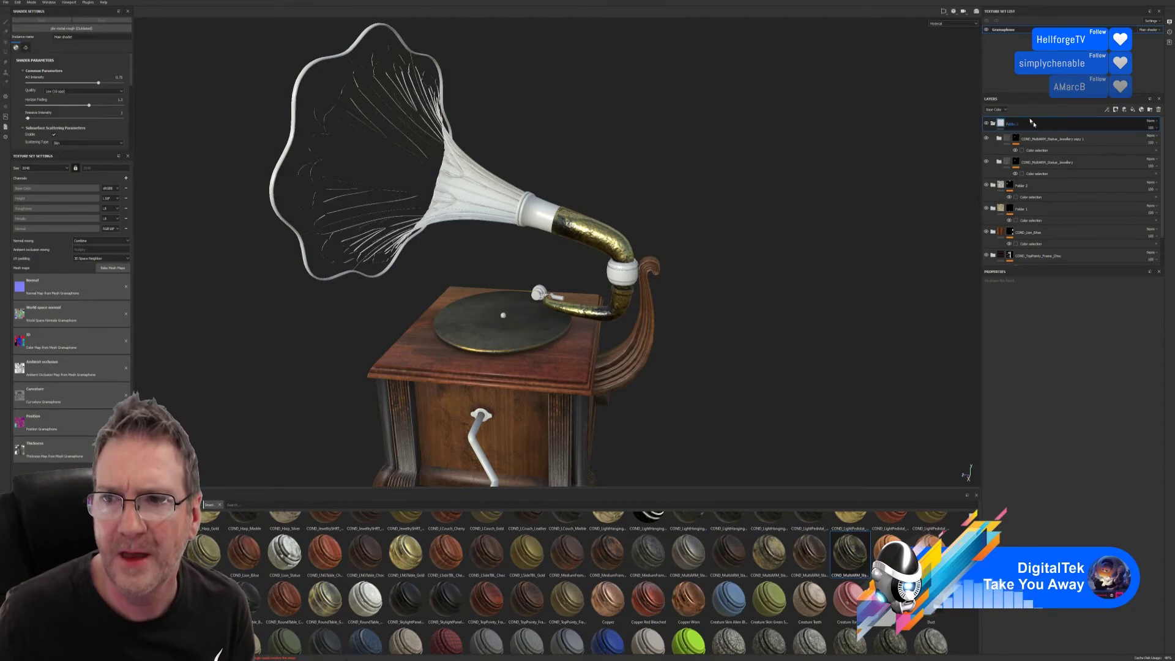
left_click(1097, 142)
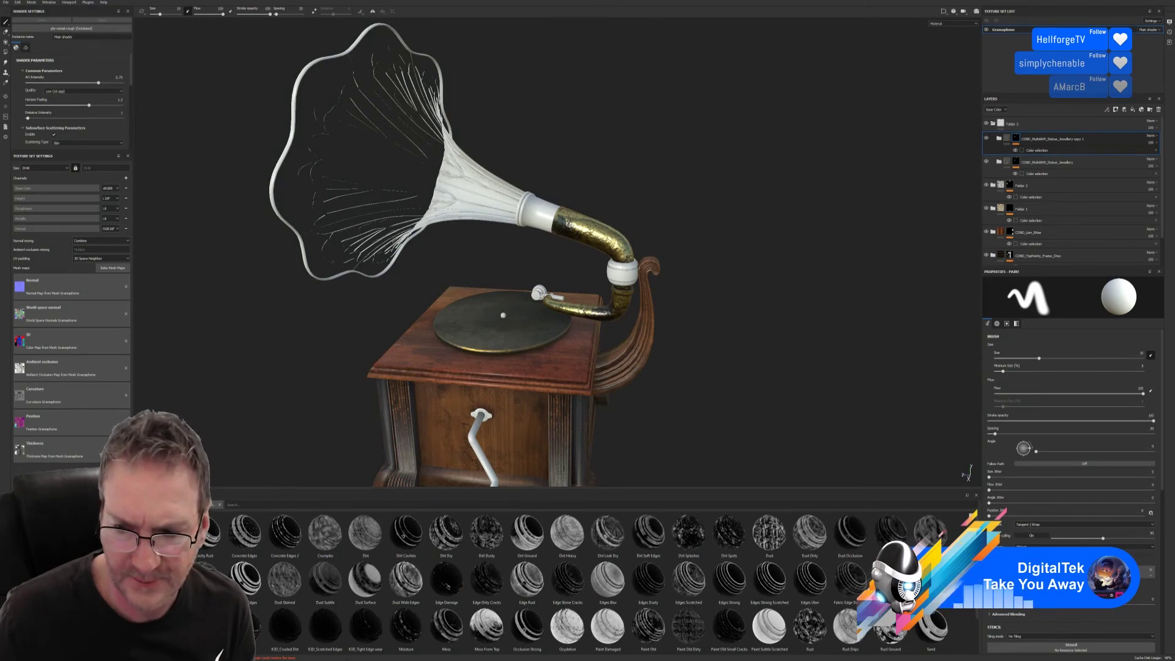
scroll(588, 581, "down", 1)
left_click_drag(607, 628, 1056, 140)
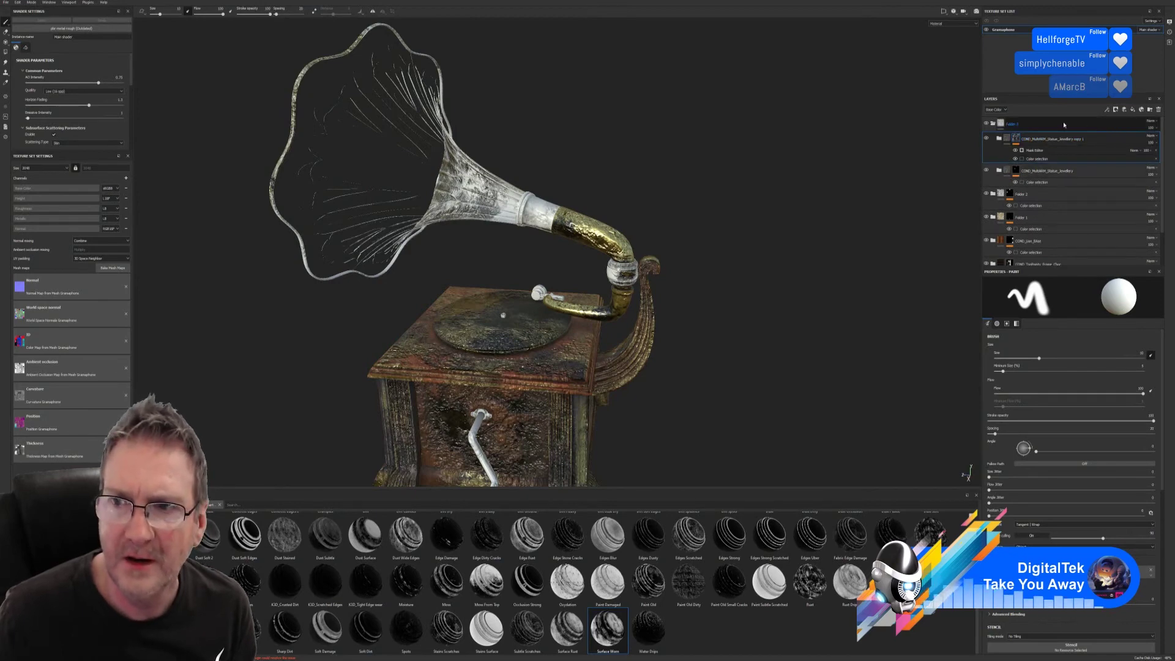
Step: Give Folder 3 a colour-selection mask using an ID colour picked on the model
left_click(1063, 125)
right_click(1063, 125)
left_click(1123, 166)
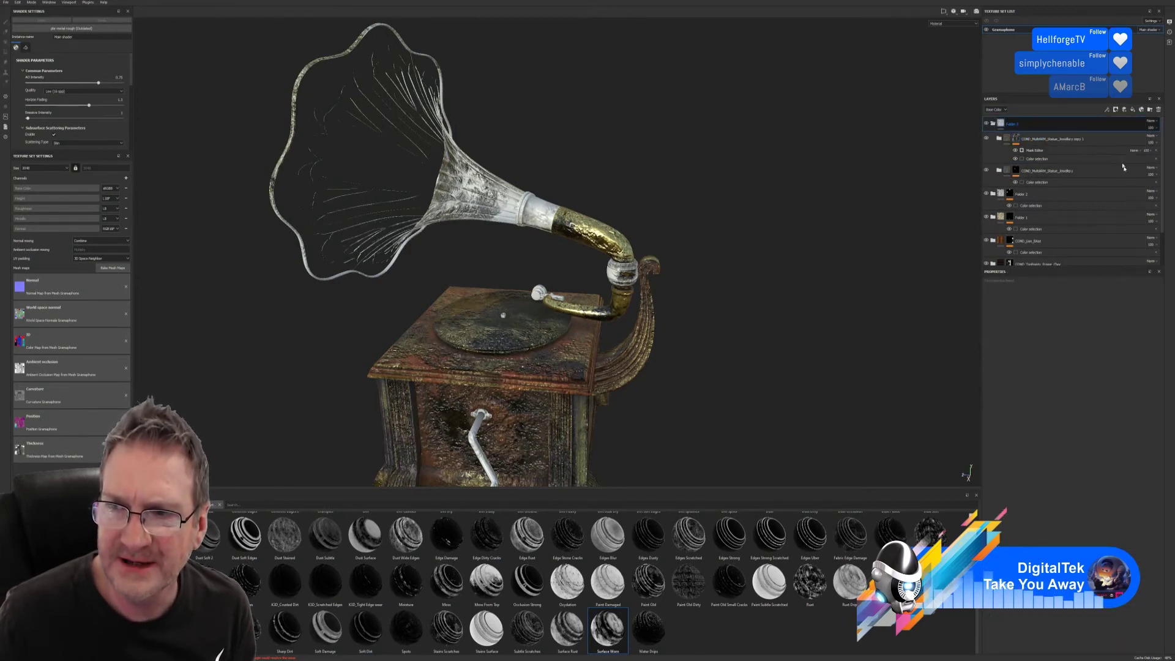
left_click(1149, 345)
left_click(596, 231)
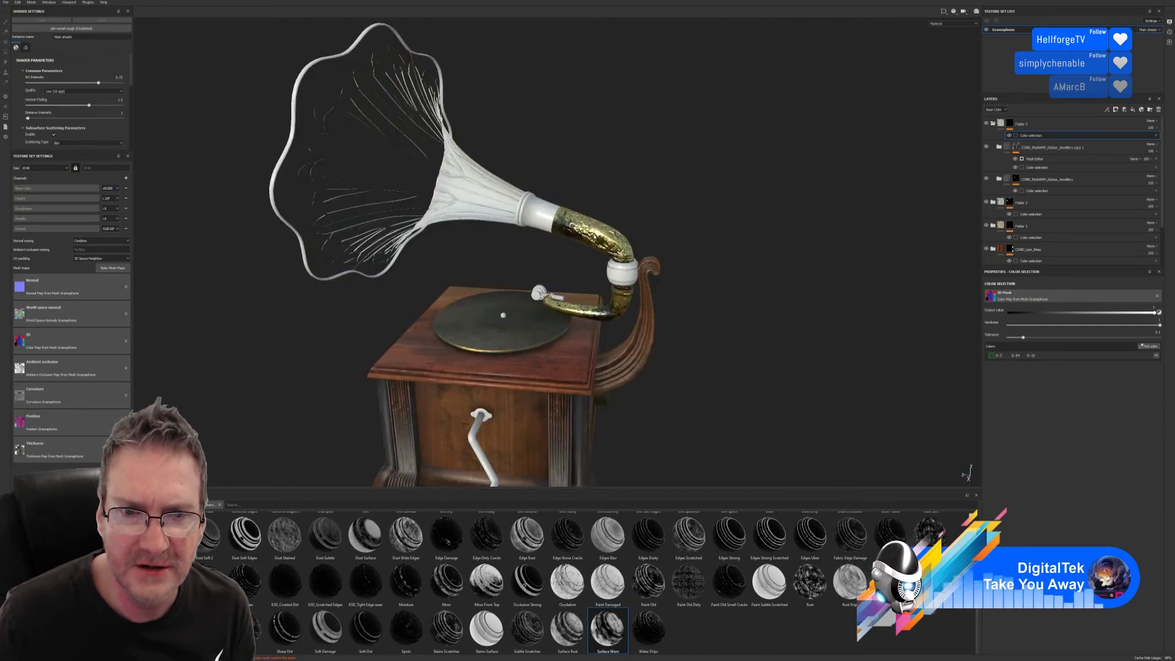
left_click_drag(704, 285, 652, 324, "alt")
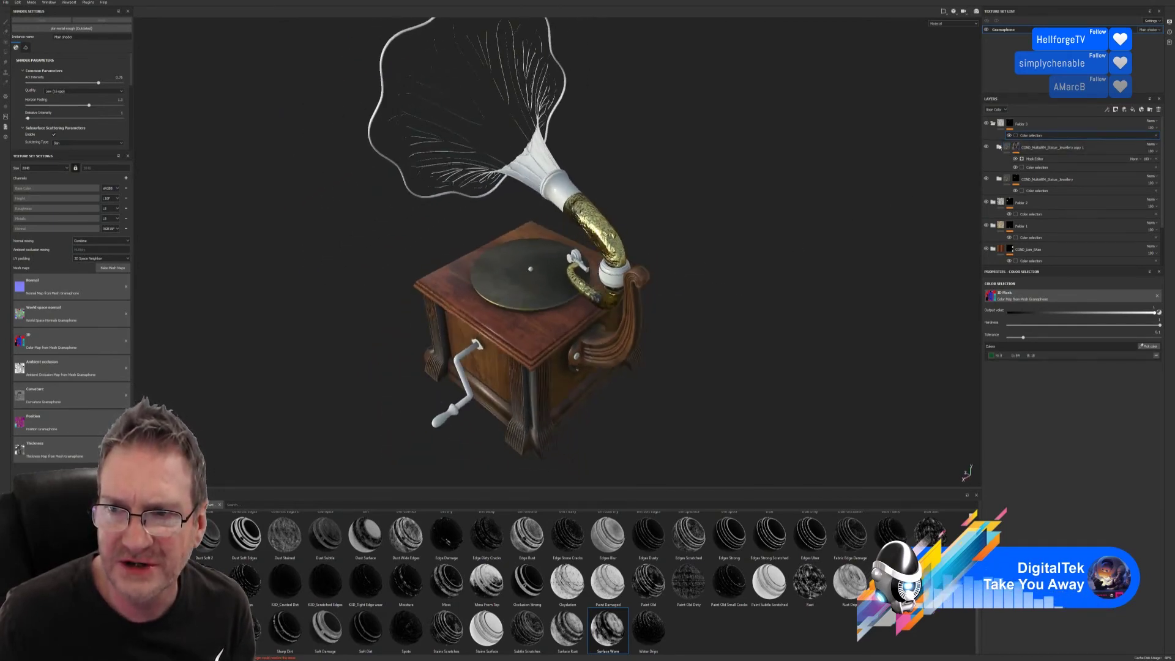
left_click(999, 147)
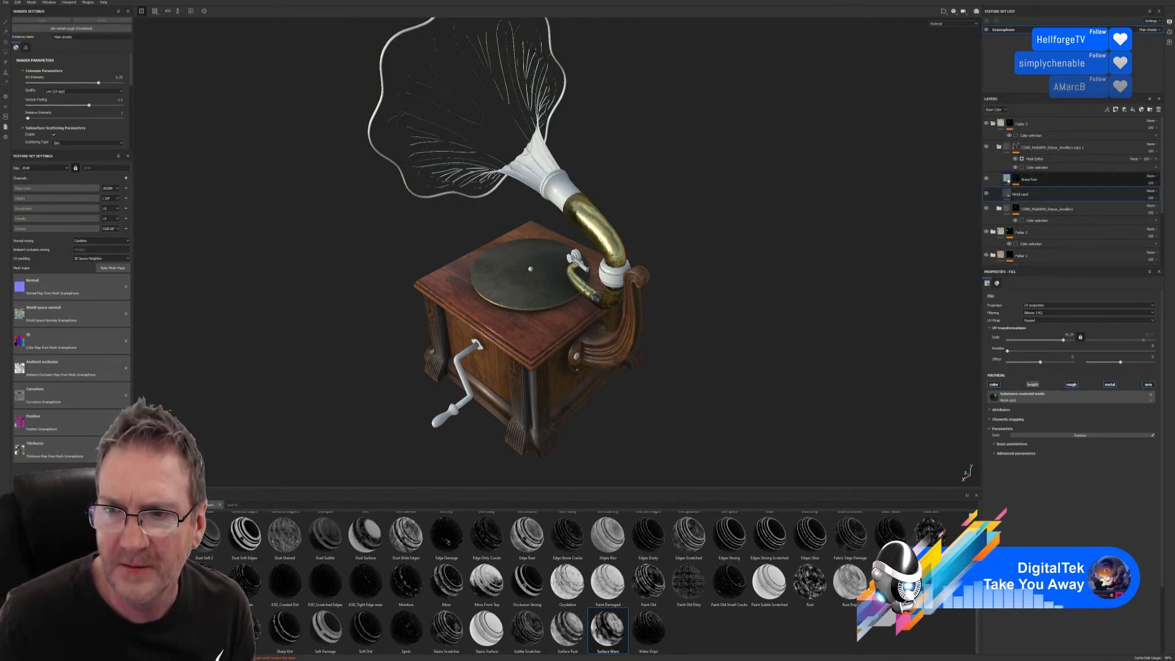
left_click_drag(763, 252, 830, 201, "alt")
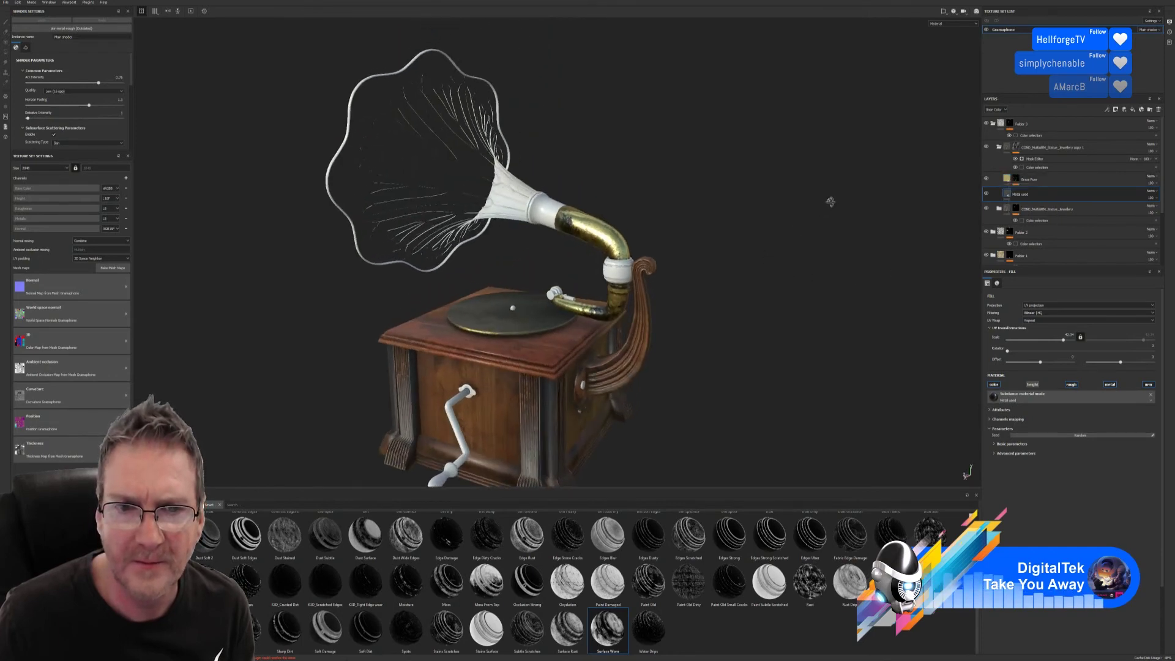
Step: Move between Folder 3 and Folder 2, then expand Folder 3 and collapse the copied jewellery folder
left_click(993, 125)
left_click(1026, 137)
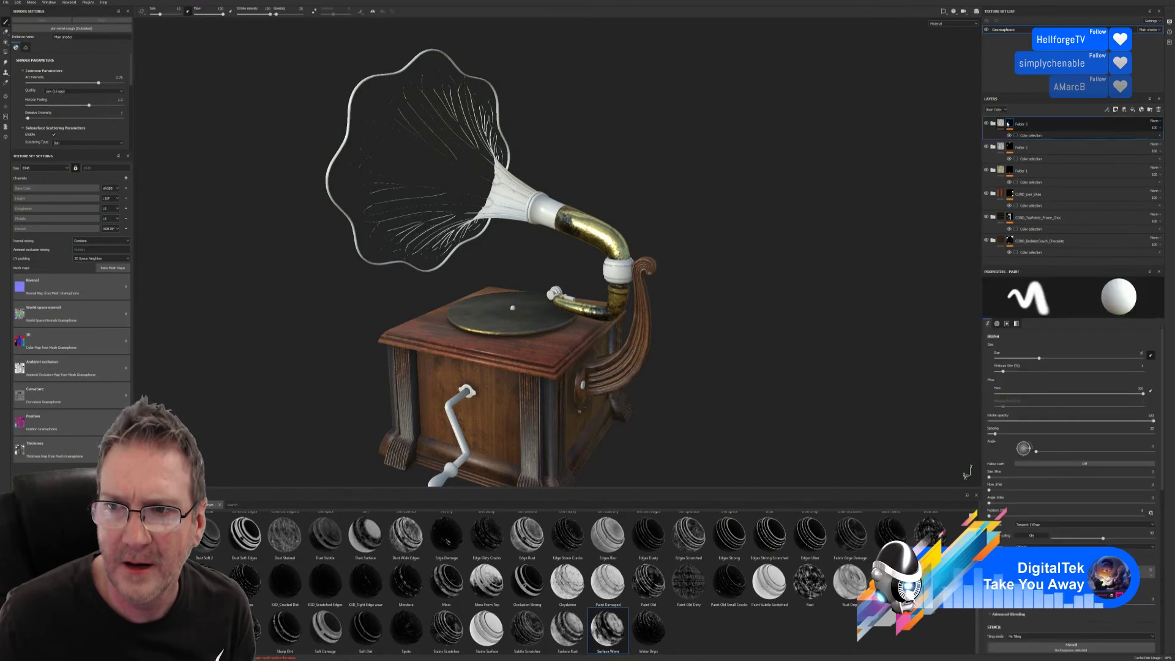
left_click(1031, 158)
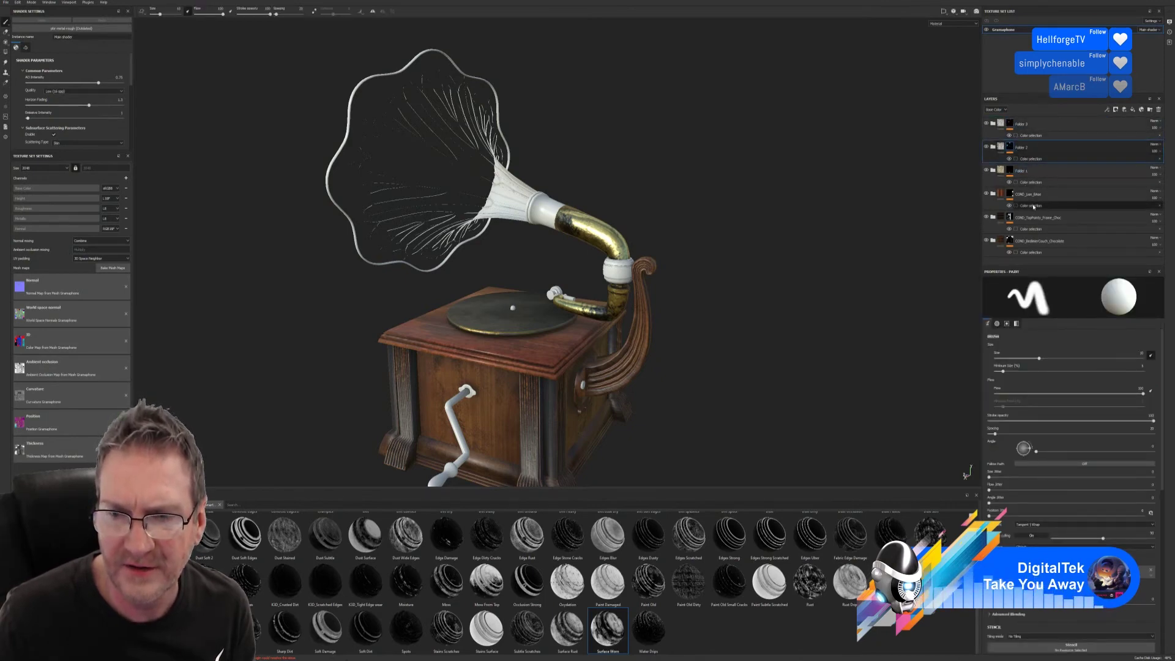
left_click(1014, 129)
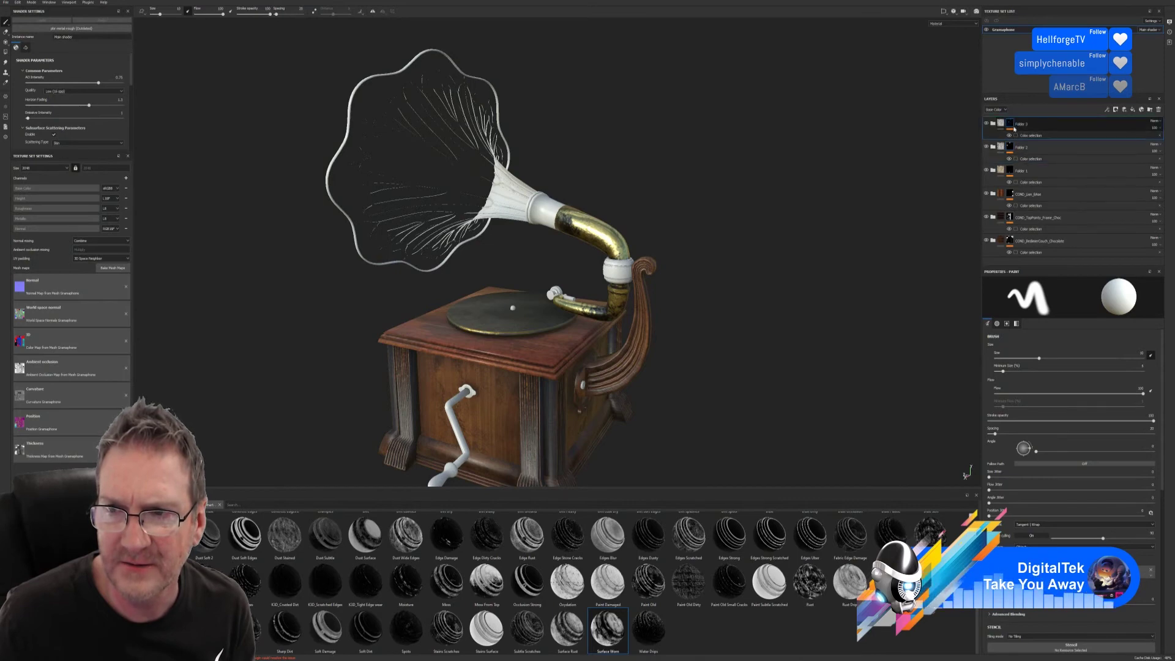
left_click(1011, 148)
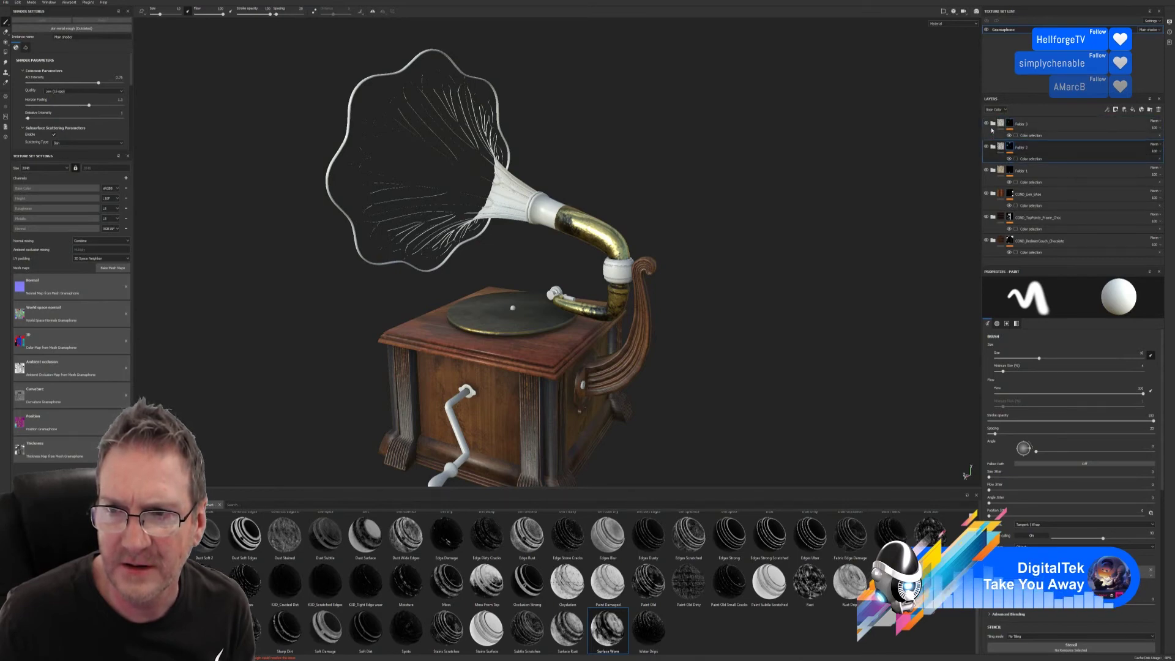
left_click(992, 124)
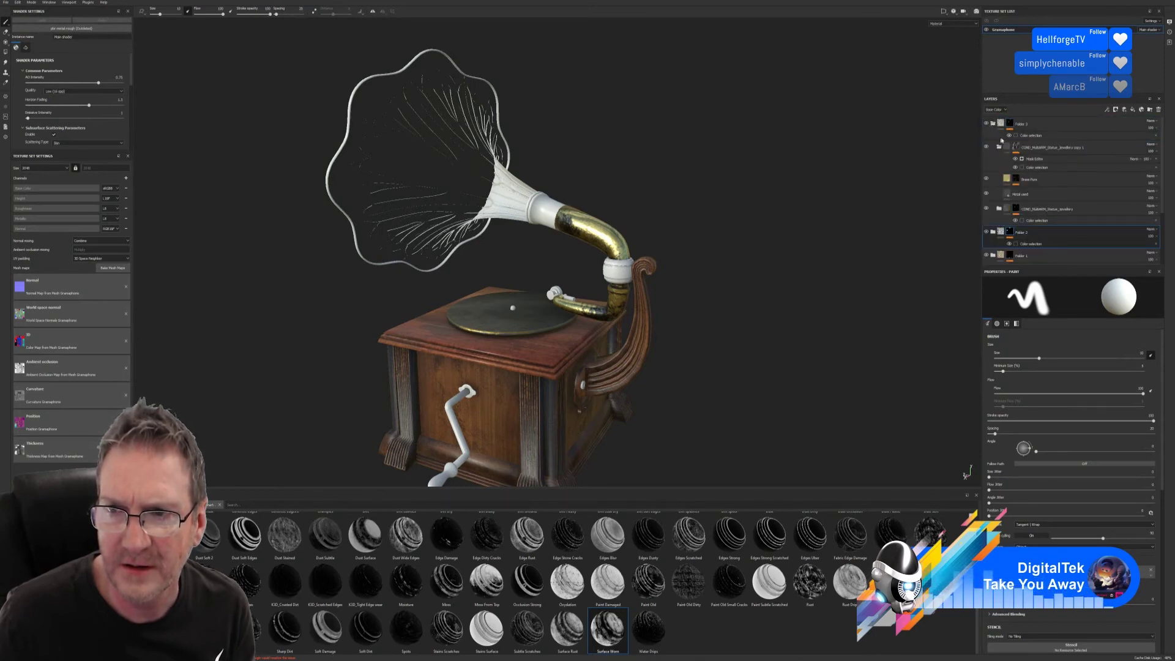
left_click(999, 148)
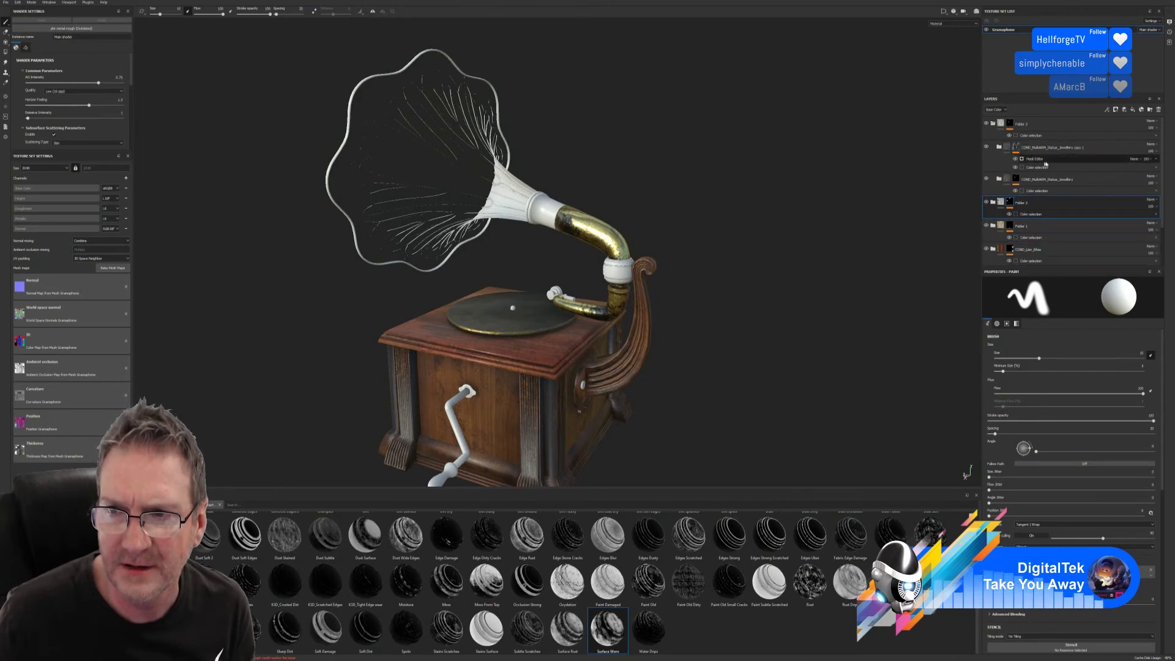
Step: Invert the brass layer's generated mask and raise its Global Balance to about 0.68
left_click(1036, 159)
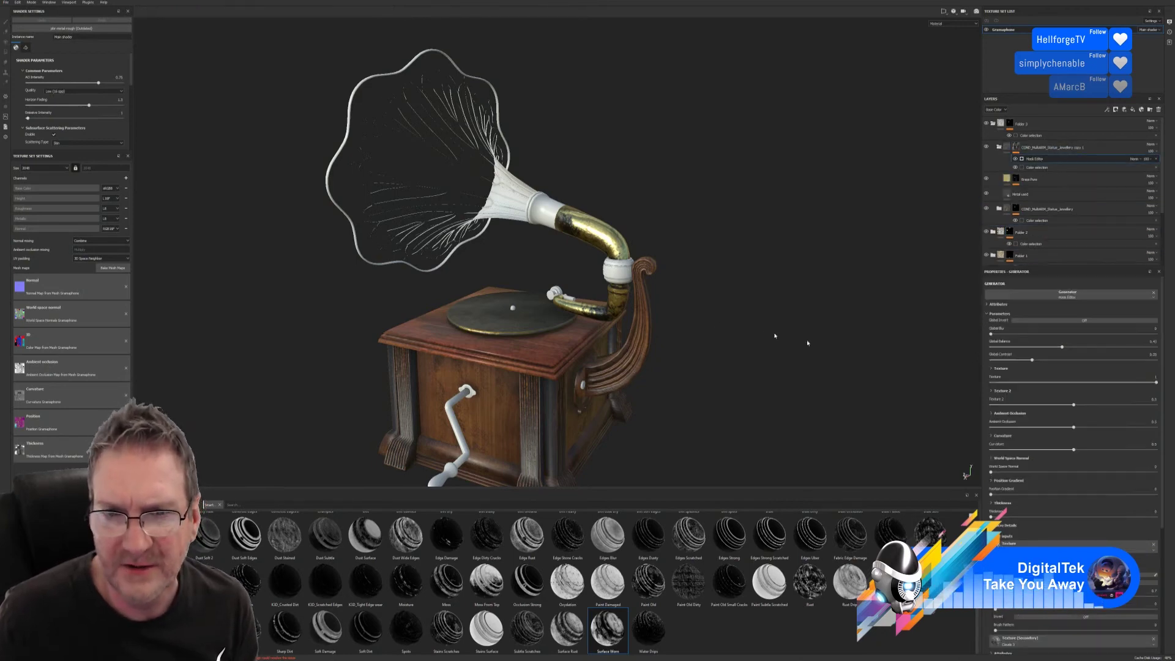
left_click_drag(774, 341, 1107, 367, "alt")
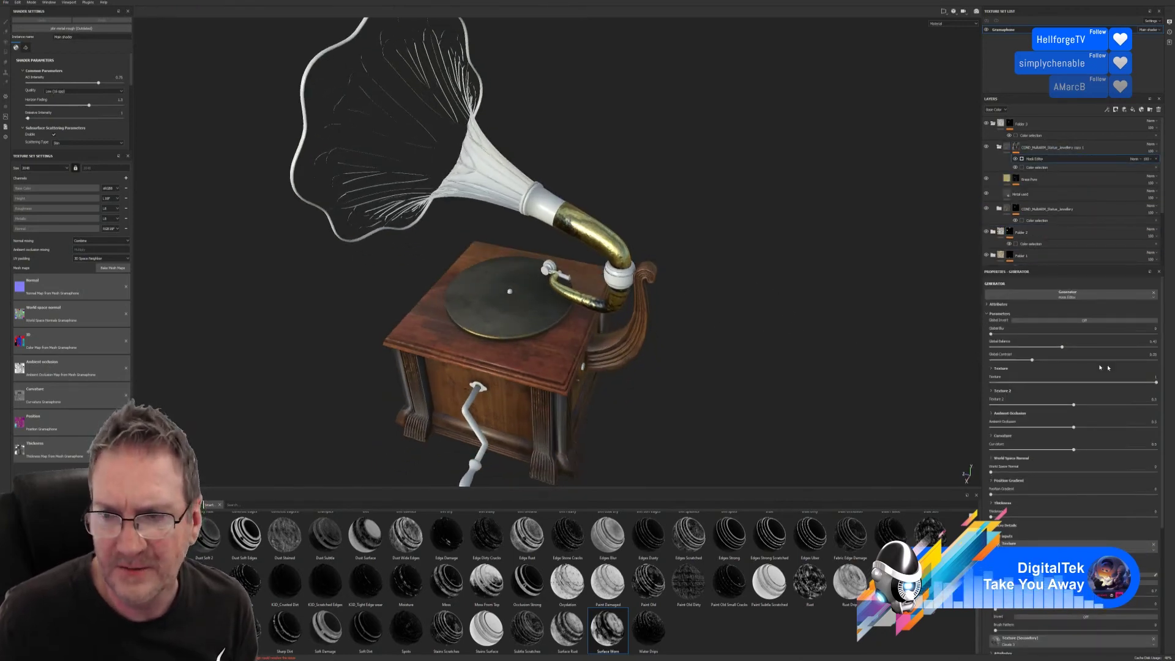
left_click(1076, 321)
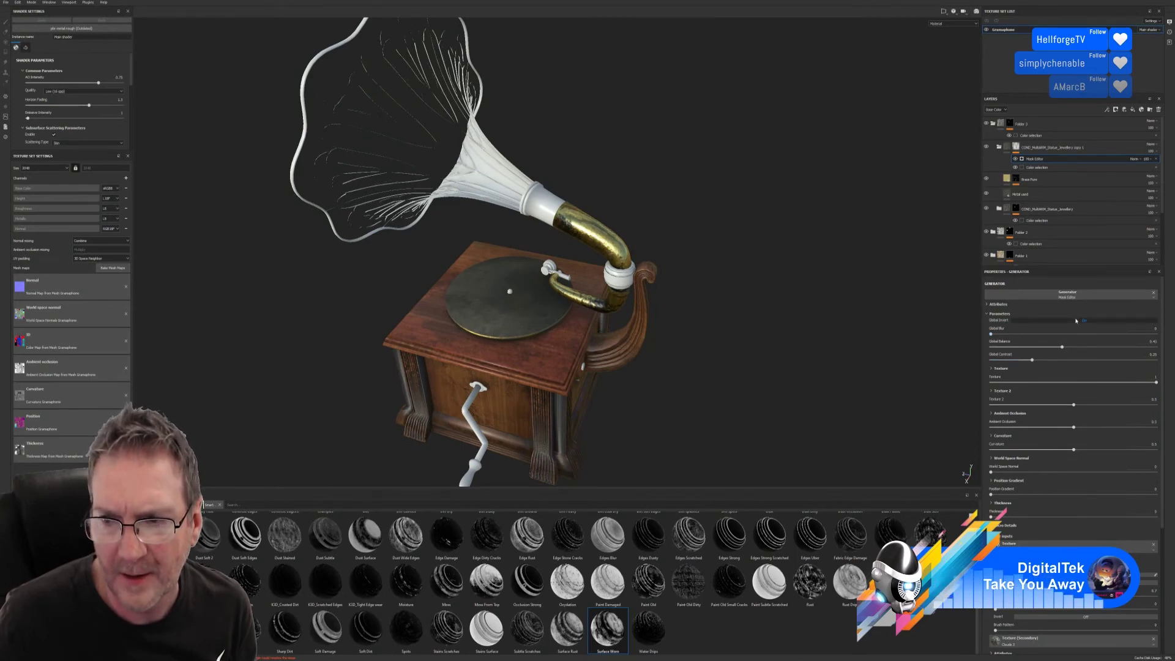
mouse_move(1064, 348)
left_mouse_down()
mouse_move(1157, 347)
mouse_move(1103, 361)
left_mouse_up()
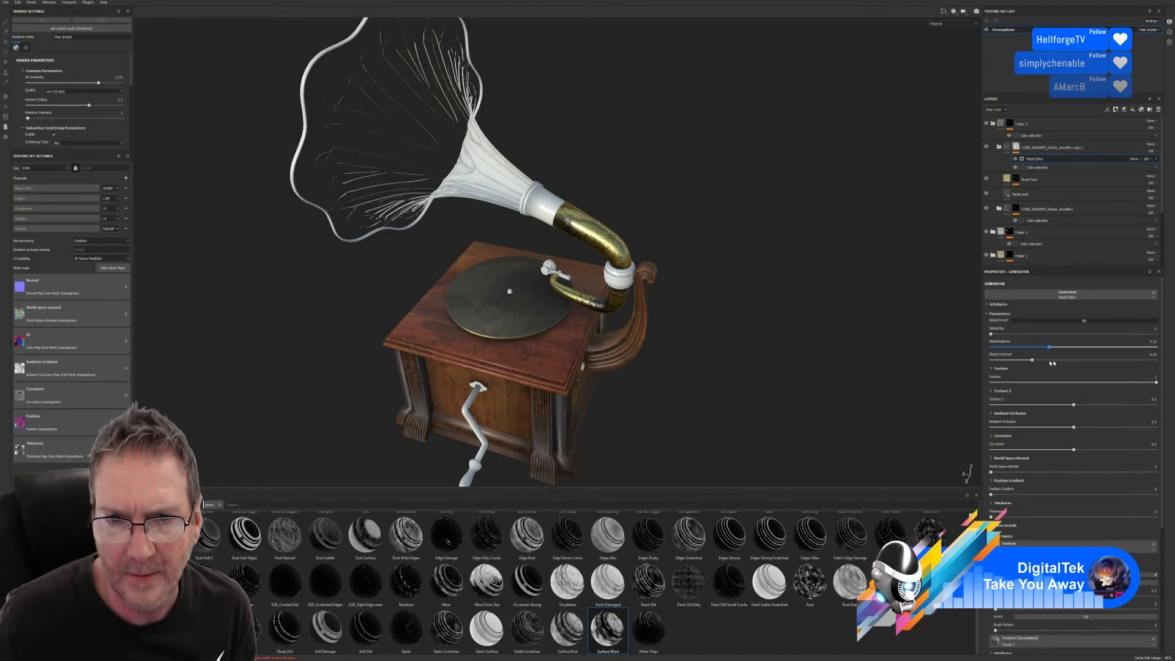
left_click_drag(465, 343, 290, 202, "alt")
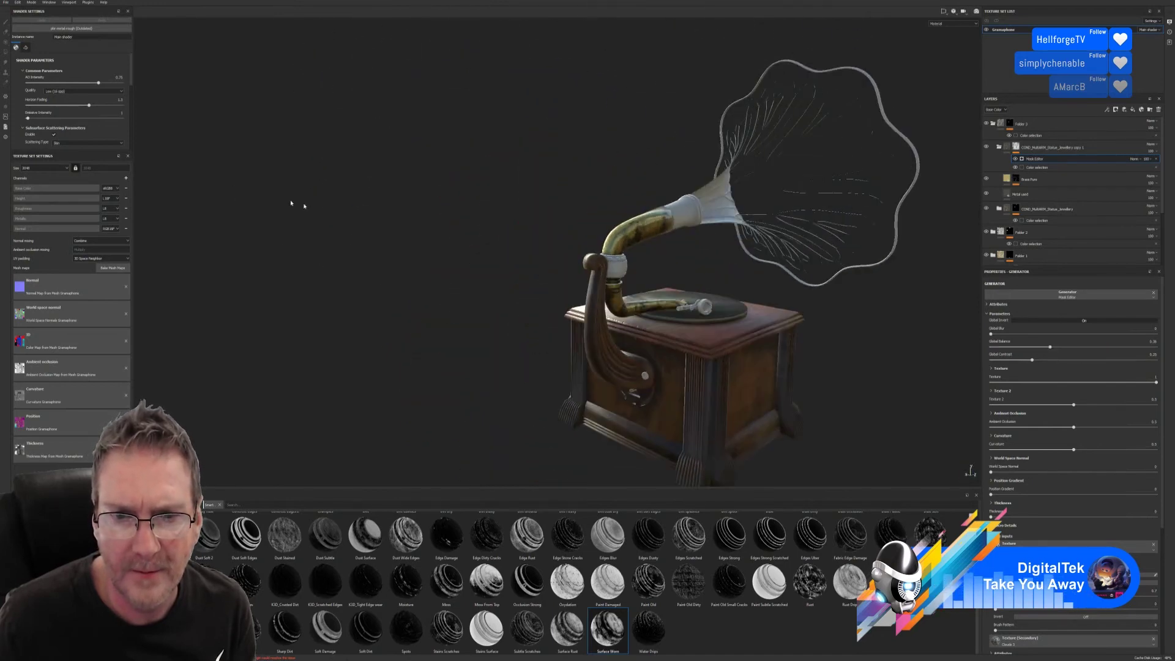
Step: Darken the Brass Pure fill's base colour in the colour picker
left_click(1010, 181)
left_click(1111, 427)
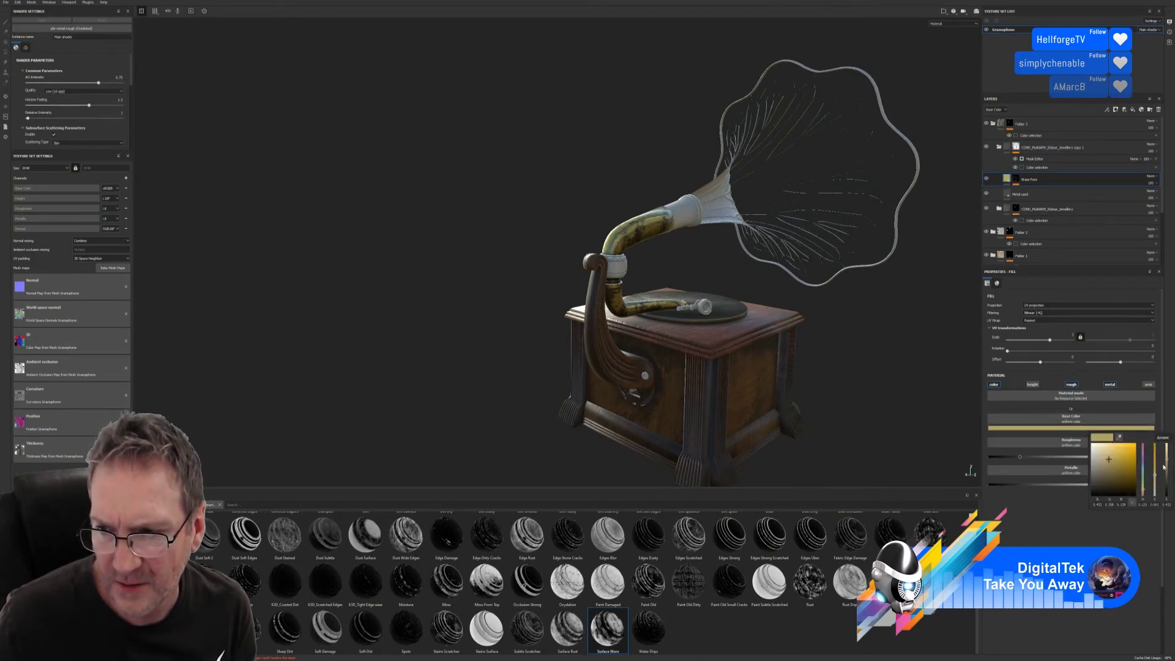
left_click_drag(1167, 467, 1167, 469)
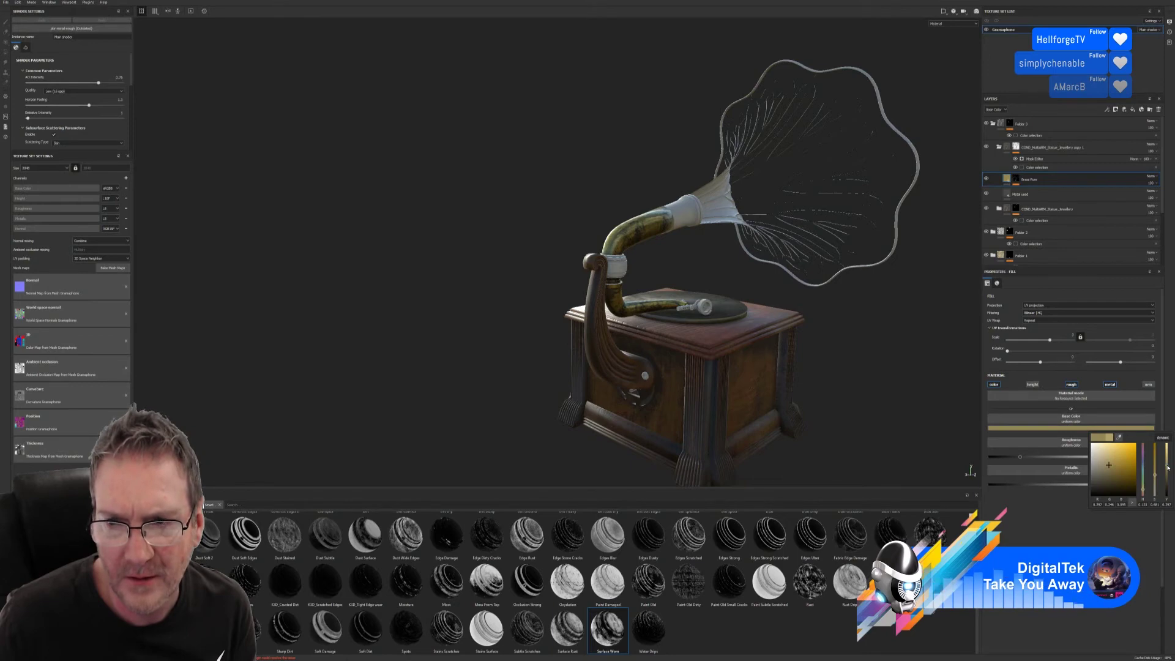
left_click_drag(796, 306, 643, 288, "alt")
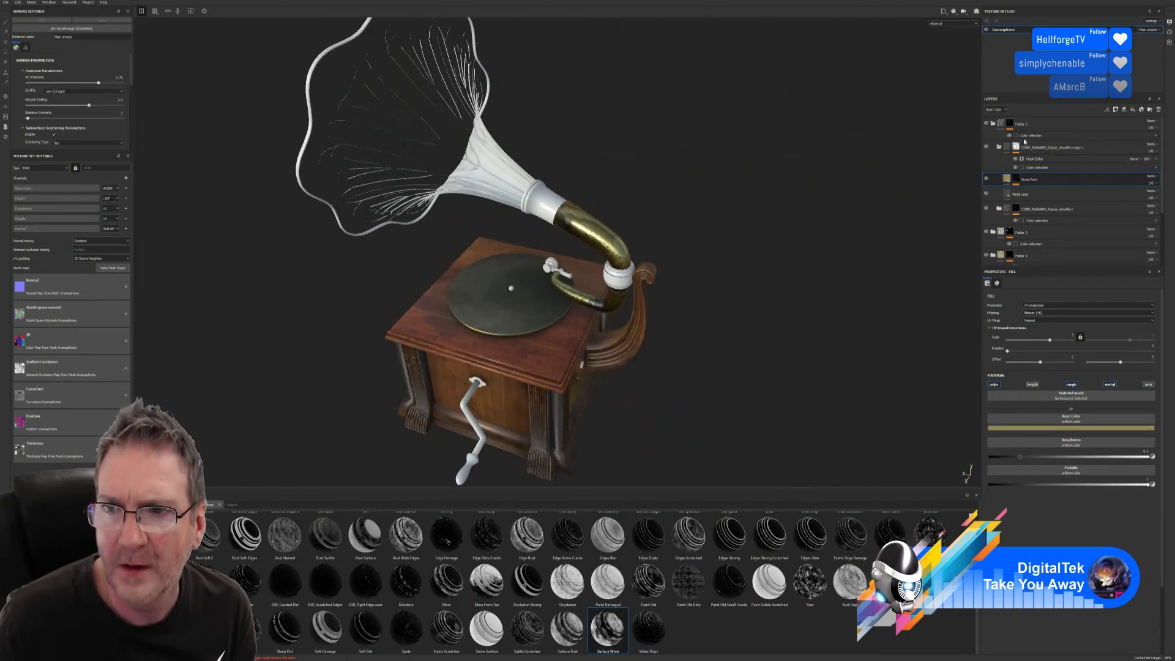
Step: Lower the brass mask's Global Balance to about 0.46 and collapse Folder 3
left_click(1041, 159)
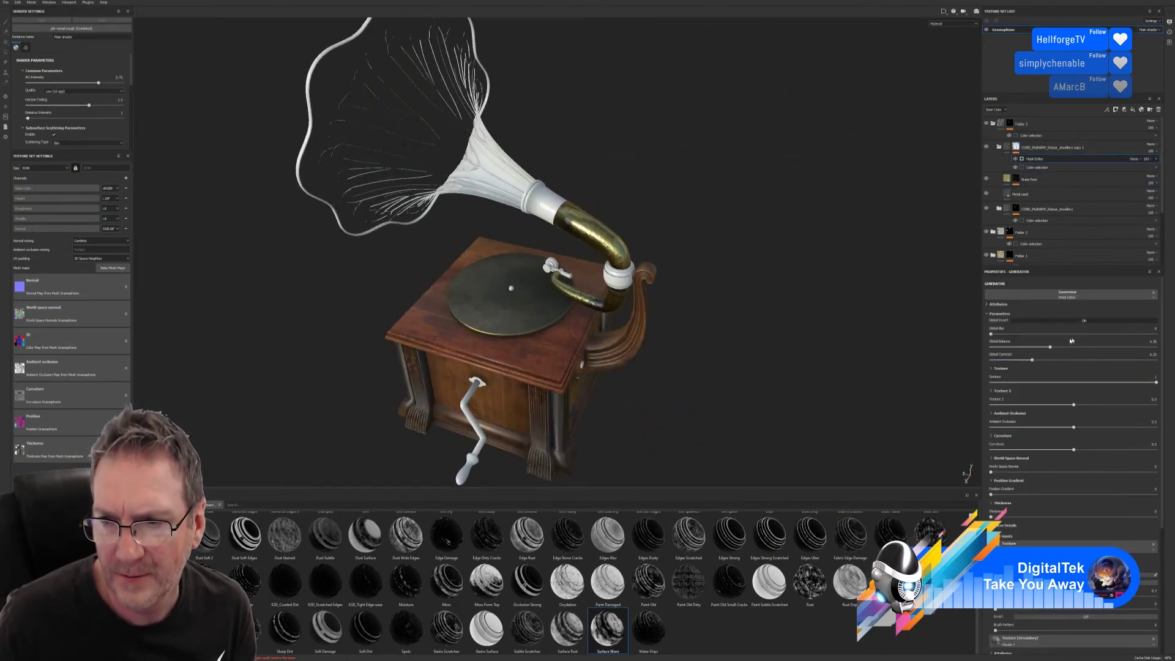
left_click_drag(1050, 347, 1109, 369)
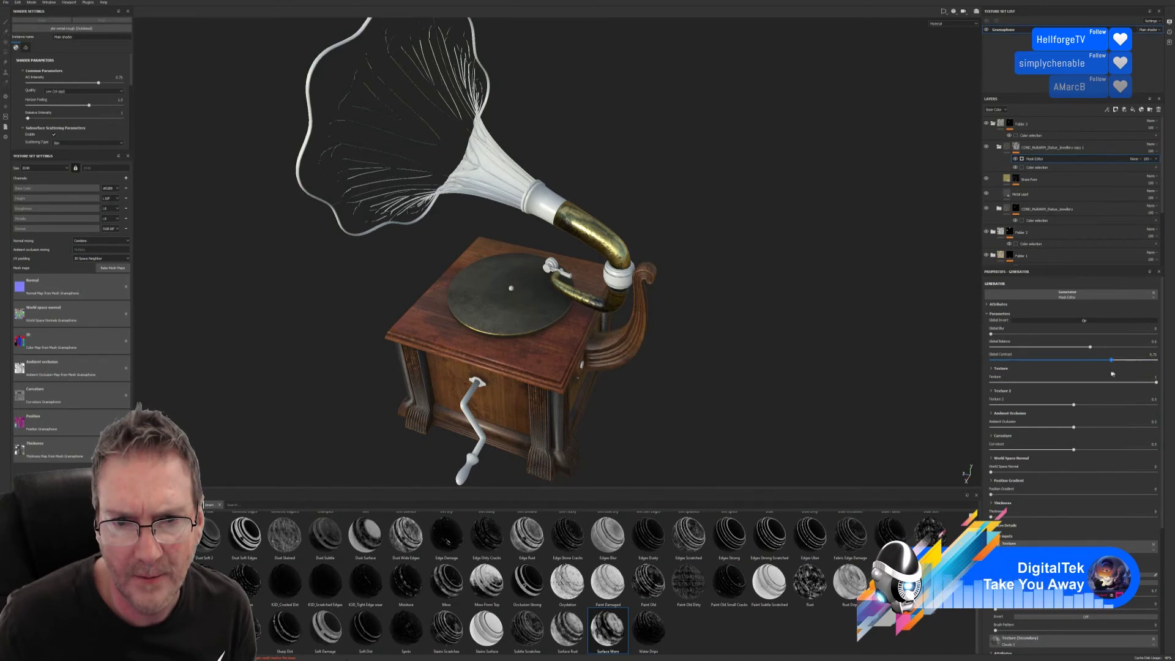
left_click_drag(673, 276, 577, 246, "alt")
left_click_drag(490, 298, 503, 322, "alt")
left_click(992, 125)
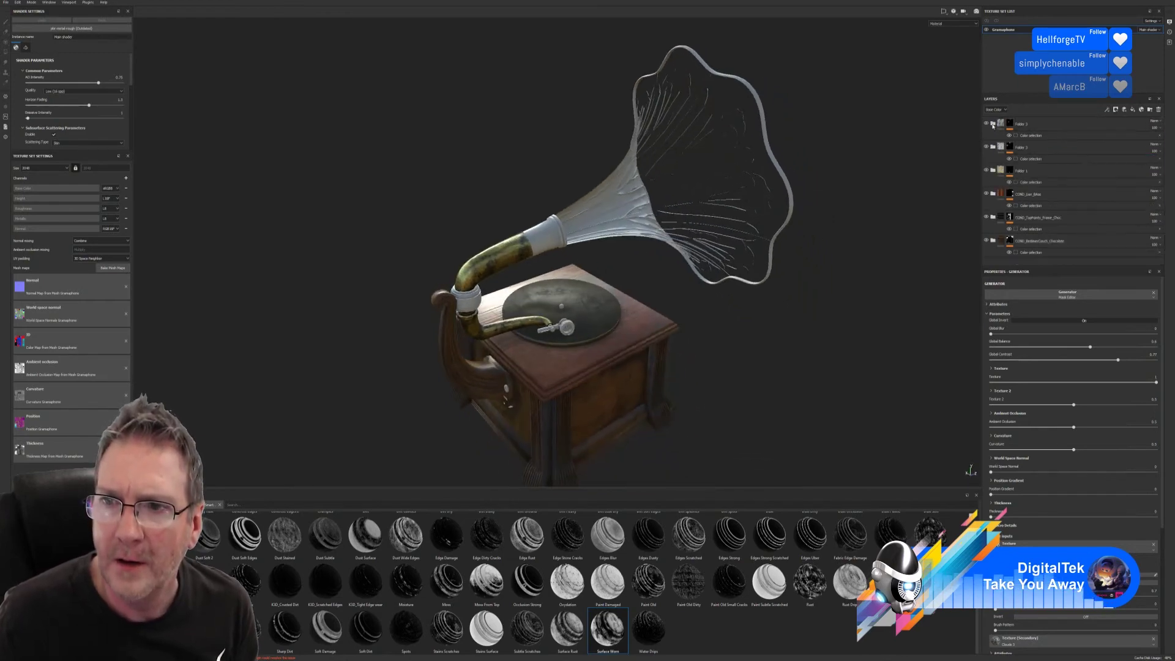
left_click_drag(621, 356, 560, 156, "alt")
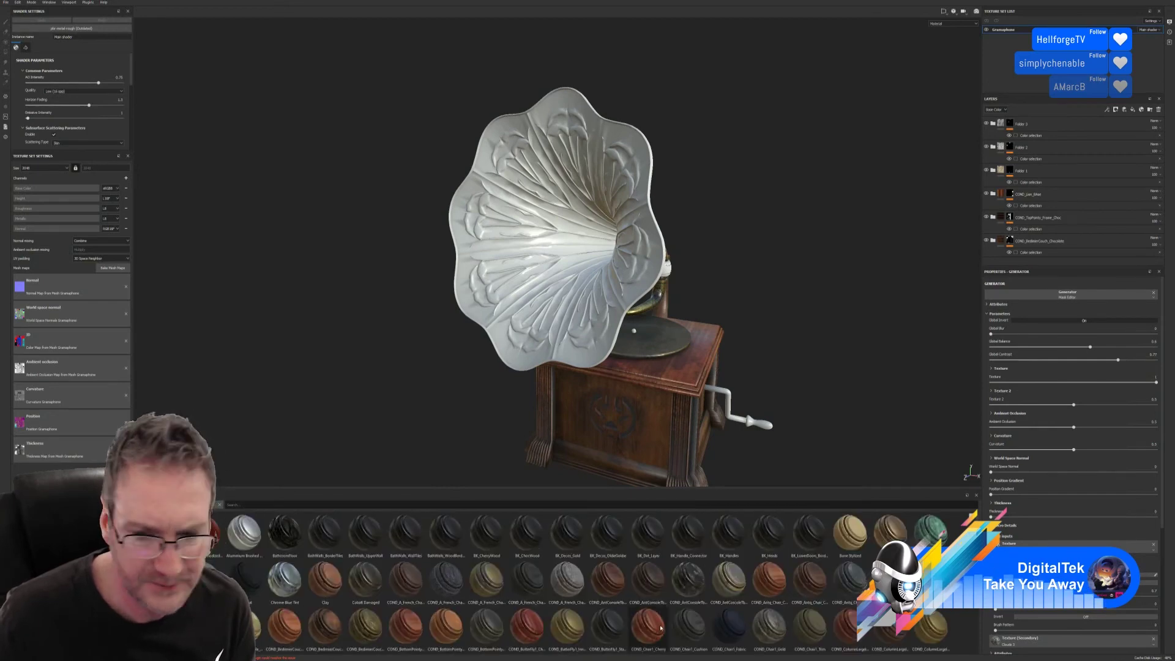
Step: Drop the JRO_Gold_06 material onto the gramophone and save the project
scroll(592, 583, "down", 5)
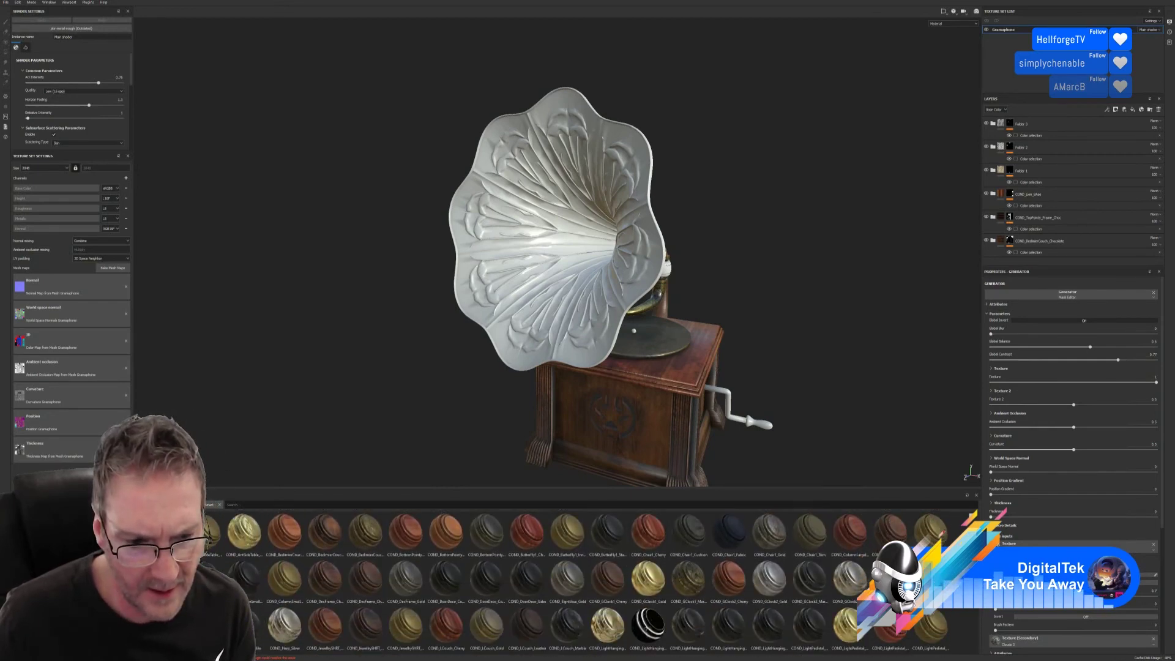
scroll(591, 583, "down", 1)
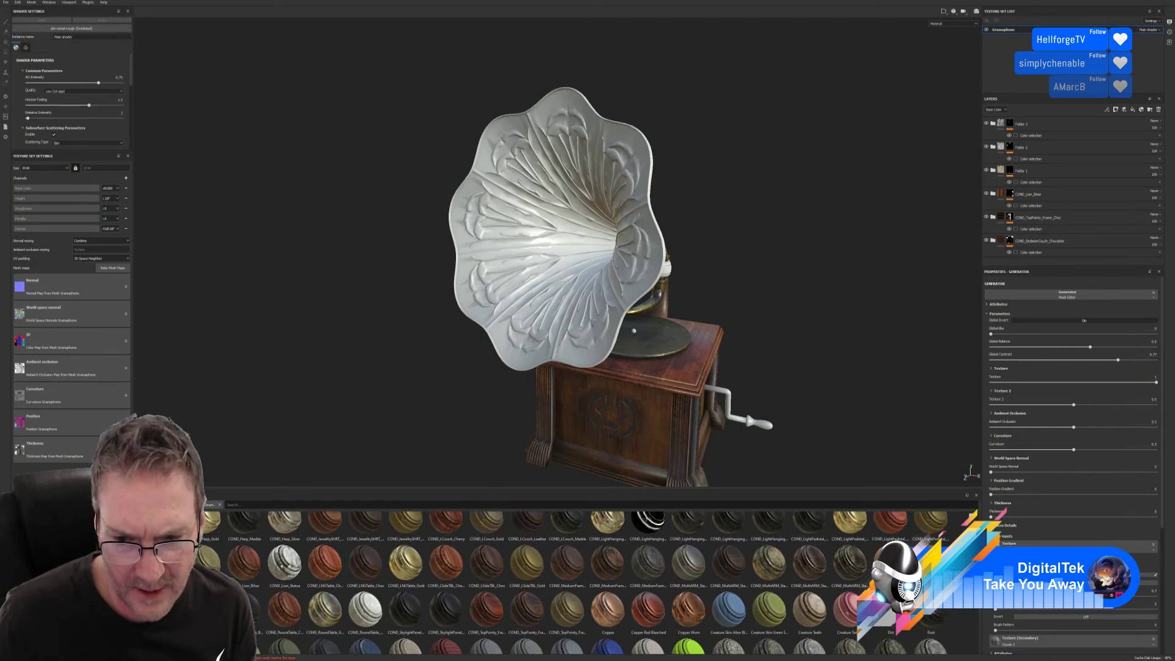
scroll(592, 582, "down", 2)
scroll(592, 582, "down", 4)
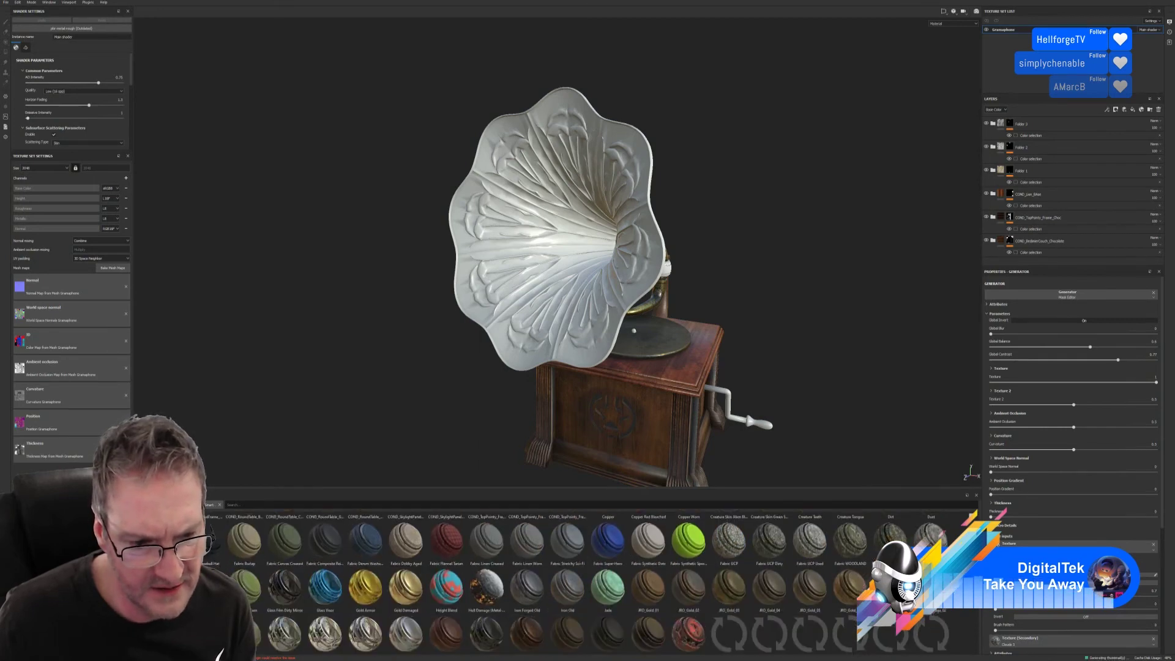
scroll(592, 582, "down", 3)
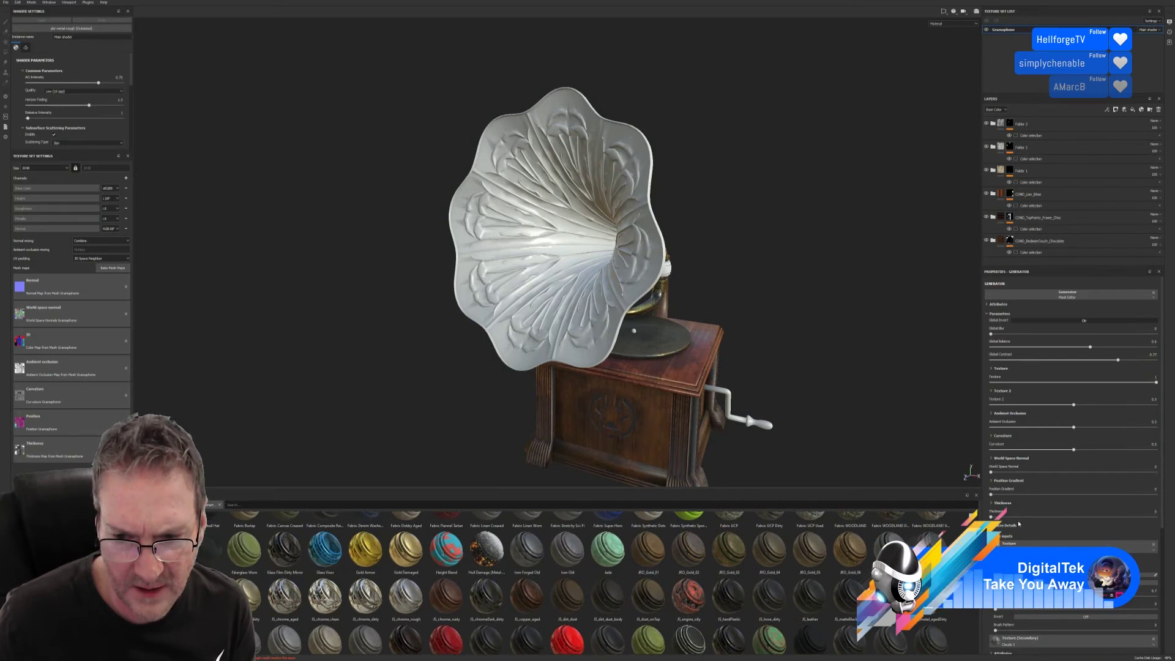
left_click_drag(850, 549, 624, 267)
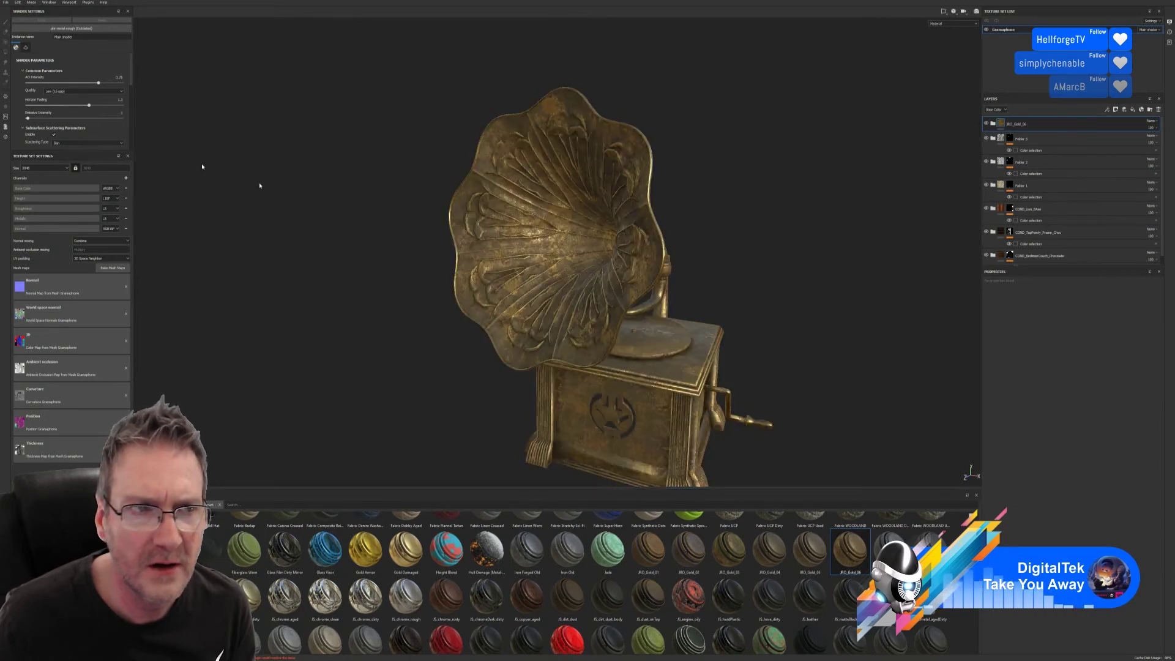
left_click(5, 3)
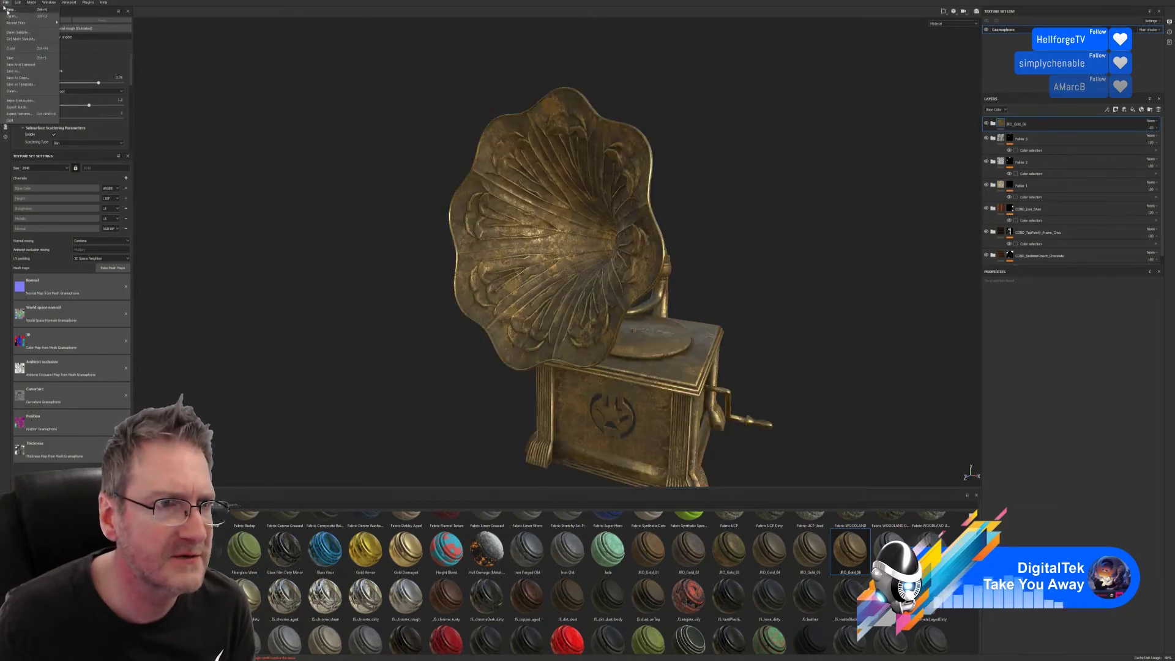
left_click(16, 61)
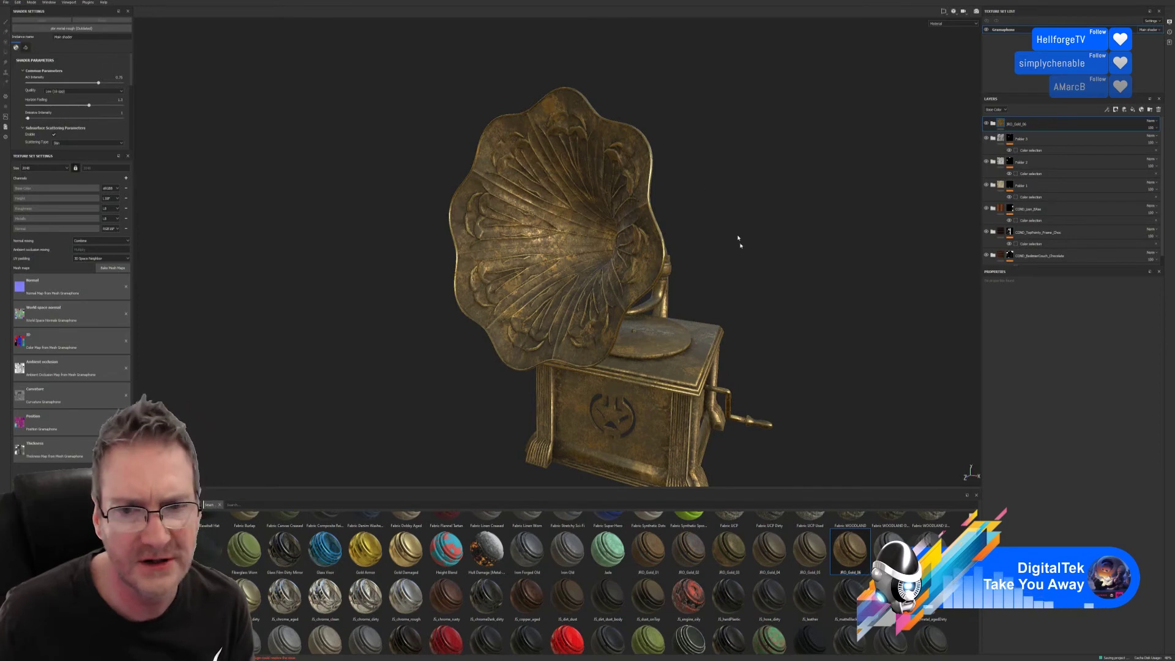
Step: Add a colour-selection mask to JRO_Gold_06 using the horn's ID colour, then collapse the group
right_click(1044, 129)
left_click(1068, 150)
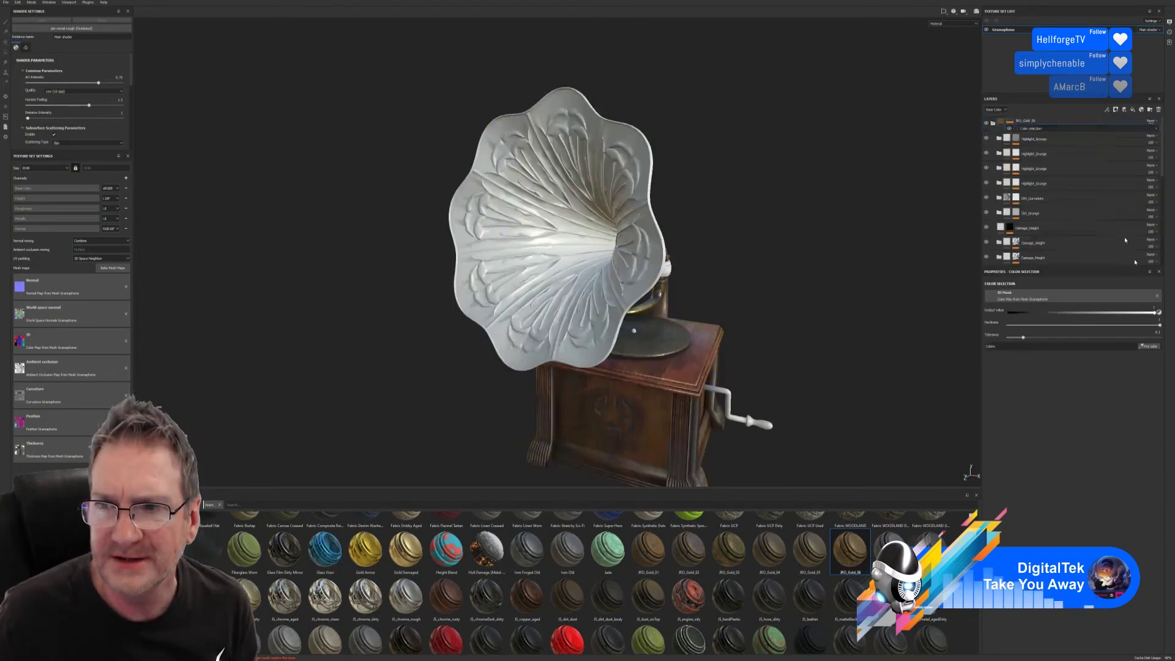
left_click(1149, 347)
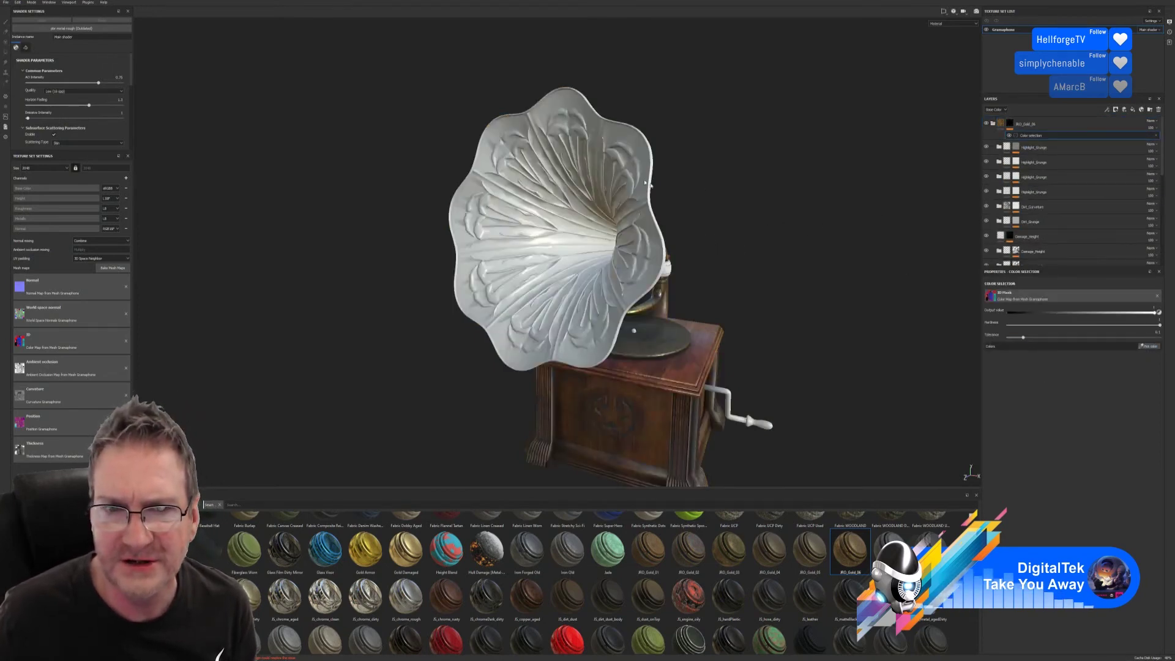
left_click(1145, 347)
left_click(591, 141)
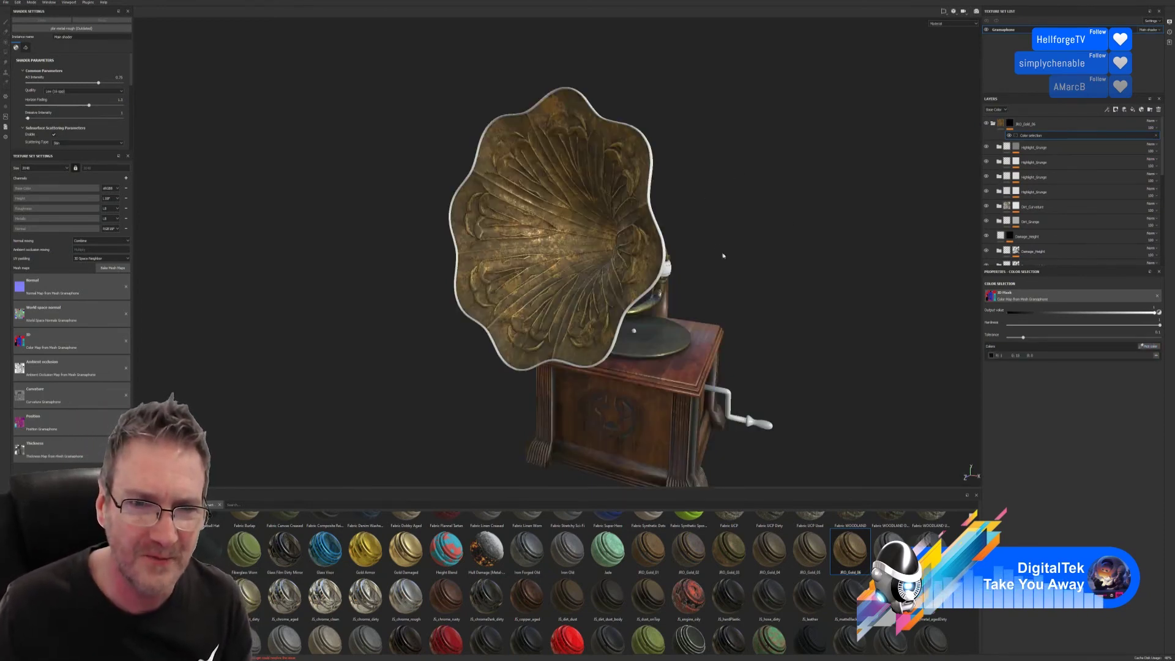
left_click_drag(781, 334, 758, 255, "alt")
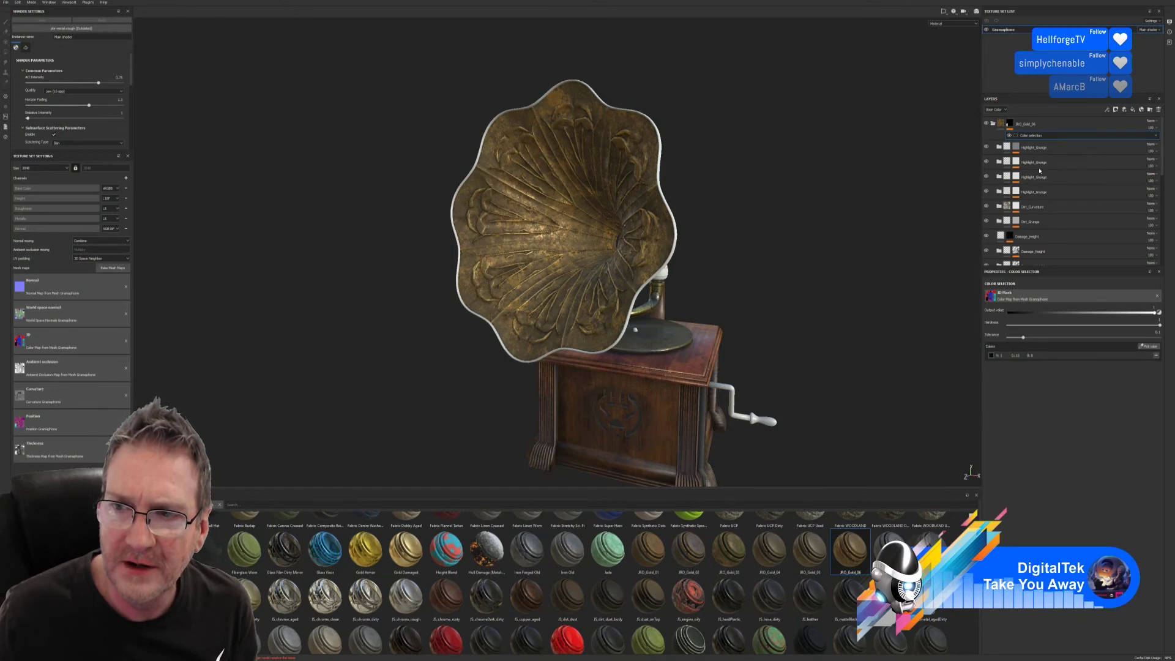
left_click(993, 124)
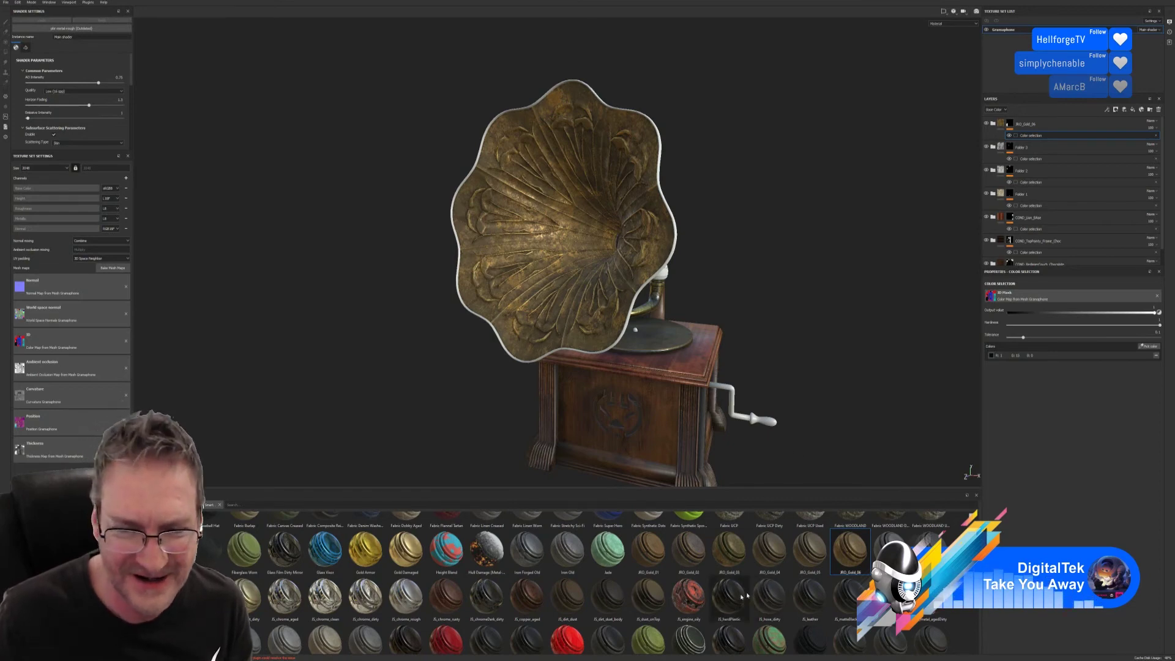
Step: Apply JRO_Gold_03 to the model and group the gold layers into Folder 4
mouse_move(731, 562)
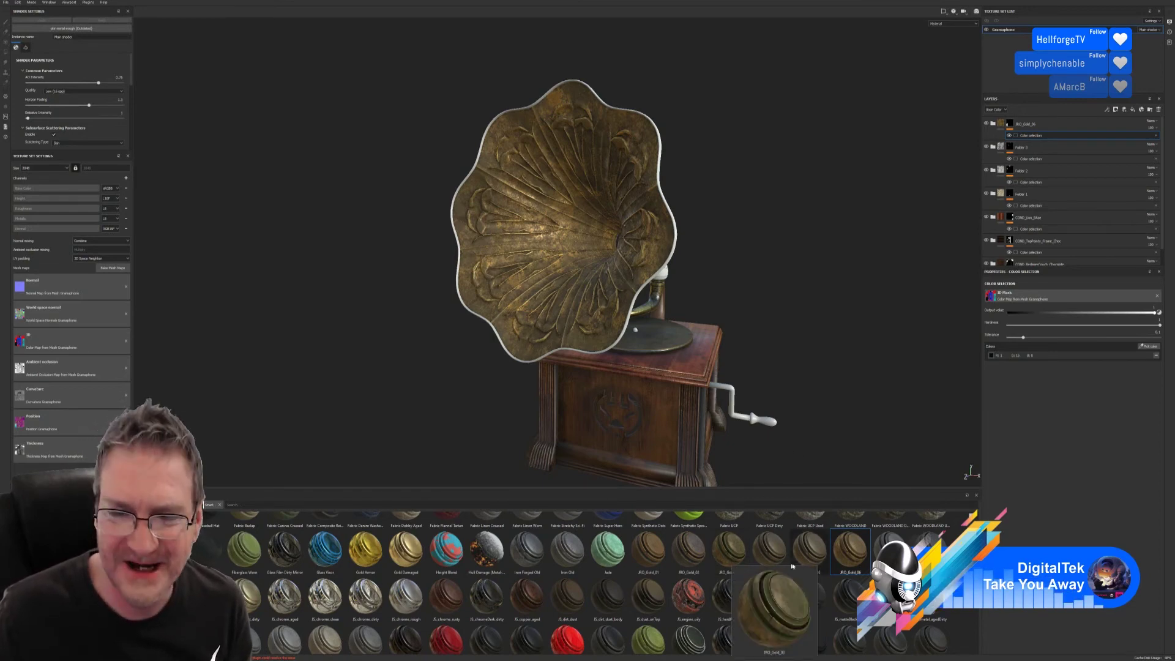
left_click_drag(731, 562, 612, 152)
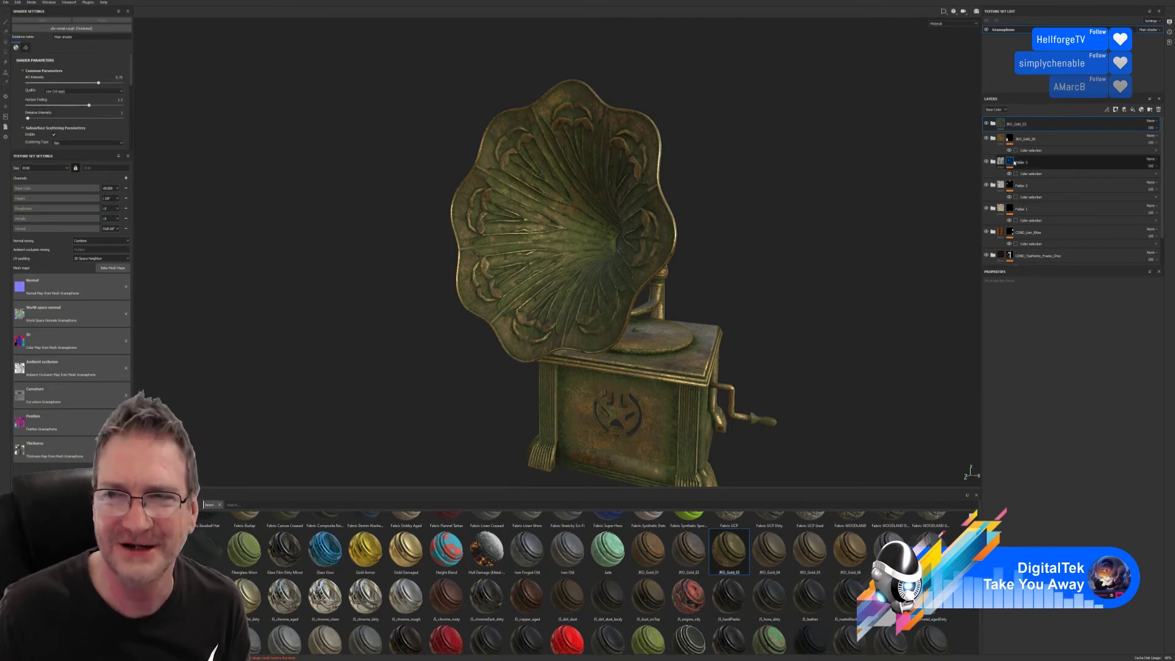
right_click(1090, 142)
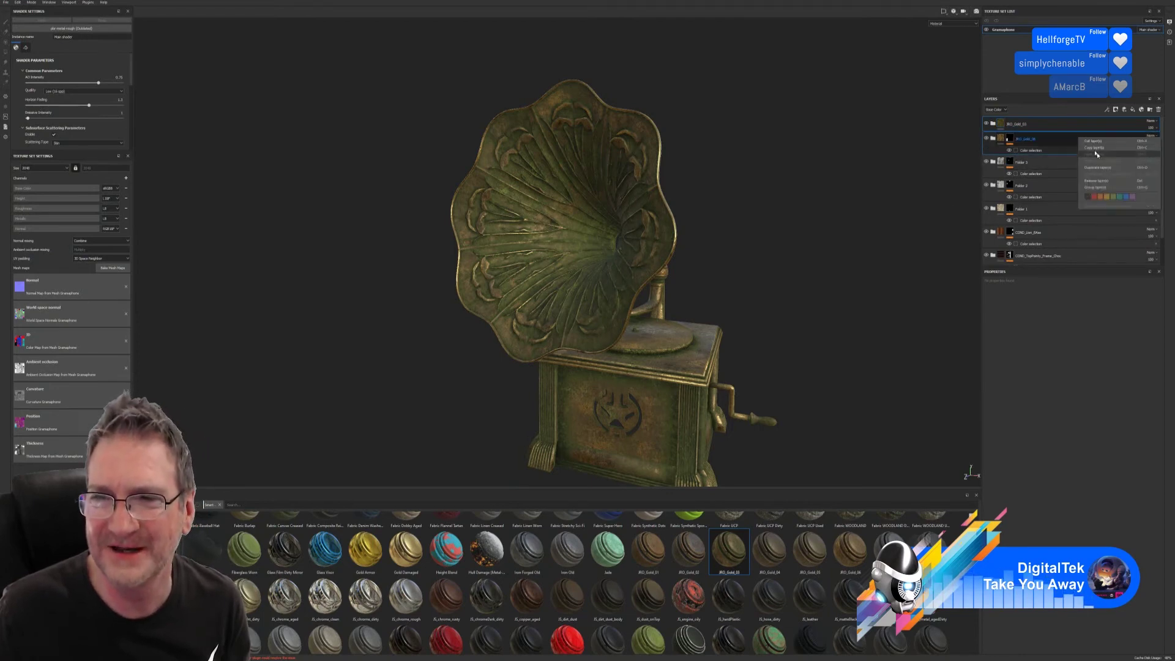
left_click(1105, 189)
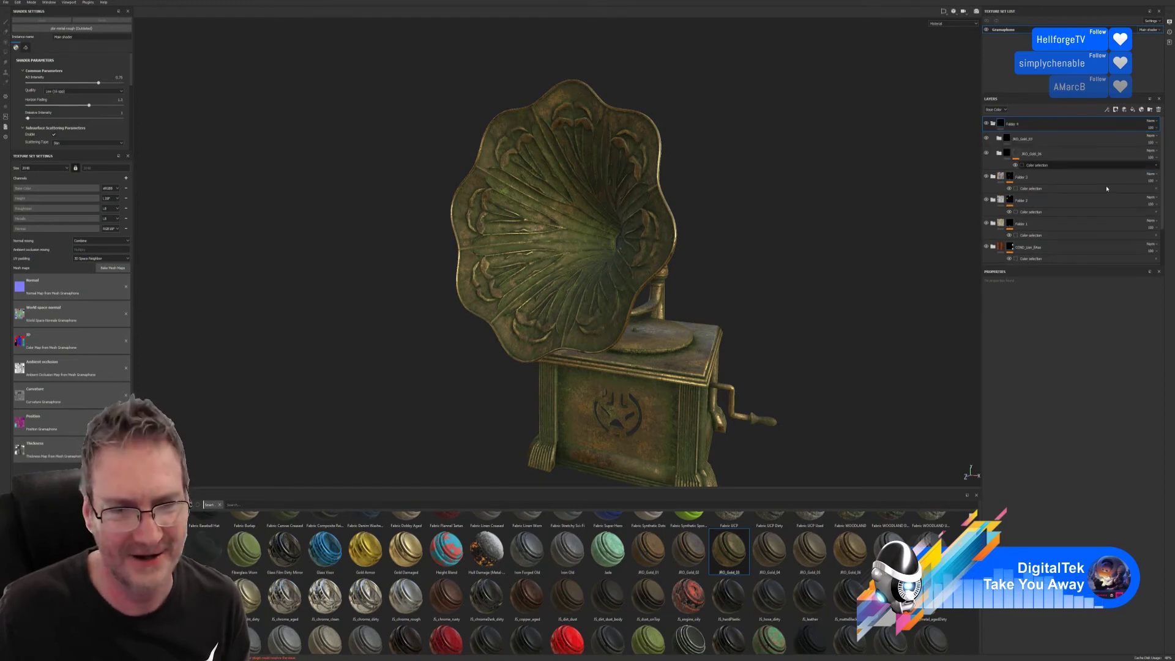
Step: Give Folder 4 a colour-selection mask sampled from the horn, then select JRO_Gold_03
double_click(1021, 124)
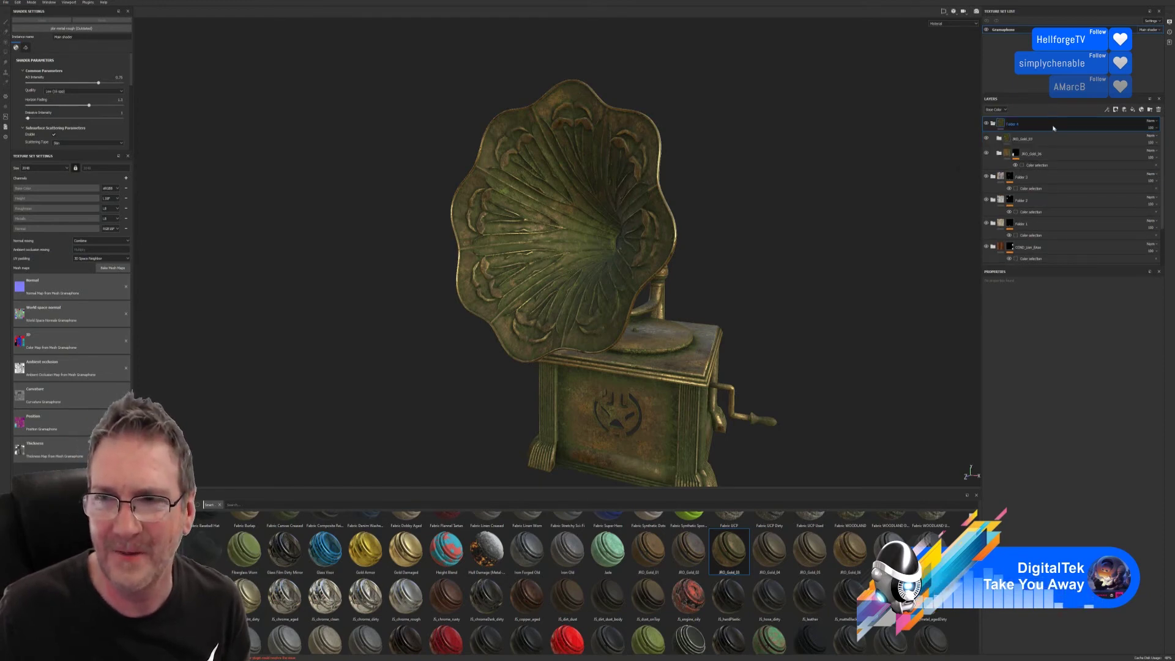
key("Return")
right_click(1040, 126)
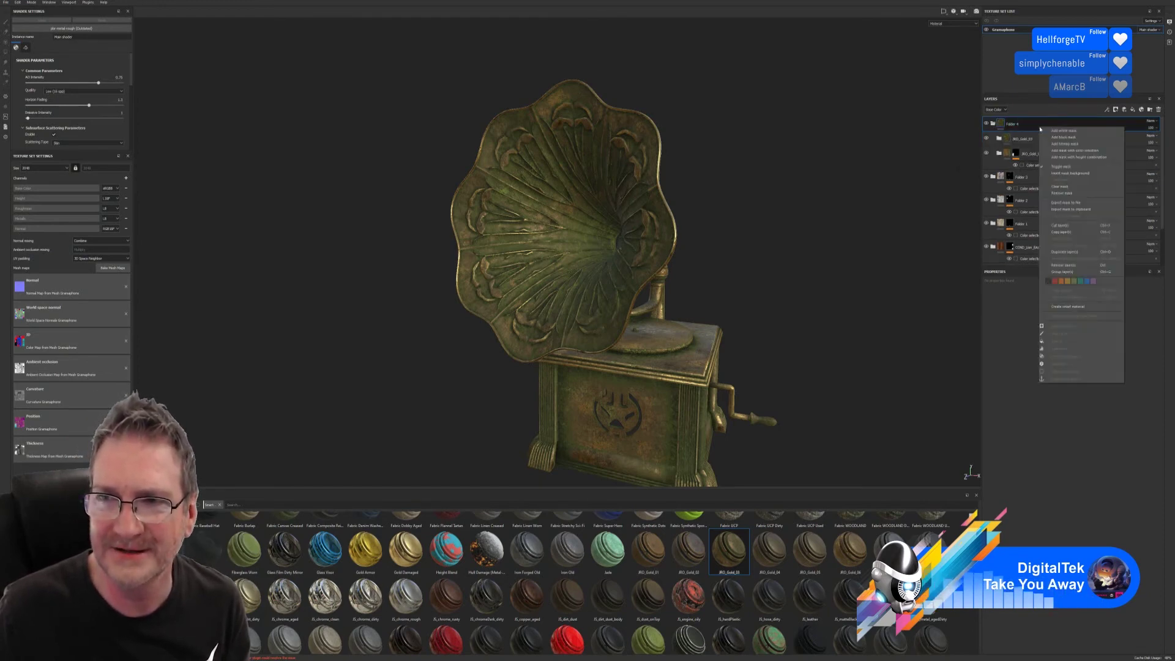
left_click(1080, 151)
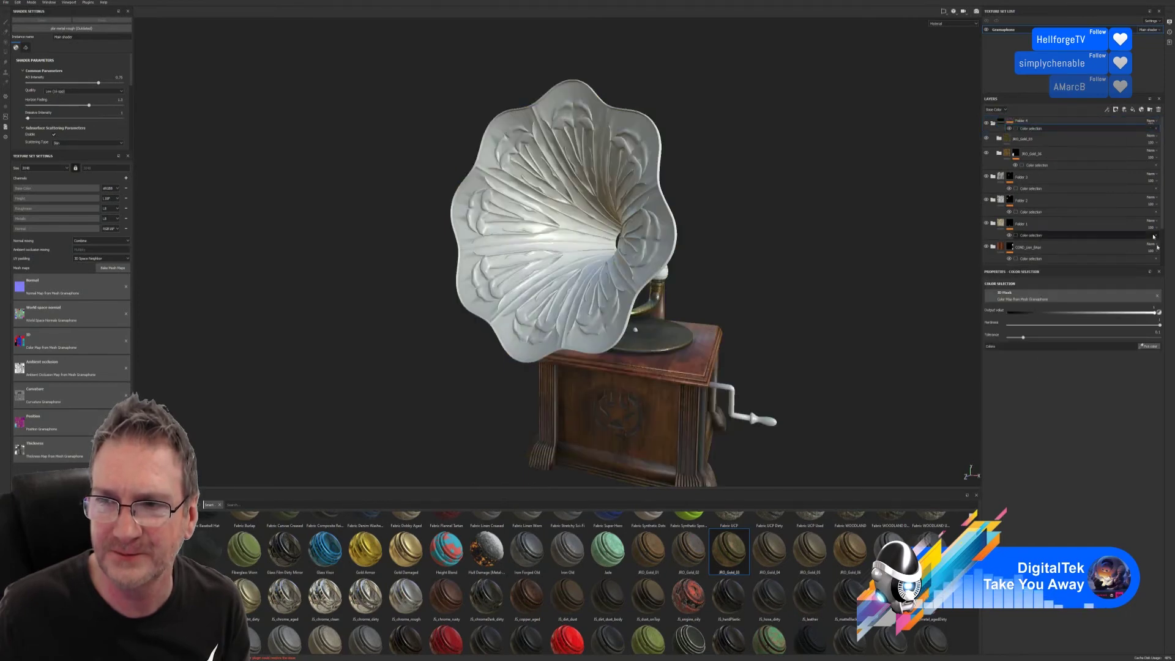
left_click(1150, 346)
left_click(612, 187)
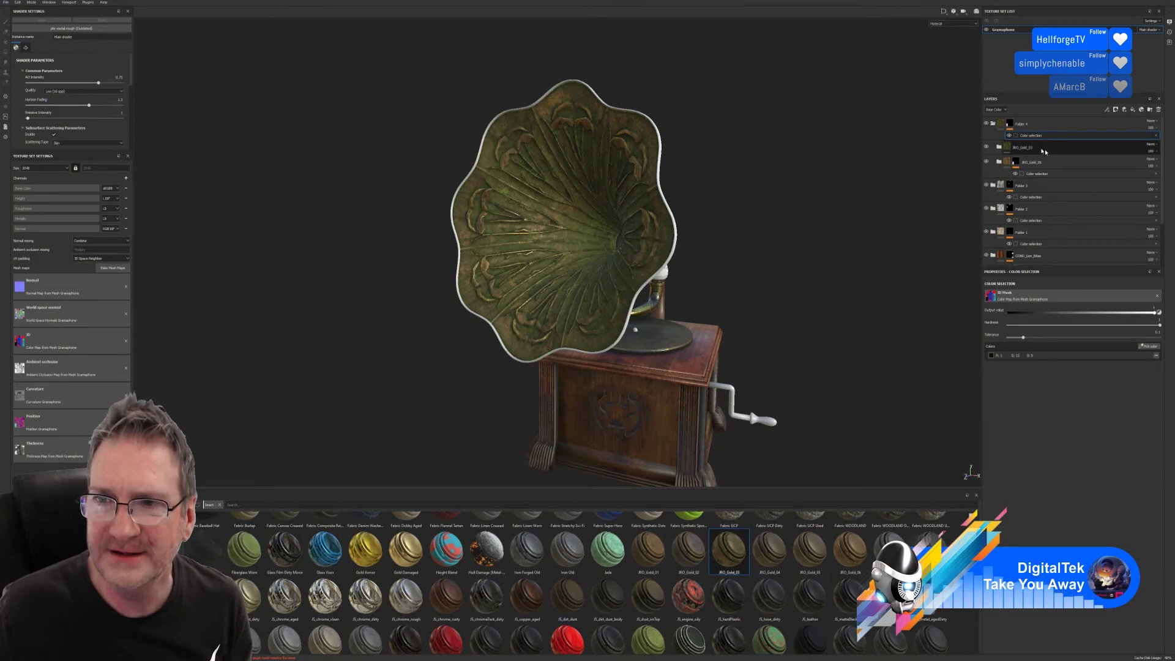
left_click(1060, 147)
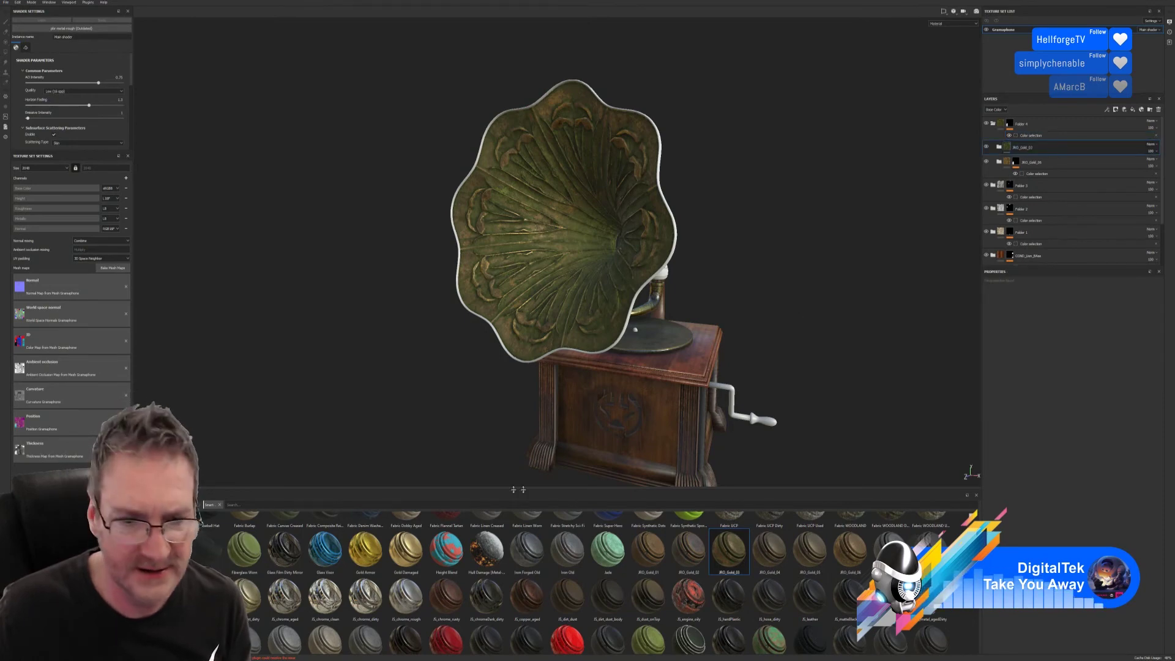
Step: Add Stains Scratches to the JRO_Gold_03 mask: balance about 0.9, contrast 0, Texture 2 about 0.35
scroll(588, 581, "down", 10)
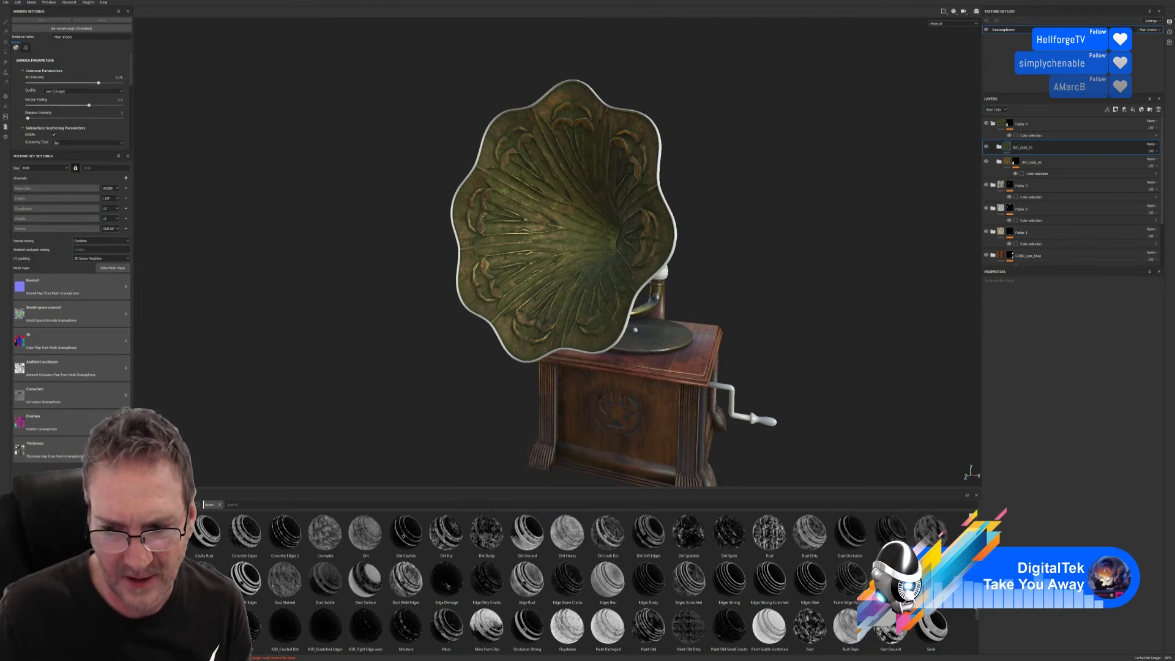
scroll(973, 642, "down", 1)
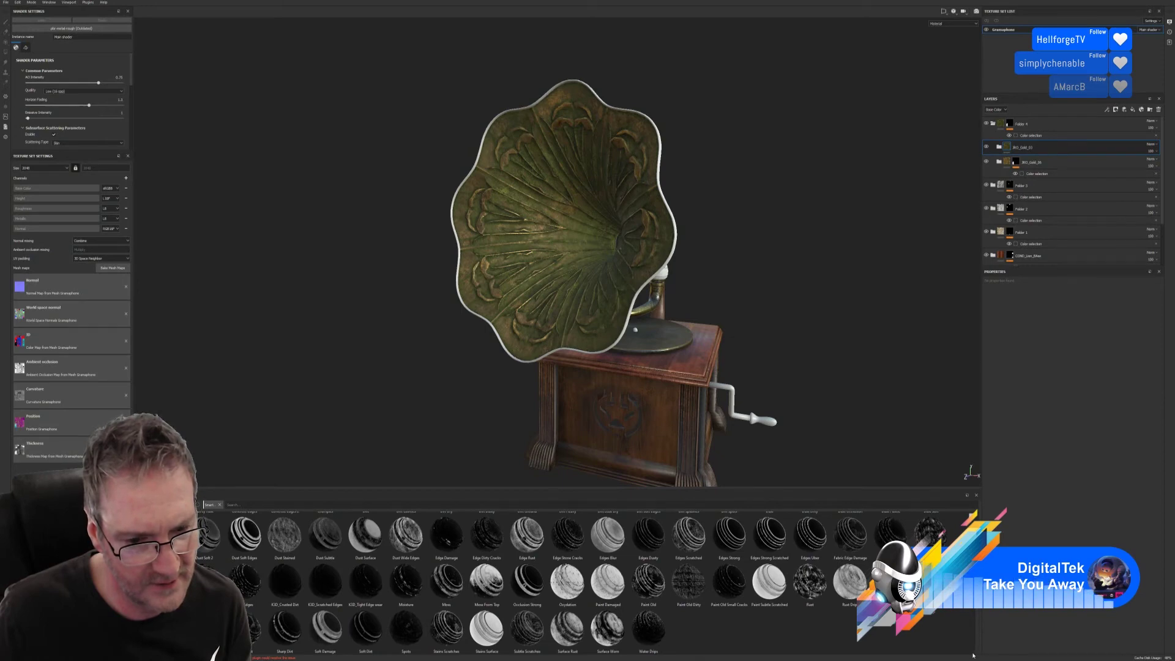
mouse_move(446, 631)
left_mouse_down()
mouse_move(1071, 341)
mouse_move(1085, 173)
mouse_move(1064, 149)
left_mouse_up()
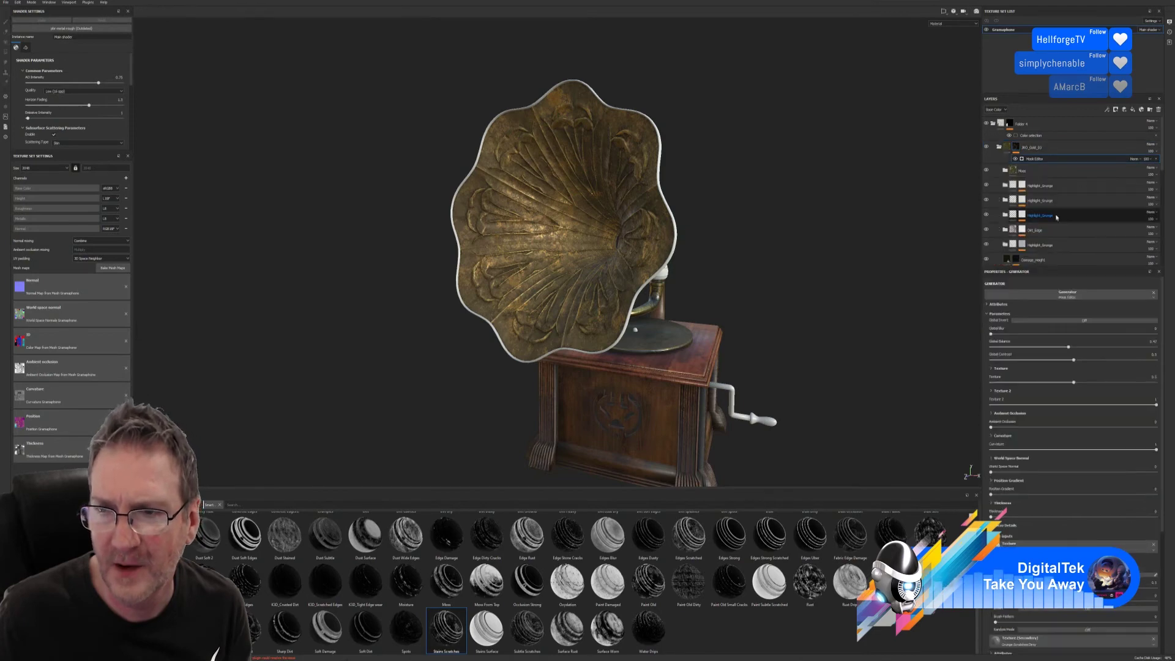
left_click_drag(1069, 348, 1140, 347)
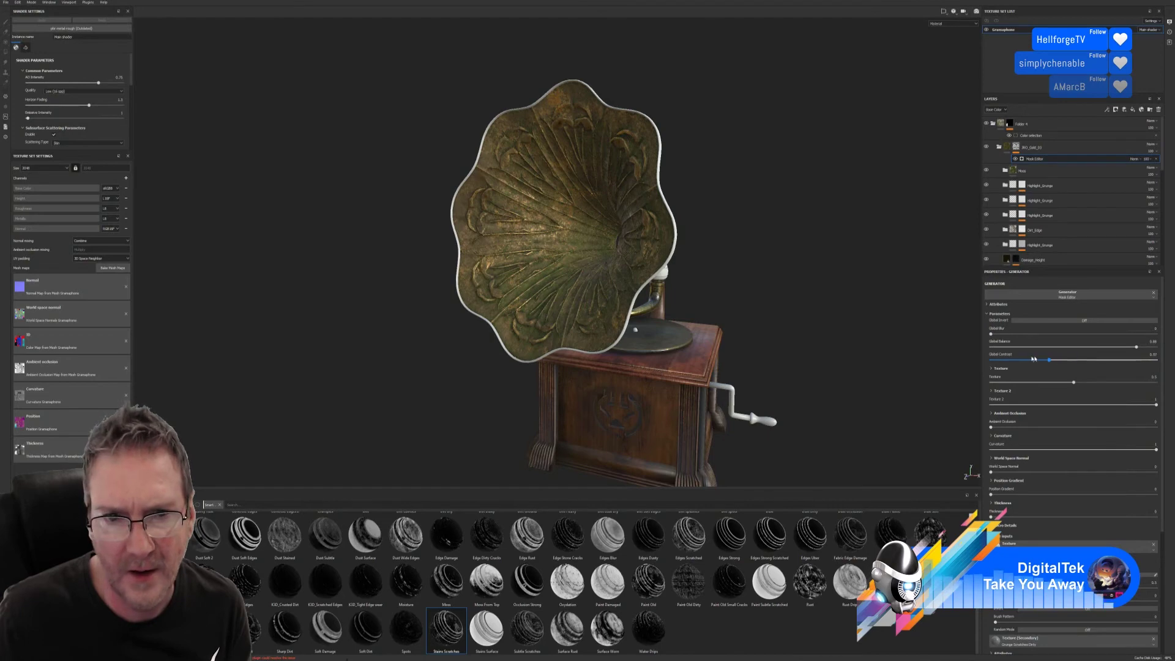
left_click_drag(1075, 361, 1135, 382)
left_click_drag(1023, 404, 1083, 405)
left_click_drag(722, 272, 789, 312, "alt")
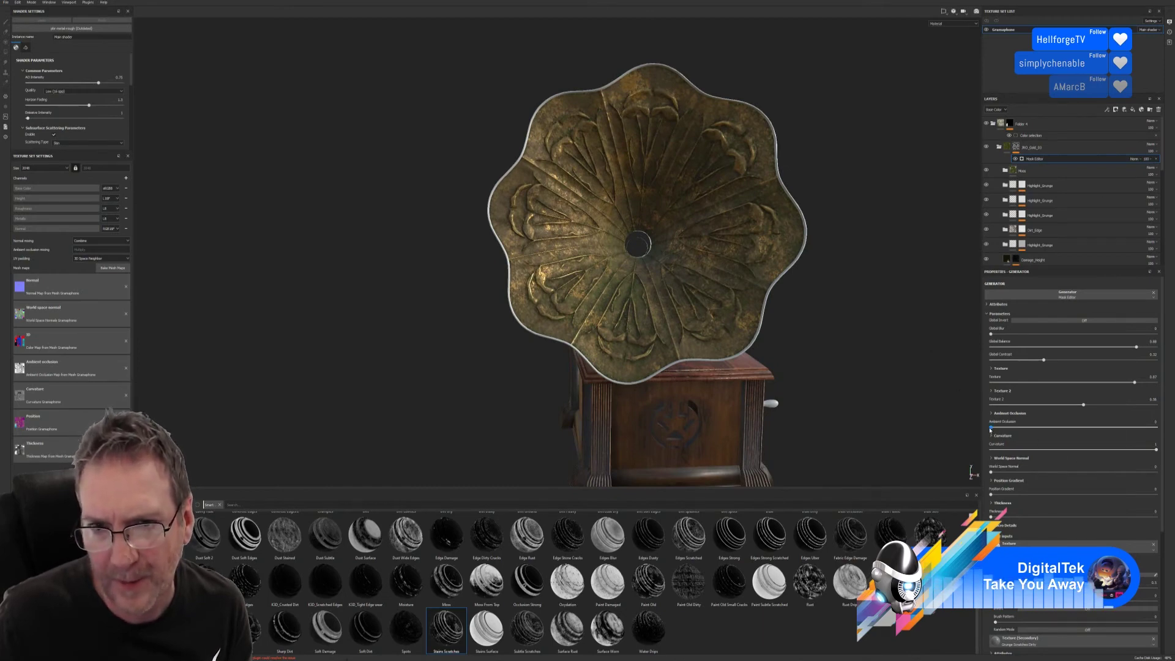
Step: Set the wear mask's ambient occlusion to 0.31, curvature to 0.13 and position gradient to about 0.67
left_click_drag(990, 430, 1037, 432)
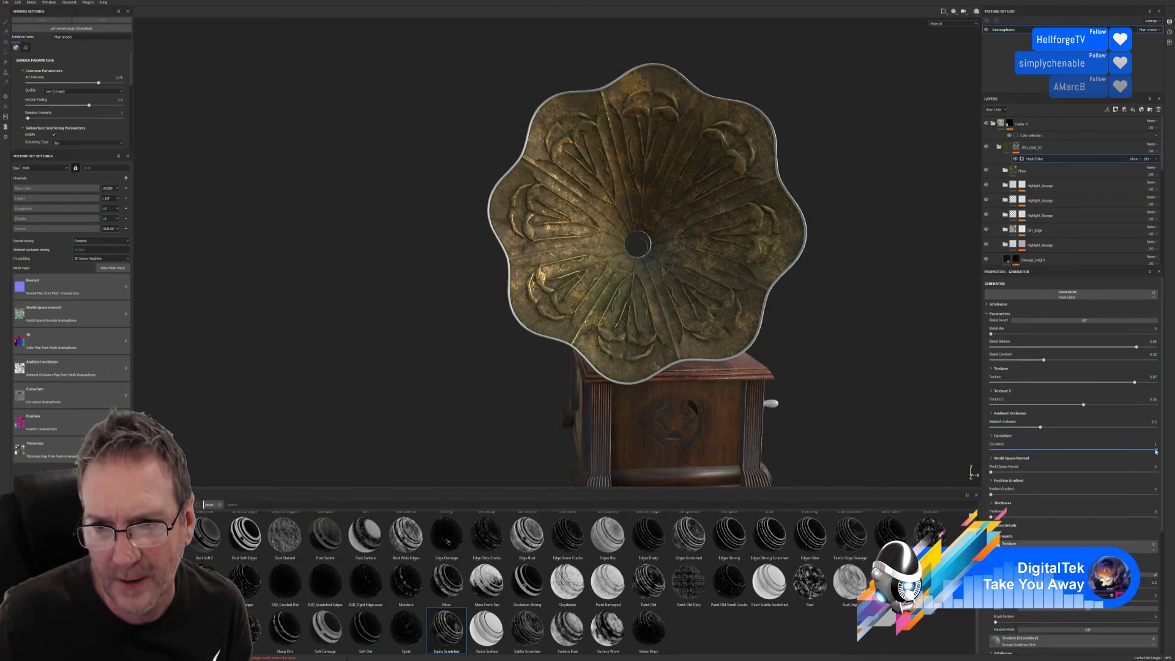
left_click_drag(1156, 451, 1056, 492)
left_click(1084, 492)
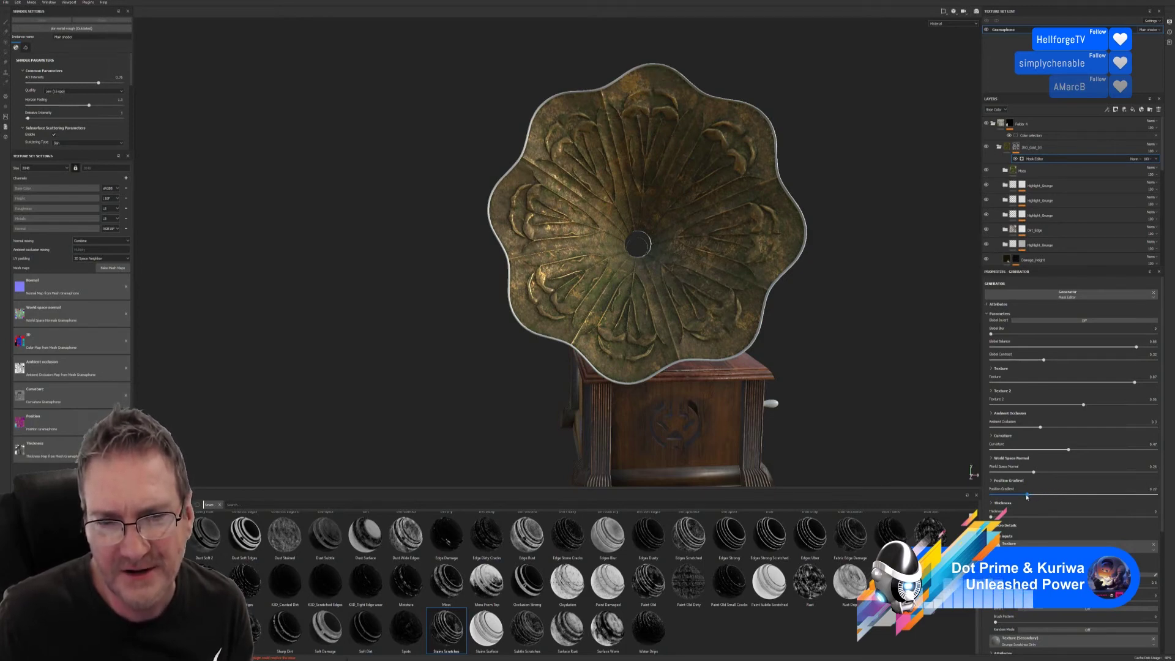
left_click_drag(1028, 495, 1032, 494)
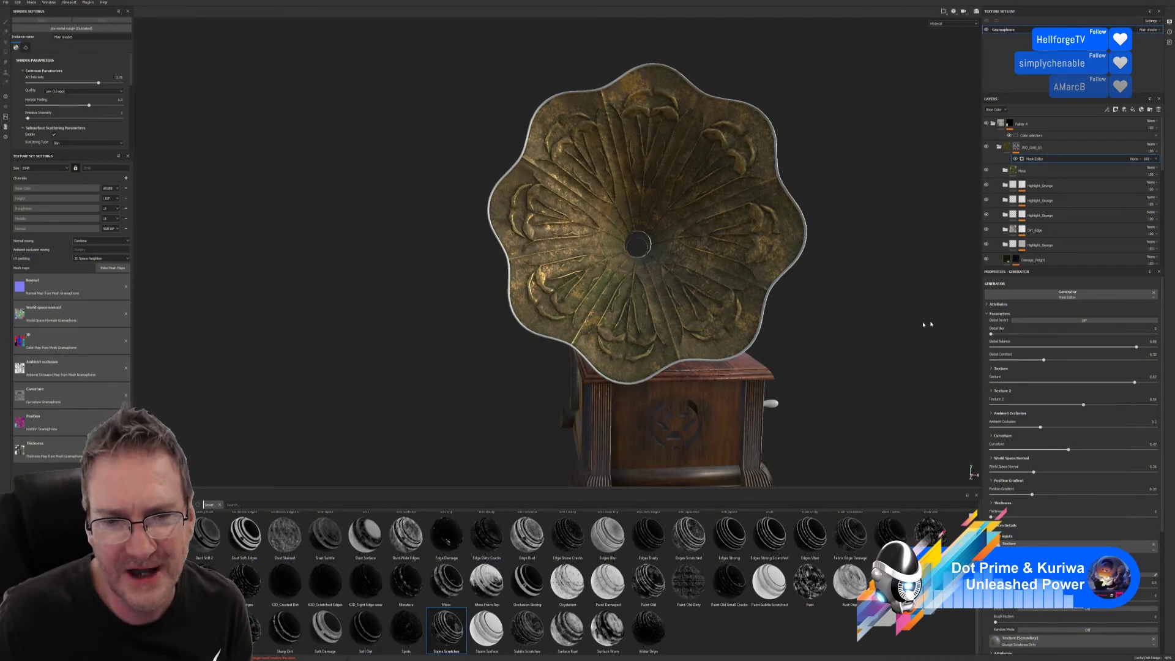
left_click_drag(925, 324, 614, 277, "alt")
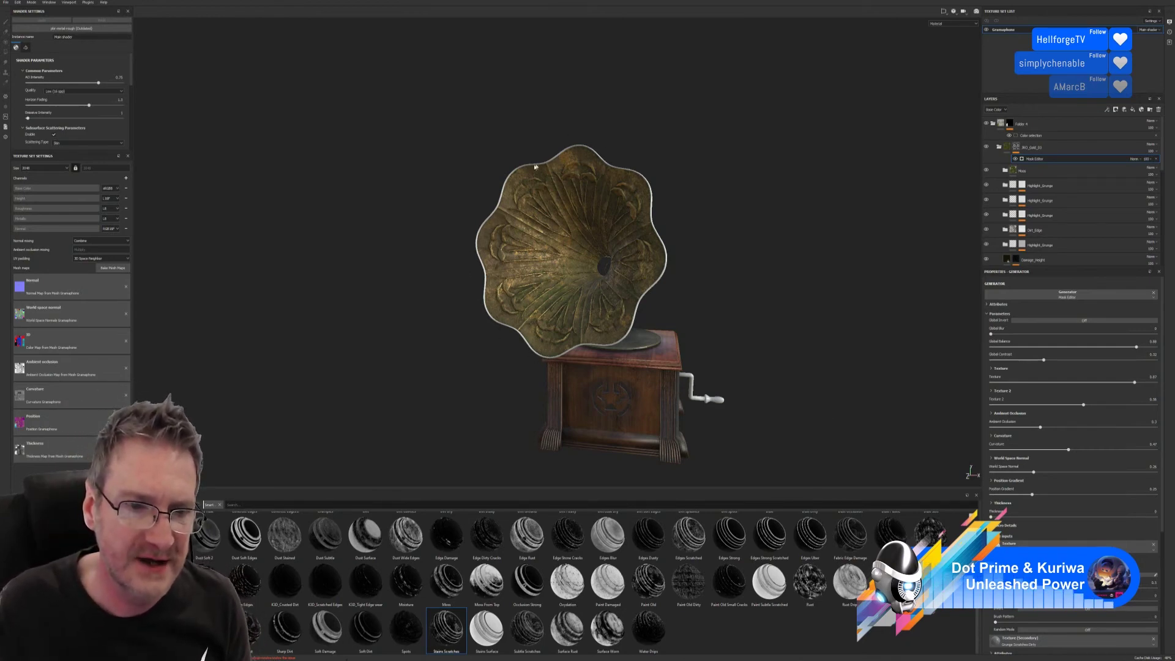
Step: Apply the gold edge smart material from the Smart materials shelf to the gramophone
left_click(178, 551)
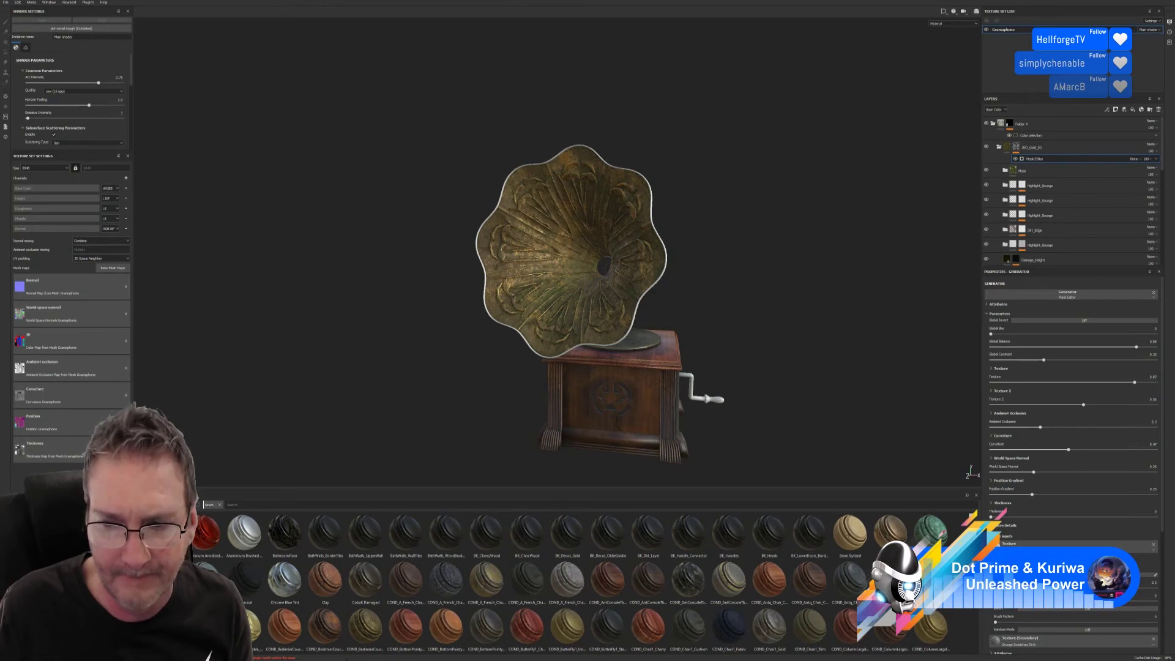
scroll(592, 583, "down", 3)
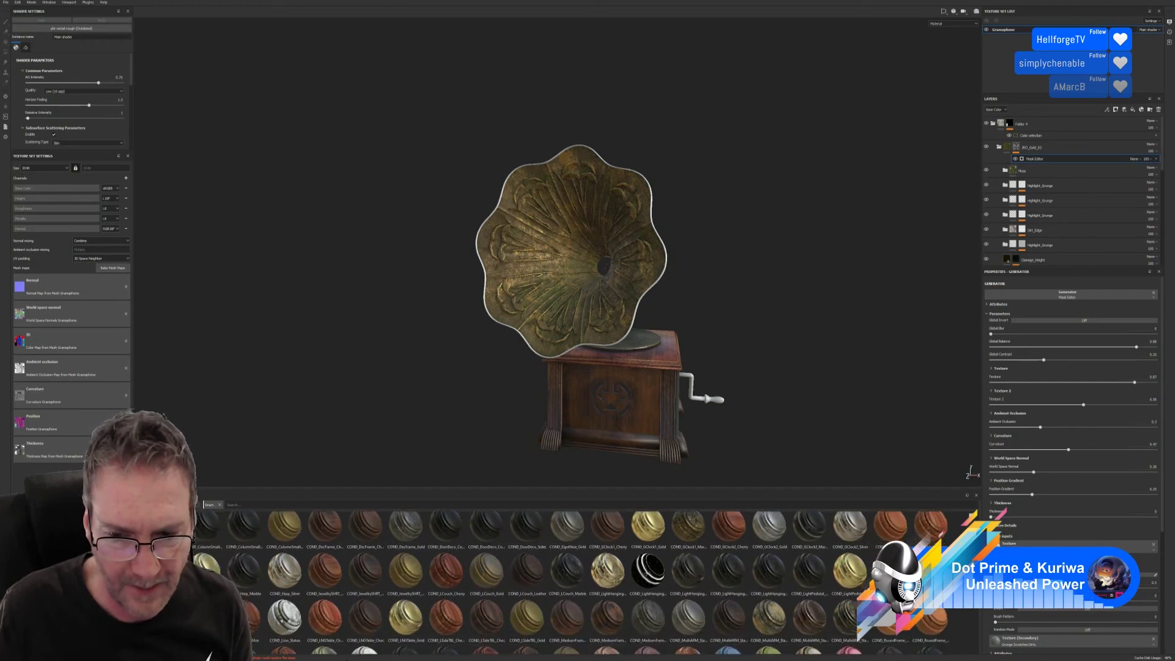
scroll(591, 583, "down", 1)
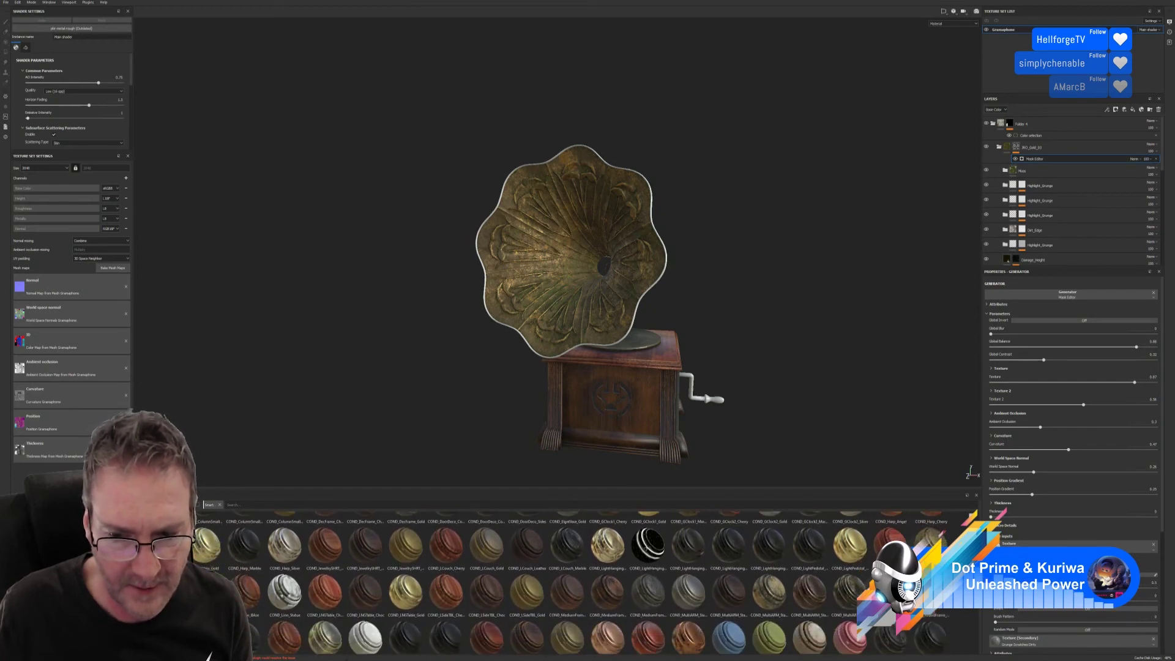
scroll(591, 582, "down", 1)
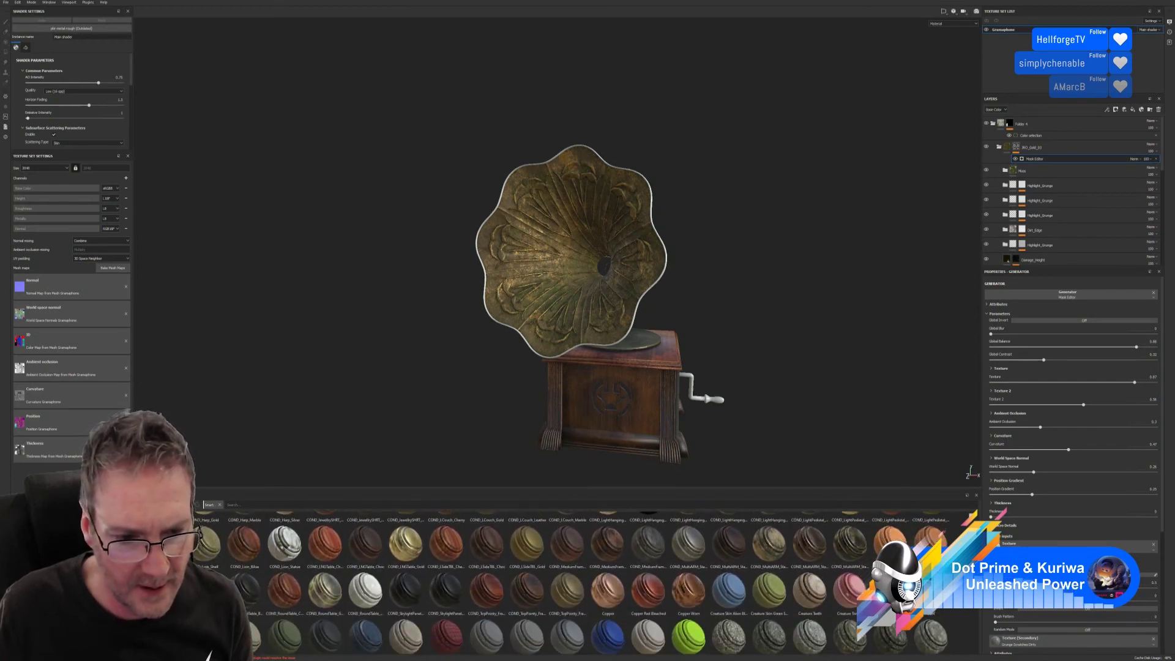
scroll(592, 583, "down", 2)
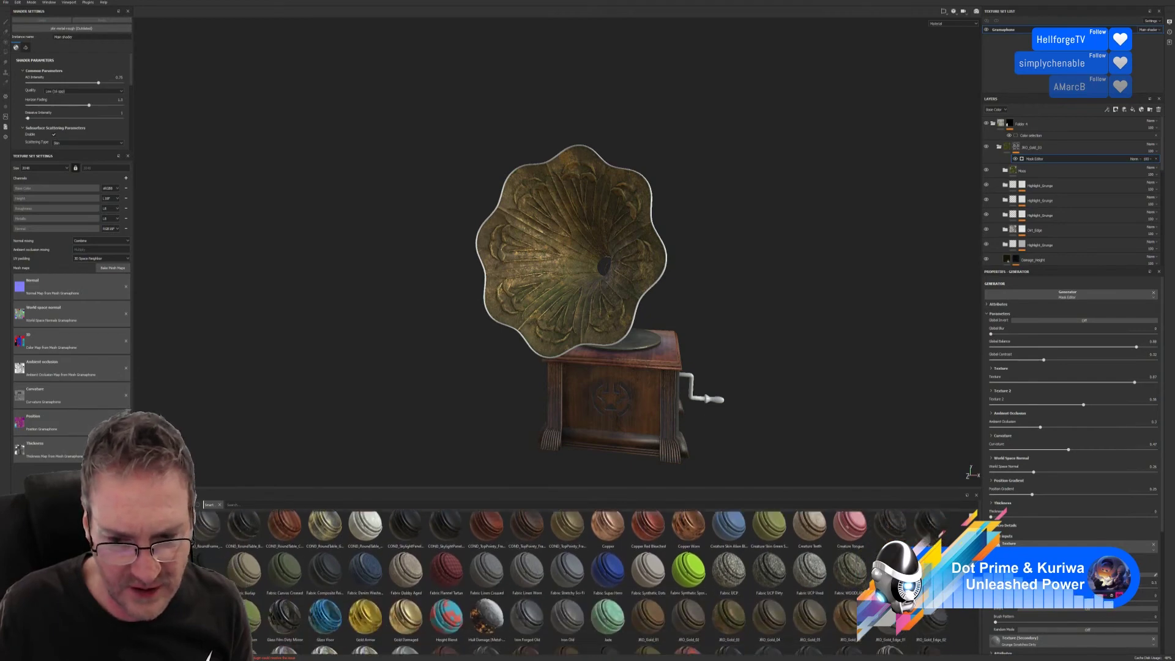
scroll(591, 583, "down", 1)
scroll(591, 582, "down", 1)
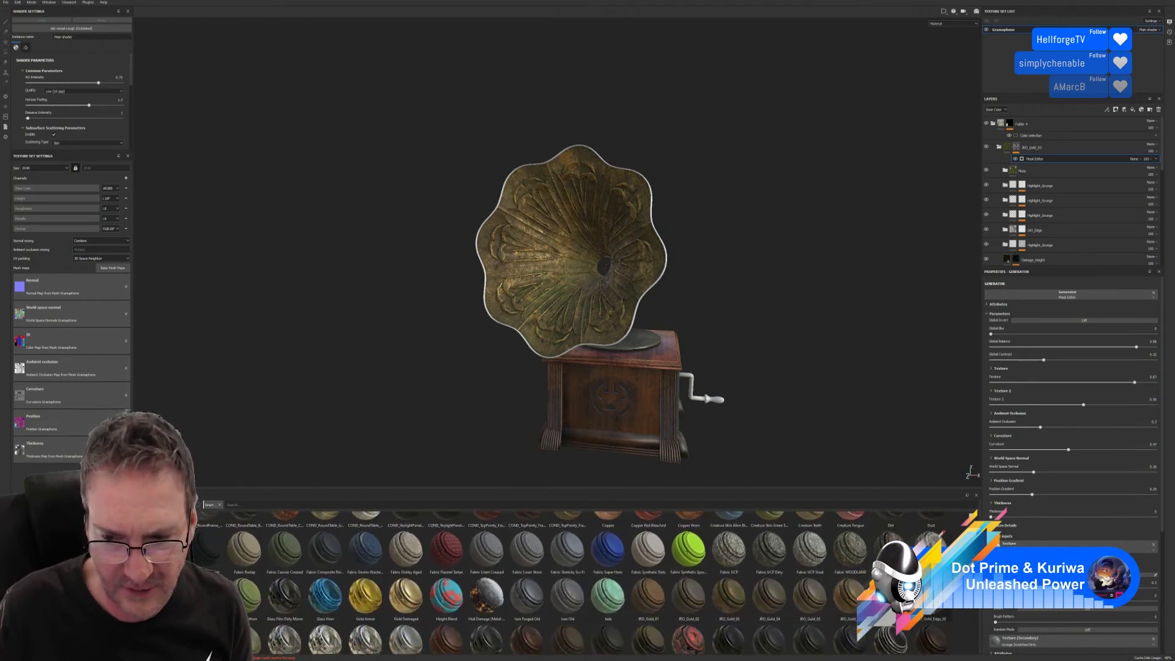
left_click_drag(890, 578, 646, 184)
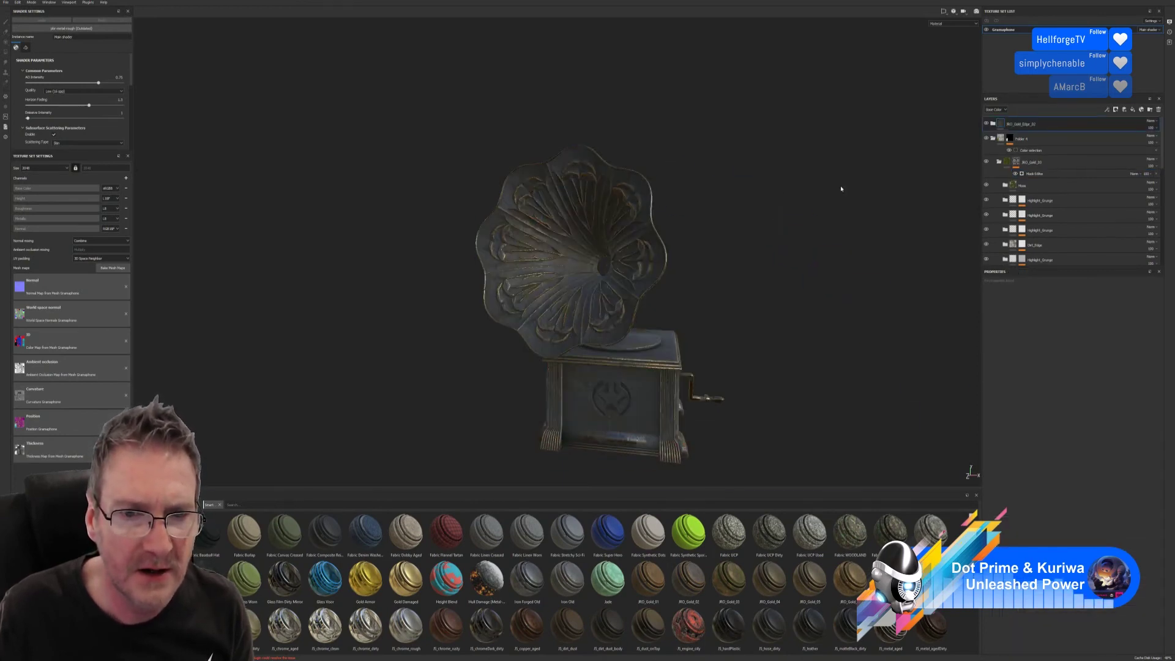
Step: Give the gold edge layer a colour-selection mask using the horn rim's ID colour
left_click(5, 2)
key("Escape")
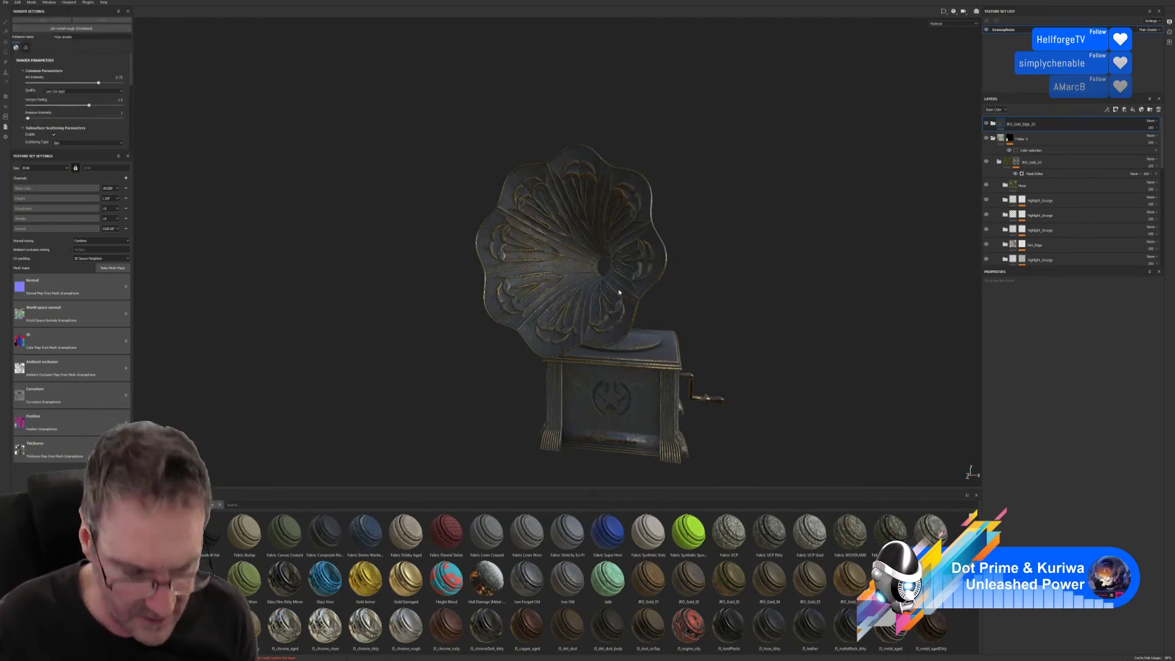
scroll(608, 226, "up", 2)
scroll(608, 226, "up", 2)
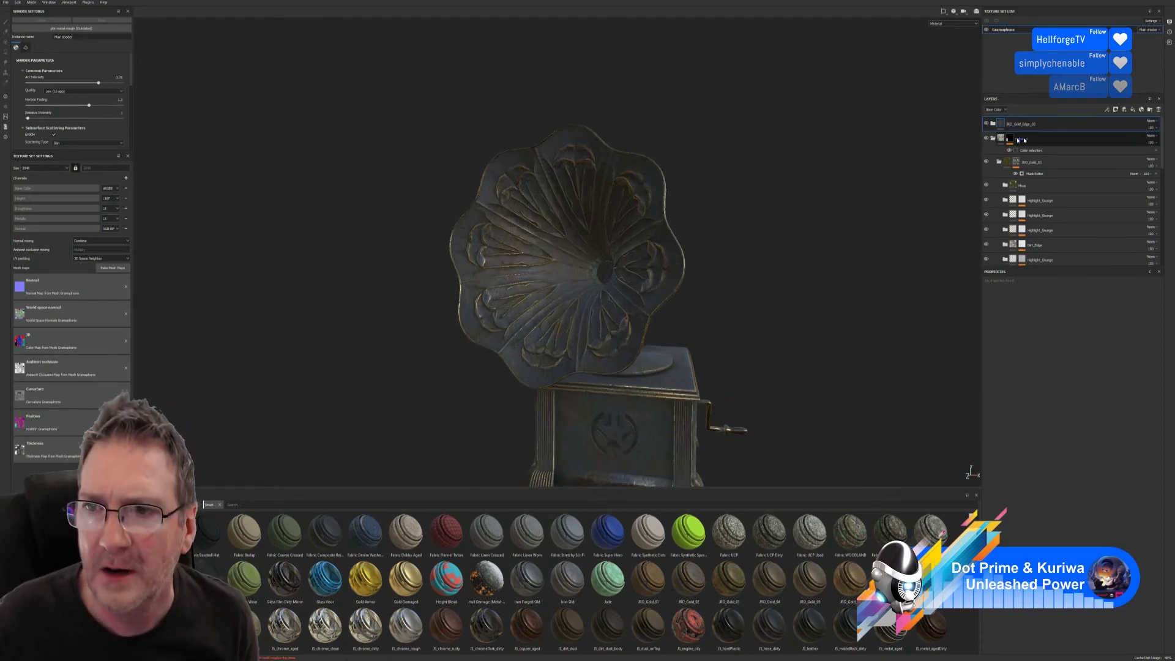
right_click(1057, 125)
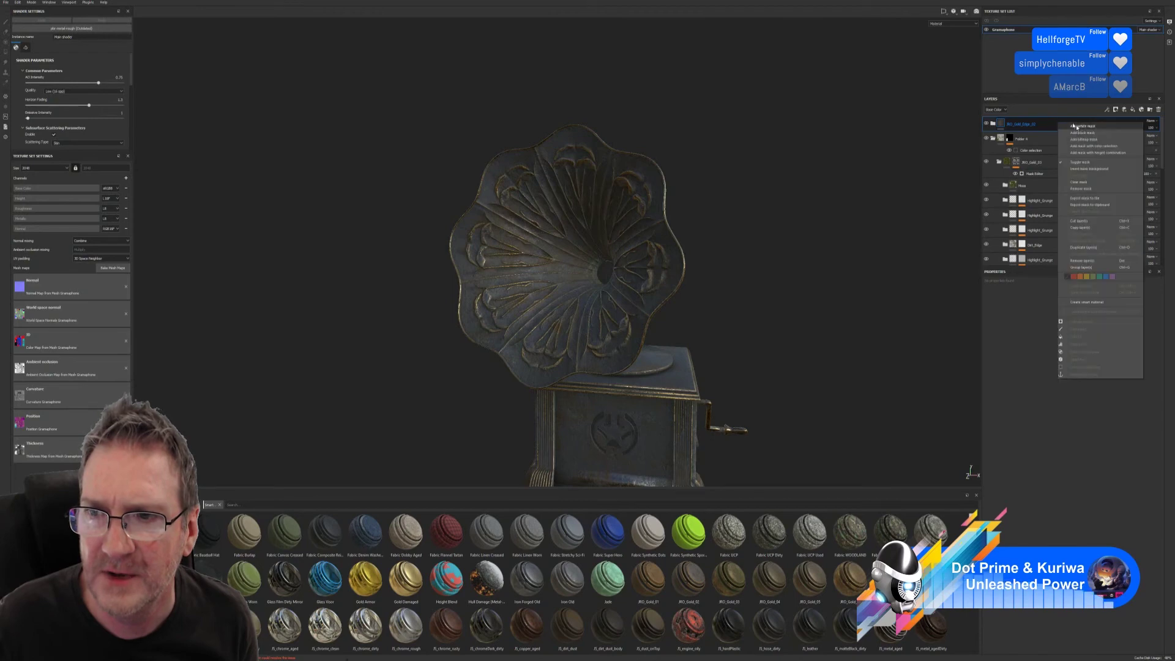
left_click(1096, 145)
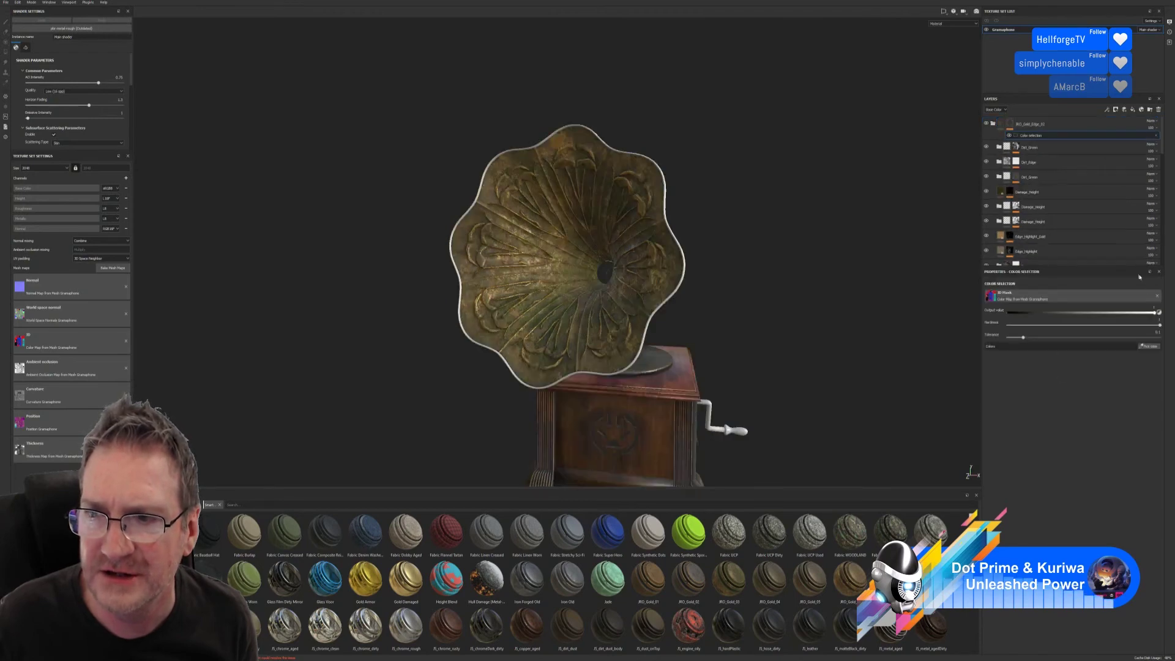
left_click(1150, 346)
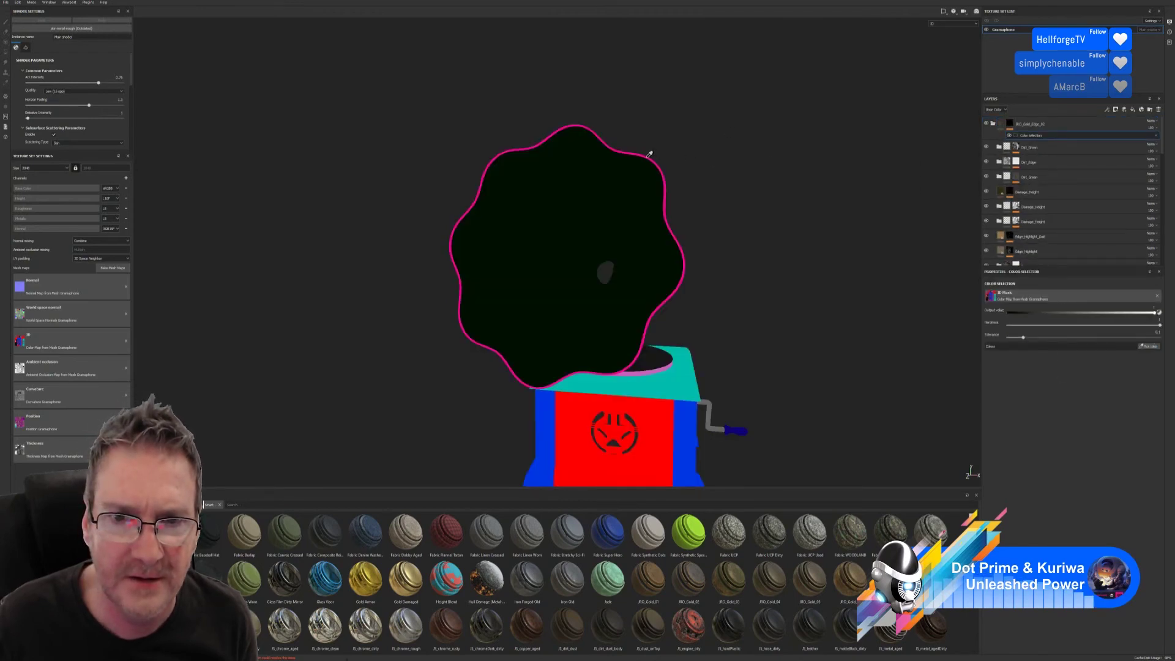
left_click(648, 156)
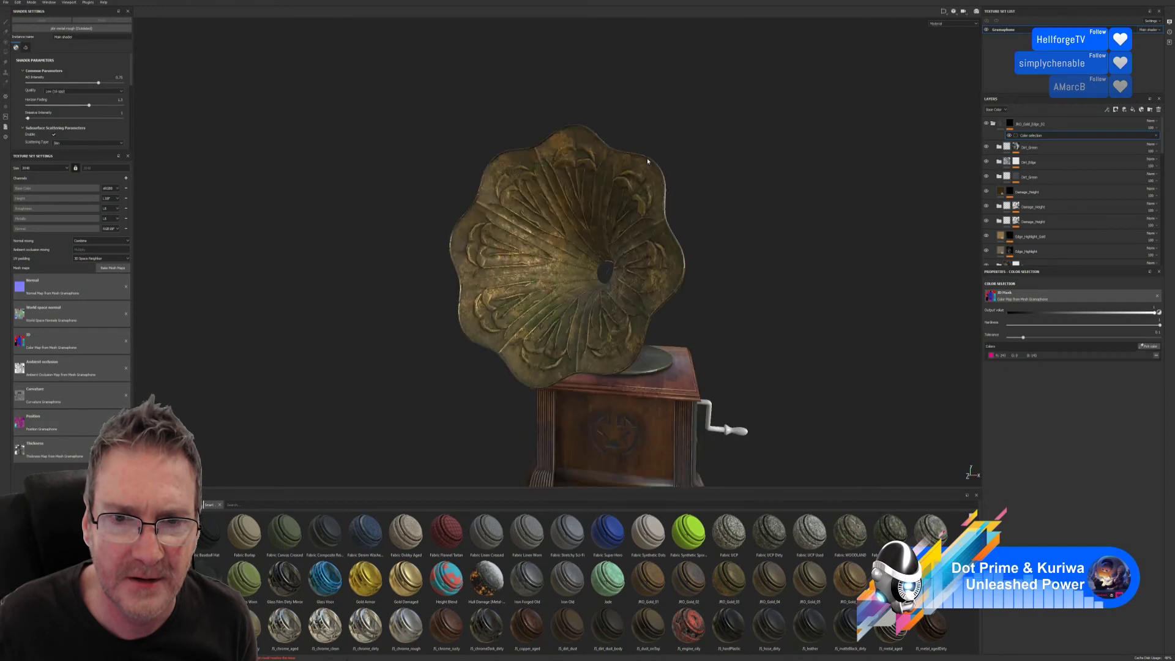
left_click_drag(715, 216, 606, 276, "alt")
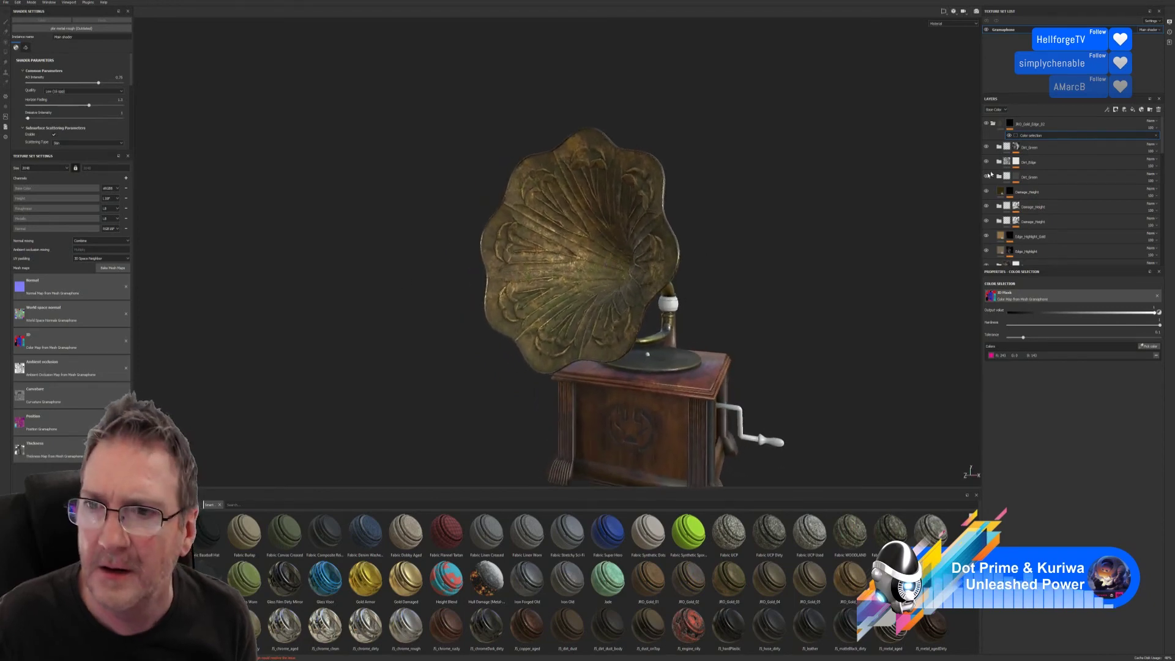
Step: Add a second horn ID colour to the gold edge layer's colour selection
left_click(994, 124)
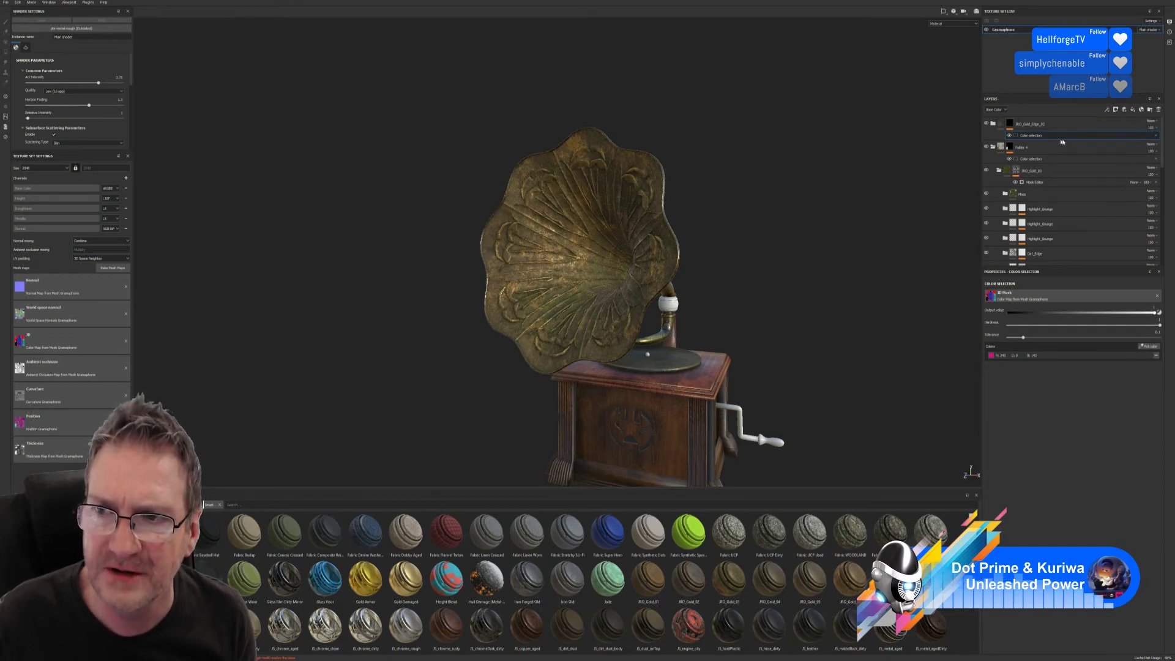
left_click(1149, 347)
left_click(639, 169)
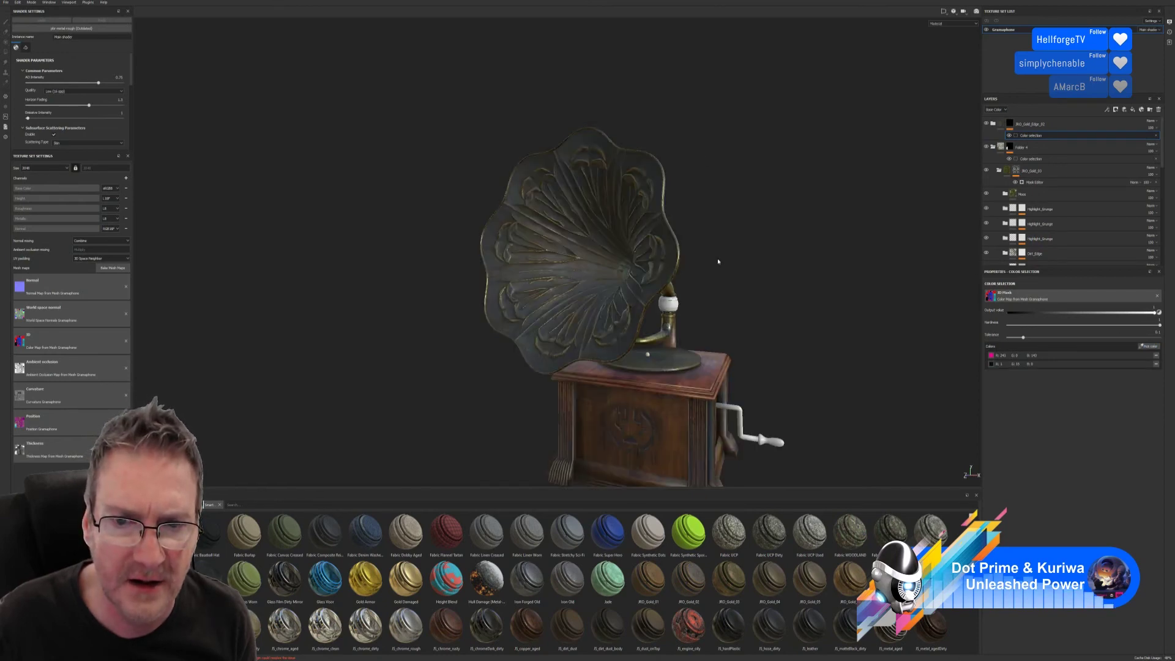
left_click_drag(717, 262, 755, 249, "alt")
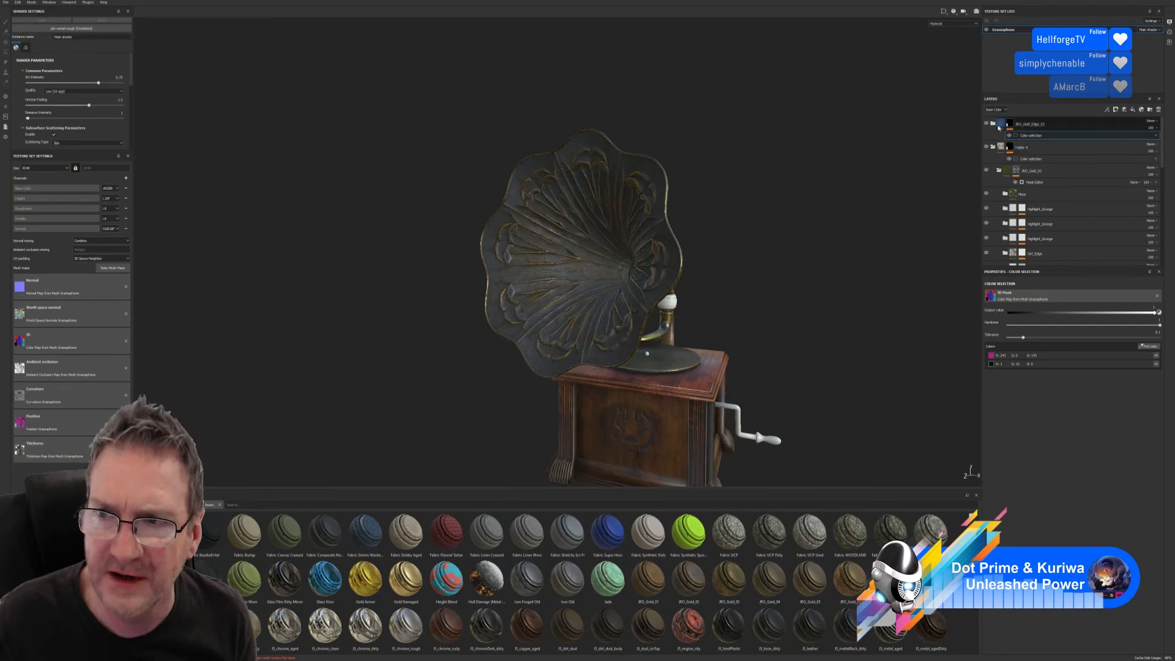
Step: Change the layer name from JRO_Gold_Edge_01 to JRO_Gold_Edge_02
double_click(1030, 125)
left_click(1031, 124)
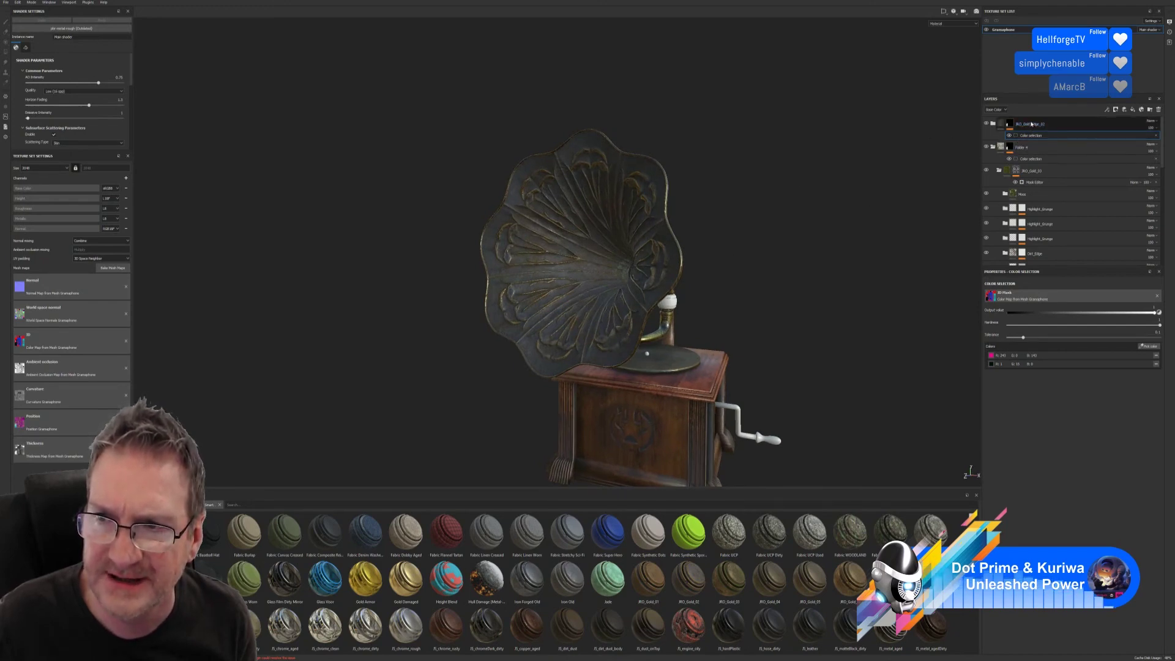
left_click(1031, 125)
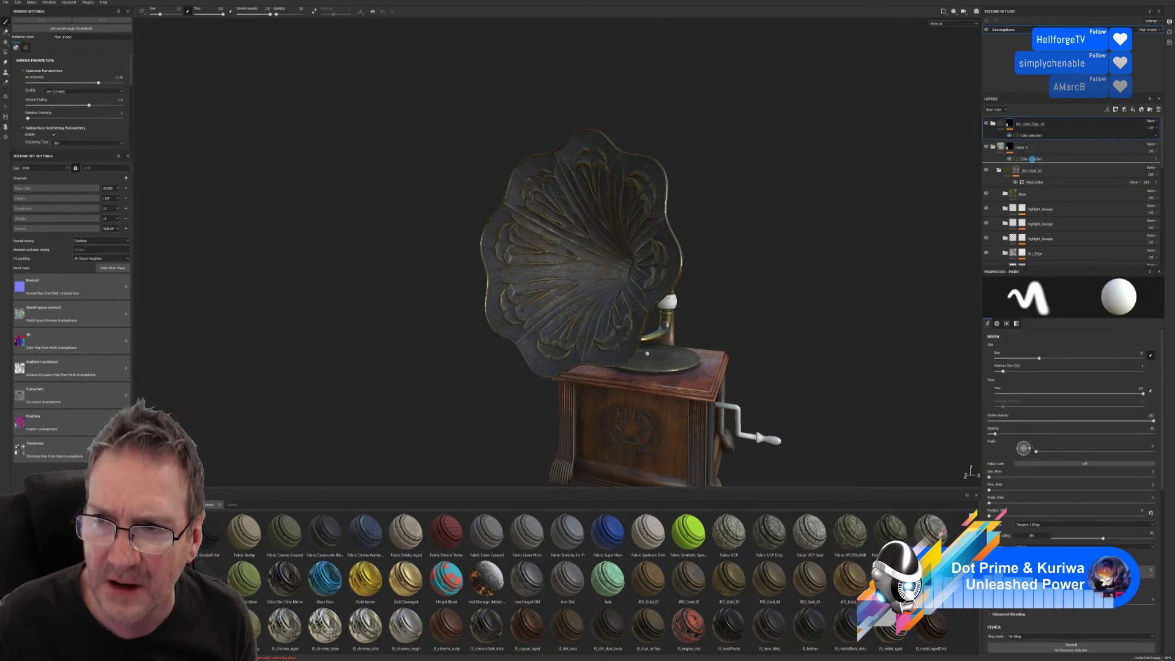
Step: Move JRO_Gold_Edge_02 into Folder 4 and restrict Folder 4 to the horn's pink ID colour
left_click_drag(1033, 161, 1034, 162)
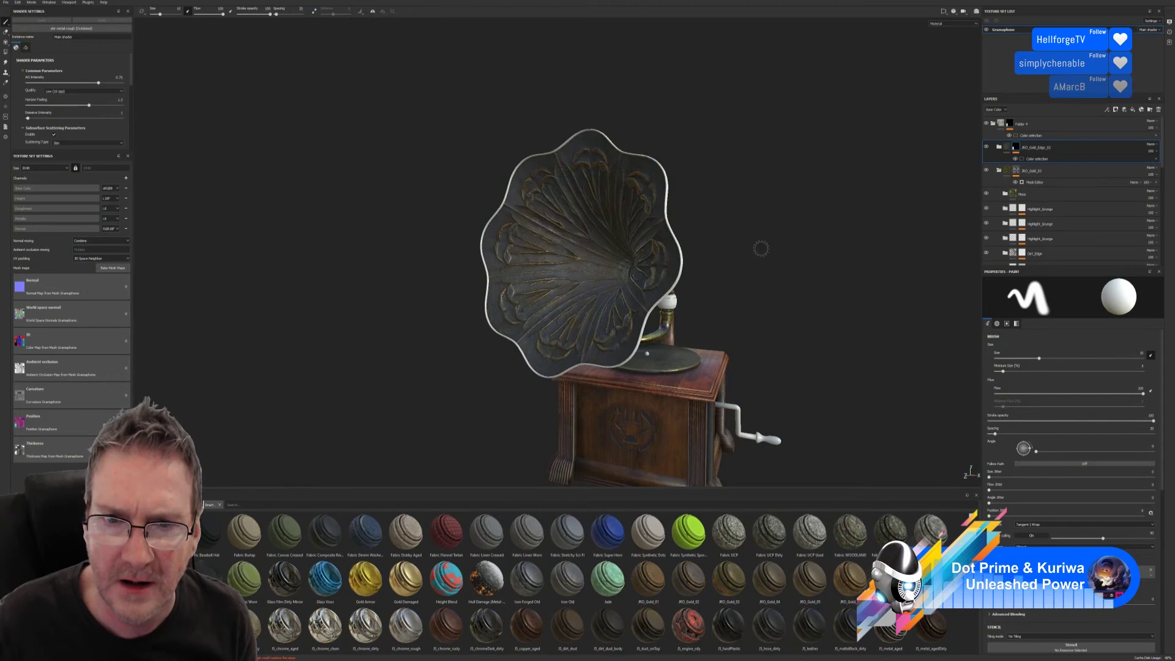
left_click(1042, 161)
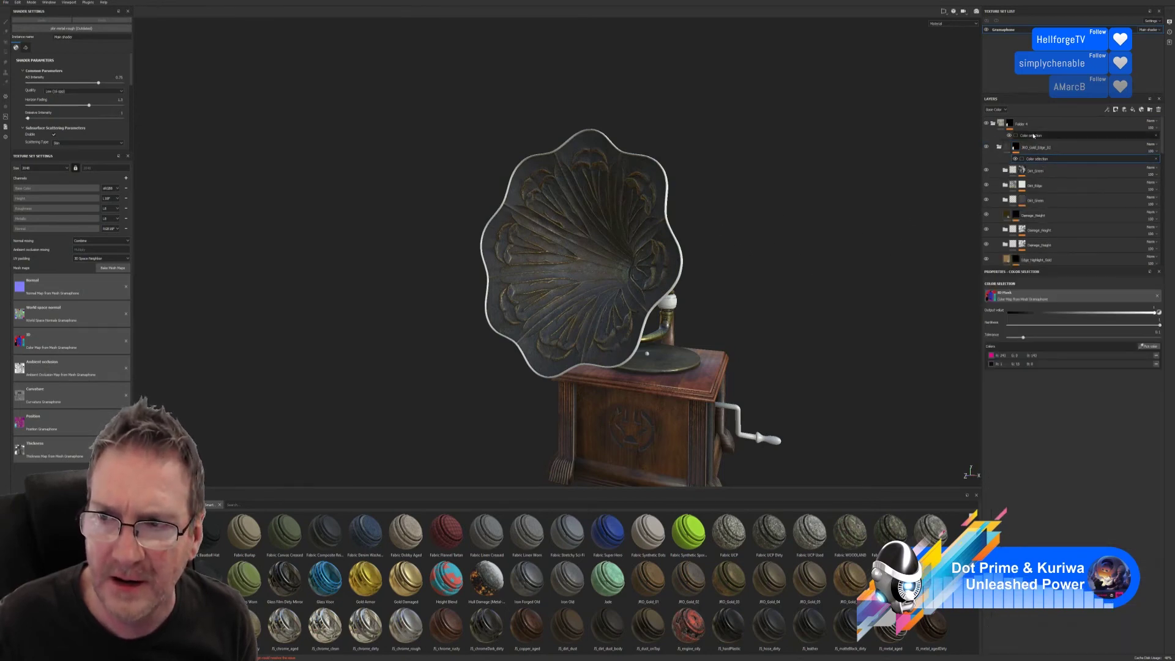
left_click(1032, 135)
left_click(1149, 346)
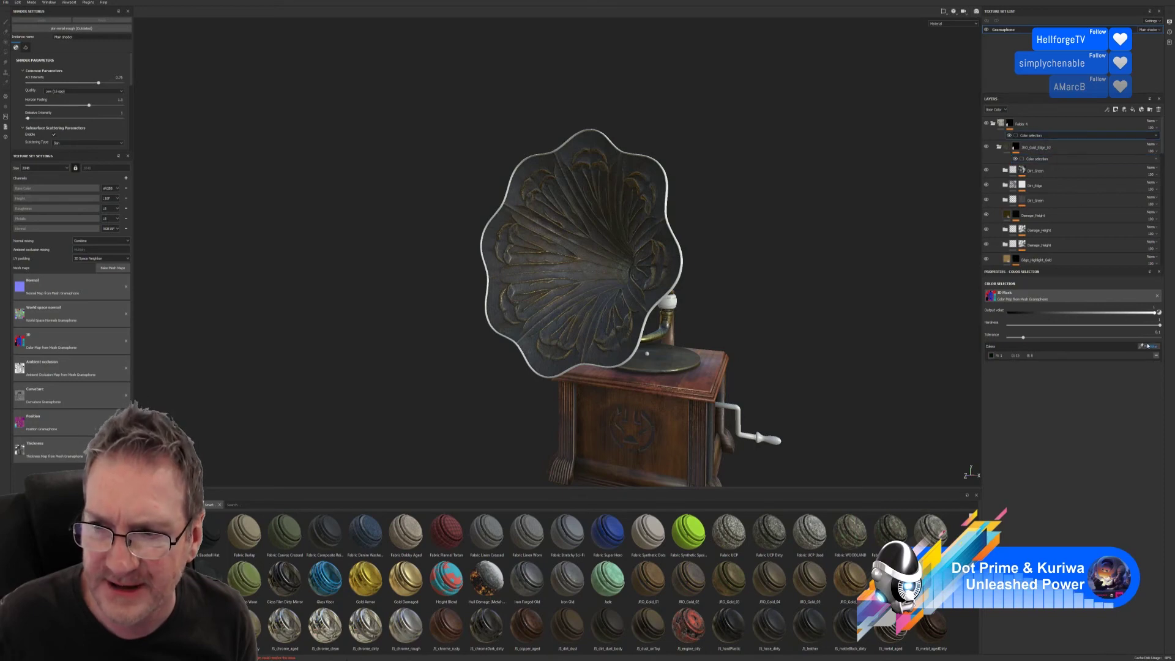
left_click(660, 161)
left_click_drag(654, 302, 790, 288, "alt")
Step: Try and undo Surface Worn, then mask the gold edge layer with Dirt Soft Edges
left_click(1080, 151)
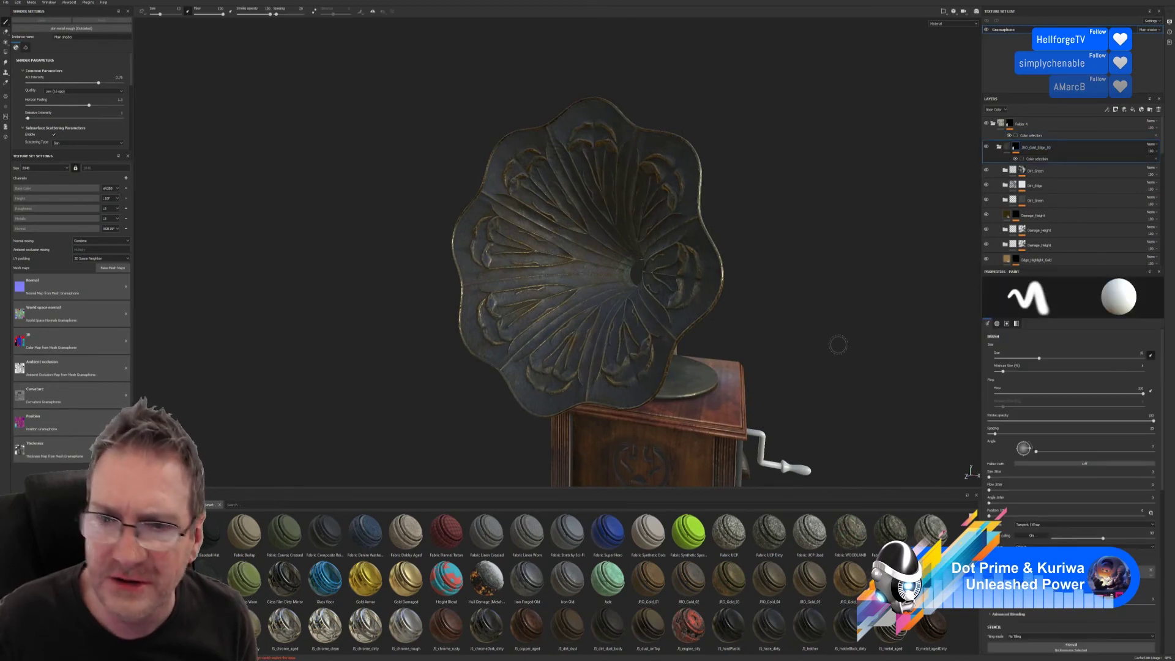
left_click(159, 618)
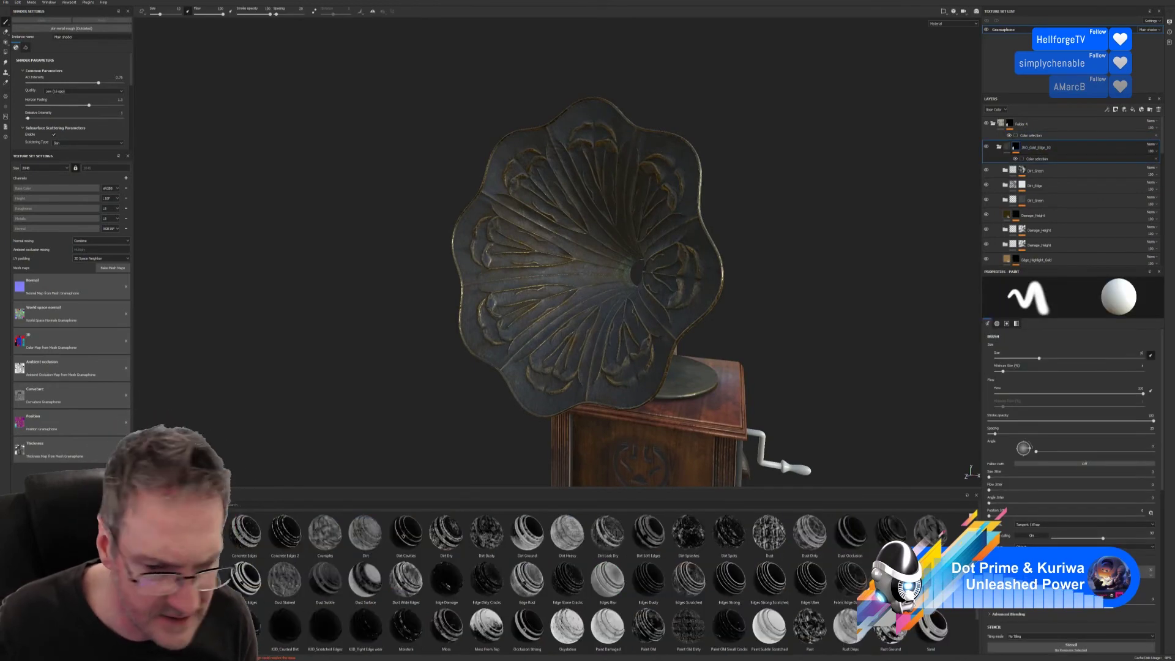
scroll(973, 648, "down", 1)
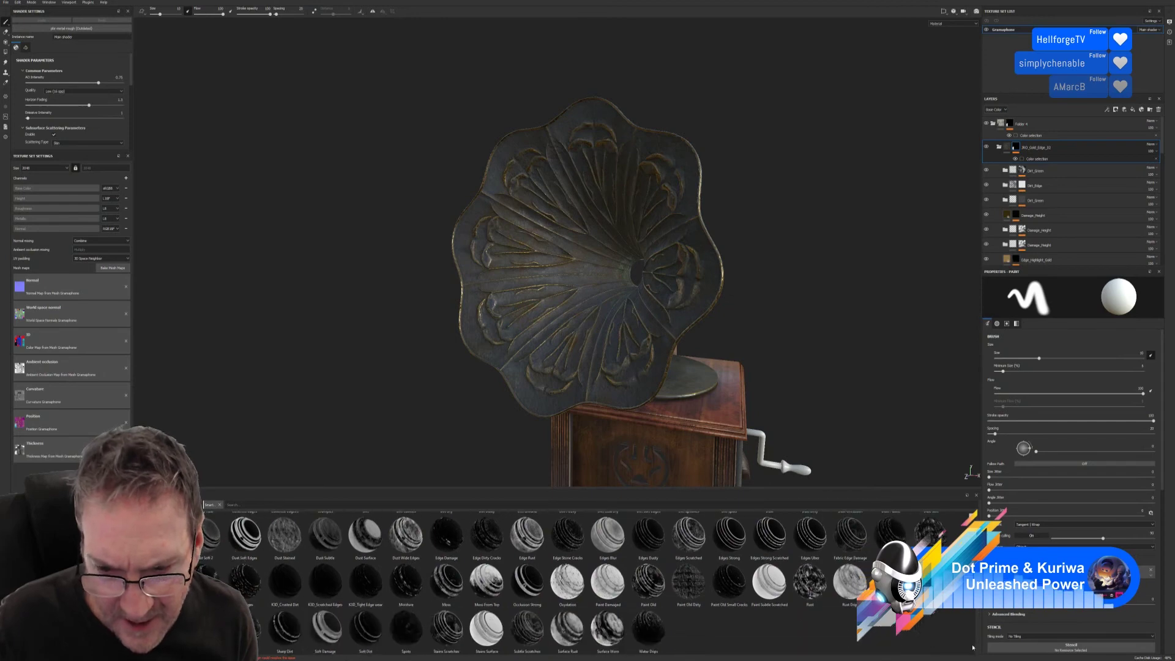
left_click_drag(607, 629, 1063, 157)
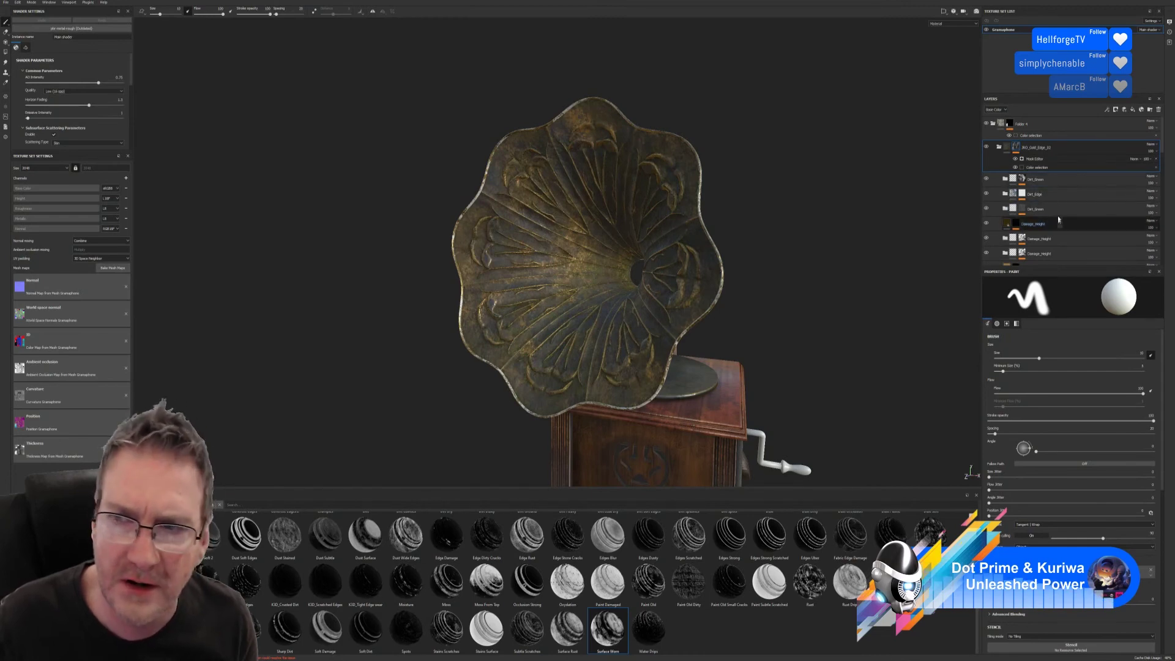
key("ctrl+z")
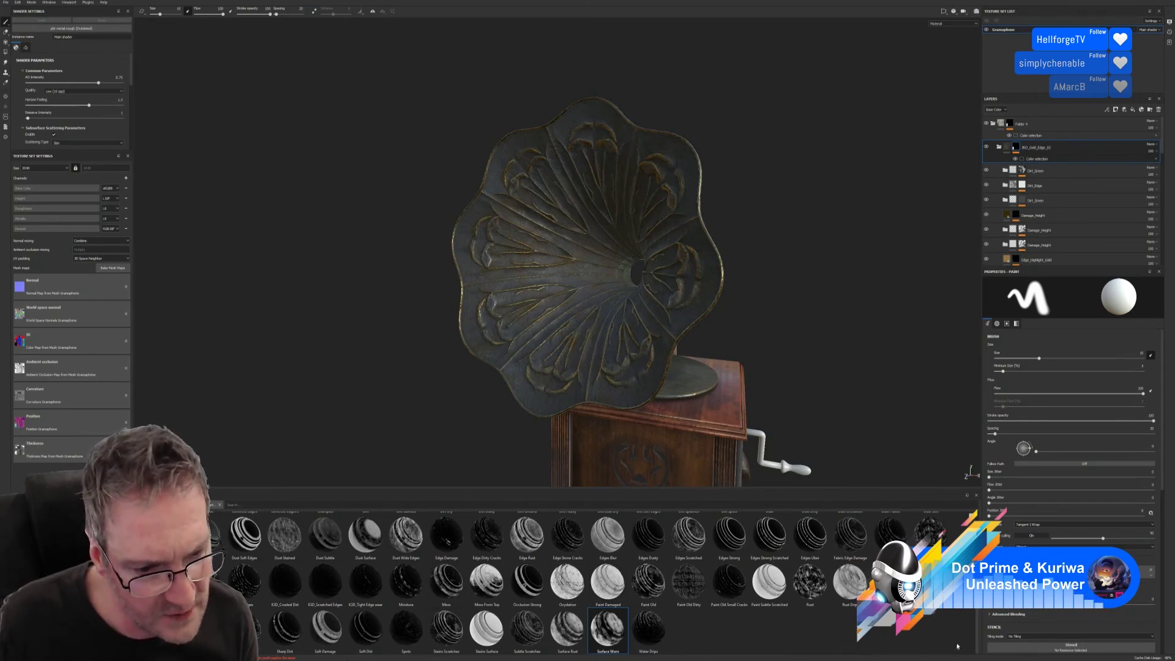
scroll(608, 630, "up", 1)
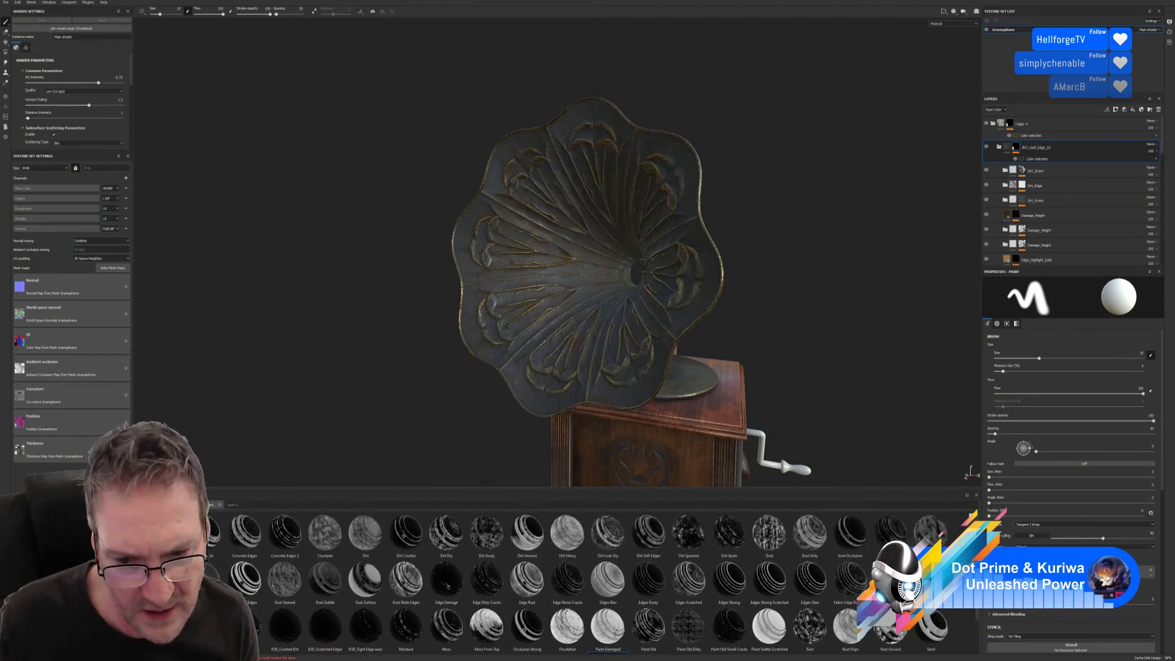
left_click_drag(649, 533, 1066, 149)
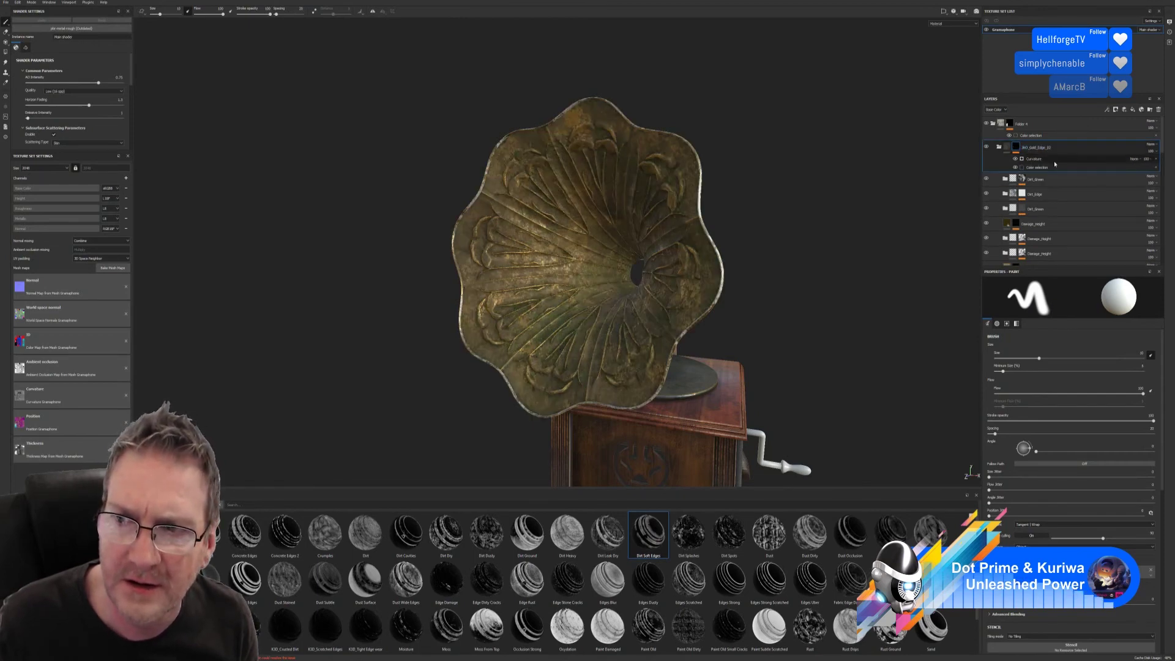
Step: Set the Curvature mask to Global Balance 0.7 and invert it, then delete it
left_click(1054, 164)
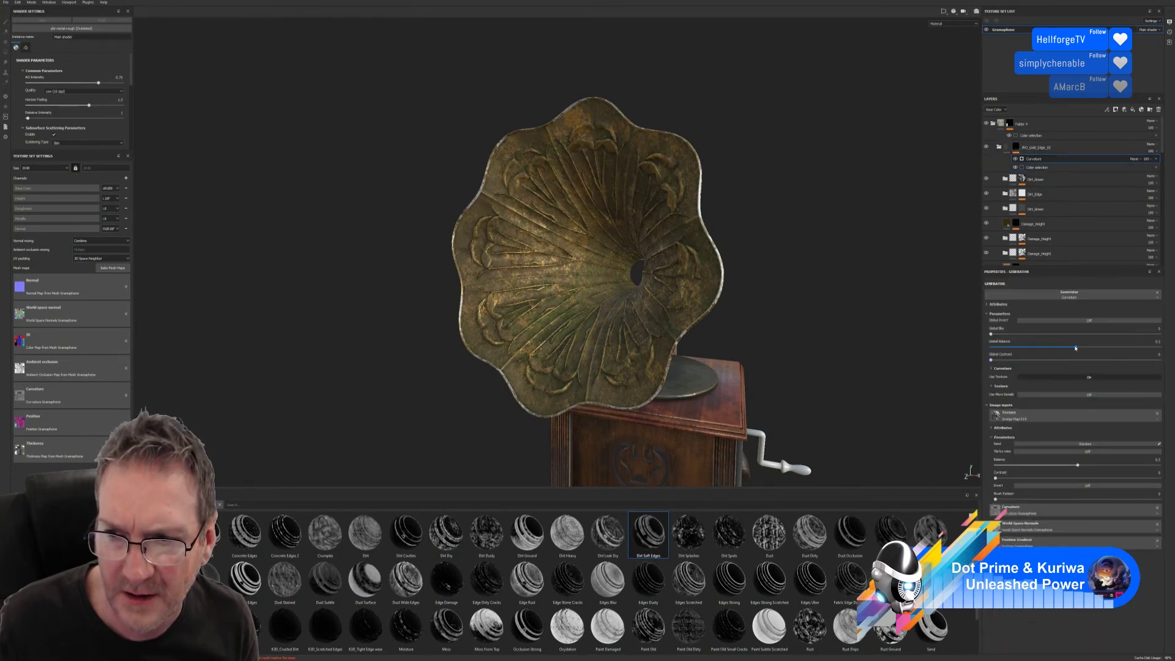
mouse_move(1077, 346)
left_mouse_down()
mouse_move(1152, 344)
mouse_move(1023, 347)
mouse_move(1133, 347)
mouse_move(1116, 347)
left_mouse_up()
left_click(1083, 321)
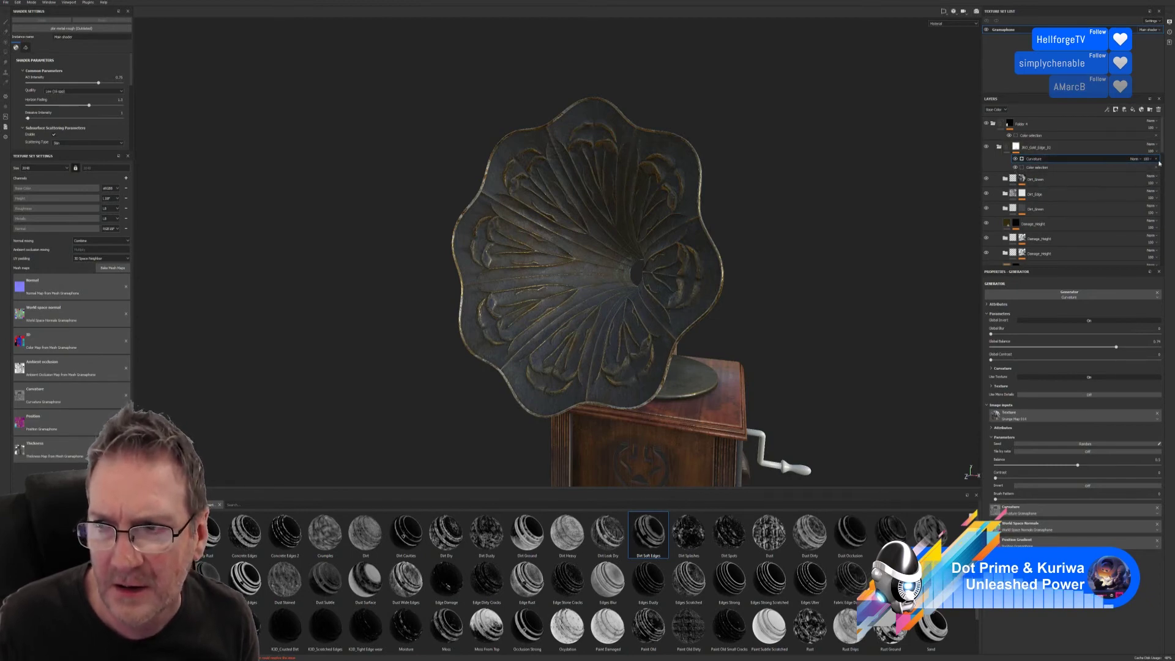
key("Delete")
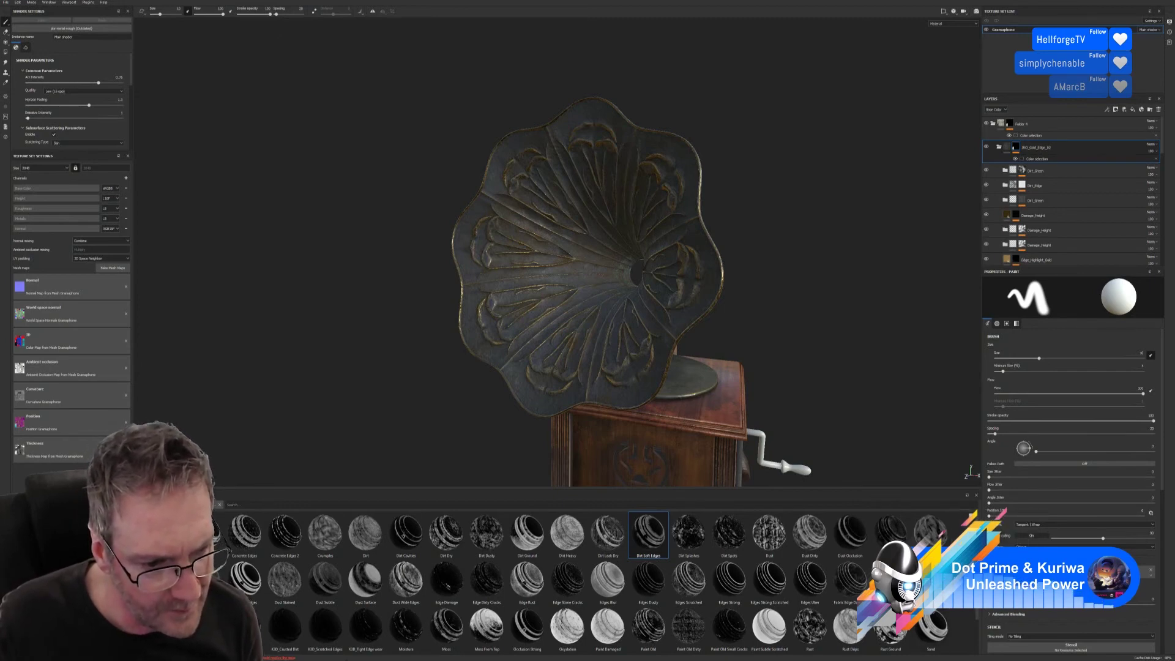
Step: Try an inverted Dust Soft Edges mask at balance 0.53, then replace it with Edges Strong Scratched
left_click_drag(246, 579, 1060, 155)
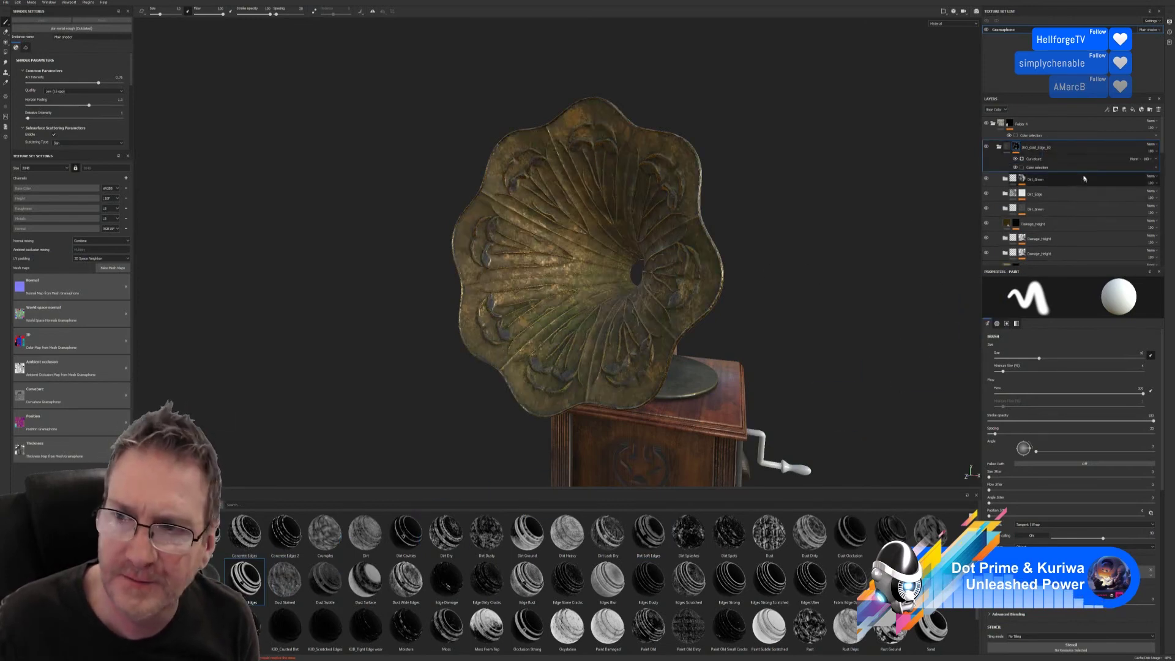
left_click(1059, 159)
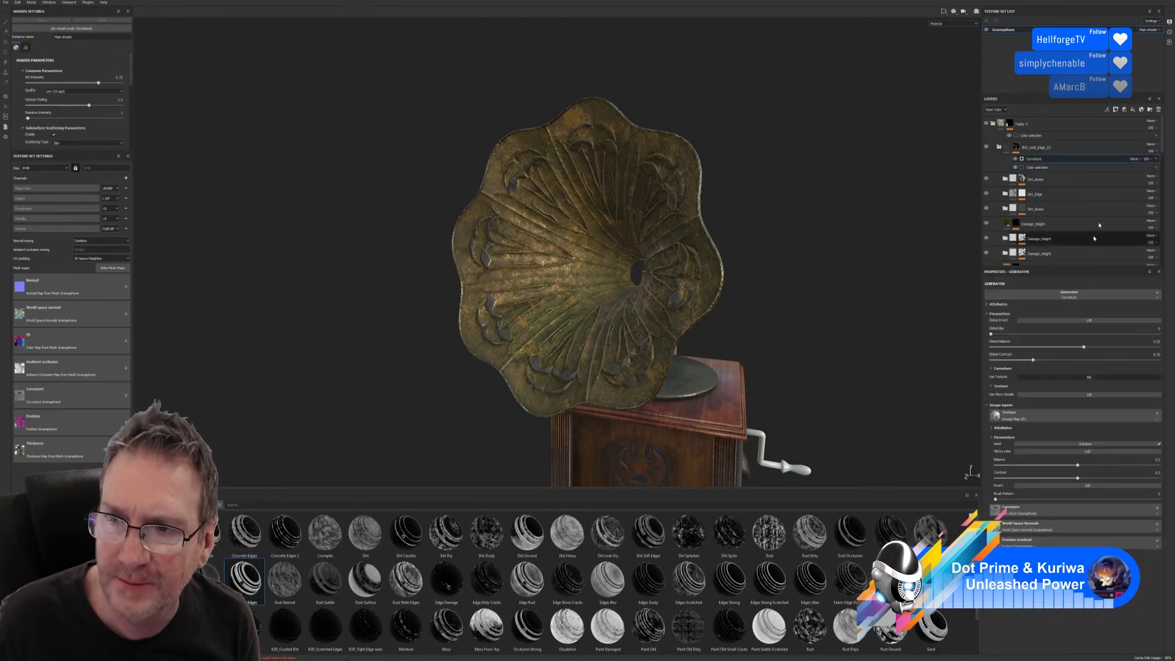
left_click(1090, 319)
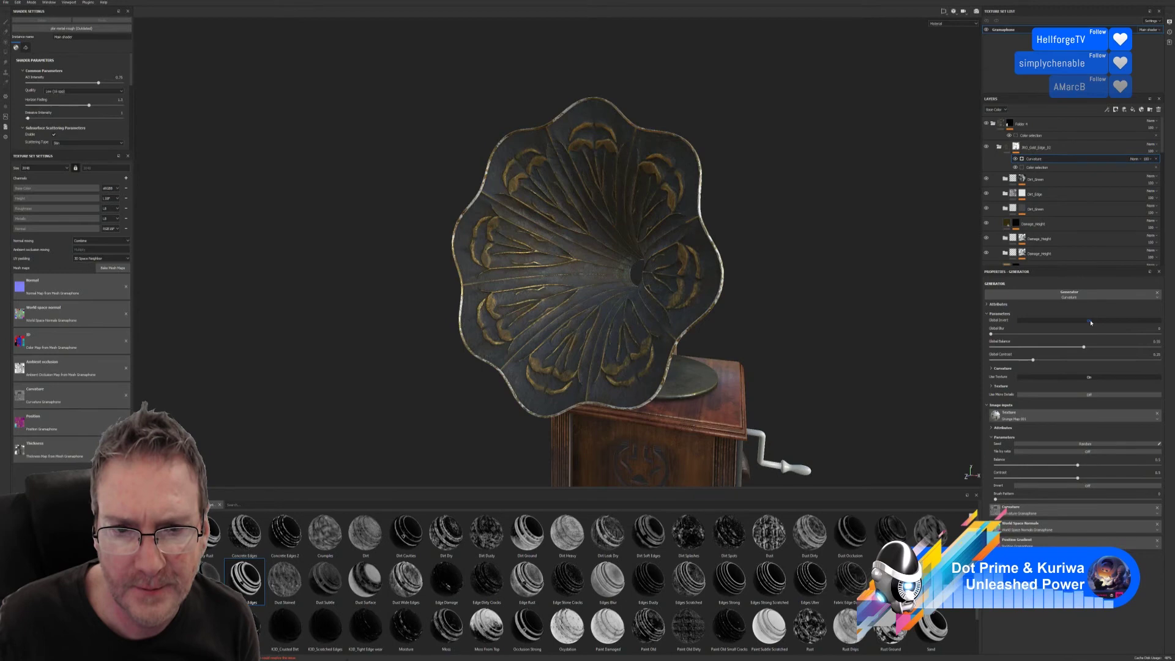
left_click(1089, 319)
left_click(1089, 320)
mouse_move(1084, 347)
left_mouse_down()
mouse_move(1010, 348)
mouse_move(1086, 347)
mouse_move(1083, 360)
mouse_move(1057, 360)
left_mouse_up()
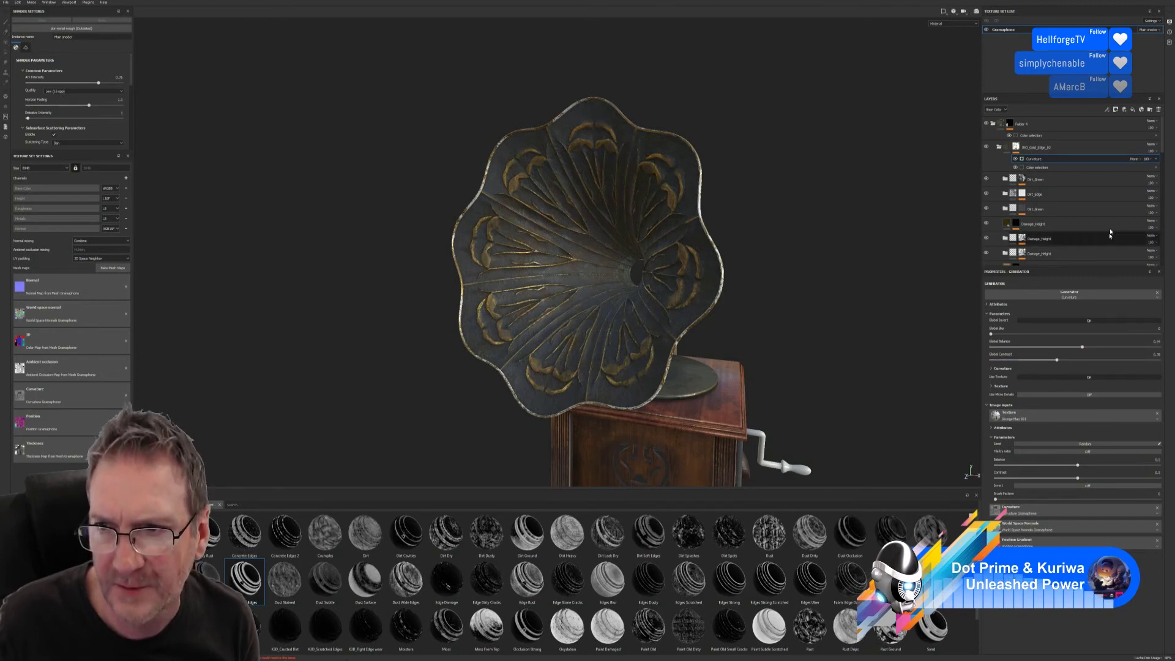
key("Delete")
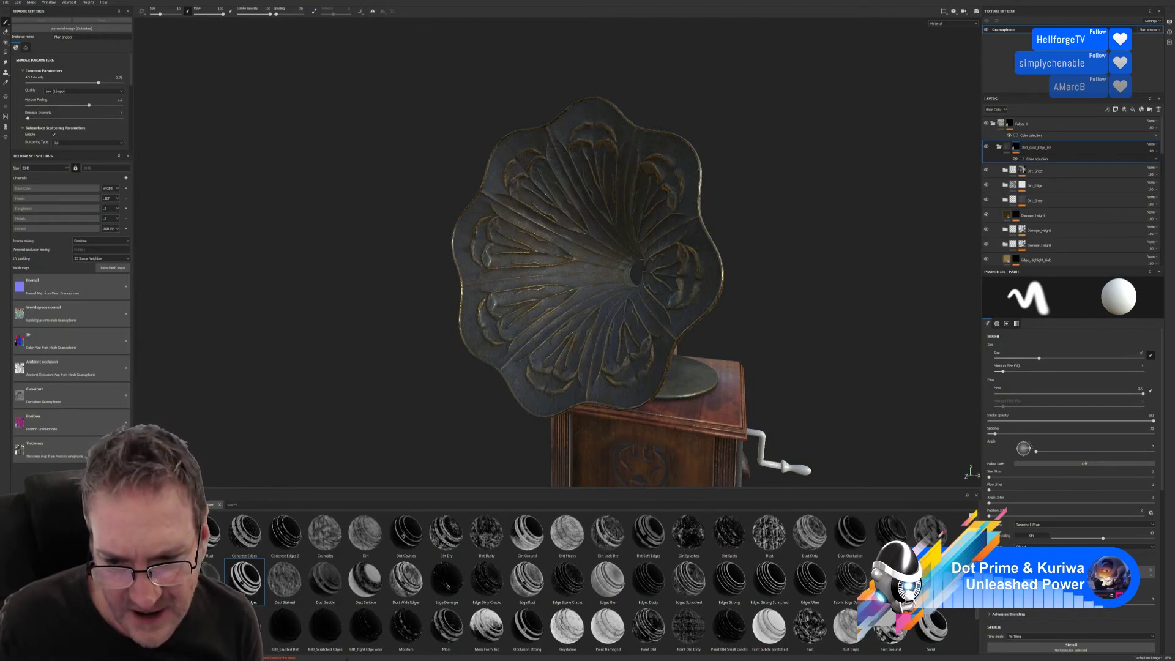
left_click_drag(769, 578, 1077, 152)
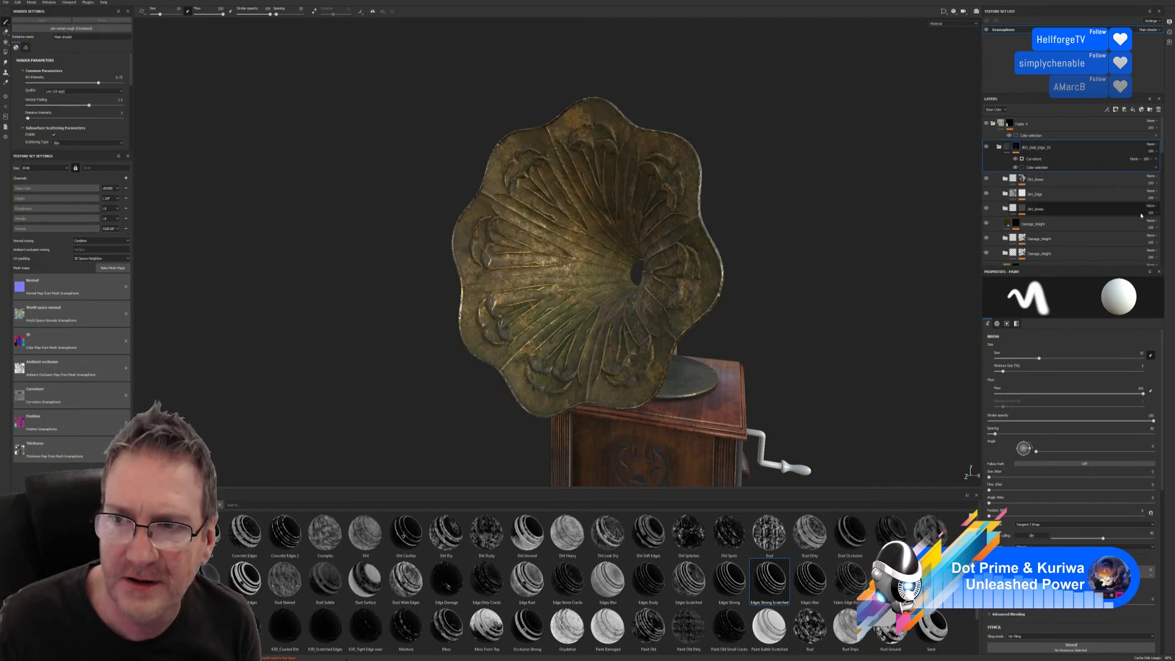
left_click(1078, 159)
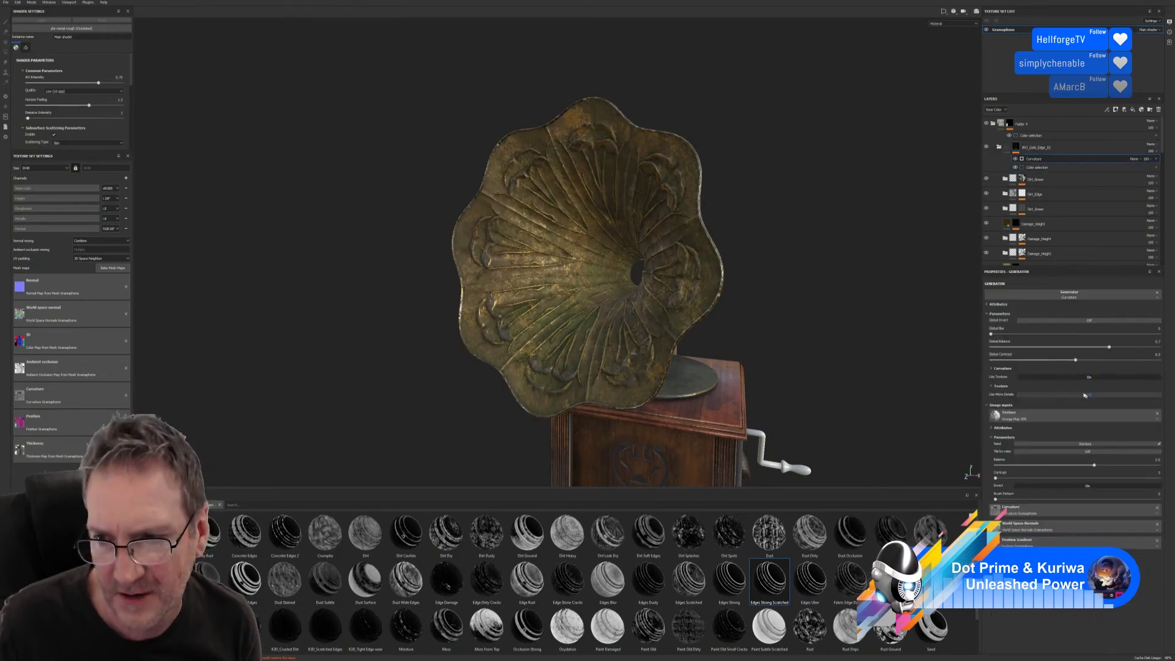
left_click(1090, 321)
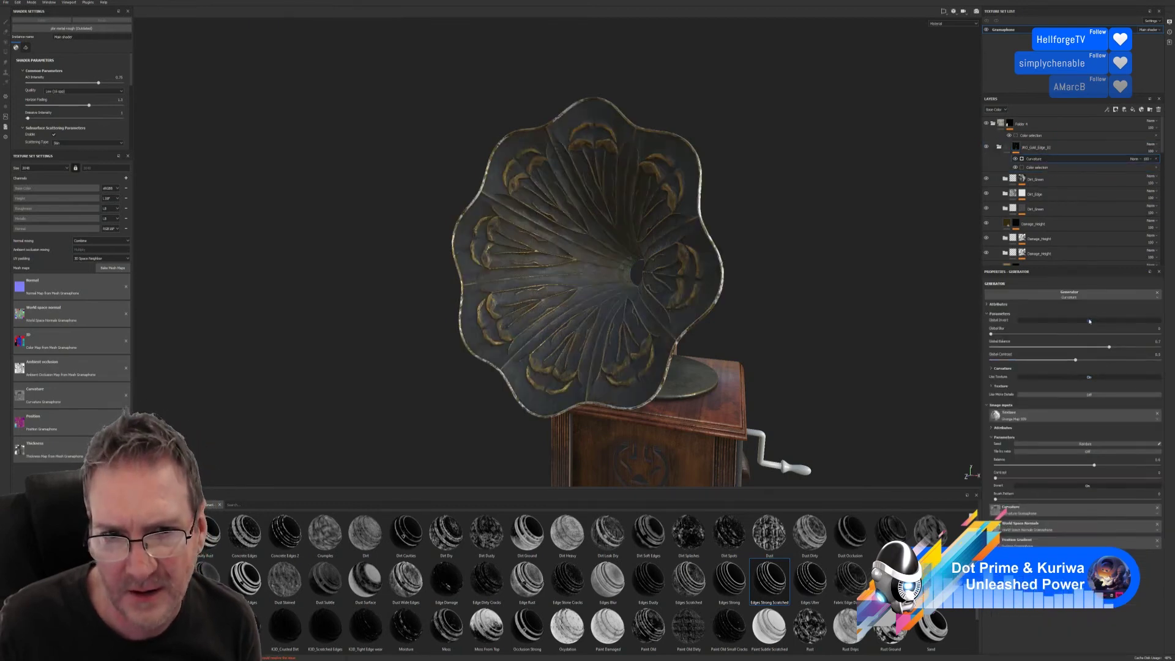
left_click(1090, 321)
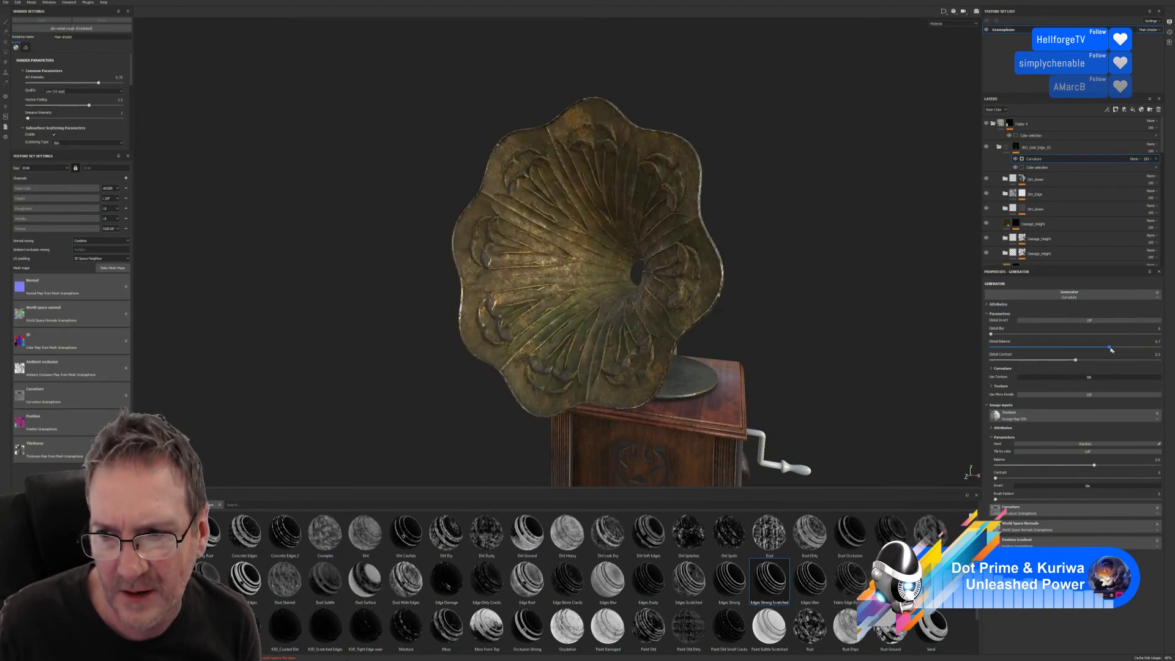
left_click_drag(1109, 349, 985, 354)
left_click_drag(1061, 356, 1114, 354)
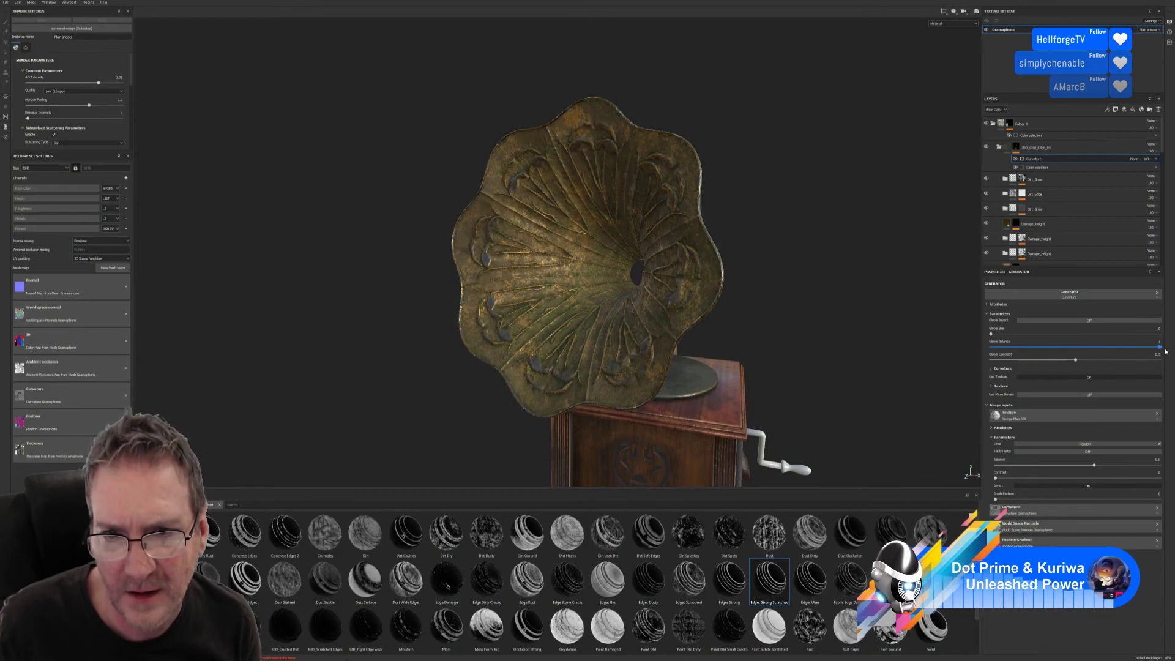
left_click_drag(1076, 367, 1105, 368)
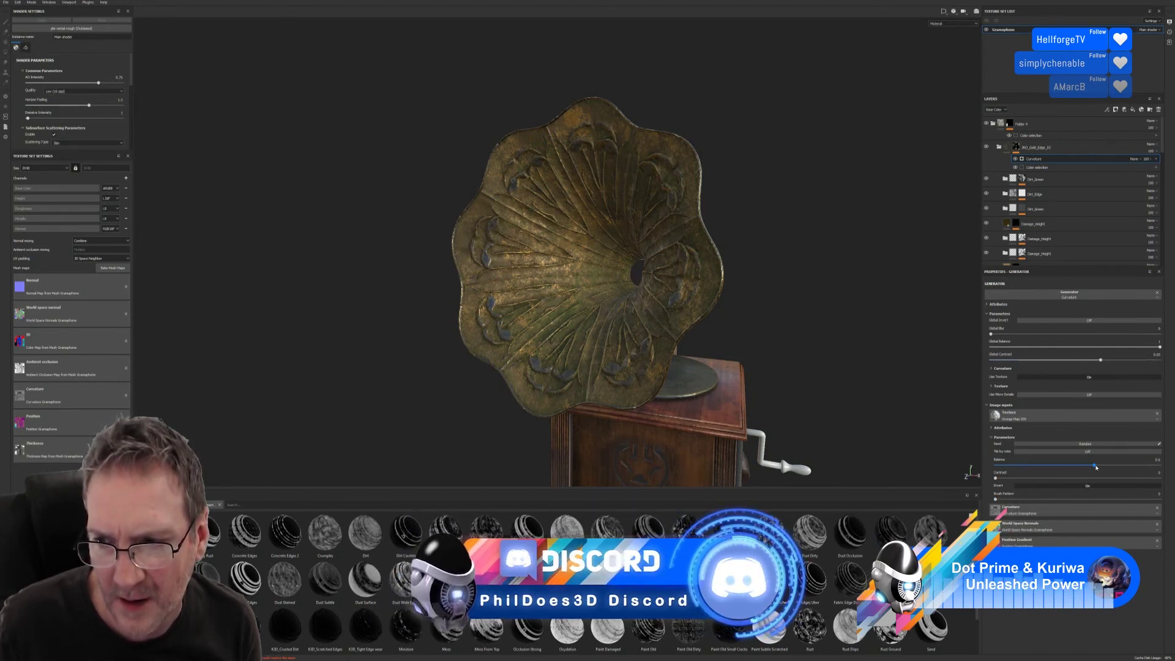
left_click_drag(1093, 466, 1128, 467)
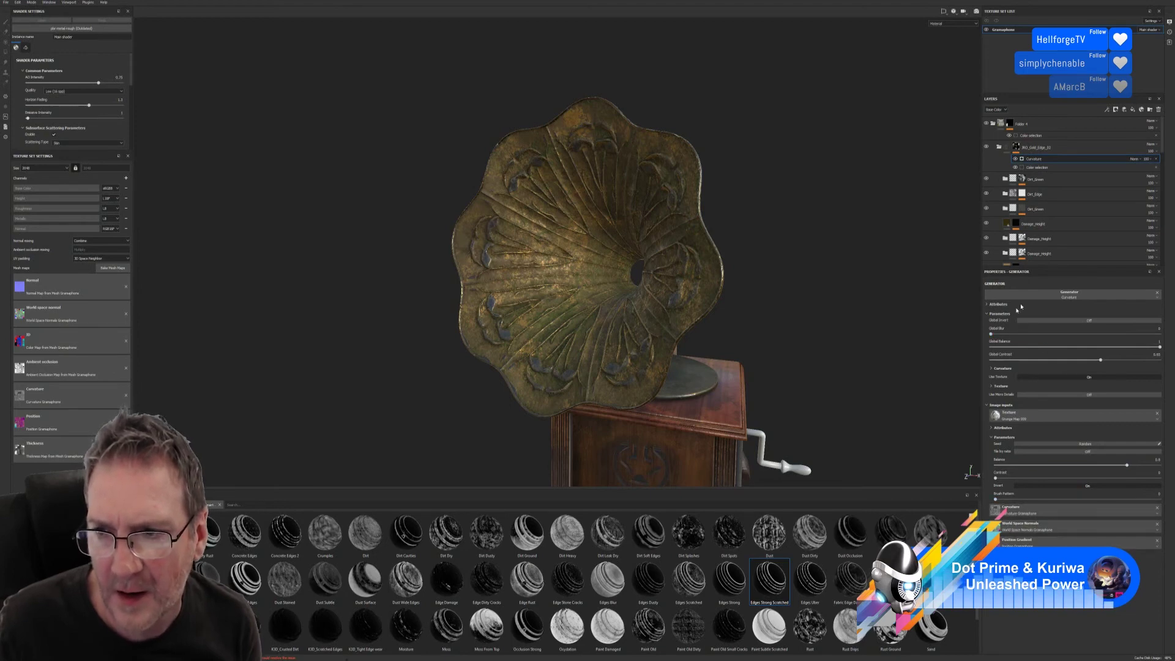
left_click(1090, 324)
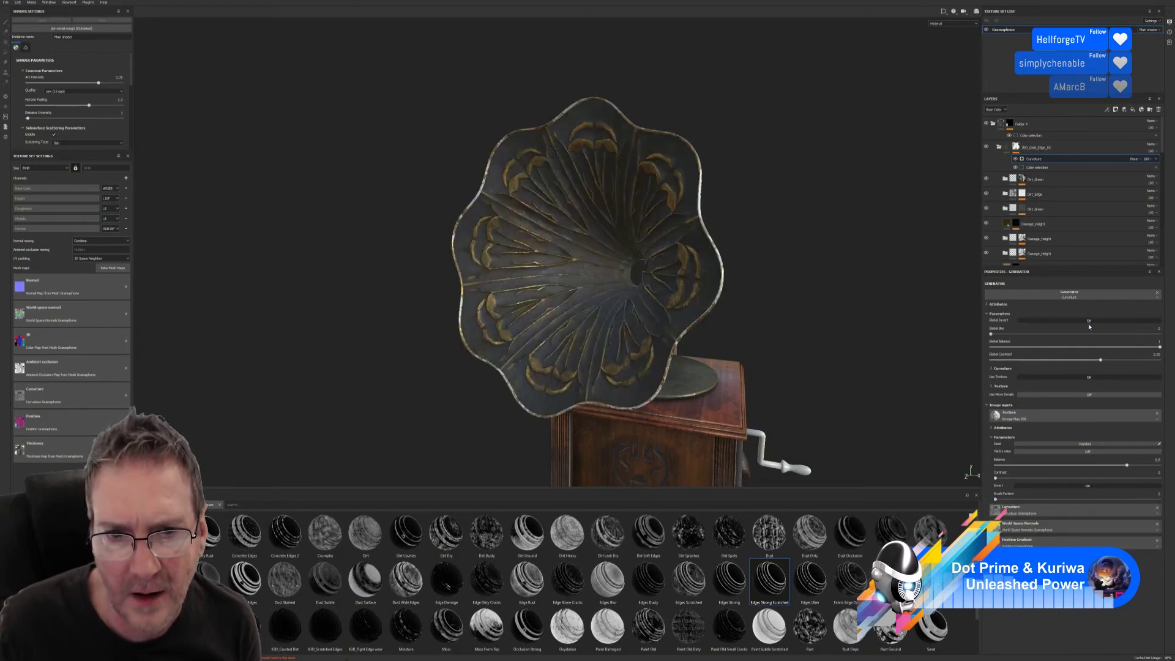
left_click(1089, 323)
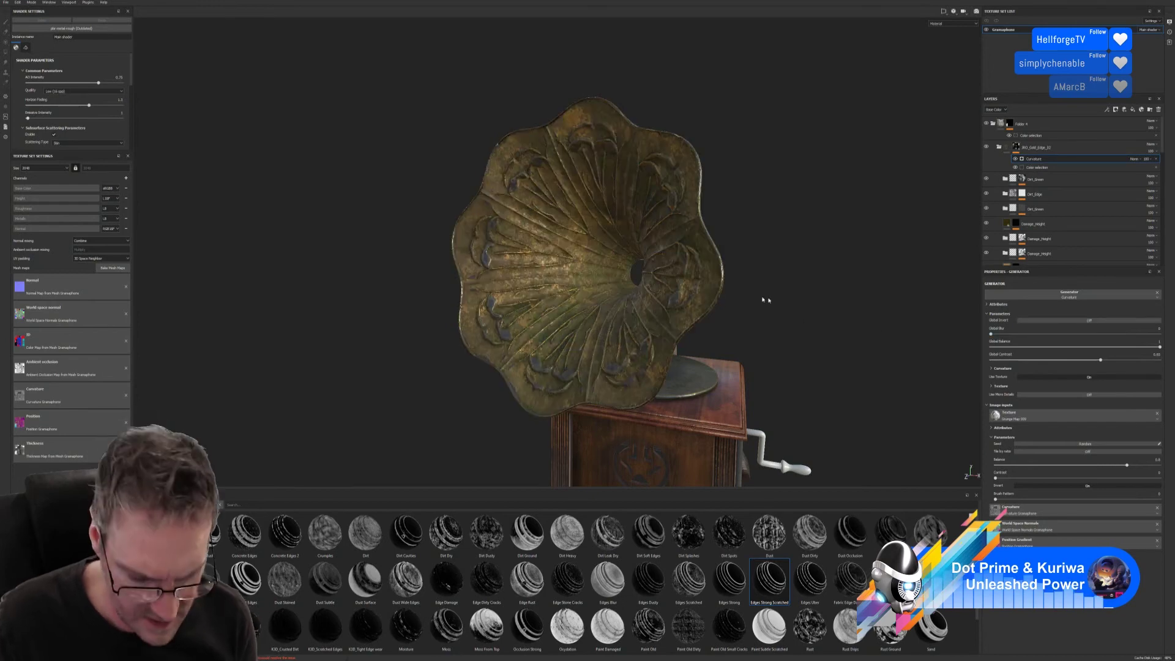
mouse_move(762, 293)
left_mouse_down("alt")
mouse_move(805, 323)
mouse_move(949, 263)
mouse_move(954, 239)
mouse_move(768, 215)
mouse_move(724, 257)
mouse_move(736, 288)
mouse_move(797, 281)
mouse_move(839, 253)
mouse_move(821, 231)
mouse_move(752, 260)
mouse_move(737, 283)
mouse_move(744, 298)
mouse_move(742, 281)
mouse_move(763, 275)
left_mouse_up("alt")
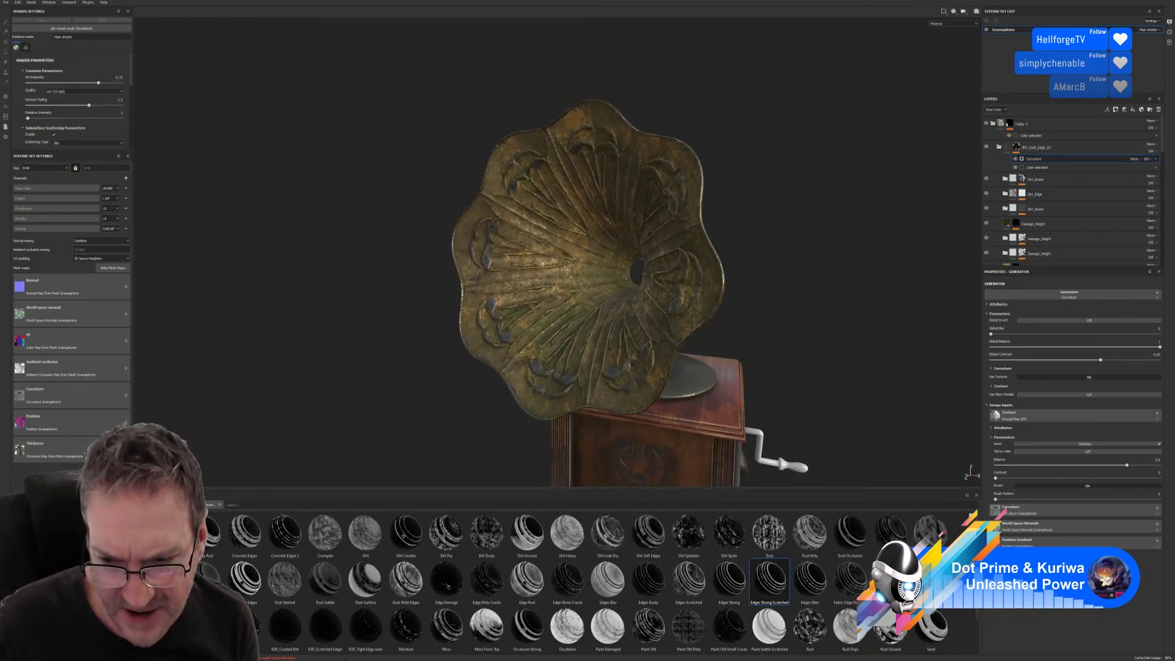
scroll(973, 618, "down", 1)
scroll(980, 618, "down", 1)
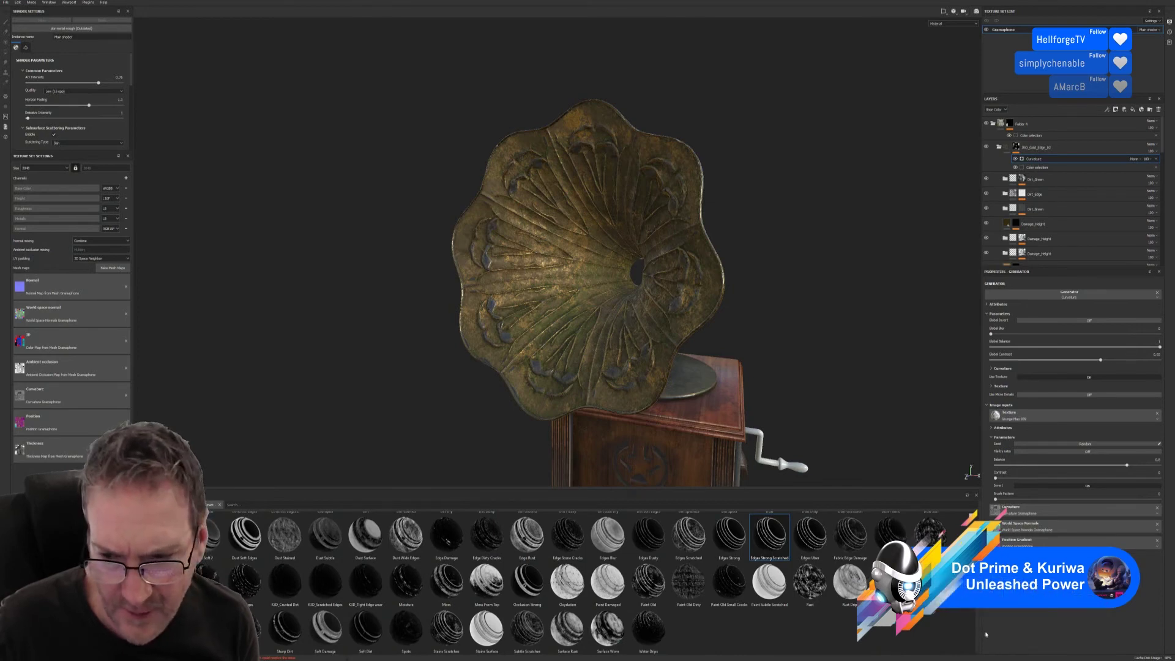
Step: Add an inverted Stains Scratches mask to the gold layer and lower its balance
scroll(982, 634, "up", 1)
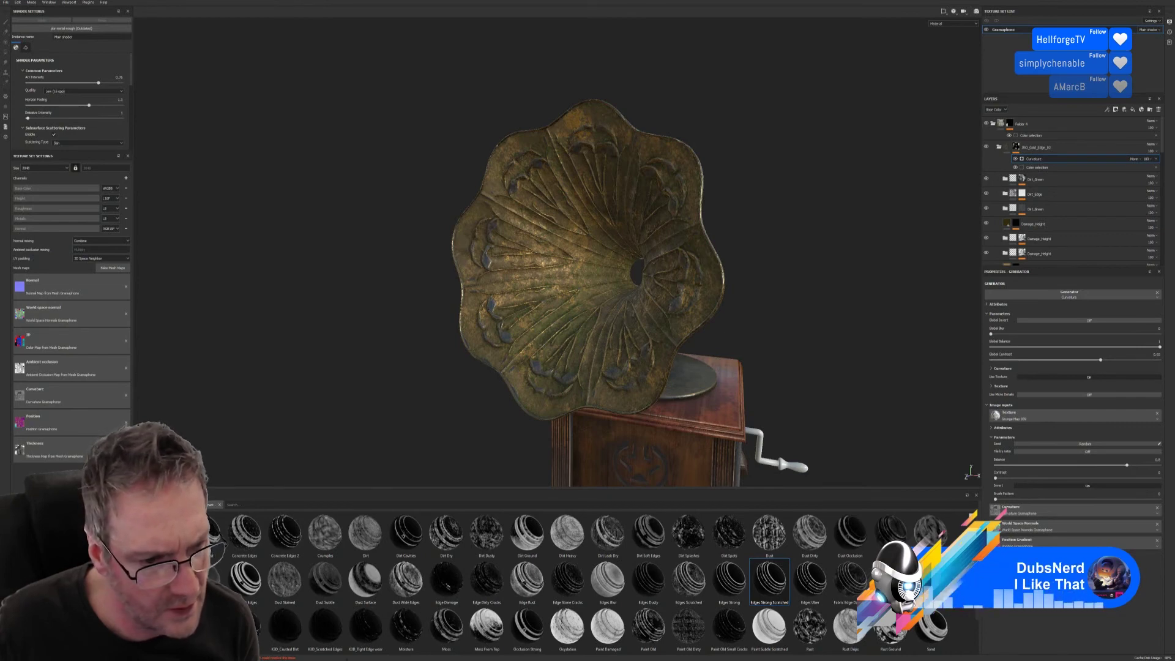
scroll(993, 610, "down", 1)
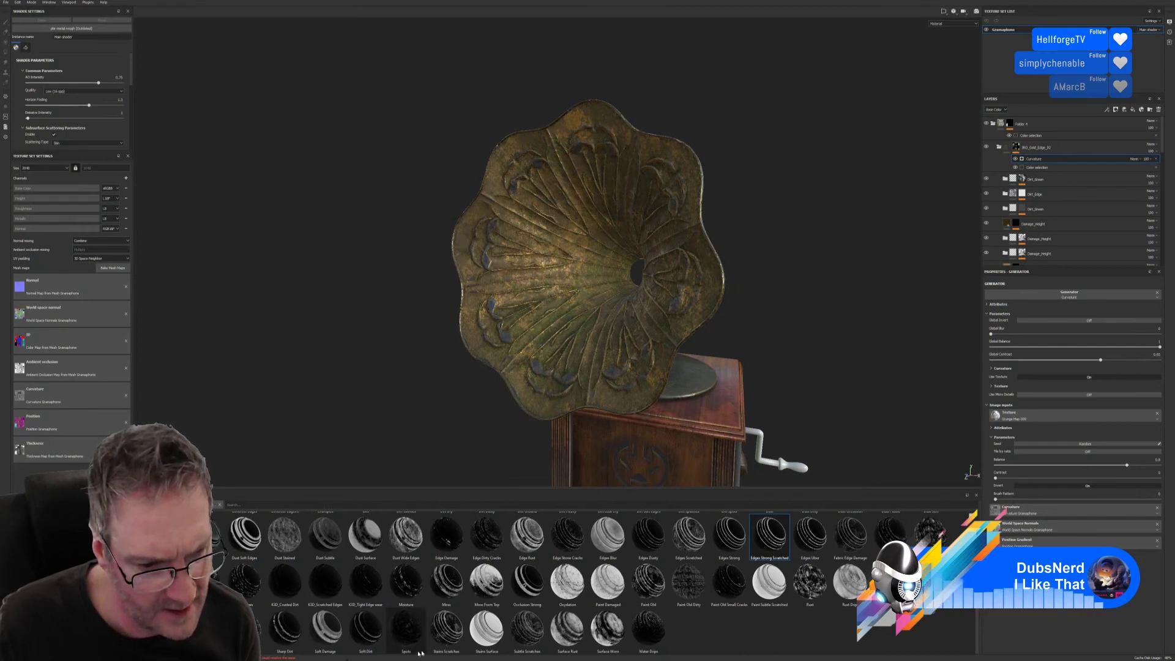
mouse_move(455, 631)
left_mouse_down()
mouse_move(988, 409)
mouse_move(1068, 233)
mouse_move(1063, 150)
left_mouse_up()
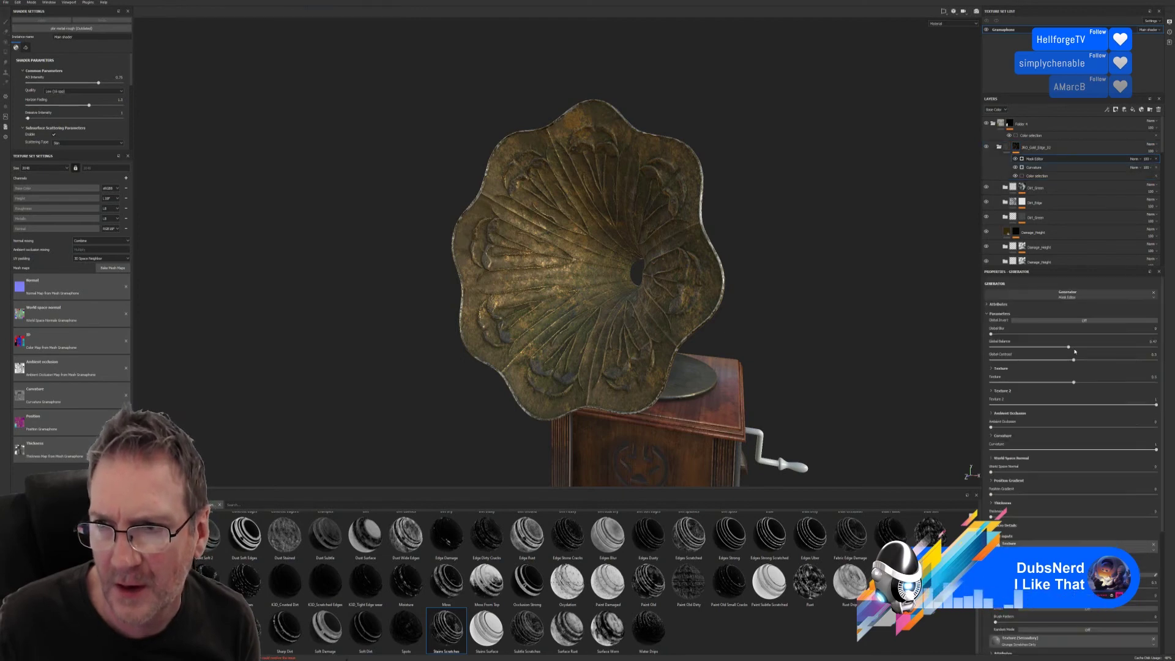
left_click(1075, 321)
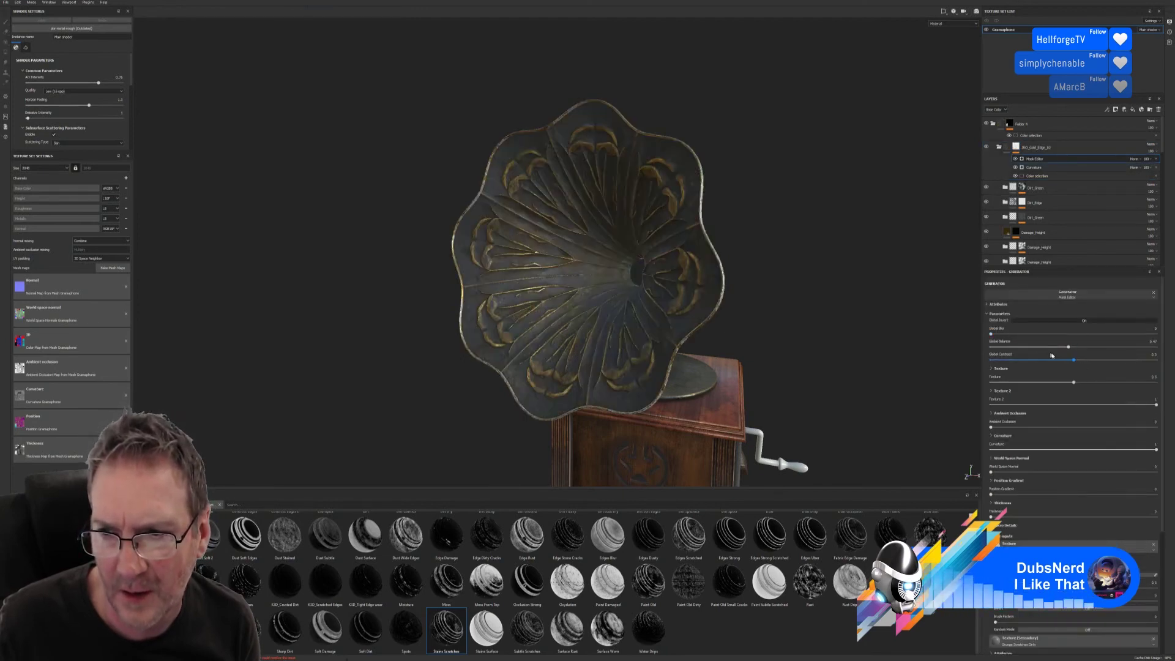
left_click_drag(1066, 350, 1128, 351)
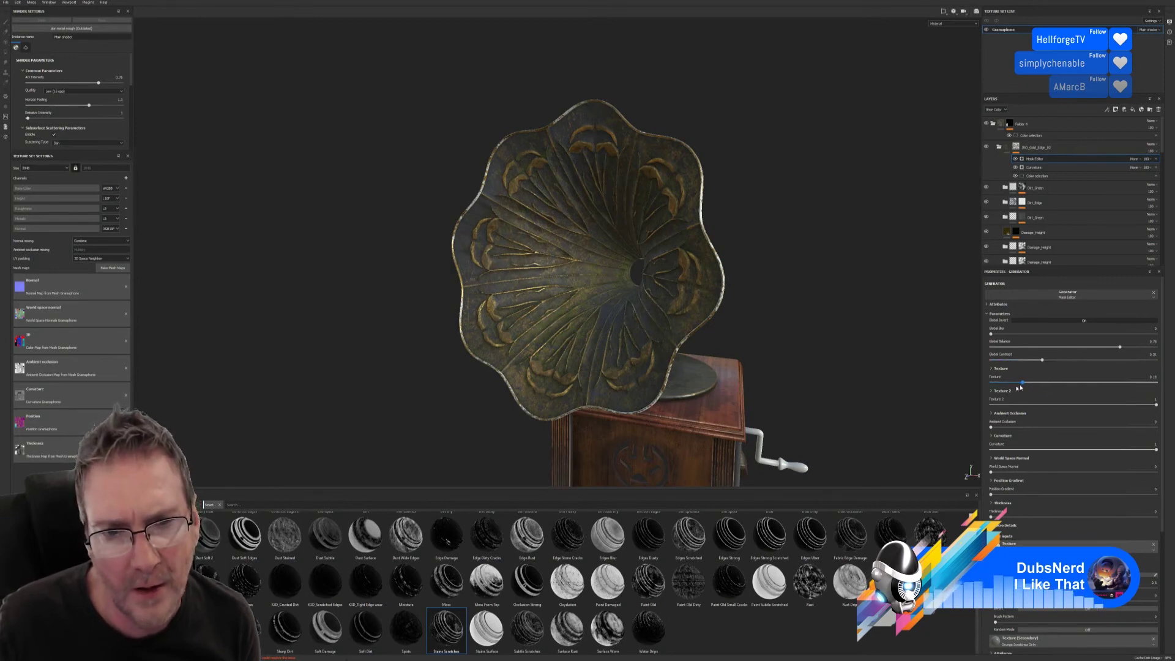
Step: Raise Texture and Texture 2, set Curvature to about 0.5, and add World Space Normal influence
left_click(1053, 383)
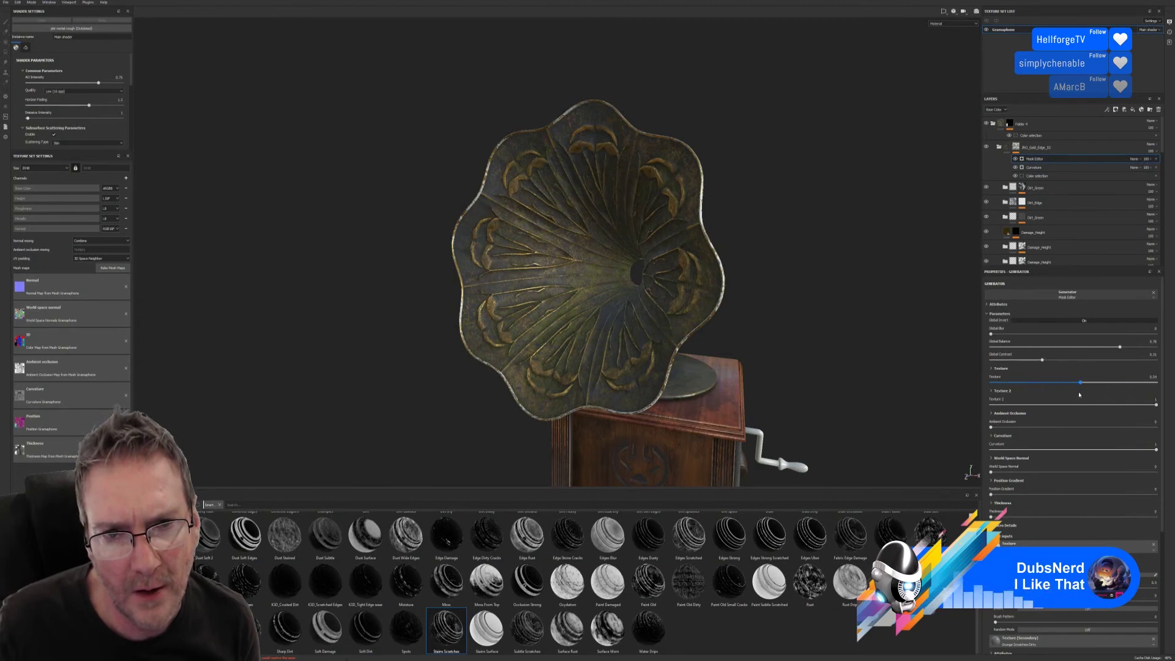
left_click_drag(1079, 395, 1078, 396)
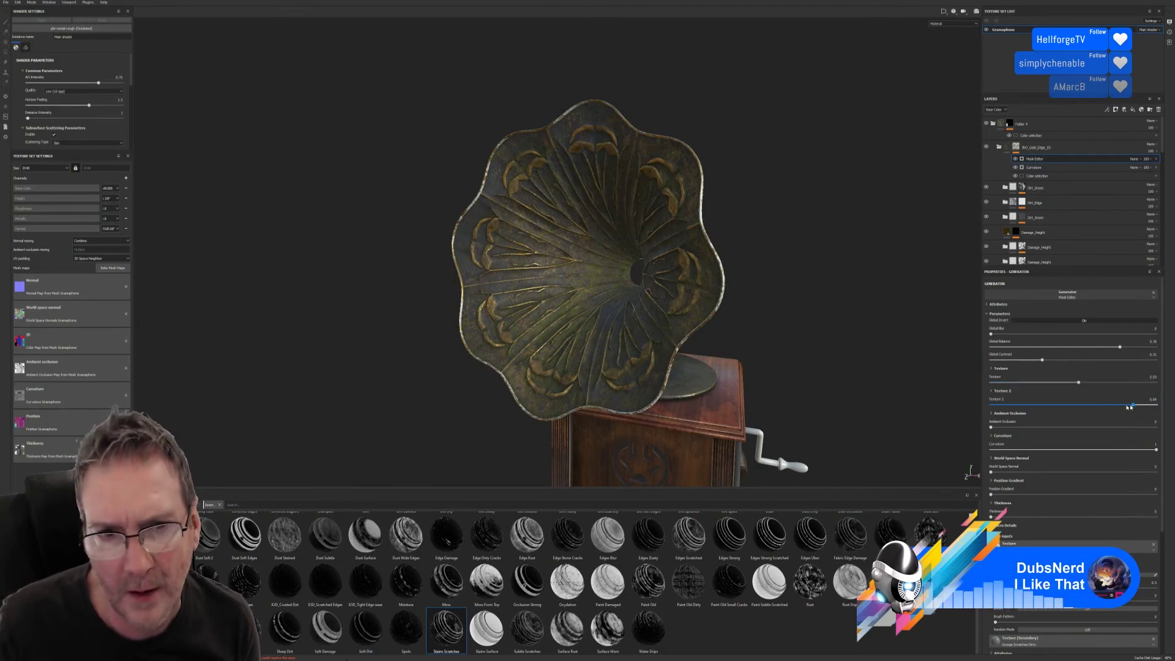
left_click_drag(1044, 412, 1147, 411)
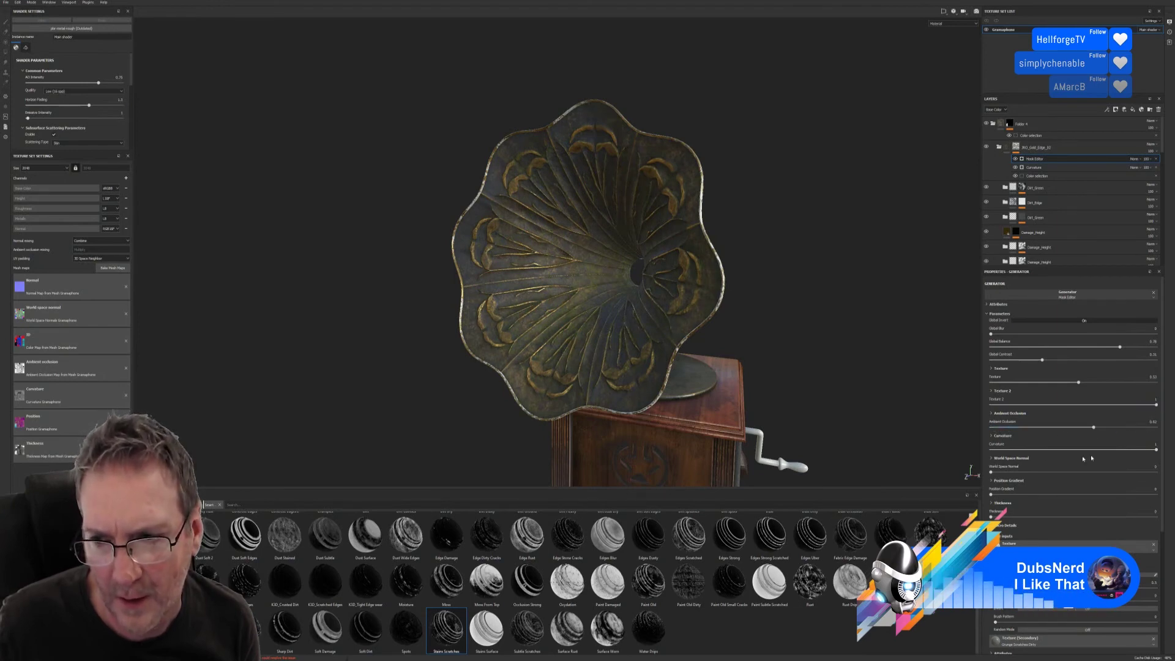
left_click_drag(1097, 453, 1043, 459)
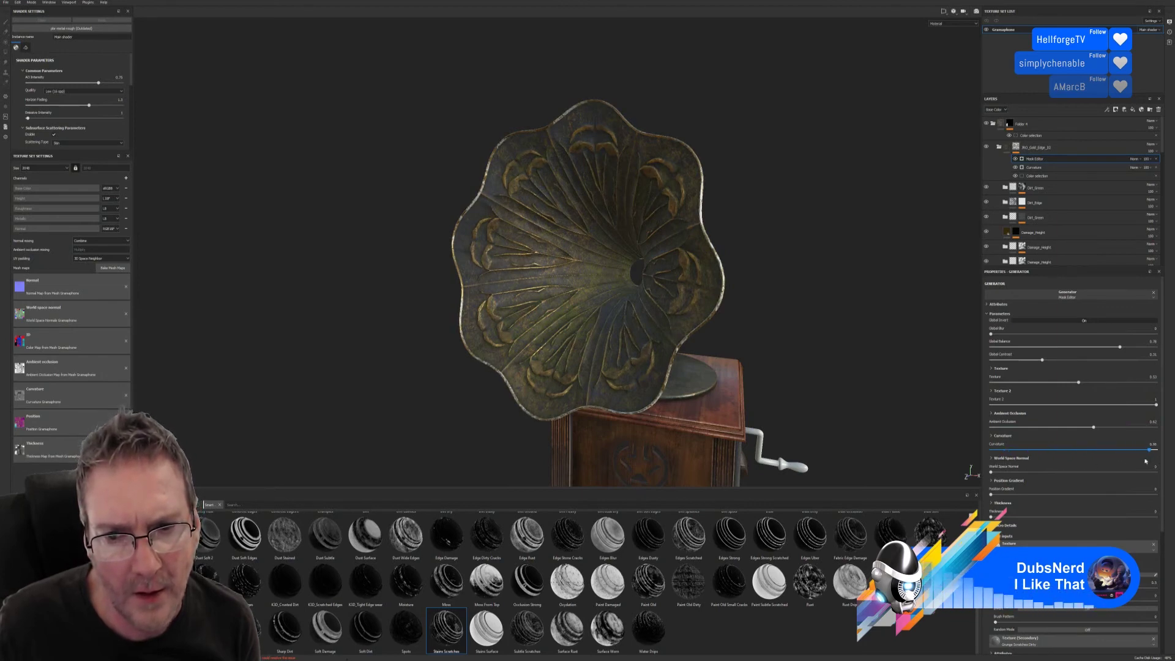
left_click_drag(1129, 462, 1073, 465)
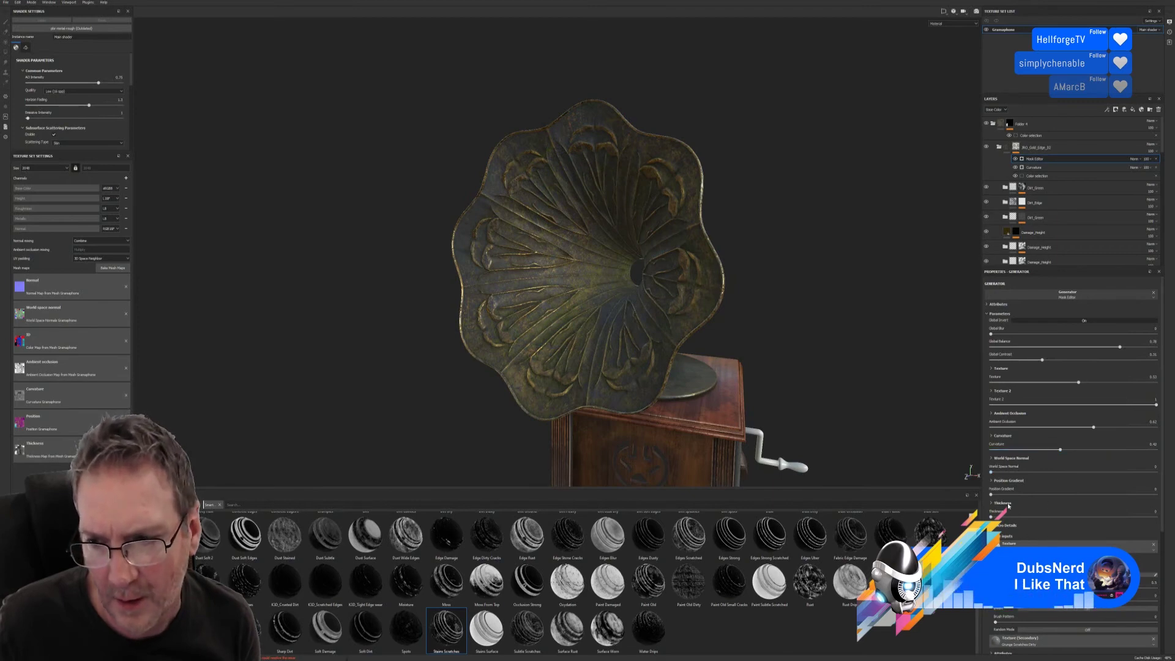
mouse_move(992, 472)
left_mouse_down()
mouse_move(1077, 475)
mouse_move(992, 488)
mouse_move(1154, 495)
mouse_move(993, 496)
left_mouse_up()
left_click_drag(722, 367, 636, 294, "alt")
scroll(637, 294, "up", 2)
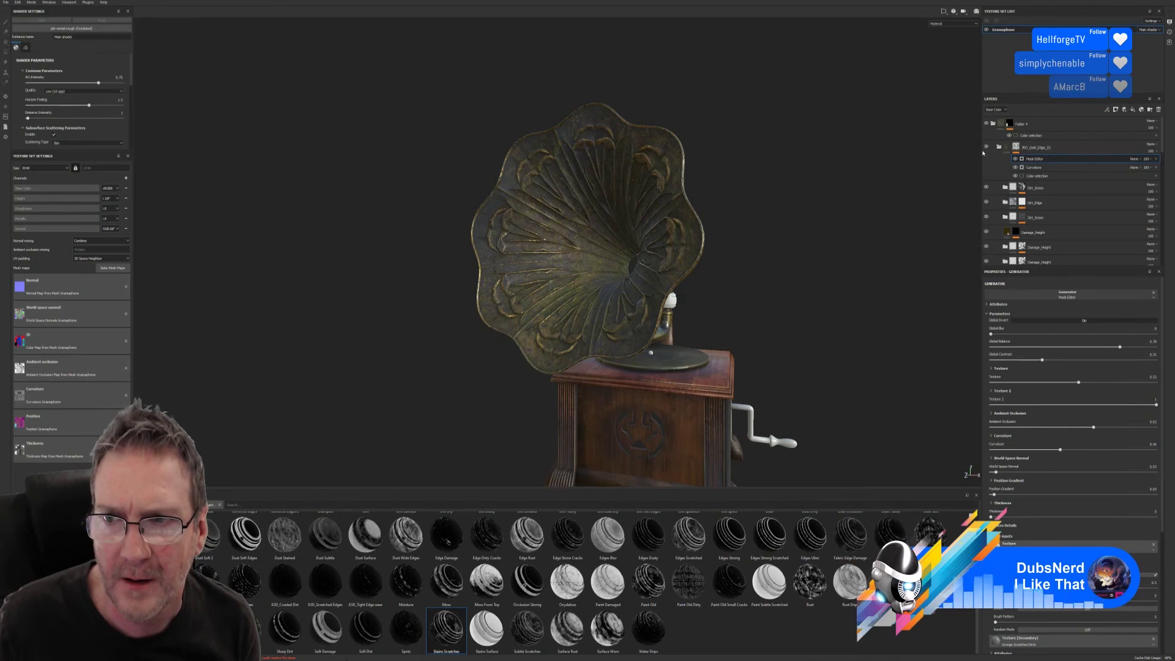
left_click(987, 148)
left_click(986, 148)
left_click(1077, 149)
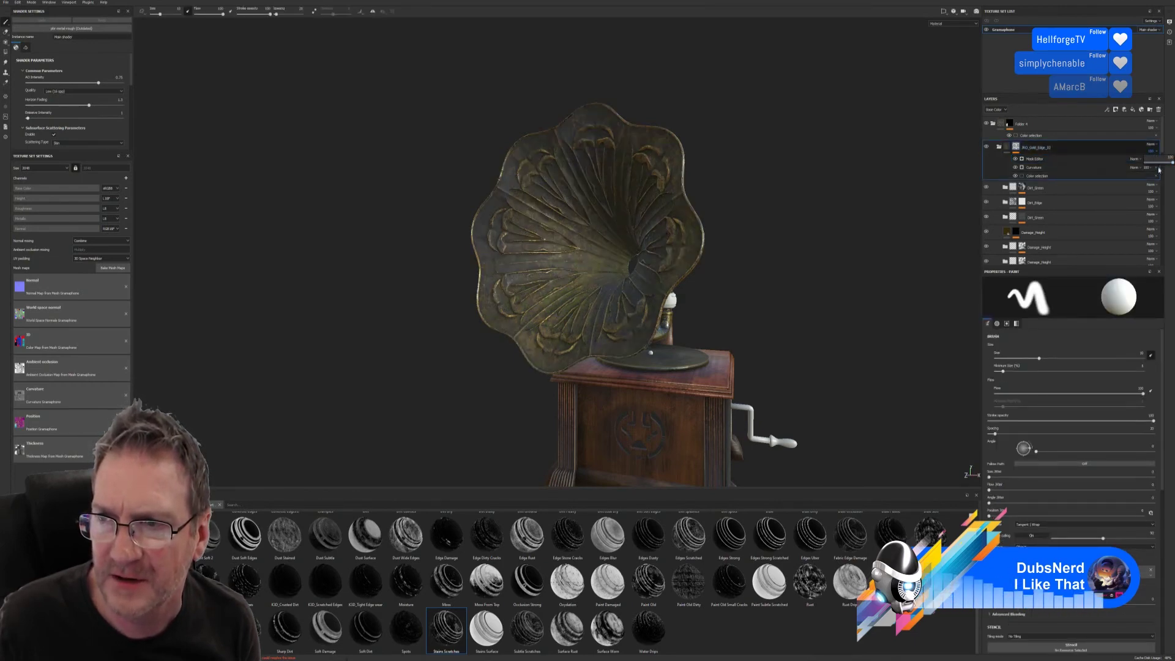
left_click_drag(1172, 164, 1172, 164)
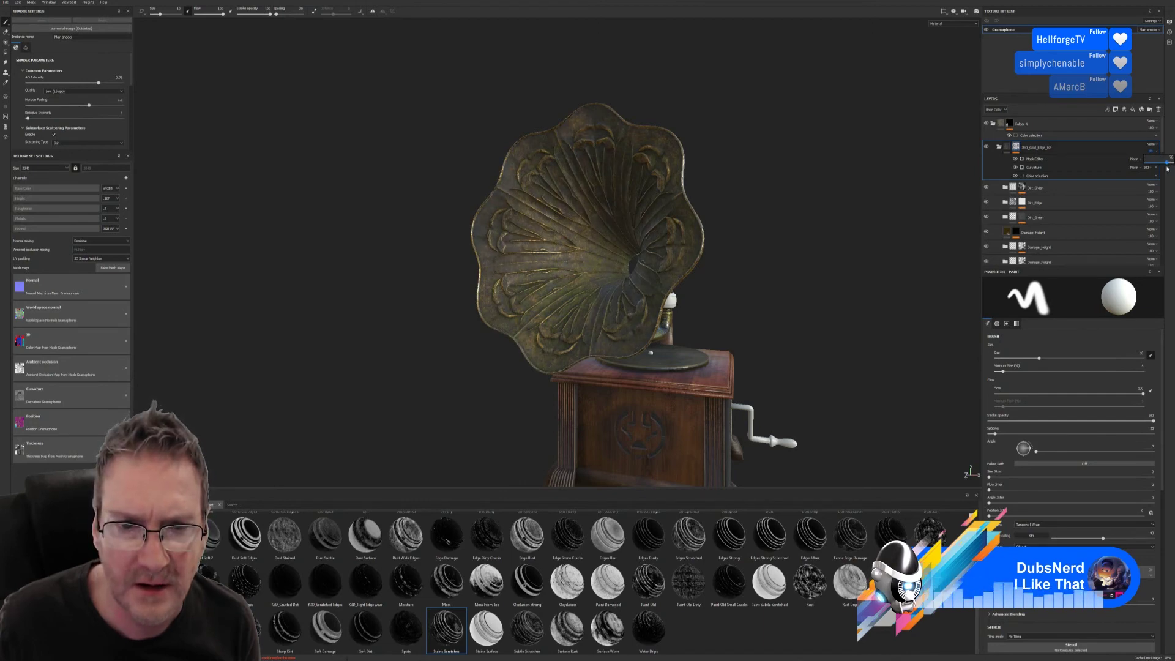
left_click_drag(804, 214, 748, 322, "alt")
scroll(616, 275, "up", 5)
right_click_drag(748, 322, 539, 312, "alt")
left_click_drag(540, 313, 416, 321, "alt")
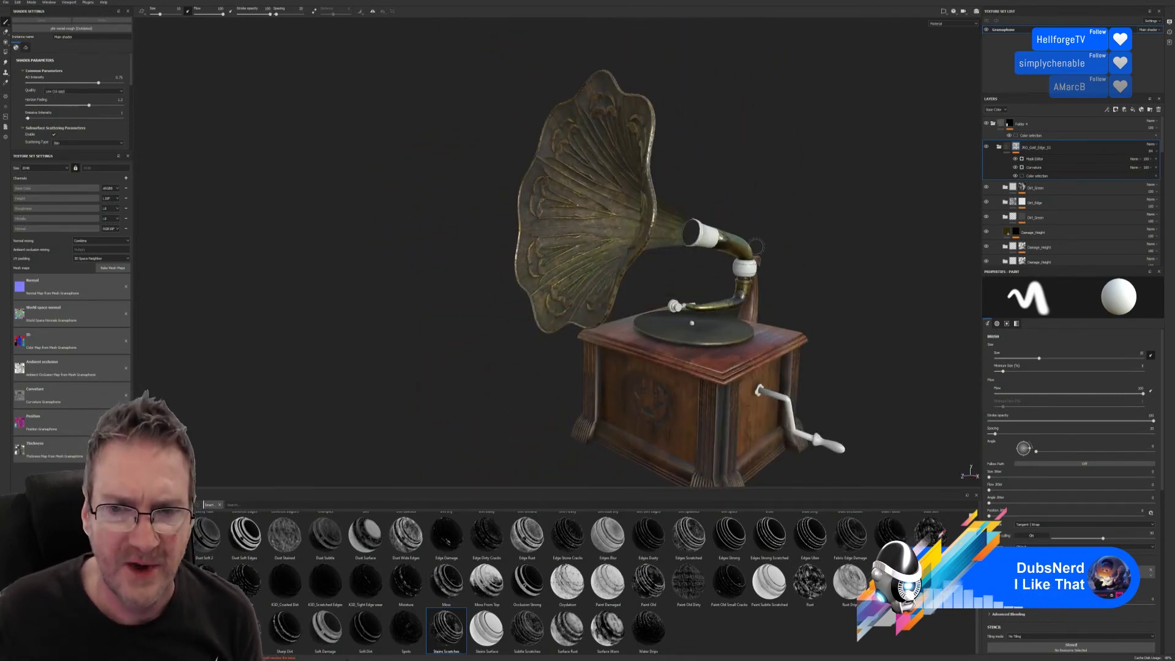
mouse_move(756, 246)
left_mouse_down("alt")
mouse_move(632, 263)
mouse_move(777, 236)
mouse_move(598, 254)
mouse_move(580, 230)
mouse_move(621, 262)
mouse_move(651, 227)
left_mouse_up("alt")
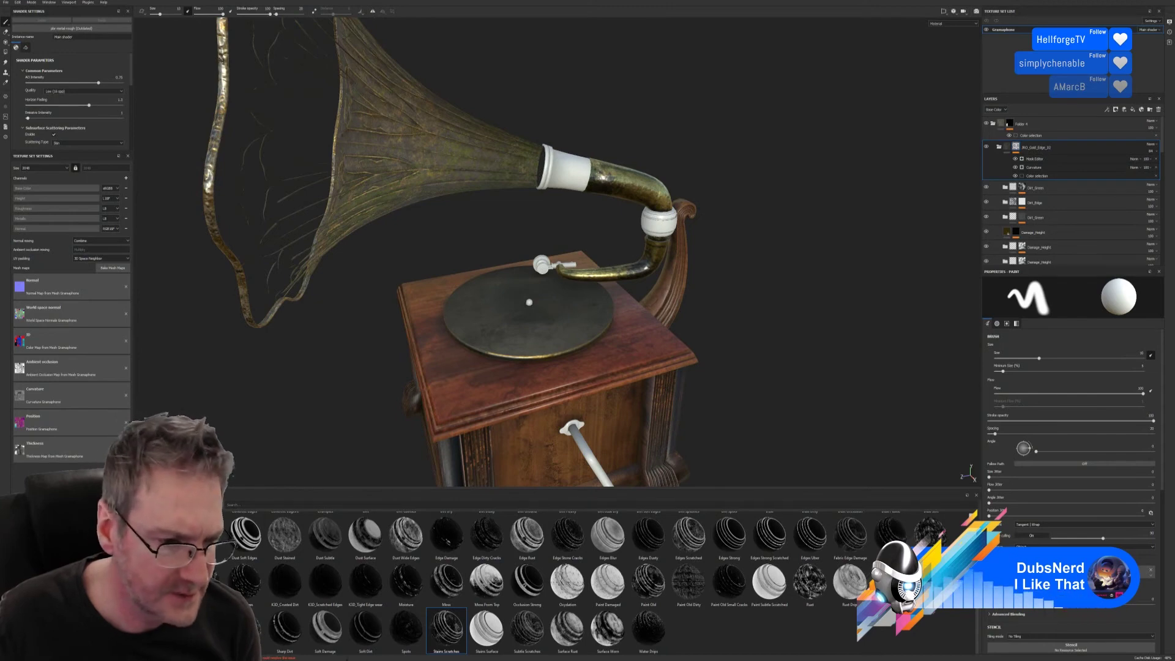
Step: Save the project and apply the gold-edge smart material to the whole gramophone
left_click(153, 539)
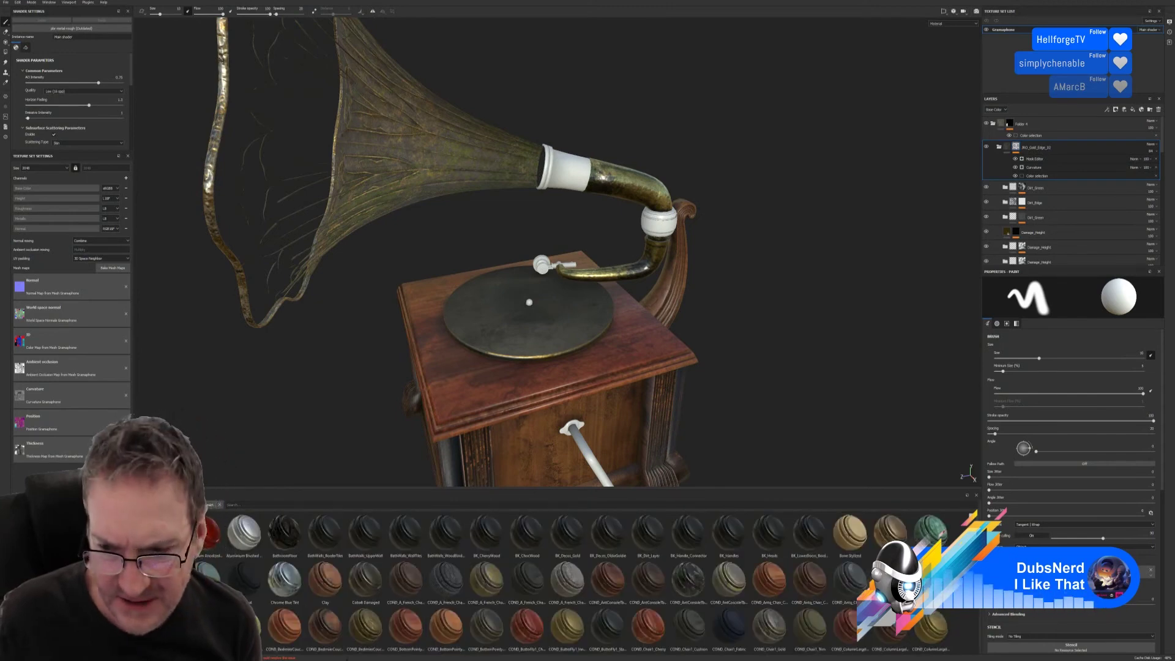
scroll(593, 581, "down", 1)
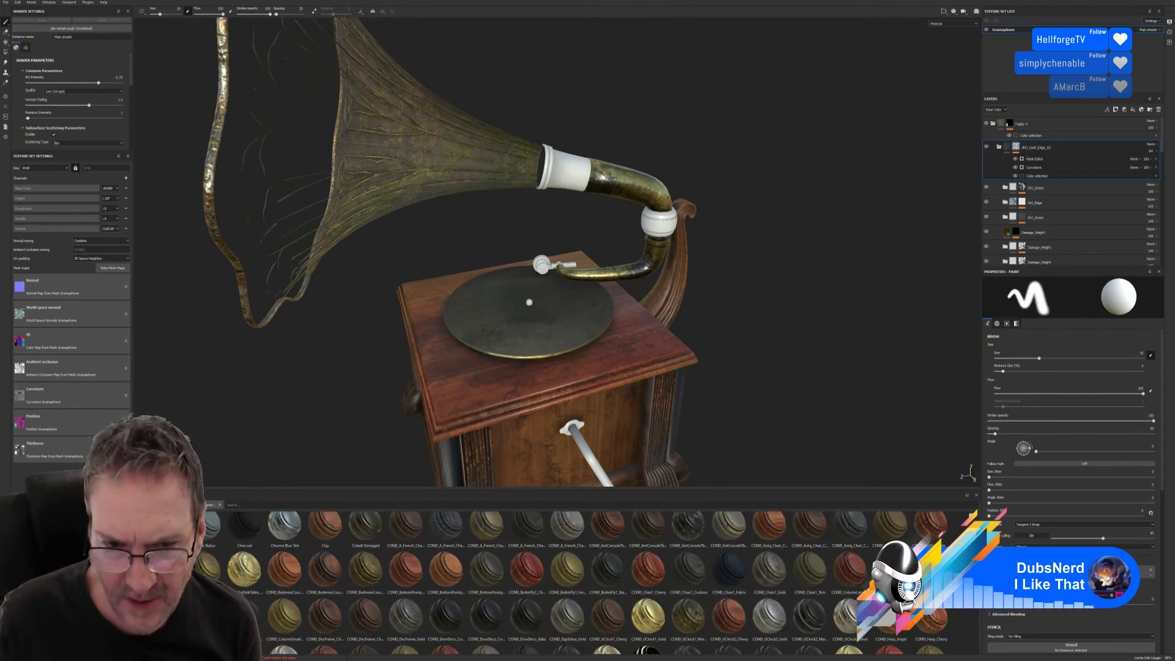
scroll(592, 581, "down", 2)
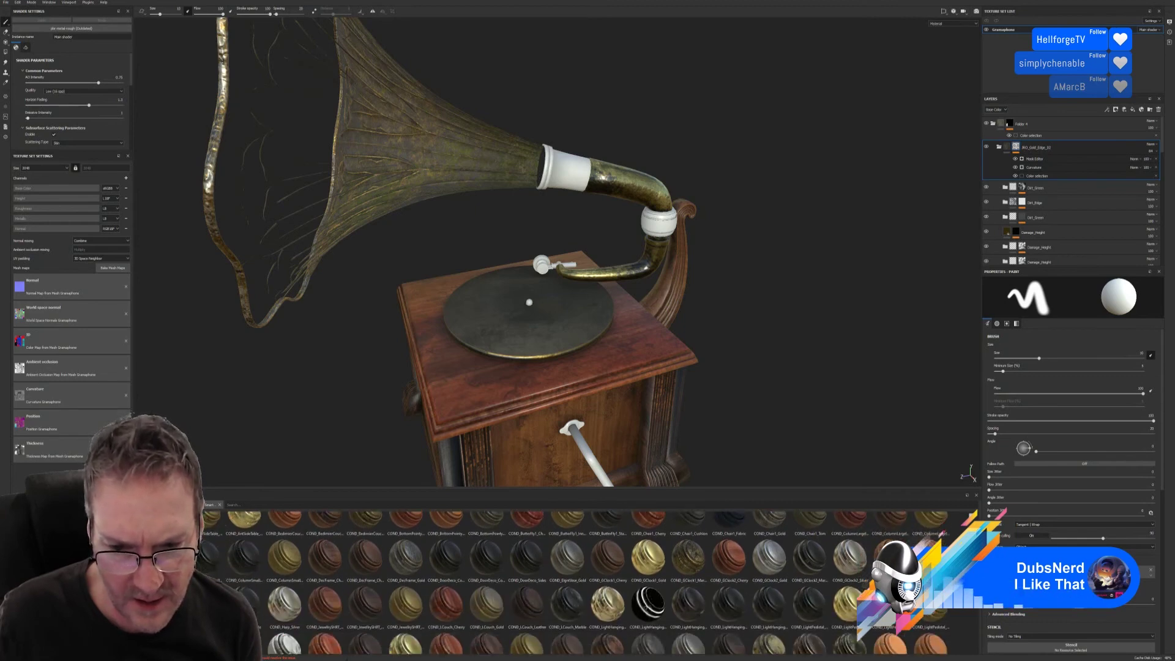
scroll(592, 582, "down", 2)
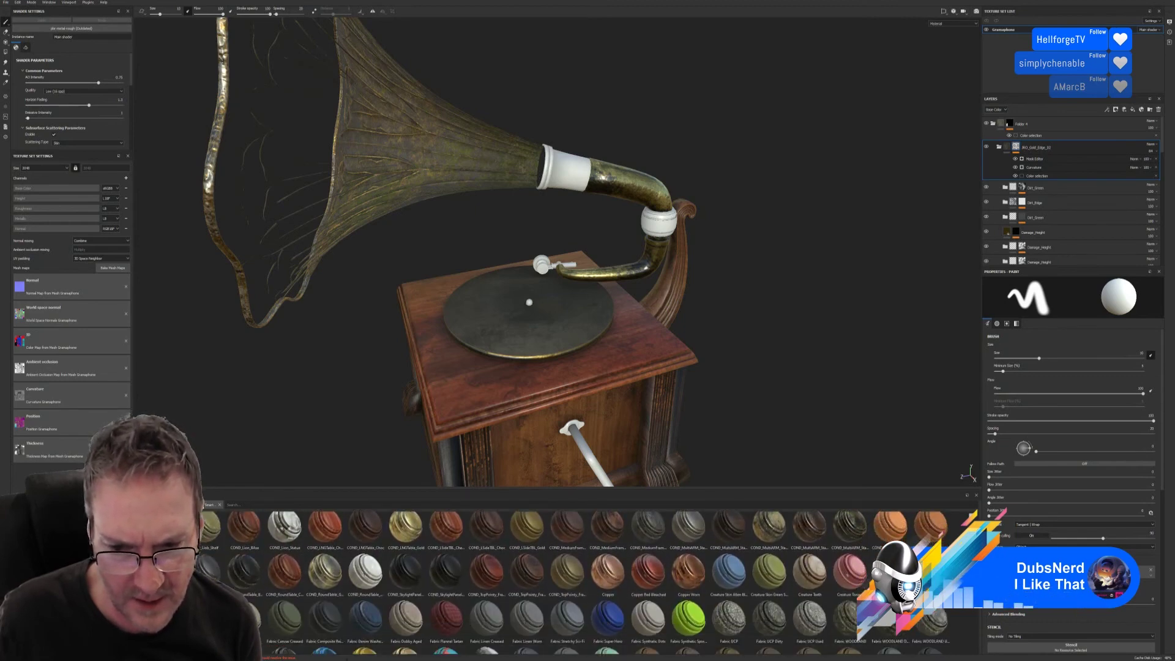
scroll(592, 581, "down", 2)
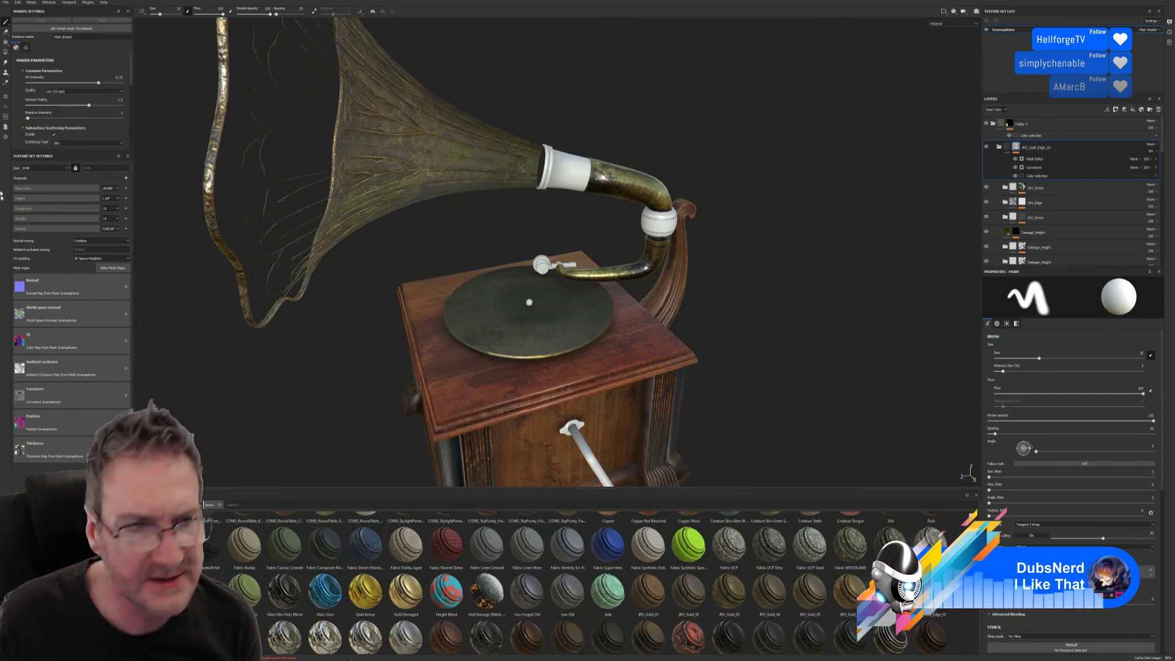
left_click(5, 2)
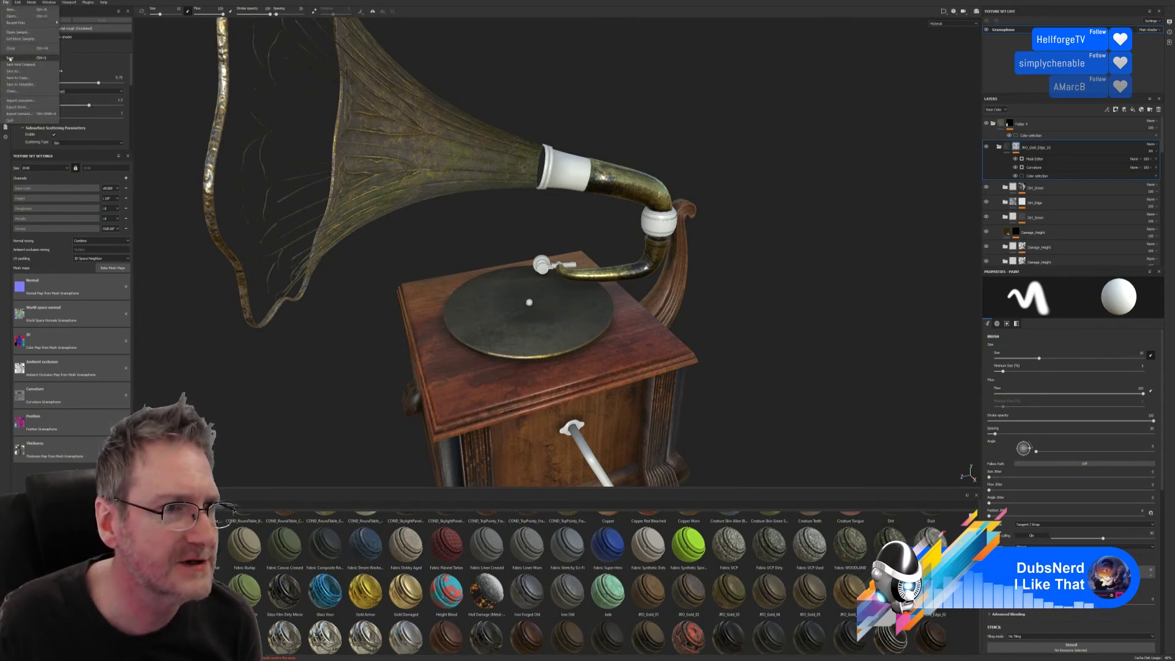
left_click(25, 57)
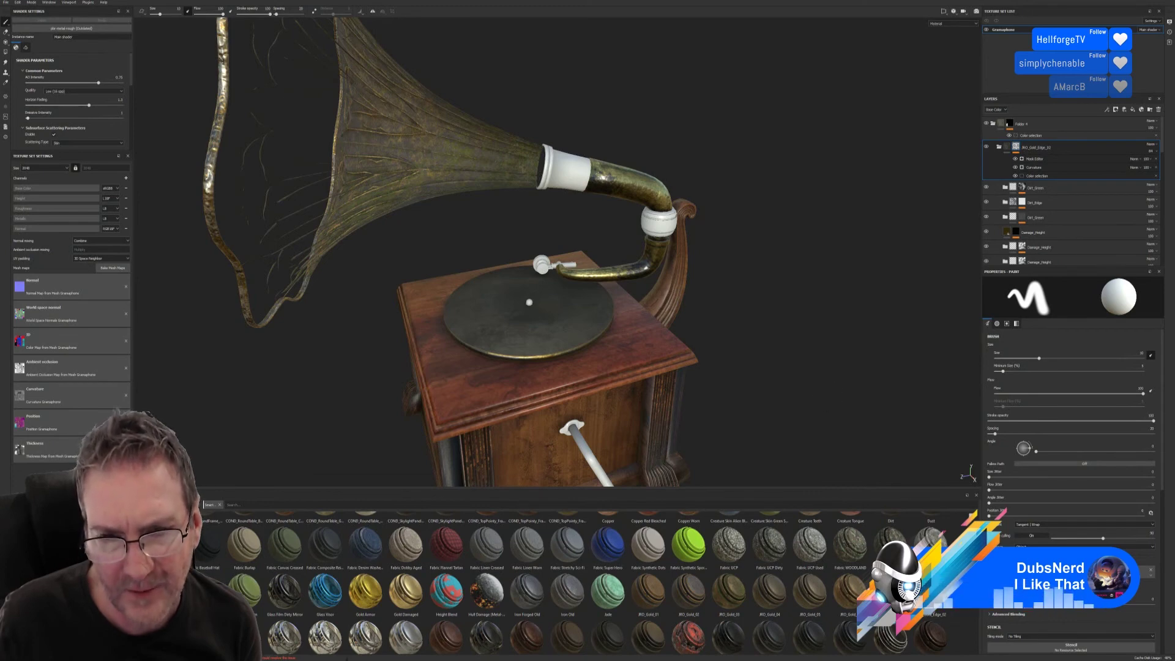
left_click_drag(851, 590, 575, 177)
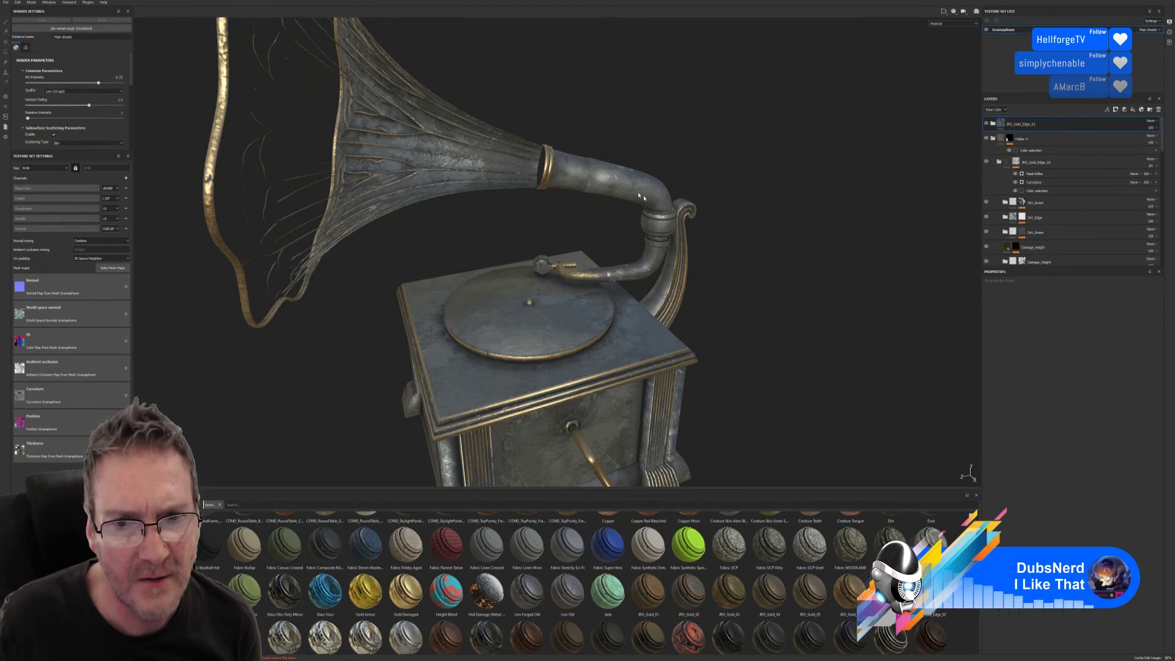
Step: Add a colour-selection mask to the gold-edge layer using the collar's ID colour
right_click(1077, 124)
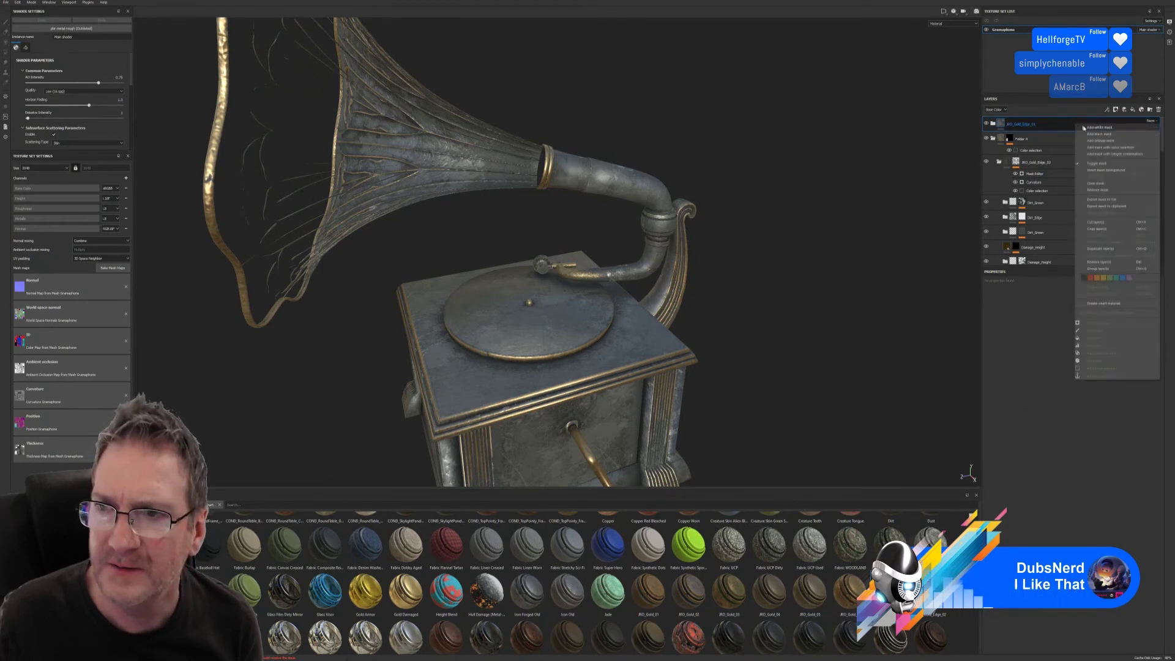
left_click(1125, 147)
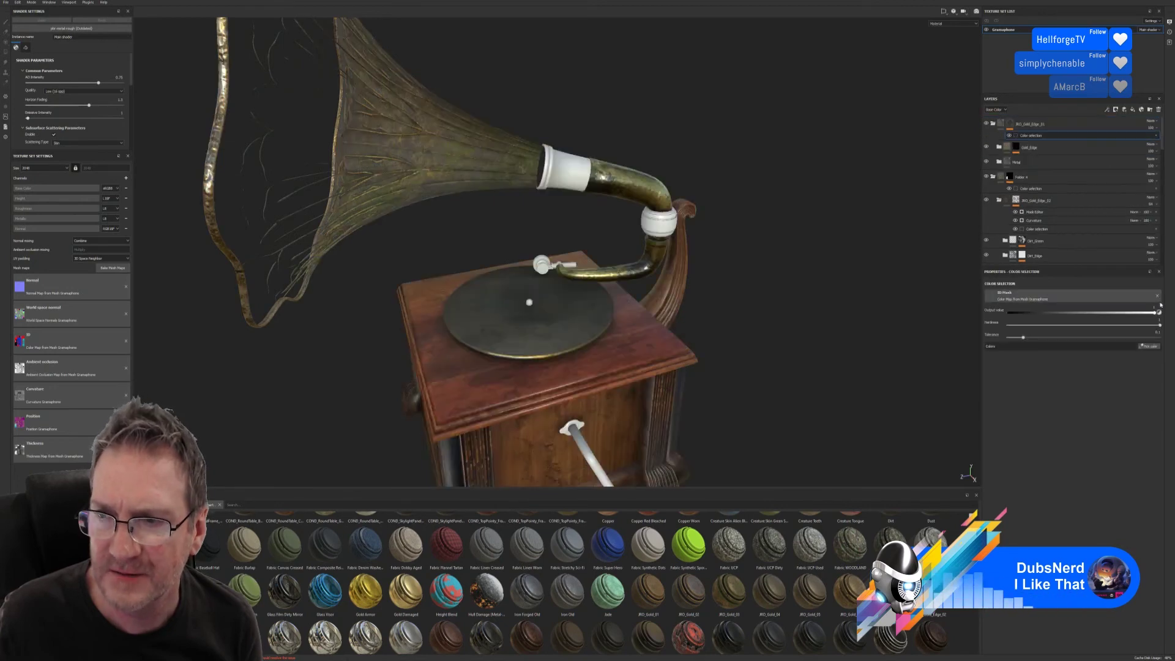
left_click(566, 157)
left_click_drag(805, 284, 584, 325, "alt")
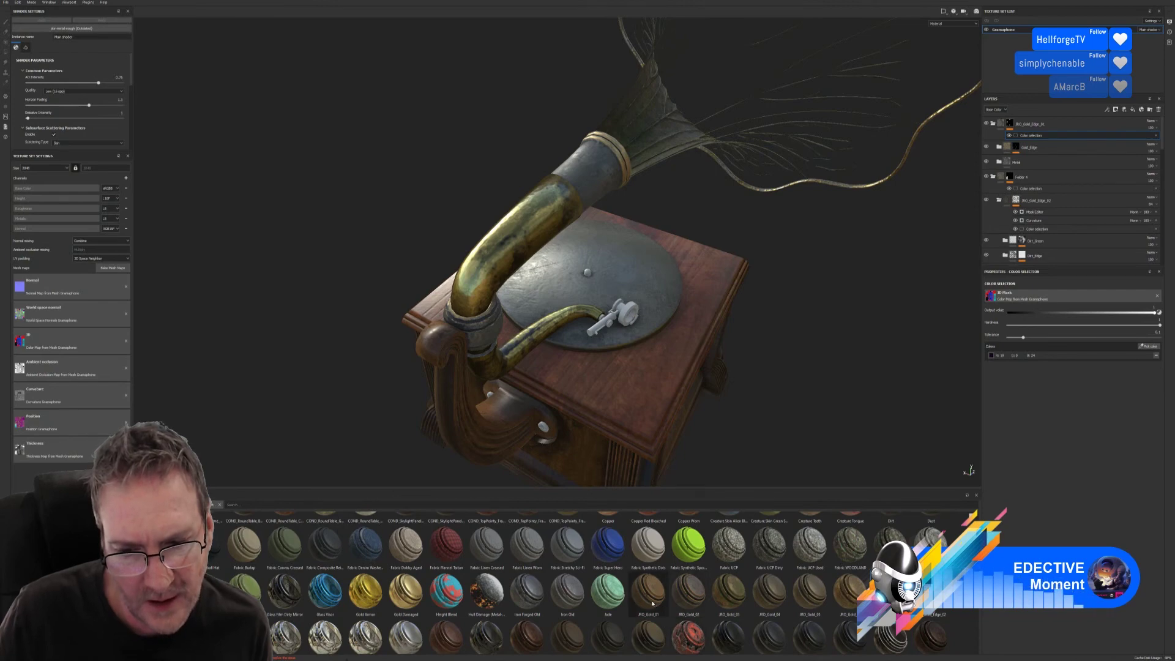
Step: Apply the JRO_Gold_02 smart material and mask it to the tonearm's dark-red ID colour
mouse_move(652, 603)
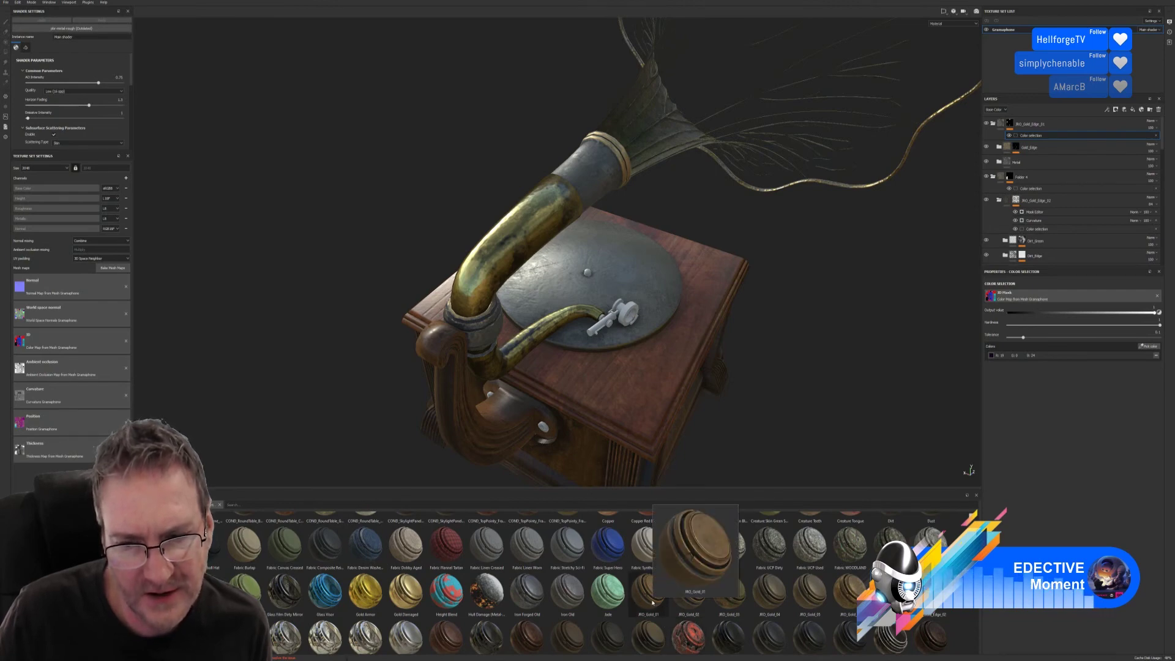
left_click_drag(677, 604, 629, 345)
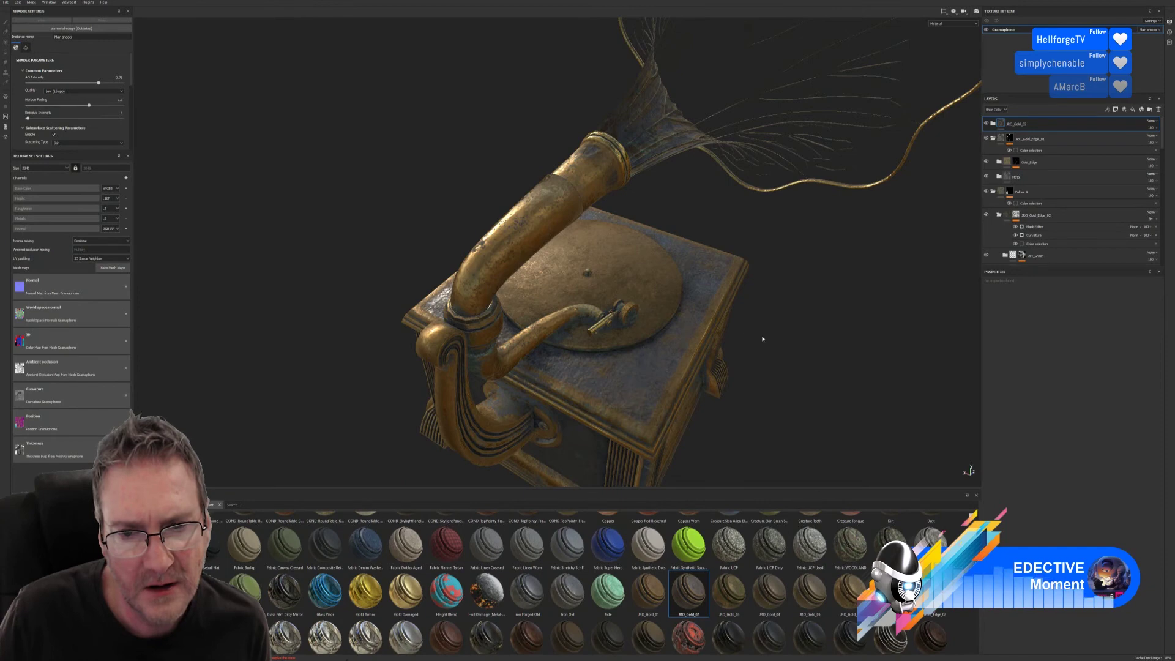
right_click(1034, 125)
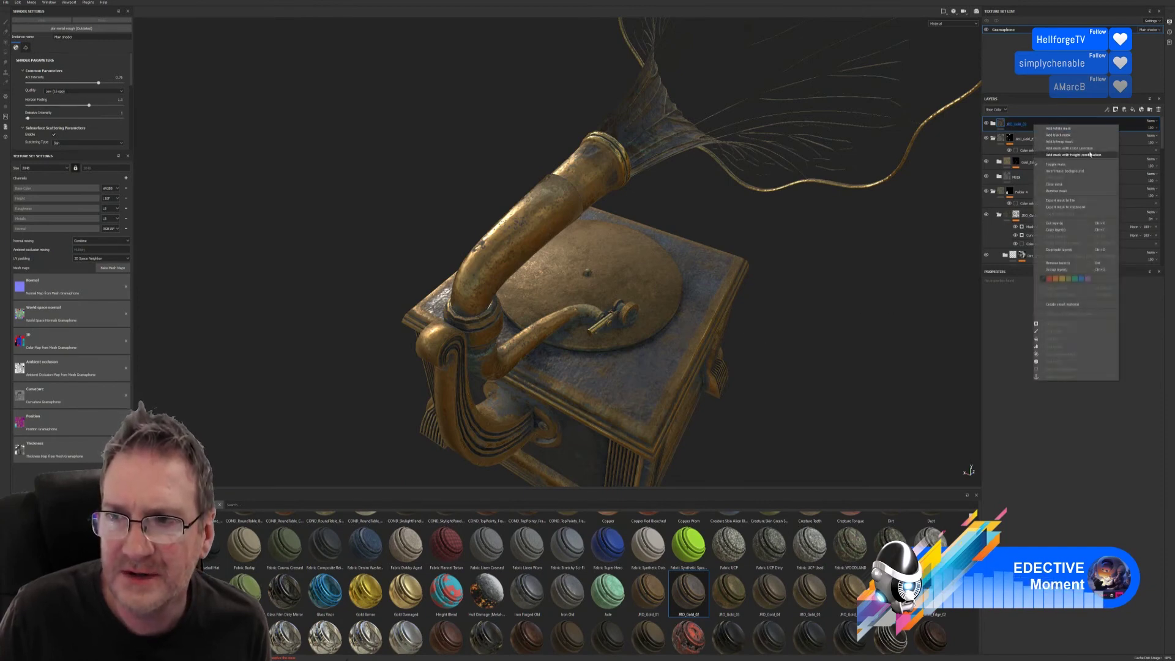
left_click(1077, 148)
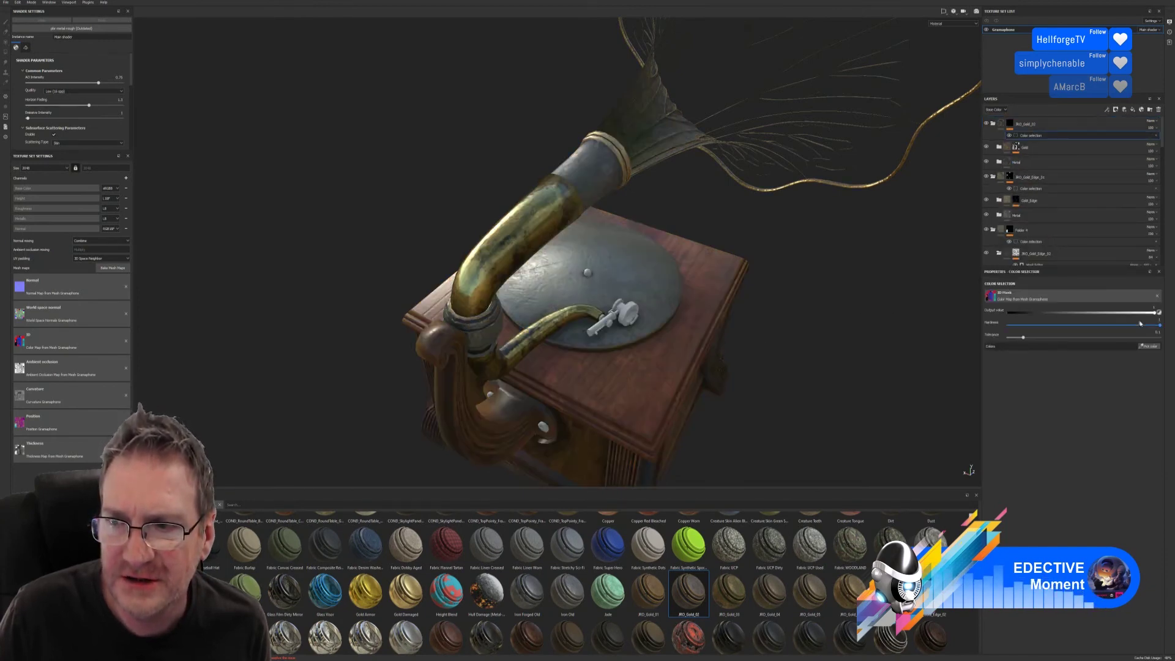
left_click(1151, 347)
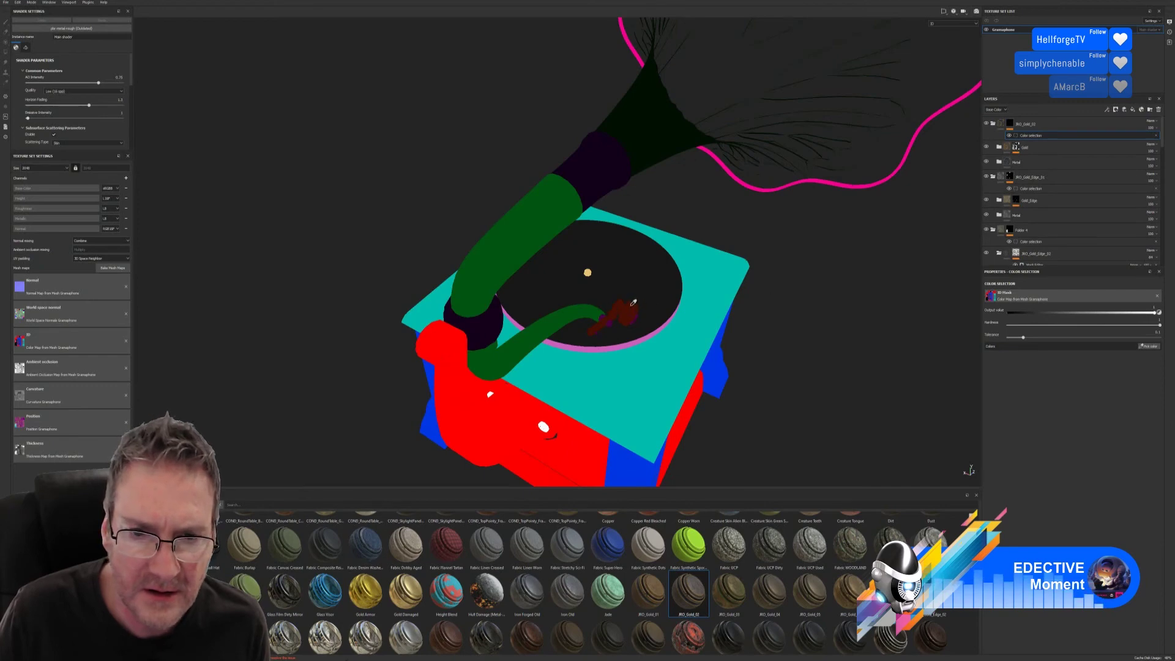
left_click(632, 305)
scroll(766, 386, "up", 3)
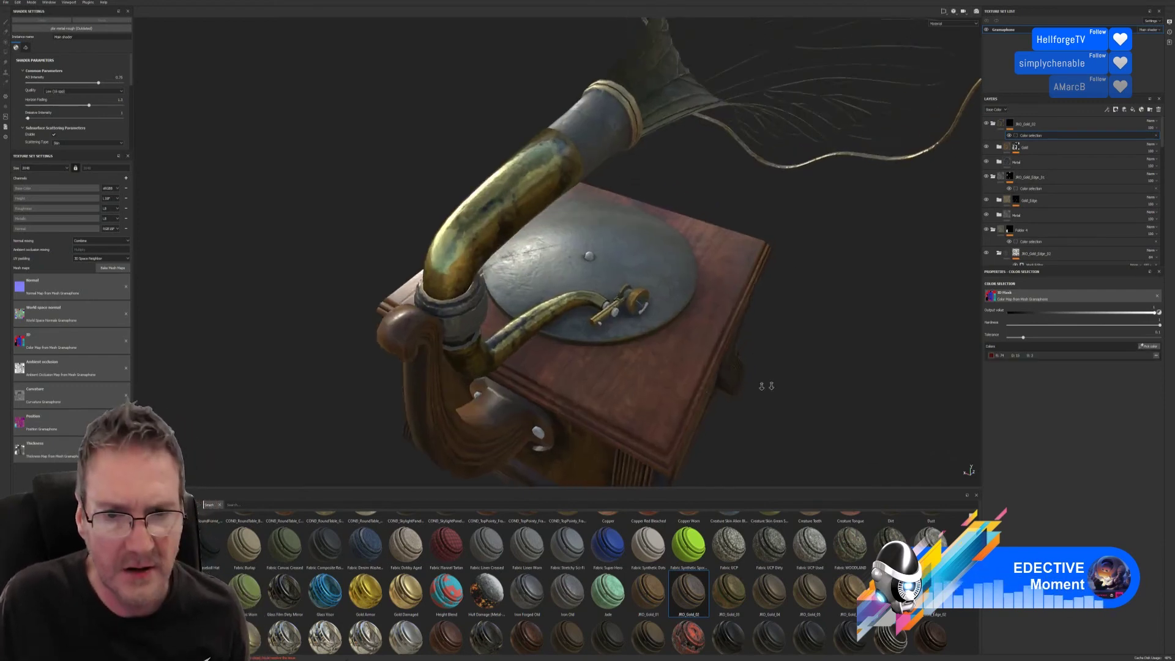
left_click_drag(766, 387, 622, 254, "alt")
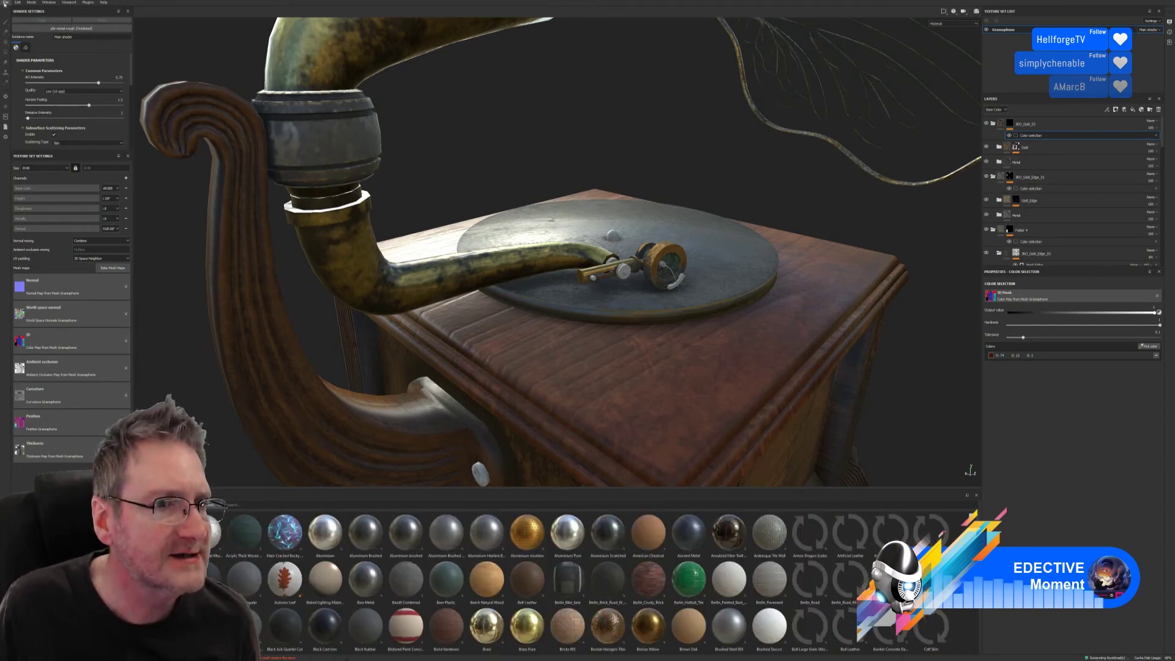
Step: Save the project and browse the shelf's materials for a metal fill
left_click(6, 3)
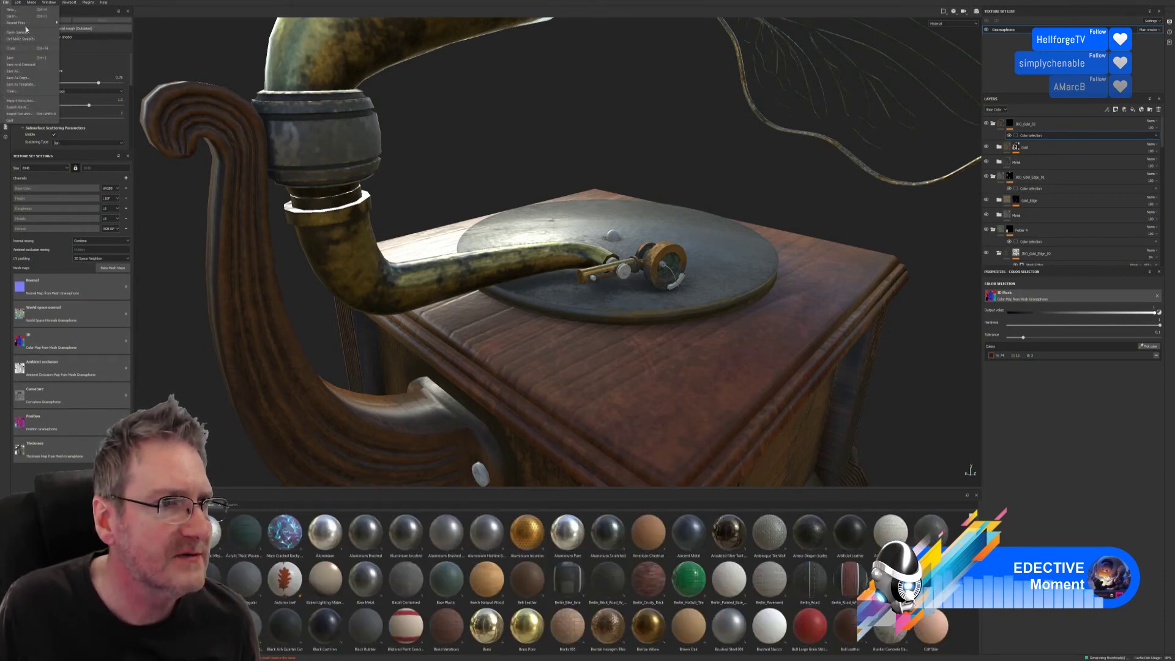
left_click(28, 62)
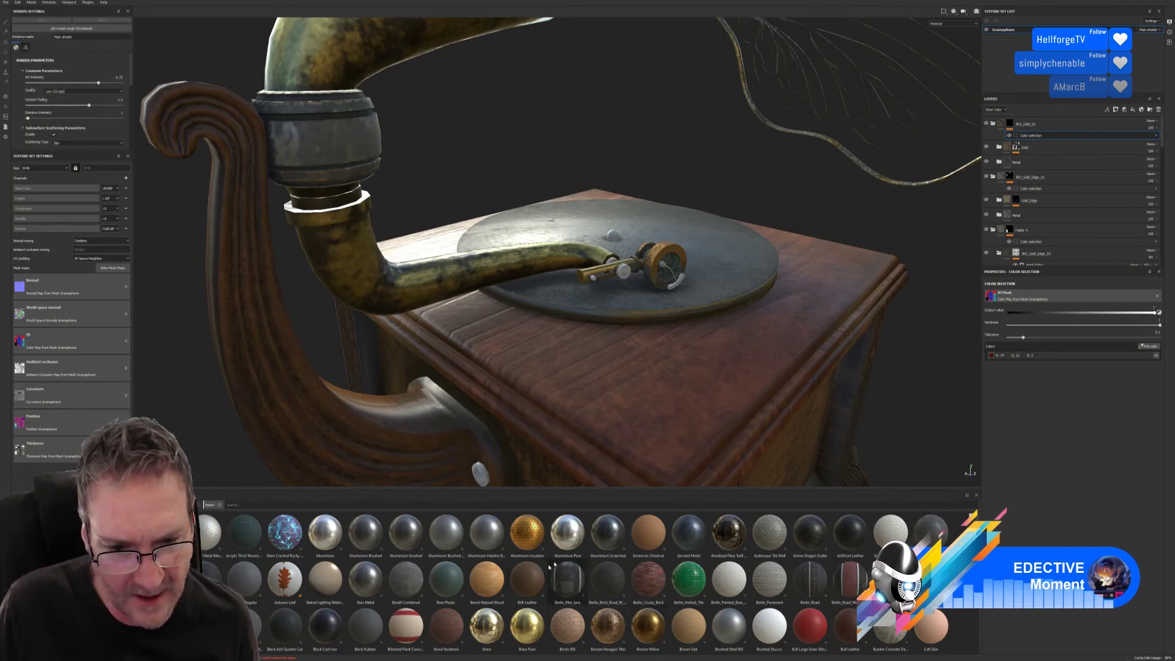
mouse_move(651, 631)
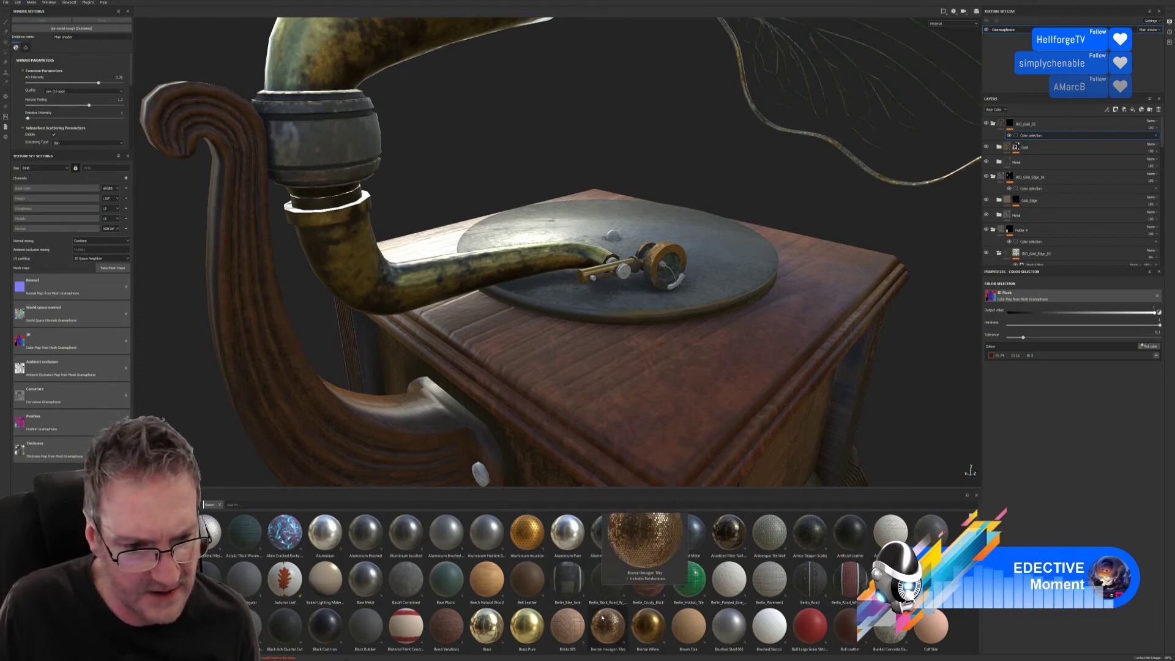
scroll(704, 581, "down", 3)
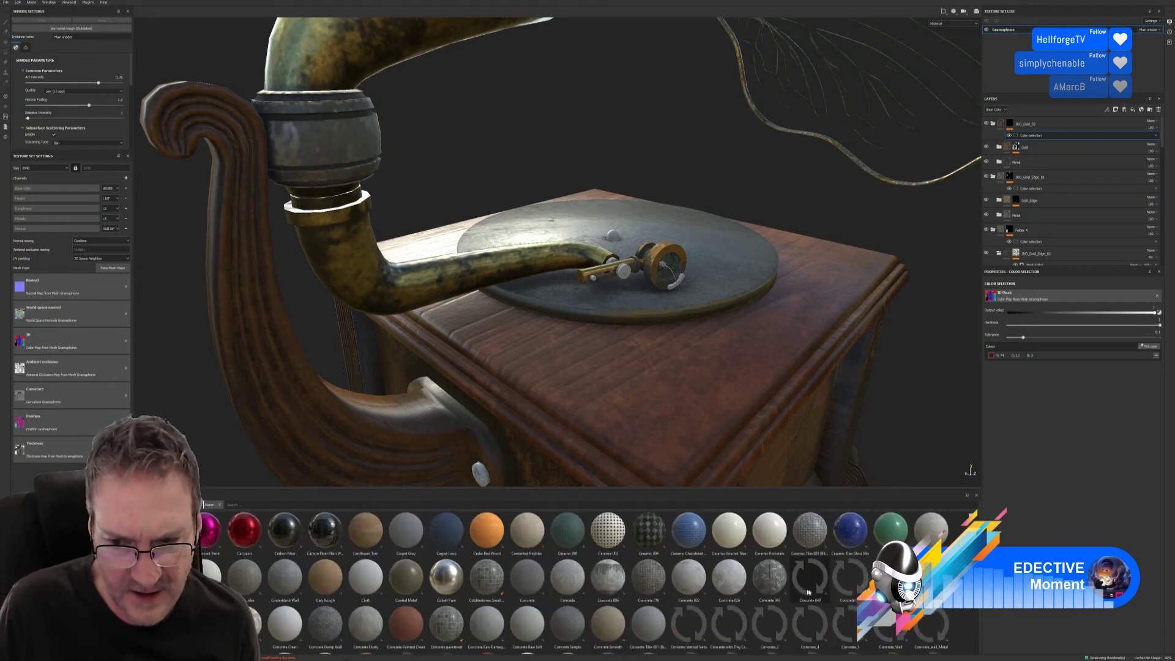
scroll(847, 599, "down", 3)
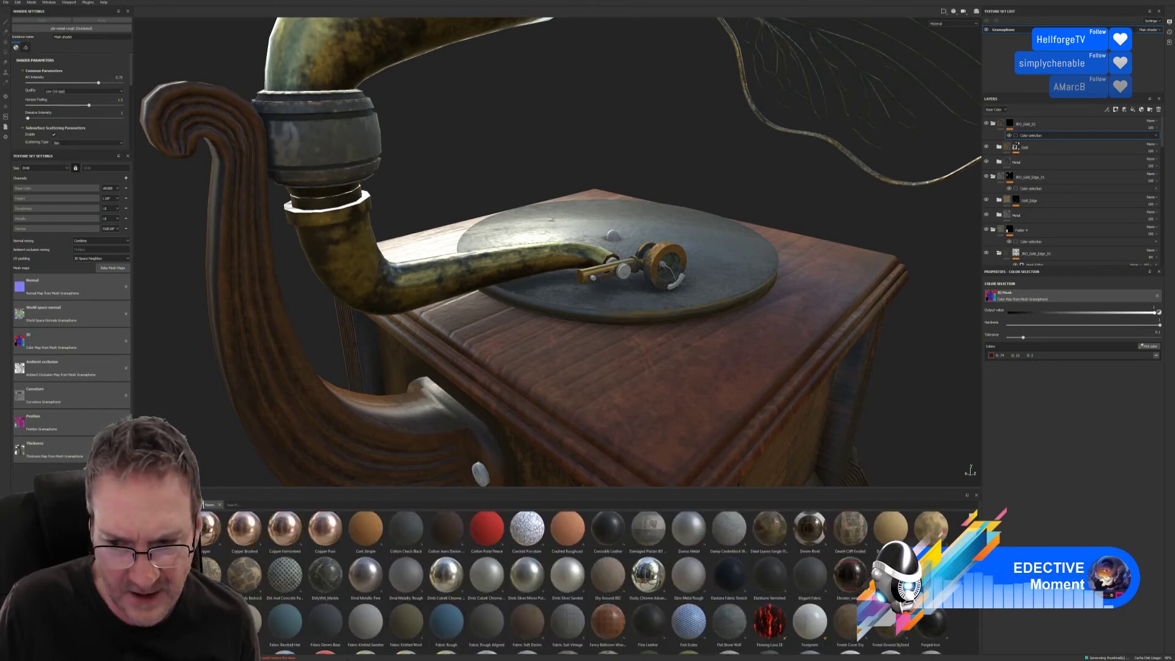
scroll(588, 581, "down", 3)
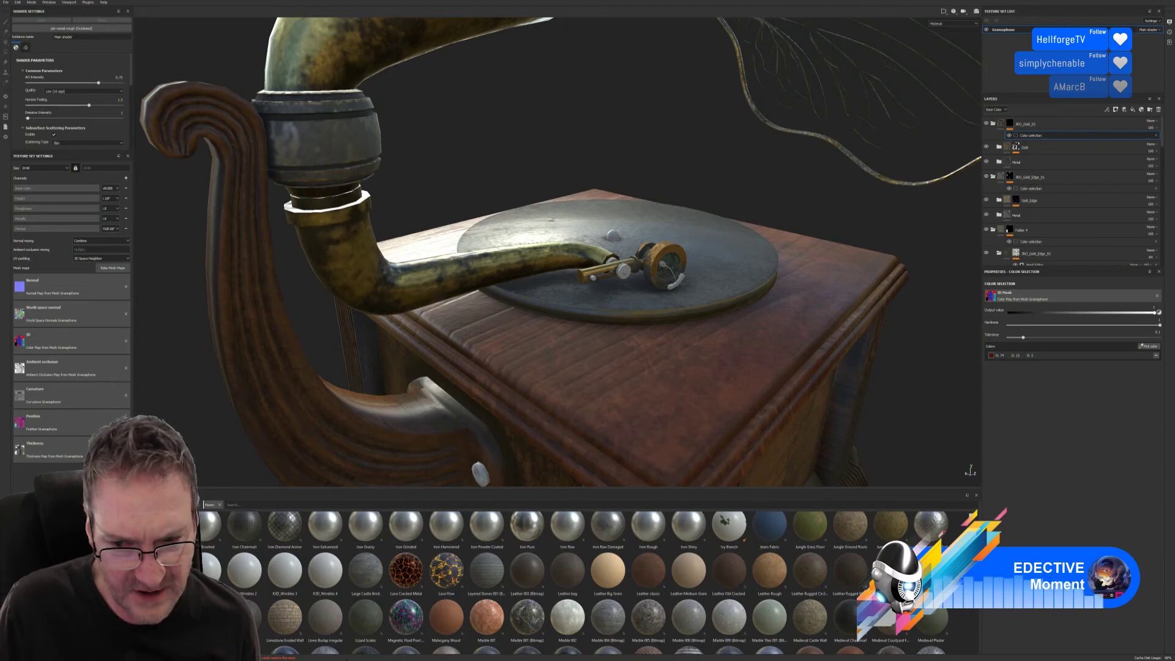
mouse_move(713, 530)
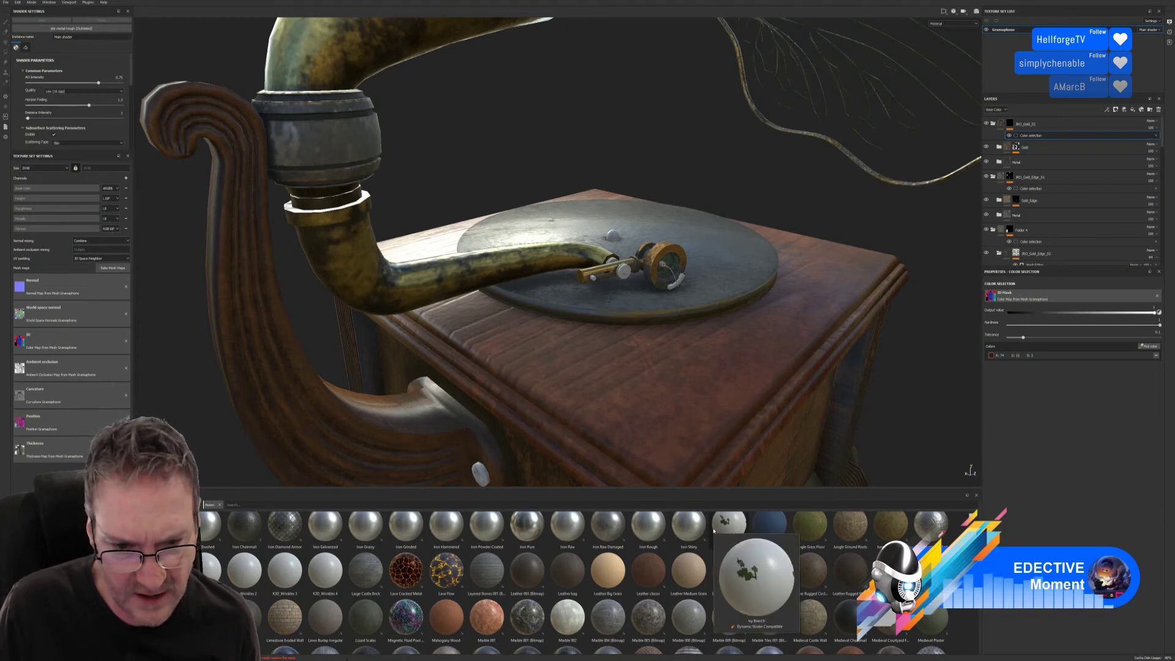
mouse_move(648, 534)
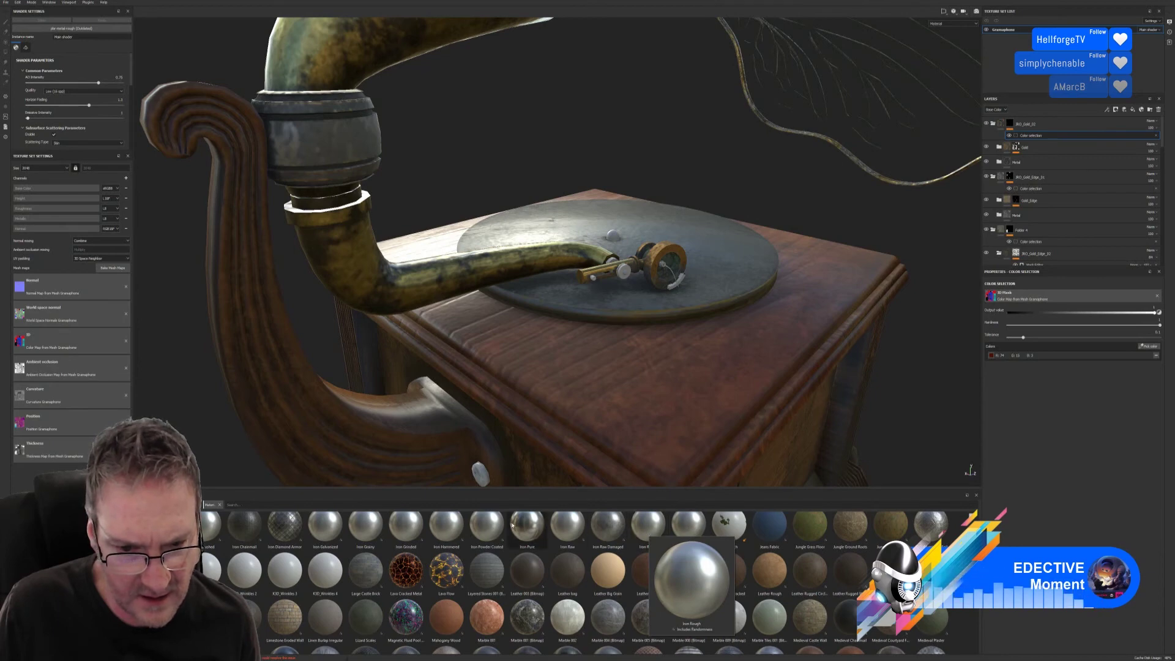
mouse_move(527, 527)
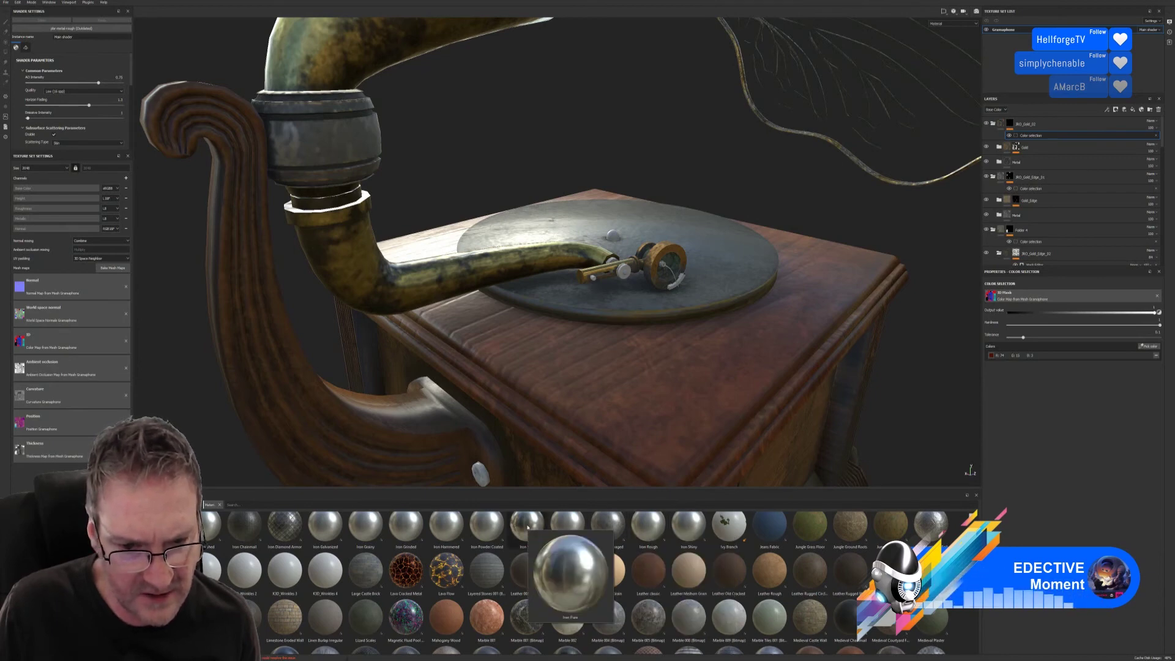
mouse_move(457, 529)
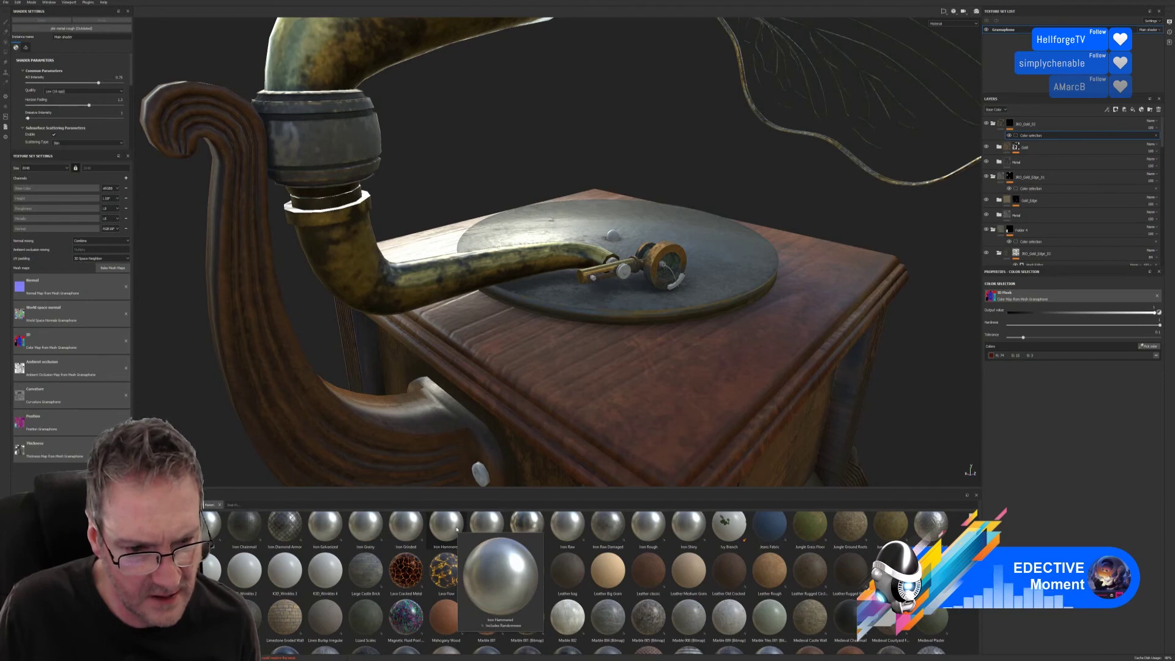
mouse_move(205, 525)
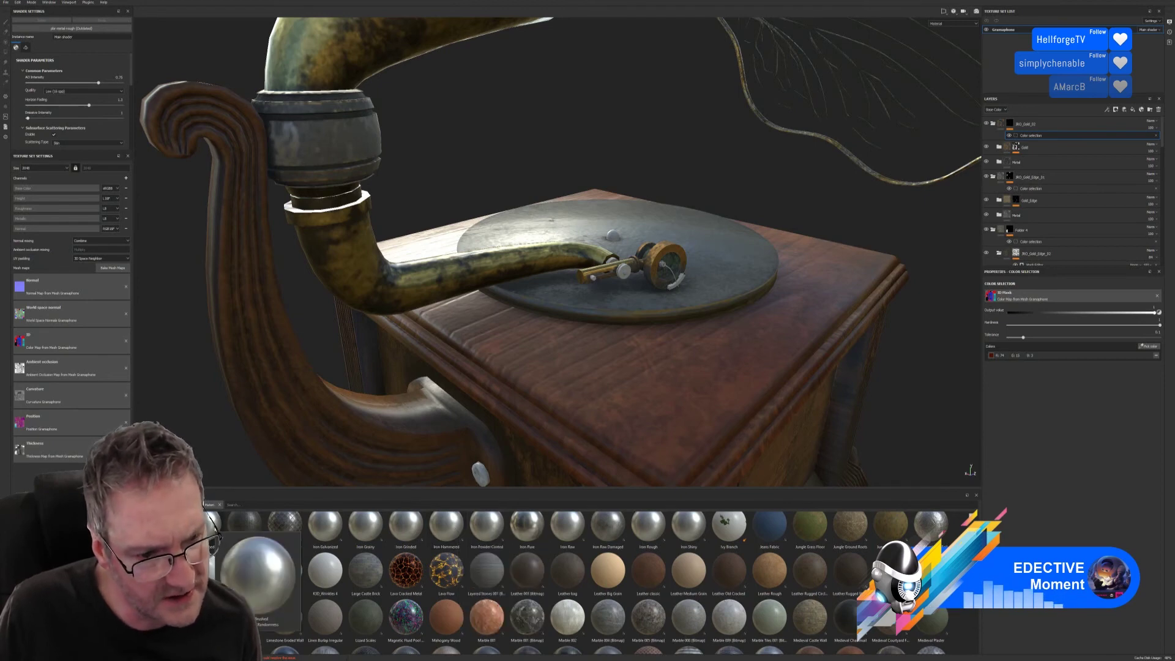
mouse_move(609, 536)
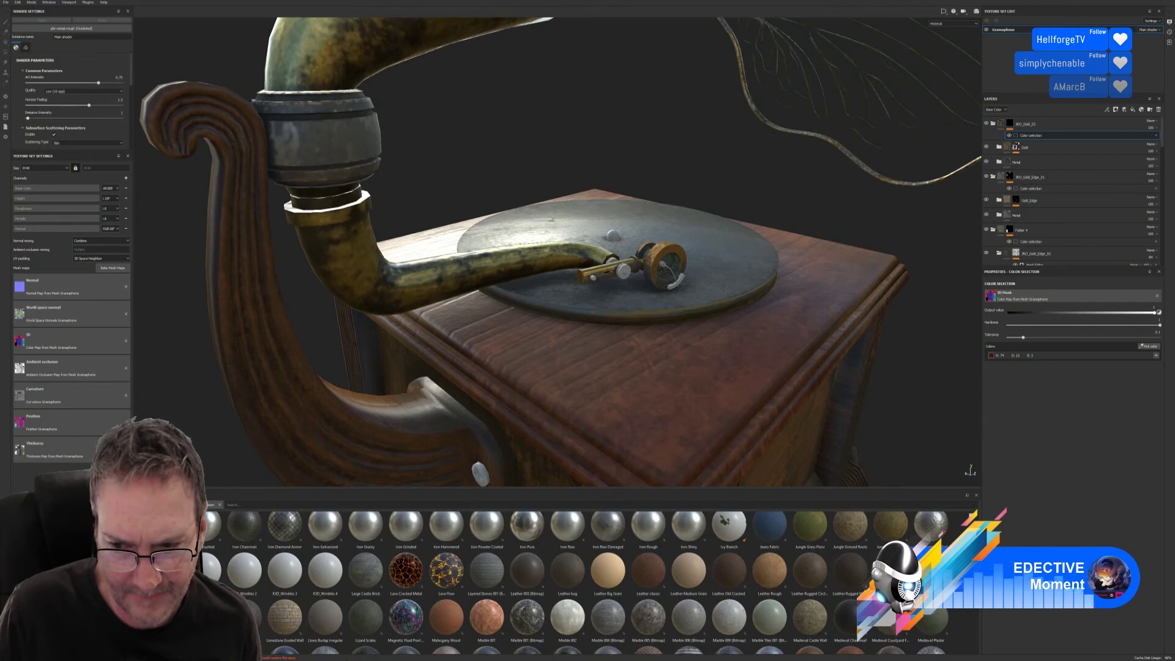
scroll(592, 581, "up", 3)
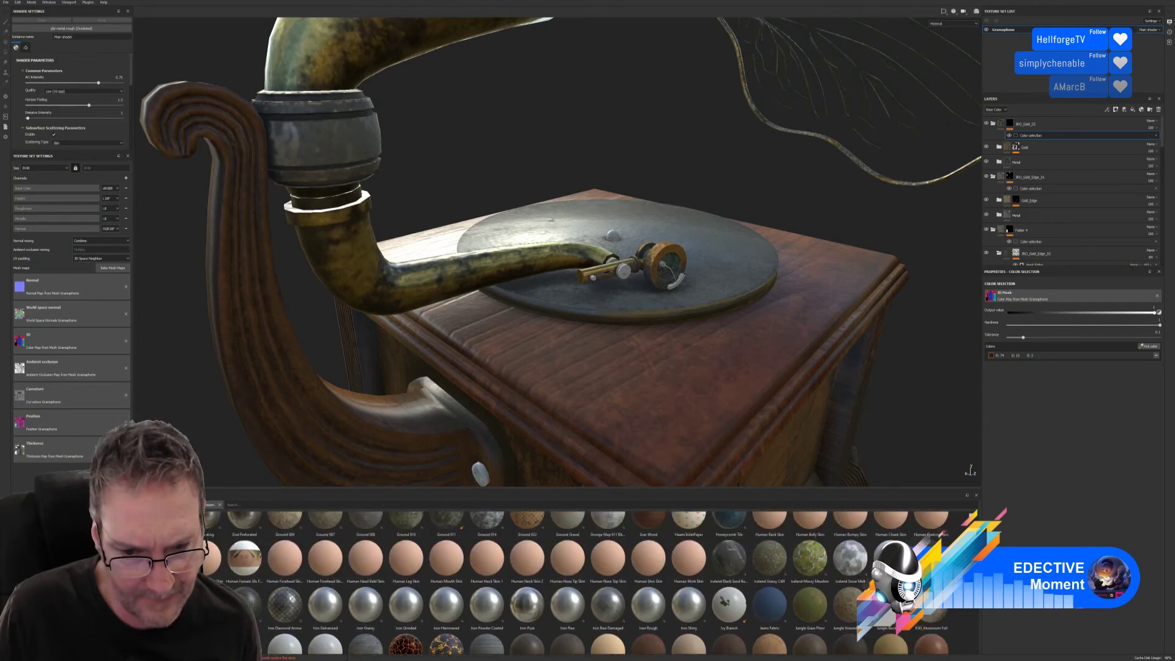
scroll(592, 582, "down", 10)
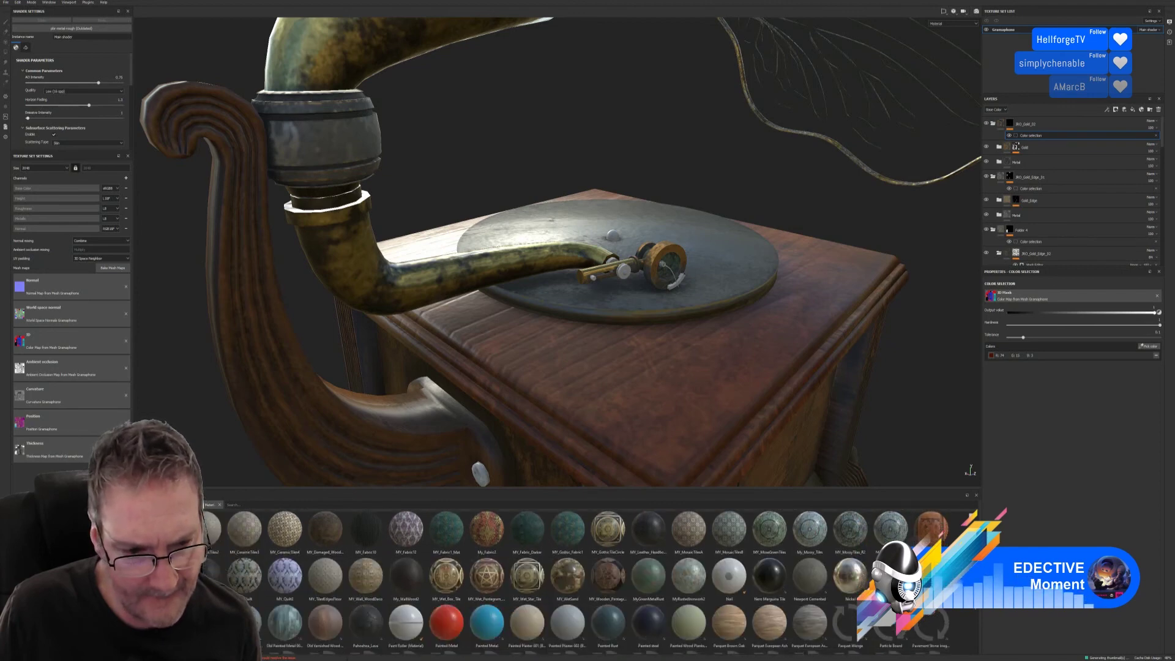
scroll(975, 613, "down", 3)
scroll(974, 612, "up", 3)
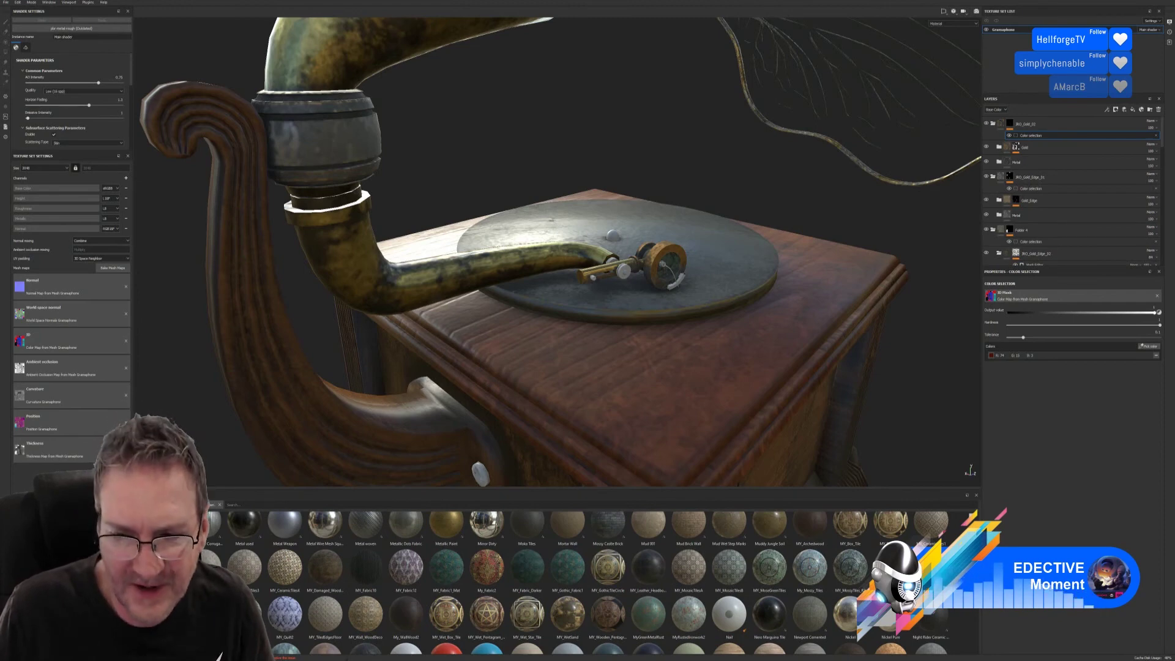
scroll(960, 619, "down", 5)
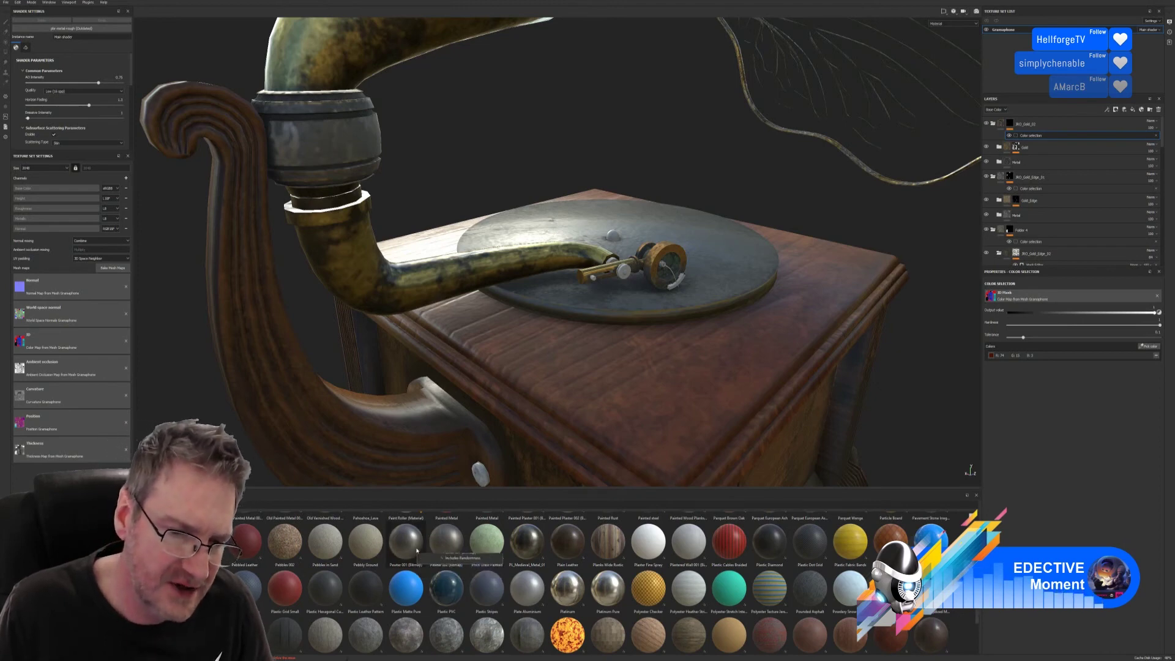
Step: Try and undo Silver Pure and Titanium Pure fills, then apply Titanium Brushed
mouse_move(417, 550)
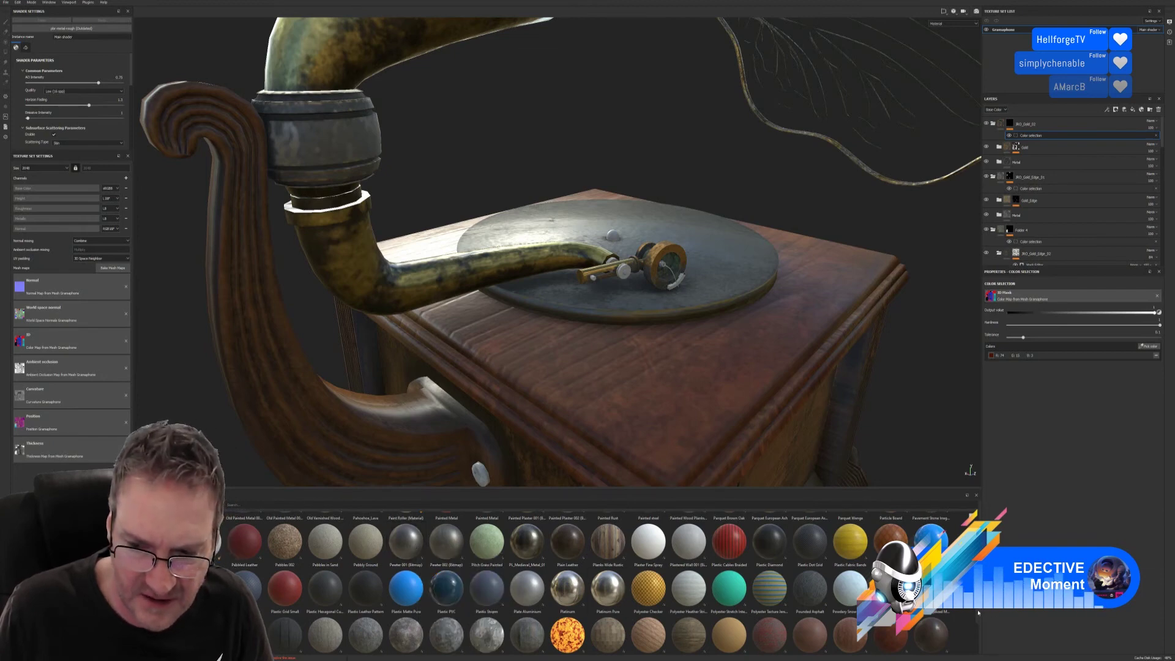
scroll(976, 615, "down", 3)
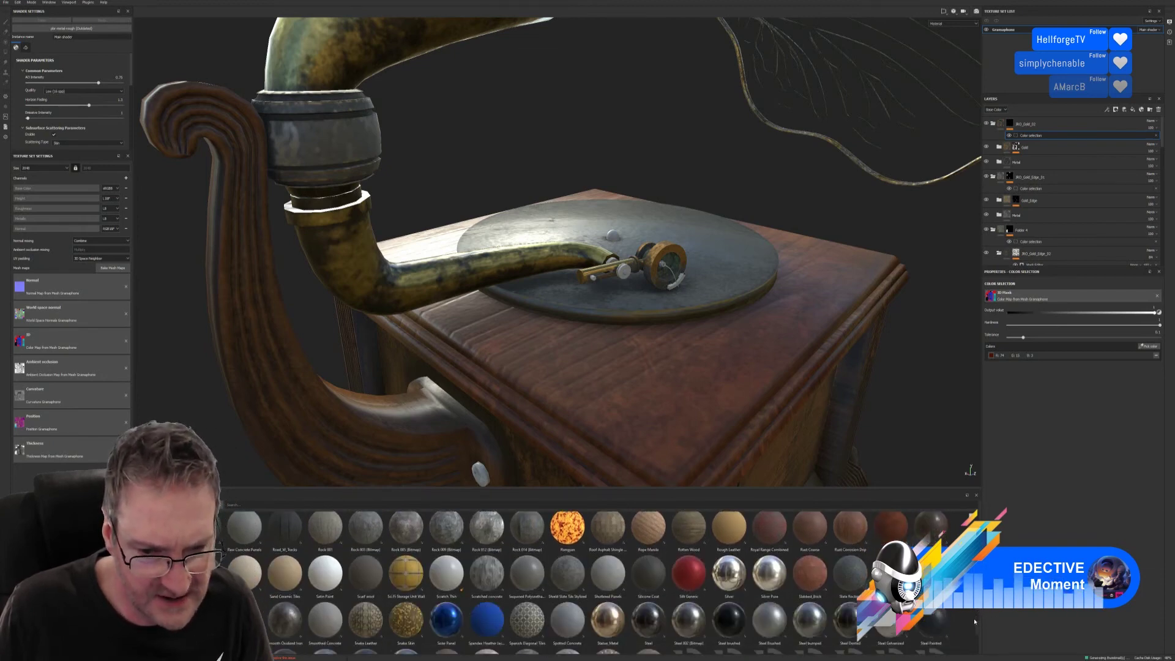
scroll(973, 622, "down", 1)
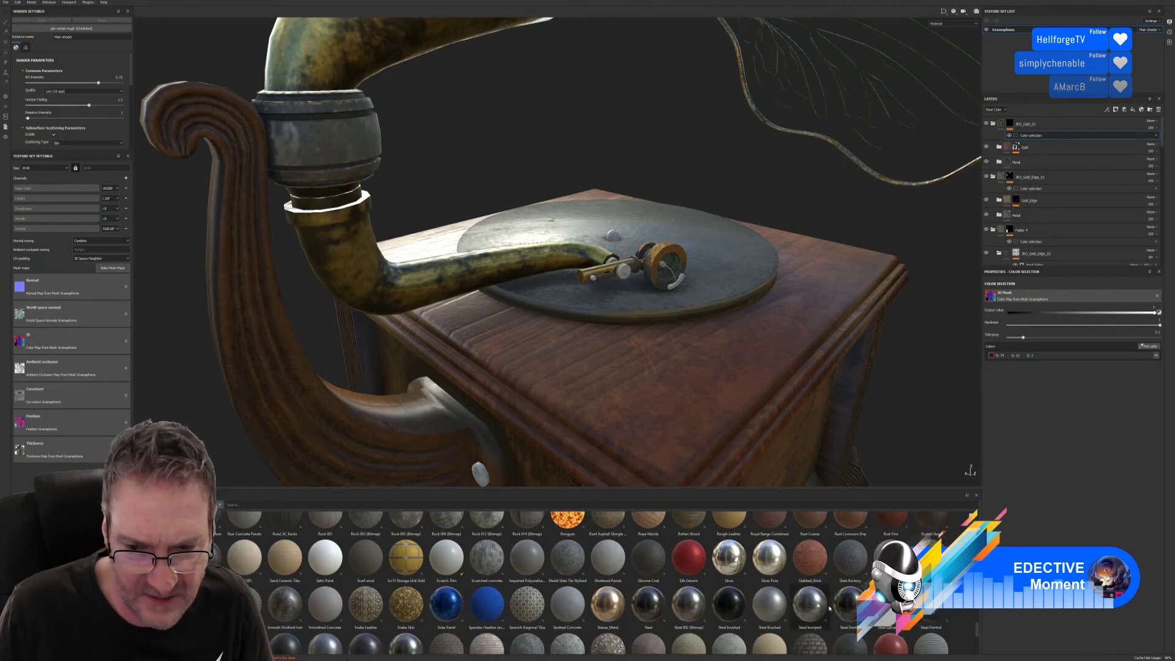
mouse_move(771, 565)
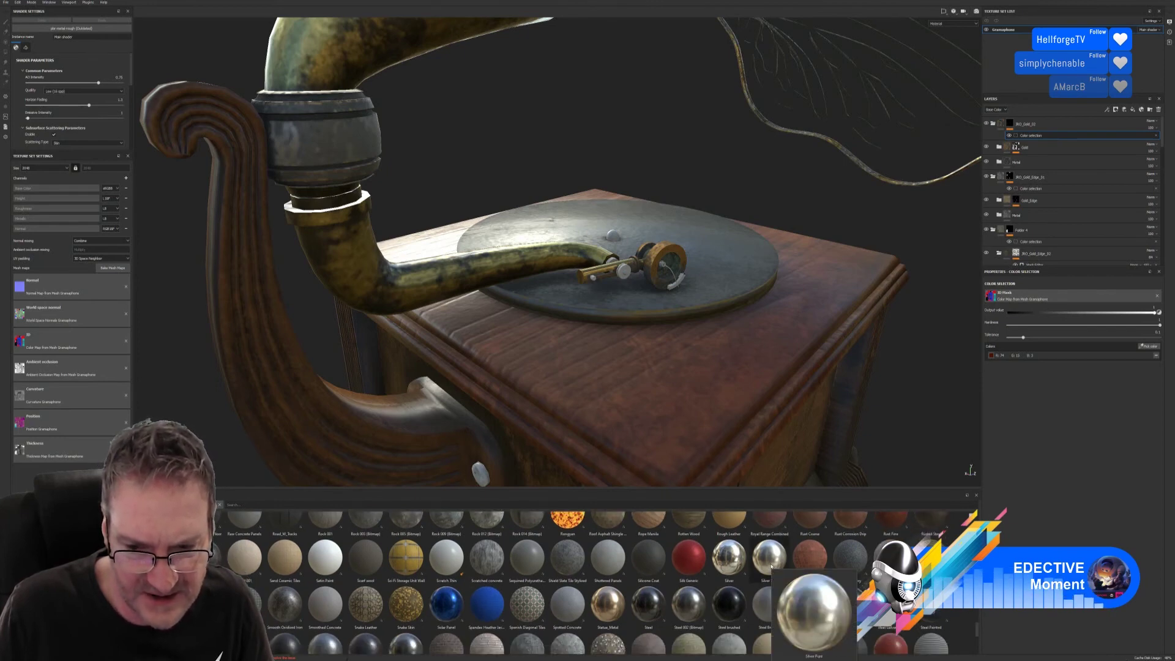
left_click_drag(770, 560, 622, 276)
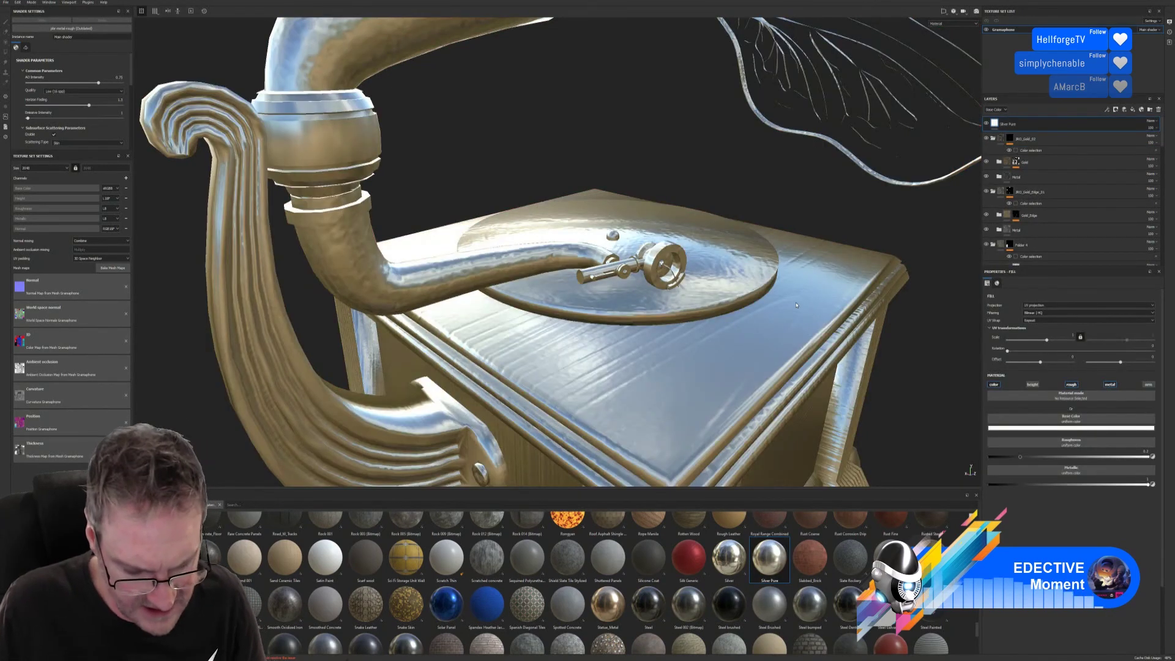
key("ctrl+z")
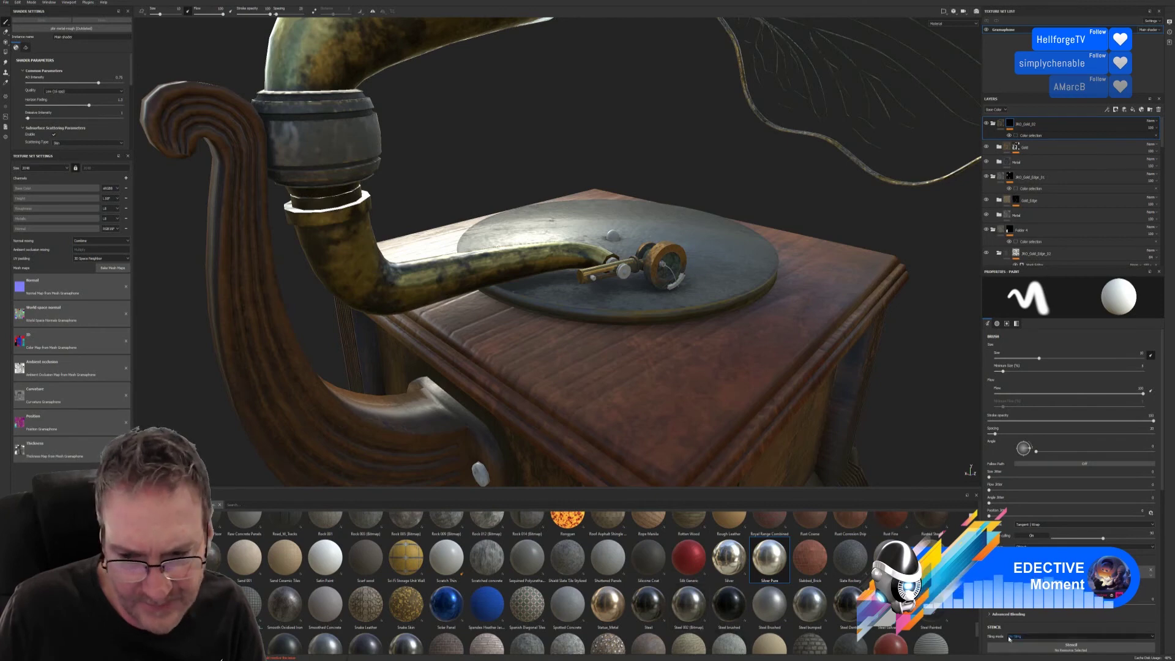
scroll(978, 628, "down", 3)
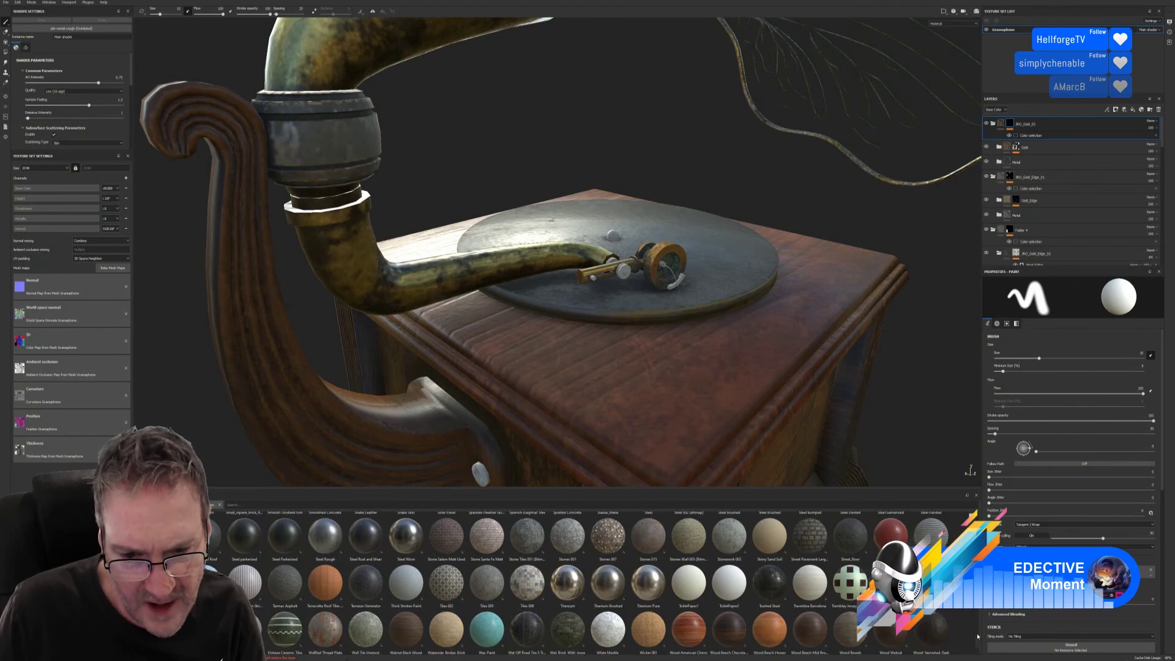
left_click_drag(648, 582, 676, 316)
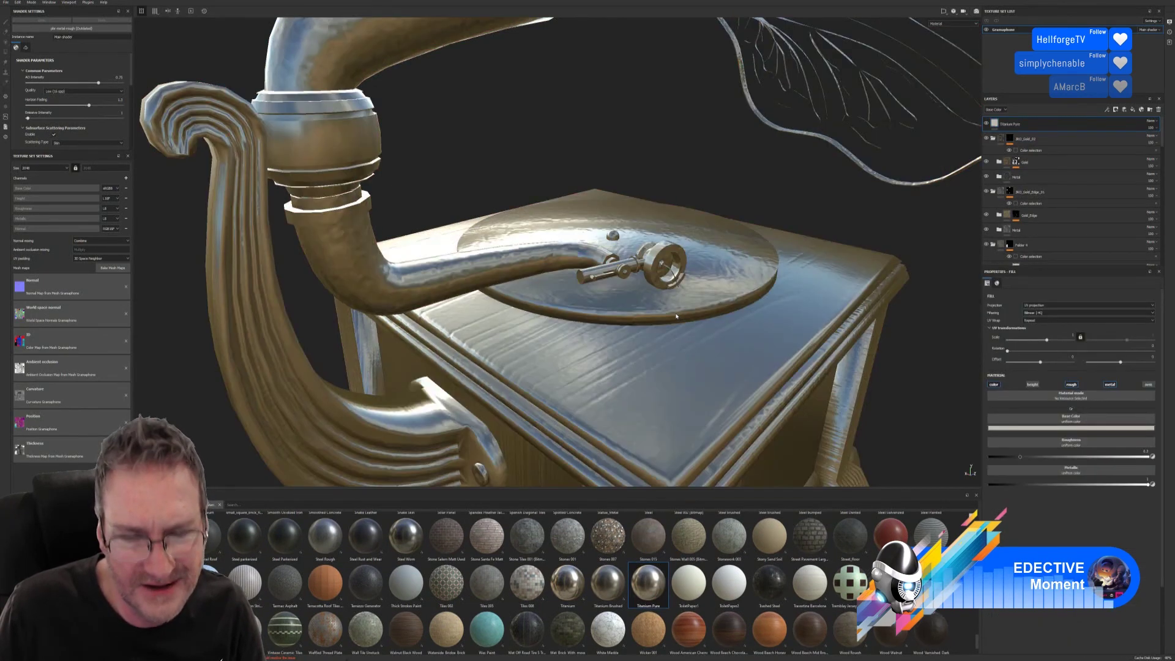
key("ctrl+z")
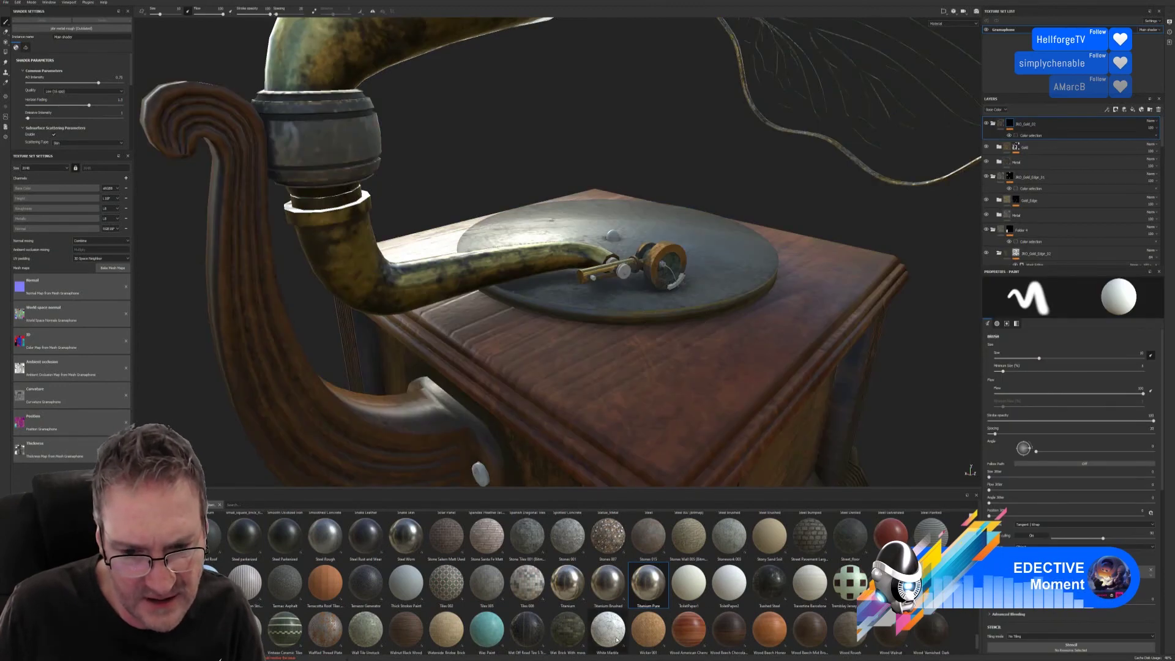
mouse_move(607, 584)
left_mouse_down()
mouse_move(643, 297)
mouse_move(650, 349)
mouse_move(724, 210)
mouse_move(721, 228)
left_mouse_up()
Step: Add a colour-selection mask to Titanium Brushed using the platter's ID colour
scroll(651, 349, "up", 5)
right_click(1060, 128)
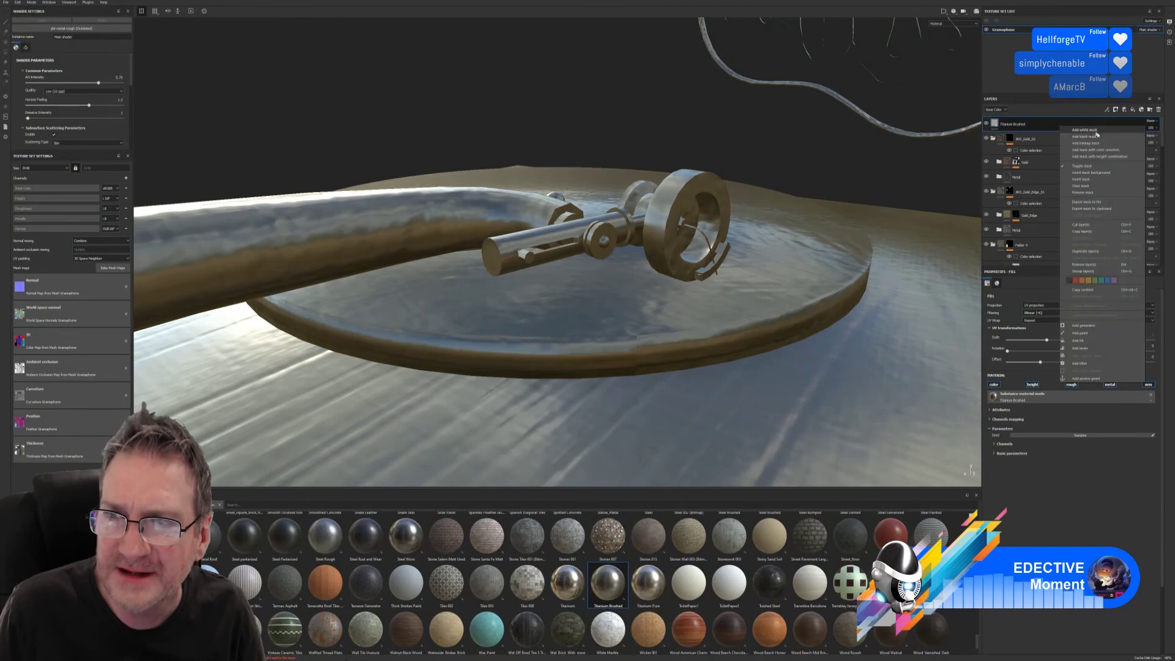
left_click(1090, 150)
left_click(1142, 346)
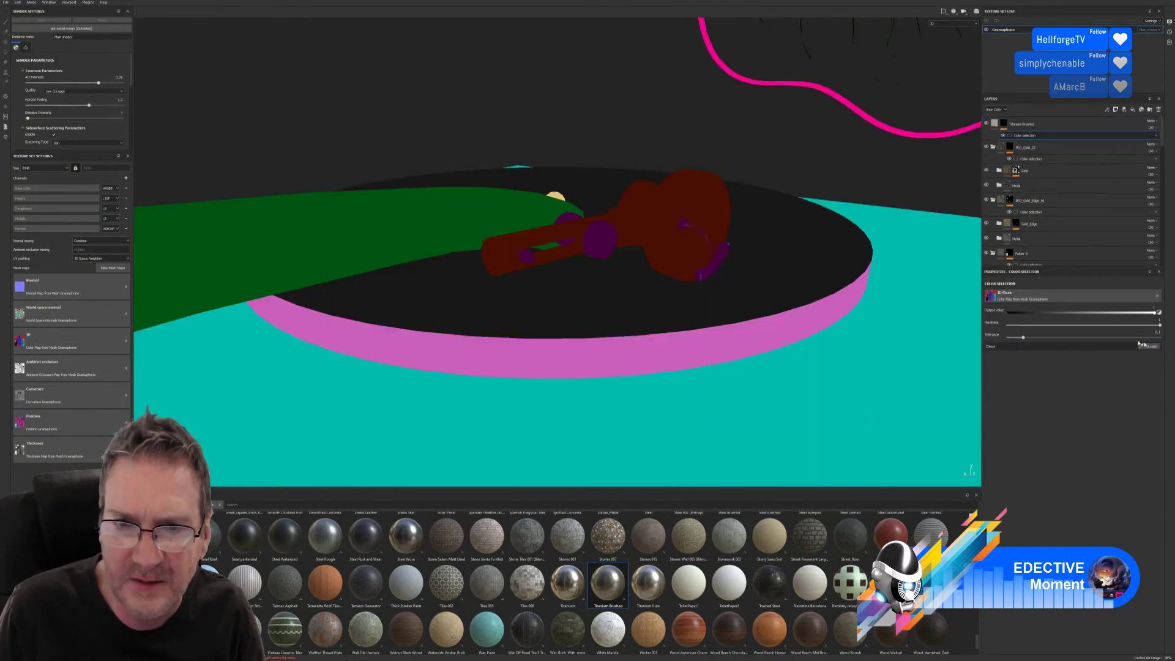
left_click(612, 225)
Step: Orbit around the platter, horn and crank side to check the titanium finish
left_click_drag(612, 225, 465, 406, "alt")
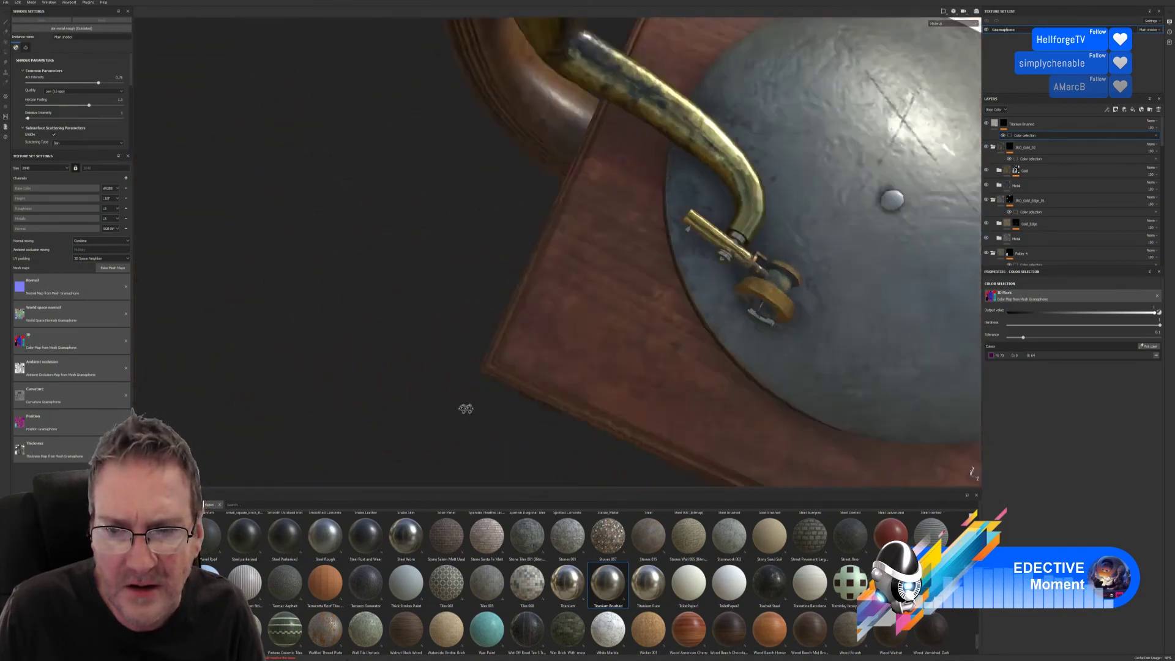
right_click_drag(465, 407, 793, 340, "alt")
left_click_drag(794, 340, 693, 326, "alt")
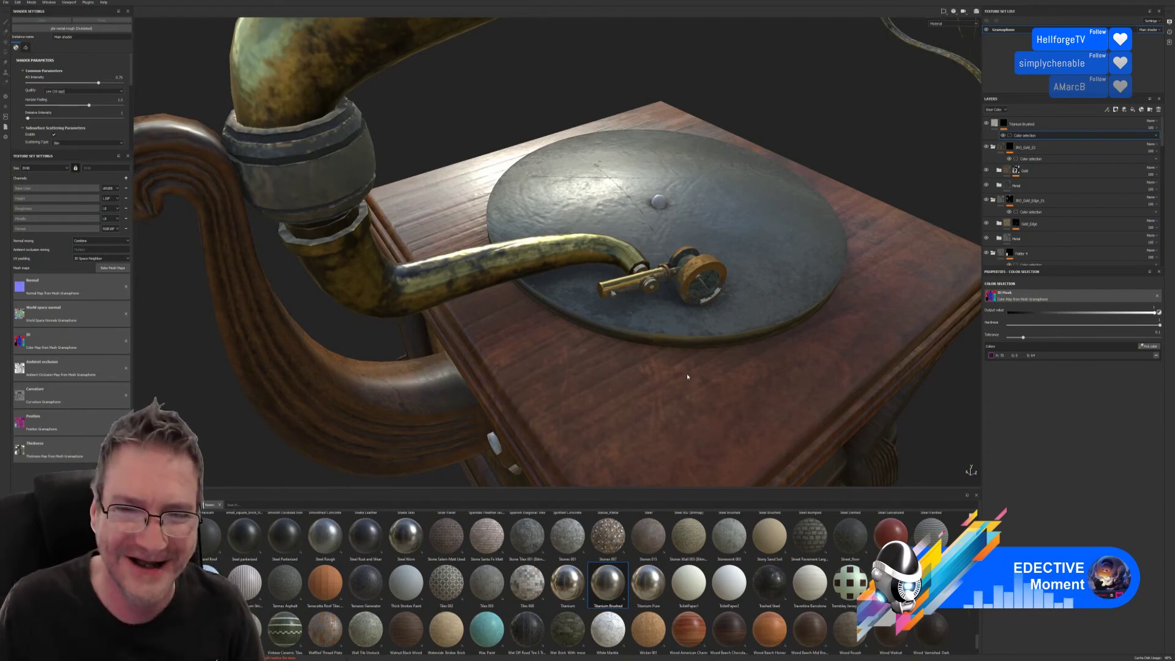
left_click_drag(669, 375, 612, 245, "alt")
scroll(679, 326, "up", 5)
key("f")
left_click_drag(395, 197, 687, 301, "alt")
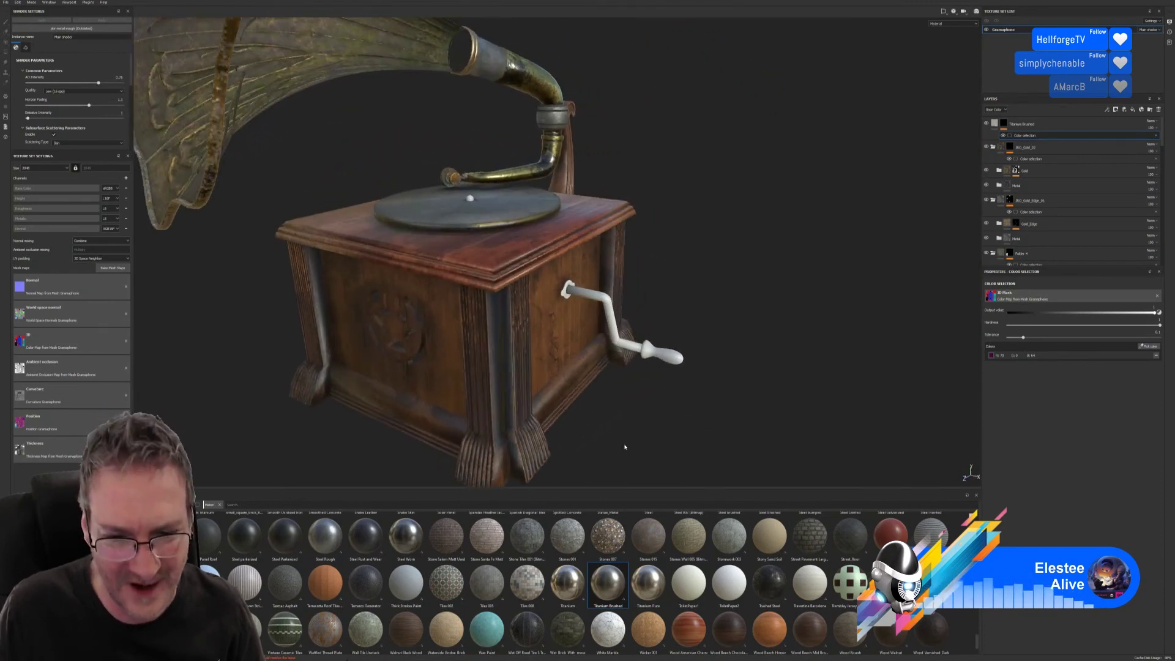
mouse_move(608, 581)
left_mouse_down()
mouse_move(630, 386)
mouse_move(623, 335)
mouse_move(714, 362)
mouse_move(669, 349)
mouse_move(655, 464)
mouse_move(612, 584)
left_mouse_up()
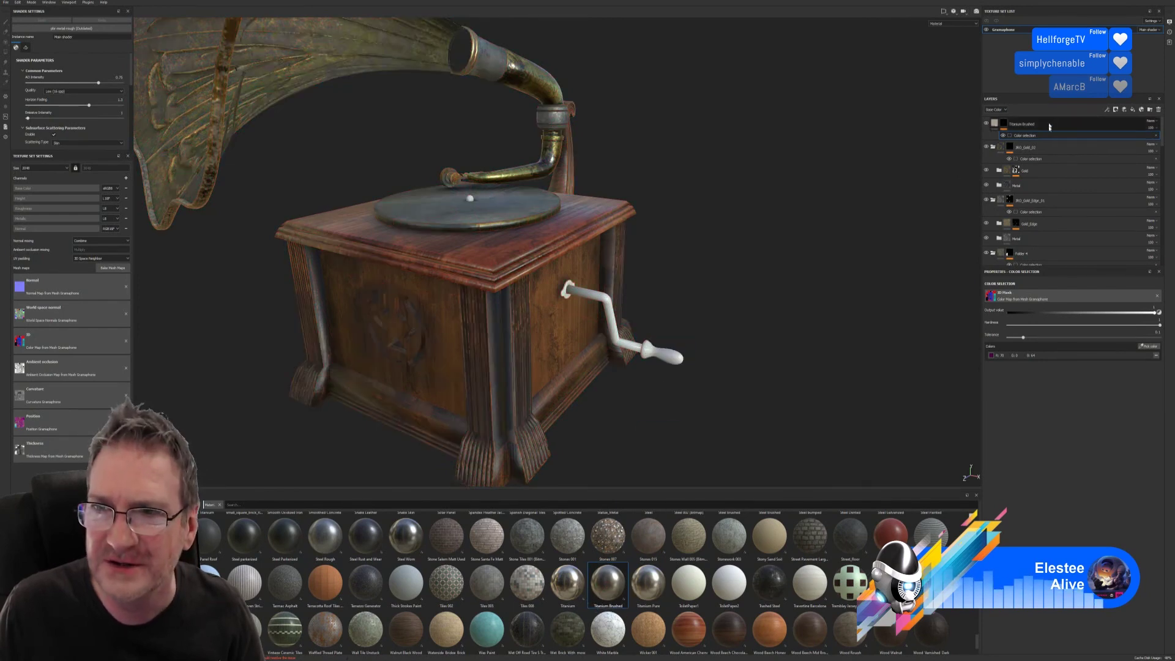
Step: Add the crank's grey ID colour to the Titanium Brushed colour-selection mask
left_click(1154, 347)
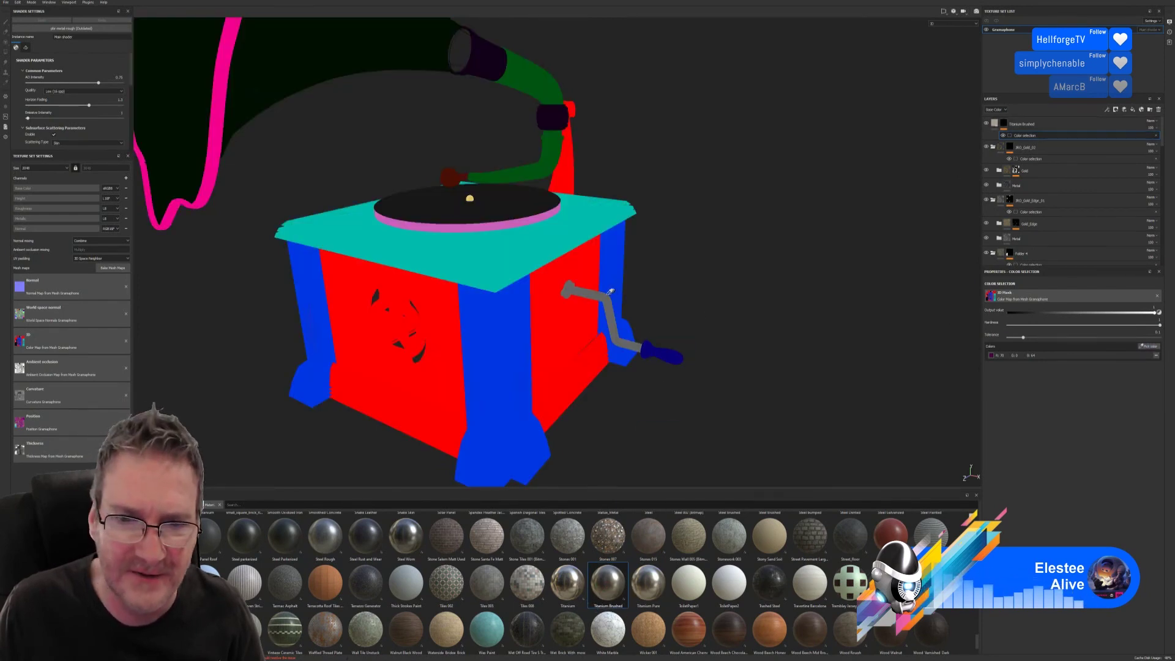
left_click(609, 292)
left_click_drag(674, 322, 657, 376, "alt")
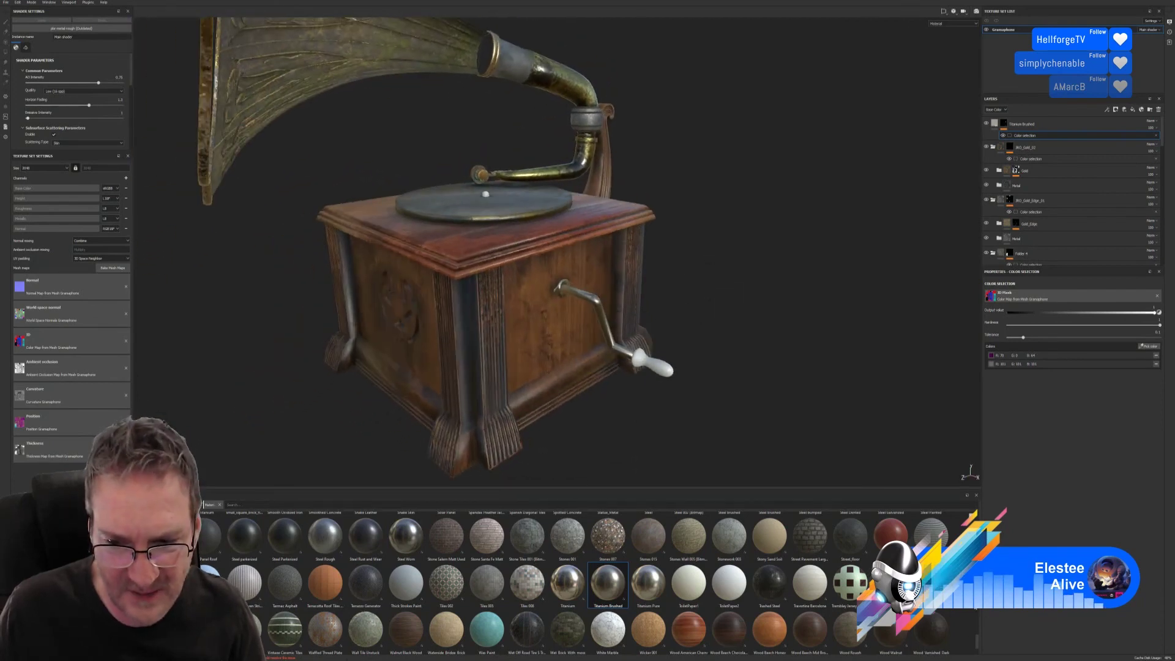
scroll(877, 636, "down", 1)
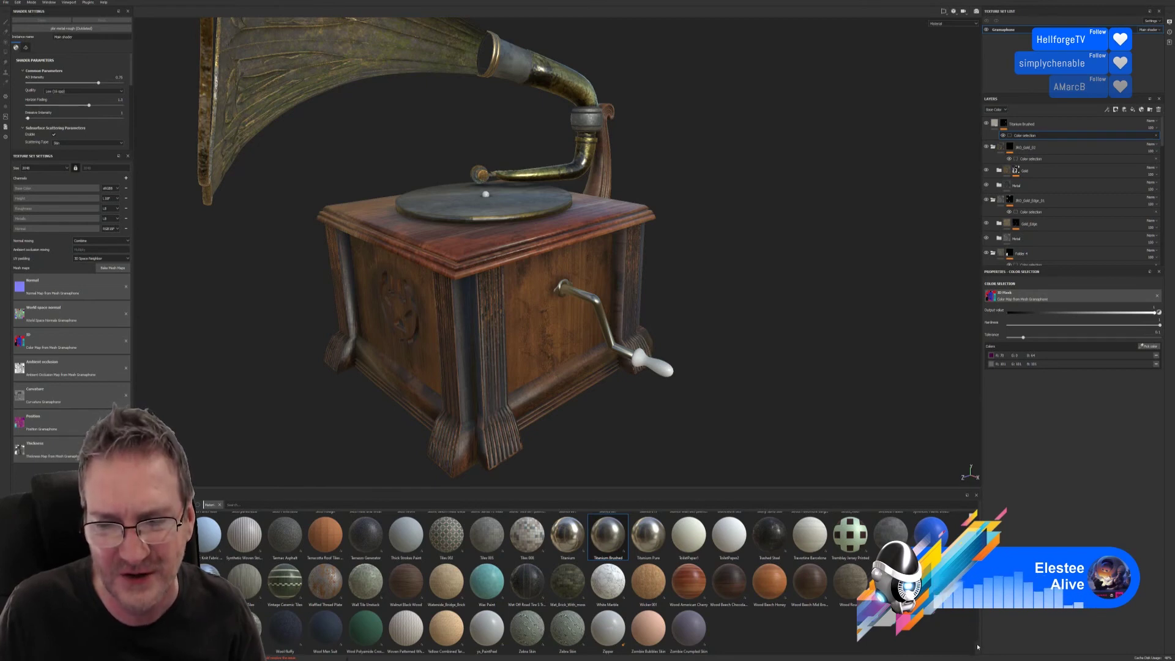
scroll(980, 644, "up", 2)
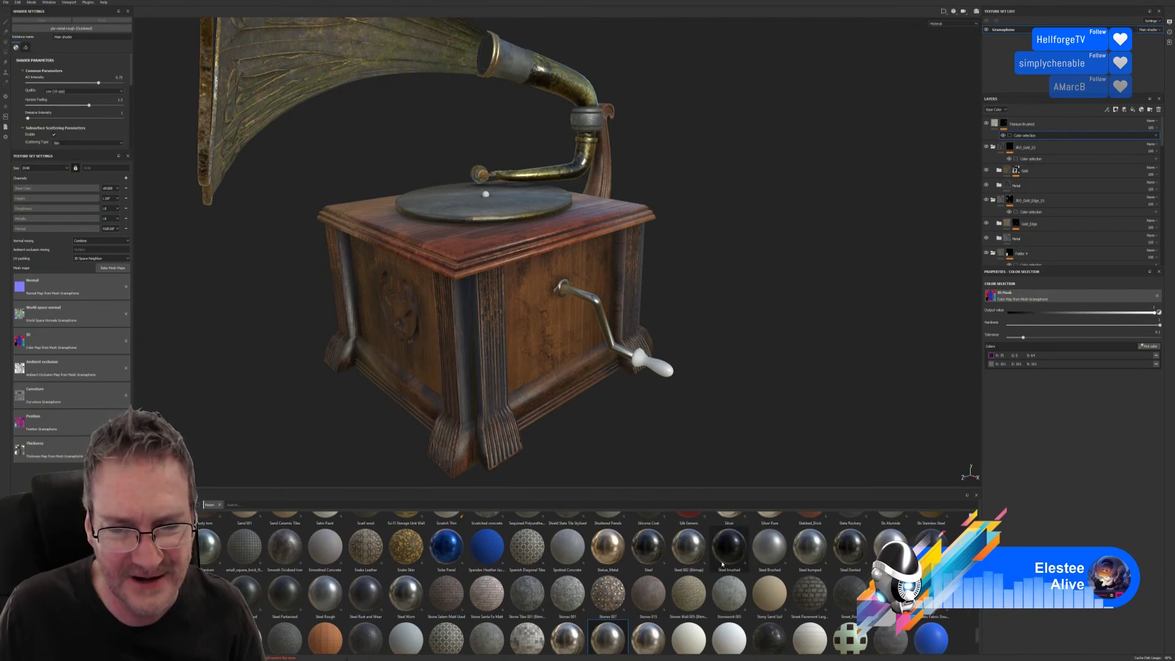
mouse_move(722, 564)
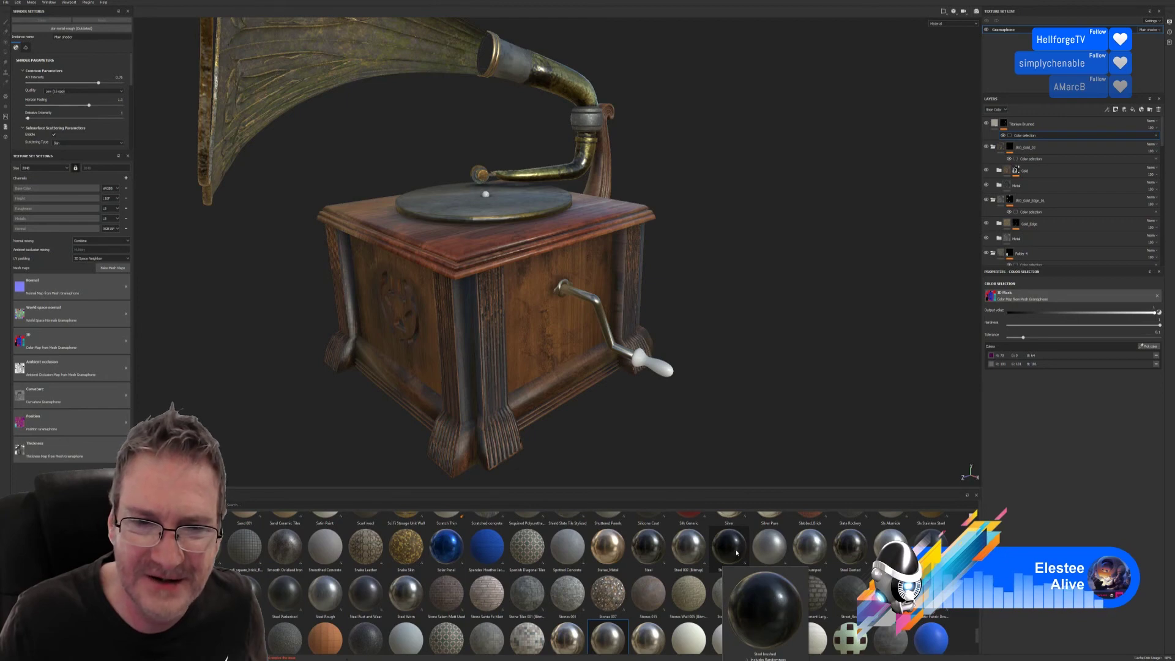
Step: Apply Steel brushed and mask it to the crank handle's ID colour
left_click_drag(737, 552, 669, 376)
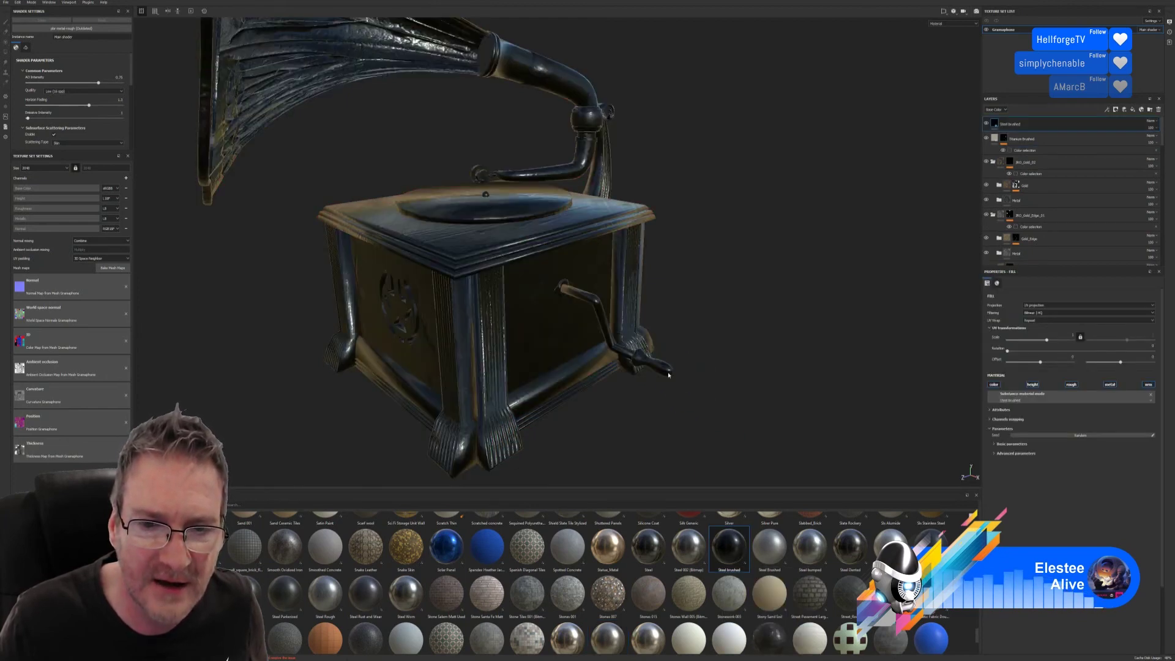
left_click(1061, 124)
right_click(1062, 124)
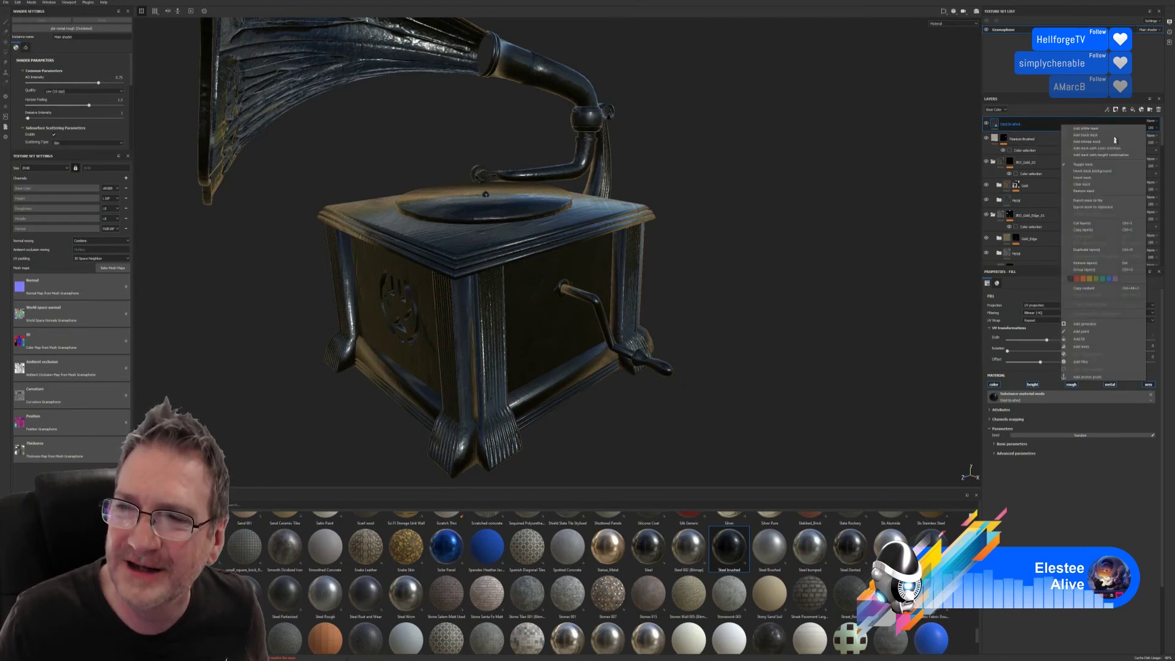
left_click(1114, 148)
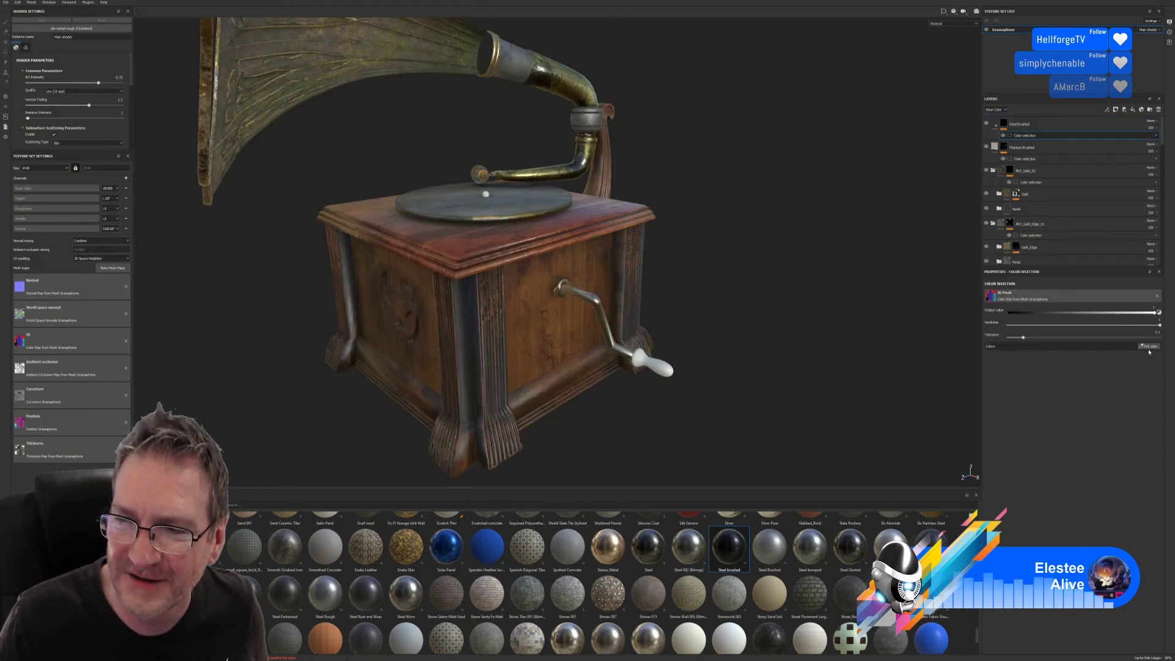
left_click(1148, 347)
left_click(670, 365)
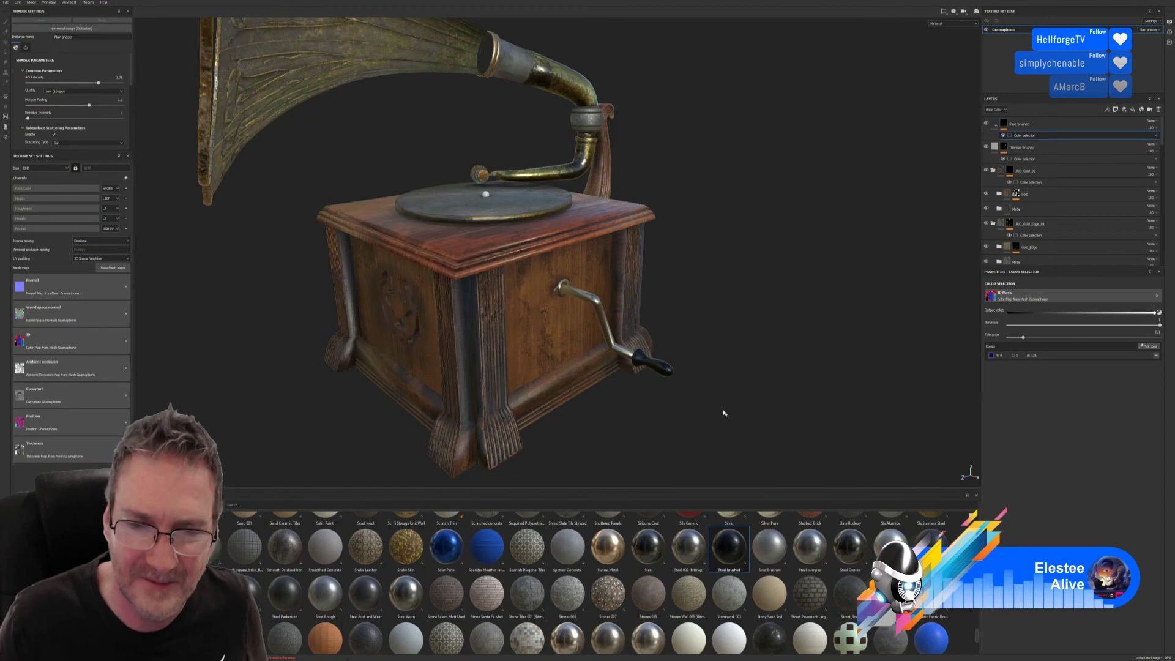
Step: Orbit and zoom around the horn, cabinet side and crank to review the steel finish
left_click_drag(695, 405, 518, 247, "alt")
scroll(538, 303, "up", 3)
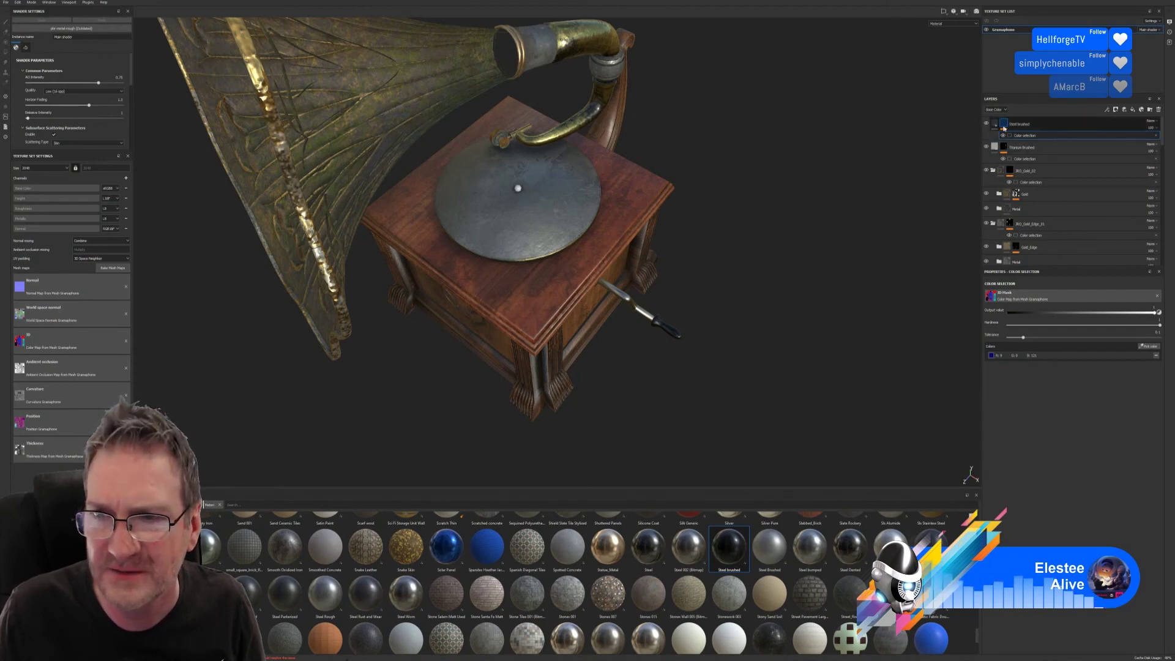
scroll(741, 357, "down", 3)
left_click_drag(740, 354, 526, 309, "alt")
scroll(513, 306, "up", 3)
scroll(513, 306, "up", 5)
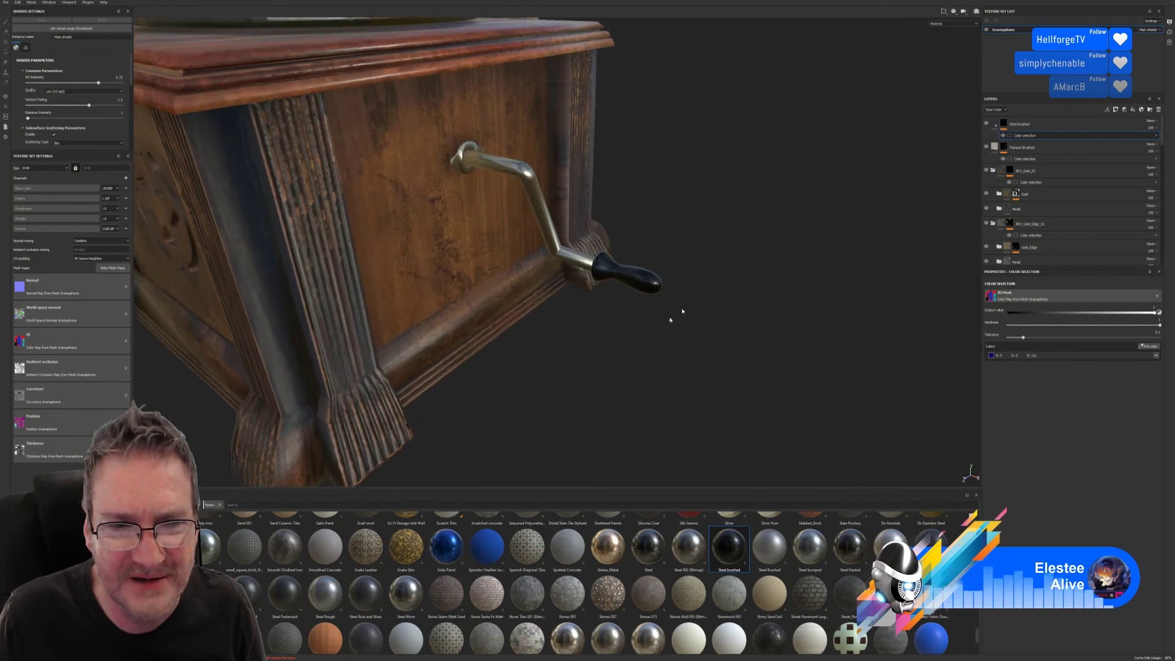
left_click_drag(677, 315, 612, 344, "alt")
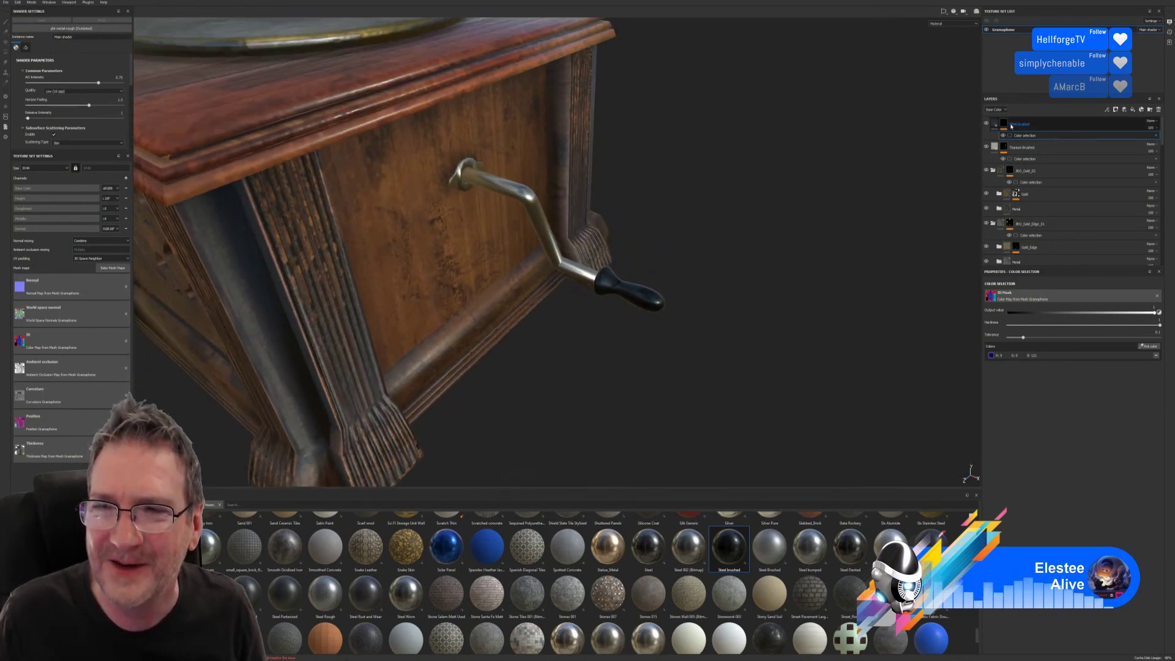
mouse_move(995, 124)
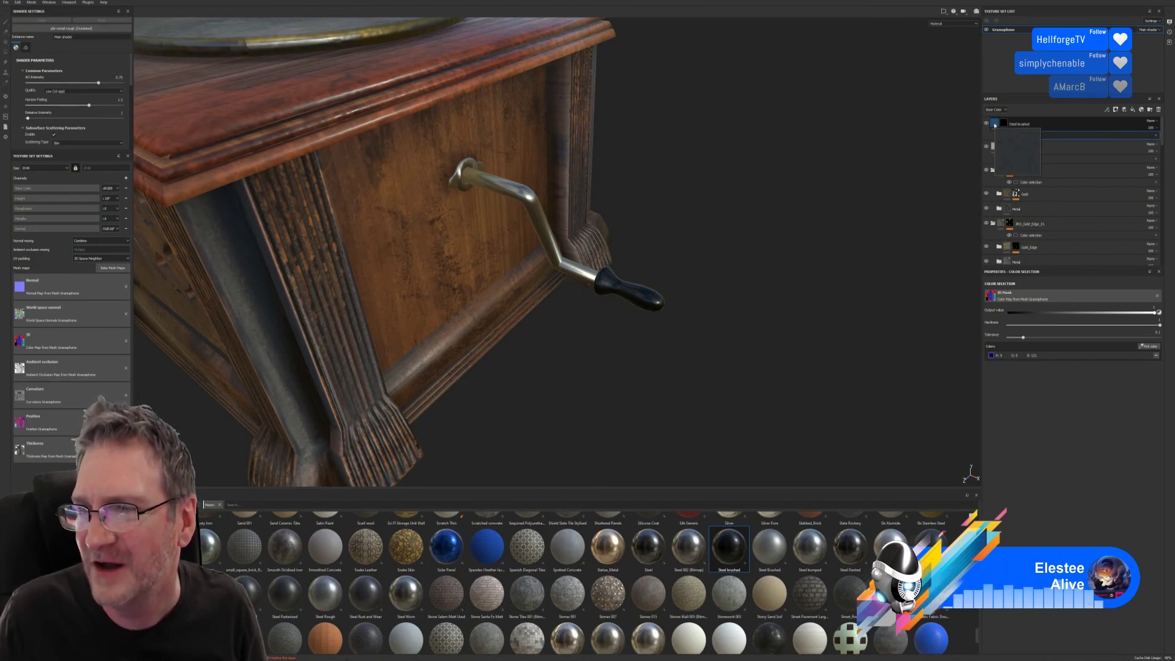
right_click_drag(672, 320, 923, 312, "alt")
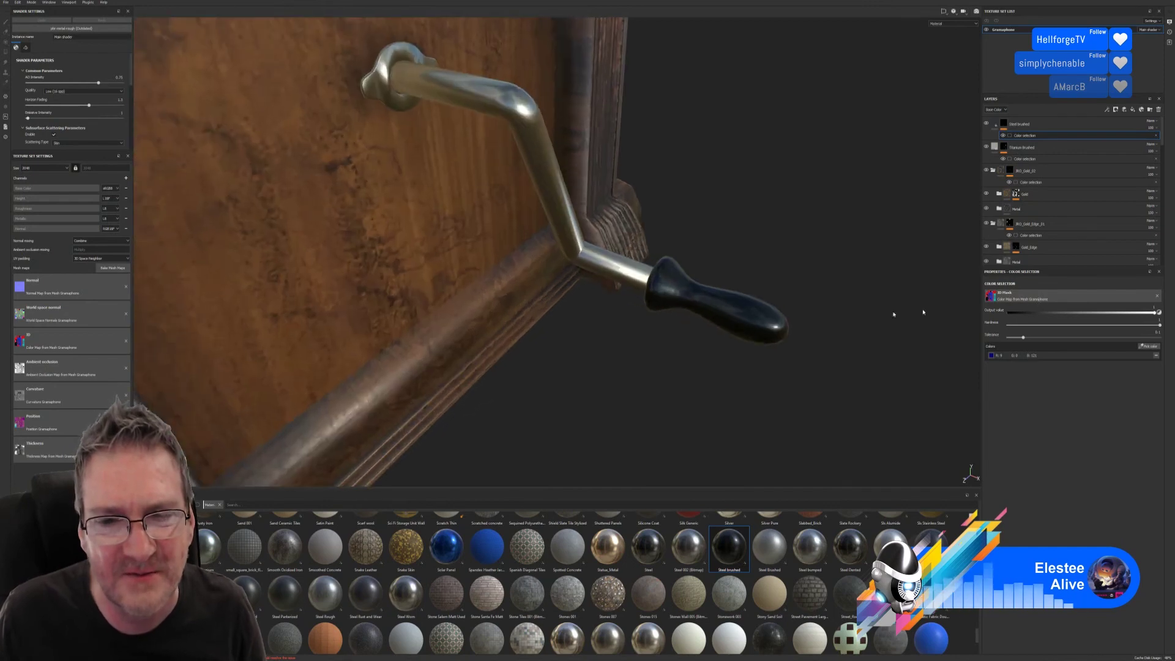
left_click_drag(923, 313, 633, 358, "alt")
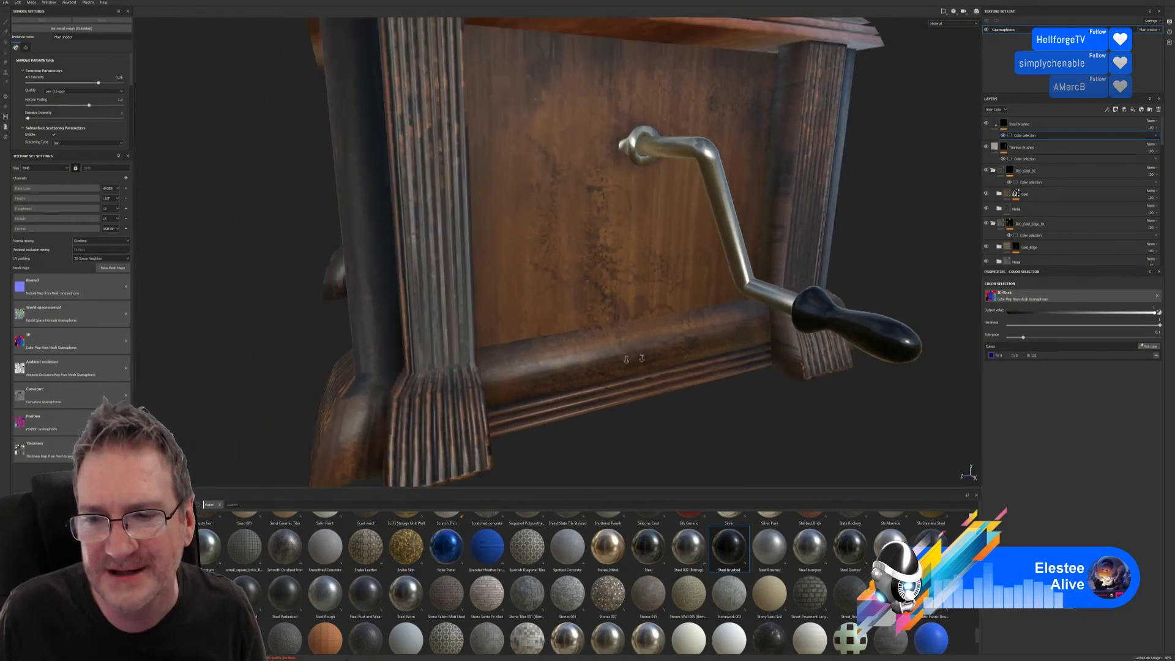
right_click_drag(633, 358, 655, 361, "alt")
left_click_drag(655, 361, 709, 366, "alt")
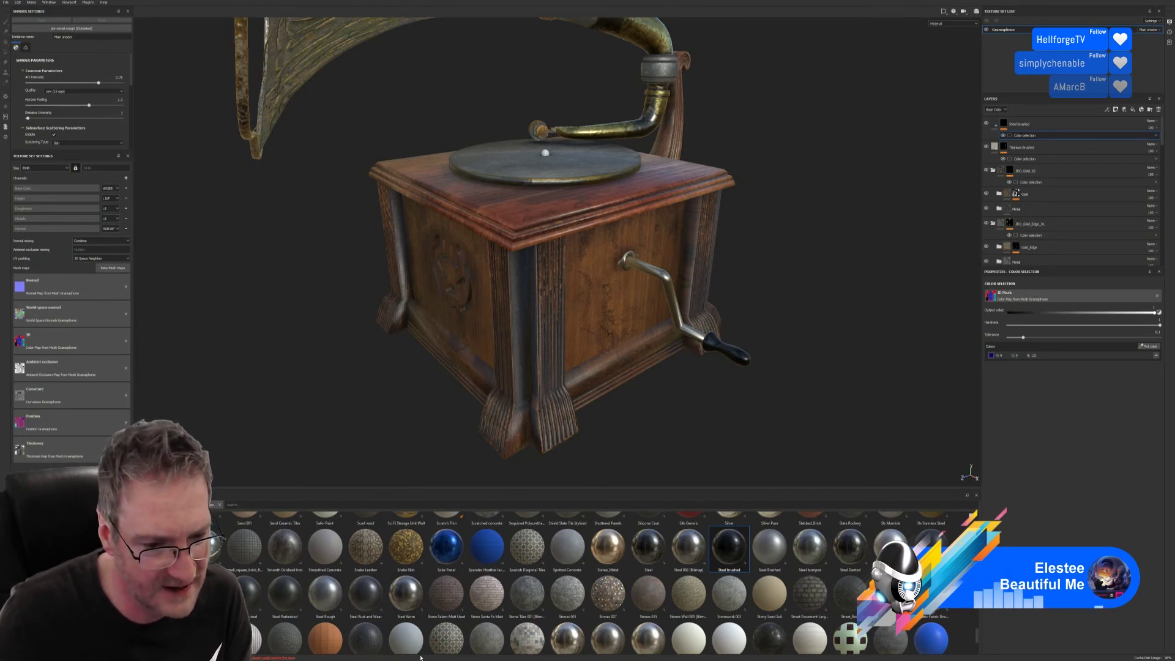
Step: Move the Titanium Brushed layer to the top of the stack and save the project
left_click_drag(377, 592, 398, 603)
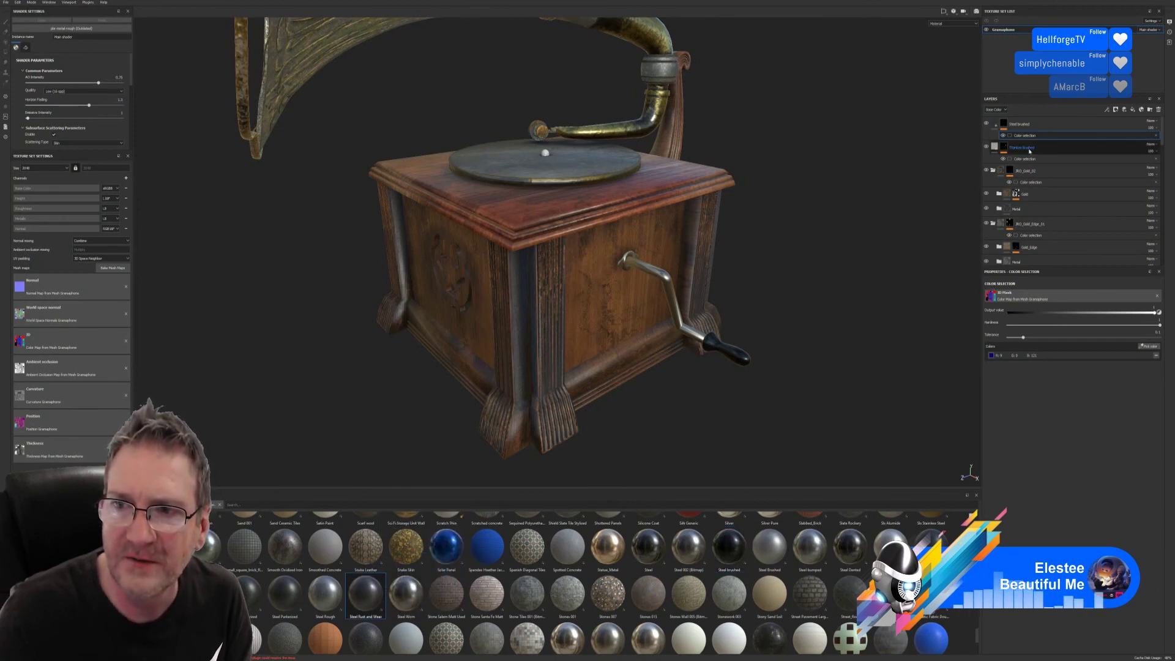
left_click_drag(1034, 148, 1044, 125)
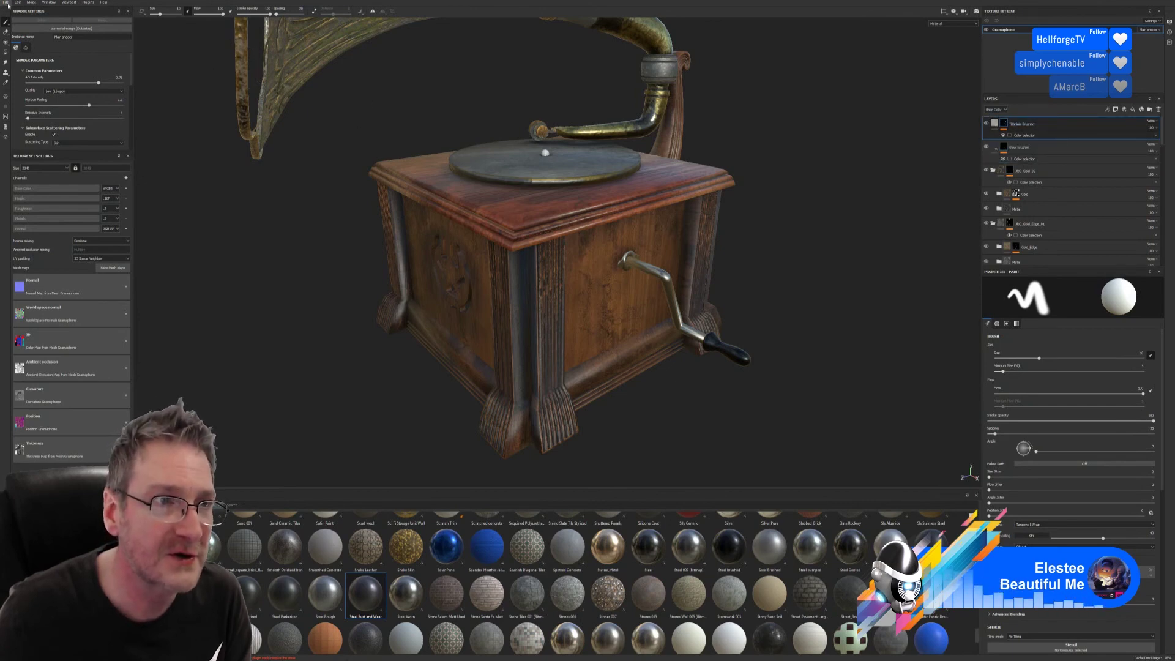
left_click(5, 2)
left_click(26, 59)
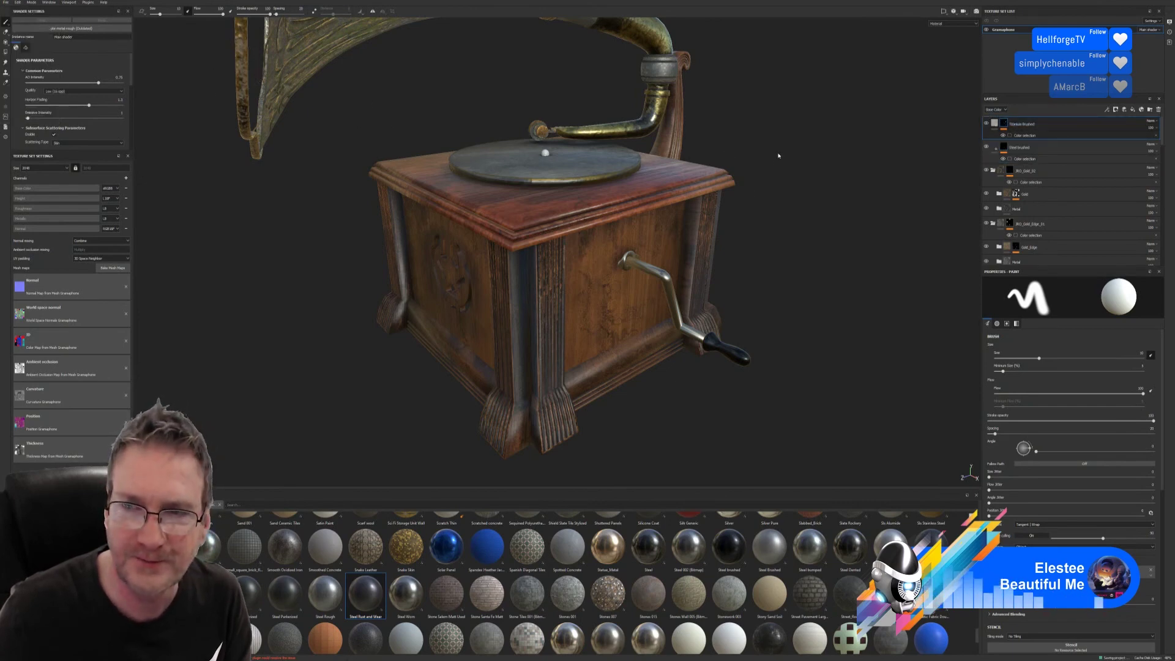
Step: Apply Steel Rust and Wear as a new top layer, masked to the crank's grey ID colour
left_click_drag(365, 594, 660, 269)
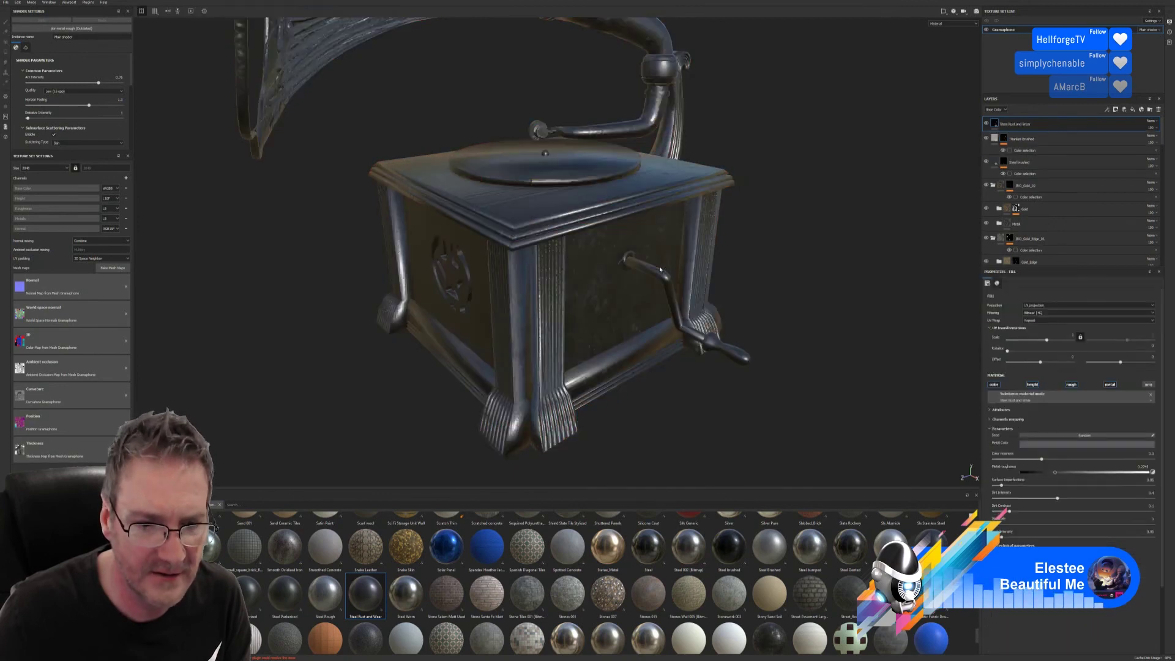
right_click(1040, 124)
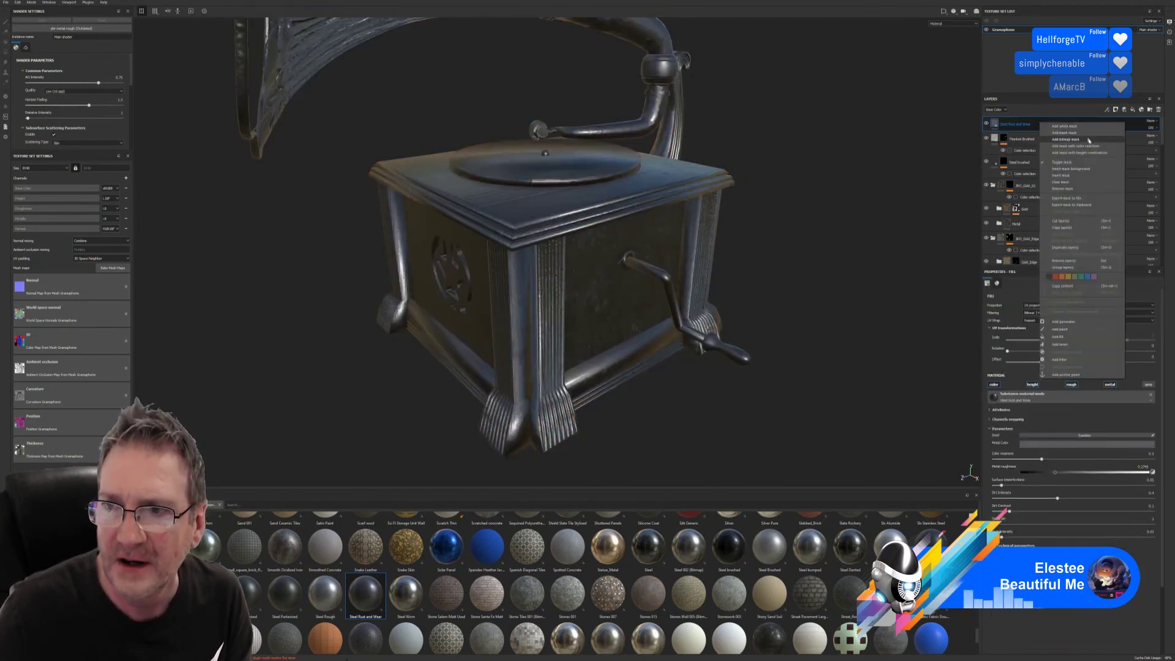
left_click(1081, 146)
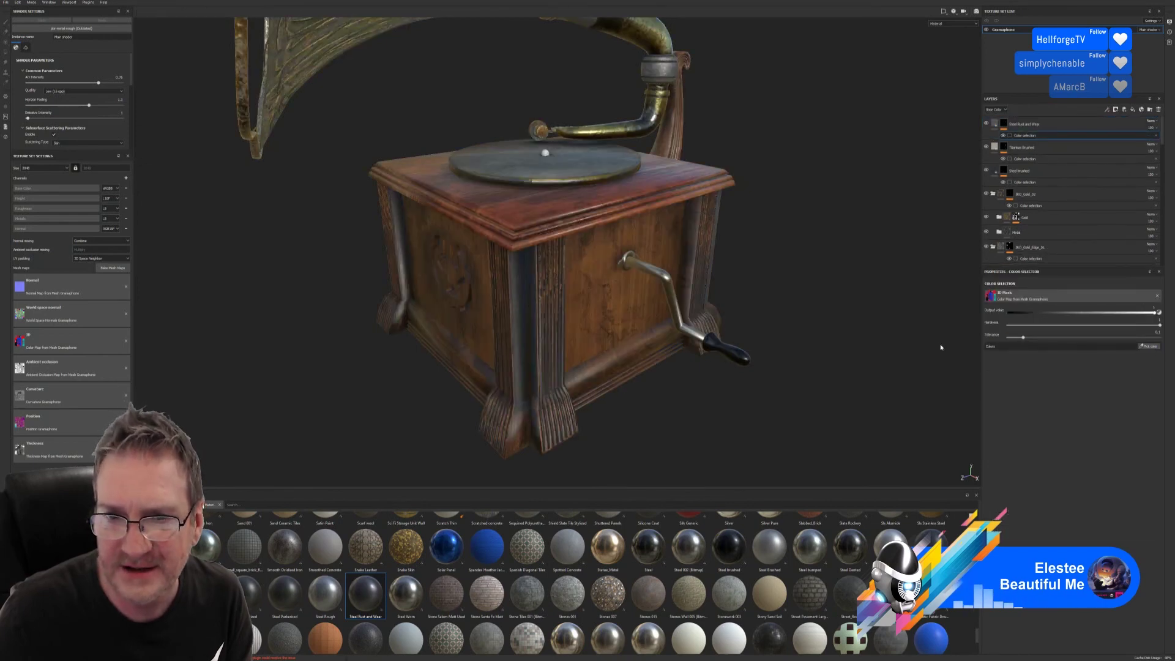
left_click(1149, 346)
left_click(667, 281)
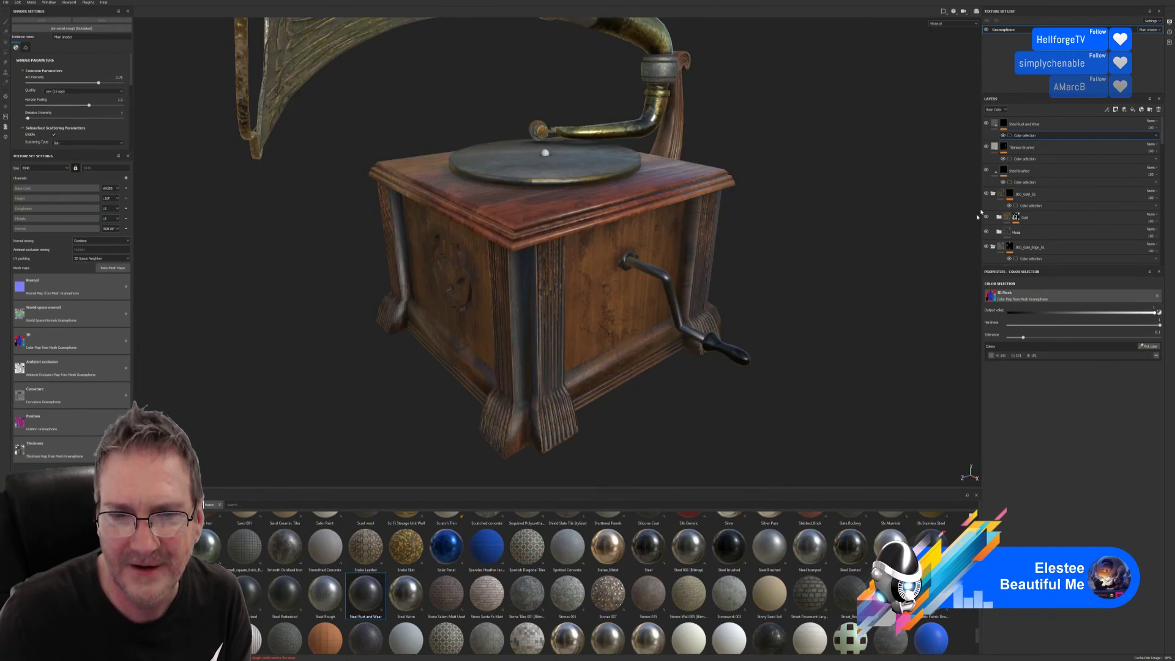
Step: Group Titanium Brushed and Steel Rust and Wear into a folder with a crank ID colour-selection mask
left_click(1026, 151)
left_click(1024, 125, "shift")
right_click(1030, 125)
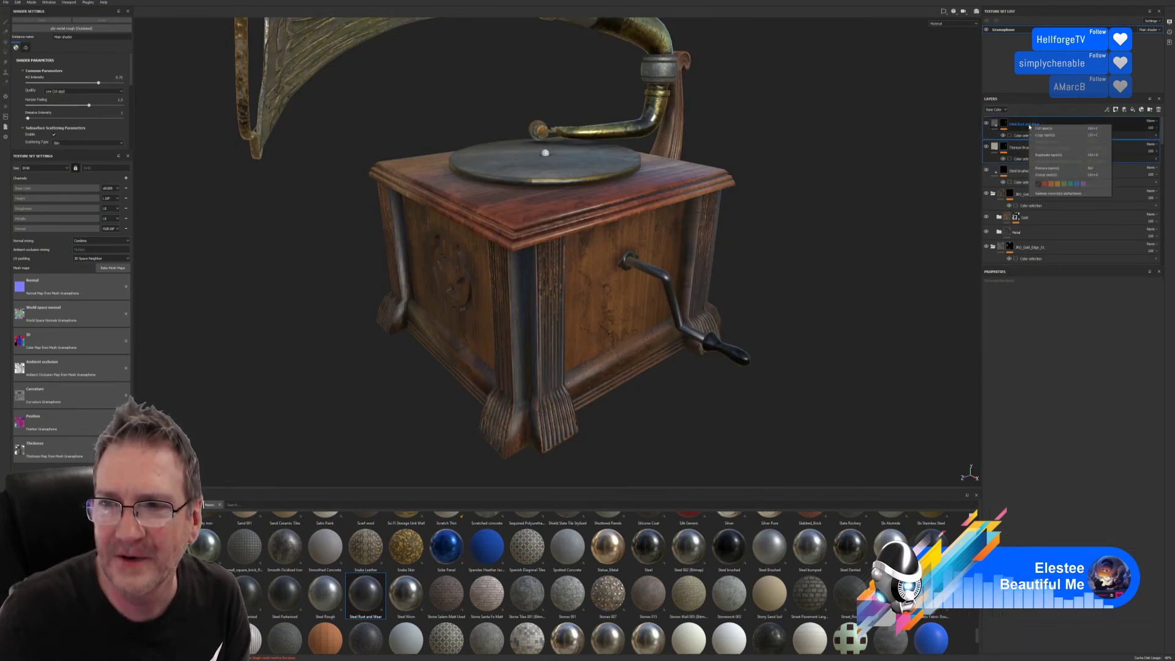
left_click(1053, 176)
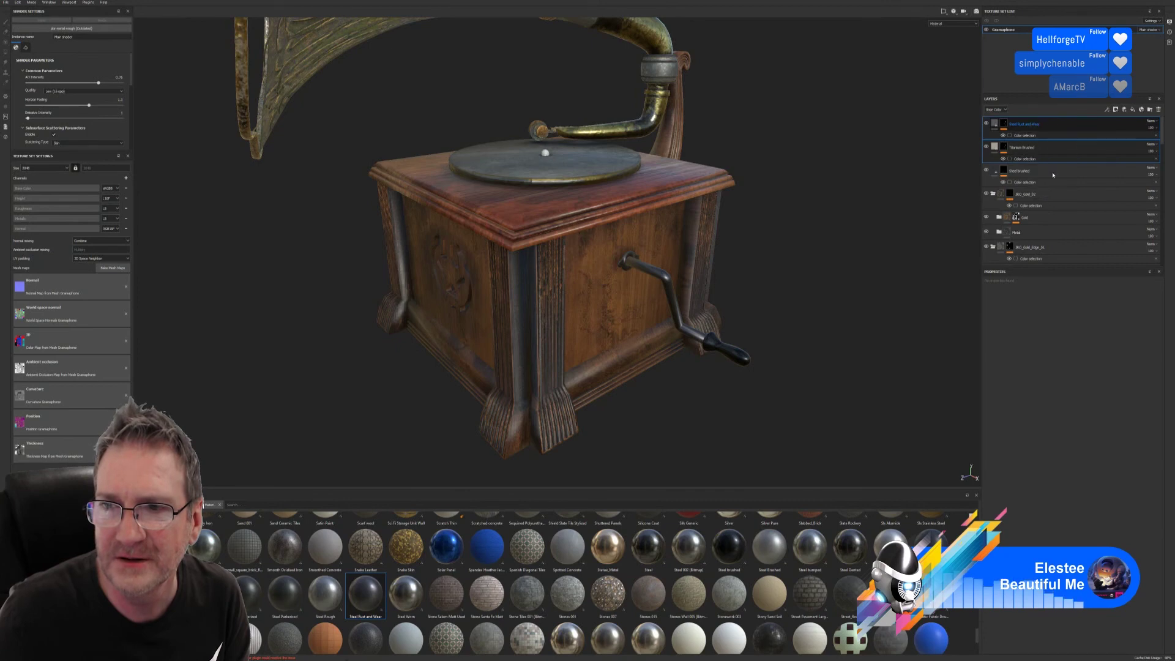
right_click(1060, 127)
left_click(1133, 287)
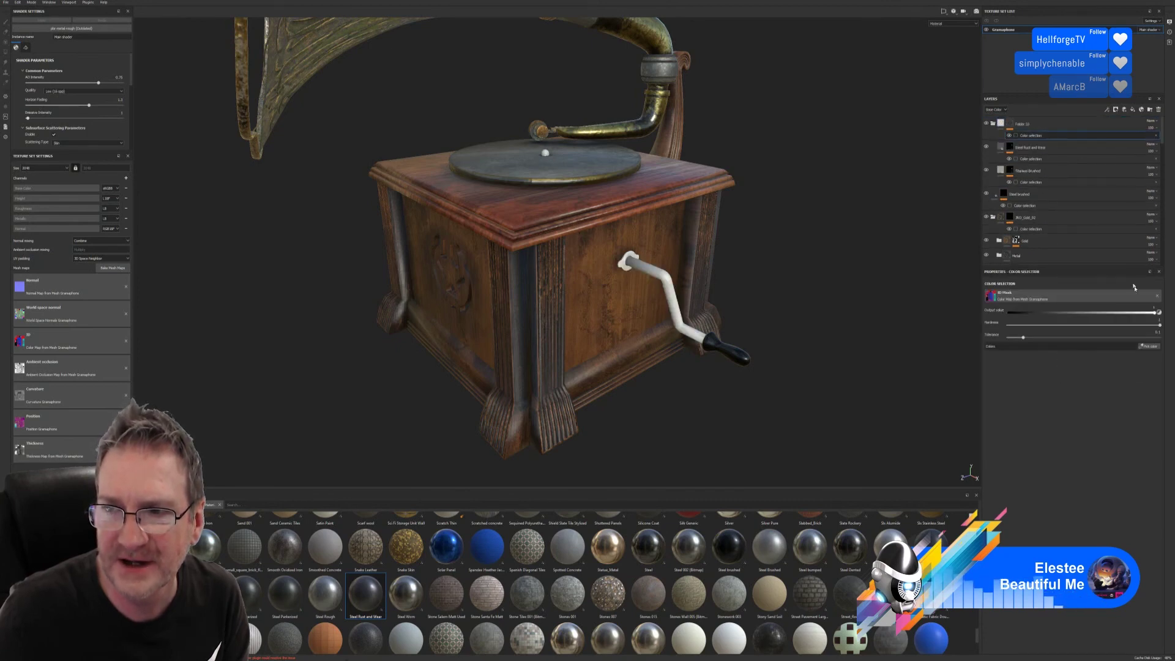
left_click(1149, 346)
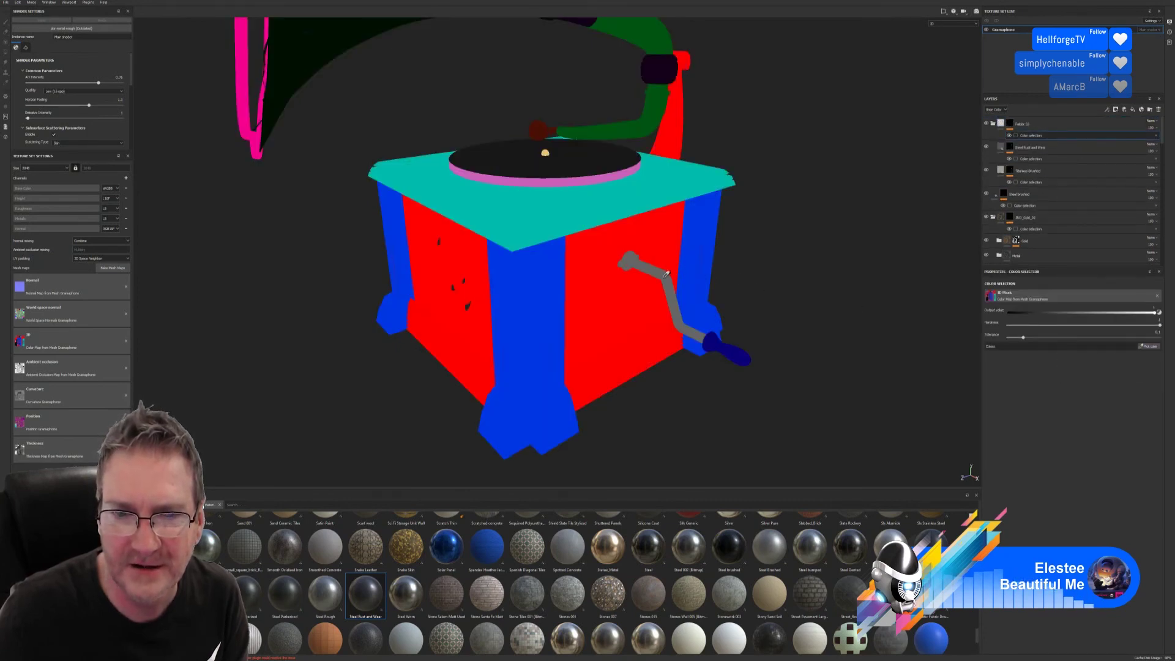
left_click(667, 278)
Step: Drop the Surface Worn smart mask onto the crank metal and raise its Global Balance to 0.6
left_click_drag(667, 278, 884, 288, "alt")
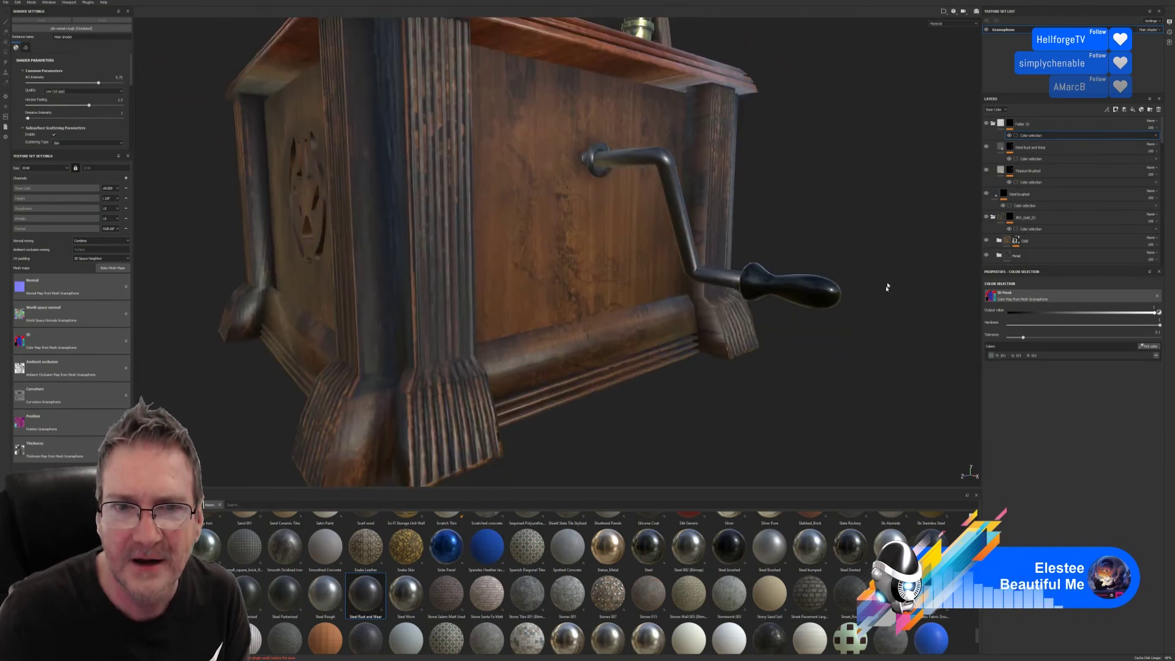
left_click(180, 620)
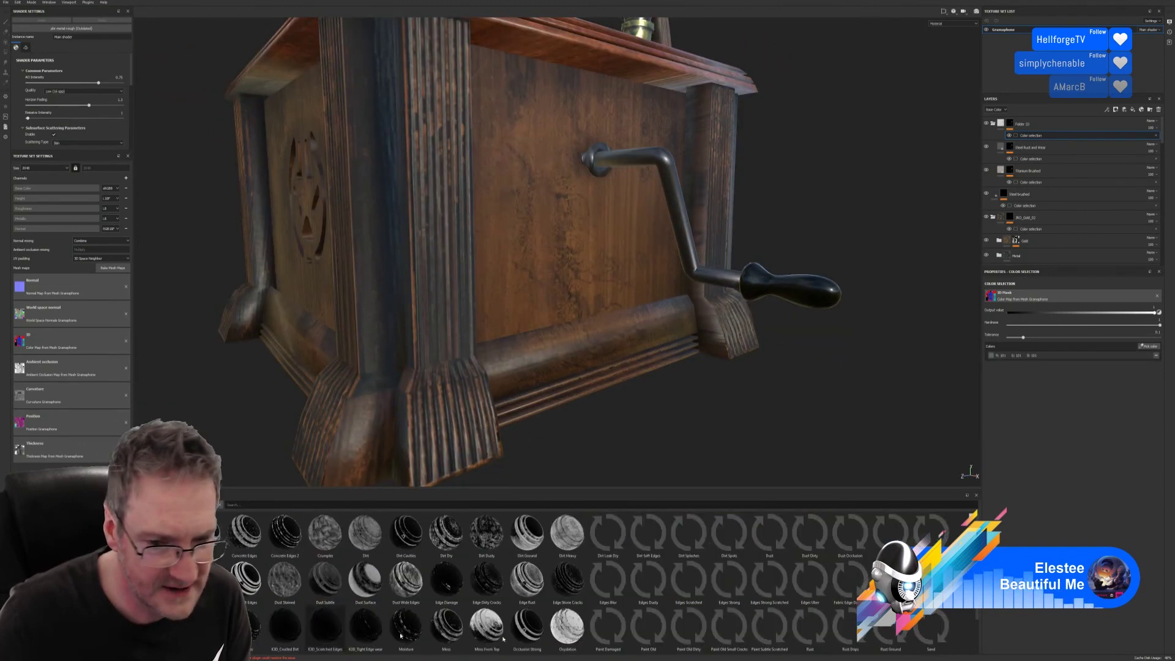
scroll(608, 582, "down", 1)
mouse_move(607, 627)
left_mouse_down()
mouse_move(842, 563)
mouse_move(1063, 158)
mouse_move(1068, 230)
mouse_move(1074, 172)
mouse_move(1070, 196)
mouse_move(1052, 150)
left_mouse_up()
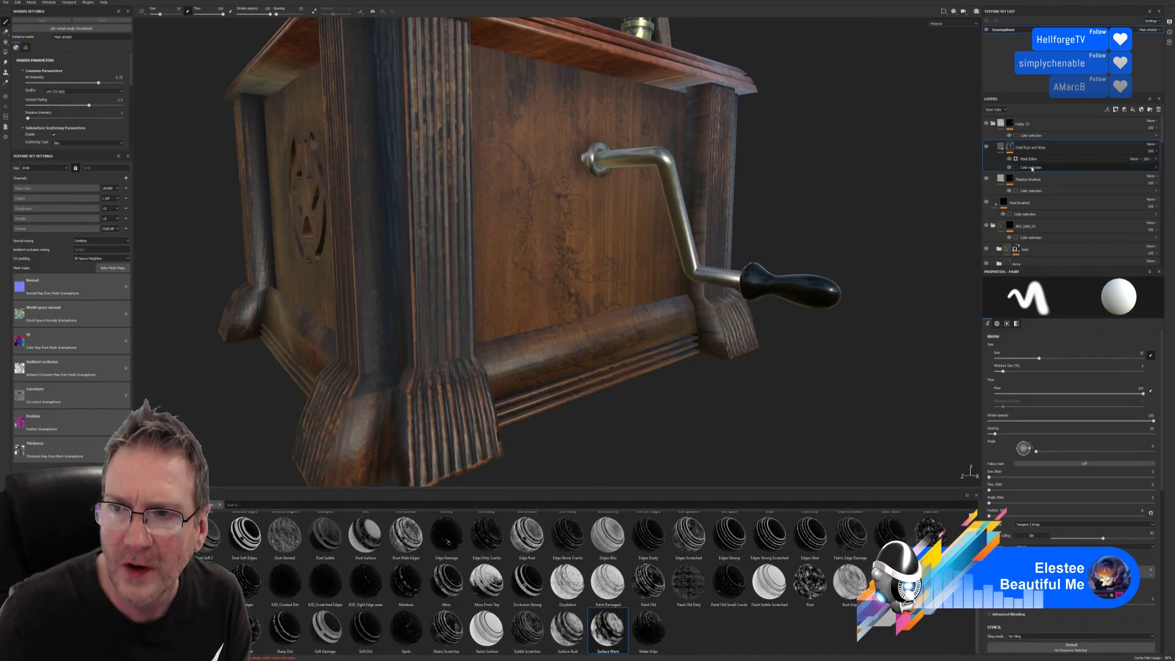
left_click(1030, 159)
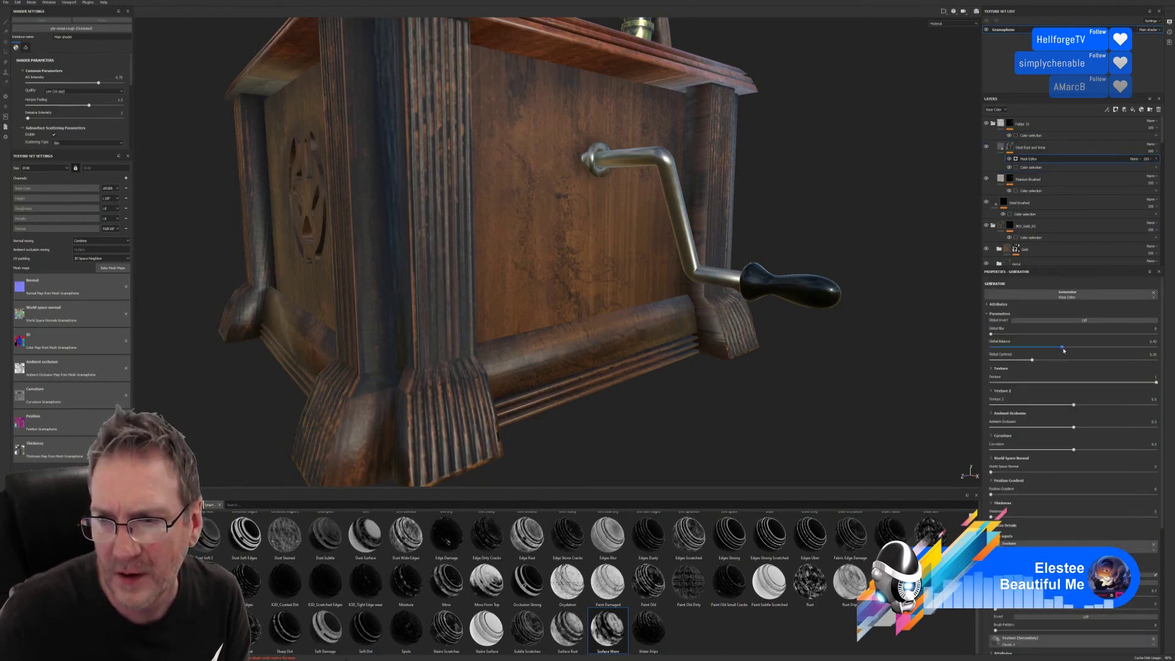
left_click_drag(1063, 348, 1123, 354)
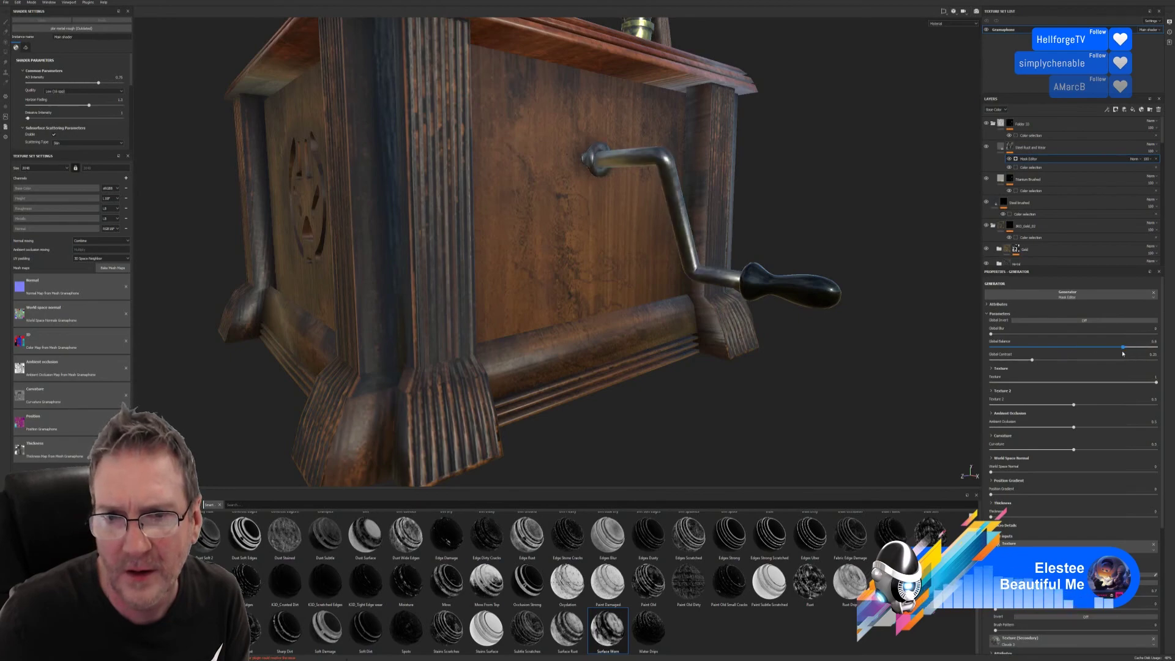
left_click_drag(648, 391, 484, 142, "alt")
scroll(690, 271, "down", 3)
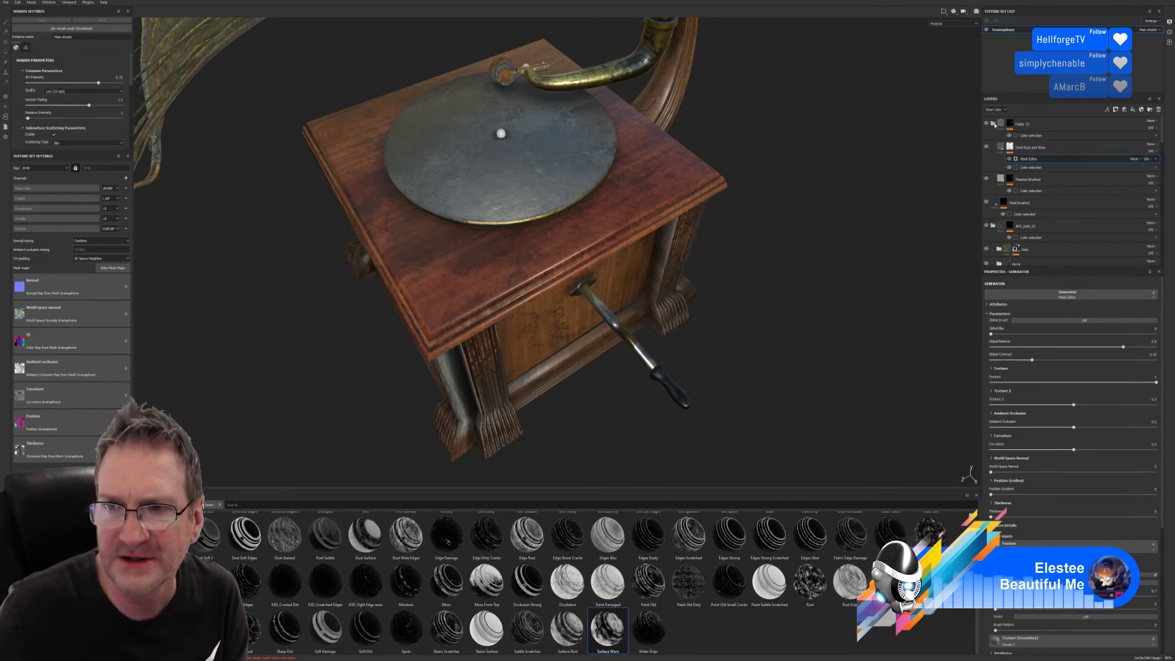
Step: Collapse Folder 33 and move the Steel brushed layer to the top of the stack
left_click(993, 123)
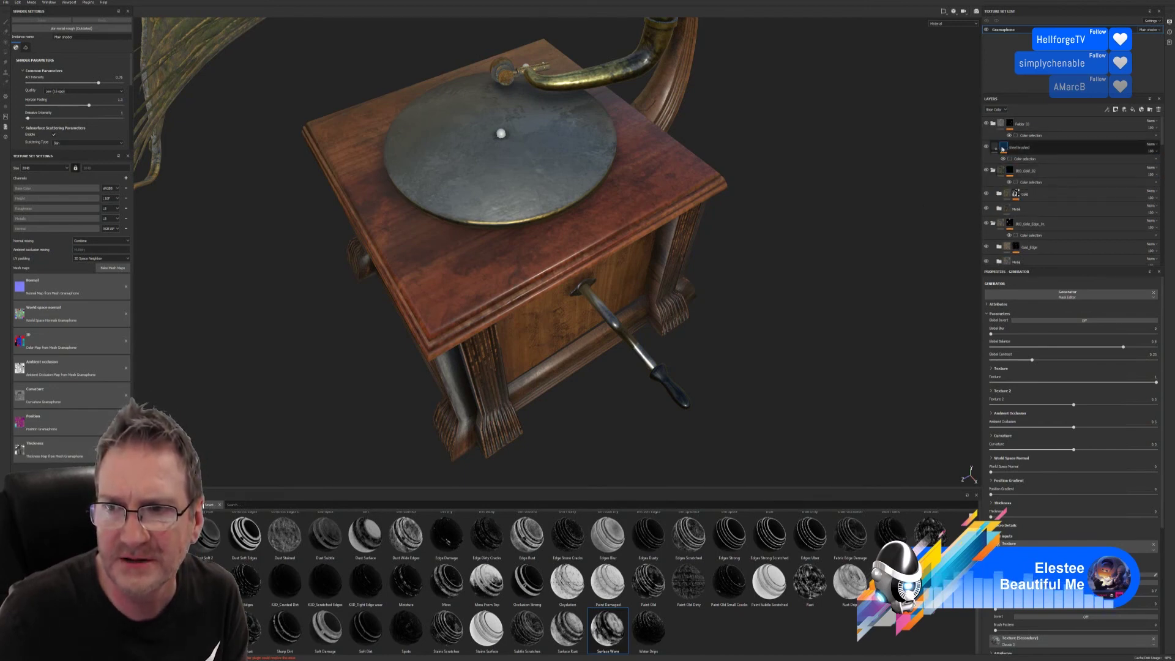
double_click(1035, 150)
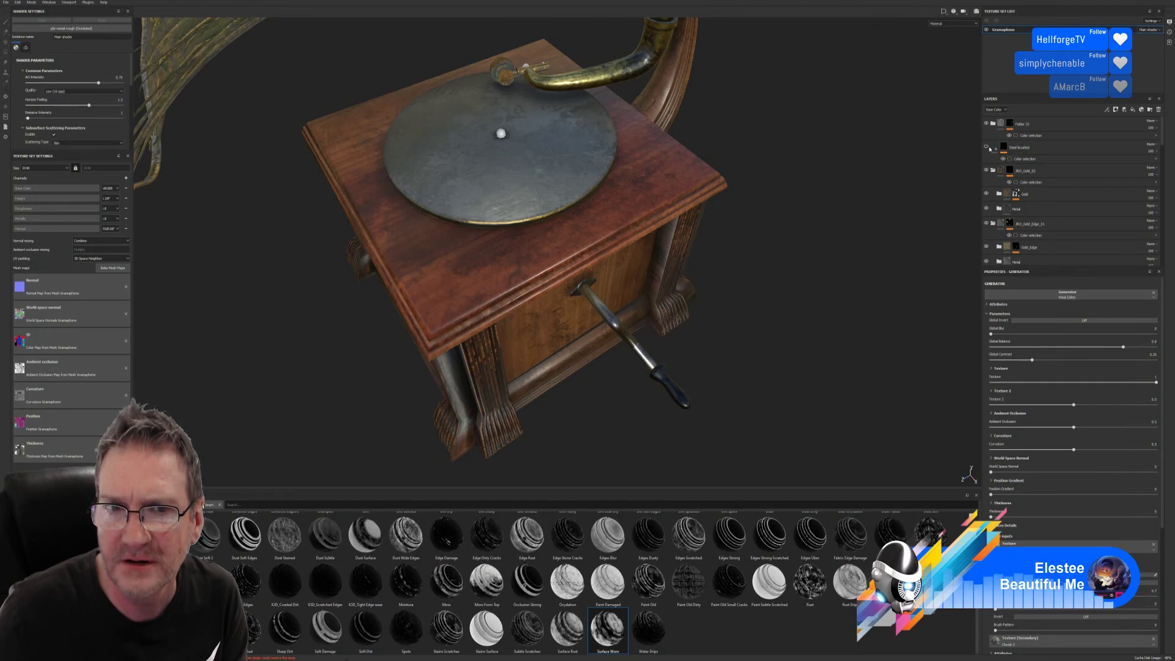
double_click(1044, 150)
left_click(1046, 146)
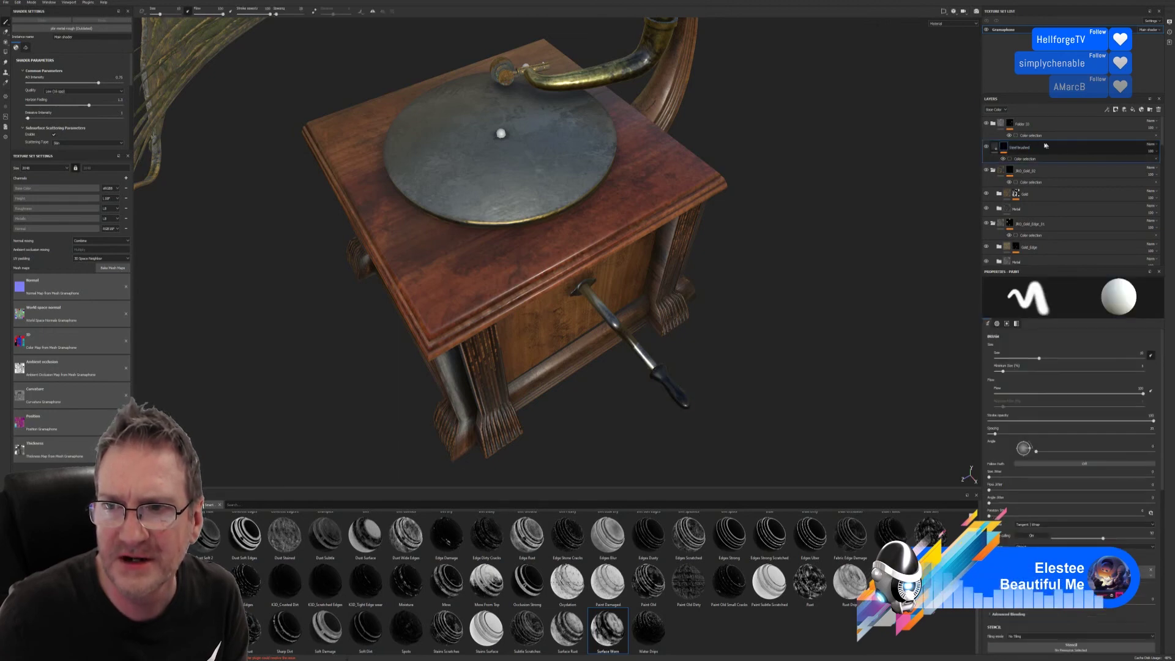
left_click_drag(1026, 147, 1022, 119)
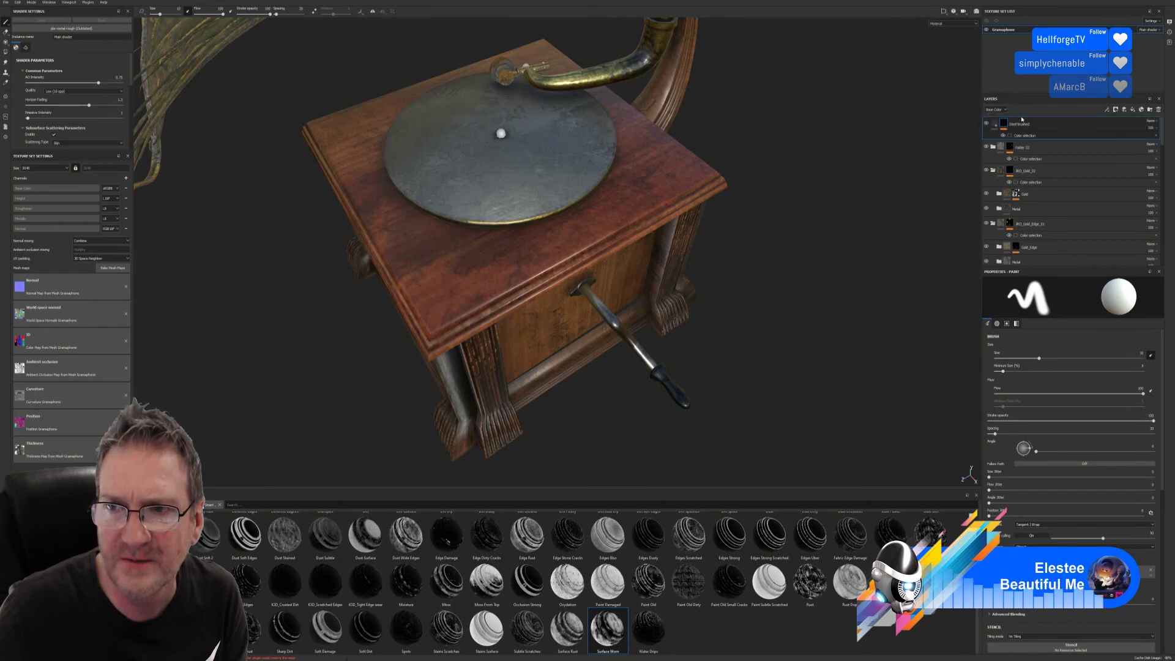
Step: Toggle the Gold and Metal layers' visibility to compare their effect on the platter
left_click(986, 194)
left_click(986, 194)
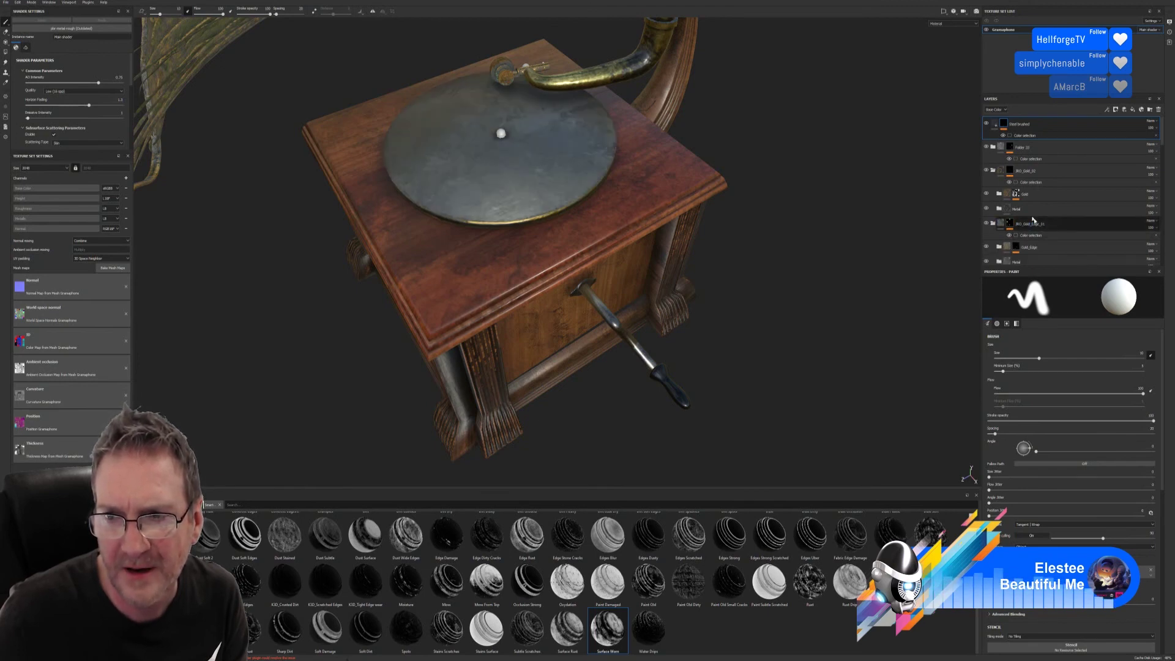
scroll(1033, 220, "down", 2)
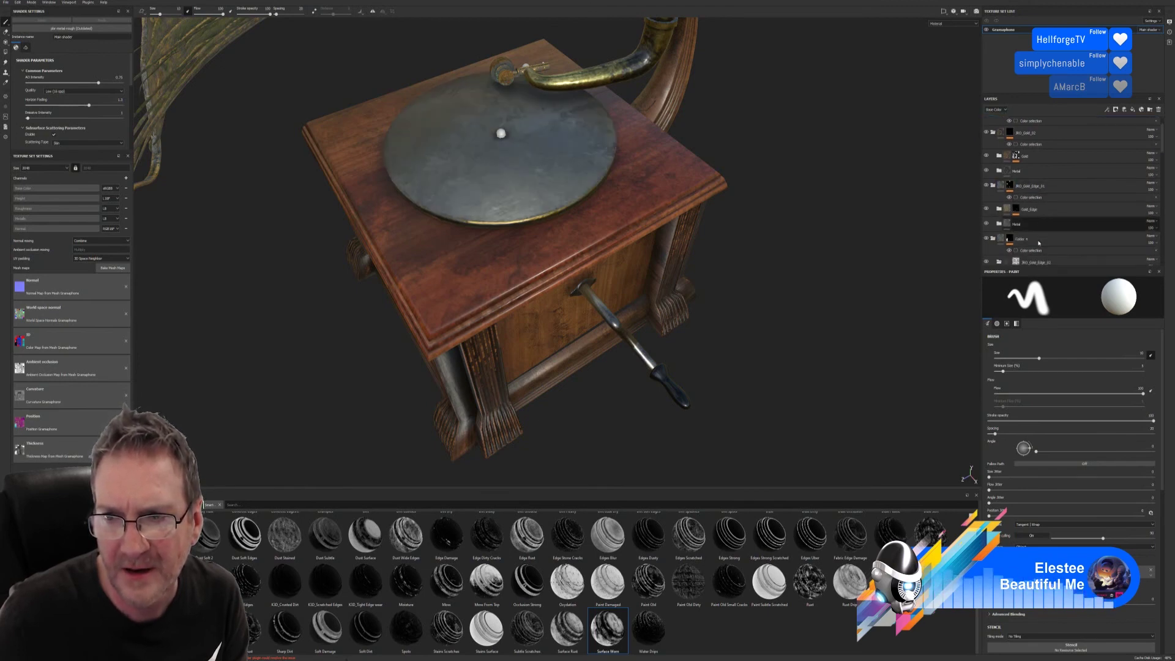
left_click(987, 224)
left_click(987, 224)
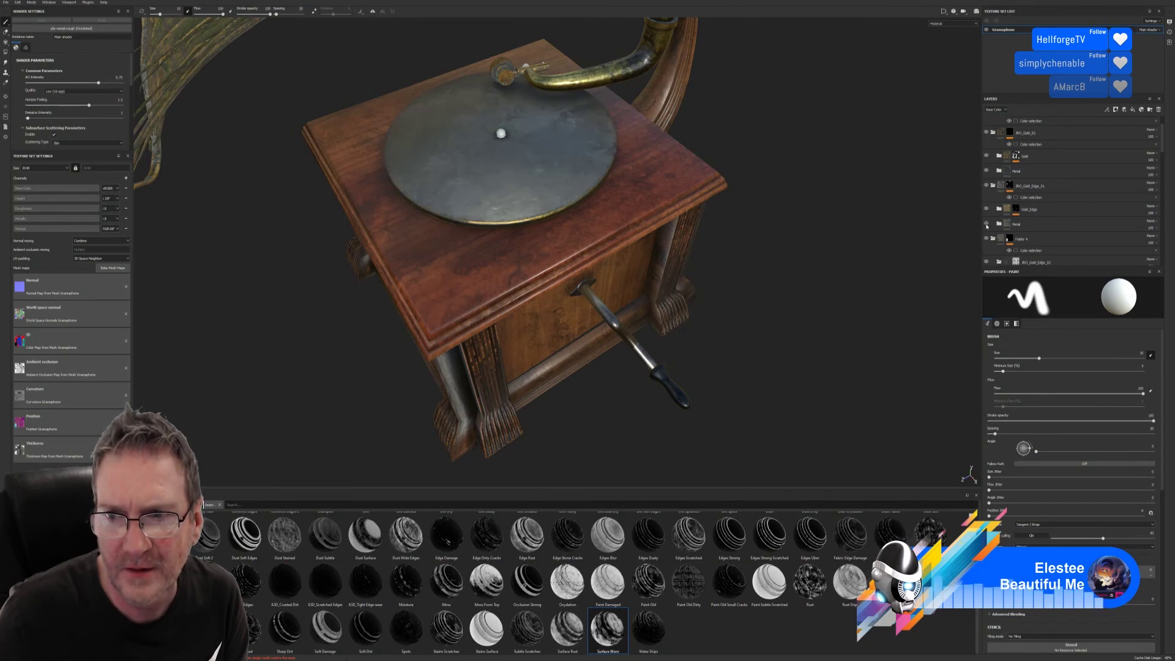
left_click(986, 224)
left_click(986, 224)
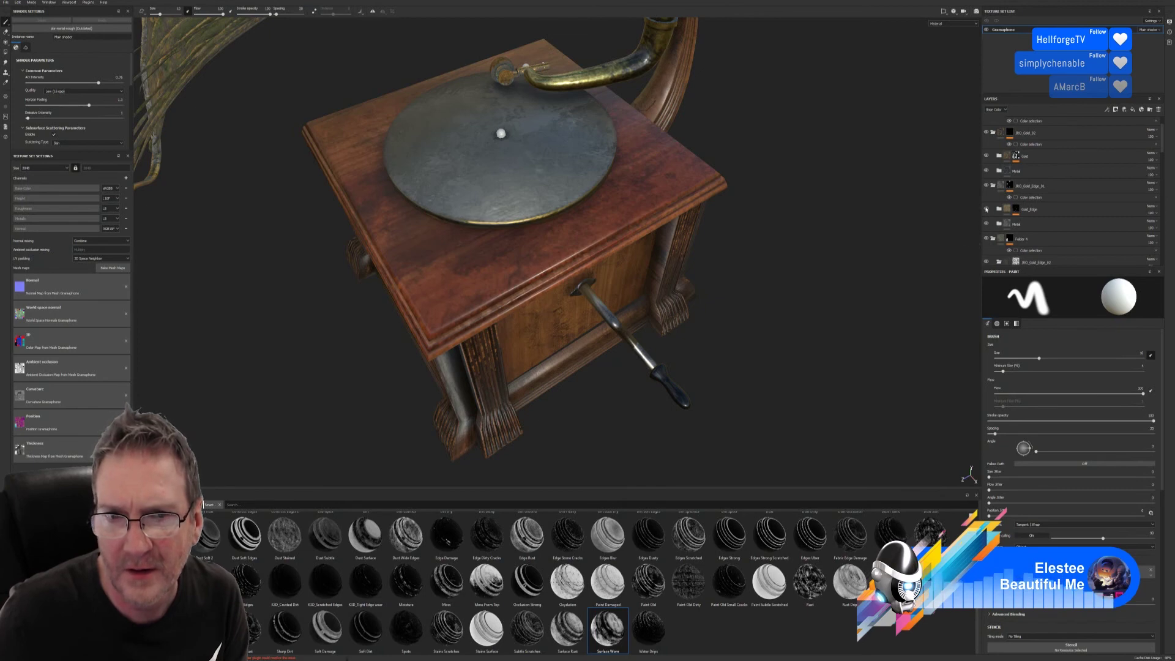
left_click(987, 224)
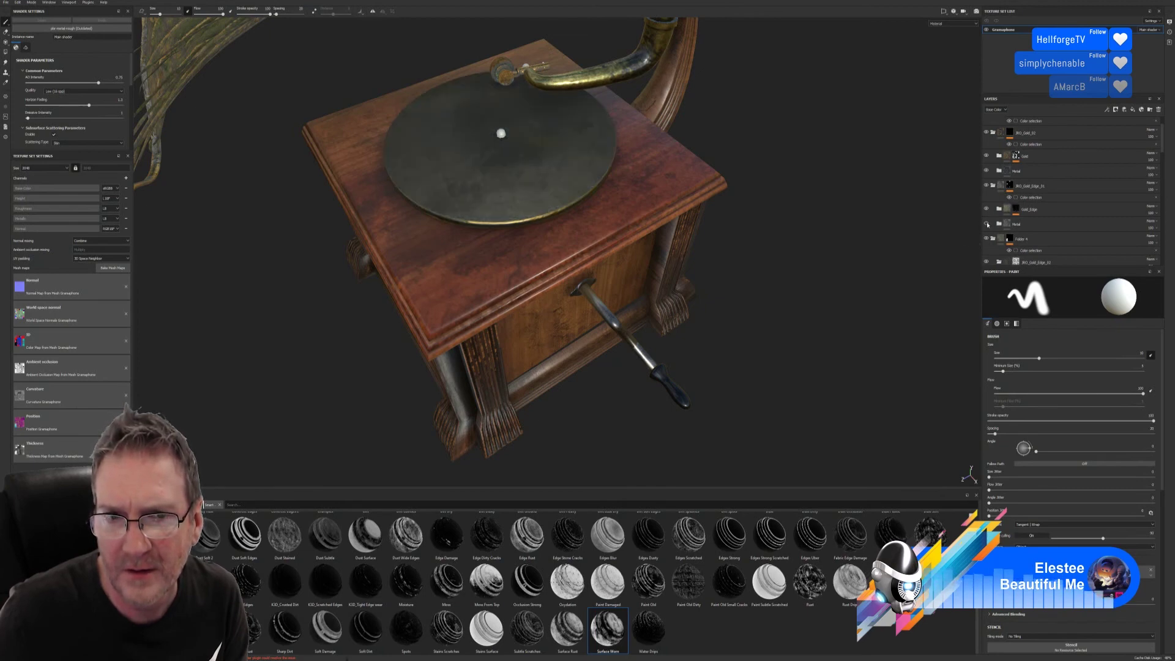
left_click(986, 224)
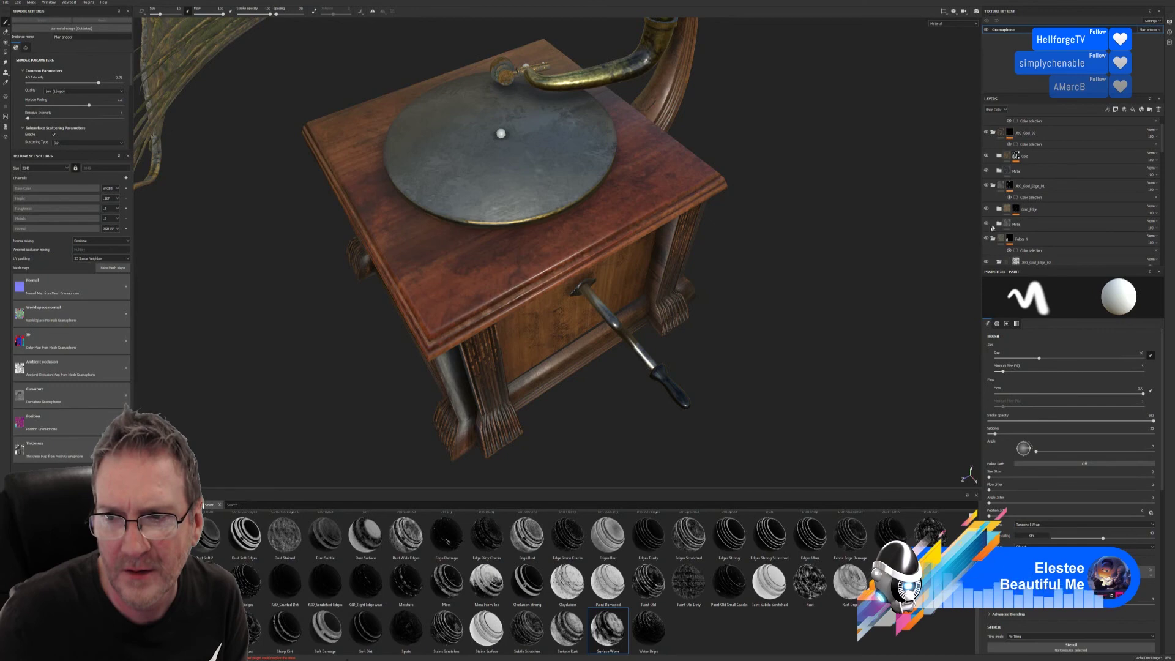
scroll(991, 228, "down", 2)
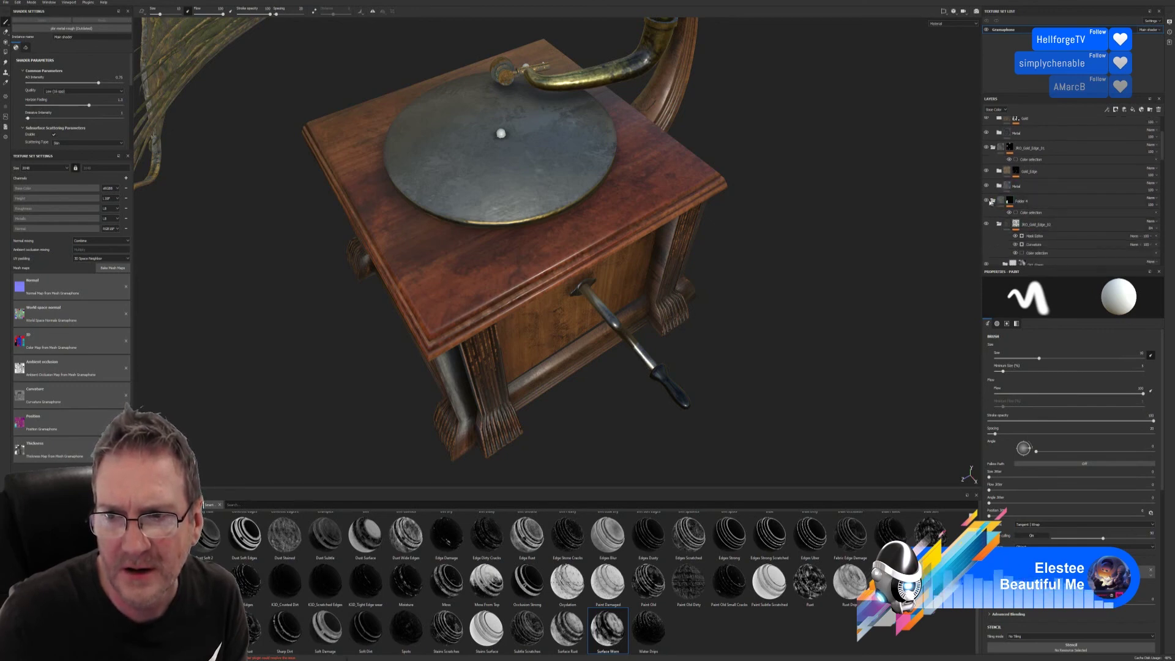
Step: Toggle Folder 4 and a record-disc layer to compare, then select the JRO_Gold_Edge_01 layer
left_click(986, 201)
left_click(987, 201)
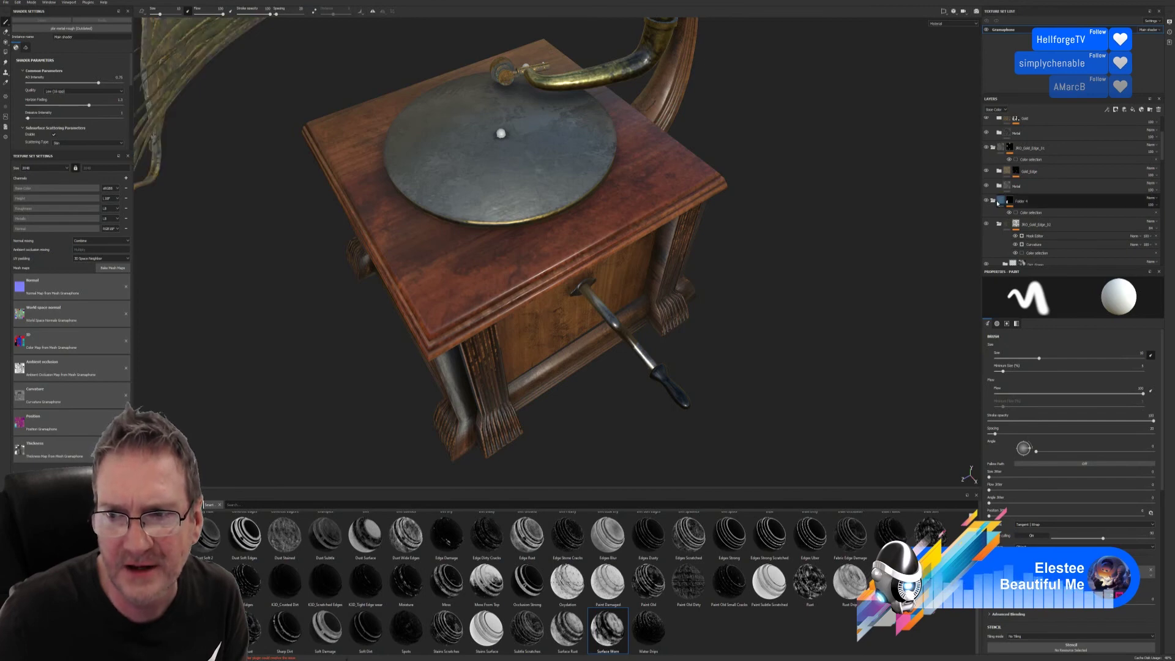
left_click(994, 225)
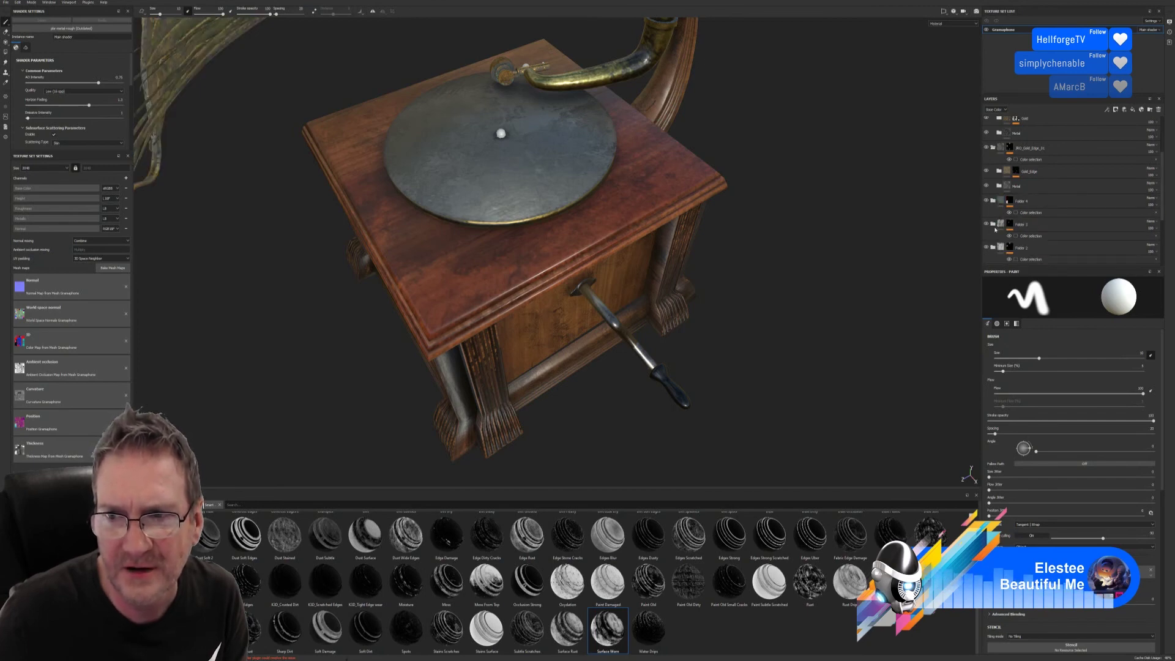
left_click(1014, 173)
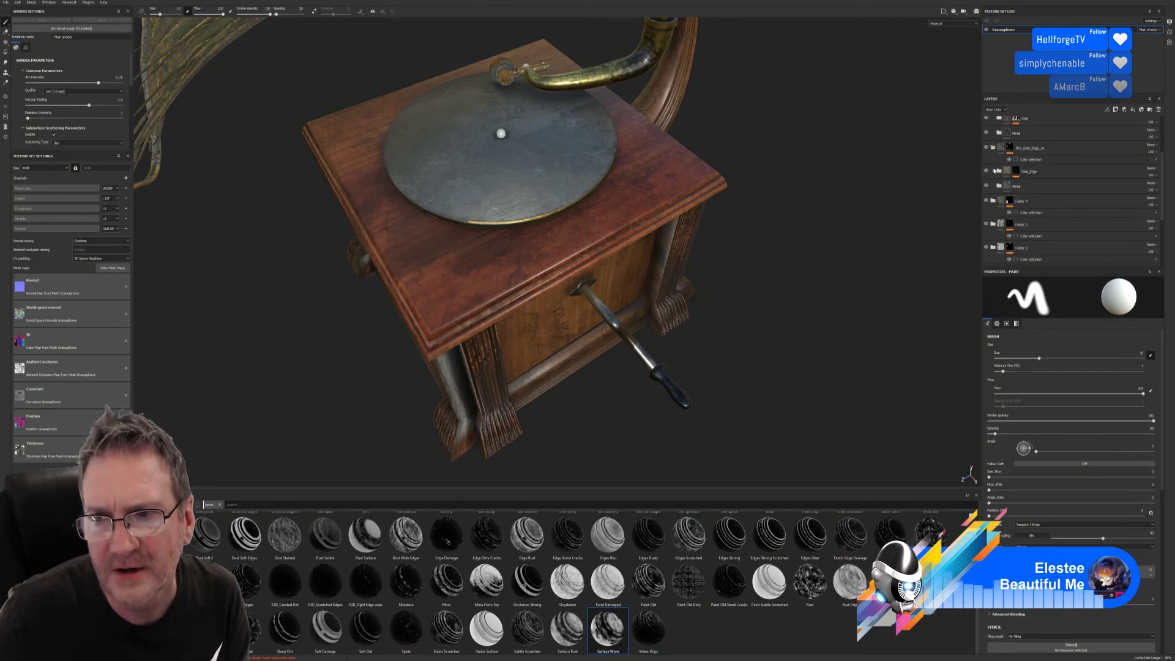
left_click(987, 148)
left_click(987, 147)
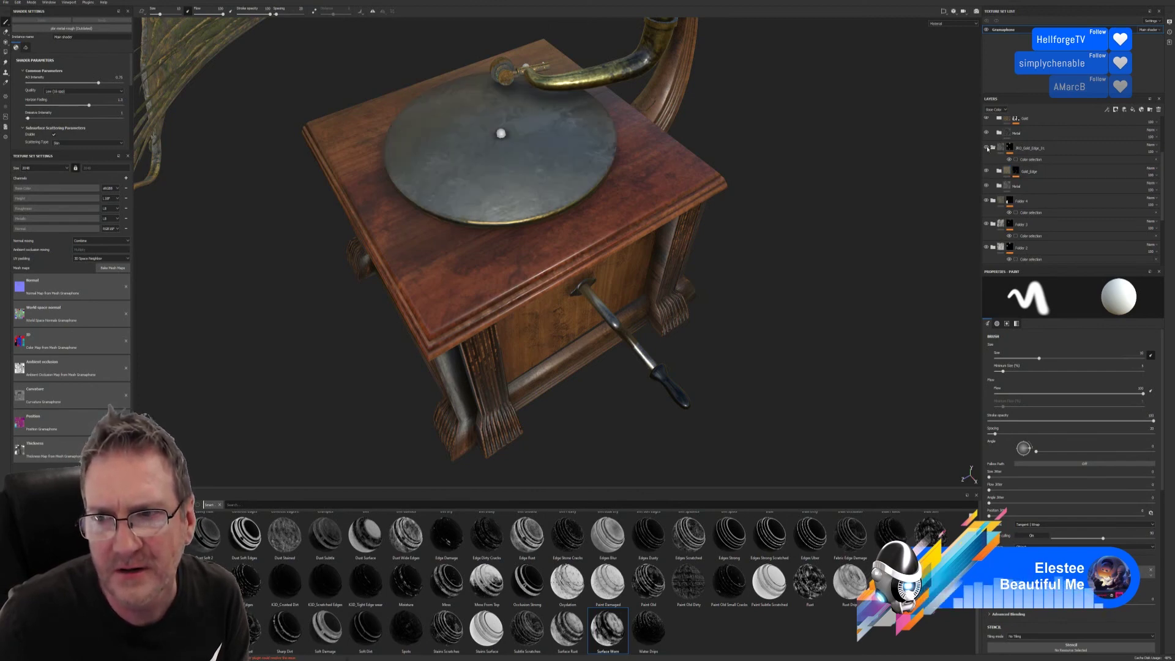
left_click(999, 149)
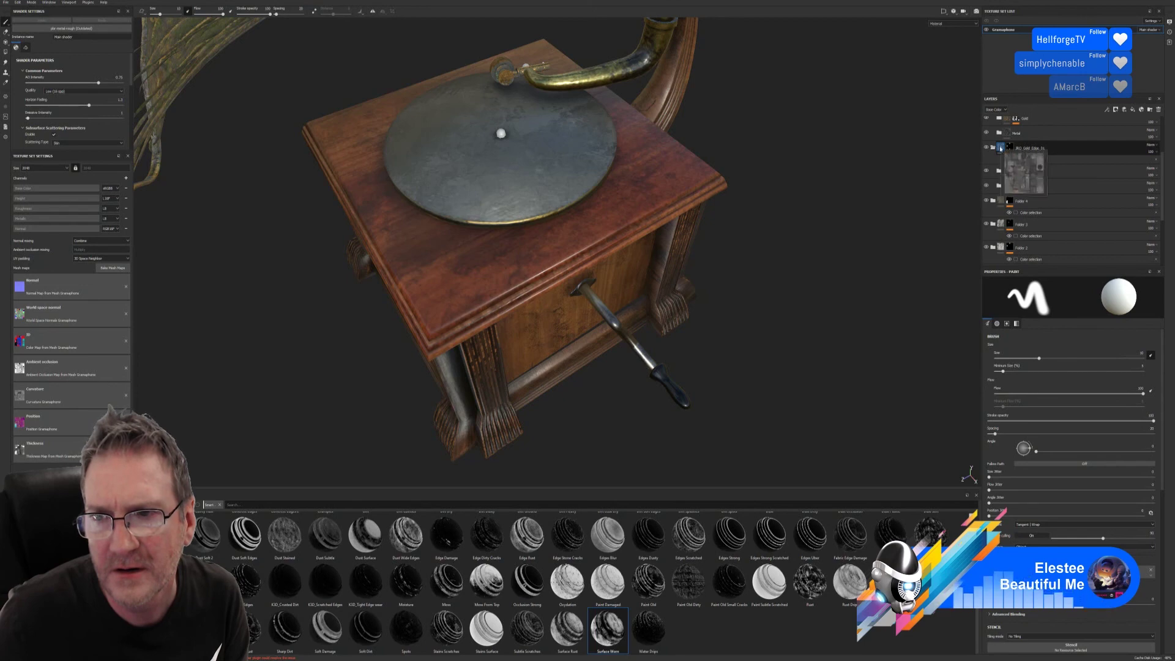
left_click(1017, 171)
left_click_drag(1018, 168, 988, 184)
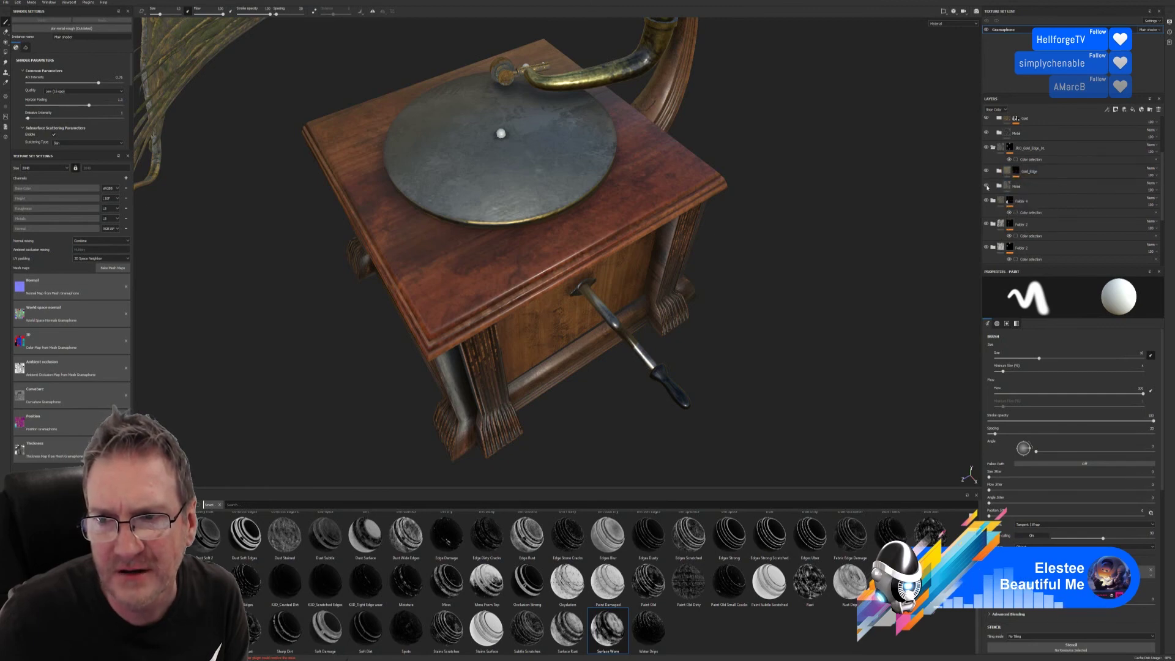
left_click(986, 186)
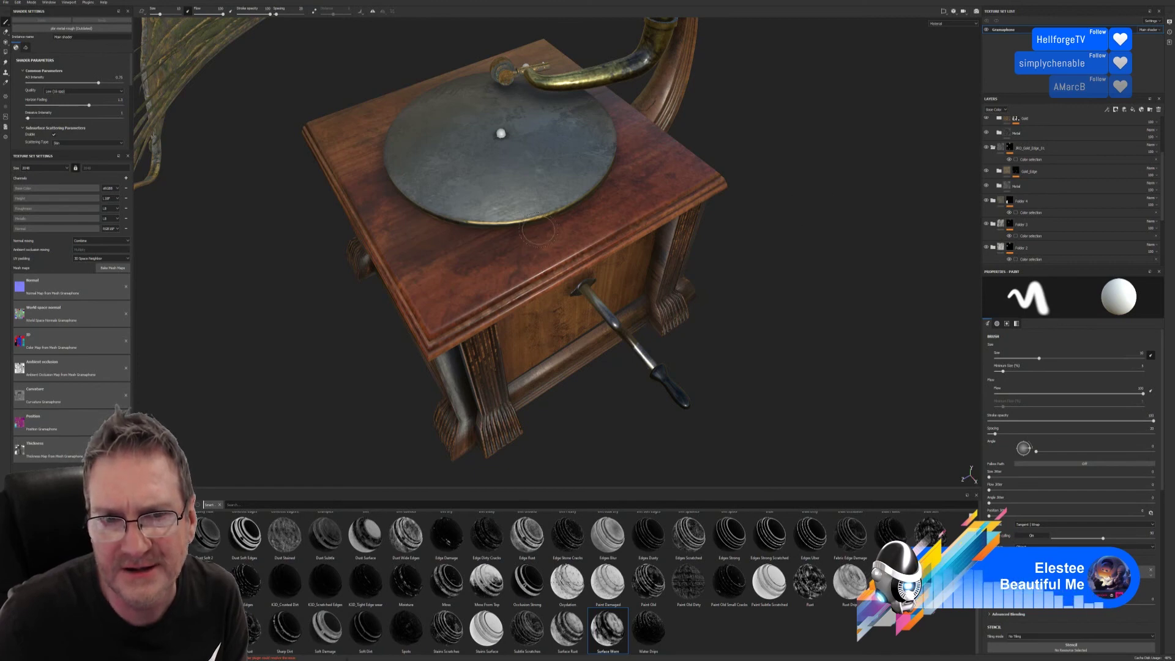
left_click(985, 186)
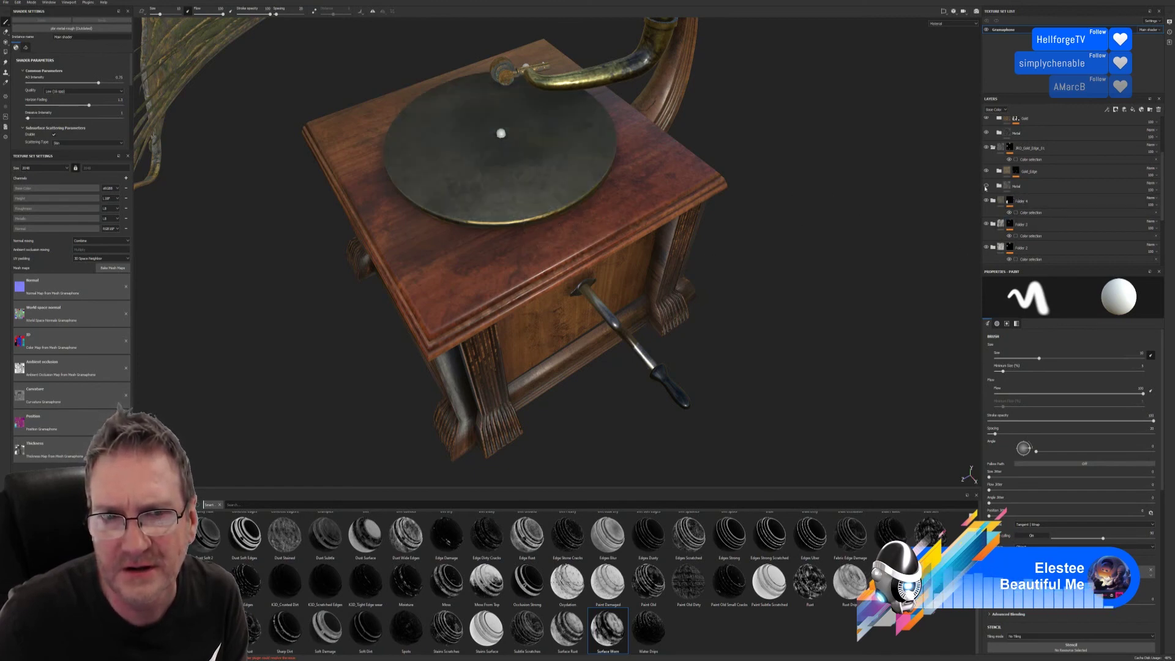
left_click(985, 187)
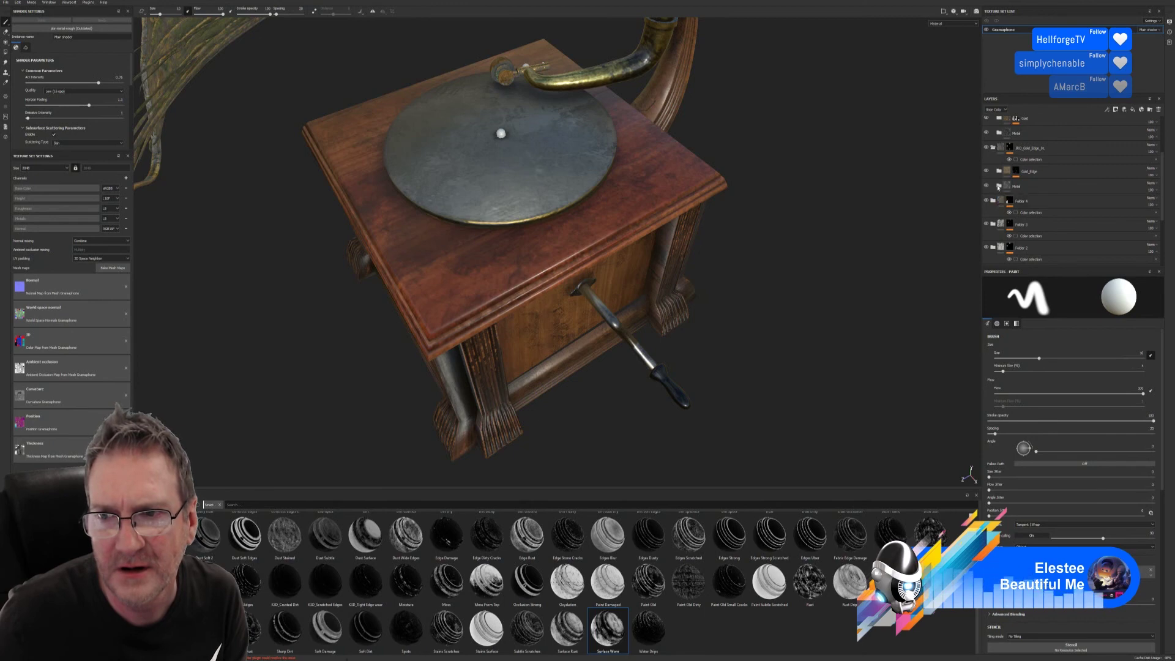
left_click(998, 186)
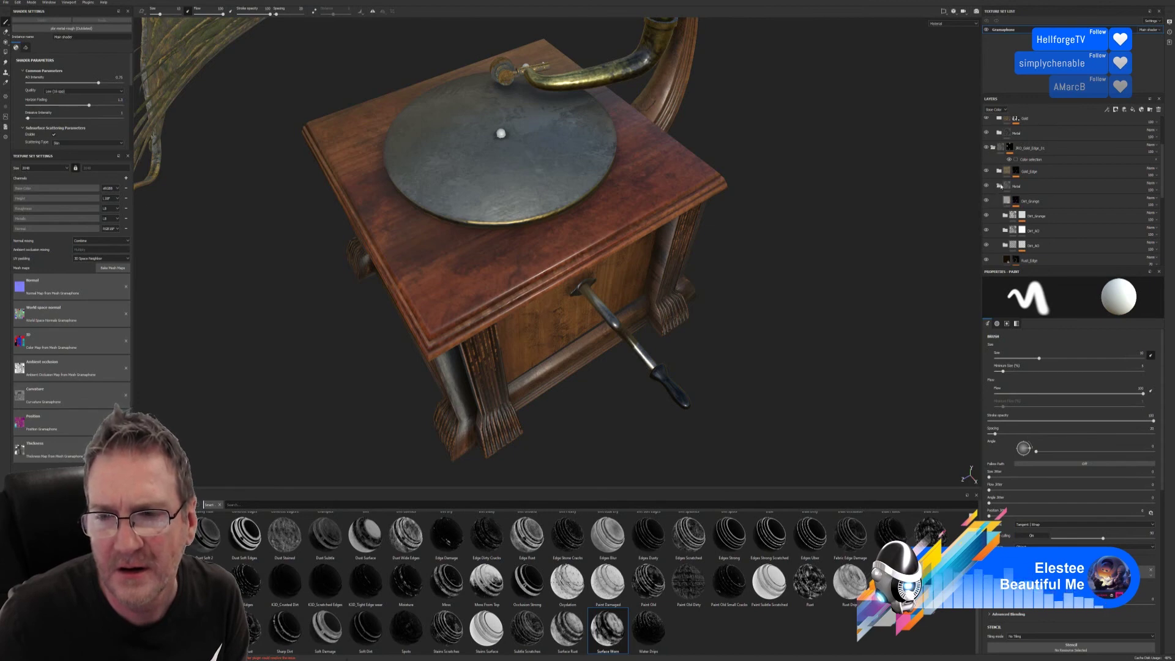
left_click(999, 186)
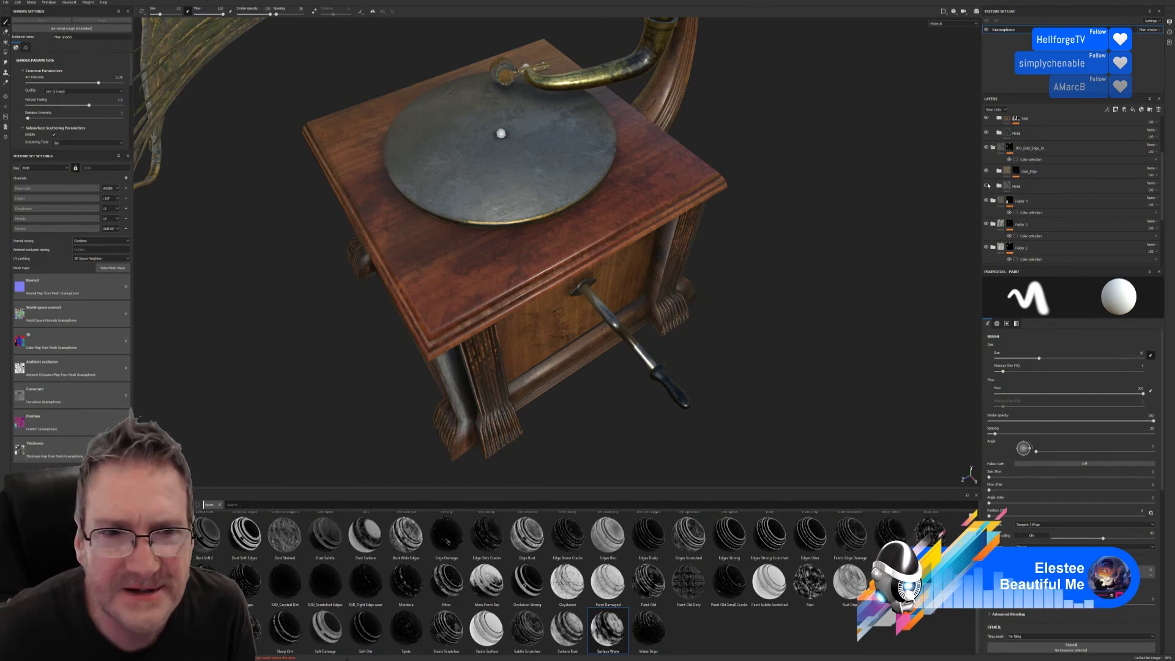
left_click(988, 185)
left_click(987, 185)
left_click(987, 186)
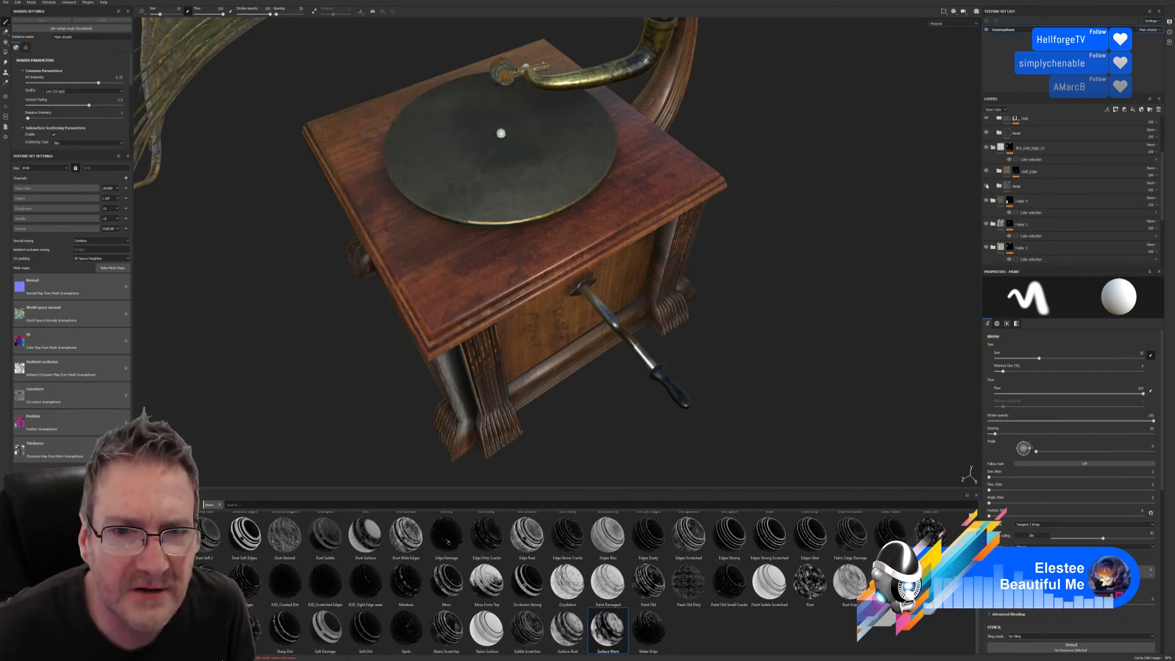
left_click(987, 186)
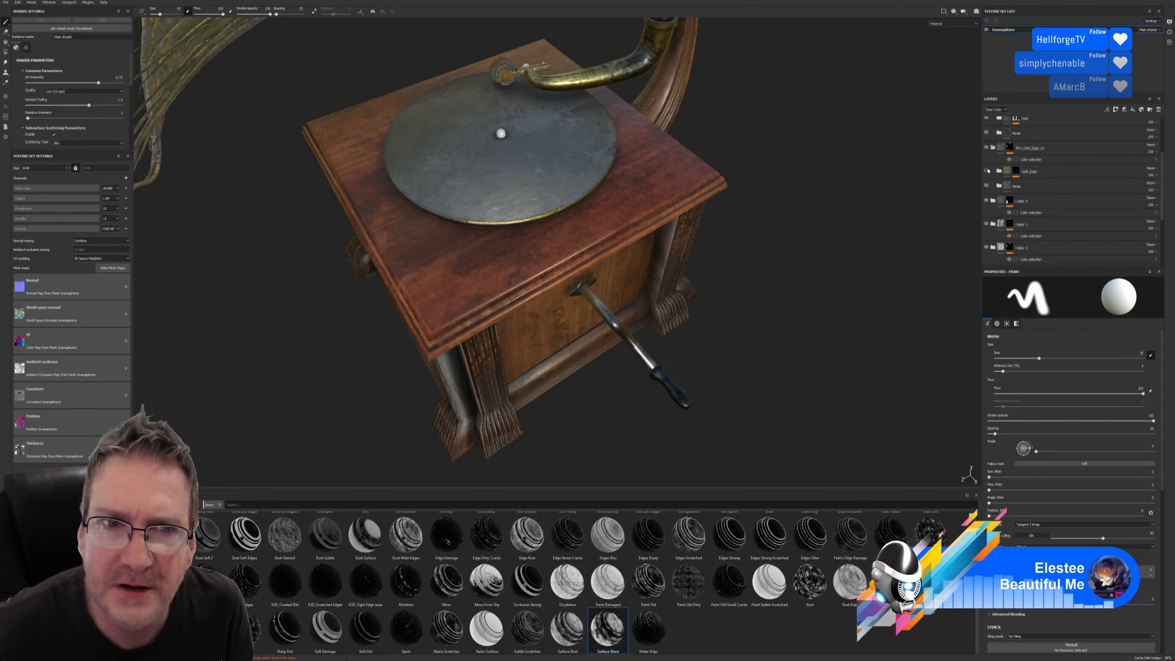
left_click_drag(813, 265, 904, 236, "alt")
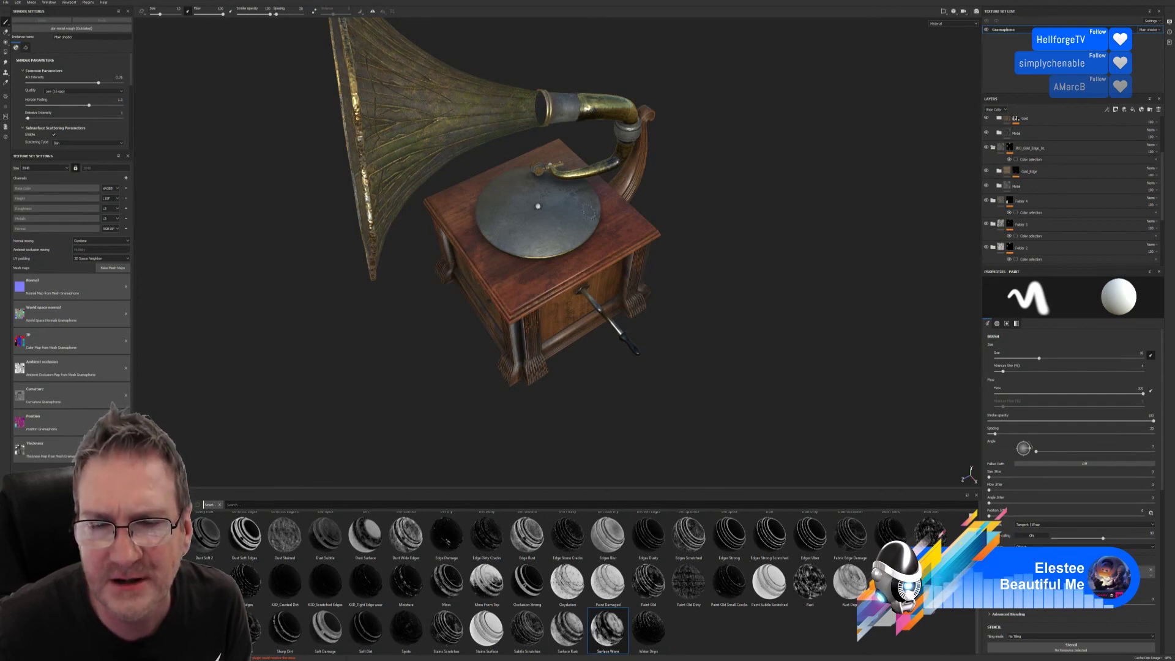
left_click(1005, 202)
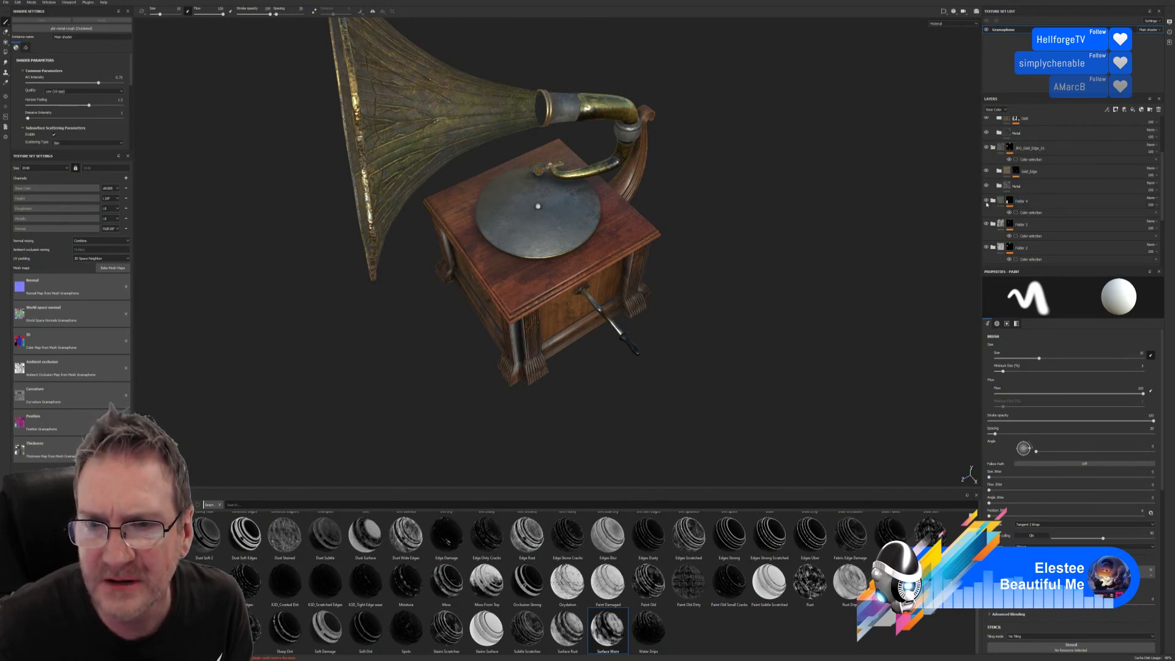
left_click(986, 202)
left_click(987, 202)
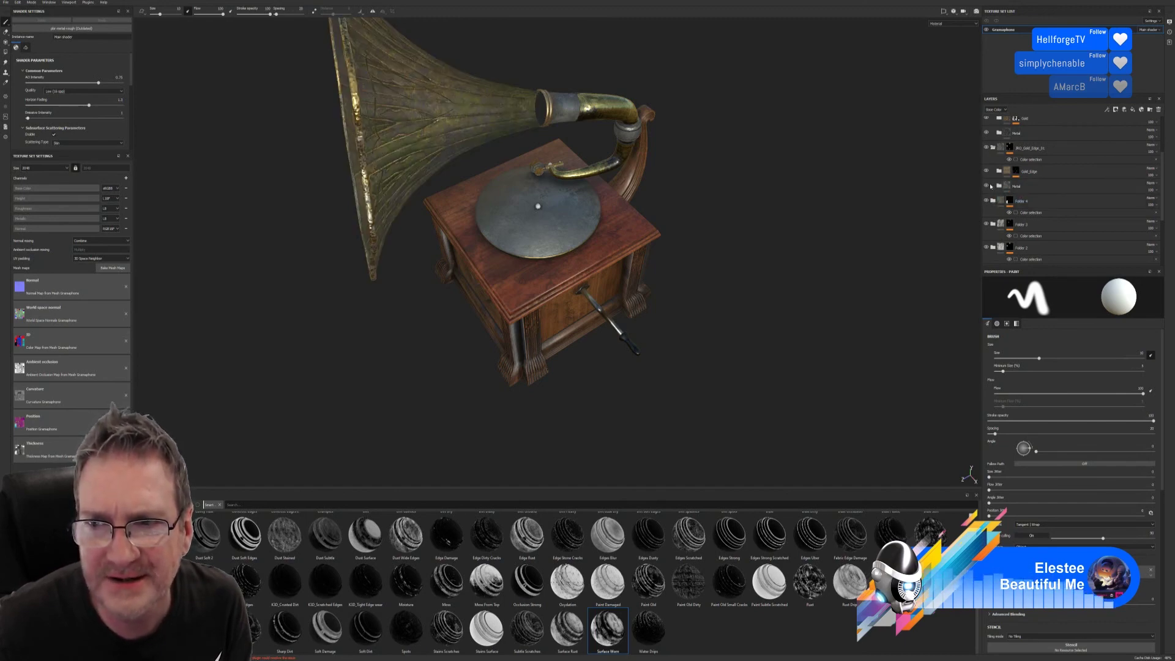
left_click(986, 186)
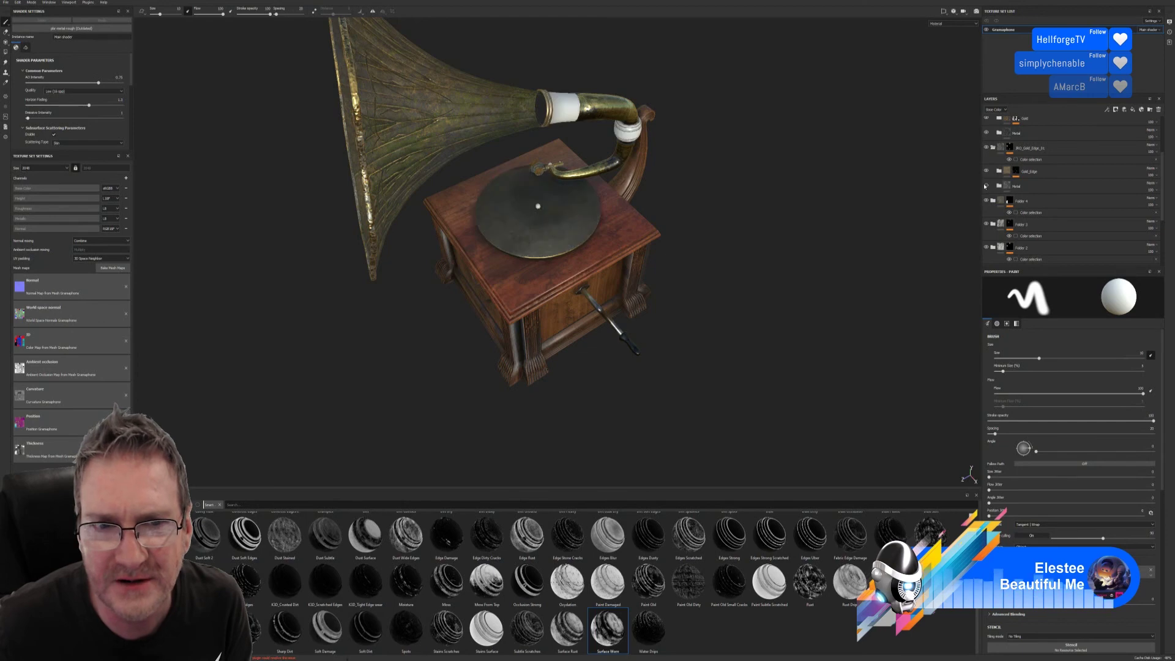
left_click(992, 149)
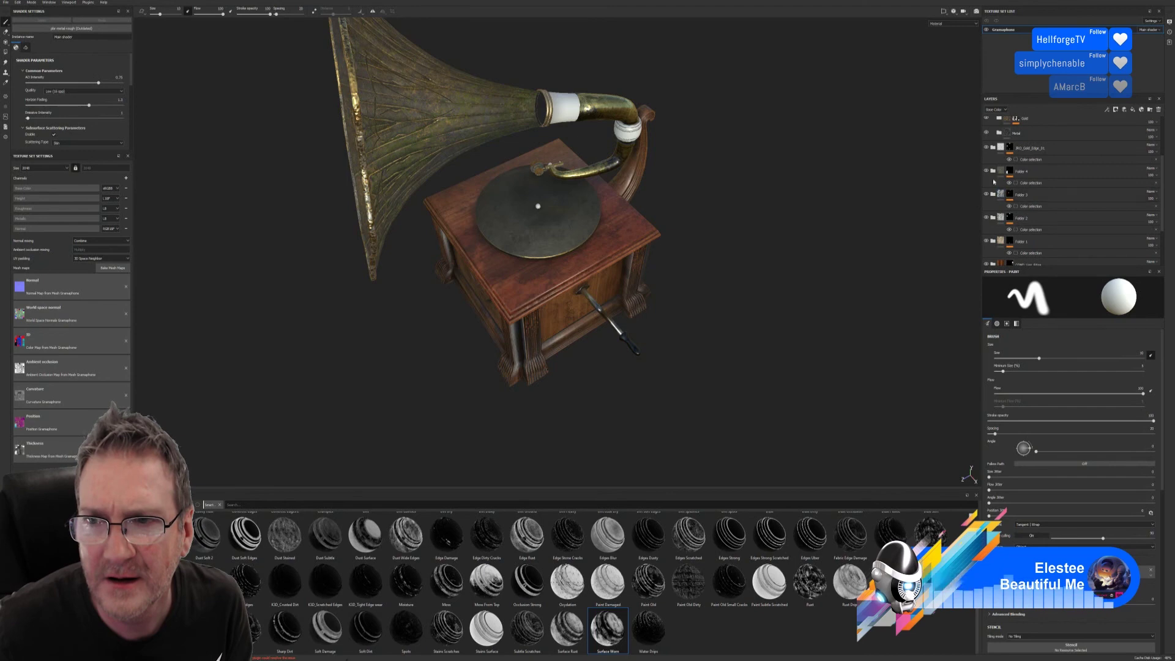
left_click(987, 172)
left_click(987, 168)
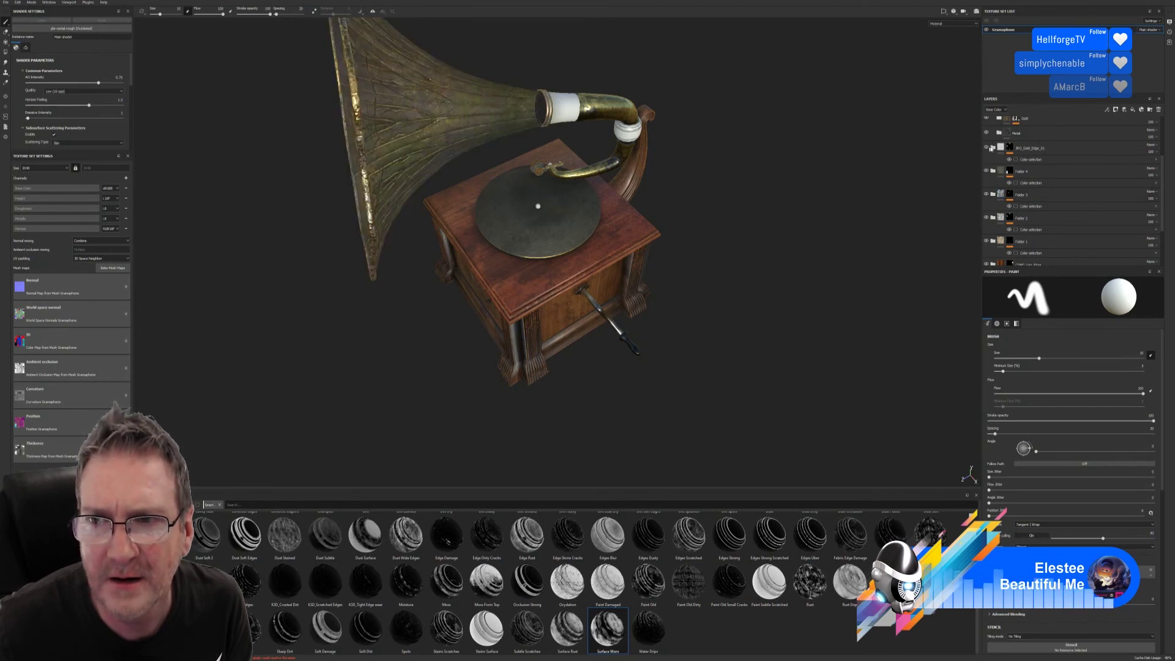
left_click(994, 150)
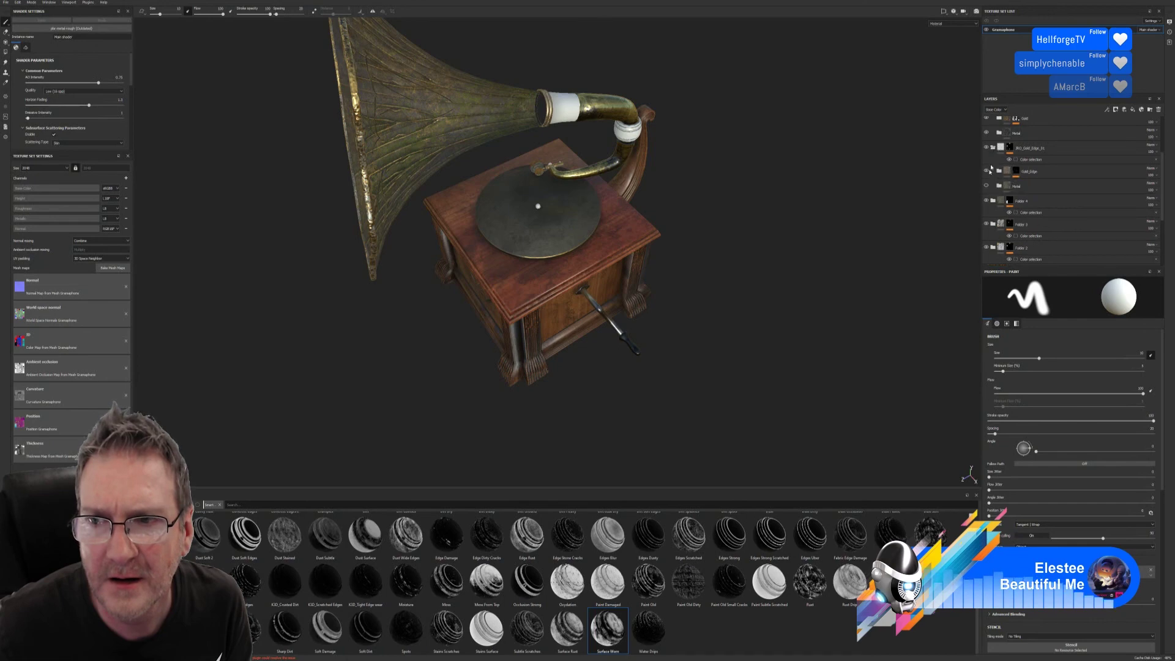
left_click(986, 186)
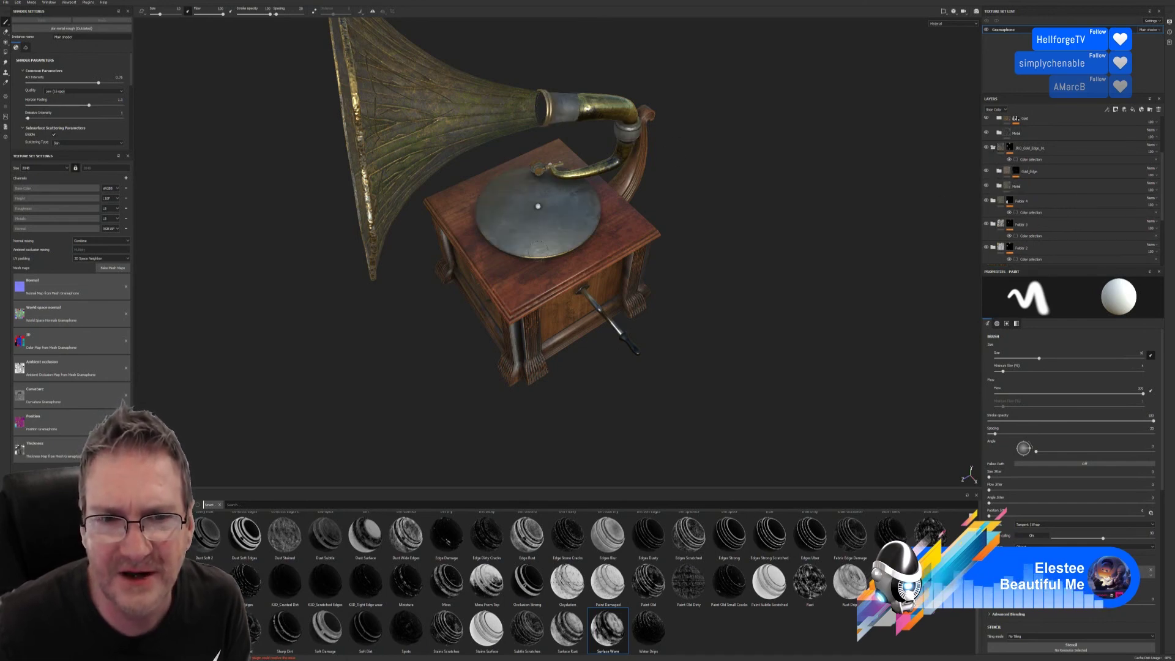
Step: Expand the Metal folder, check its effect on the platter, and select Dirt_Grunge
scroll(855, 226, "up", 3)
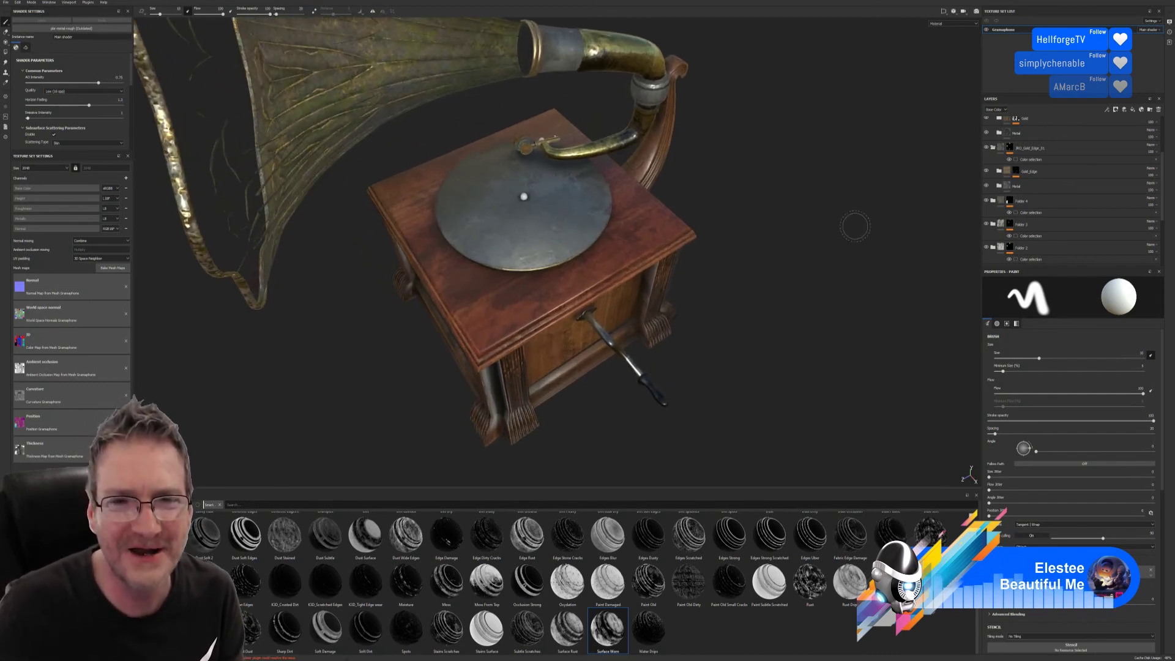
left_click_drag(855, 227, 813, 262, "alt")
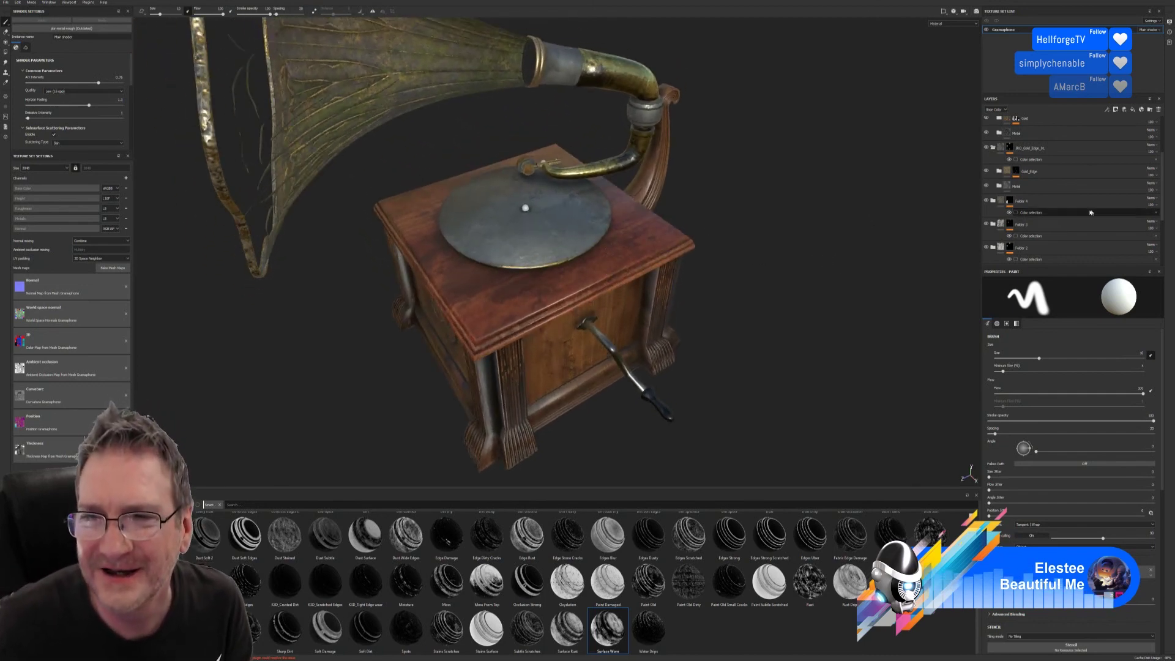
left_click(1035, 186)
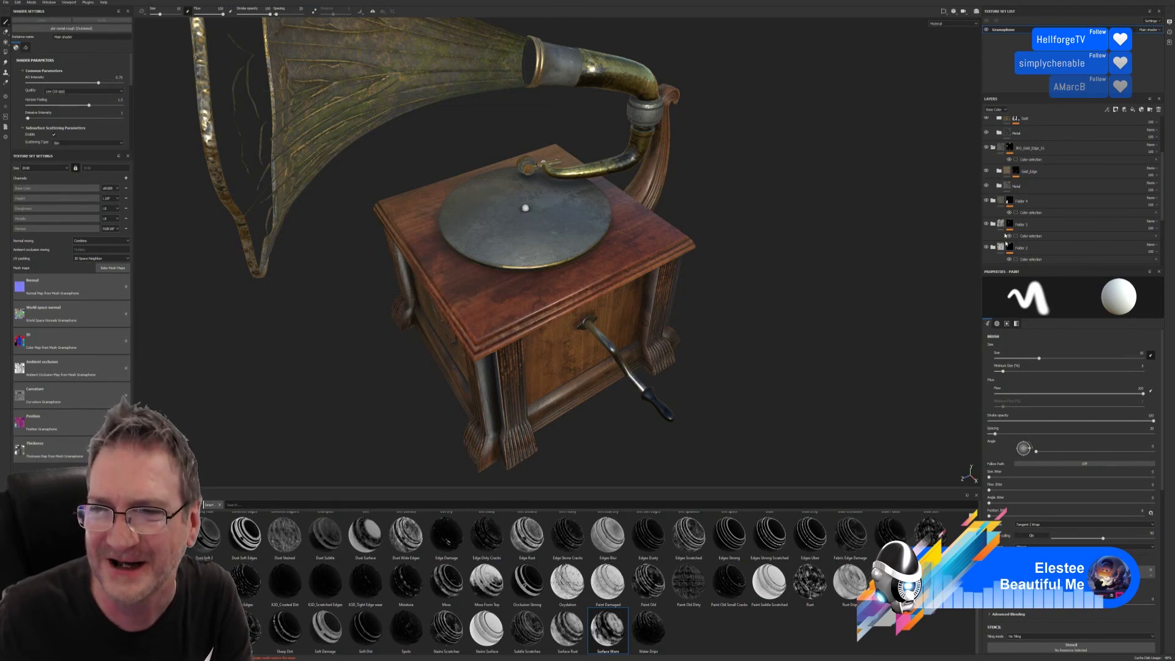
left_click(987, 186)
left_click(987, 186)
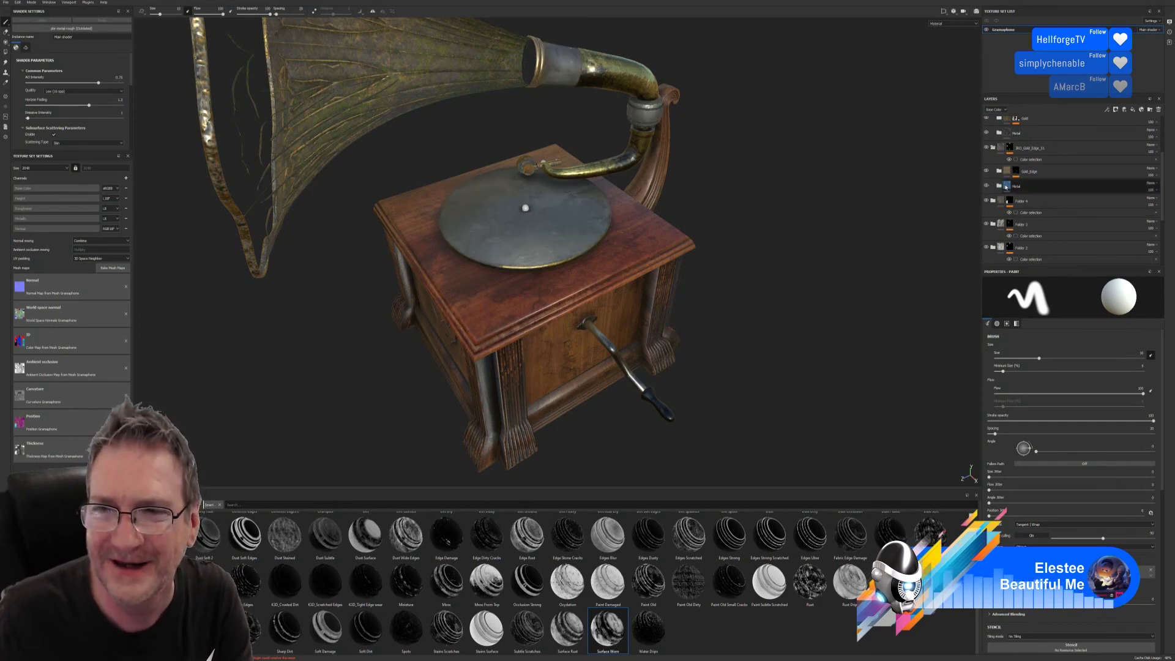
left_click(999, 186)
left_click(1026, 172)
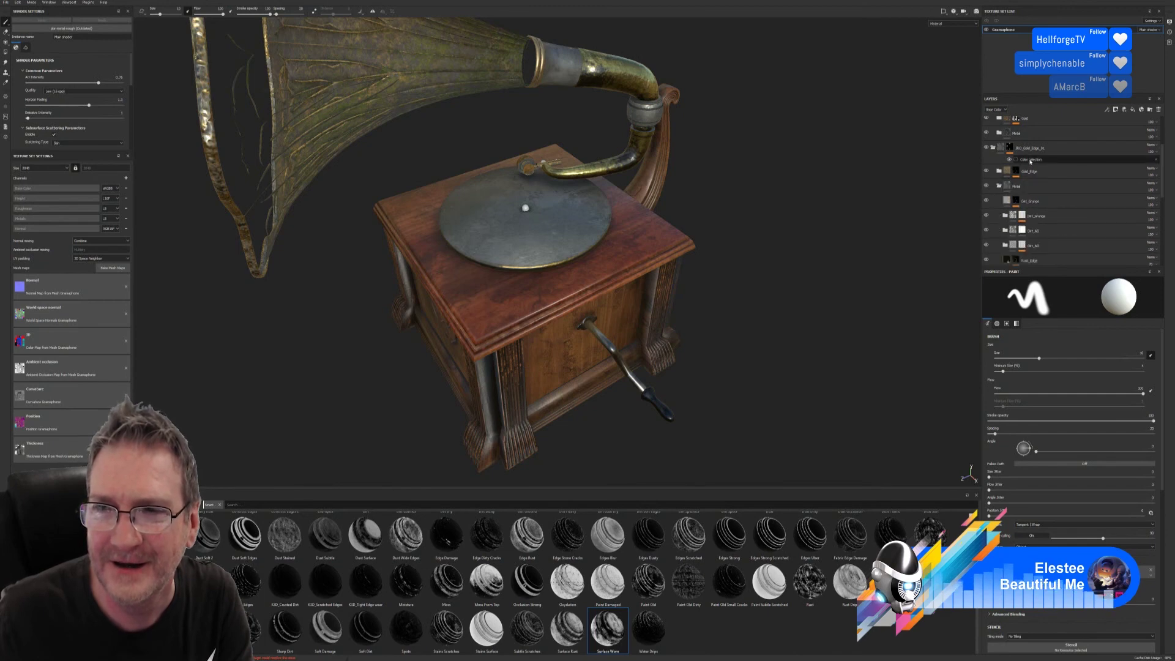
left_click(1031, 160)
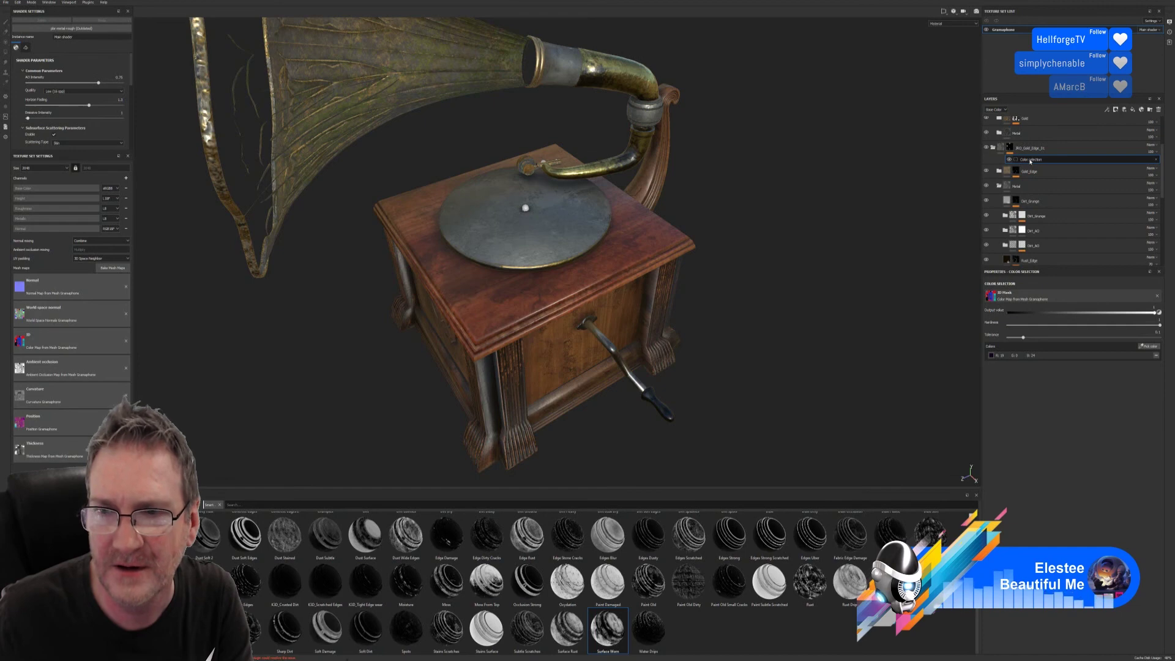
left_click(1009, 187)
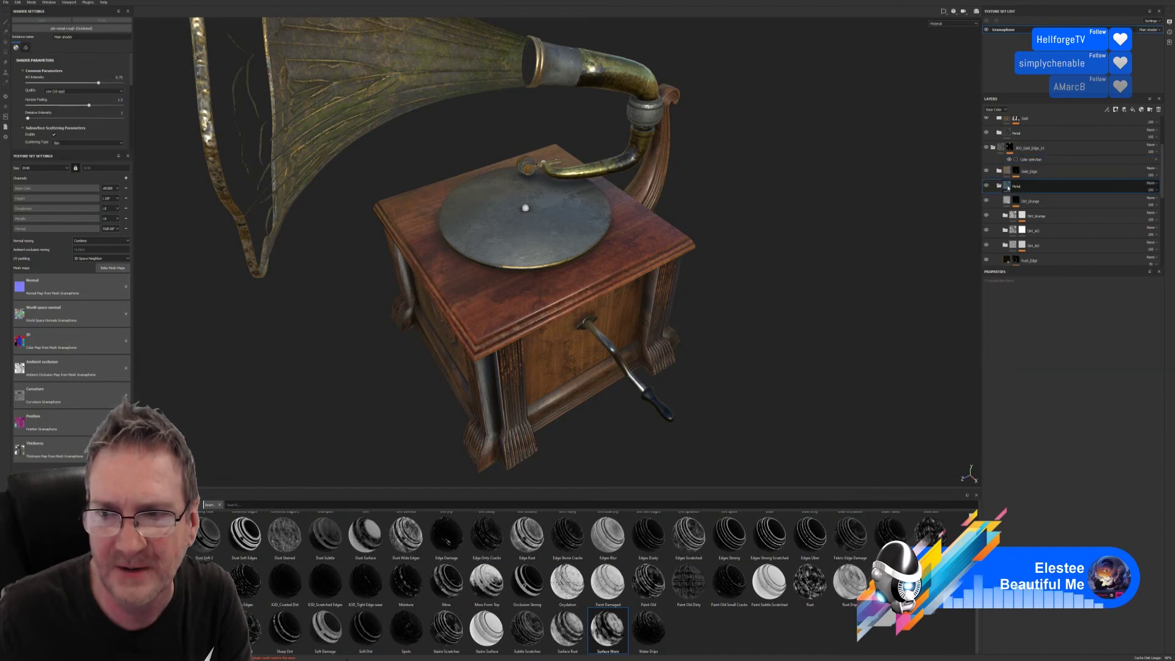
left_click(1007, 200)
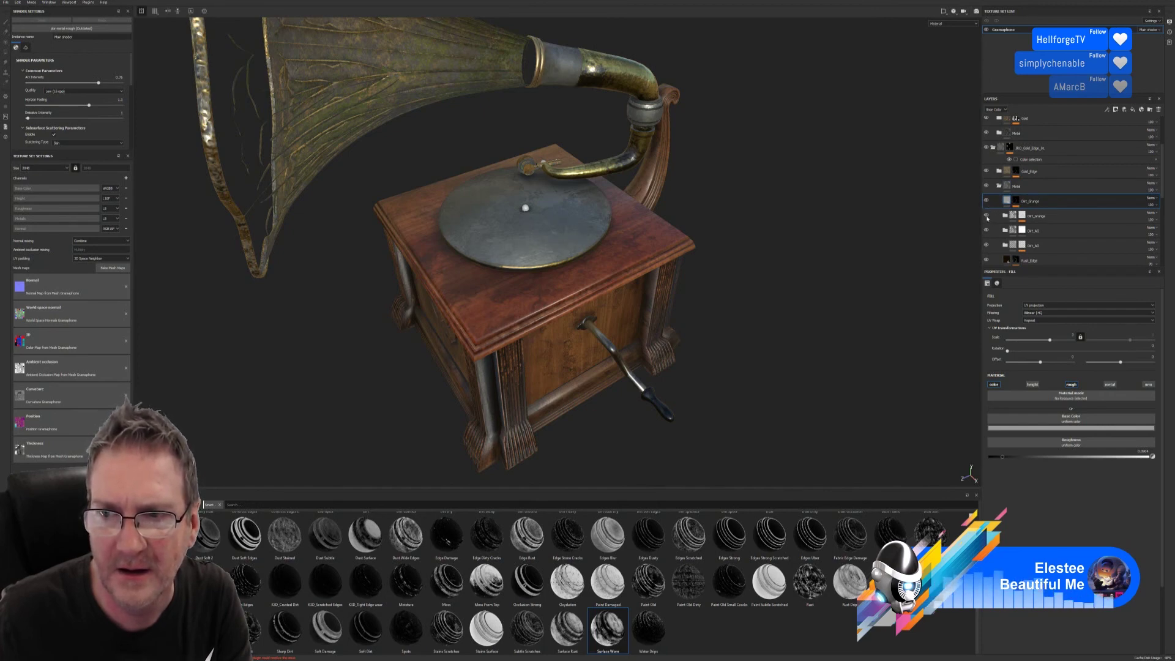
Step: Expand the second Dirt_AO folder and its Mask group, selecting the Fill + Mask layer
left_click(1004, 245)
scroll(1006, 245, "down", 1)
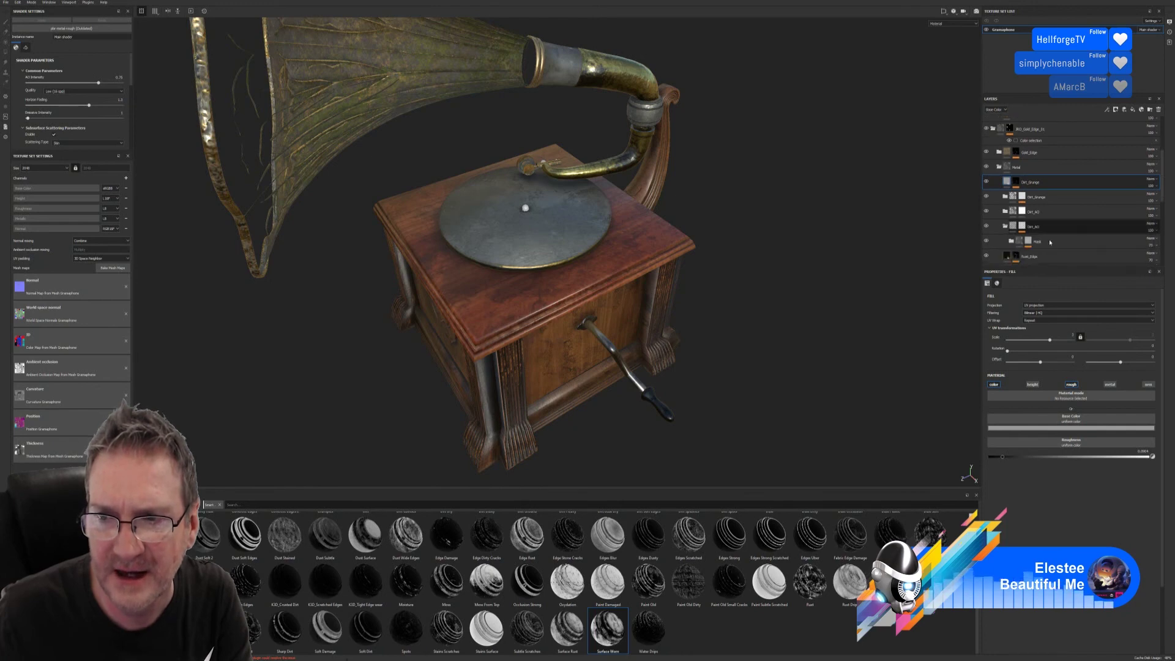
left_click(1013, 227)
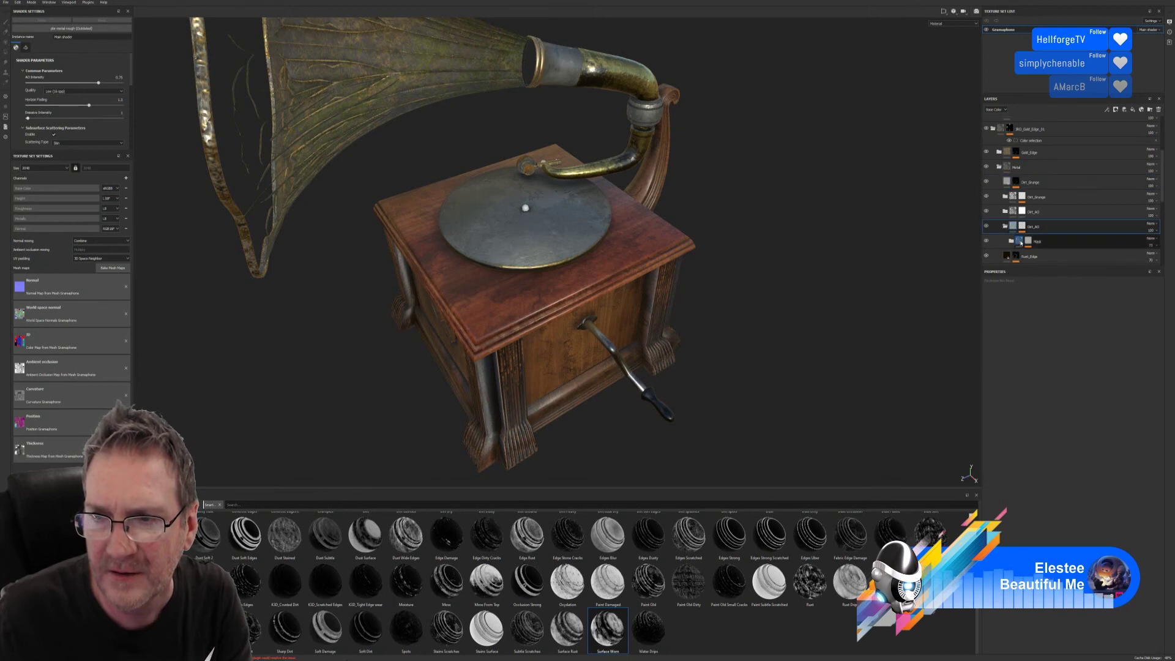
left_click(1021, 243)
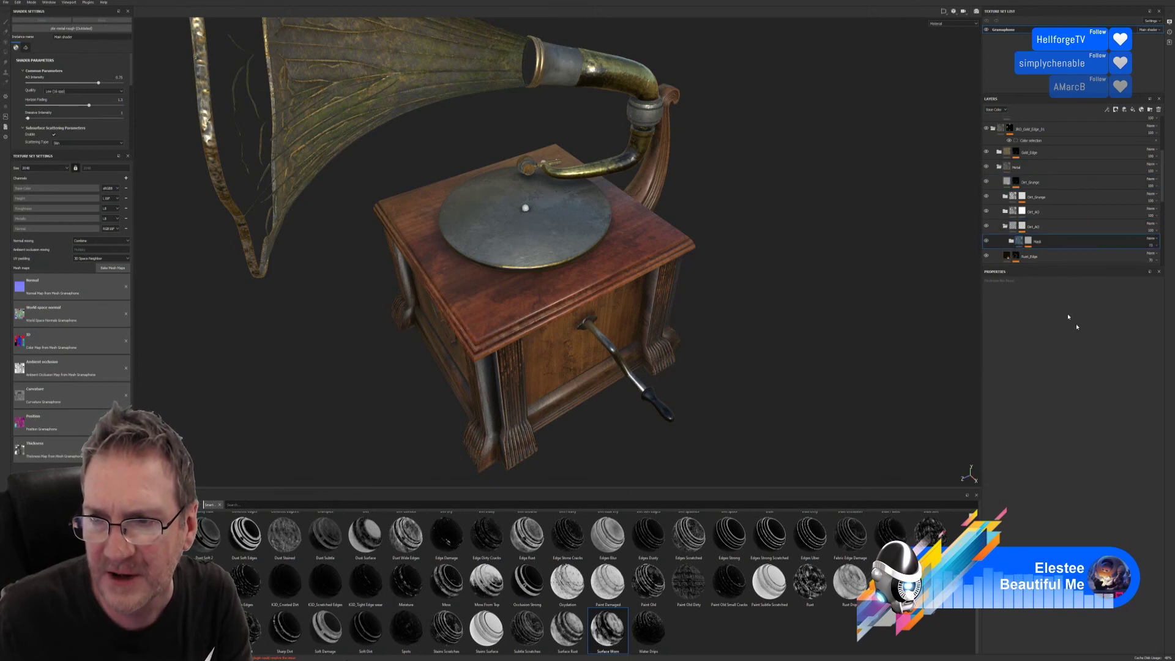
left_click(1011, 241)
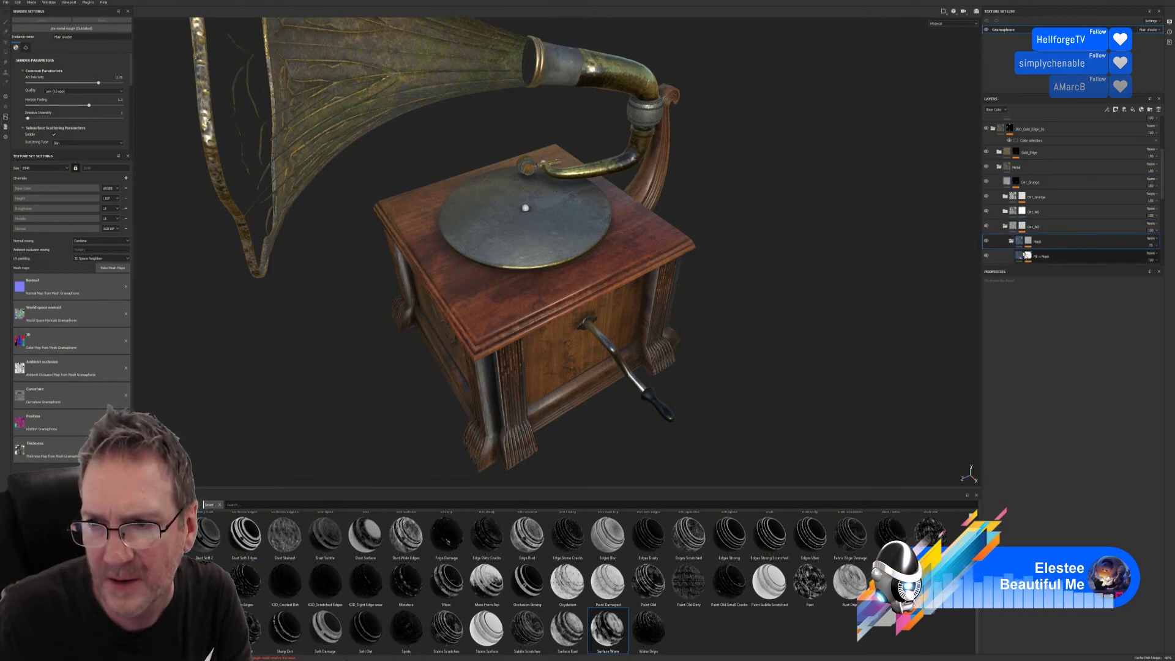
left_click(986, 256)
left_click(986, 256)
left_click(1019, 257)
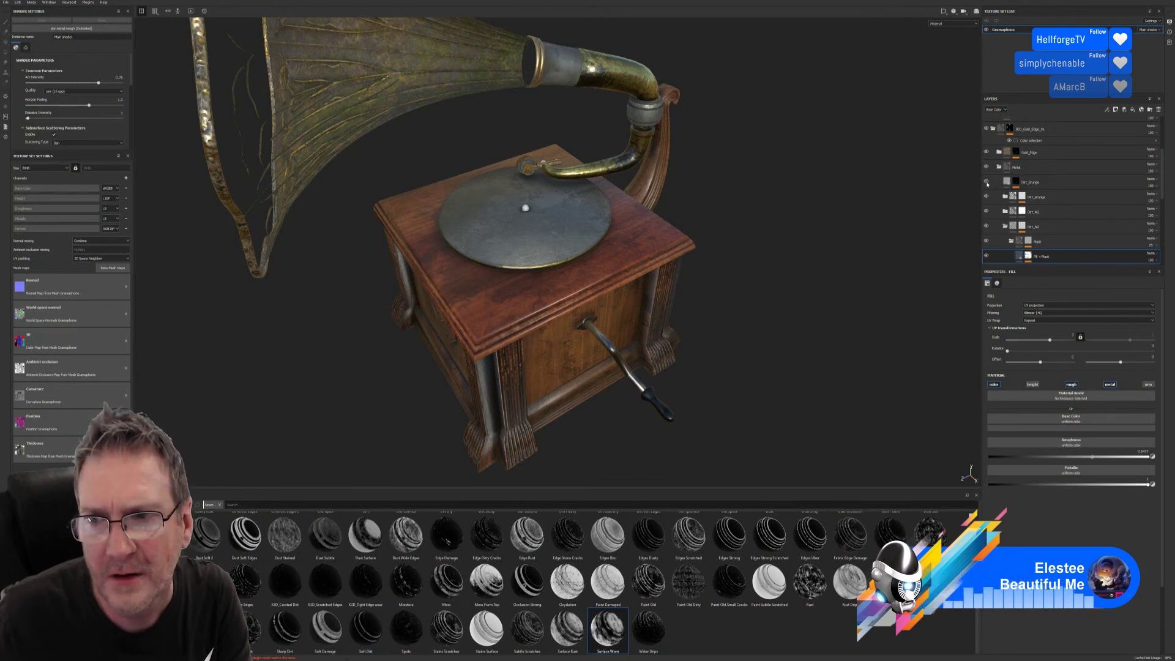
Step: Compare Metal, Dirt_Grunge and both Dirt_AO visibility, then reselect the Mask group
left_click(986, 167)
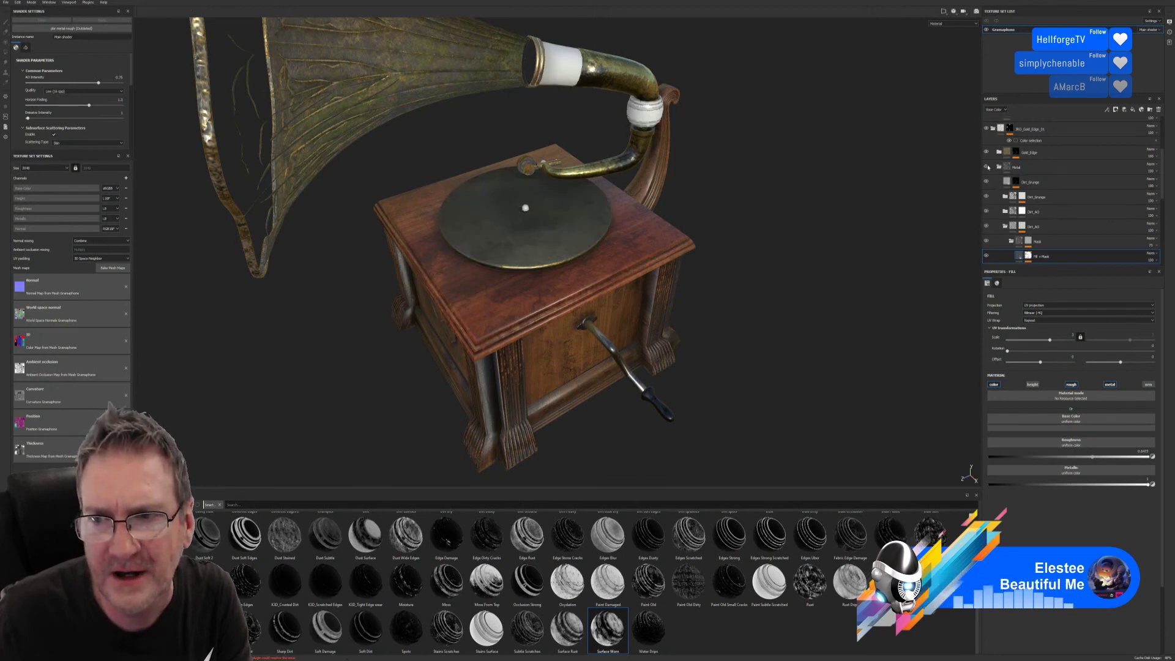
left_click(986, 168)
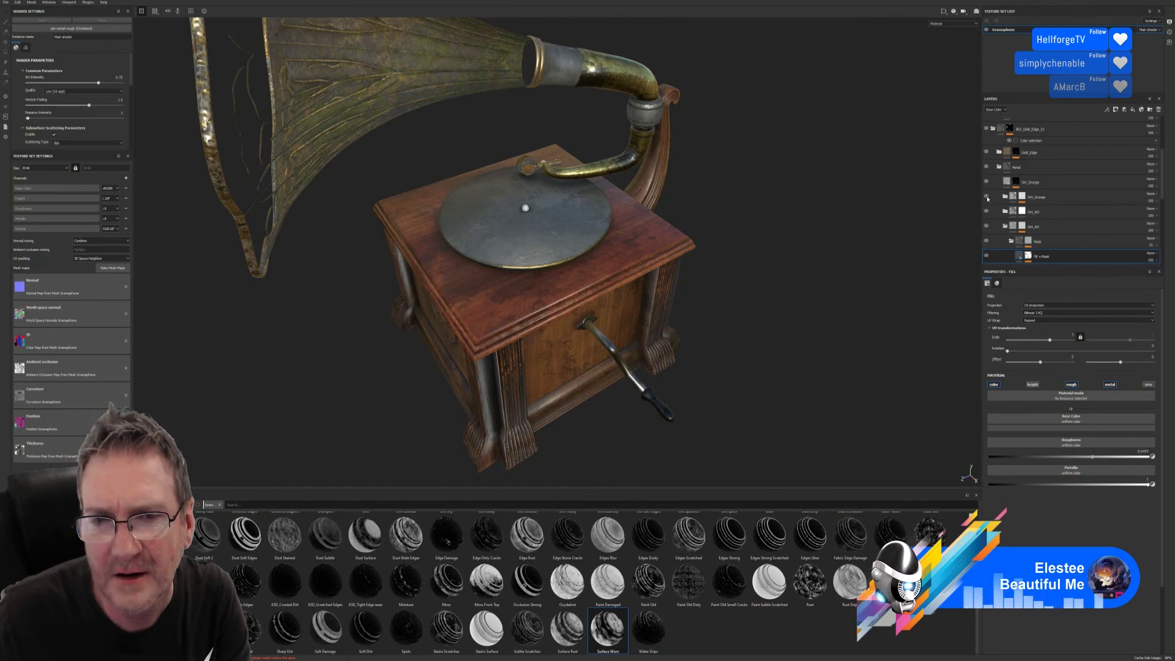
left_click(986, 196)
left_click(987, 196)
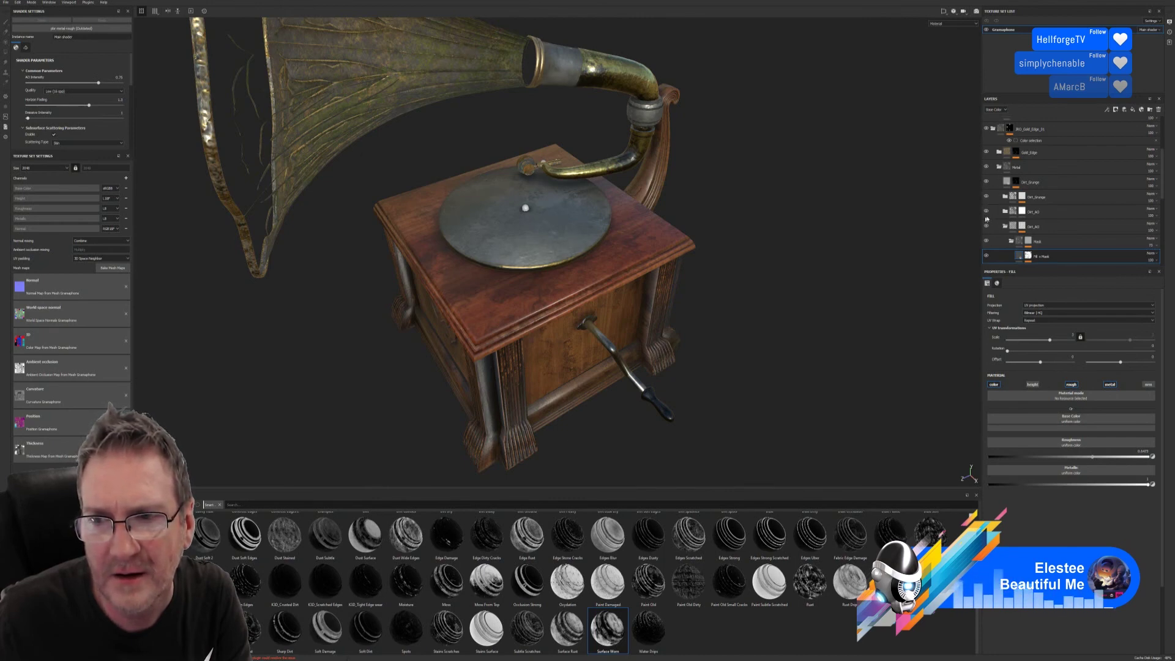
left_click(986, 212)
left_click(986, 212)
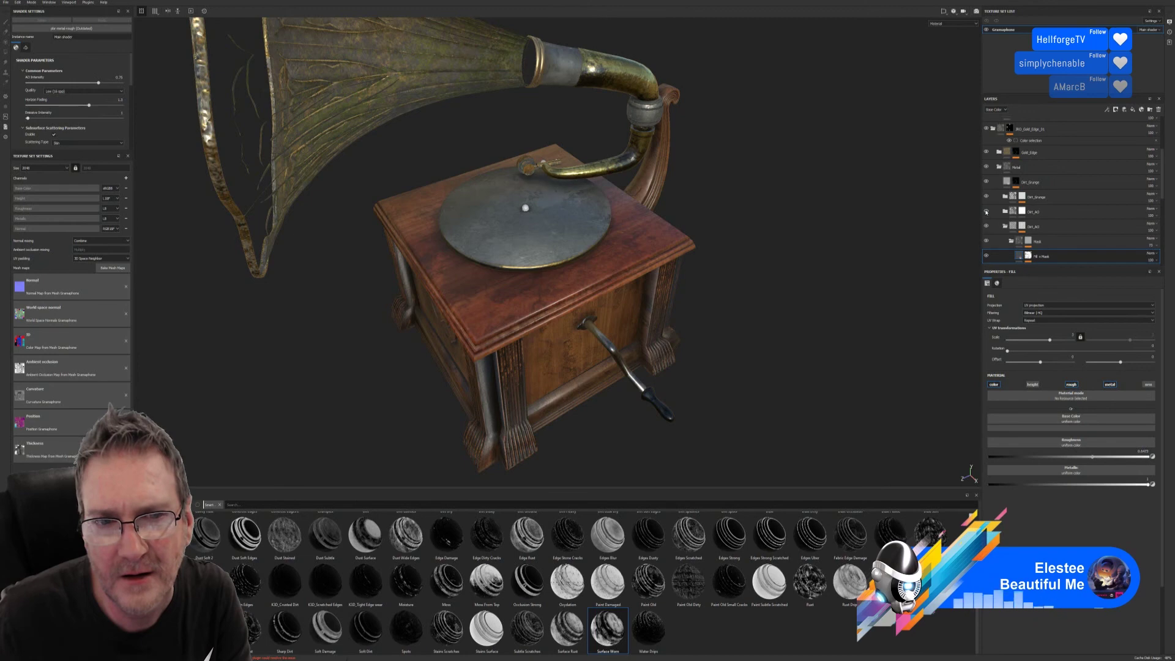
left_click(985, 226)
left_click(986, 226)
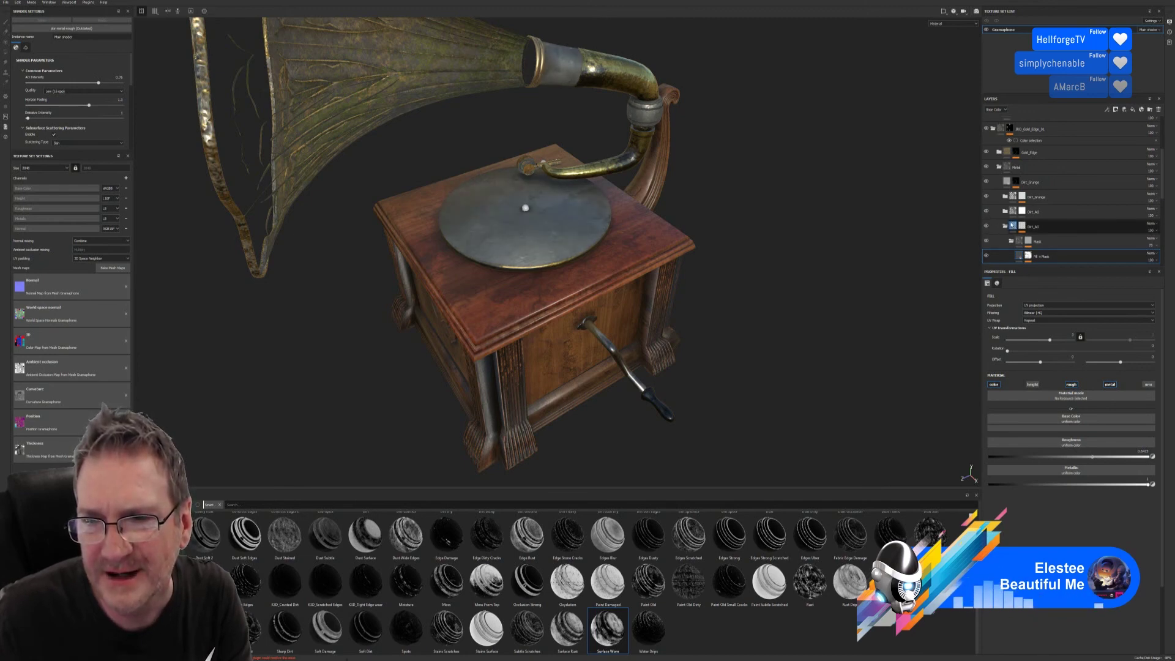
left_click(1021, 242)
left_click(1027, 258)
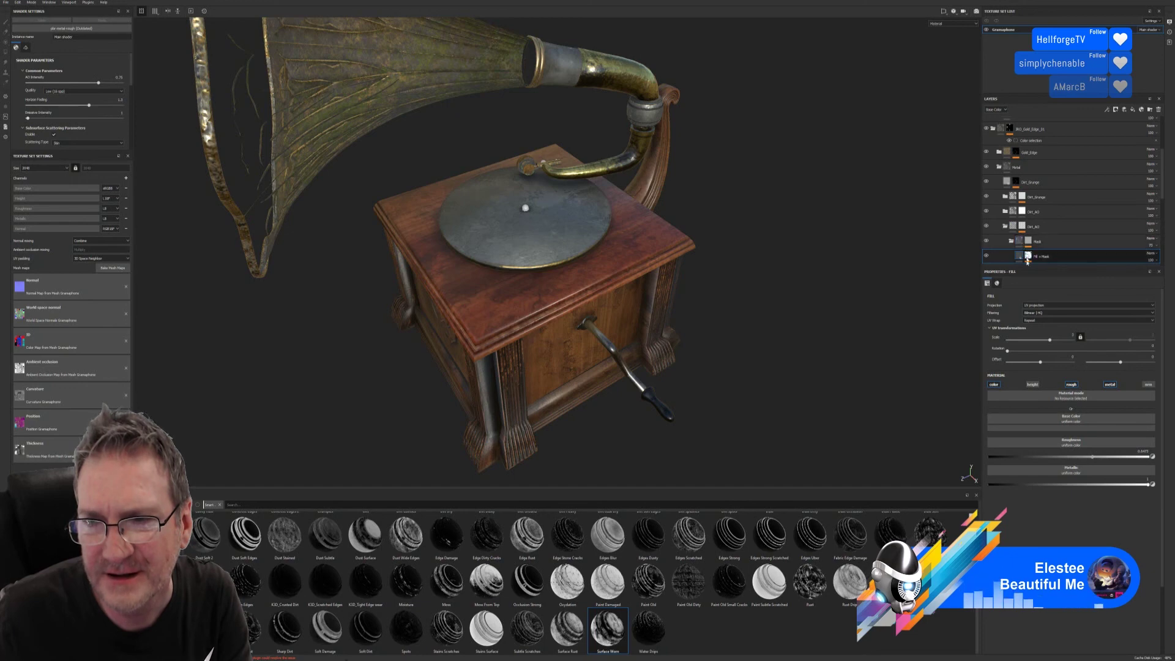
scroll(1081, 238, "down", 1)
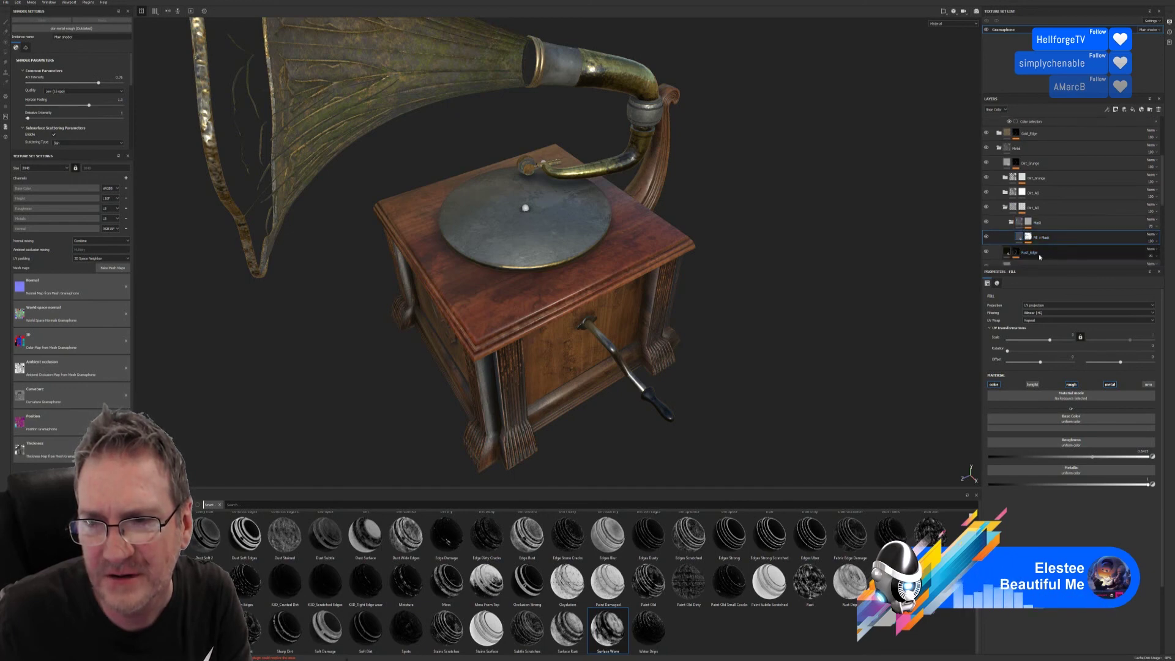
left_click(1019, 223)
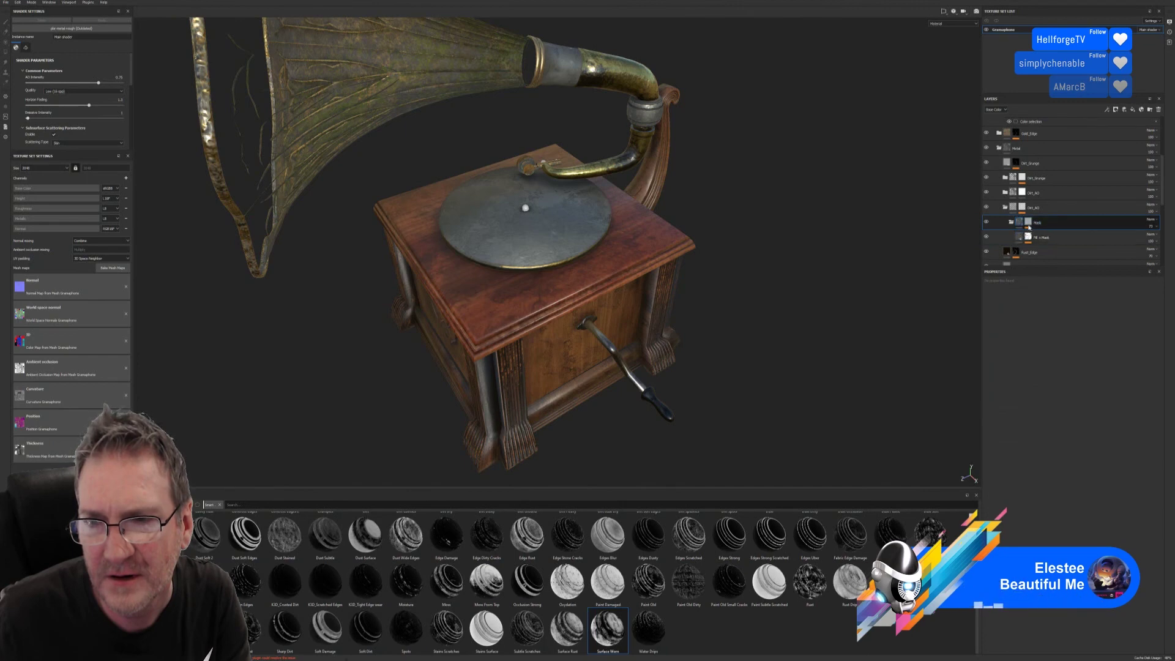
Step: Lower the Mask layer's opacity to about 73
left_click(986, 223)
left_click(986, 223)
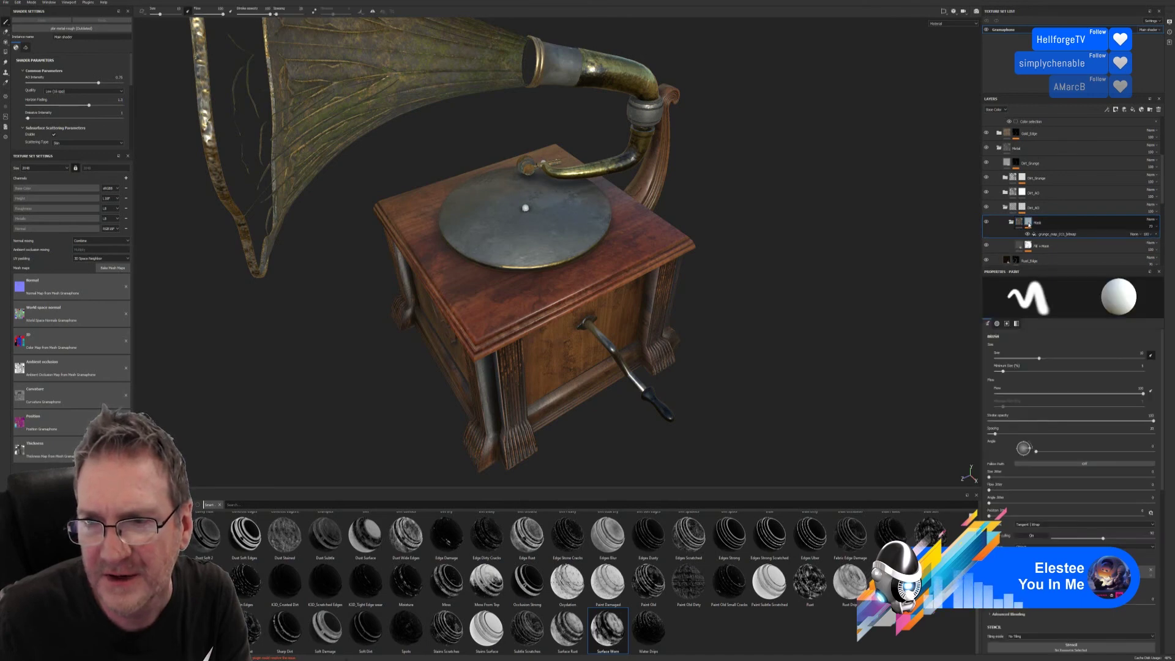
left_click(1029, 223)
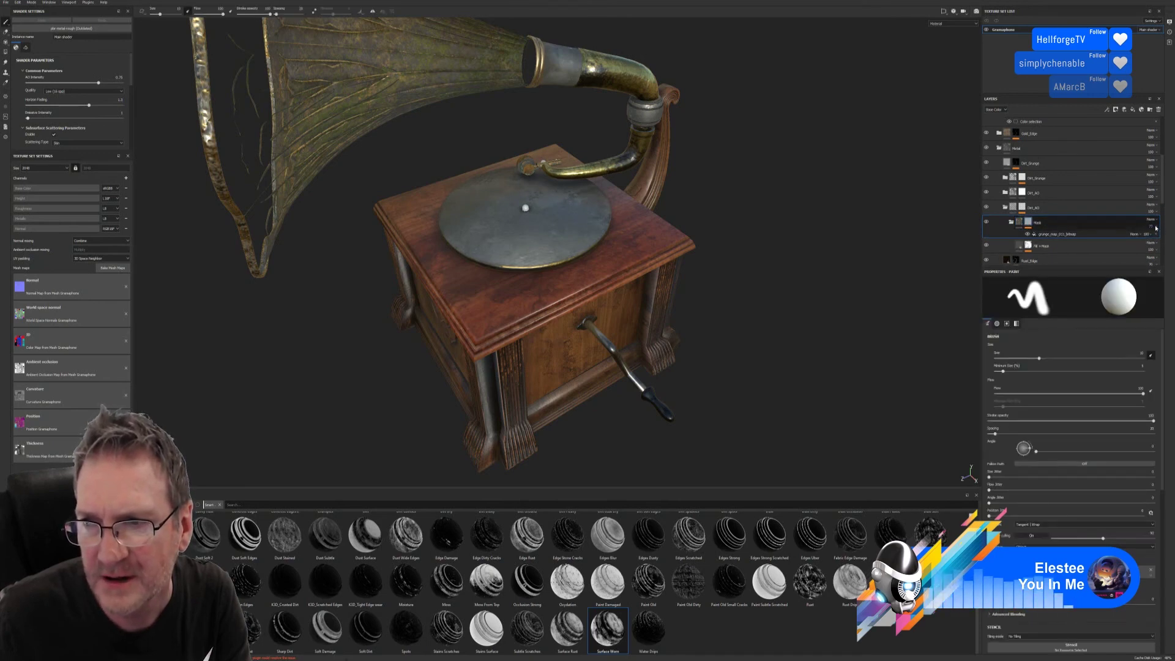
left_click_drag(1155, 228, 1138, 228)
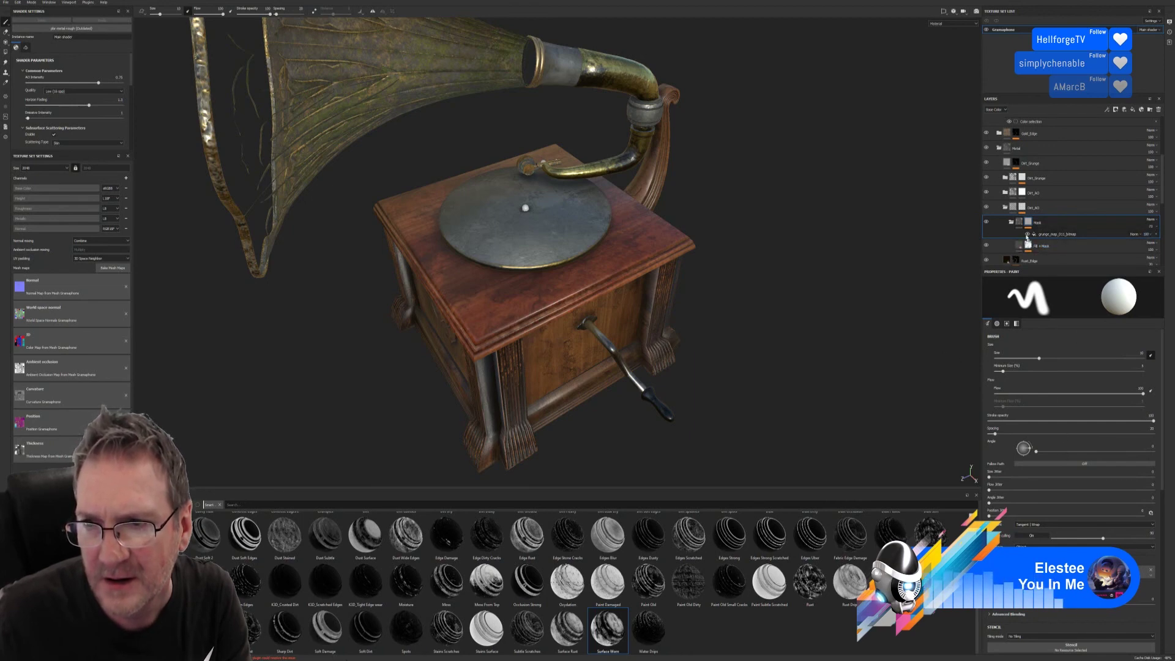
left_click(1018, 222)
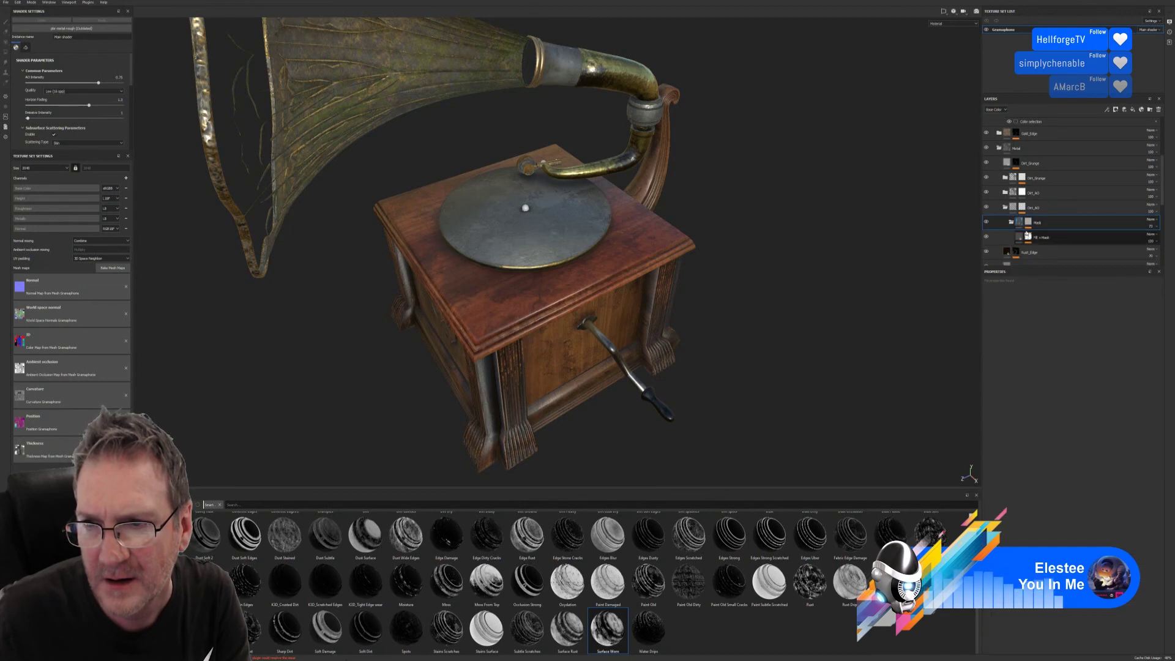
left_click(1021, 238)
left_click(1044, 227)
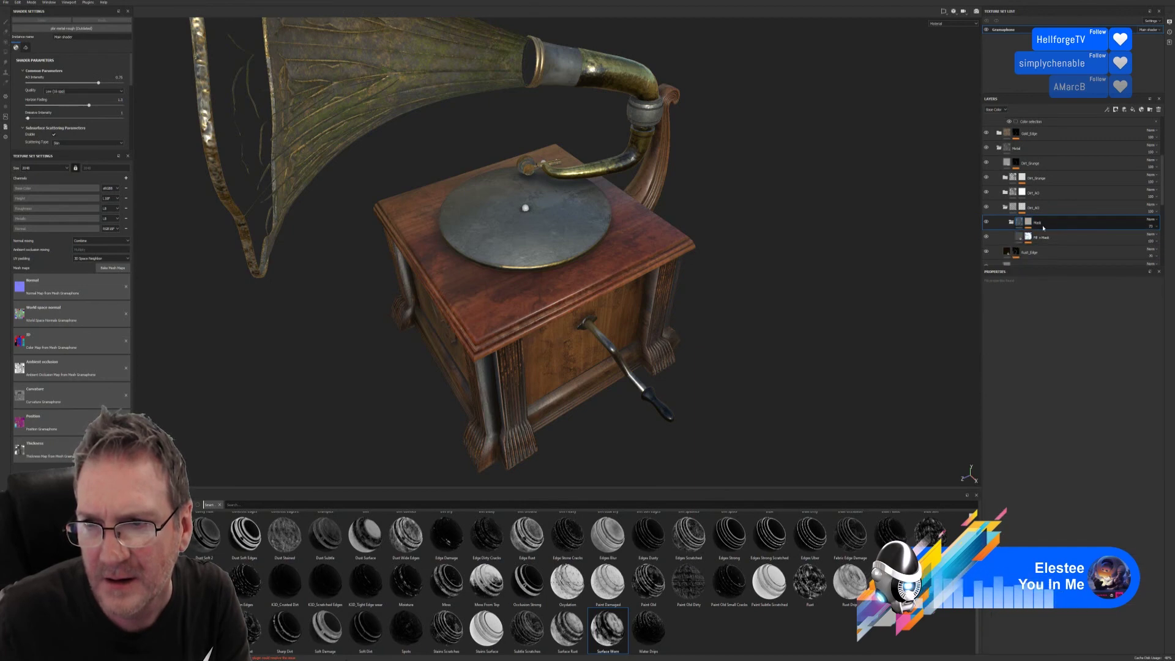
Step: Change the Mask layer's blend mode from Normal to Multiply
left_click(987, 222)
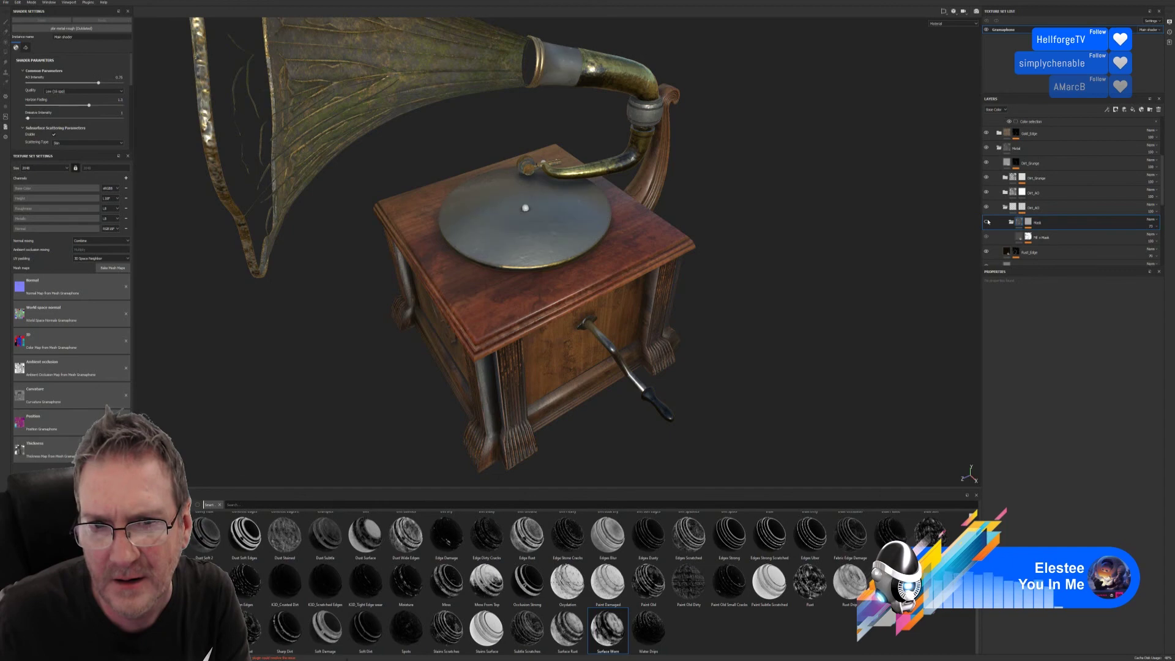
left_click(988, 222)
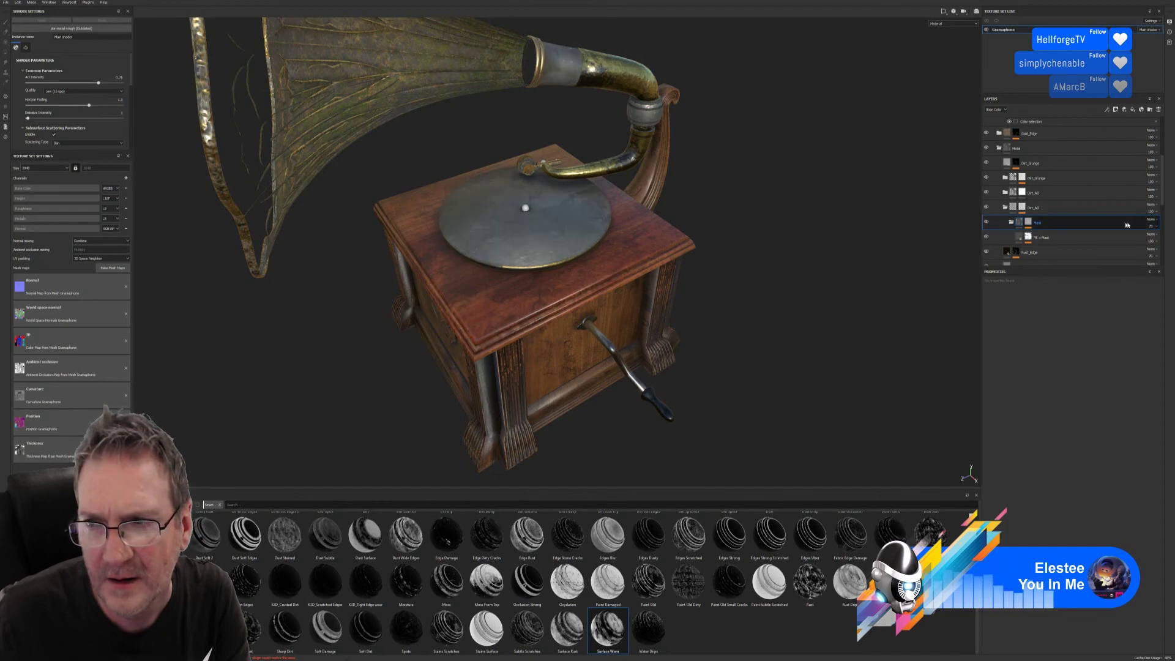
left_click(1153, 221)
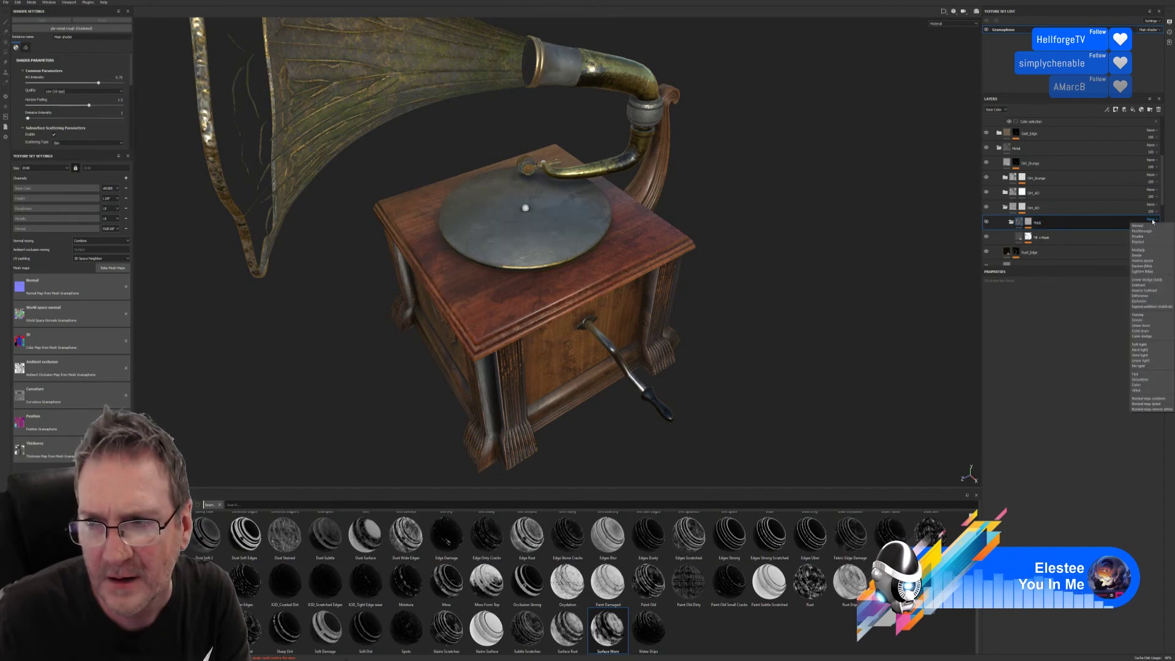
left_click(1139, 250)
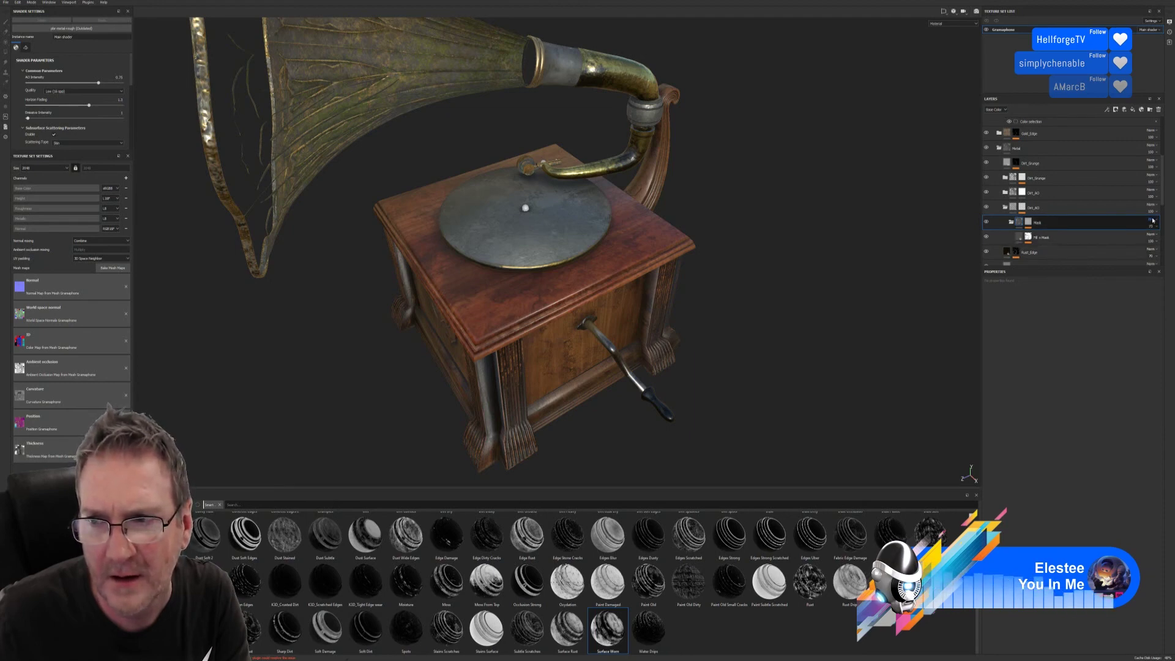
scroll(1153, 220, "down", 1)
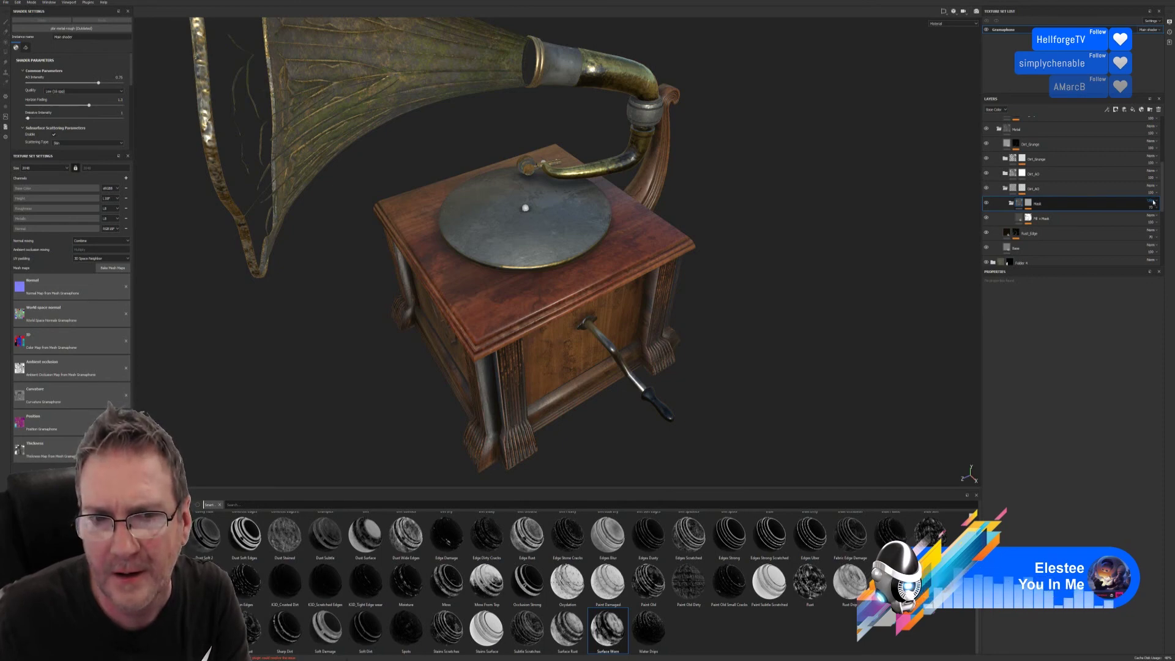
scroll(1153, 203, "down", 1)
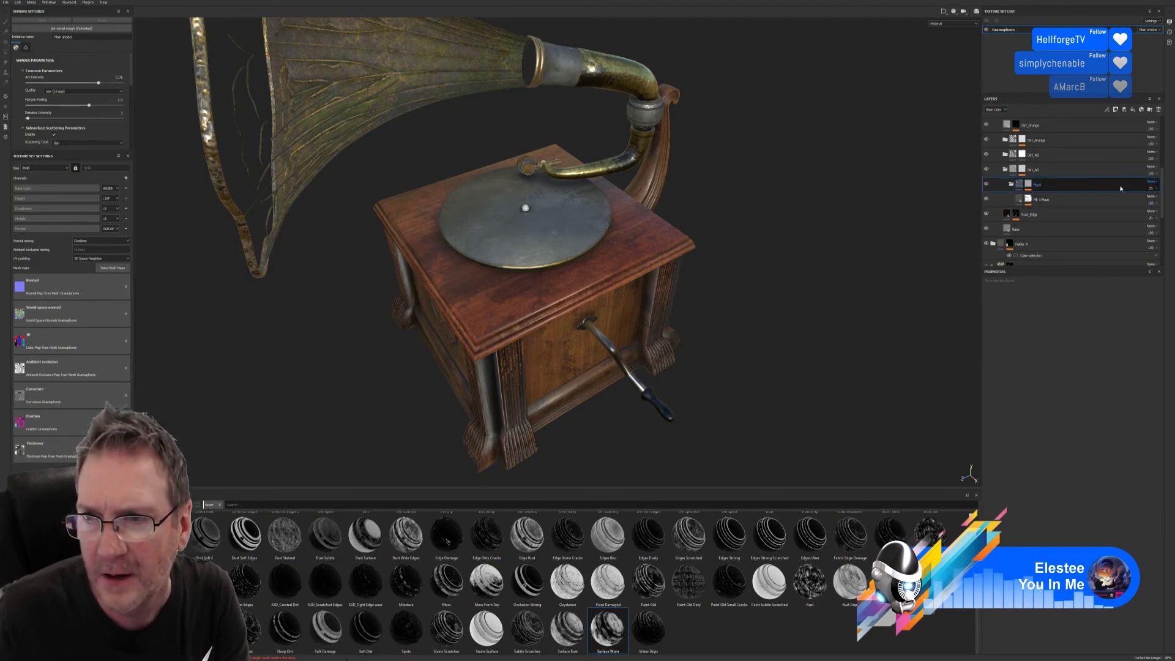
Step: Set the Fill + Mask layer's Metallic to 1 and lower its Roughness slightly
left_click(1020, 202)
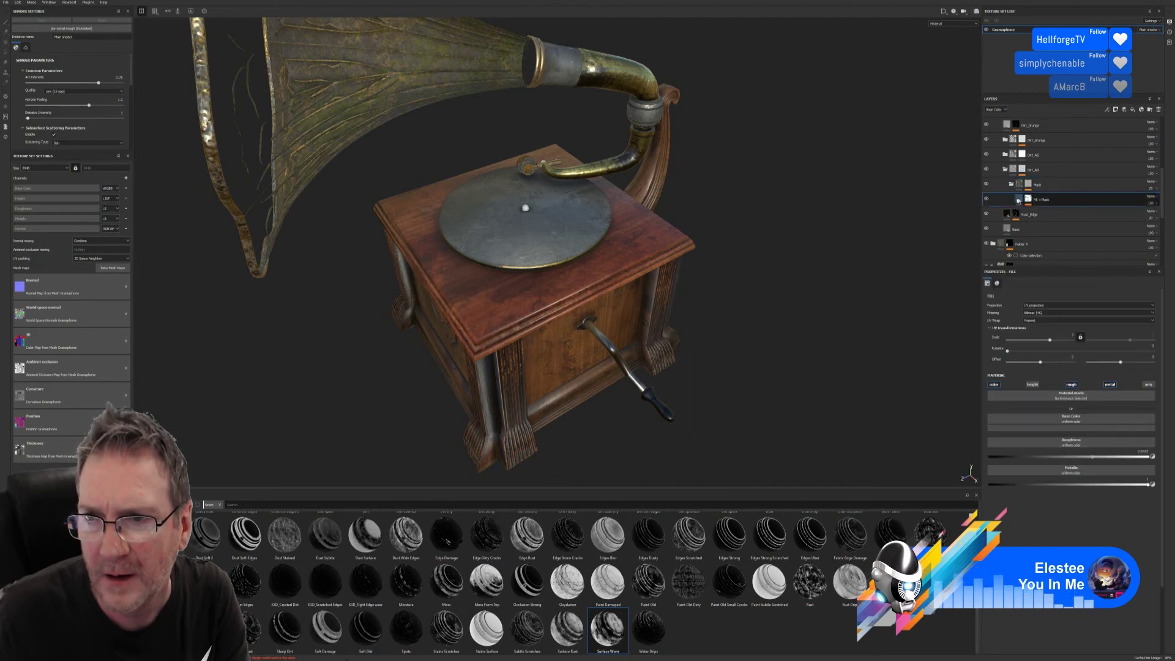
left_click(986, 198)
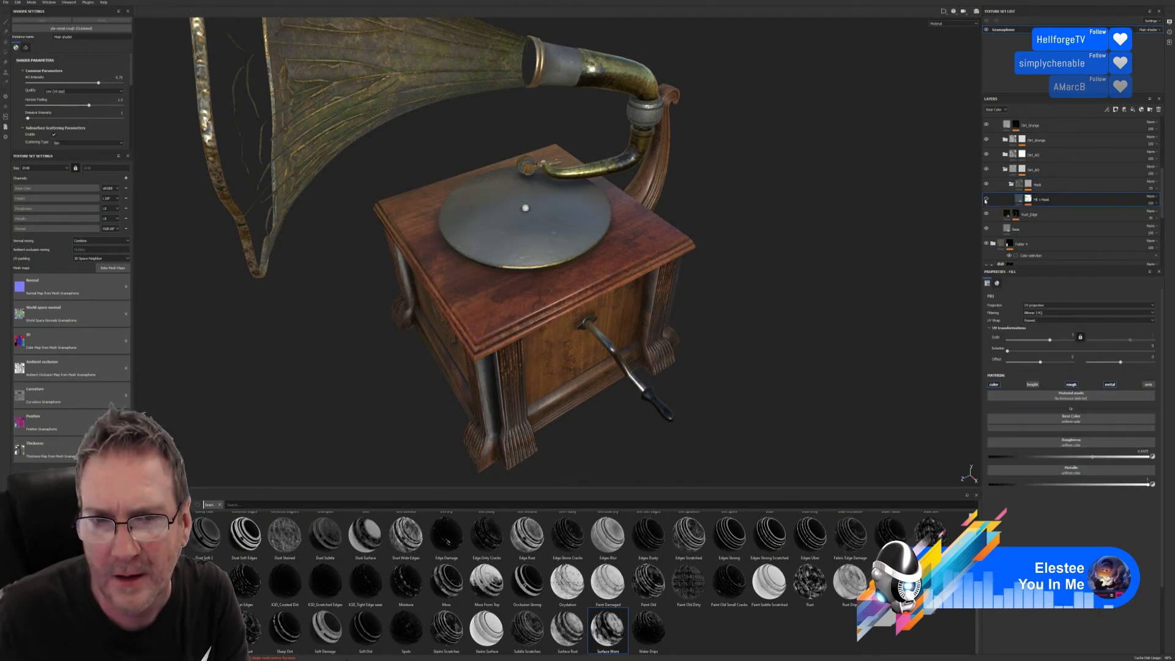
left_click(986, 199)
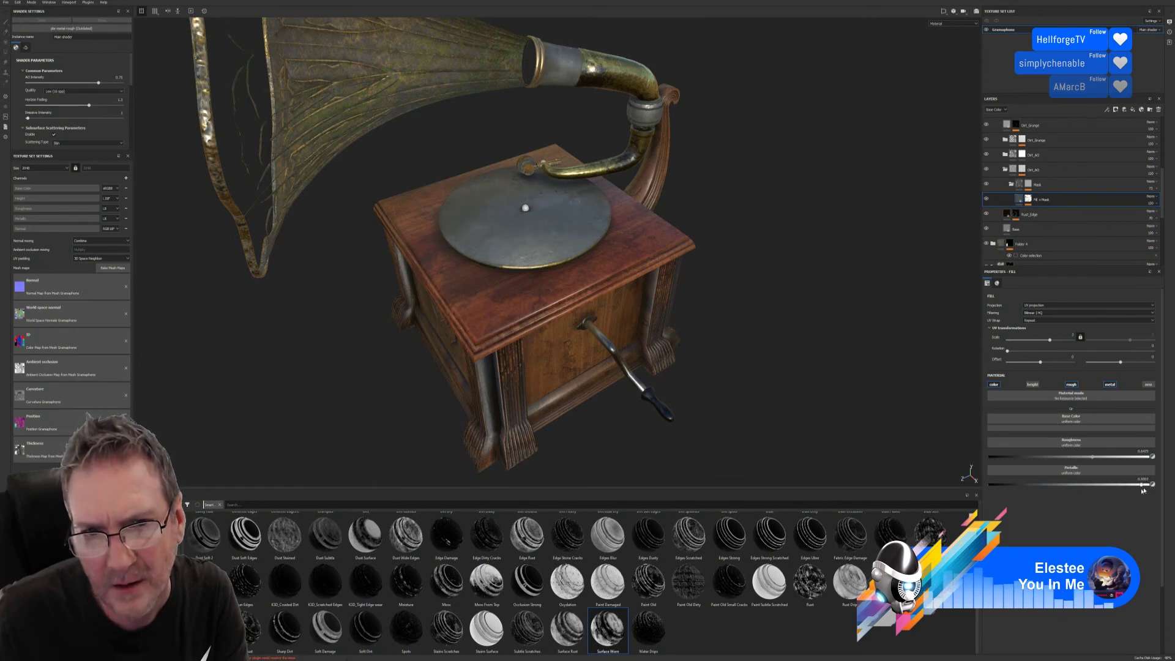
left_click_drag(1042, 484, 1154, 485)
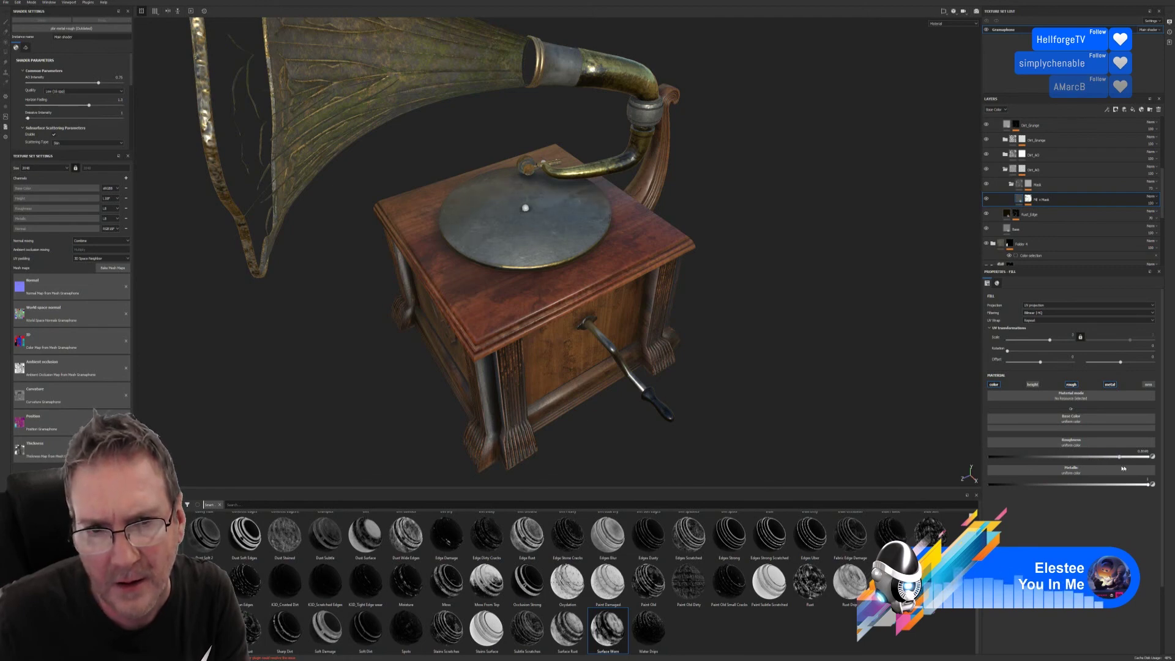
left_click_drag(1124, 468, 1090, 470)
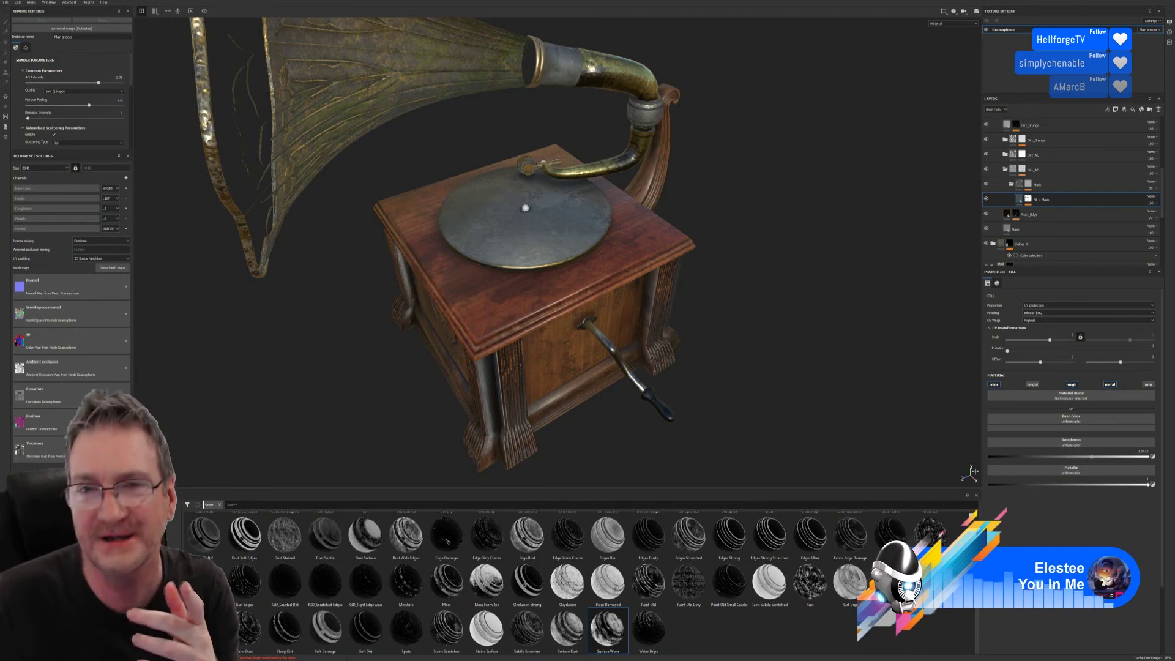
Step: Orbit to inspect the gramophone, save the project via File > Save, and close Painter with Alt+F4
left_click_drag(698, 333, 644, 337, "alt")
left_click_drag(501, 382, 560, 263, "alt")
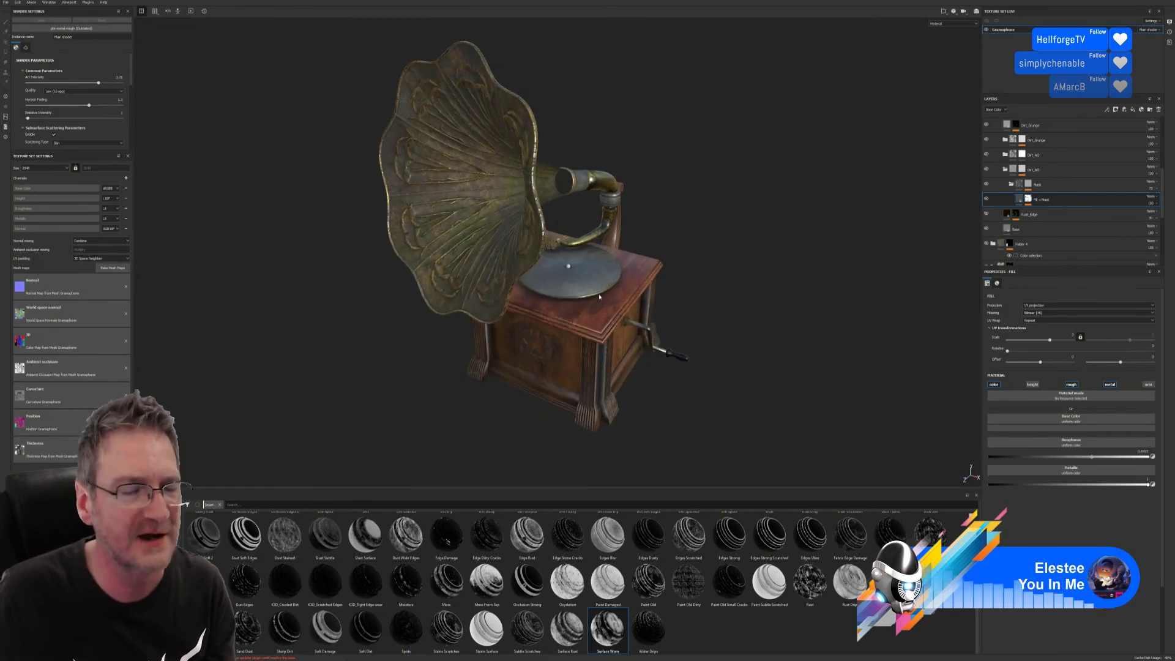
left_click(5, 2)
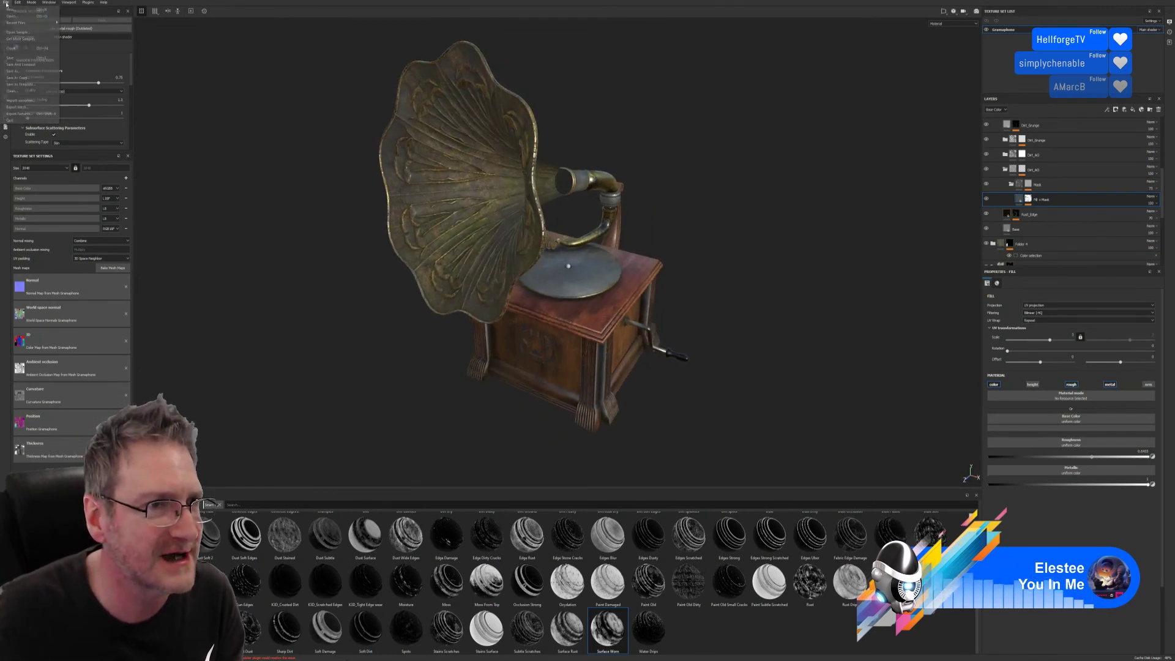
left_click(14, 57)
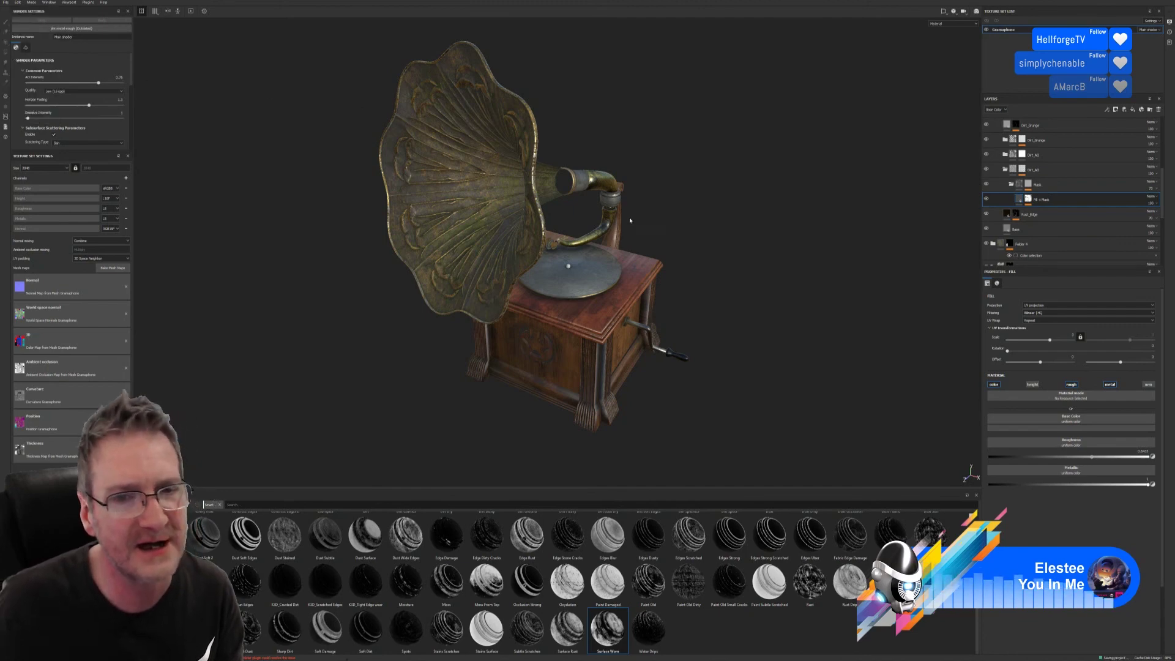
left_click_drag(597, 222, 758, 271, "alt")
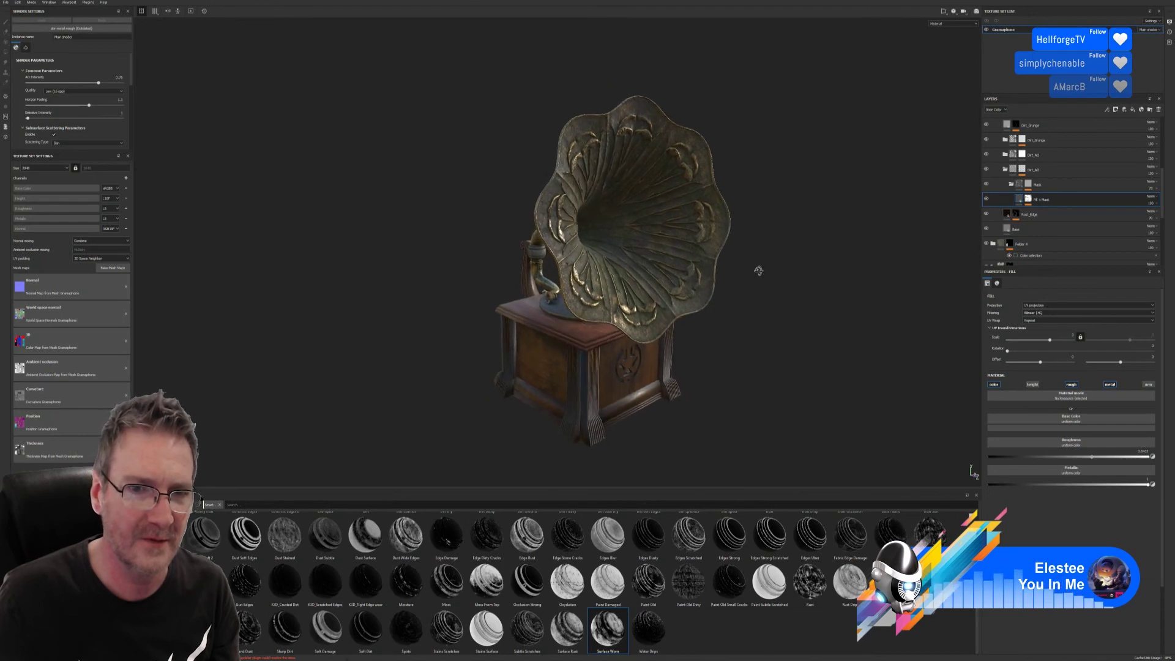
left_click(6, 3)
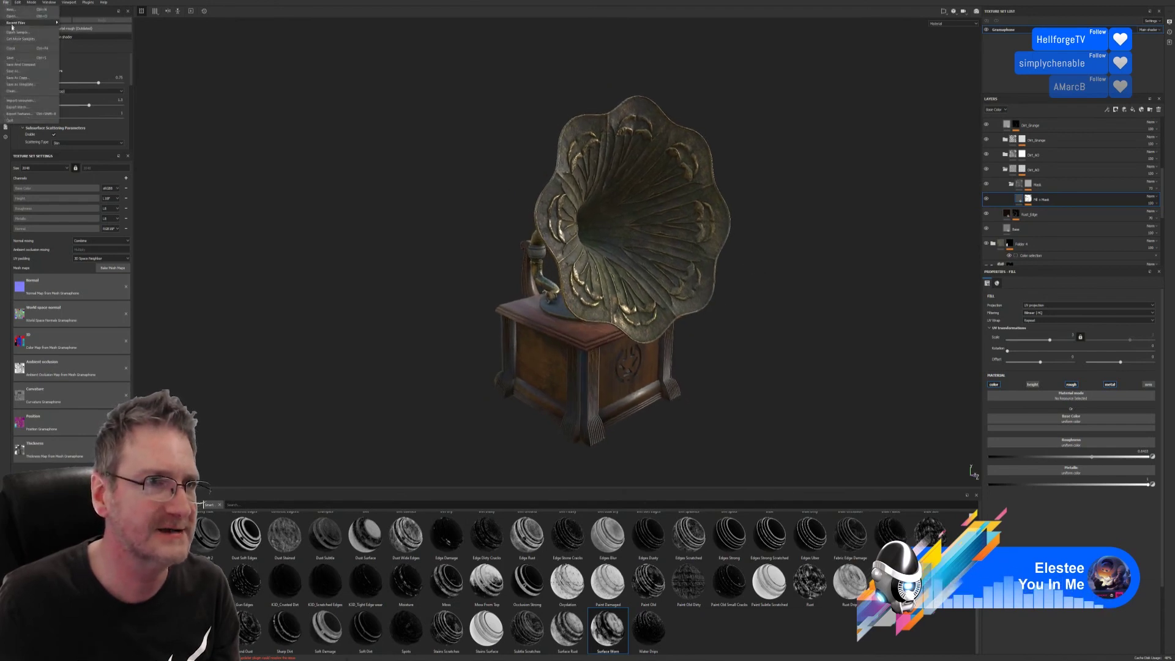
left_click(17, 58)
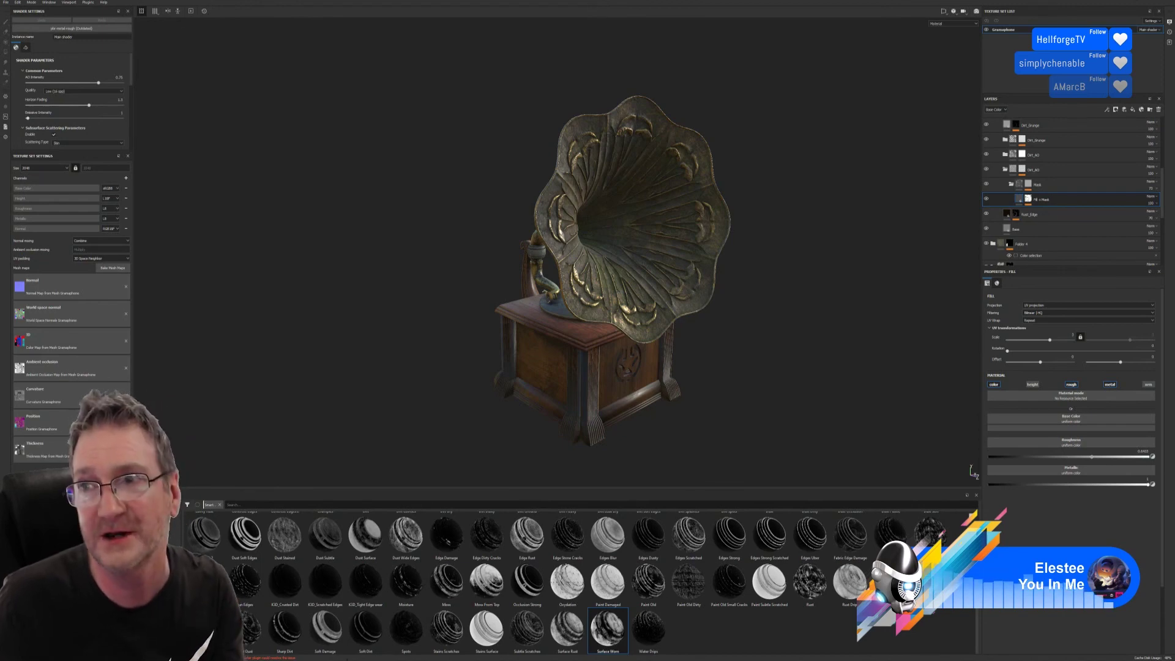
key("alt+F4")
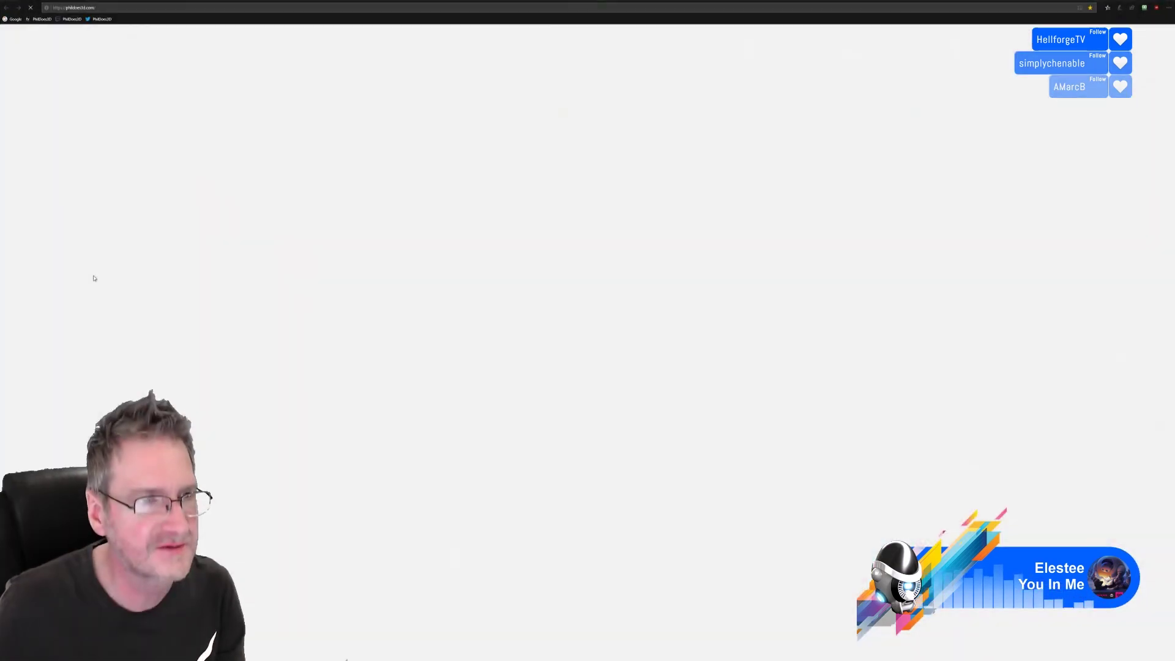
Step: Load two pasted Discord render links in Chrome tabs, ending on the hoop-earrings woman render
left_click(15, 19)
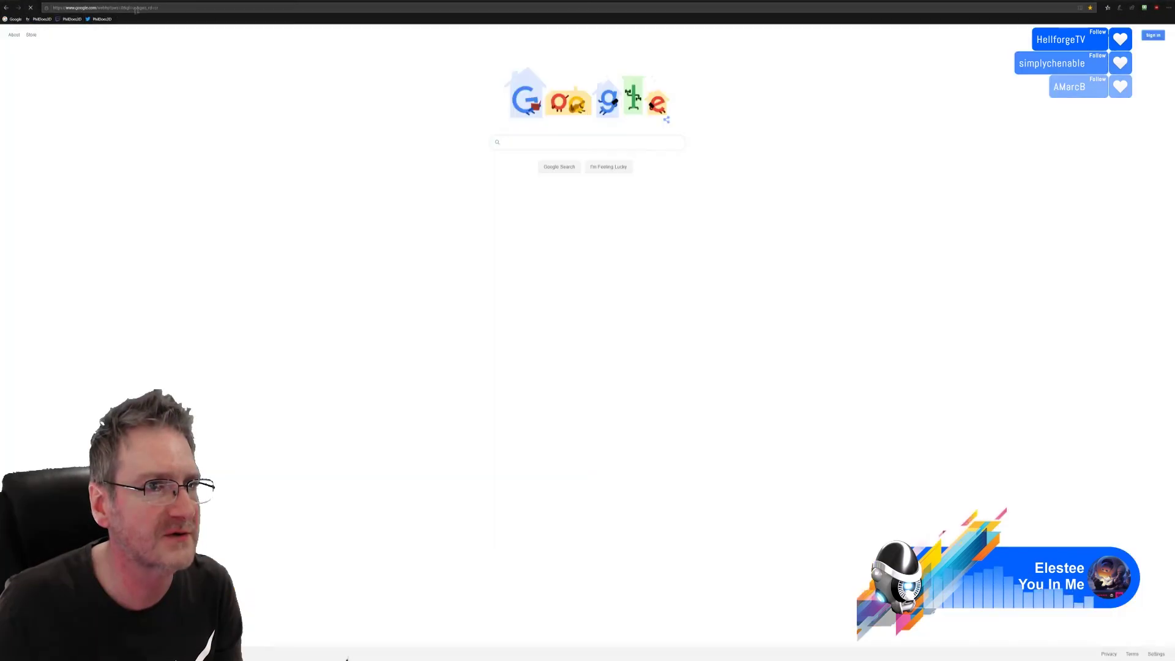
left_click(202, 8)
key("ctrl+v")
key("Return")
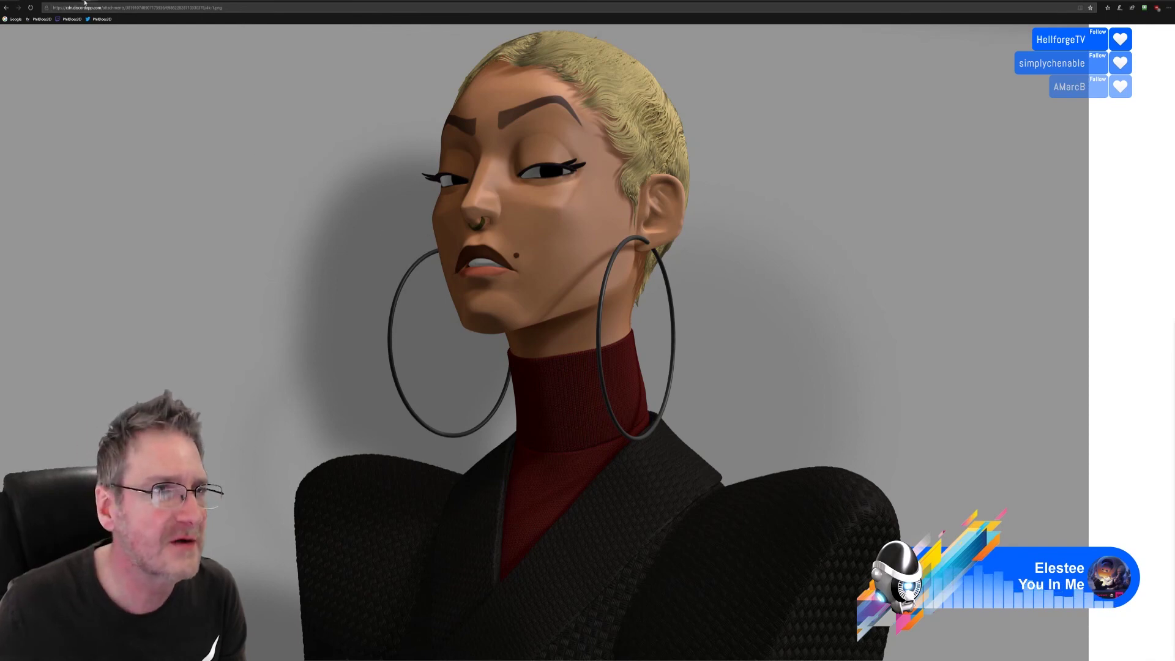
key("ctrl+t")
key("ctrl+v")
key("Return")
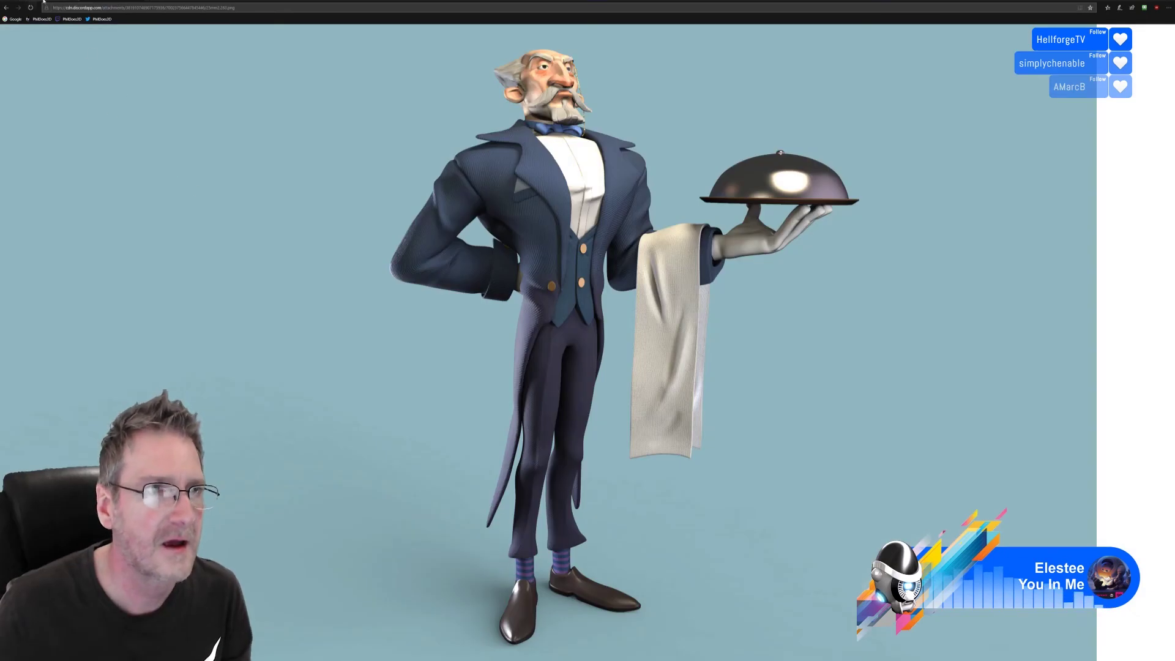
key("ctrl+w")
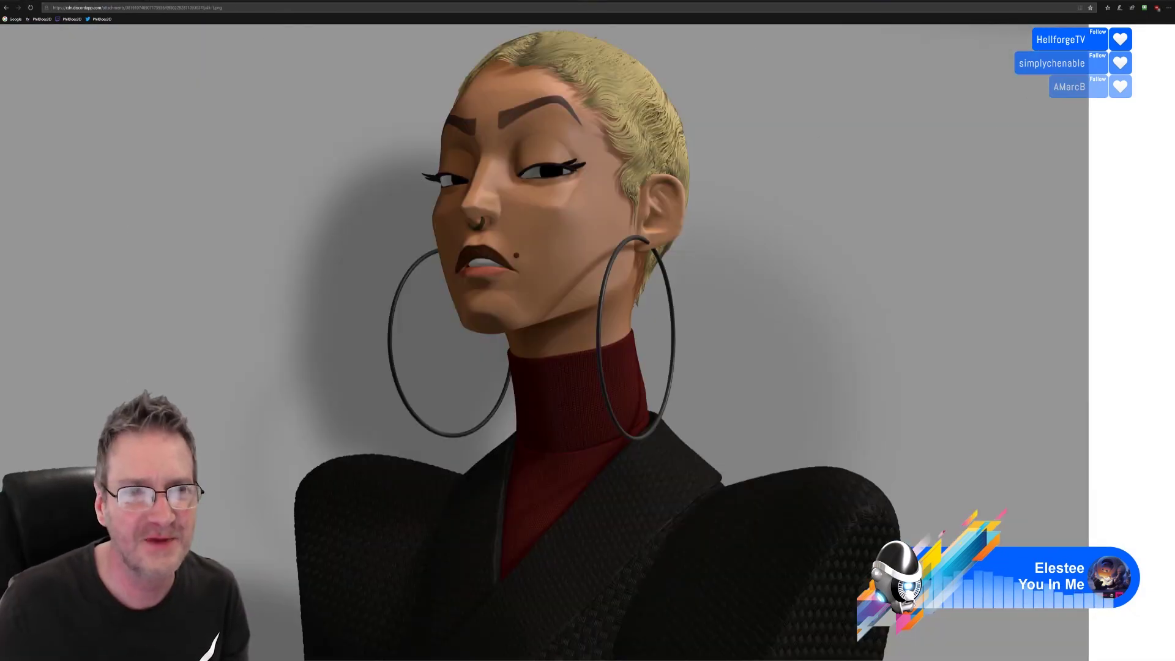
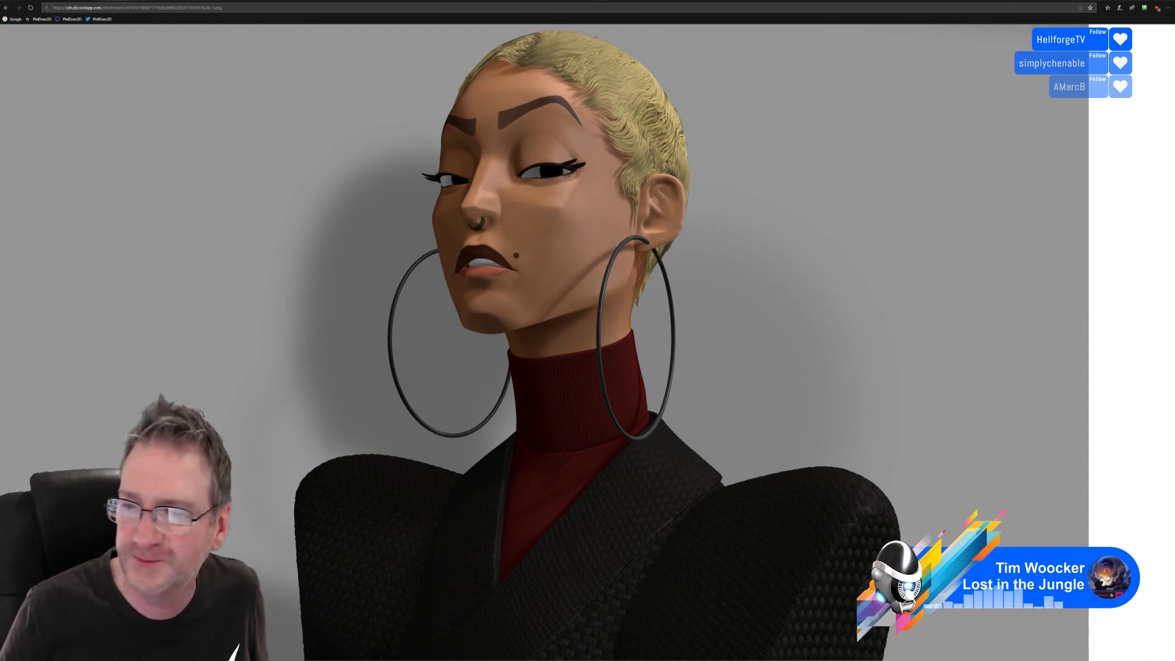
Step: Switch to the tab with the elderly butler render holding a silver cloche and towel
mouse_move(112, 2)
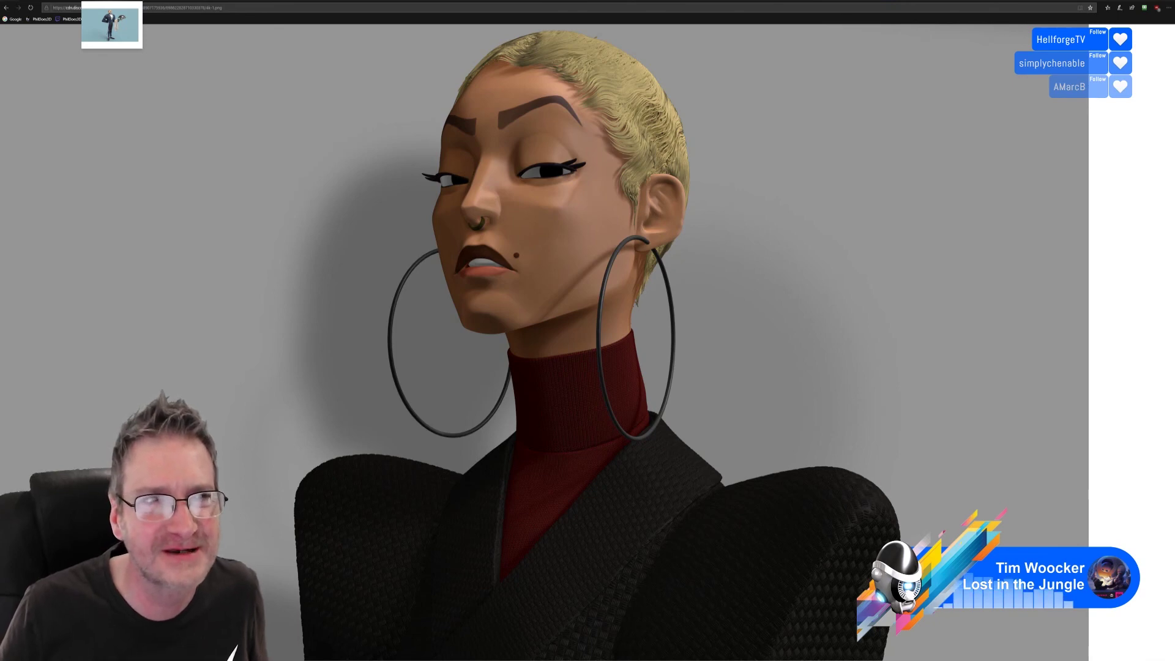
key("ctrl+Tab")
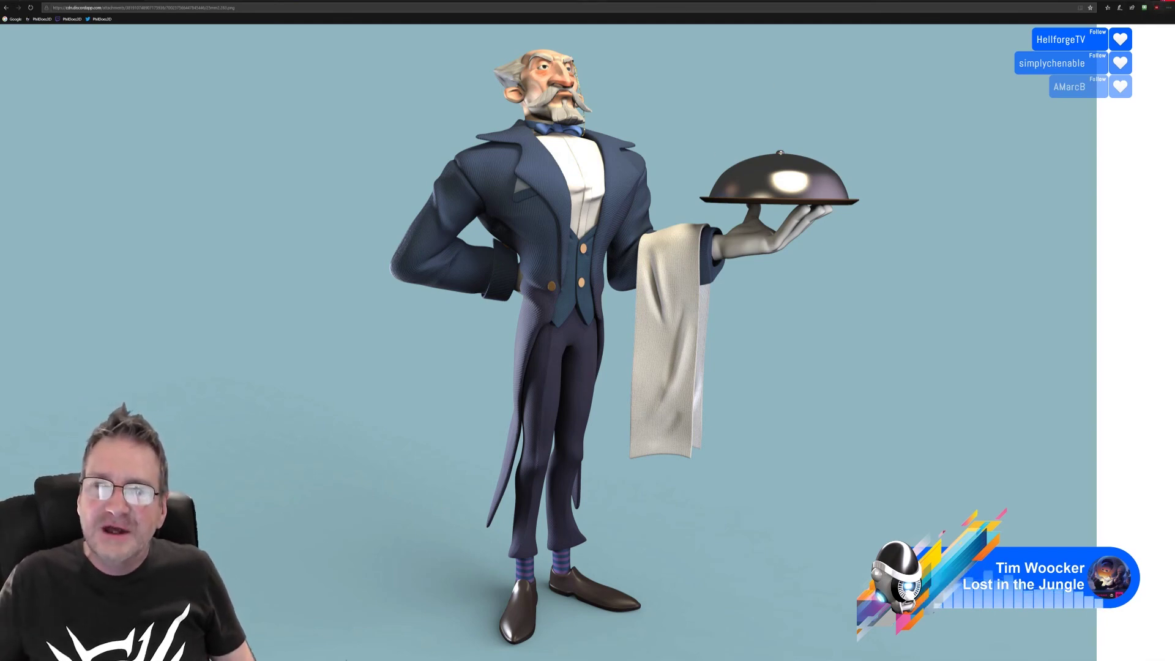
Step: Close the browser window, confirming 'Close all' to shut every open tab
left_click(1163, 5)
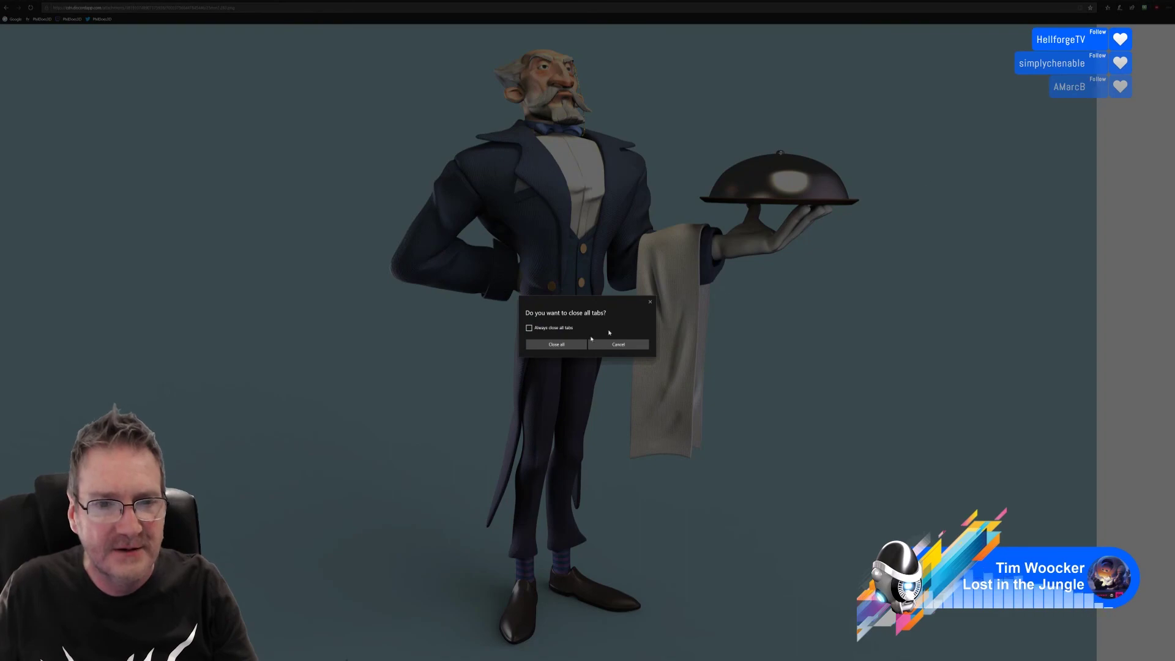
left_click(557, 345)
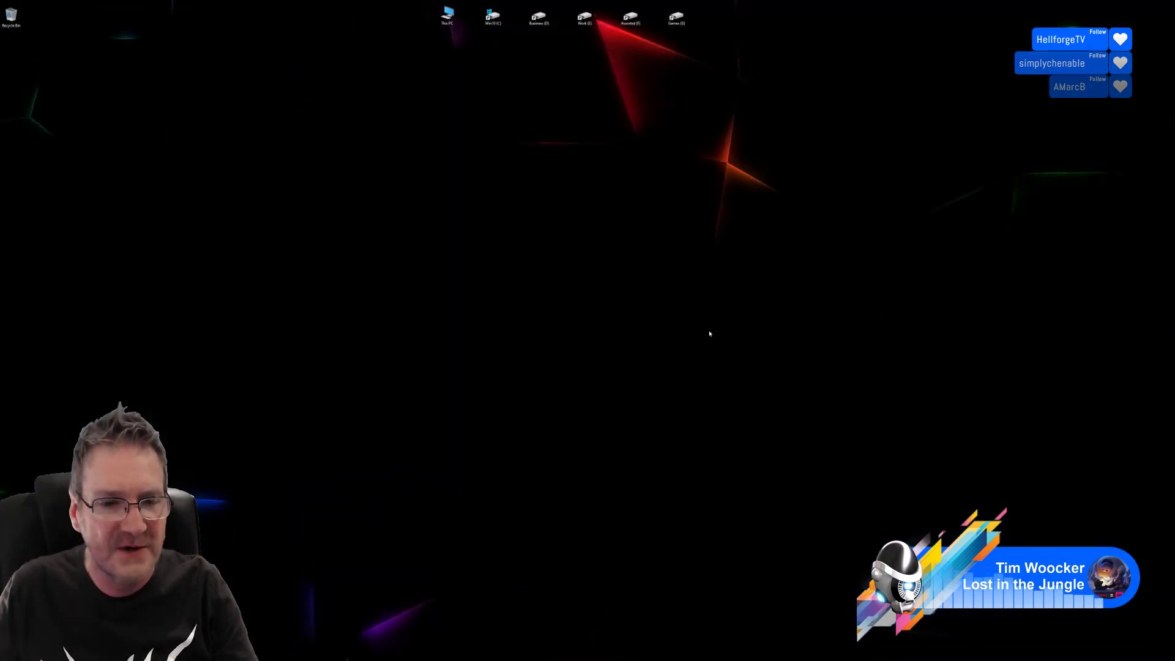